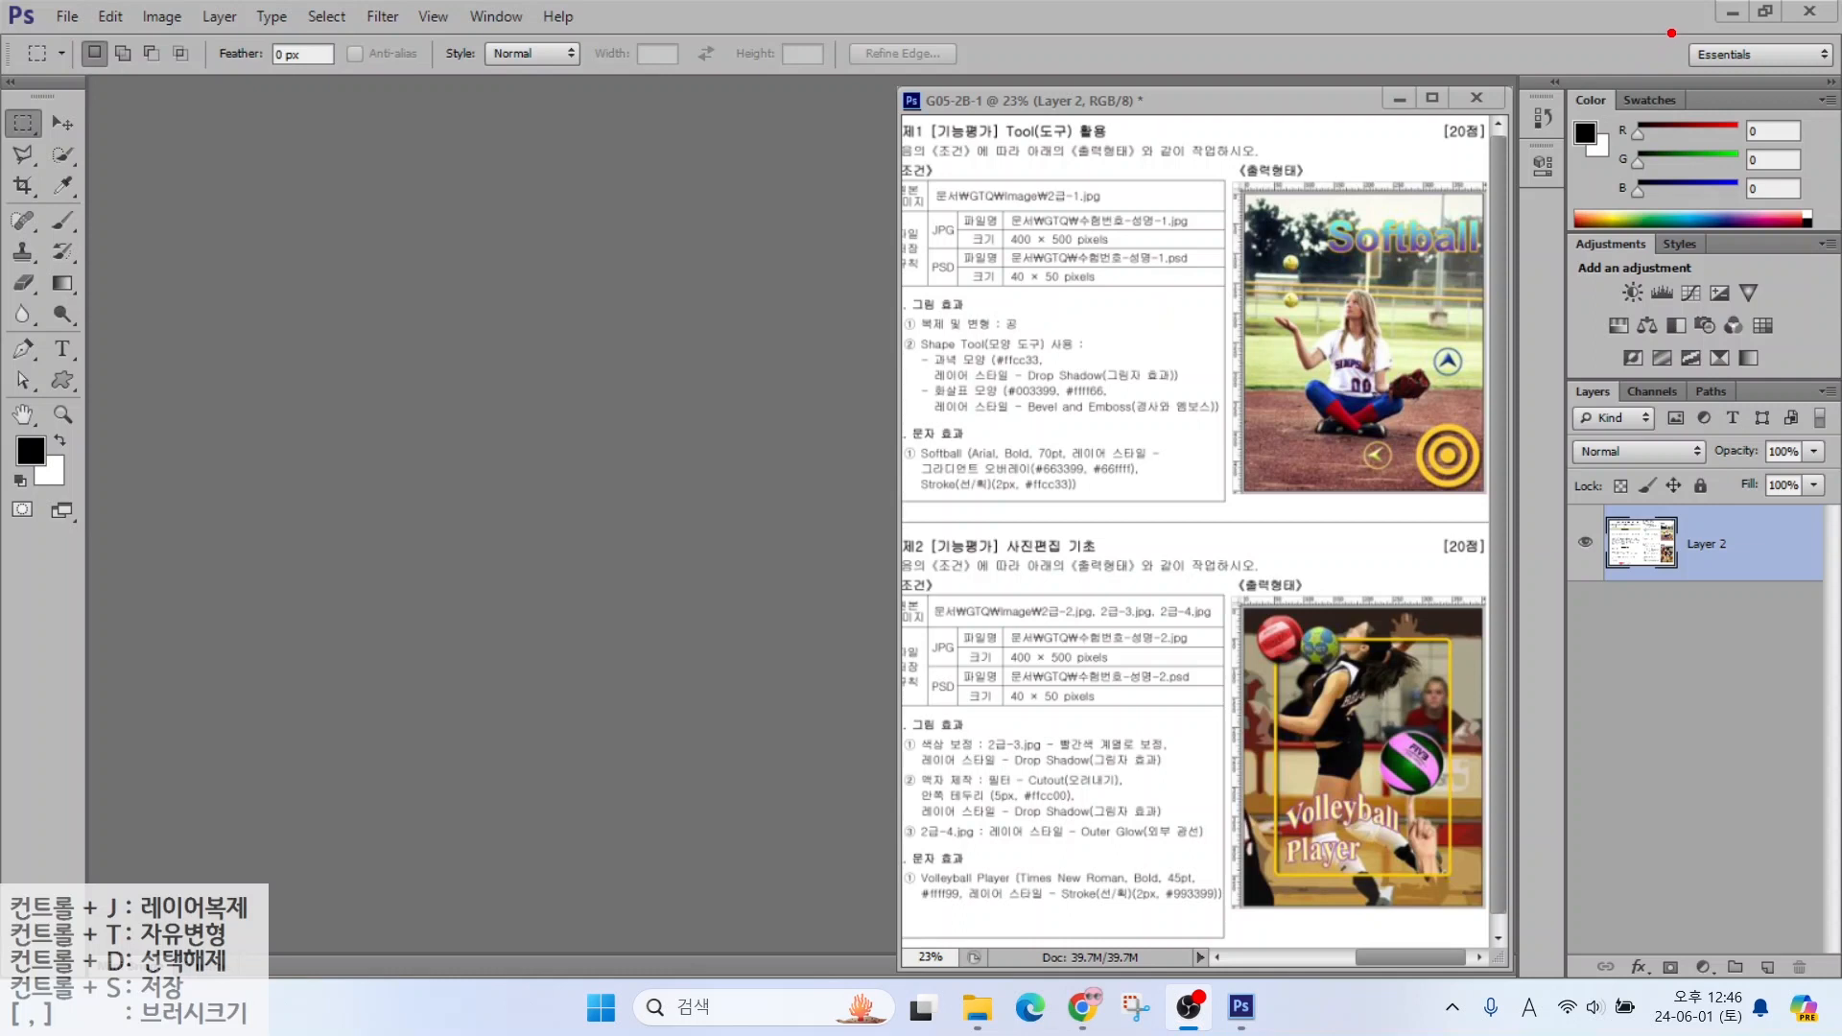
Mark the Essentials workspace setting for viewers and show the list of workspaces
drag(1678, 33, 1830, 87)
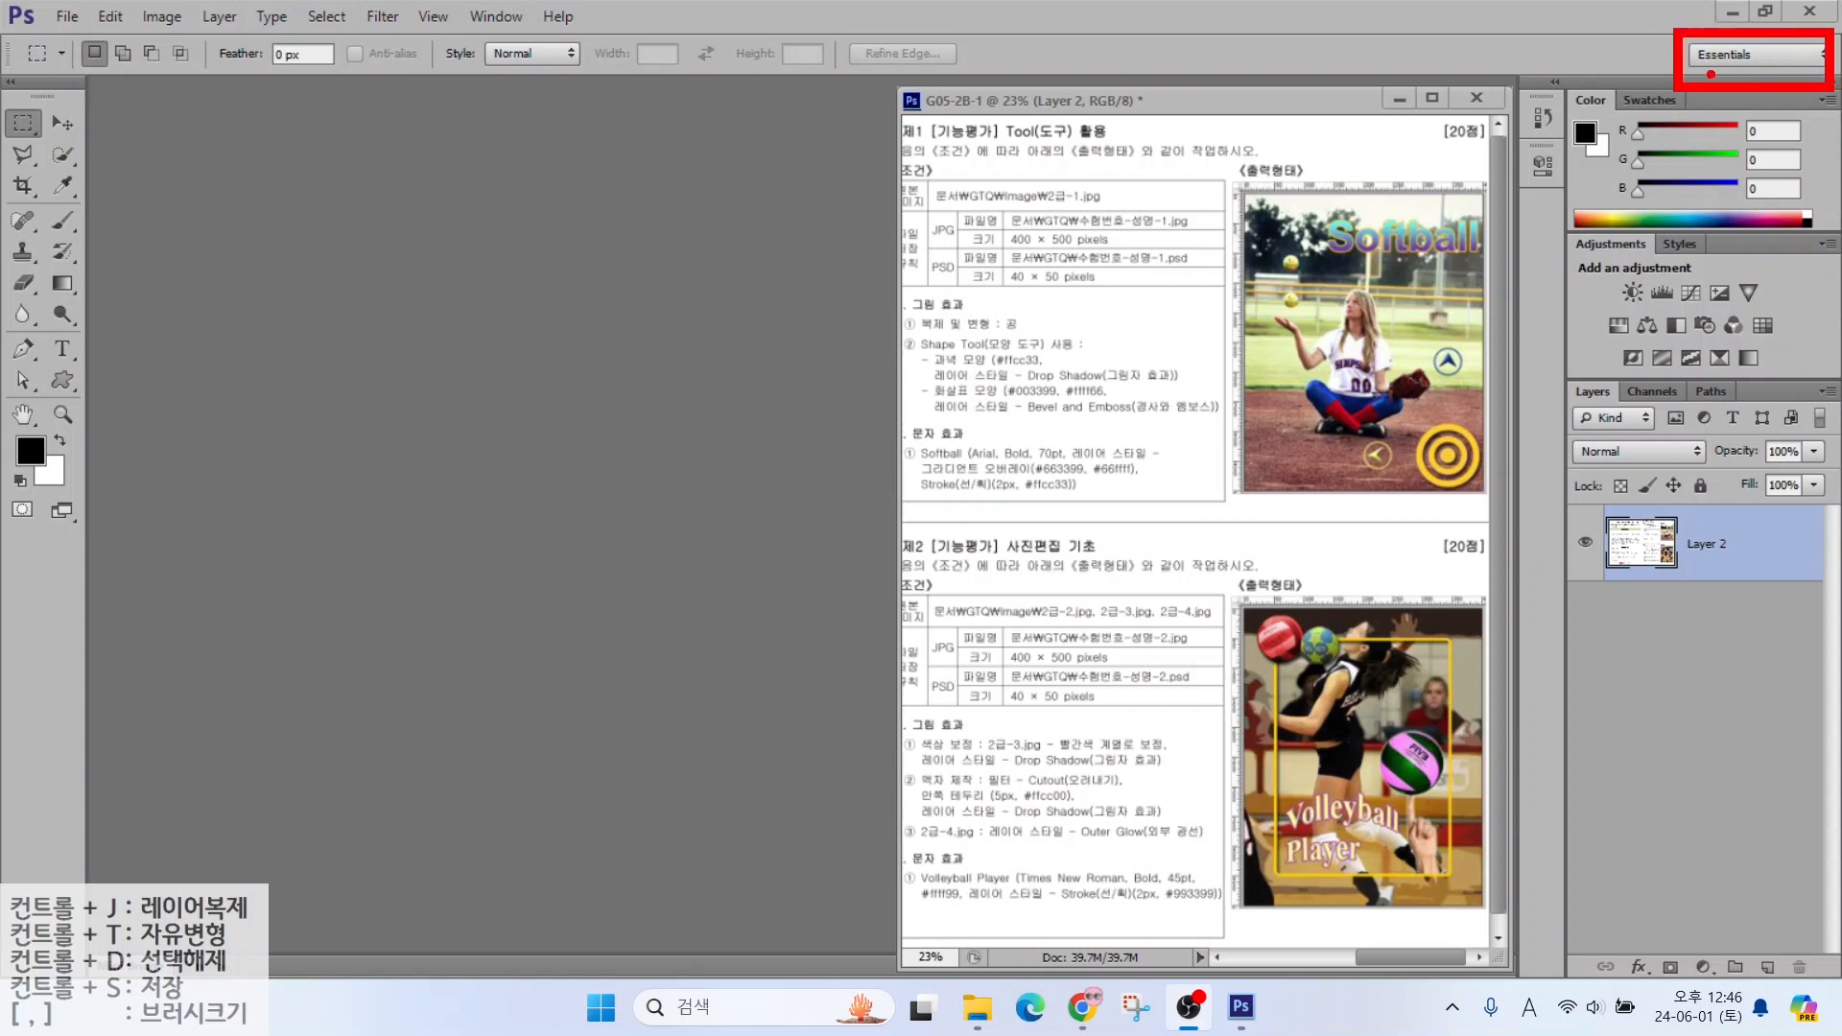
drag(1711, 74, 1634, 152)
key(Escape)
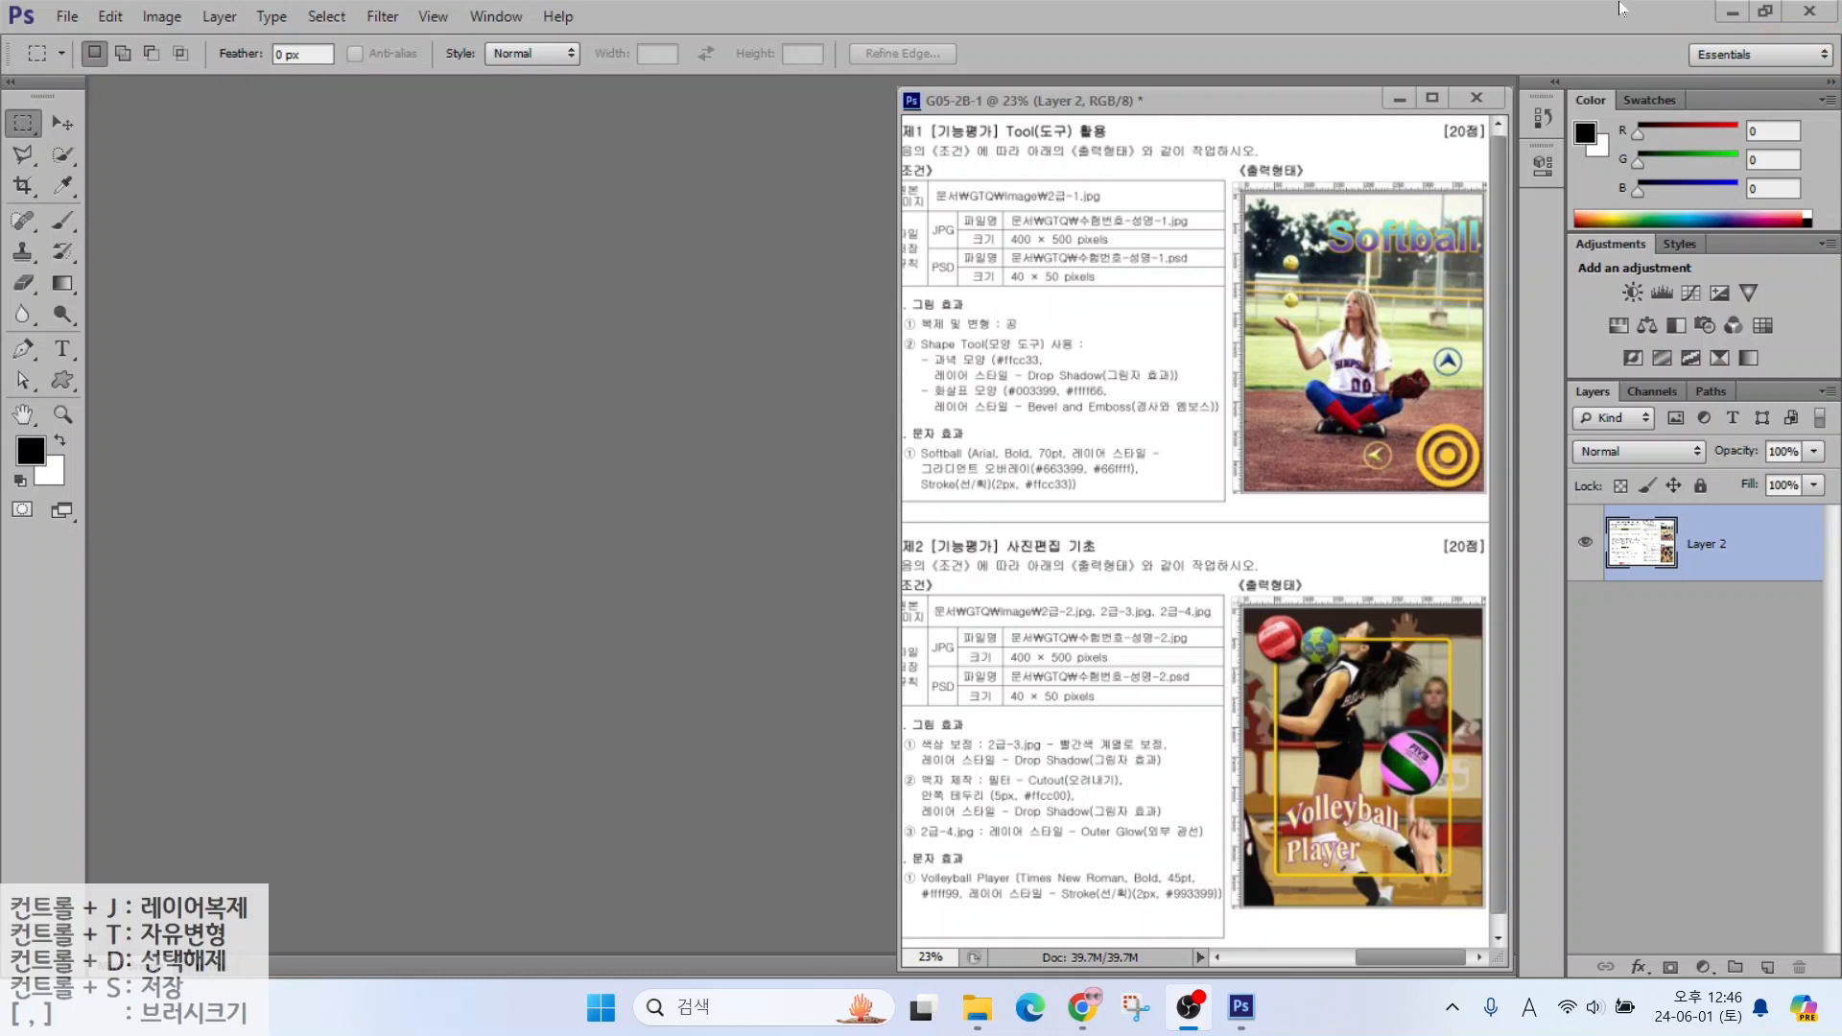
click(1725, 56)
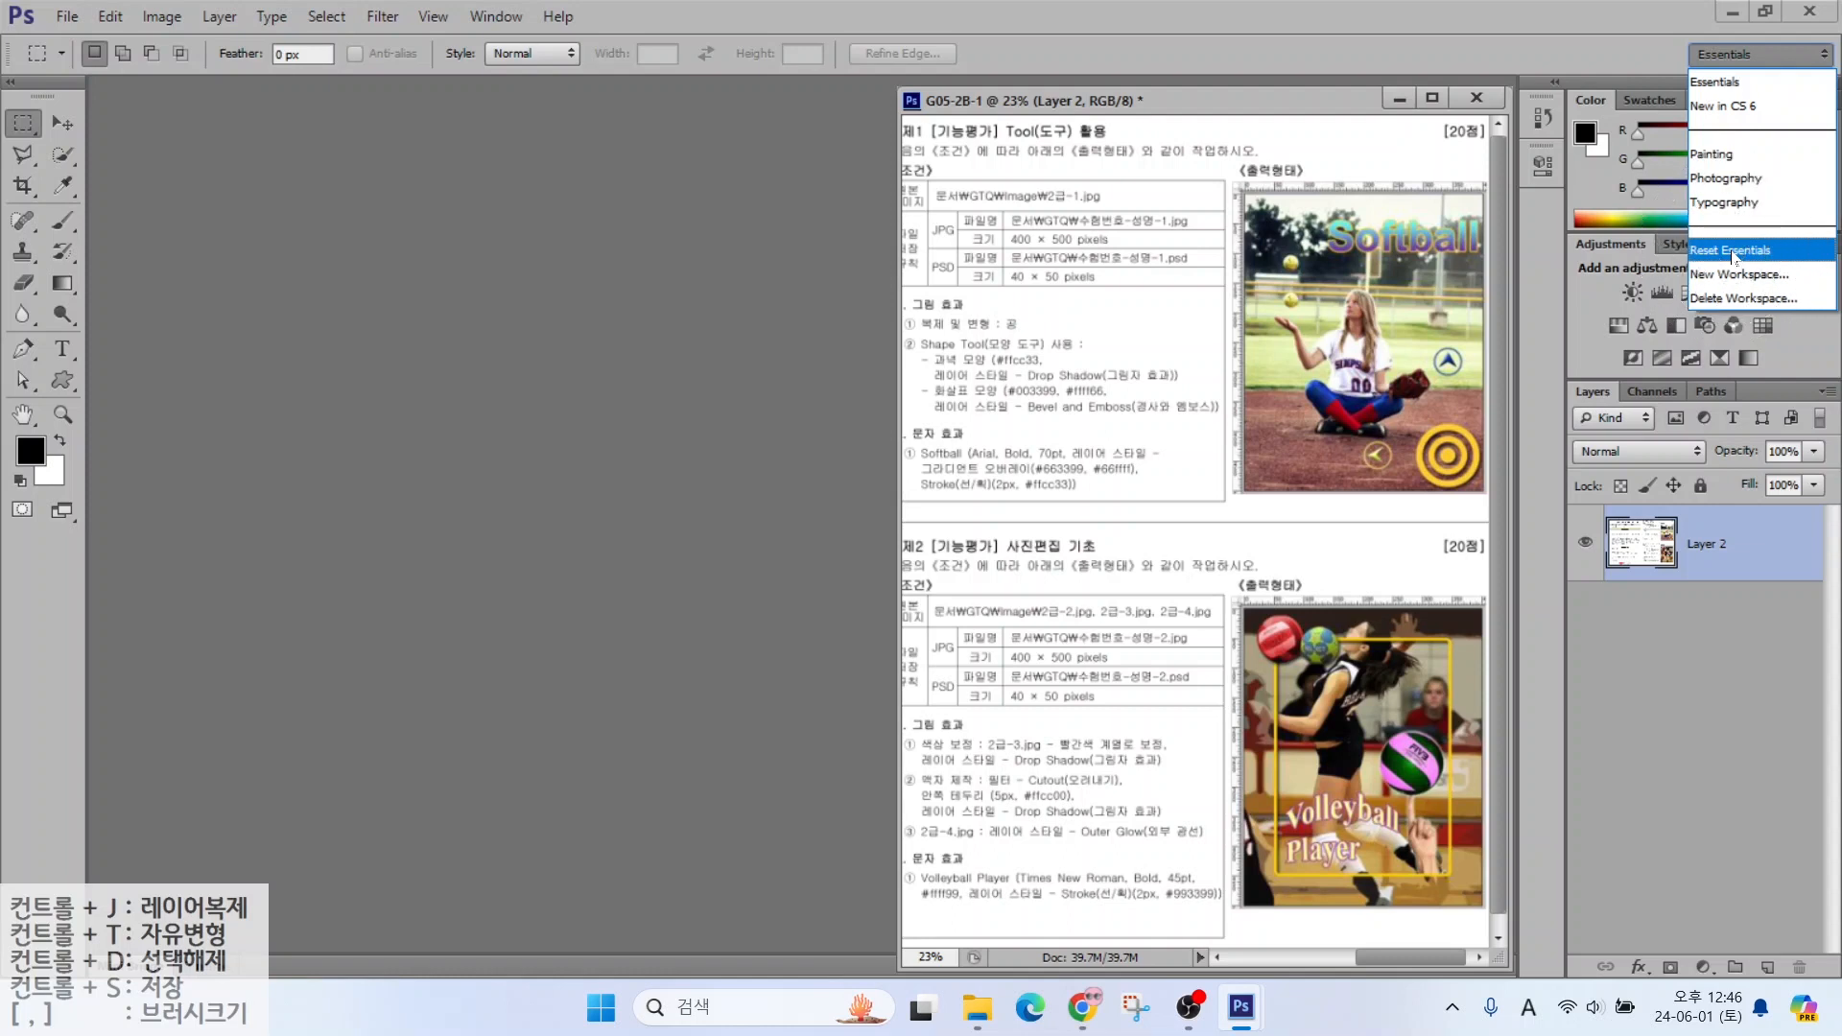
Dismiss the workspace list and collapse then restore the two-column Tools panel
click(407, 294)
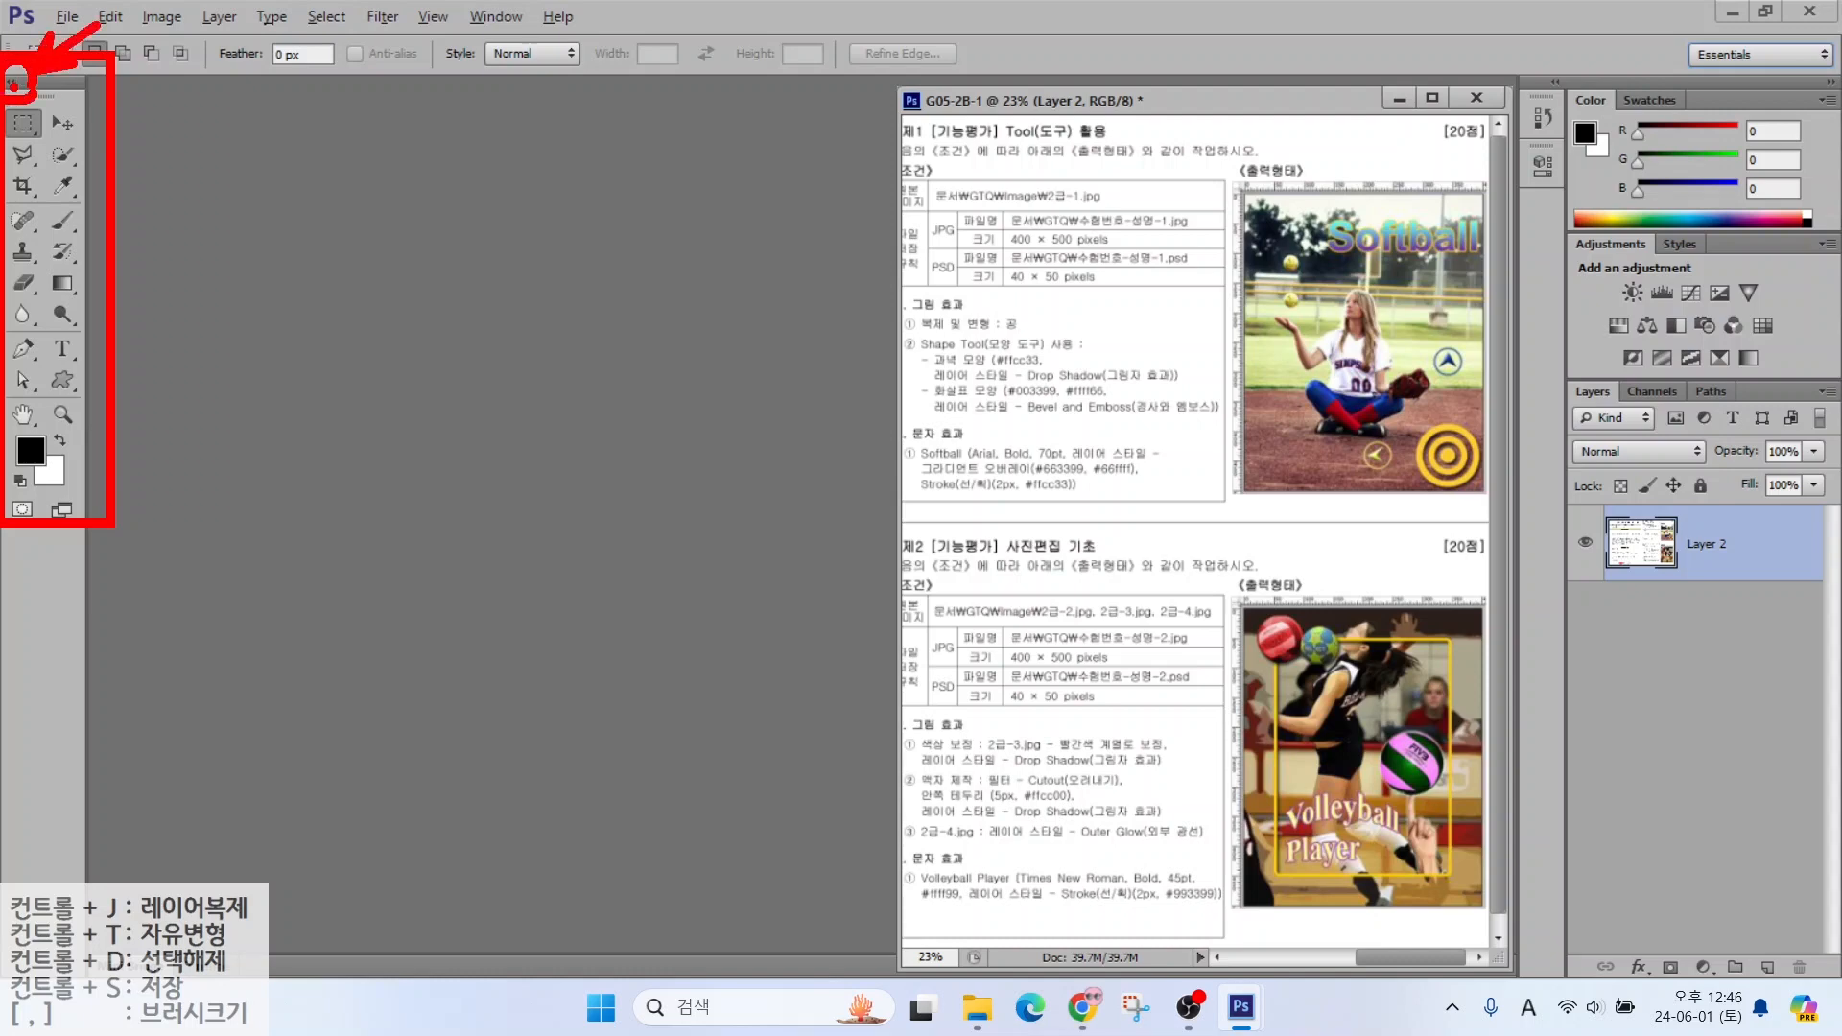
click(11, 84)
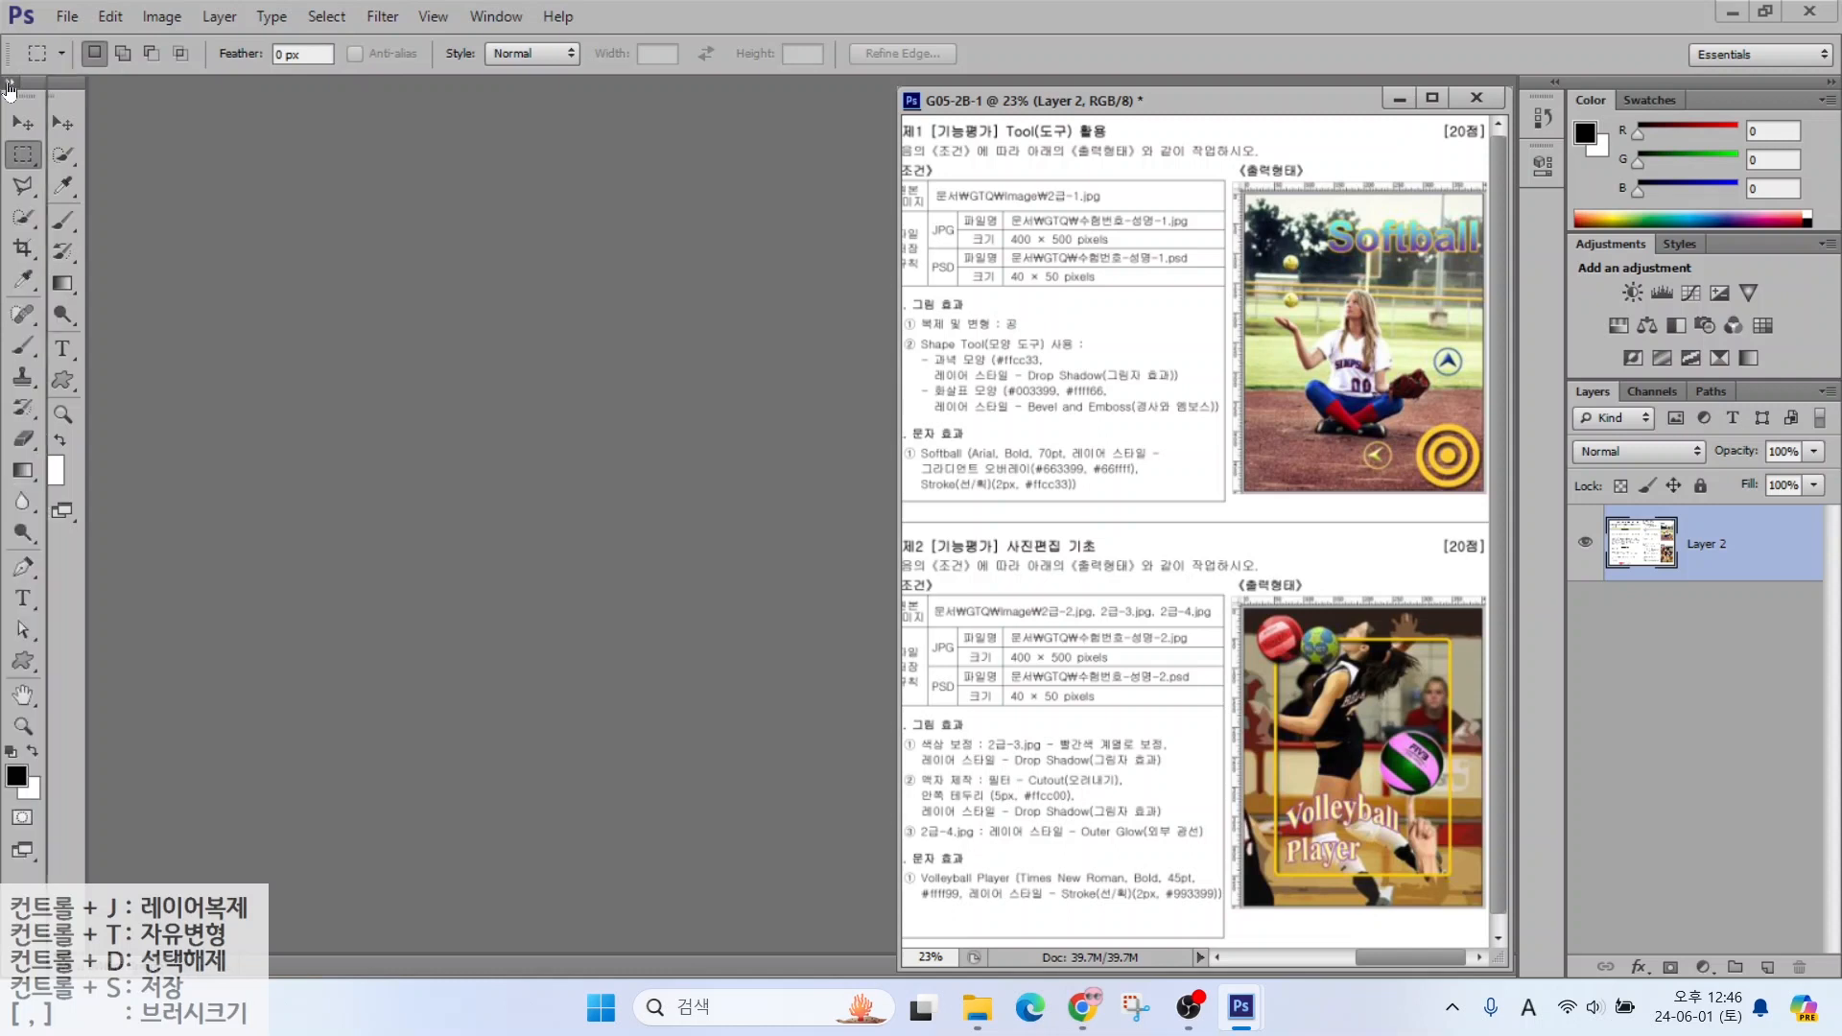
click(11, 84)
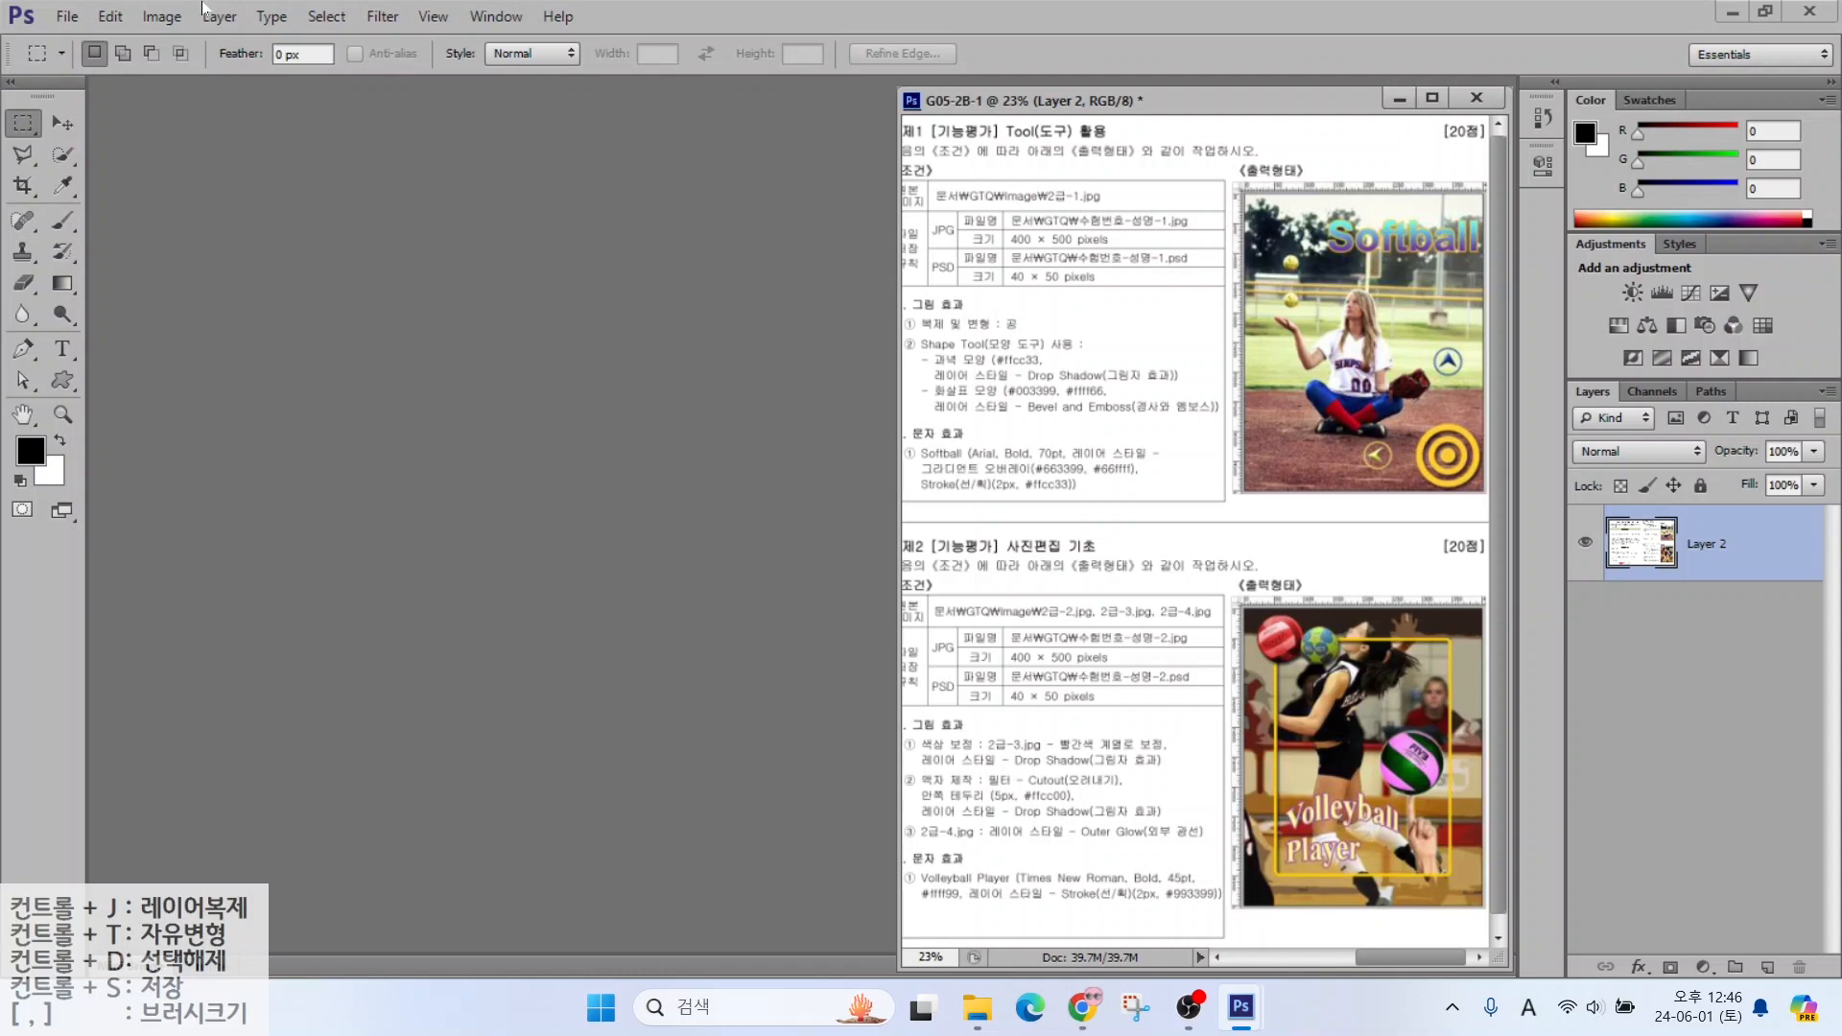
Open Preferences and move from the General page to the Interface page
click(108, 19)
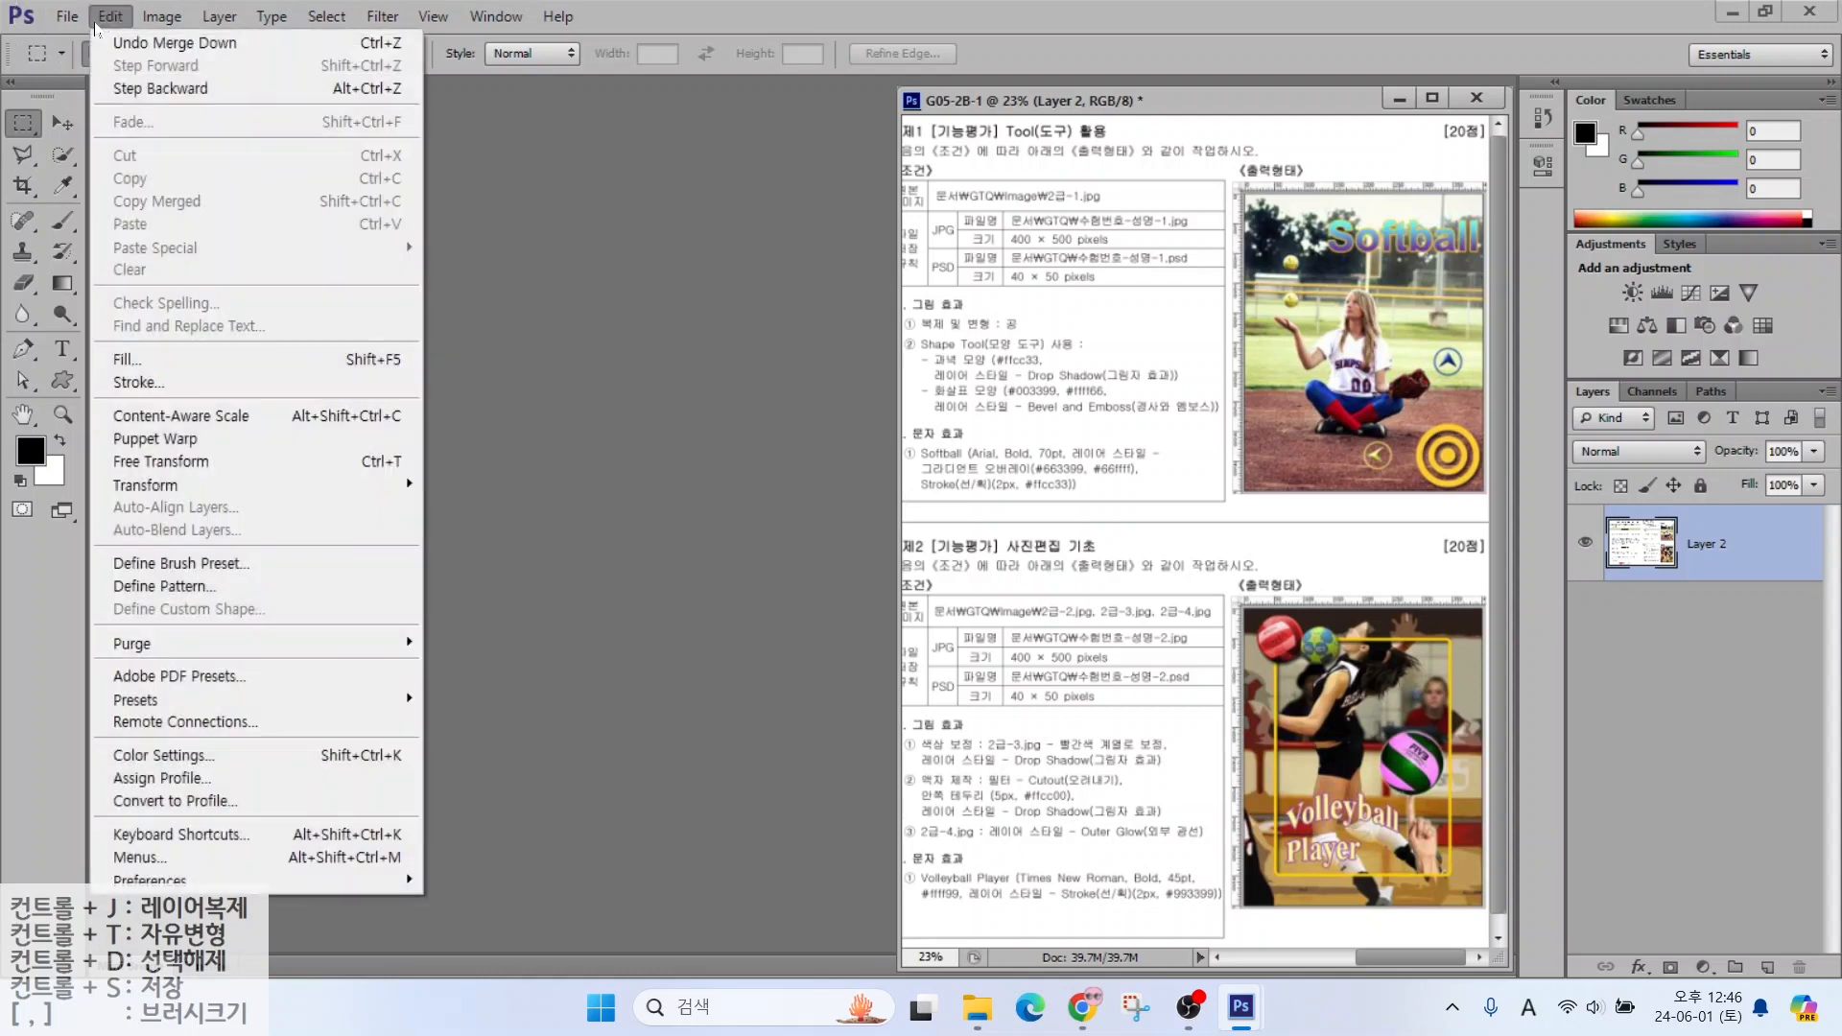
click(182, 881)
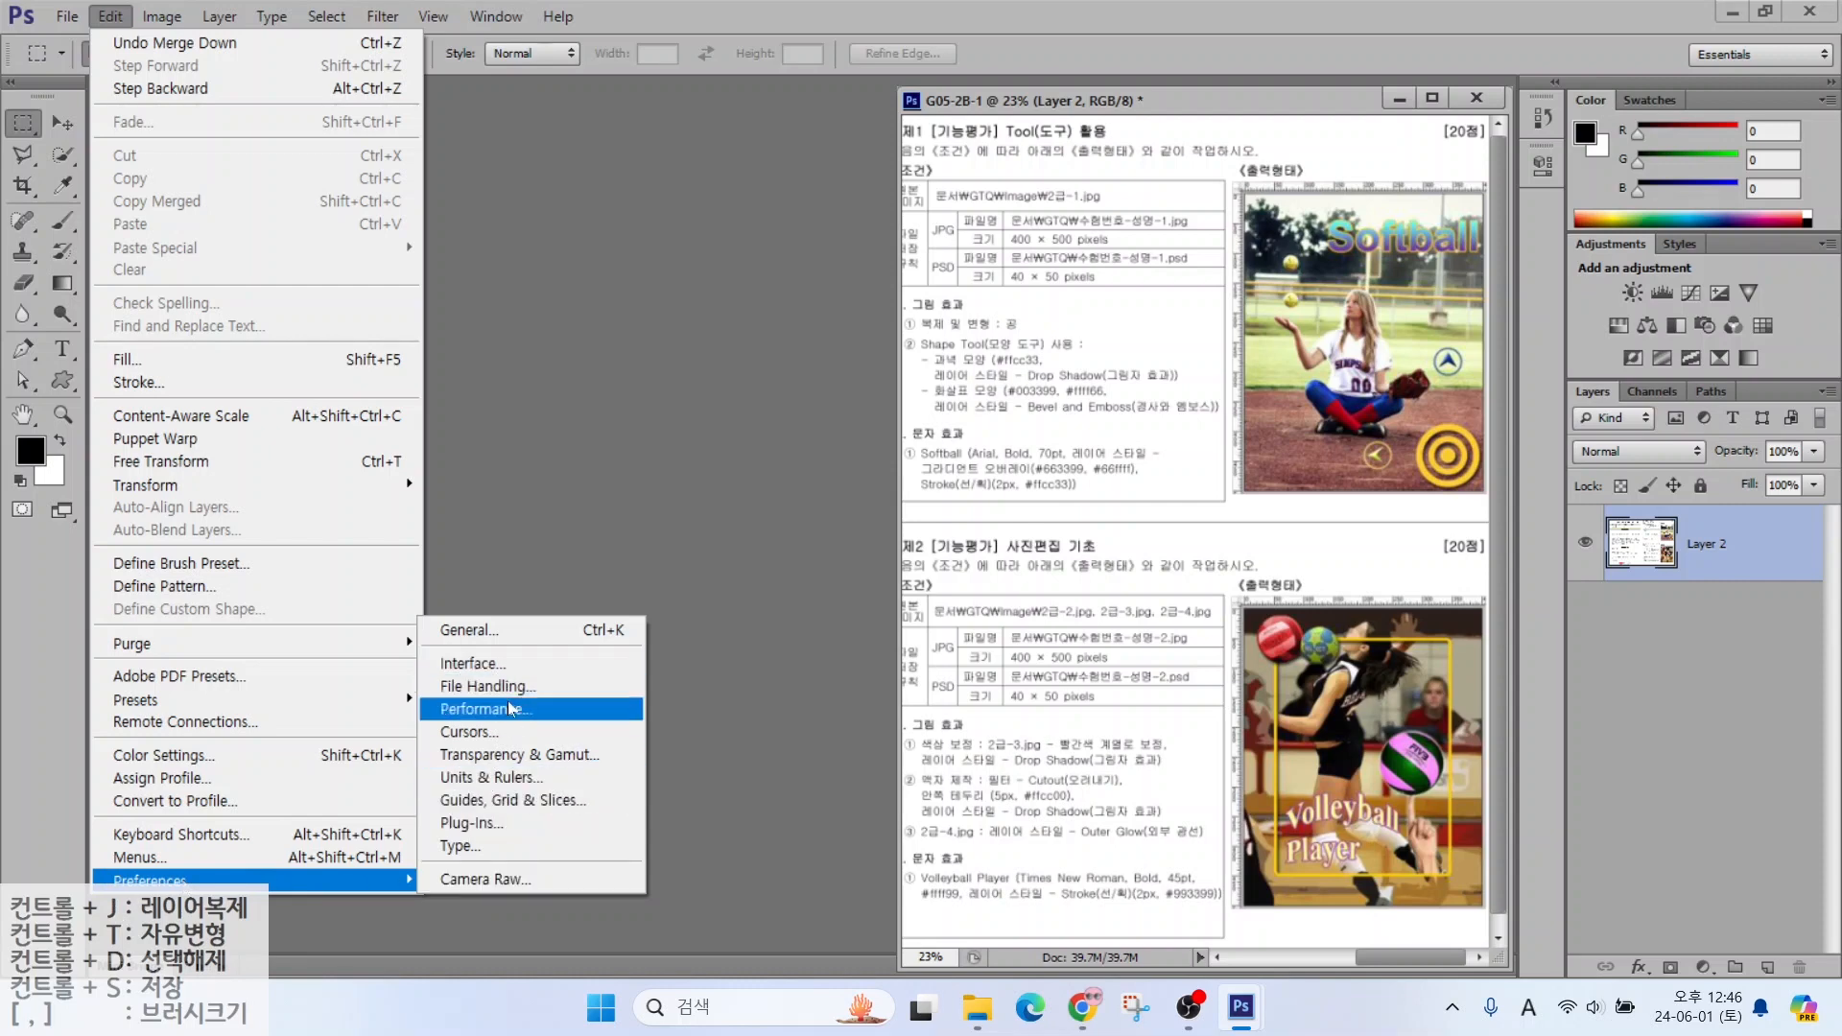
click(463, 733)
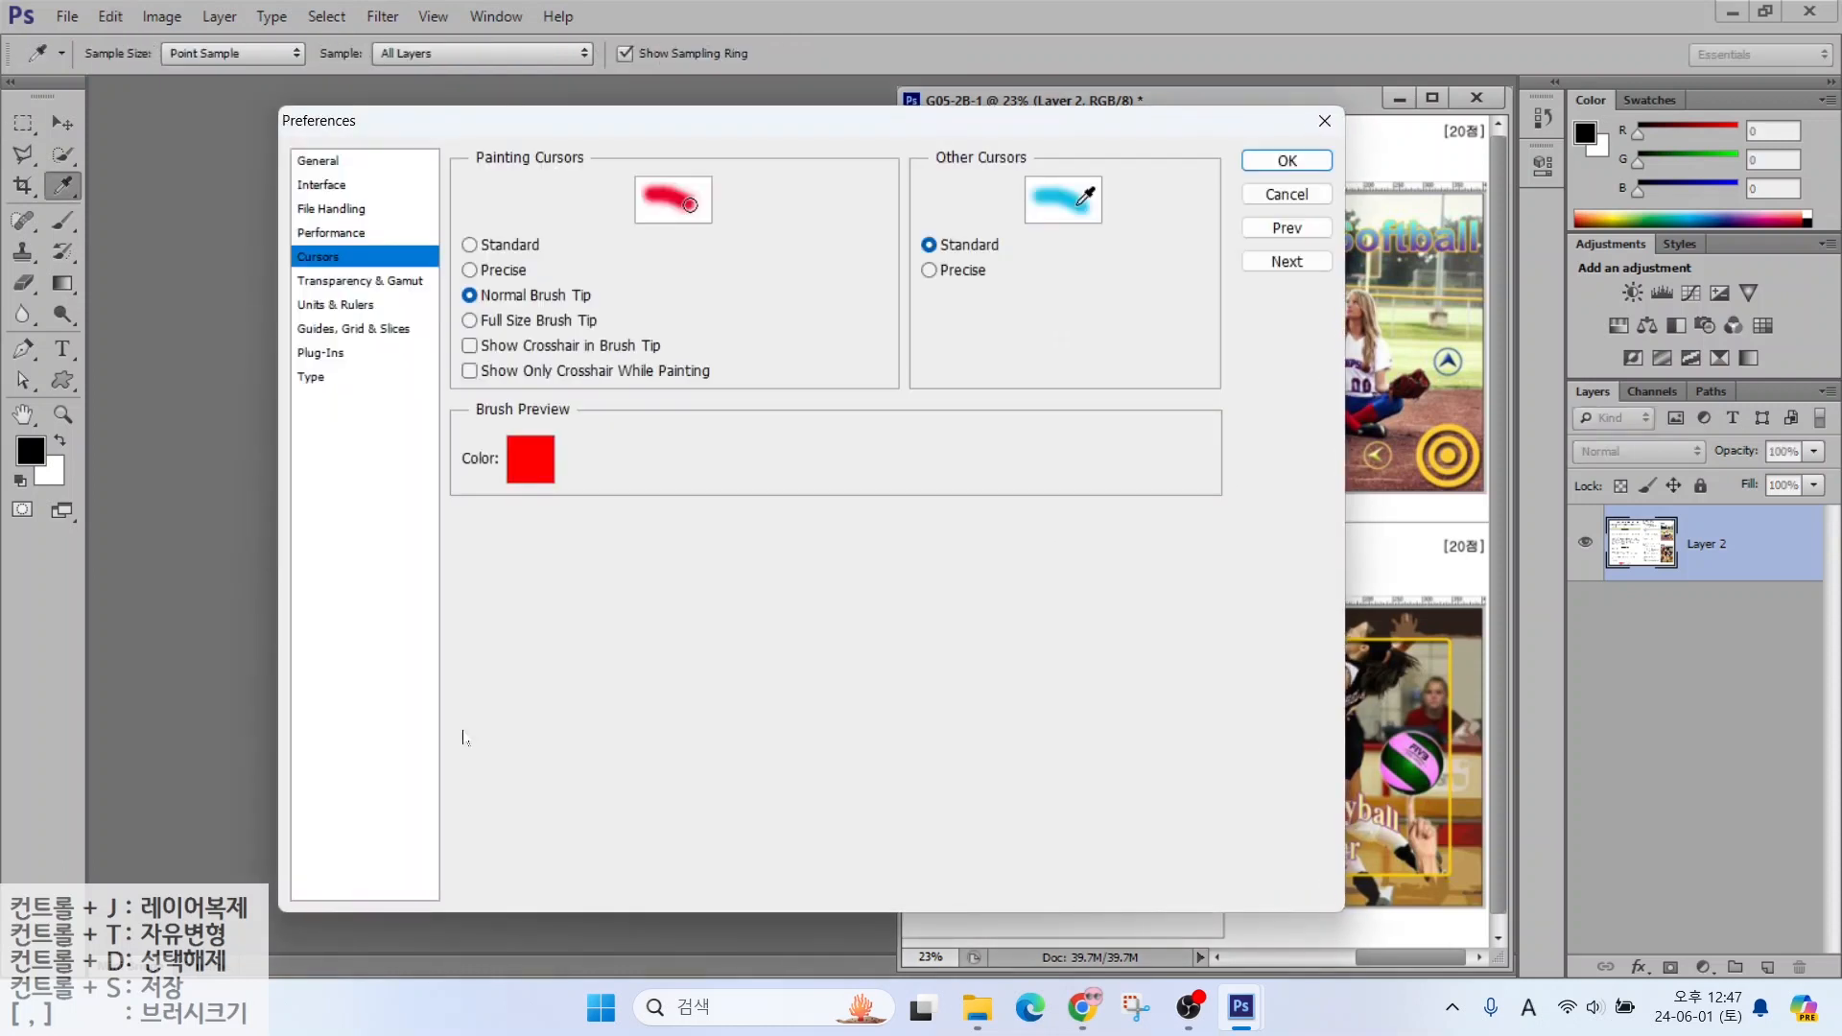
click(320, 163)
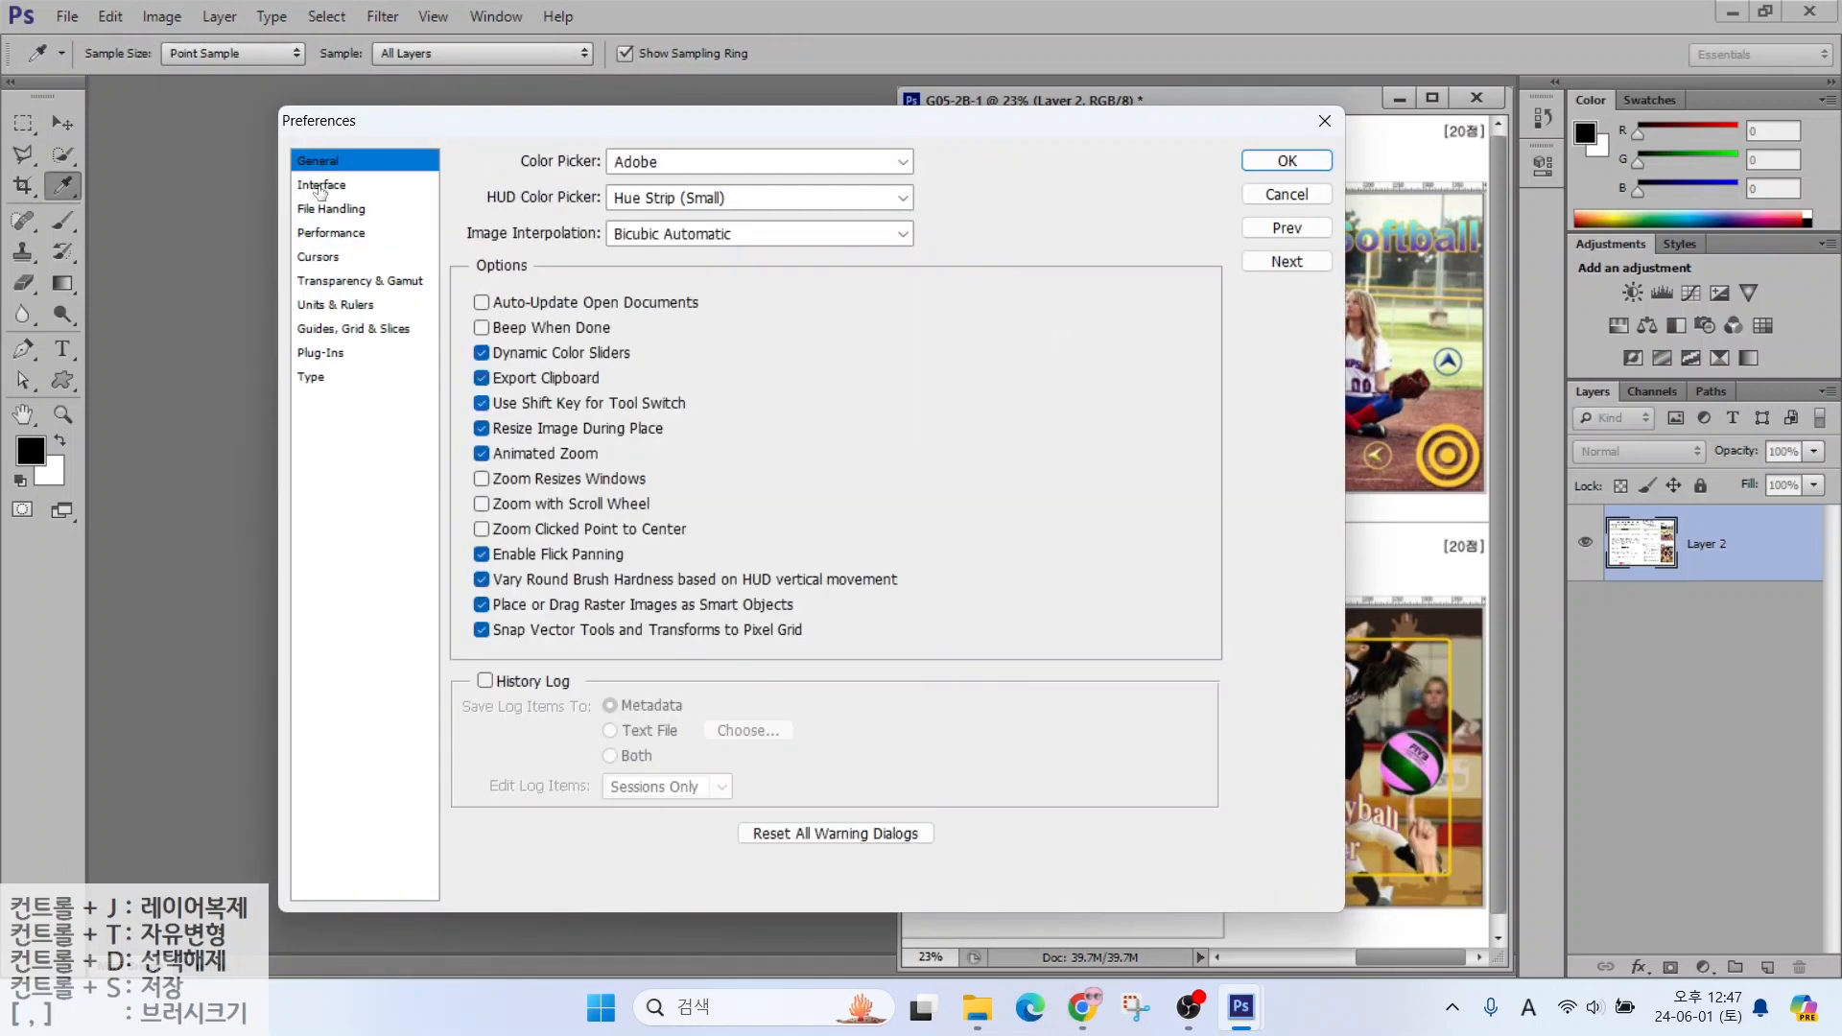
click(320, 188)
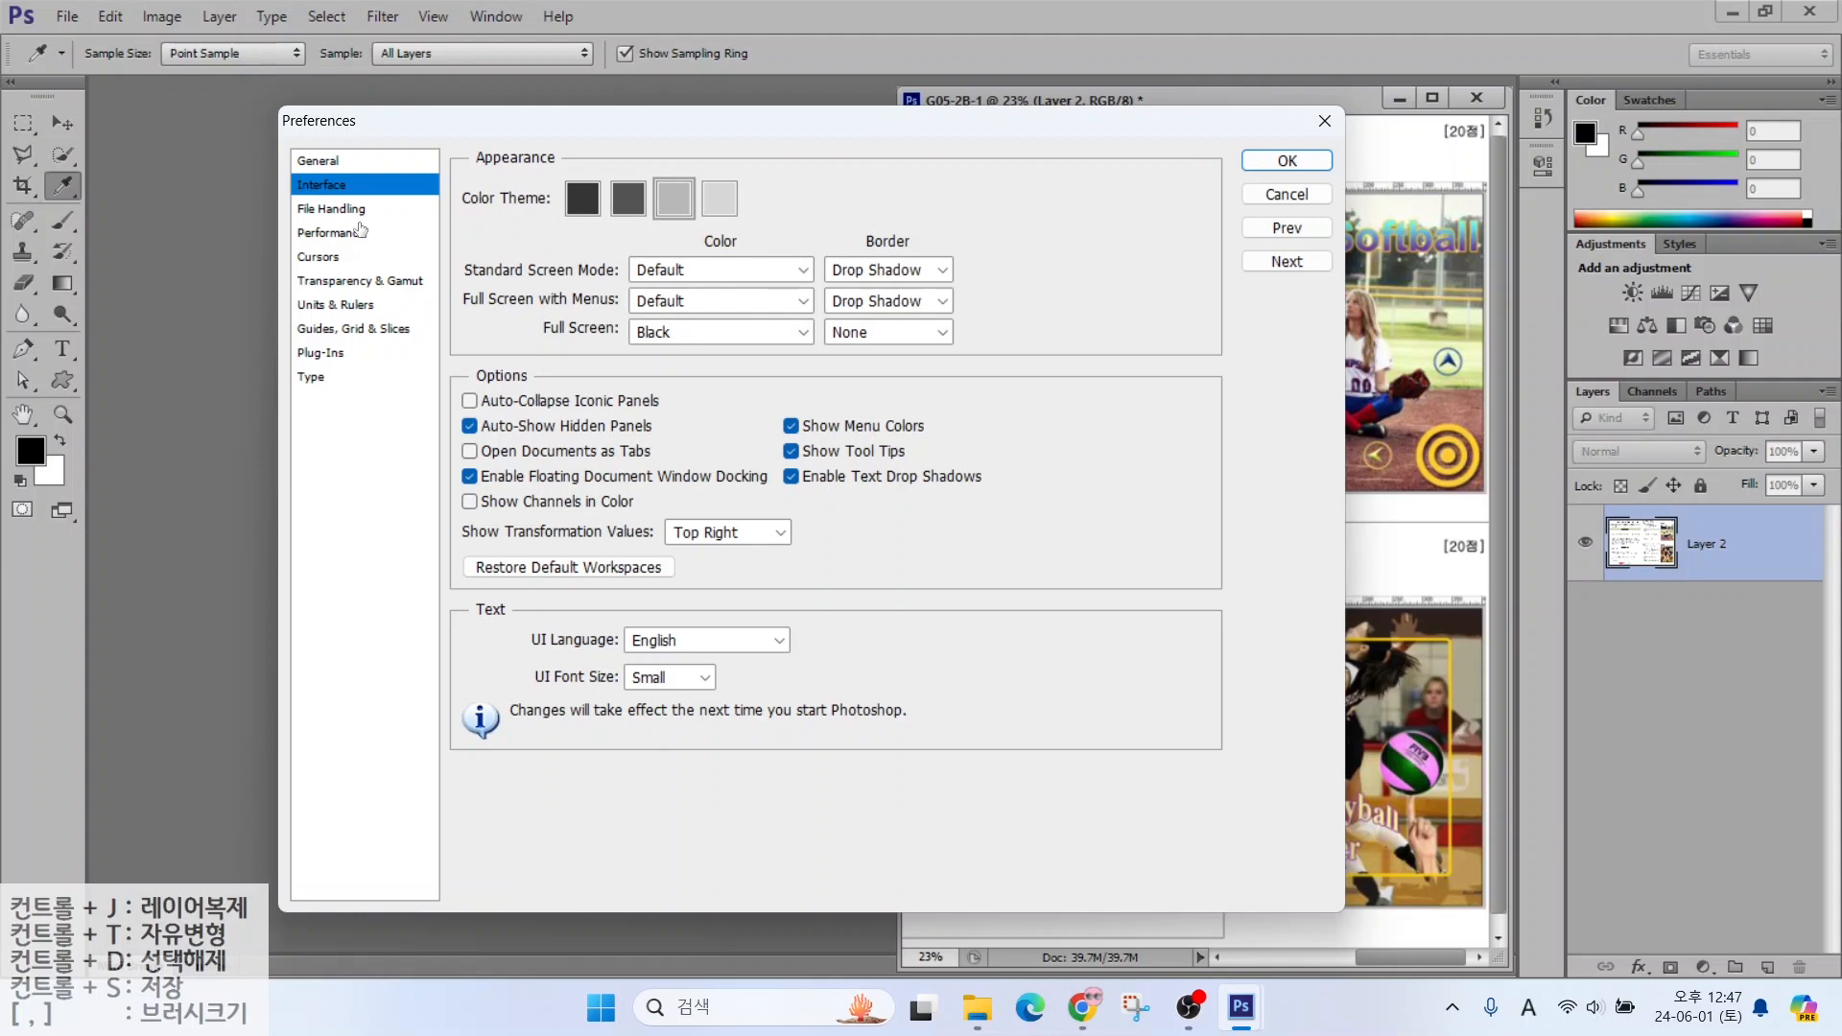
Annotate the Interface colour theme and Open Documents as Tabs options, then view Cursors
key(alt)
drag(270, 155, 394, 205)
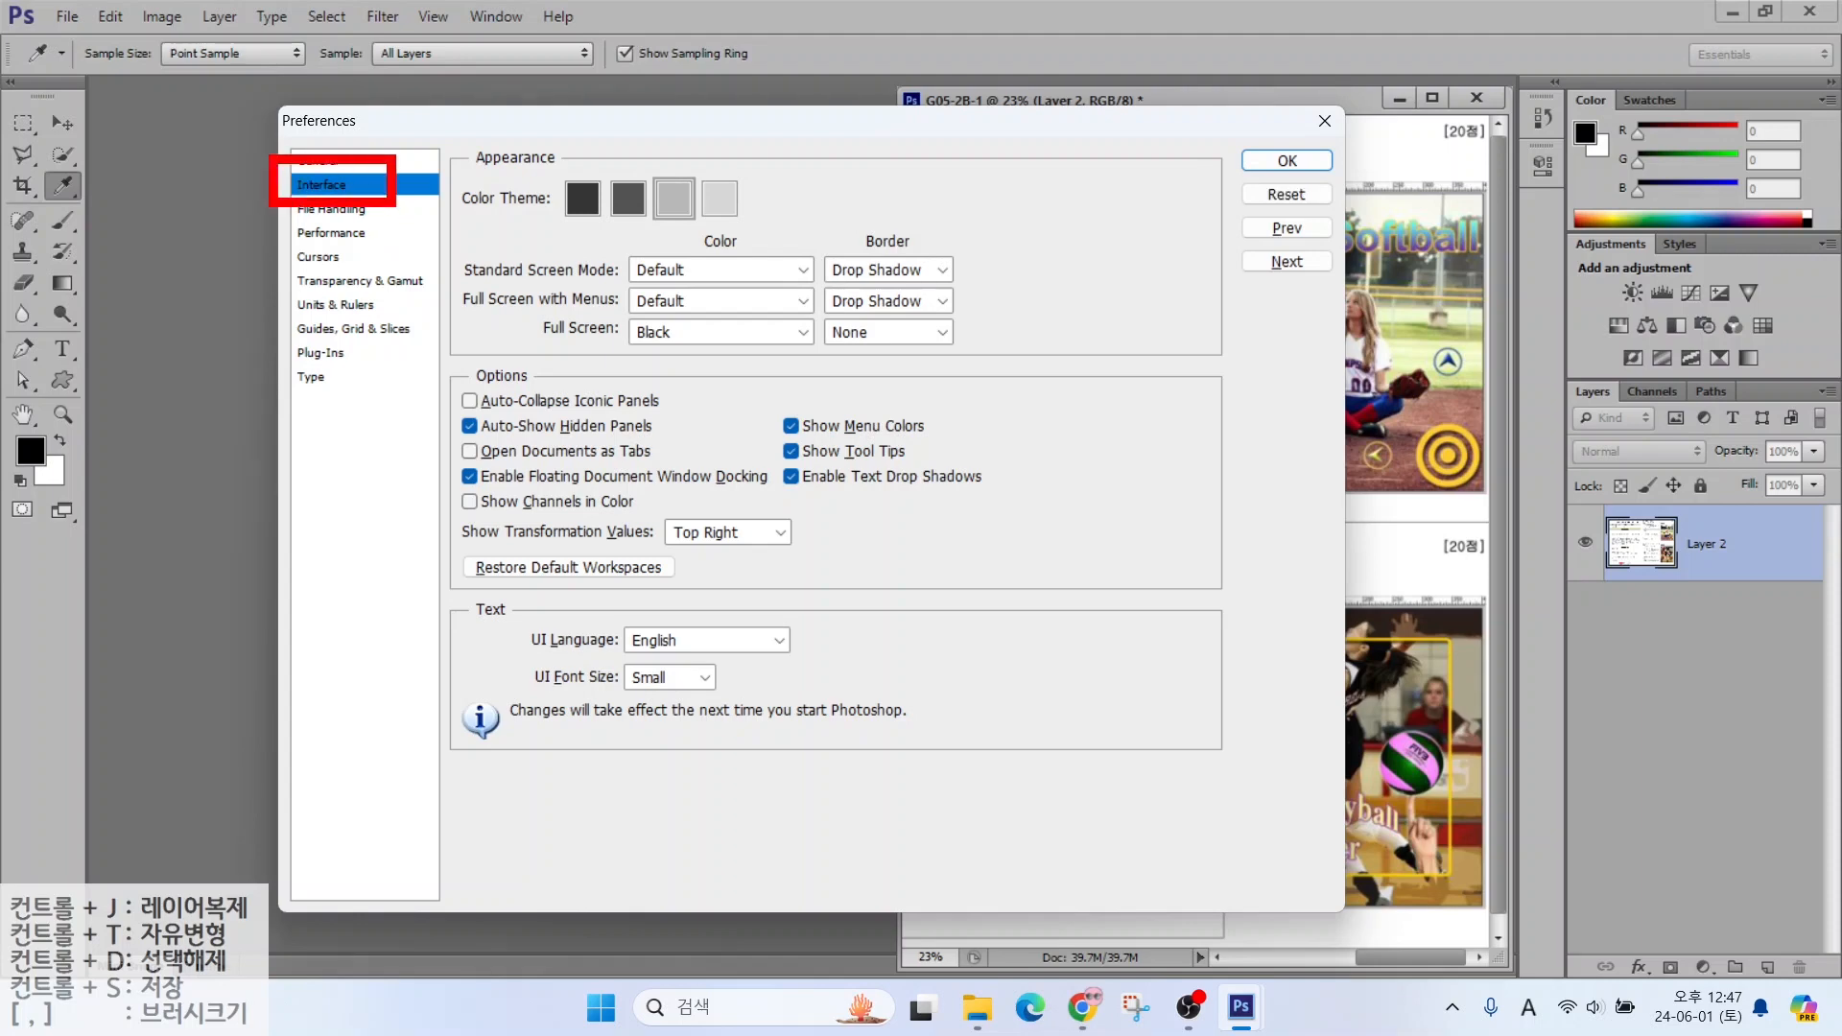
drag(541, 232, 755, 232)
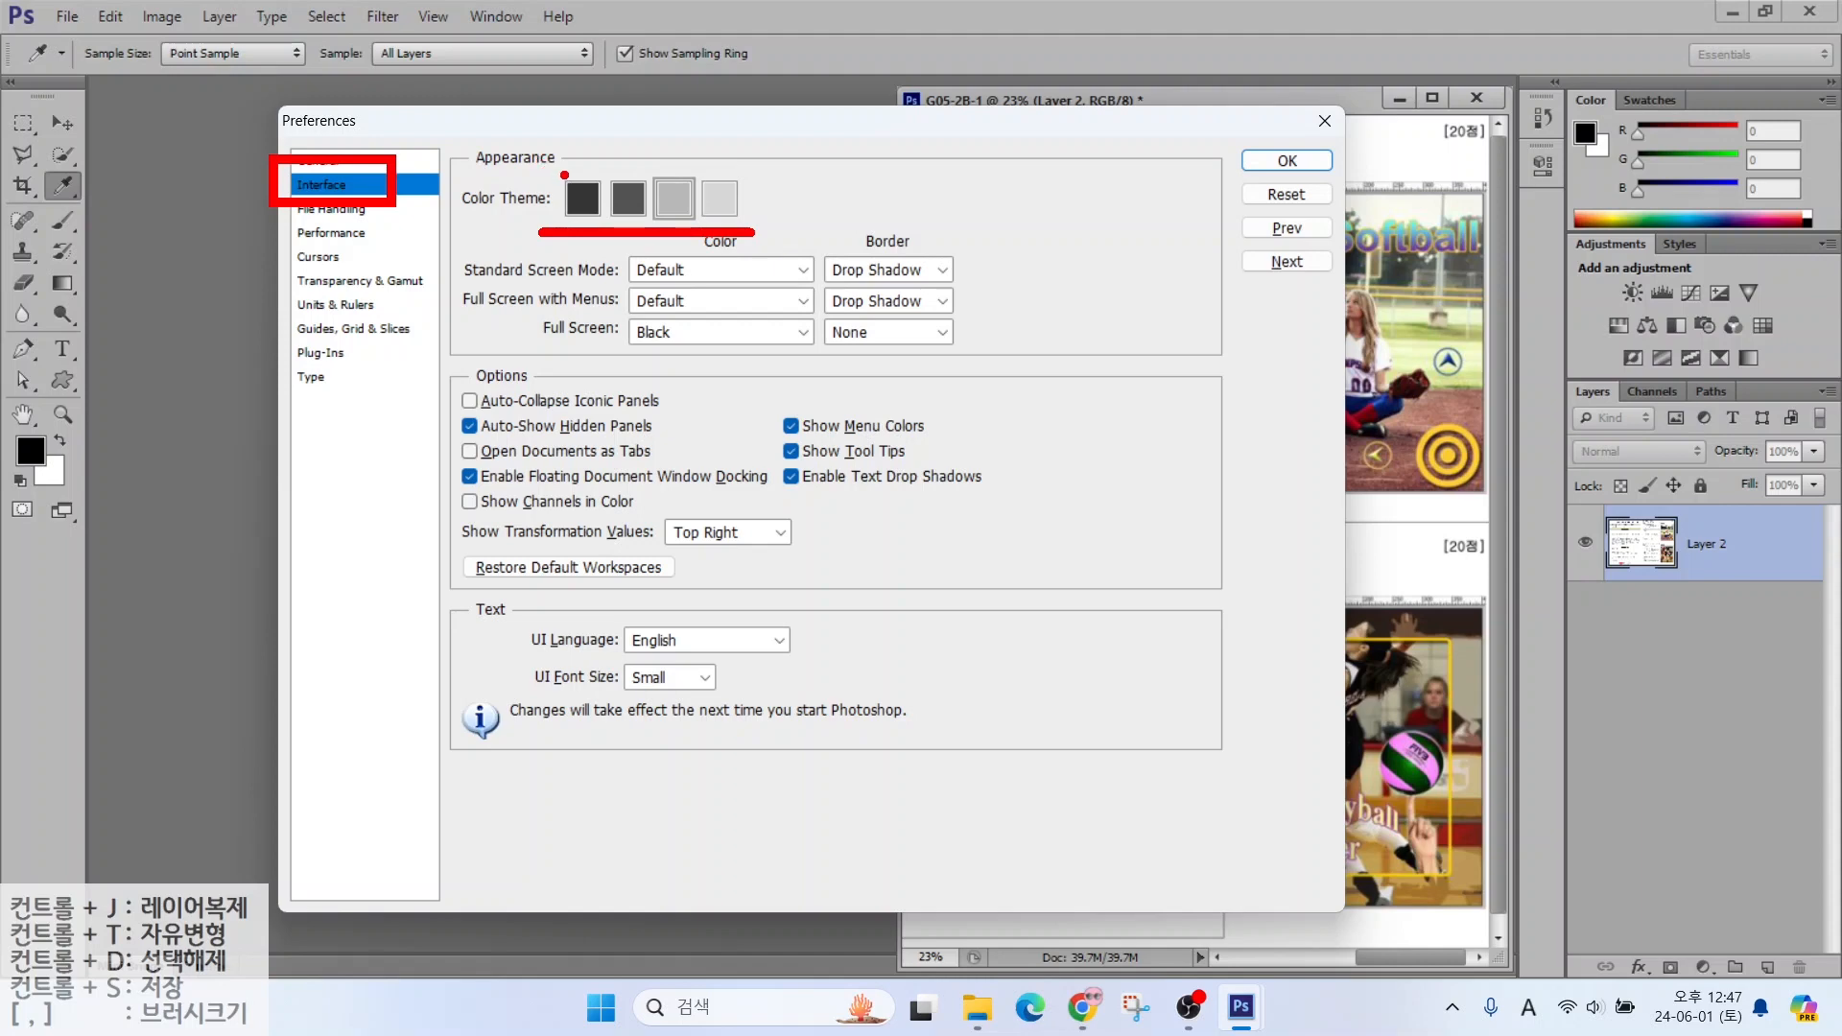
drag(567, 174, 516, 73)
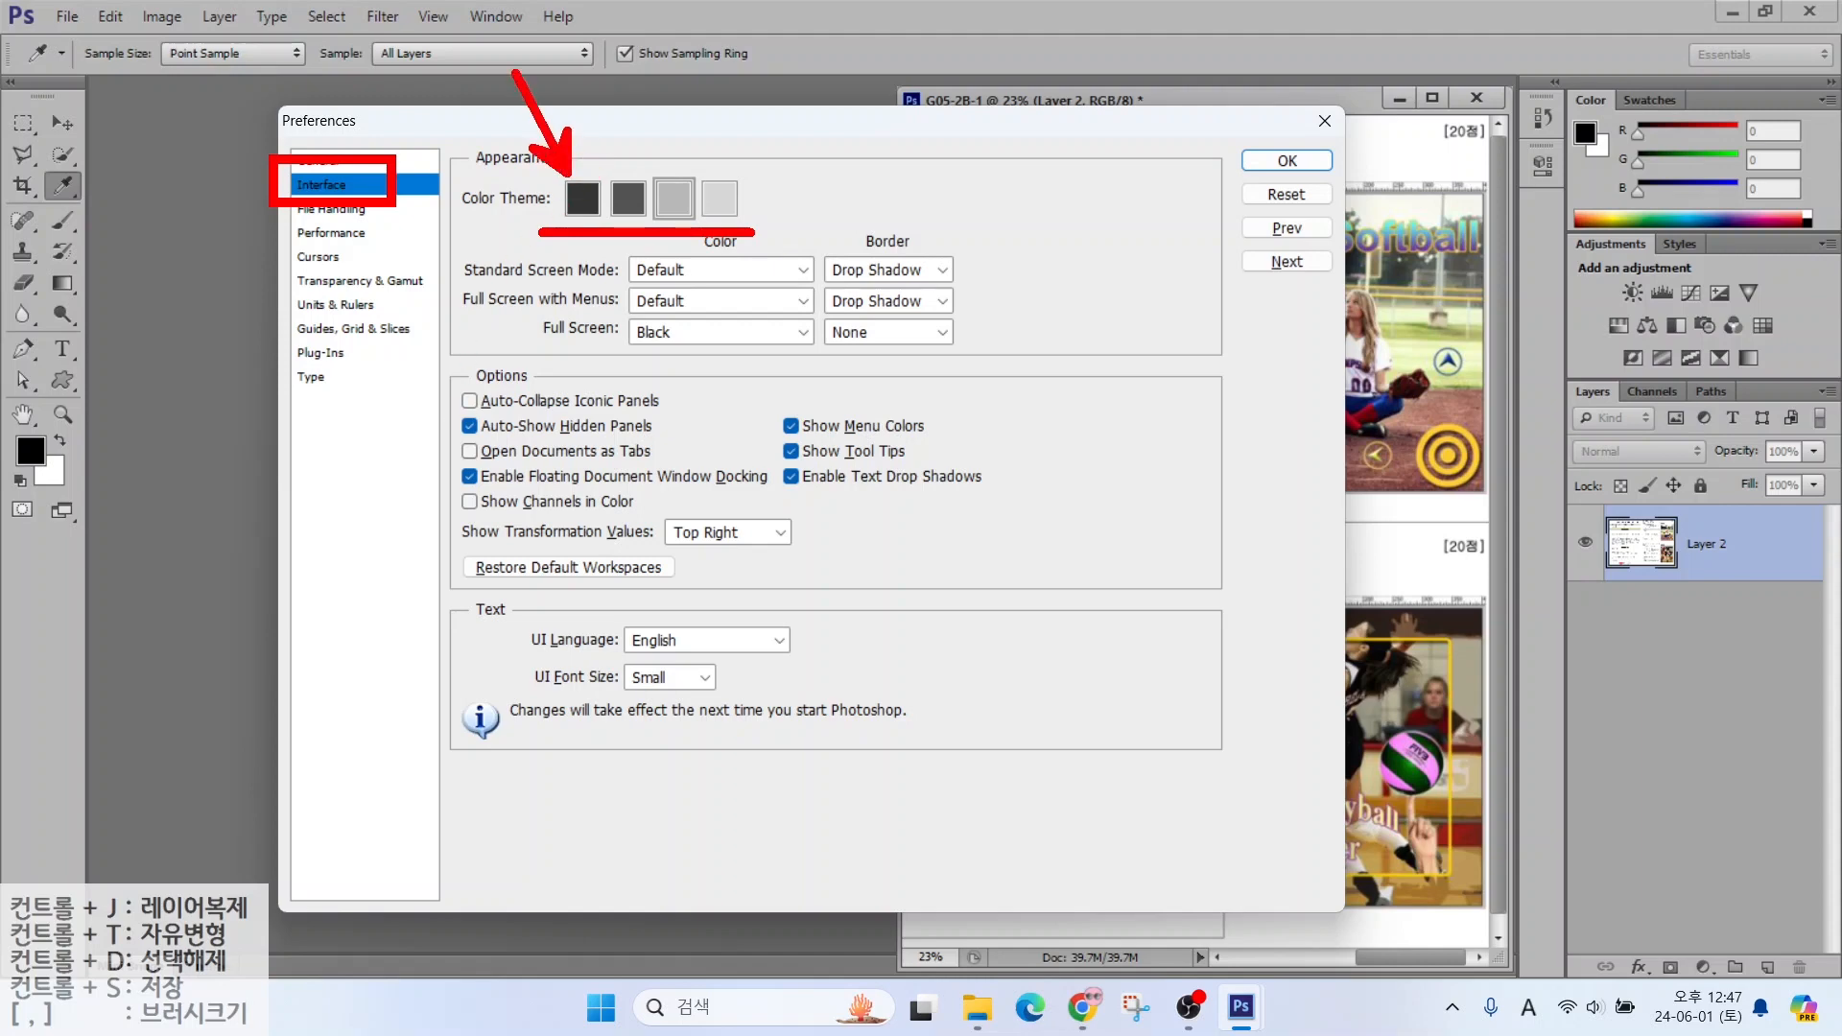
mouse_move(927, 68)
mouse_down()
mouse_move(964, 72)
mouse_move(1381, 989)
mouse_move(1512, 984)
mouse_up()
mouse_move(152, 265)
mouse_down()
mouse_move(384, 447)
mouse_move(878, 926)
mouse_up()
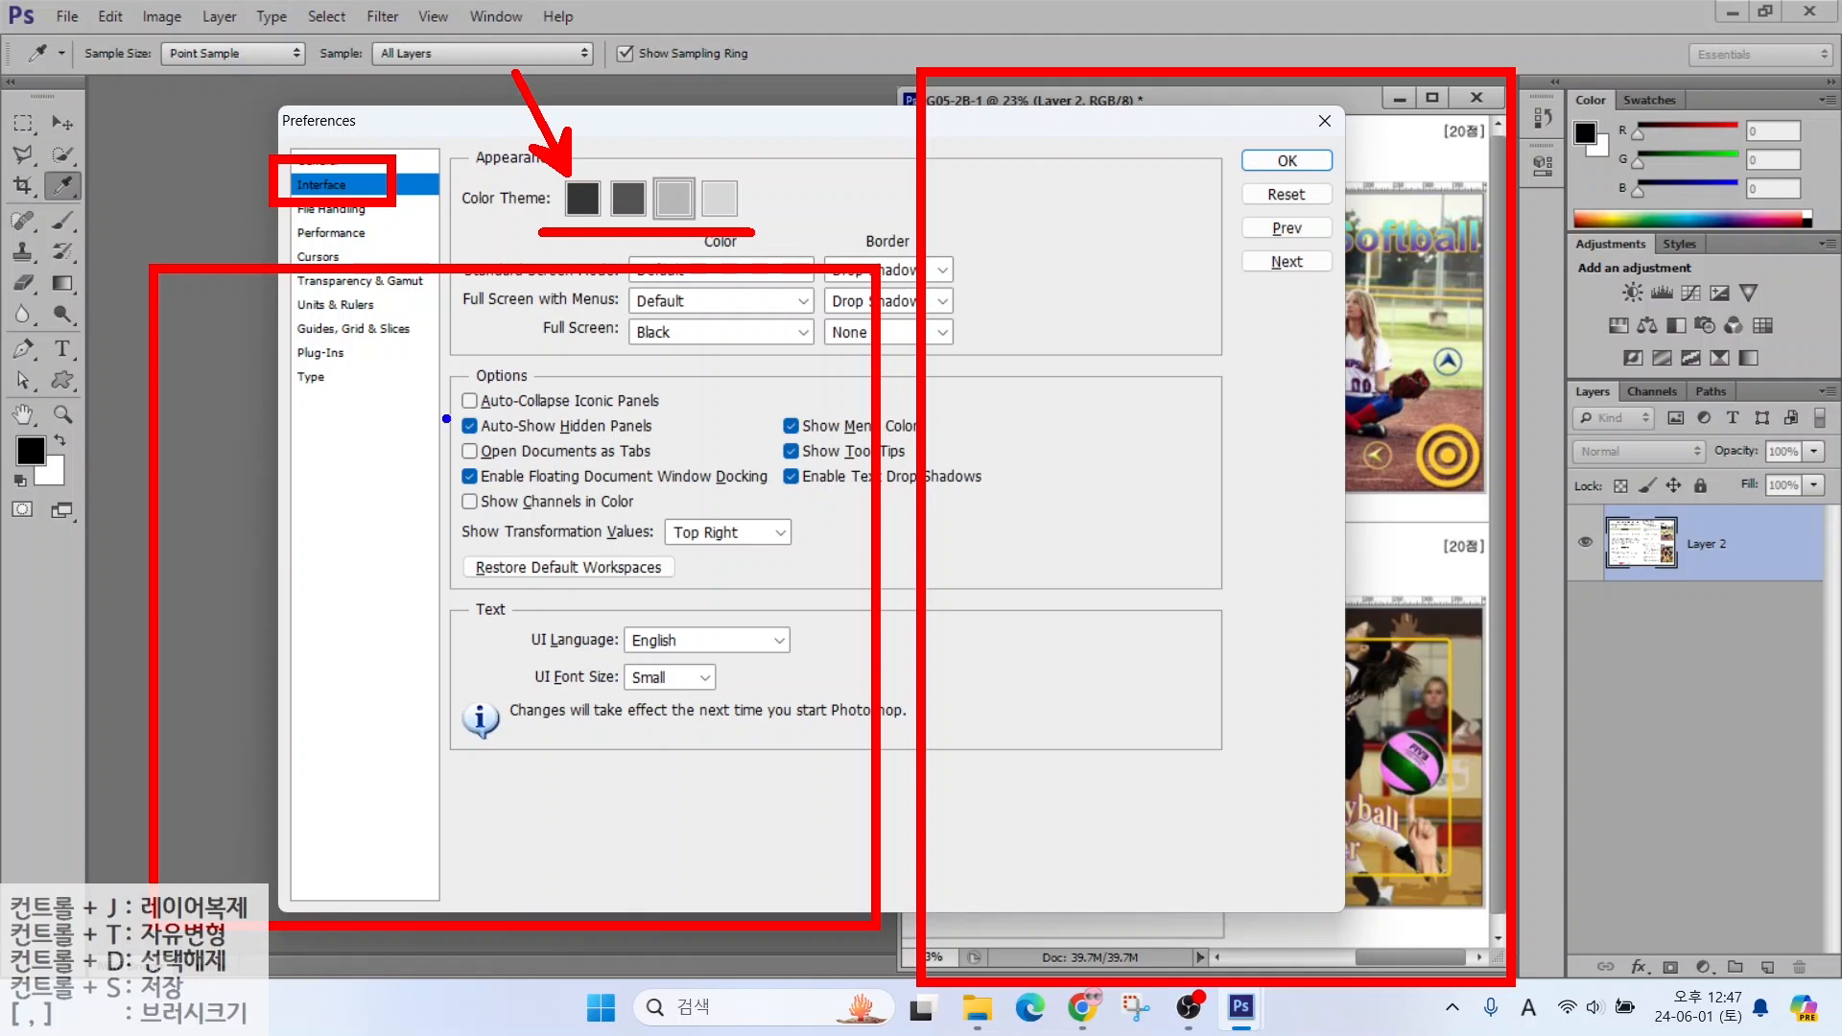
drag(441, 420, 680, 470)
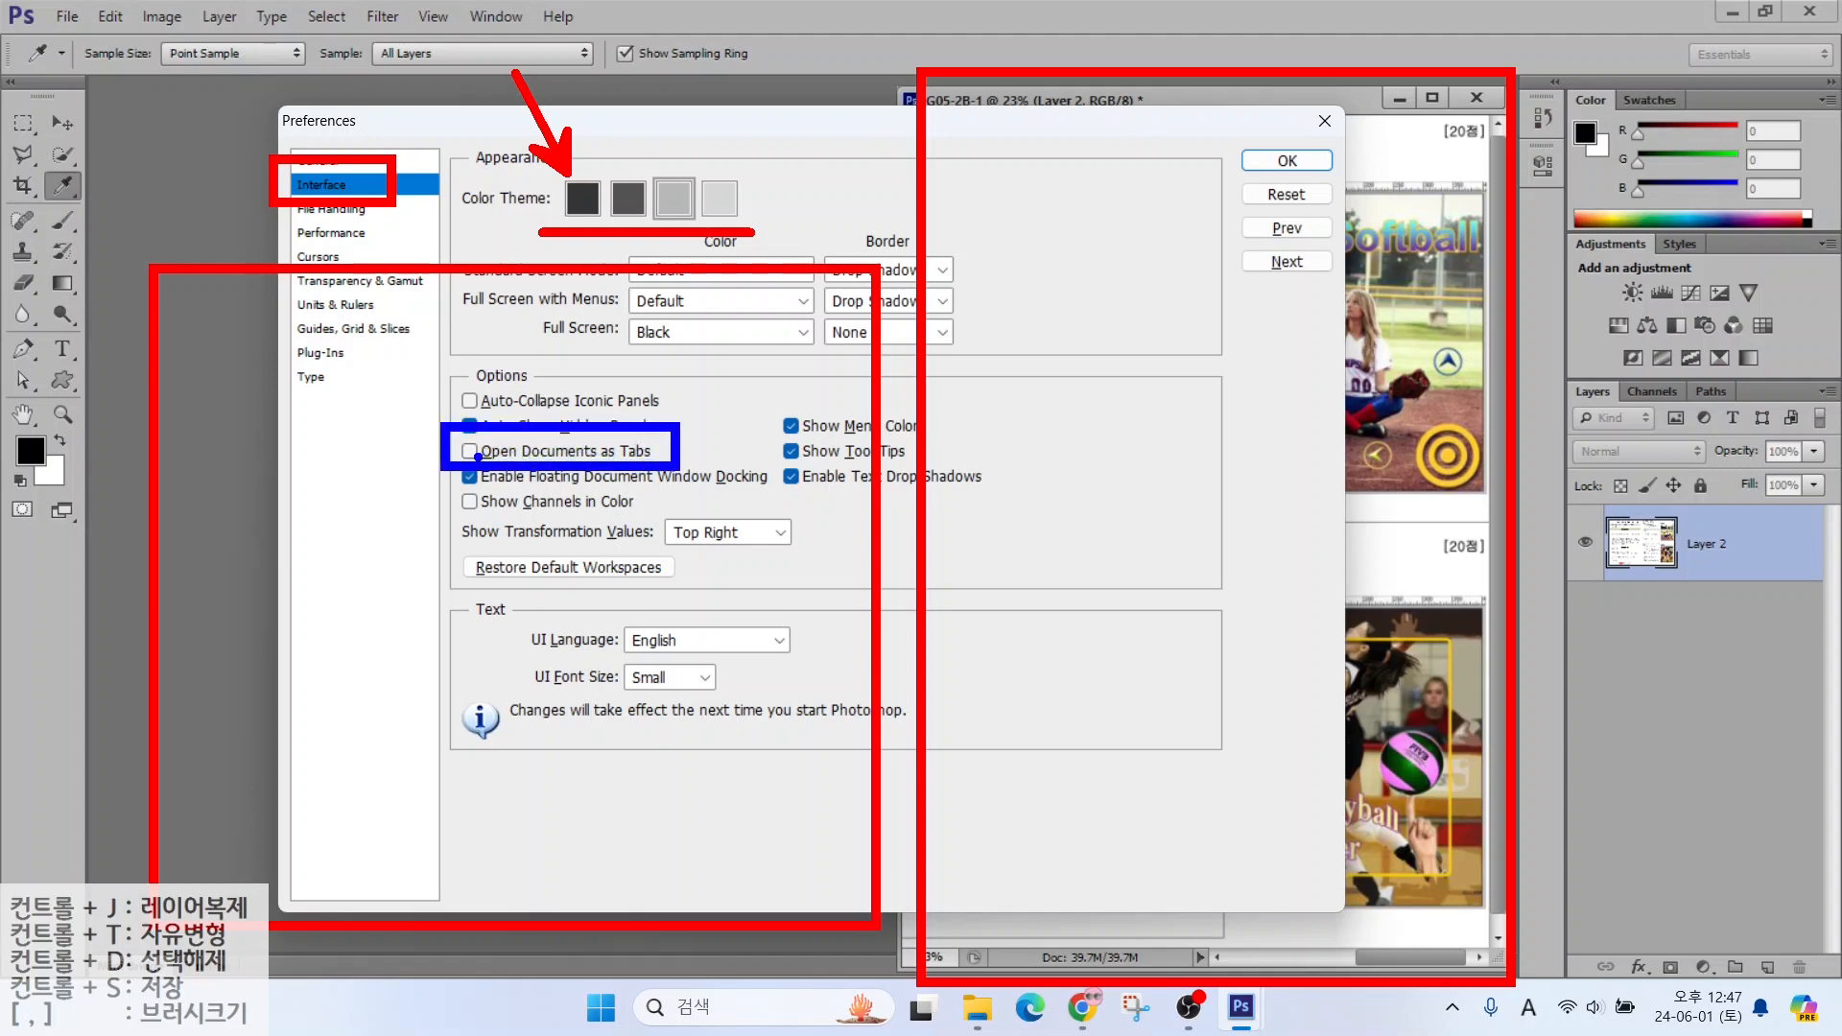
mouse_move(650, 518)
mouse_down()
mouse_move(554, 598)
mouse_move(706, 547)
mouse_move(585, 528)
mouse_up()
mouse_move(650, 636)
mouse_down()
mouse_move(549, 730)
mouse_move(652, 638)
mouse_move(1056, 481)
mouse_move(1102, 555)
mouse_up()
mouse_move(1087, 477)
mouse_down()
mouse_move(1117, 507)
mouse_move(1015, 556)
mouse_up()
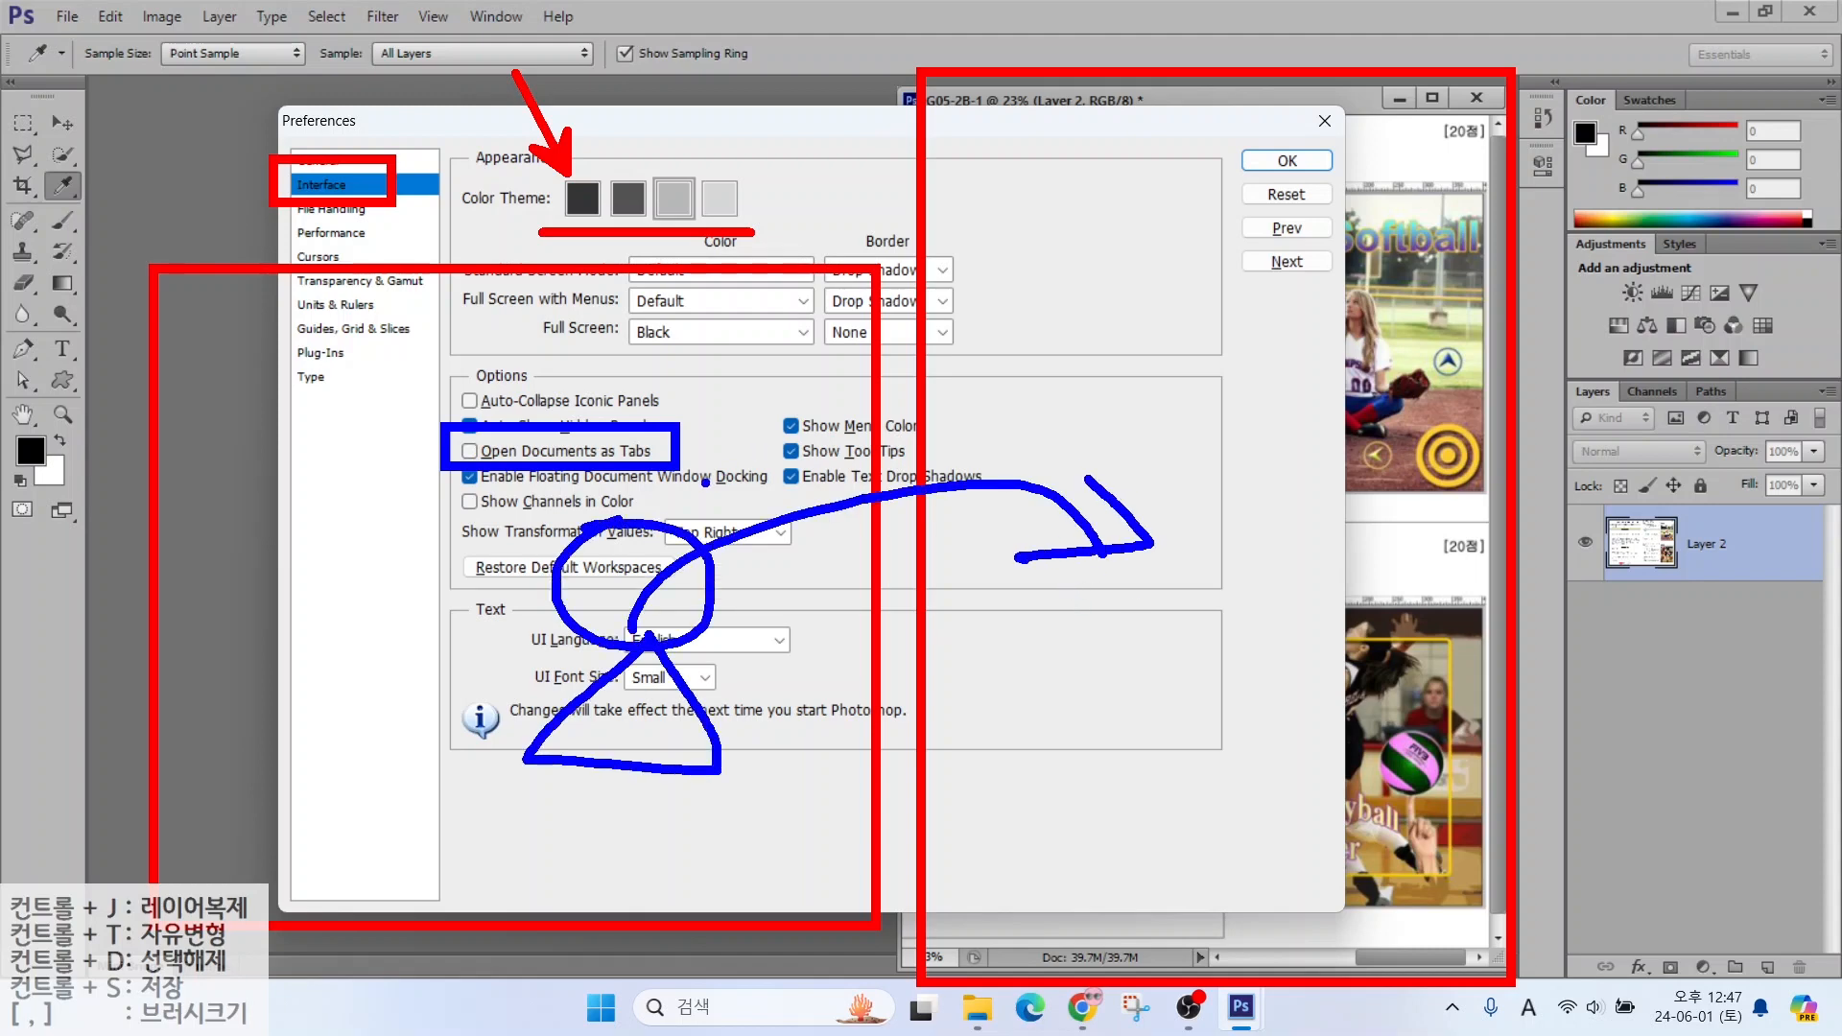
key(Escape)
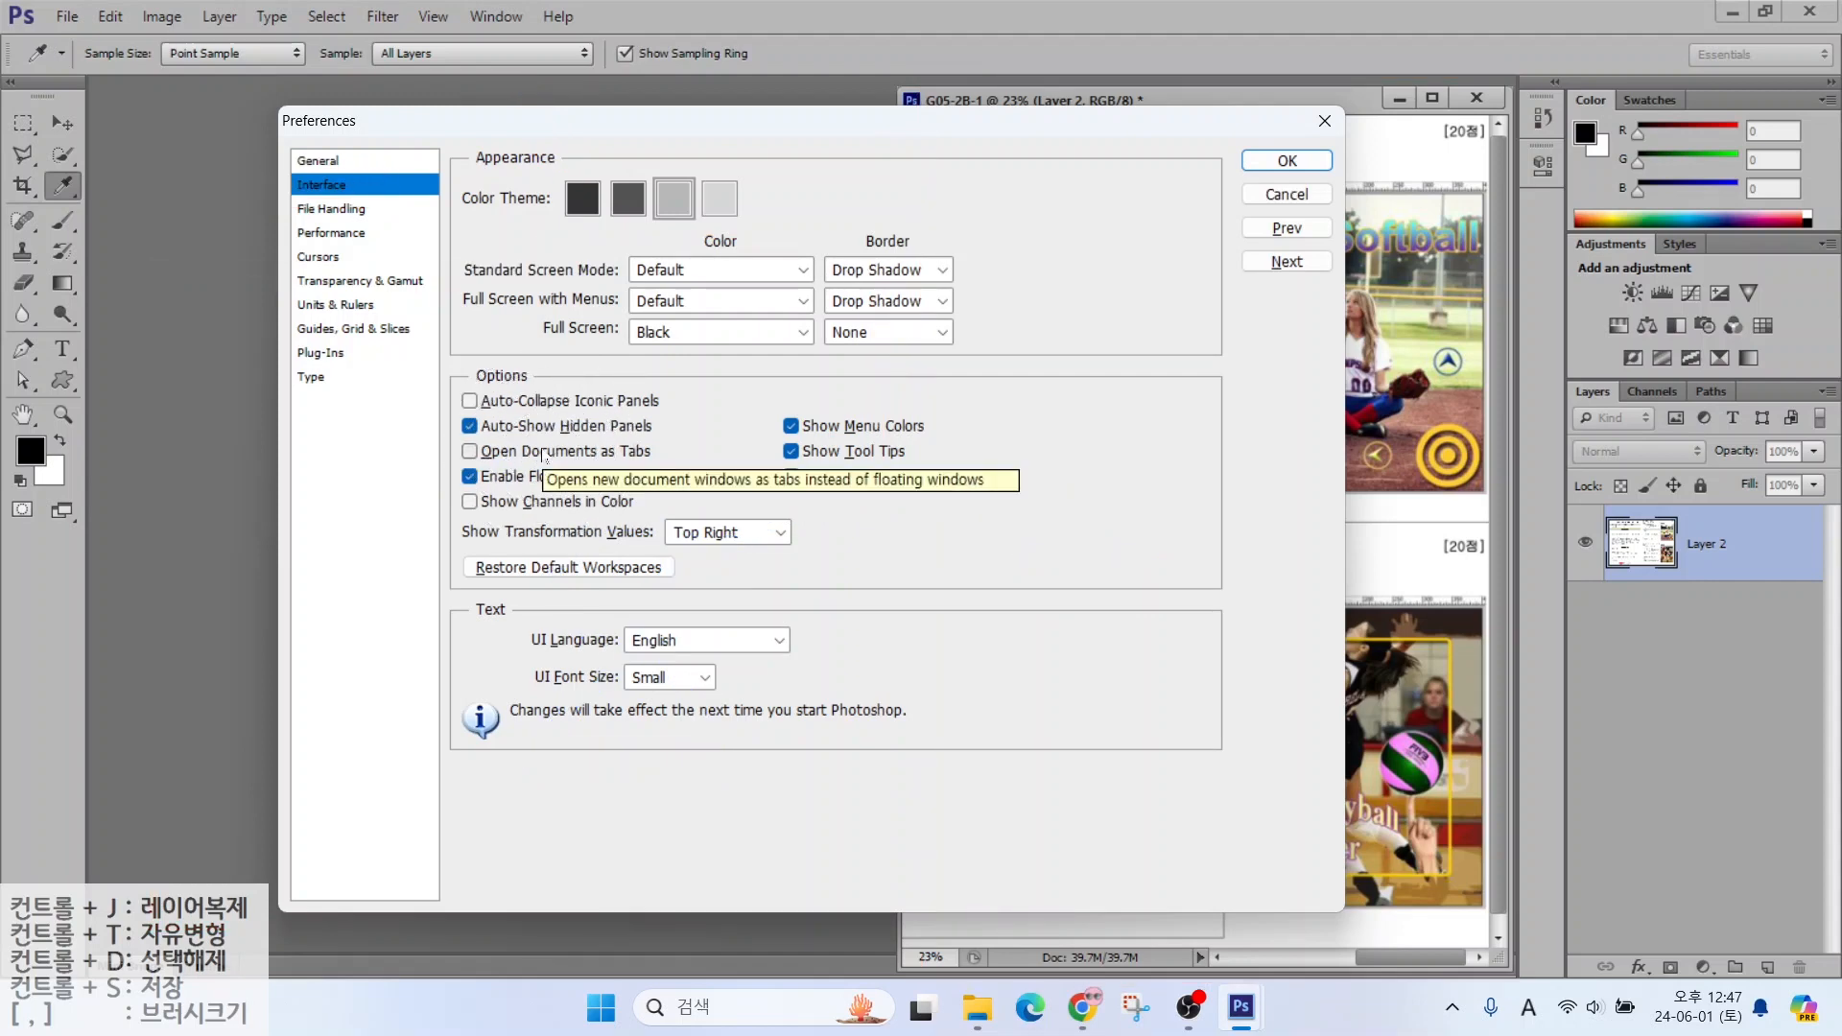
click(319, 257)
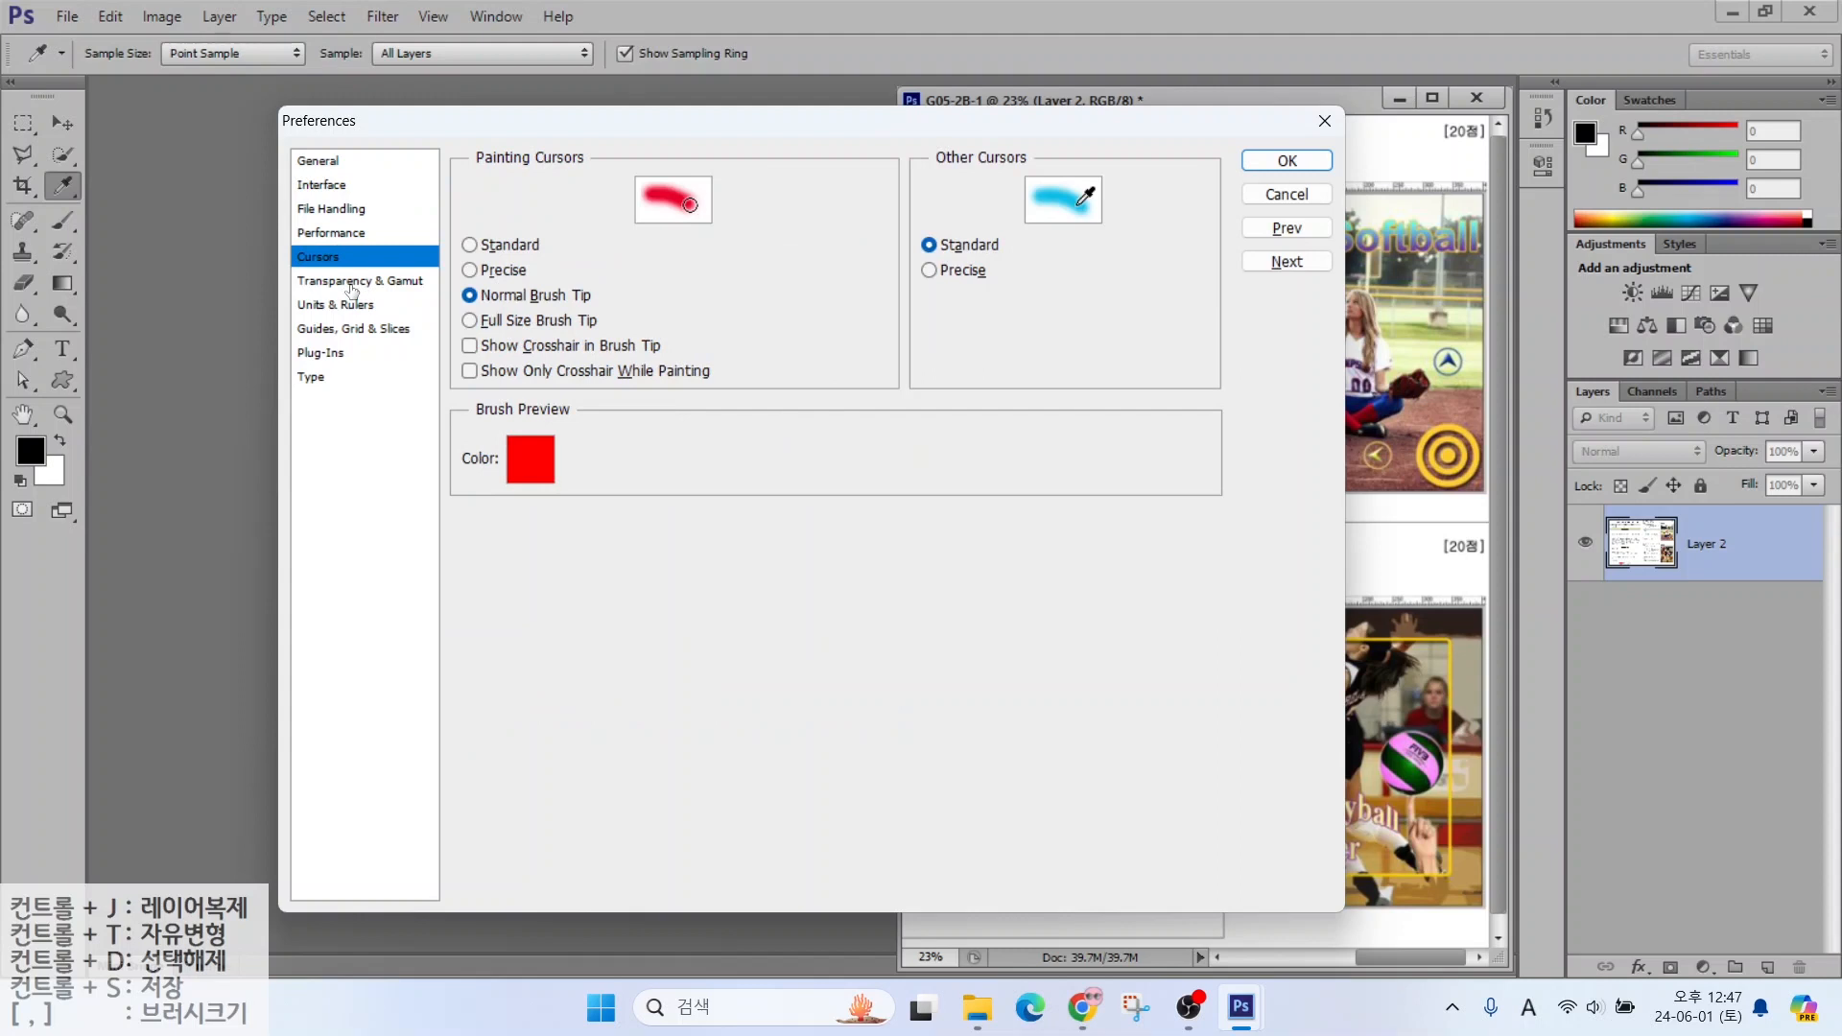
key(alt)
mouse_move(449, 272)
mouse_down()
mouse_move(550, 317)
mouse_move(614, 318)
mouse_up()
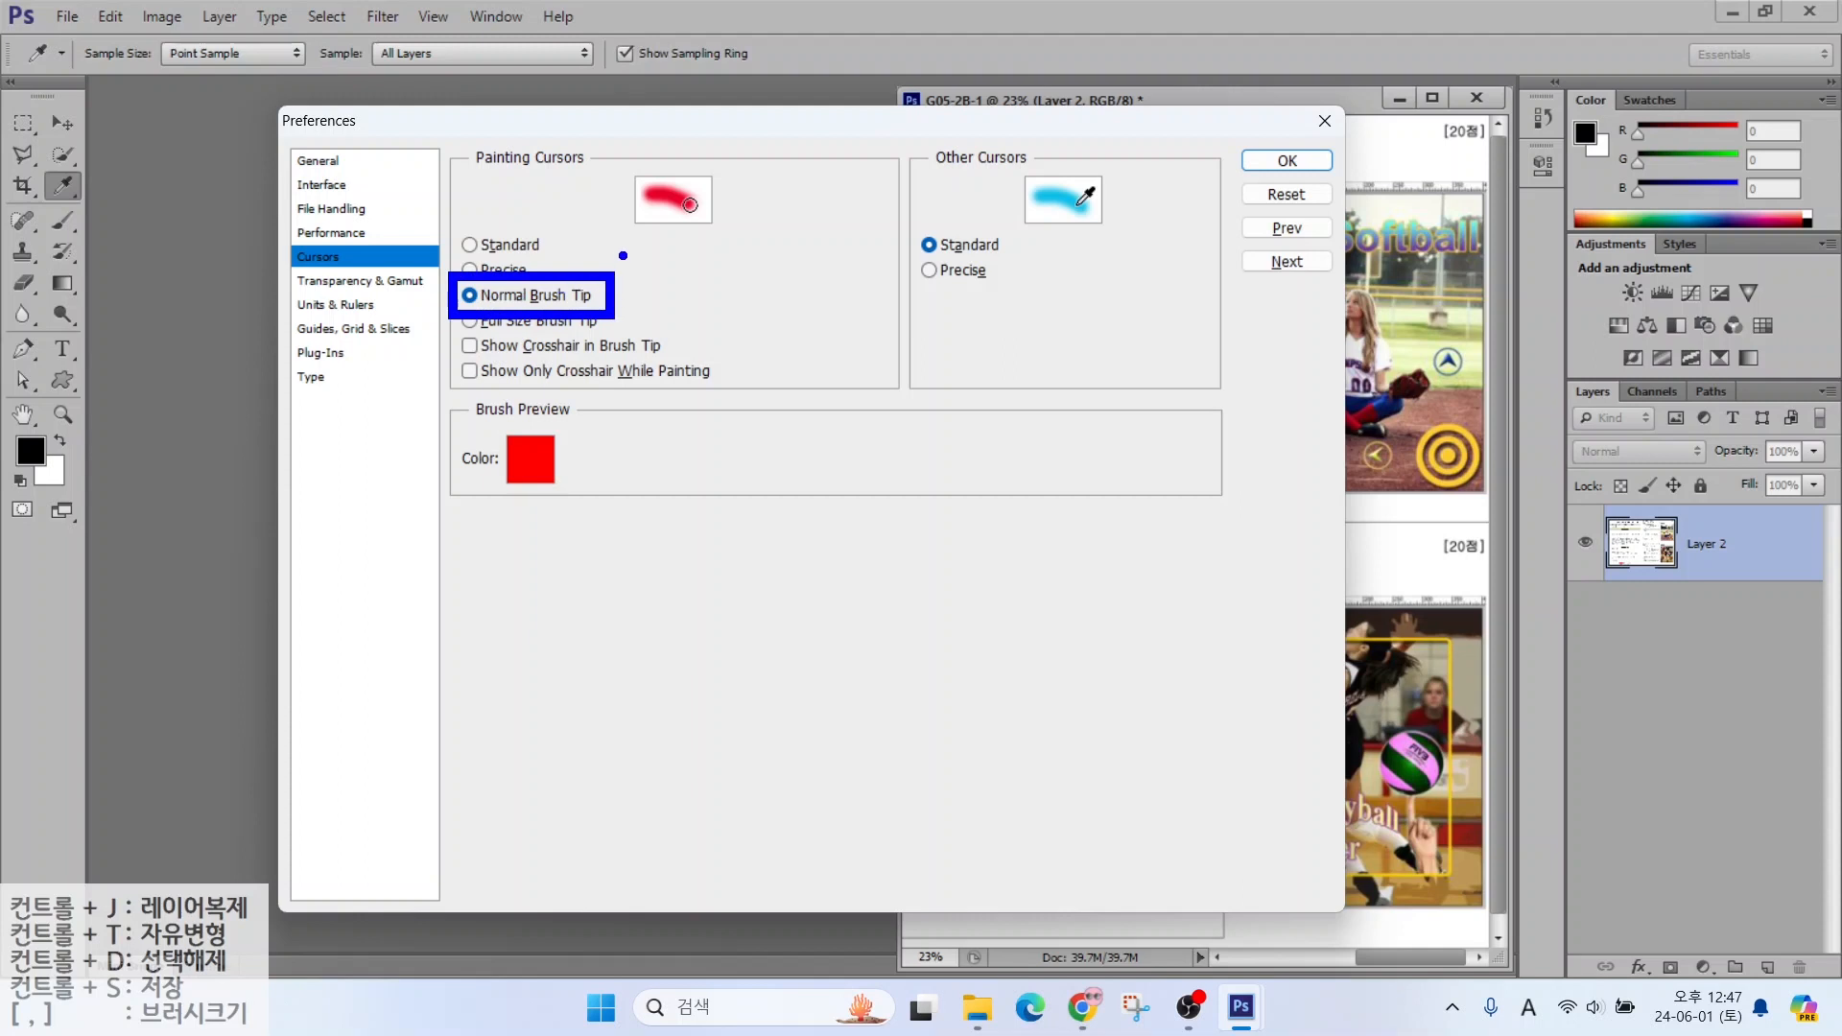
drag(671, 285, 986, 609)
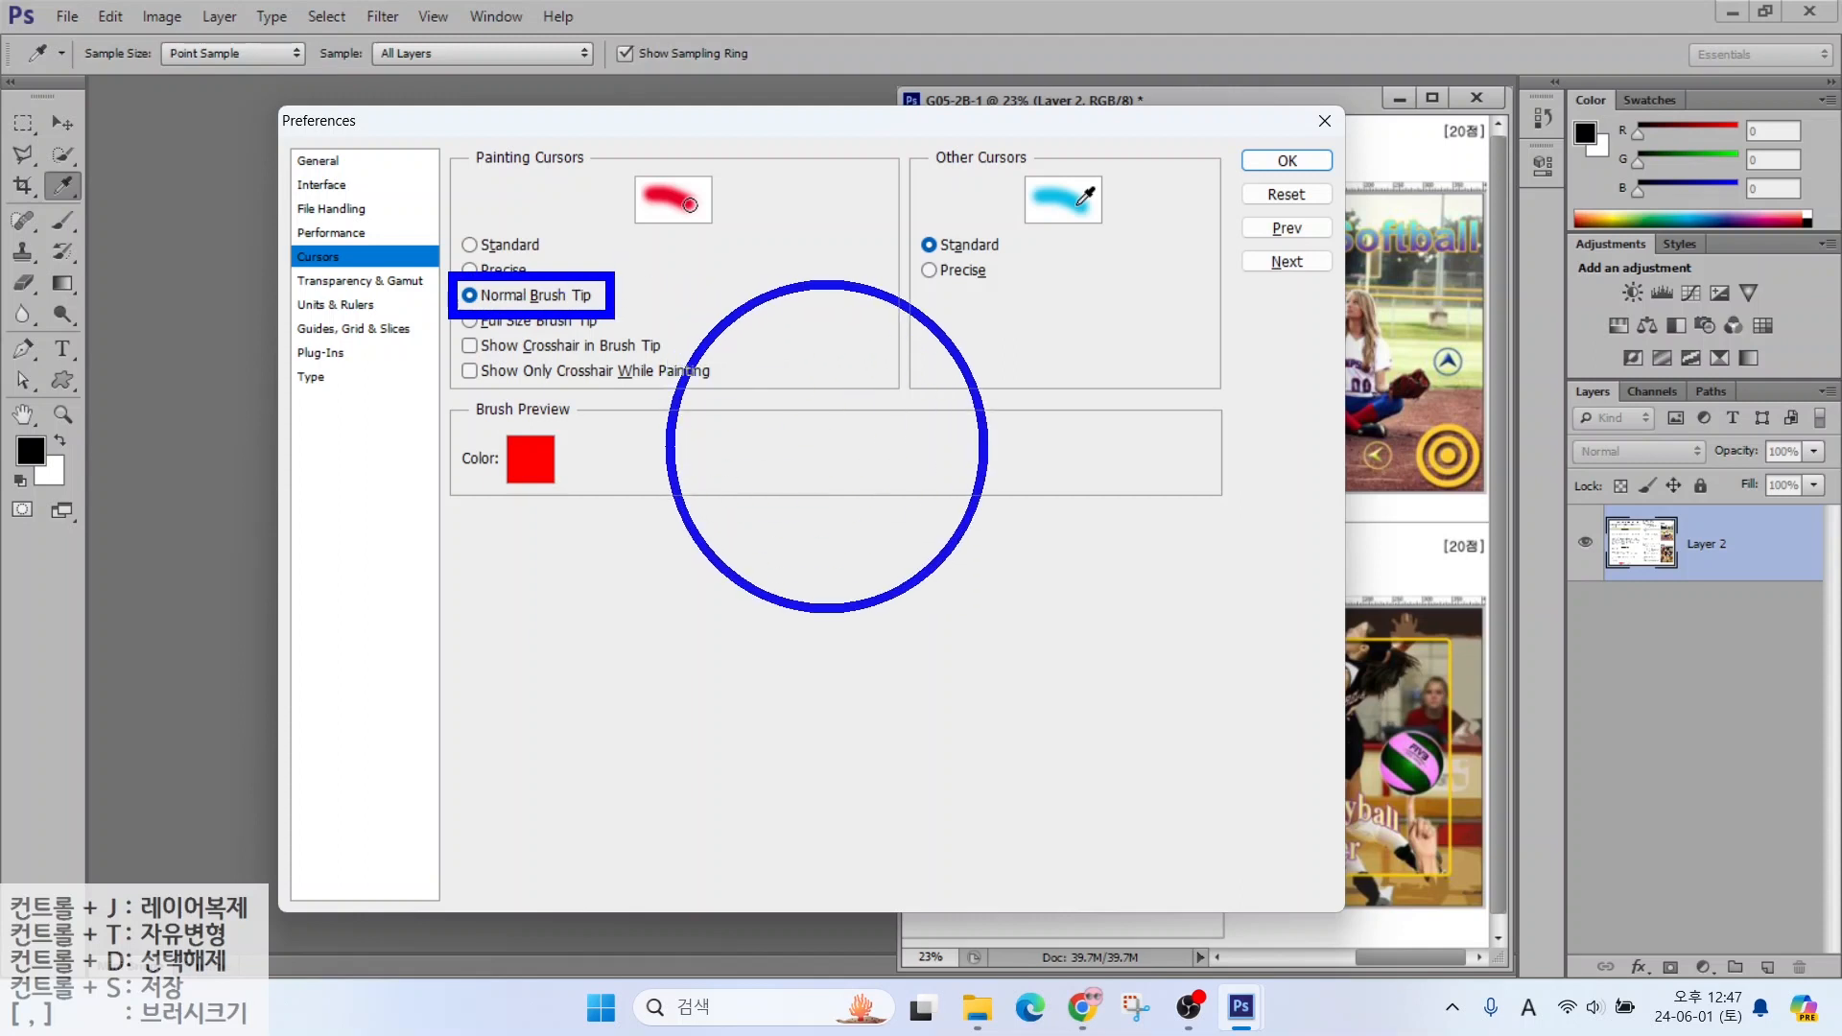
drag(1005, 527, 1089, 621)
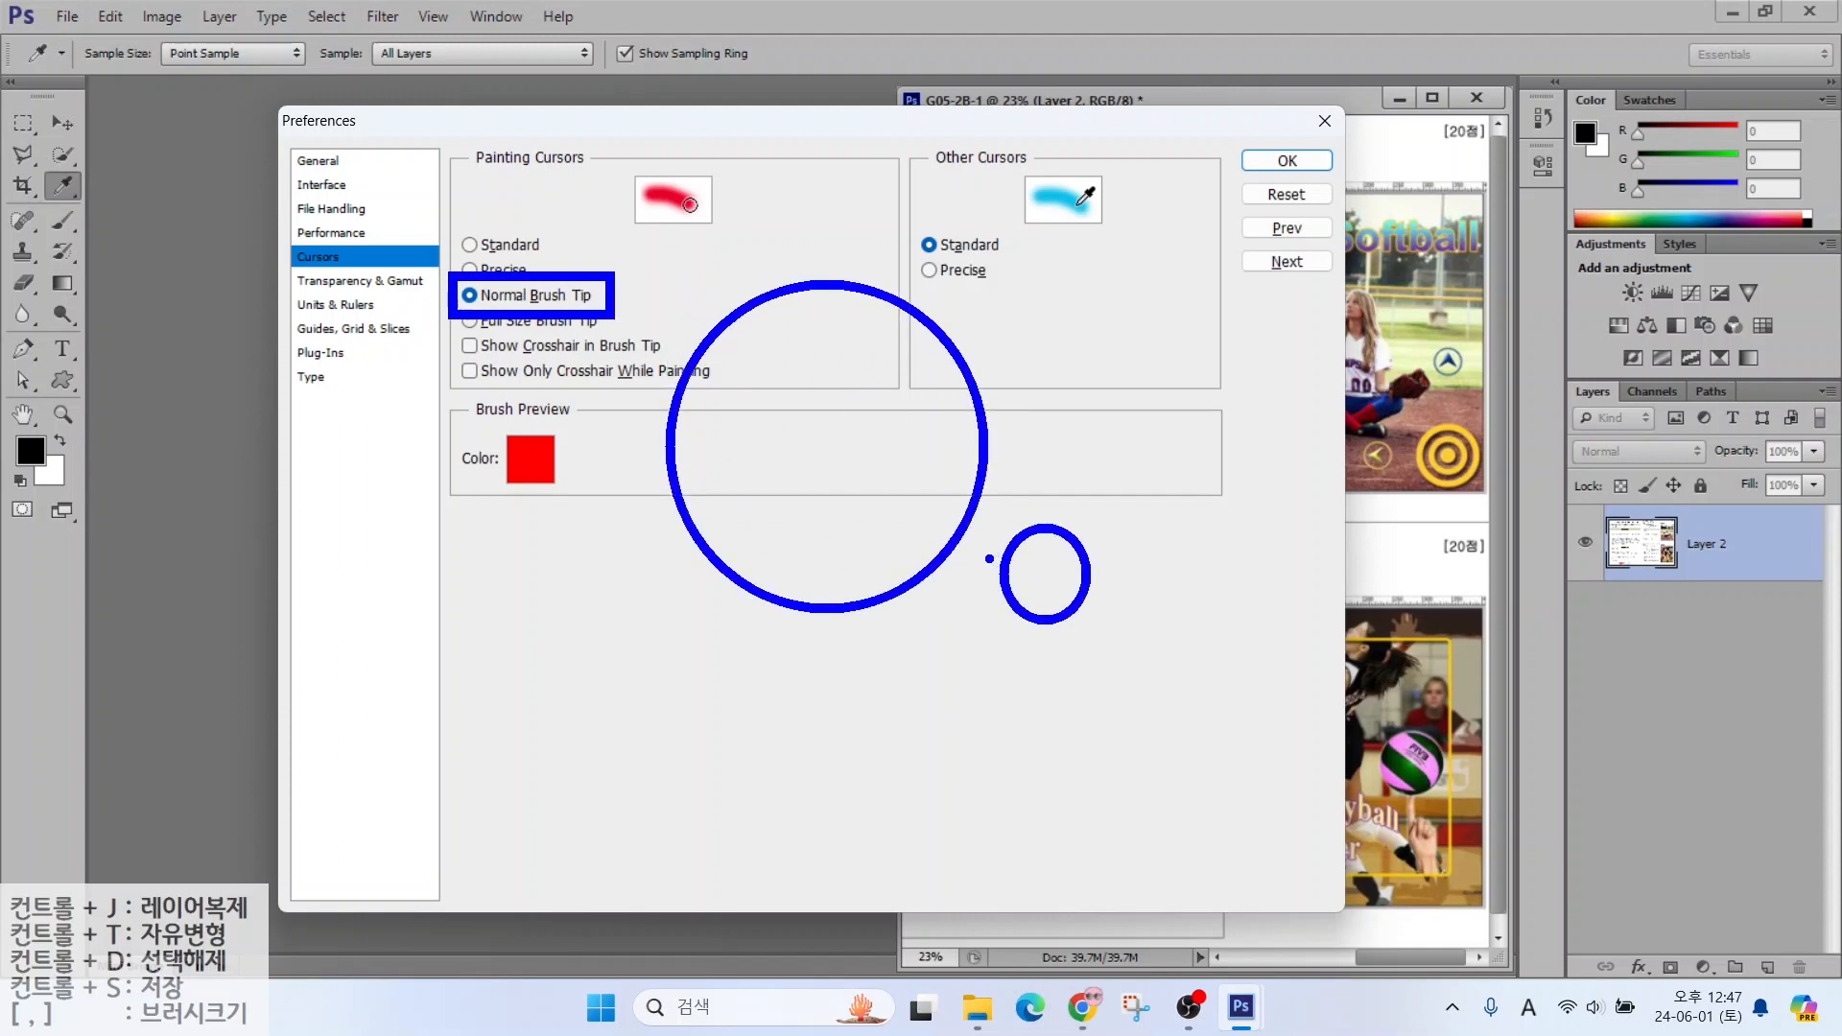
key(Escape)
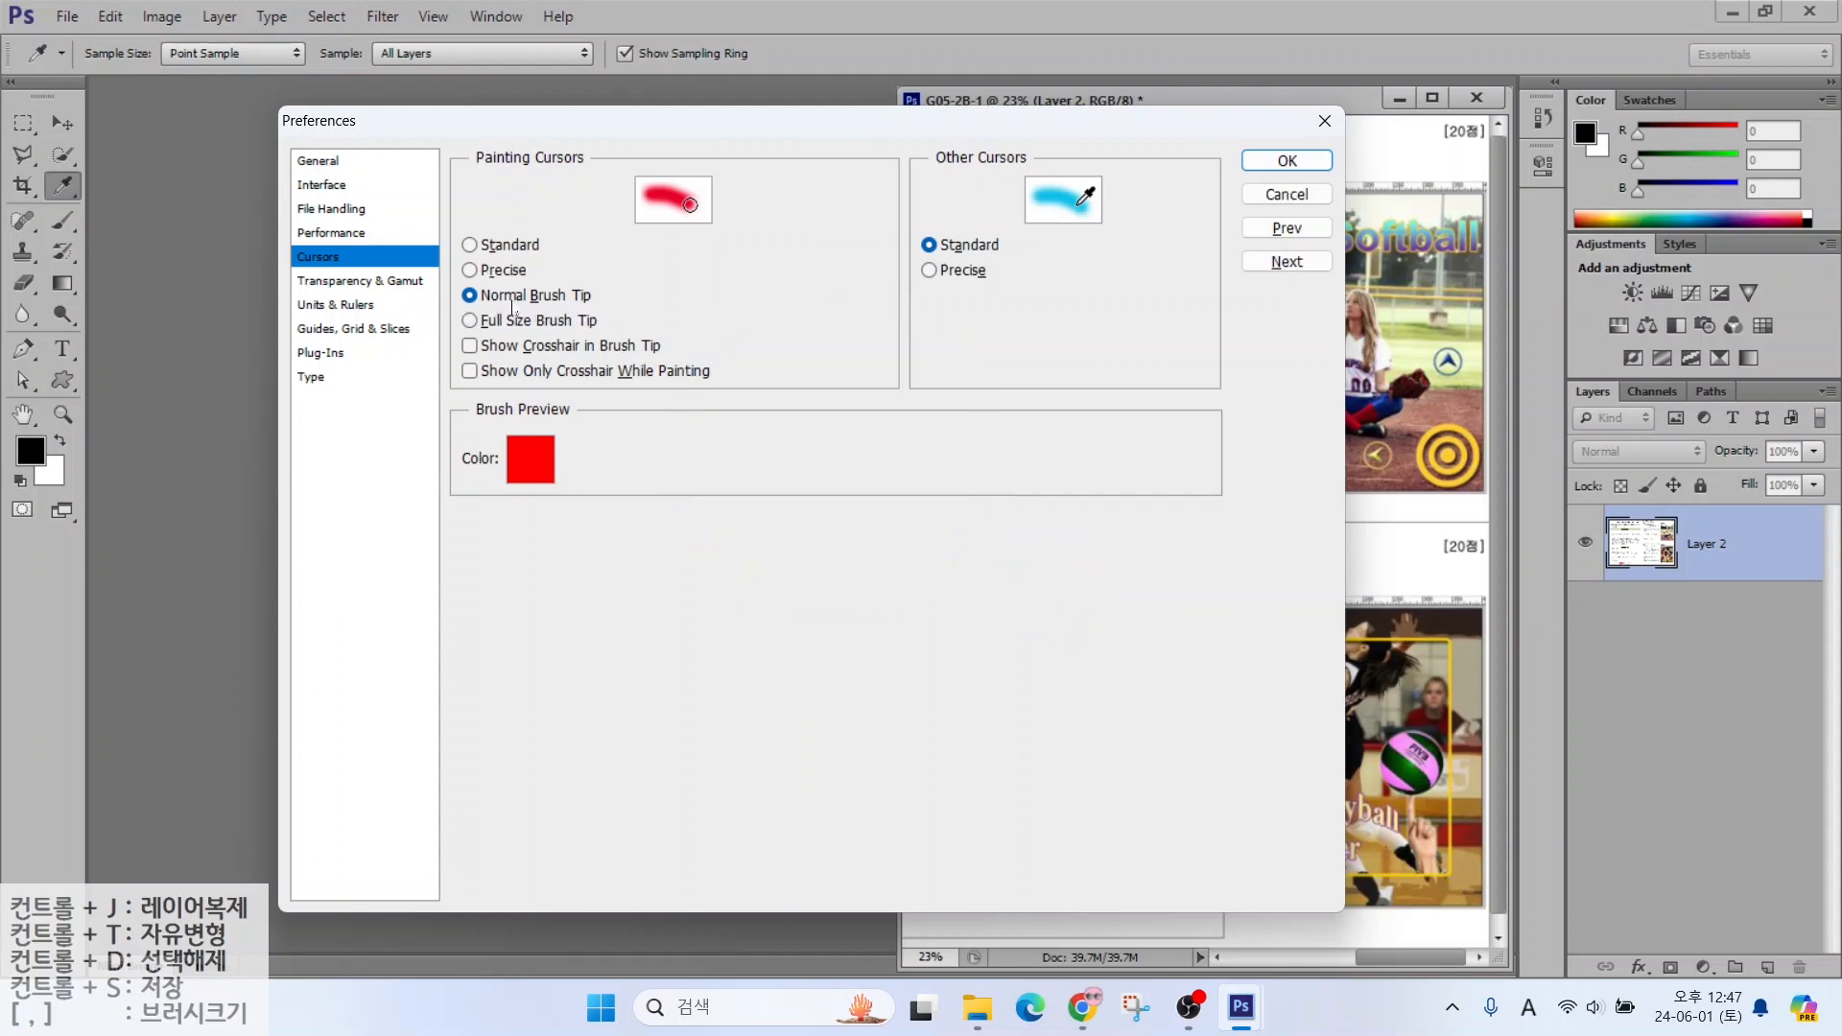
key(ctrl)
key(alt+2)
drag(688, 364, 963, 369)
drag(831, 259, 835, 320)
drag(835, 384, 839, 453)
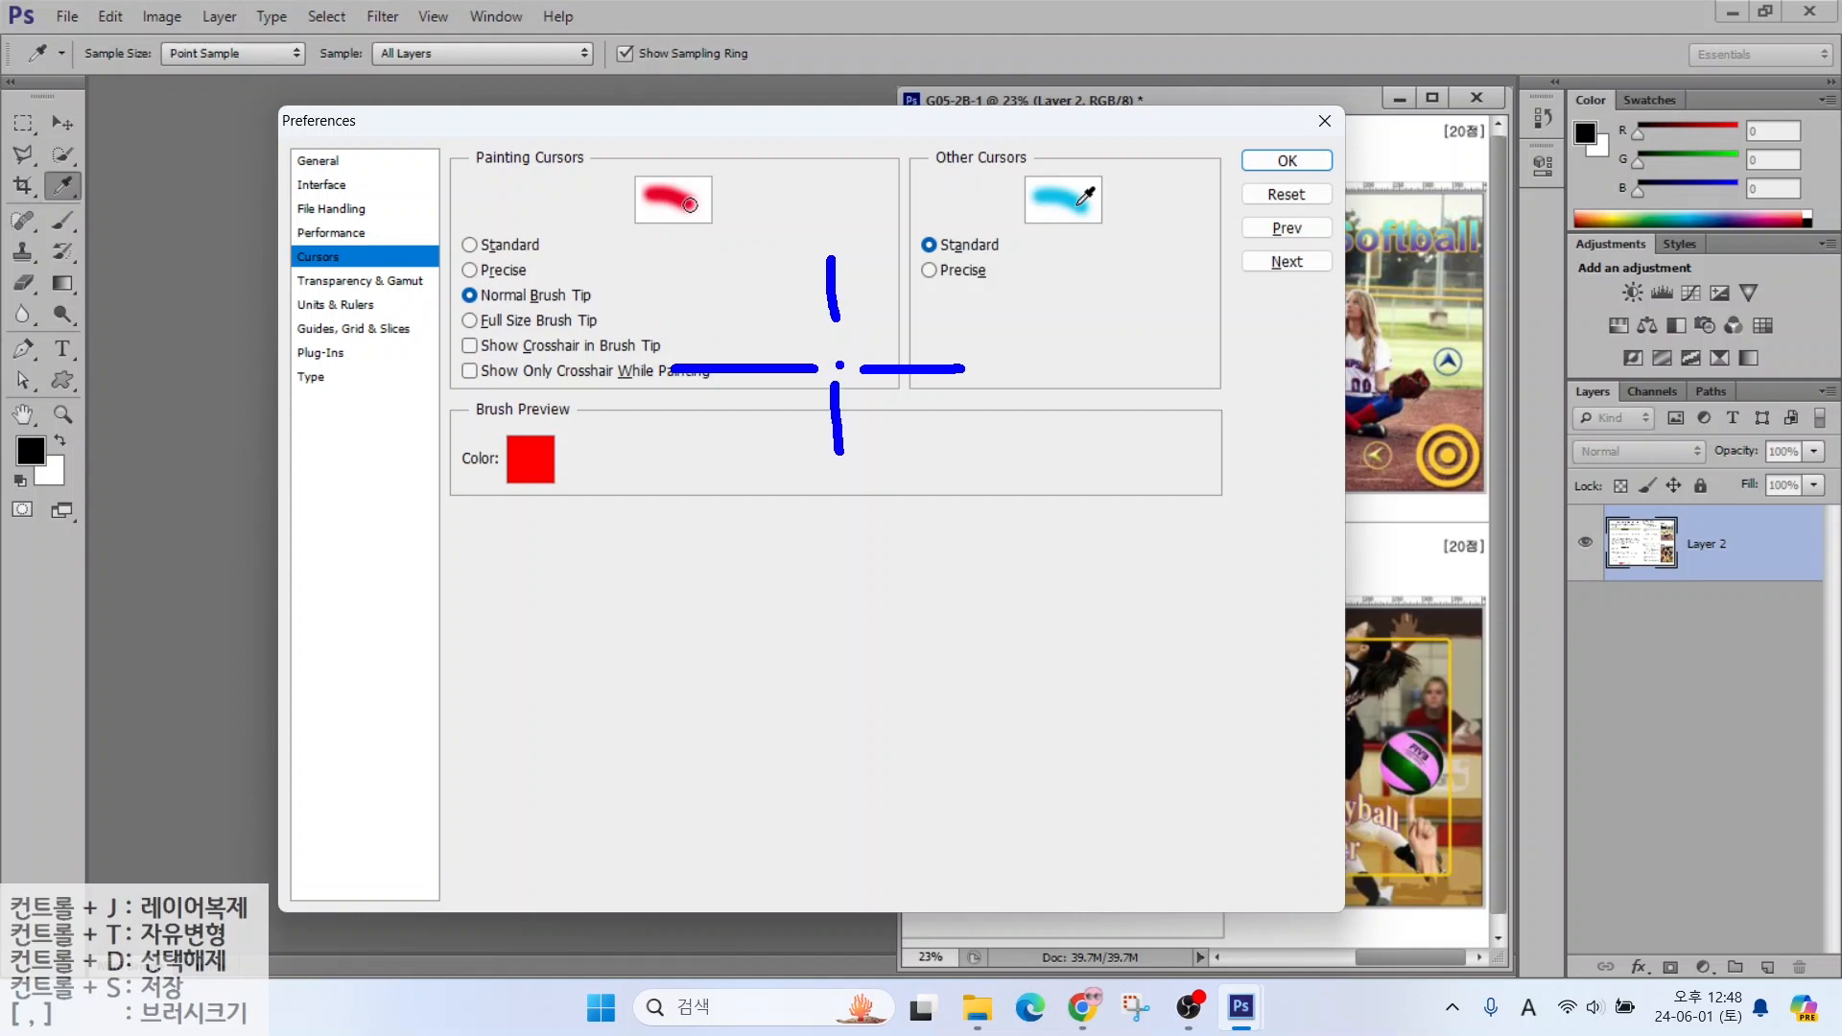
key(Caps_Lock)
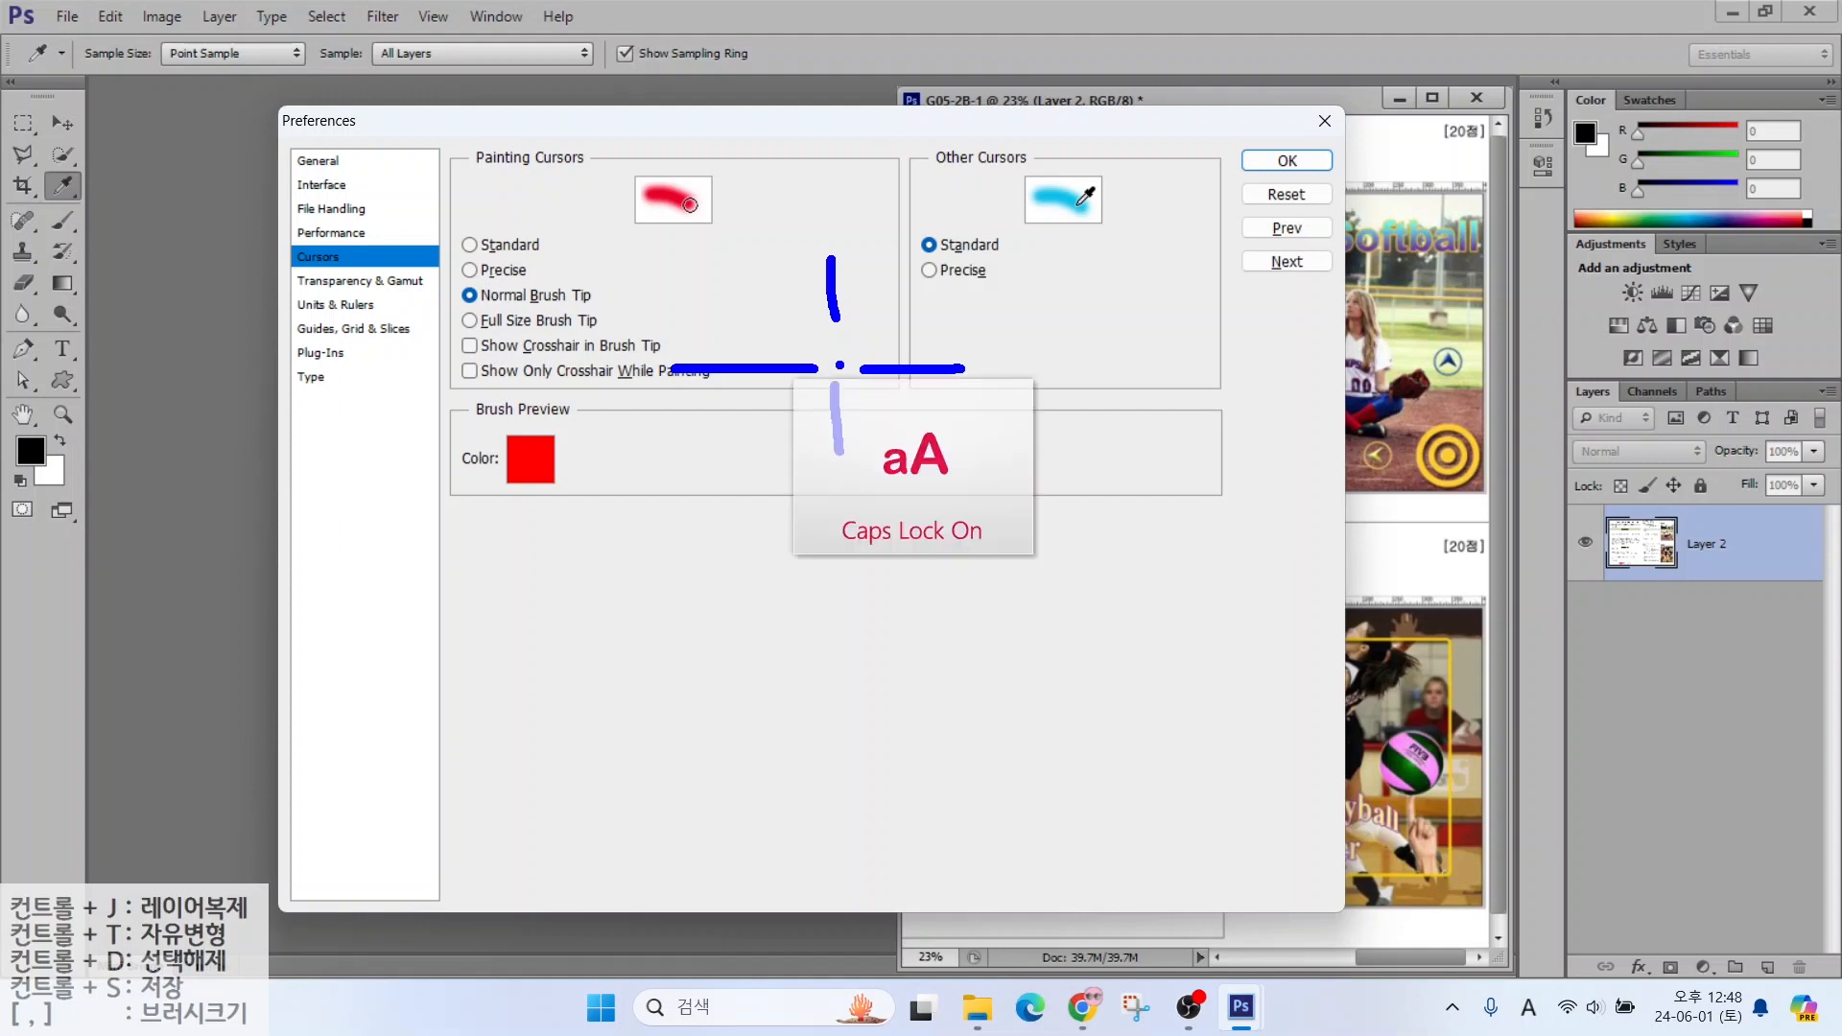
key(Caps_Lock)
key(Escape)
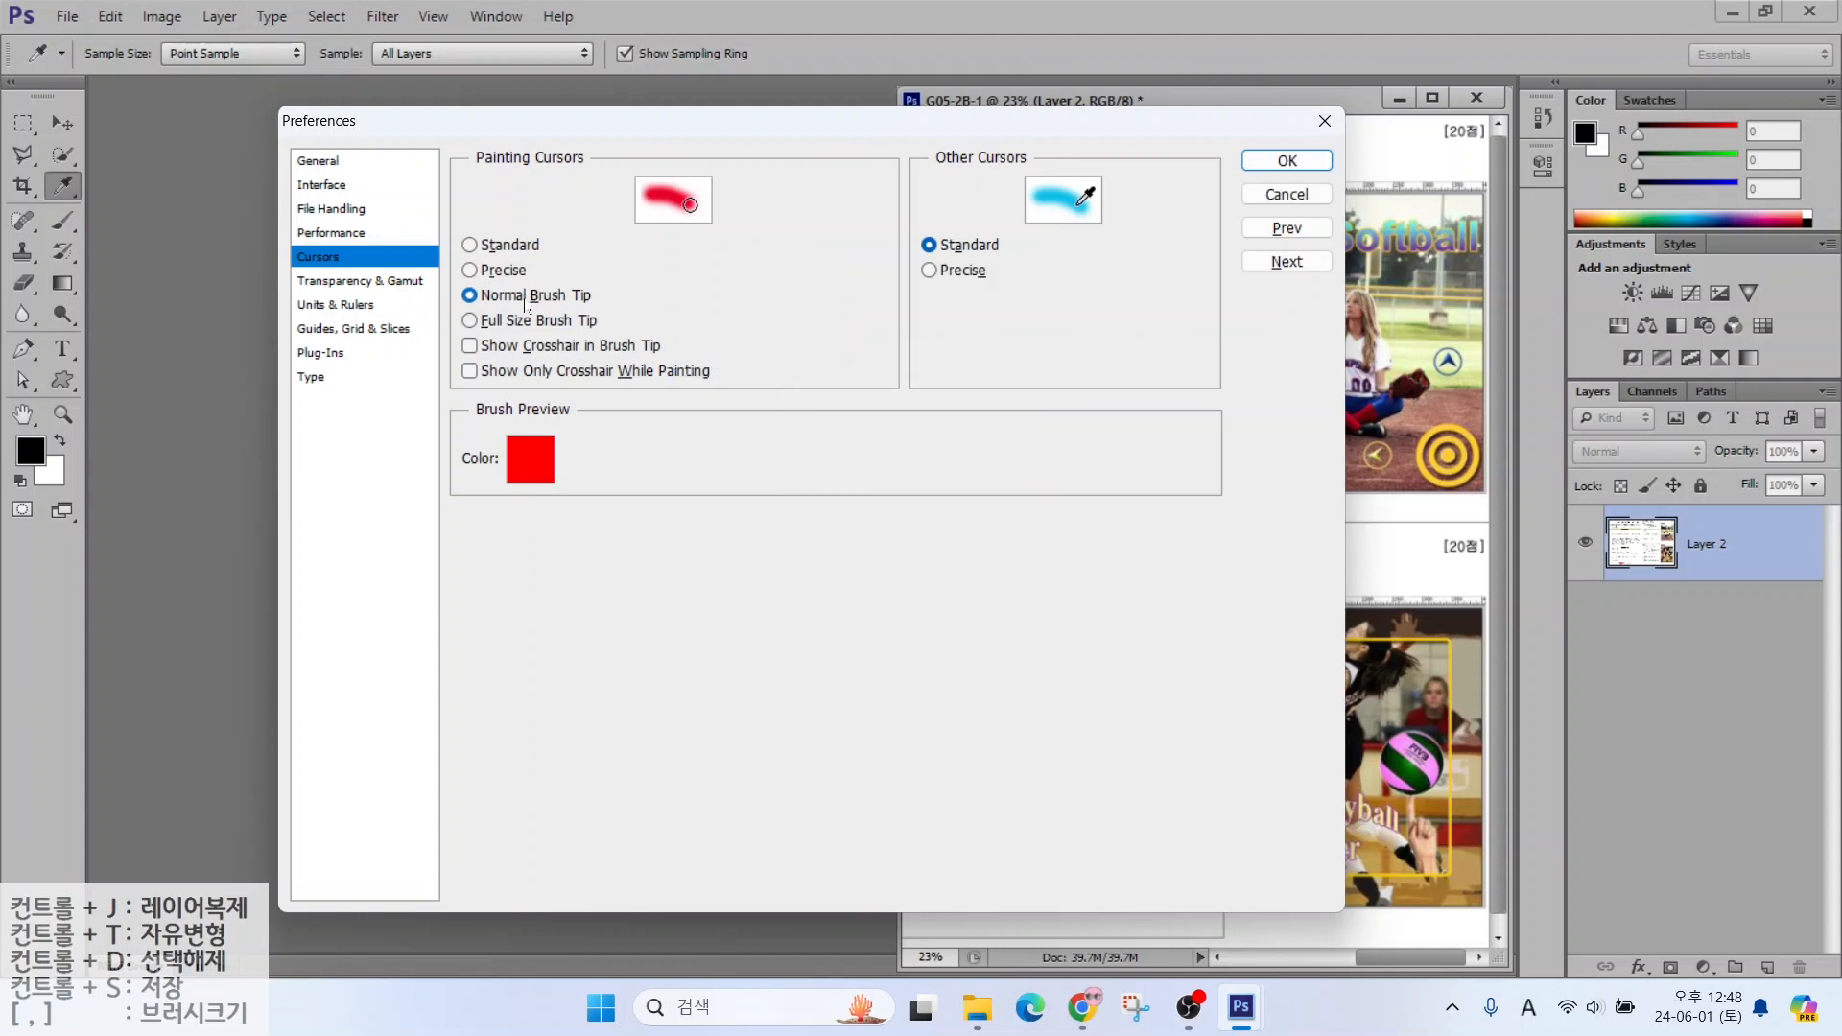
On Units & Rulers, point out Rulers in Pixels and Type left in Points
click(331, 307)
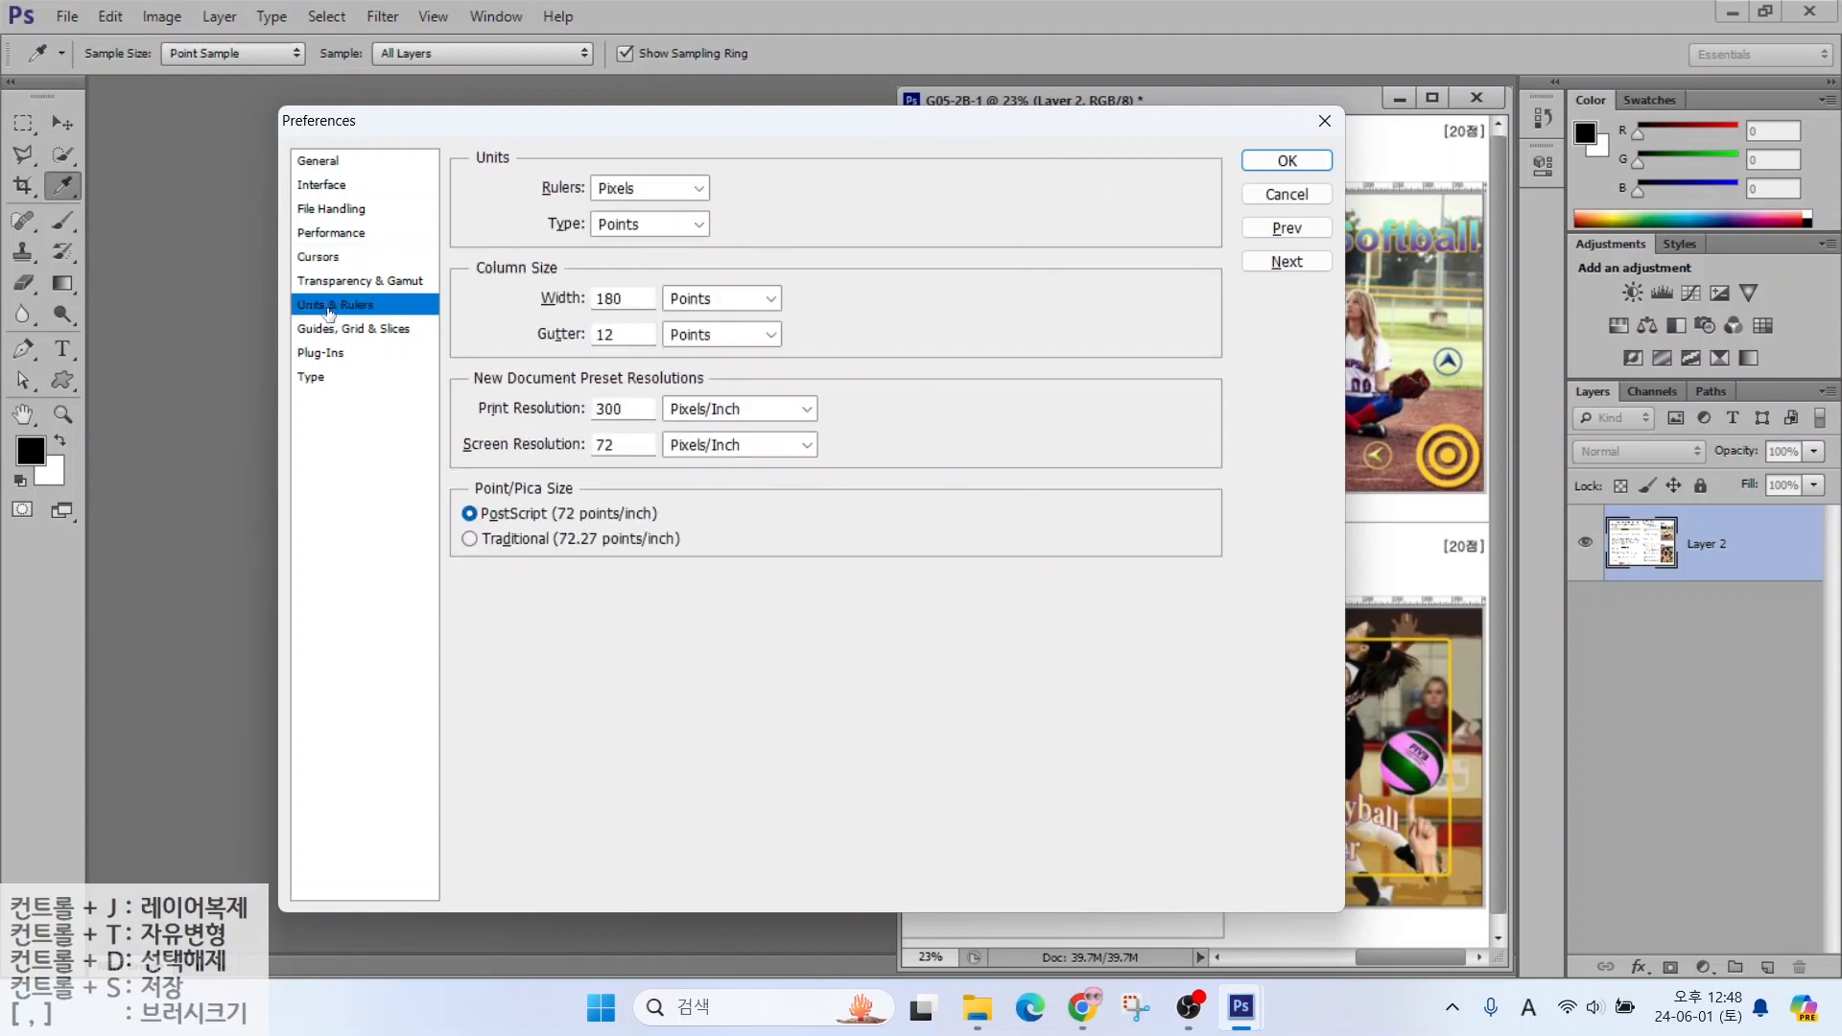
key(alt+2)
drag(1443, 583, 1566, 496)
drag(578, 169, 688, 210)
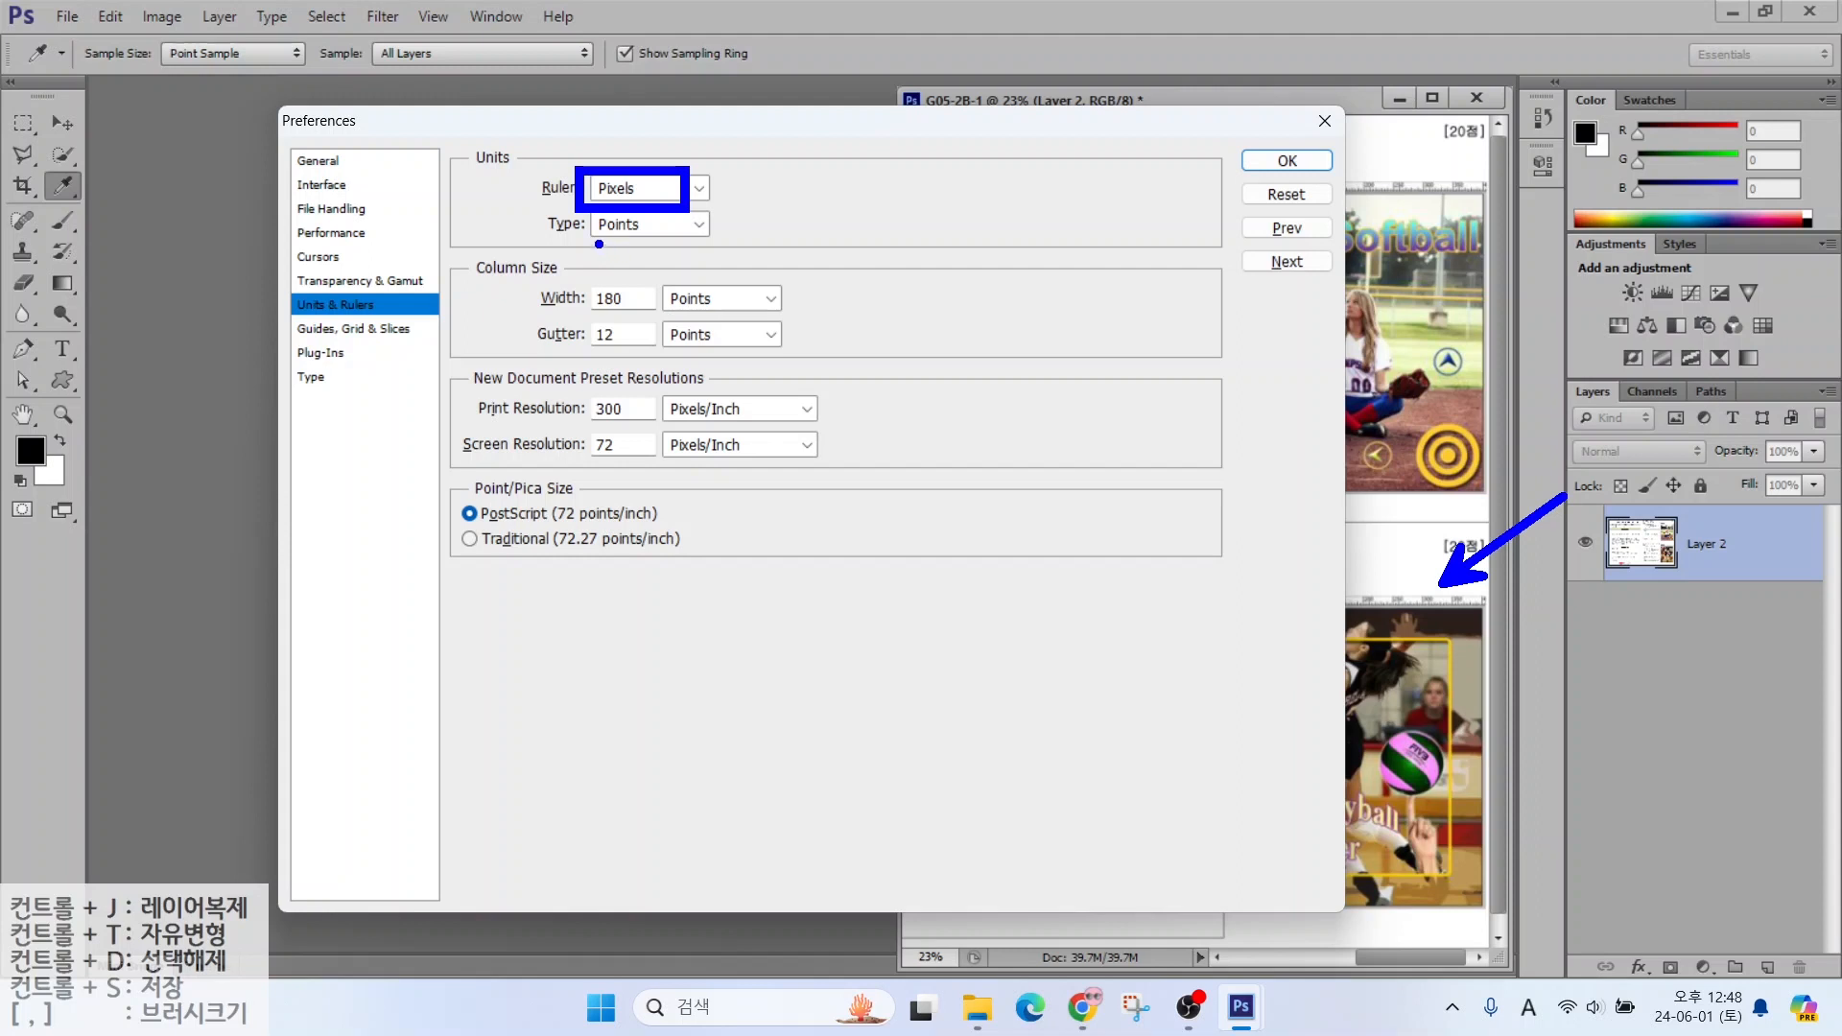
drag(608, 243, 685, 355)
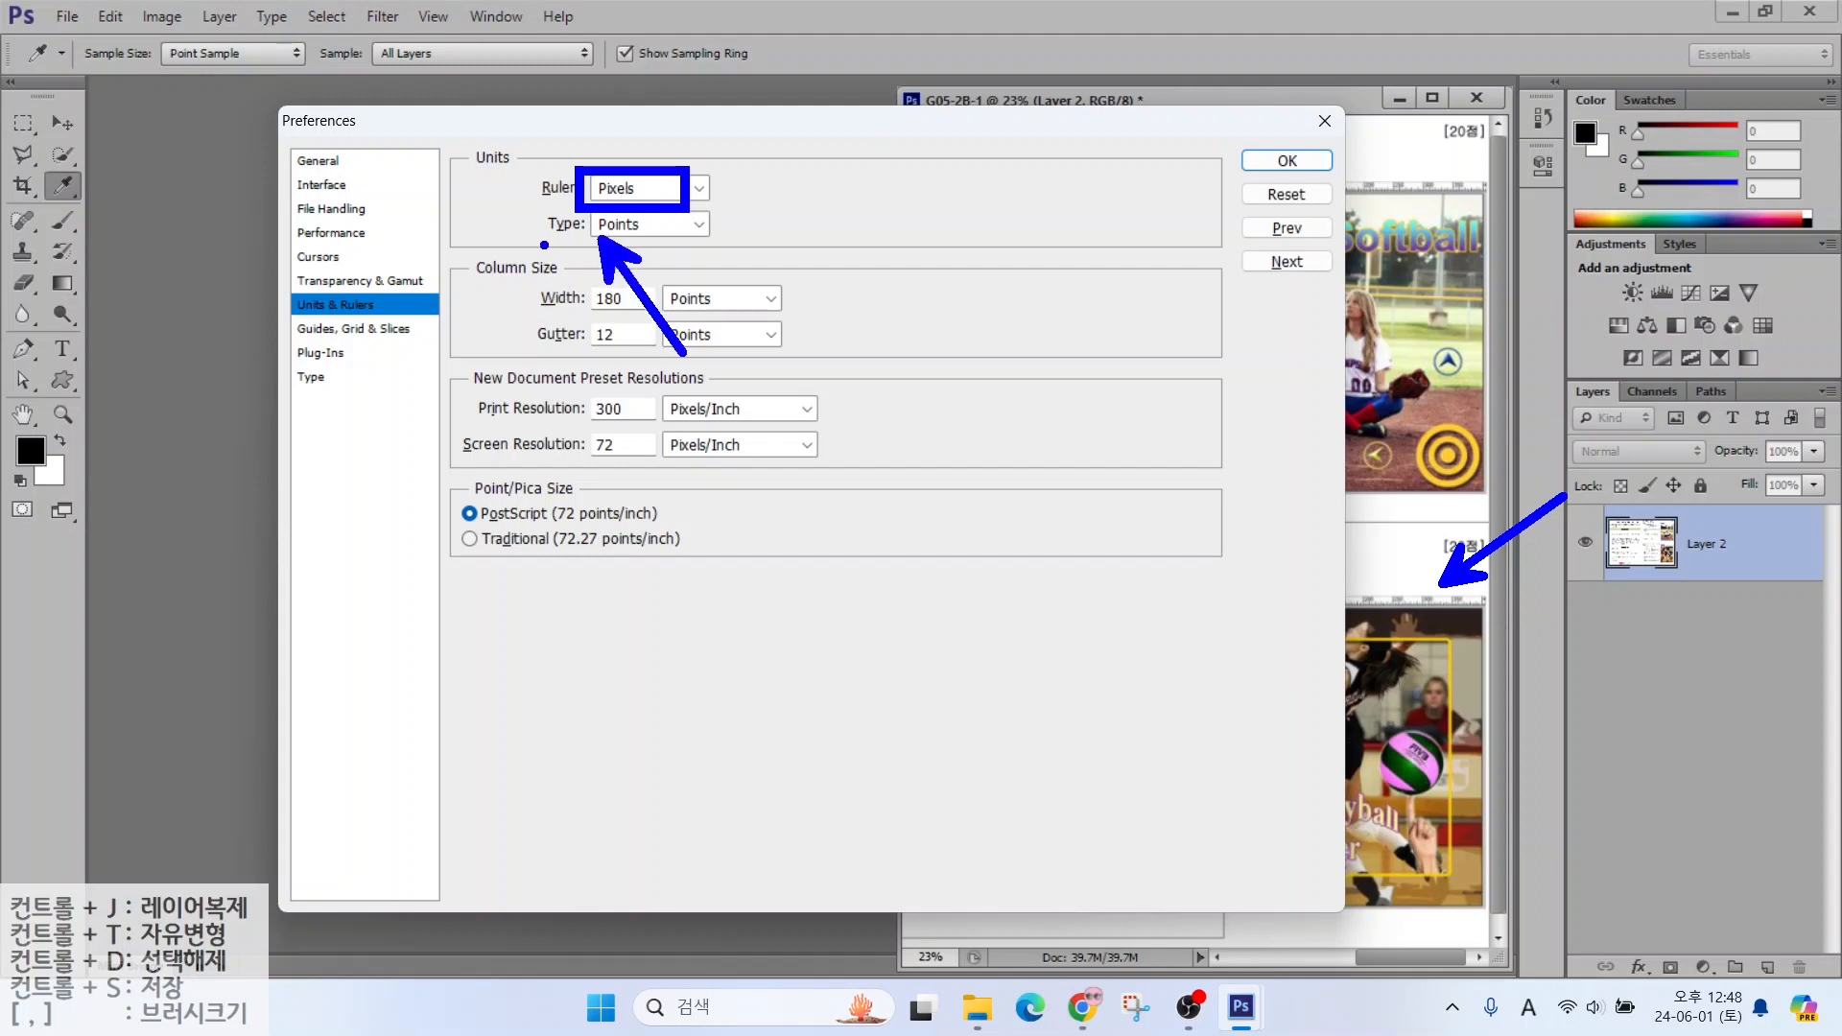
drag(544, 245, 741, 244)
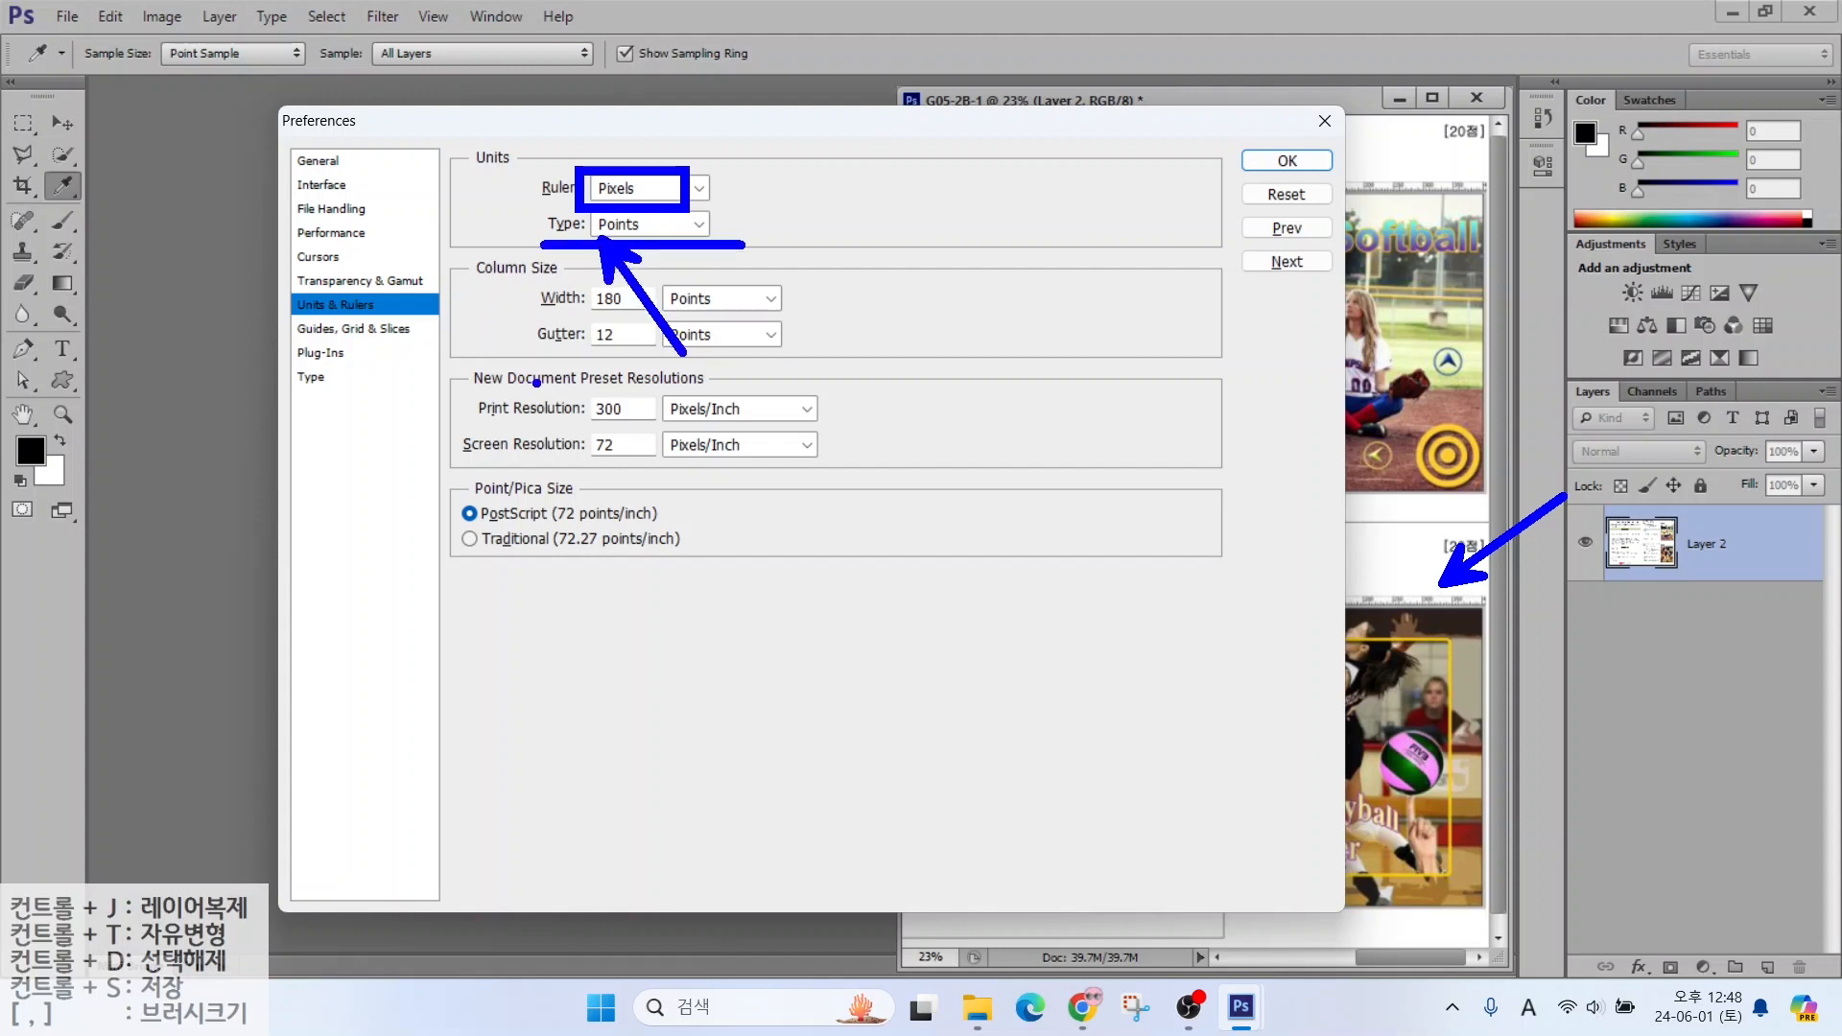
key(Escape)
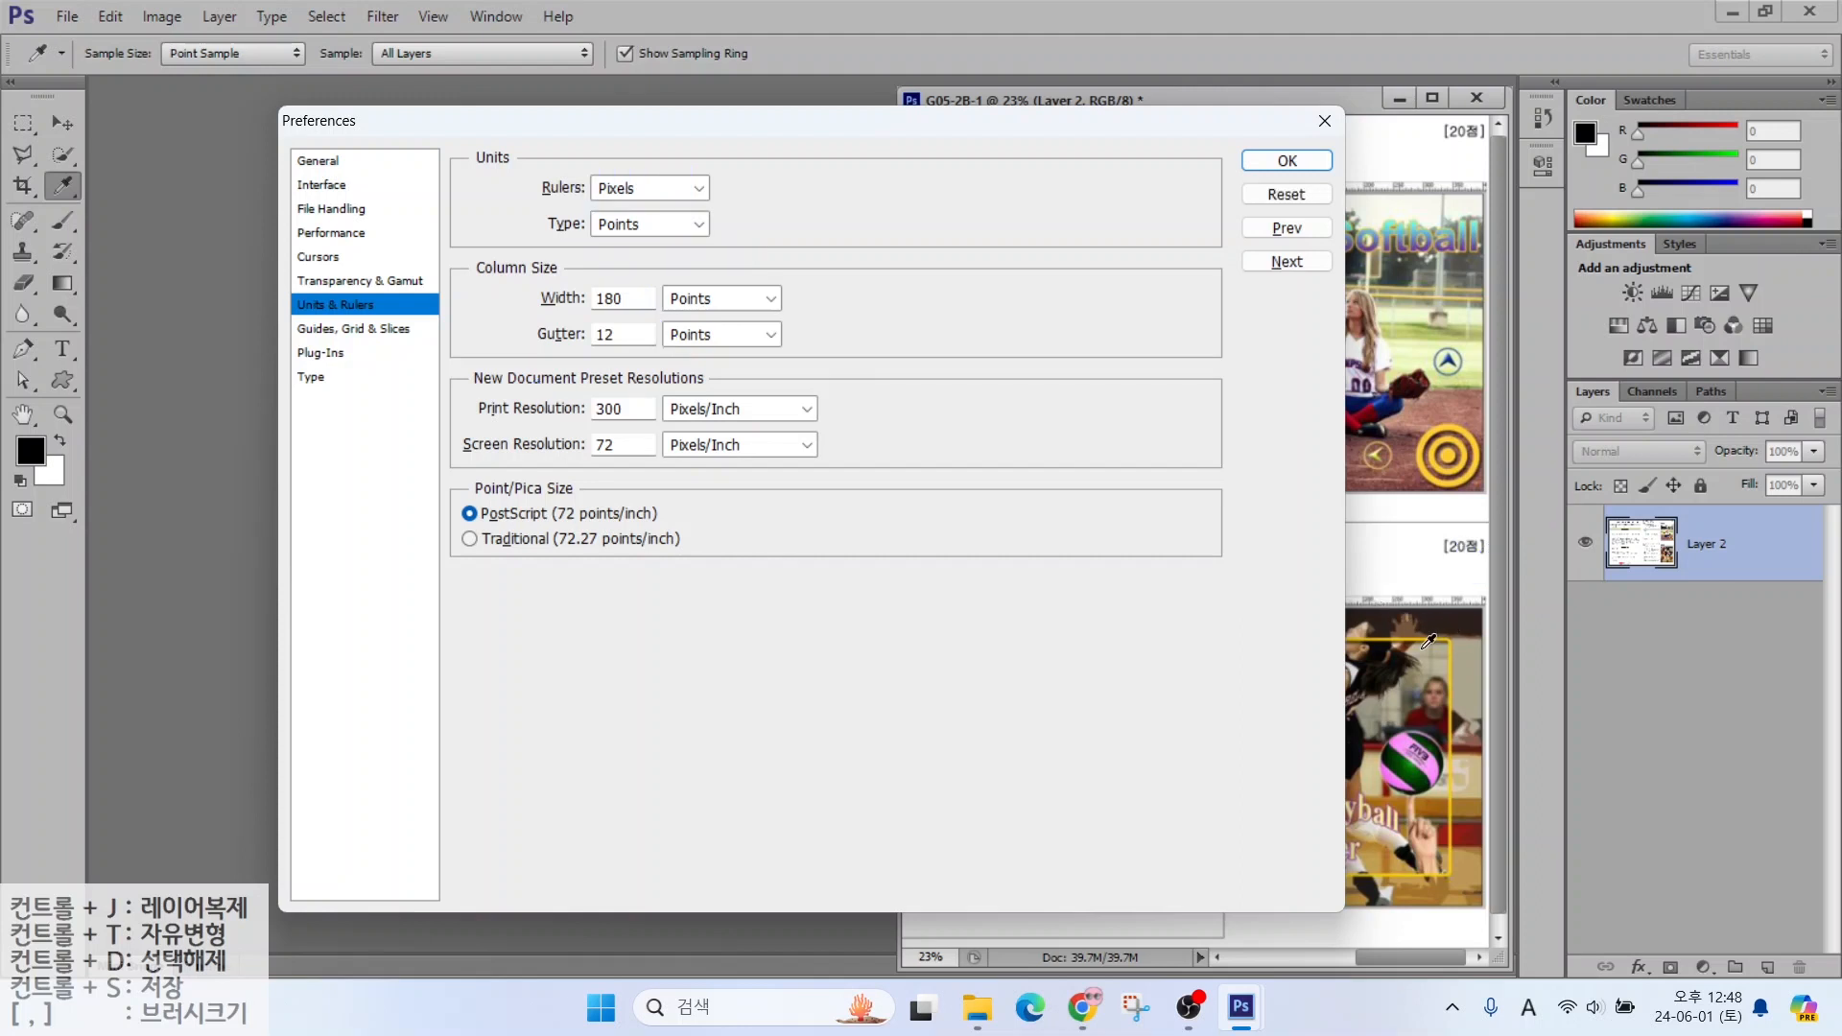
drag(1315, 640, 1562, 640)
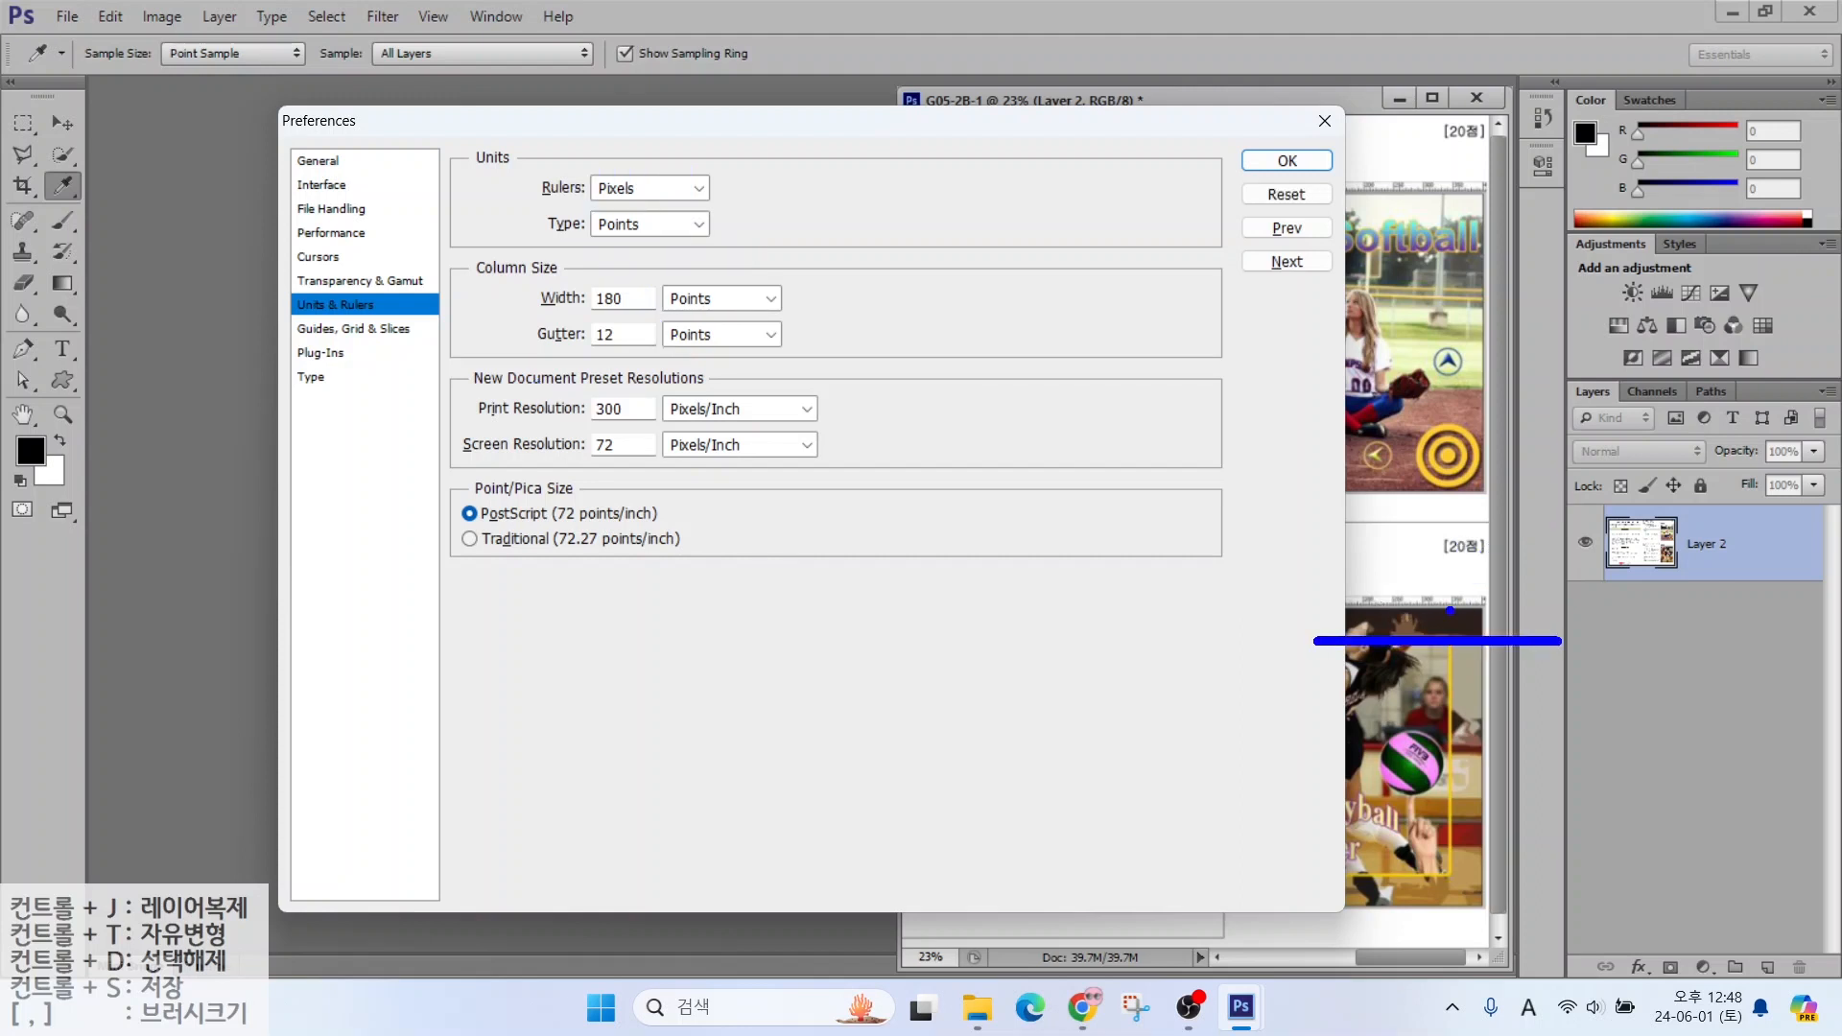
drag(1446, 542, 1447, 869)
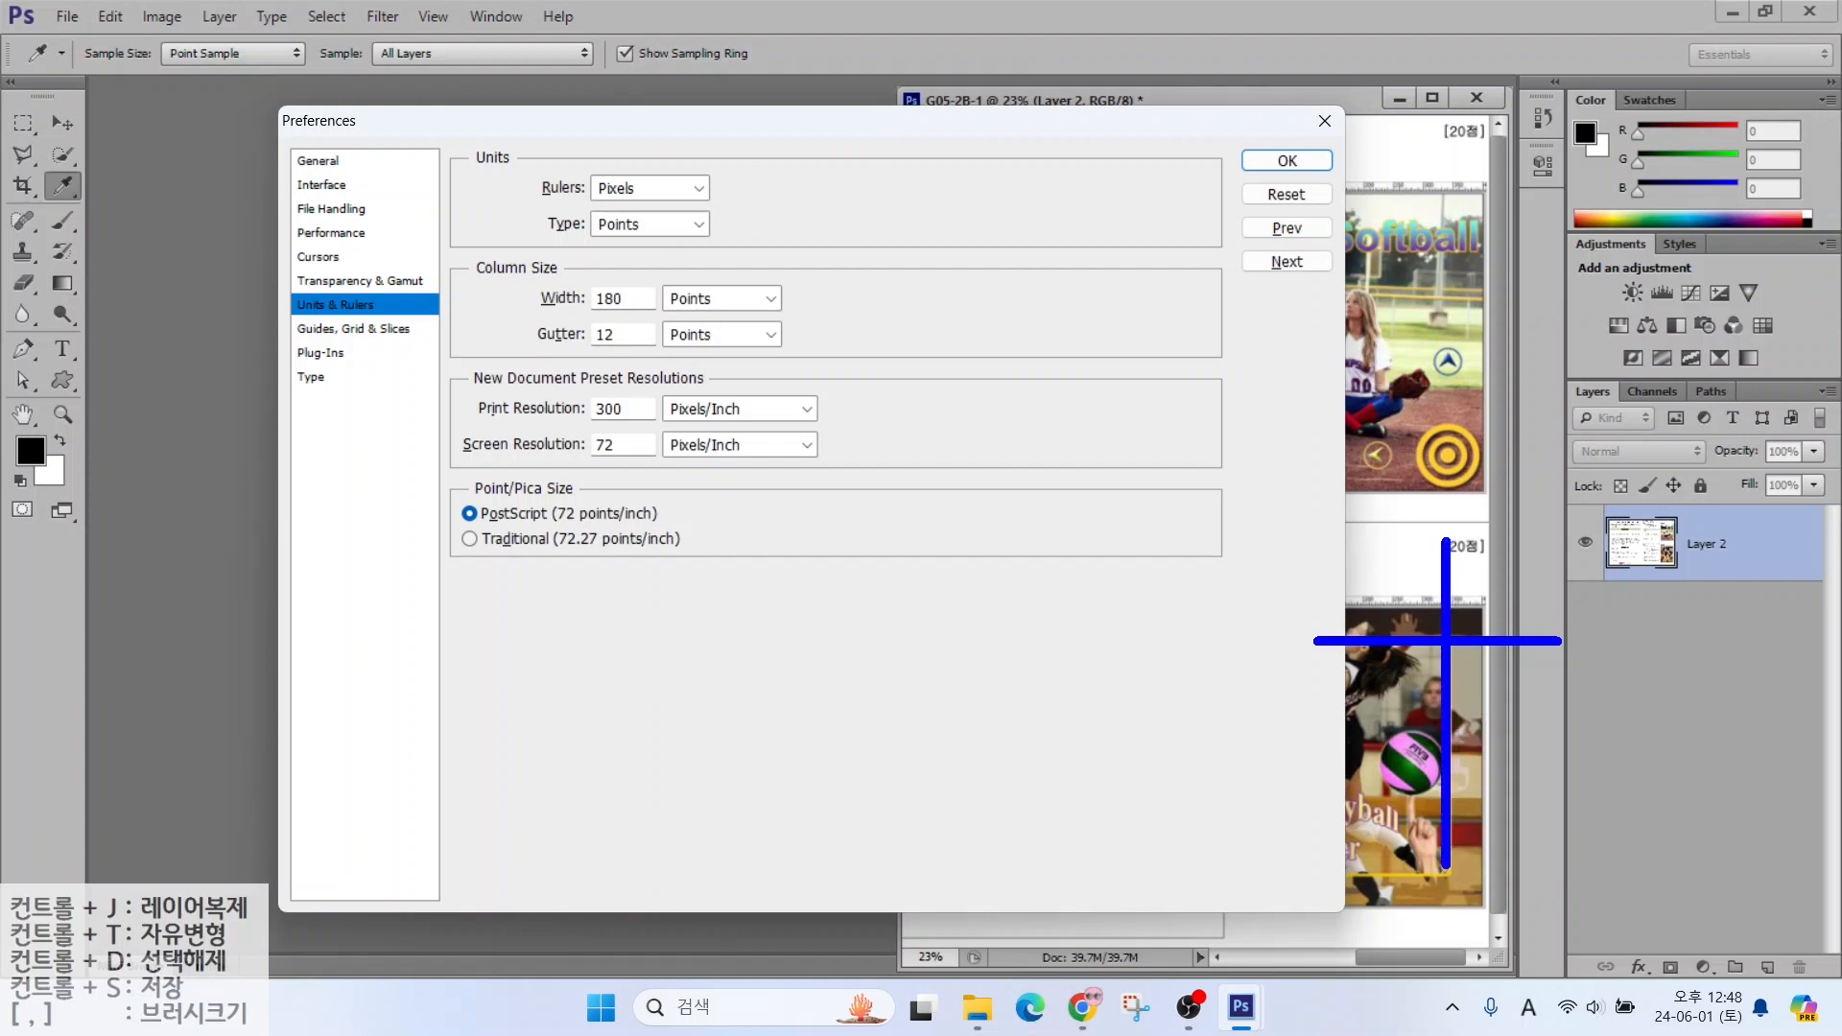
key(Escape)
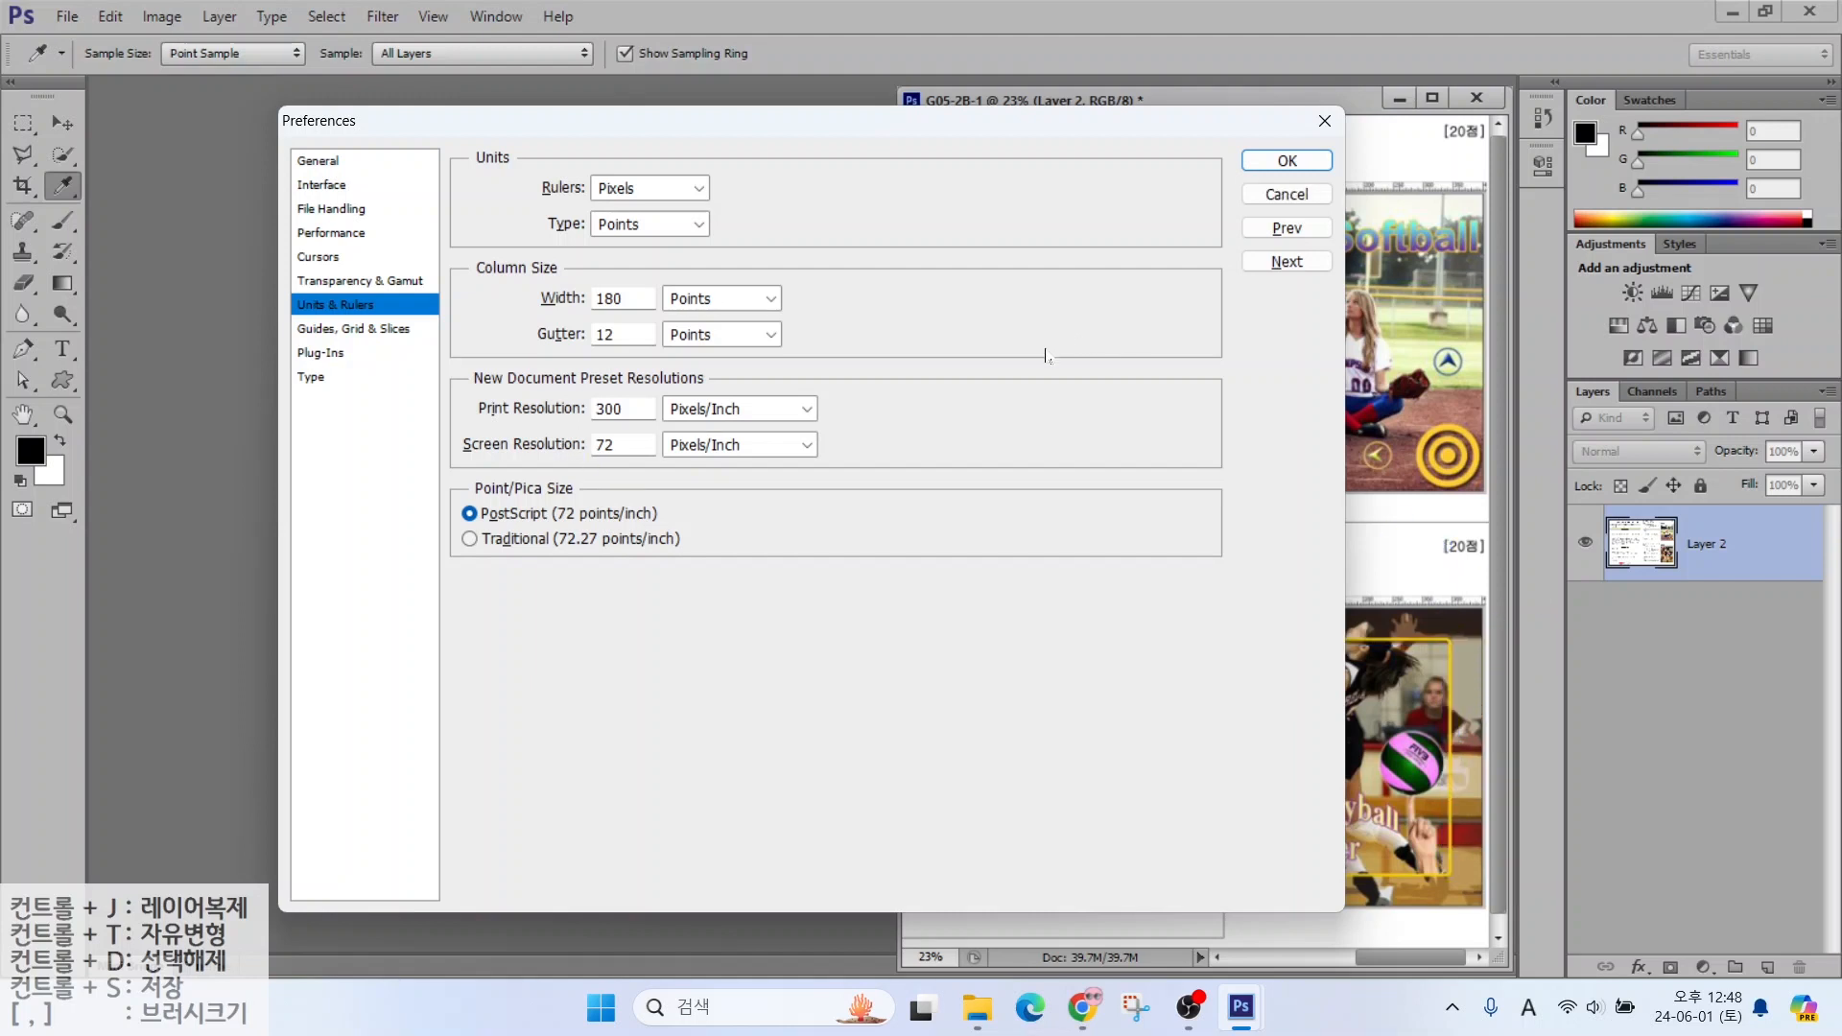
click(327, 331)
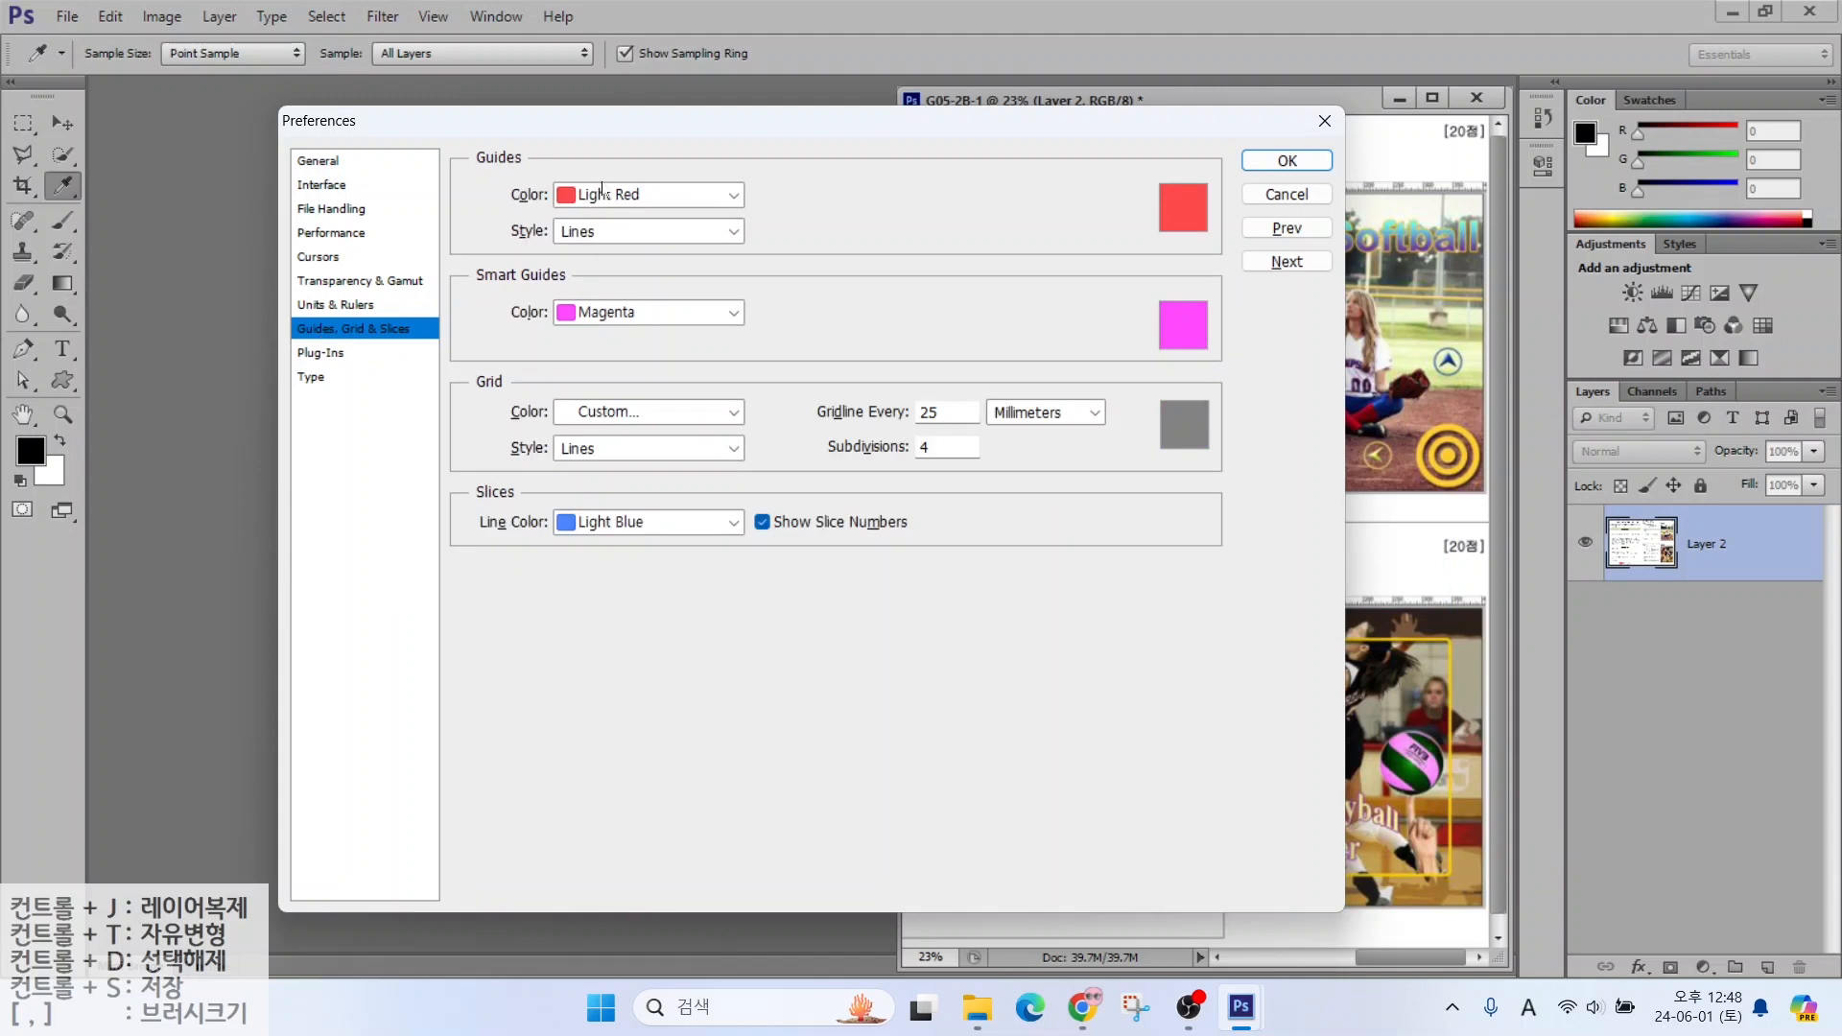
Keep Light Red as the guide colour, review the Type page, and apply the preferences
click(604, 191)
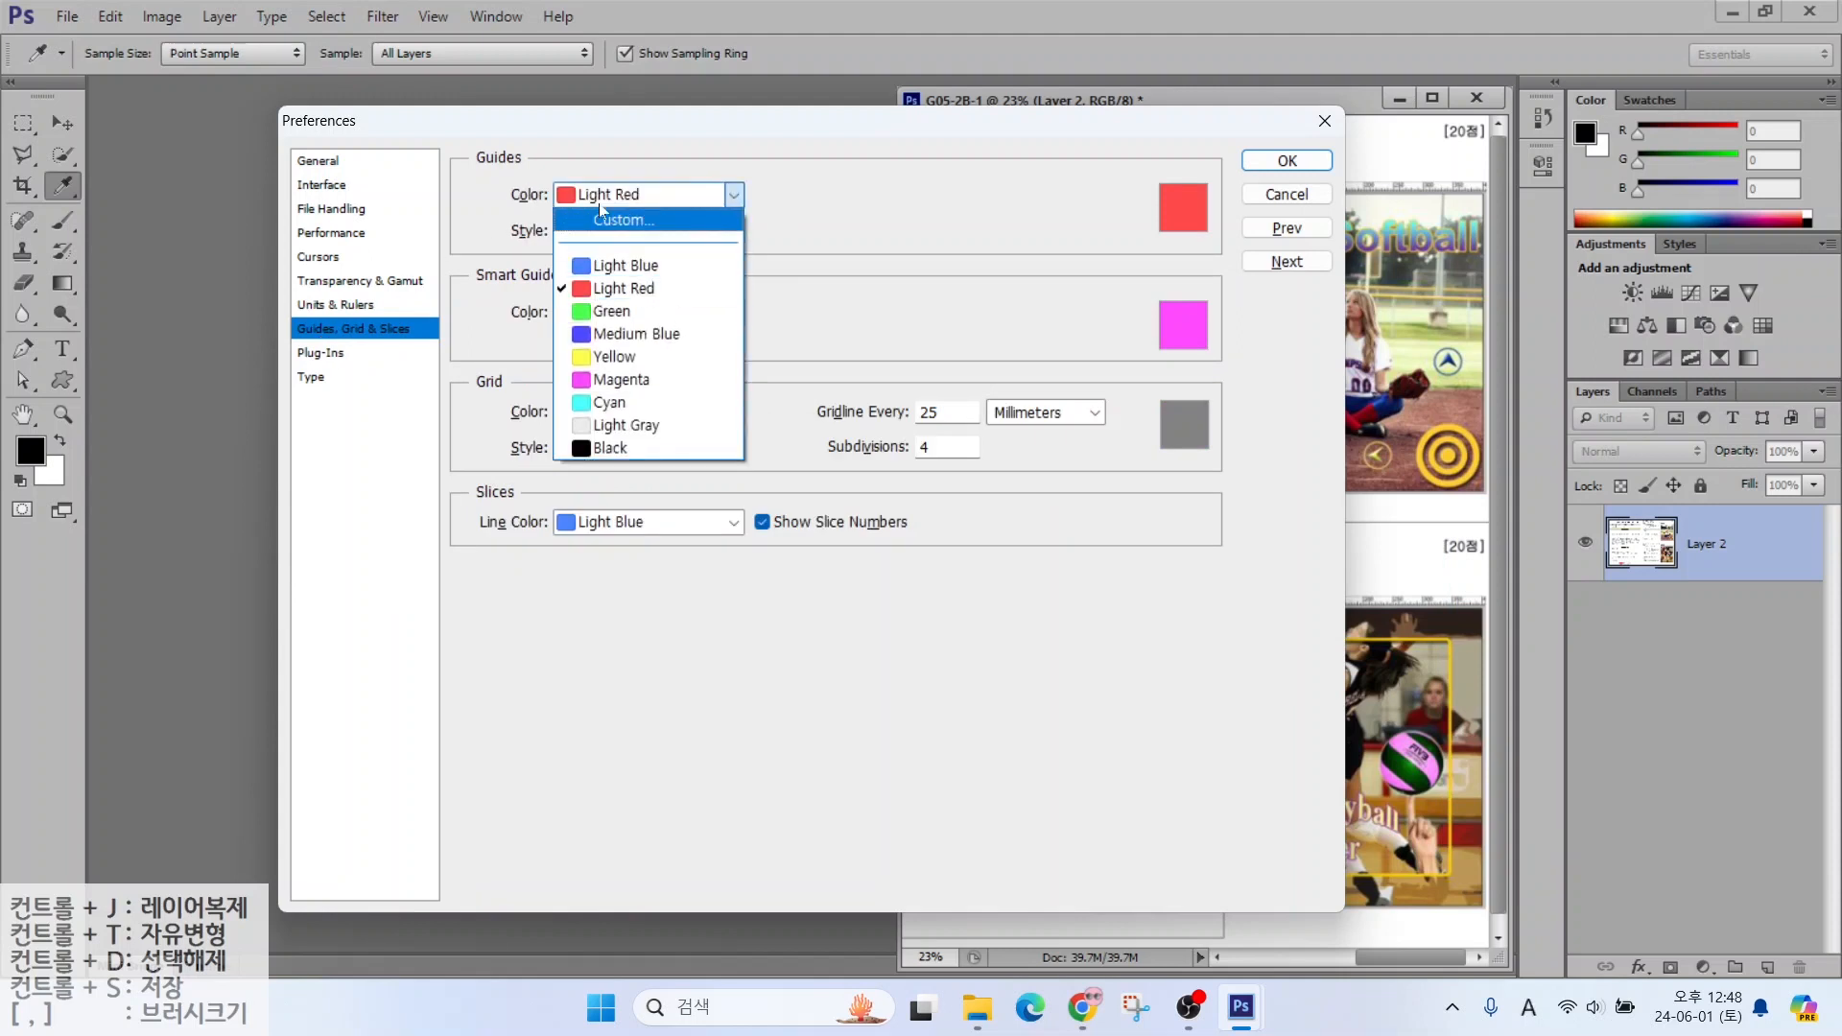
click(600, 199)
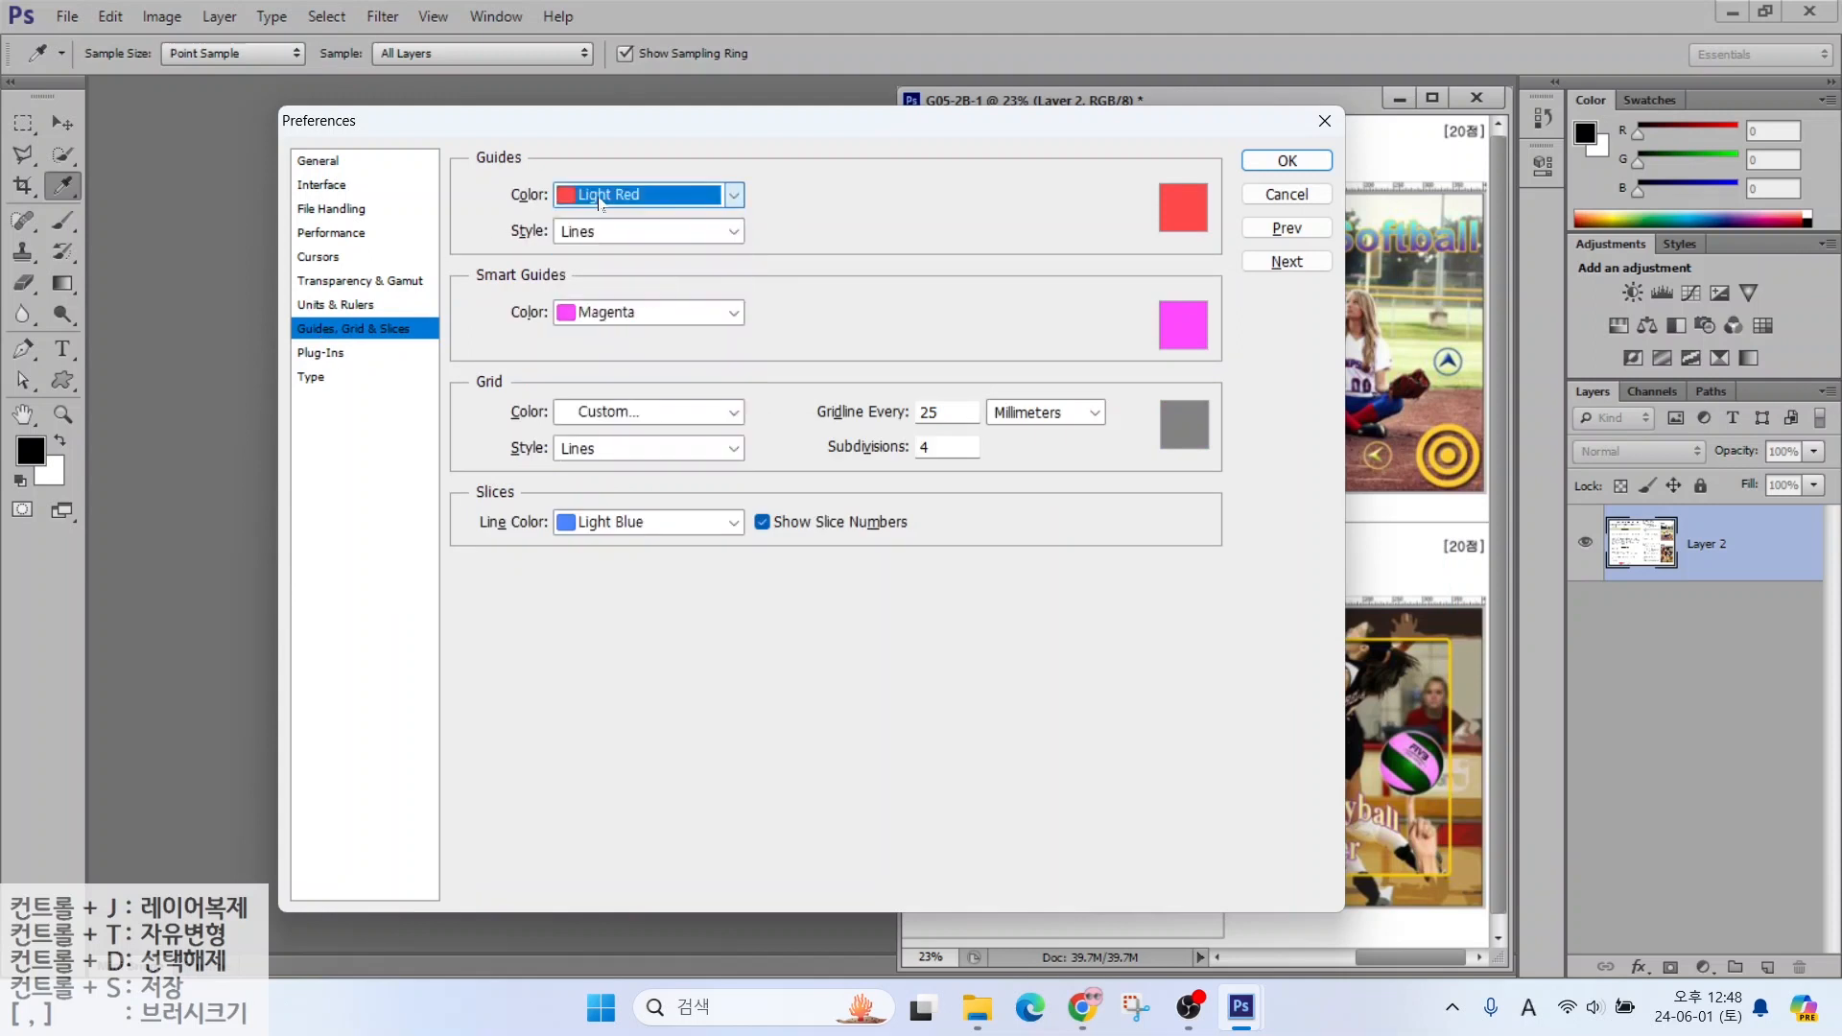
click(309, 381)
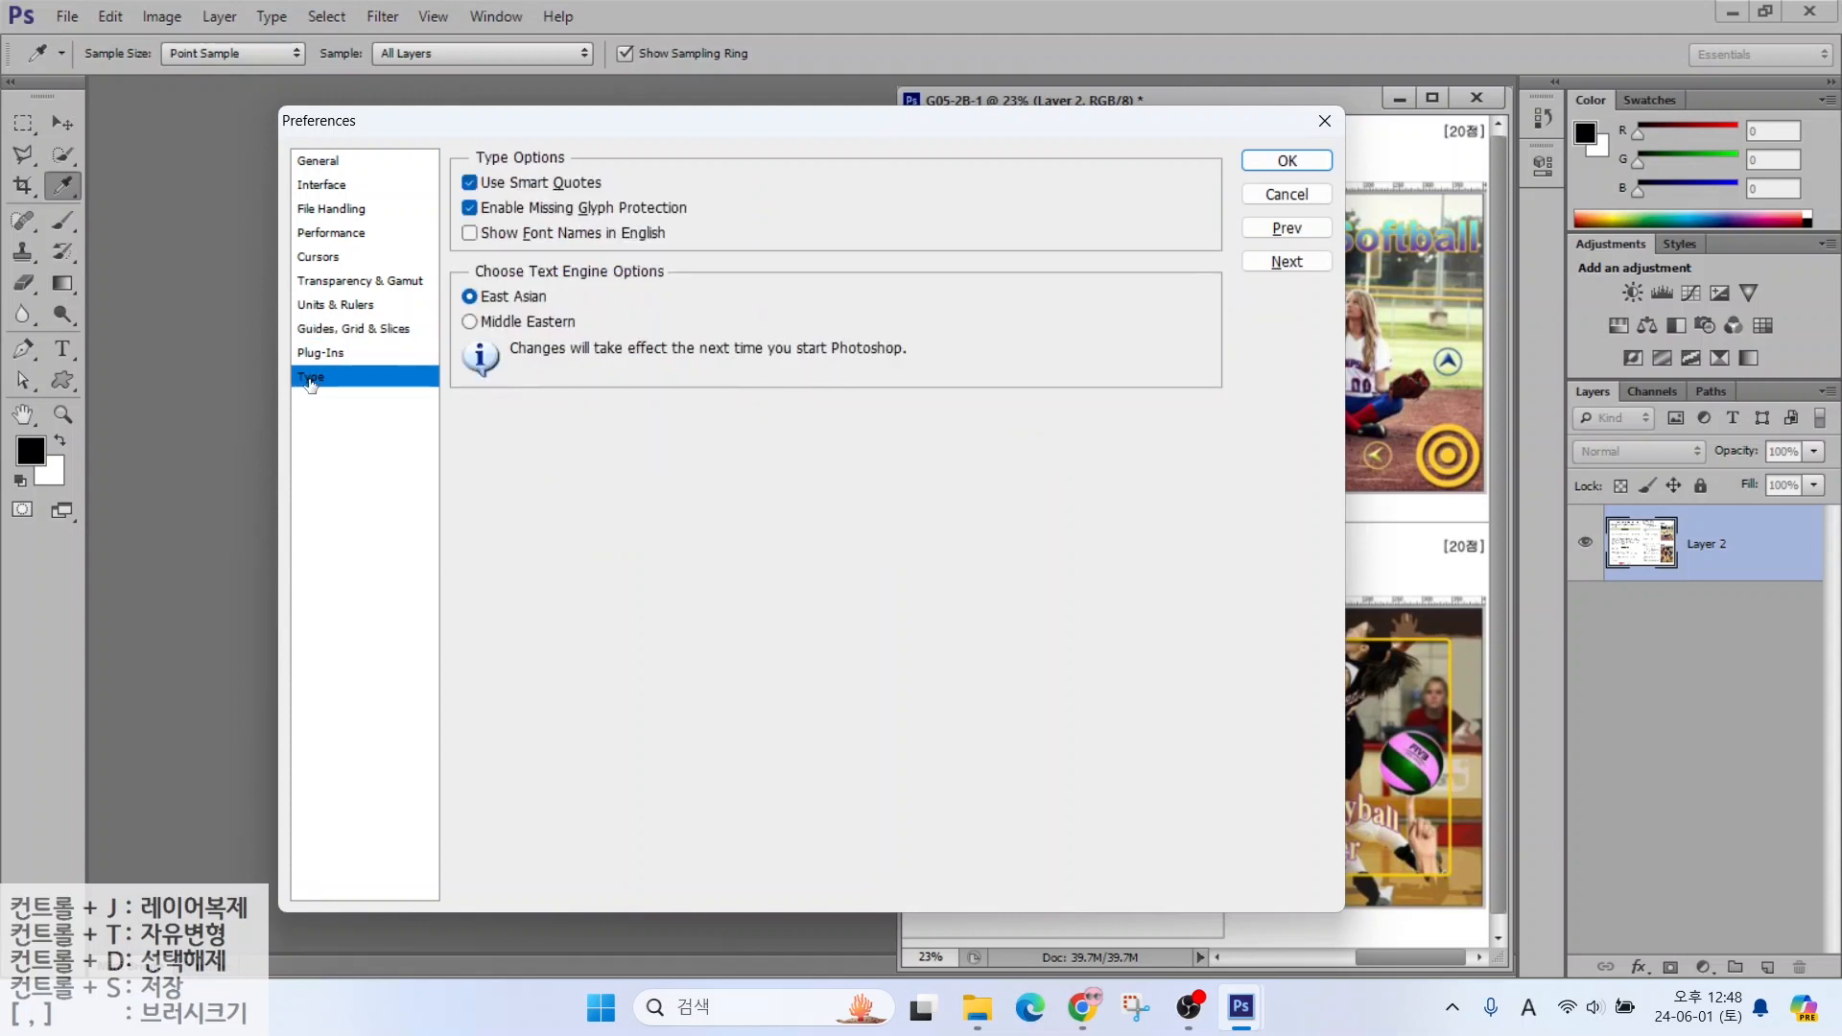
key(alt)
drag(438, 212, 695, 254)
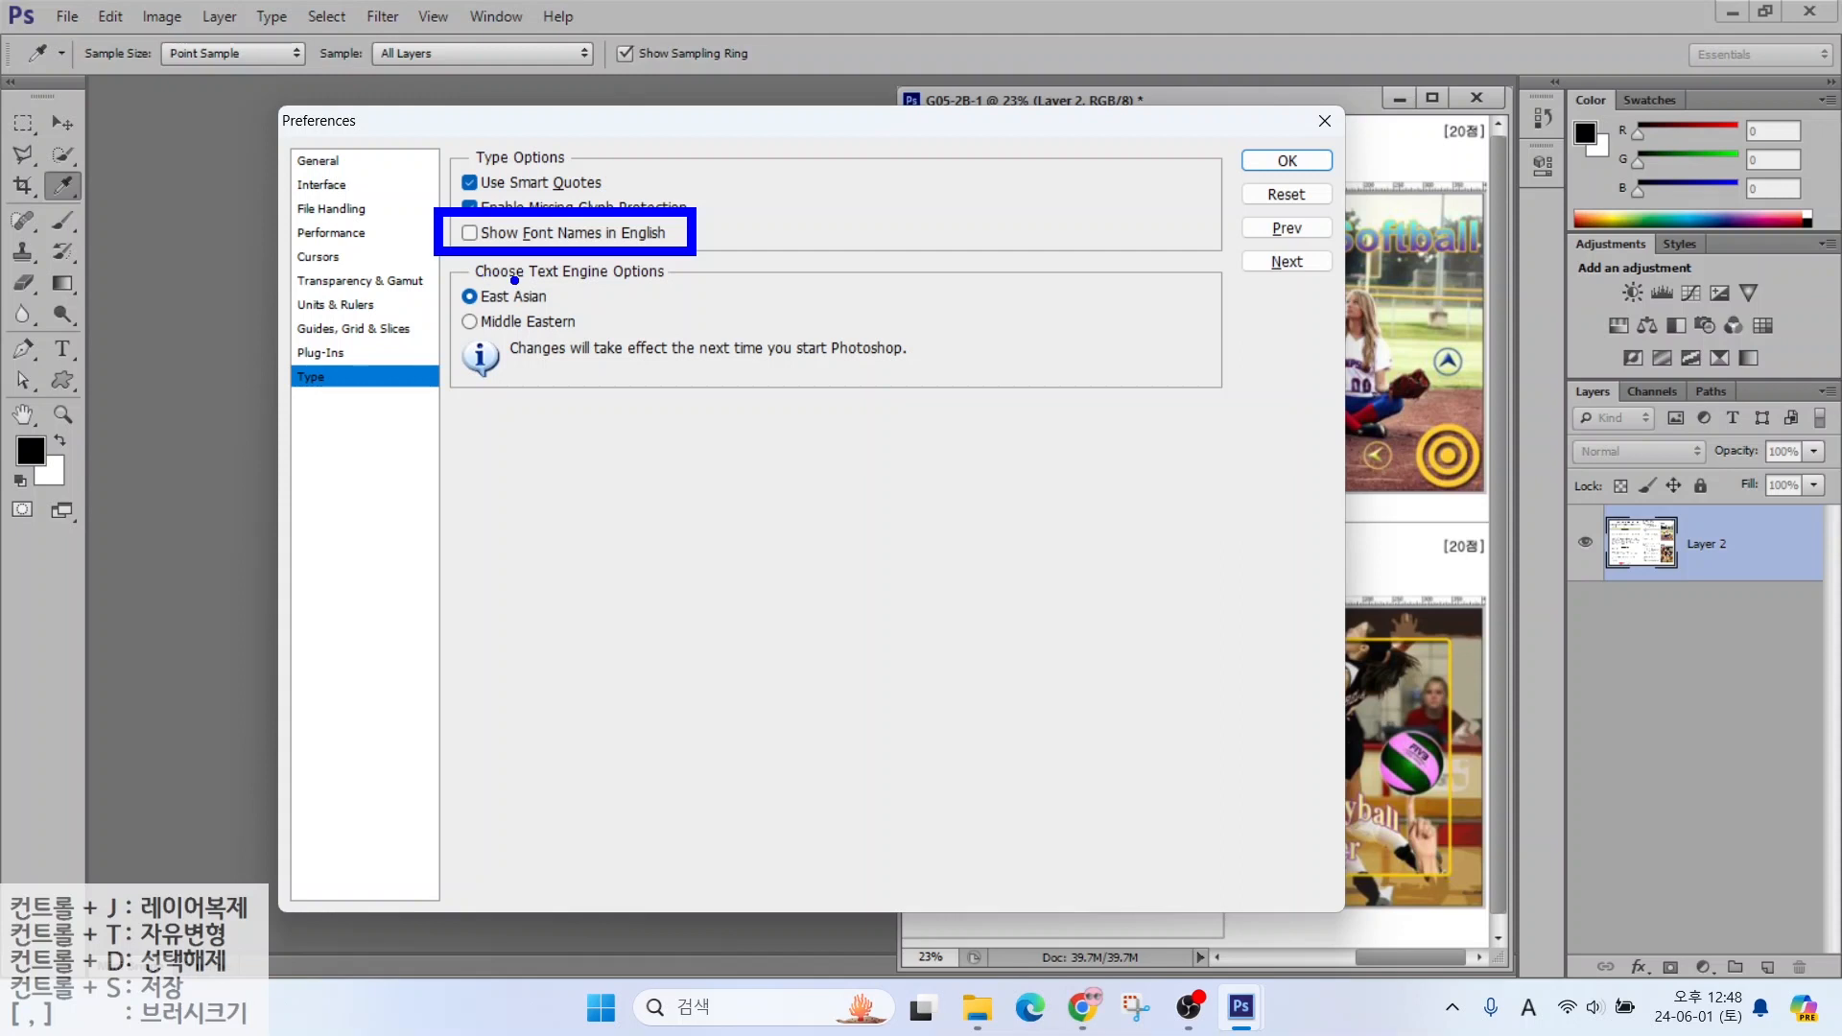
key(Escape)
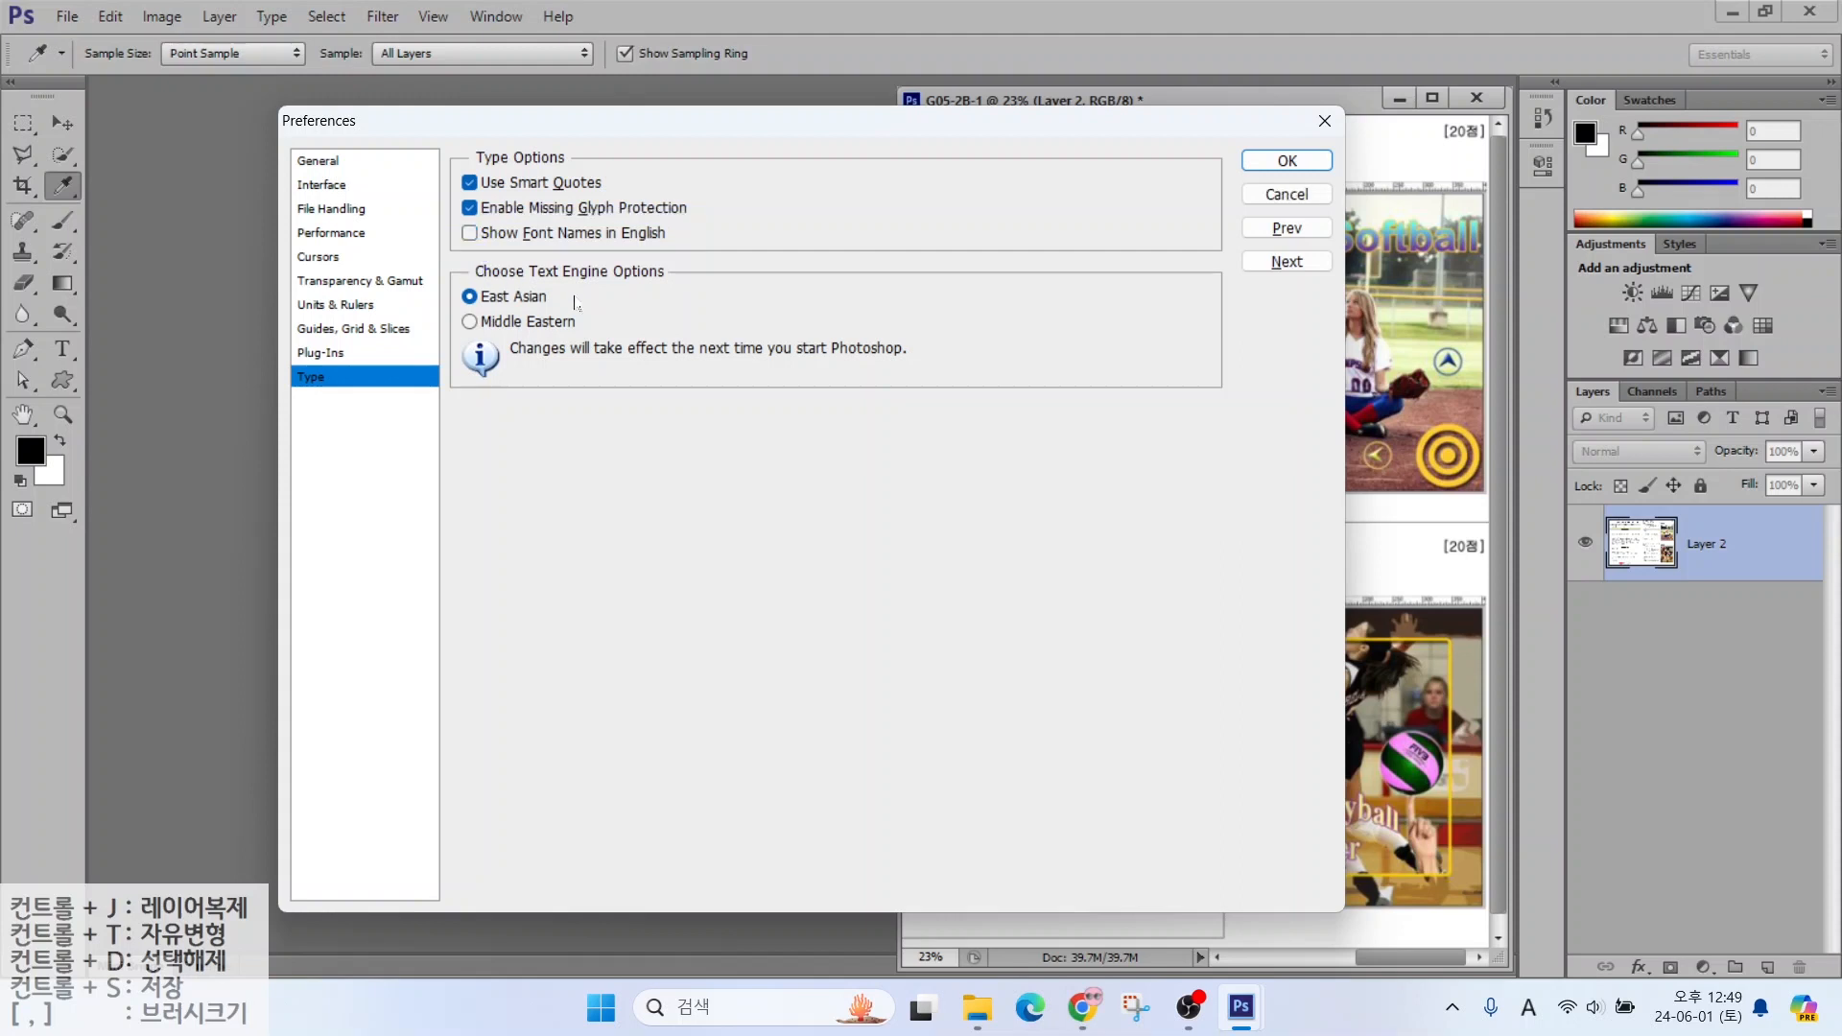
click(1272, 163)
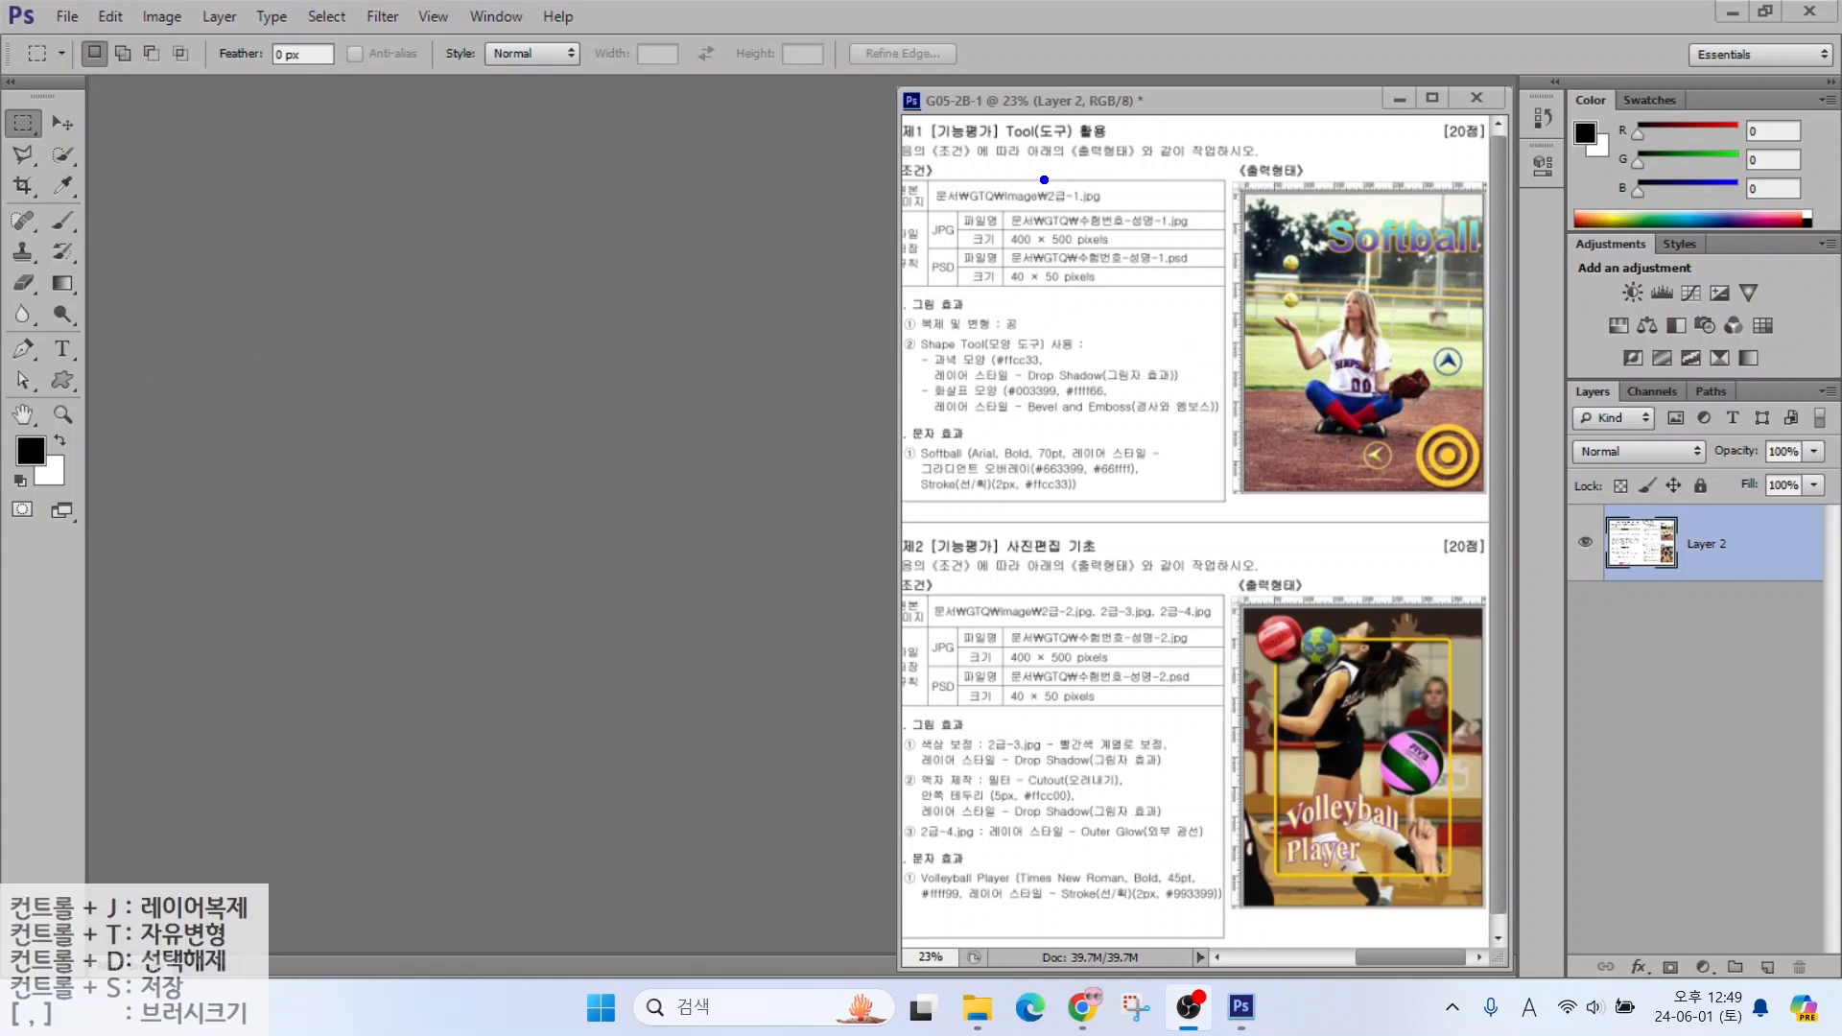
Annotate the task conditions on the reference sheet and bring up the File menu
drag(1008, 182, 1171, 264)
drag(1089, 197, 1173, 136)
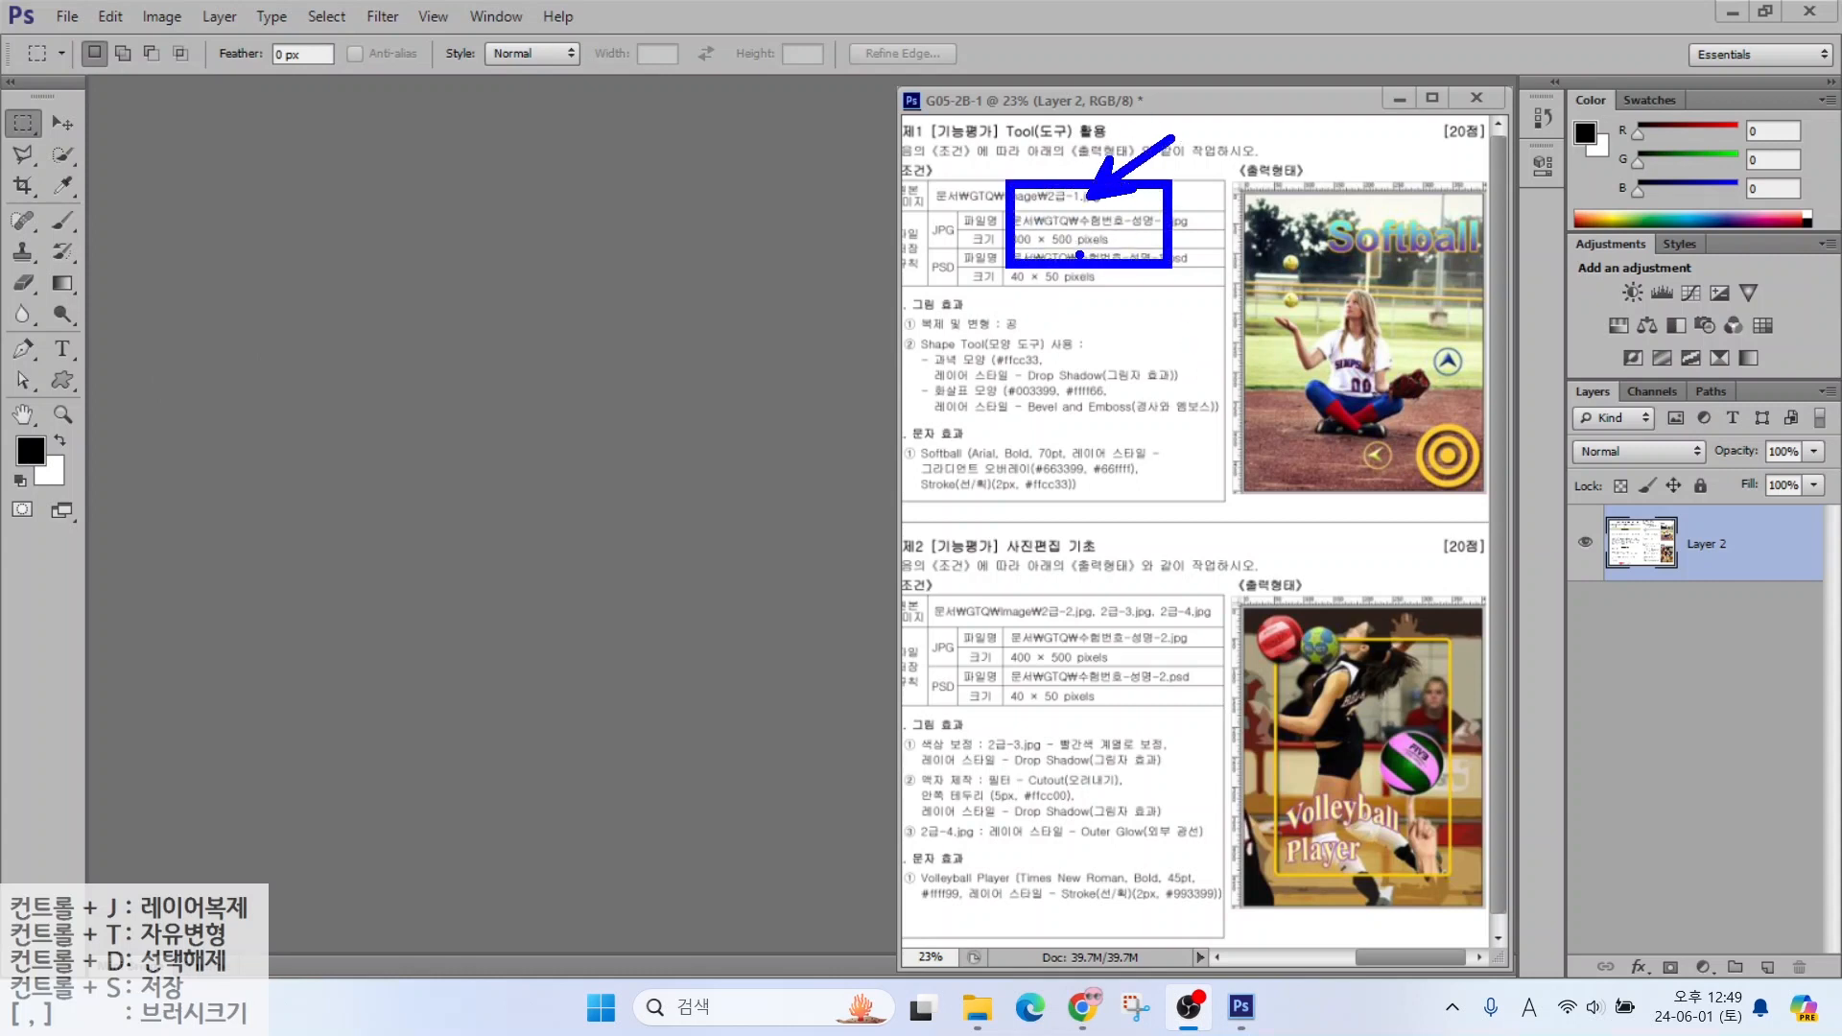
drag(1080, 254, 1155, 315)
key(Escape)
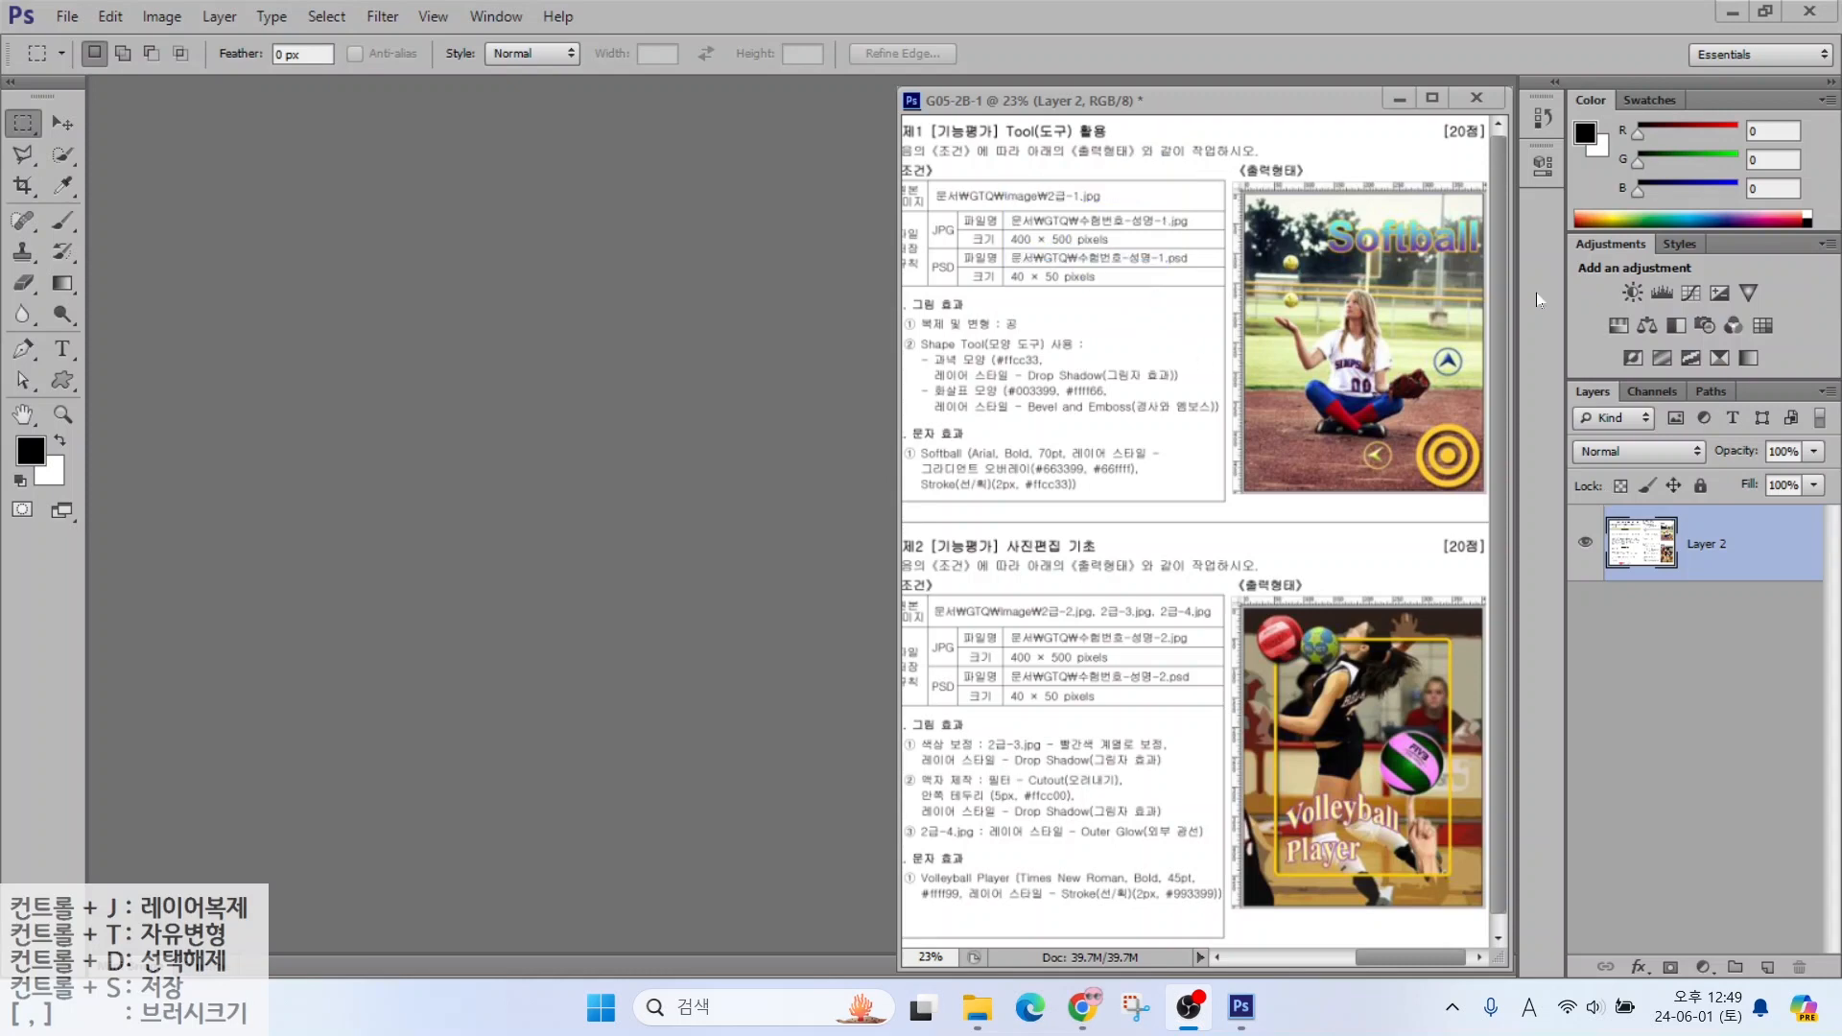
click(55, 19)
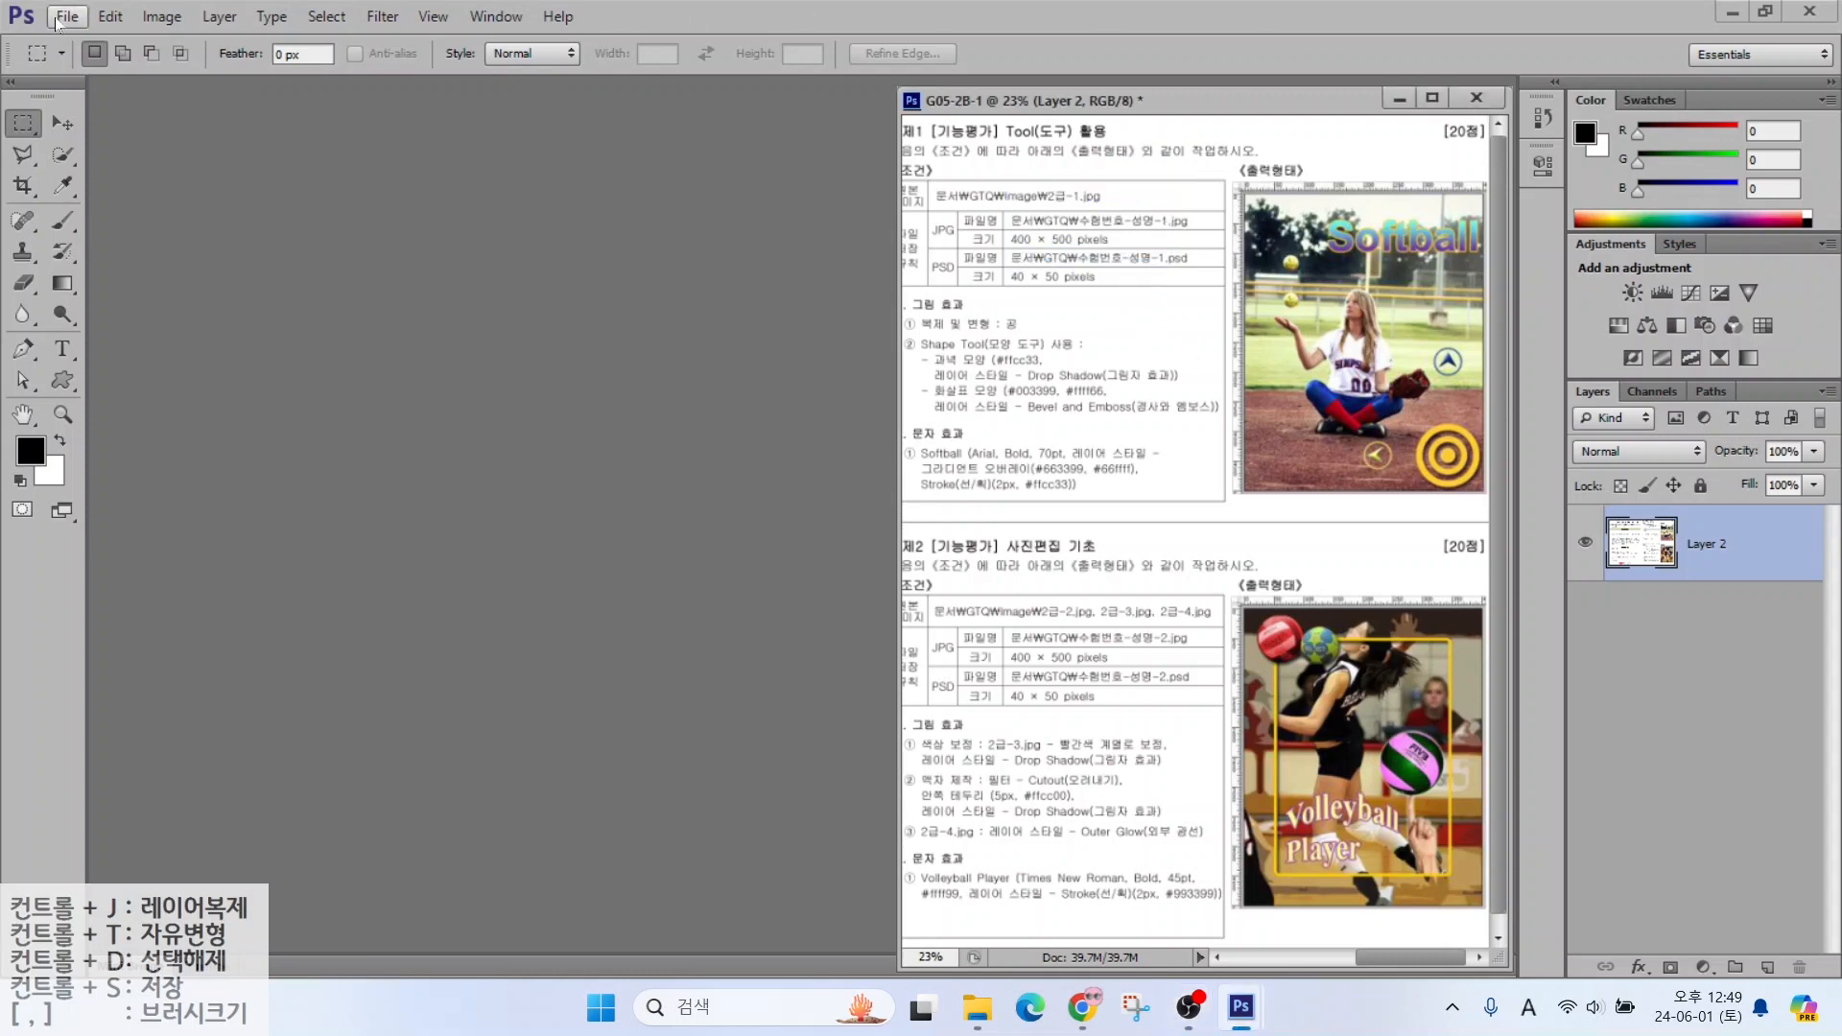
click(57, 17)
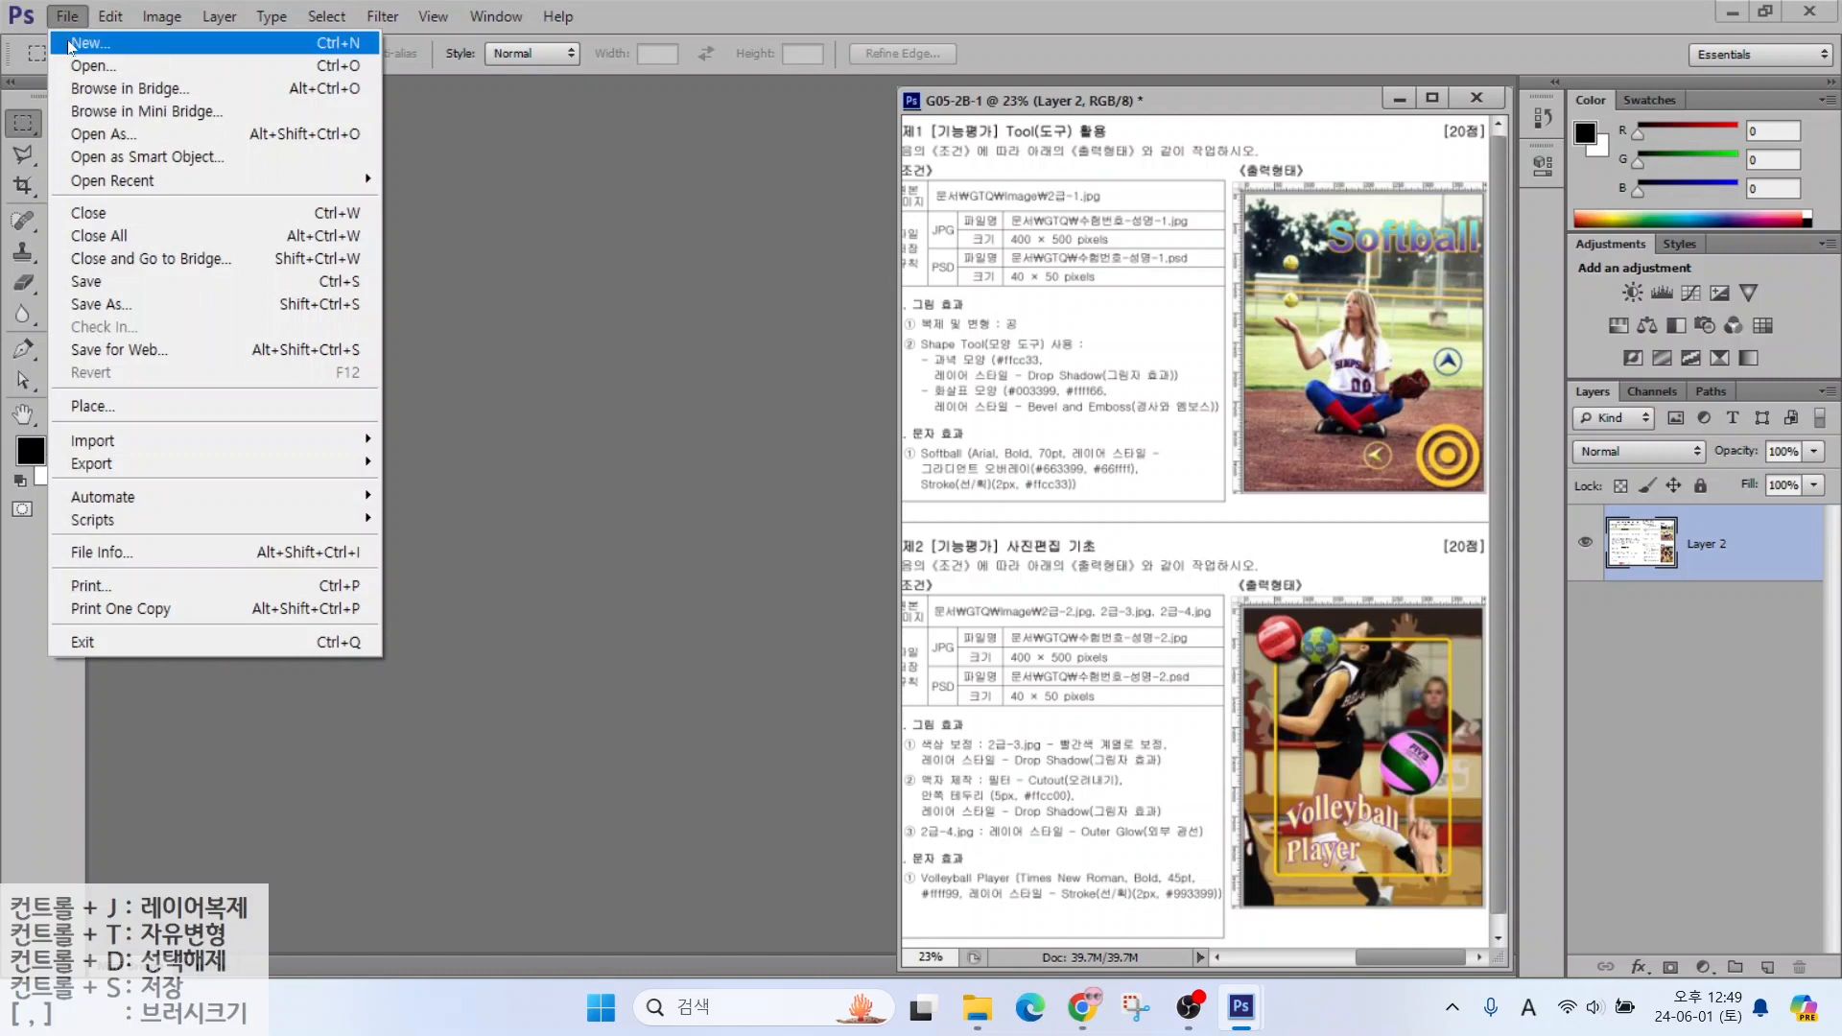
Start a new document named with the candidate number and name, sized 400 × 500 pixels
click(72, 45)
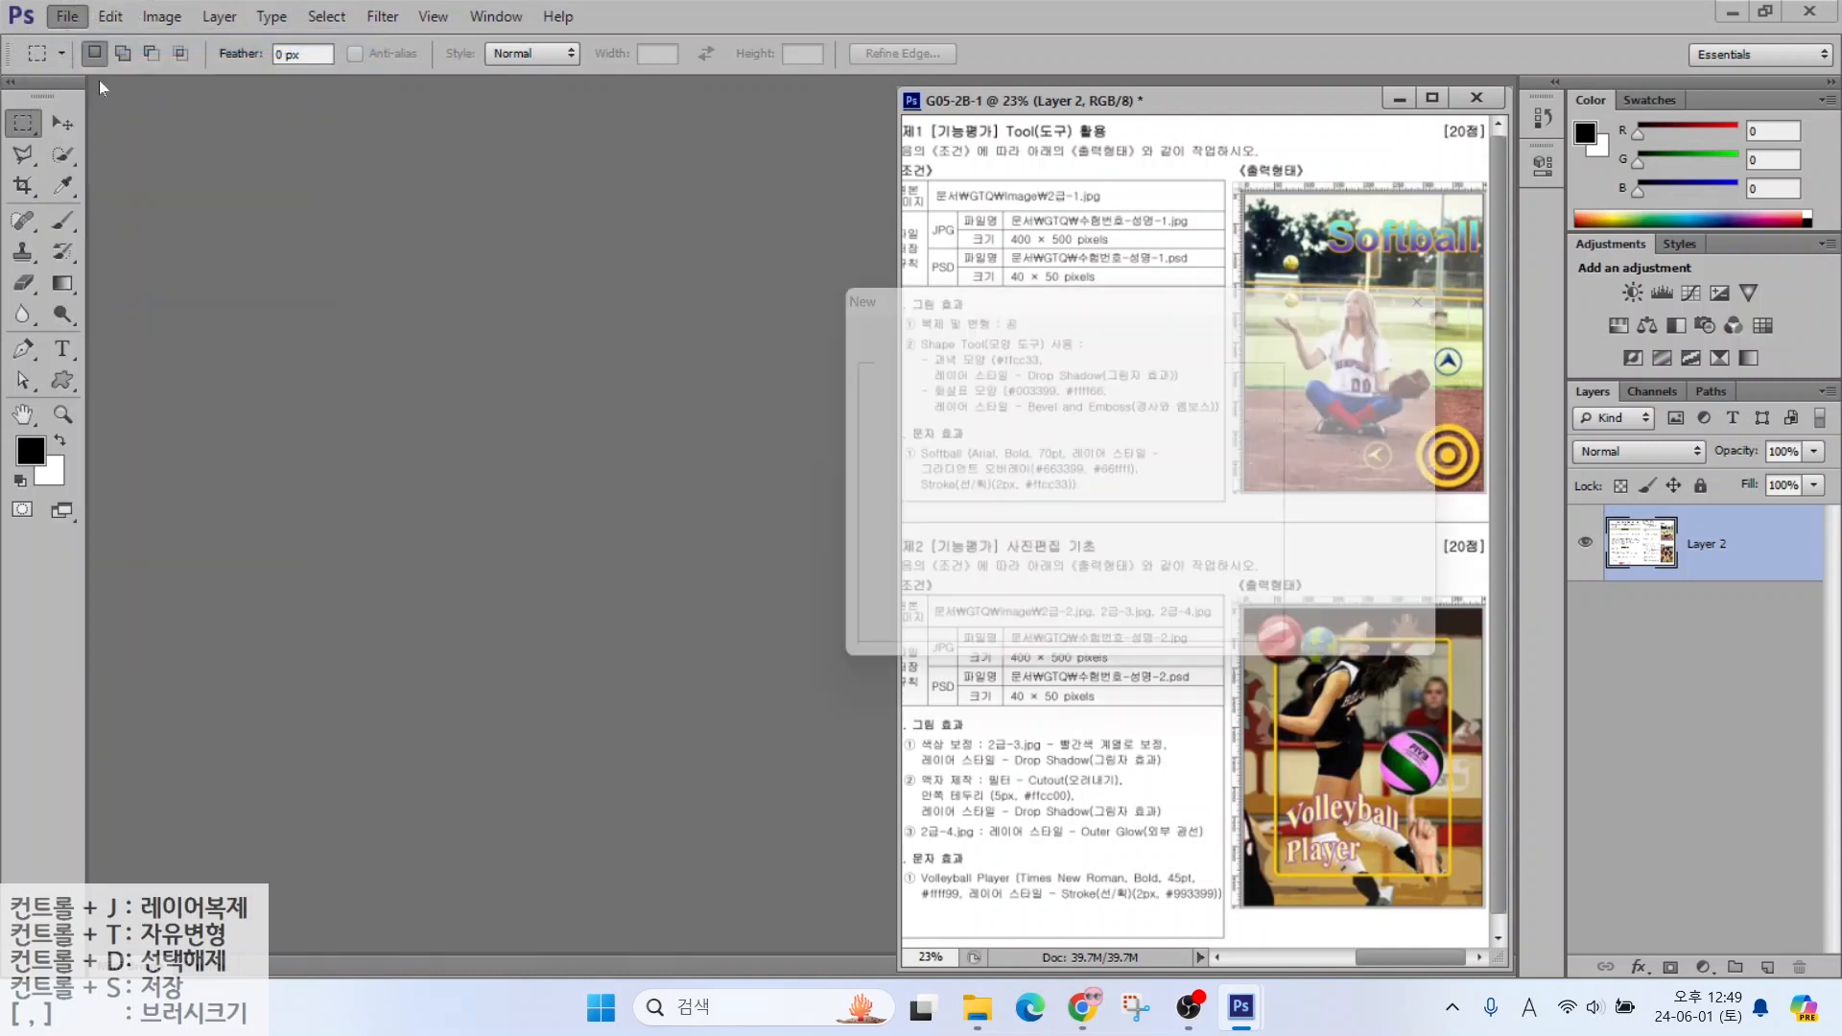
text(1234-)
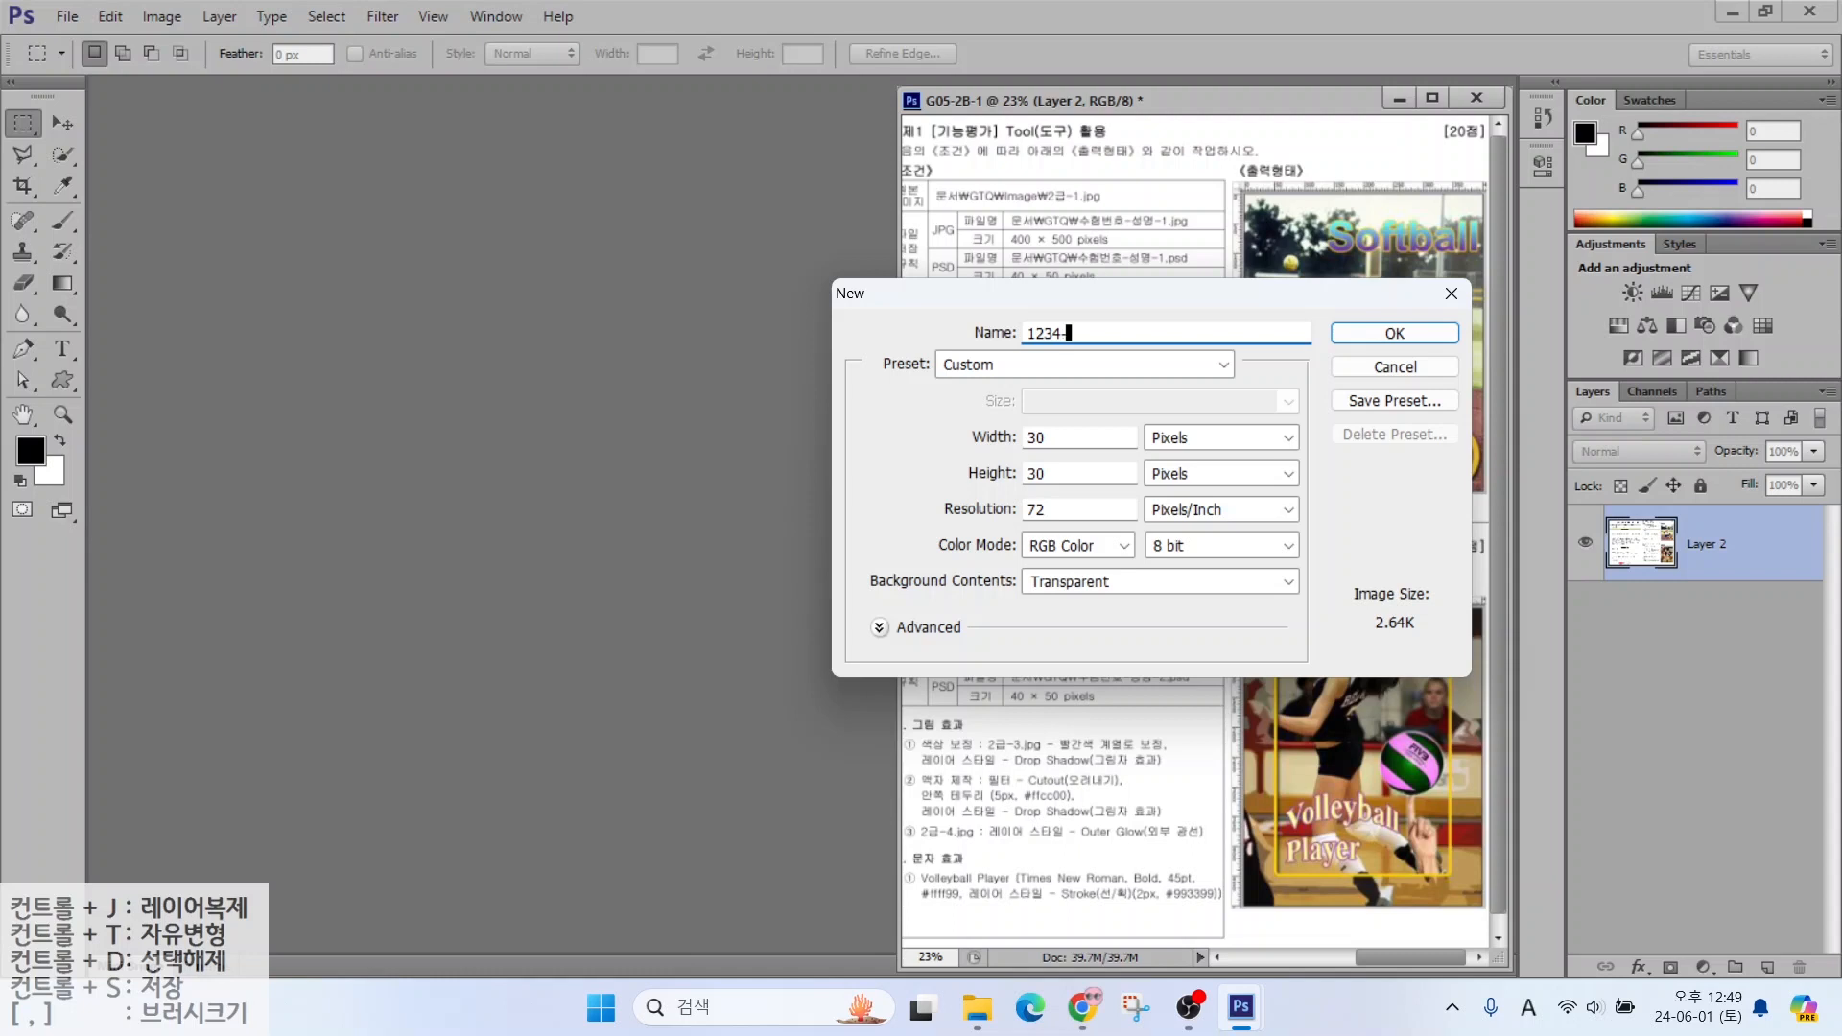
key(Hangul)
double_click(1079, 455)
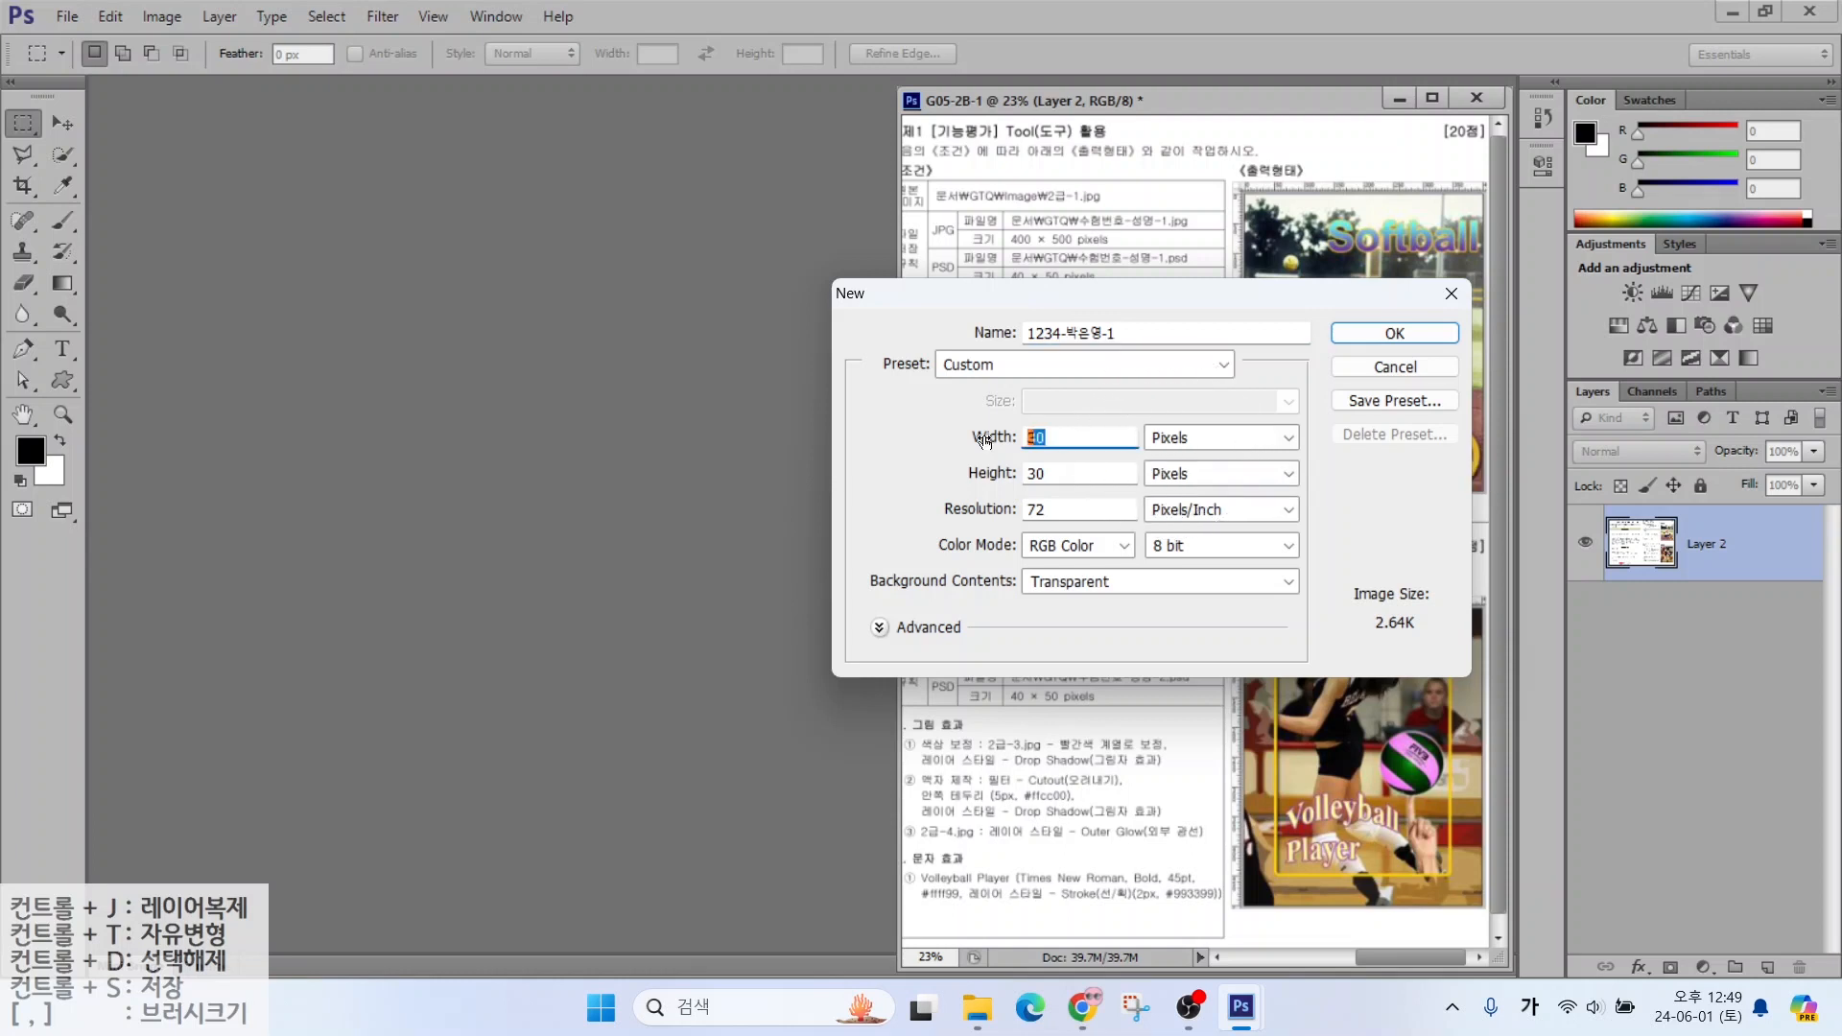
text(400)
key(Tab)
text(500)
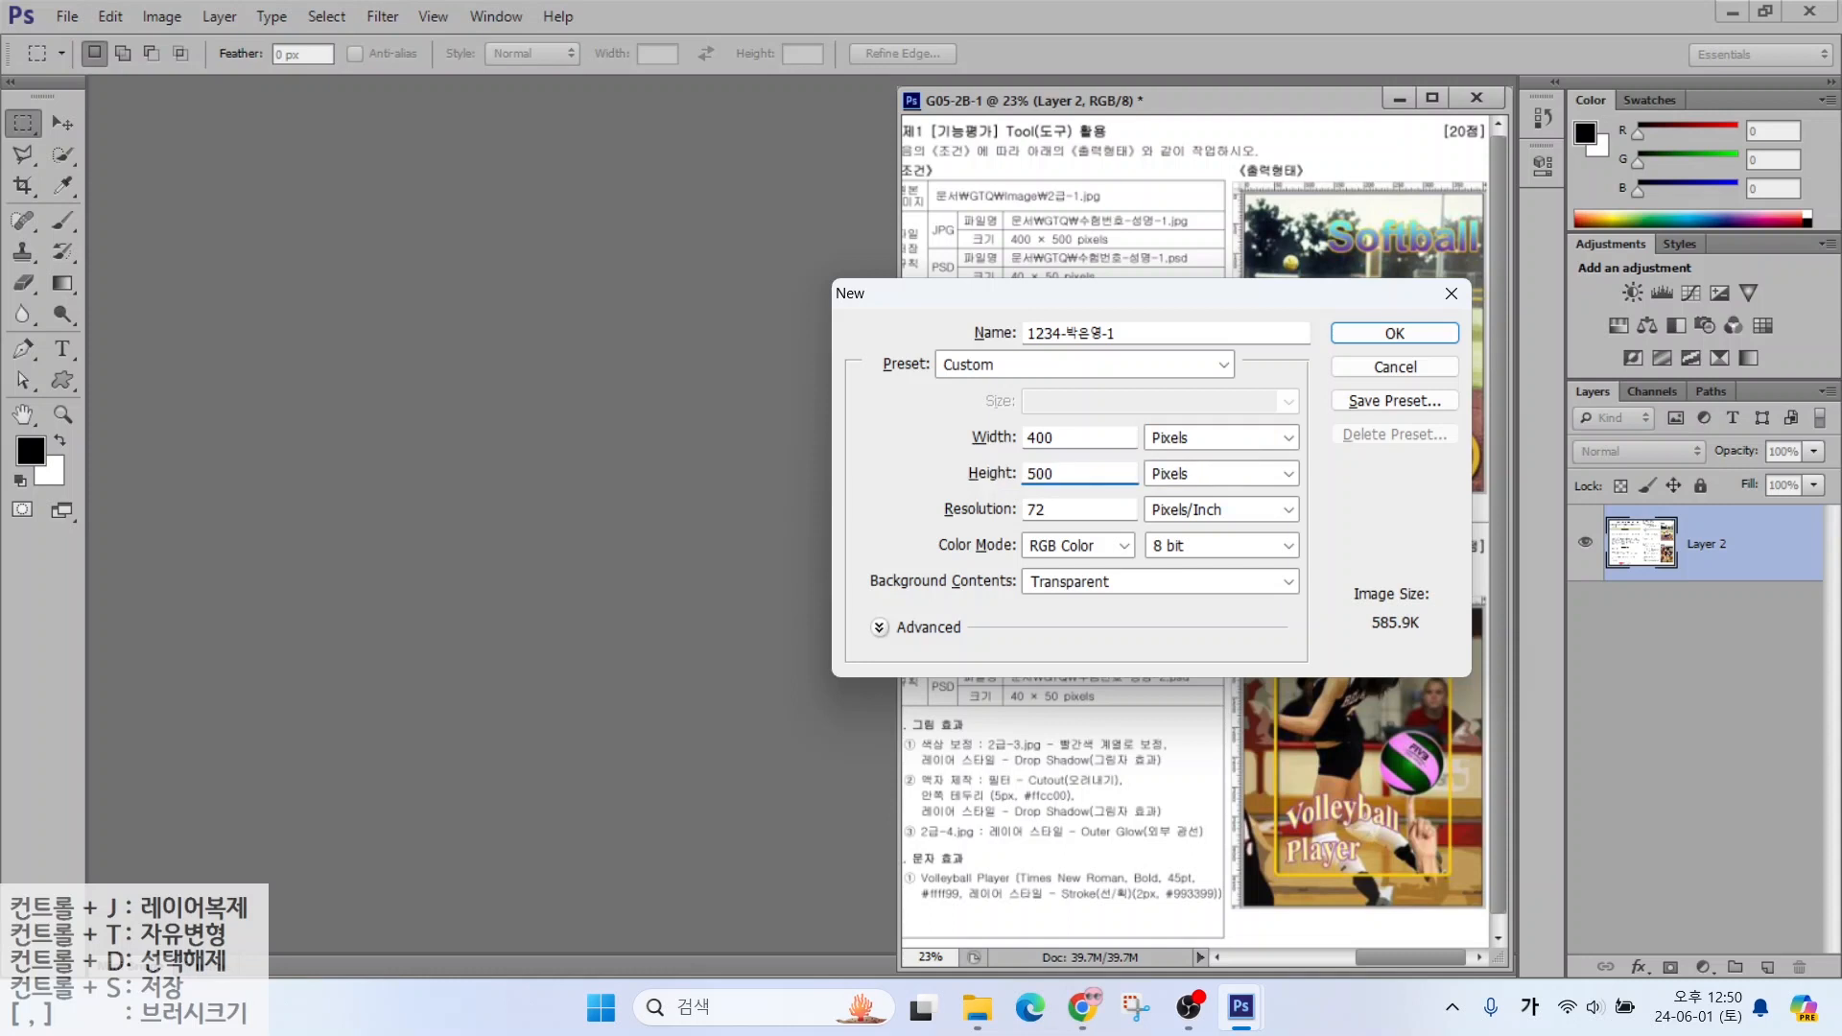
Set the background contents to White and create the 400 × 500 document
key(alt)
drag(993, 489, 1075, 526)
mouse_move(986, 455)
mouse_down()
mouse_move(945, 511)
mouse_move(993, 437)
mouse_up()
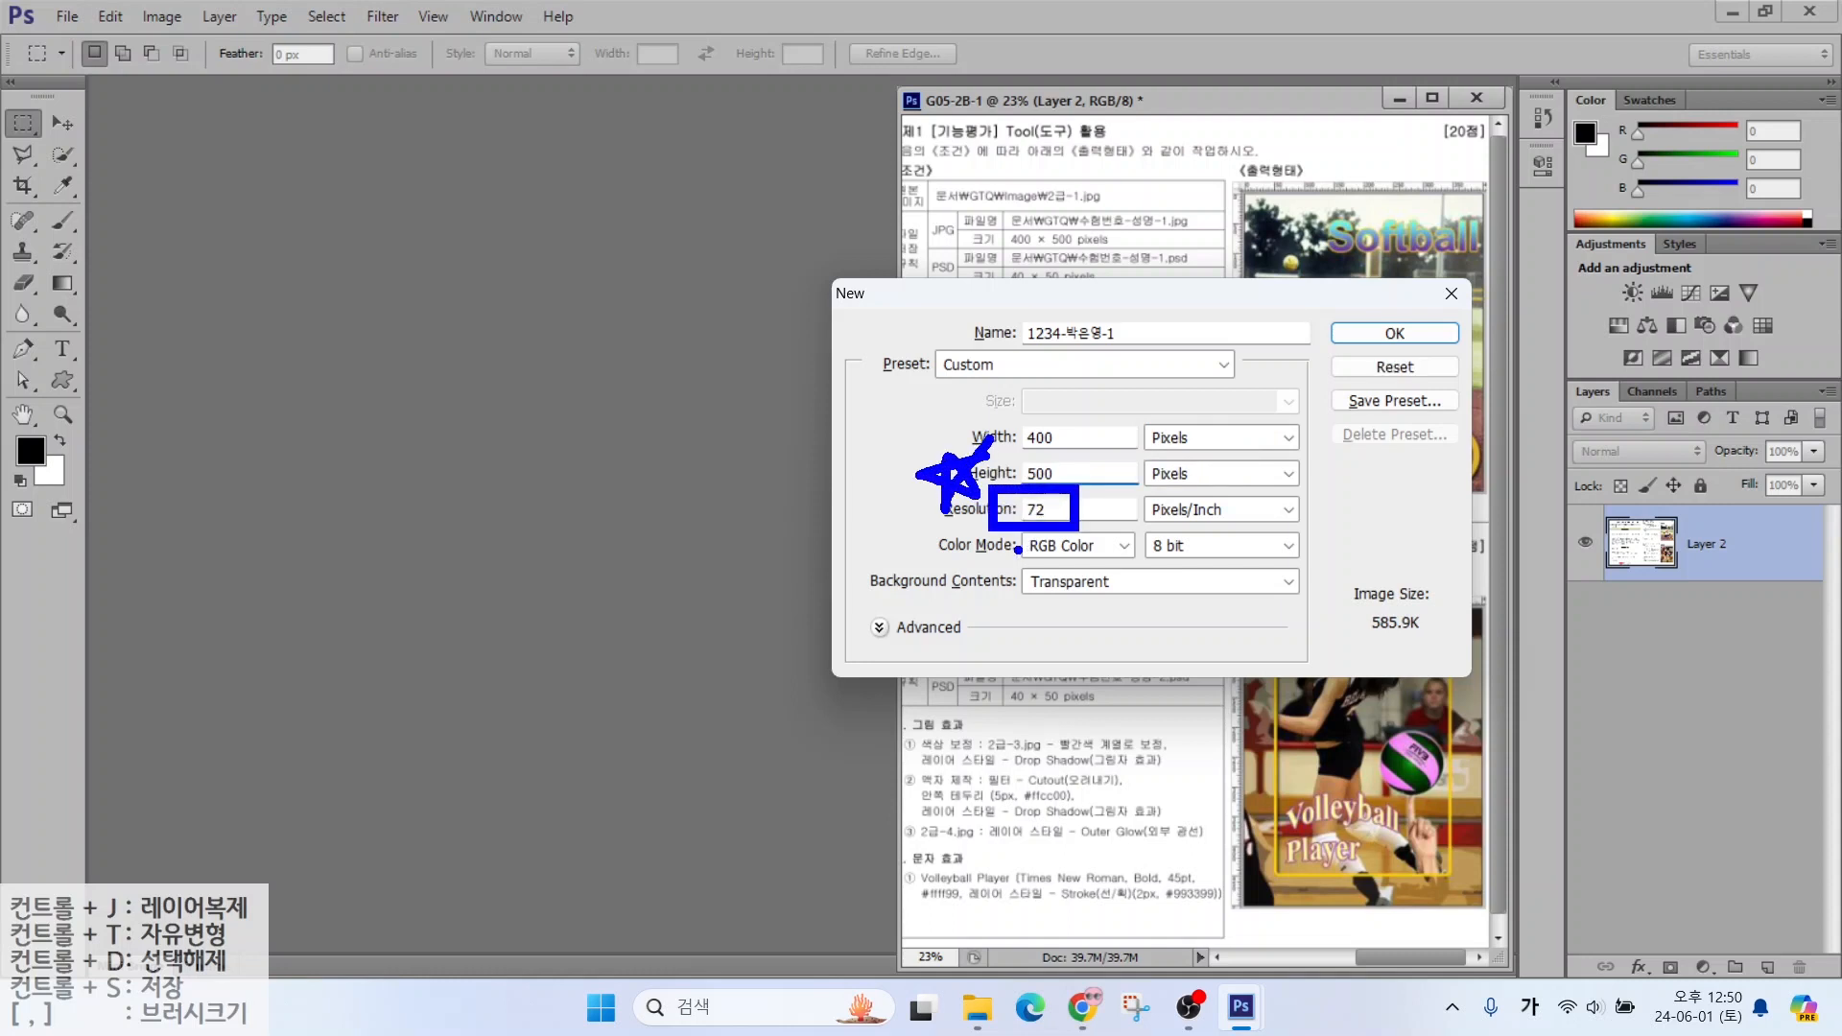
key(Escape)
click(1067, 588)
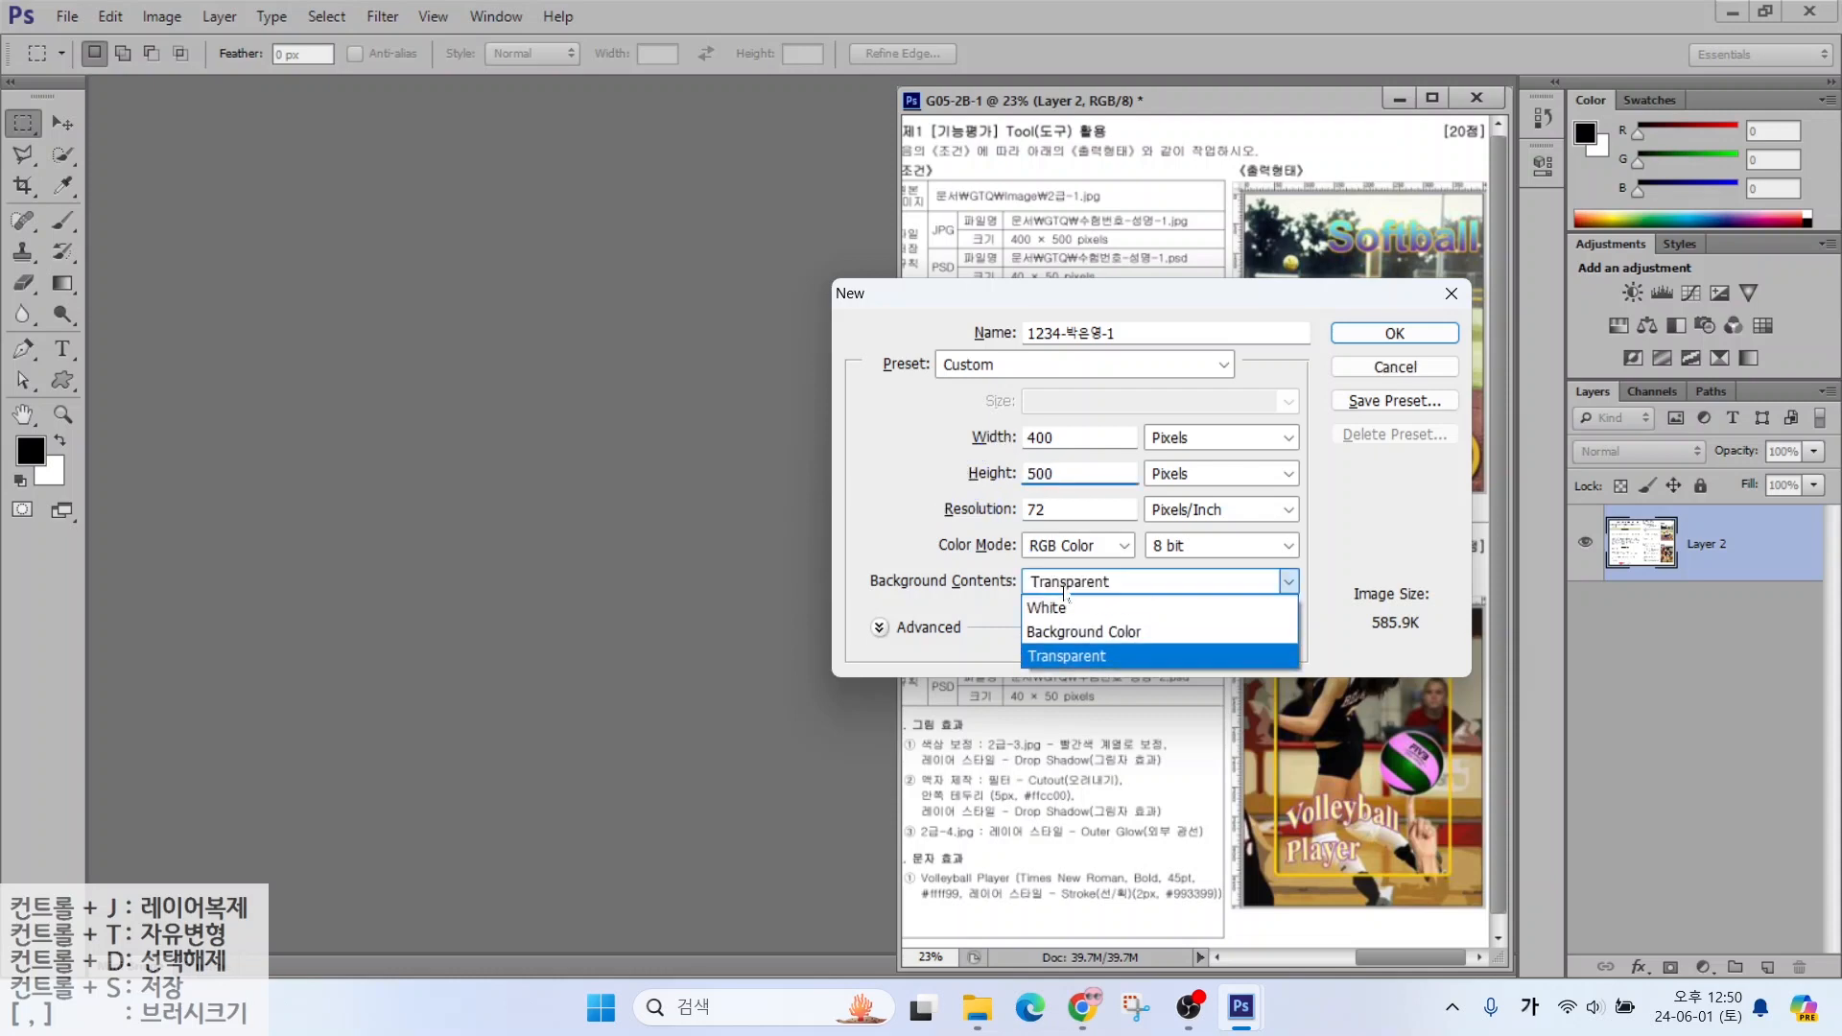
click(1066, 612)
click(1390, 336)
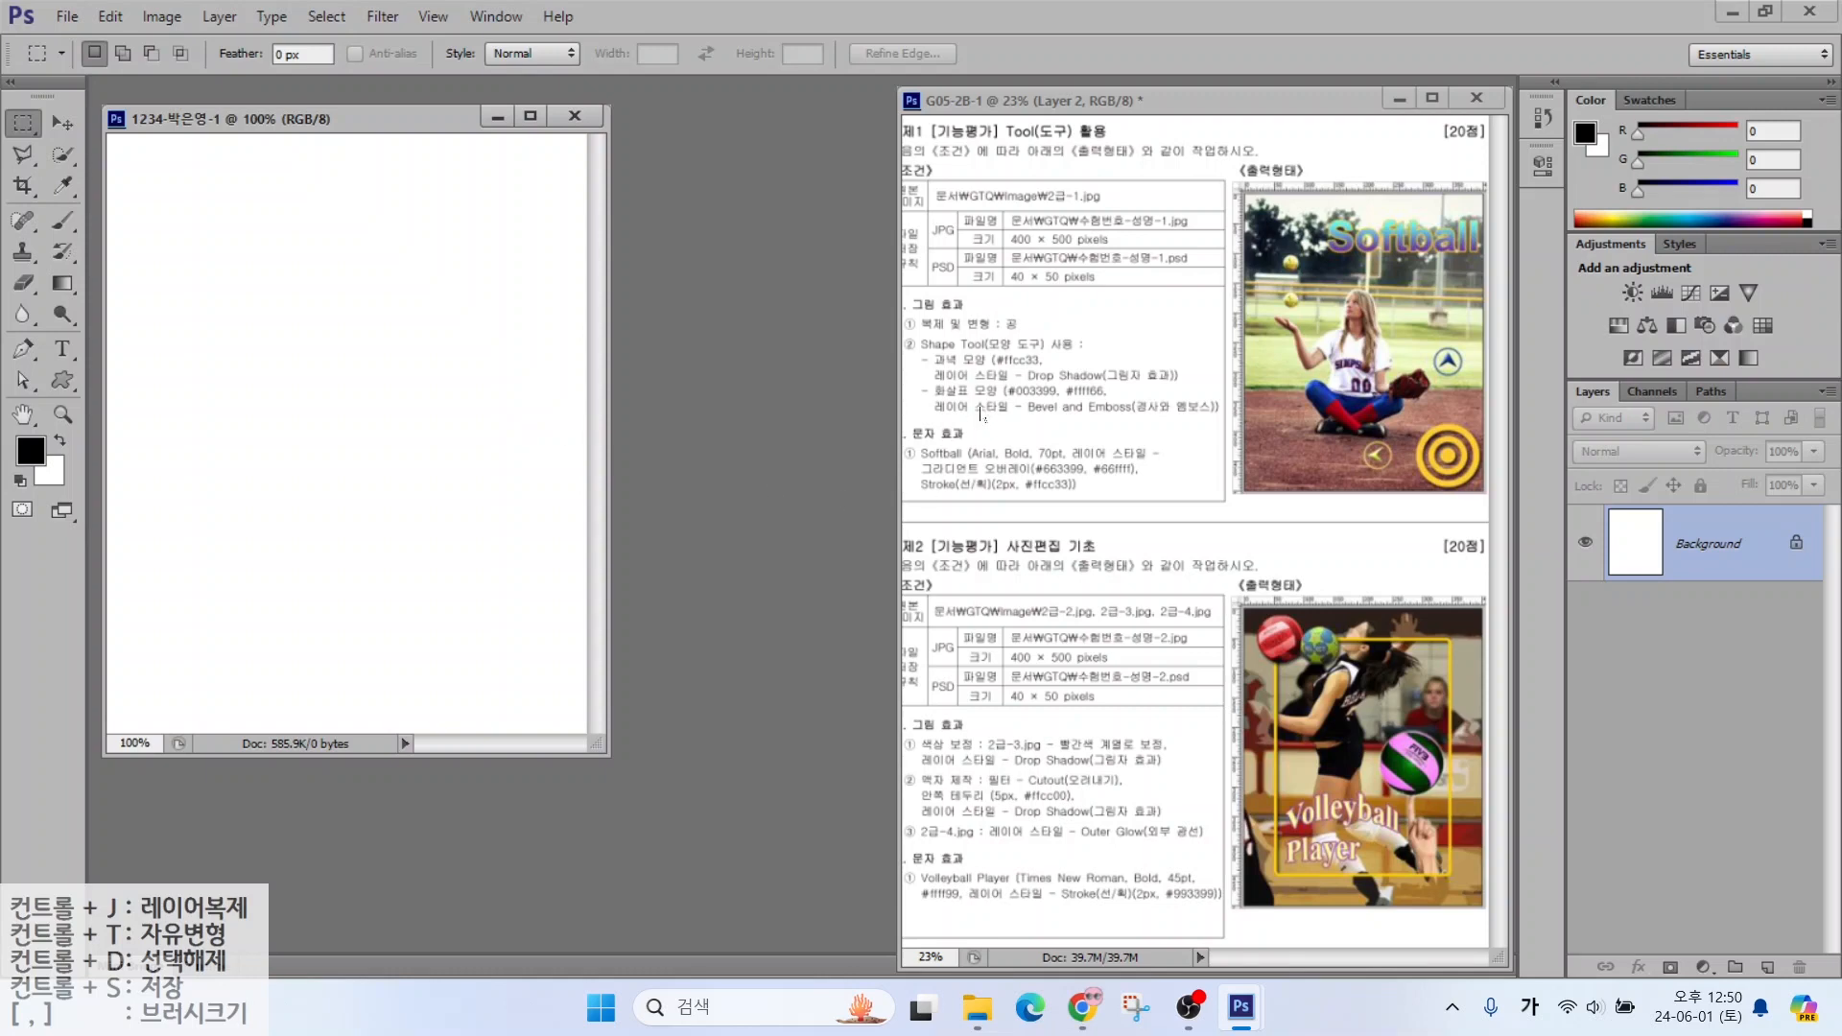
Turn on rulers for the new blank document
key(alt+2)
drag(1307, 170, 1362, 117)
key(Escape)
key(ctrl)
click(421, 21)
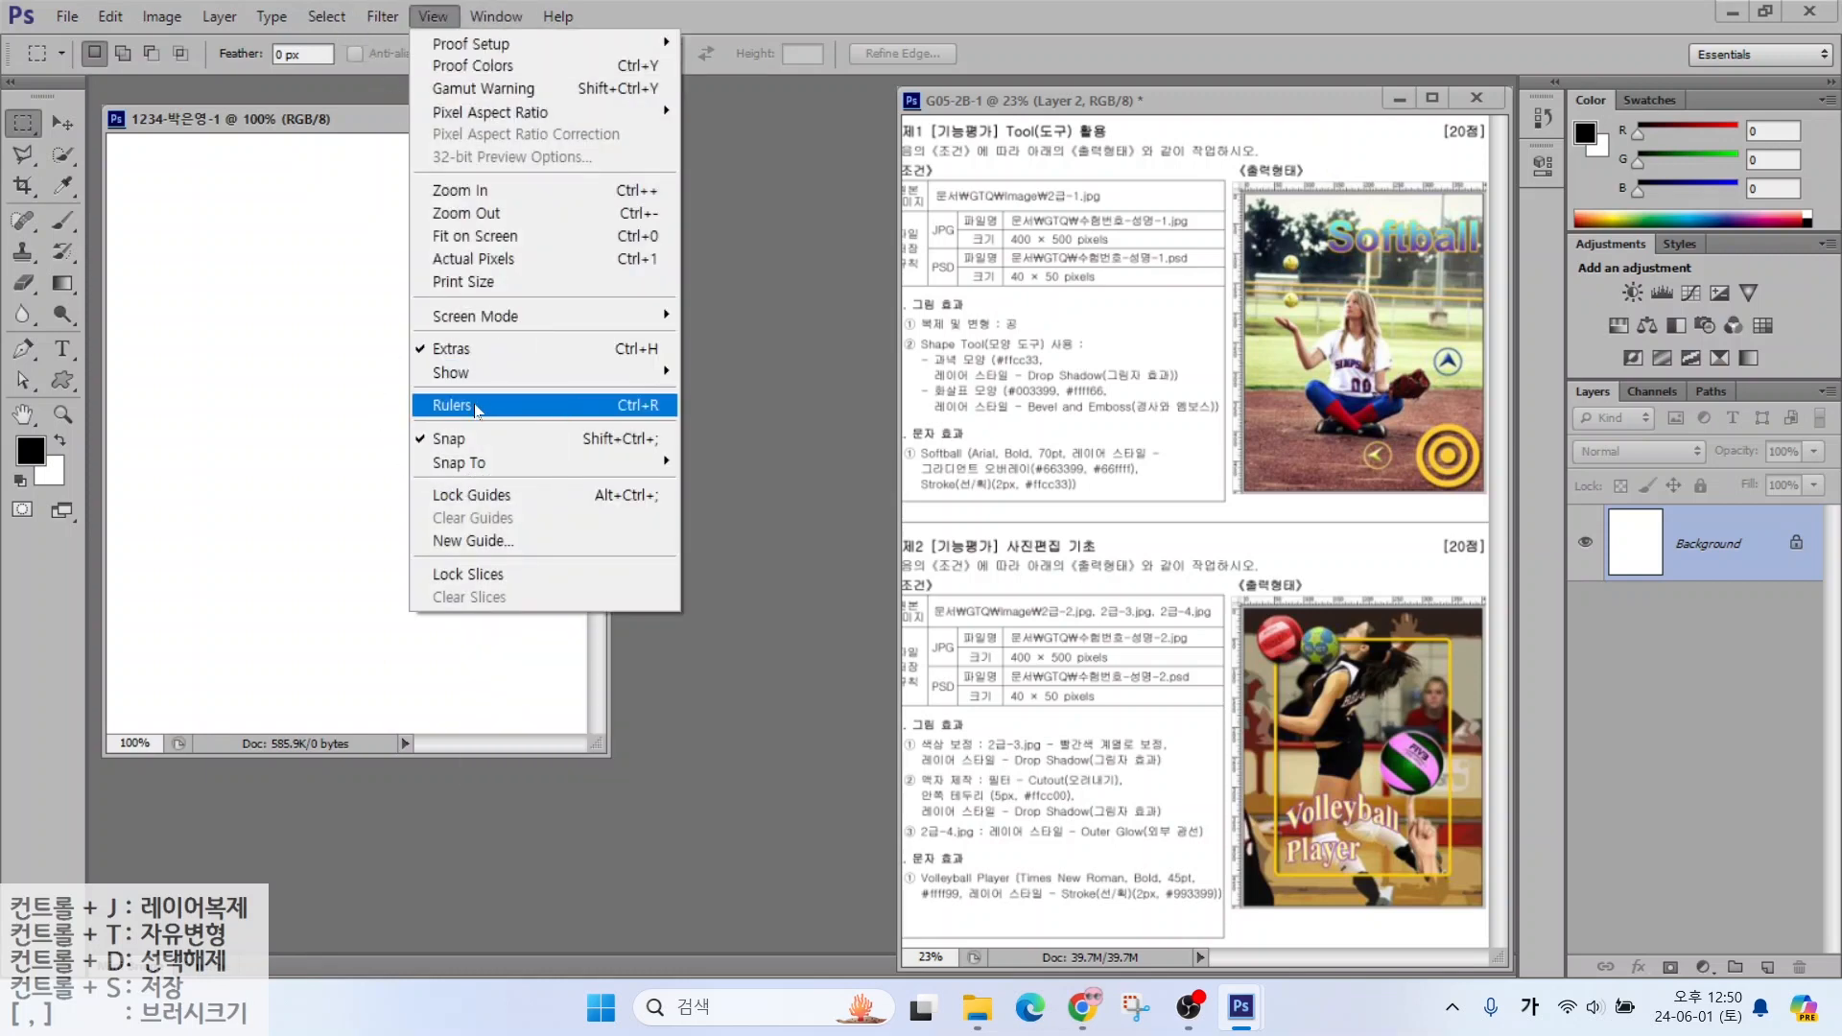
click(476, 407)
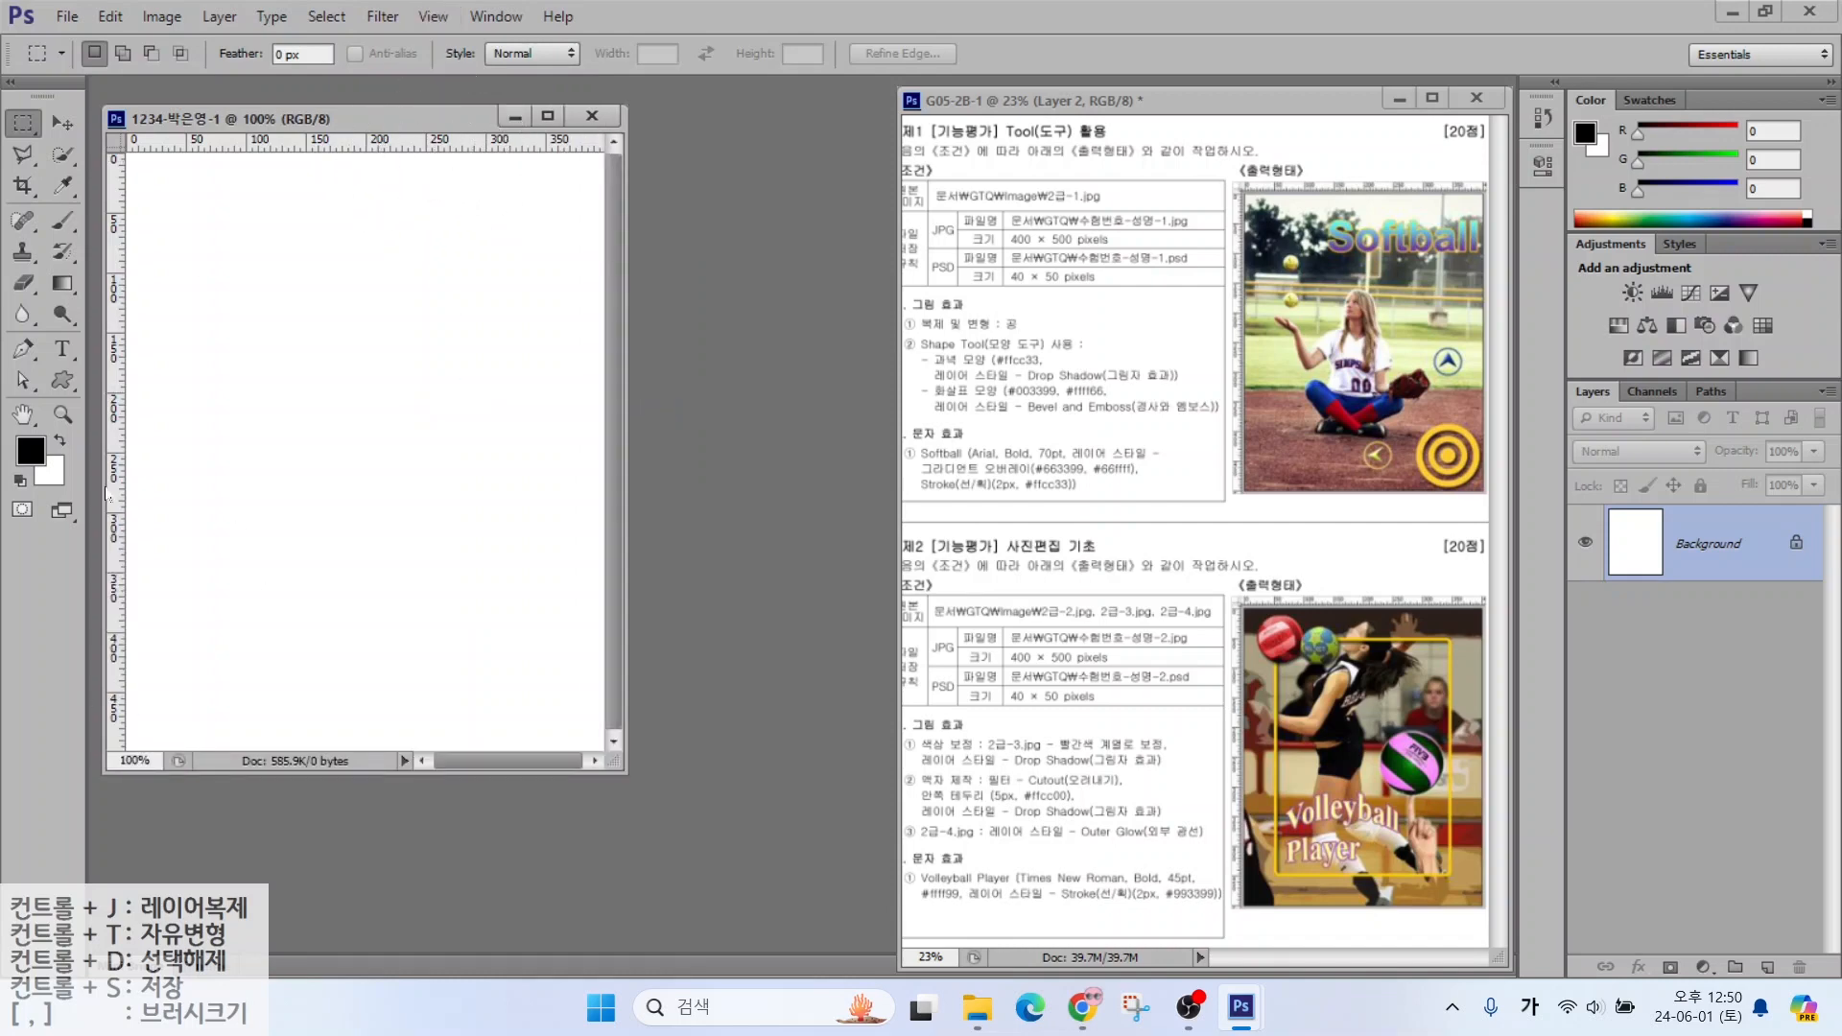
Fit the new document to the screen and bring up the File menu
double_click(23, 416)
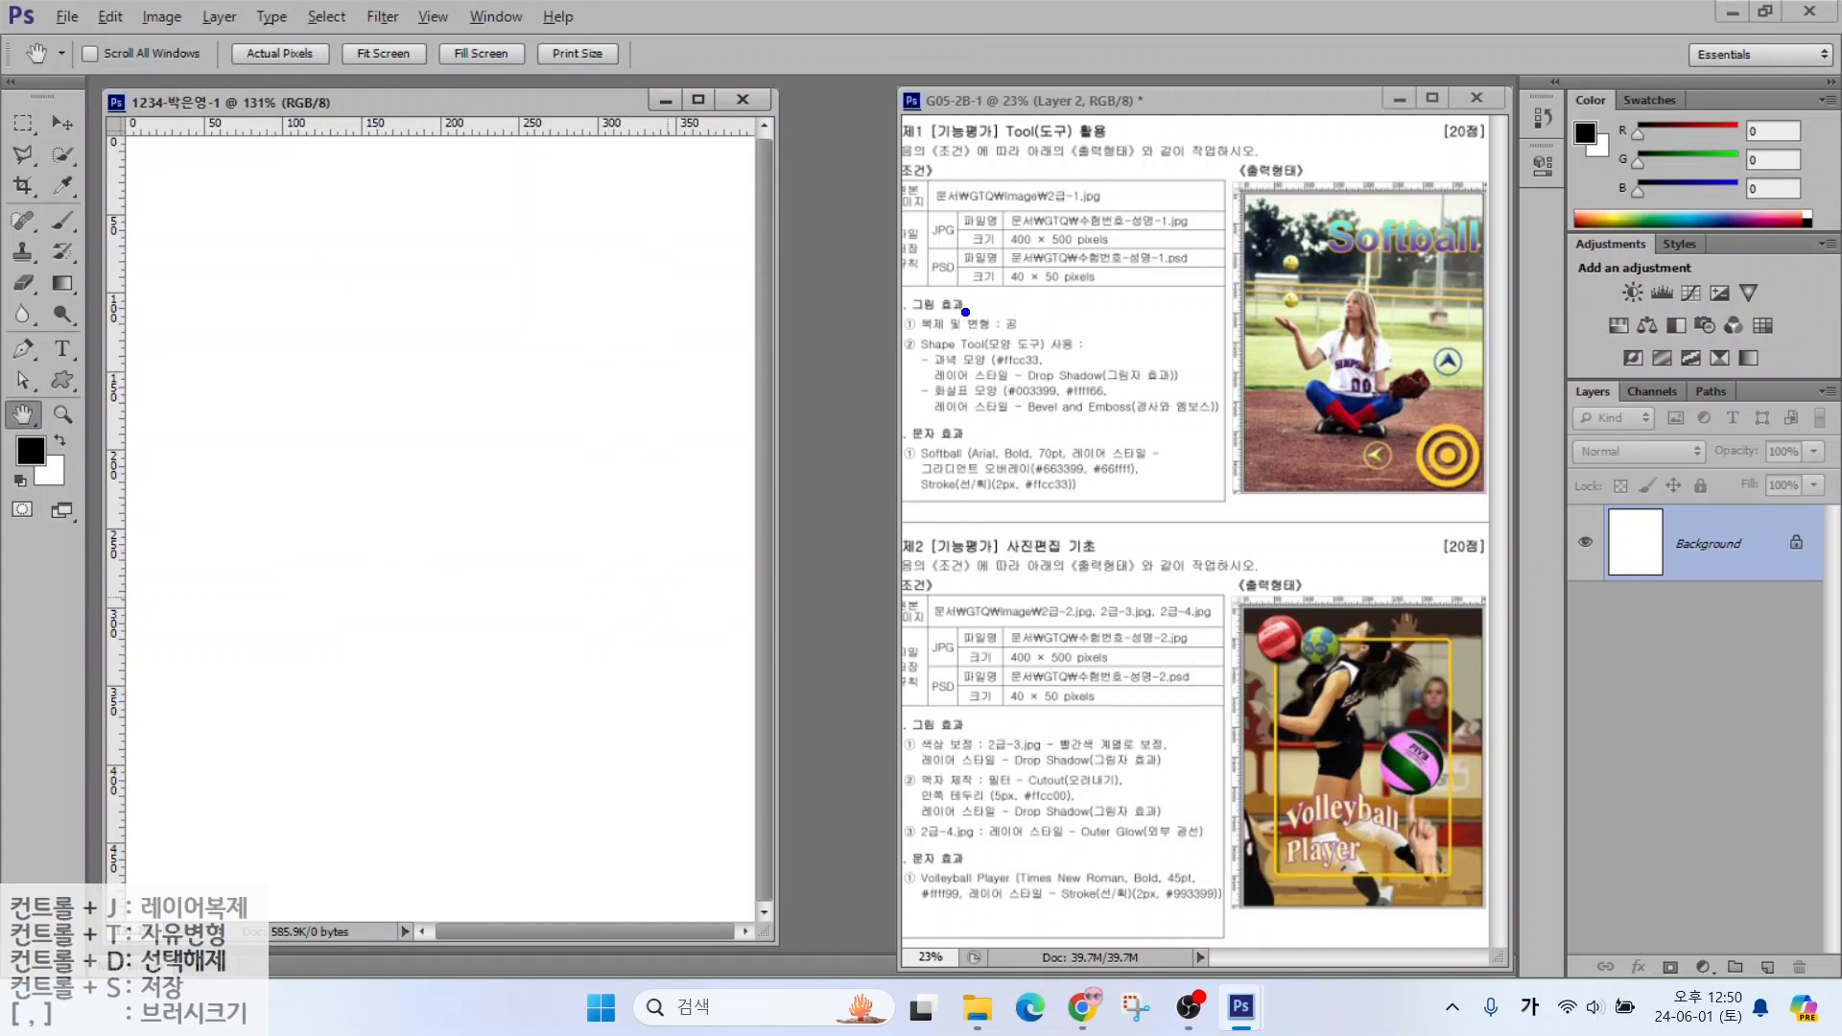
drag(949, 312, 1017, 270)
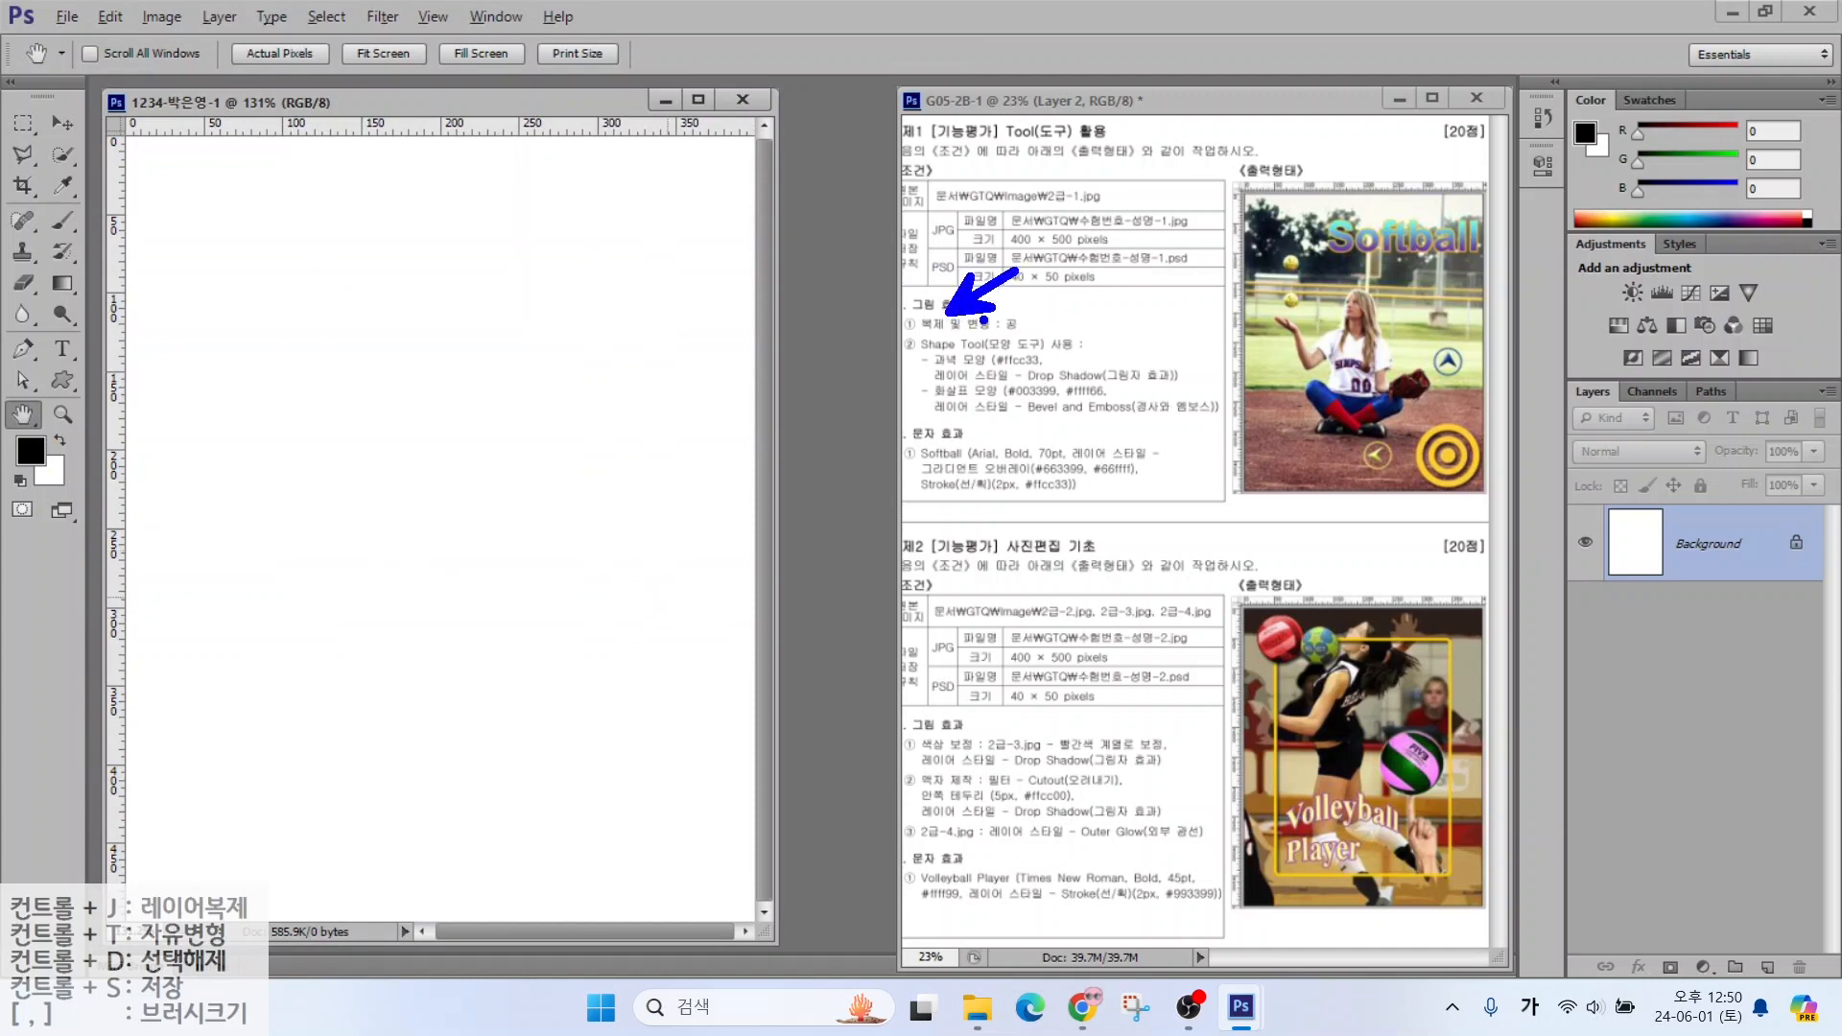
drag(919, 338, 1061, 337)
drag(1026, 183, 1134, 217)
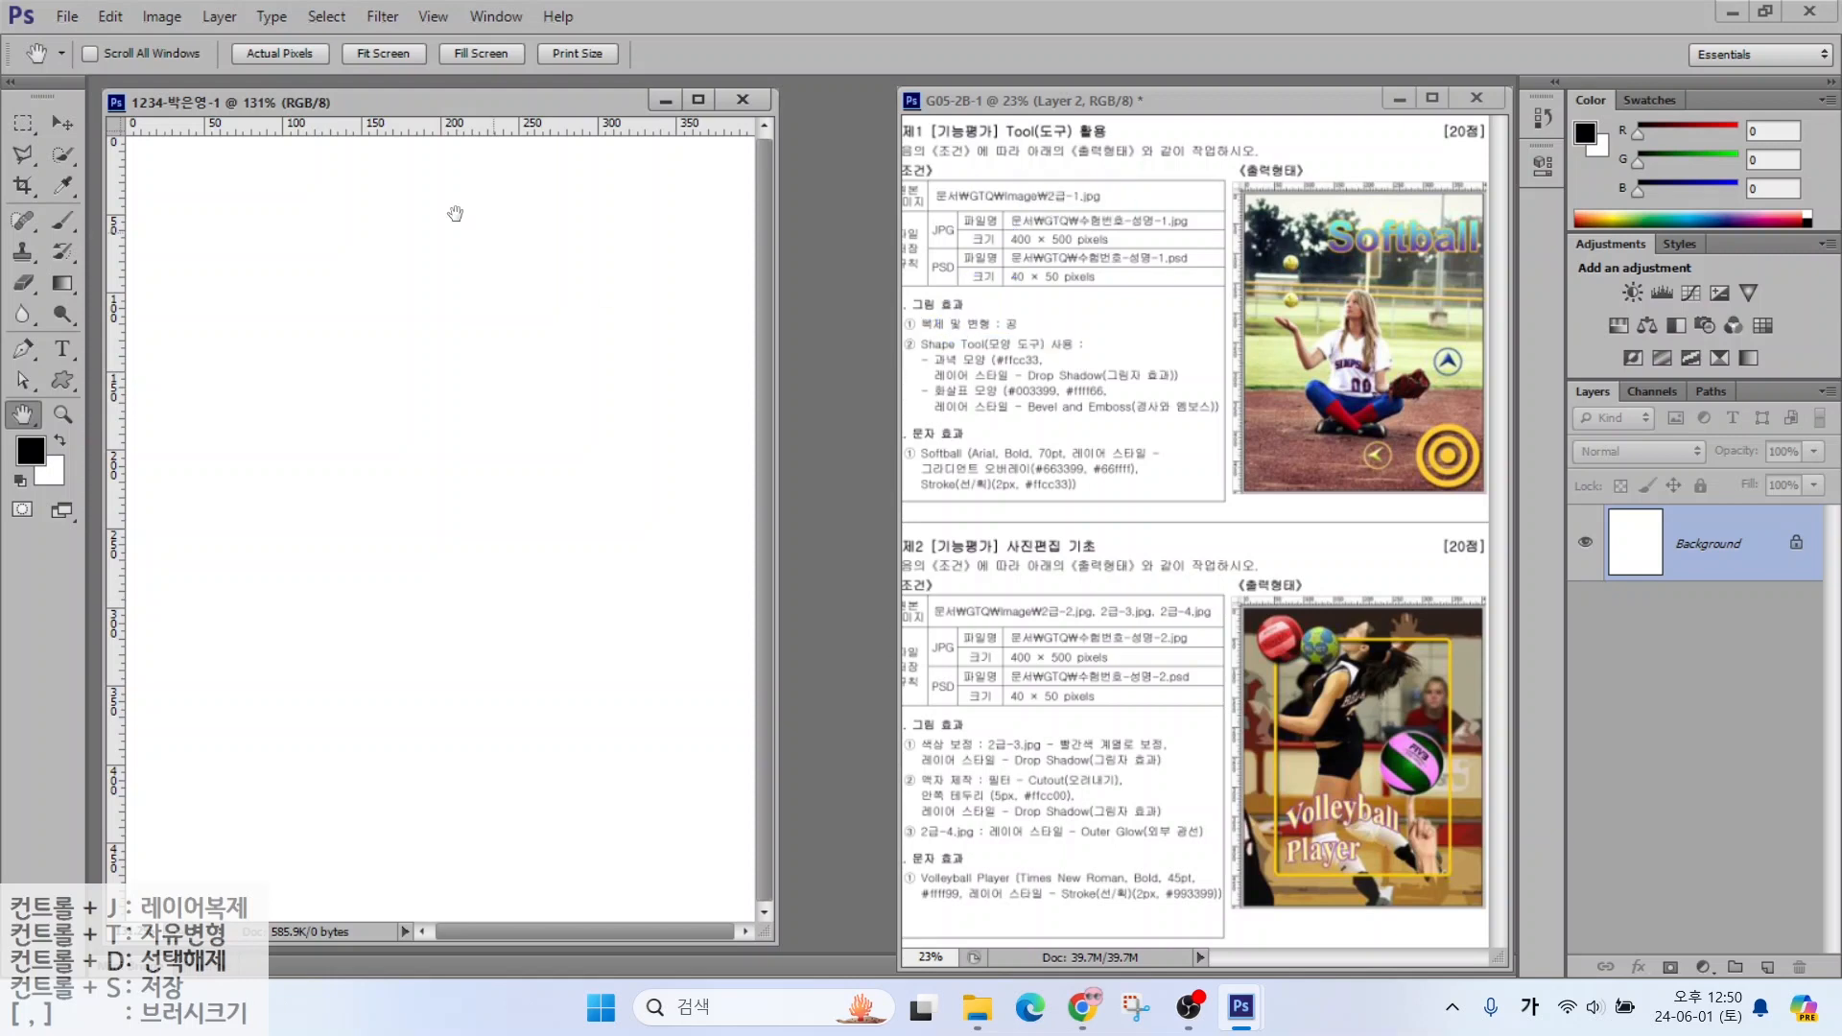
click(64, 17)
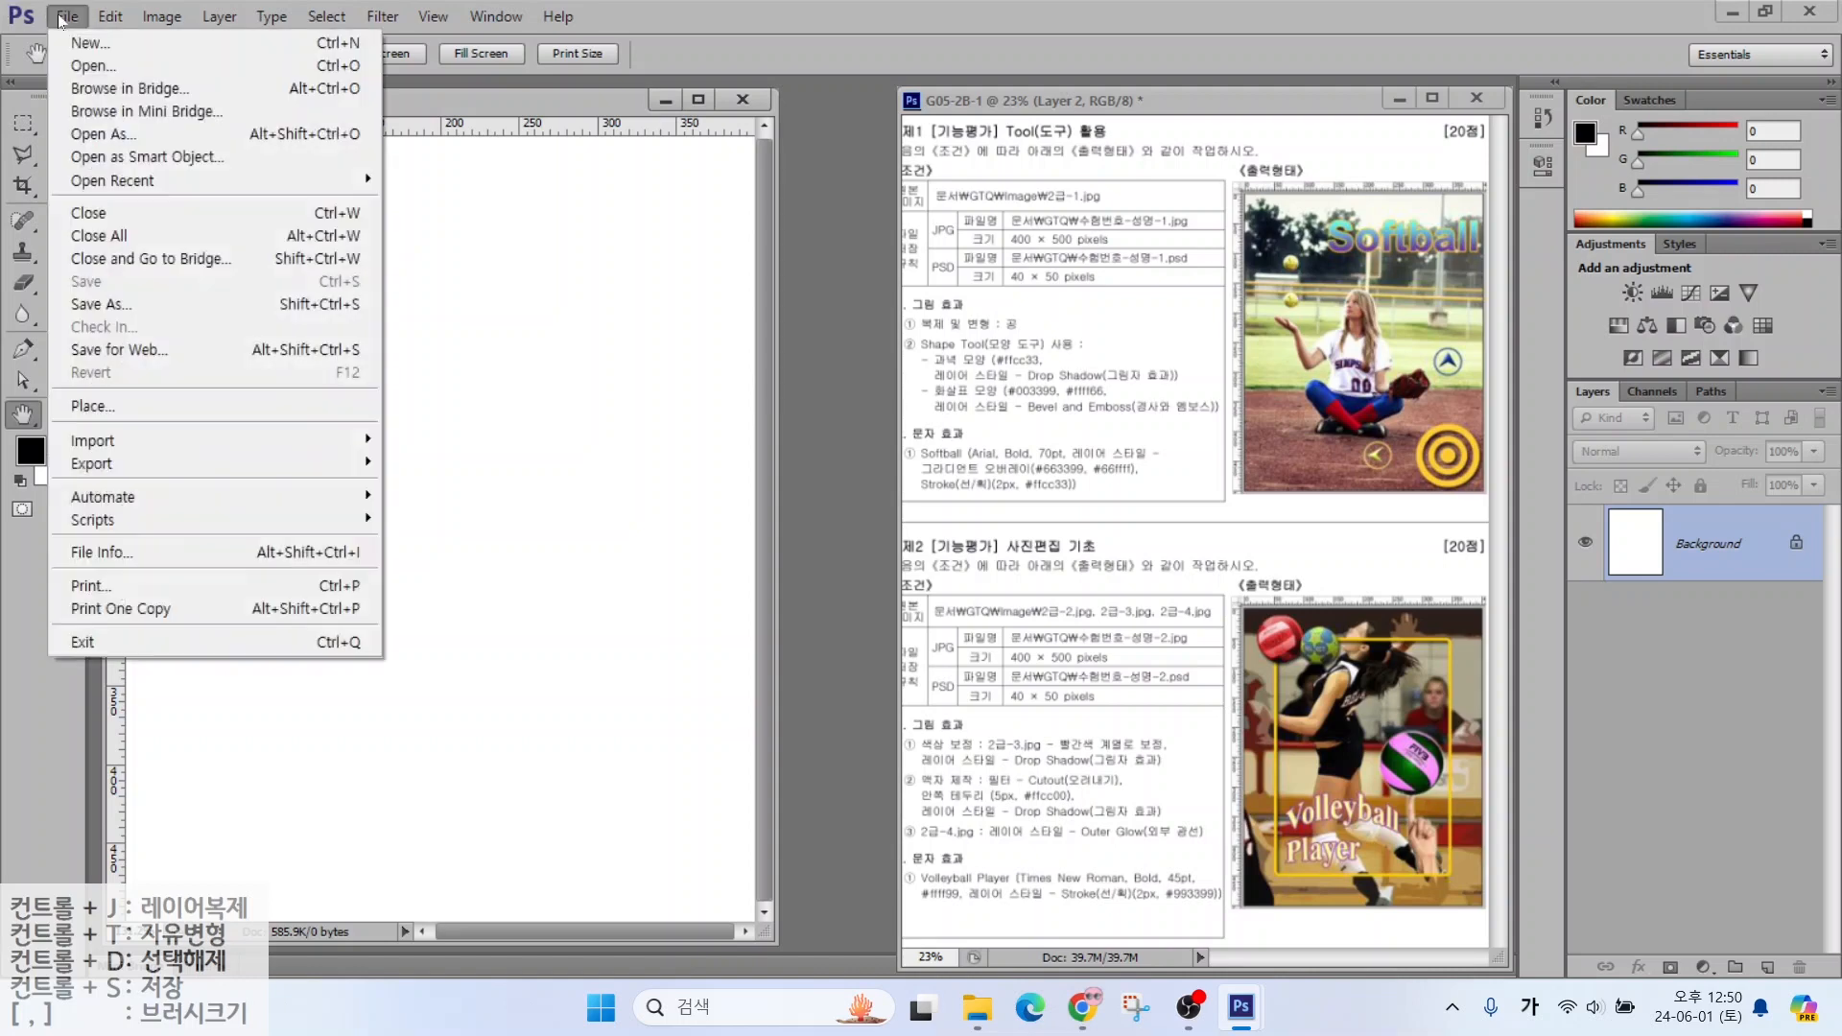
Browse to Documents > GTQ > image in Large Icons view and open 2급-1.jpg
click(75, 66)
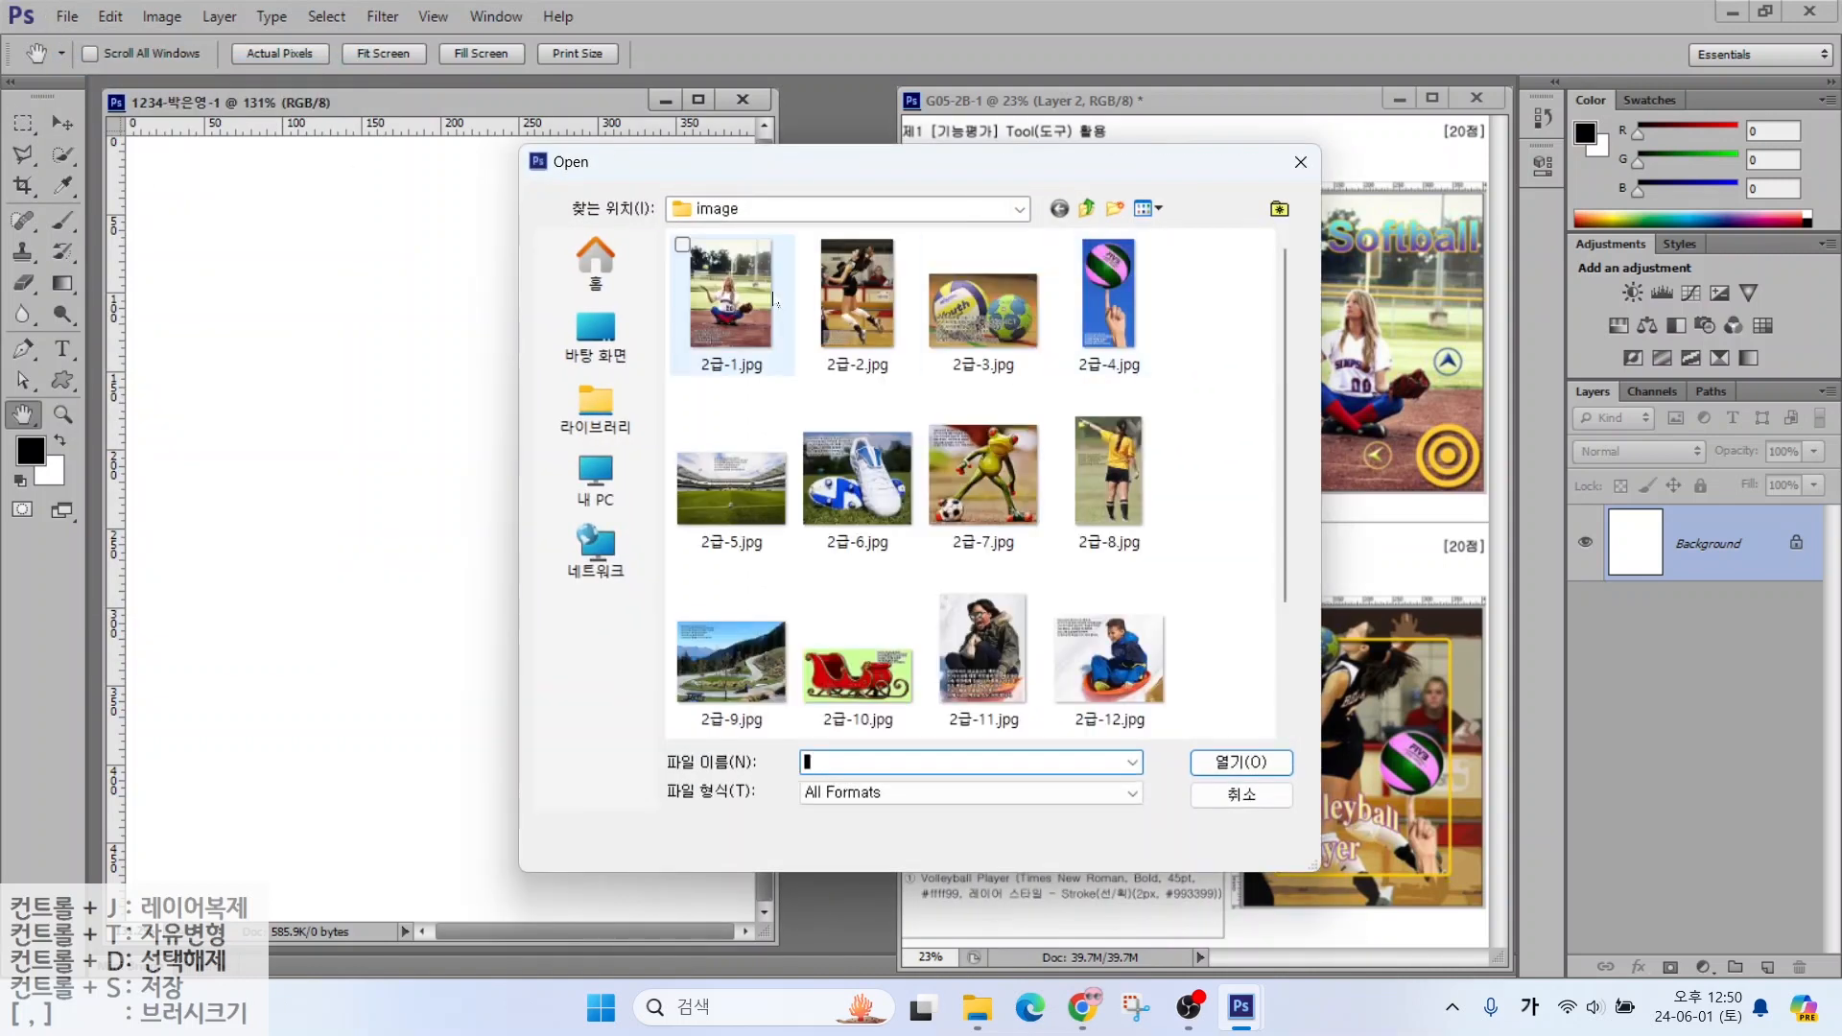
click(596, 408)
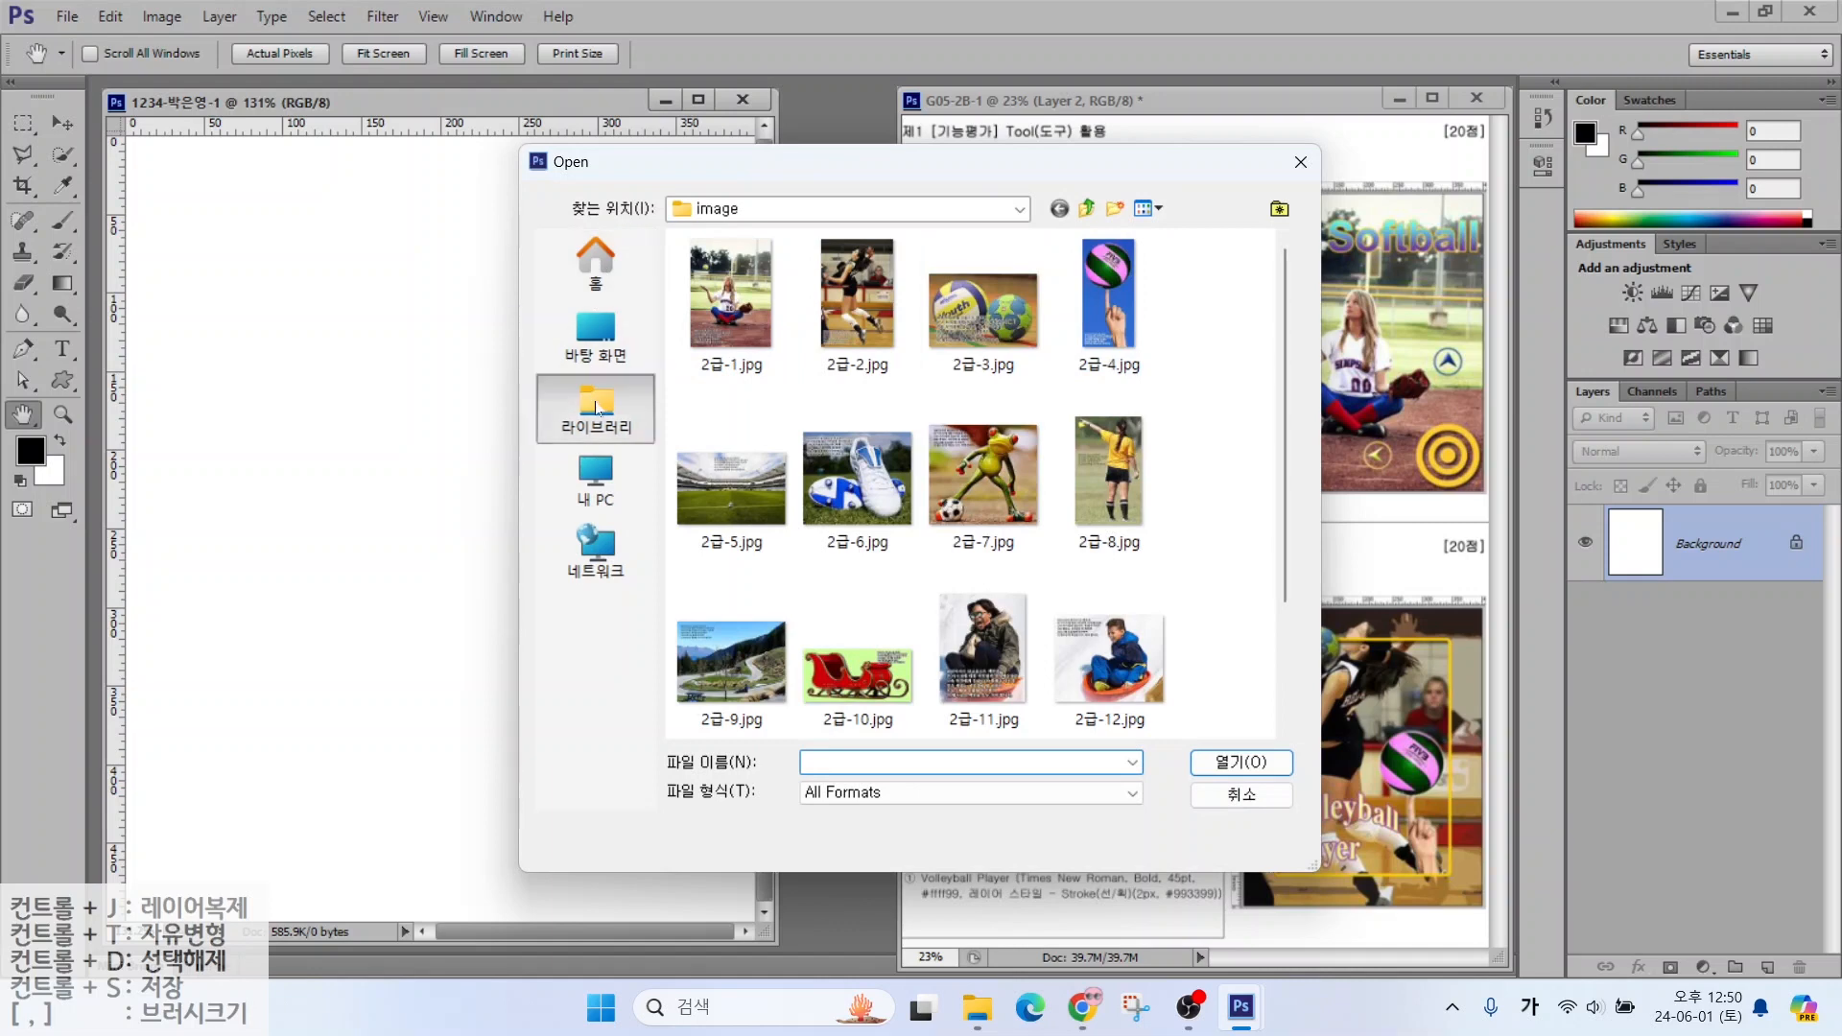
double_click(752, 275)
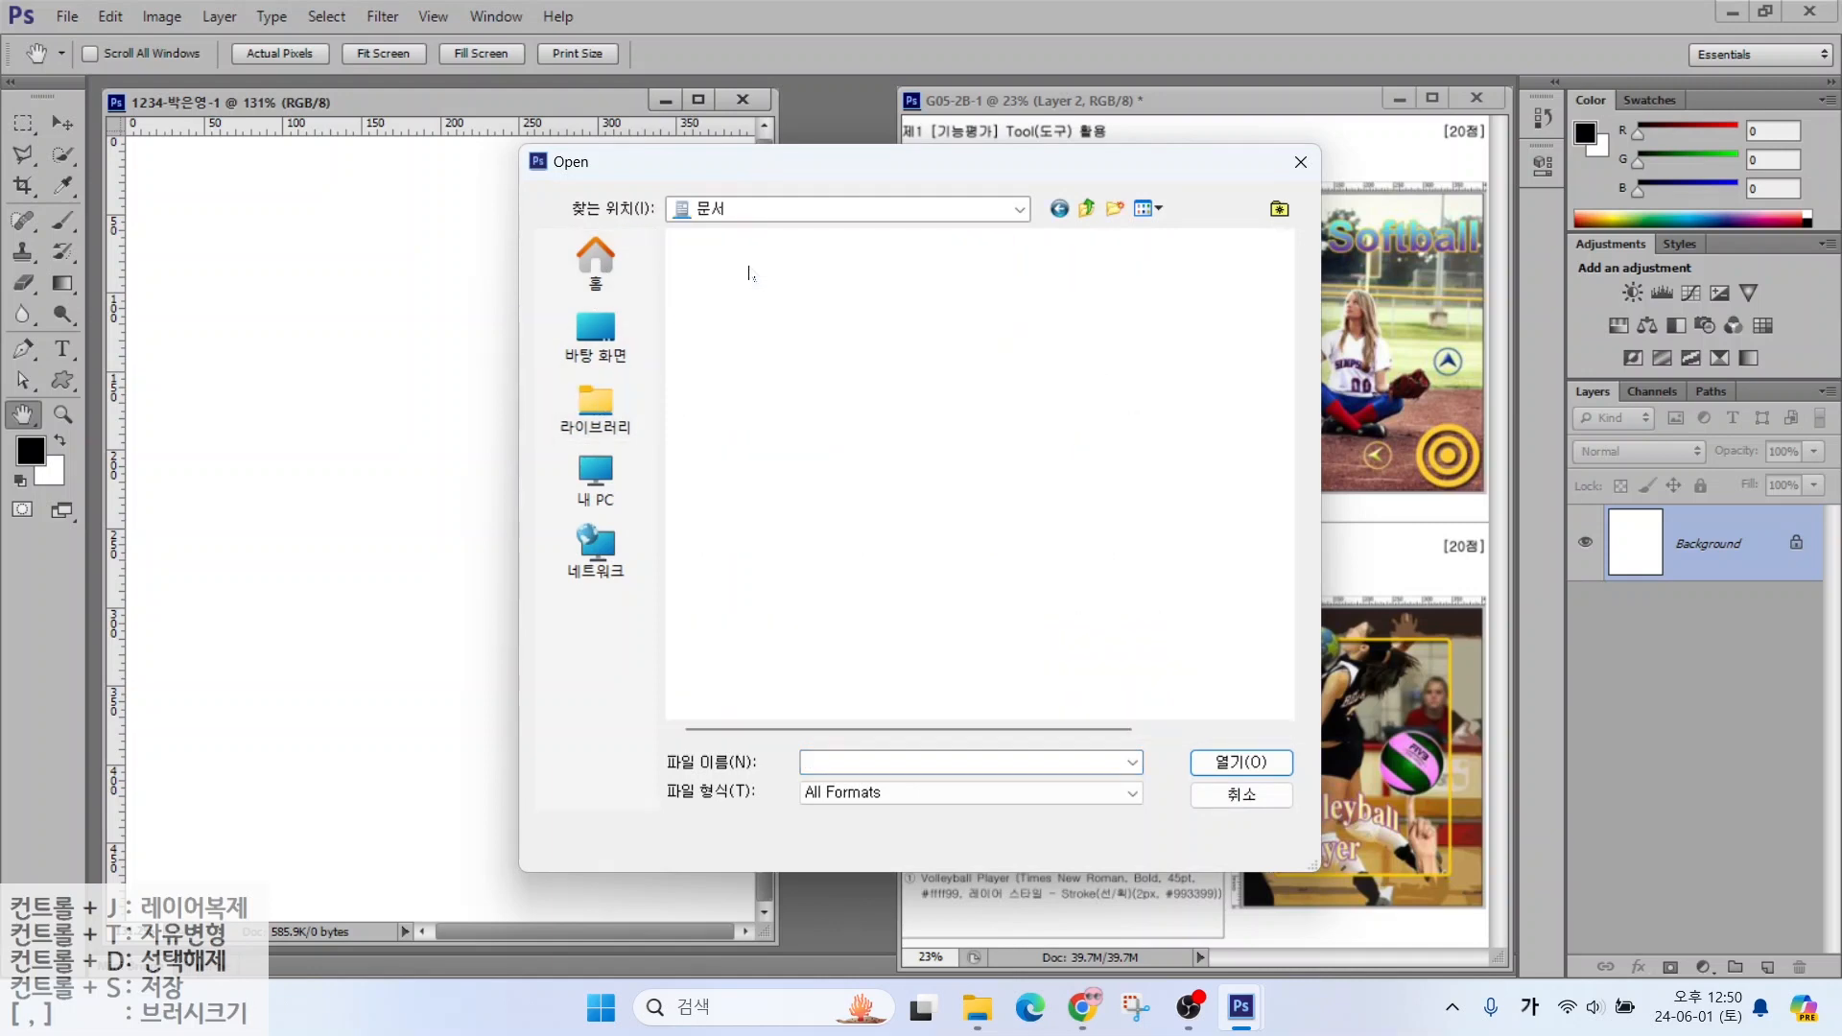
double_click(726, 321)
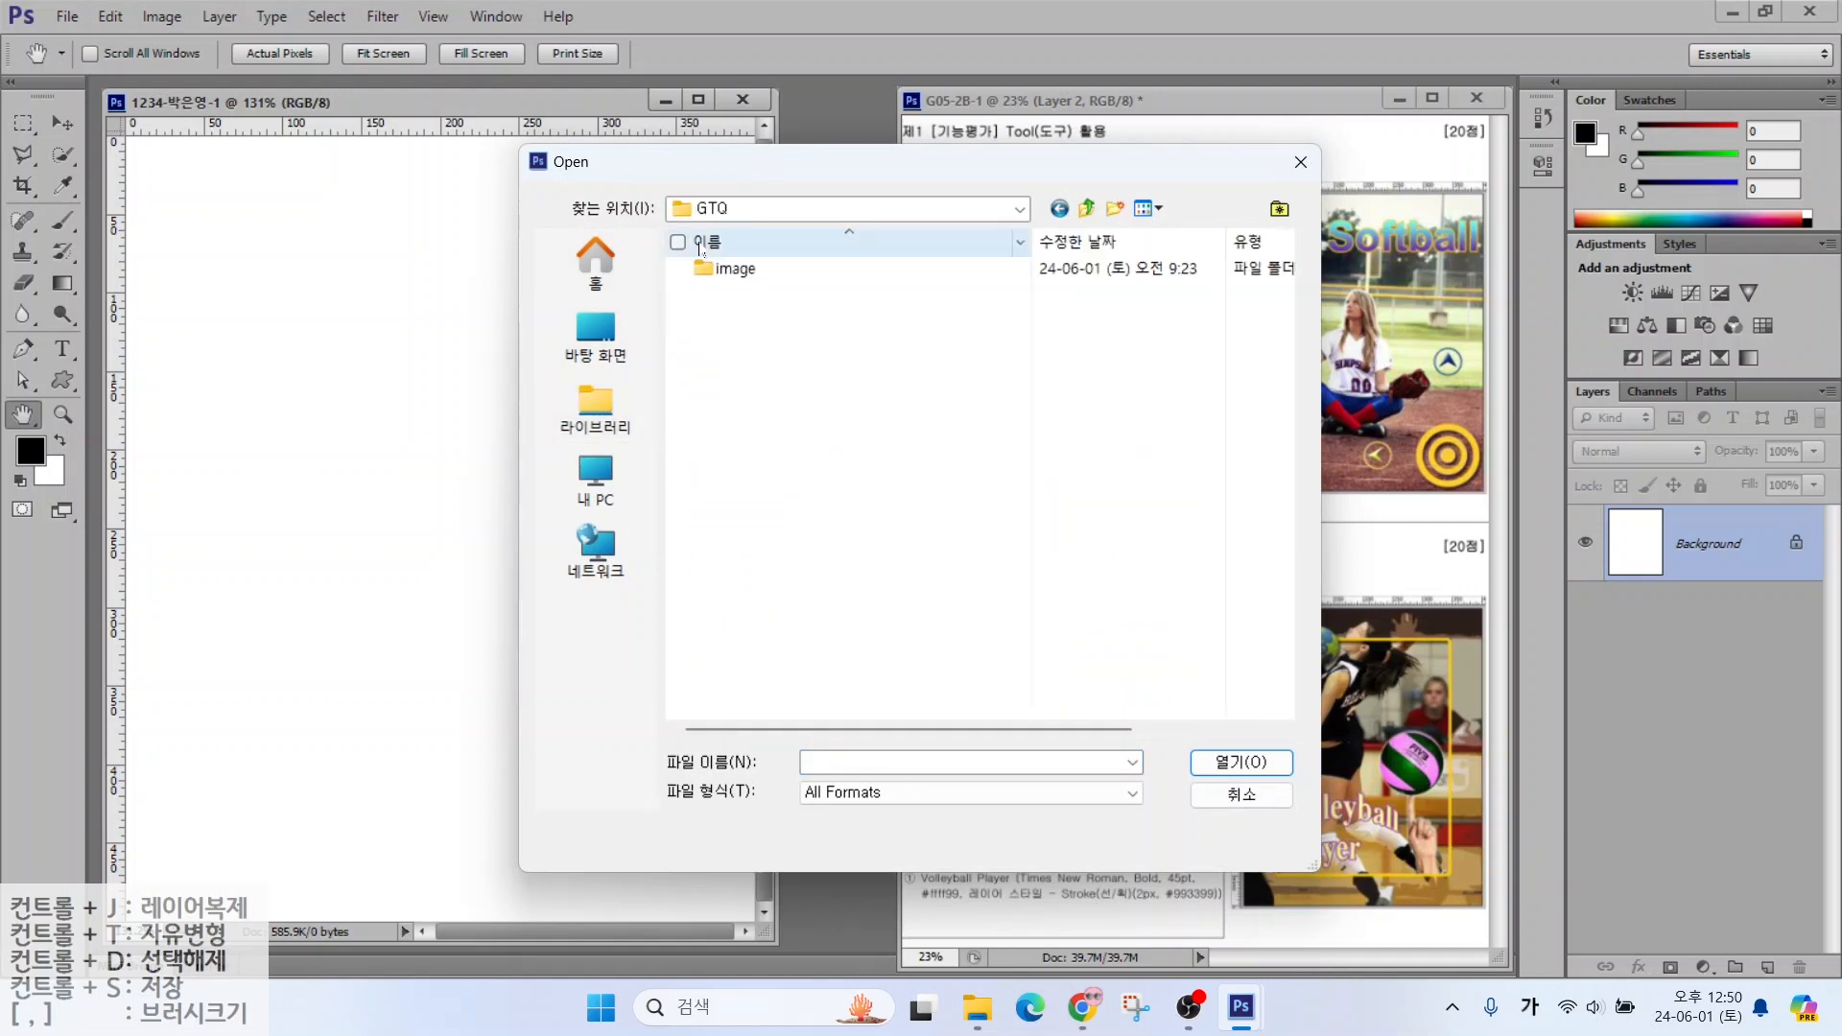
double_click(726, 269)
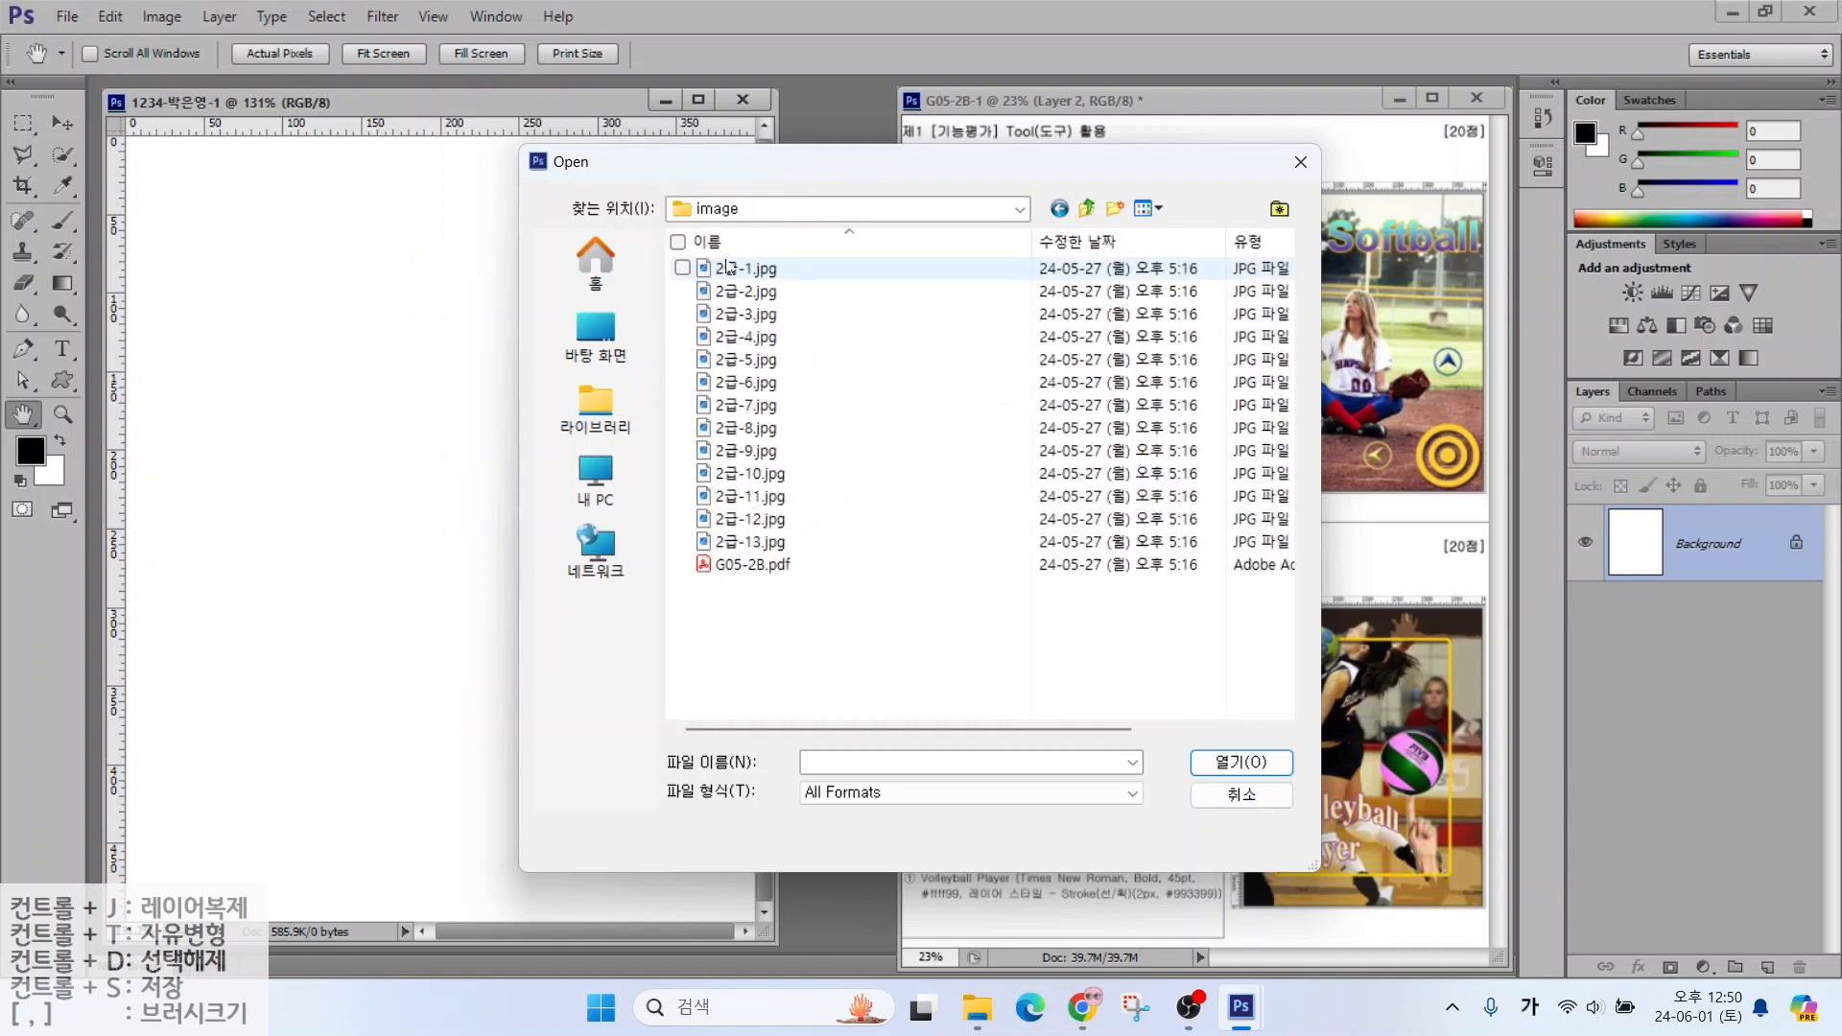
click(1157, 209)
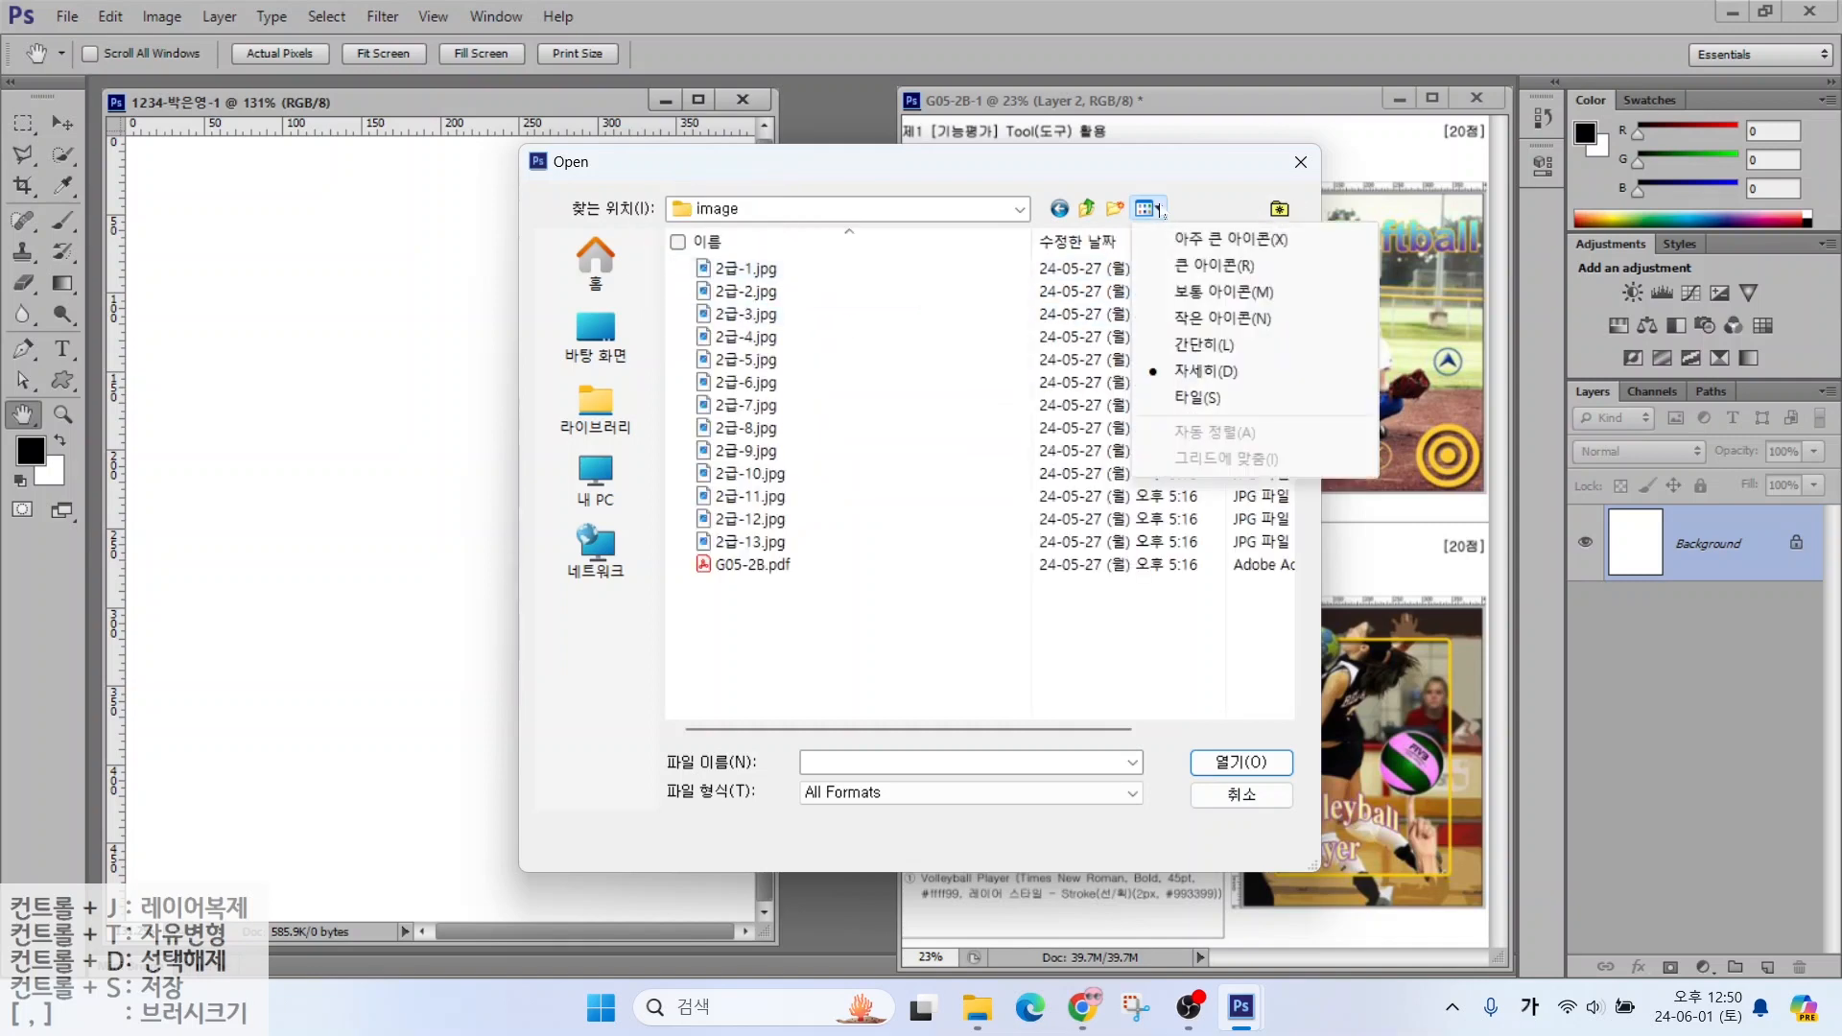
click(1185, 268)
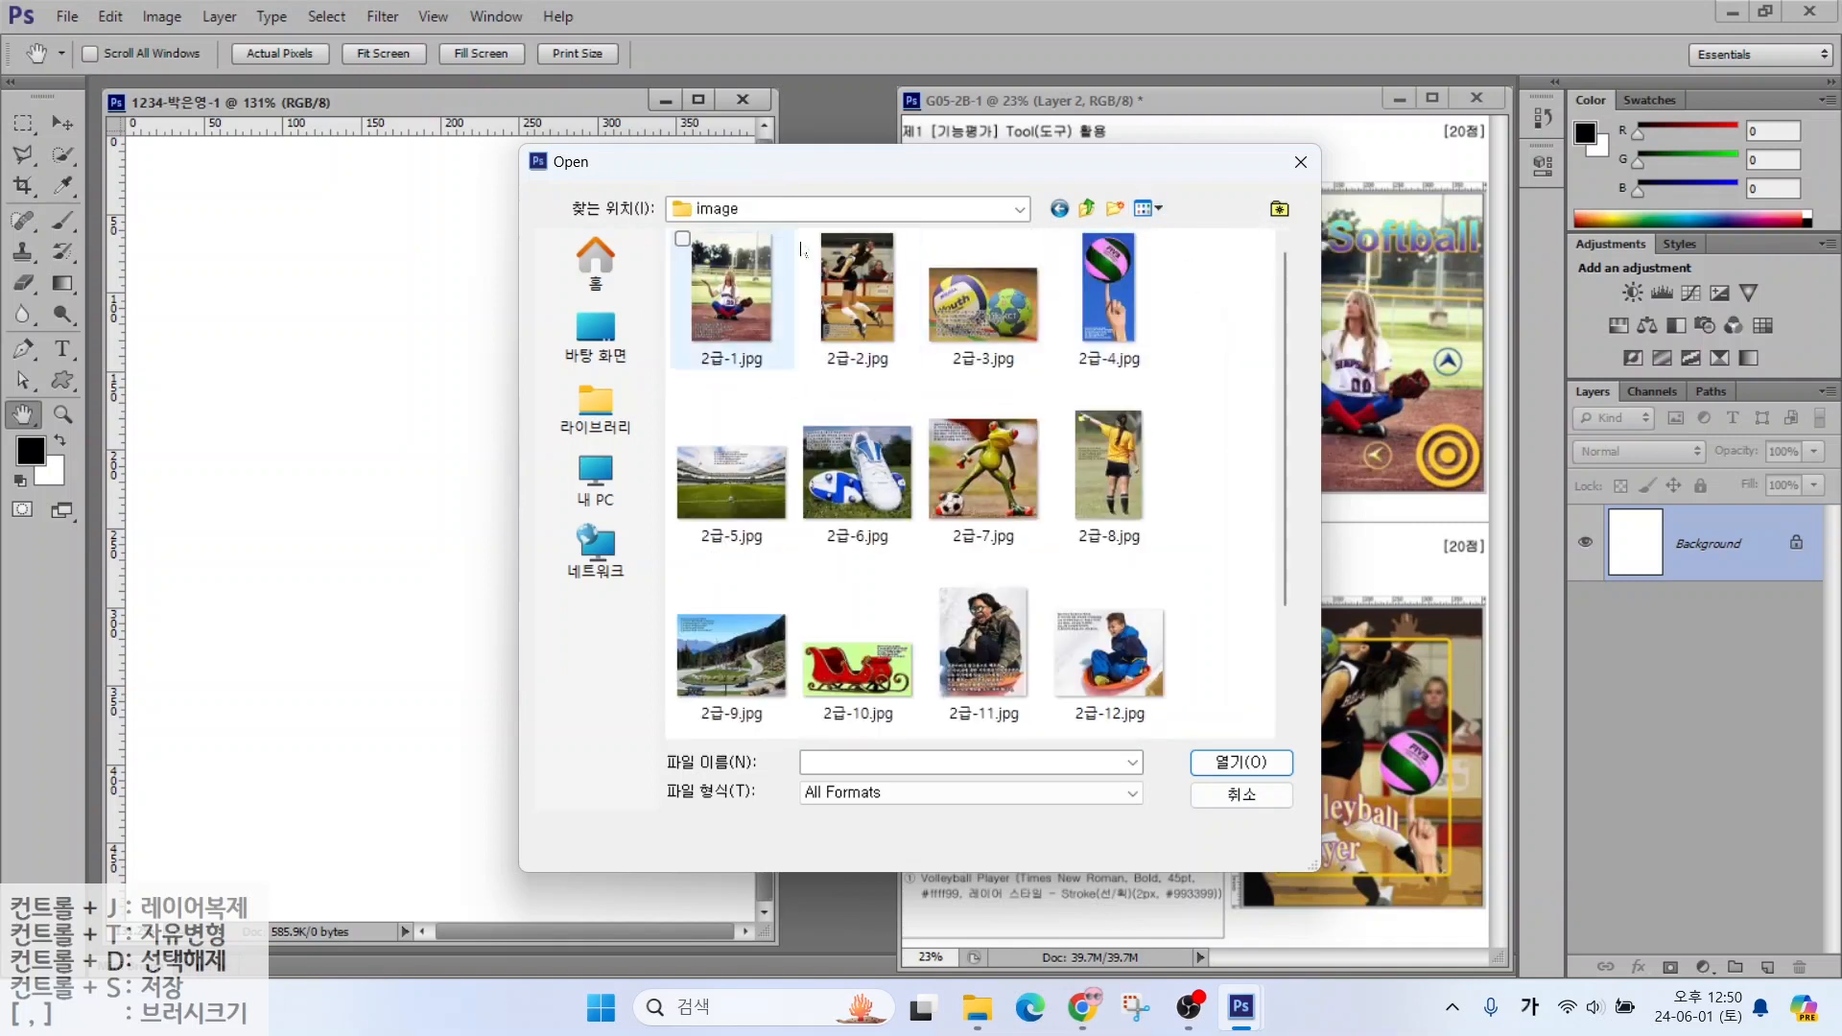
click(730, 357)
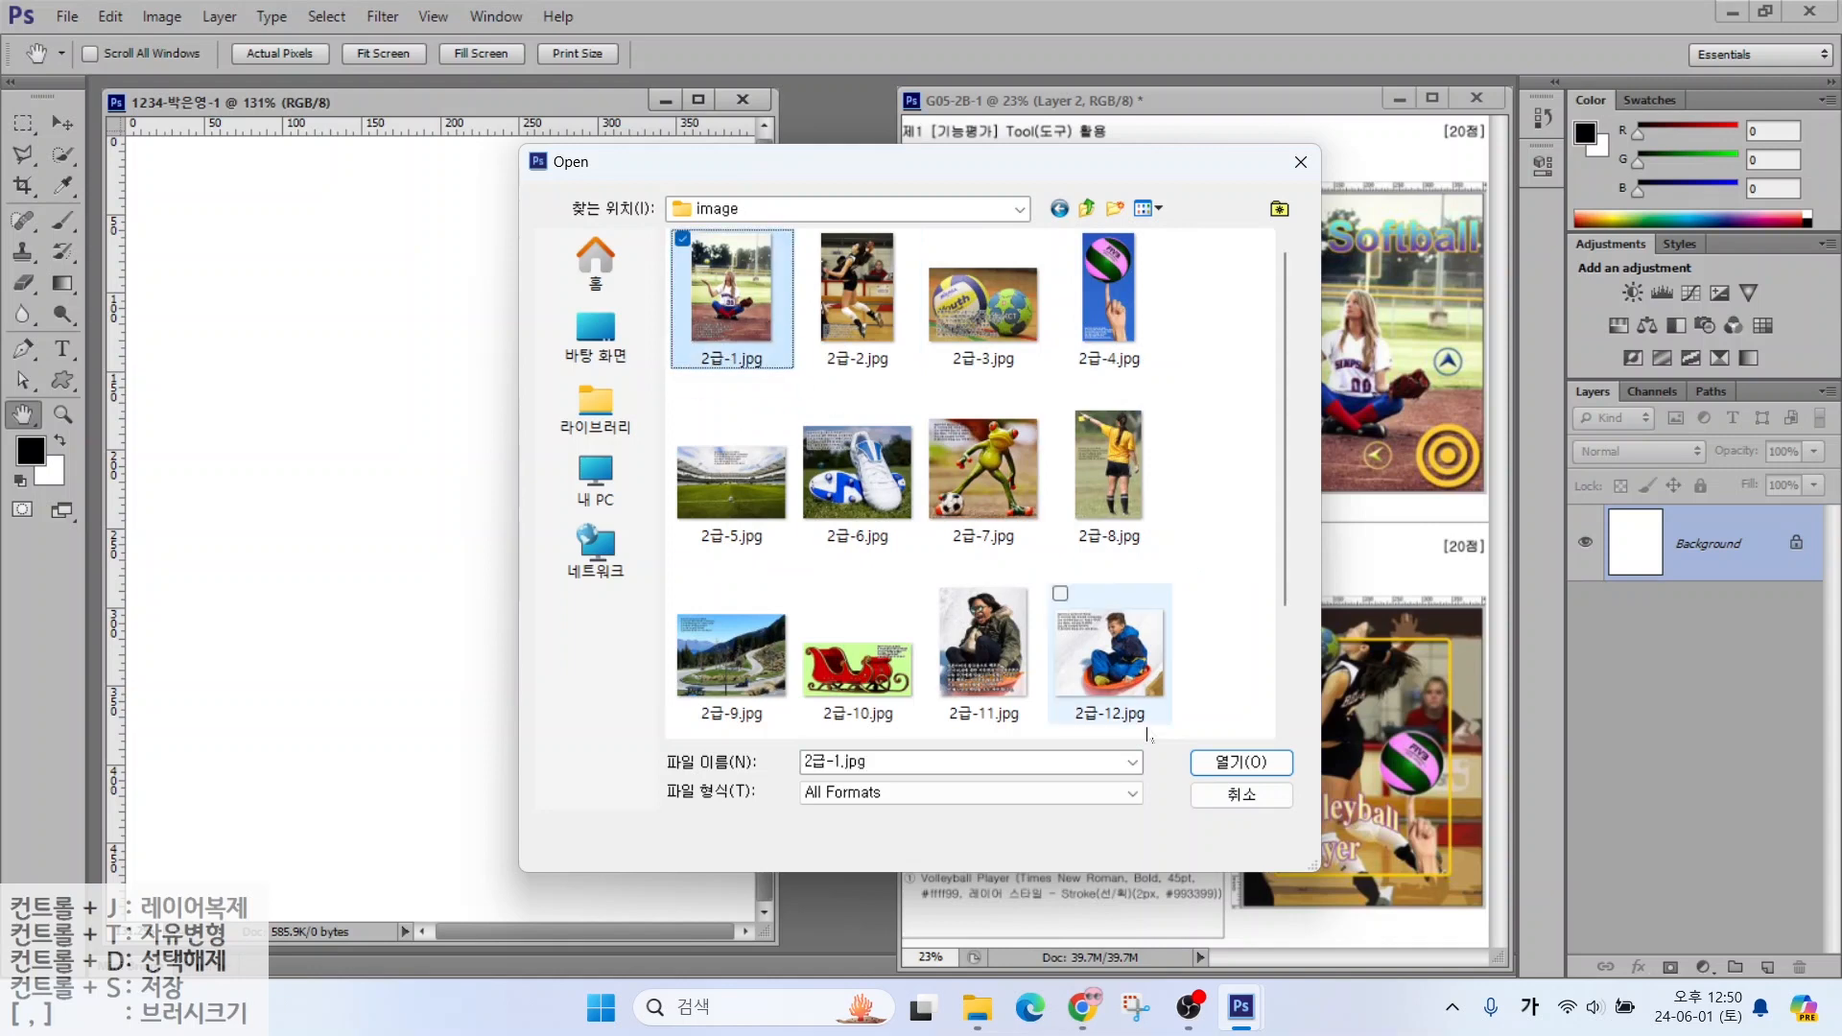
click(1226, 765)
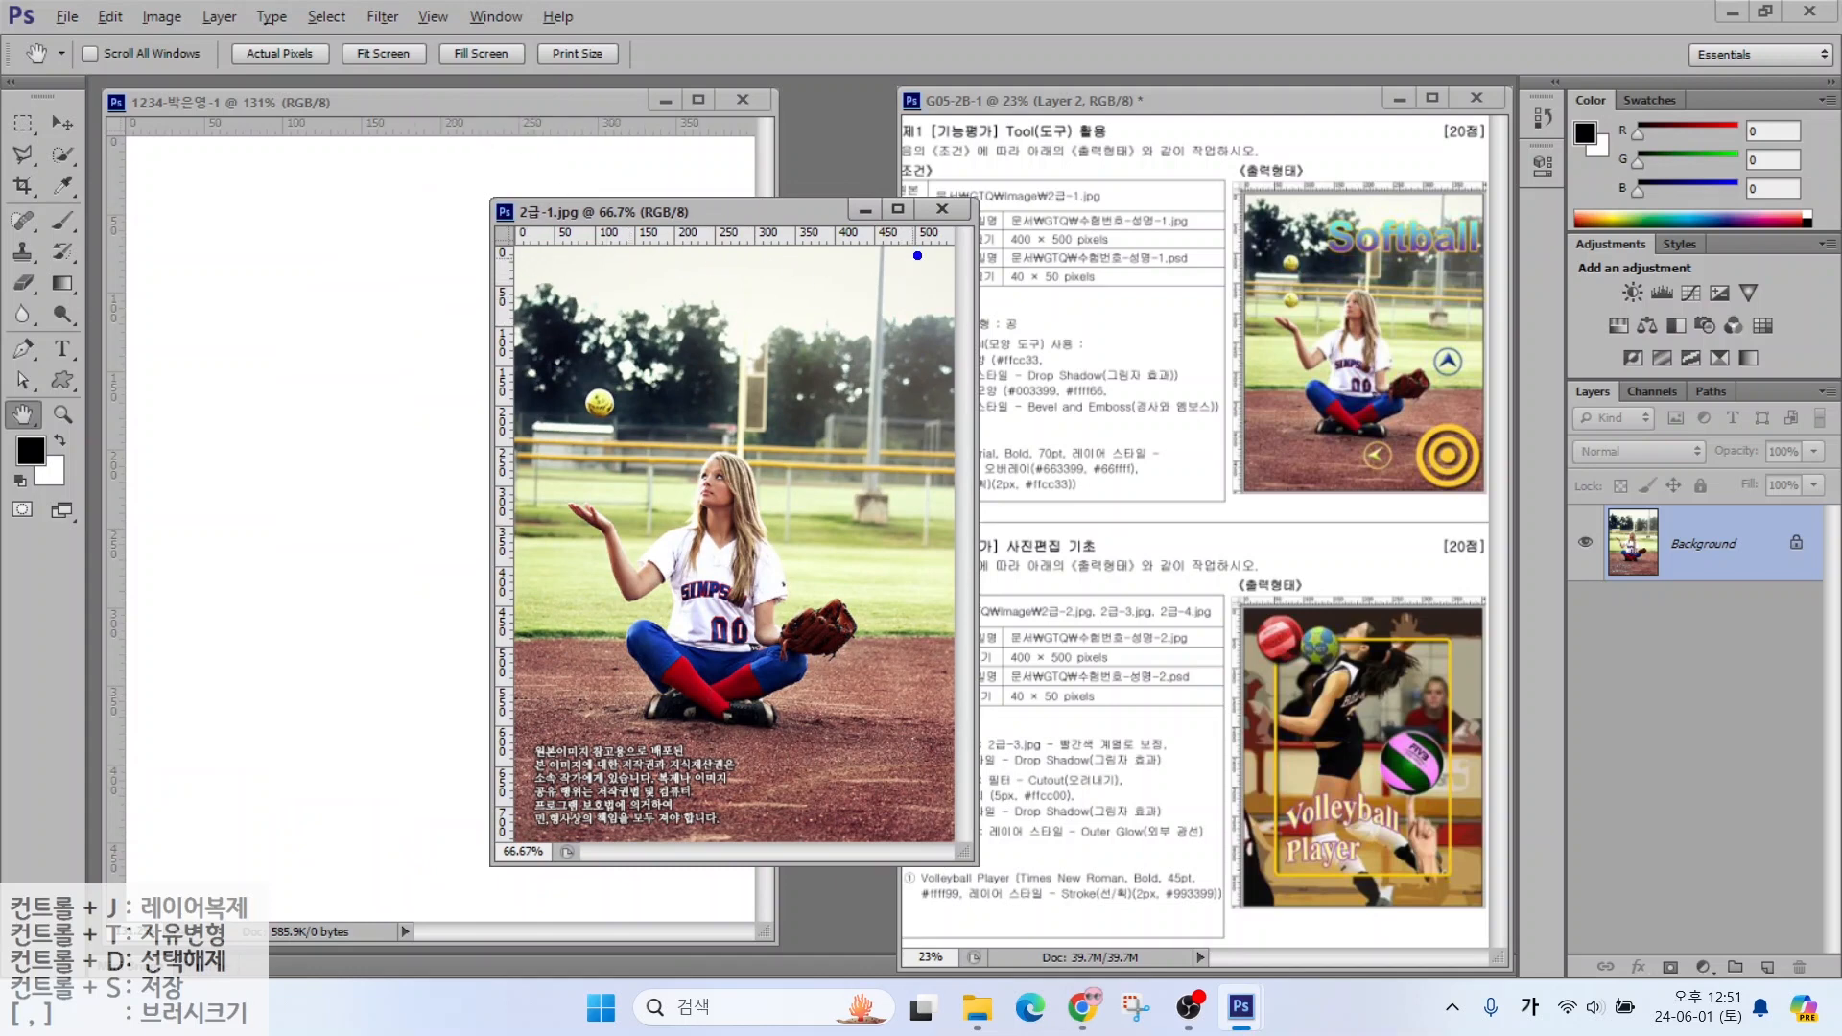
Resize the 2급-1.jpg photo to a width of 400 pixels
mouse_move(962, 239)
mouse_down()
mouse_move(927, 189)
mouse_move(968, 237)
mouse_move(1002, 150)
mouse_up()
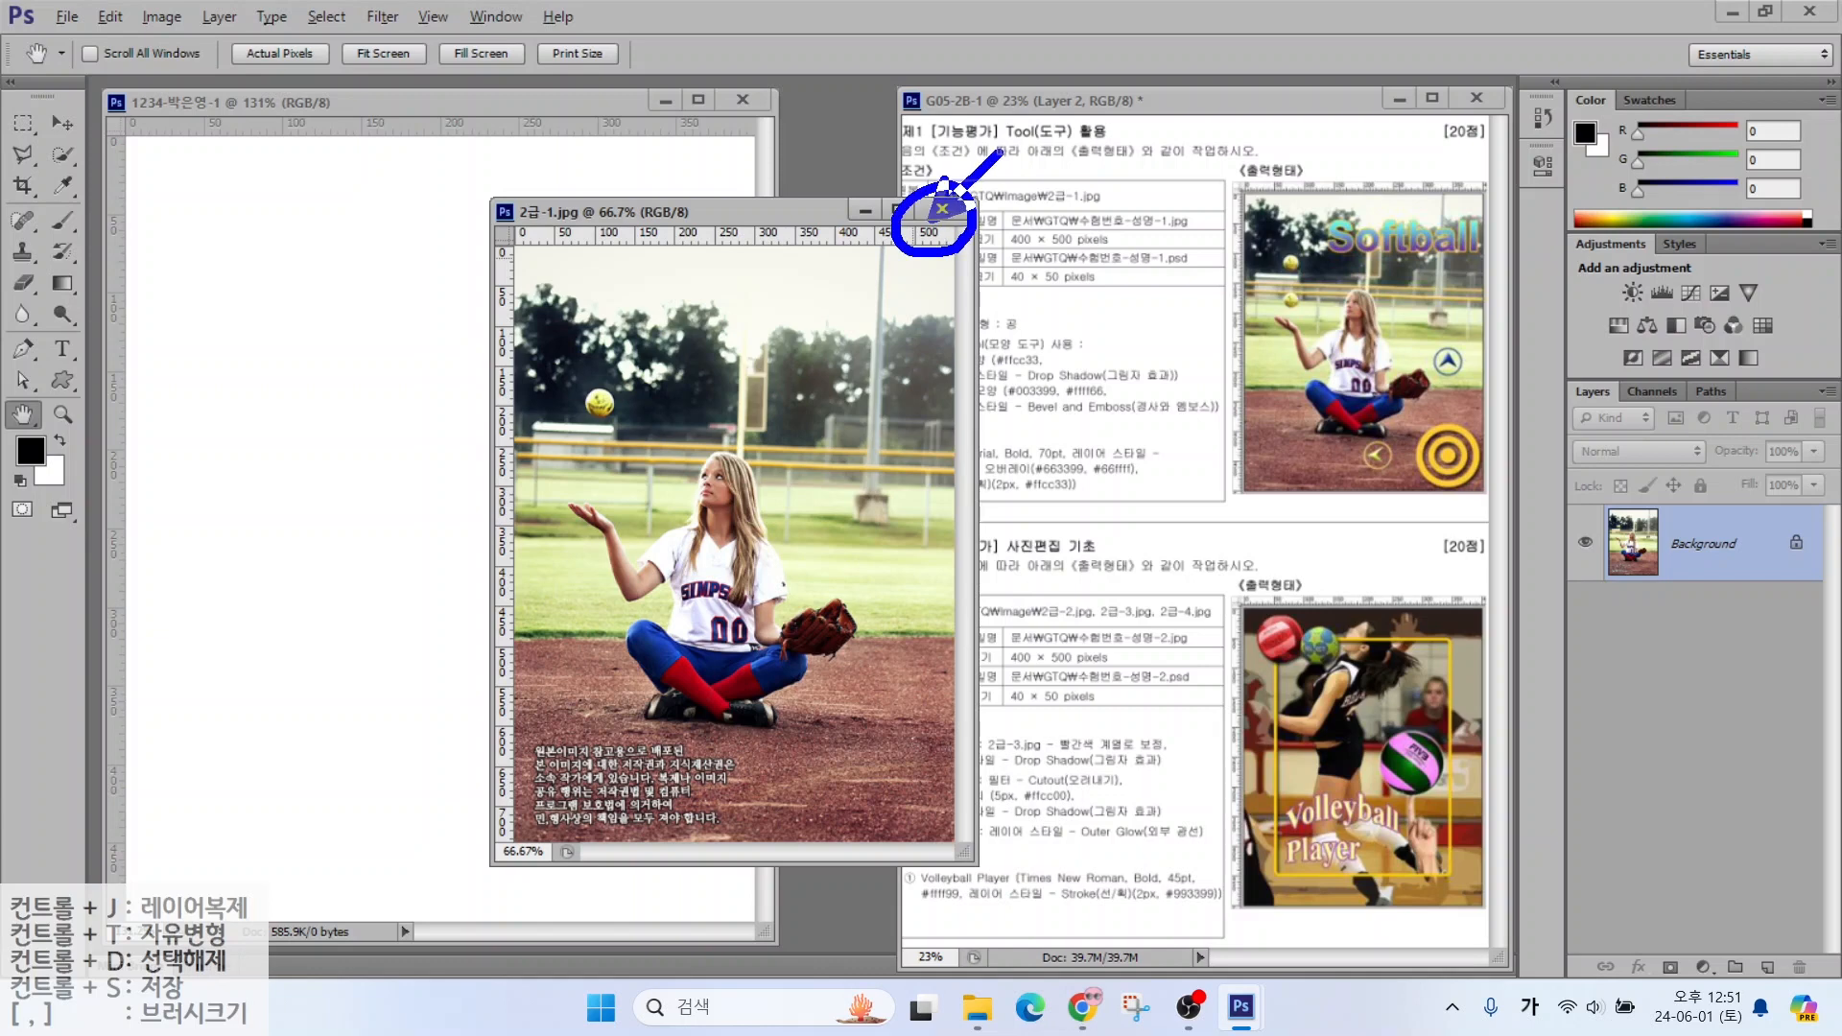
key(Escape)
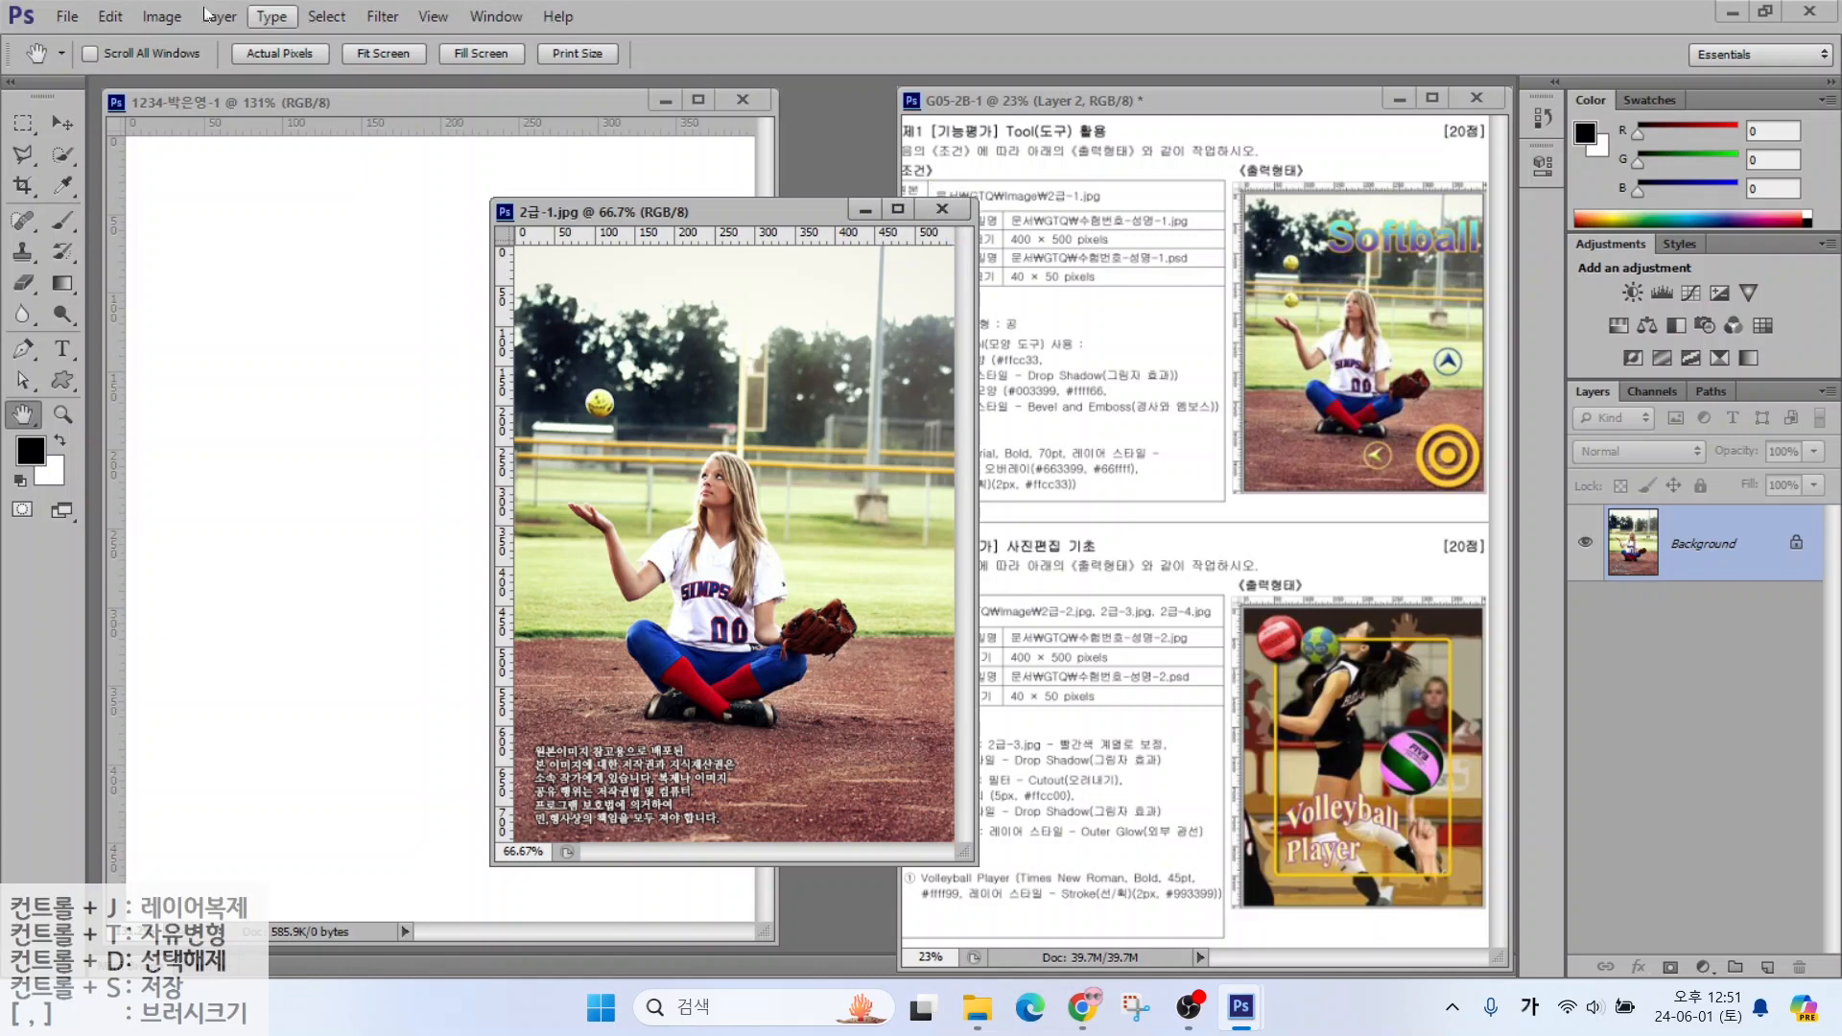
click(143, 22)
click(143, 22)
click(162, 16)
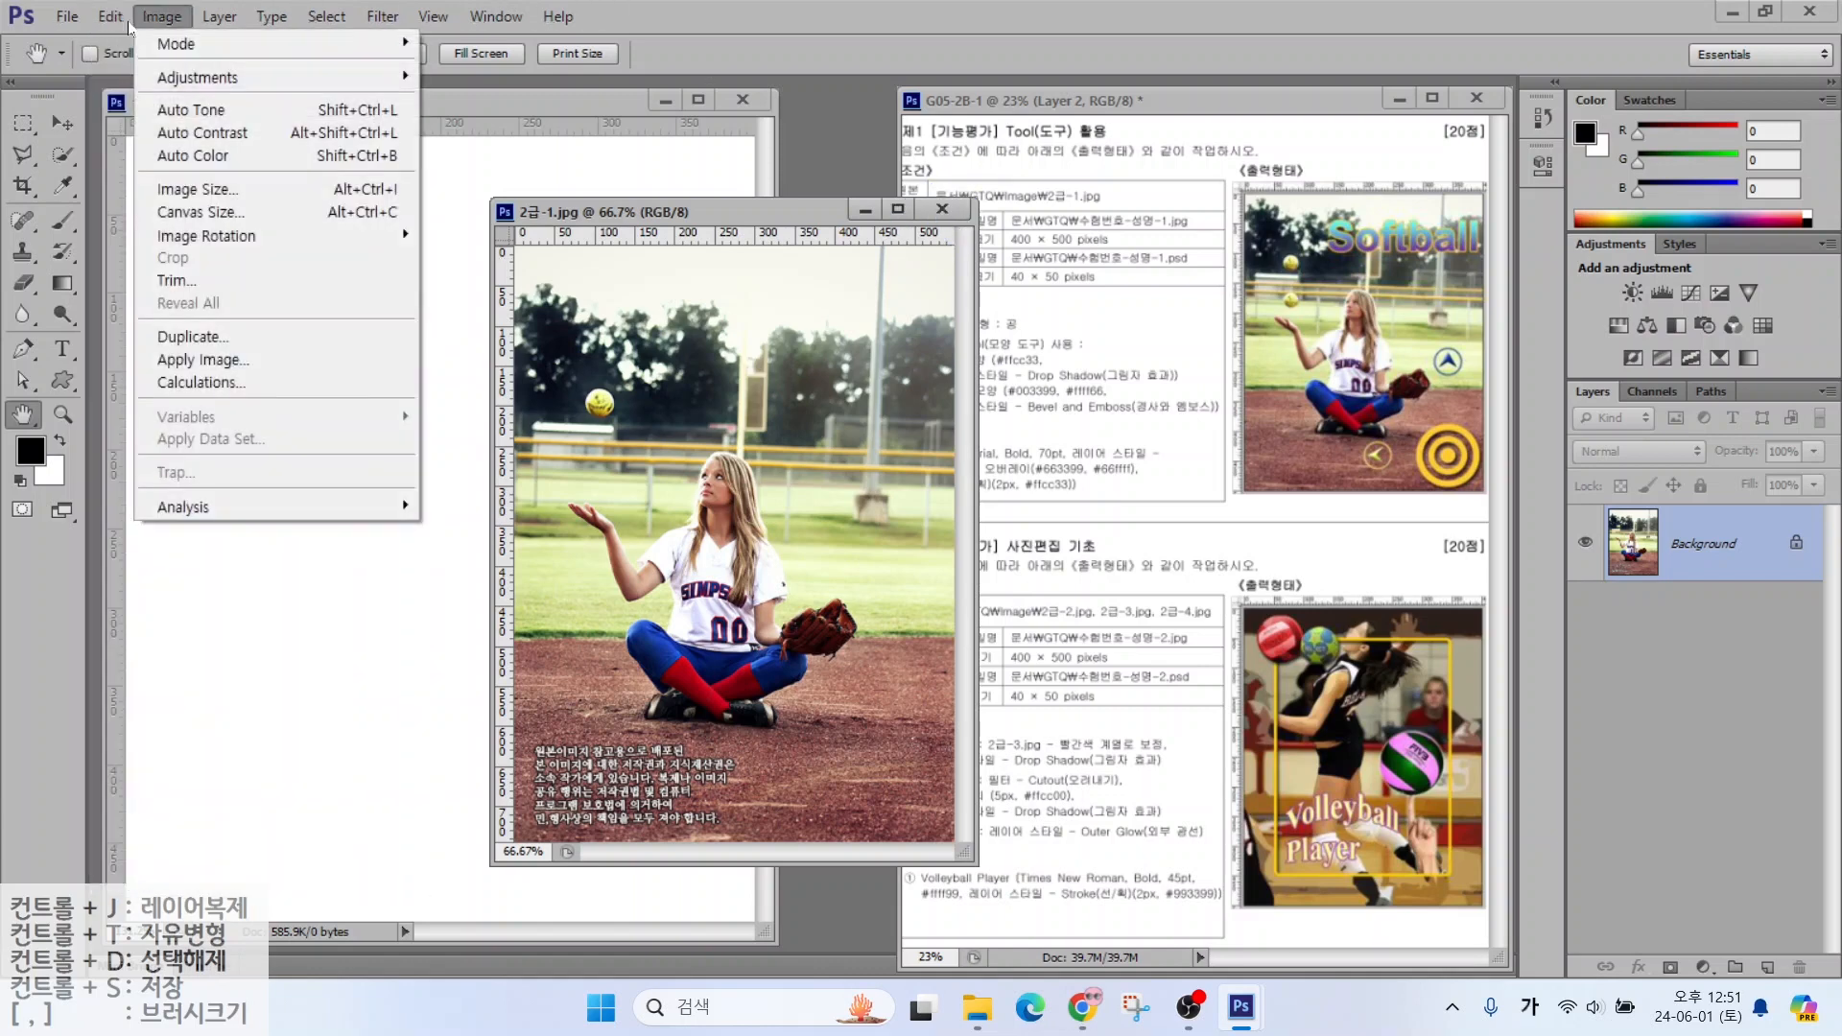
click(182, 188)
text(400)
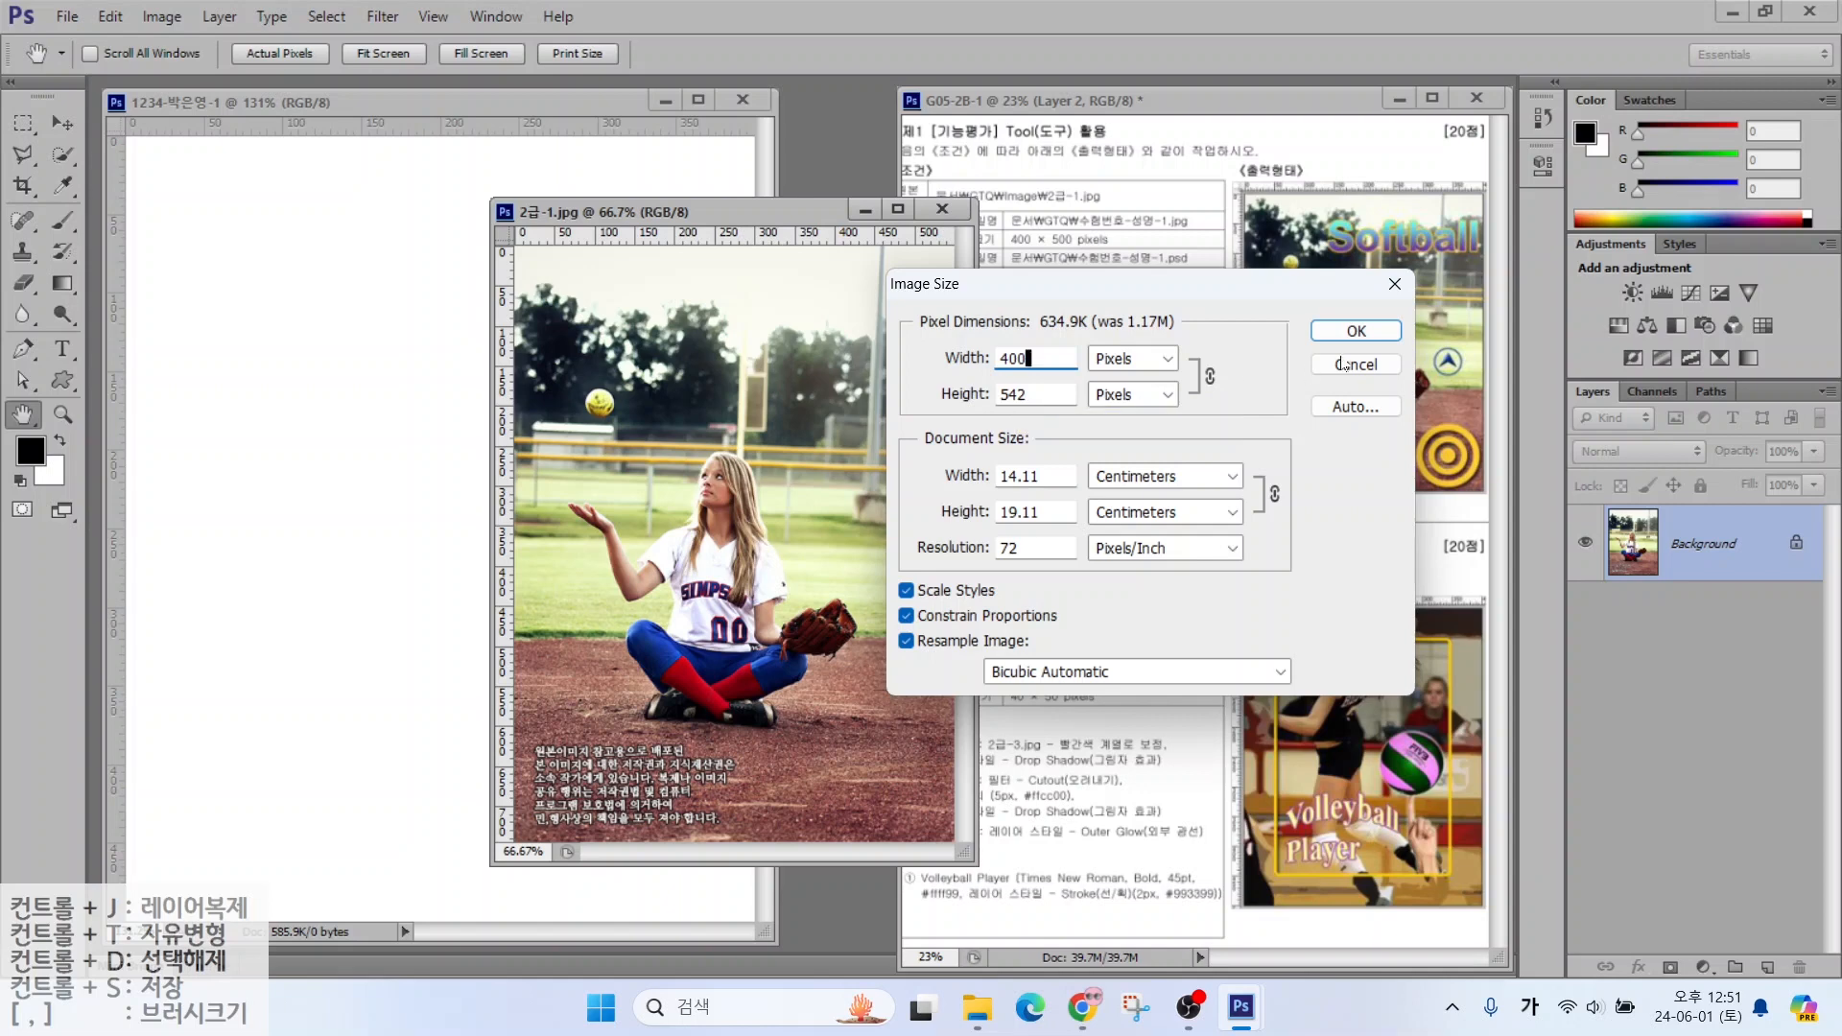
click(1356, 331)
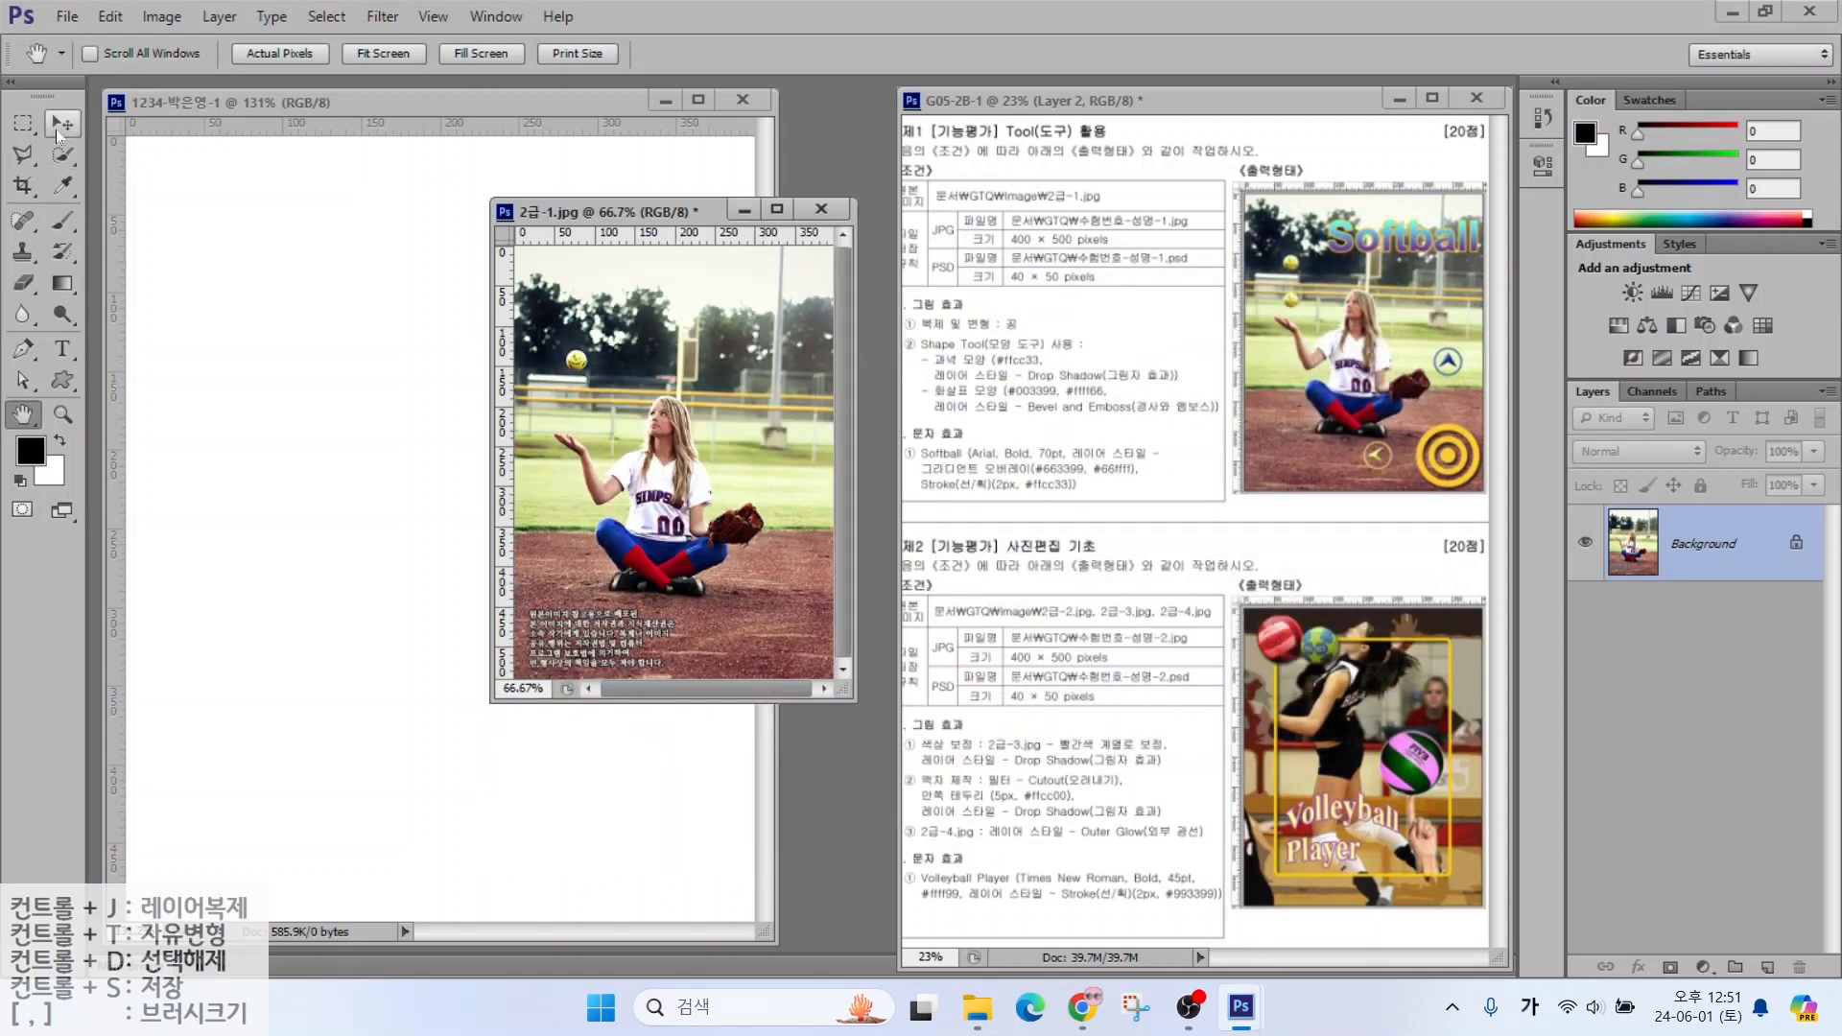
Drag the resized photo into the poster document as Layer 1 and close 2급-1.jpg
click(60, 125)
drag(671, 499, 439, 553)
click(822, 208)
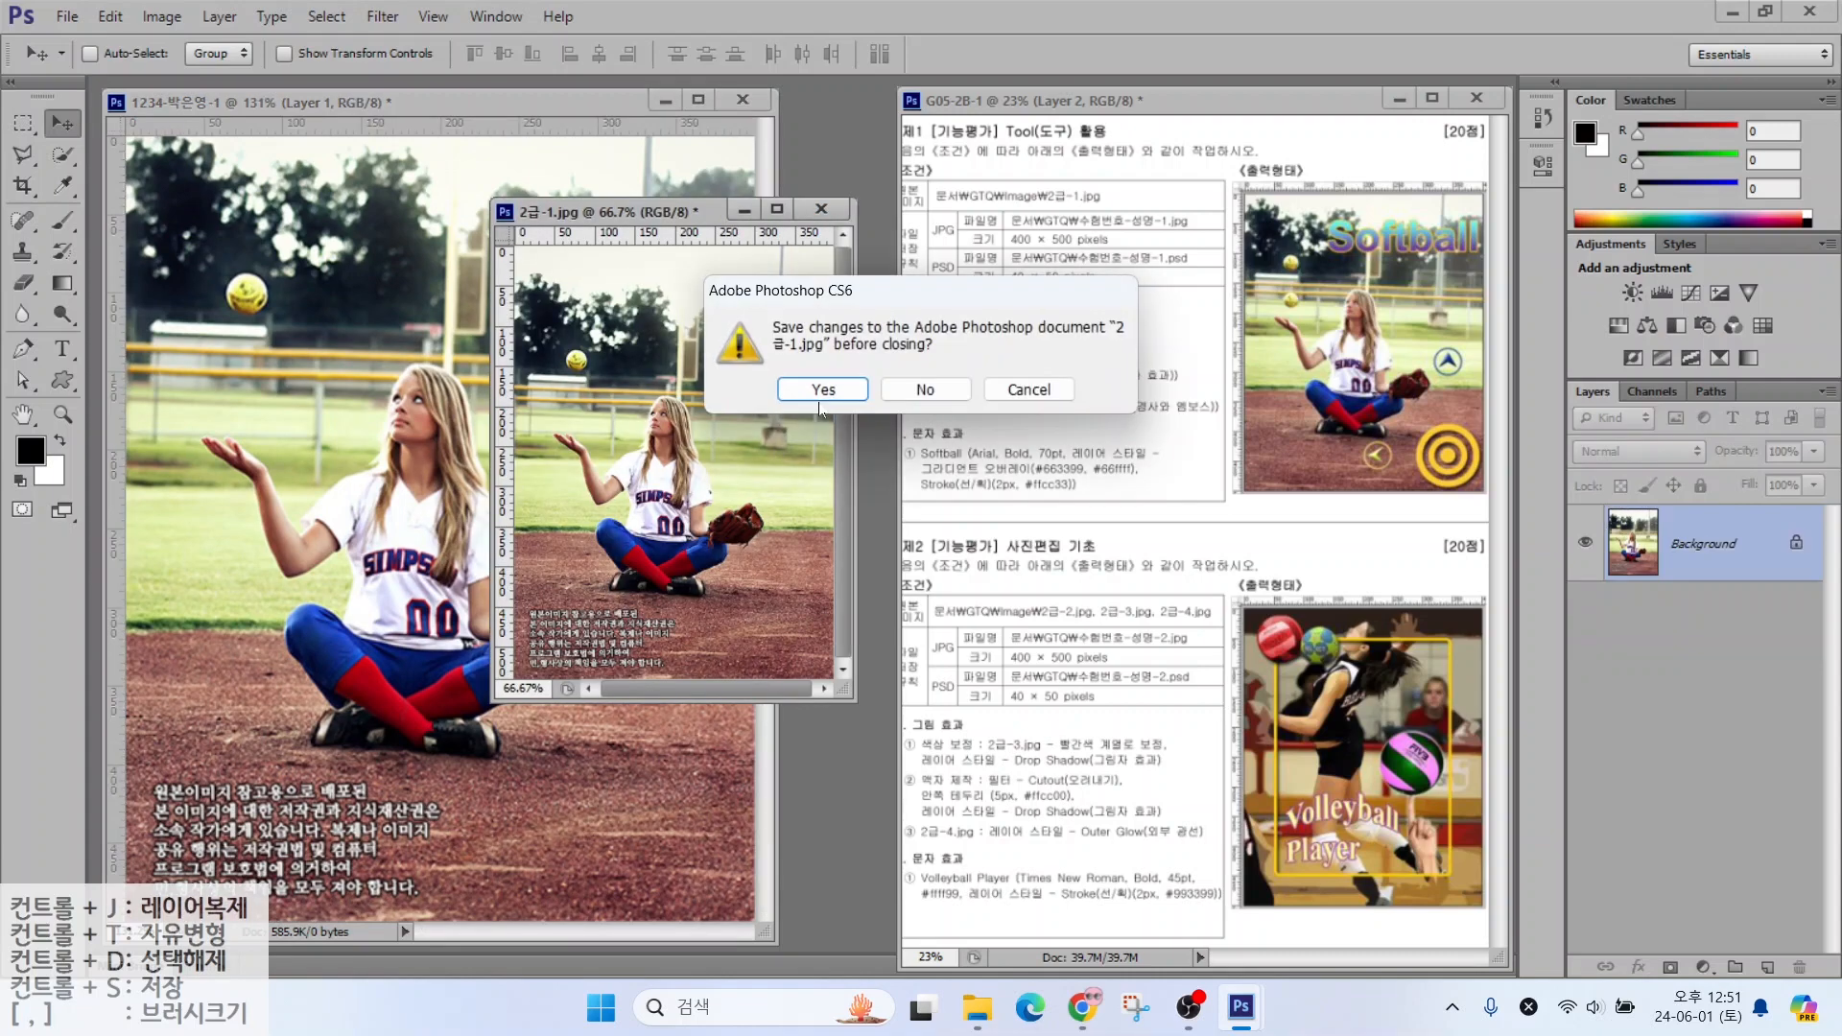
Close 2급-1.jpg without saving its changes
click(925, 388)
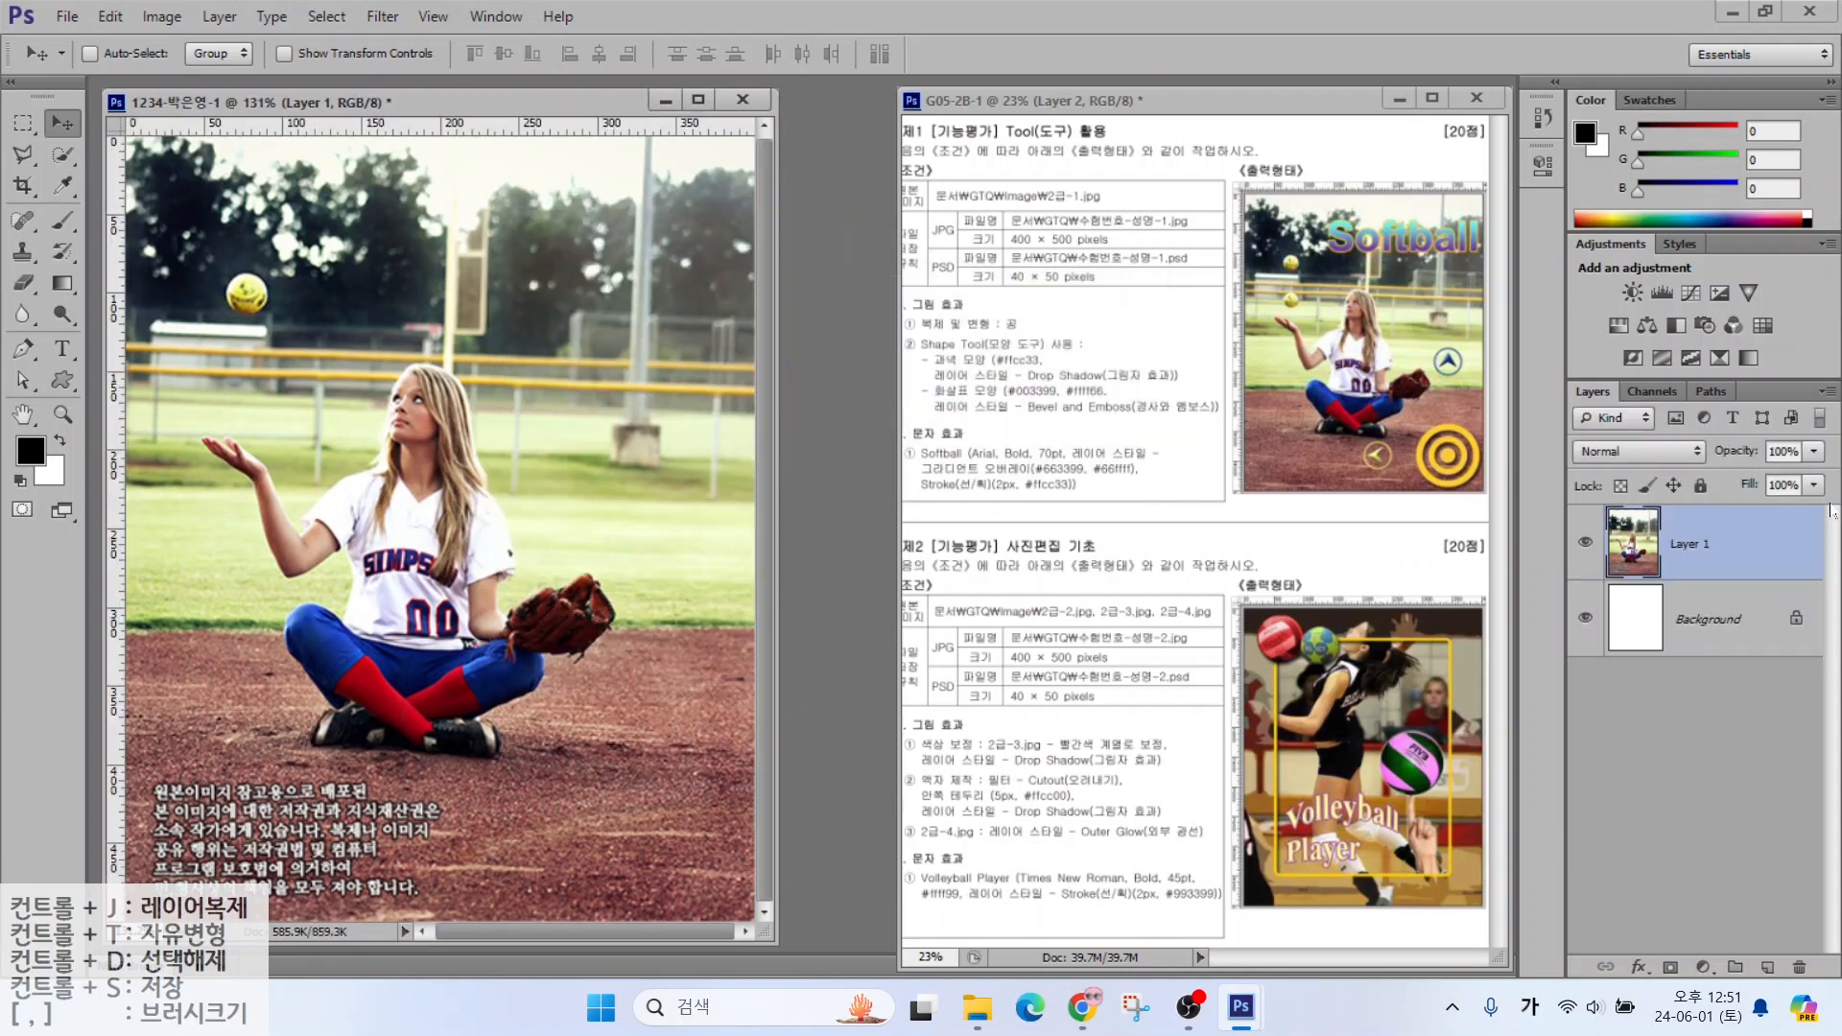
drag(1545, 489, 1809, 586)
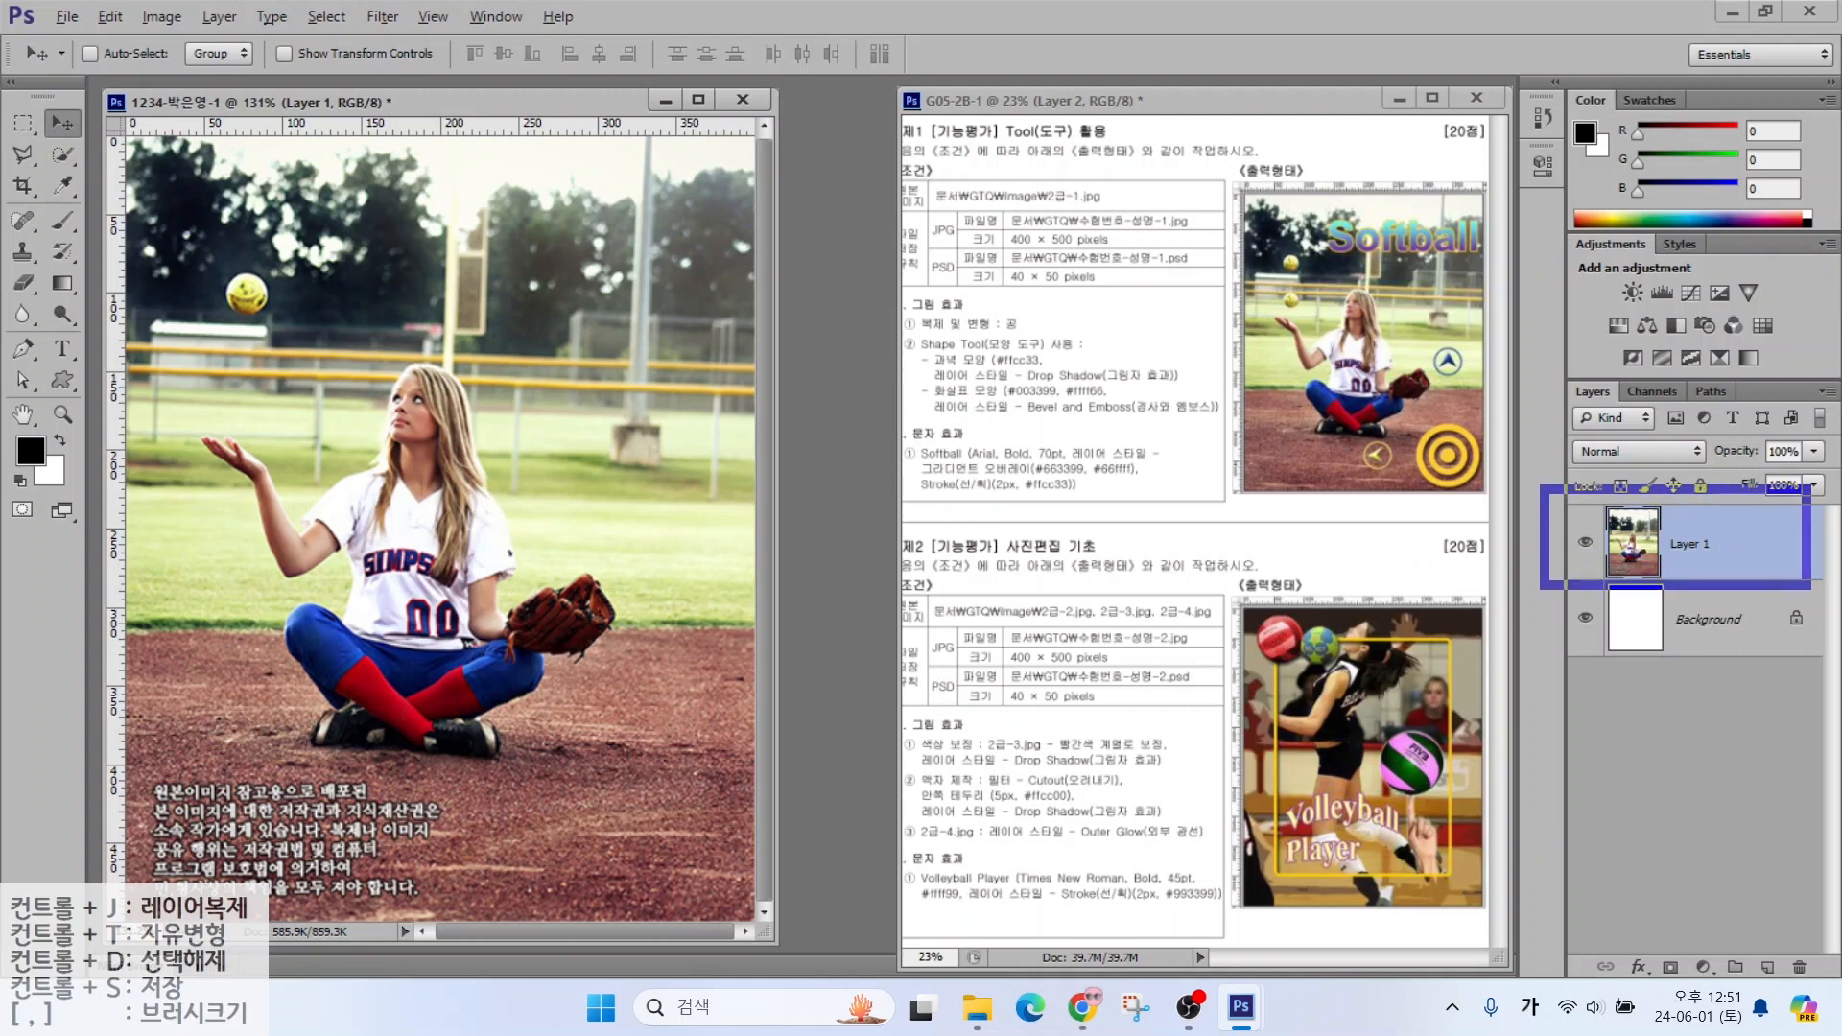
drag(1699, 508, 1787, 429)
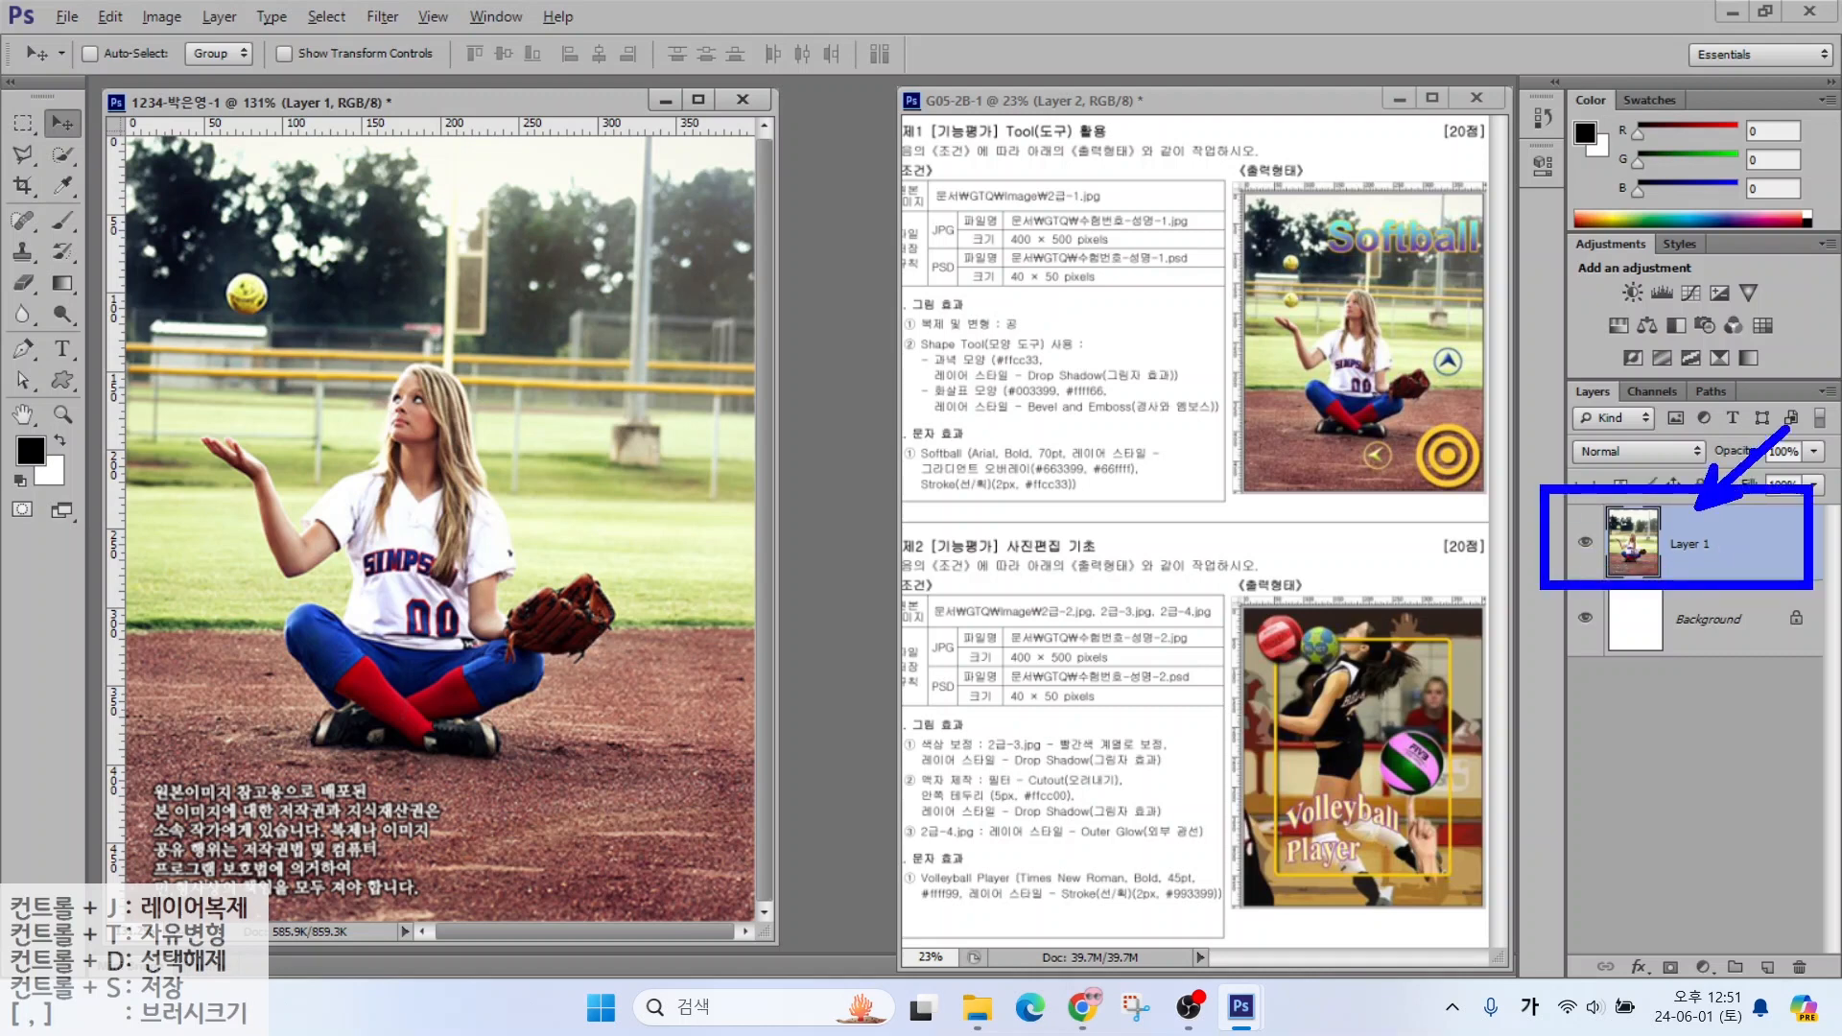
Rename the pasted photo layer from Layer 1 to 2-1
double_click(1689, 544)
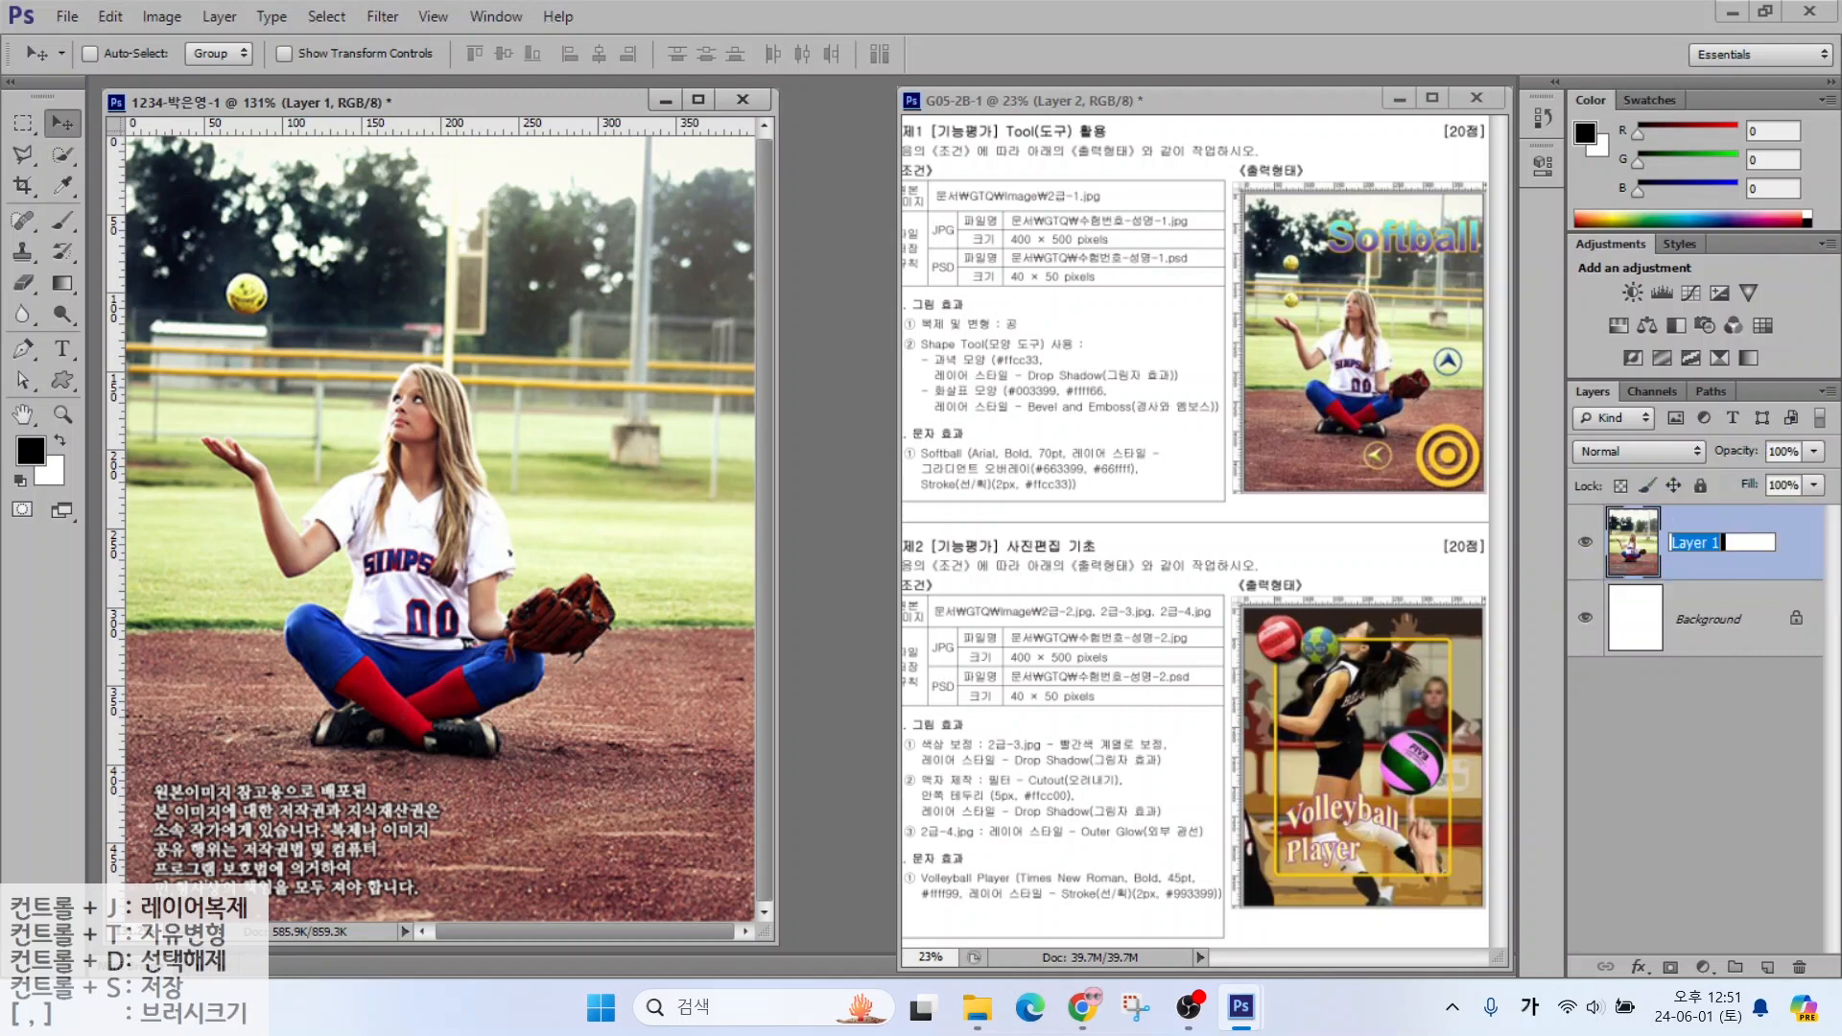
text(2-1)
key(Return)
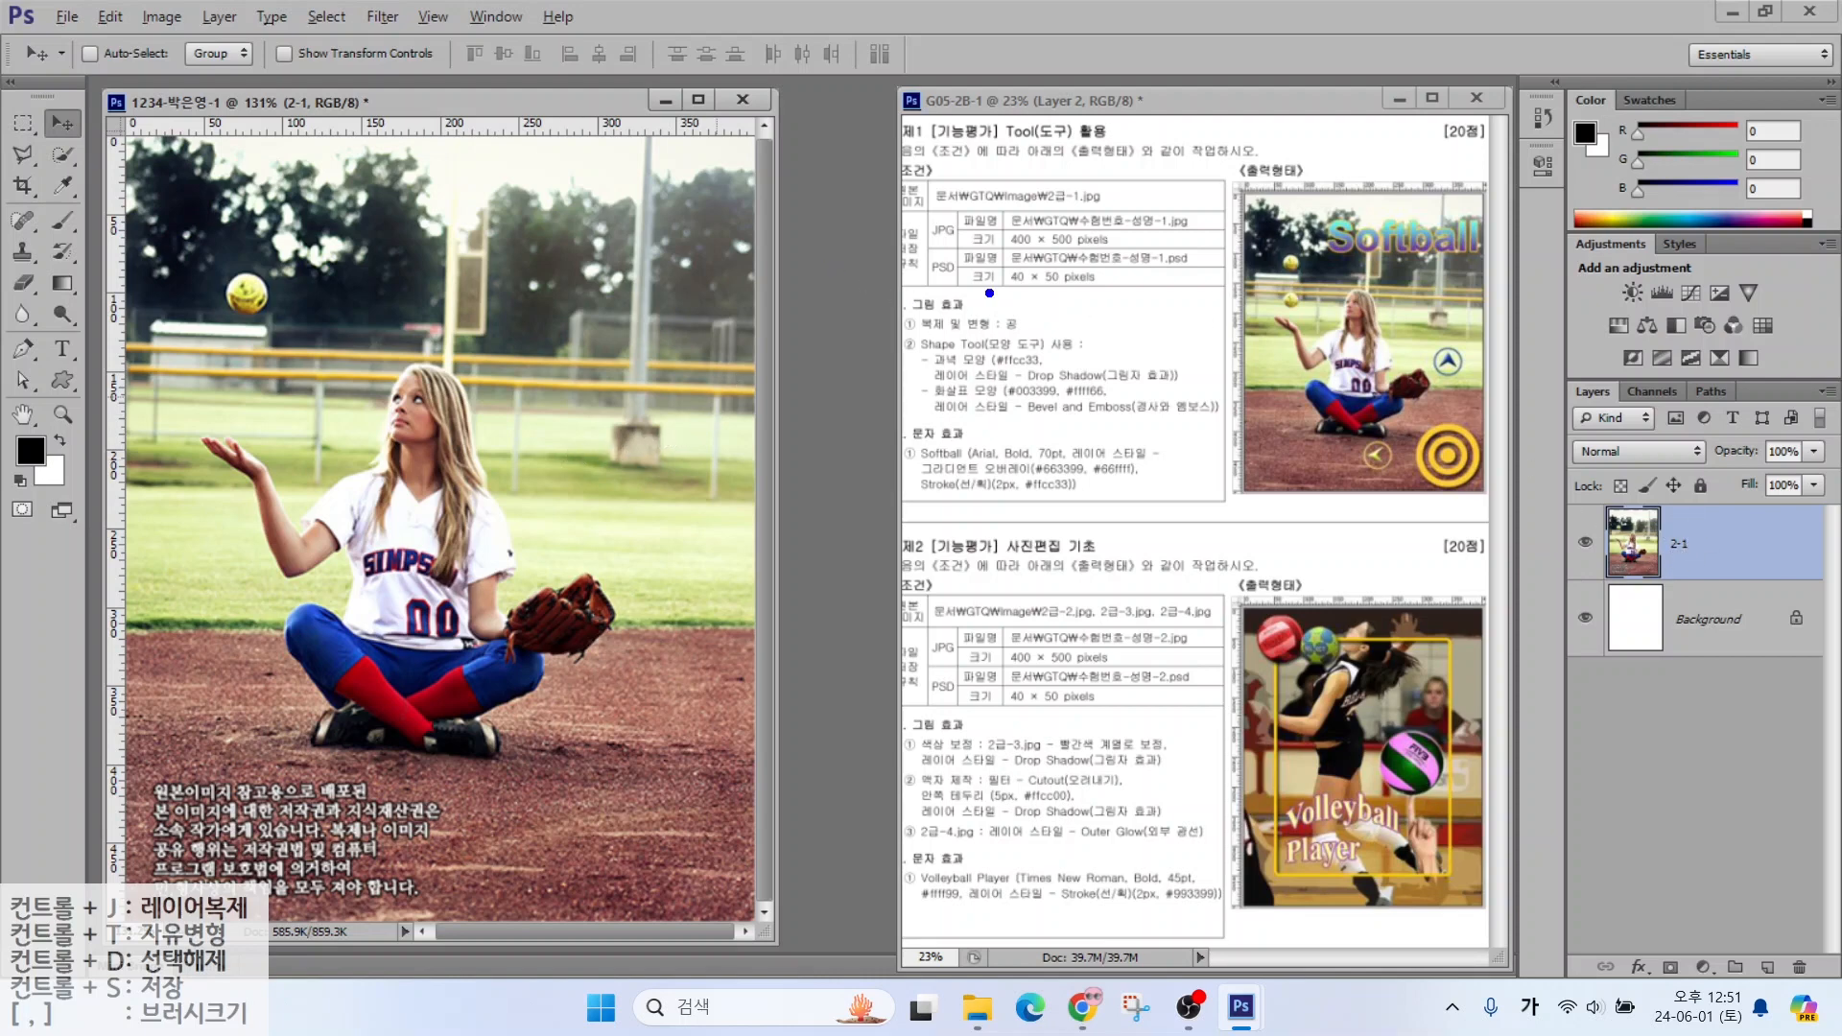
drag(990, 292, 1119, 218)
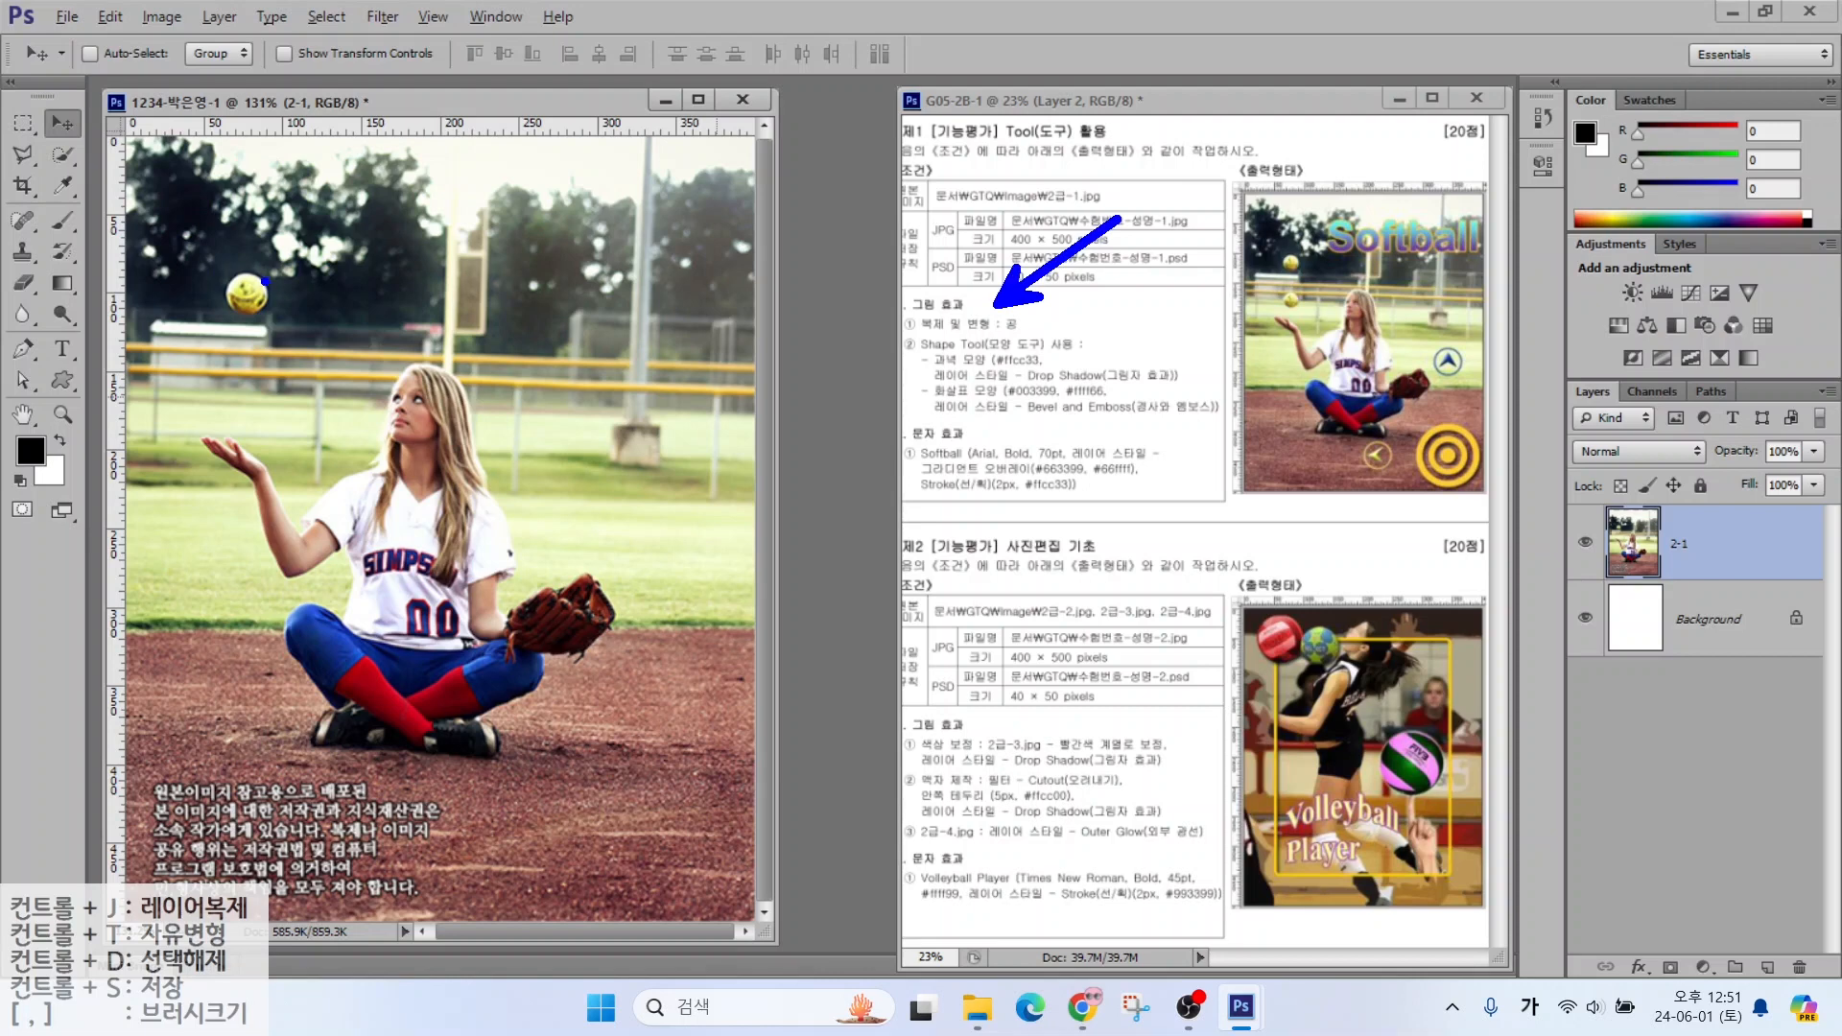
mouse_move(278, 312)
mouse_down()
mouse_move(230, 328)
mouse_move(216, 292)
mouse_move(252, 271)
mouse_move(278, 294)
mouse_move(280, 363)
mouse_move(254, 406)
mouse_move(292, 407)
mouse_up()
Quick-select the tossed softball, copy it to a new layer, and drag the copy just below the original
key(Escape)
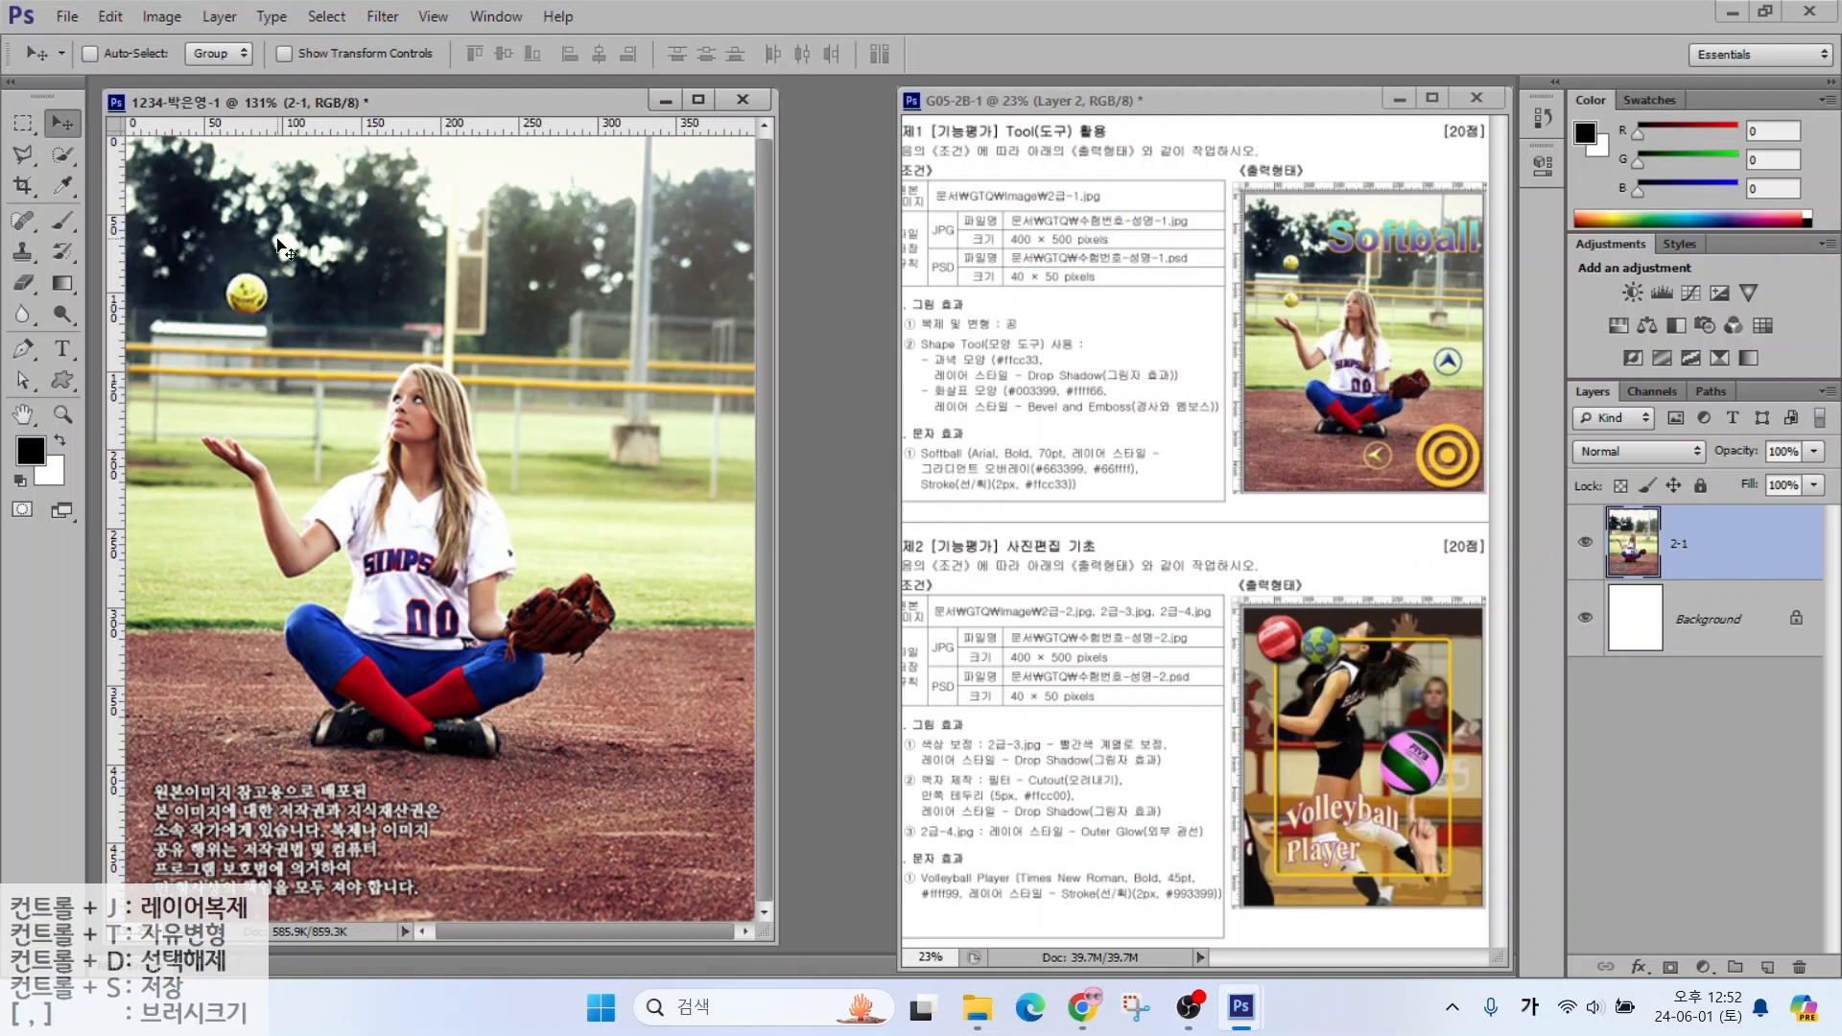
click(62, 153)
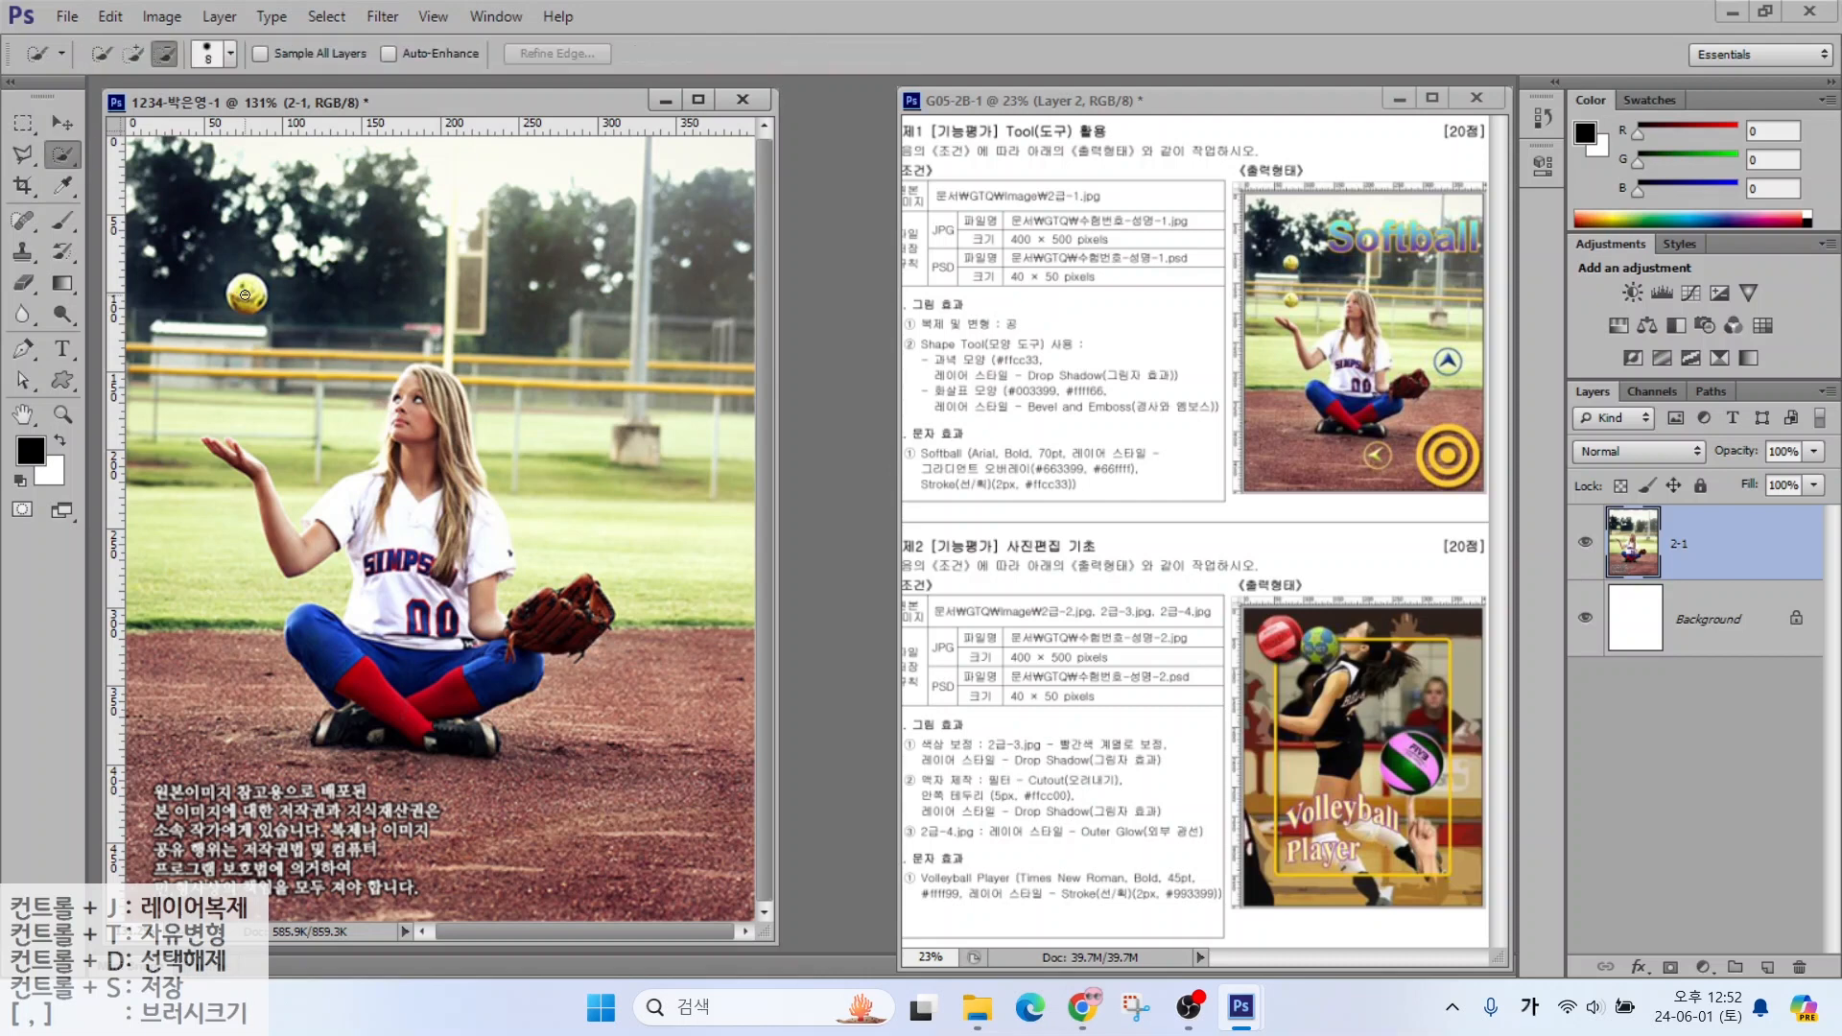
drag(241, 300, 247, 297)
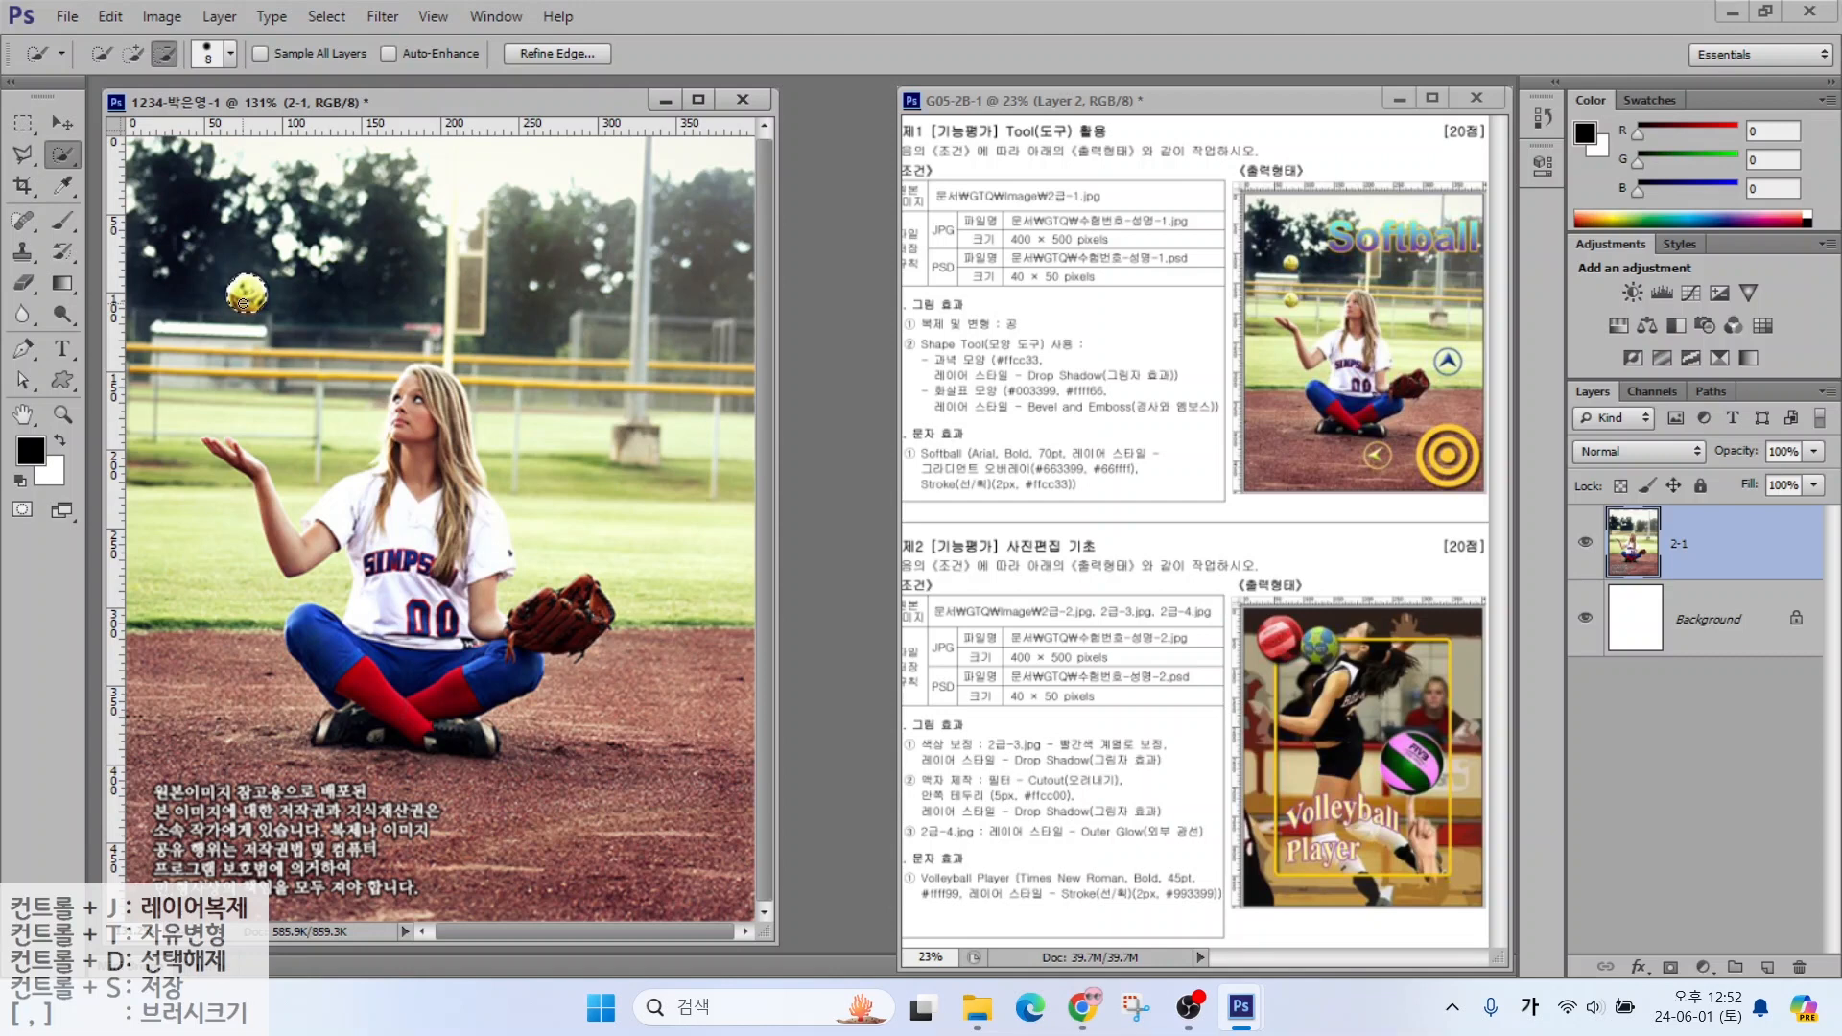
key(ctrl+j)
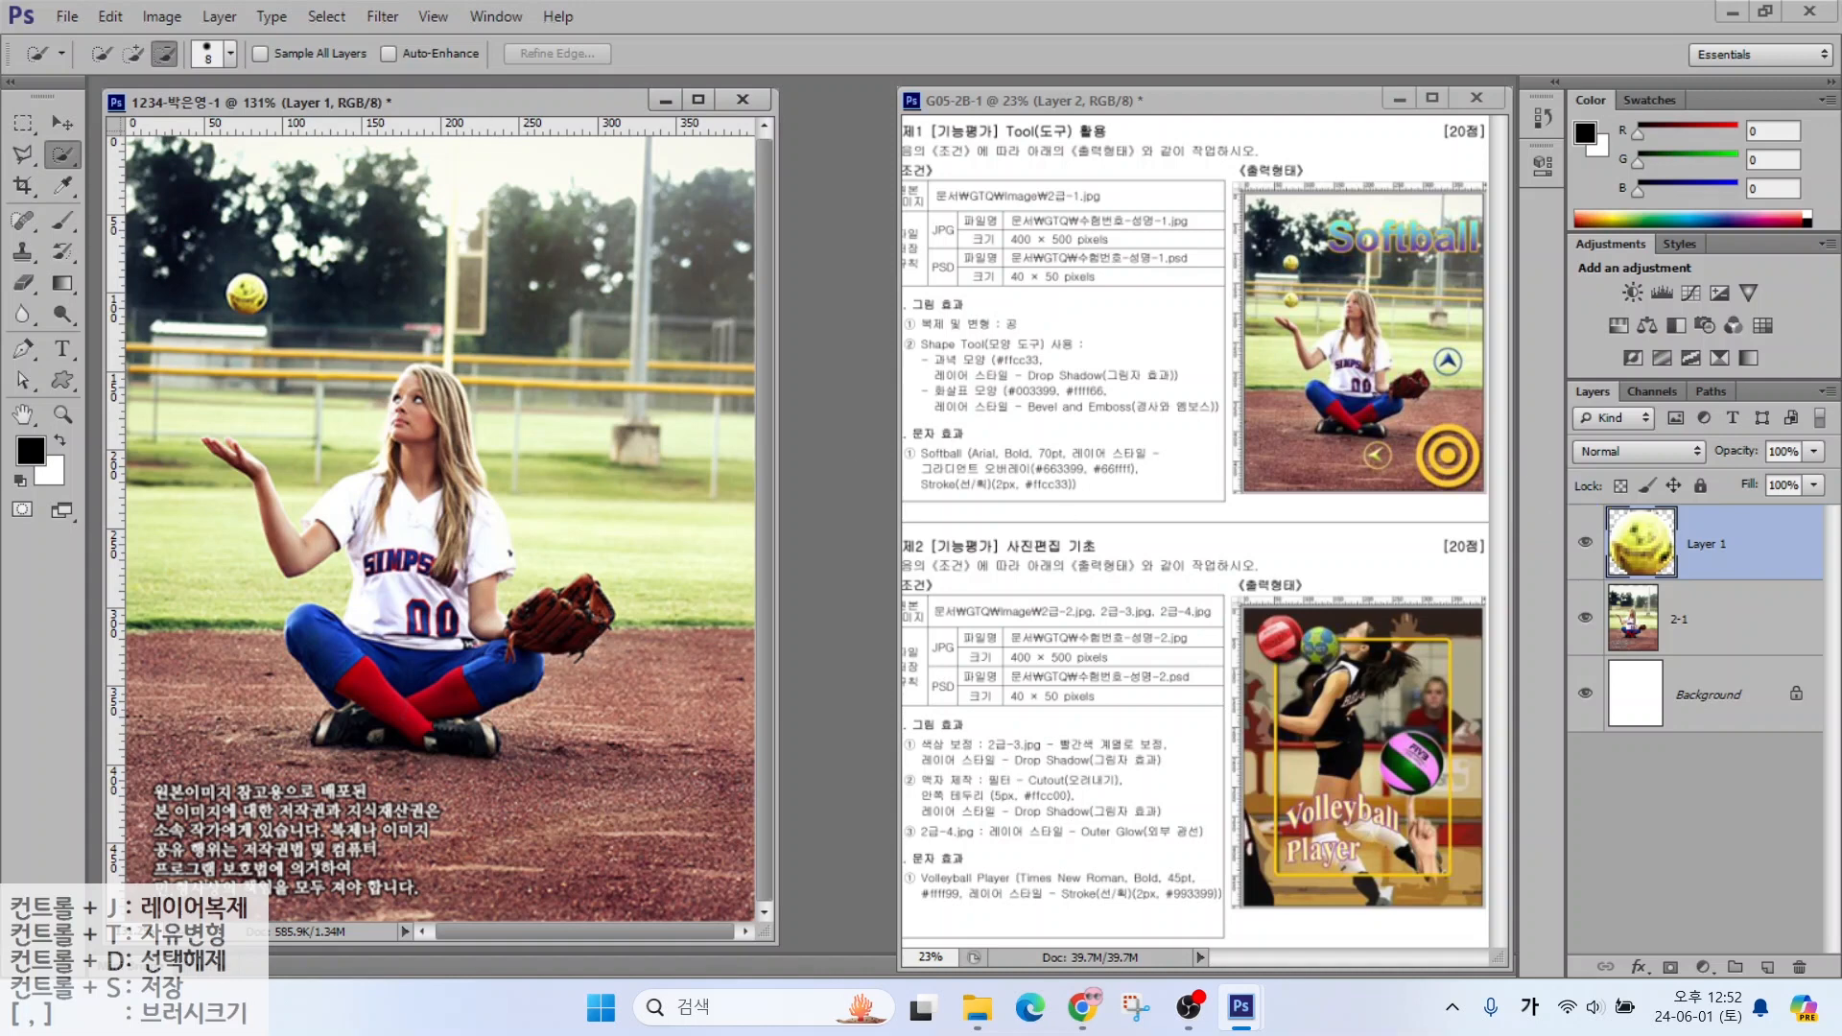
click(63, 126)
drag(239, 296, 249, 395)
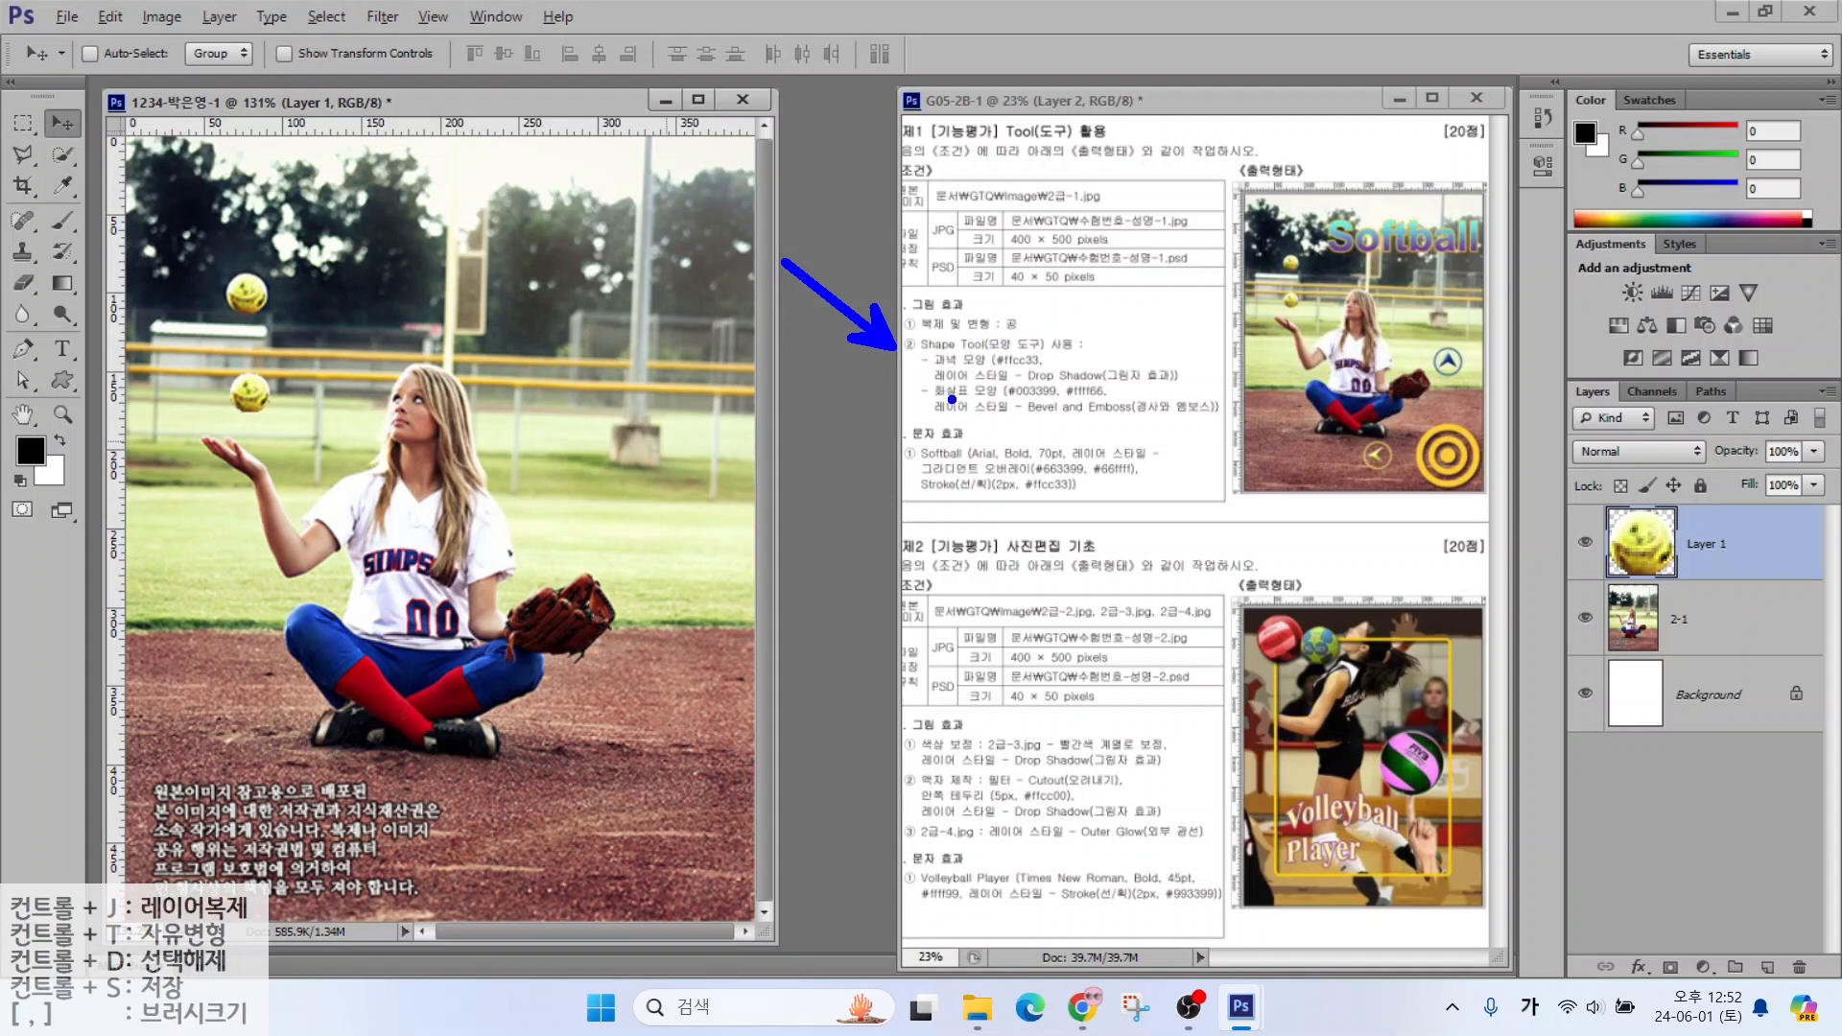
Choose the Custom Shape tool, keeping Shape mode with a black fill
mouse_move(938, 403)
mouse_down()
mouse_move(1006, 404)
mouse_move(1002, 370)
mouse_up()
drag(1018, 348, 1060, 295)
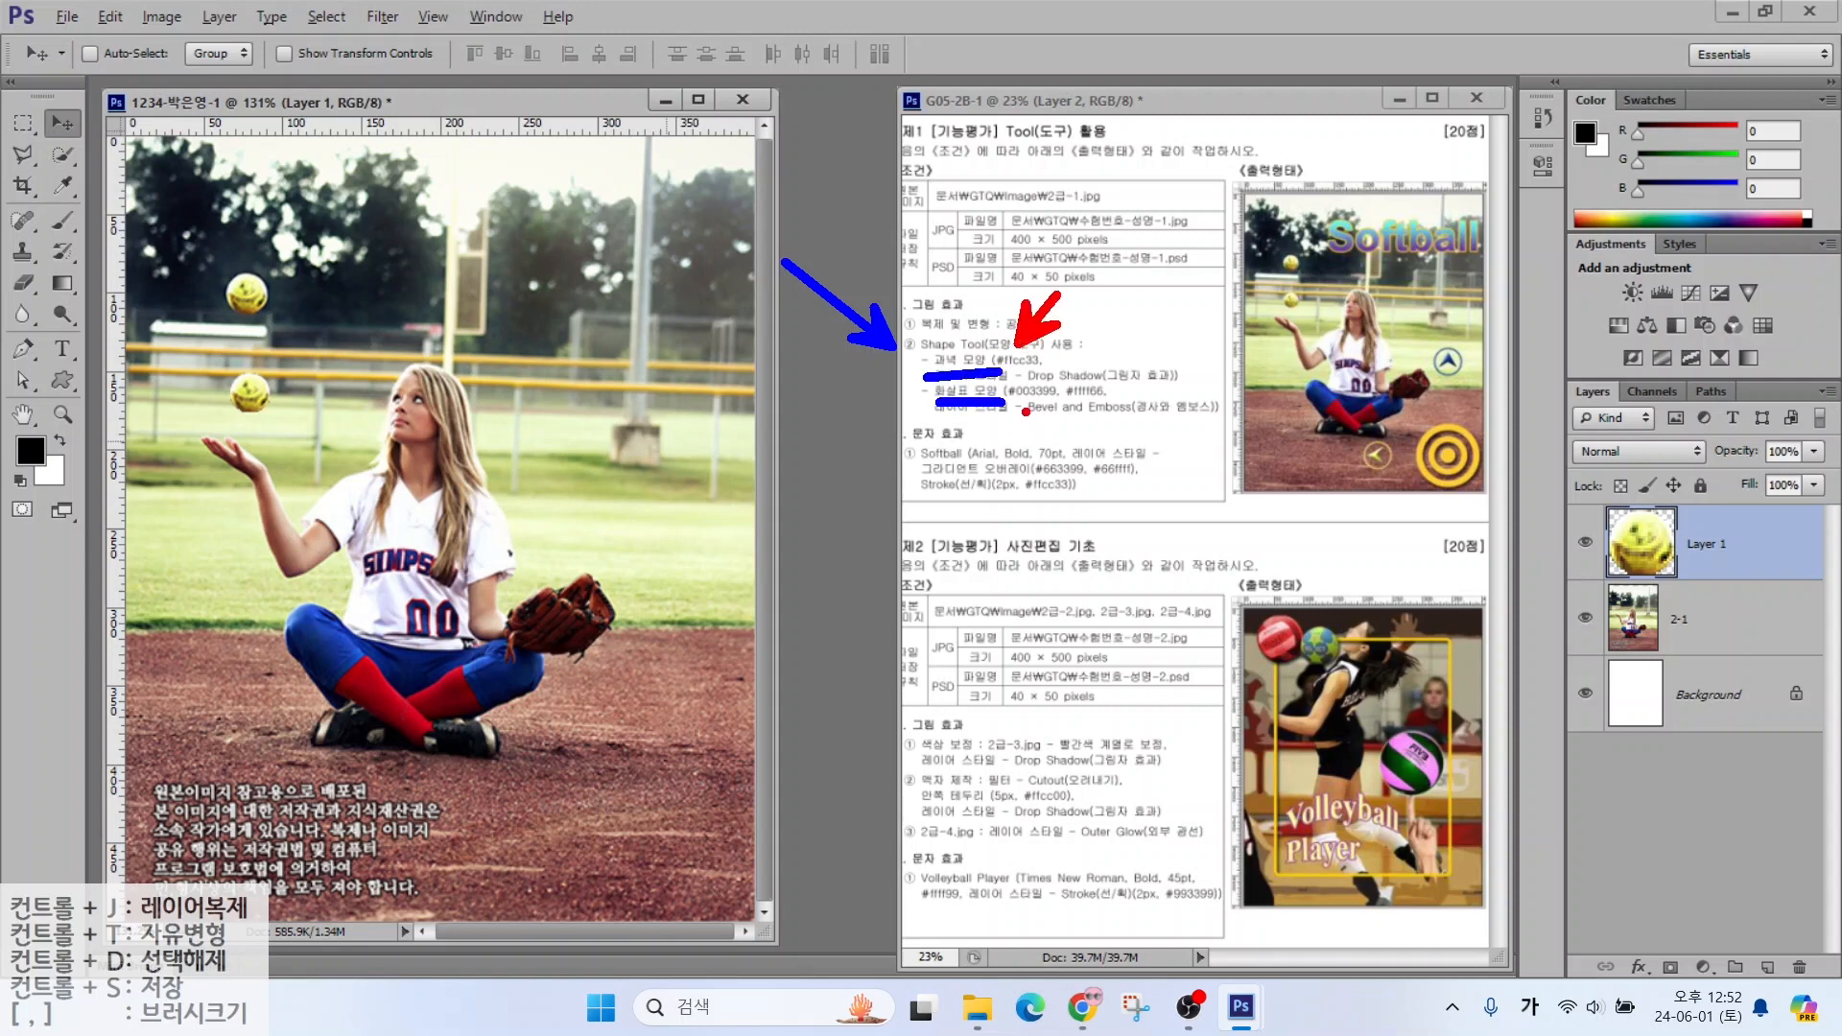
mouse_move(1029, 404)
mouse_down()
mouse_move(998, 461)
mouse_move(1099, 456)
mouse_move(1113, 481)
mouse_up()
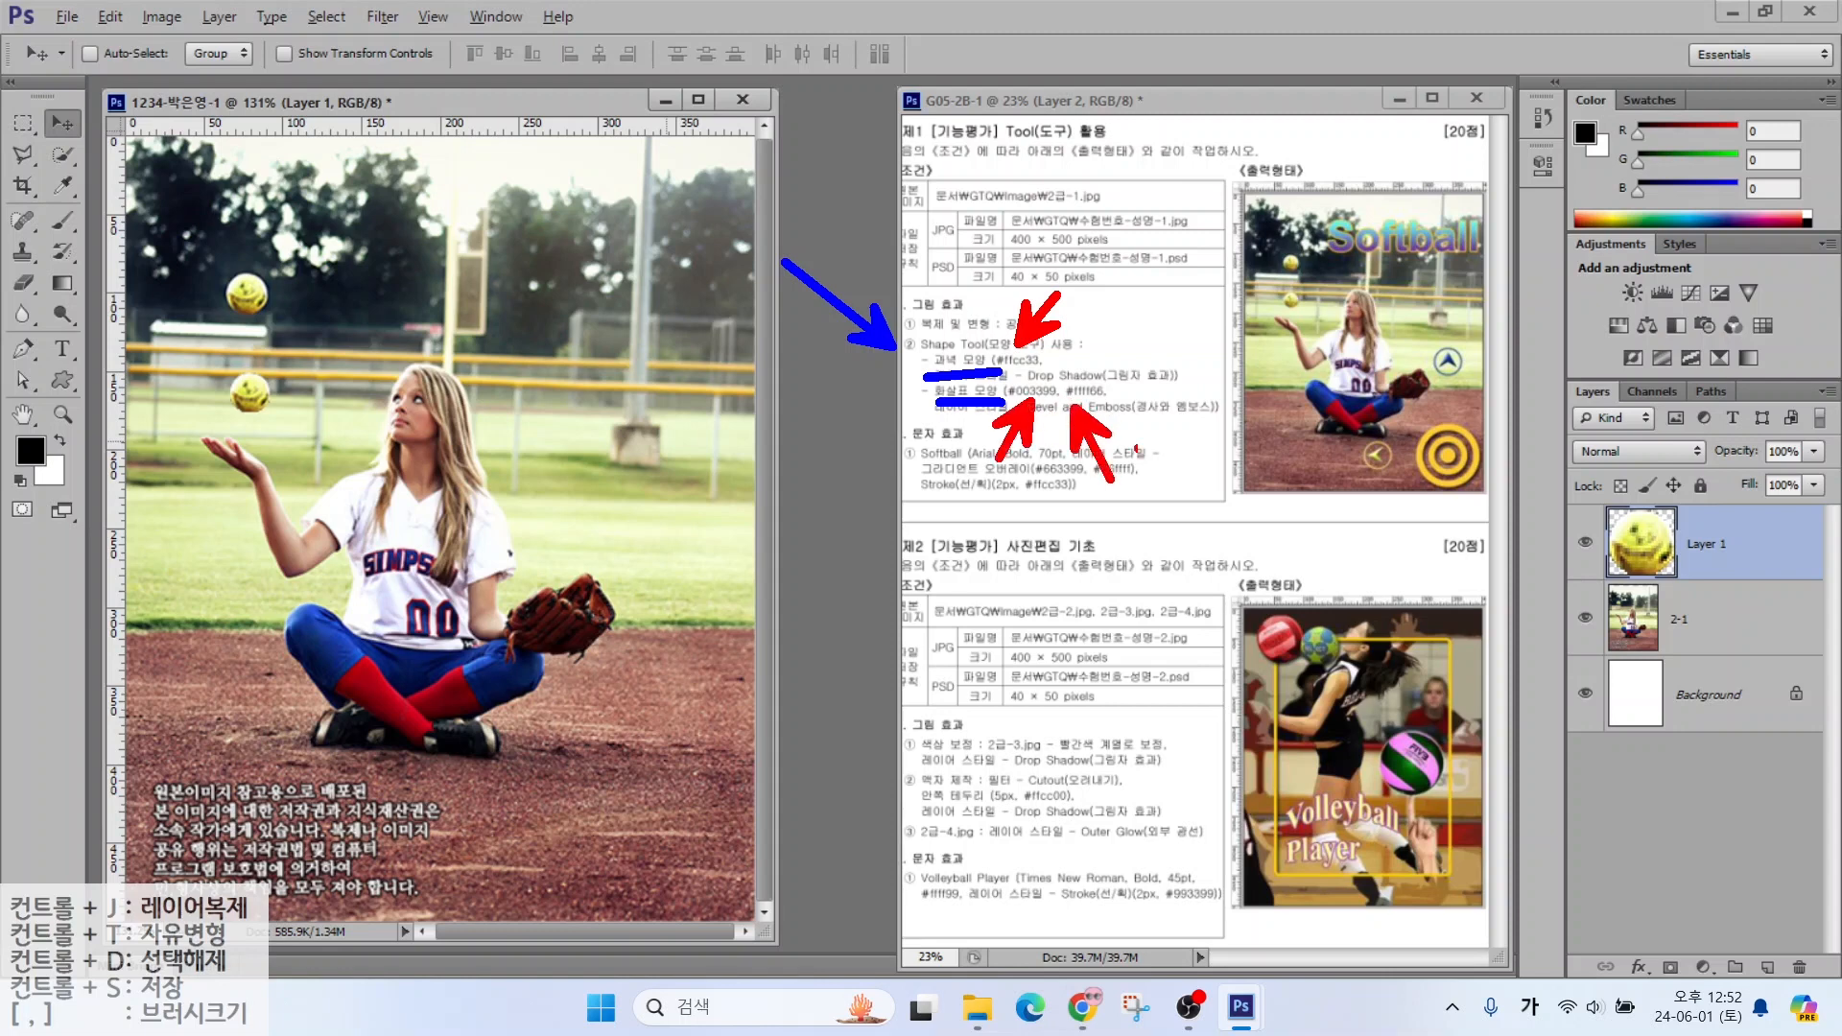
mouse_move(1363, 448)
mouse_down()
mouse_move(1379, 487)
mouse_move(1324, 435)
mouse_move(1384, 443)
mouse_up()
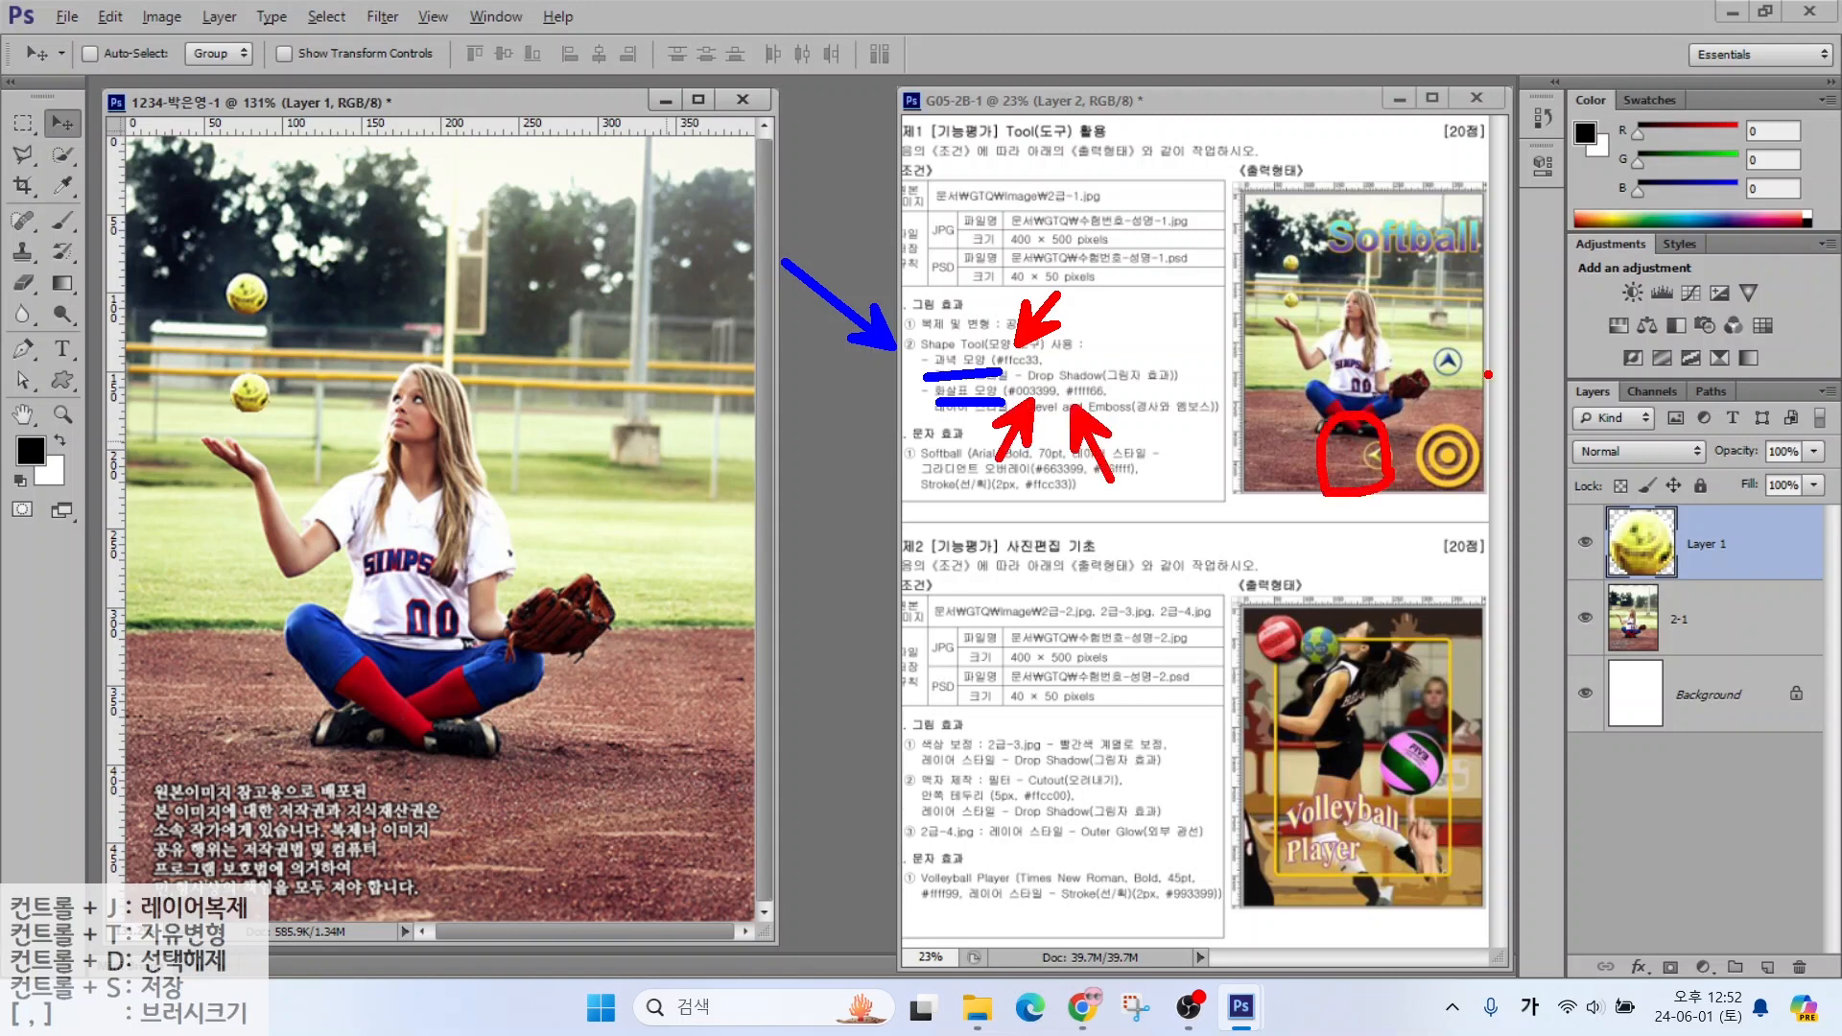
mouse_move(1489, 375)
mouse_down()
mouse_move(1415, 371)
mouse_move(1503, 347)
mouse_move(1483, 396)
mouse_up()
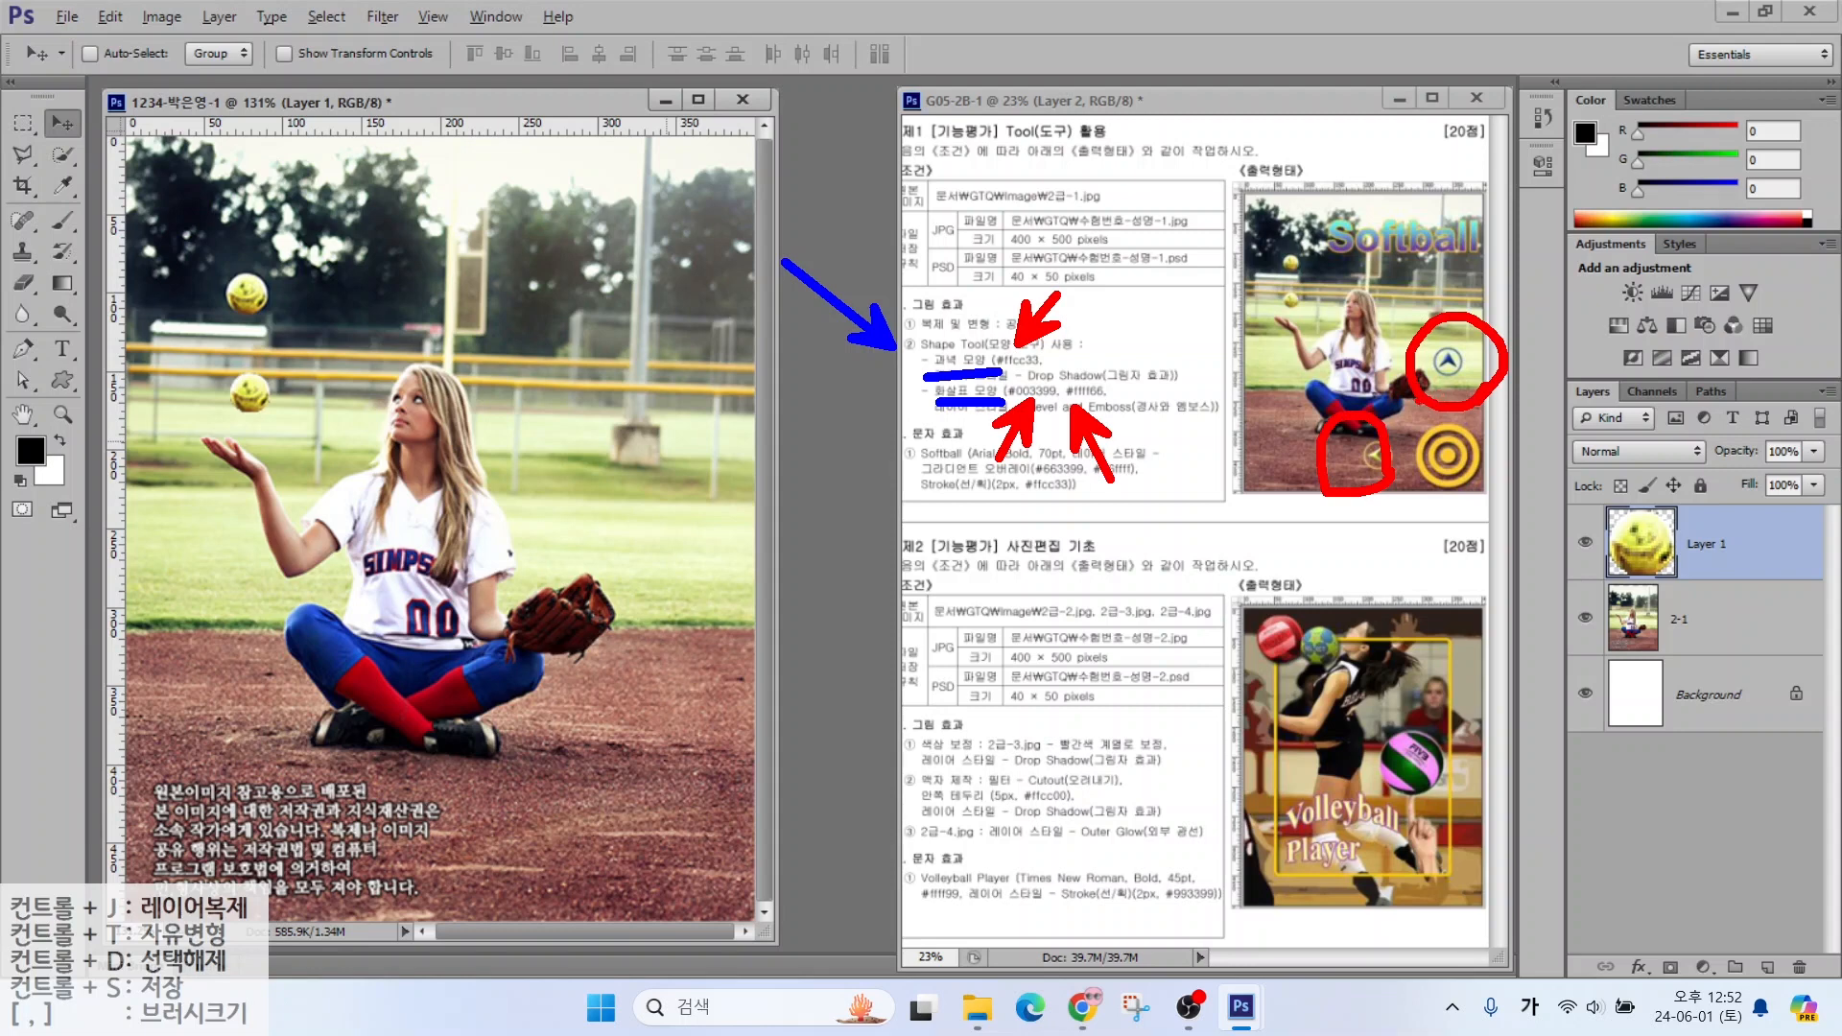
key(Escape)
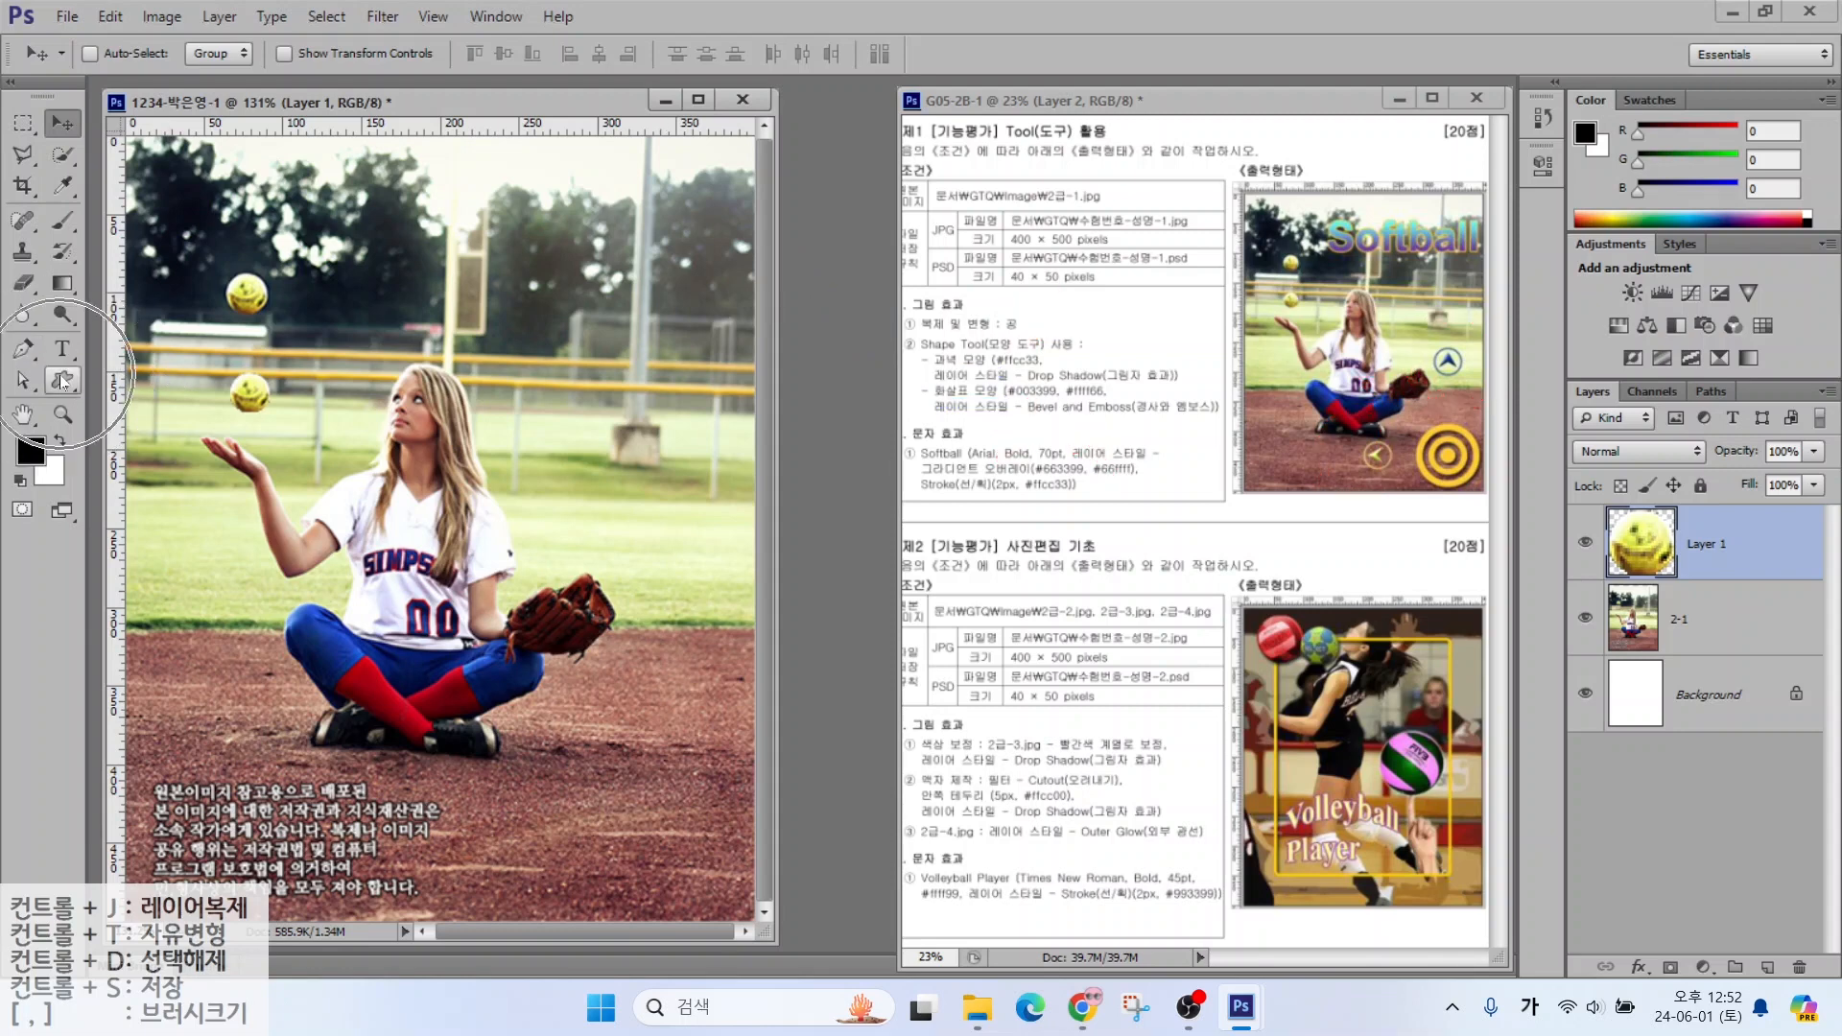
drag(61, 381, 142, 499)
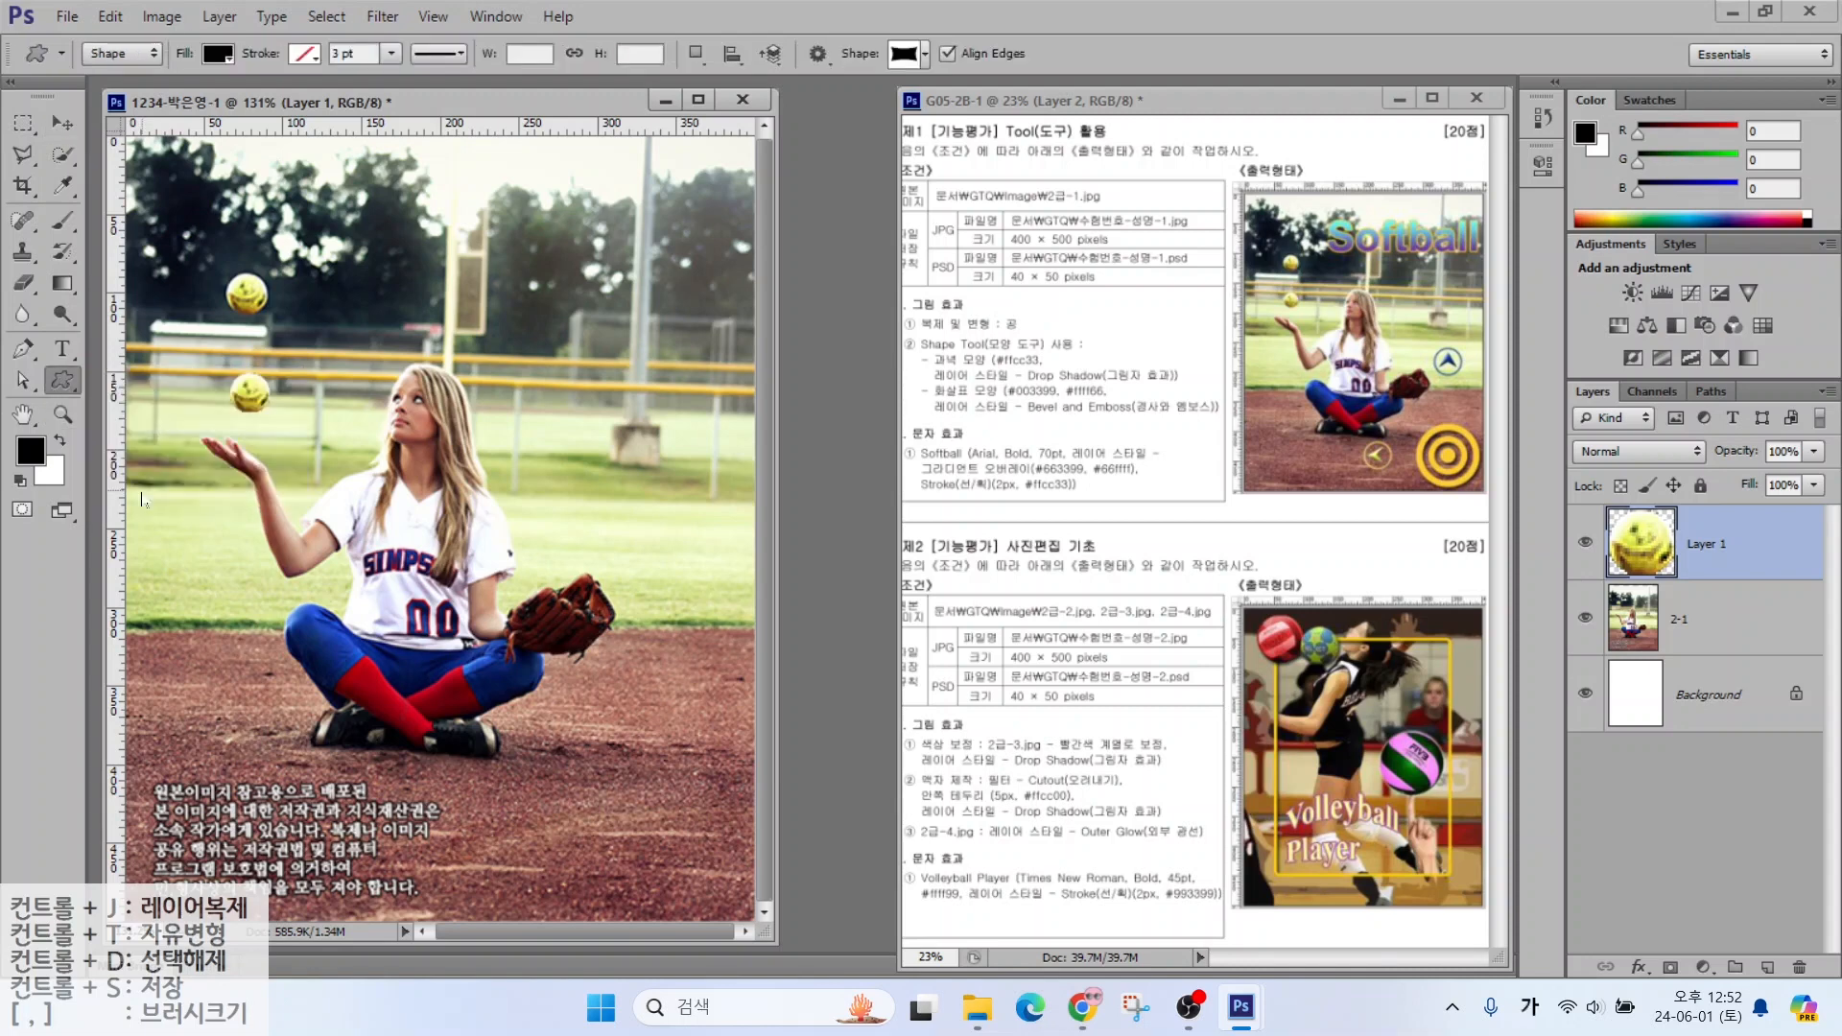
mouse_move(60, 23)
mouse_down()
mouse_move(524, 96)
mouse_move(711, 96)
mouse_up()
mouse_move(132, 44)
mouse_down()
mouse_move(74, 54)
mouse_move(111, 40)
mouse_move(184, 150)
mouse_up()
mouse_move(230, 59)
mouse_down()
mouse_move(197, 32)
mouse_move(230, 72)
mouse_up()
drag(270, 138, 228, 67)
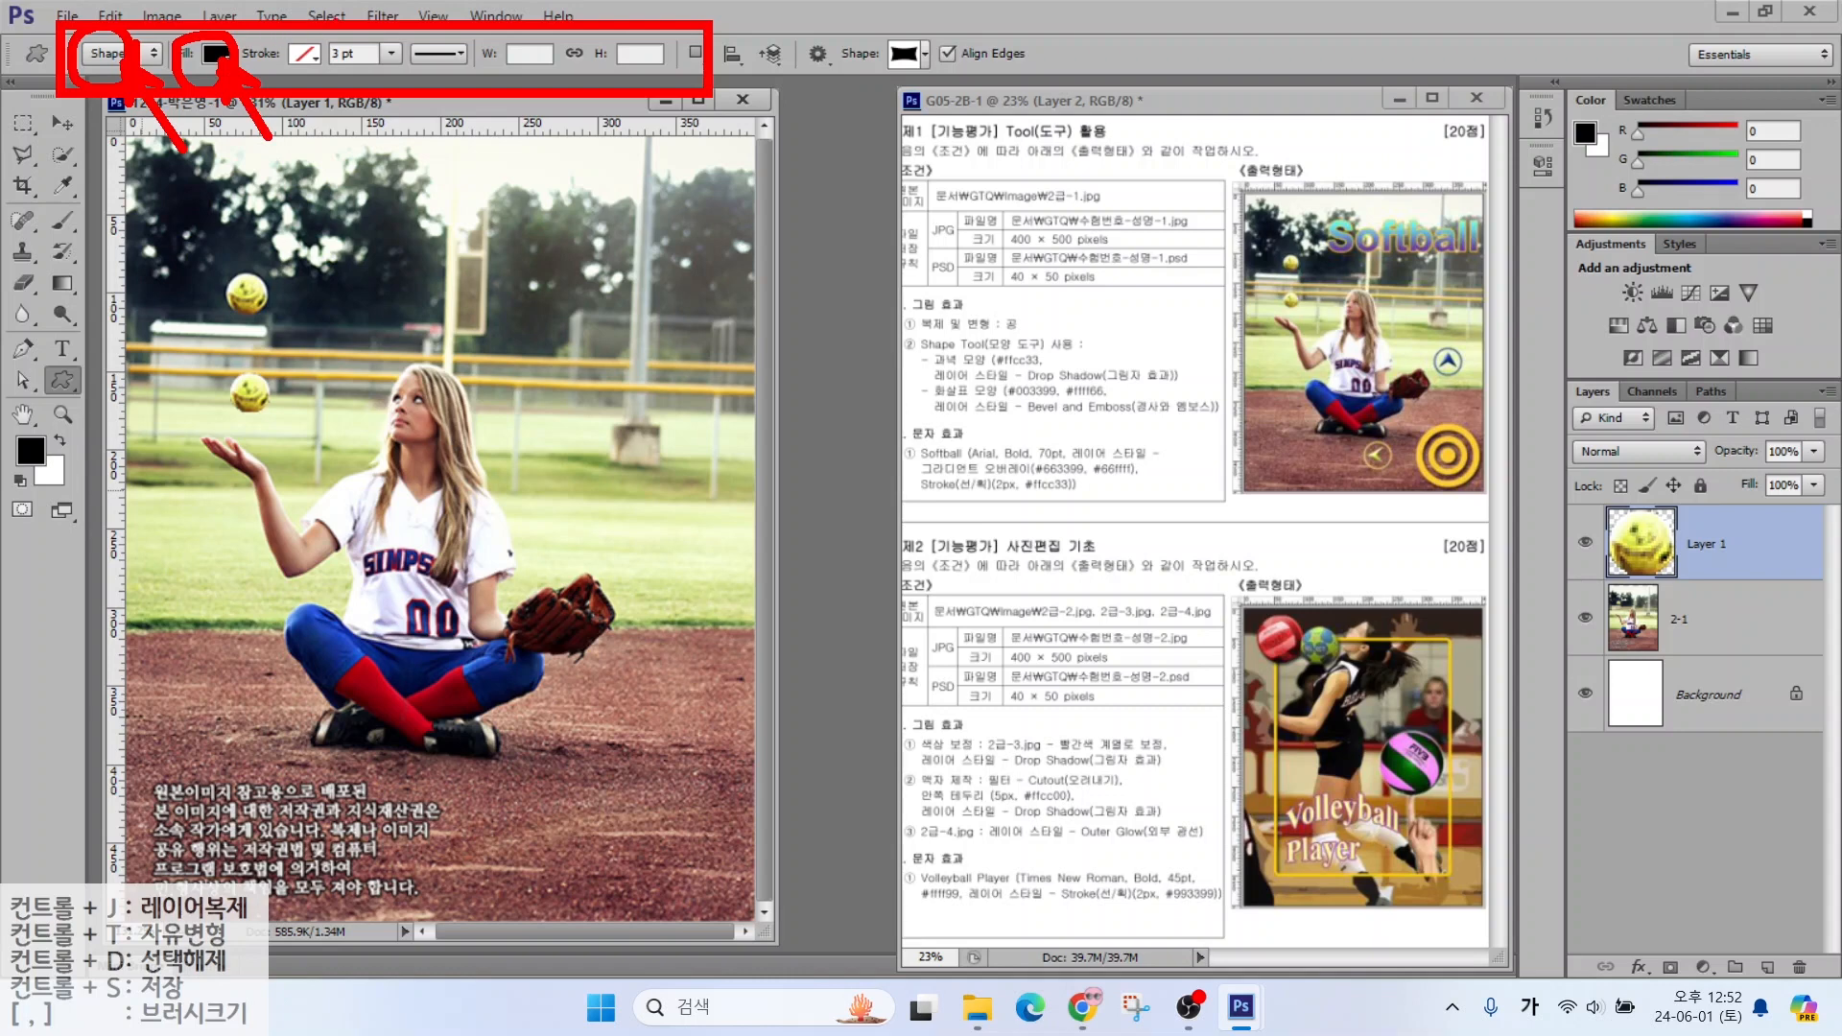
drag(336, 32, 279, 88)
Load the All shape set into the custom shape picker
mouse_move(952, 55)
mouse_down()
mouse_move(876, 96)
mouse_move(930, 37)
mouse_move(937, 76)
mouse_up()
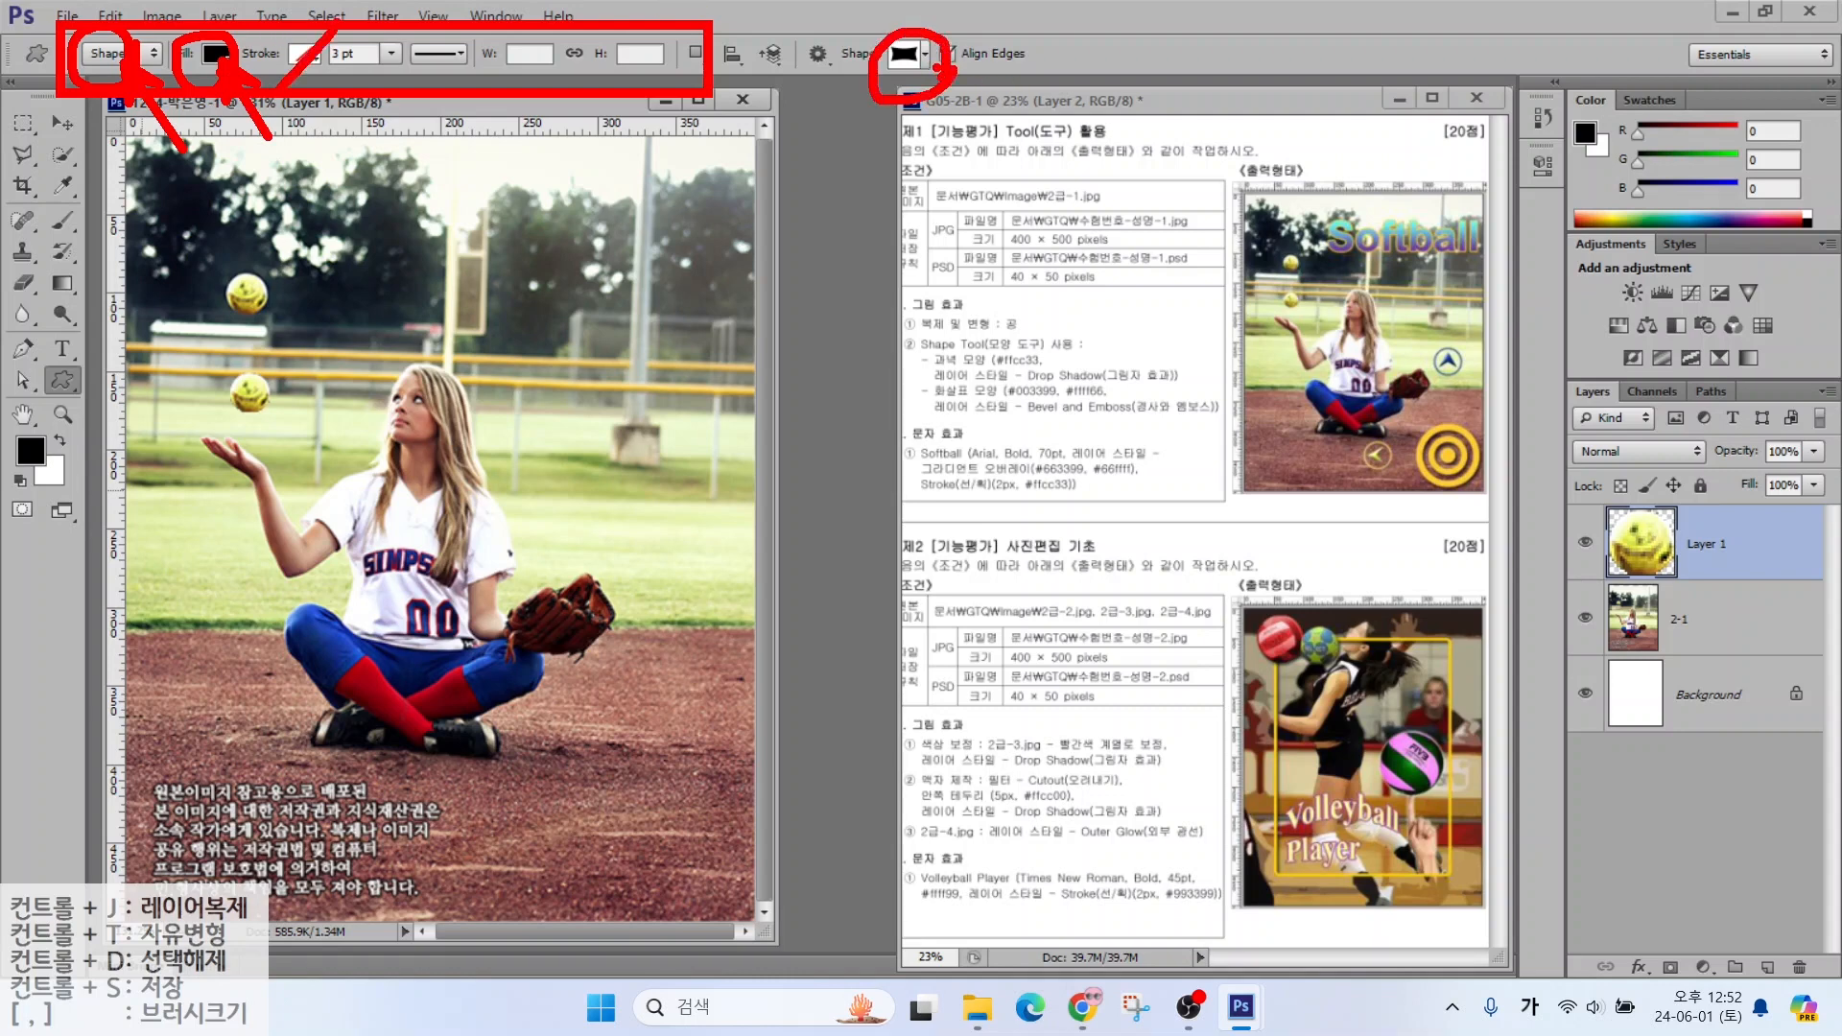
key(Escape)
click(924, 55)
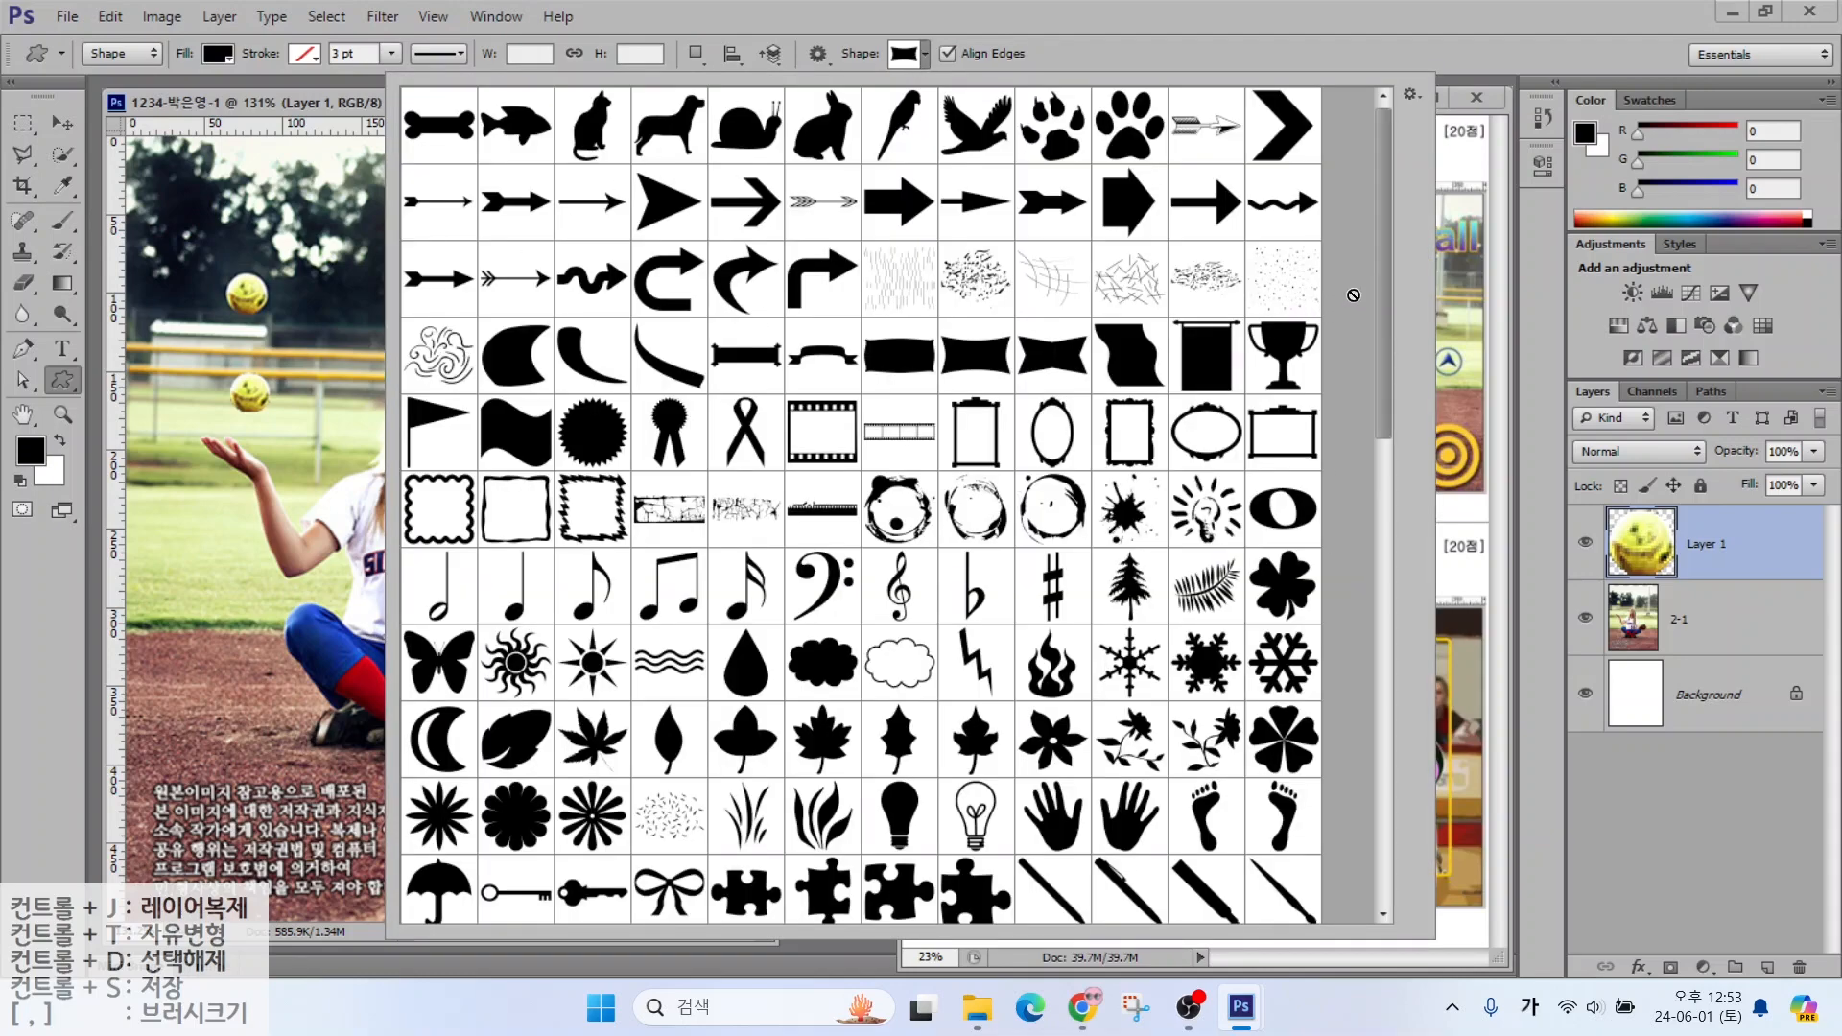
drag(1379, 285, 1373, 768)
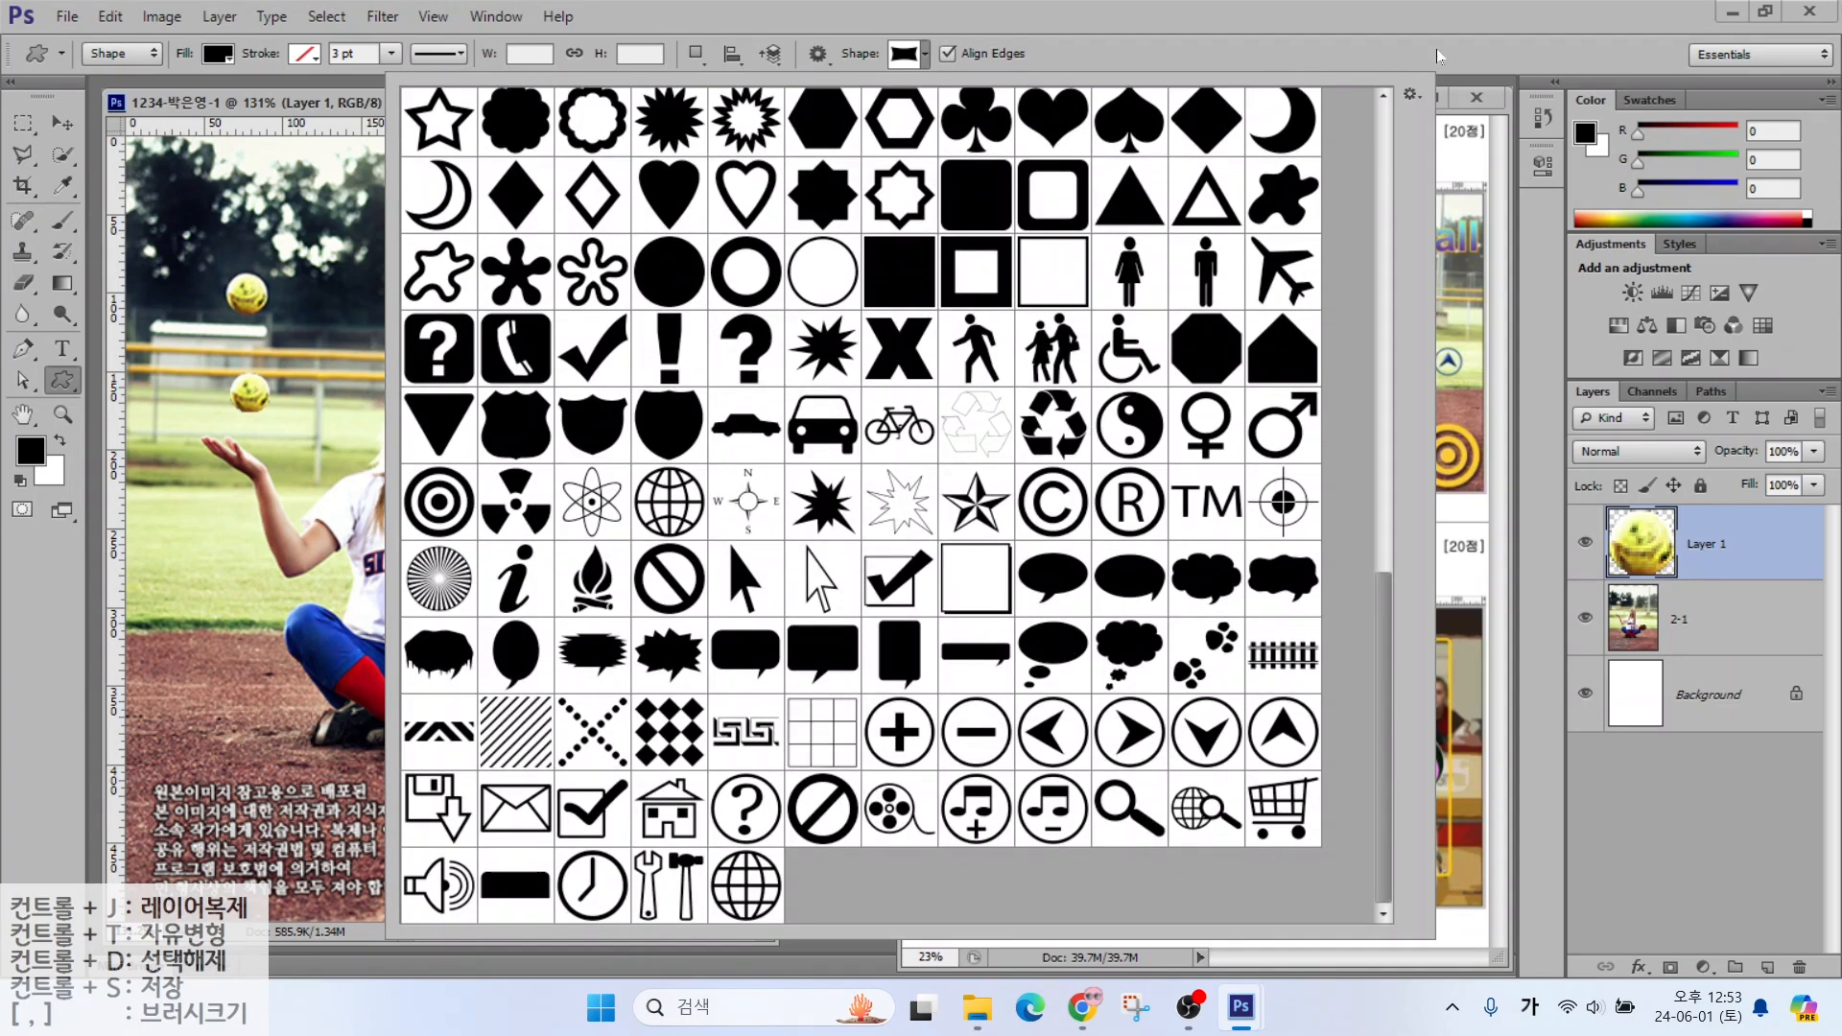
click(1412, 95)
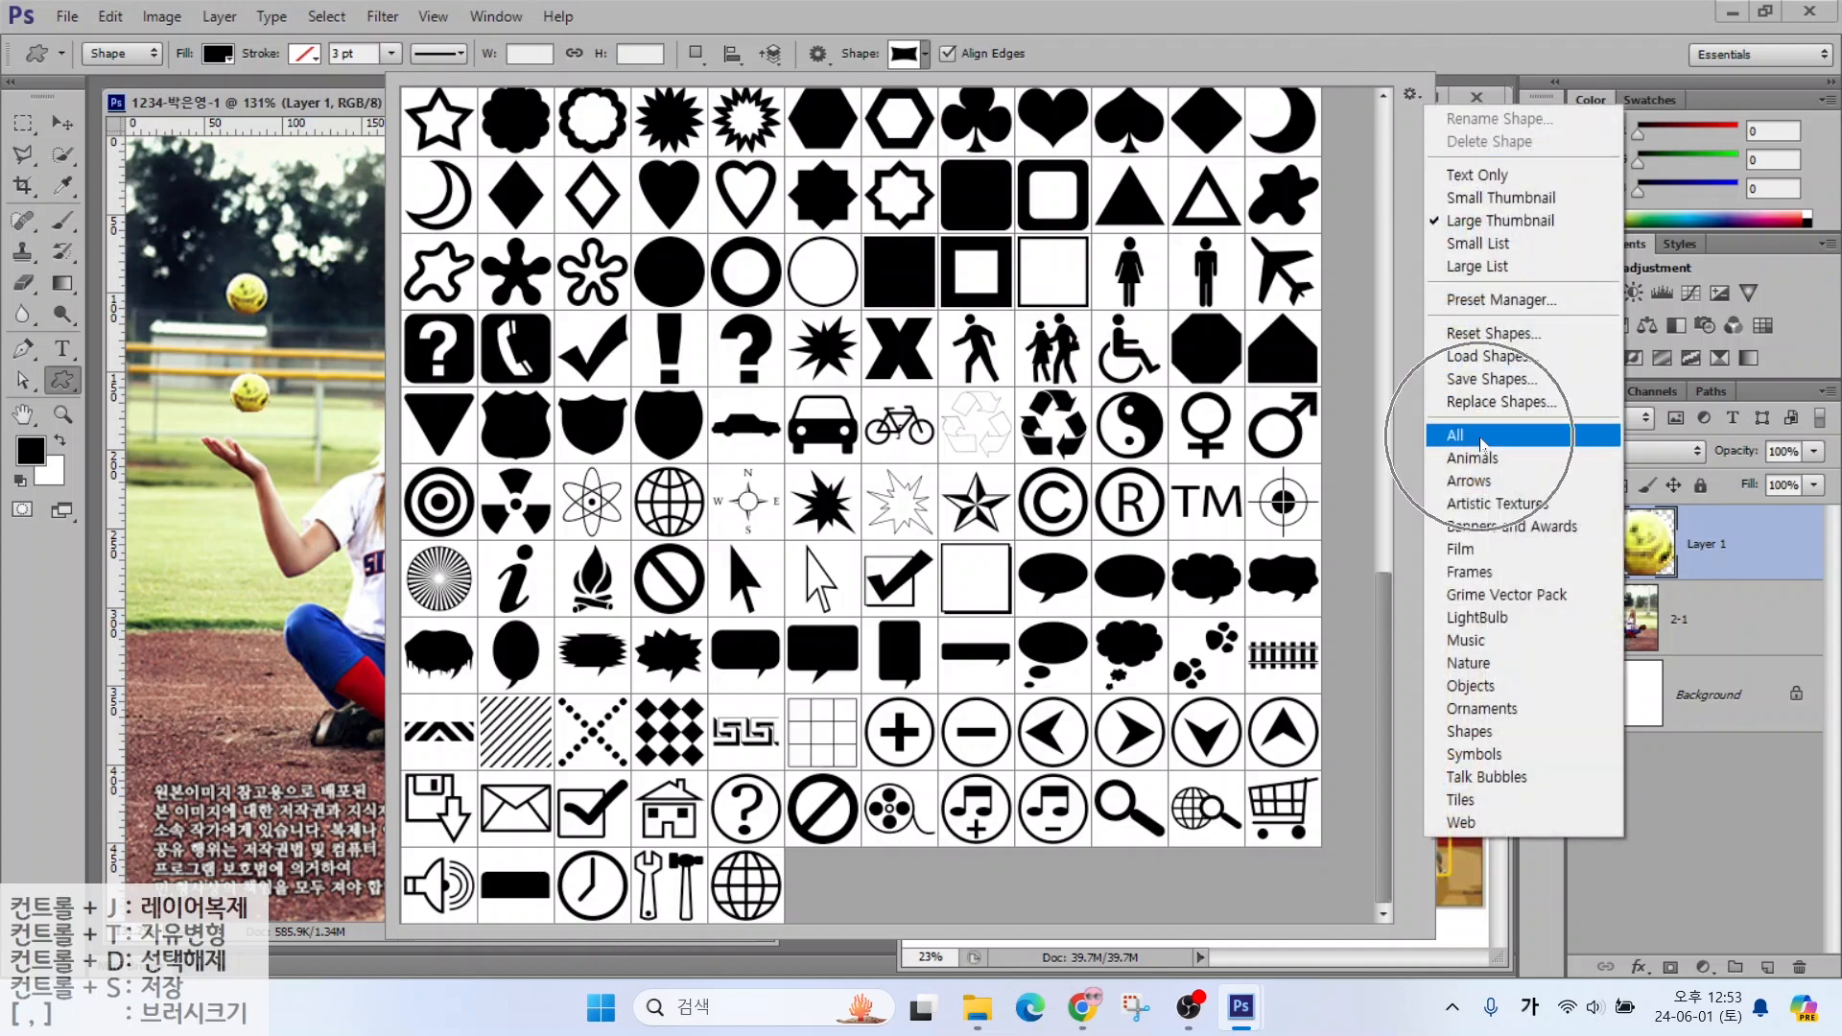
click(1482, 441)
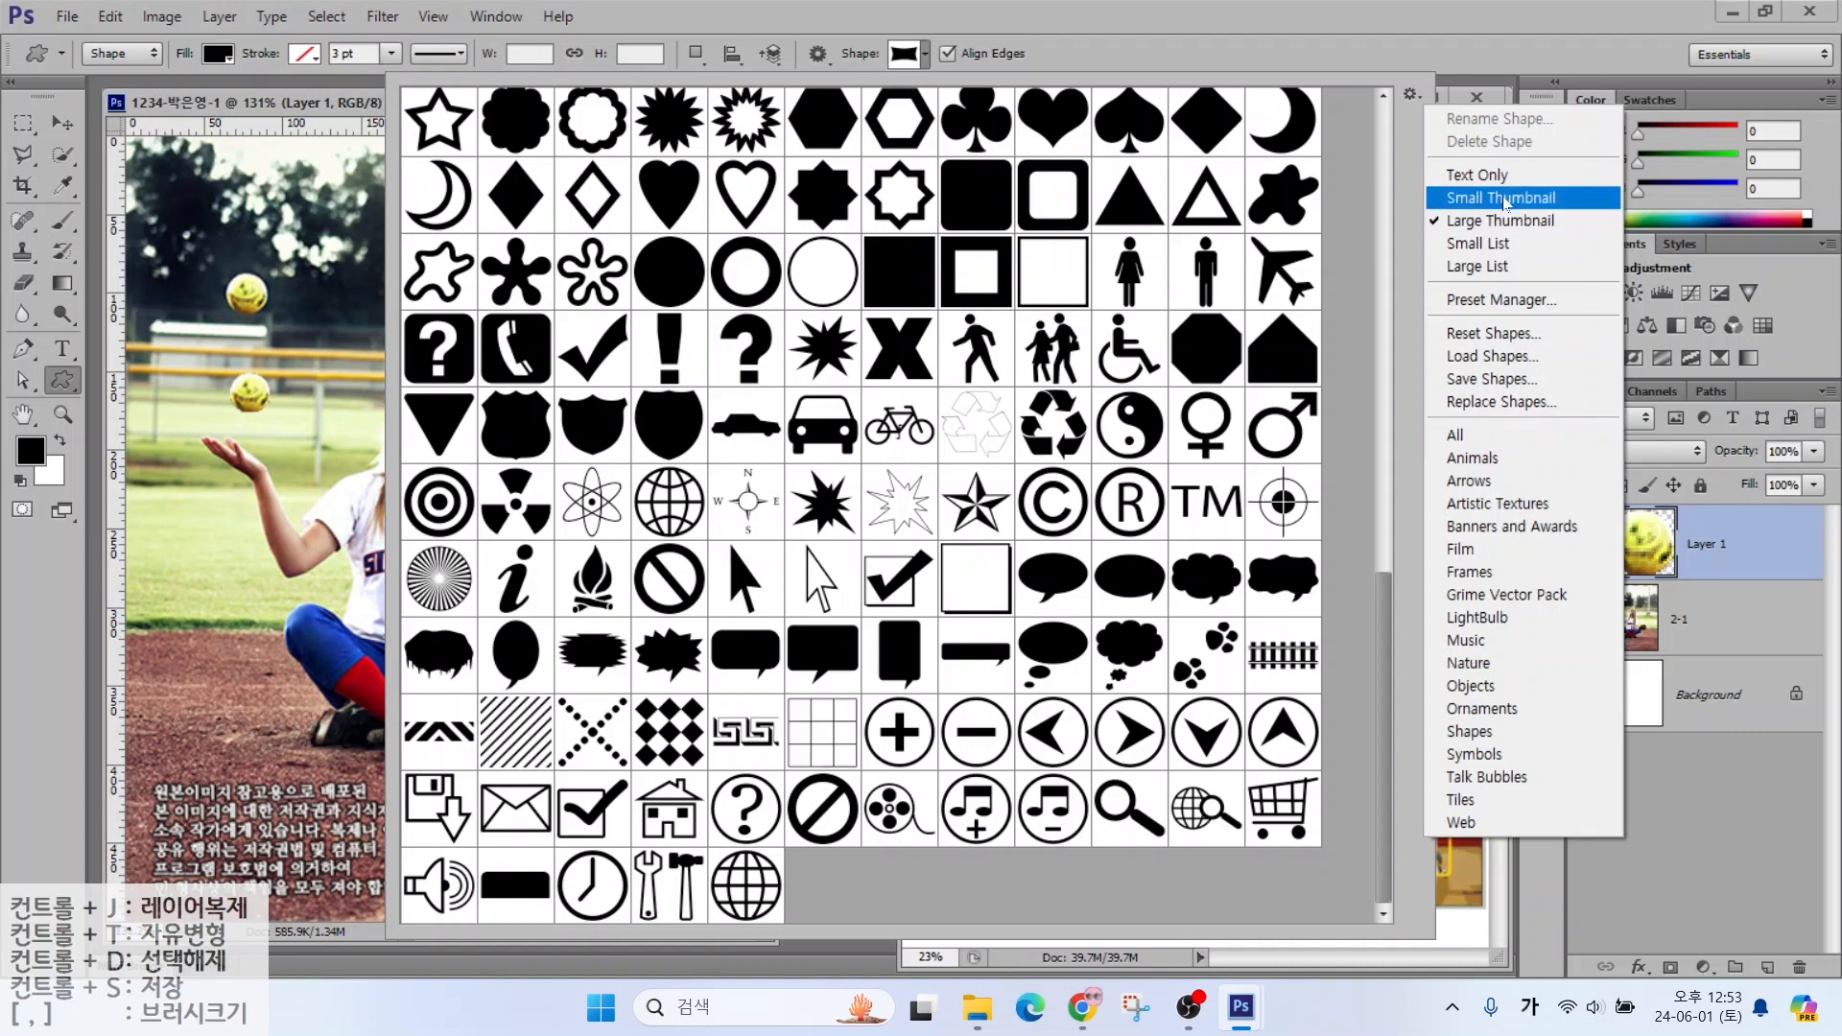
click(1503, 199)
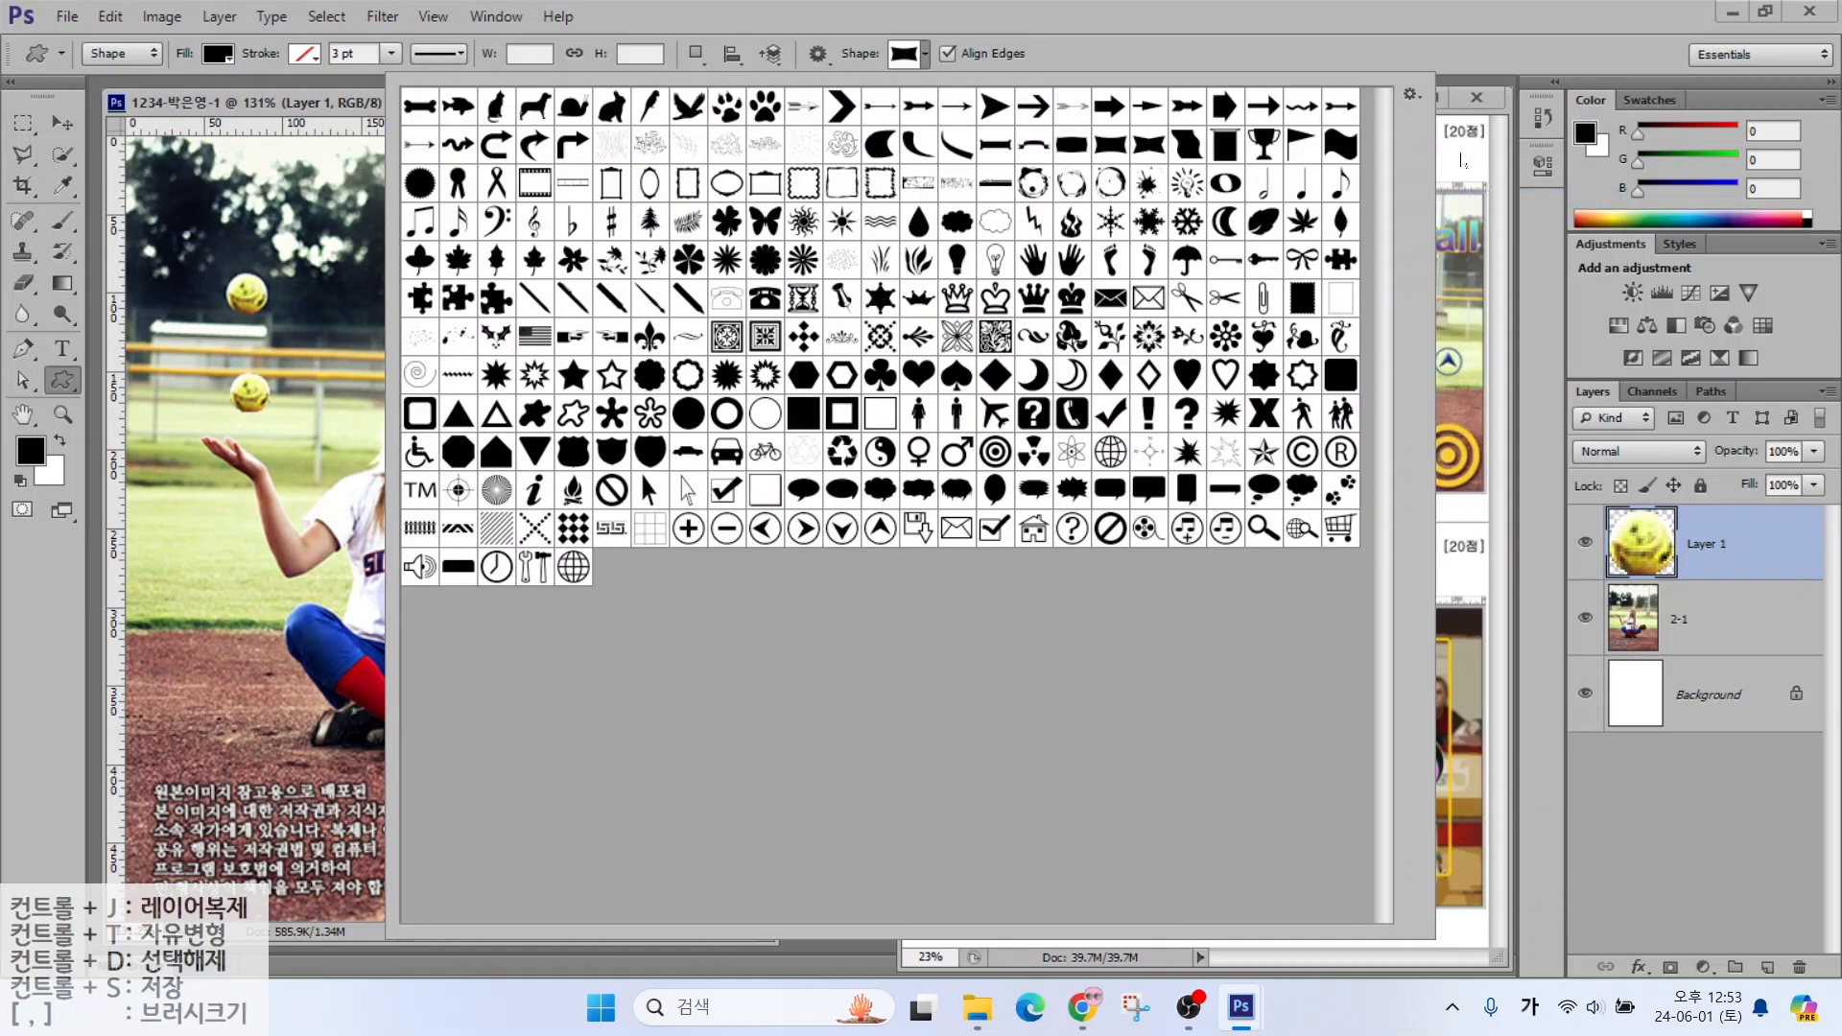
Return the picker to large thumbnails and choose the bullseye Target shape
click(1413, 96)
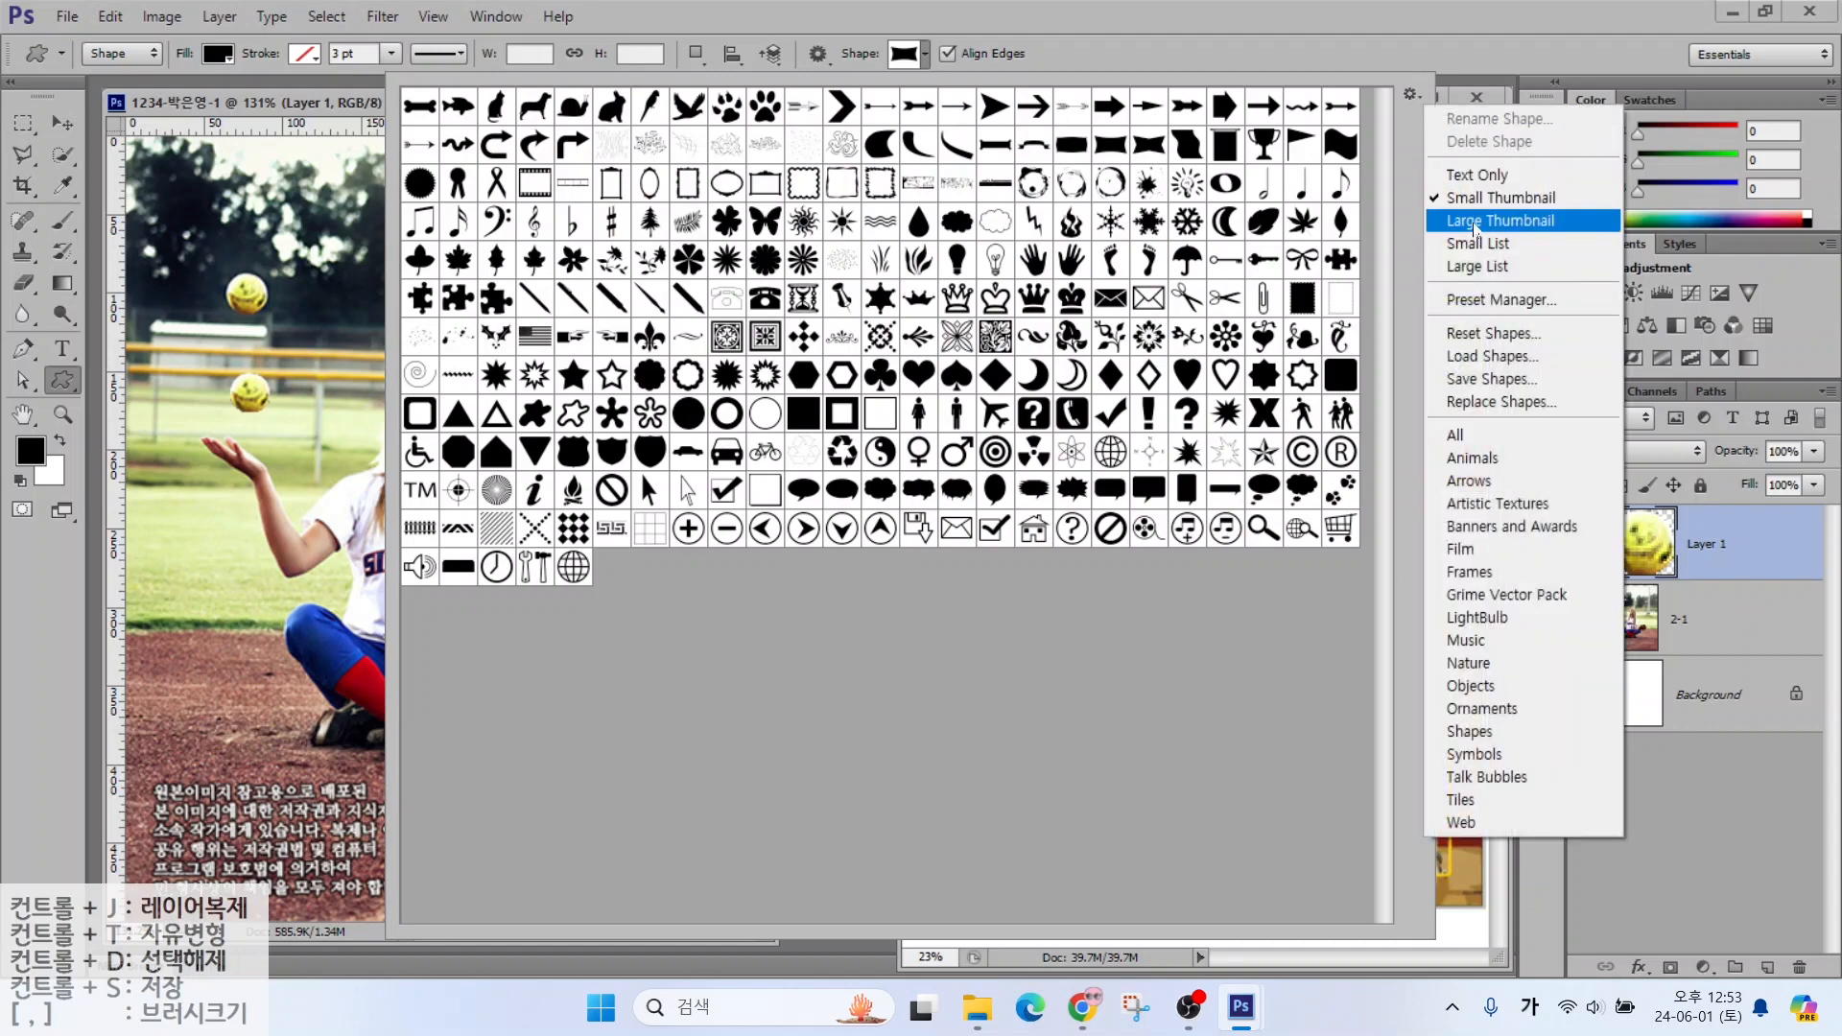
click(1478, 224)
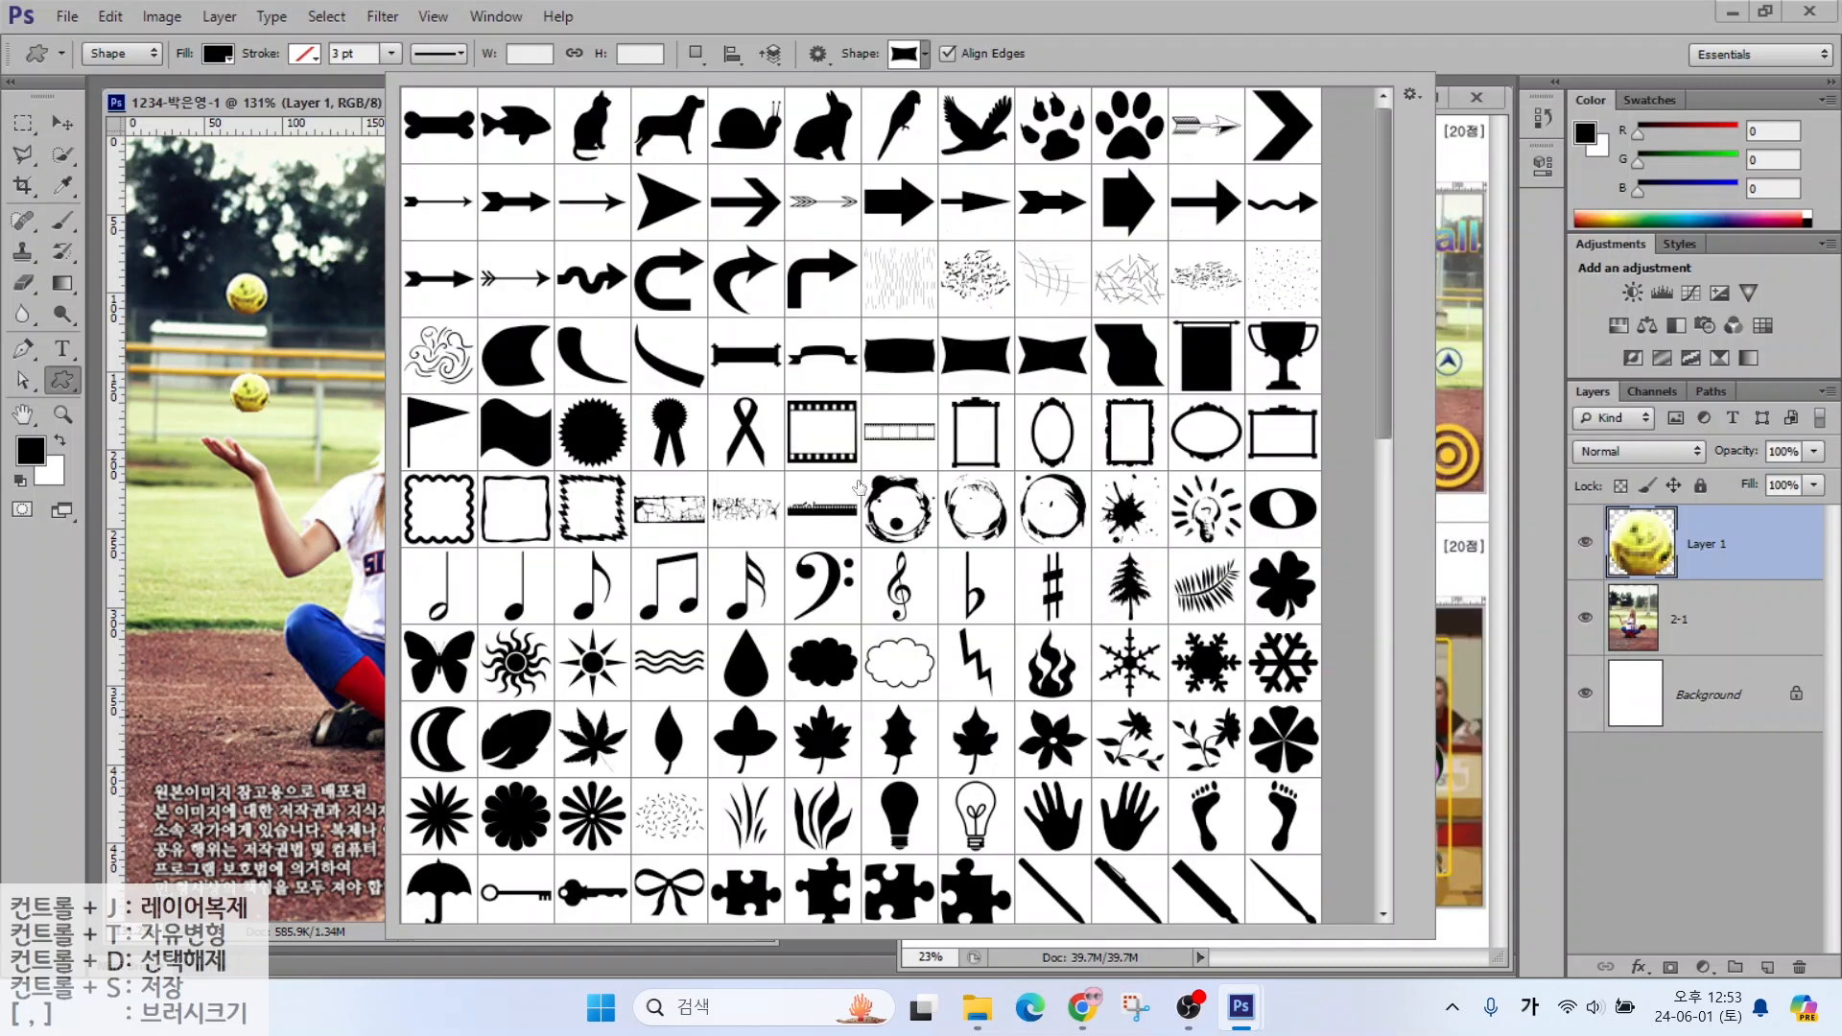
drag(1383, 384, 1383, 854)
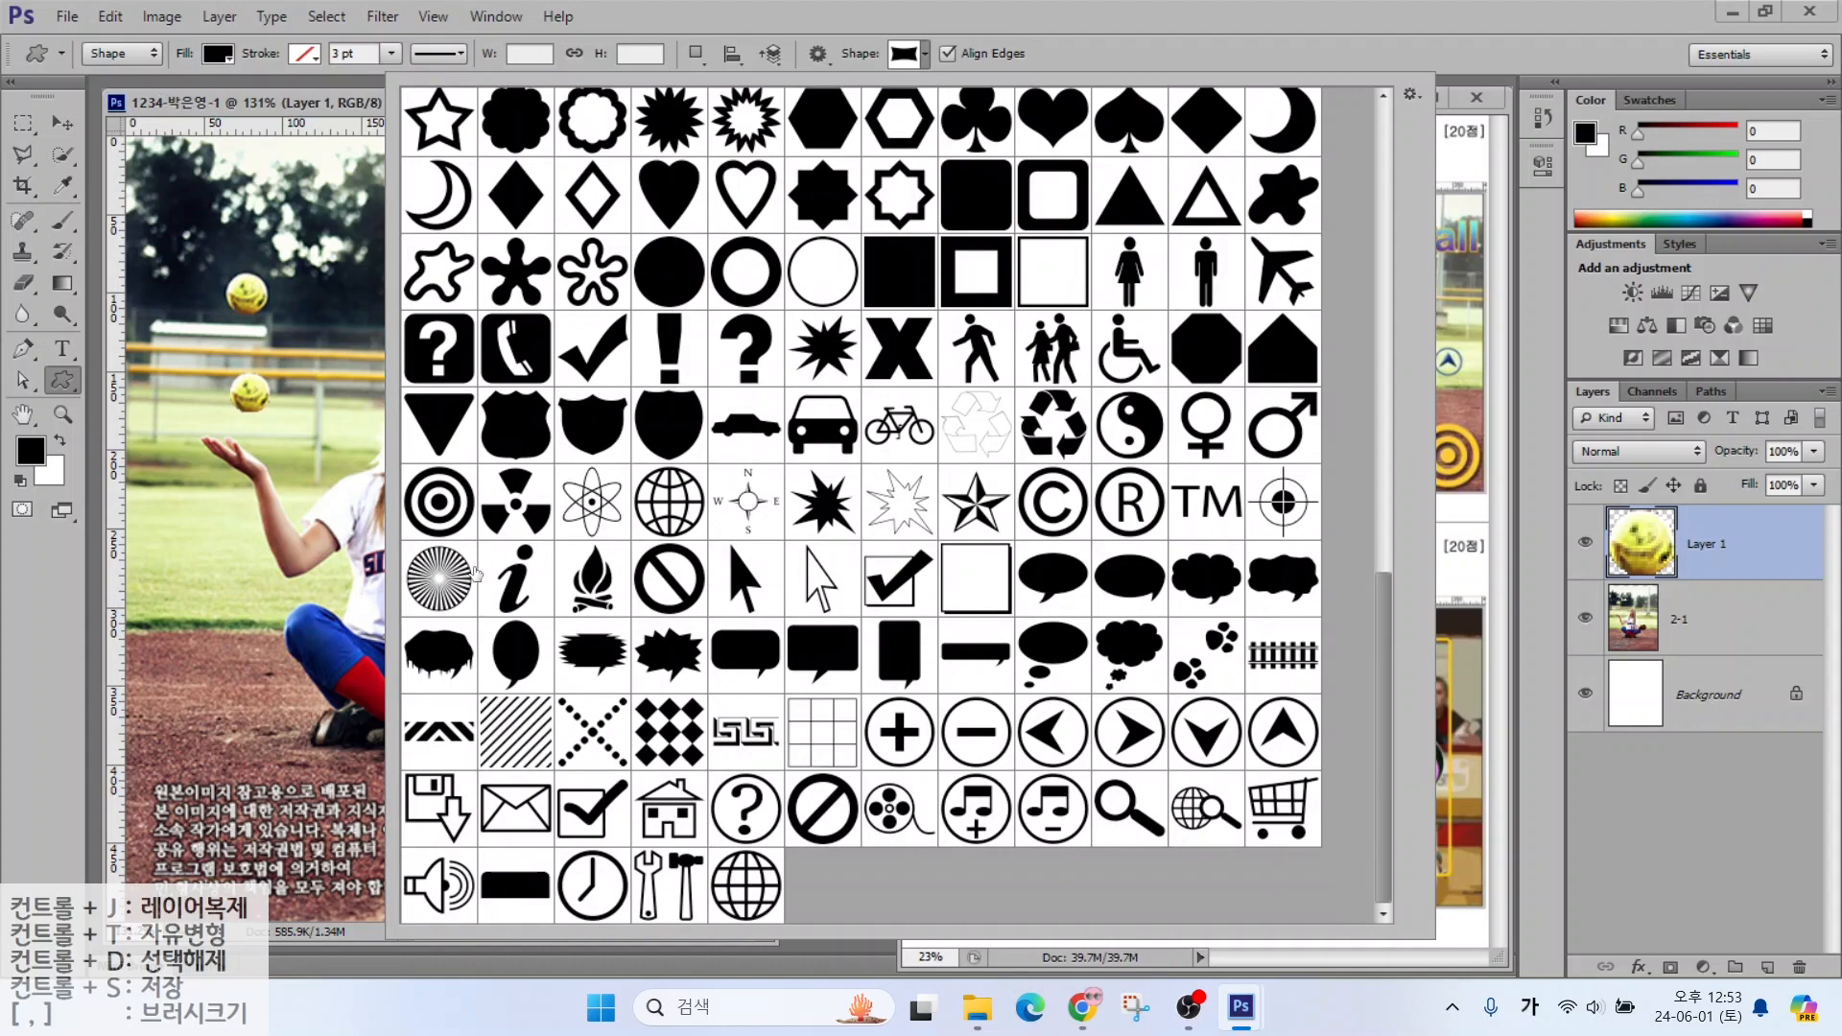
click(443, 515)
double_click(441, 502)
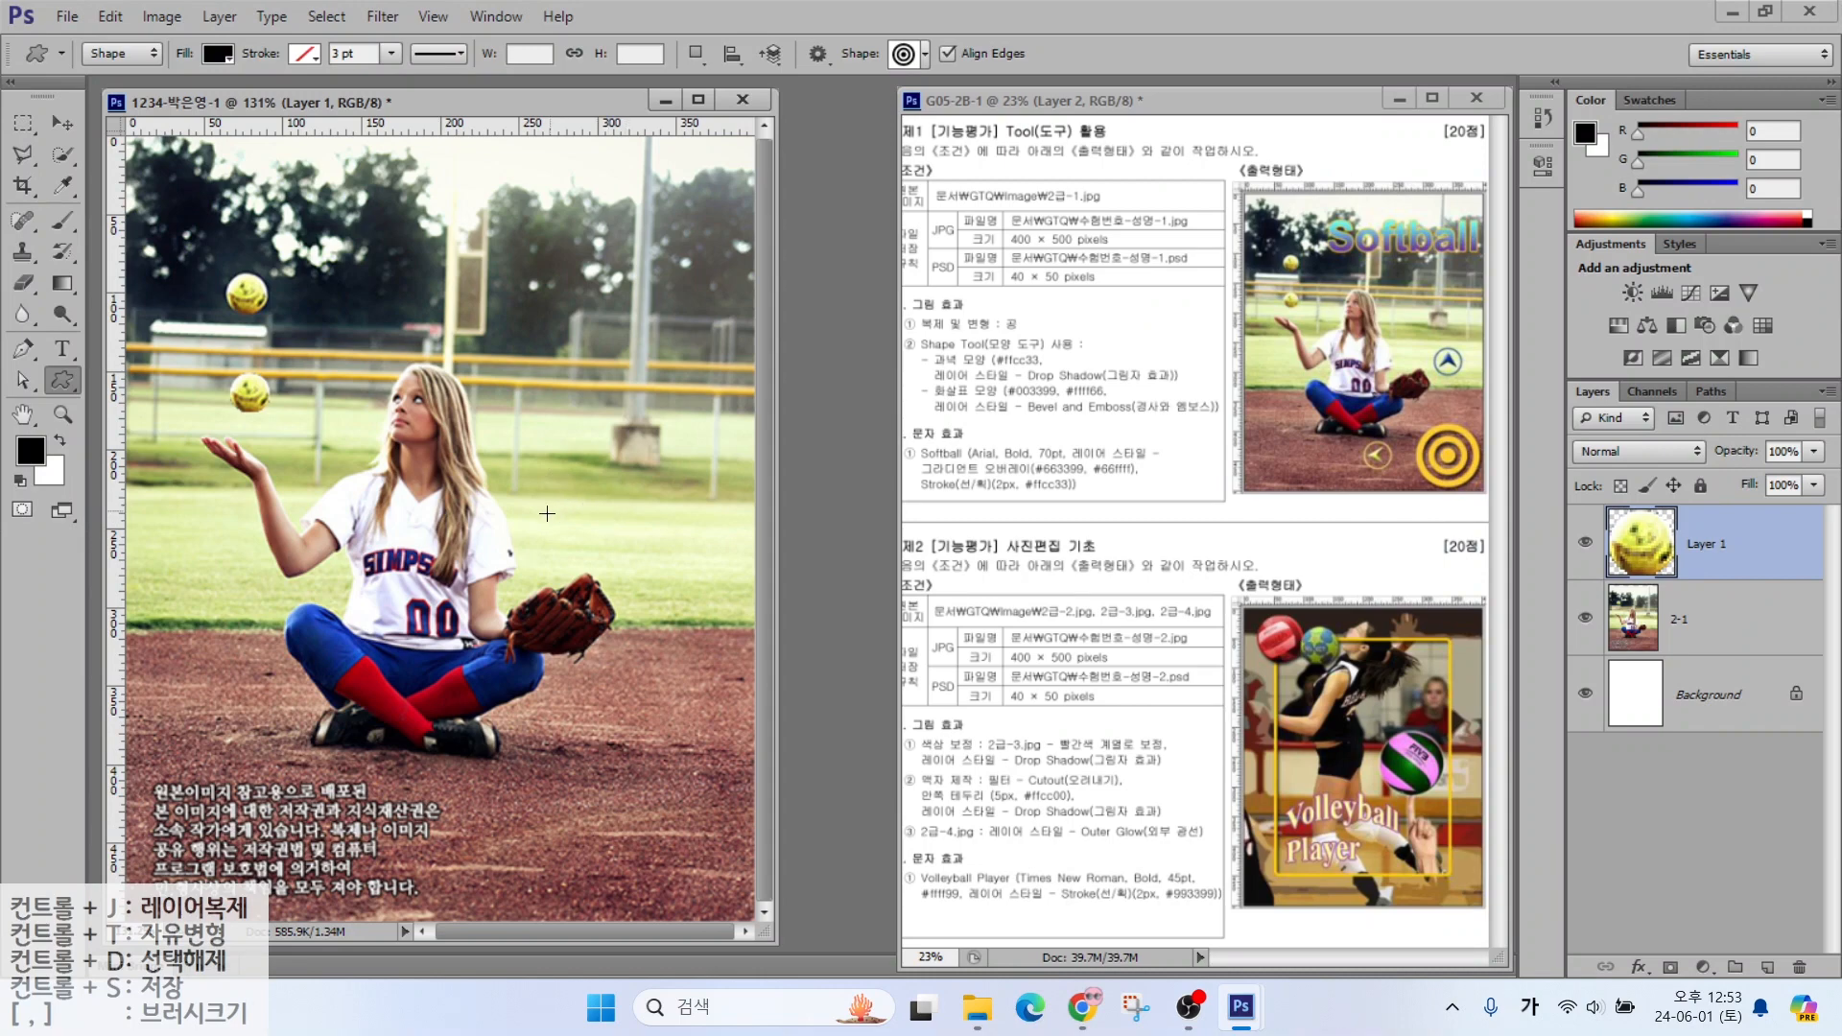
Draw the bullseye target at the photo's lower right and enlarge it slightly with Free Transform
mouse_move(569, 736)
mouse_down()
mouse_move(671, 833)
mouse_move(552, 750)
mouse_move(661, 853)
mouse_move(677, 825)
mouse_move(611, 819)
mouse_move(662, 812)
mouse_move(727, 895)
mouse_up()
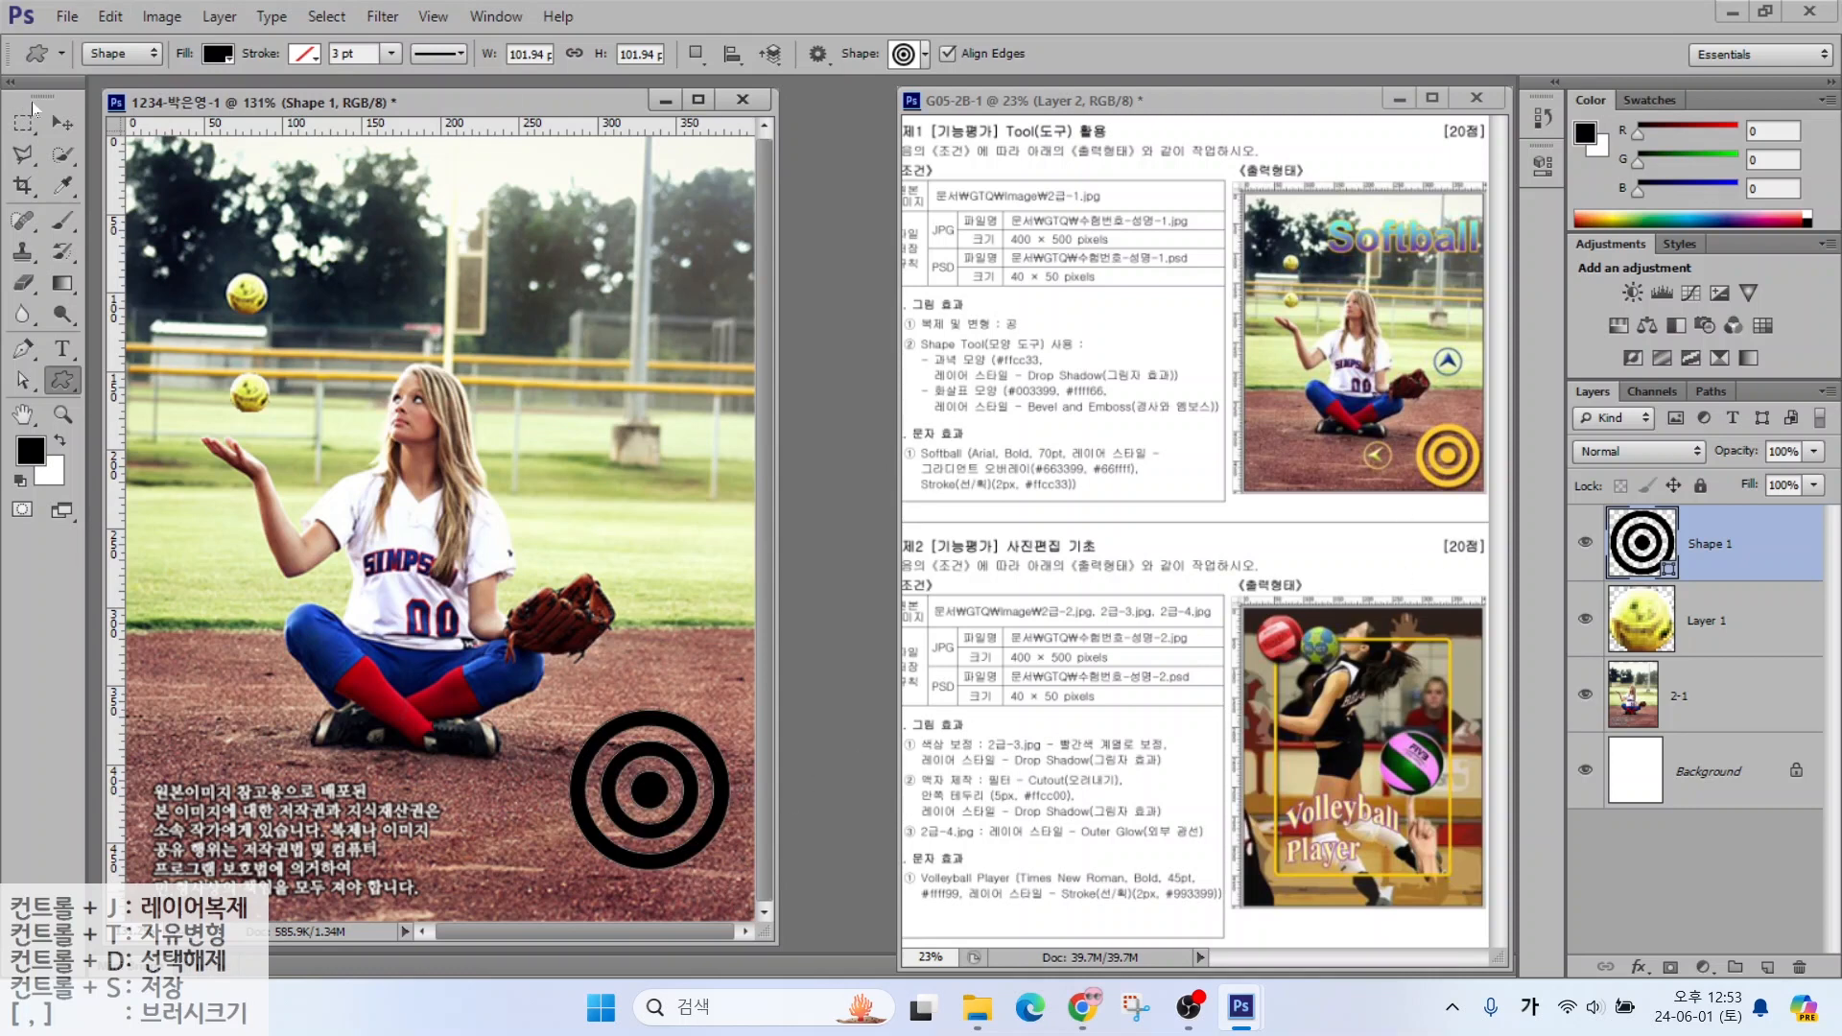
click(61, 123)
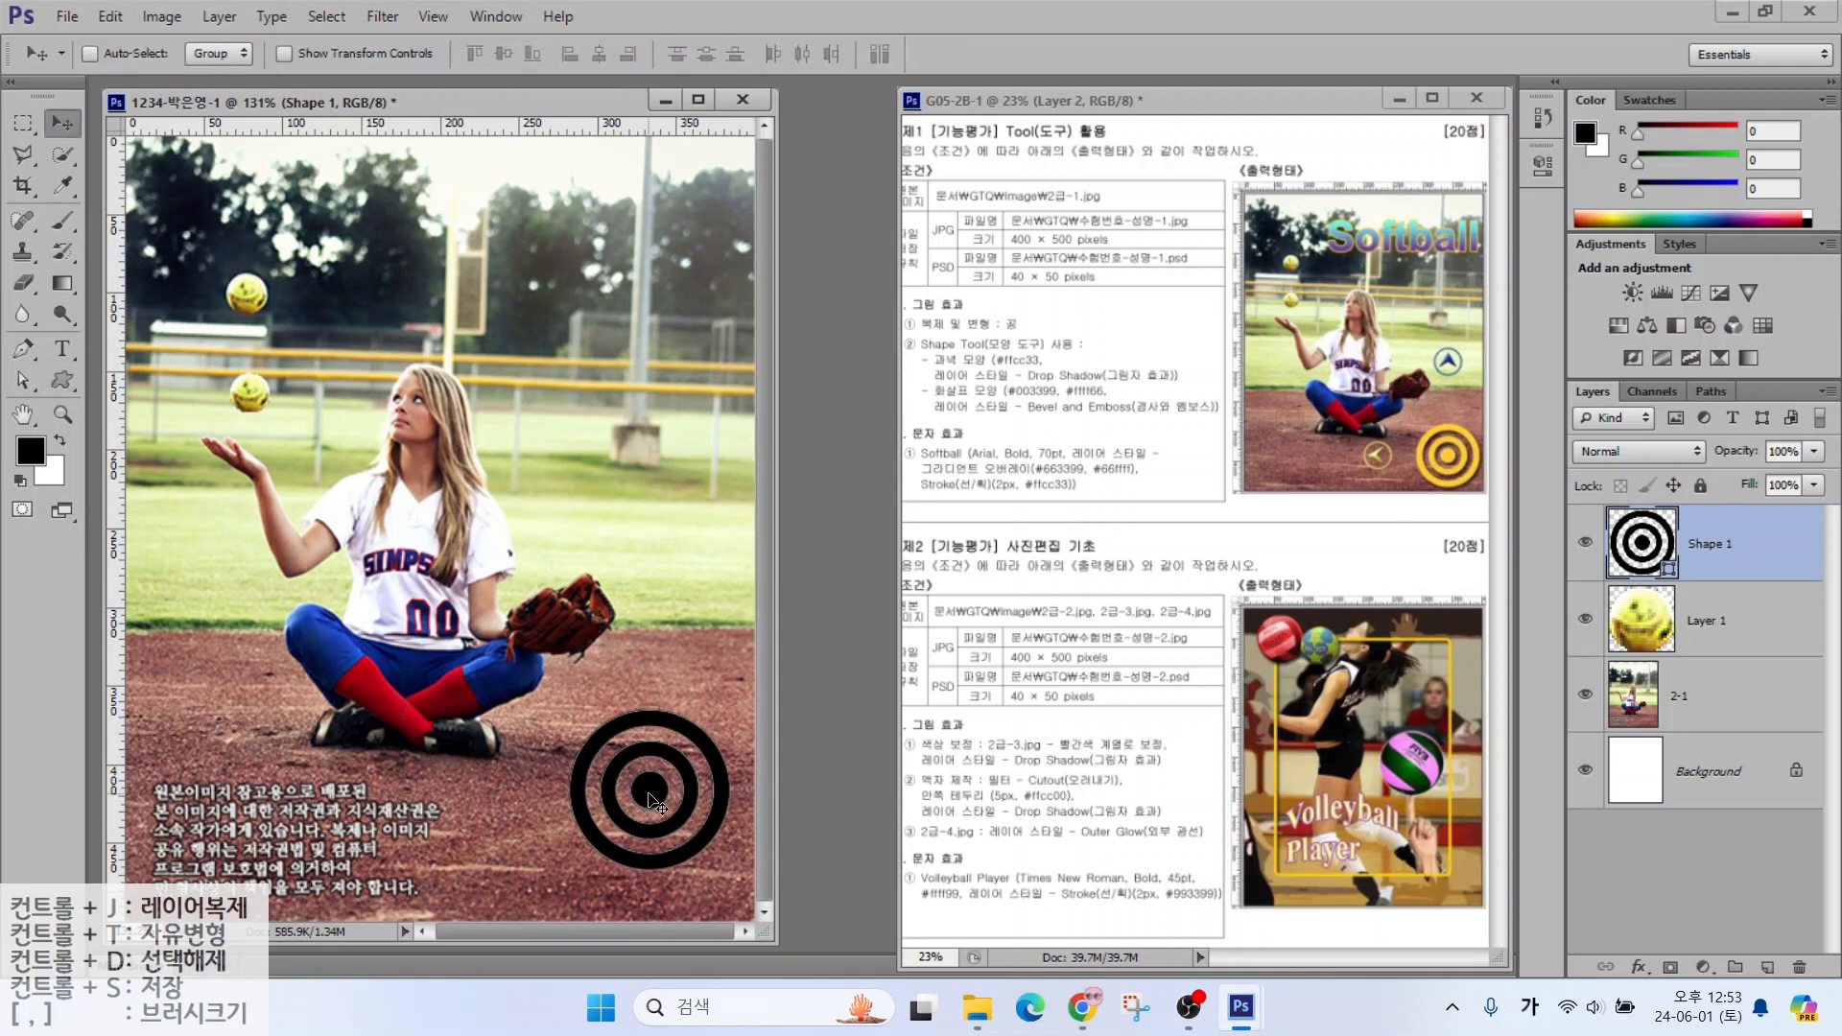
drag(648, 793, 656, 836)
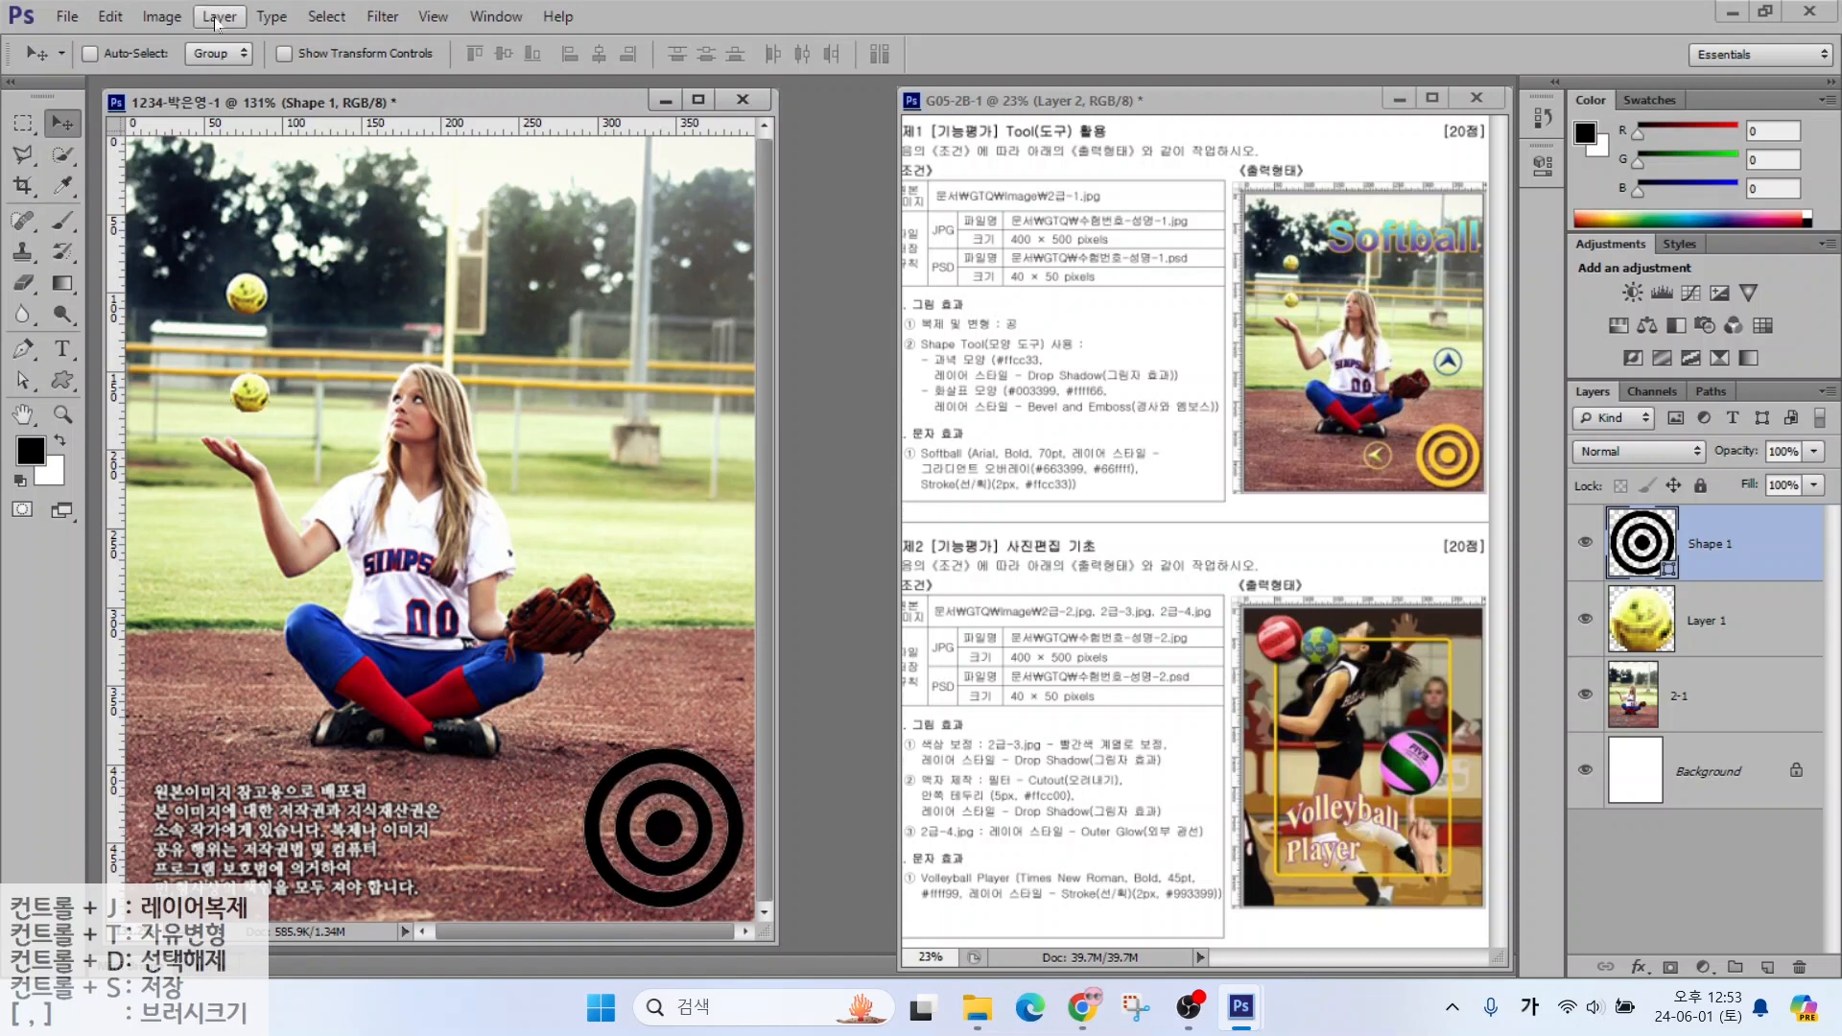
click(108, 19)
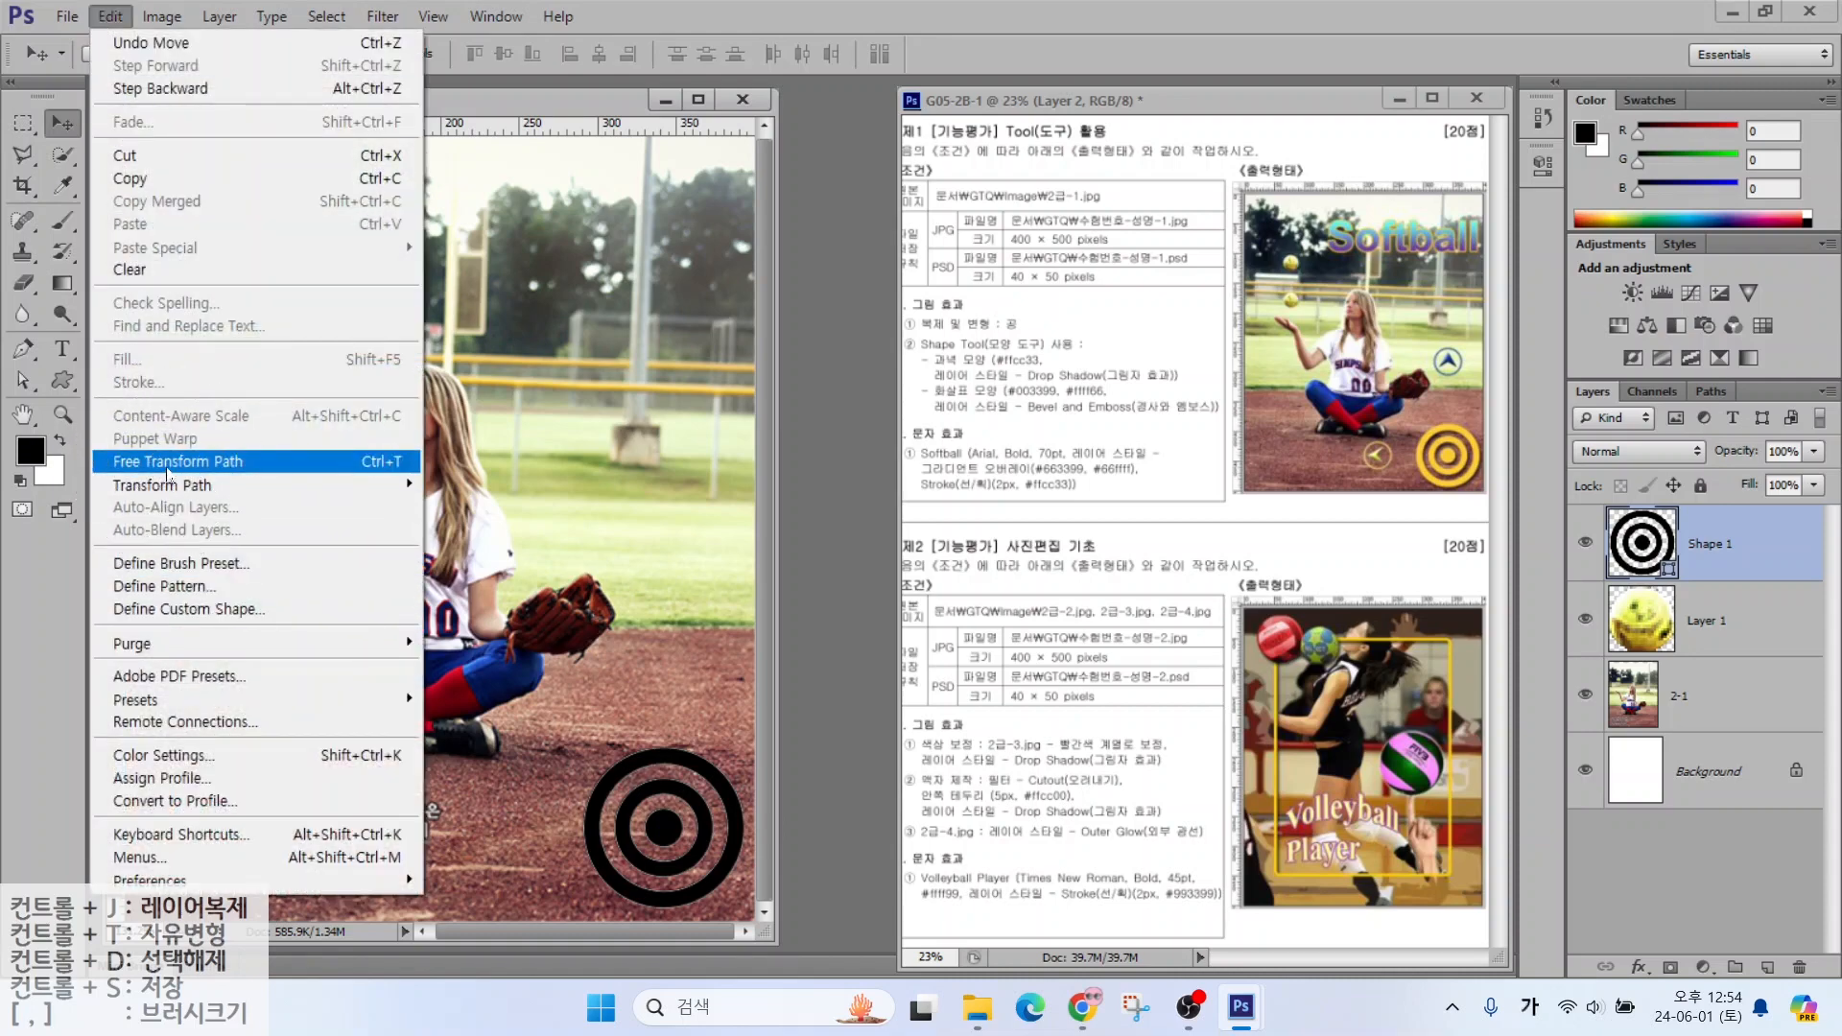
click(331, 464)
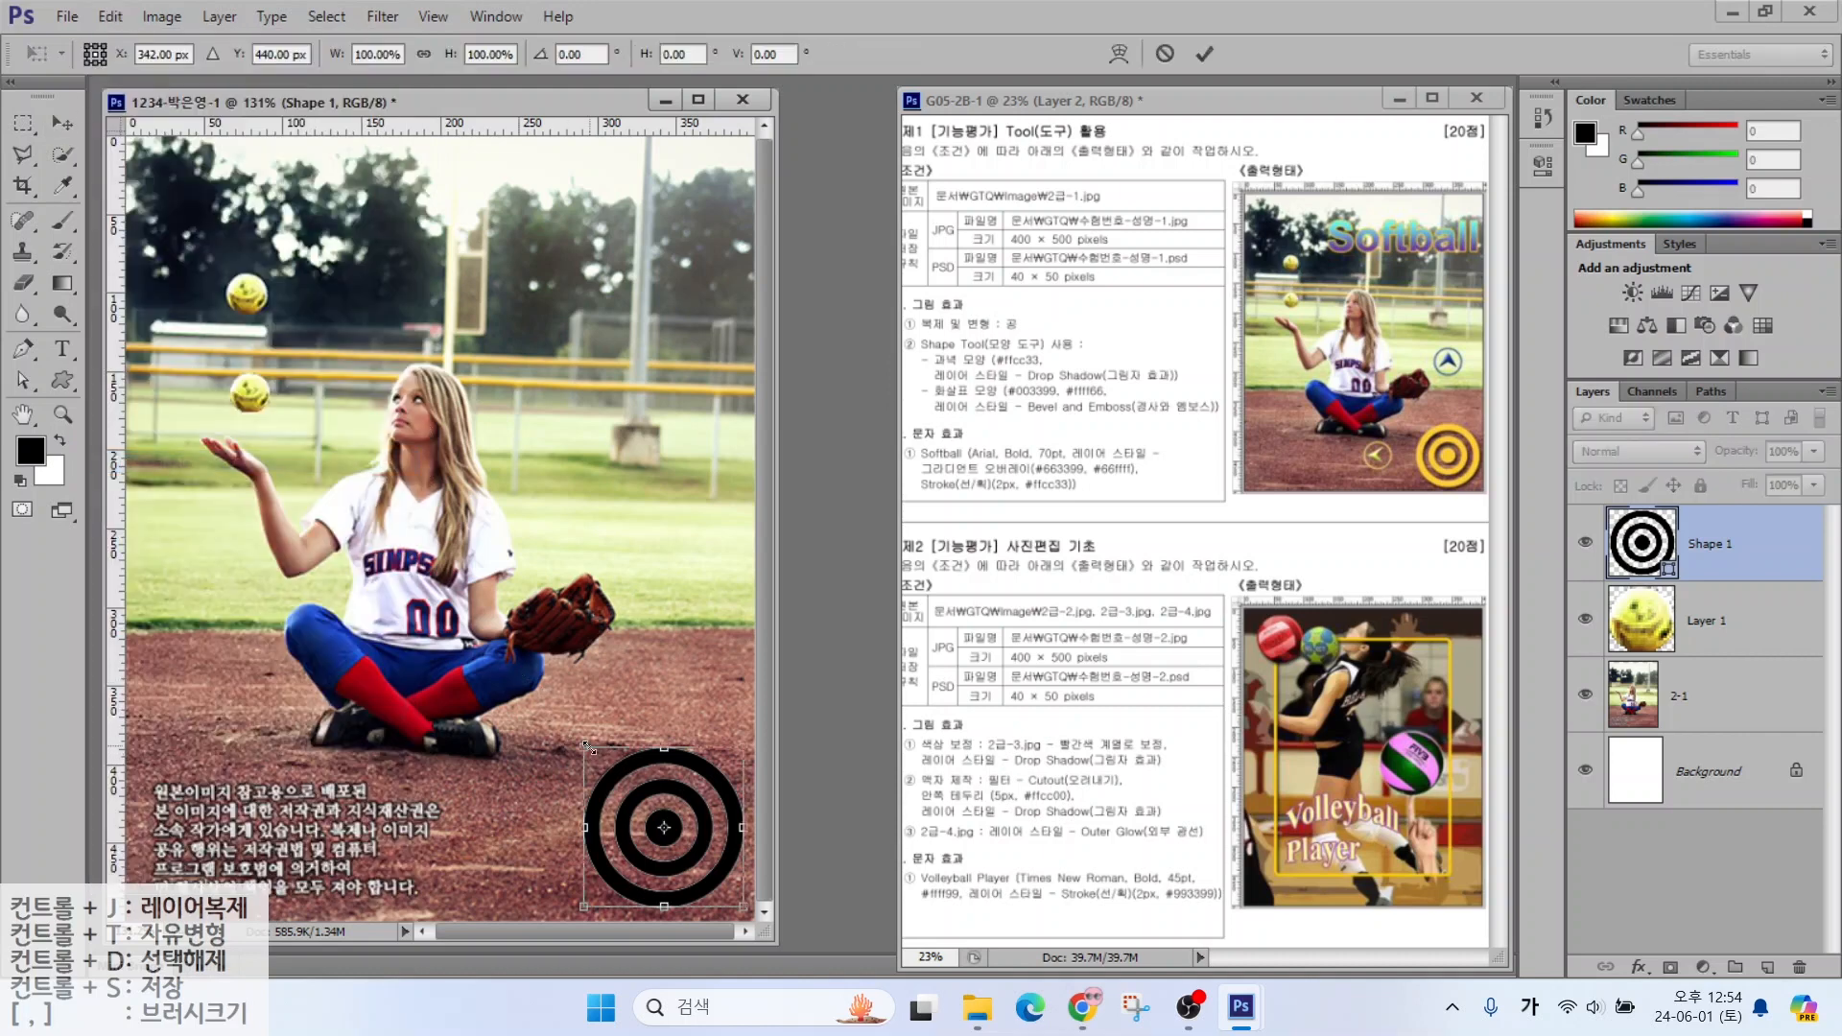
mouse_move(588, 746)
mouse_down()
mouse_move(566, 715)
mouse_move(451, 701)
mouse_move(614, 653)
mouse_move(506, 691)
mouse_move(566, 677)
mouse_move(593, 718)
mouse_up()
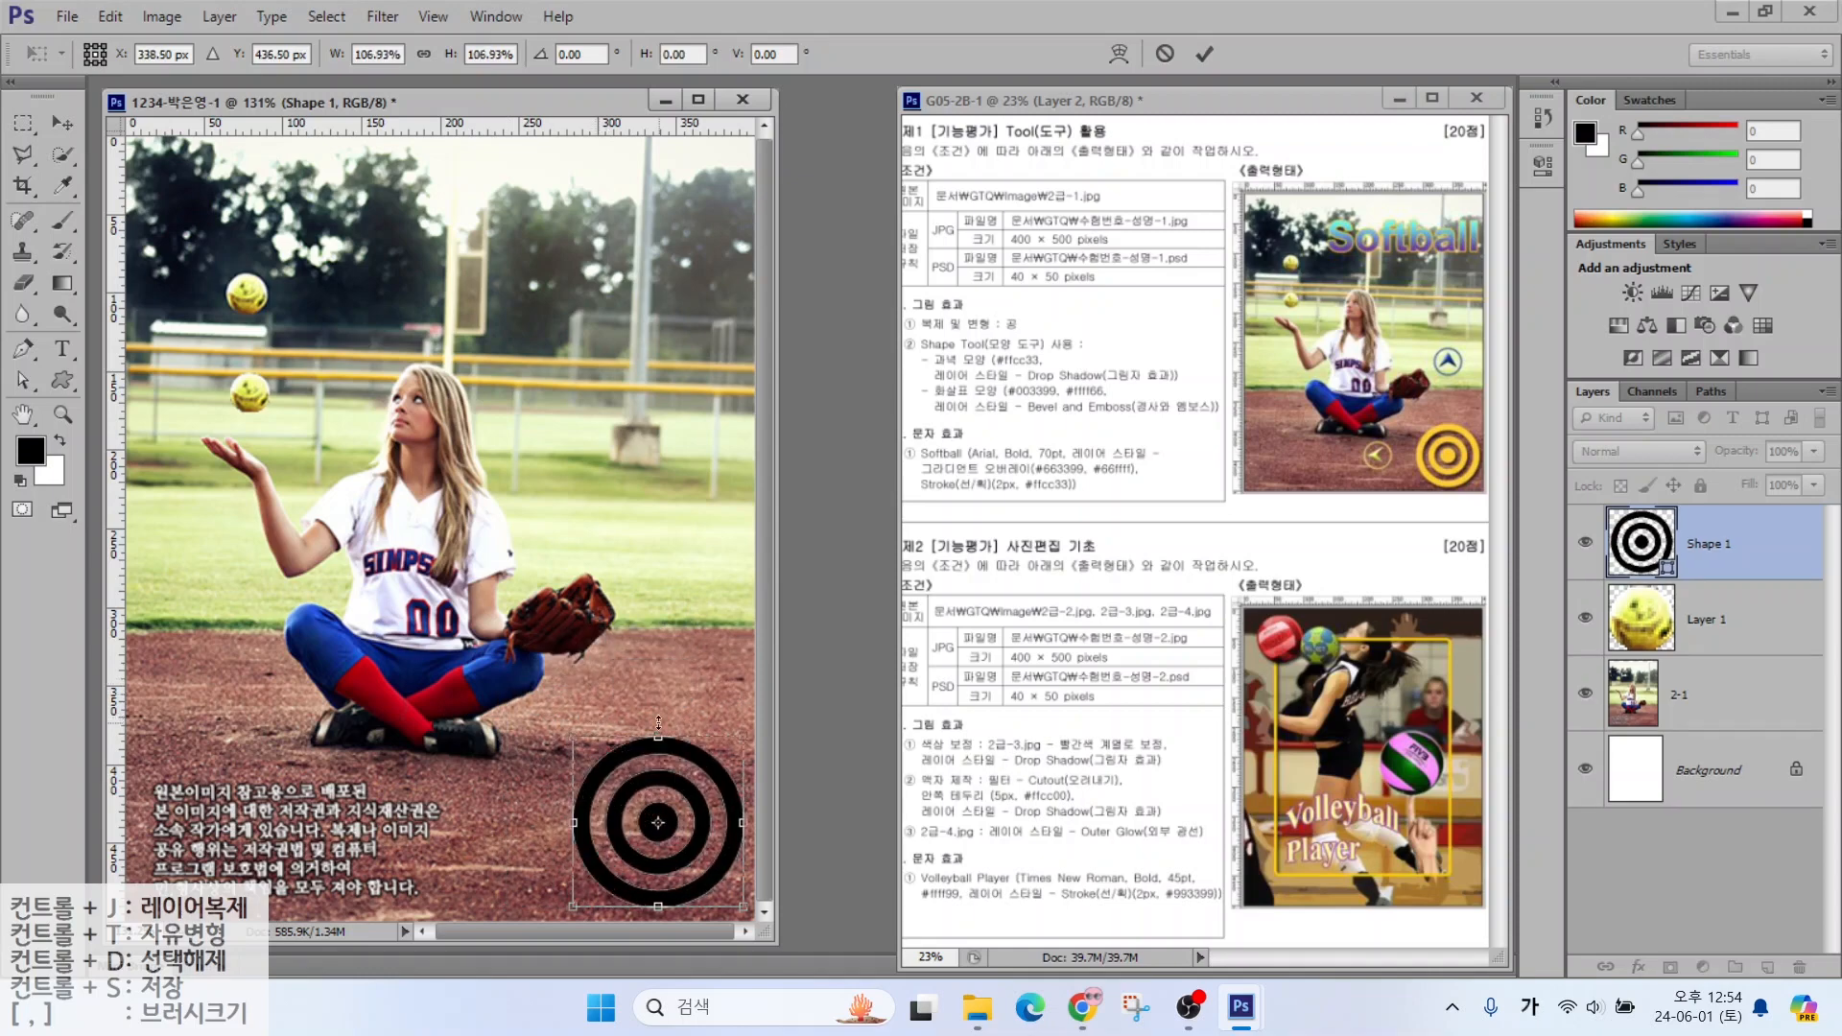
key(Return)
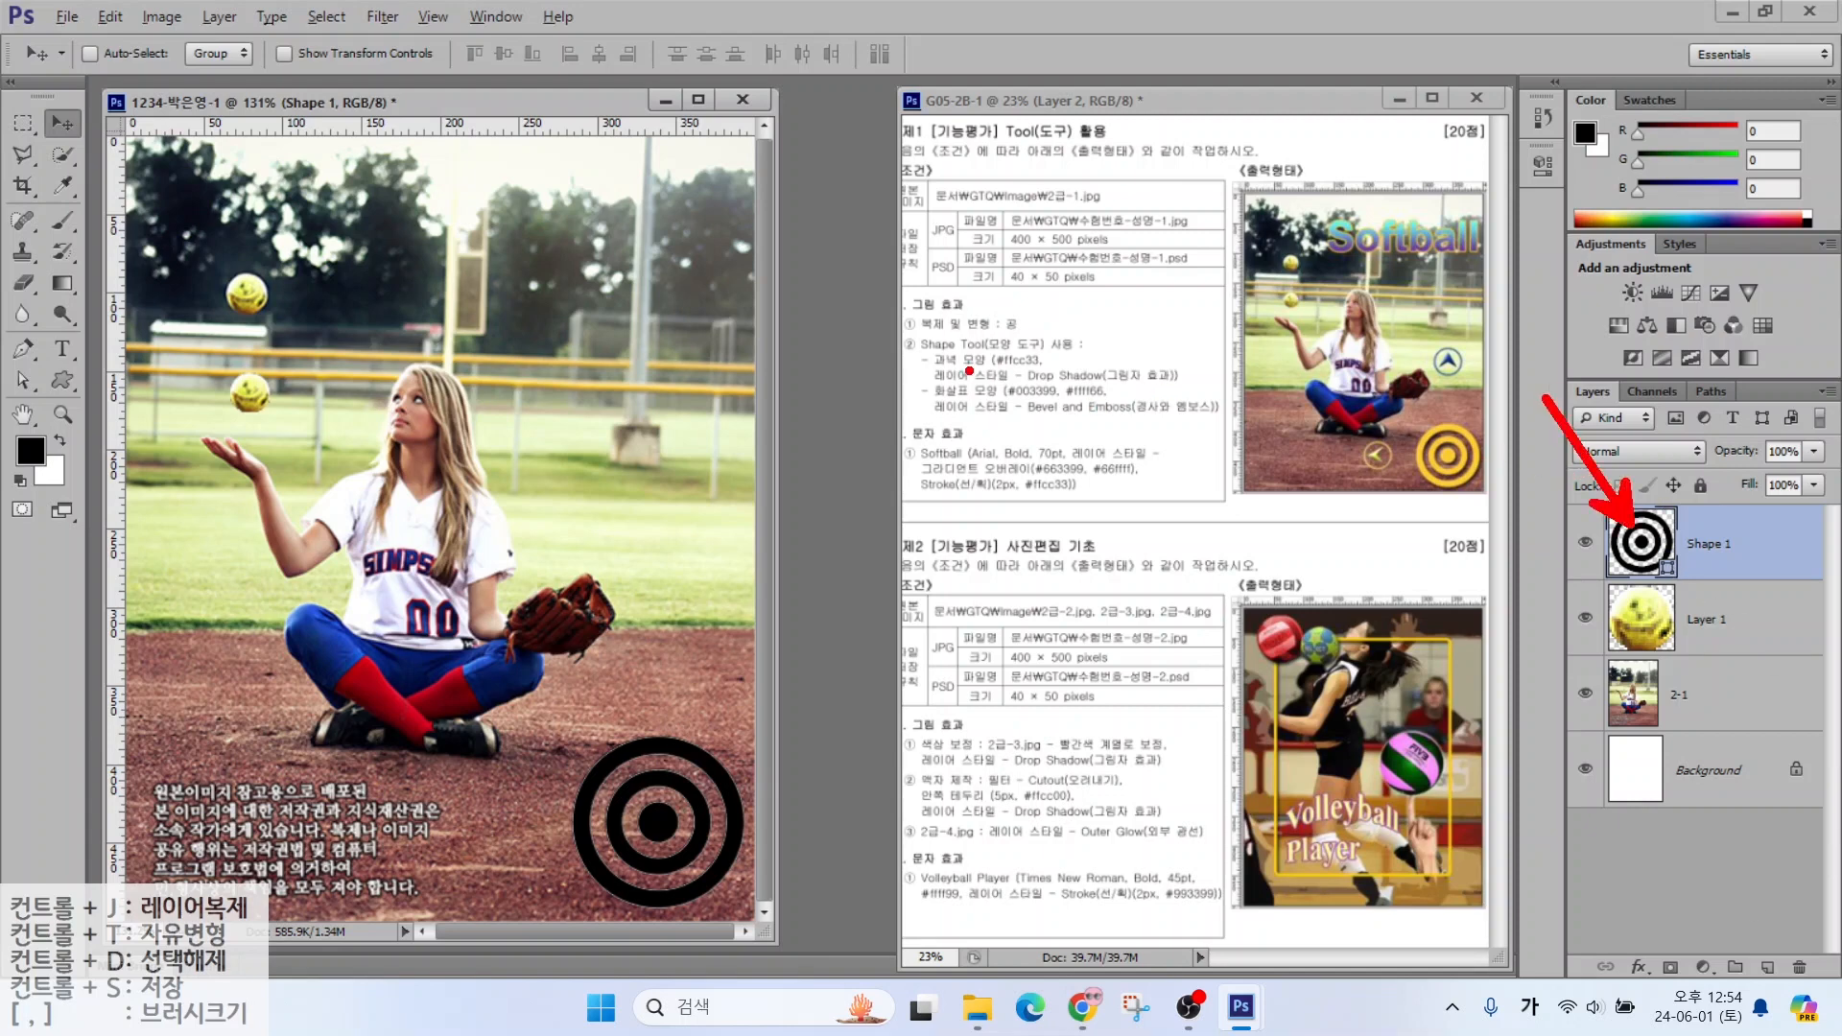
Fill the Shape 1 bullseye with yellow #ffcc33
drag(982, 368, 1080, 367)
mouse_move(1610, 556)
mouse_down()
mouse_move(1636, 583)
mouse_move(1674, 553)
mouse_up()
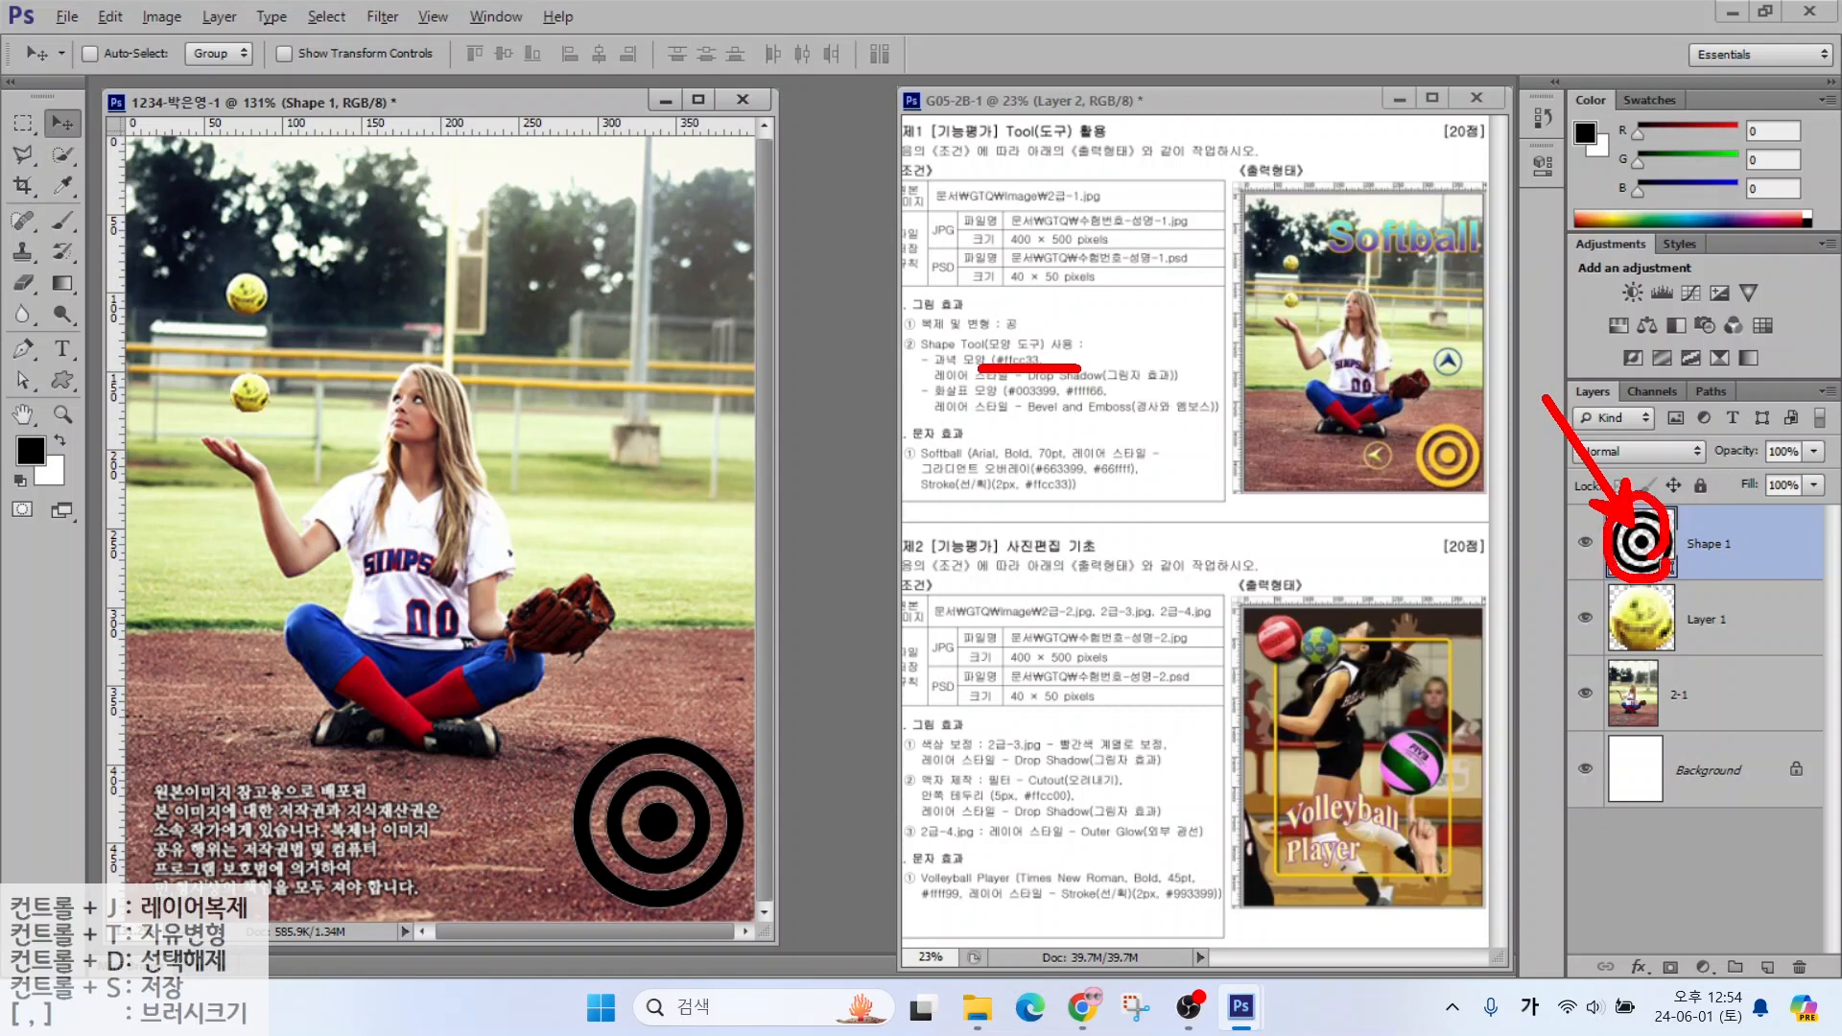
double_click(1643, 543)
drag(1286, 668, 1082, 669)
text(ㄹ)
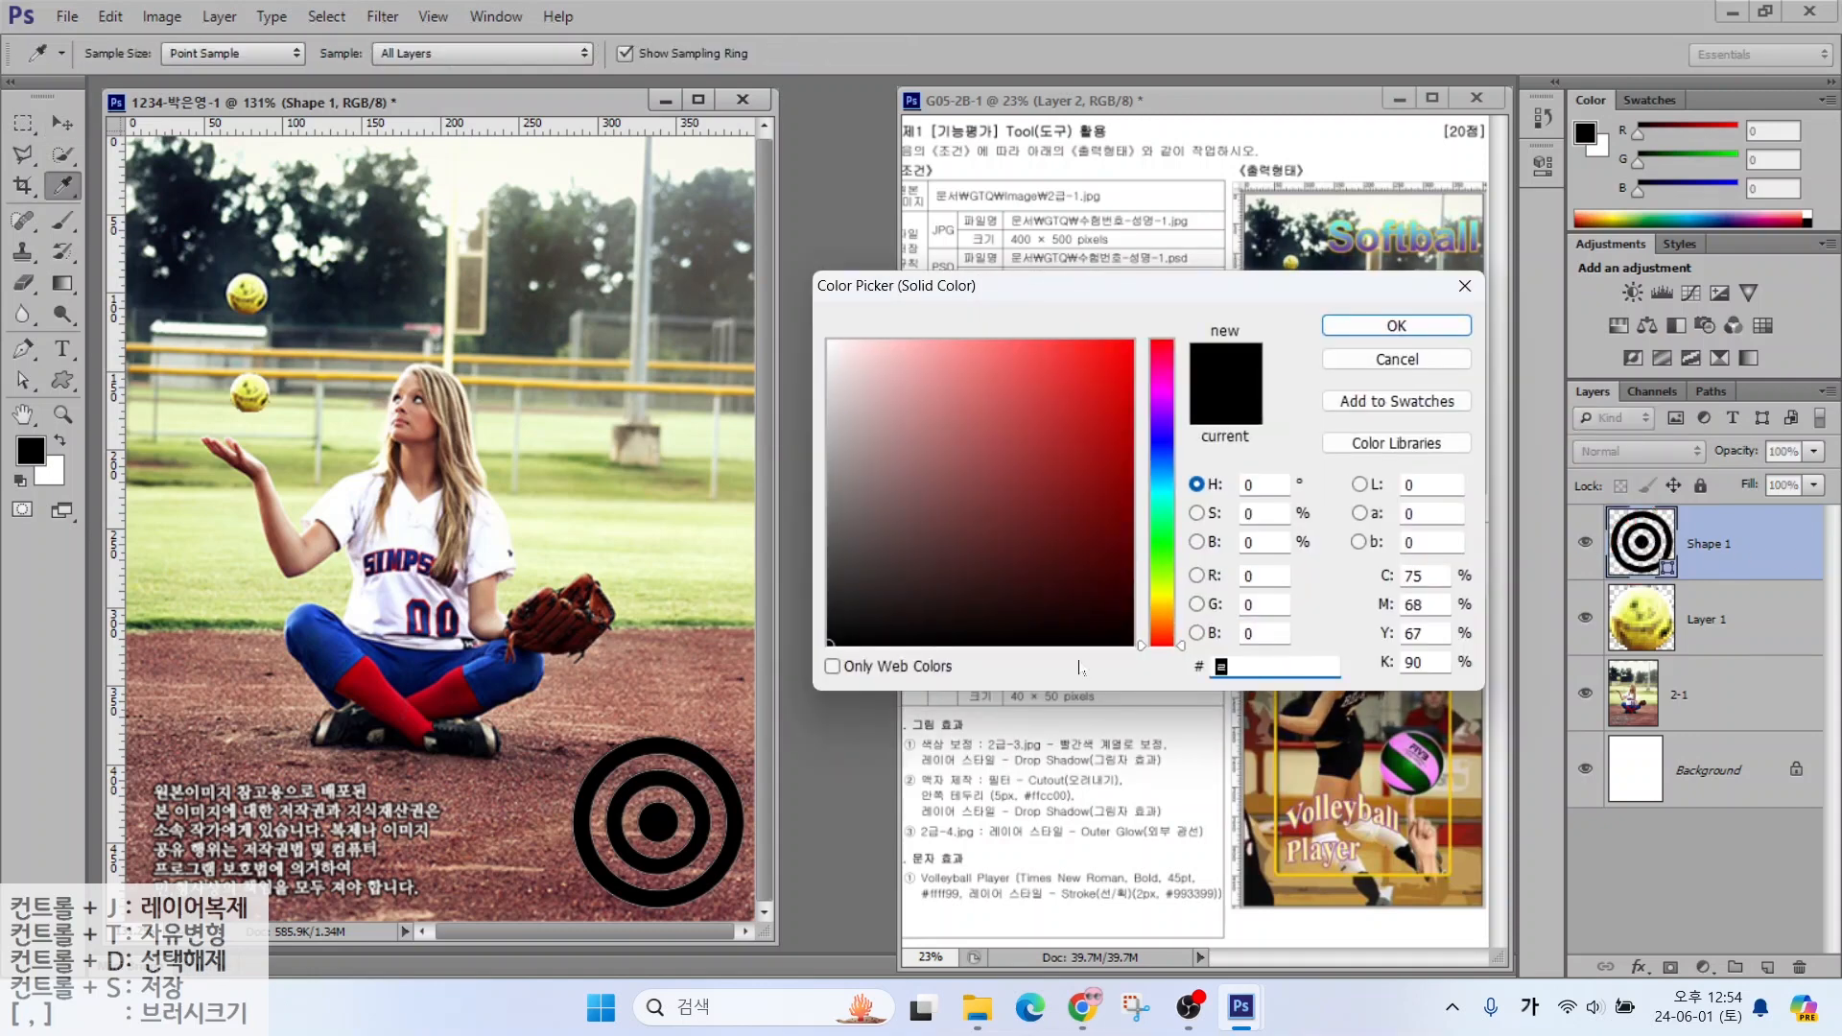
key(BackSpace)
key(Hangul)
text(ffc)
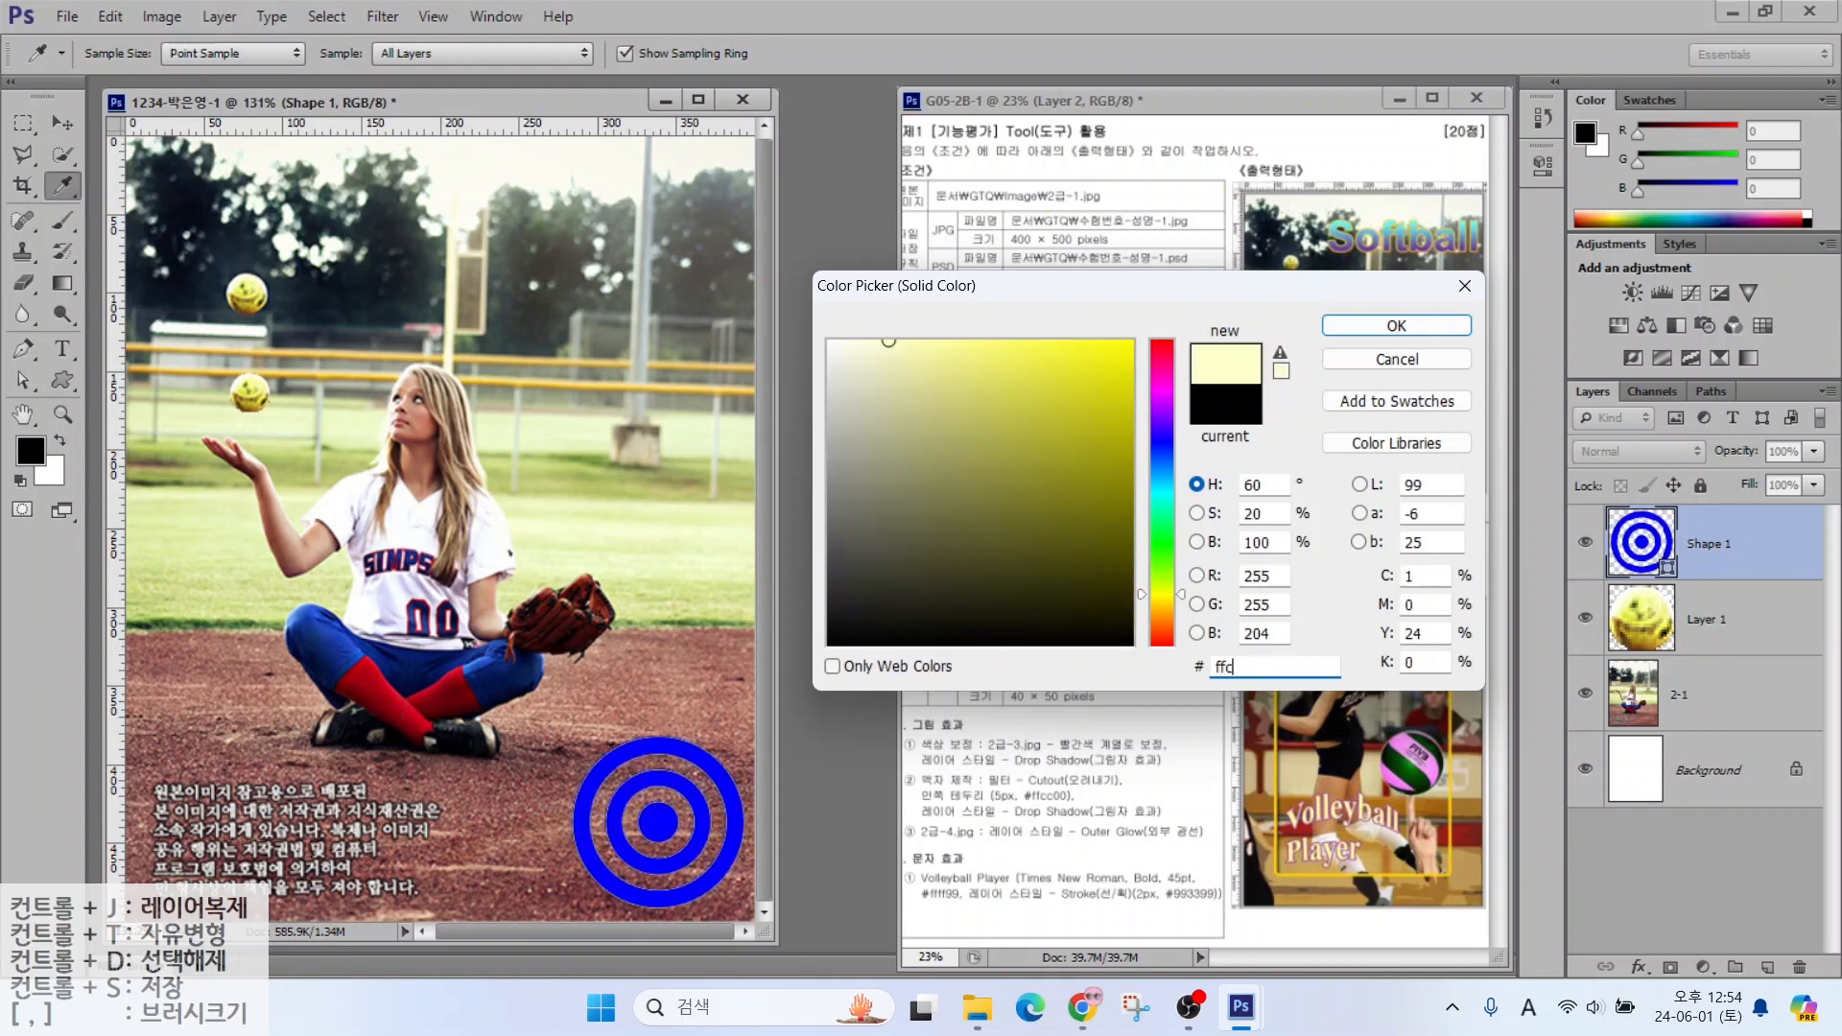
text(c33)
key(Return)
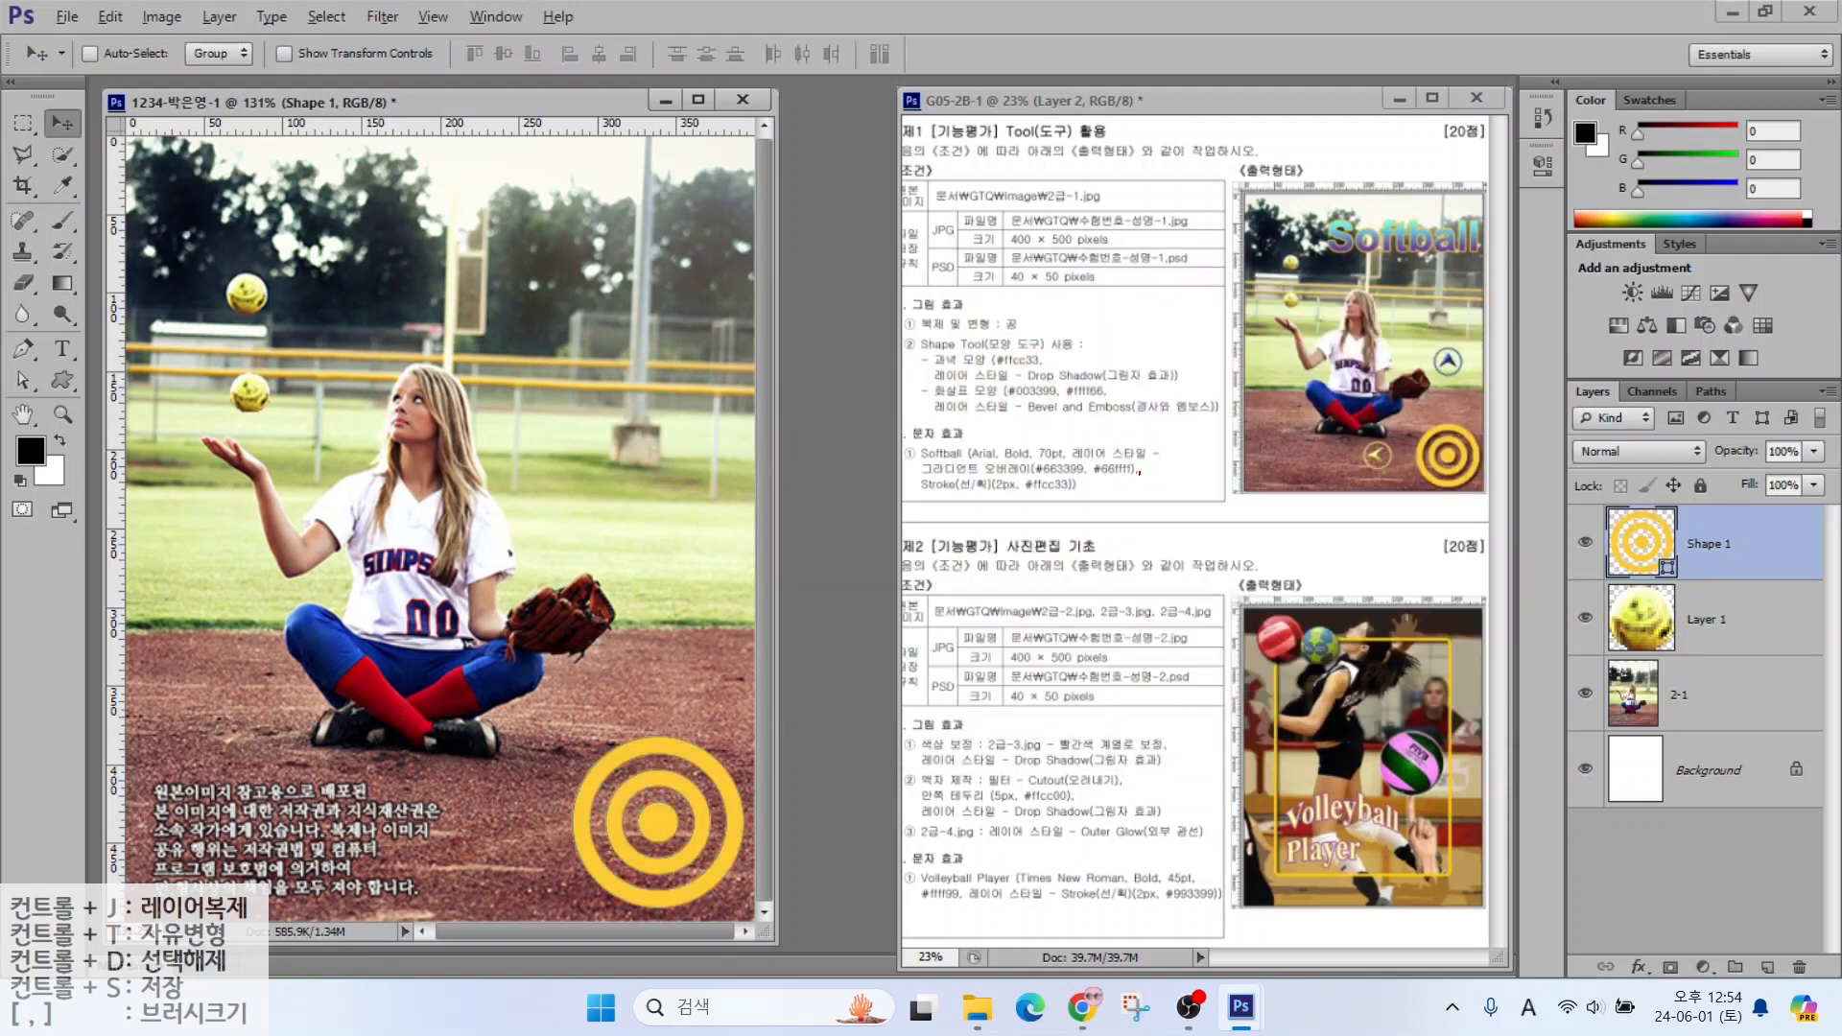
Add a Drop Shadow layer style to the bullseye
drag(1100, 354, 1168, 275)
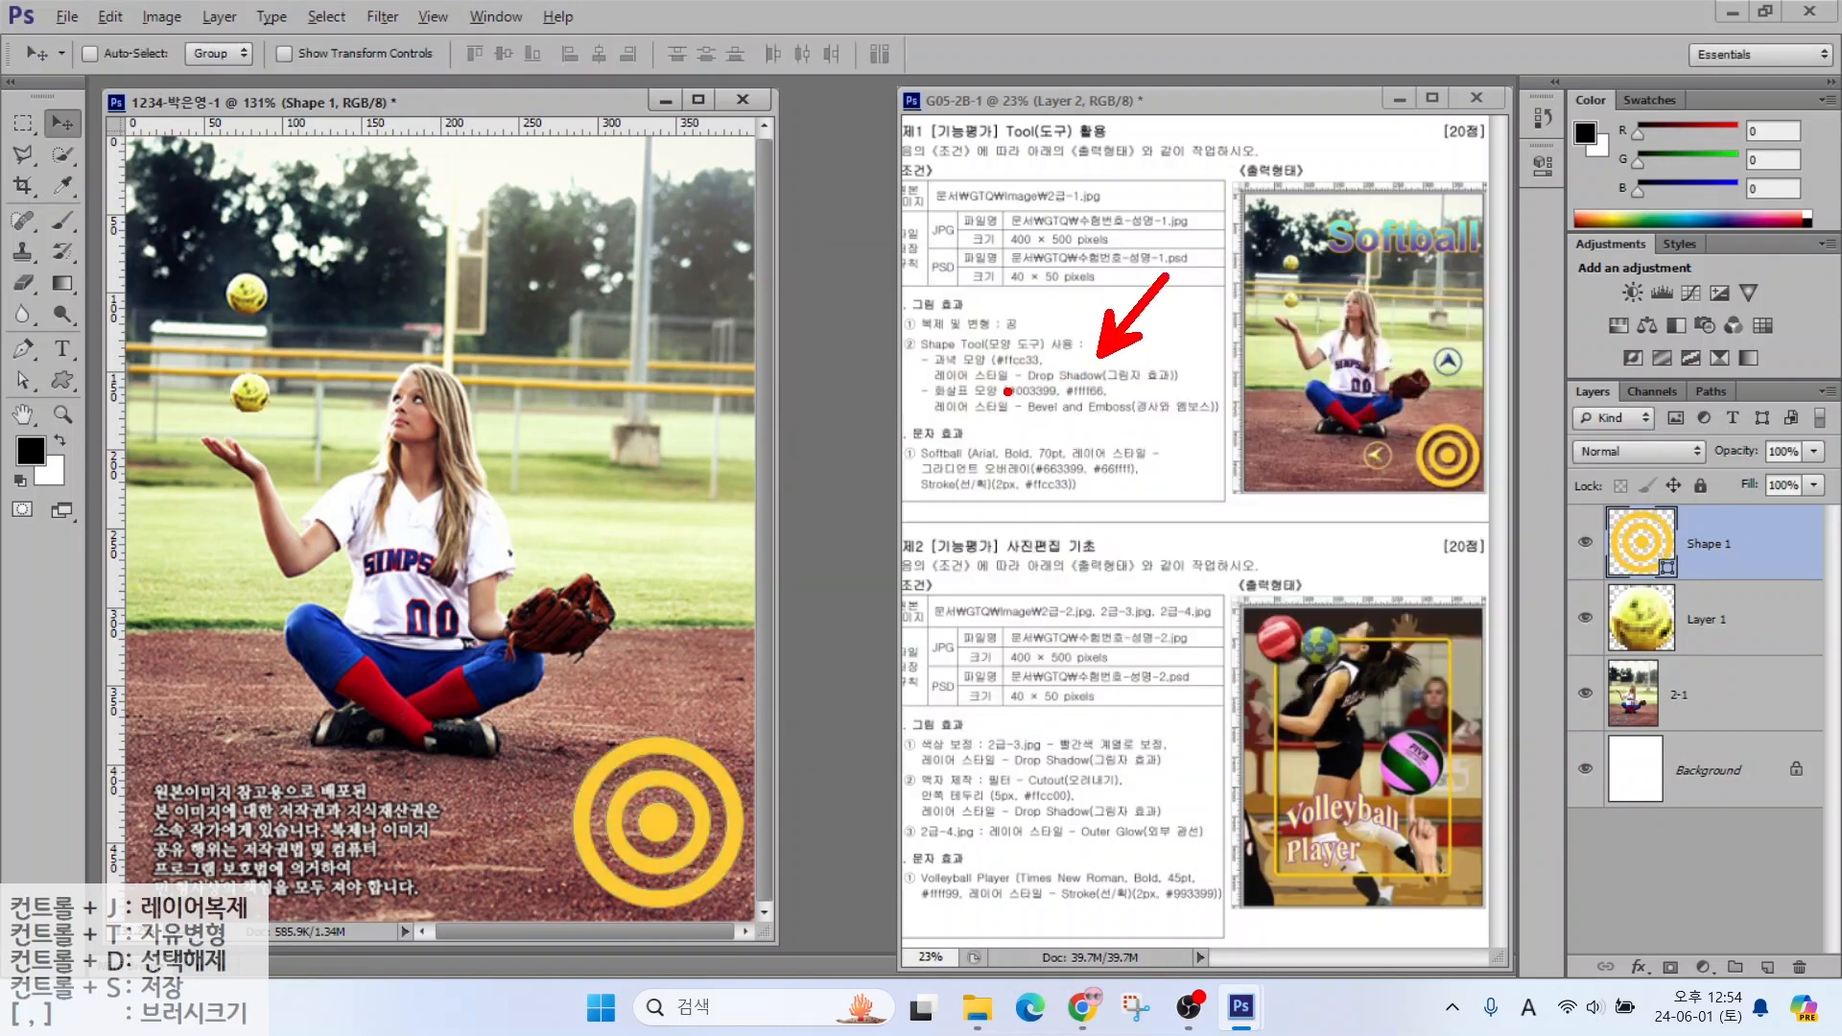
drag(1007, 392, 1160, 391)
mouse_move(1513, 374)
mouse_down()
mouse_move(1661, 475)
mouse_move(1835, 998)
mouse_up()
mouse_move(1616, 940)
mouse_down()
mouse_move(1666, 988)
mouse_move(1727, 876)
mouse_up()
key(Escape)
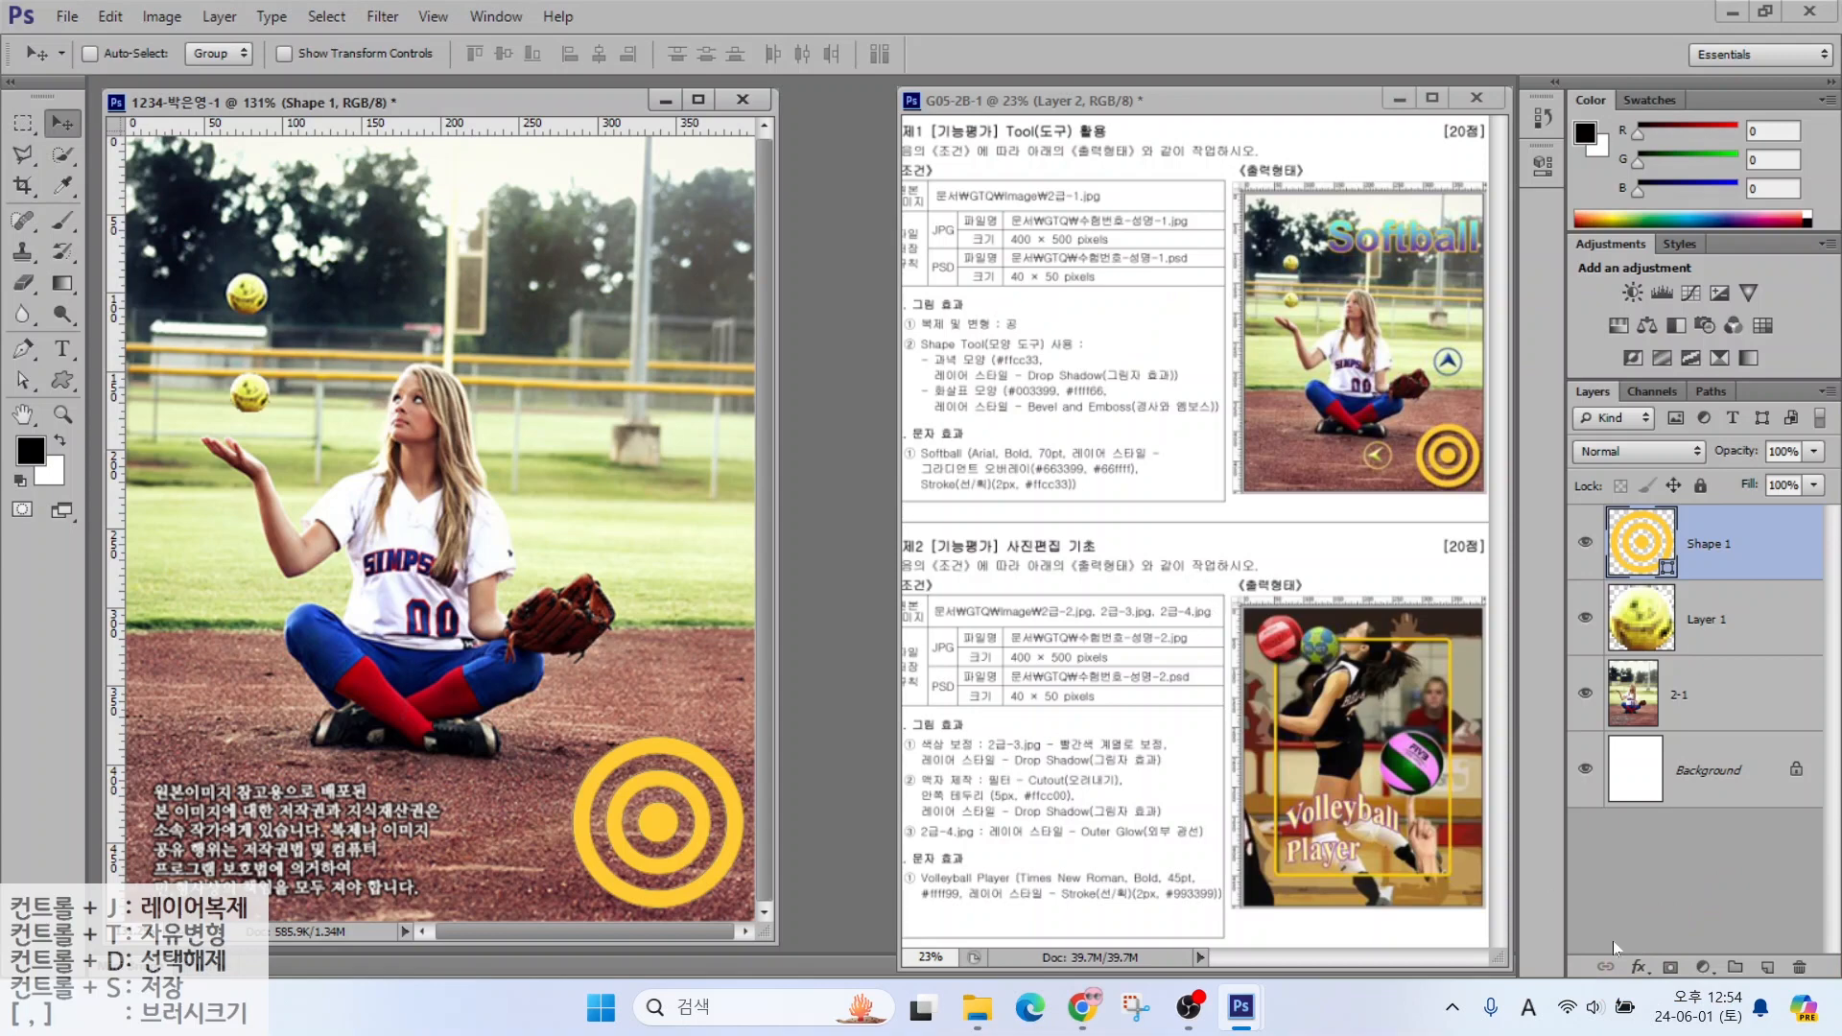
click(1639, 966)
click(1661, 942)
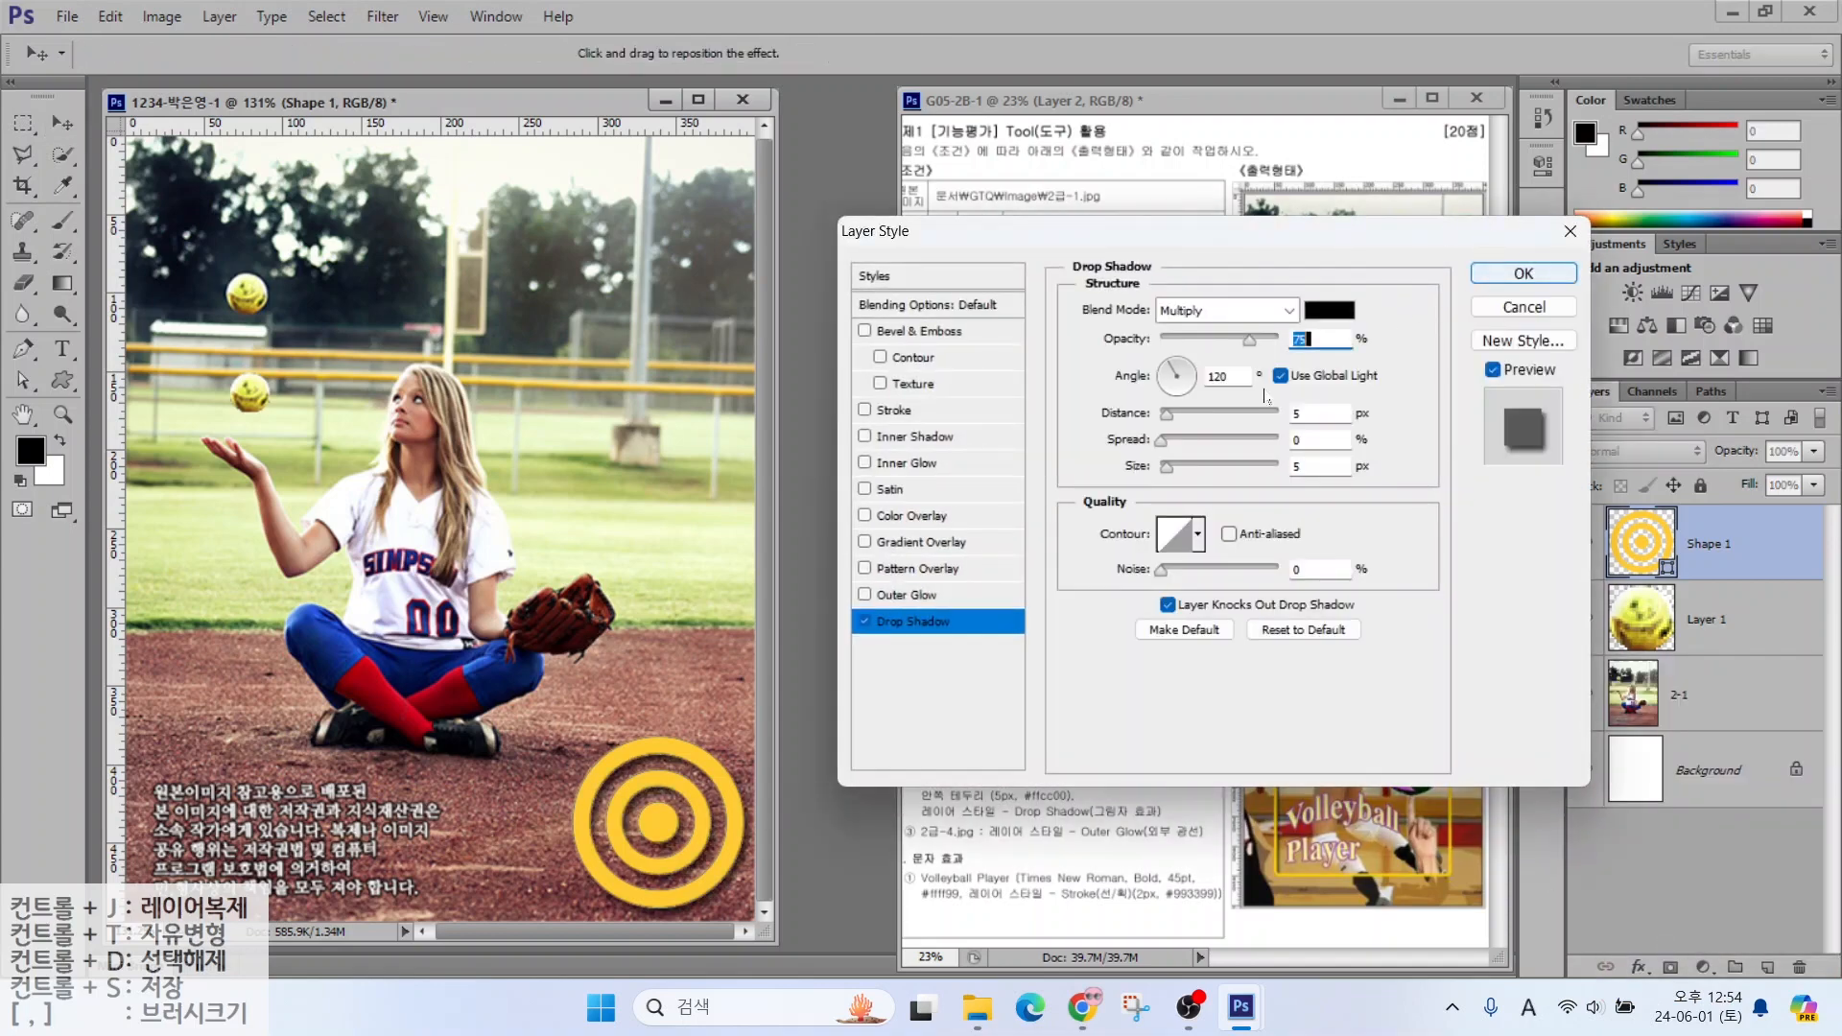
click(1524, 274)
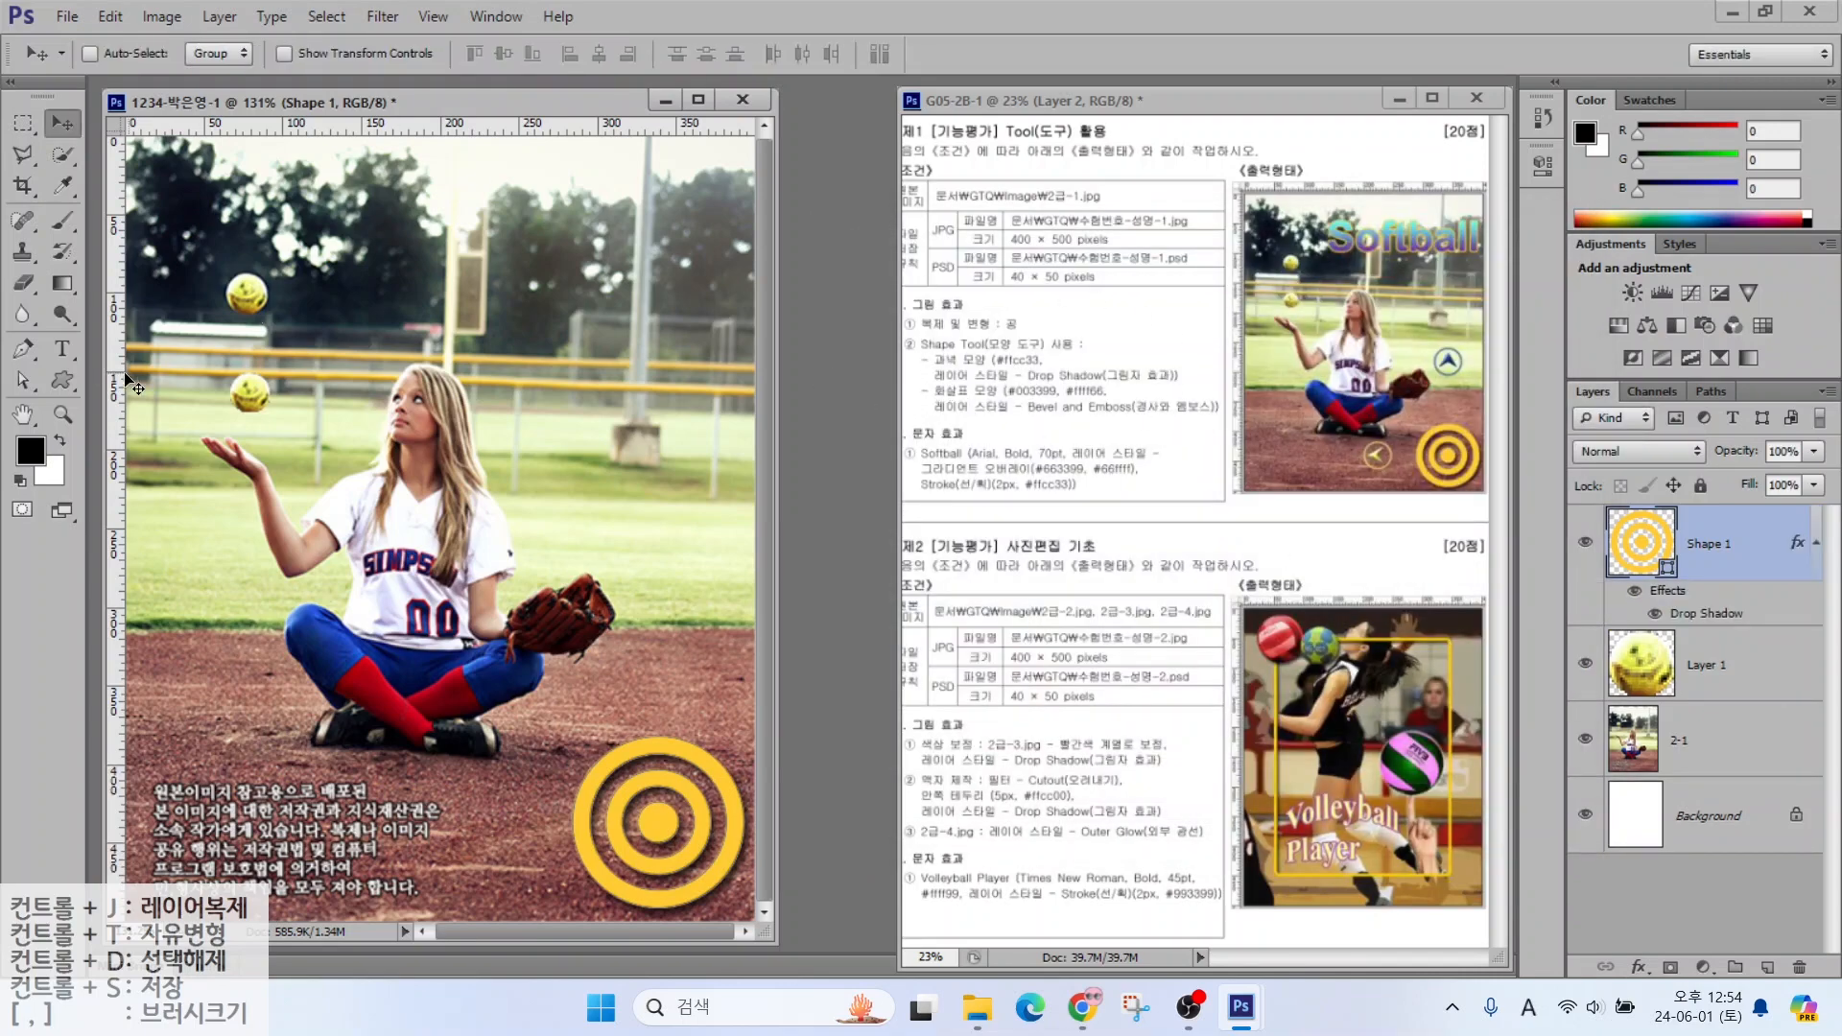
click(58, 384)
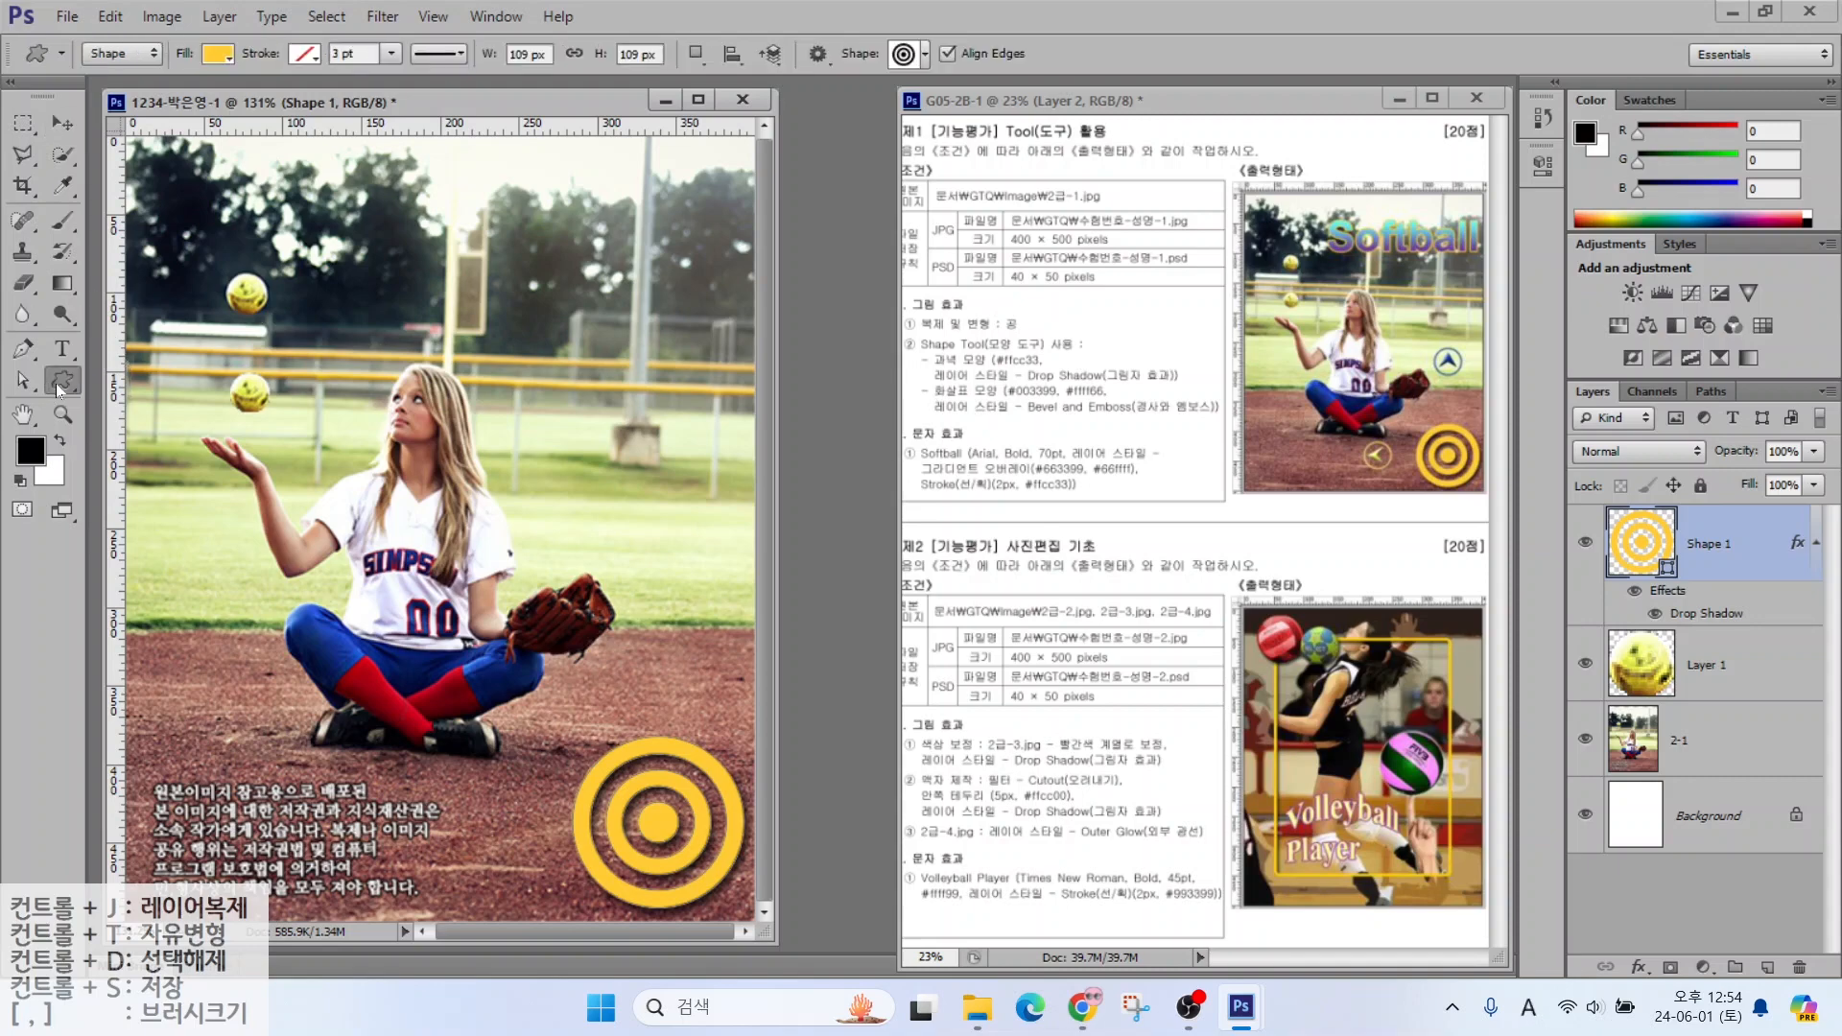
Draw the arrow-in-circle custom shape to the right of the player
click(911, 59)
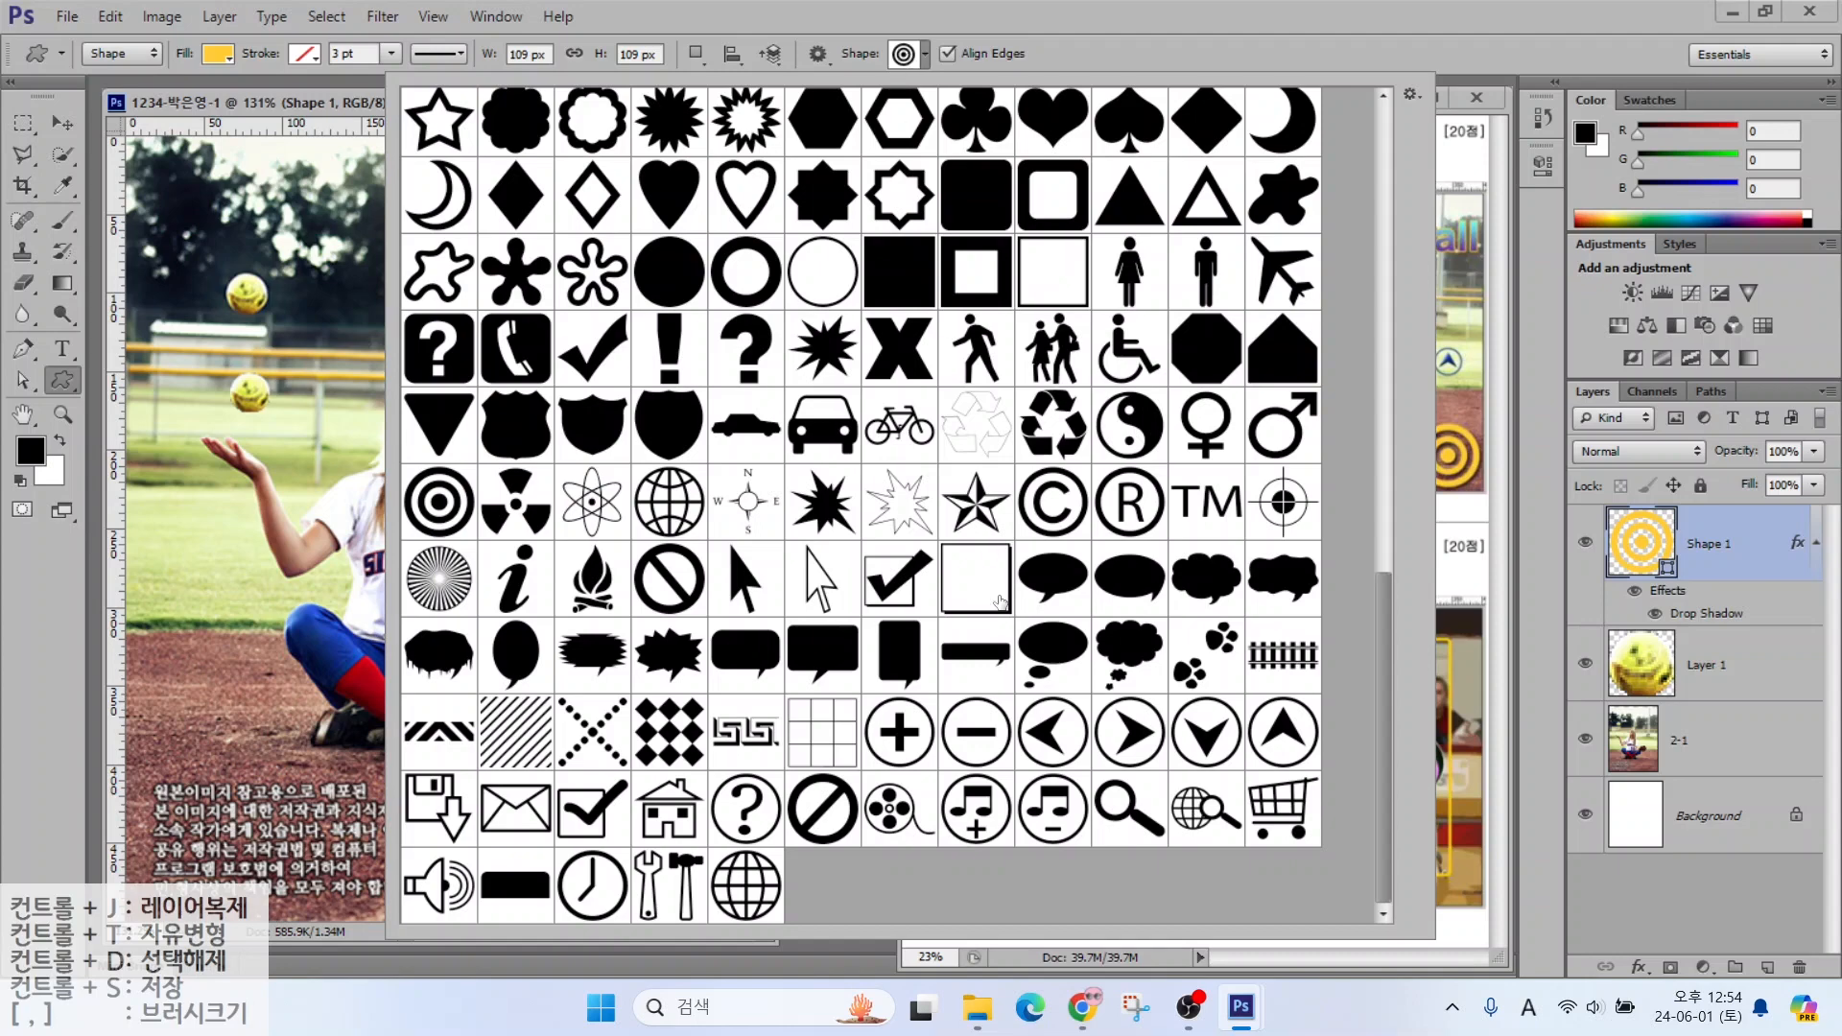
click(1279, 747)
double_click(1272, 732)
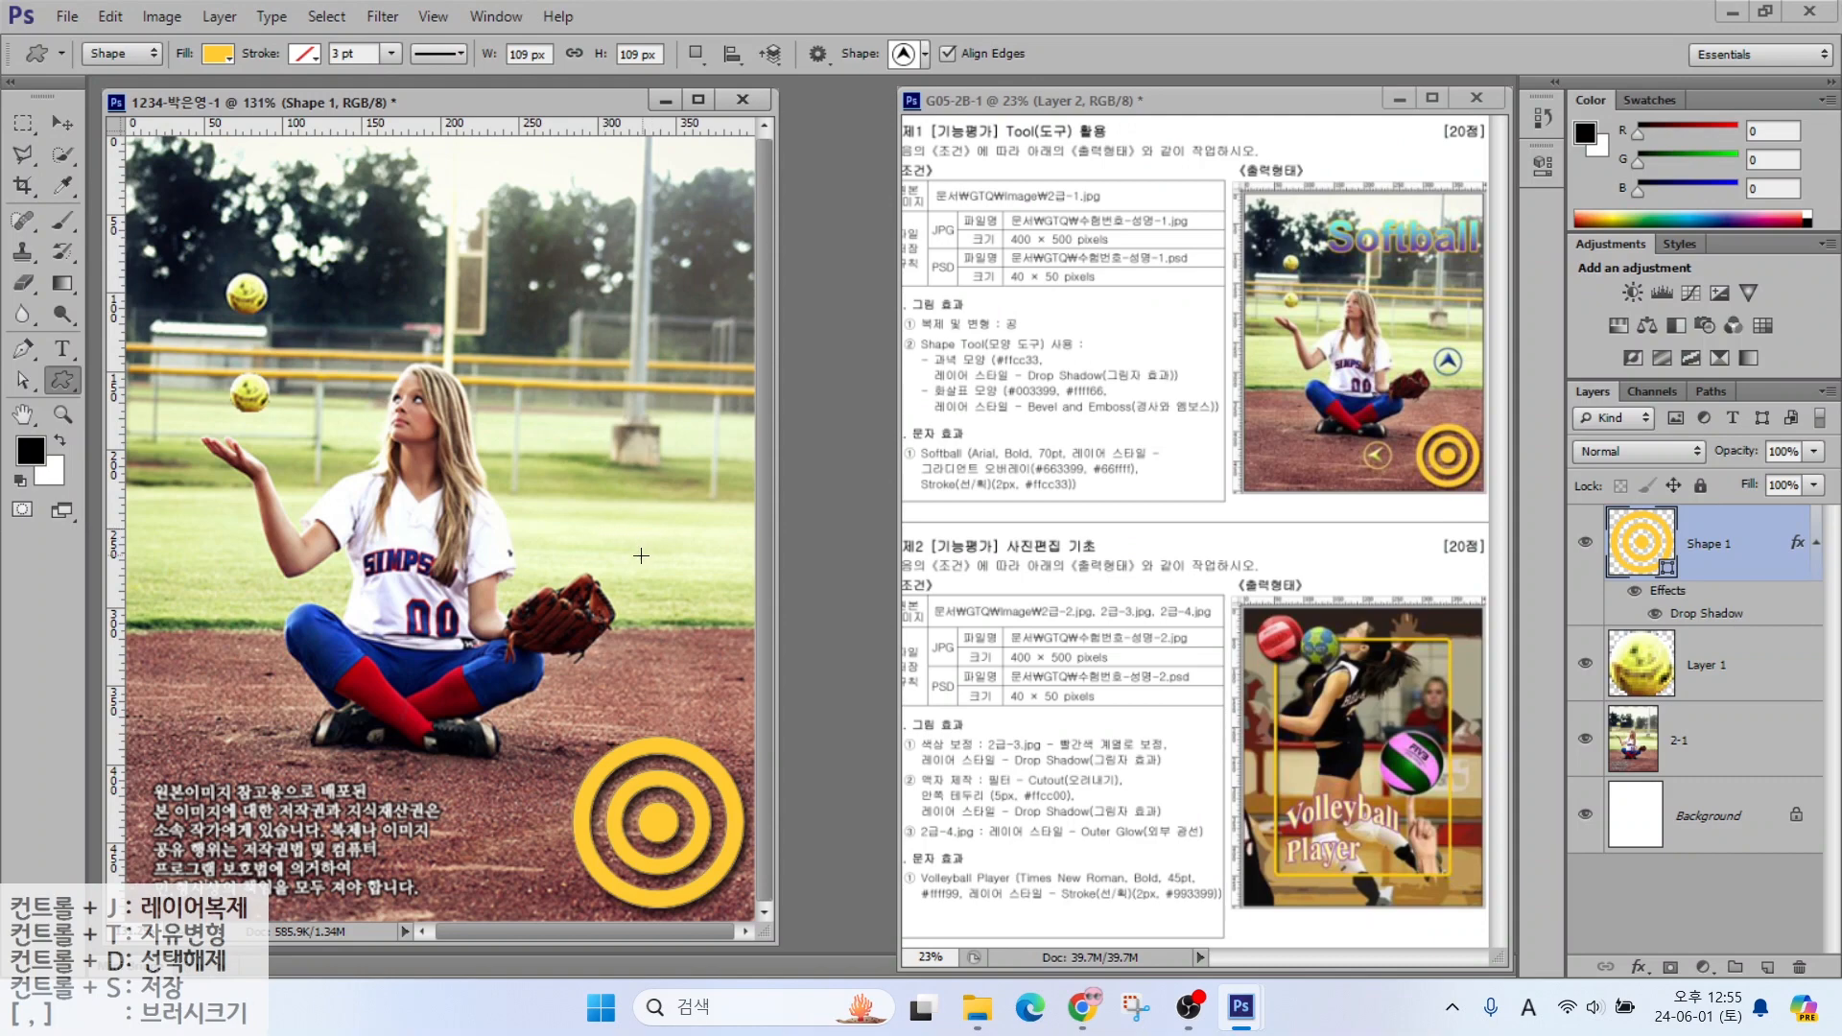
drag(616, 517, 685, 608)
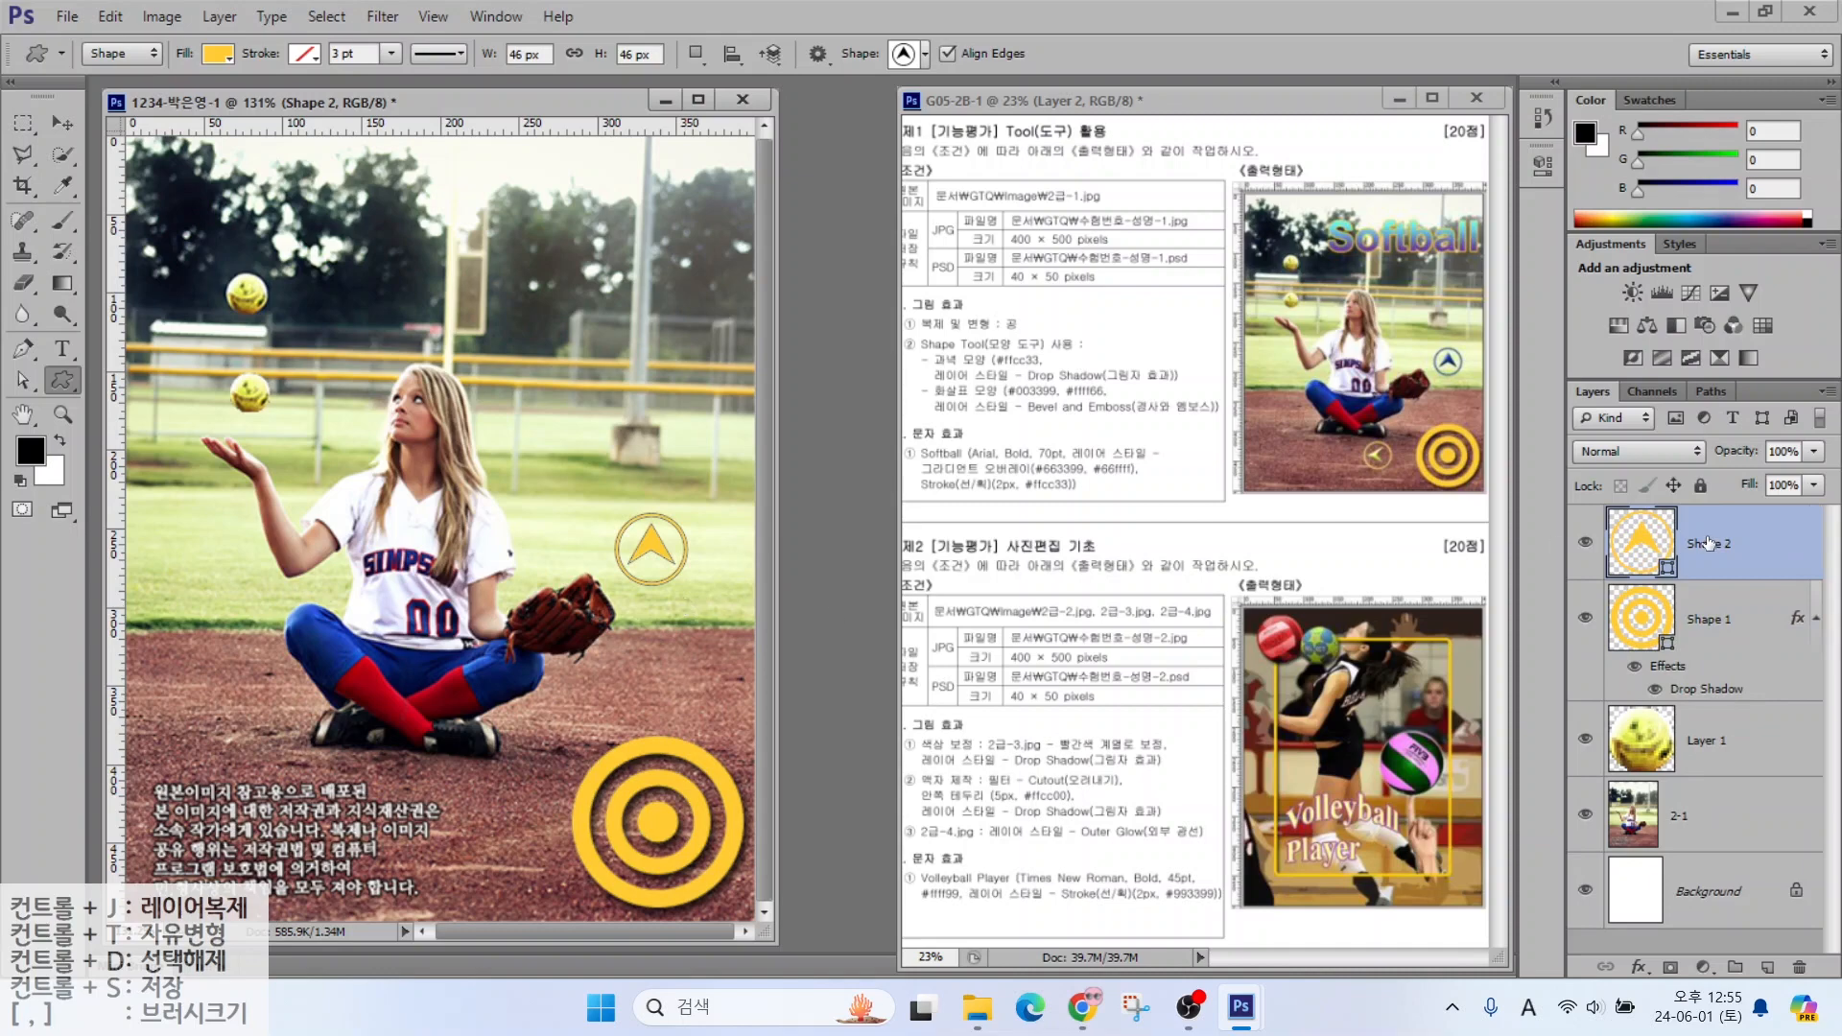
Fill the arrow shape with dark blue #003399
double_click(1637, 545)
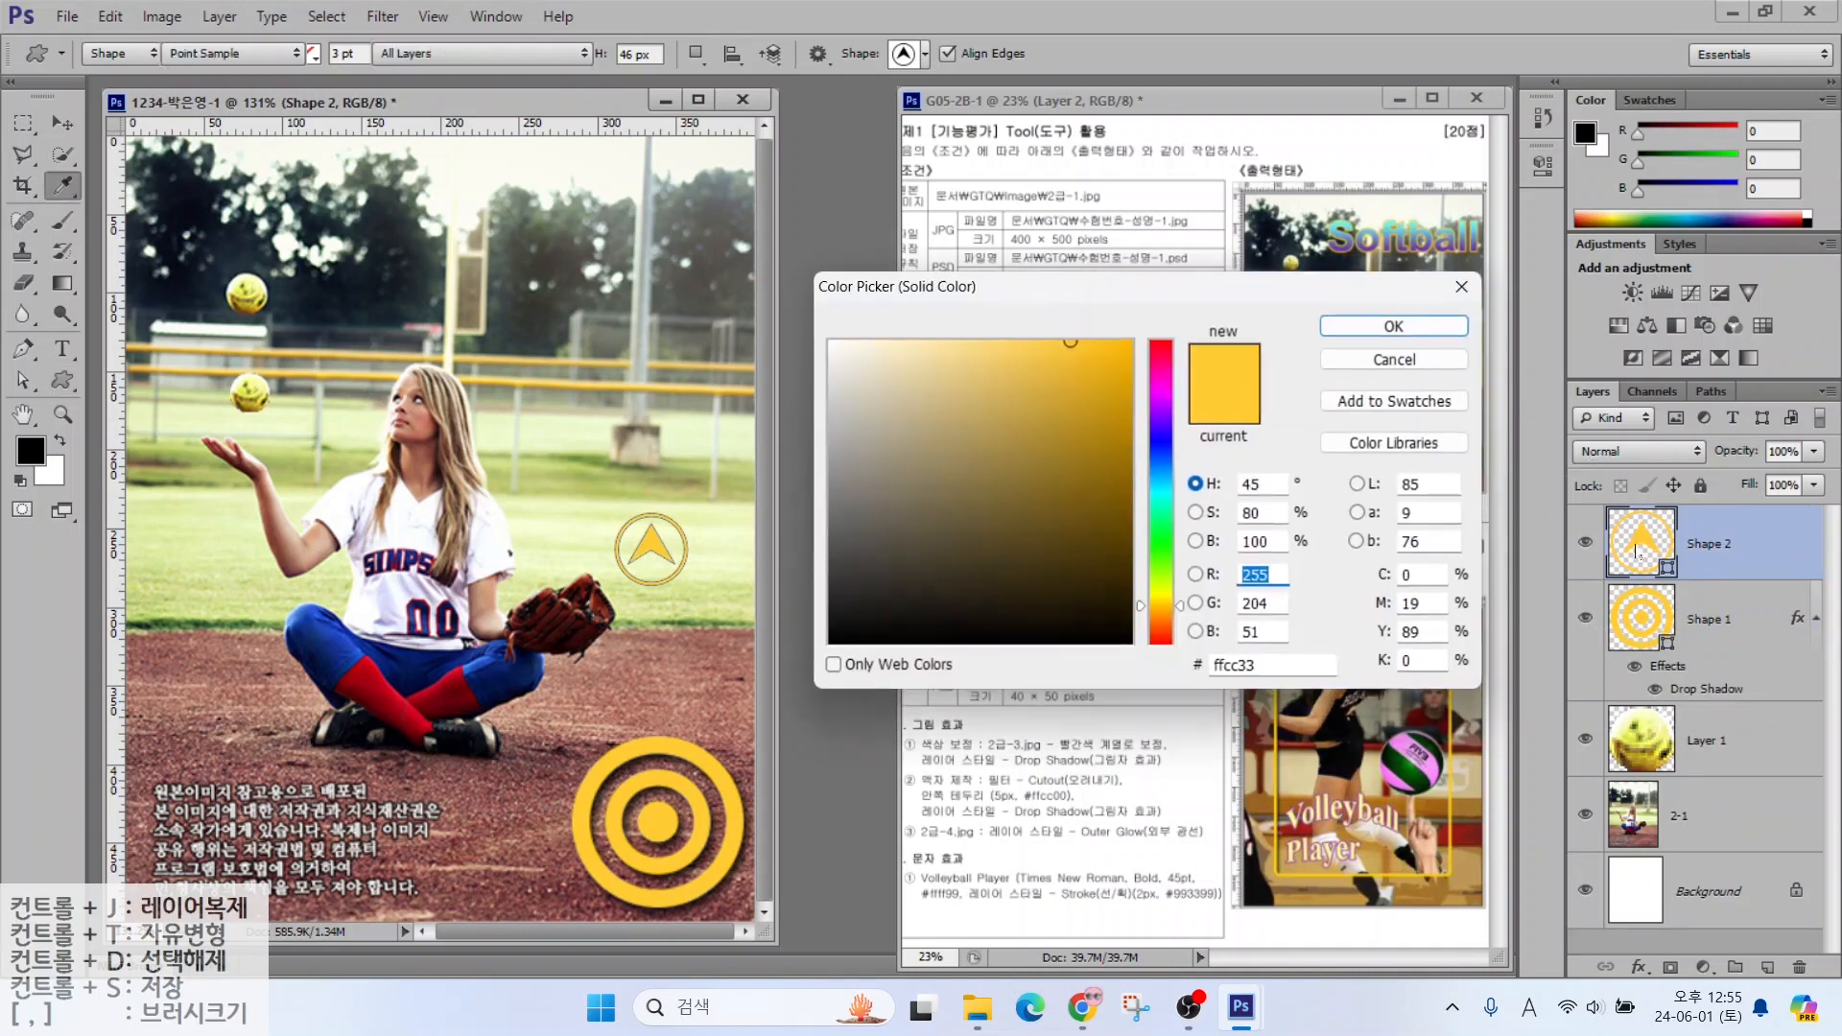
click(1257, 668)
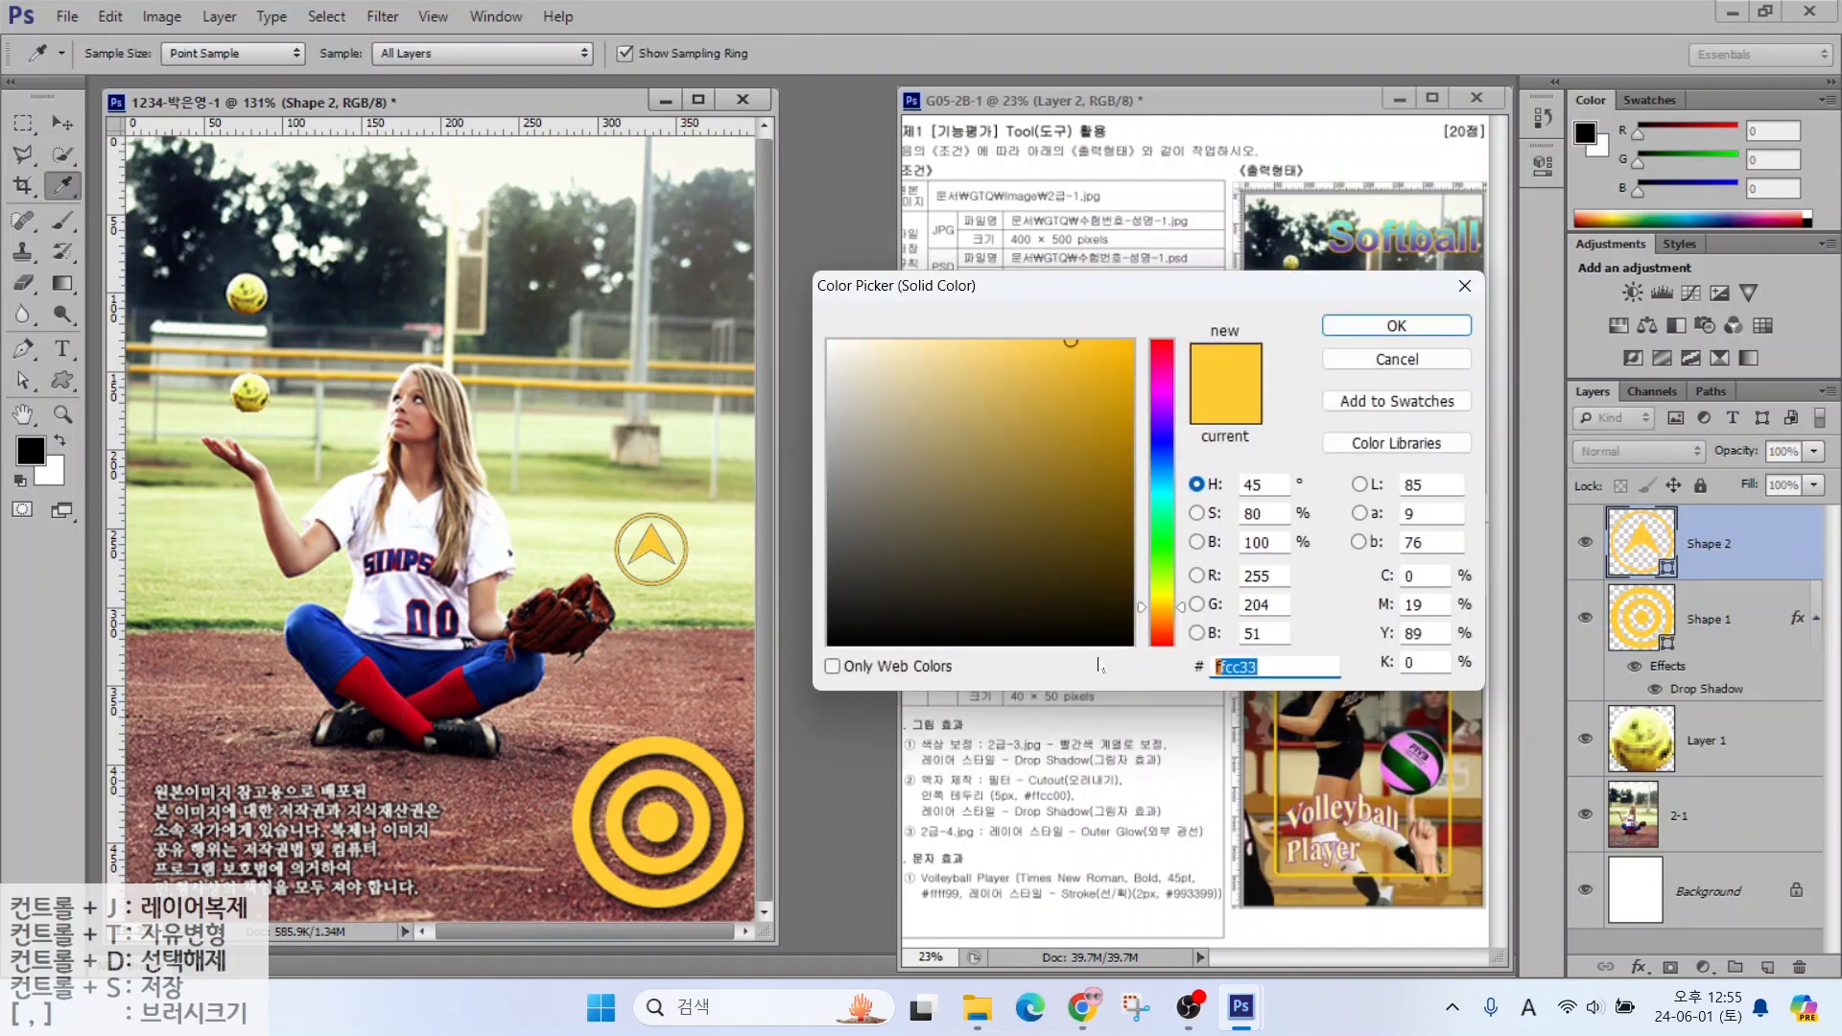
text(ffff66)
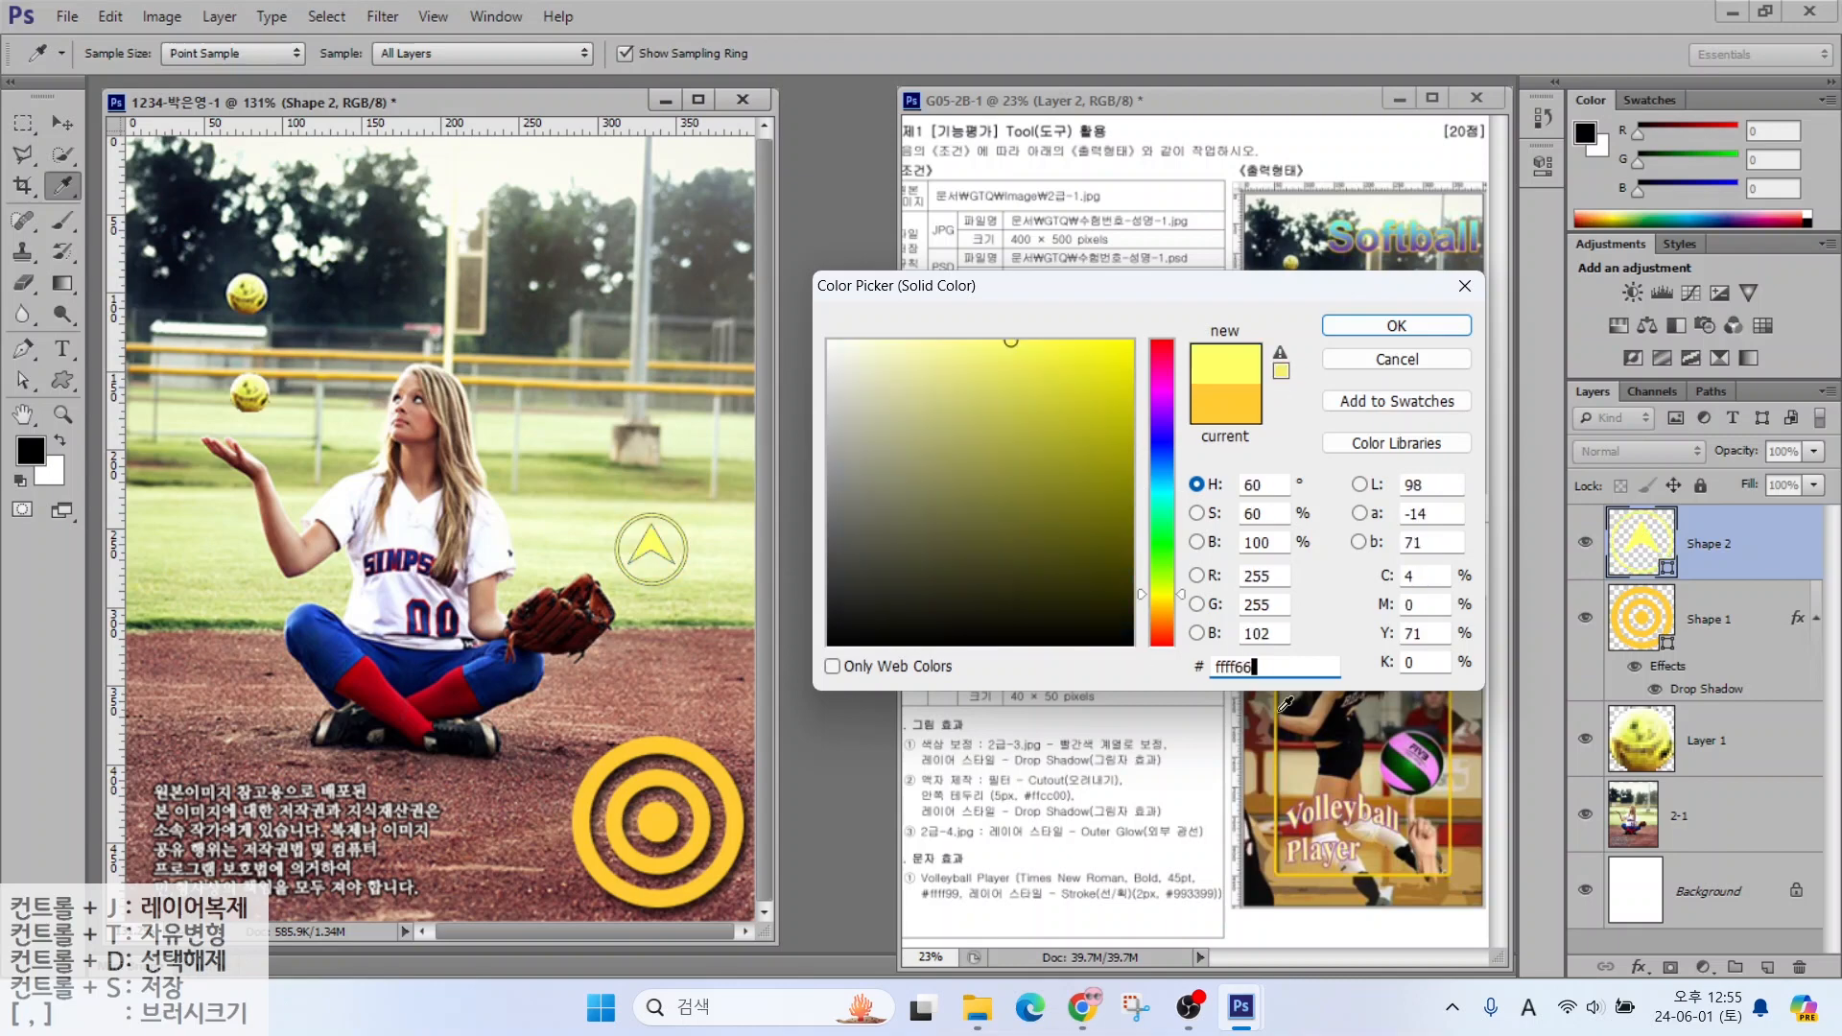
drag(1274, 668, 1112, 669)
text(003399)
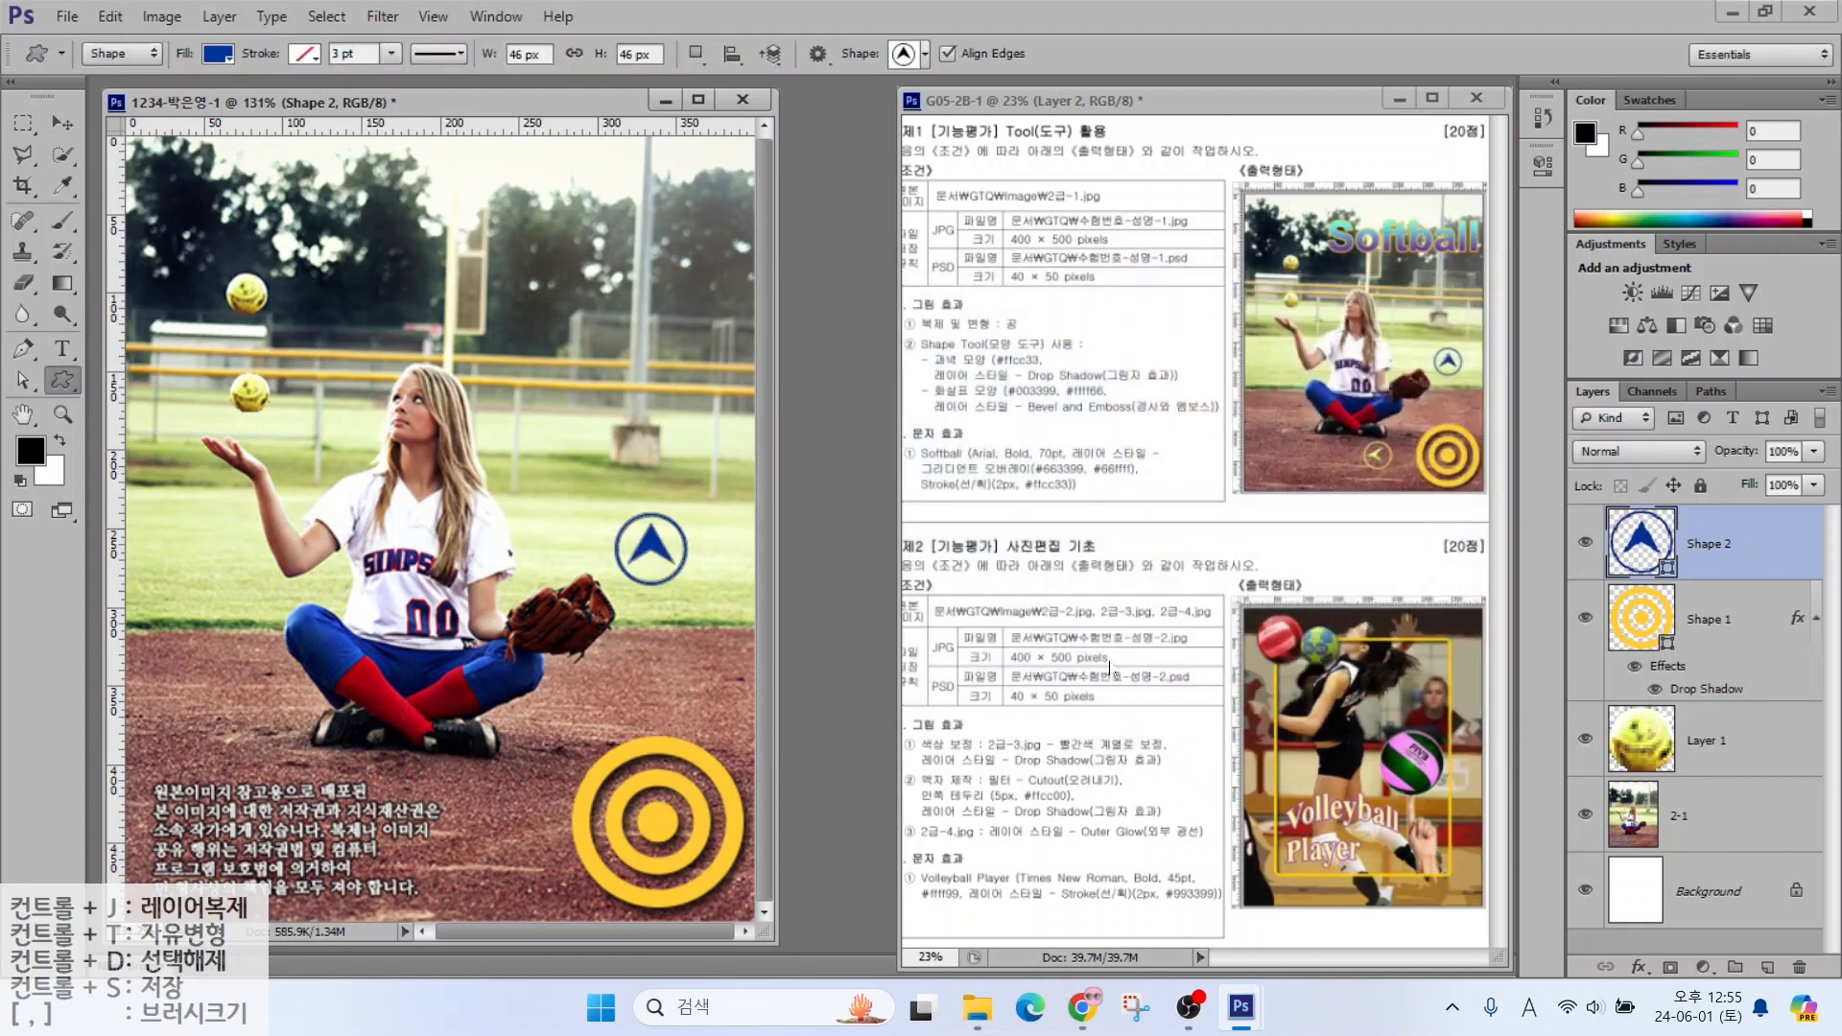
key(Return)
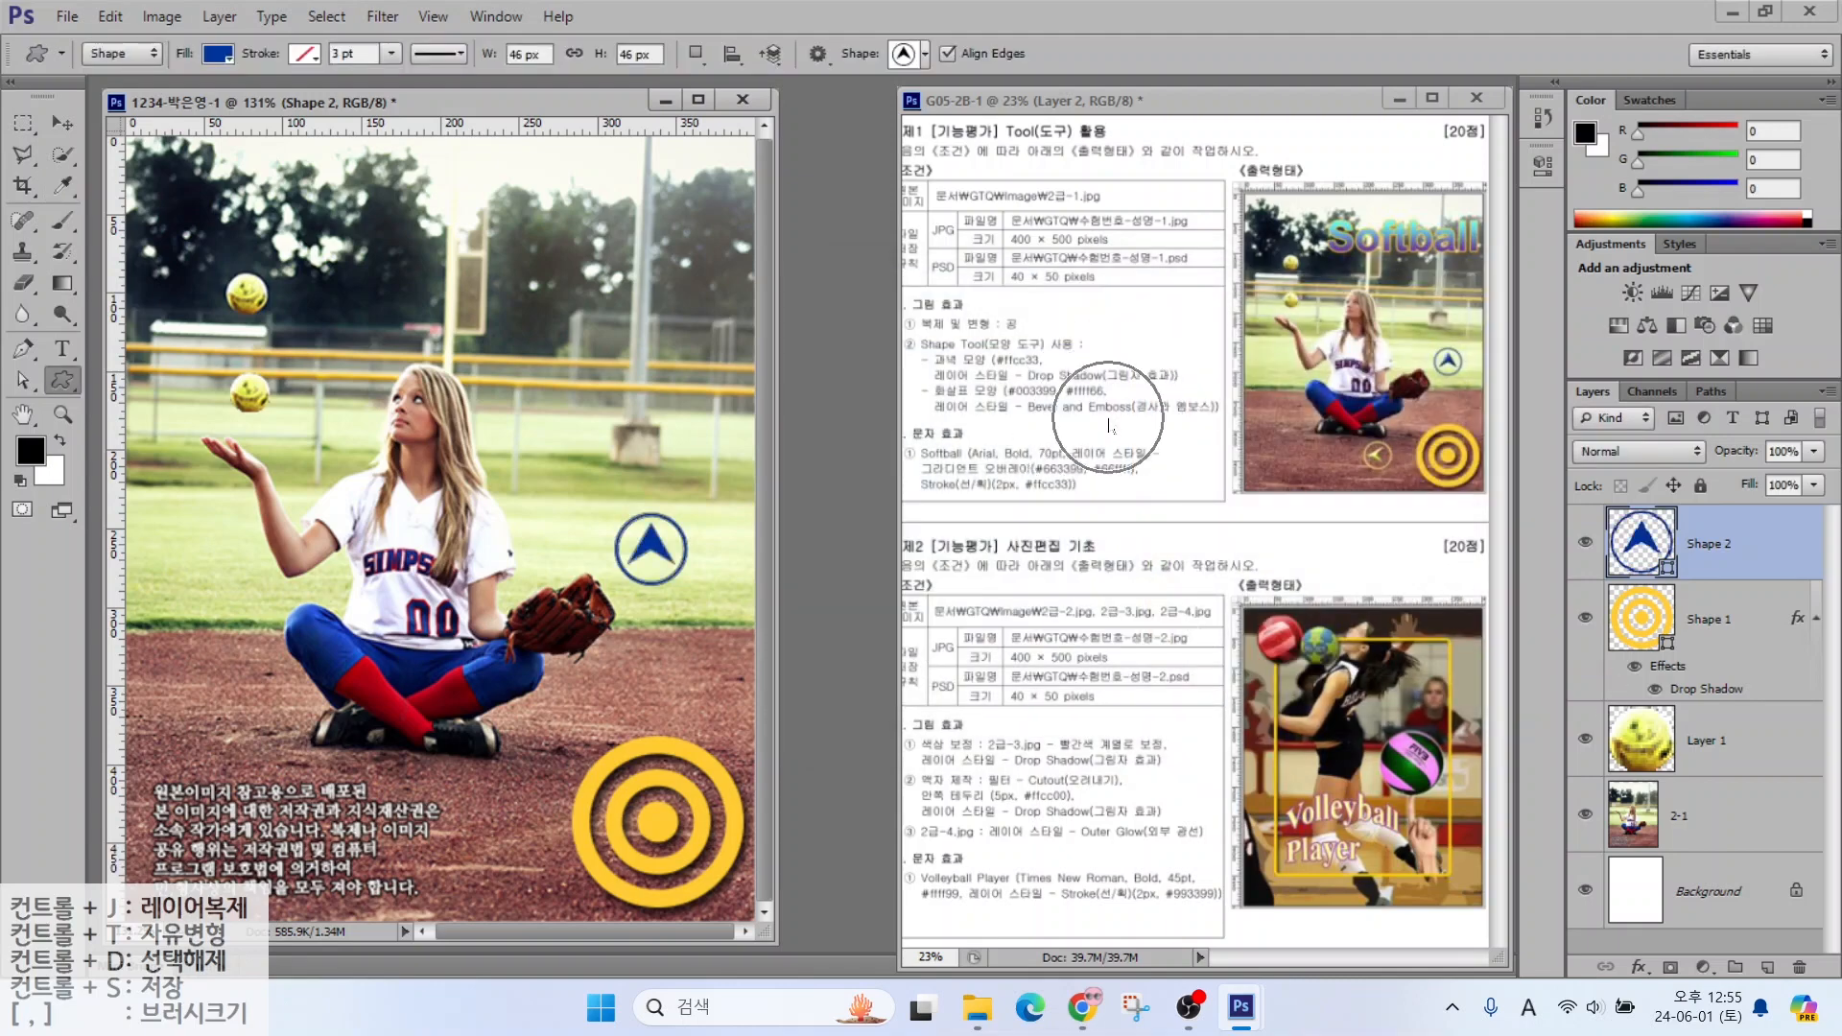
Apply Bevel & Emboss to the arrow and duplicate its layer as Shape 2 copy
click(1642, 968)
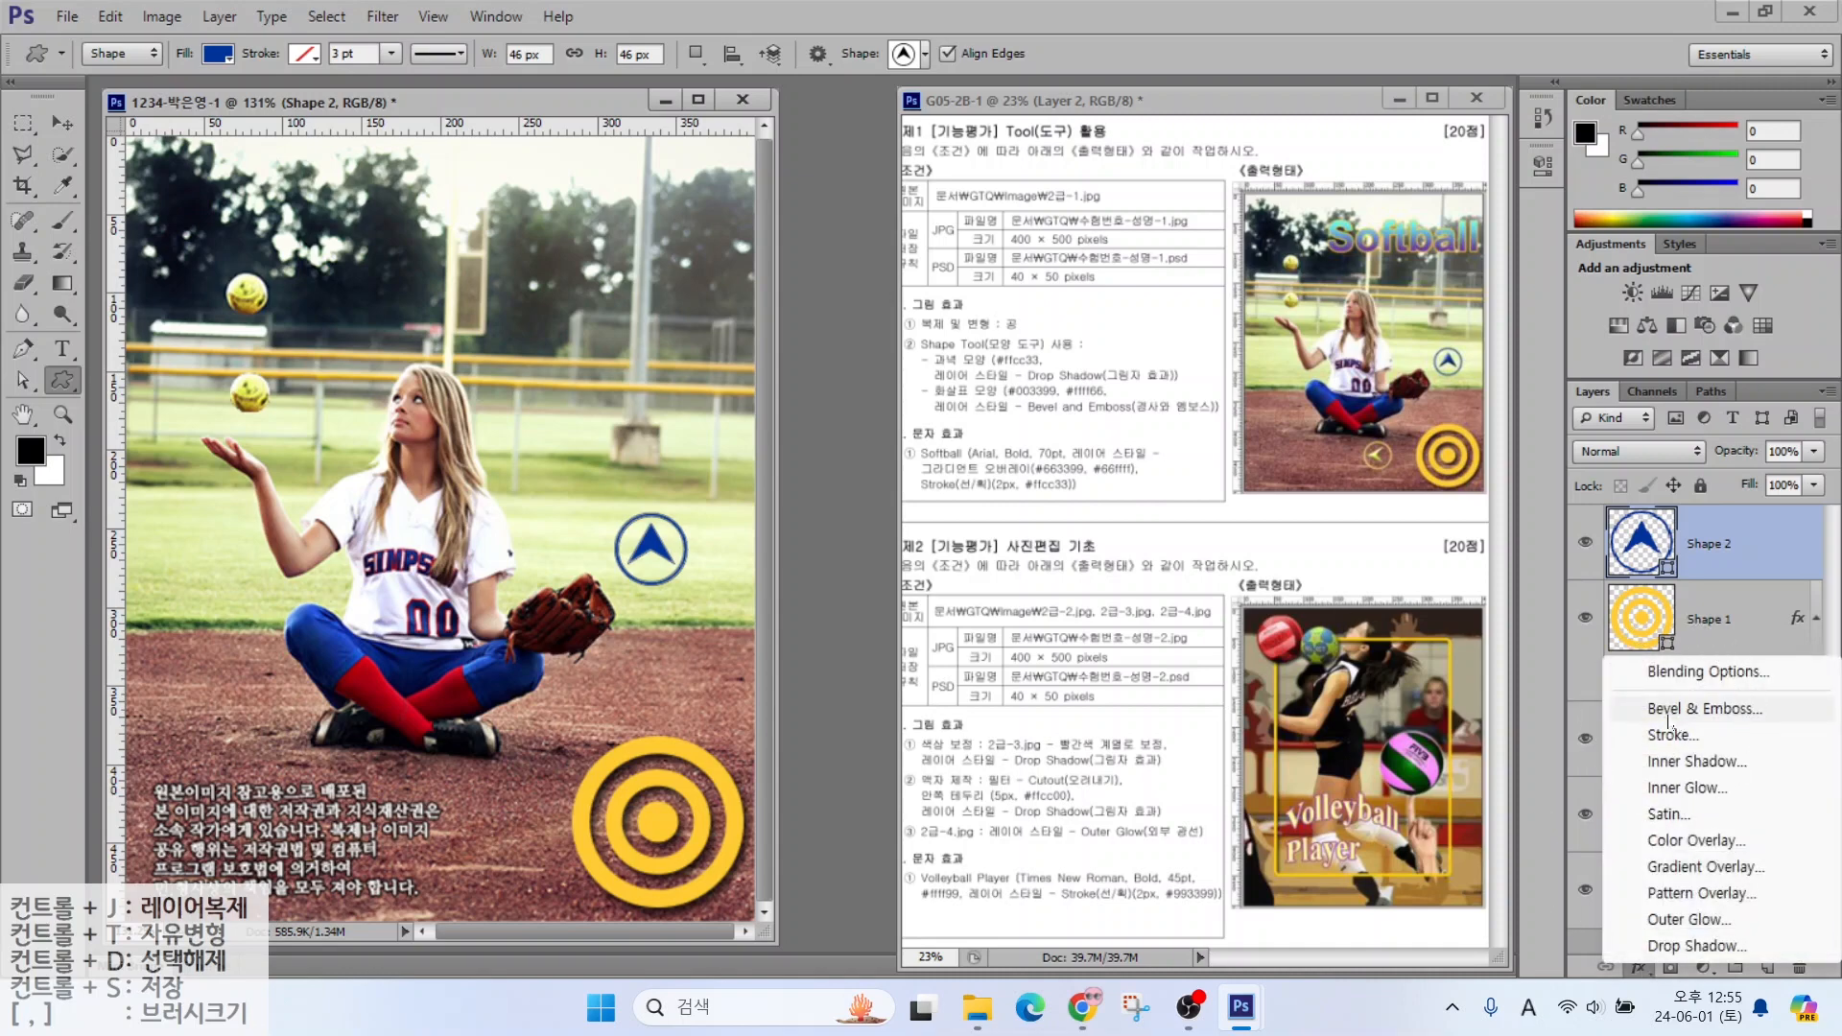
key(Escape)
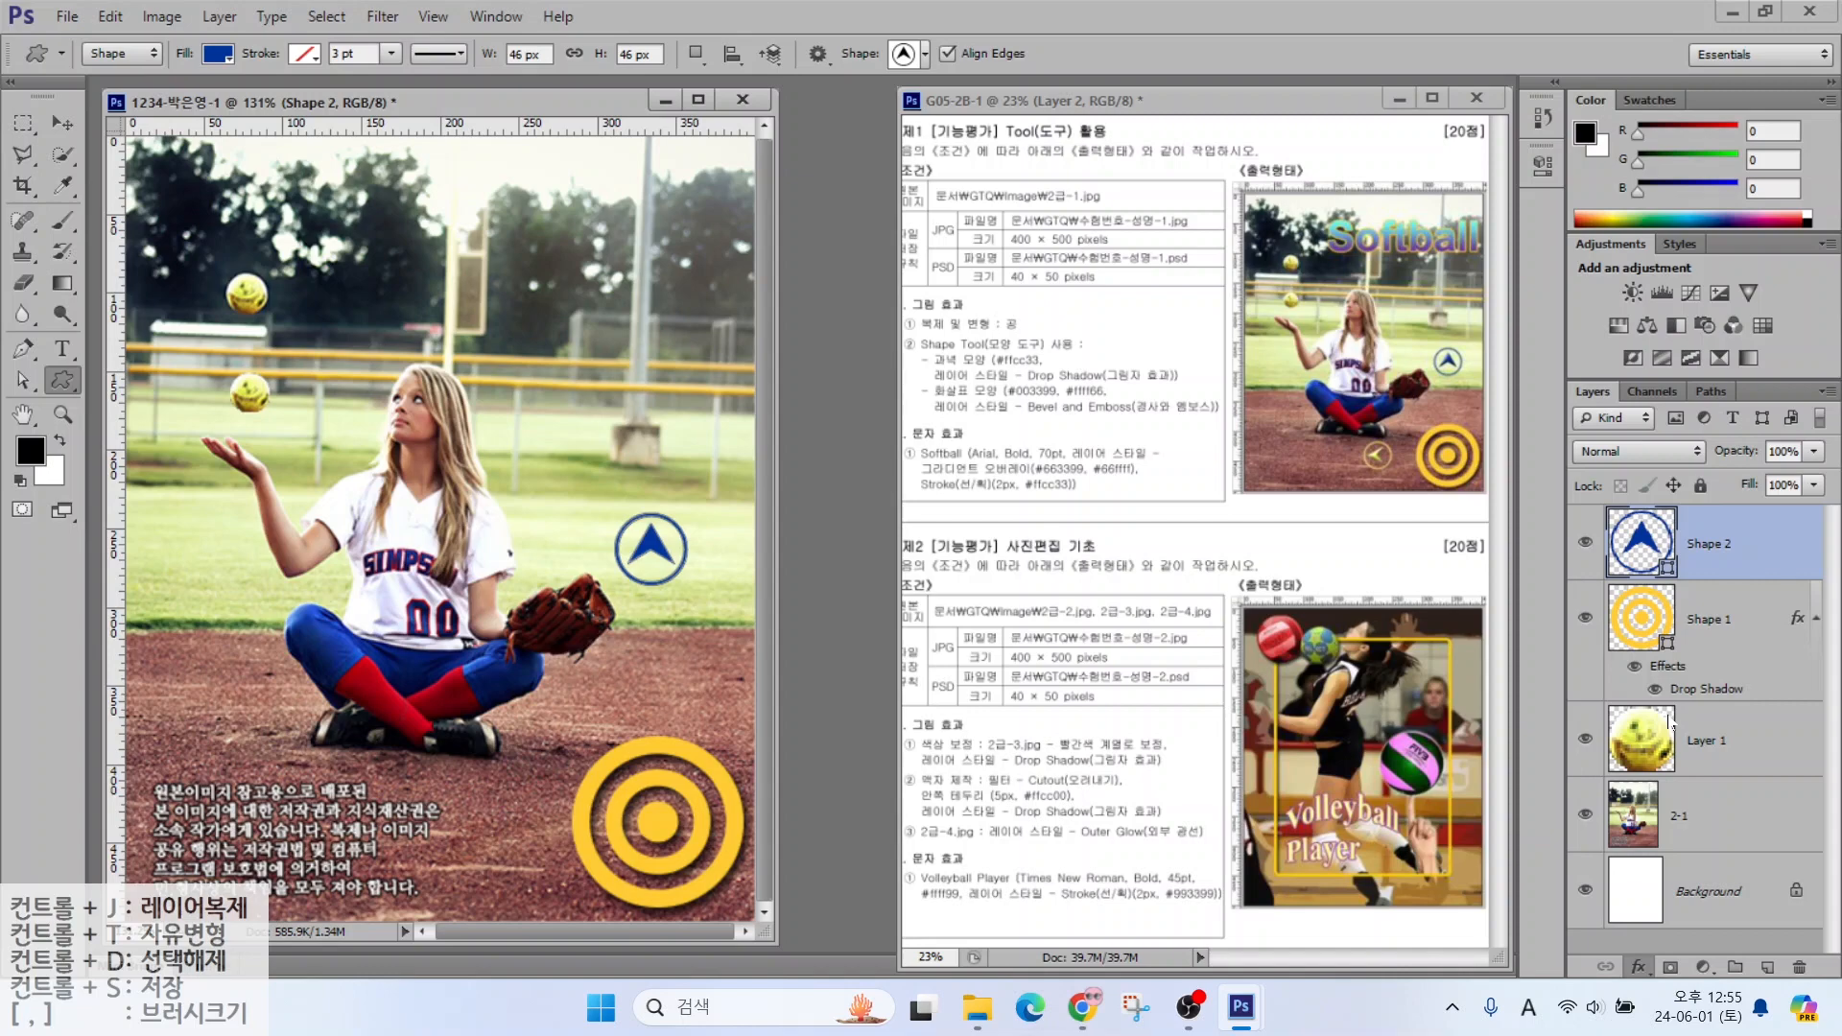
click(1524, 273)
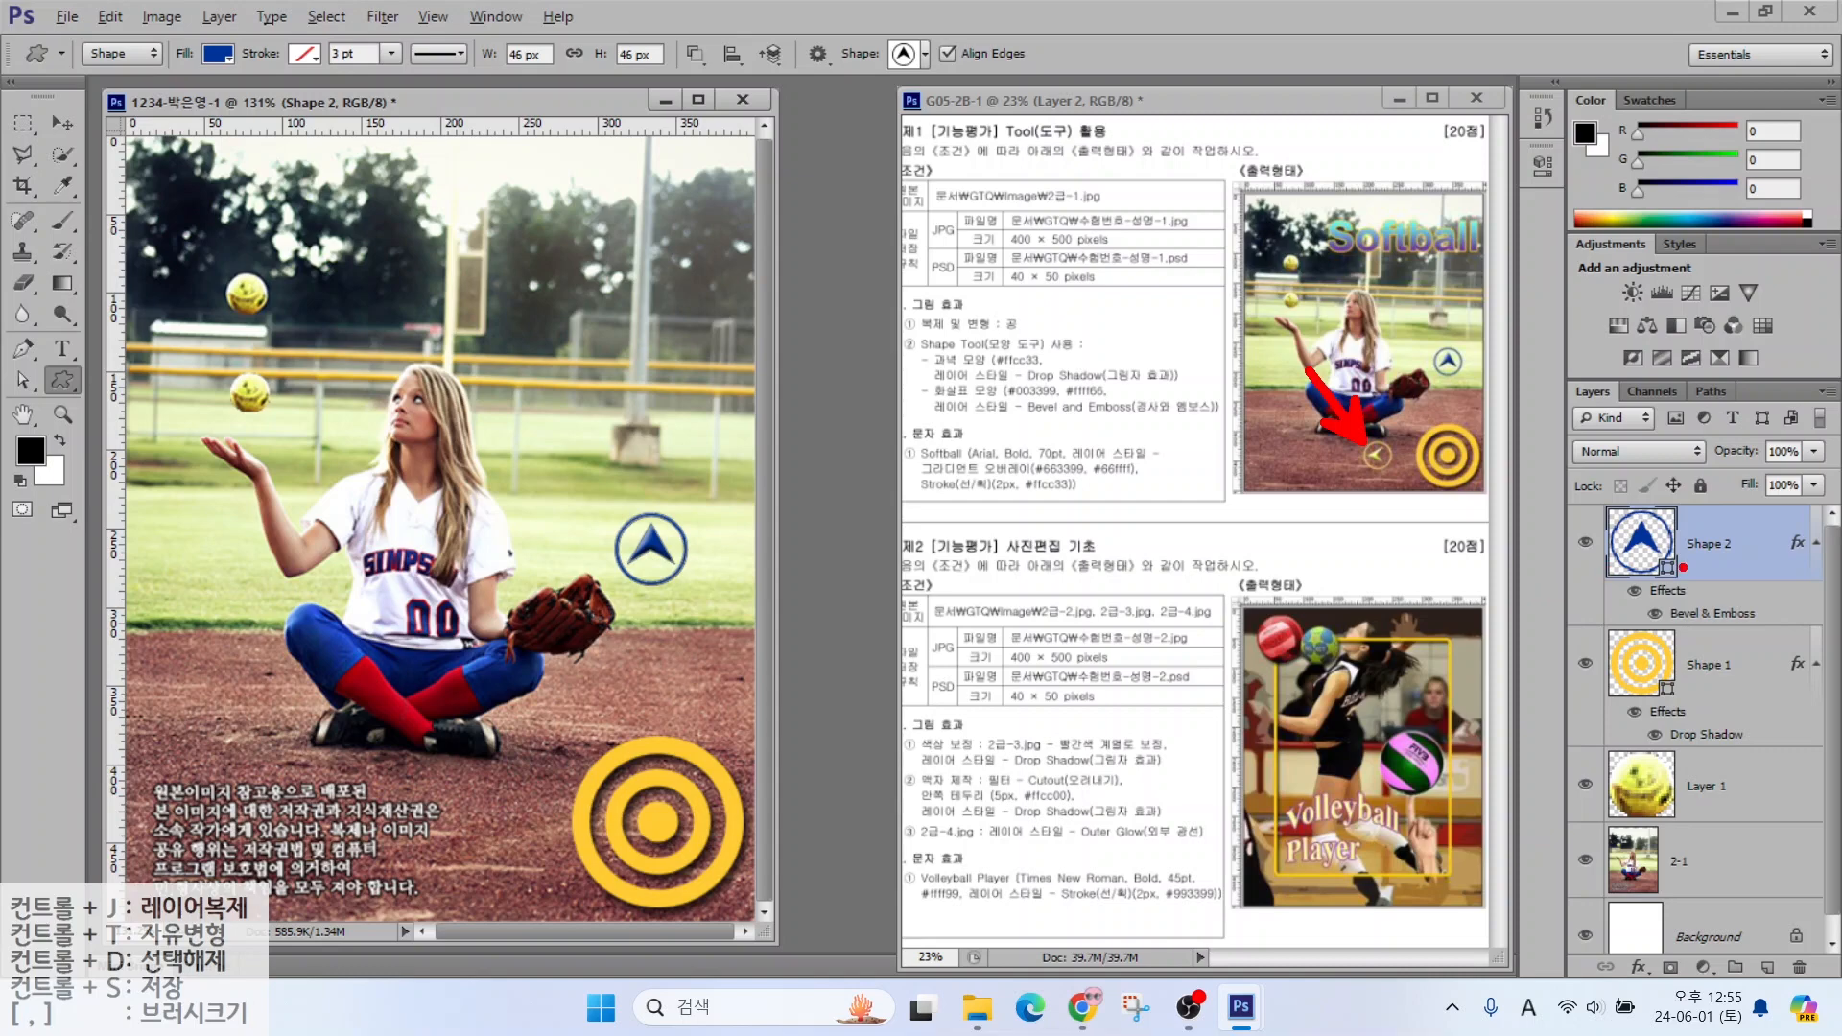
click(1715, 561)
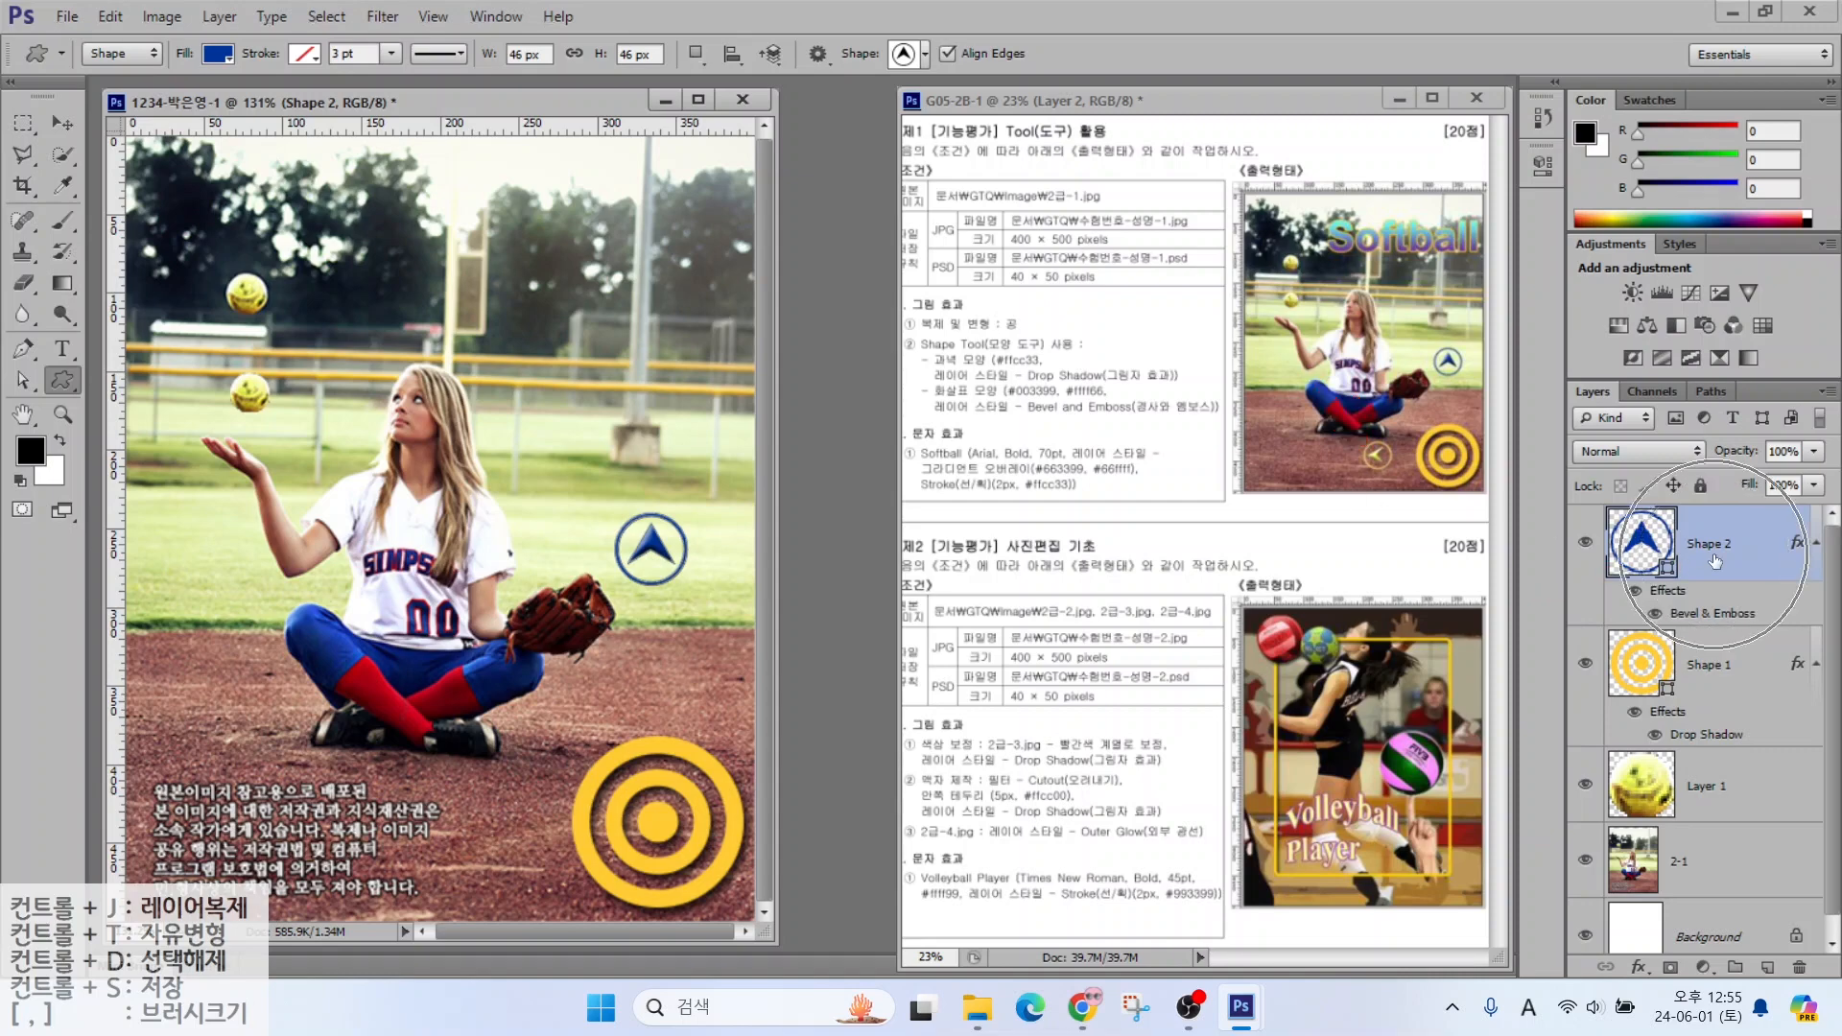
key(ctrl+j)
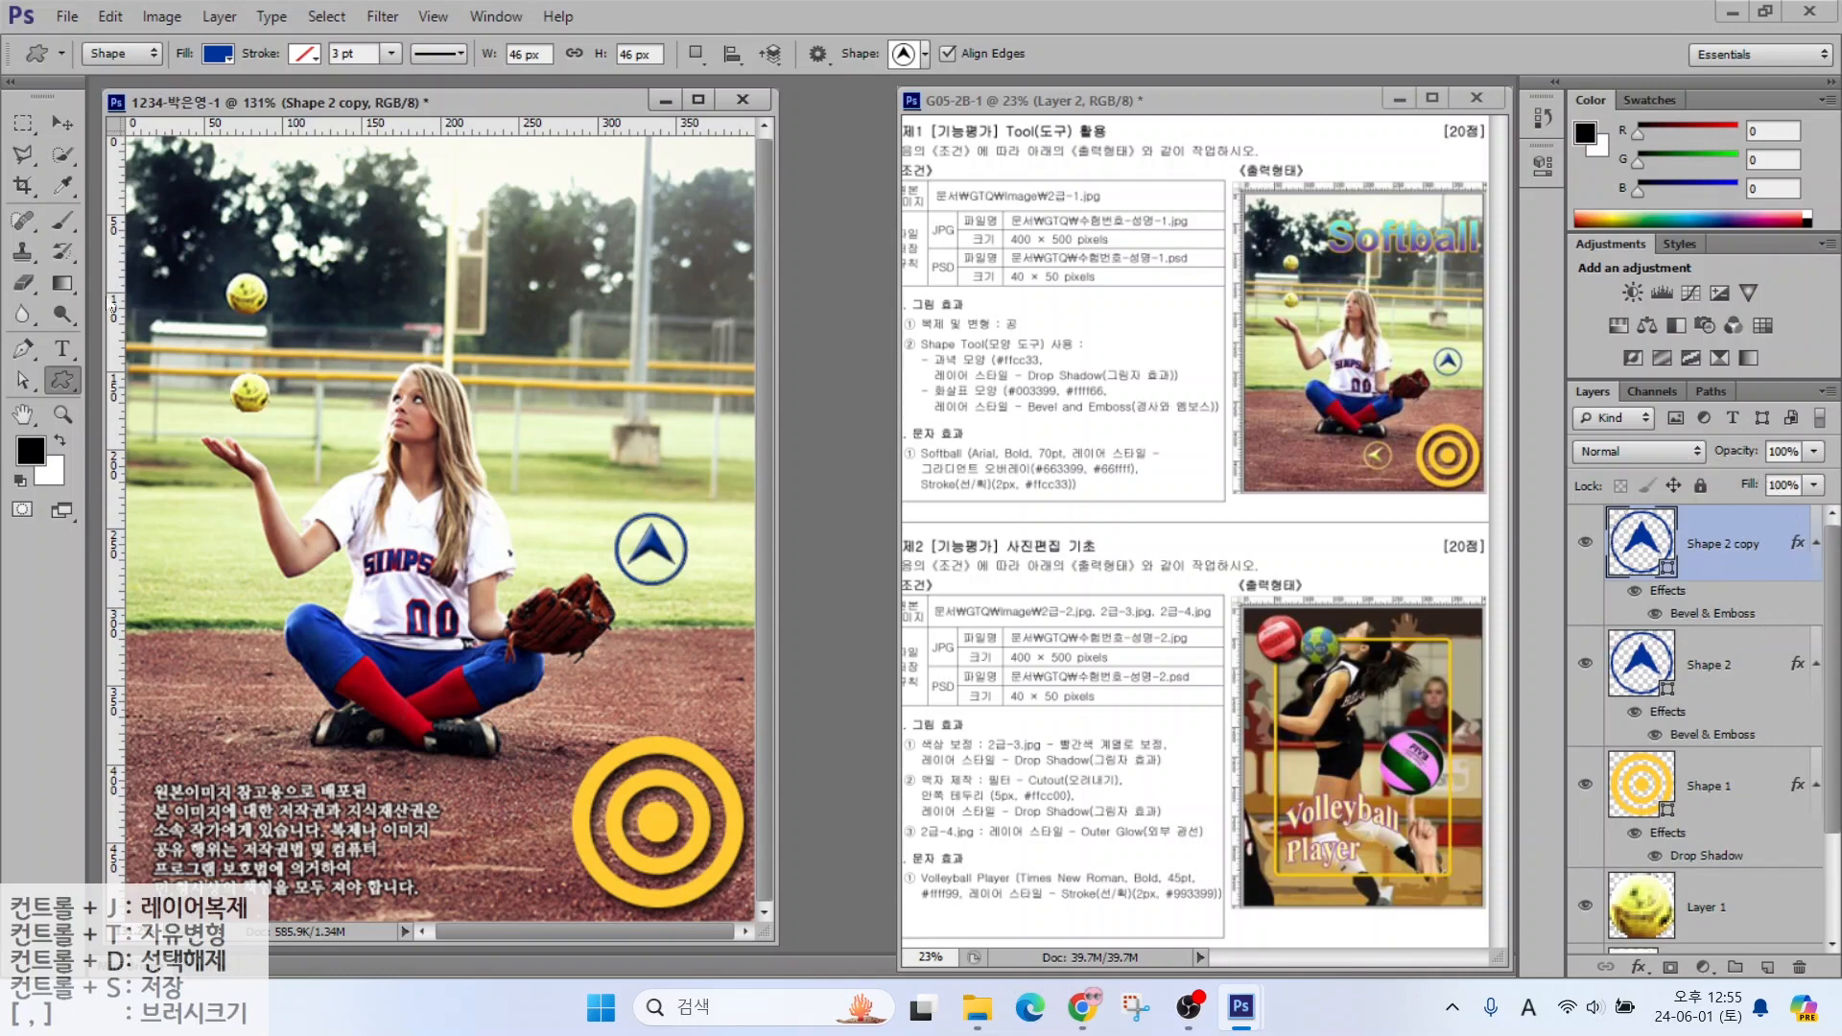
Move the arrow copy lower left, rotate it to point left, and fill it #ffff66
click(61, 122)
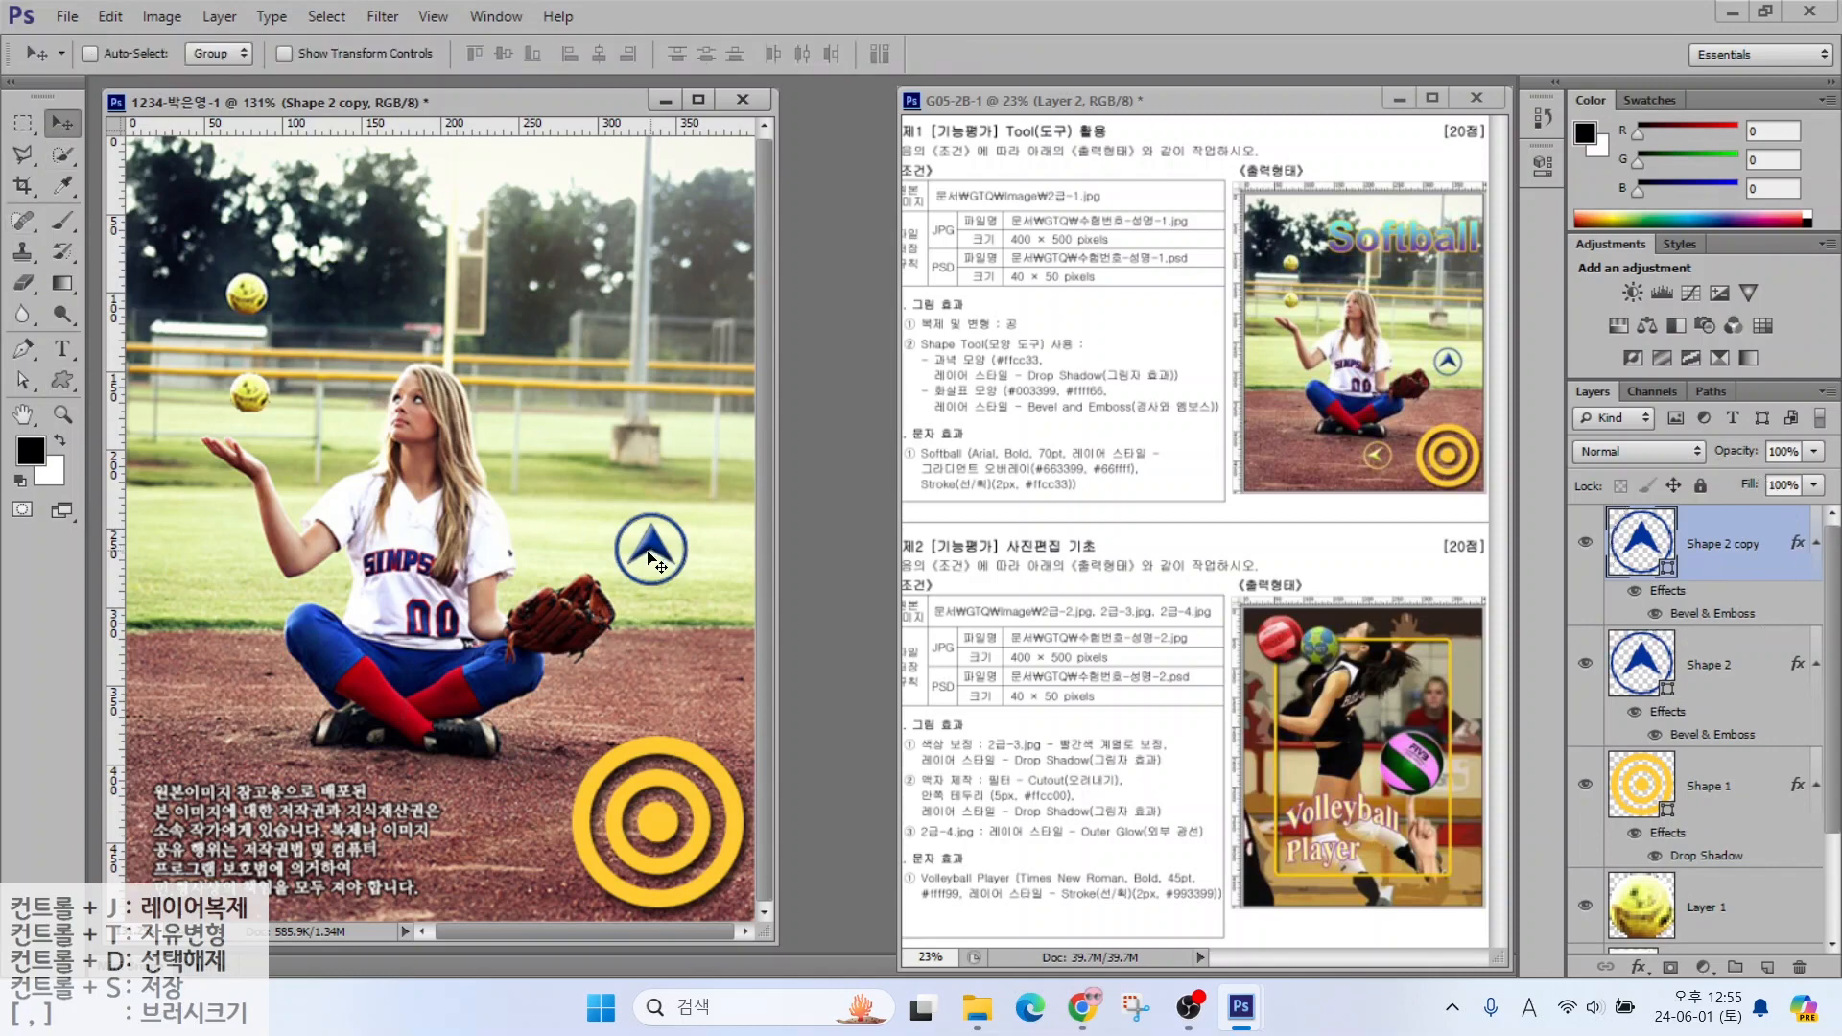
drag(651, 561, 492, 843)
key(ctrl+t)
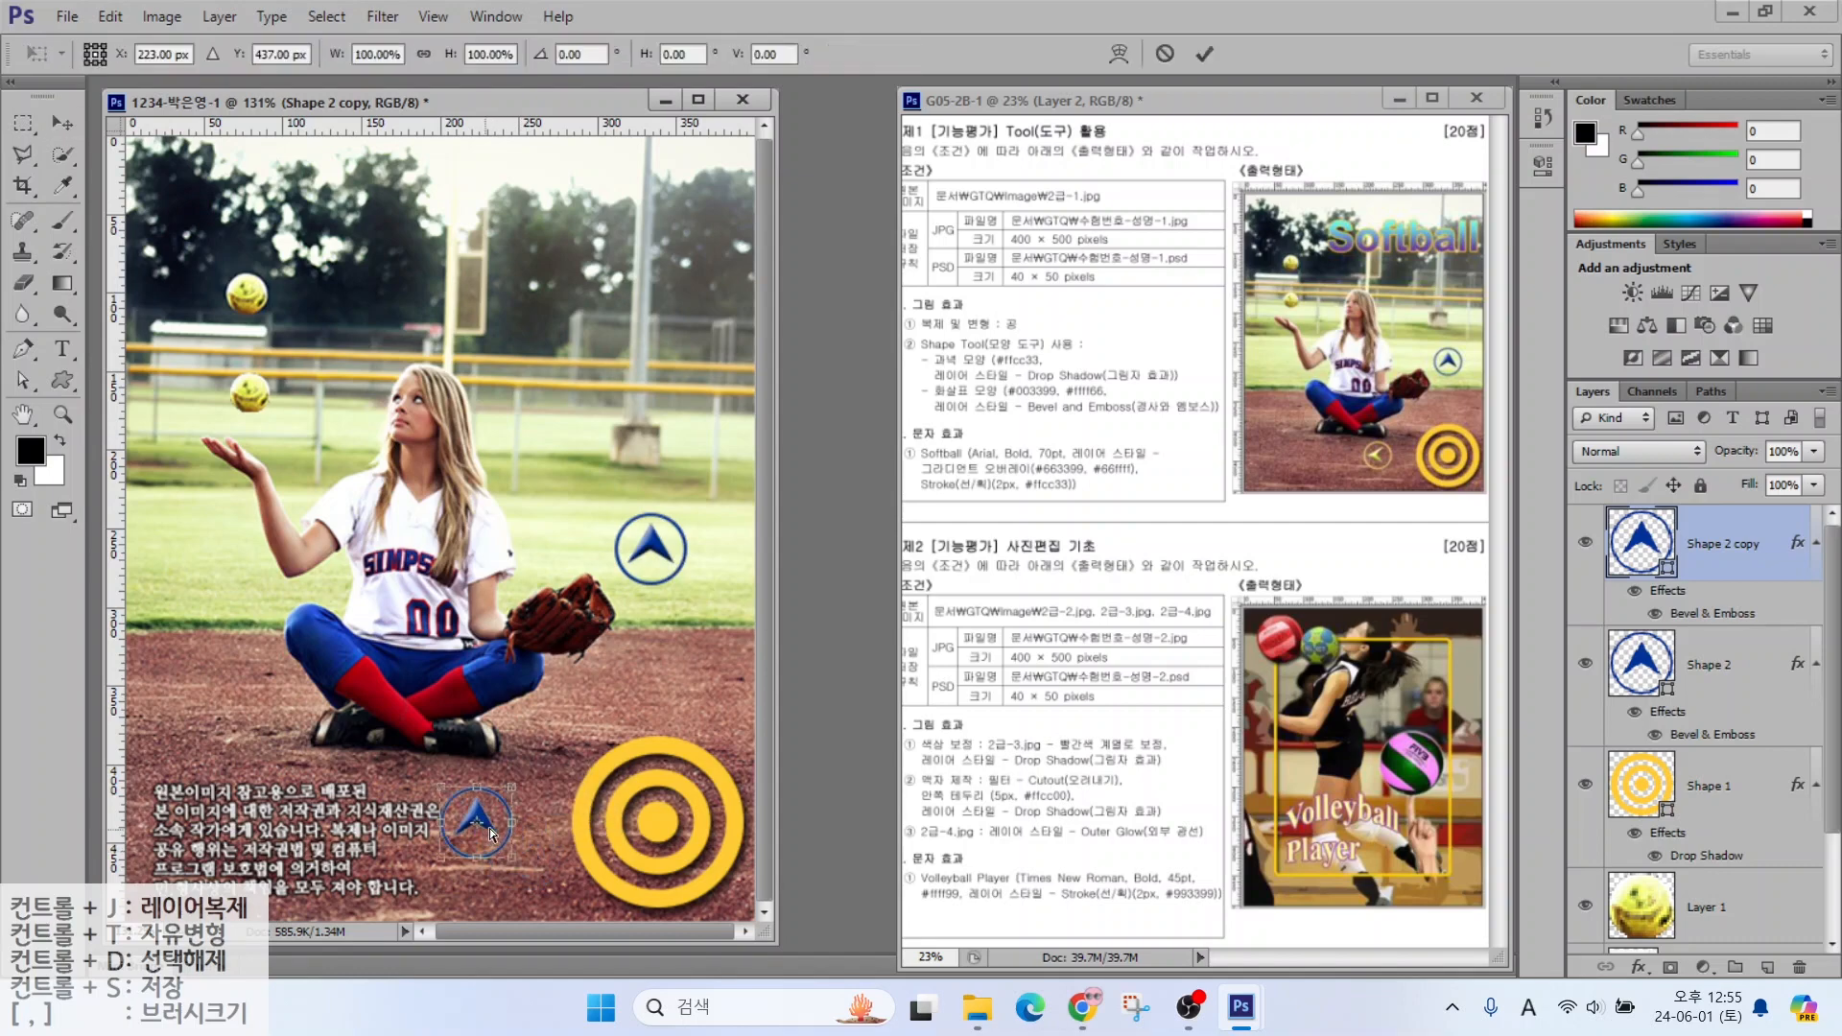
drag(528, 765, 422, 772)
key(Return)
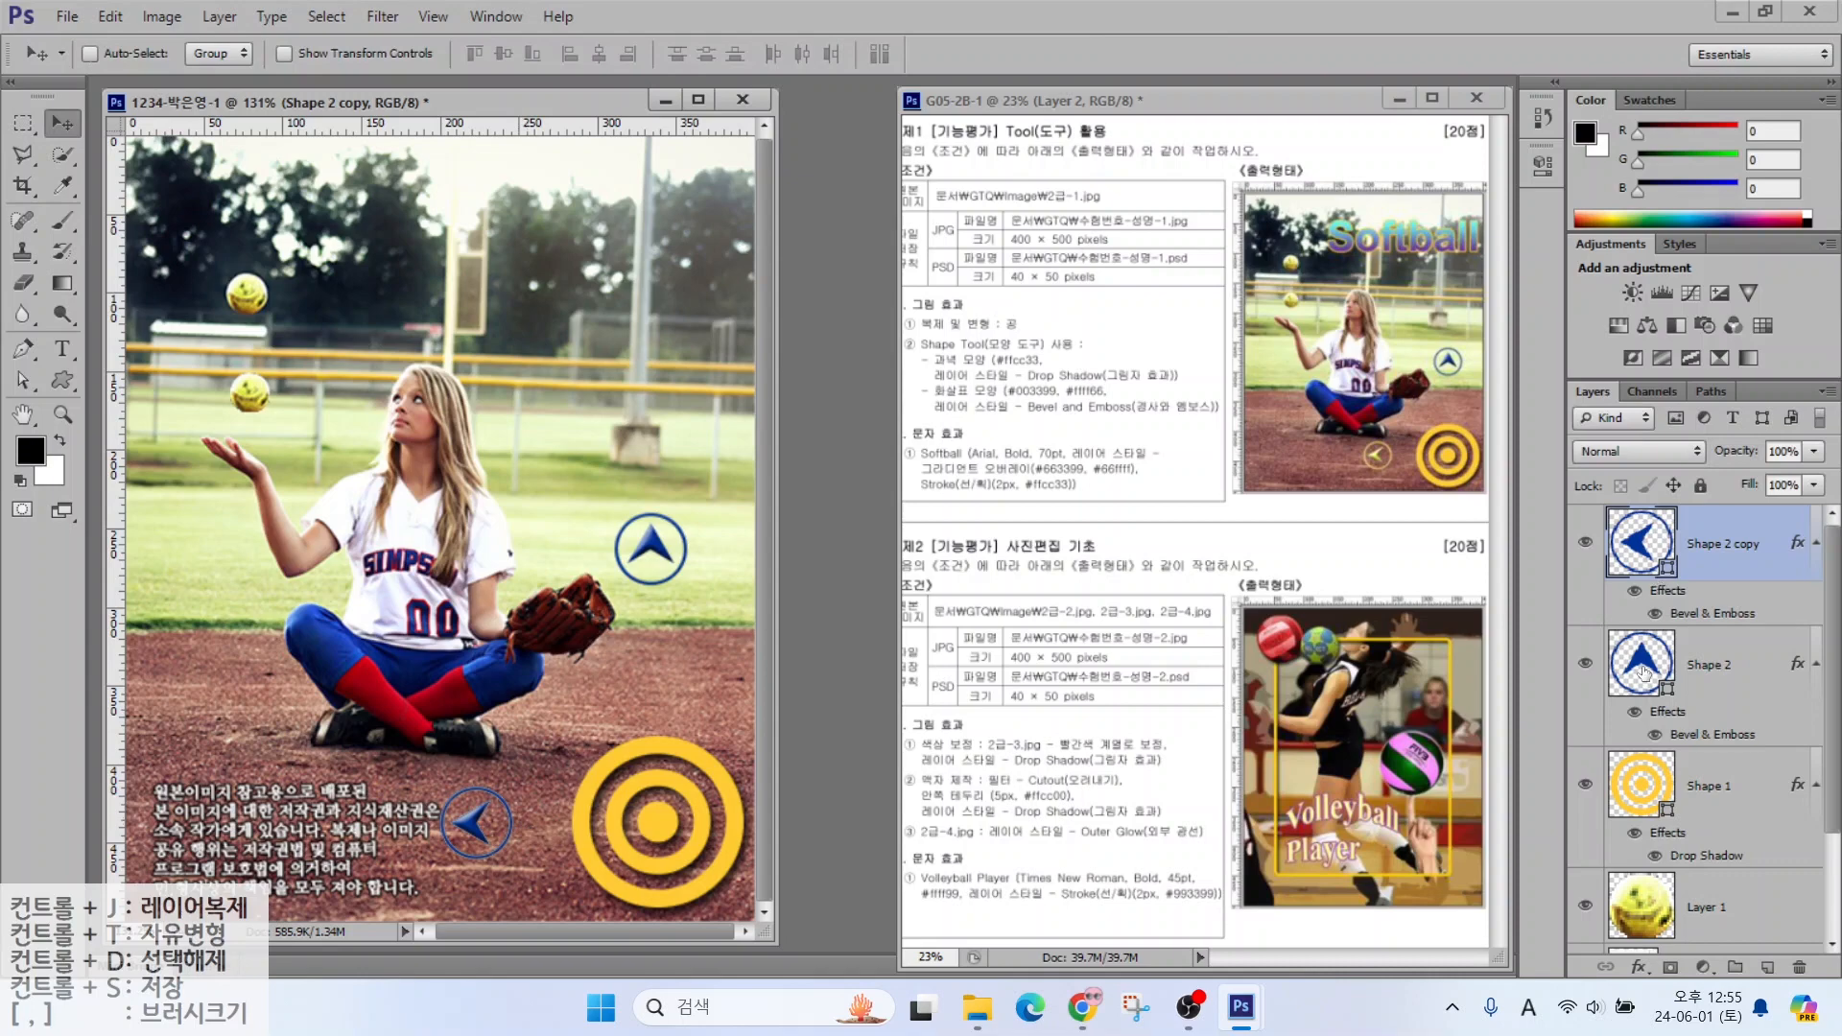
double_click(1636, 546)
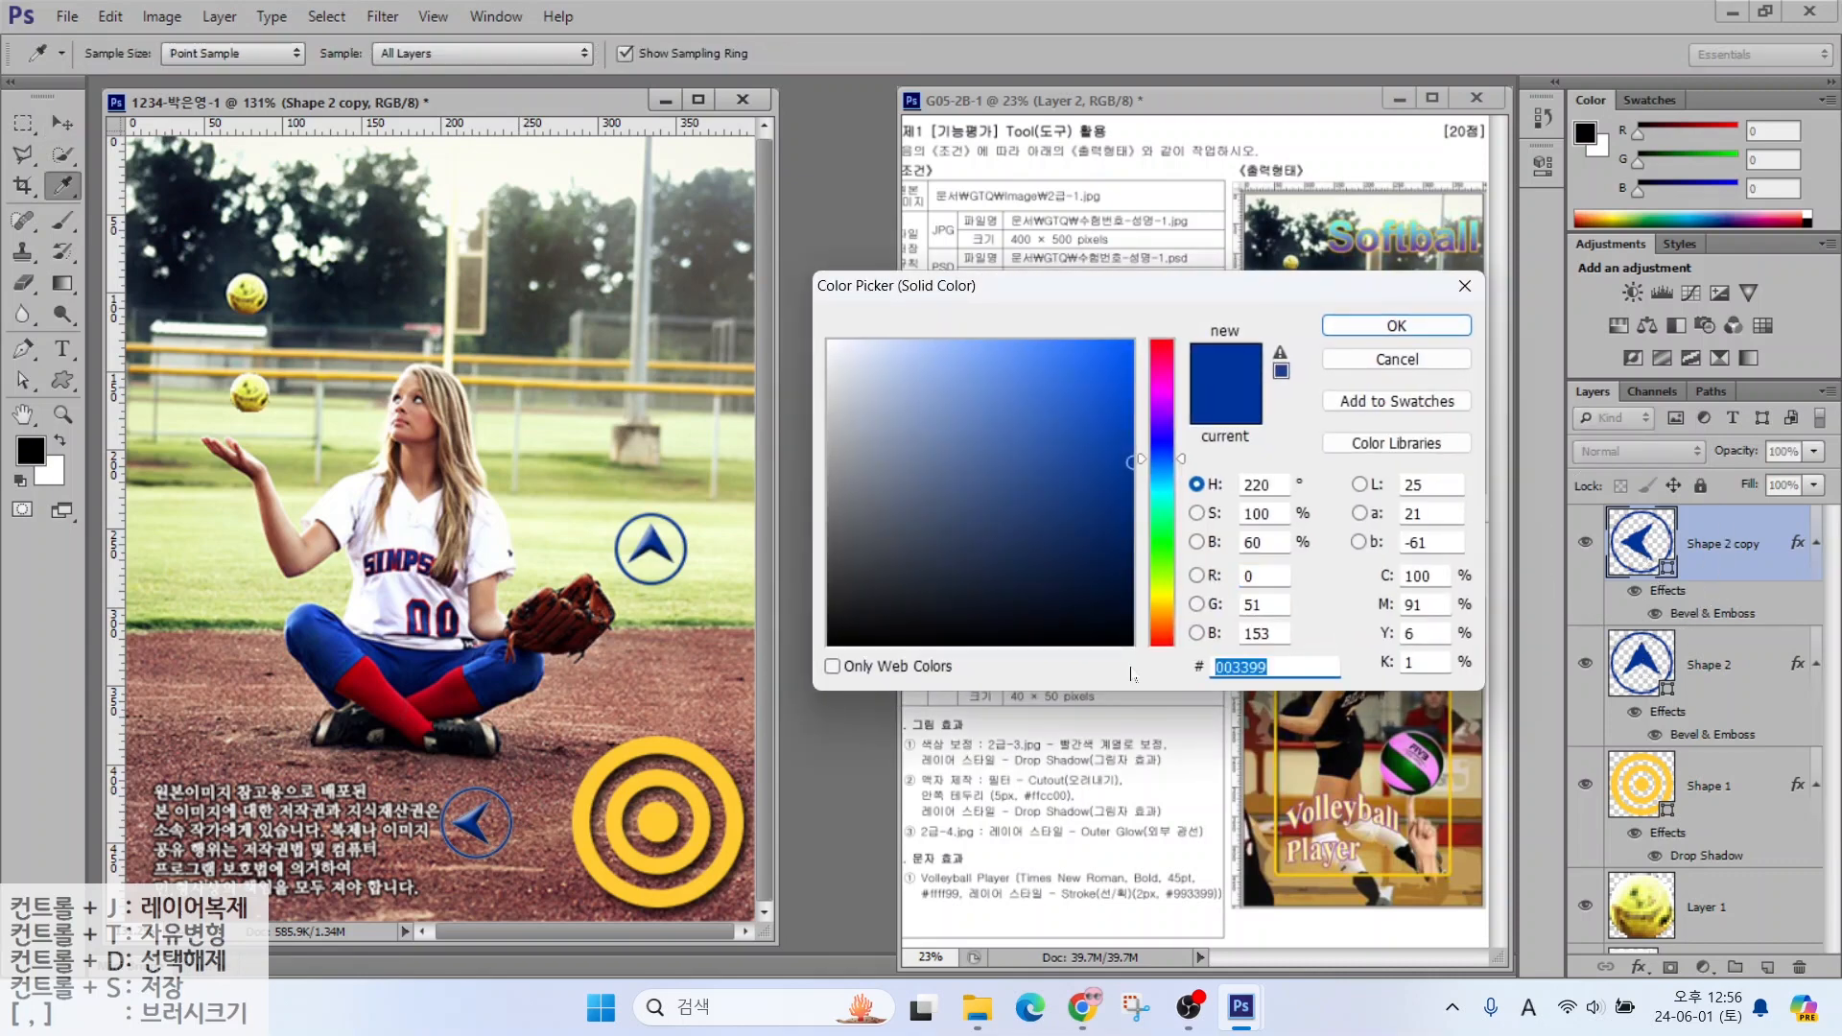
text(ffff66)
key(Return)
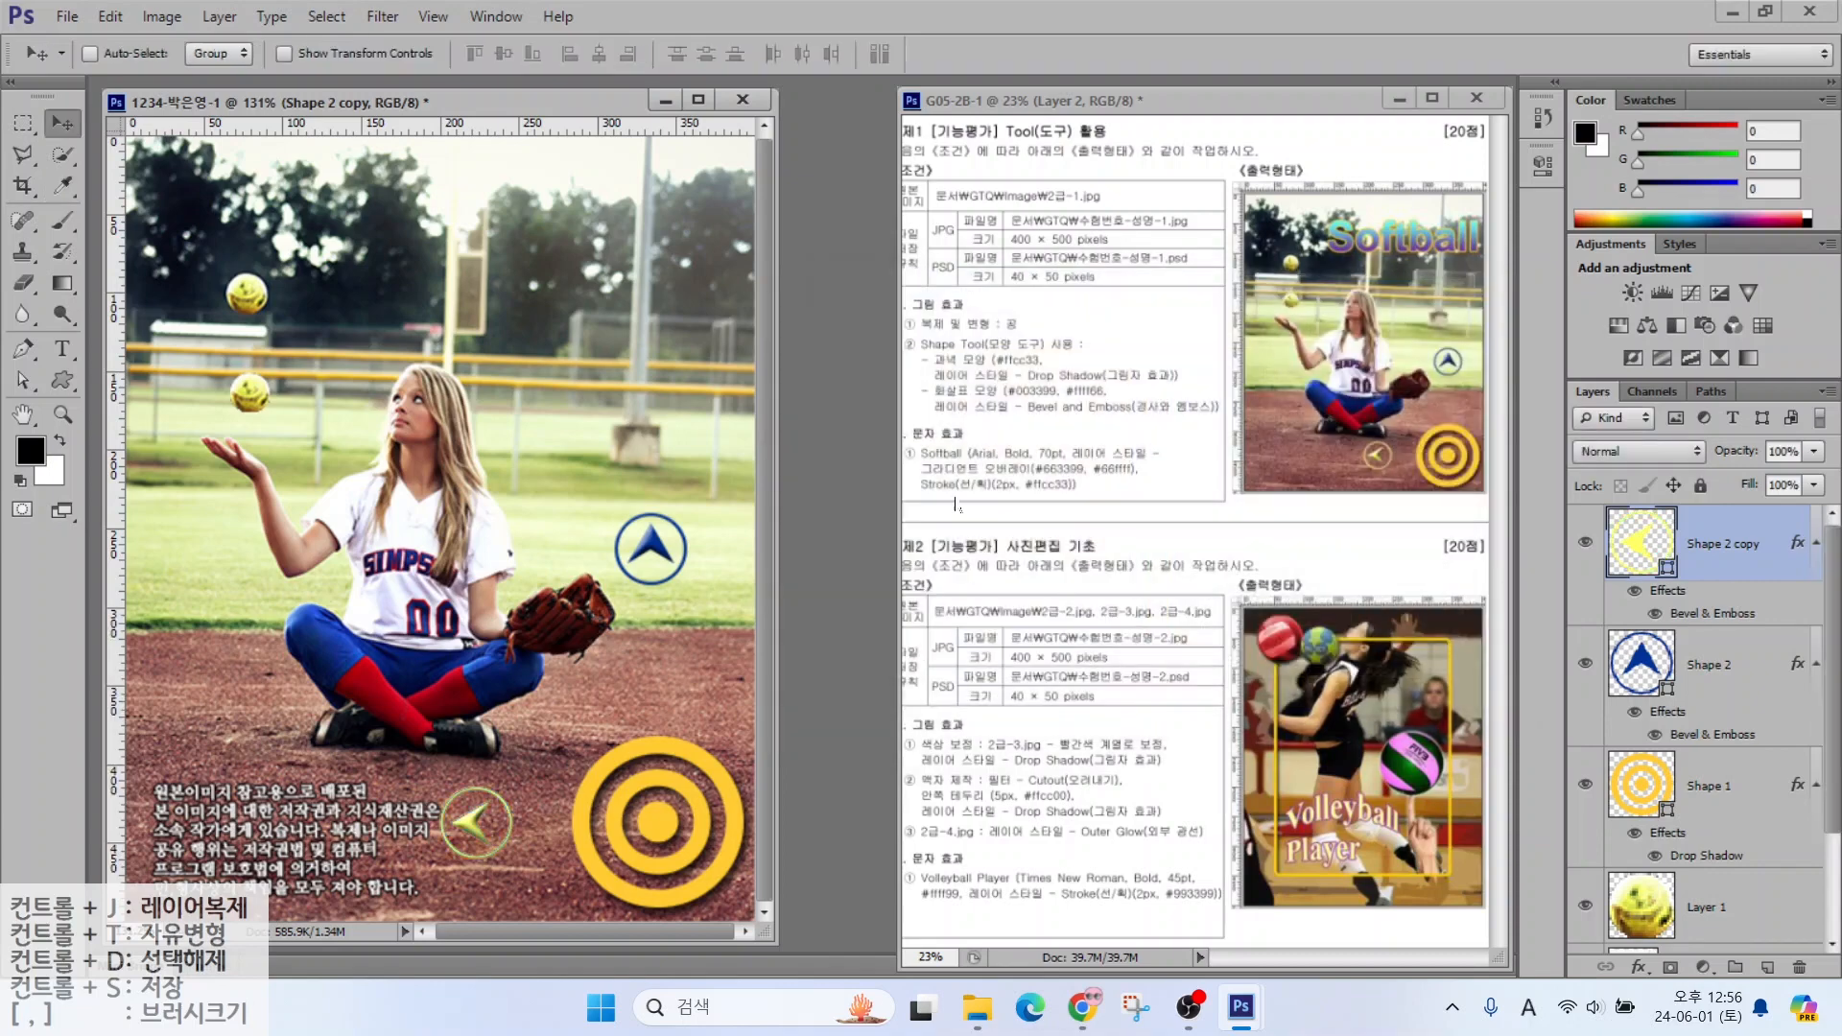
Add the text 'Softball' near the top of the photo
click(60, 350)
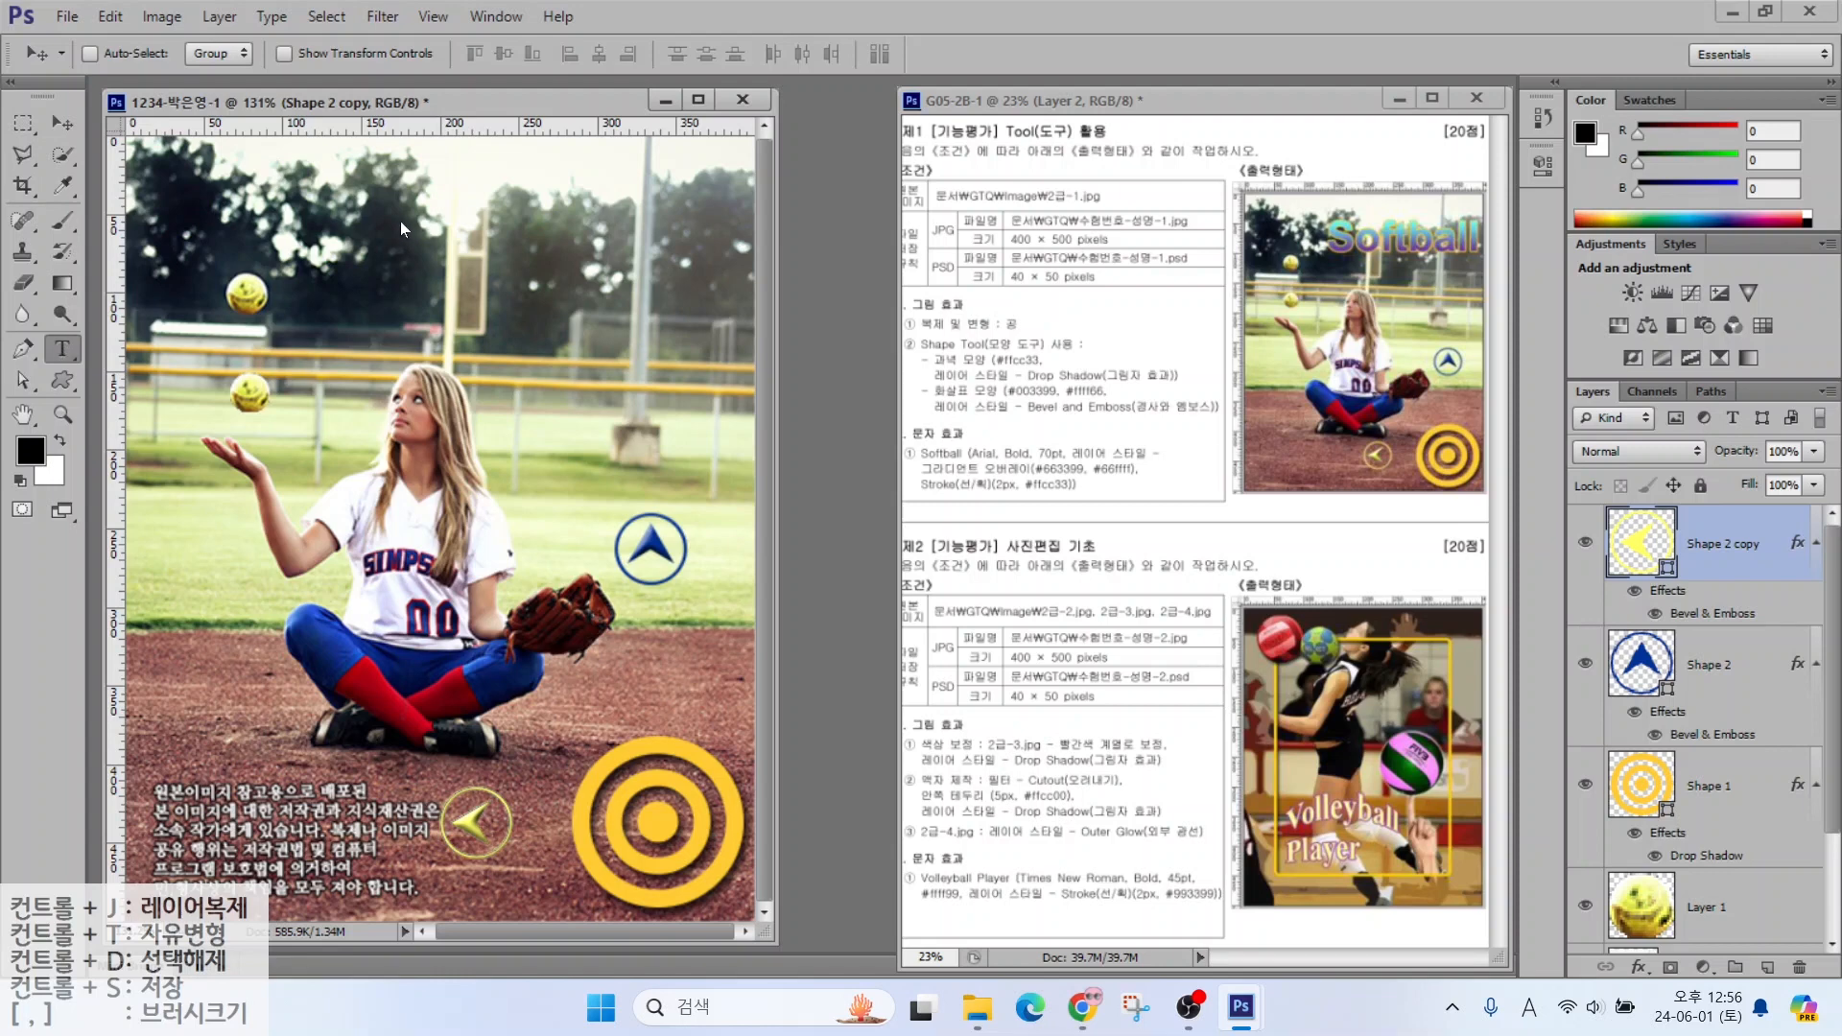
click(342, 268)
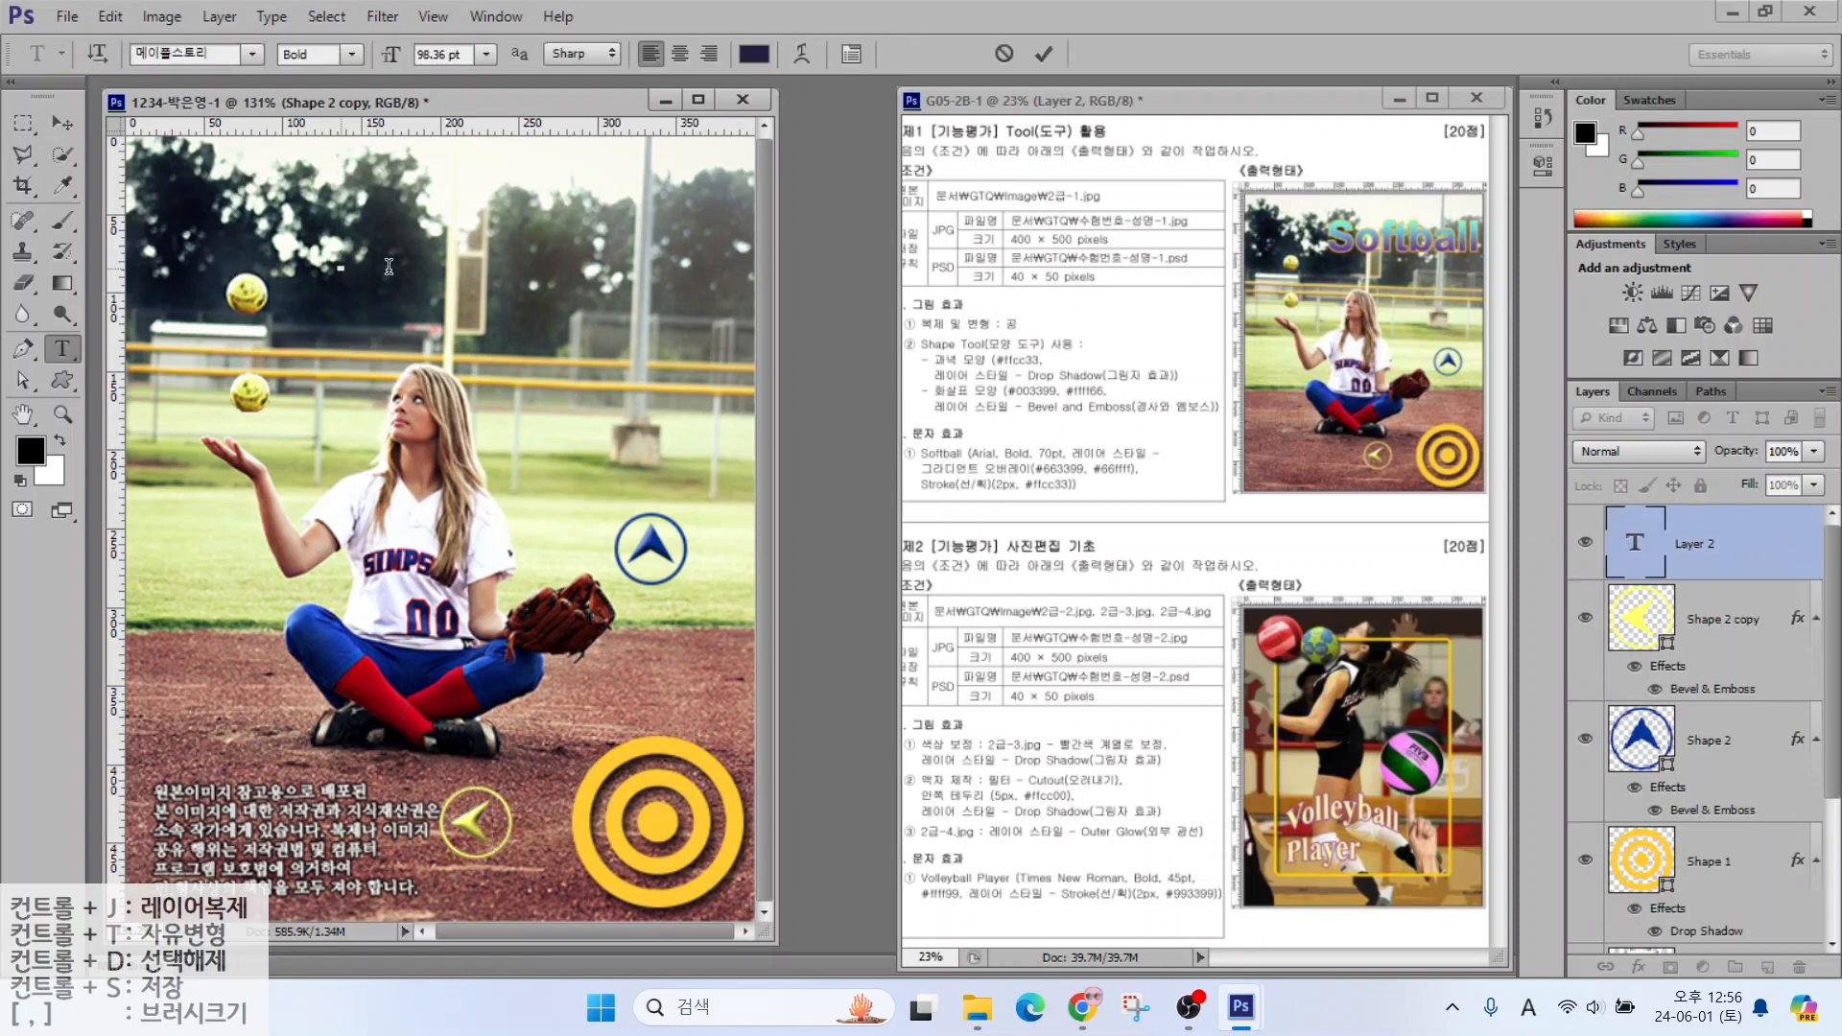
text(Softball)
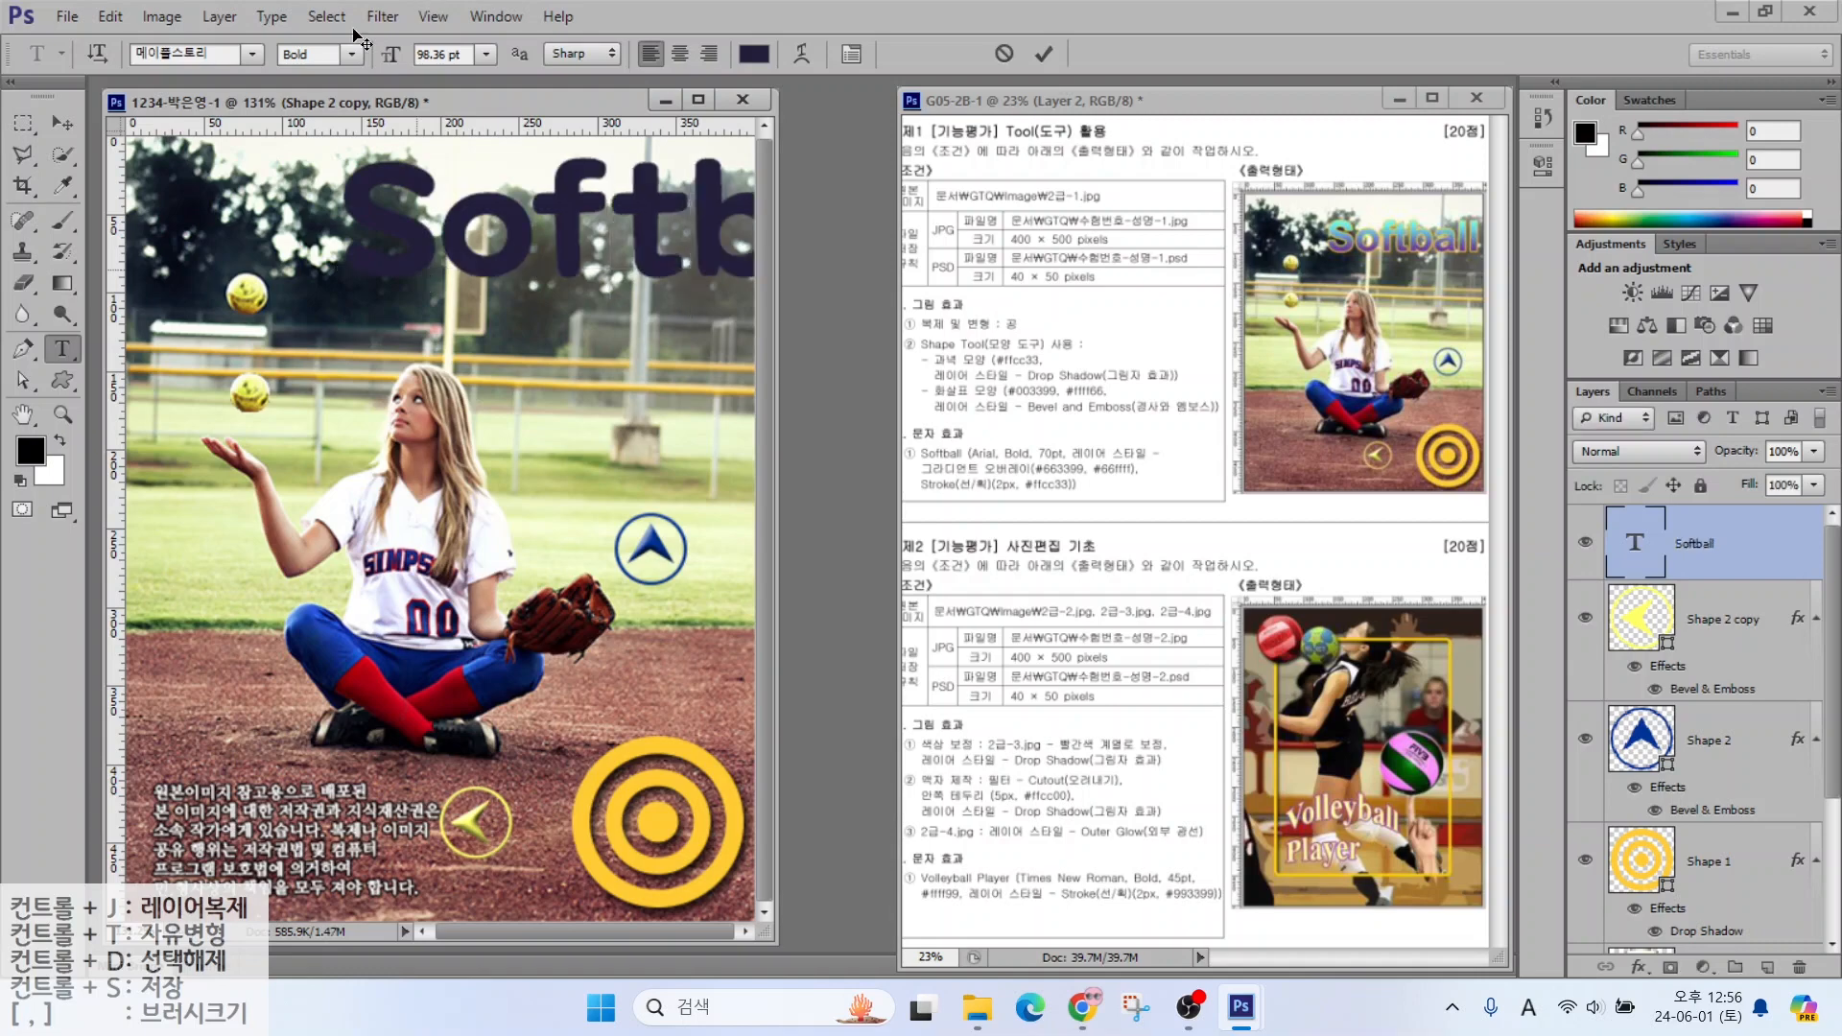
key(ctrl+Return)
Set the Softball text to Arial 70 pt and add a Gradient Overlay style
click(252, 55)
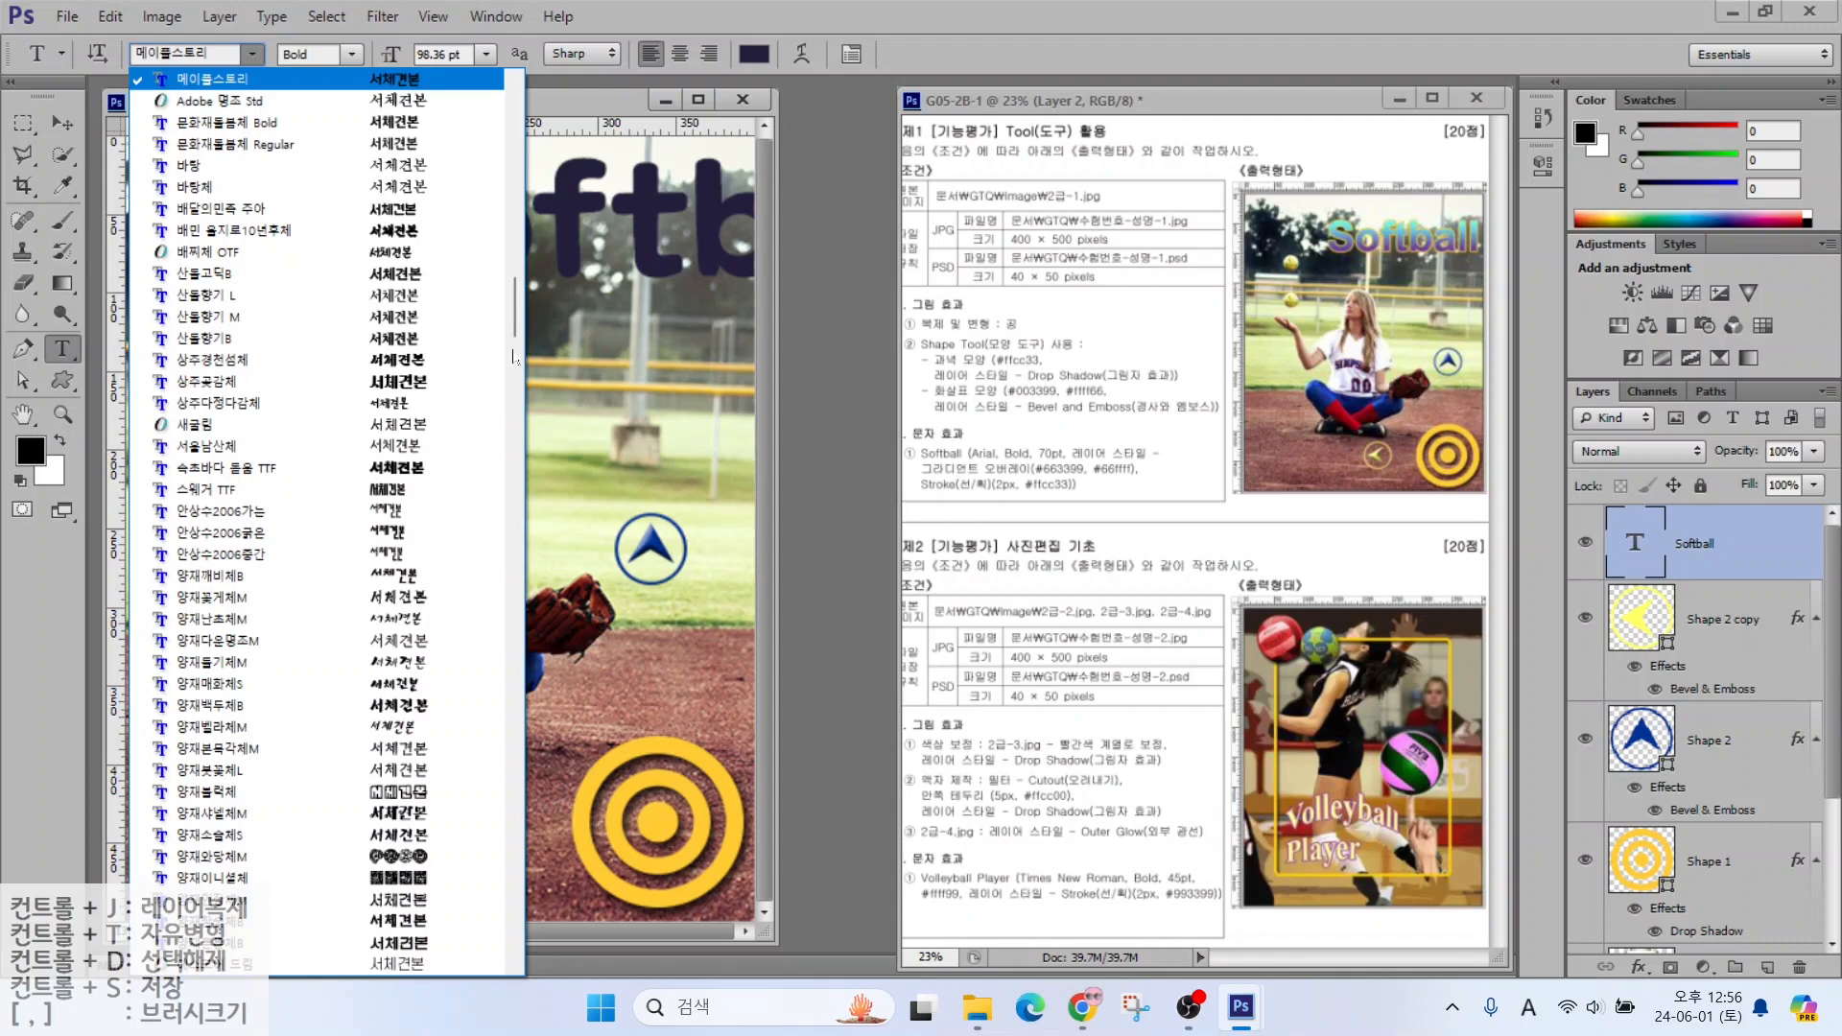
drag(514, 316, 472, 436)
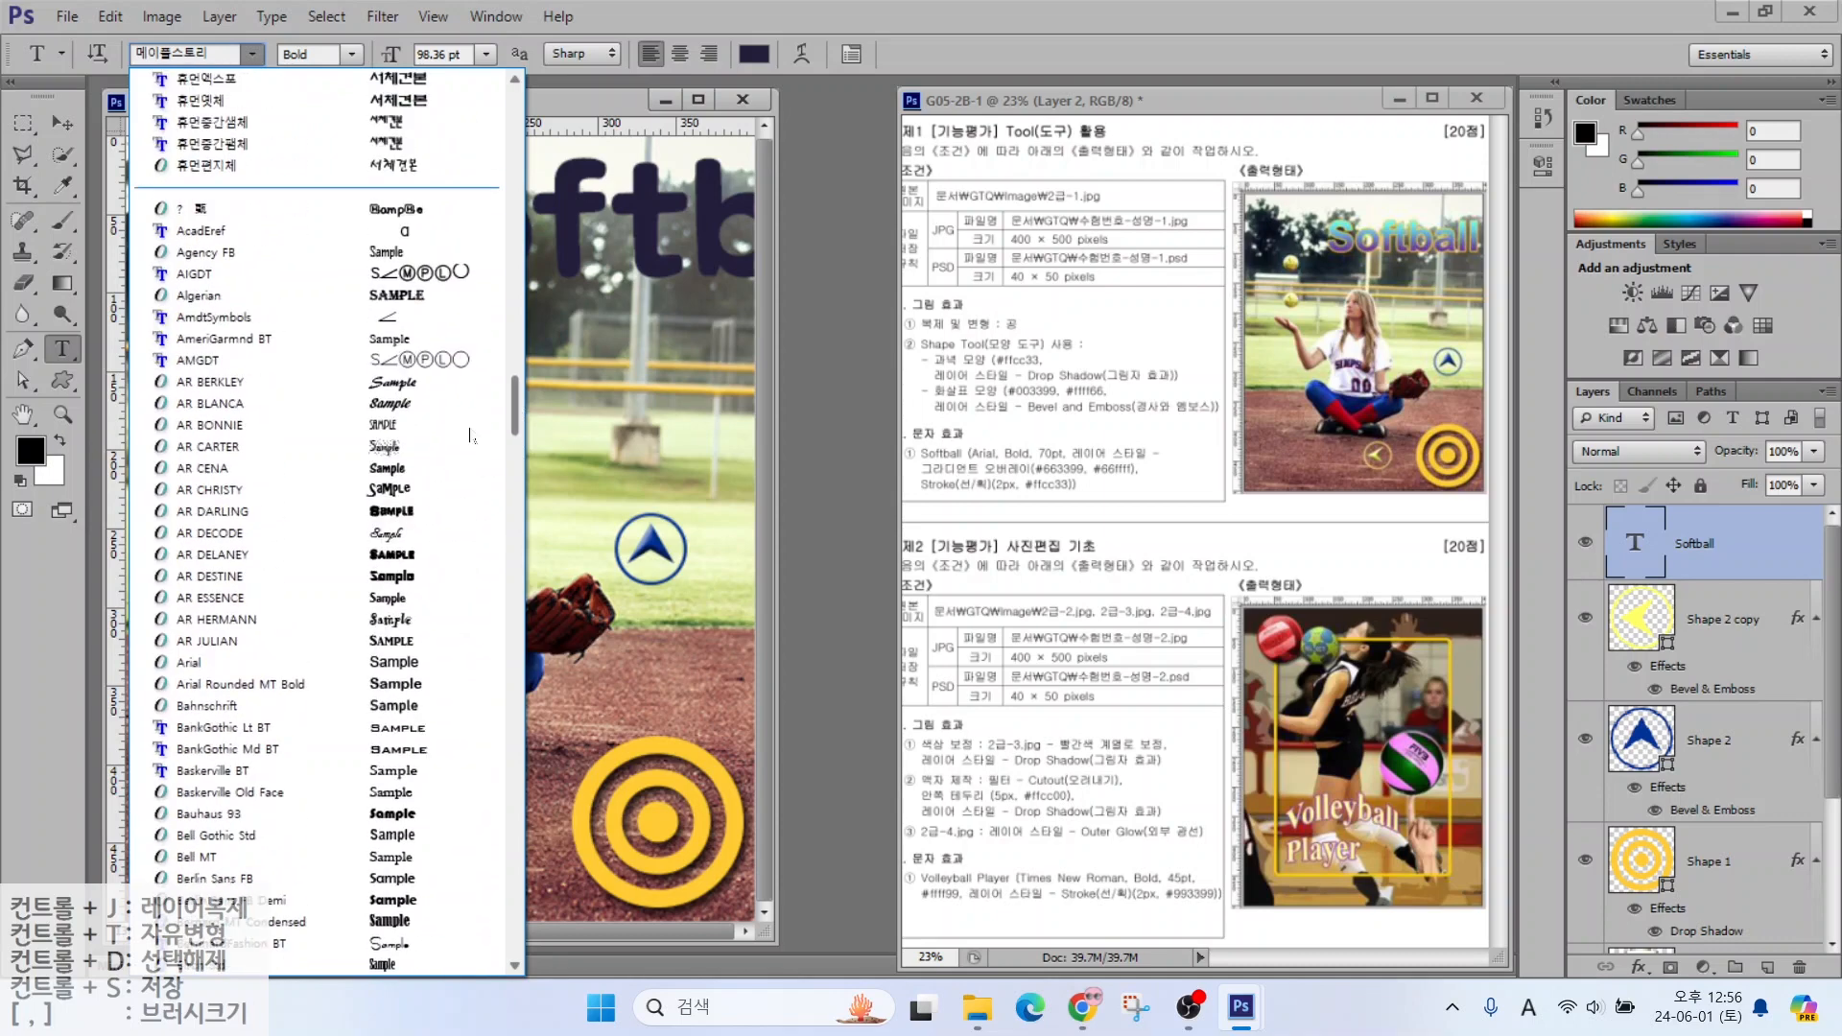
click(403, 664)
drag(463, 55, 344, 52)
text(70)
key(Return)
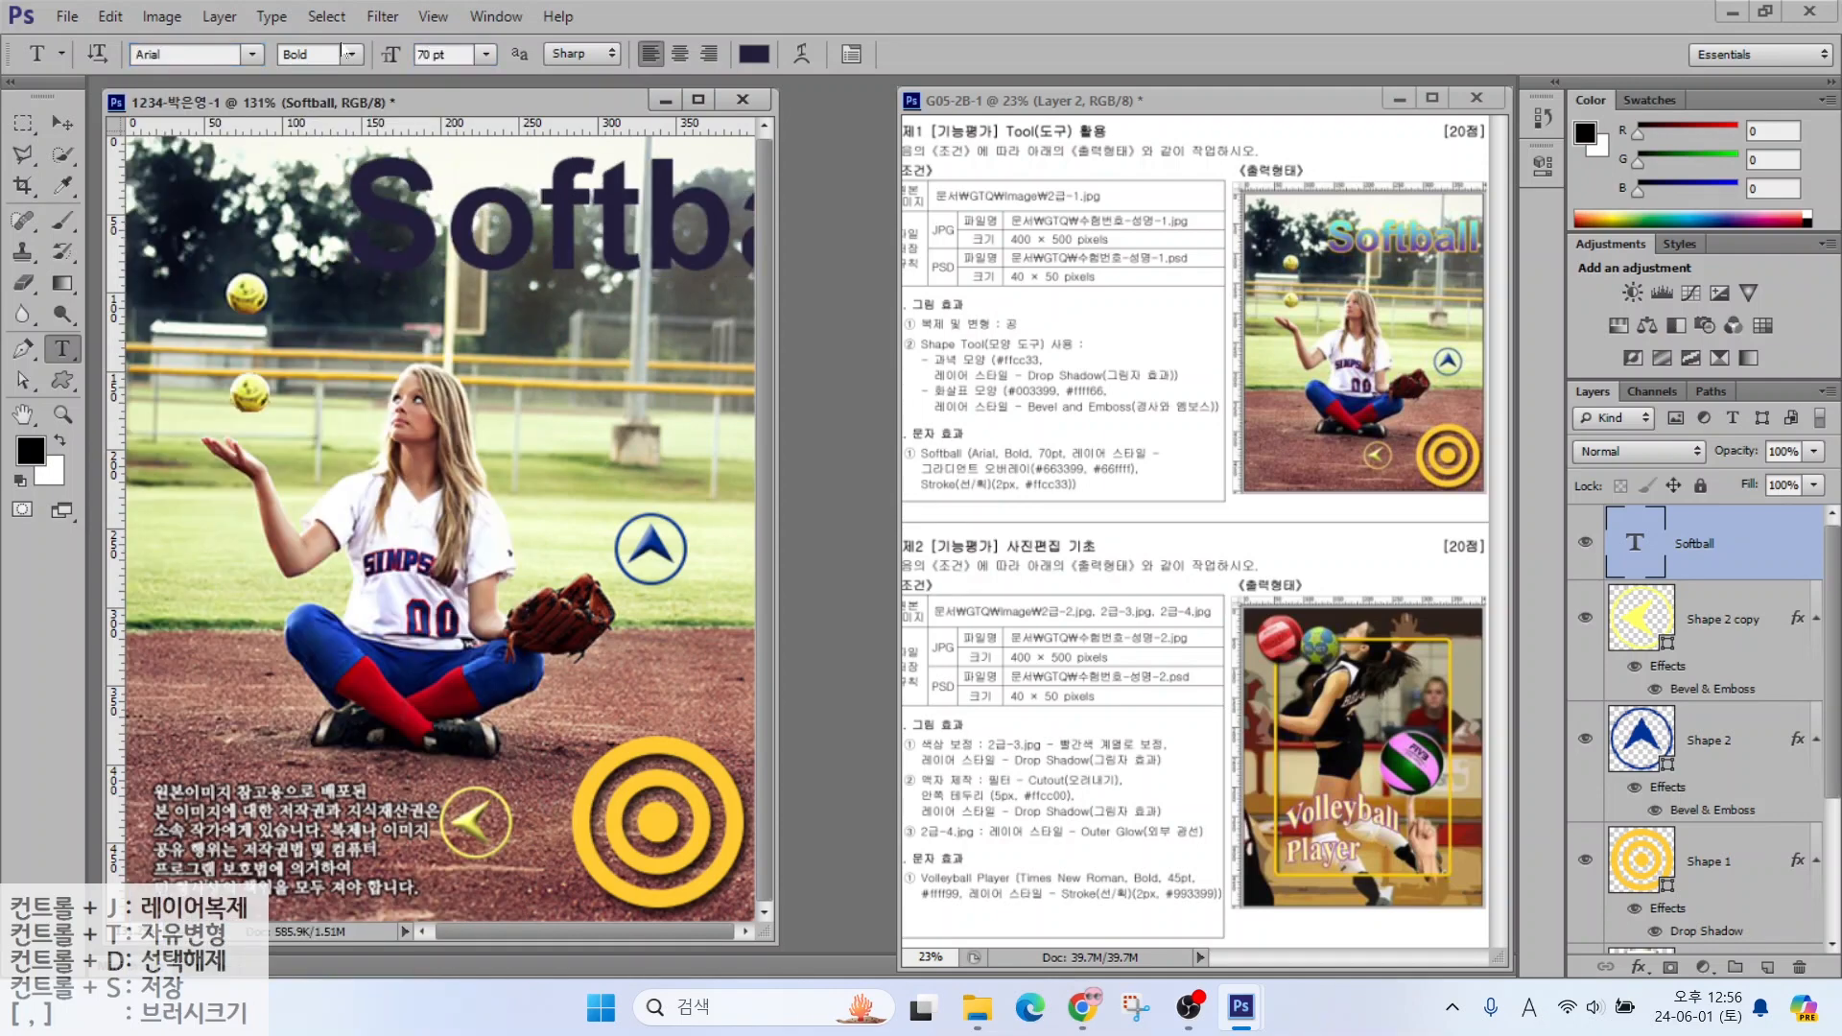
click(1642, 879)
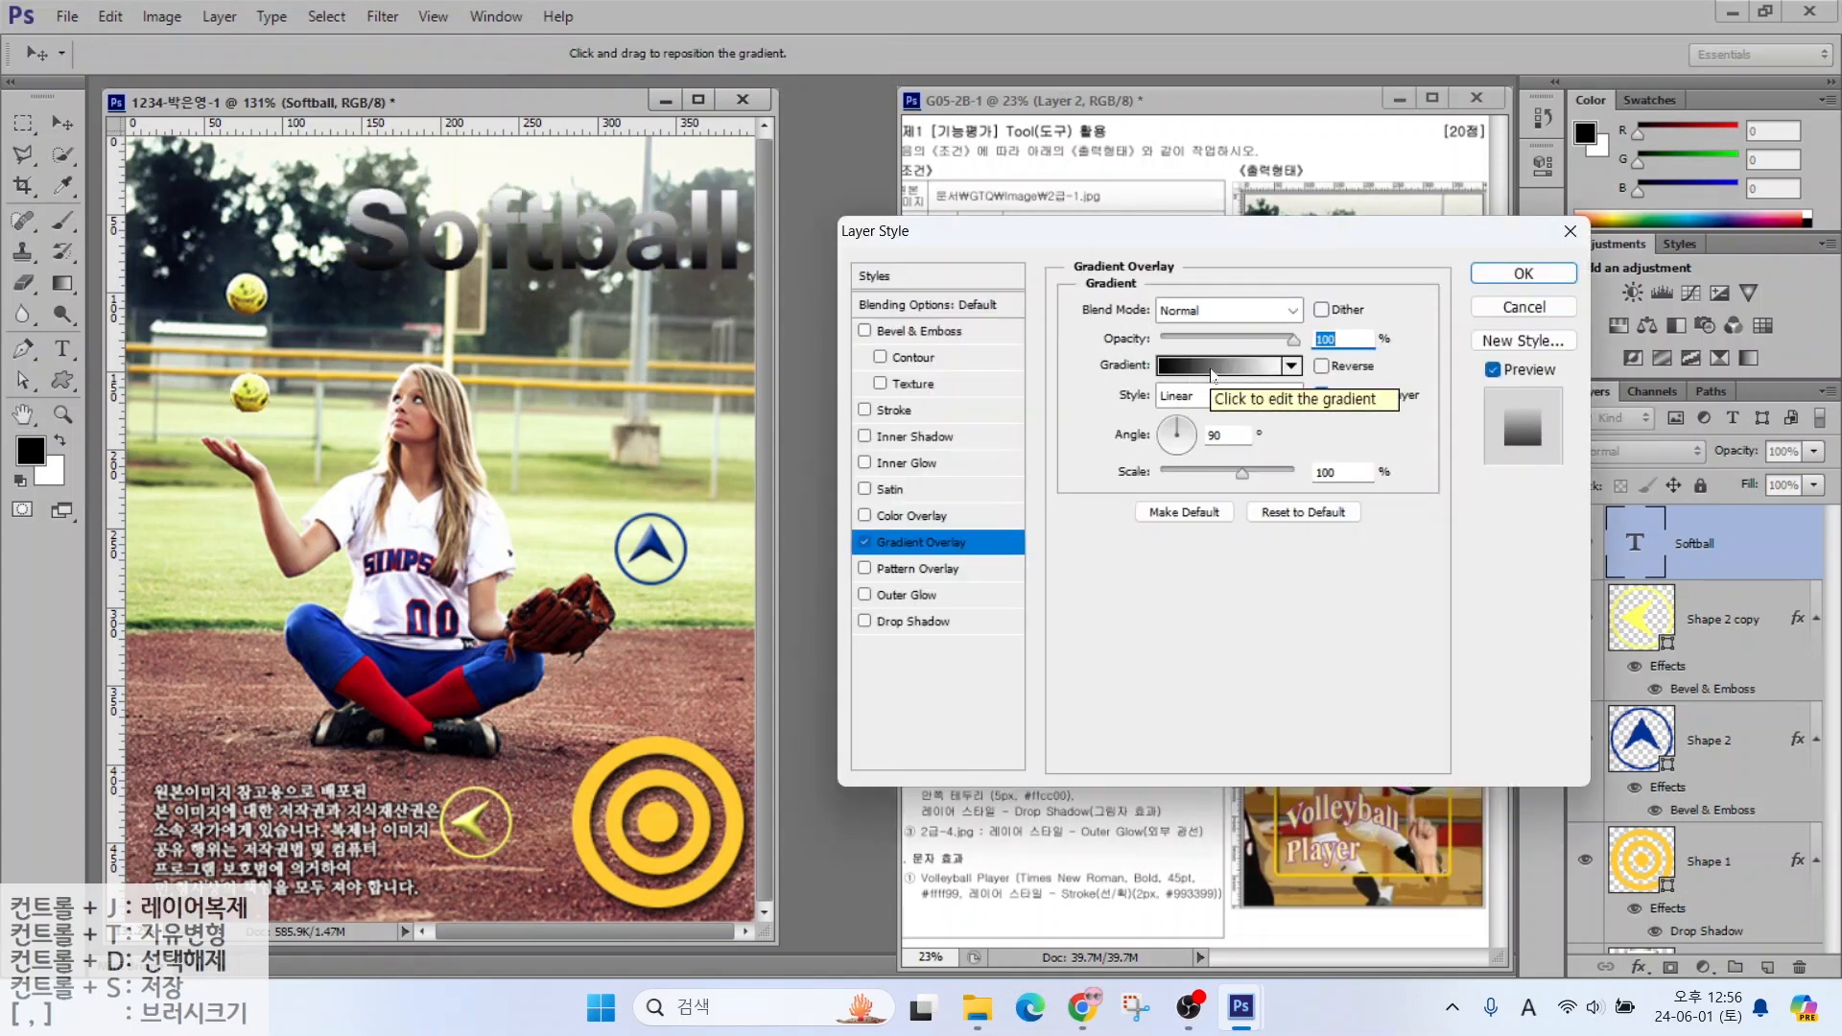
Set the overlay gradient's left colour stop to purple #663399
click(1213, 375)
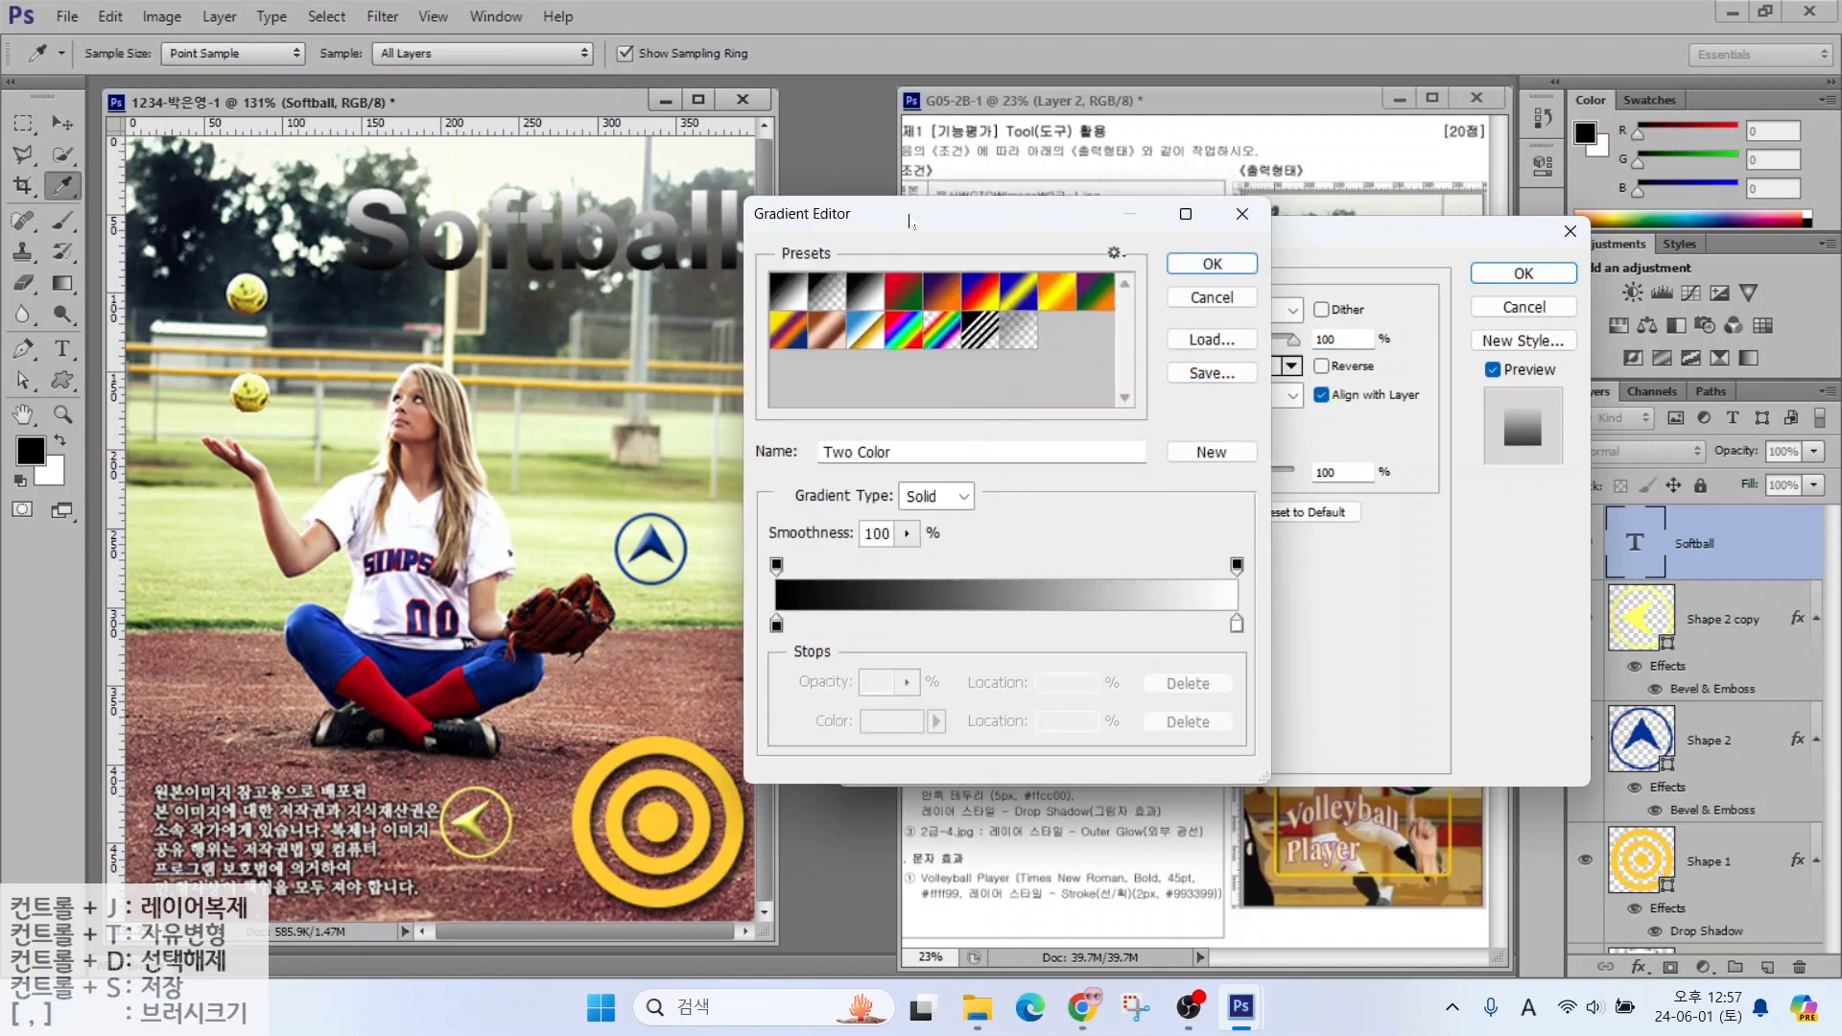
key(alt)
mouse_move(817, 656)
mouse_down()
mouse_move(742, 647)
mouse_move(773, 599)
mouse_move(811, 656)
mouse_up()
mouse_move(1241, 648)
mouse_down()
mouse_move(1194, 621)
mouse_move(1239, 603)
mouse_move(1257, 658)
mouse_up()
mouse_move(799, 575)
mouse_down()
mouse_move(756, 583)
mouse_move(795, 537)
mouse_up()
mouse_move(1249, 587)
mouse_down()
mouse_move(1199, 577)
mouse_move(1234, 541)
mouse_move(1257, 582)
mouse_up()
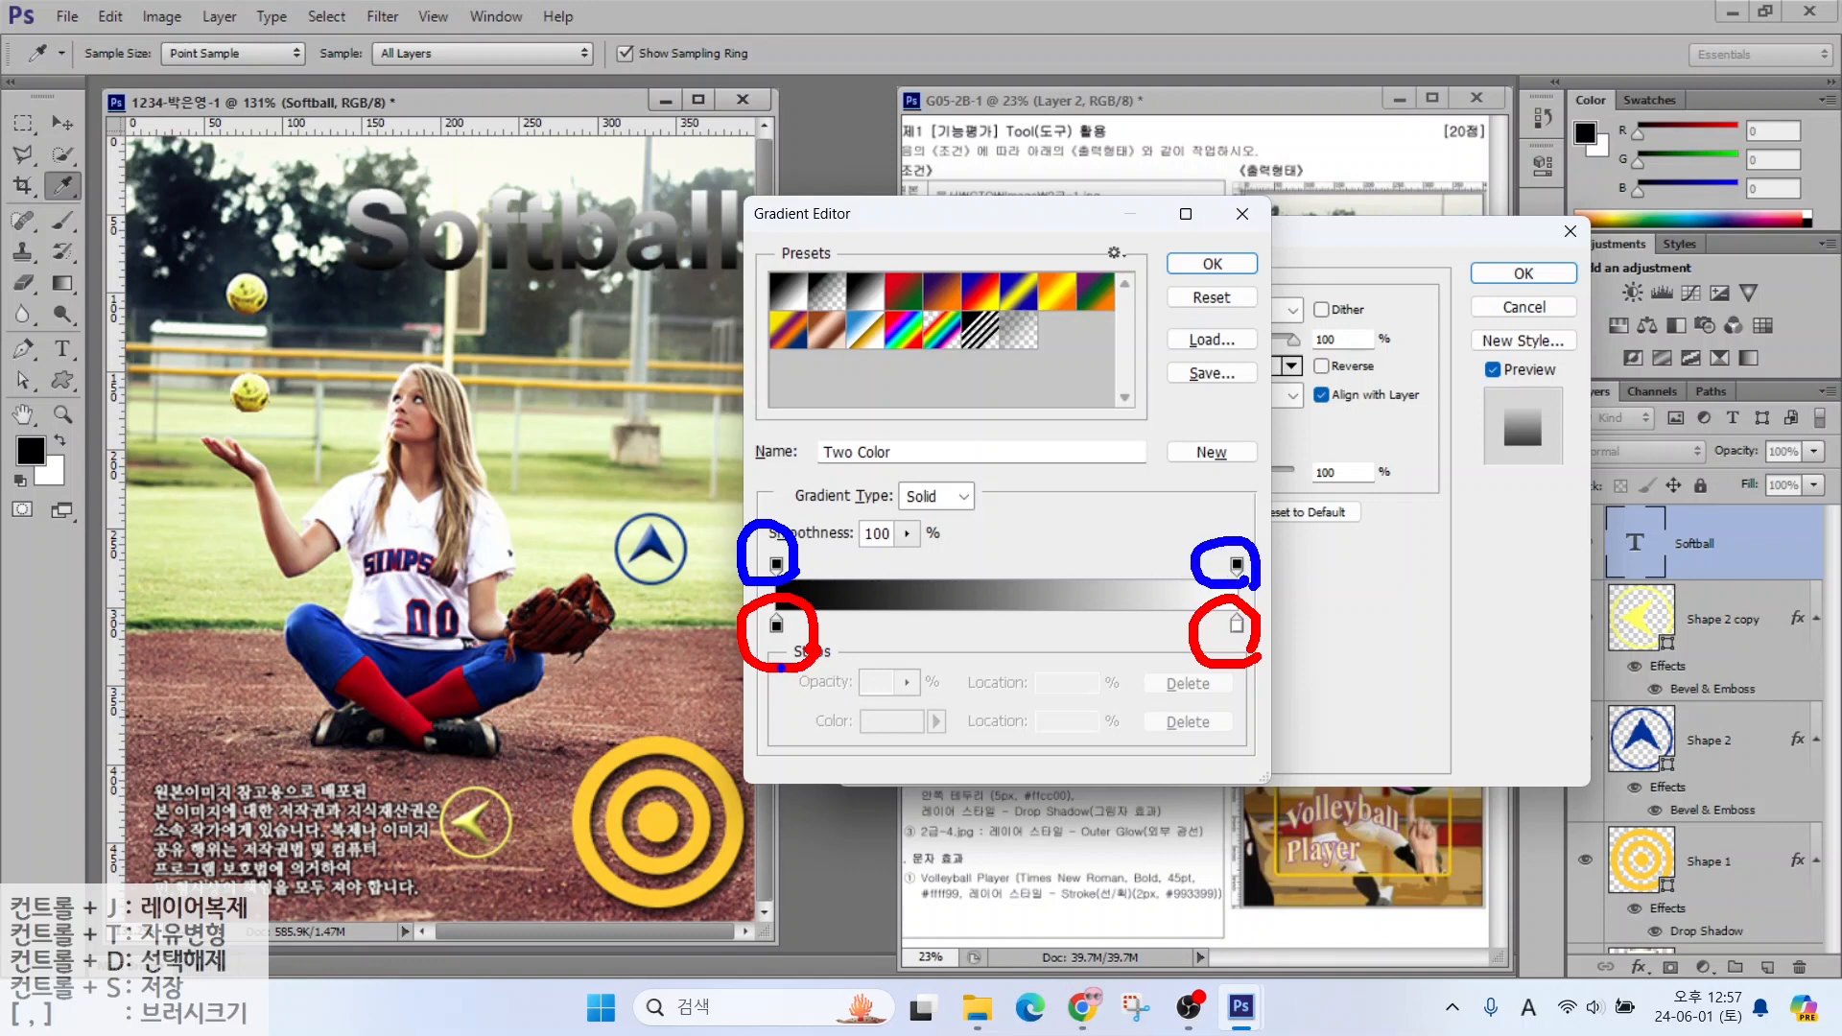
drag(782, 645, 715, 727)
drag(1240, 646, 1286, 711)
key(Escape)
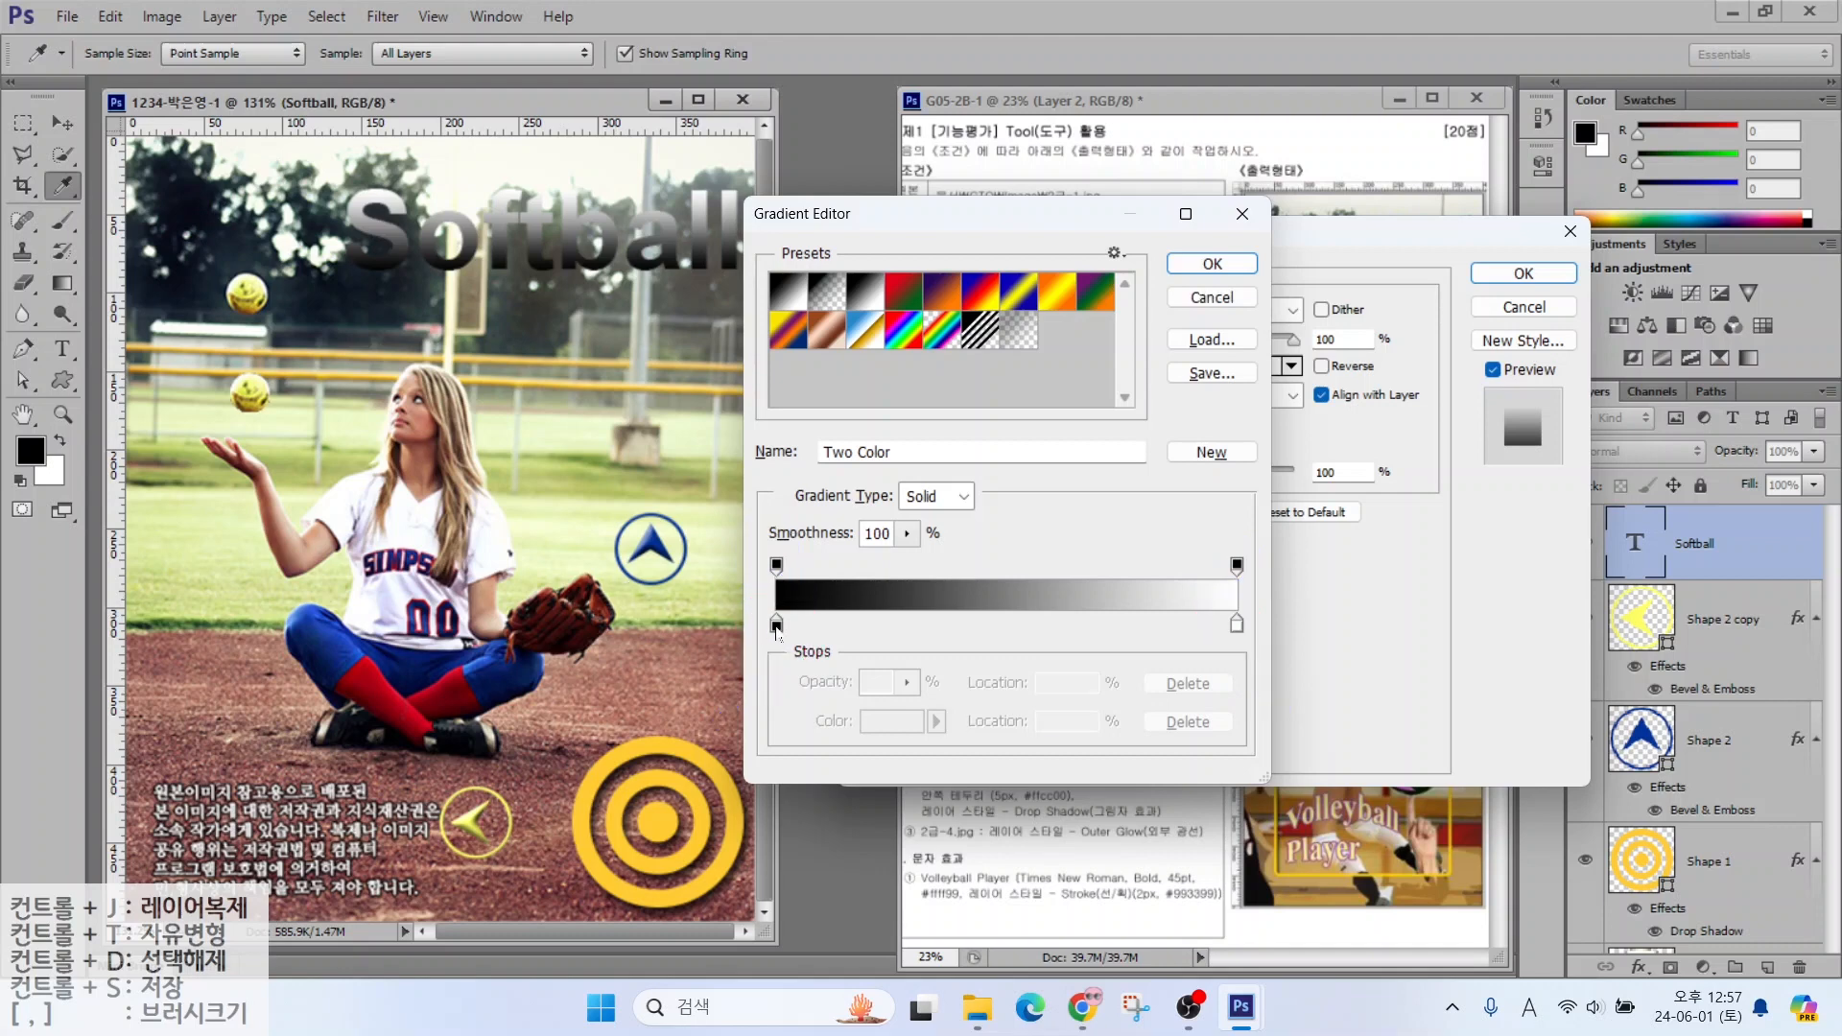
click(776, 626)
double_click(777, 626)
drag(1289, 668, 1030, 674)
text(663399)
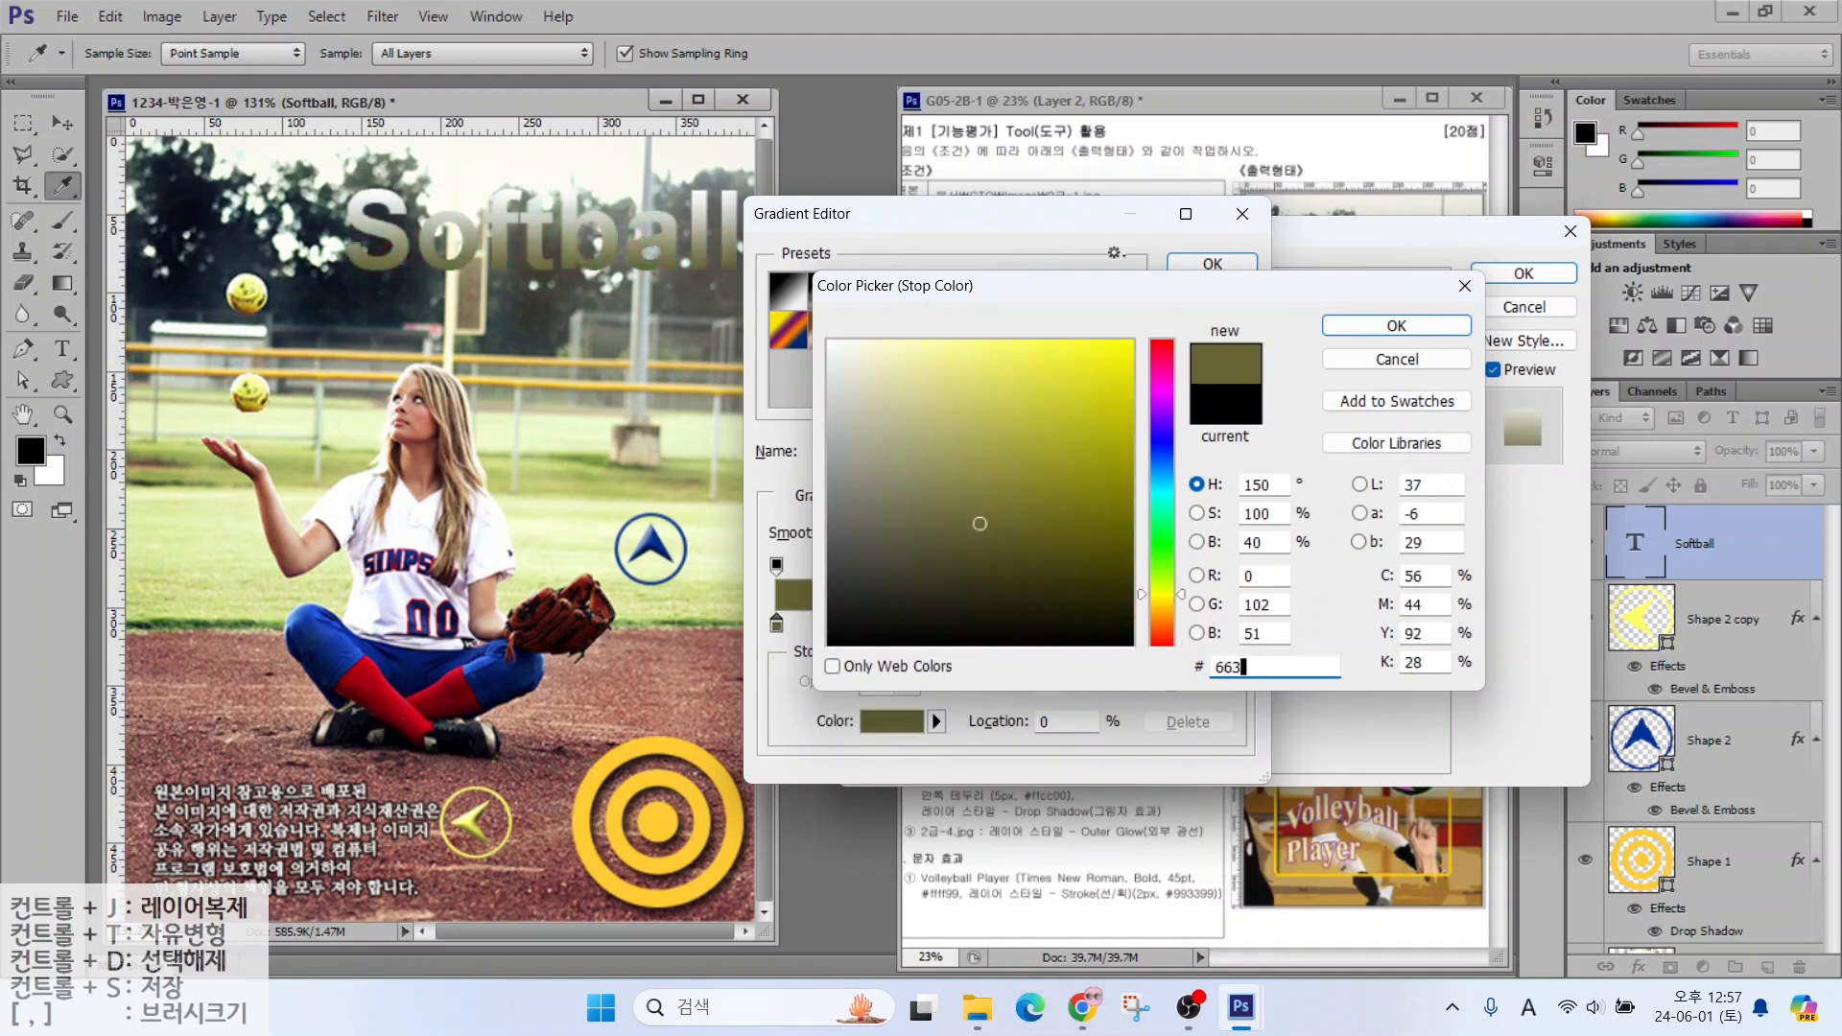
key(Return)
Set the right stop to cyan #99ffff, keeping the 90° gradient angle
double_click(1238, 626)
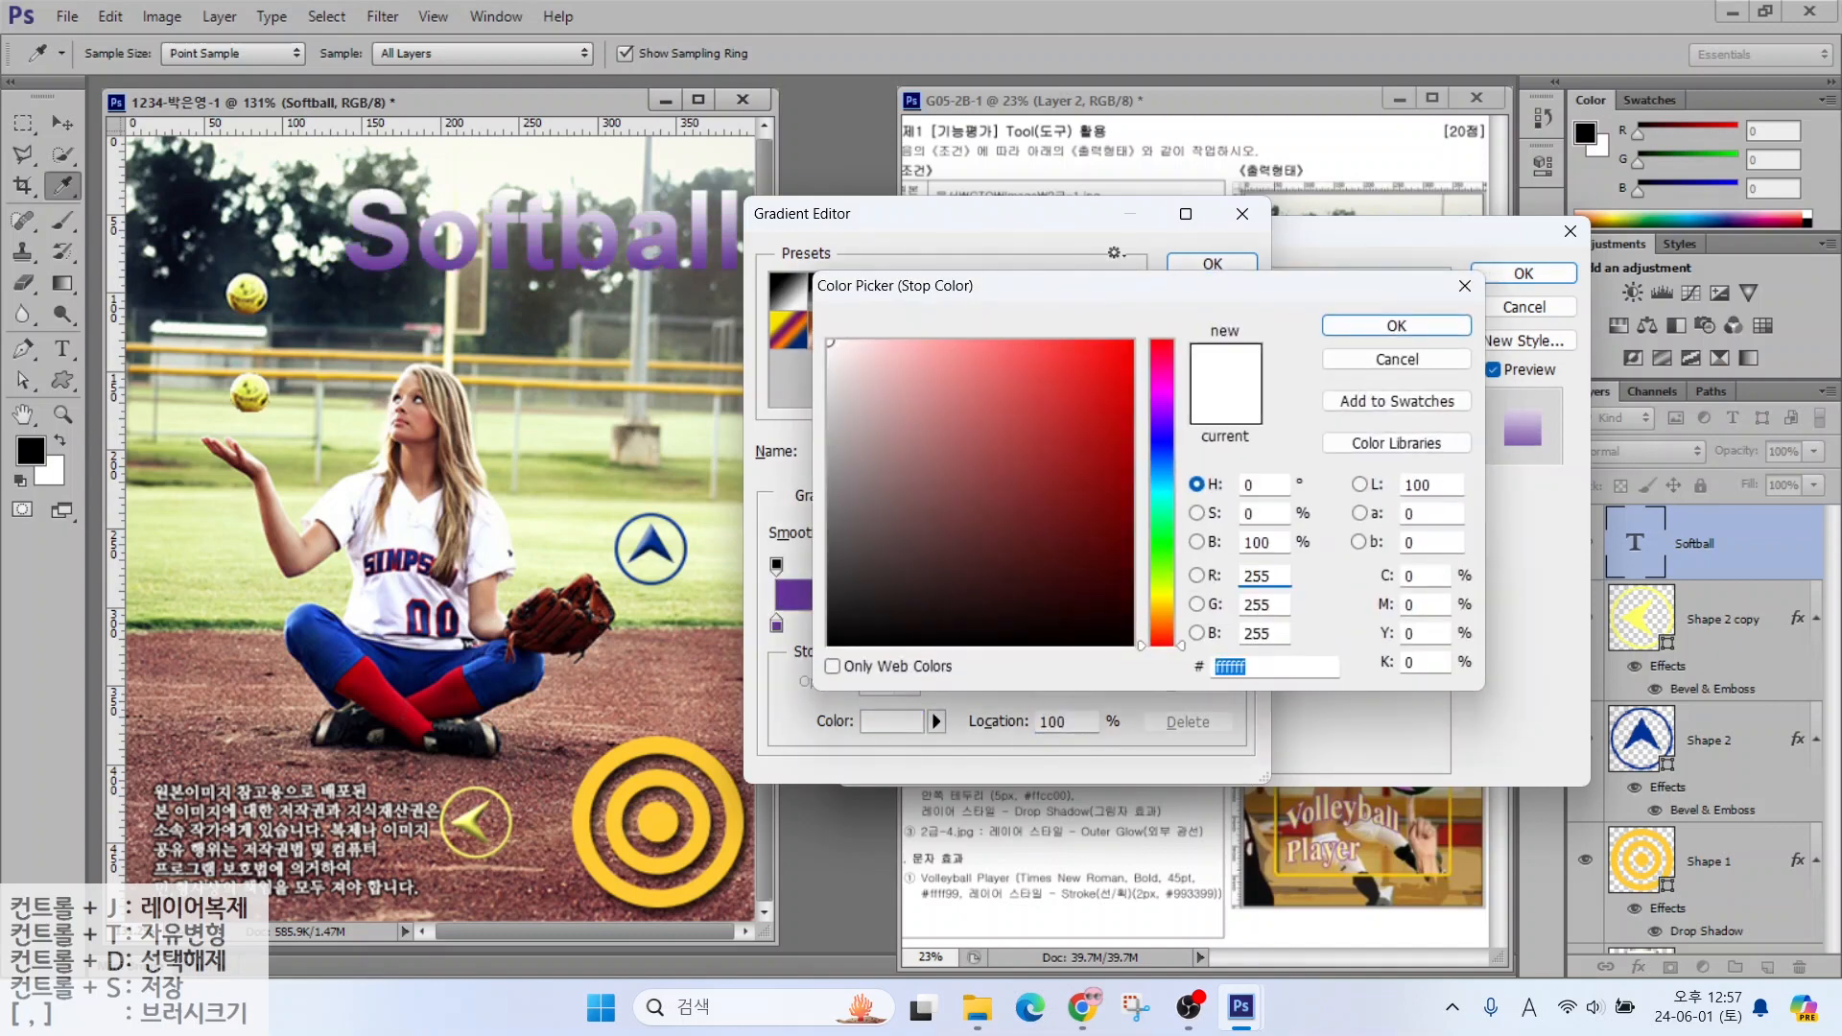
text(99ffff)
key(Return)
key(Return)
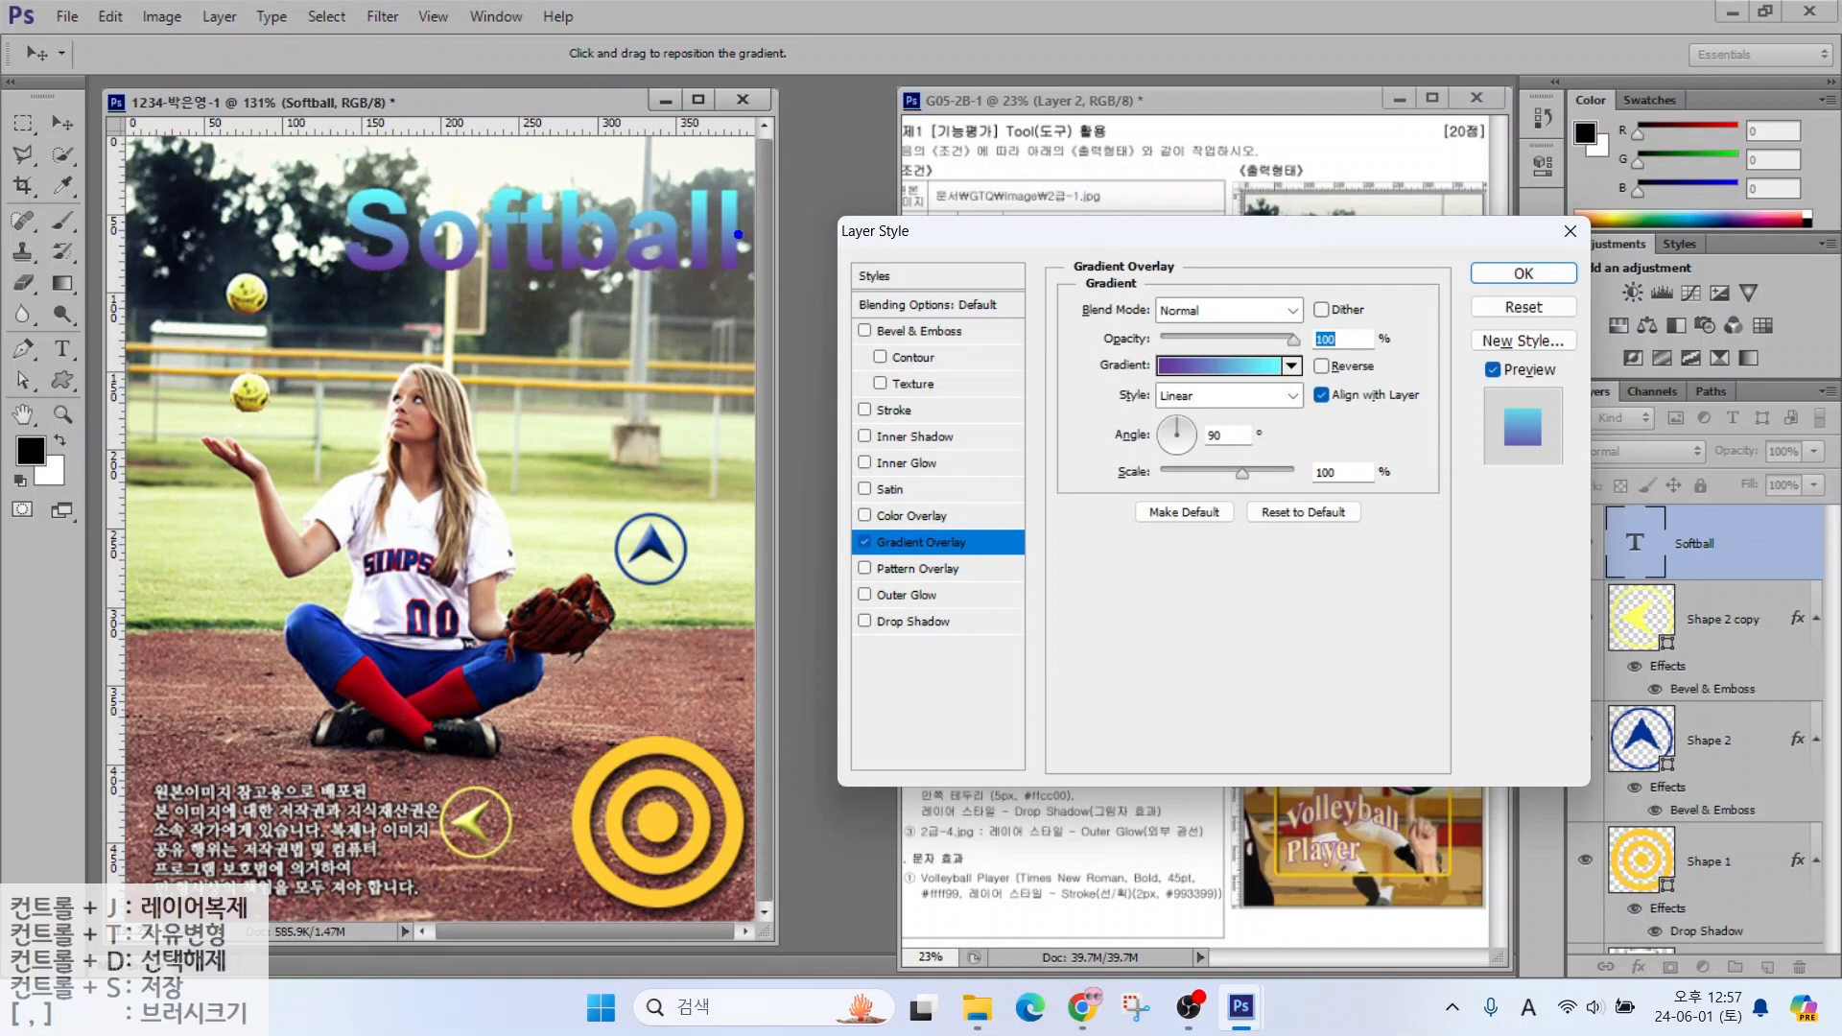
drag(676, 182, 769, 129)
drag(654, 285, 762, 372)
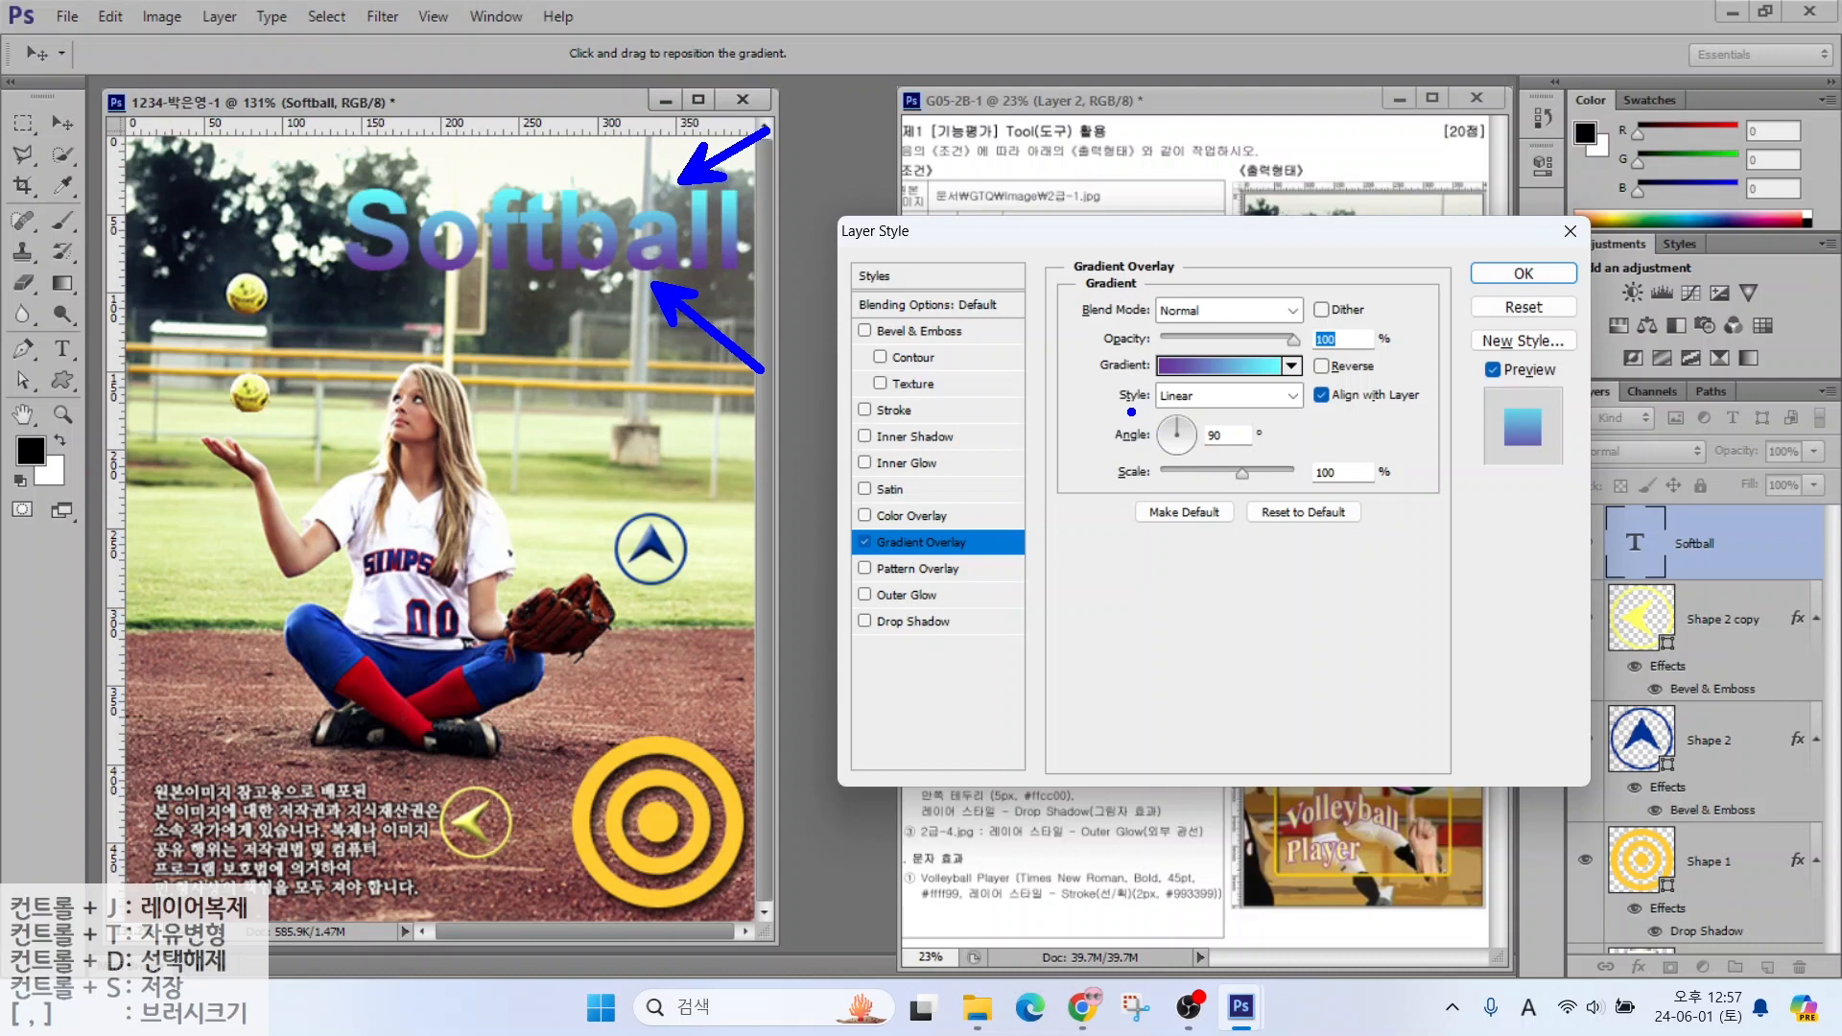
drag(1131, 411, 1271, 471)
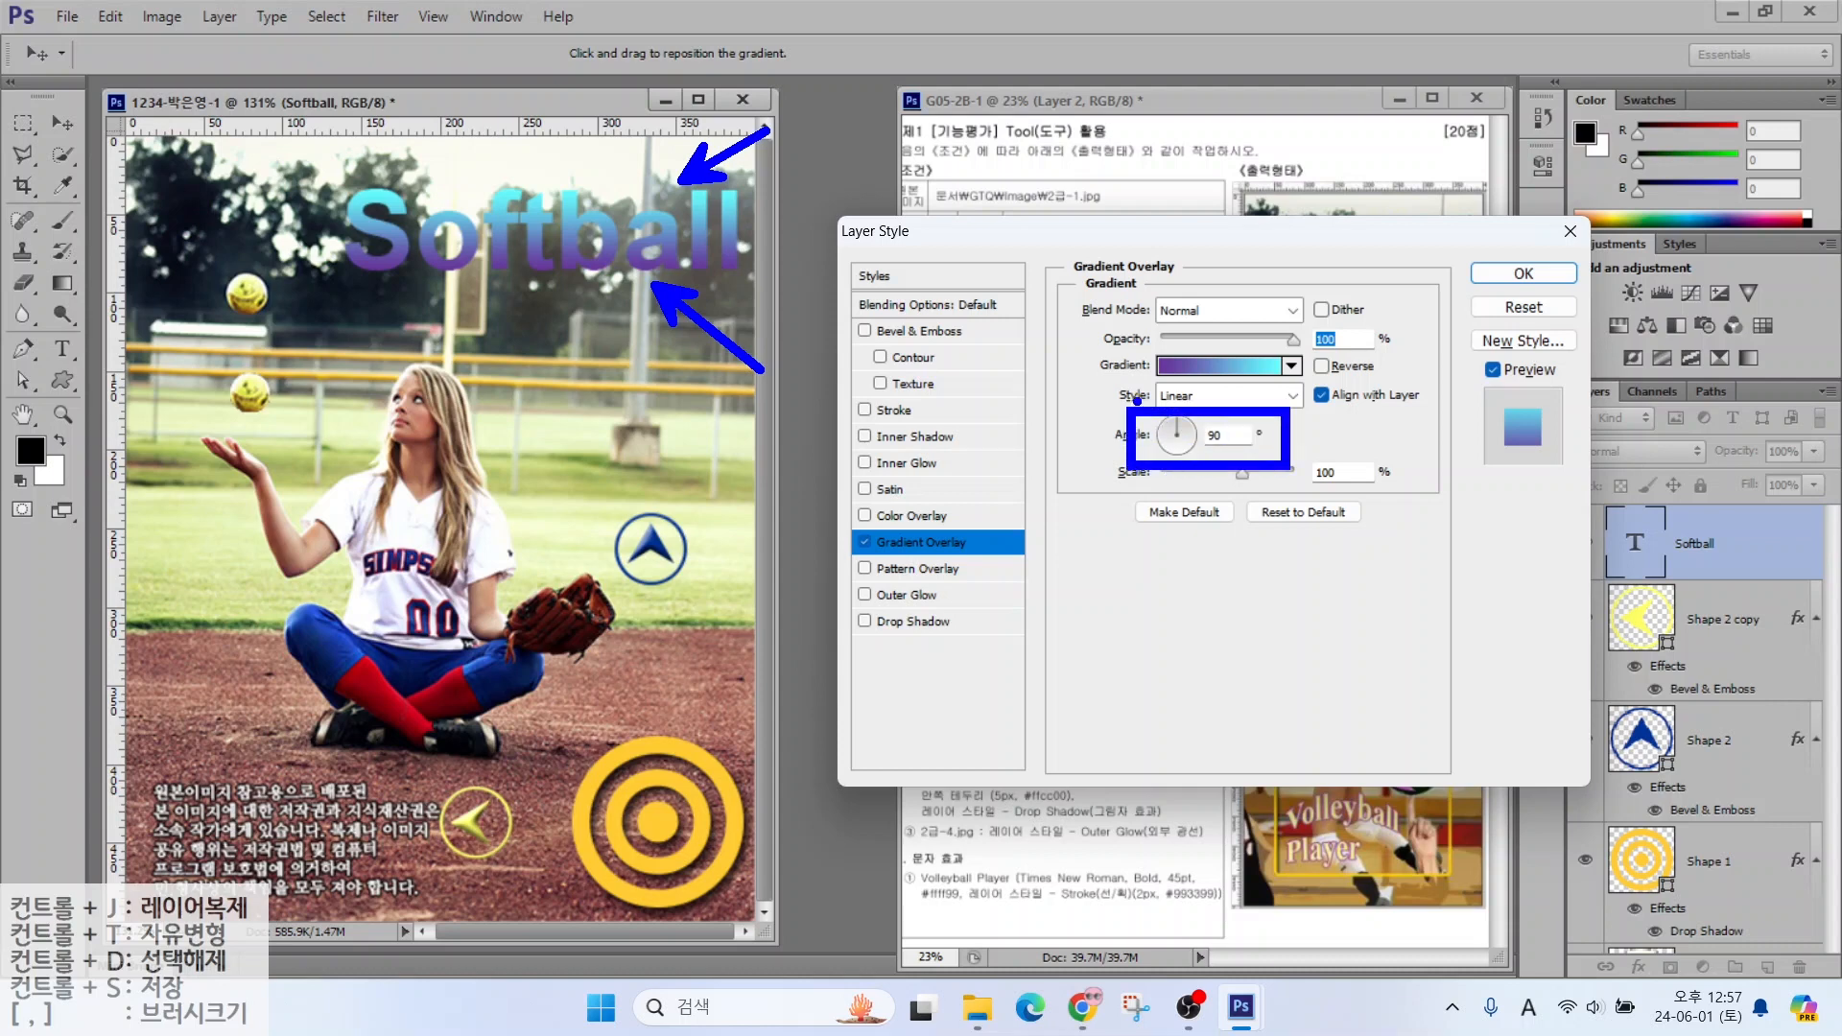
mouse_move(1137, 401)
mouse_down()
mouse_move(1103, 418)
mouse_move(1108, 441)
mouse_move(1154, 376)
mouse_up()
key(Escape)
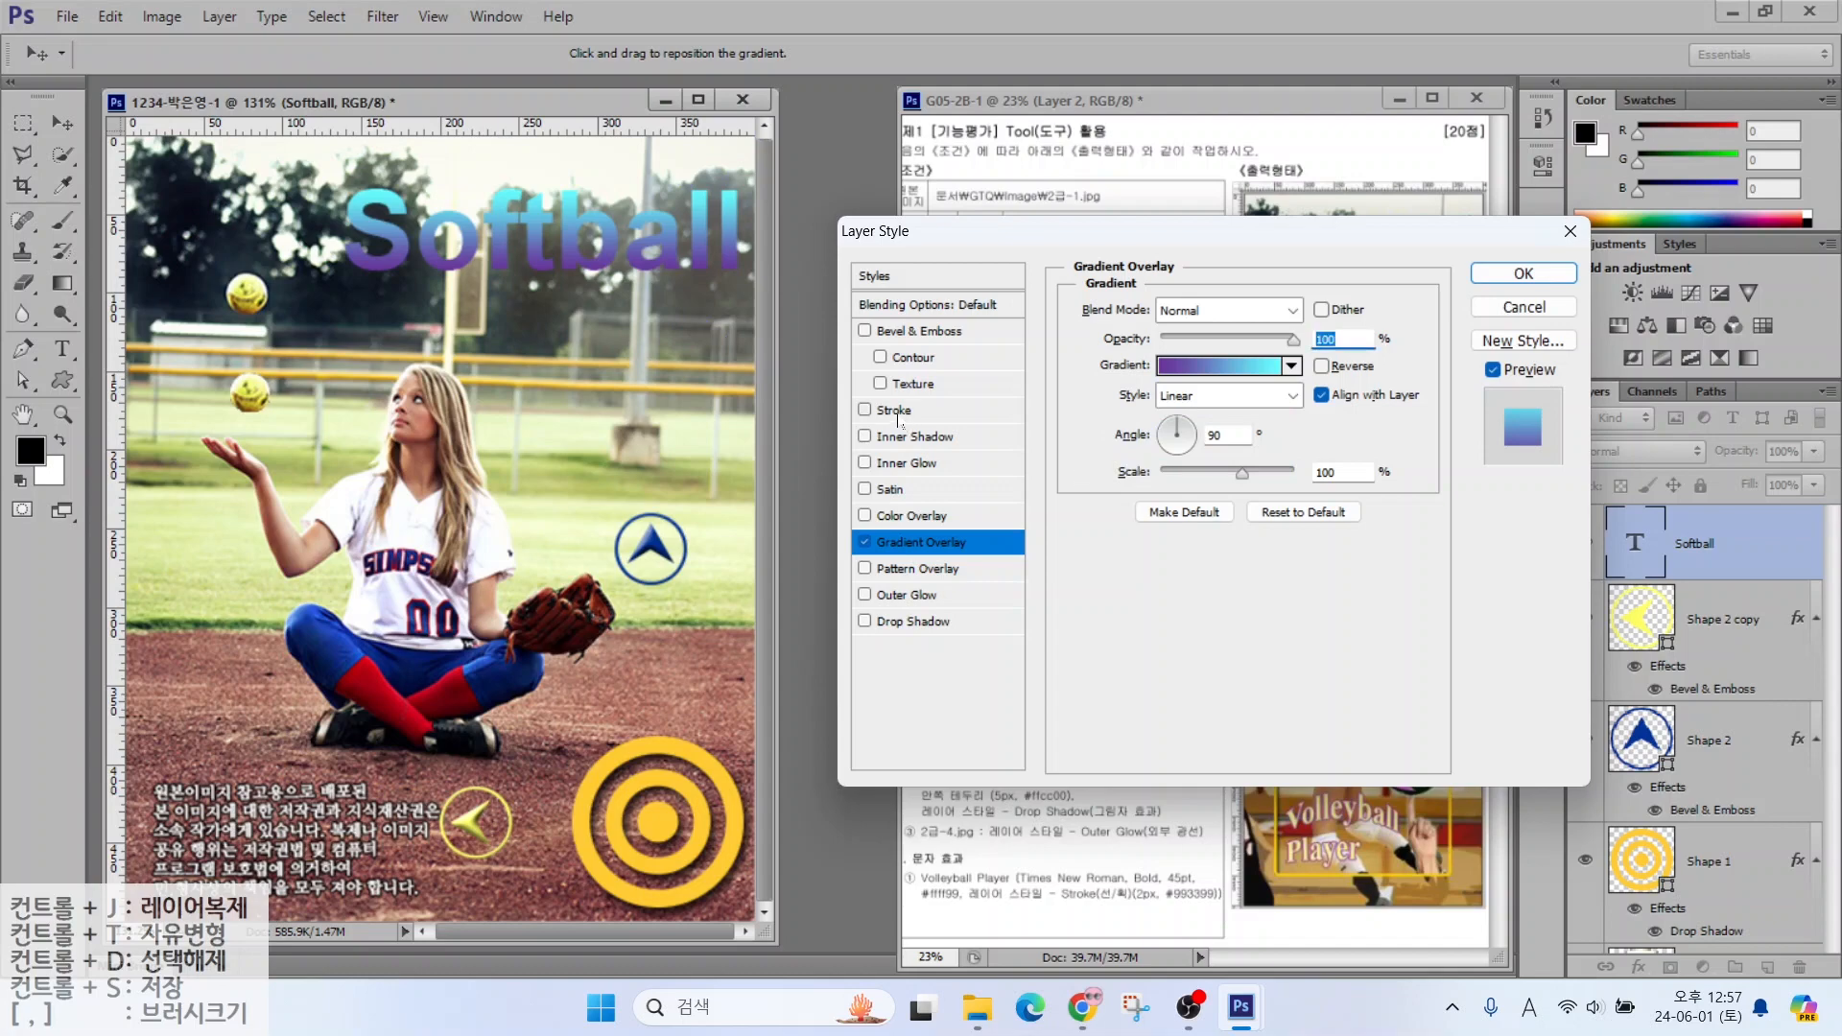
click(894, 411)
Add a yellow Stroke to the Softball text, apply the style, and nudge the title down-left
click(1134, 473)
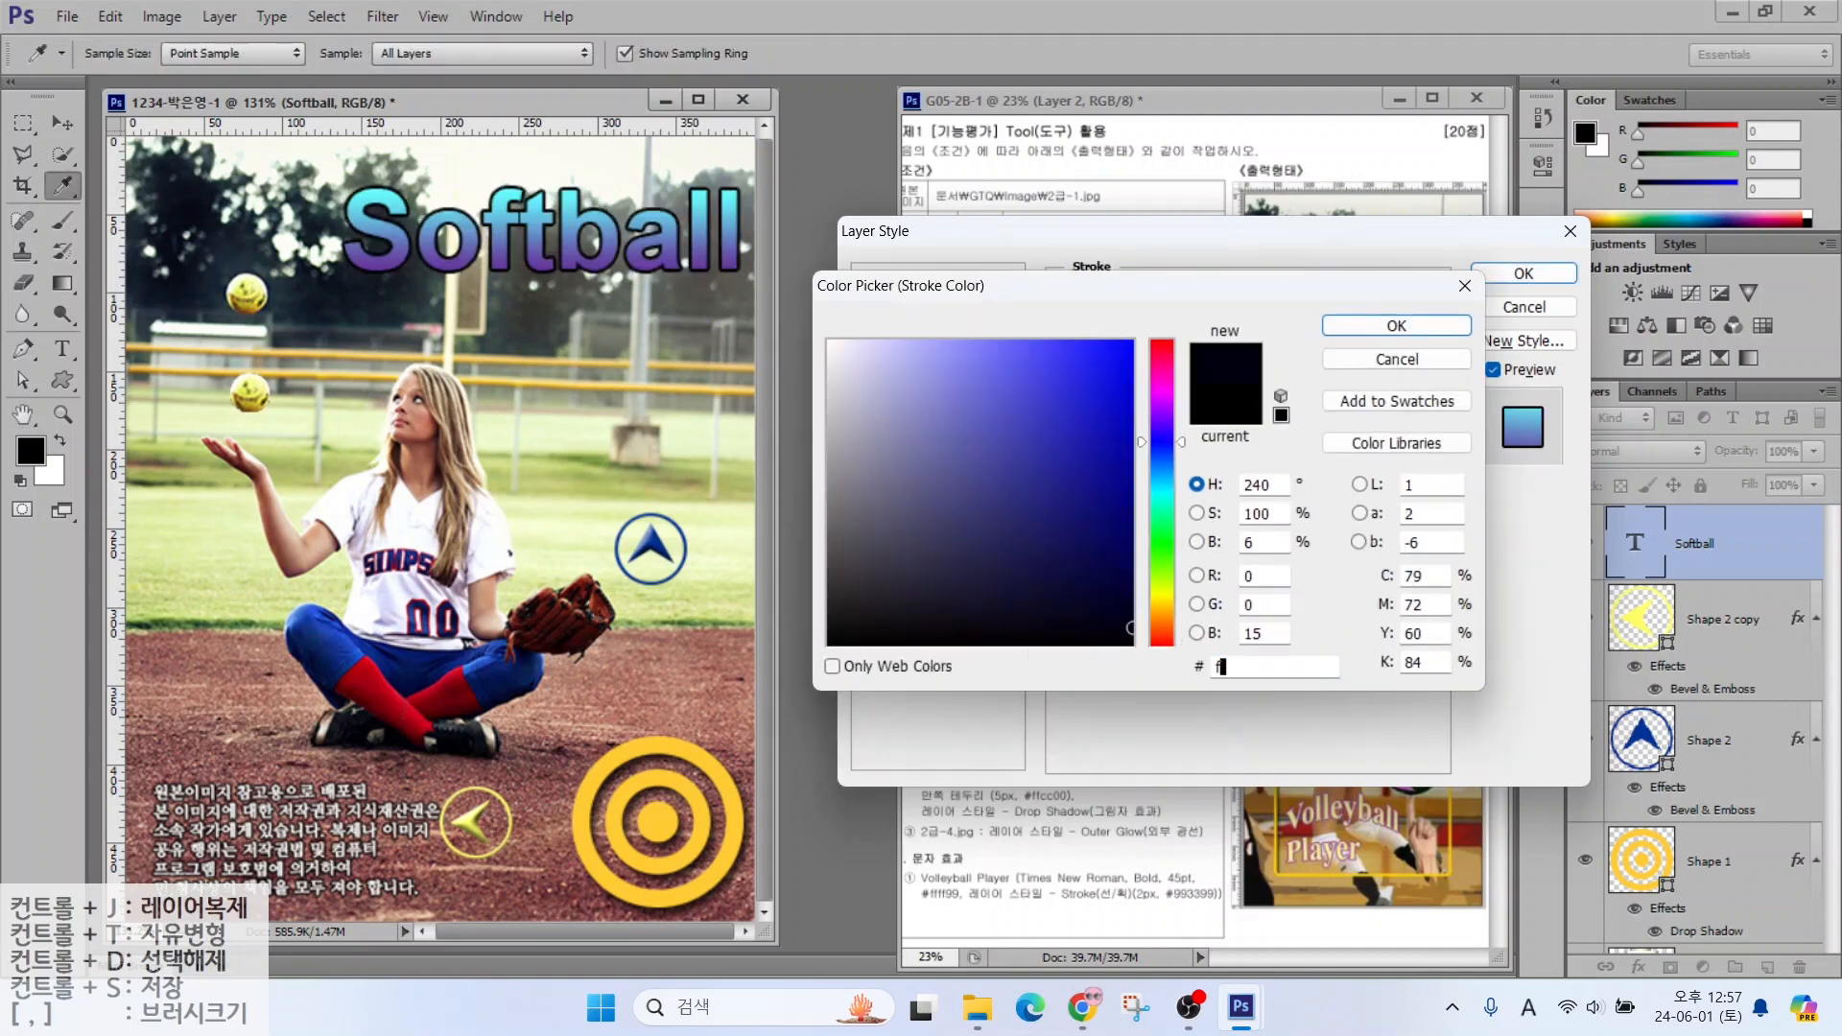
click(659, 822)
click(1394, 325)
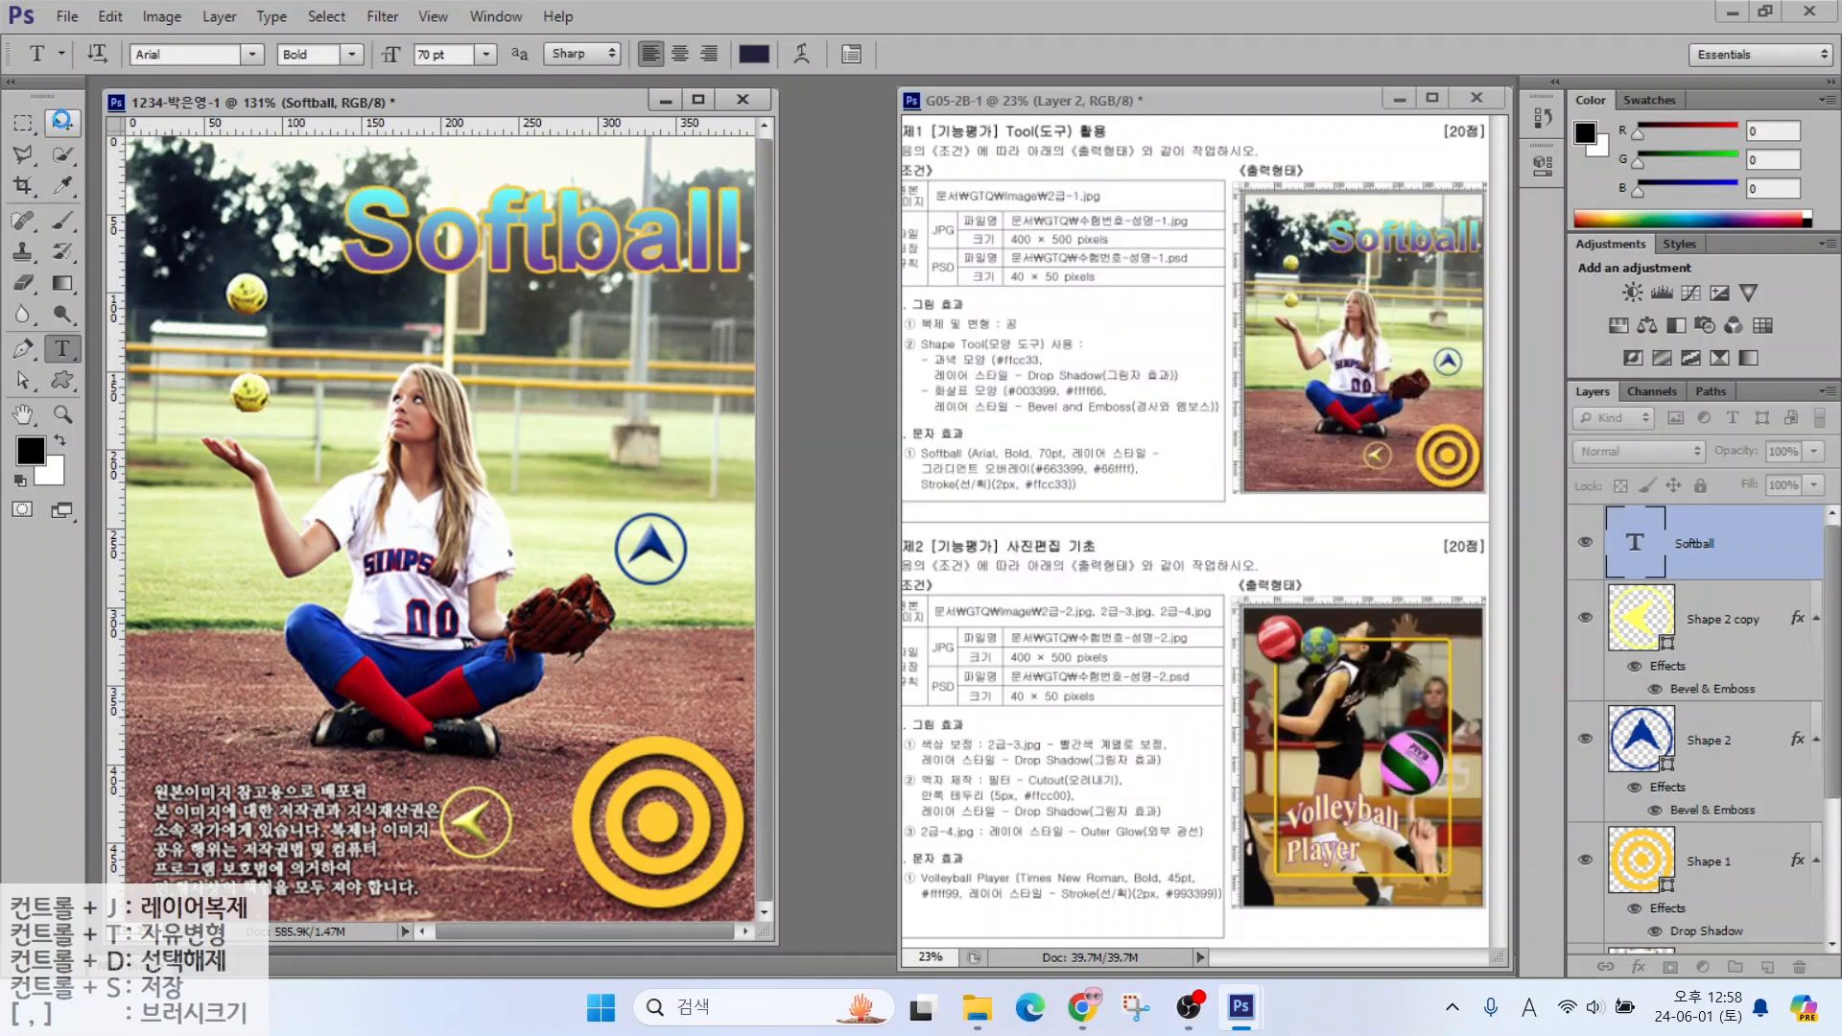
click(61, 123)
drag(406, 269, 354, 244)
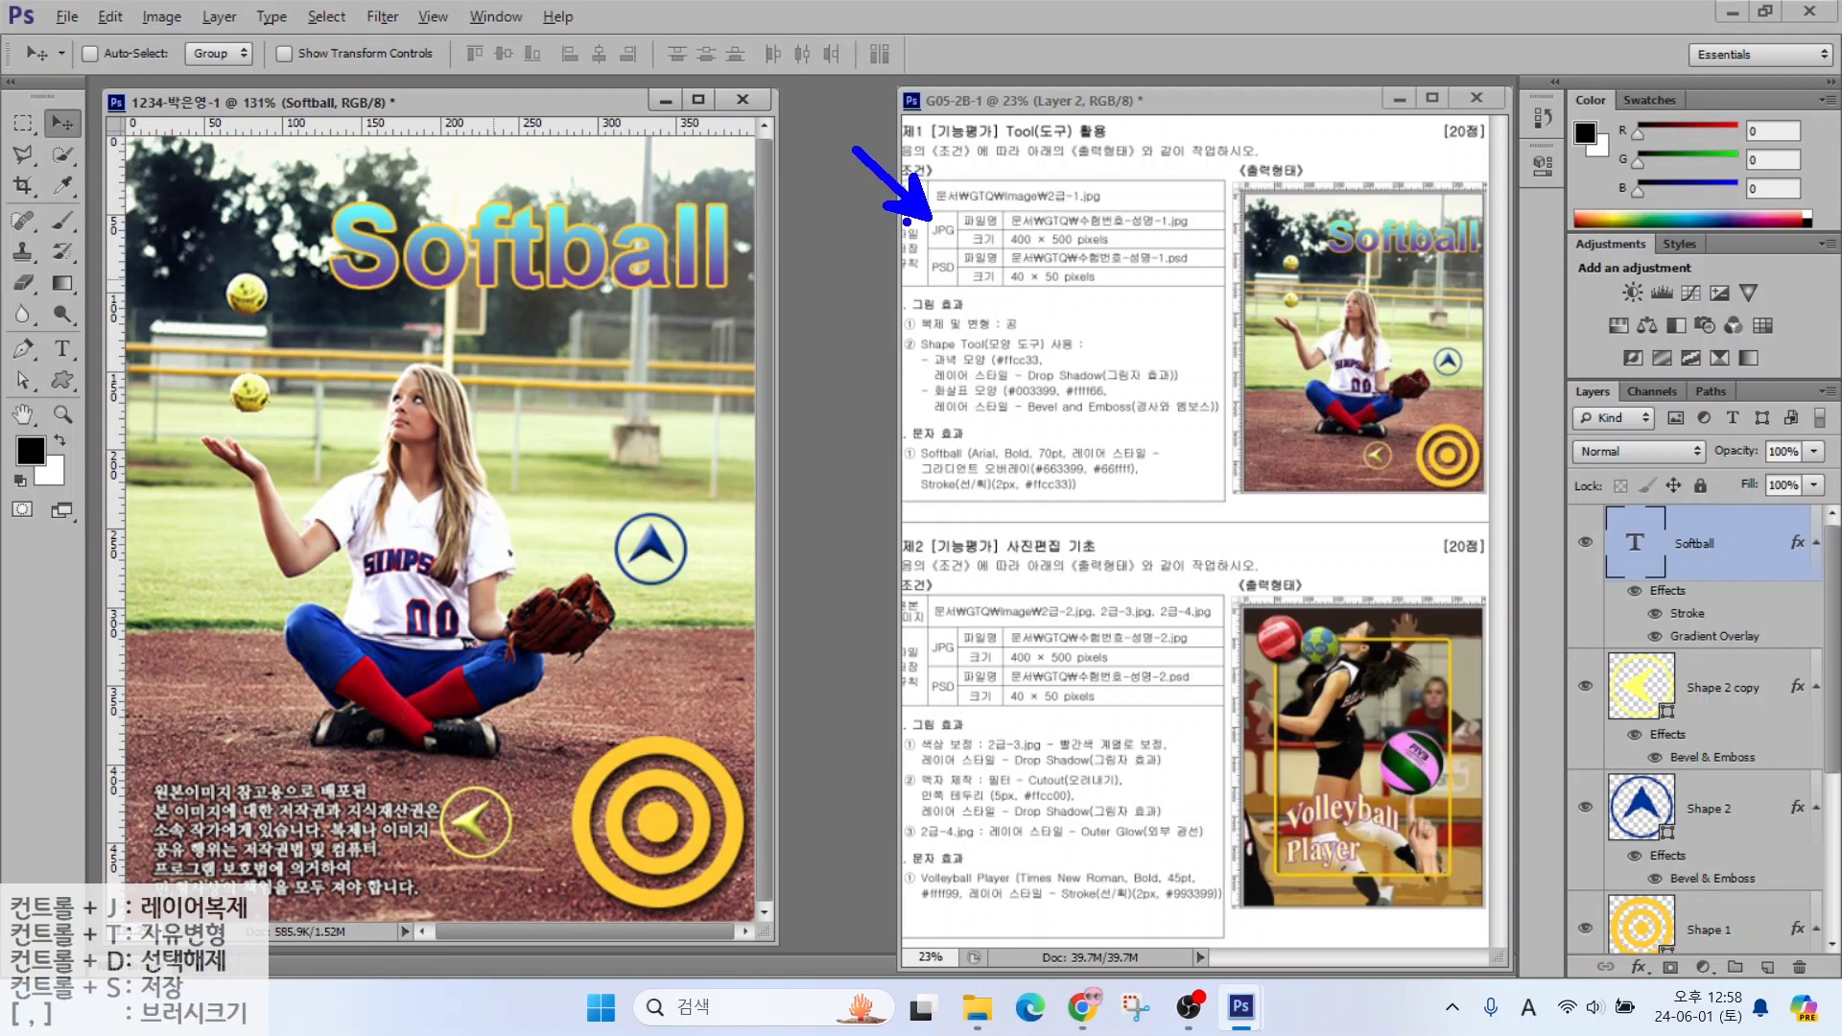
drag(900, 242, 1200, 242)
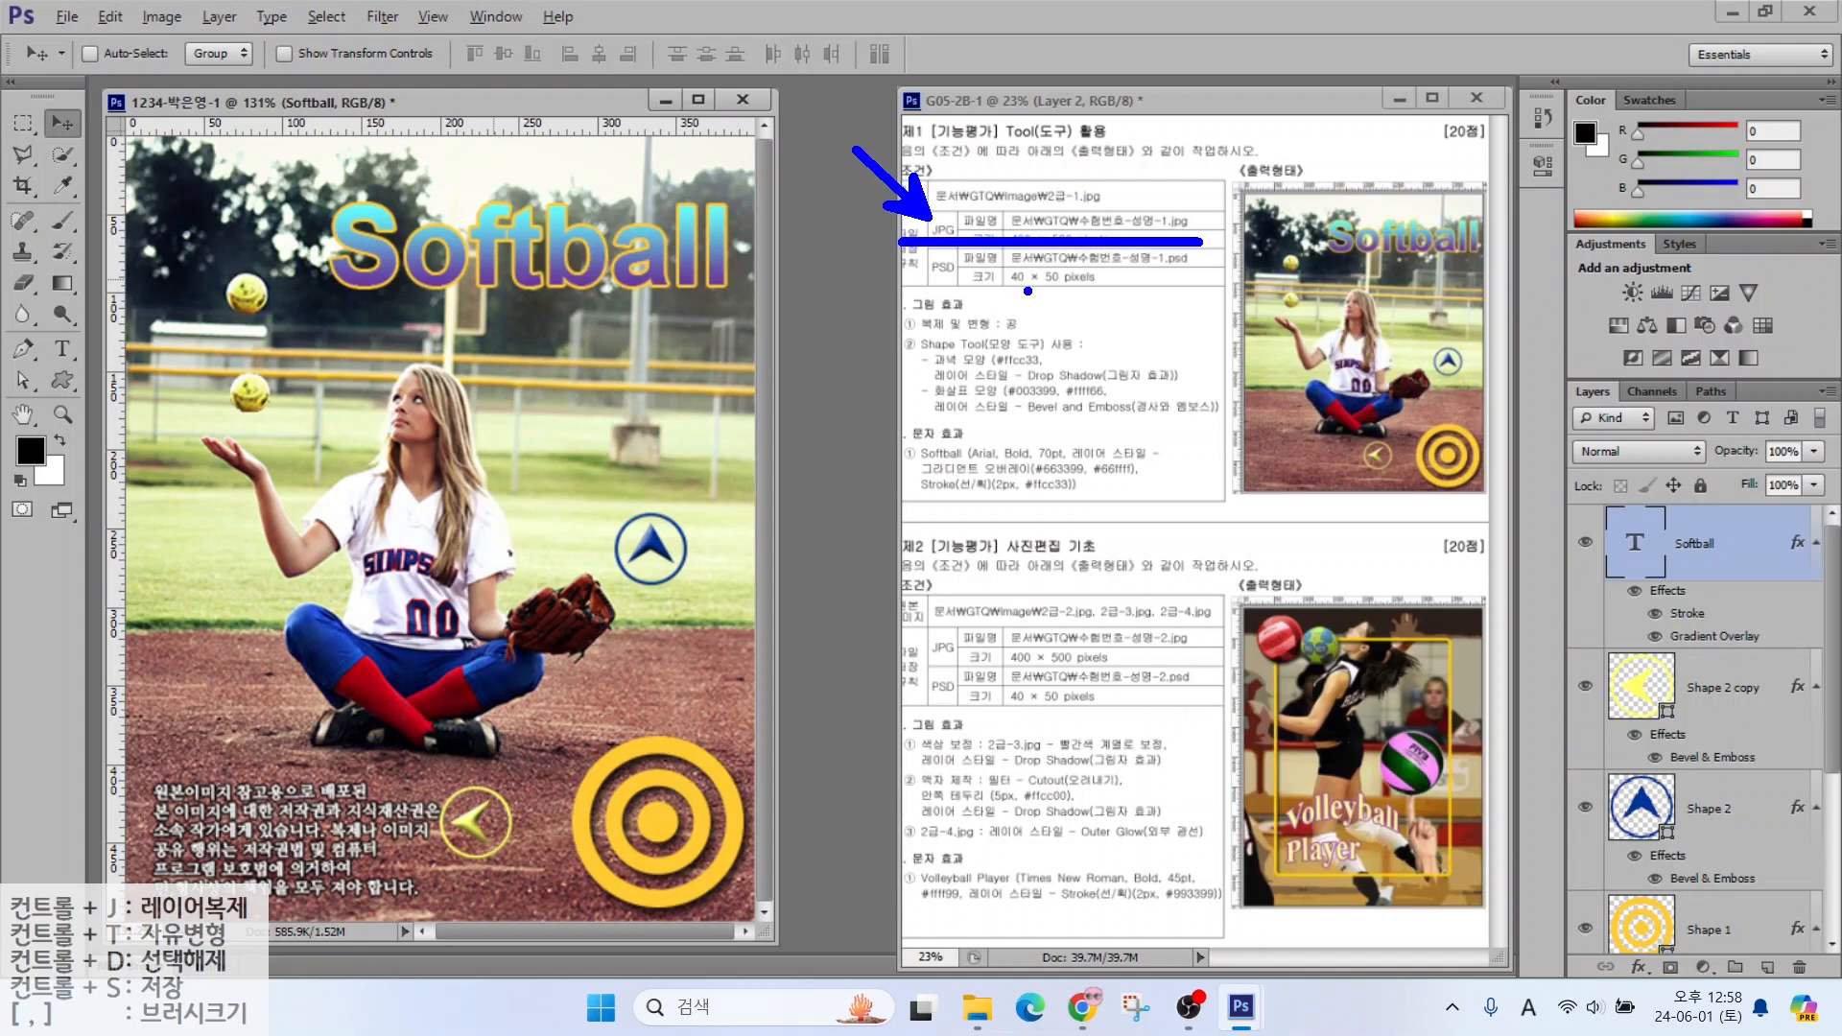
drag(1028, 291, 995, 357)
key(Escape)
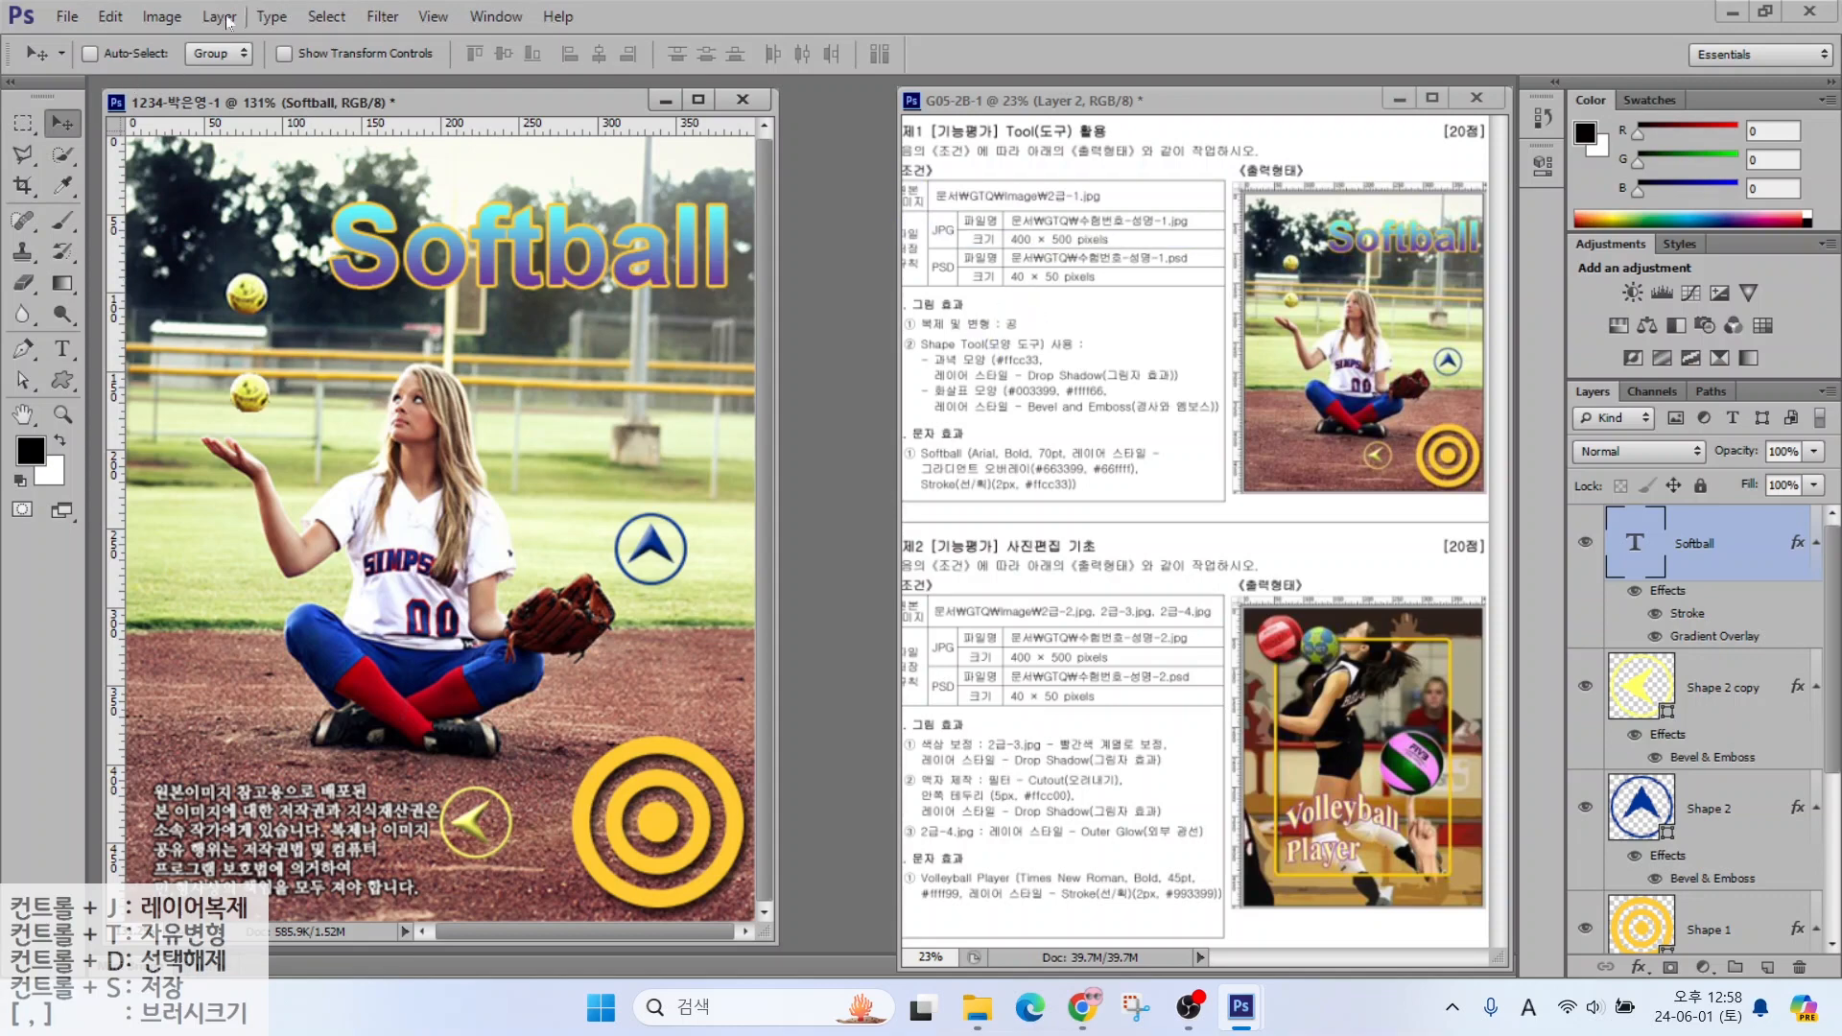
Save a JPEG copy of the poster into Documents > GTQ with default JPEG options
click(67, 16)
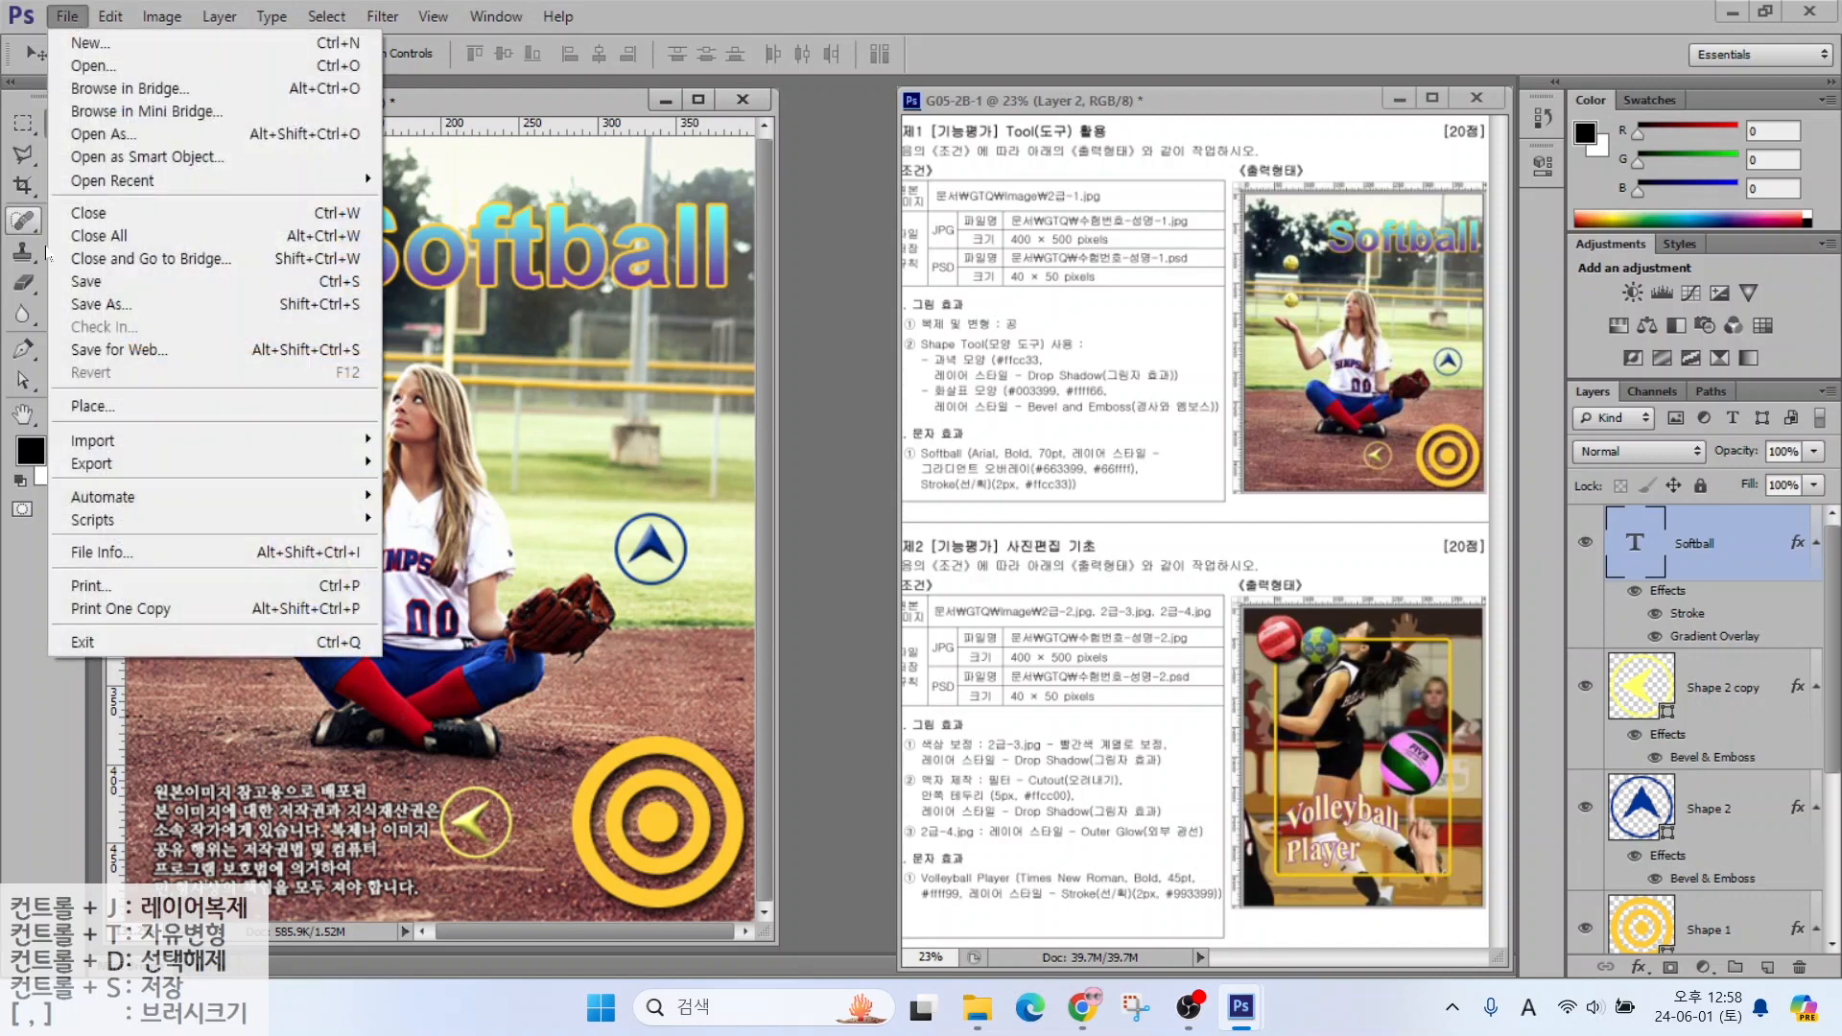
click(75, 282)
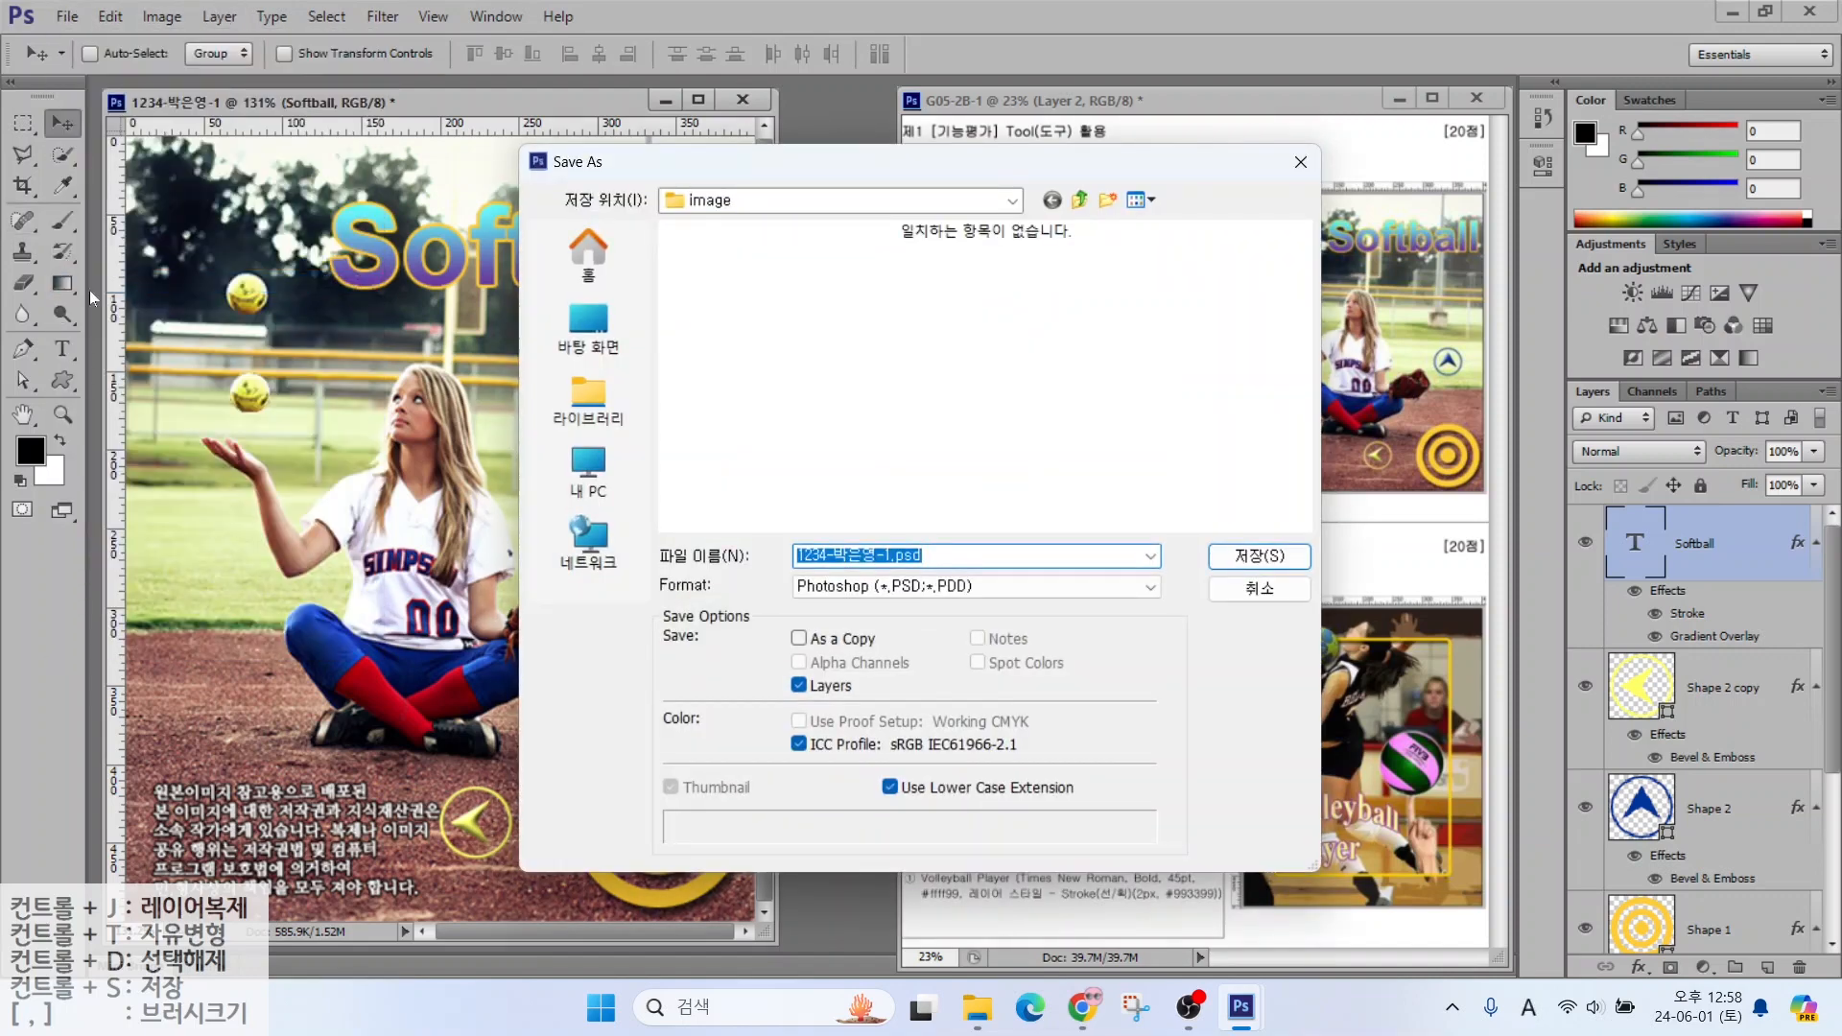
click(592, 408)
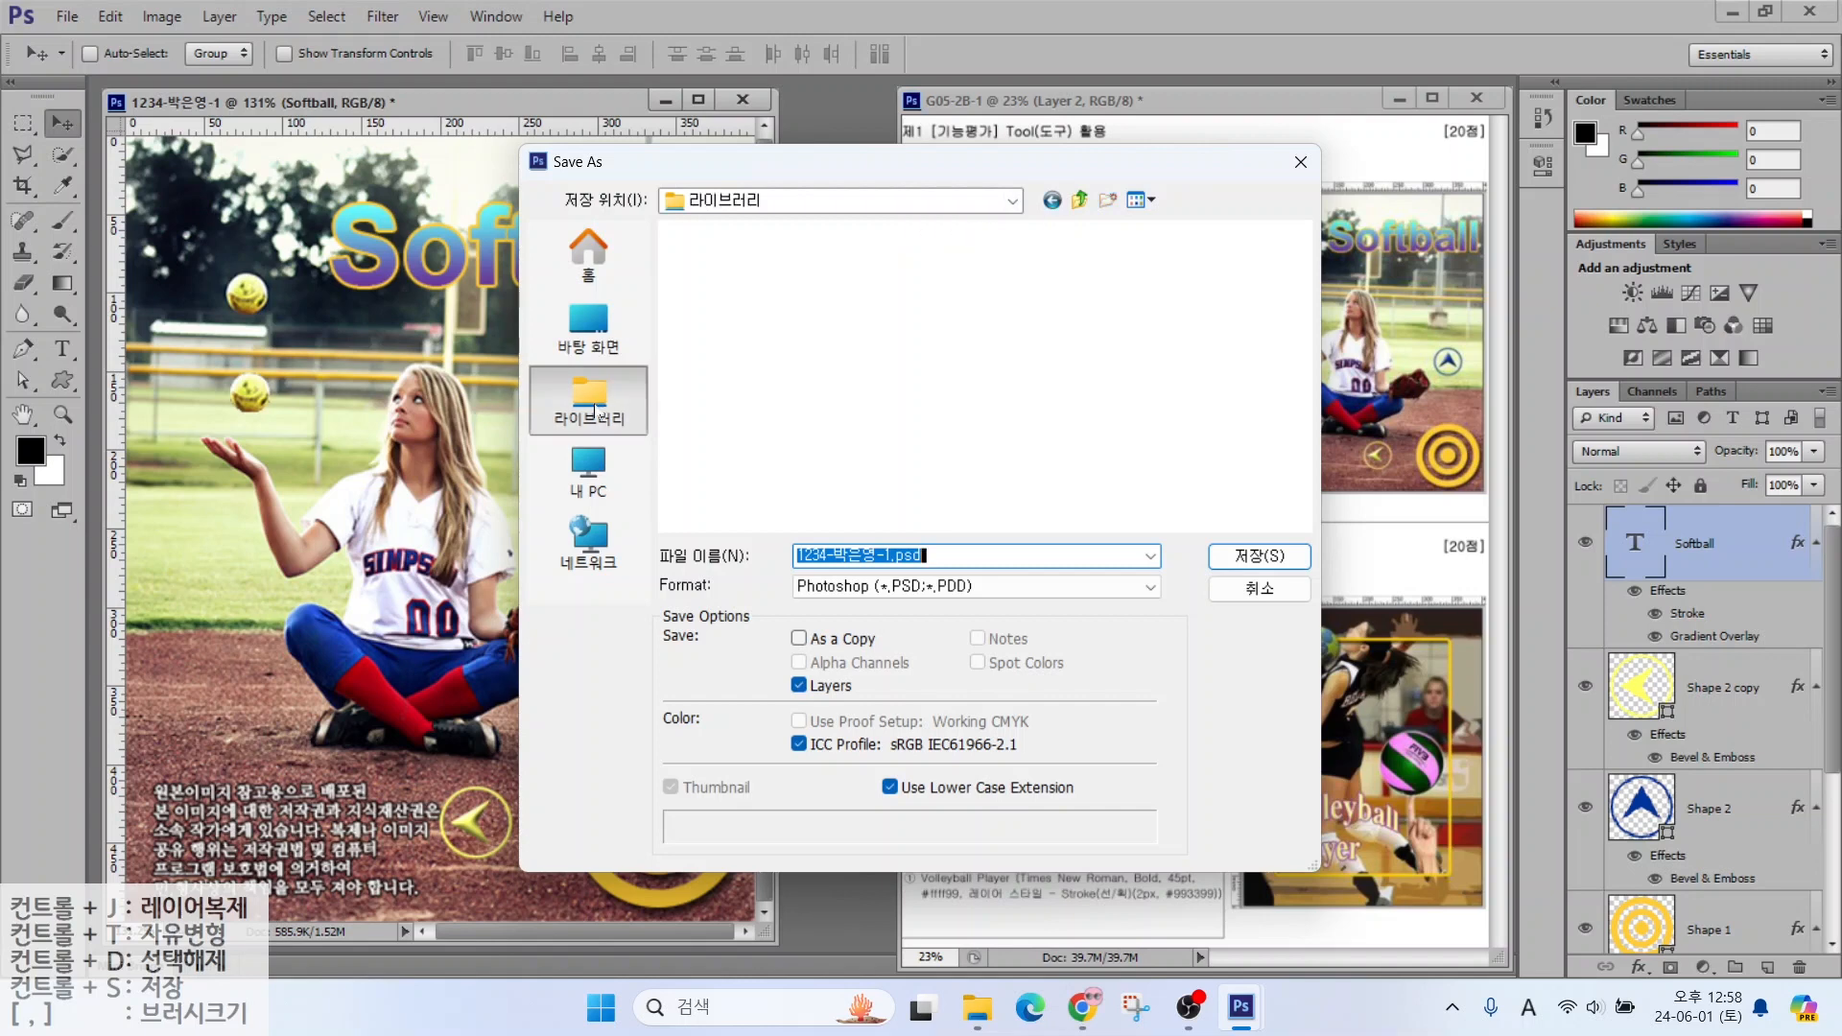
double_click(747, 251)
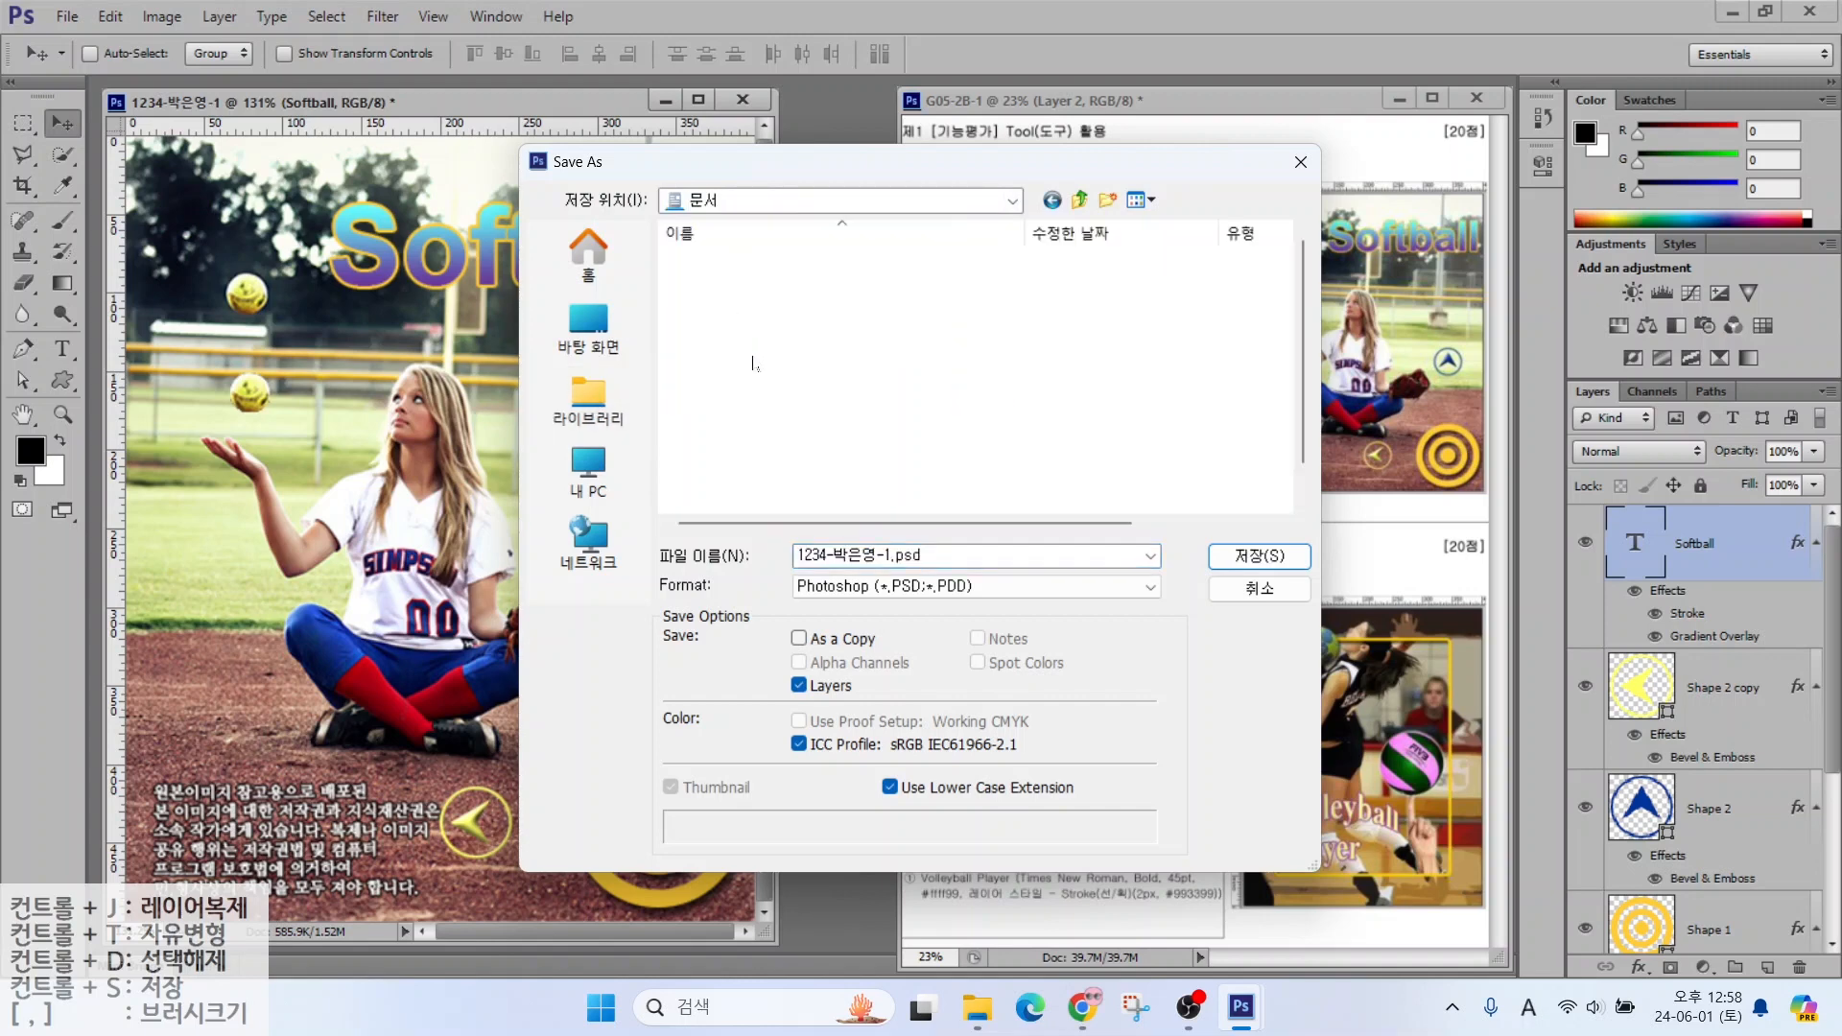
double_click(729, 309)
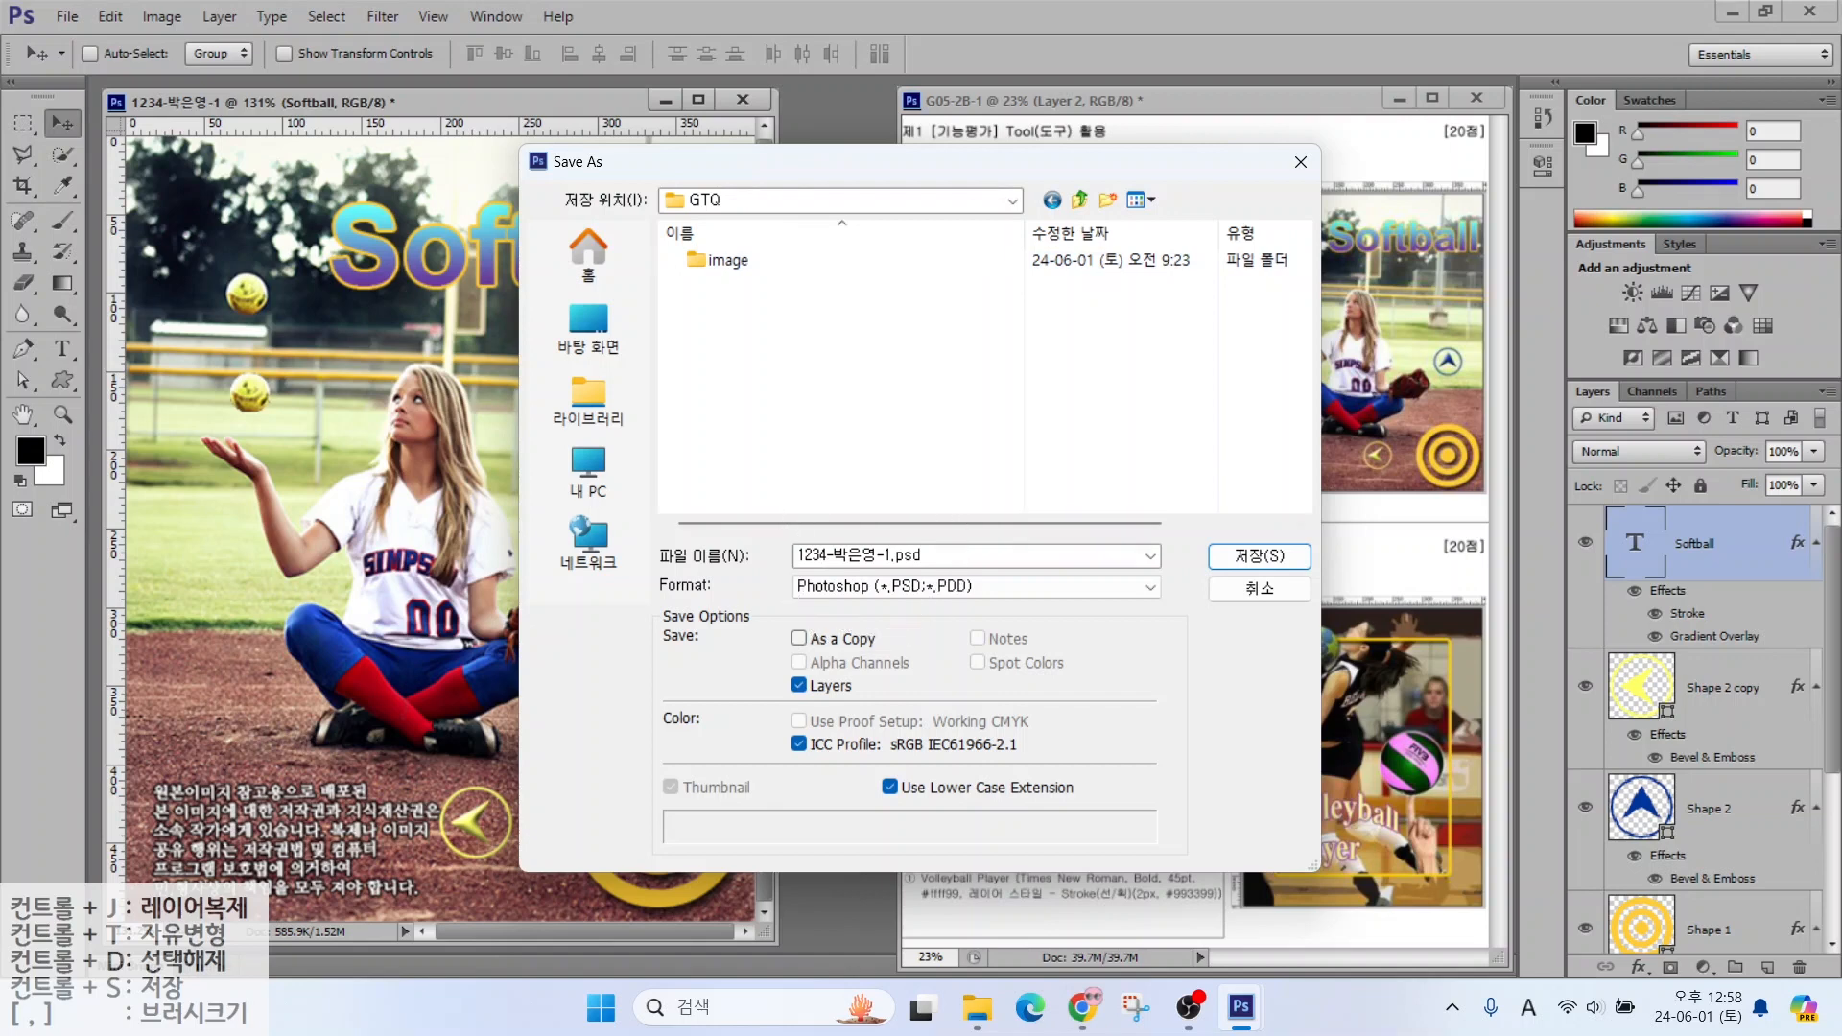
click(868, 588)
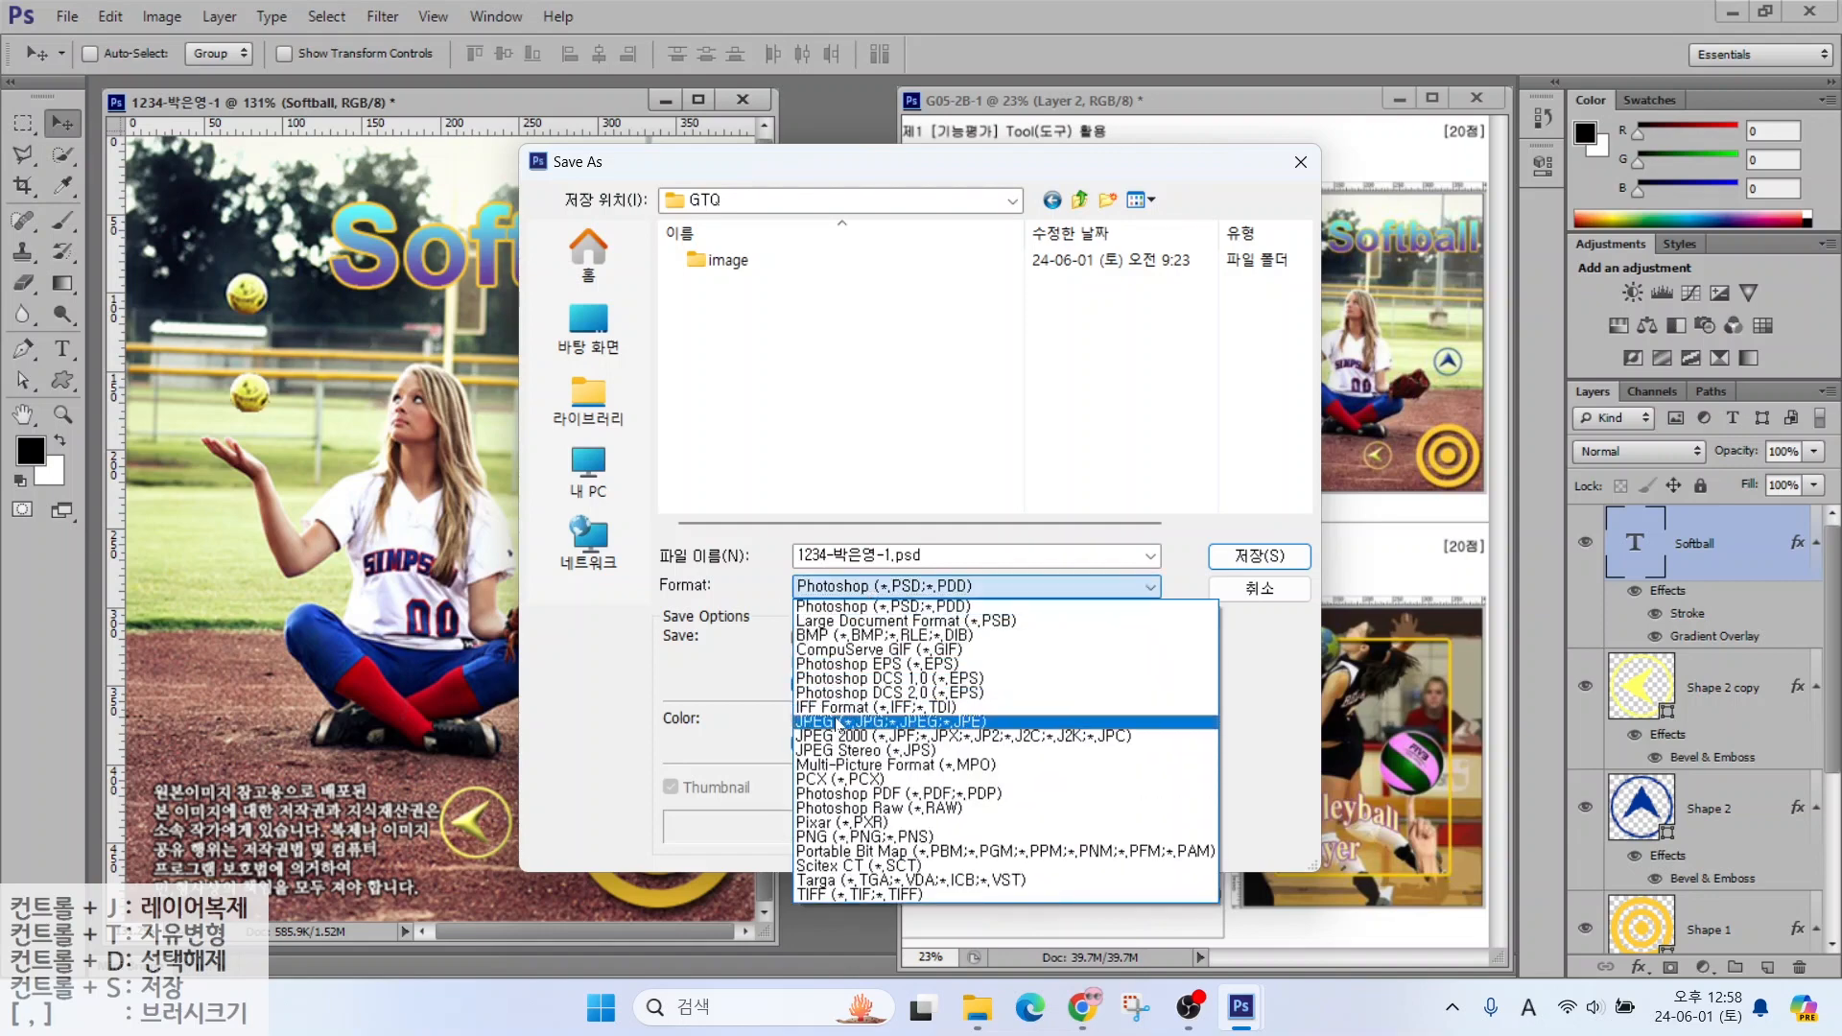
click(840, 722)
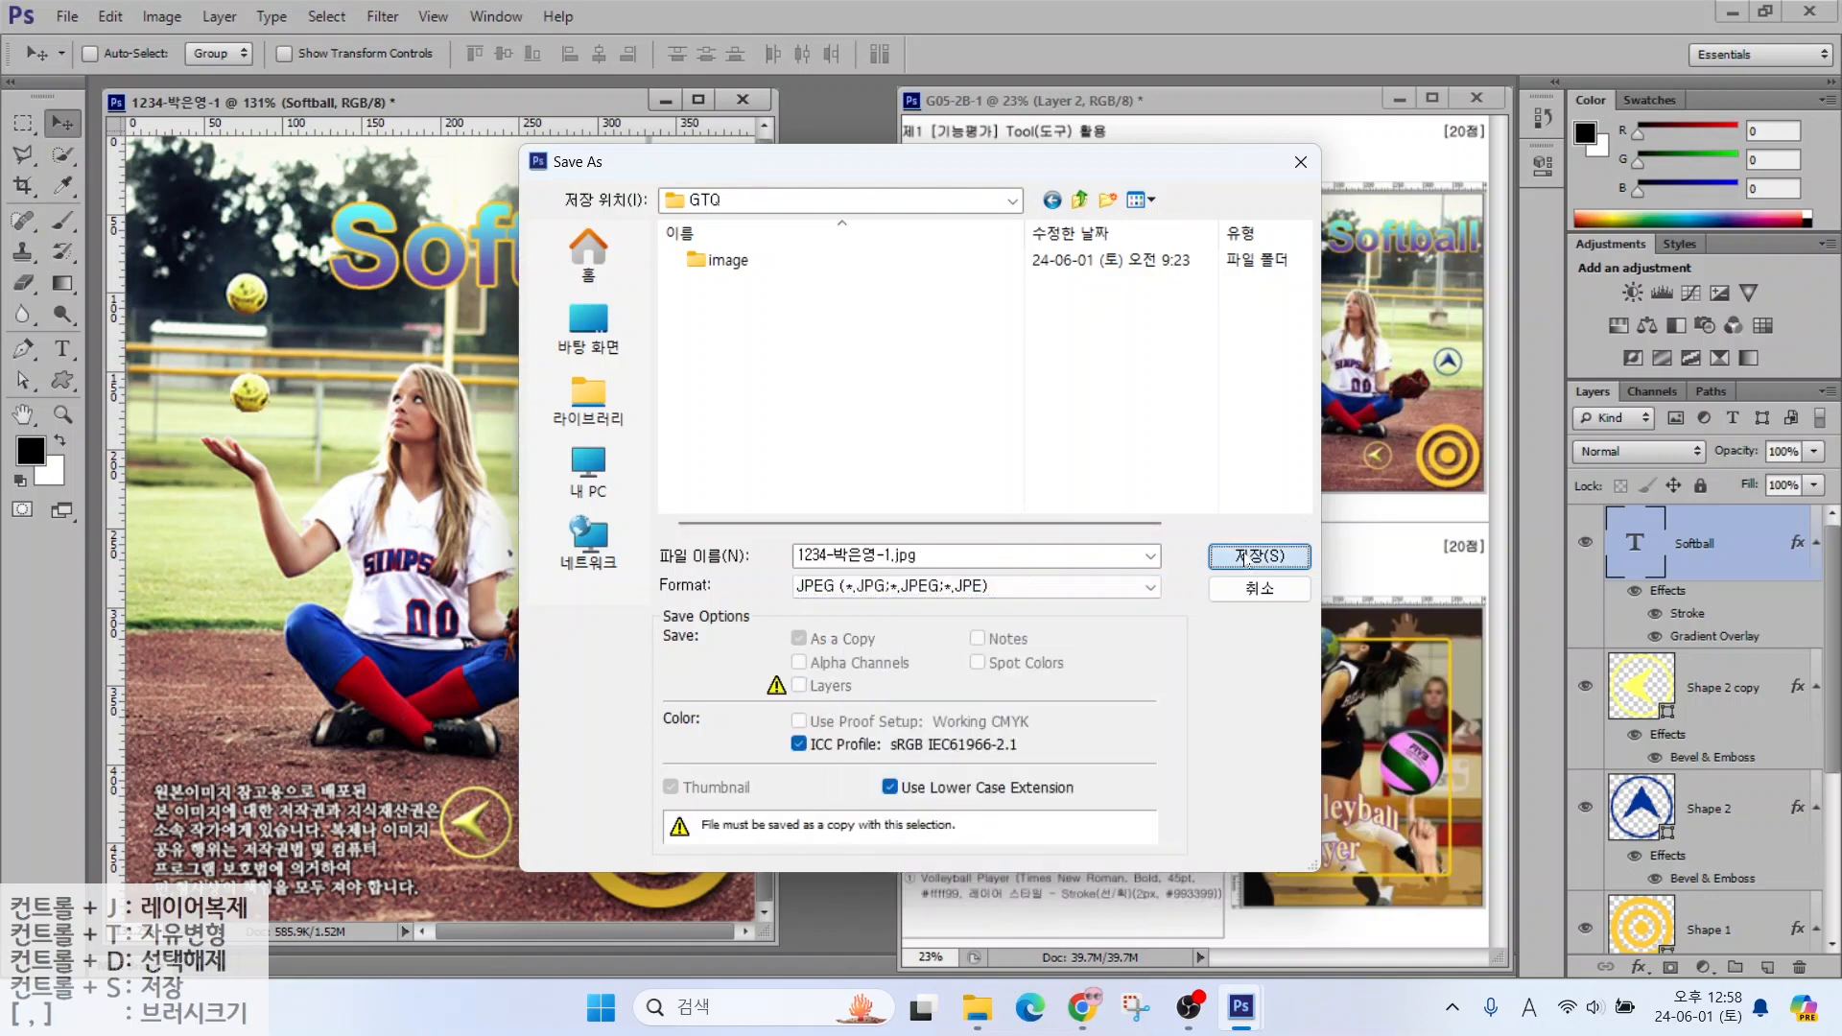
click(1248, 557)
click(1288, 341)
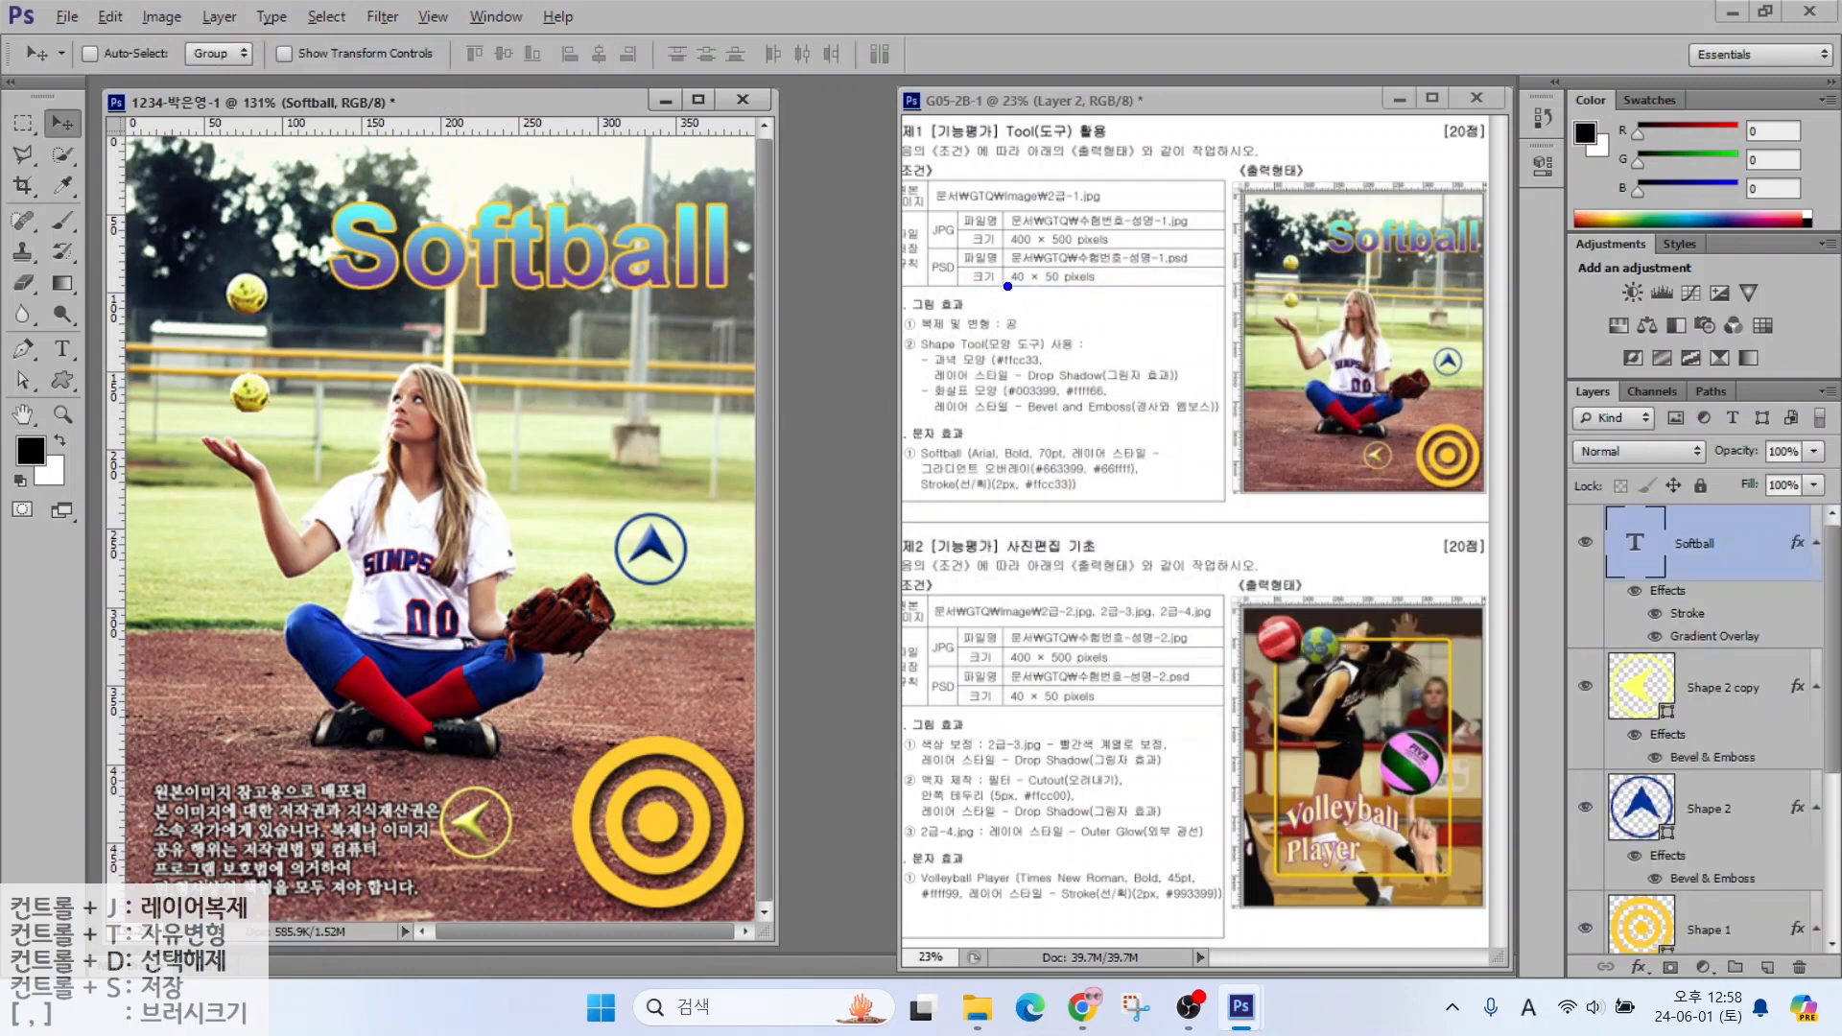
Resize the poster image to 40 × 50 pixels
drag(1008, 286, 1094, 382)
drag(947, 300, 1166, 300)
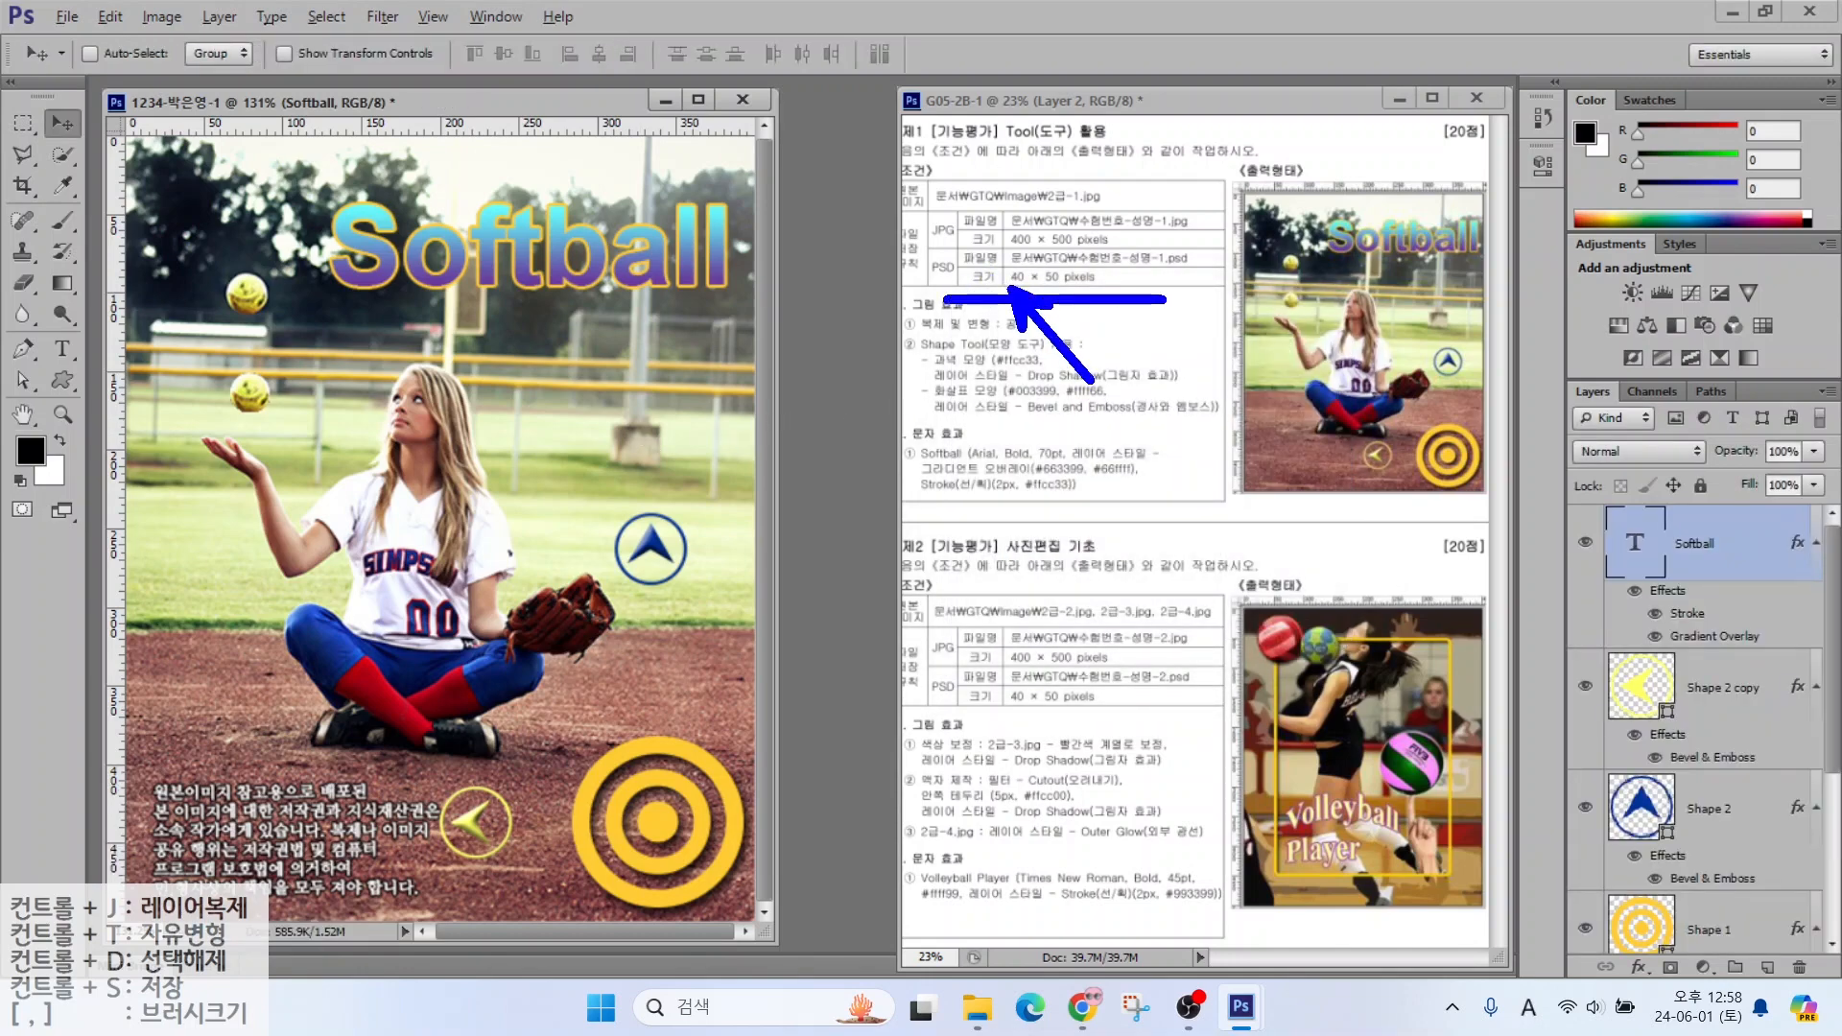
key(Escape)
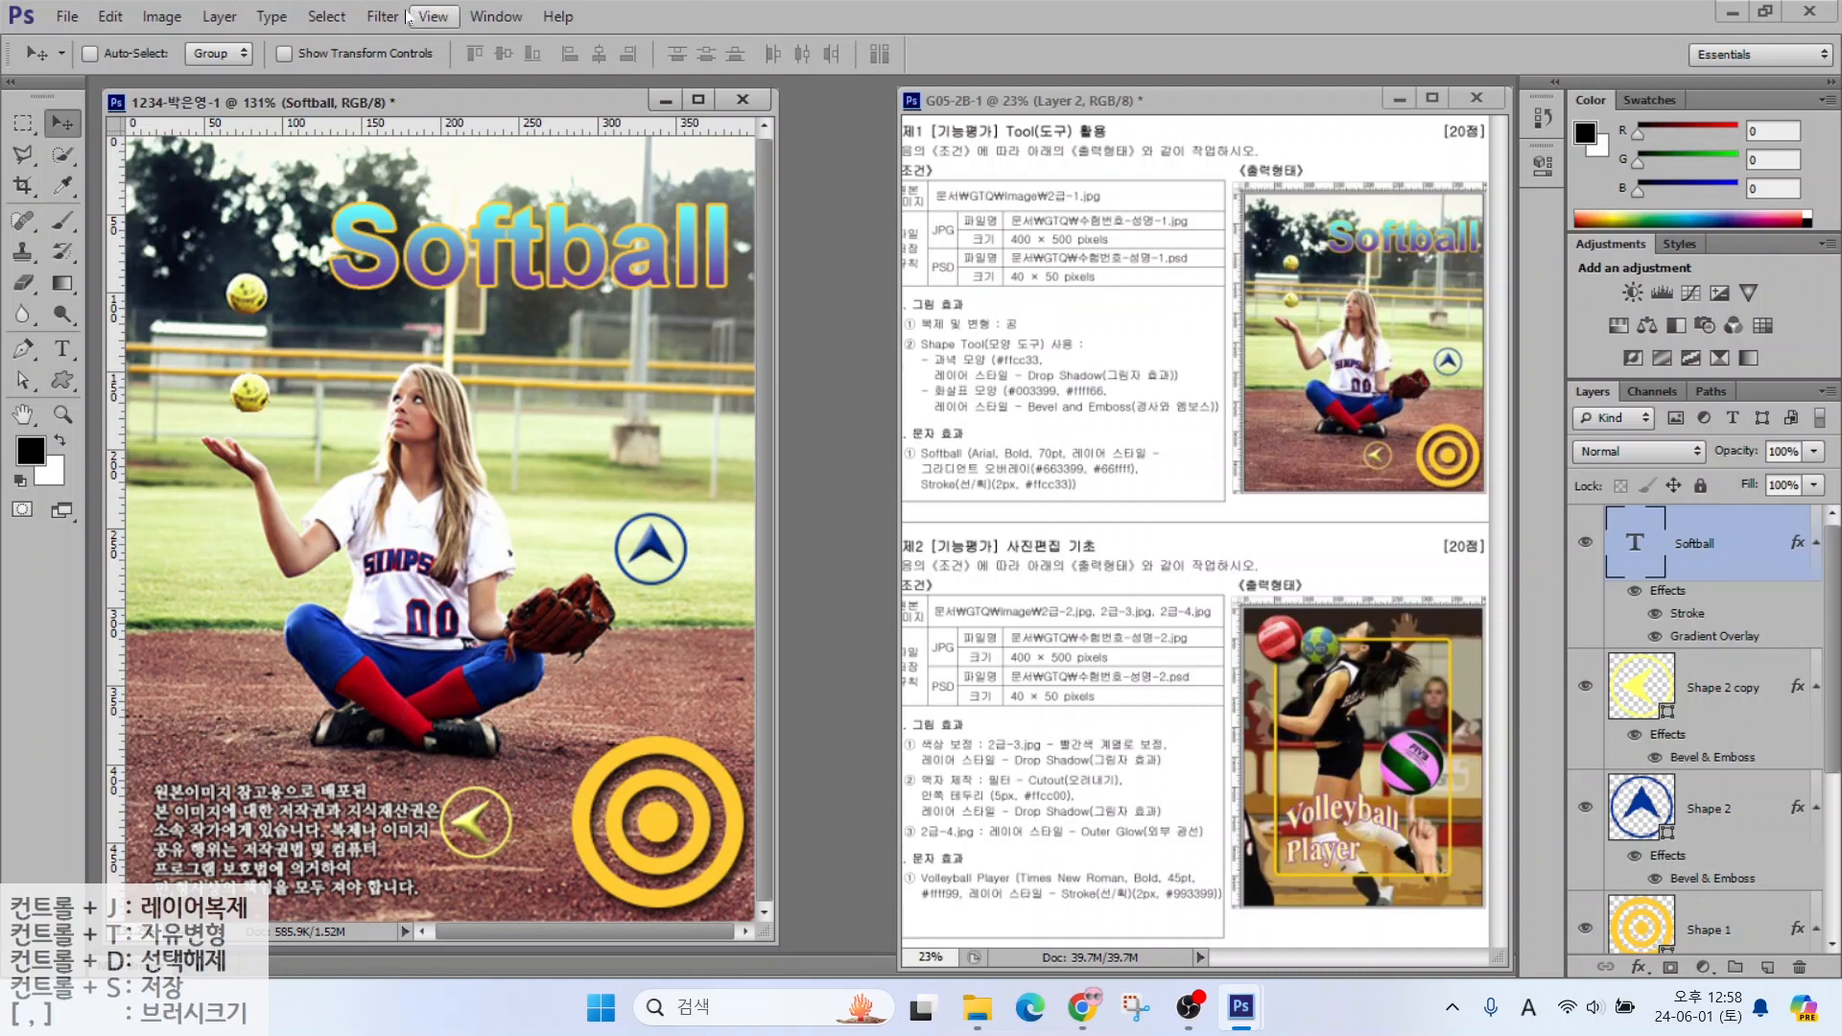
click(146, 21)
click(178, 189)
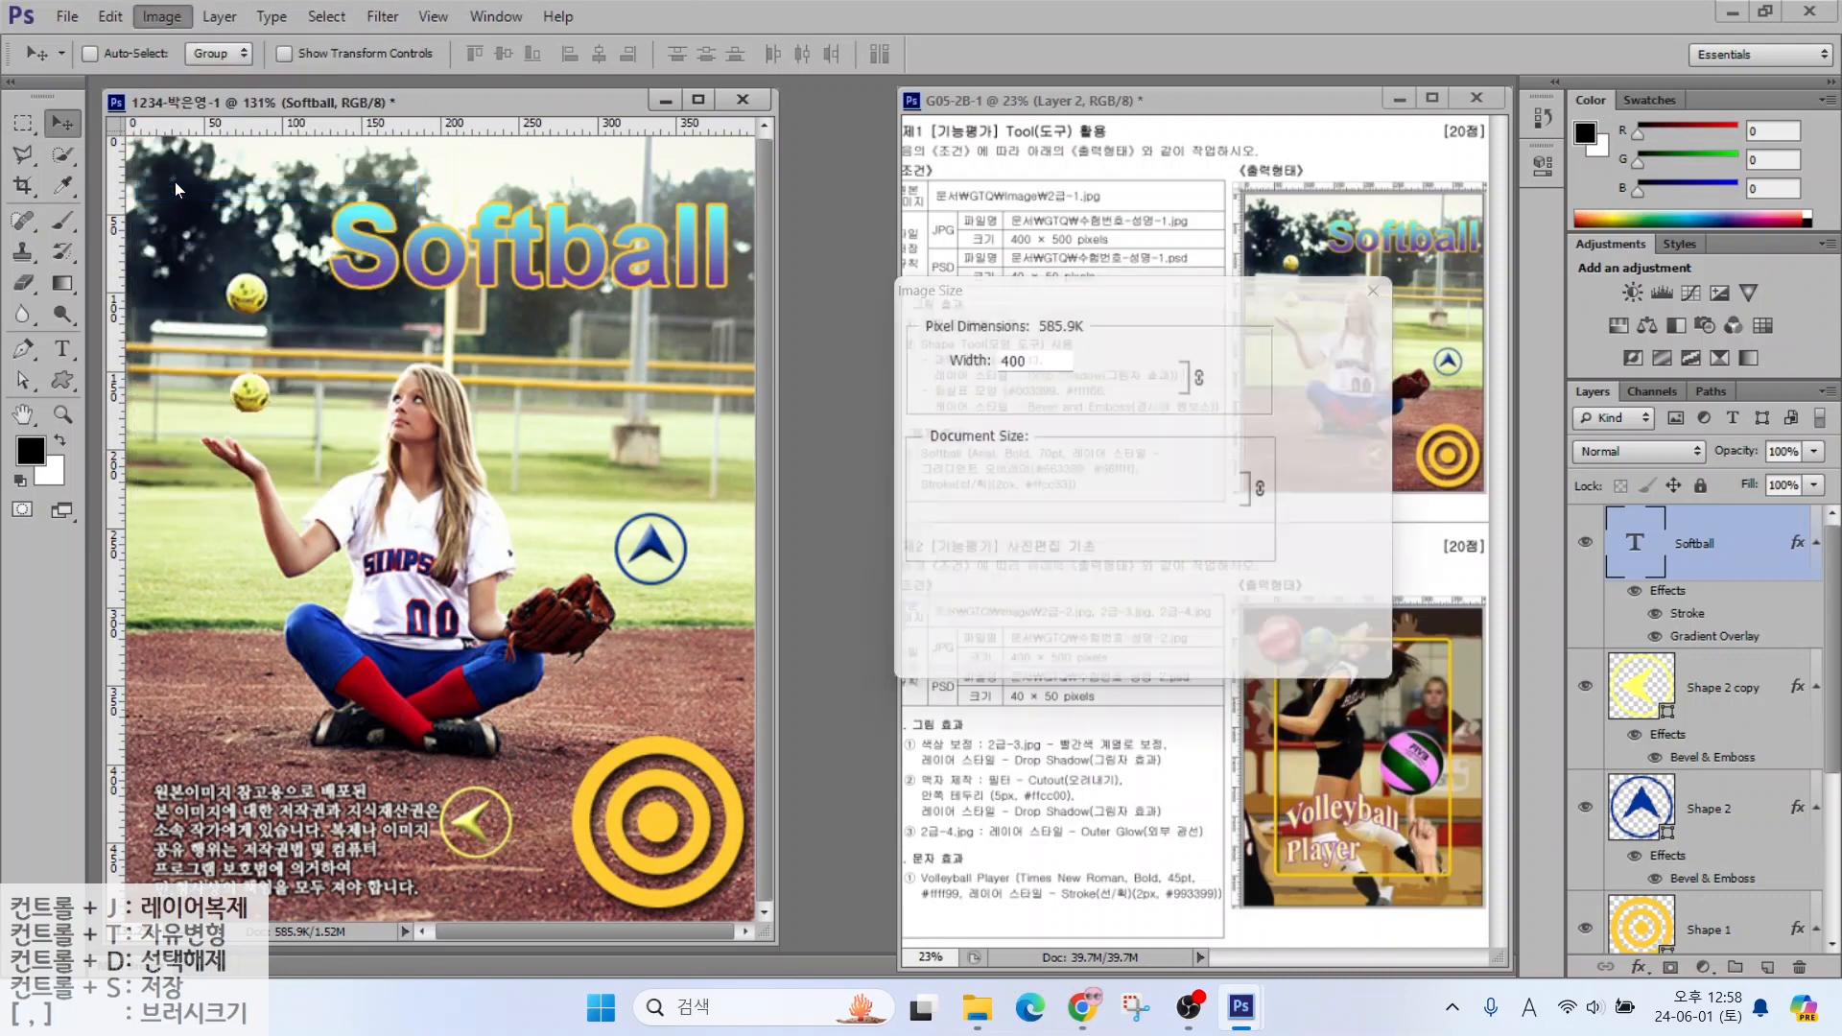
text(40)
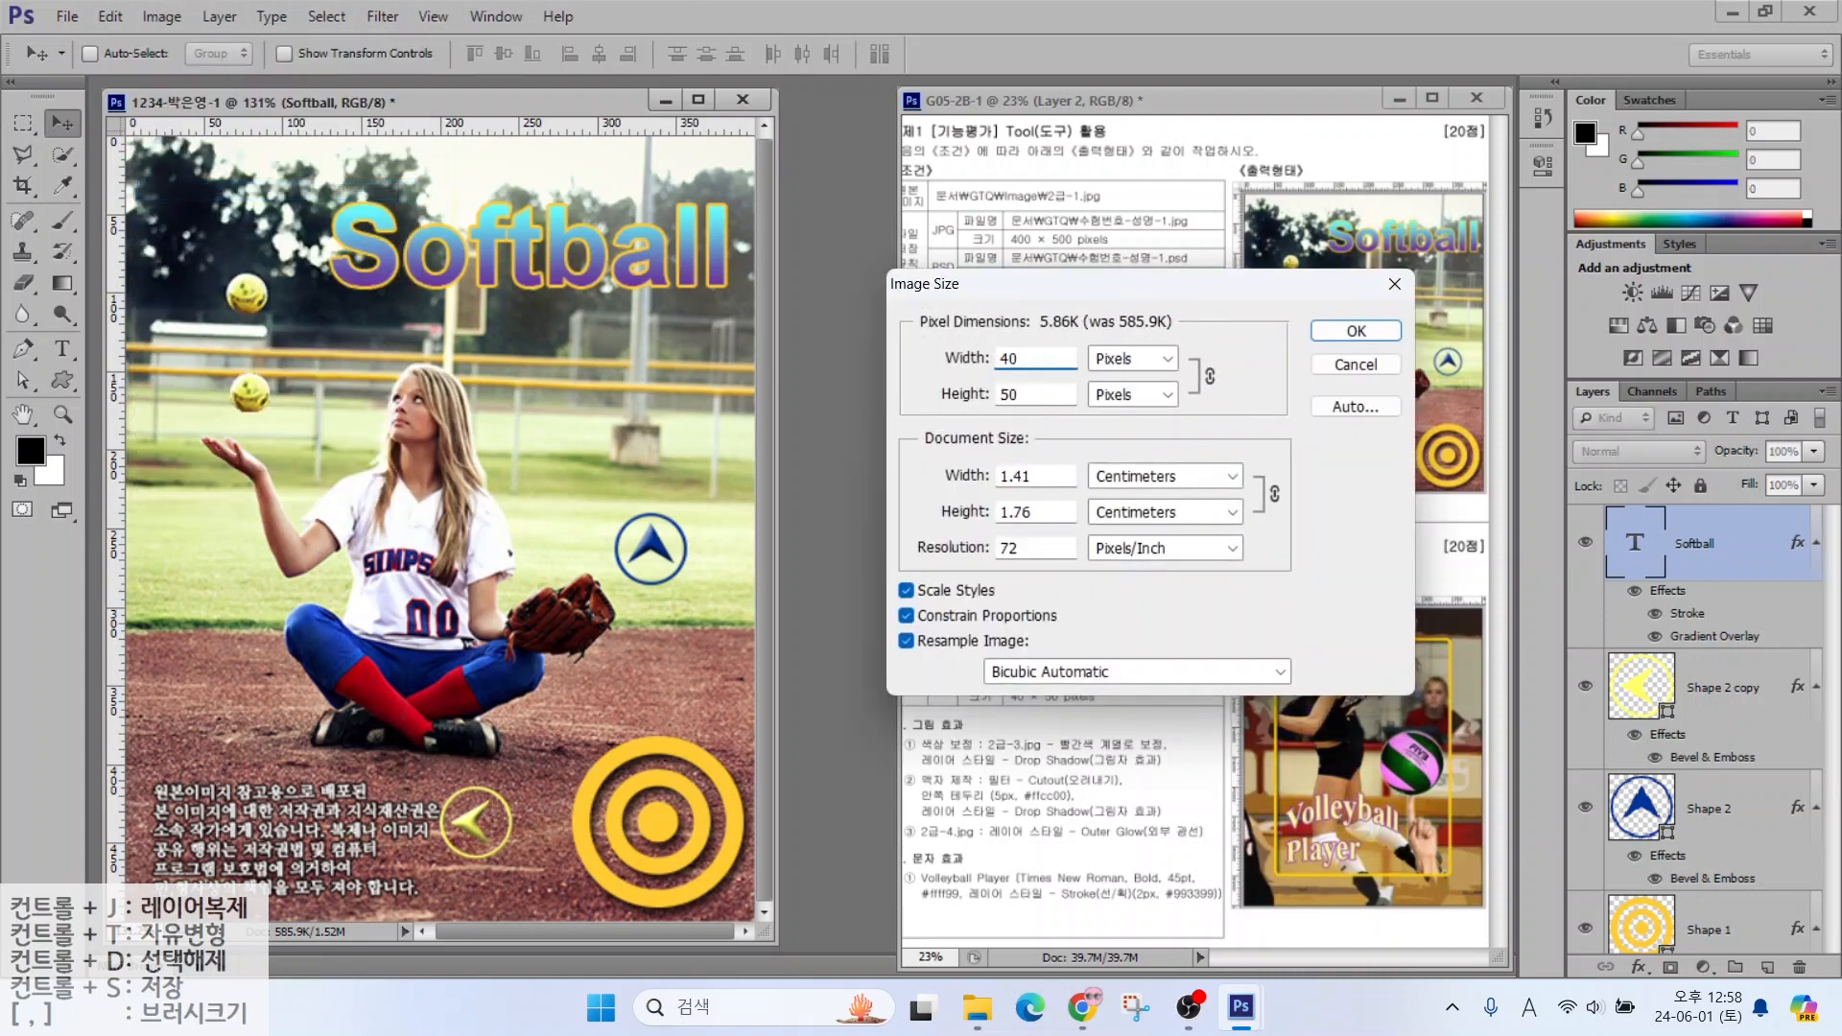
key(Return)
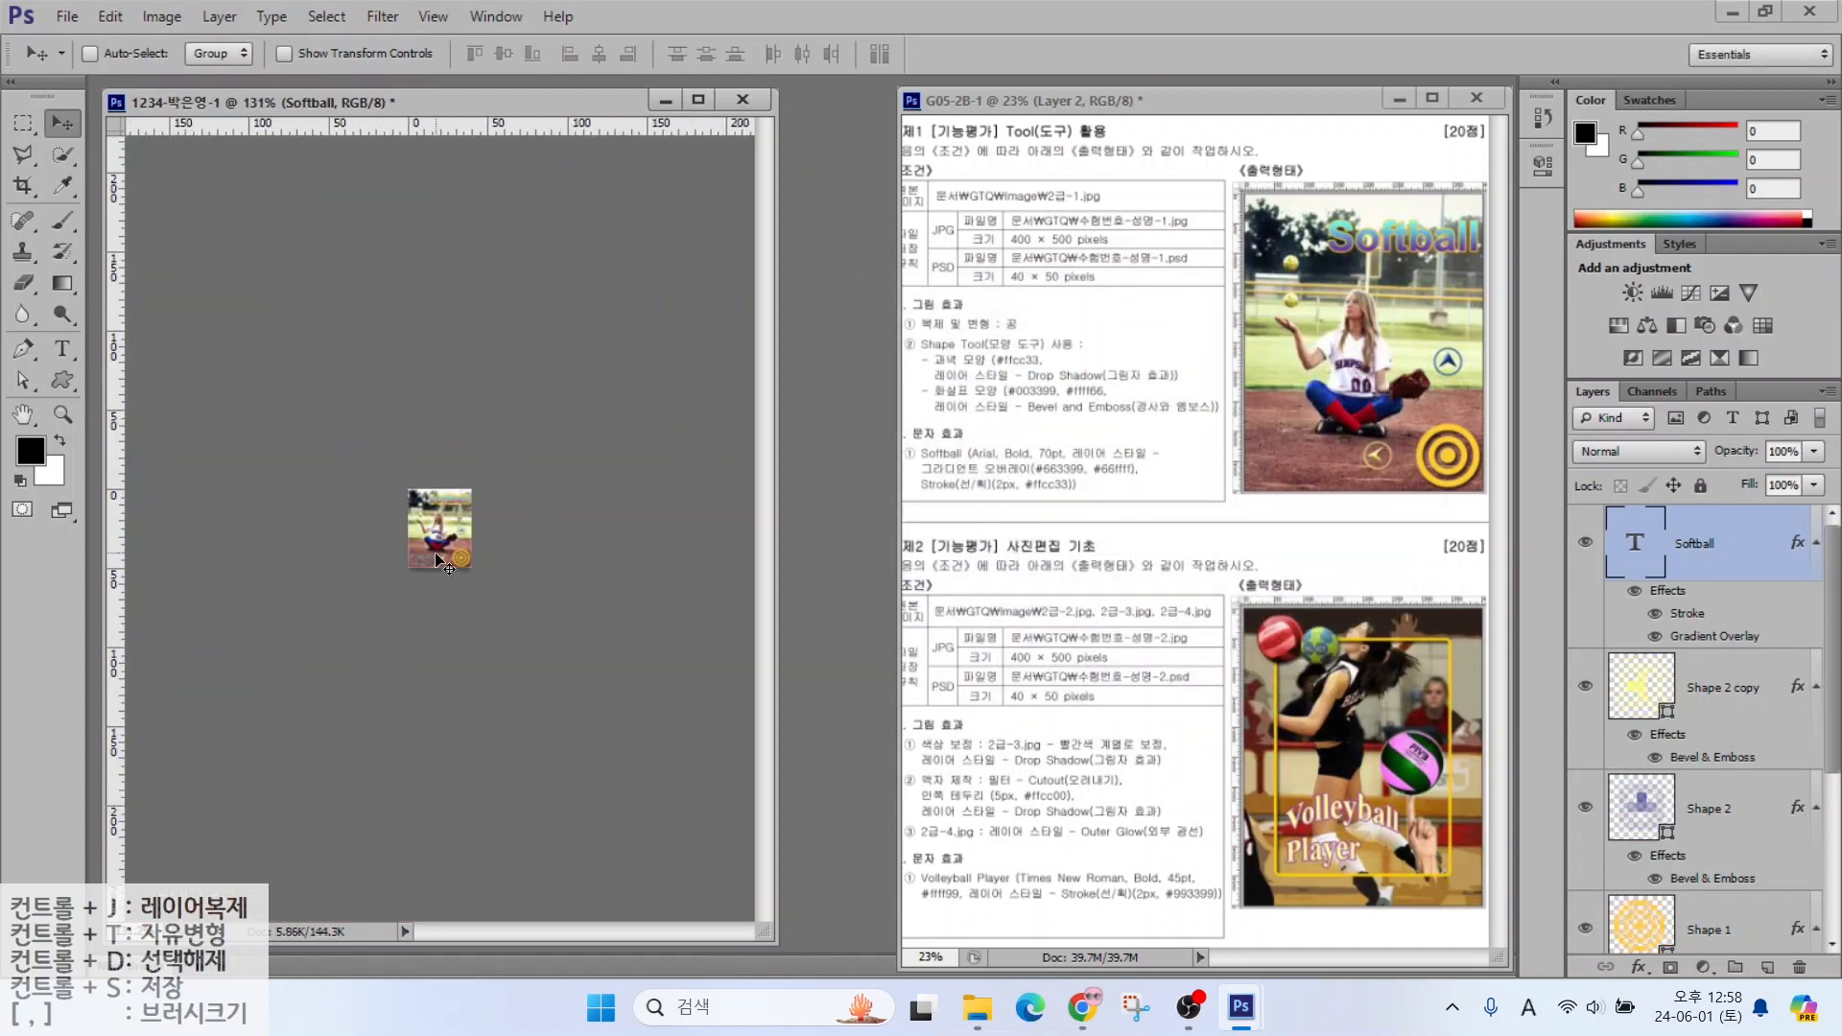
Save the poster as a Photoshop PSD in the GTQ folder, accepting the format options
click(66, 16)
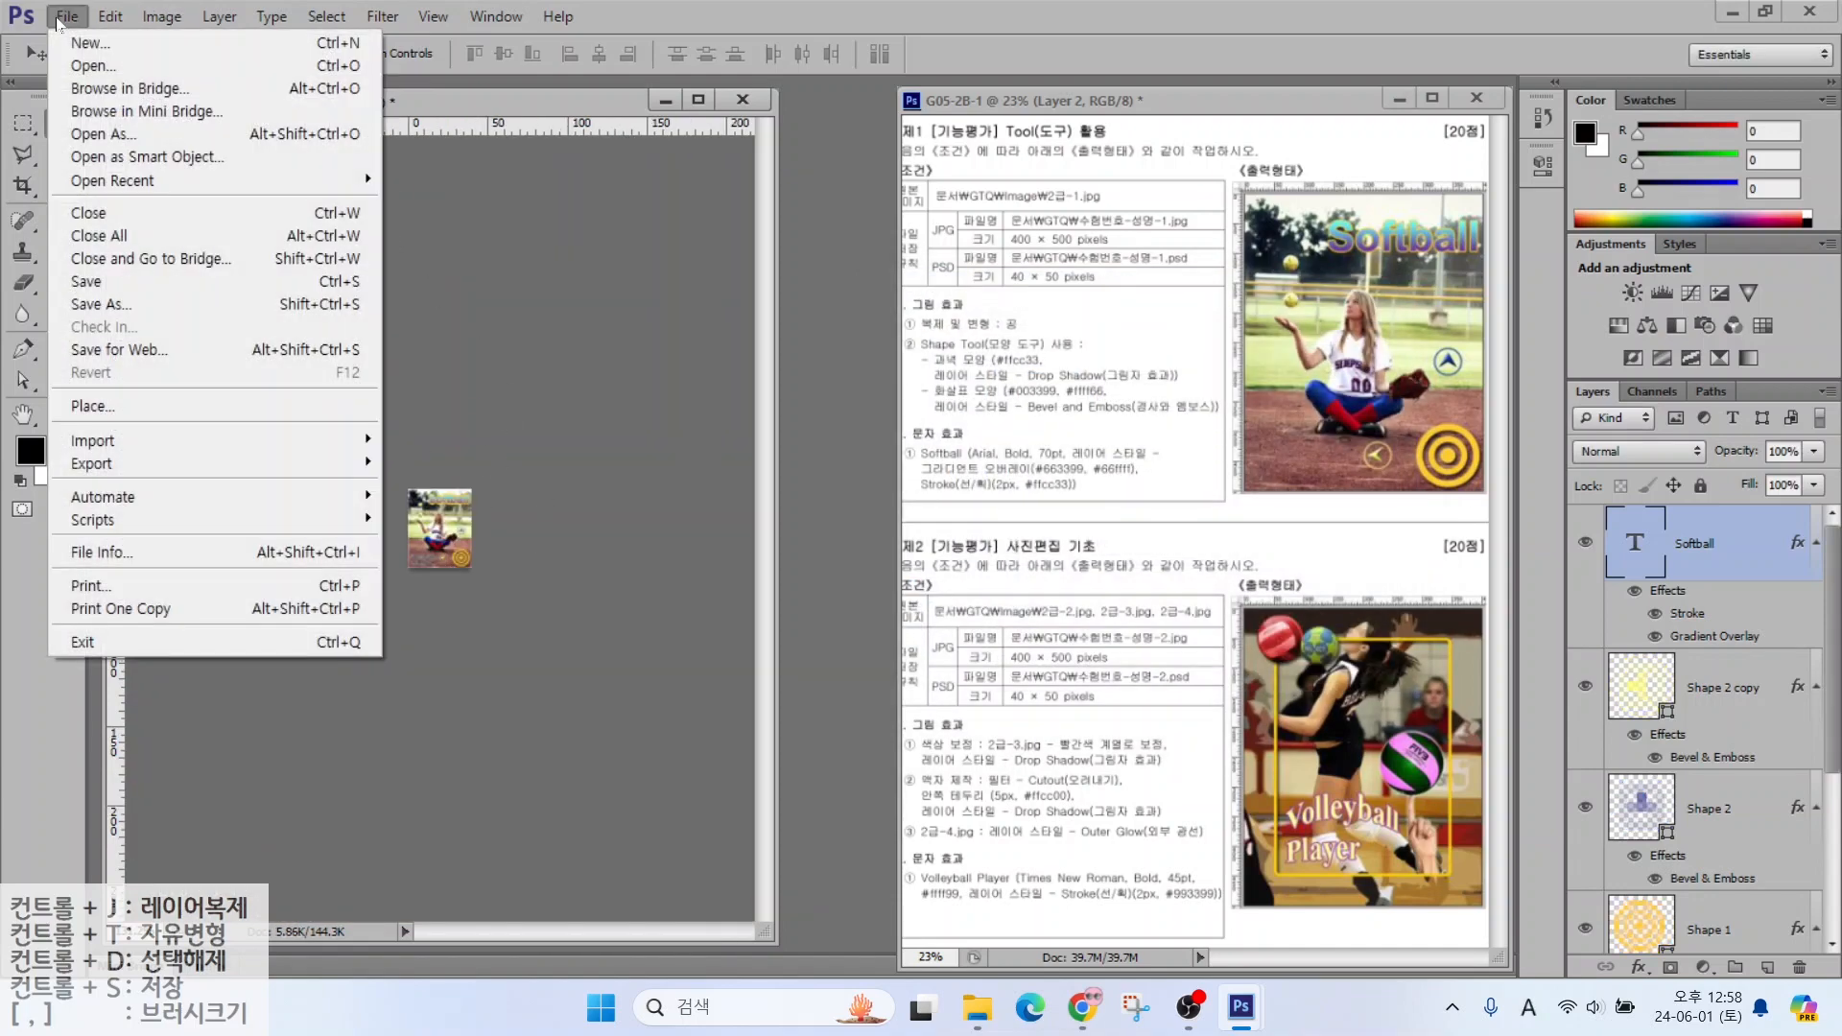
click(79, 281)
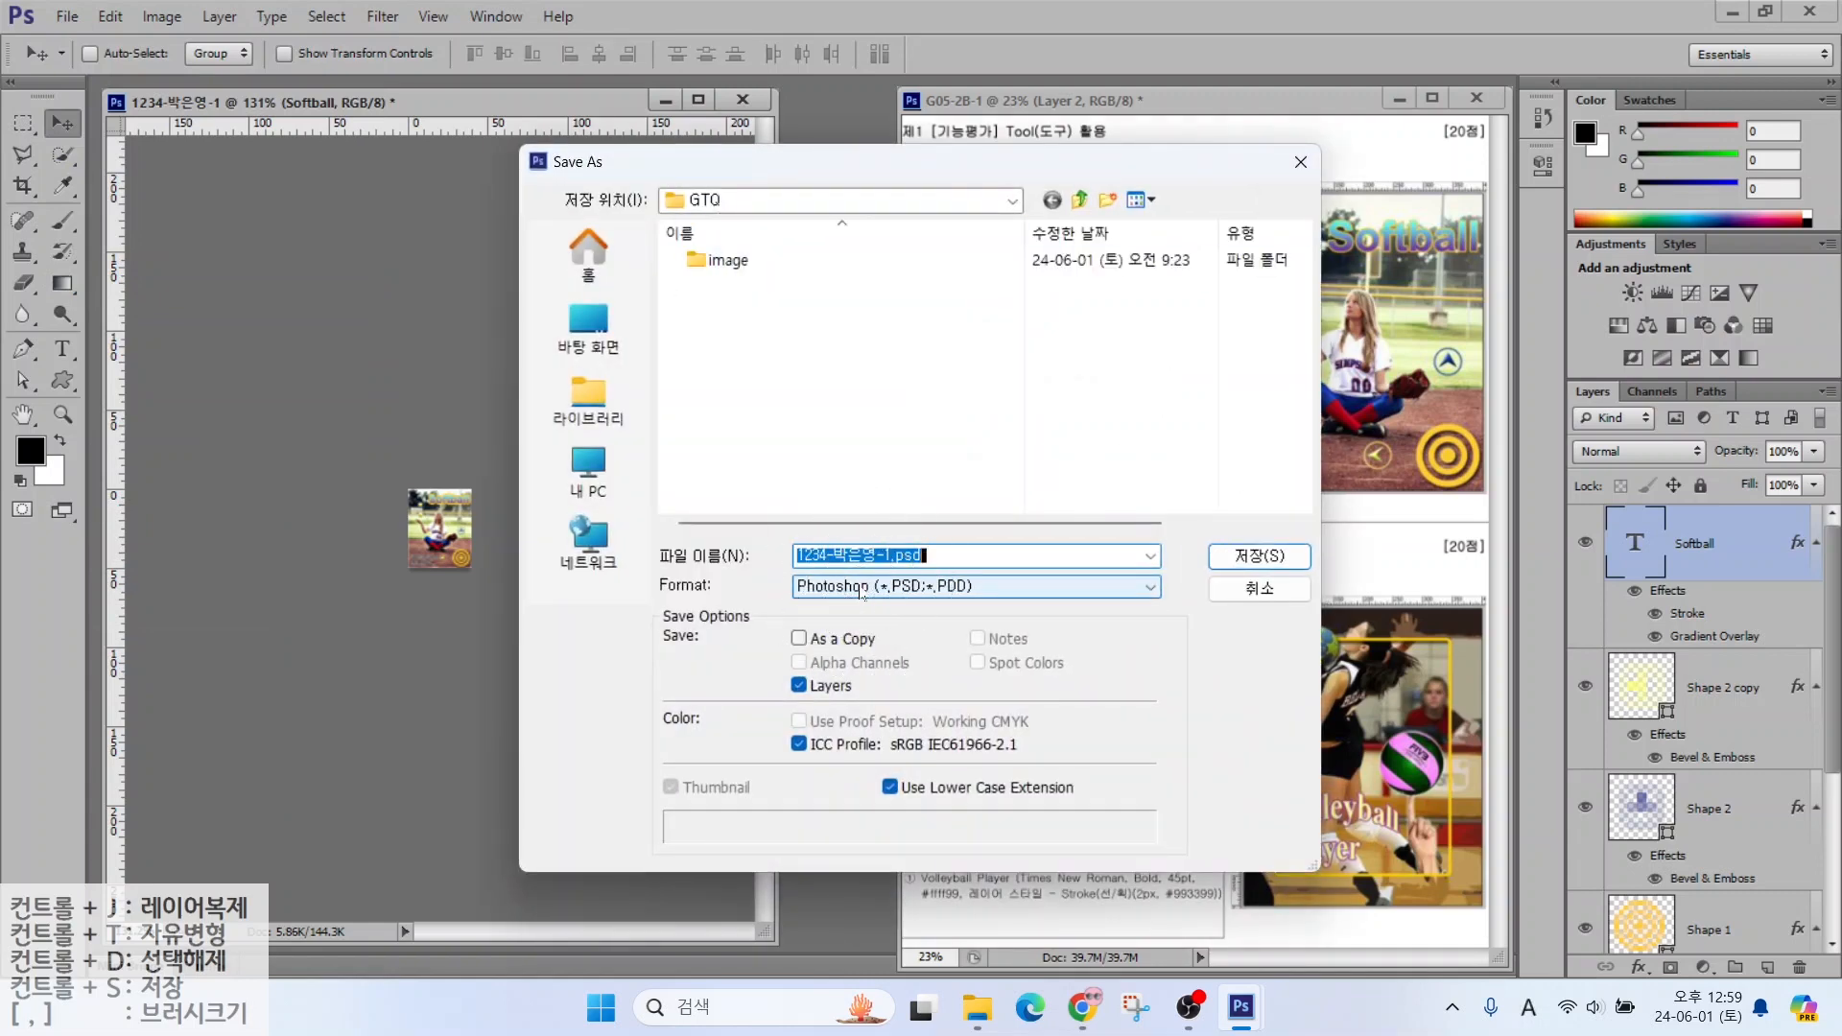
click(1260, 556)
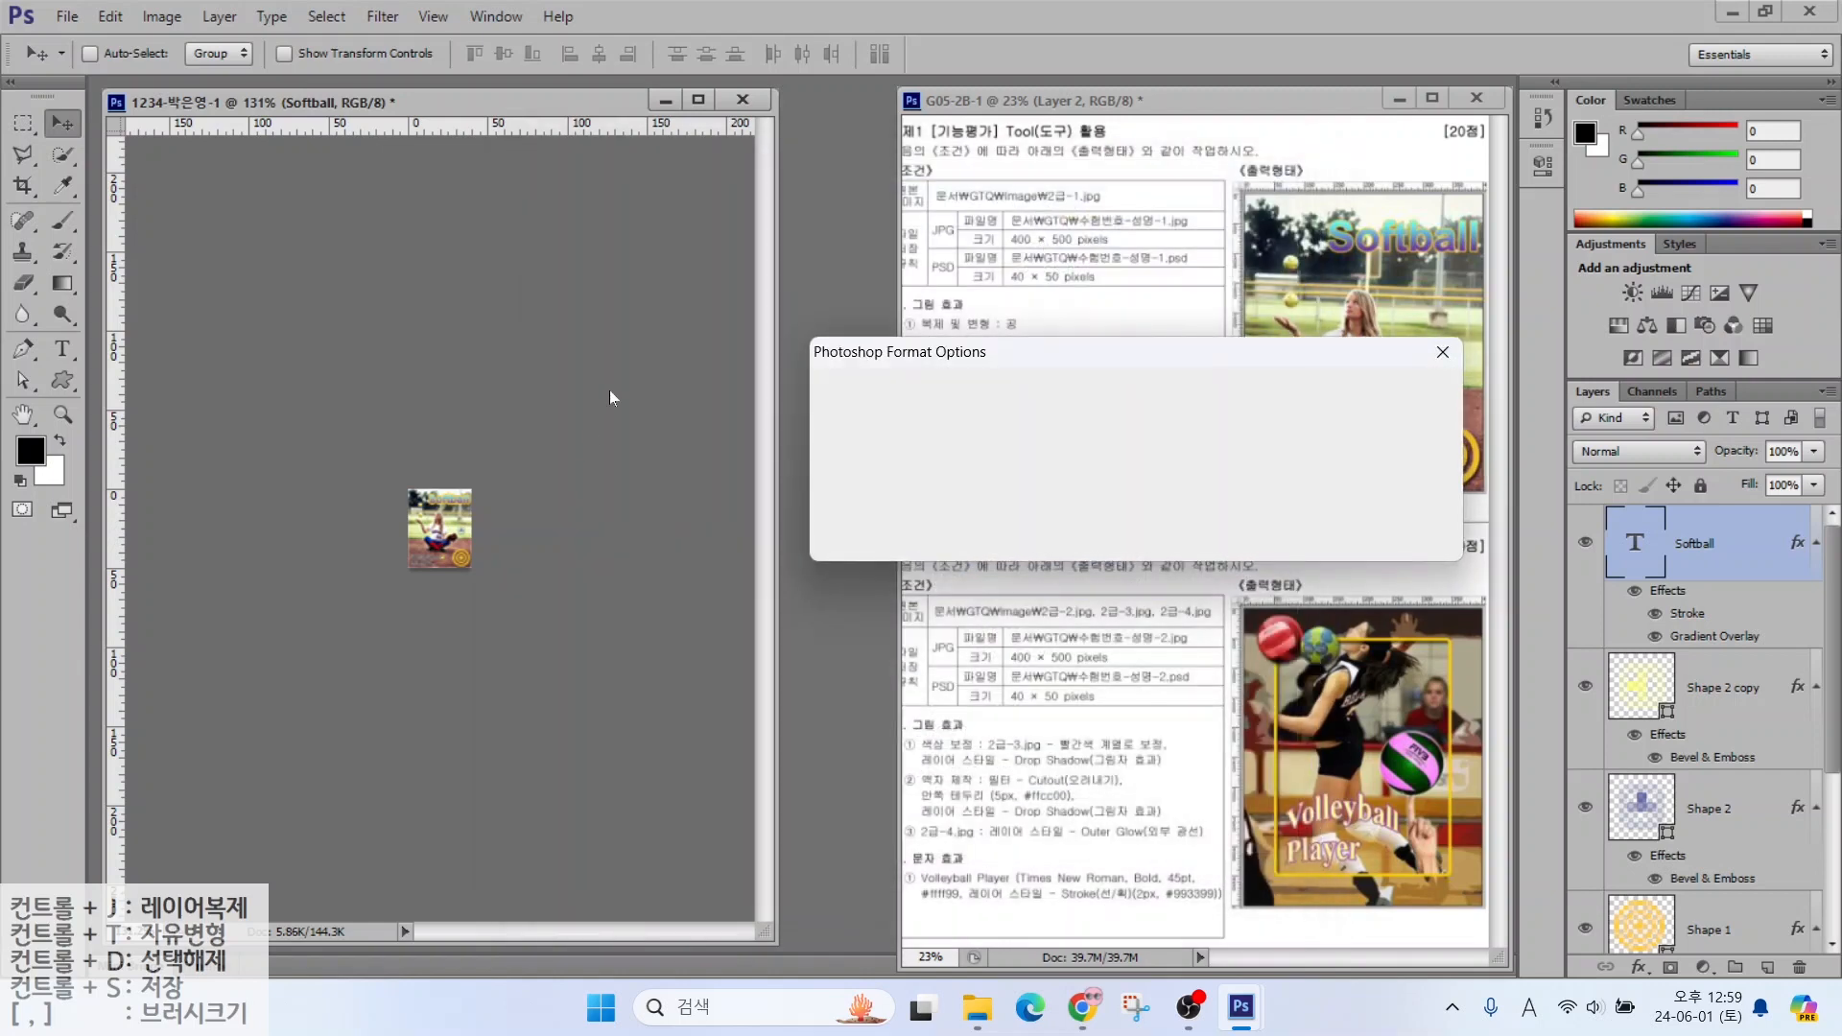
click(1401, 394)
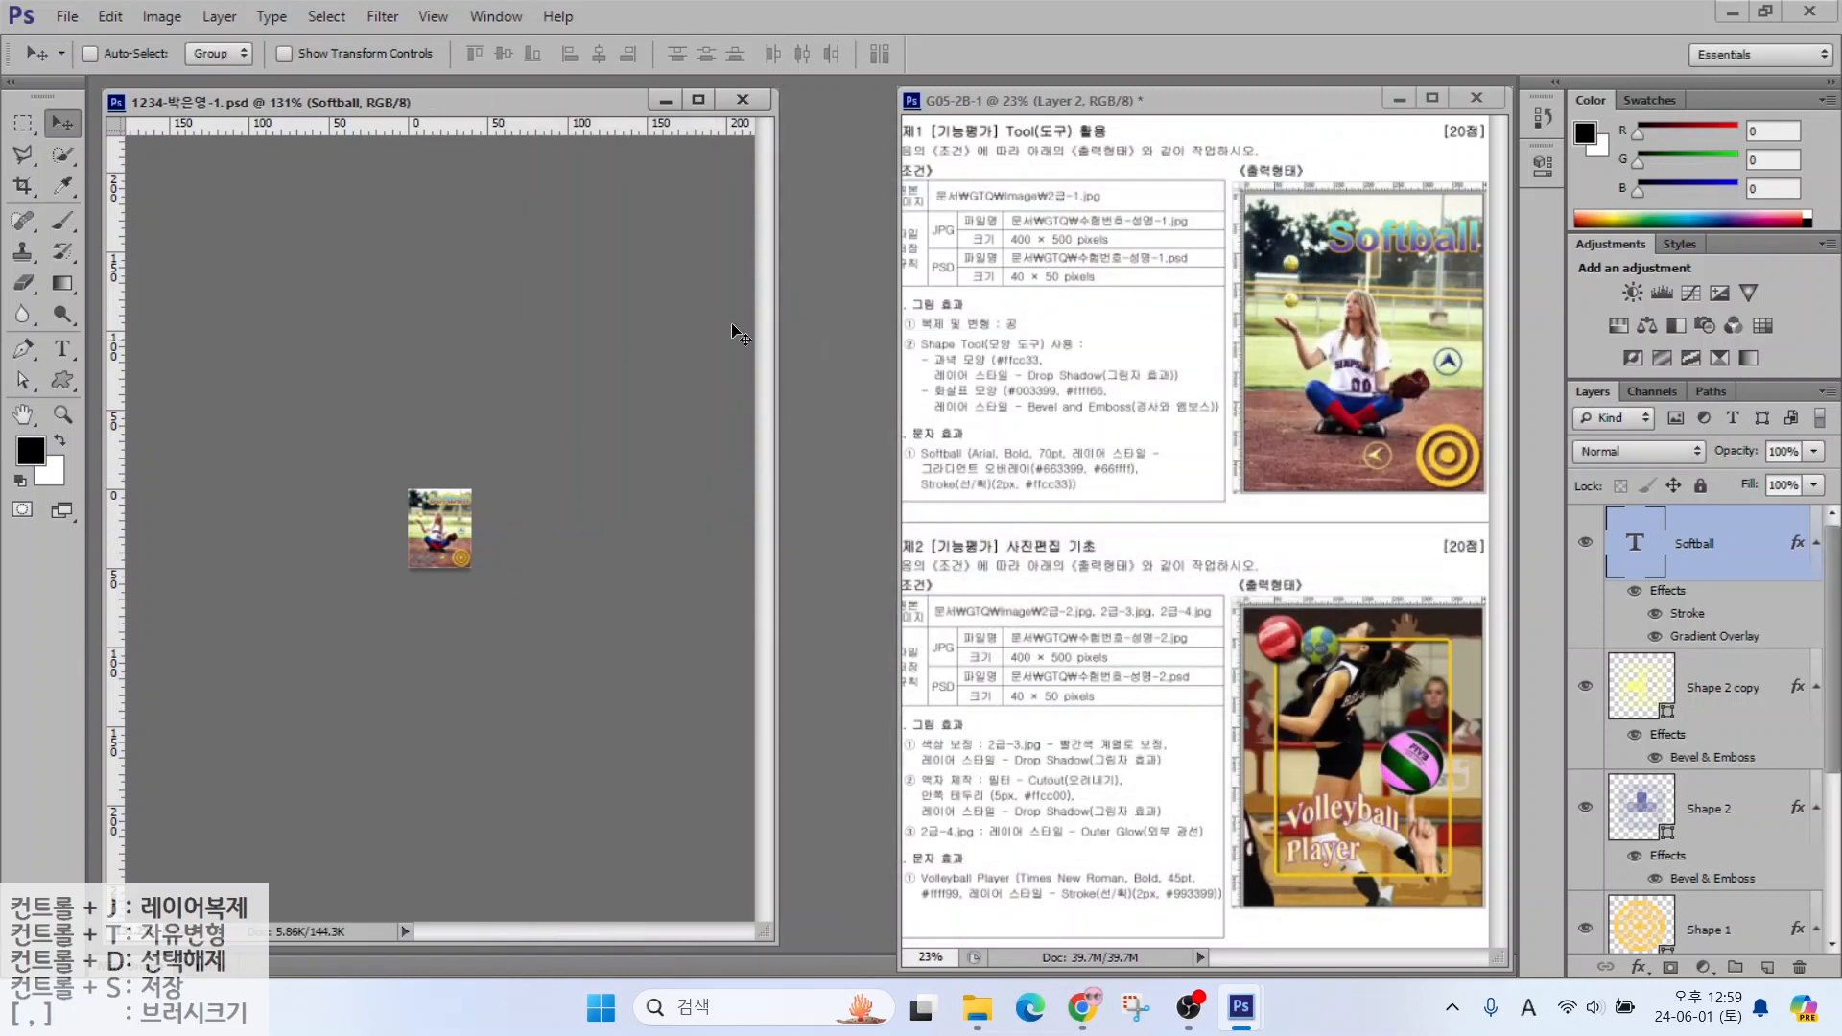
Close the finished first problem document
click(743, 101)
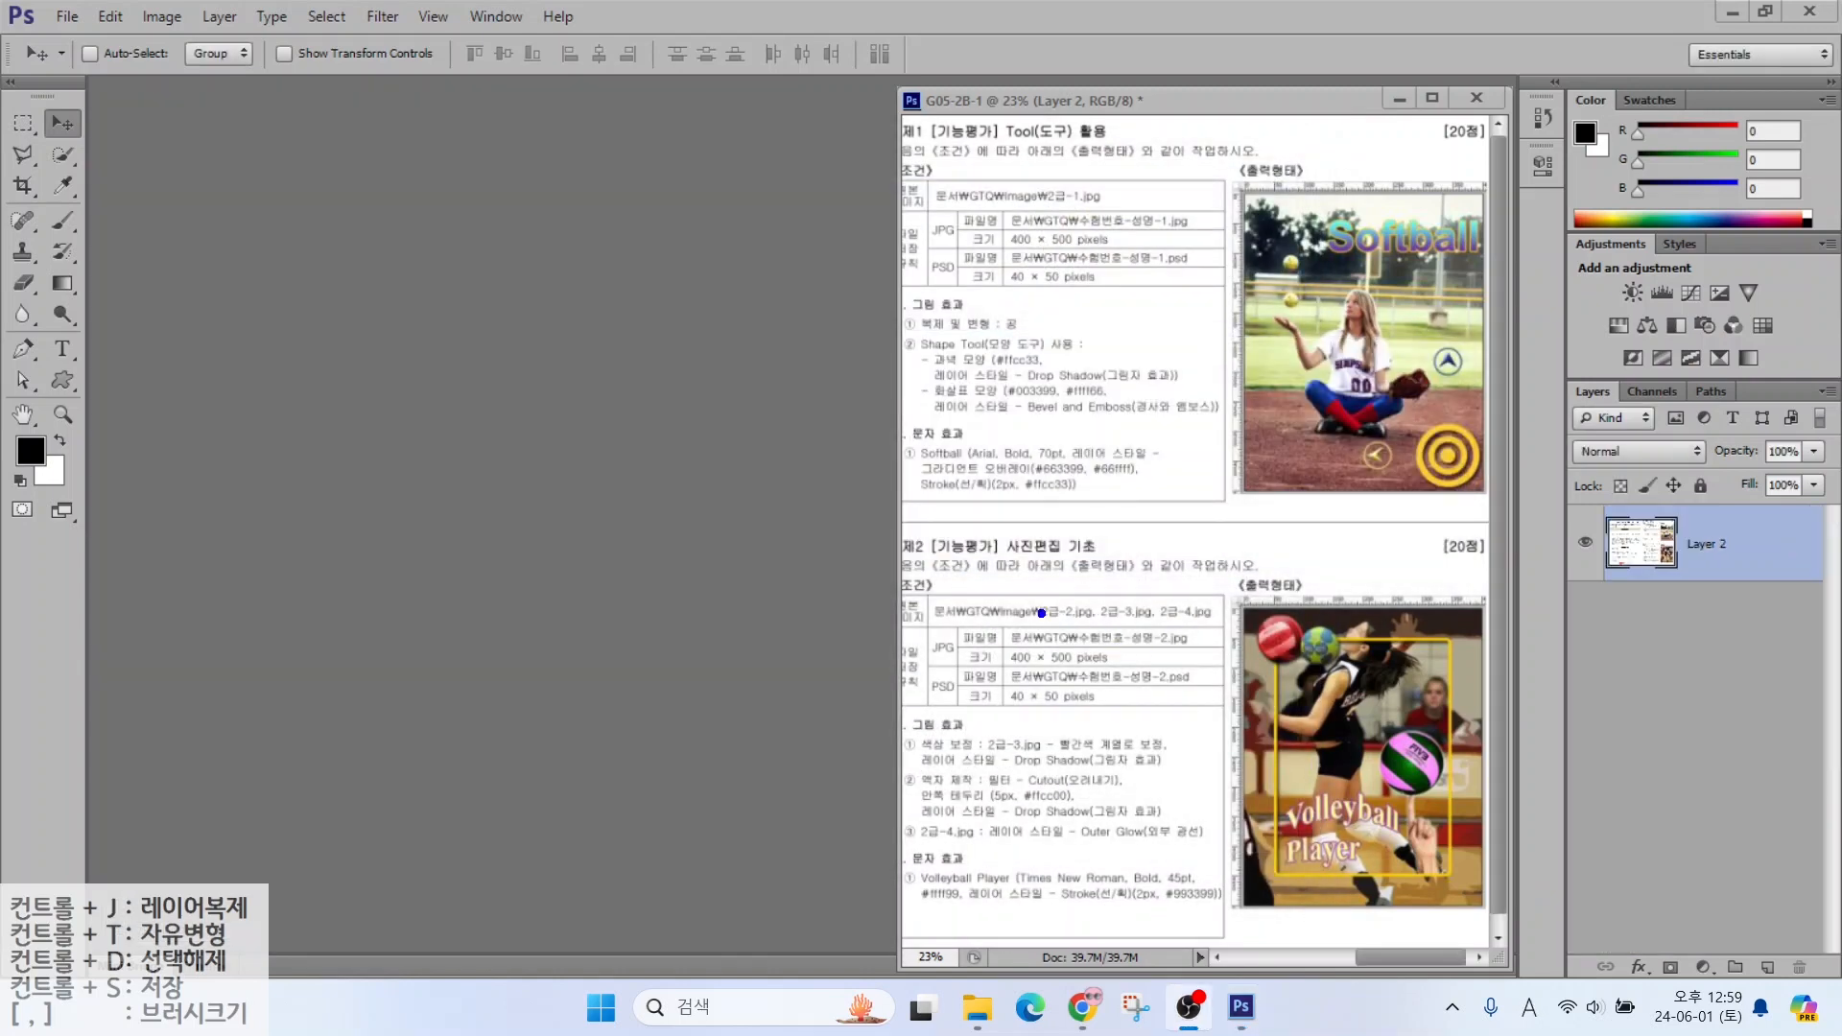
drag(978, 606, 1153, 670)
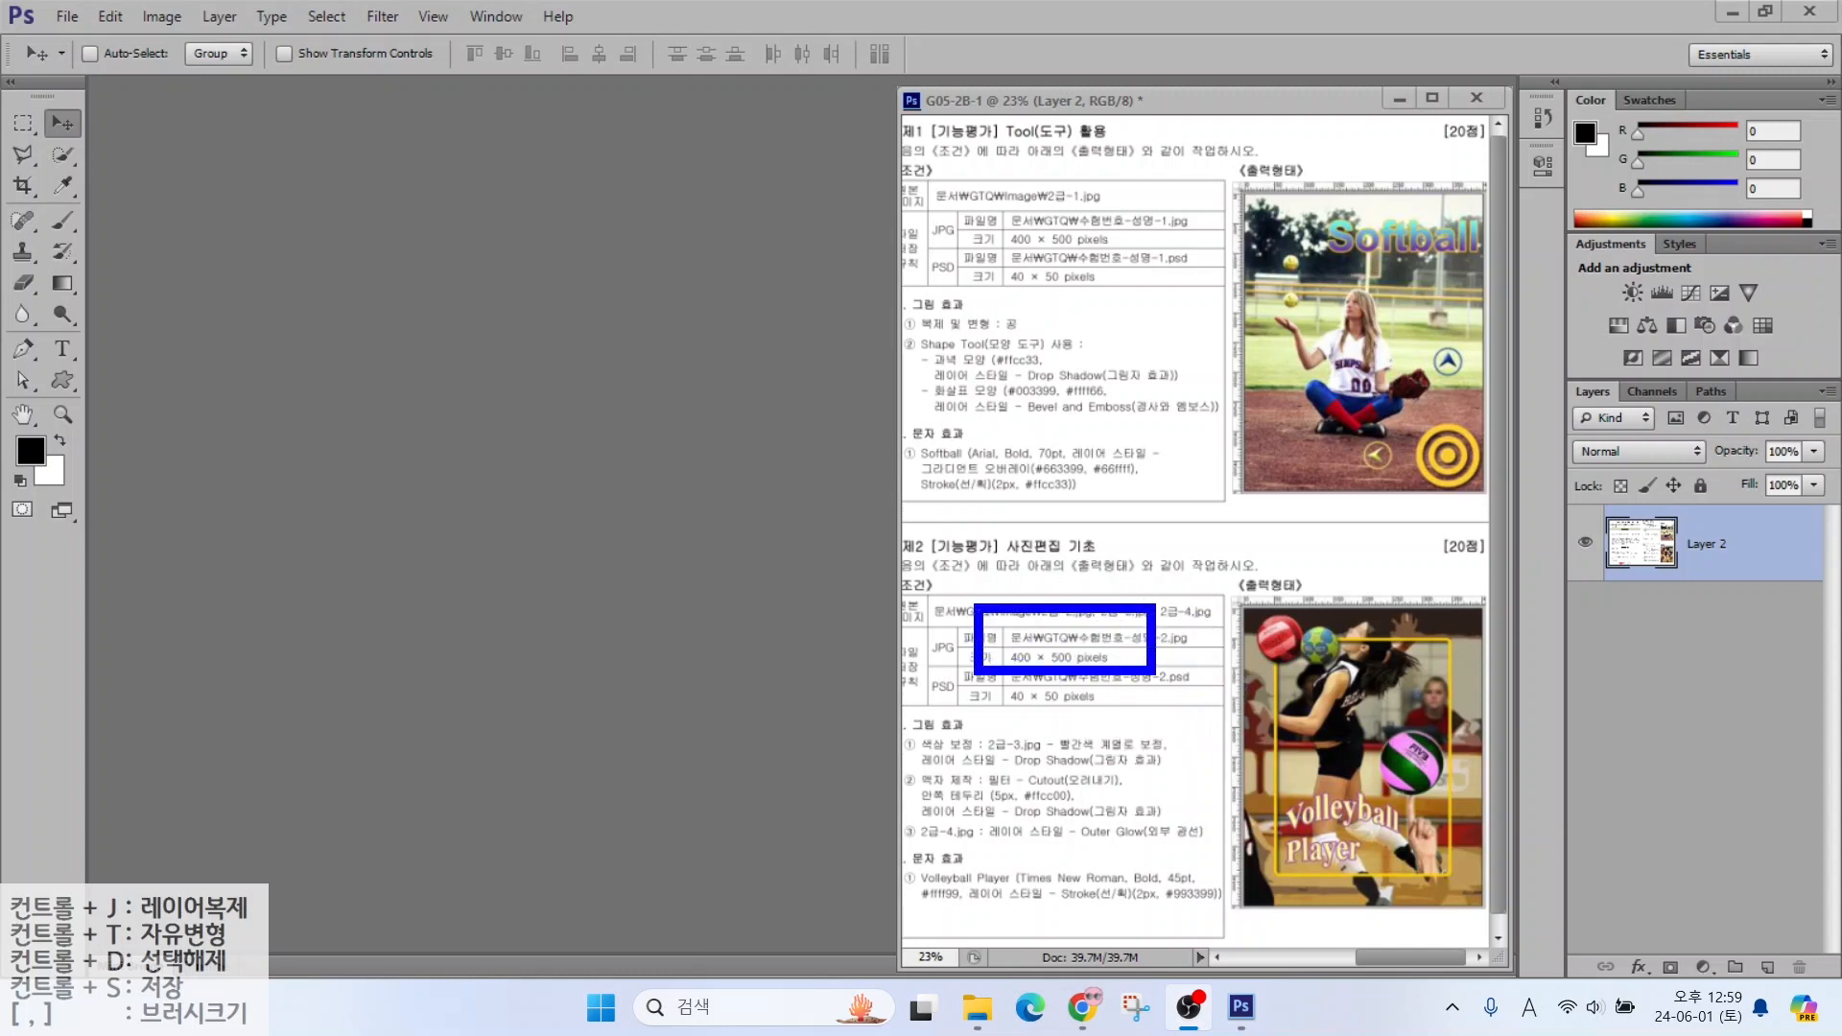
key(Escape)
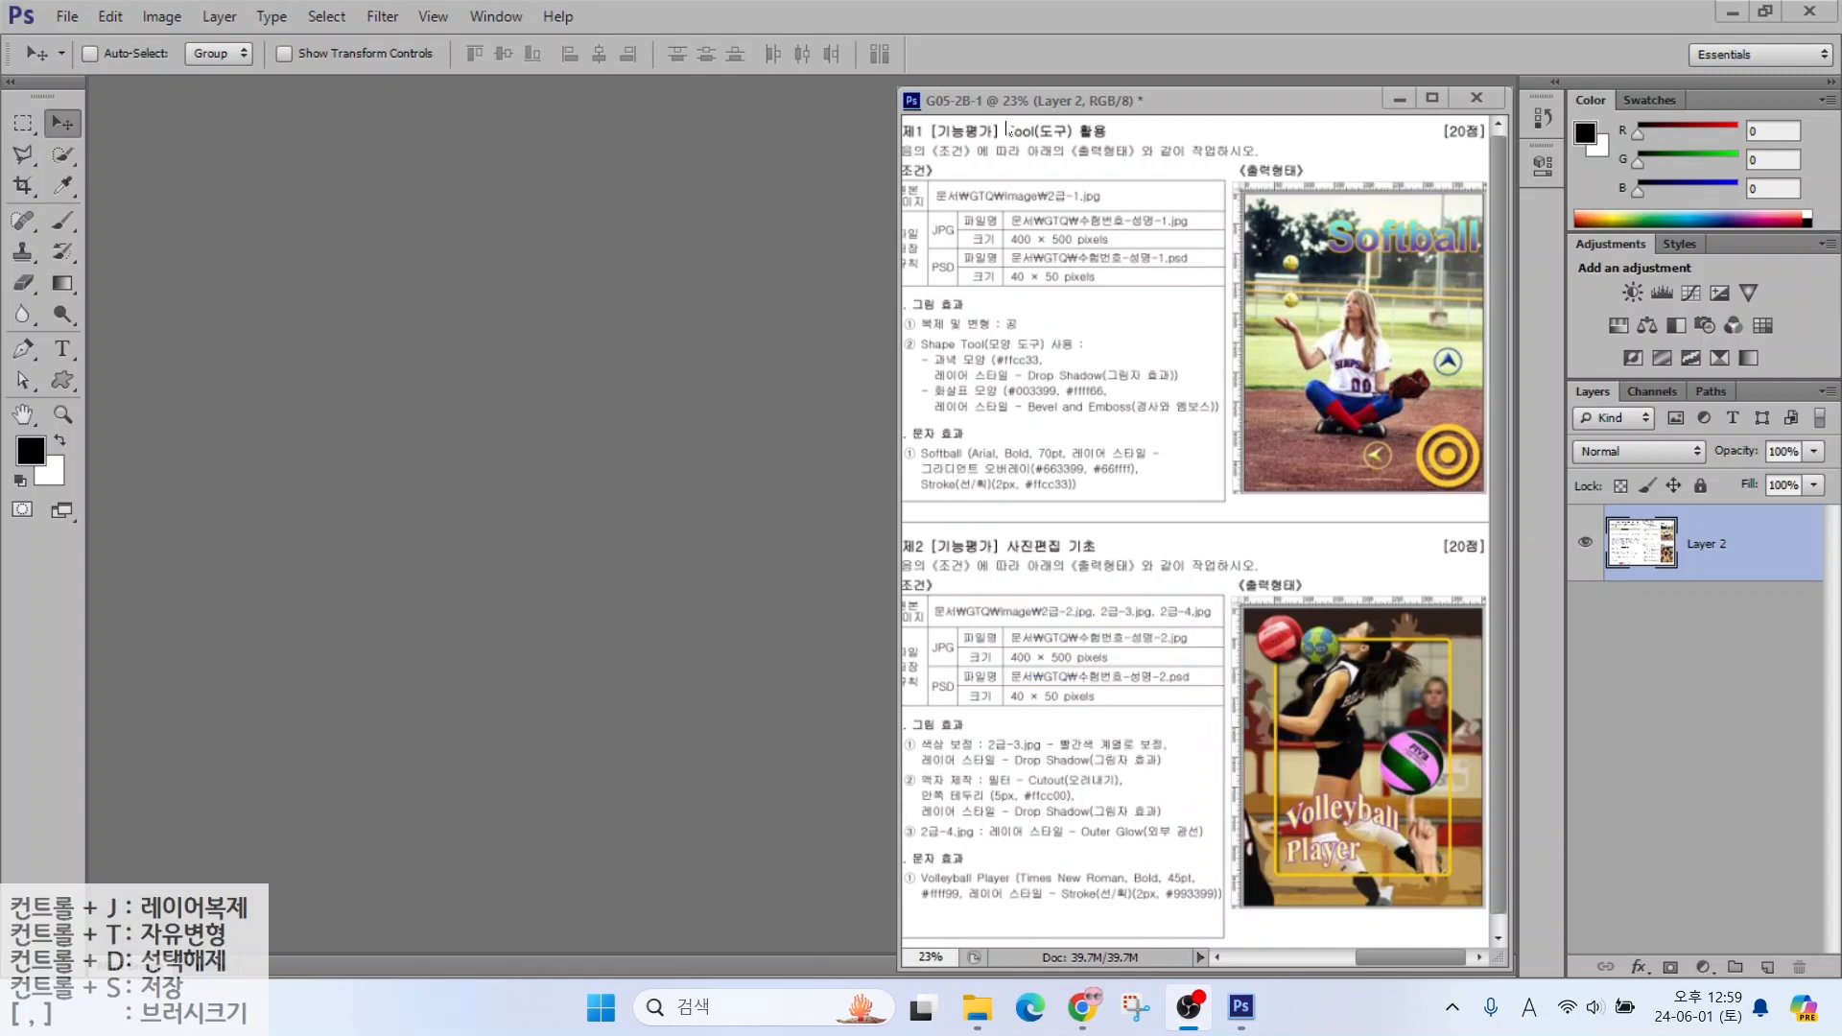
Create a new white 400 × 500 px, 72 ppi document named with the exam number, examinee's name and -2
click(54, 21)
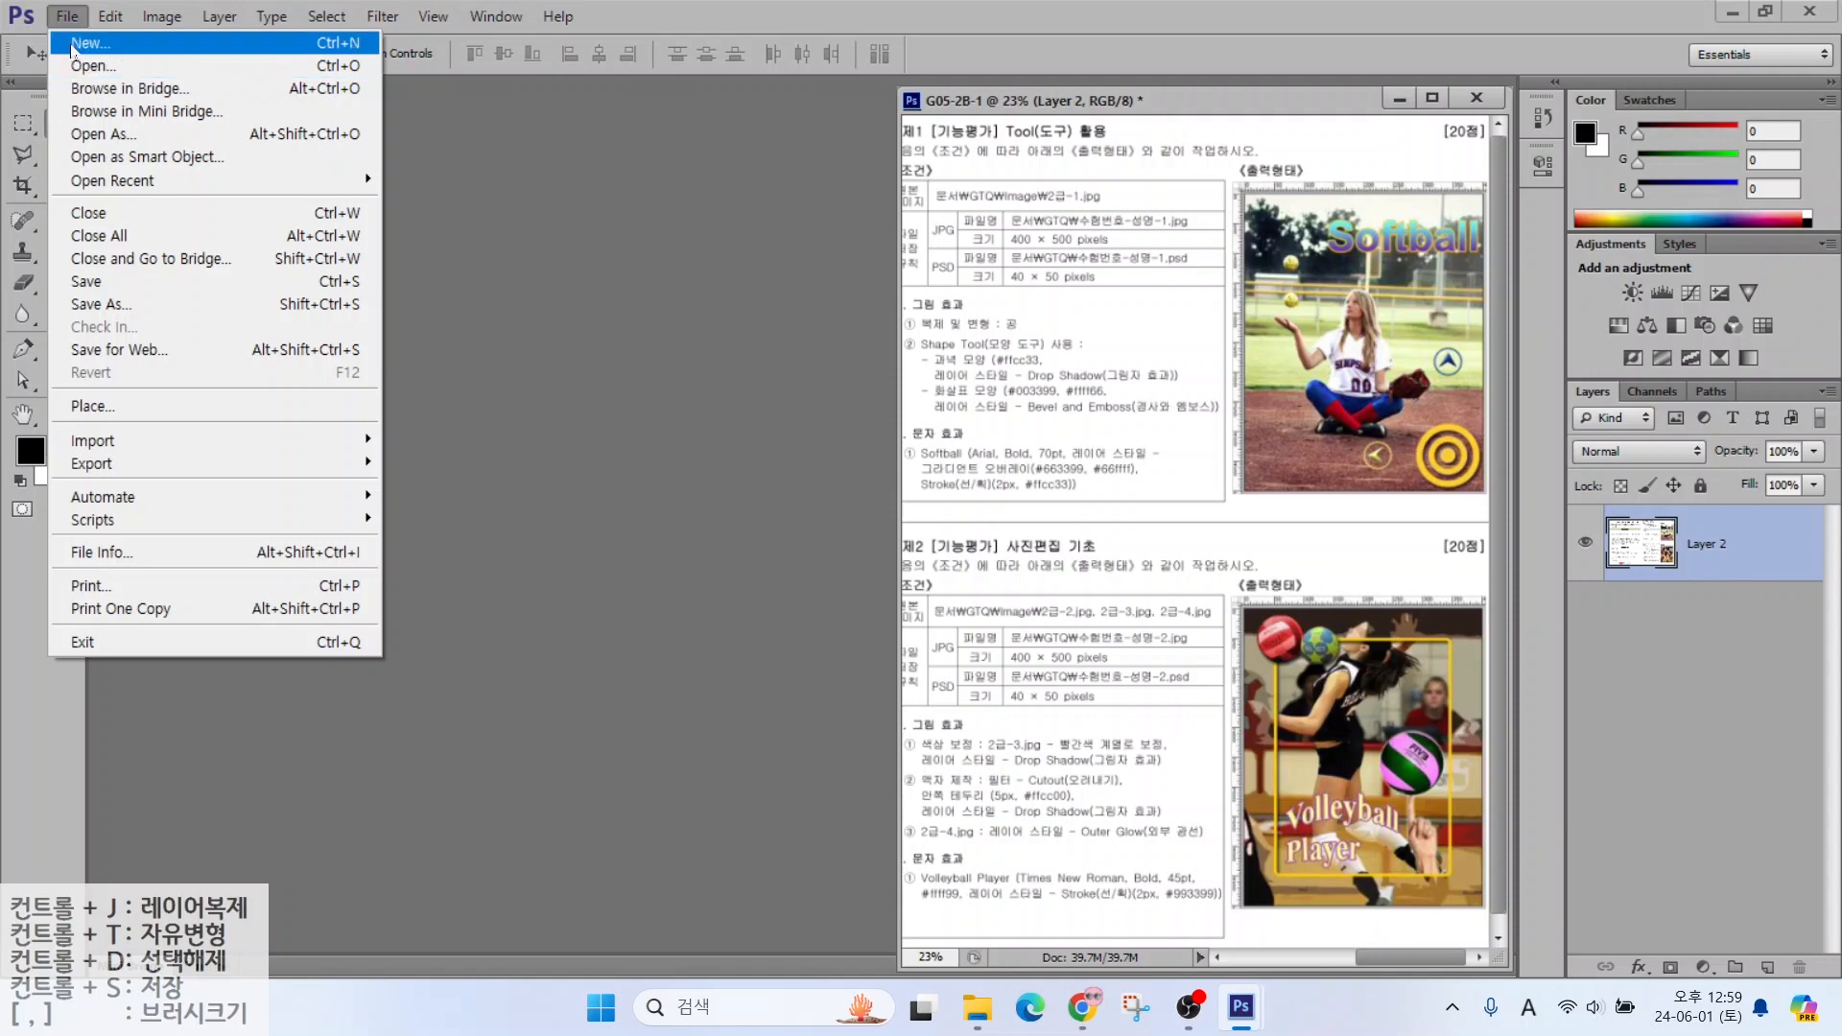
click(82, 45)
text(1234-)
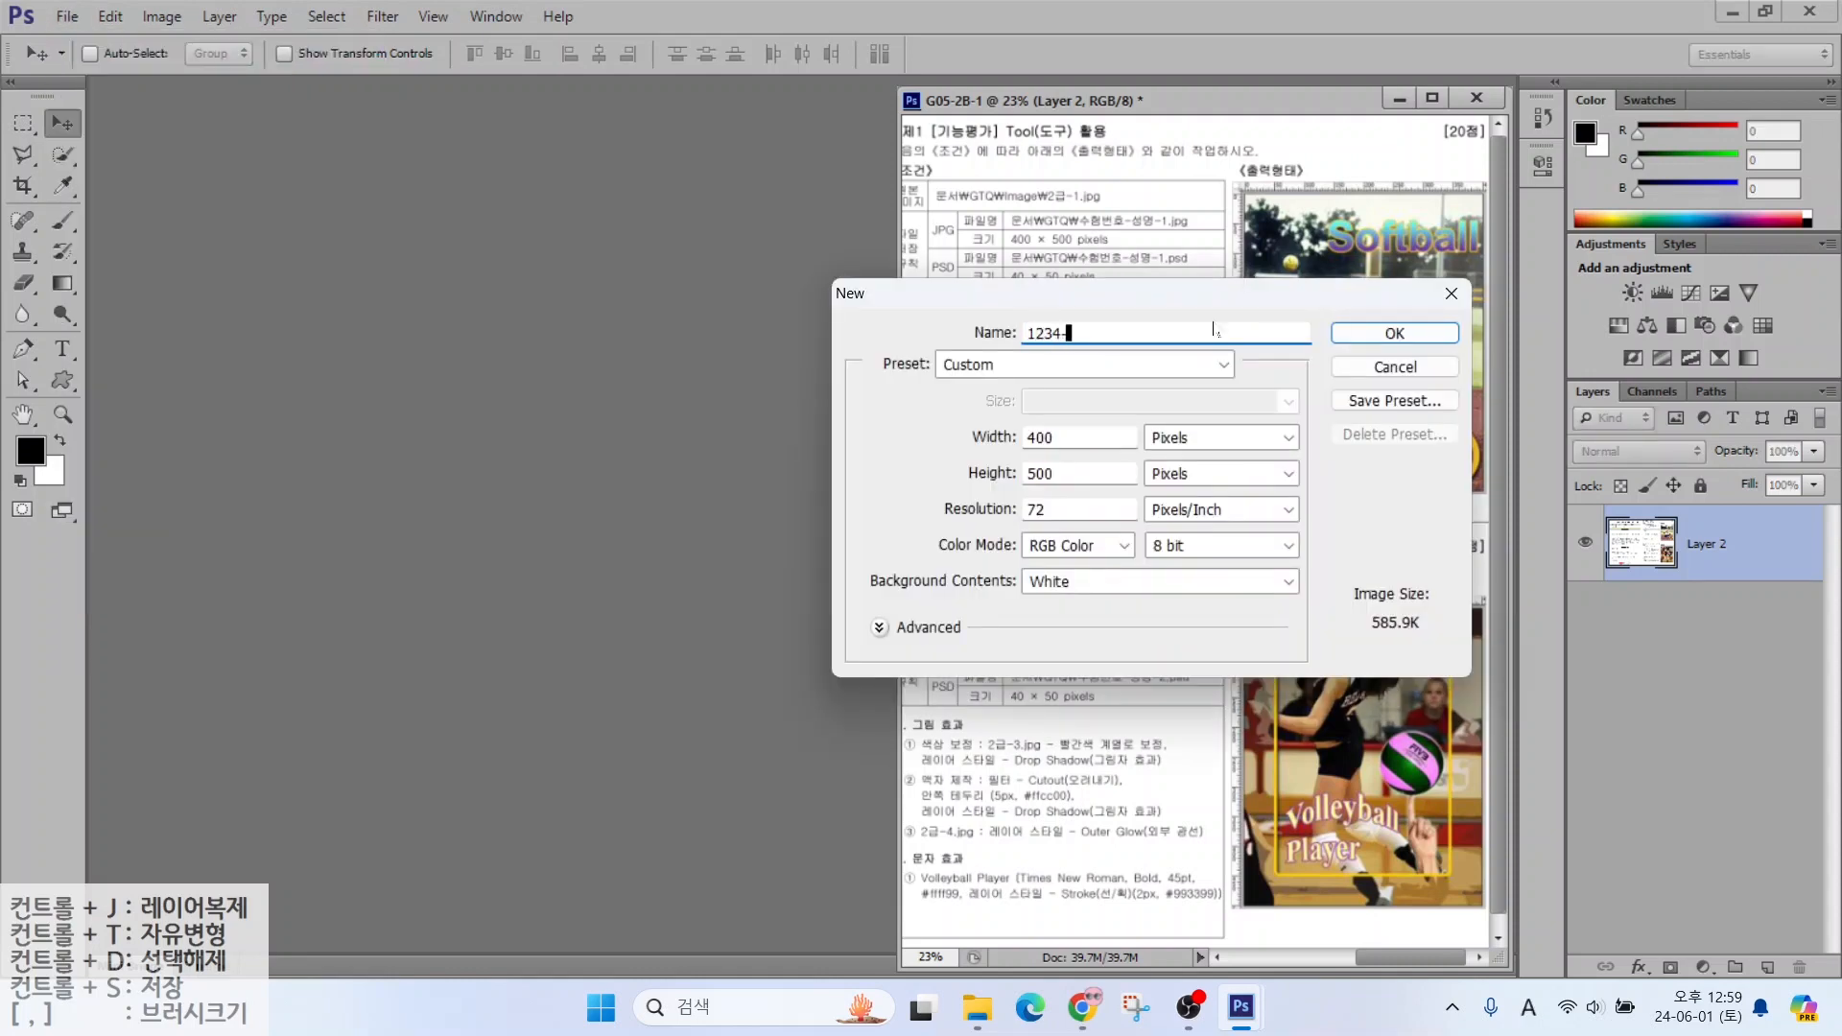
key(Hangul)
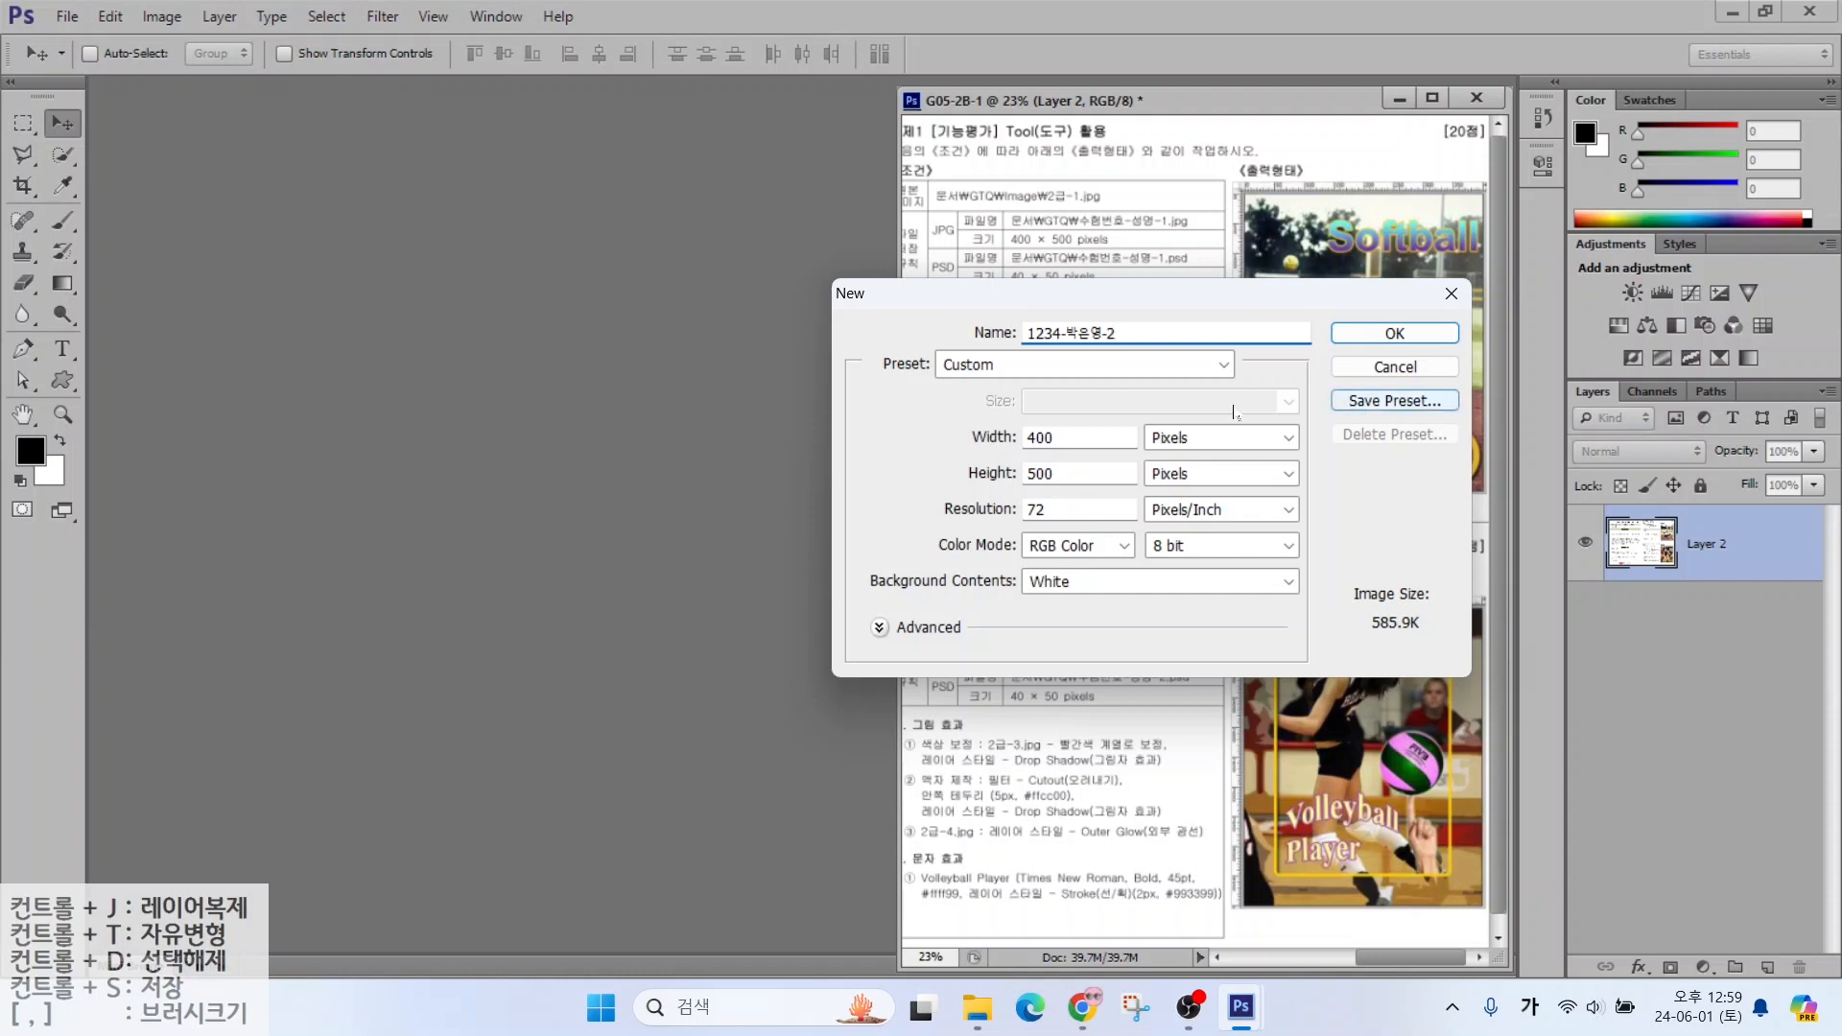
key(ctrl)
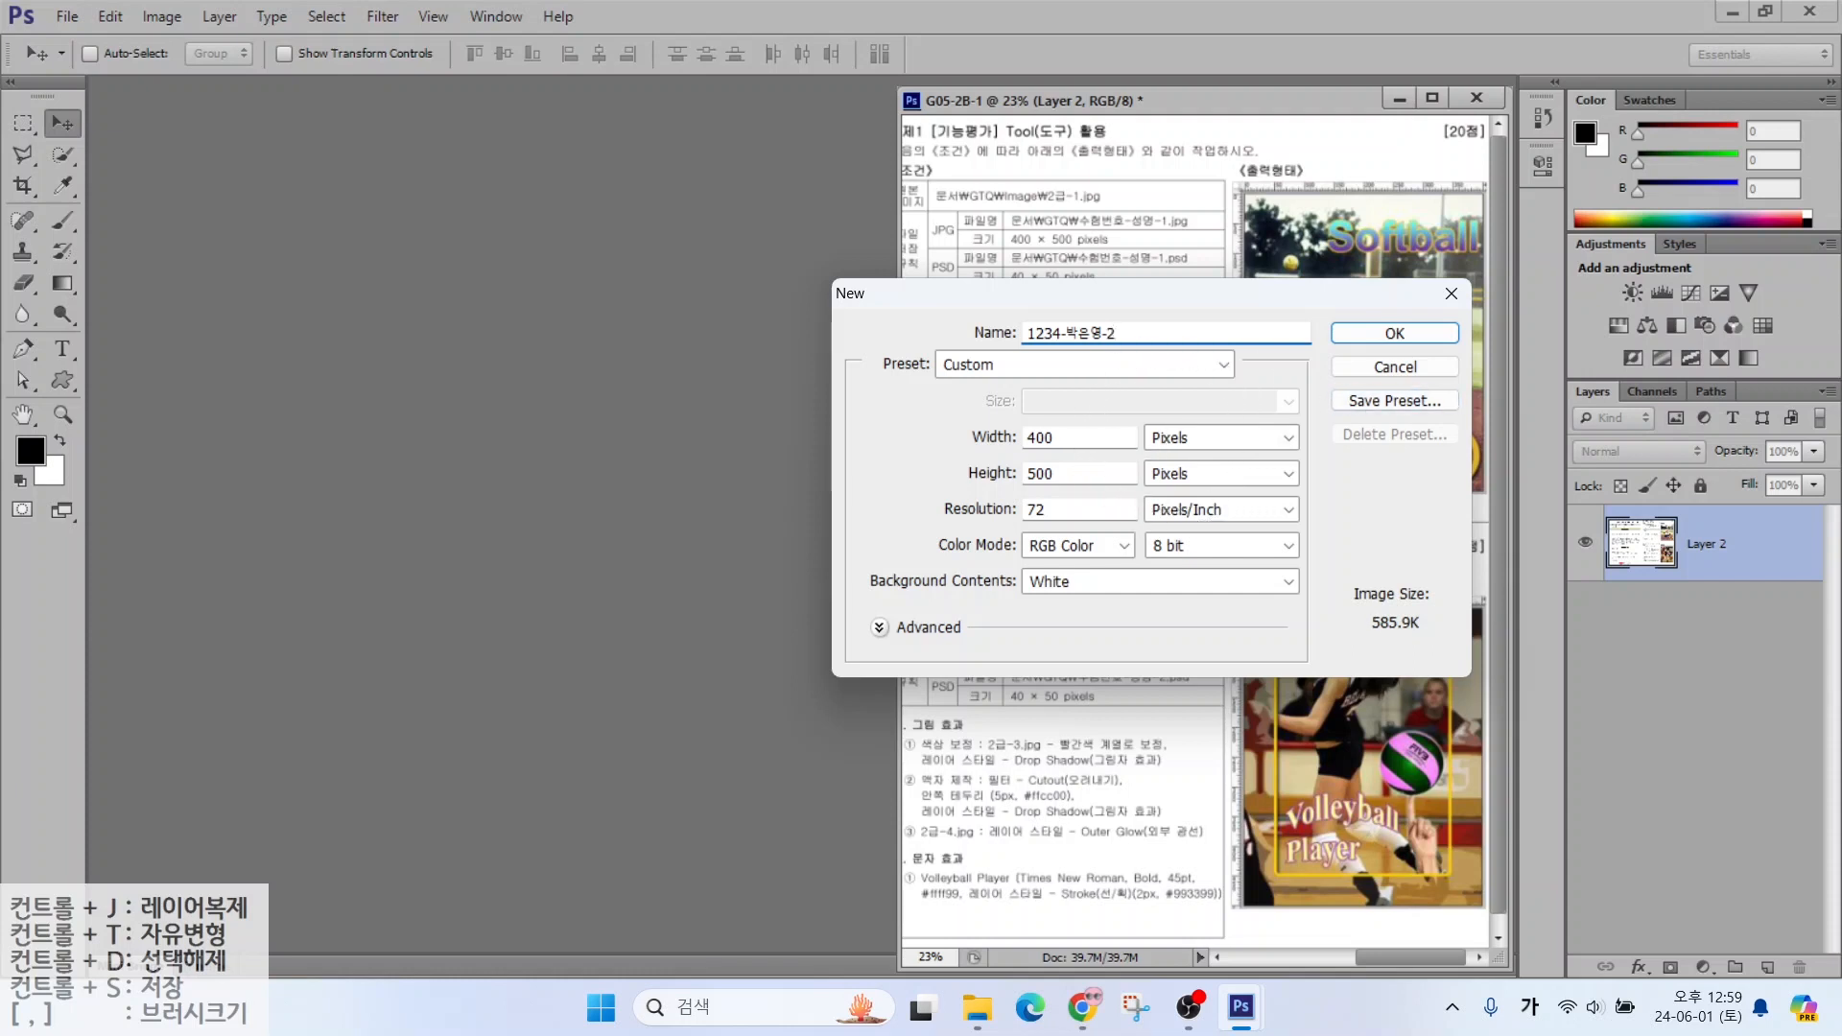
key(alt+2)
mouse_move(1004, 494)
mouse_down()
mouse_move(1070, 522)
mouse_move(926, 478)
mouse_move(969, 482)
mouse_move(946, 505)
mouse_up()
key(ctrl)
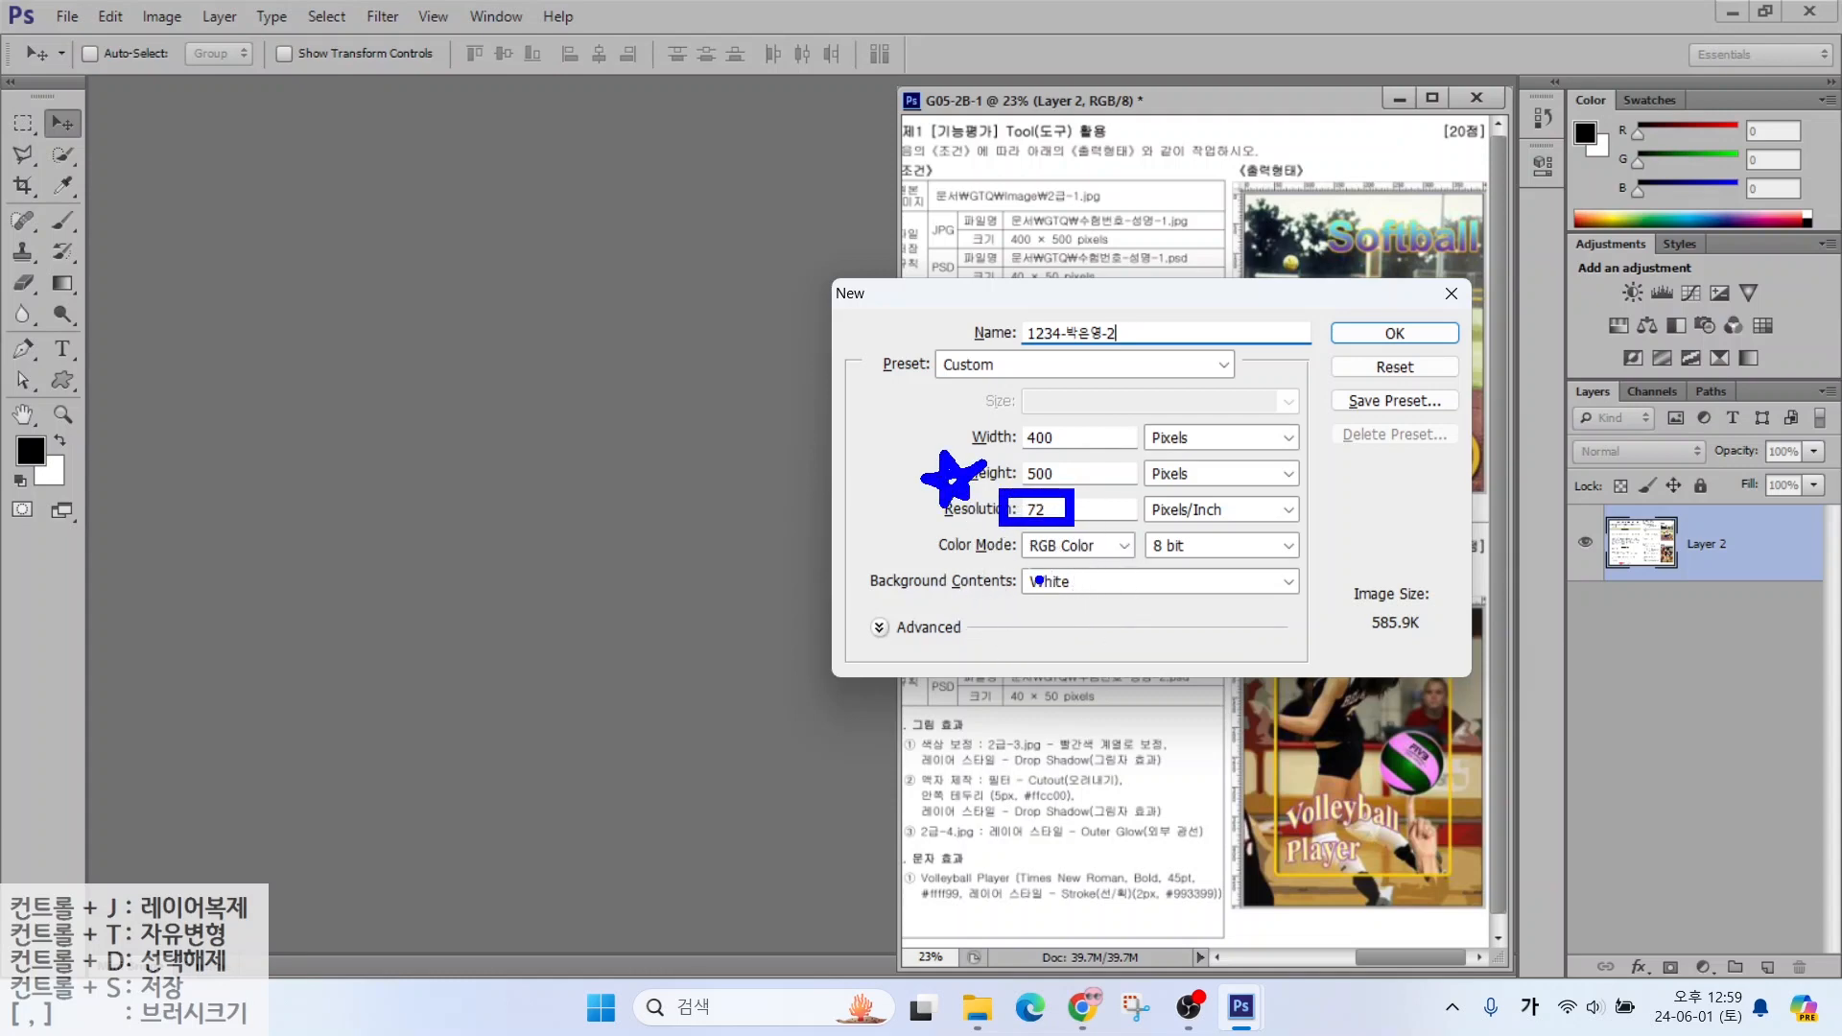
key(Escape)
key(Return)
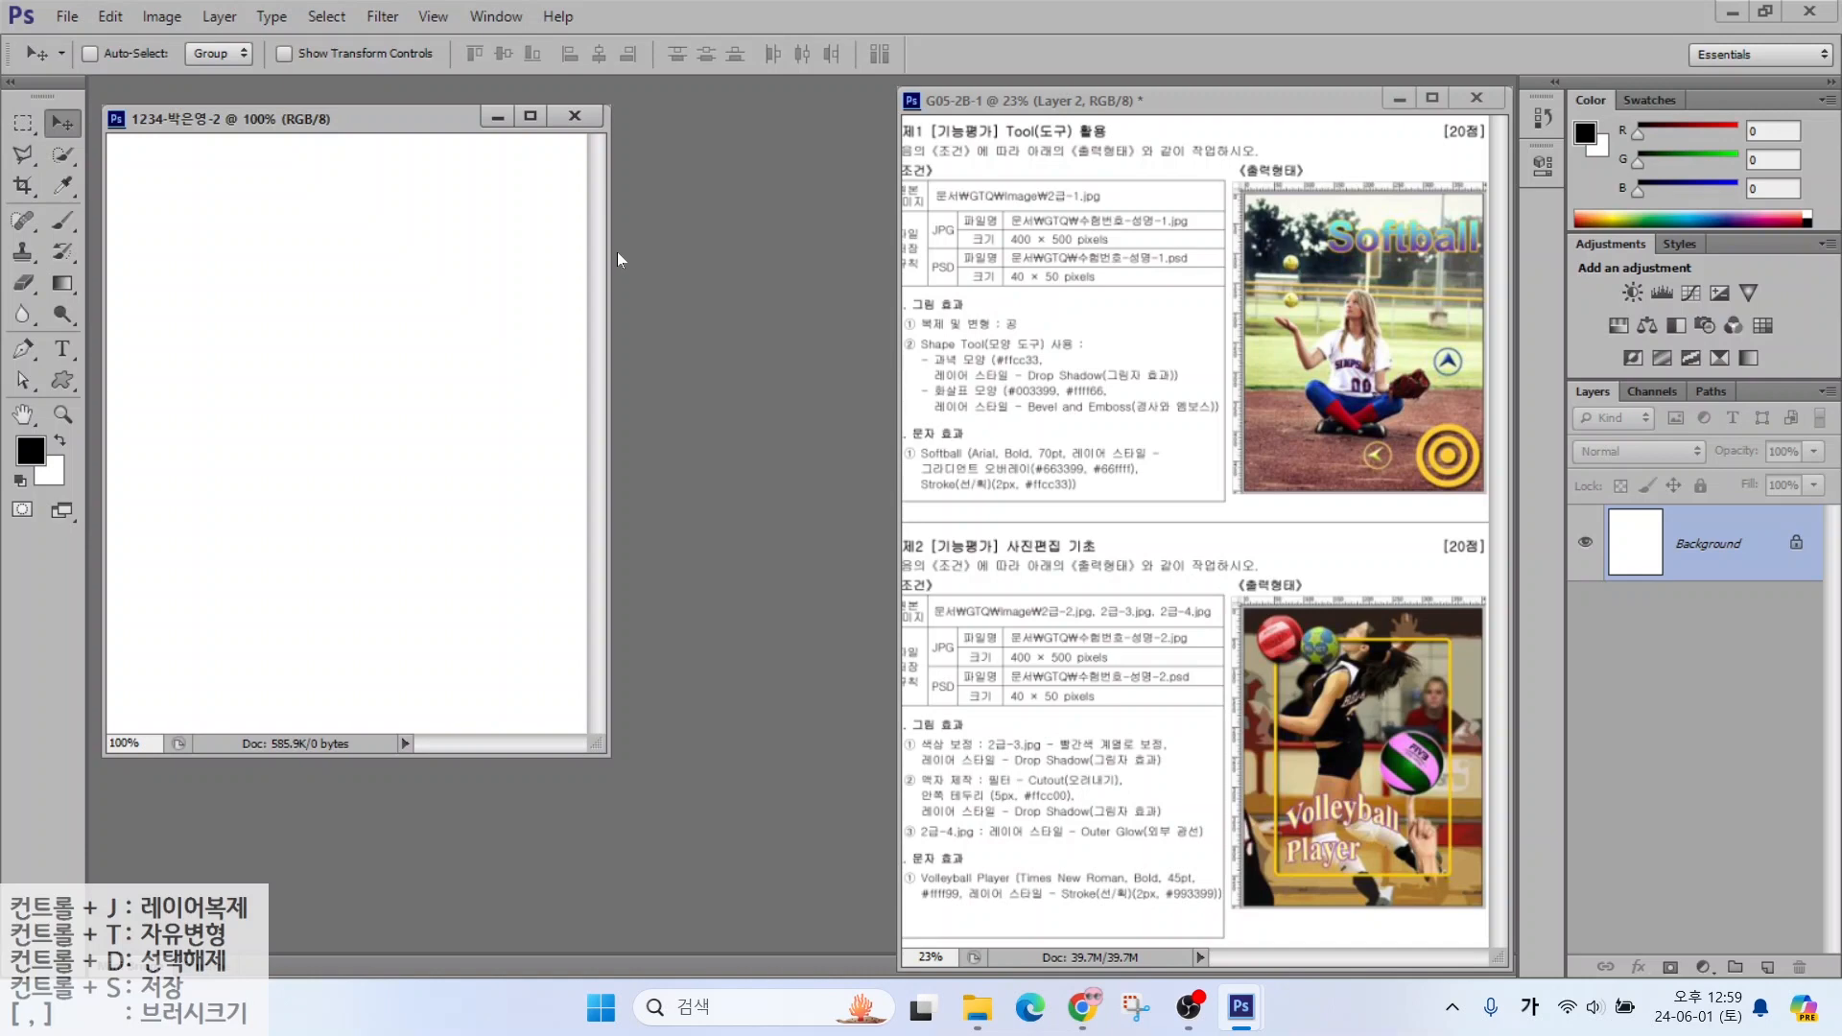
Show rulers, fit the new document on screen, and bring up the Open dialog
key(ctrl+r)
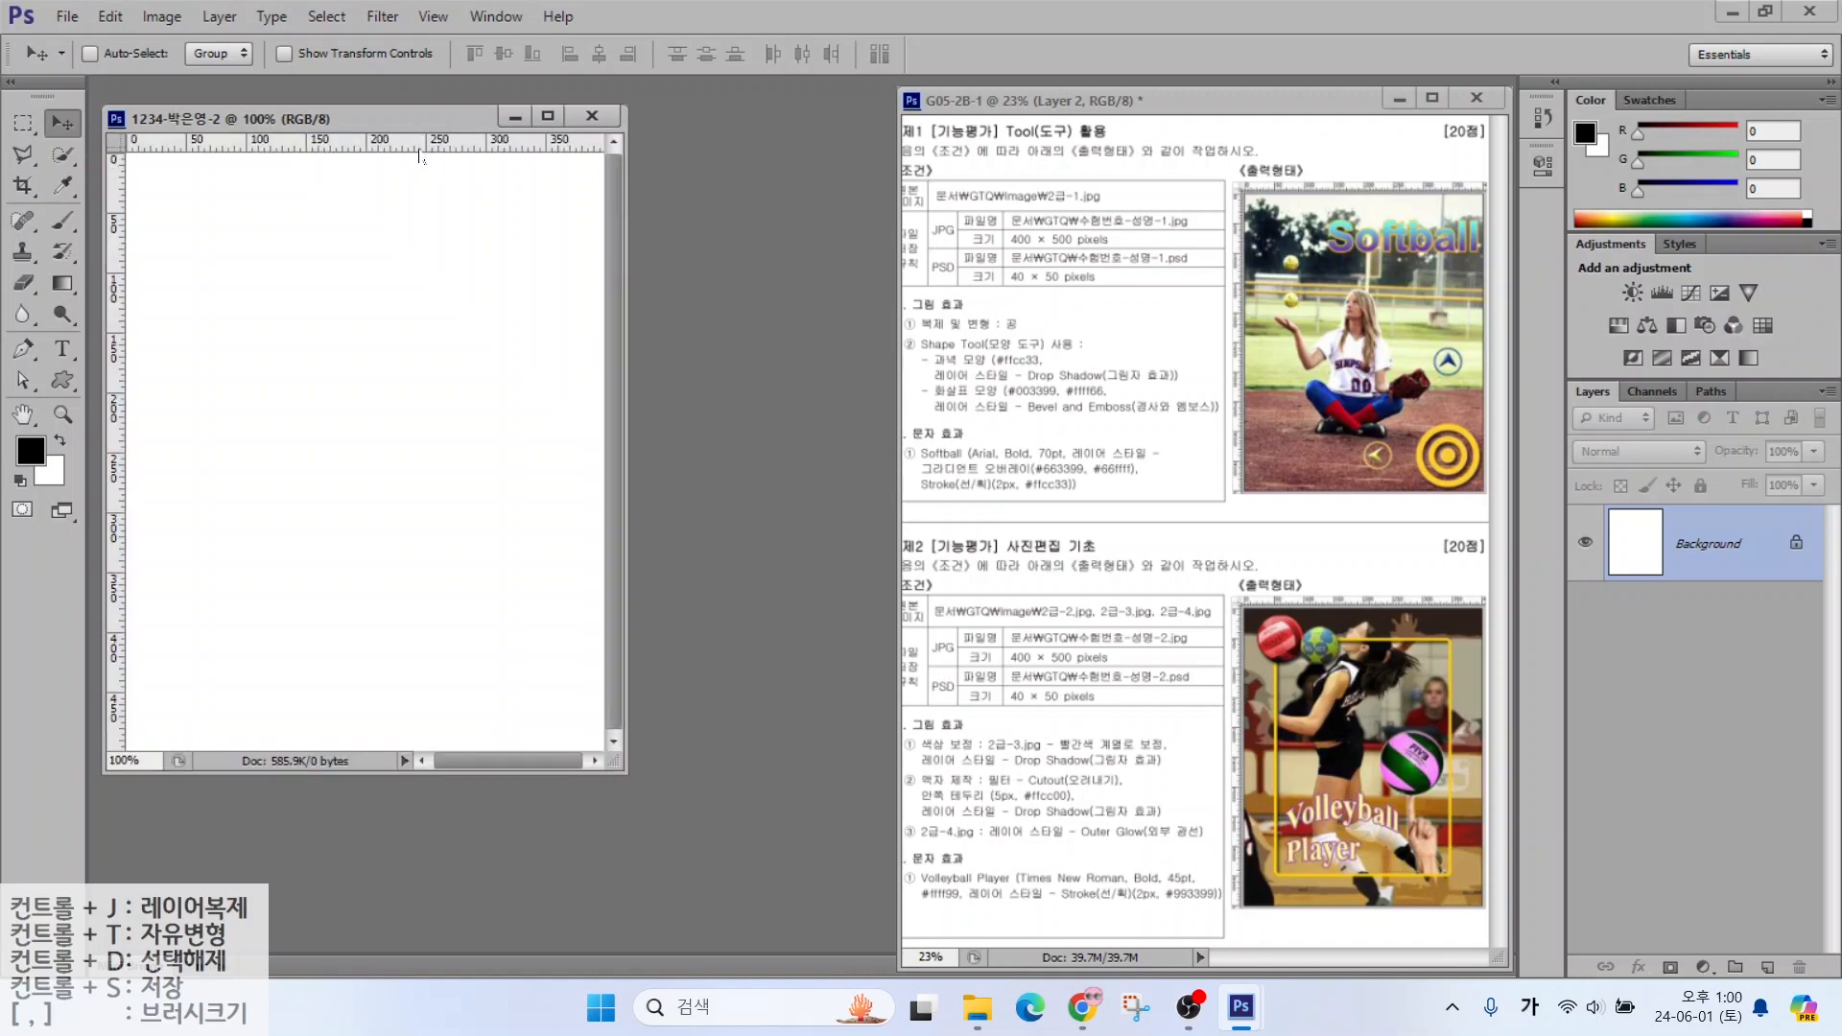
double_click(23, 415)
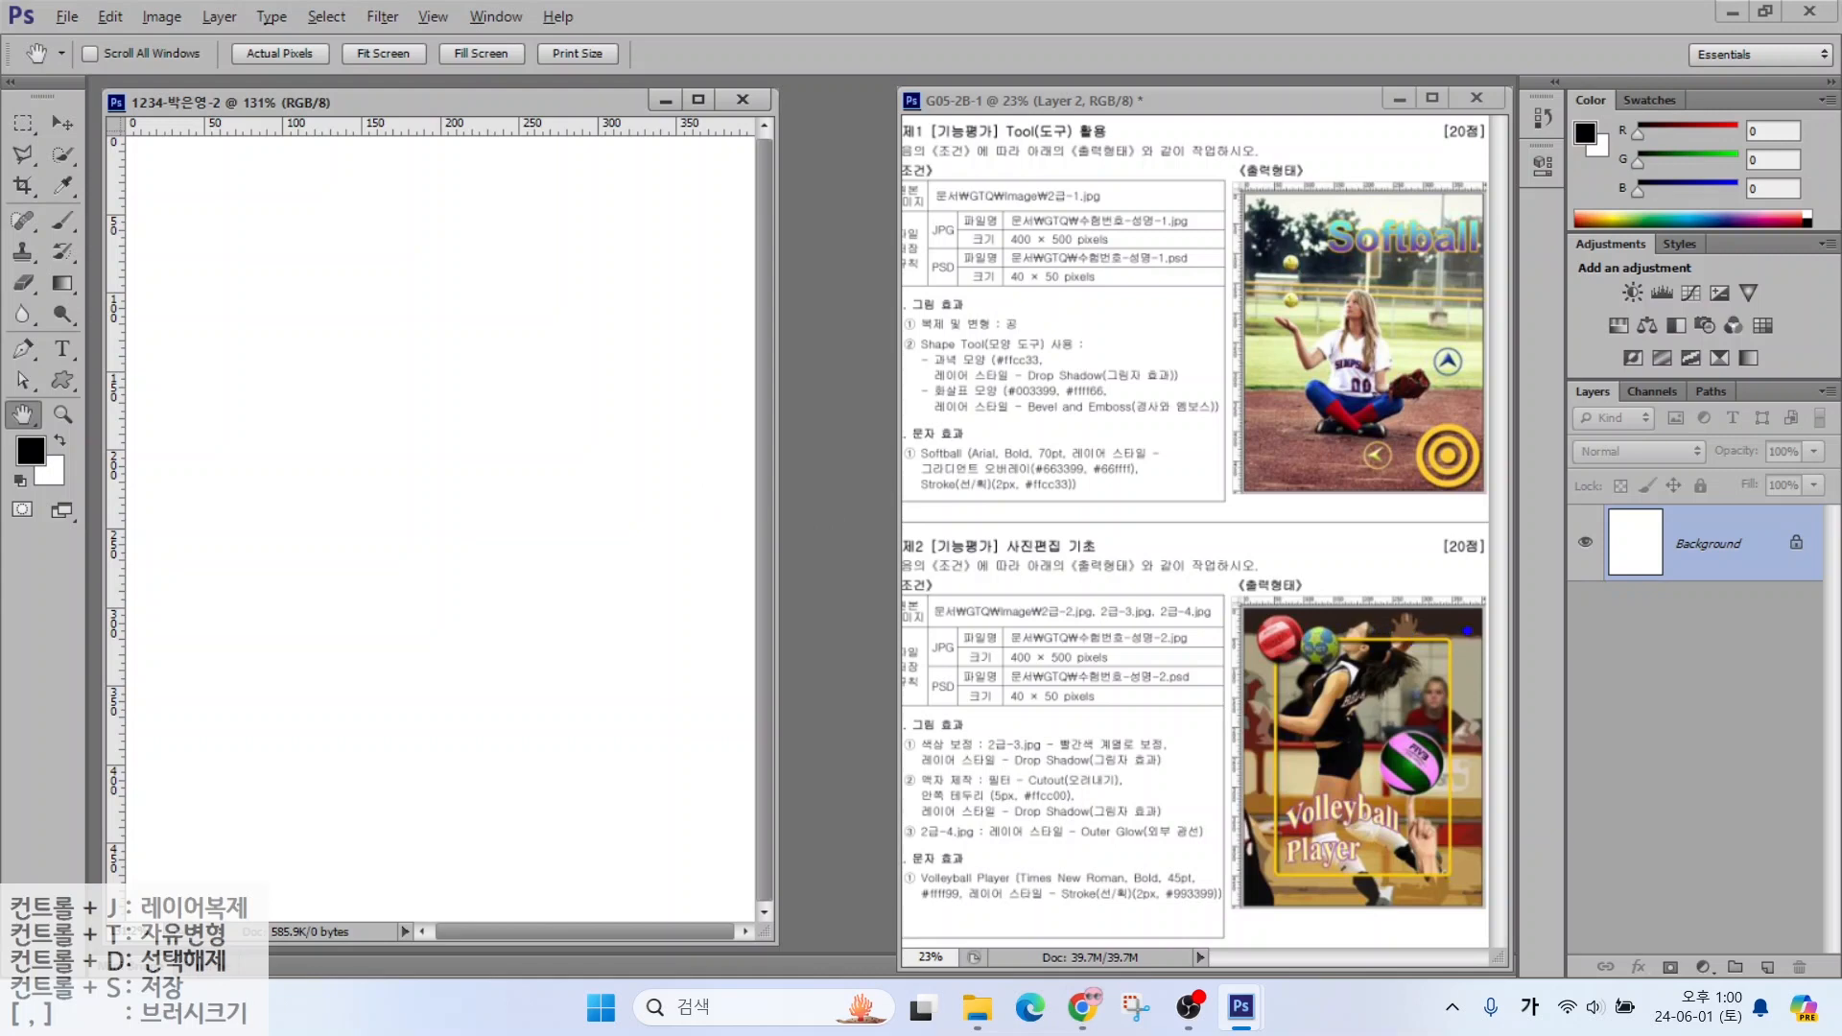
drag(1464, 676, 1554, 650)
drag(1338, 721, 1199, 693)
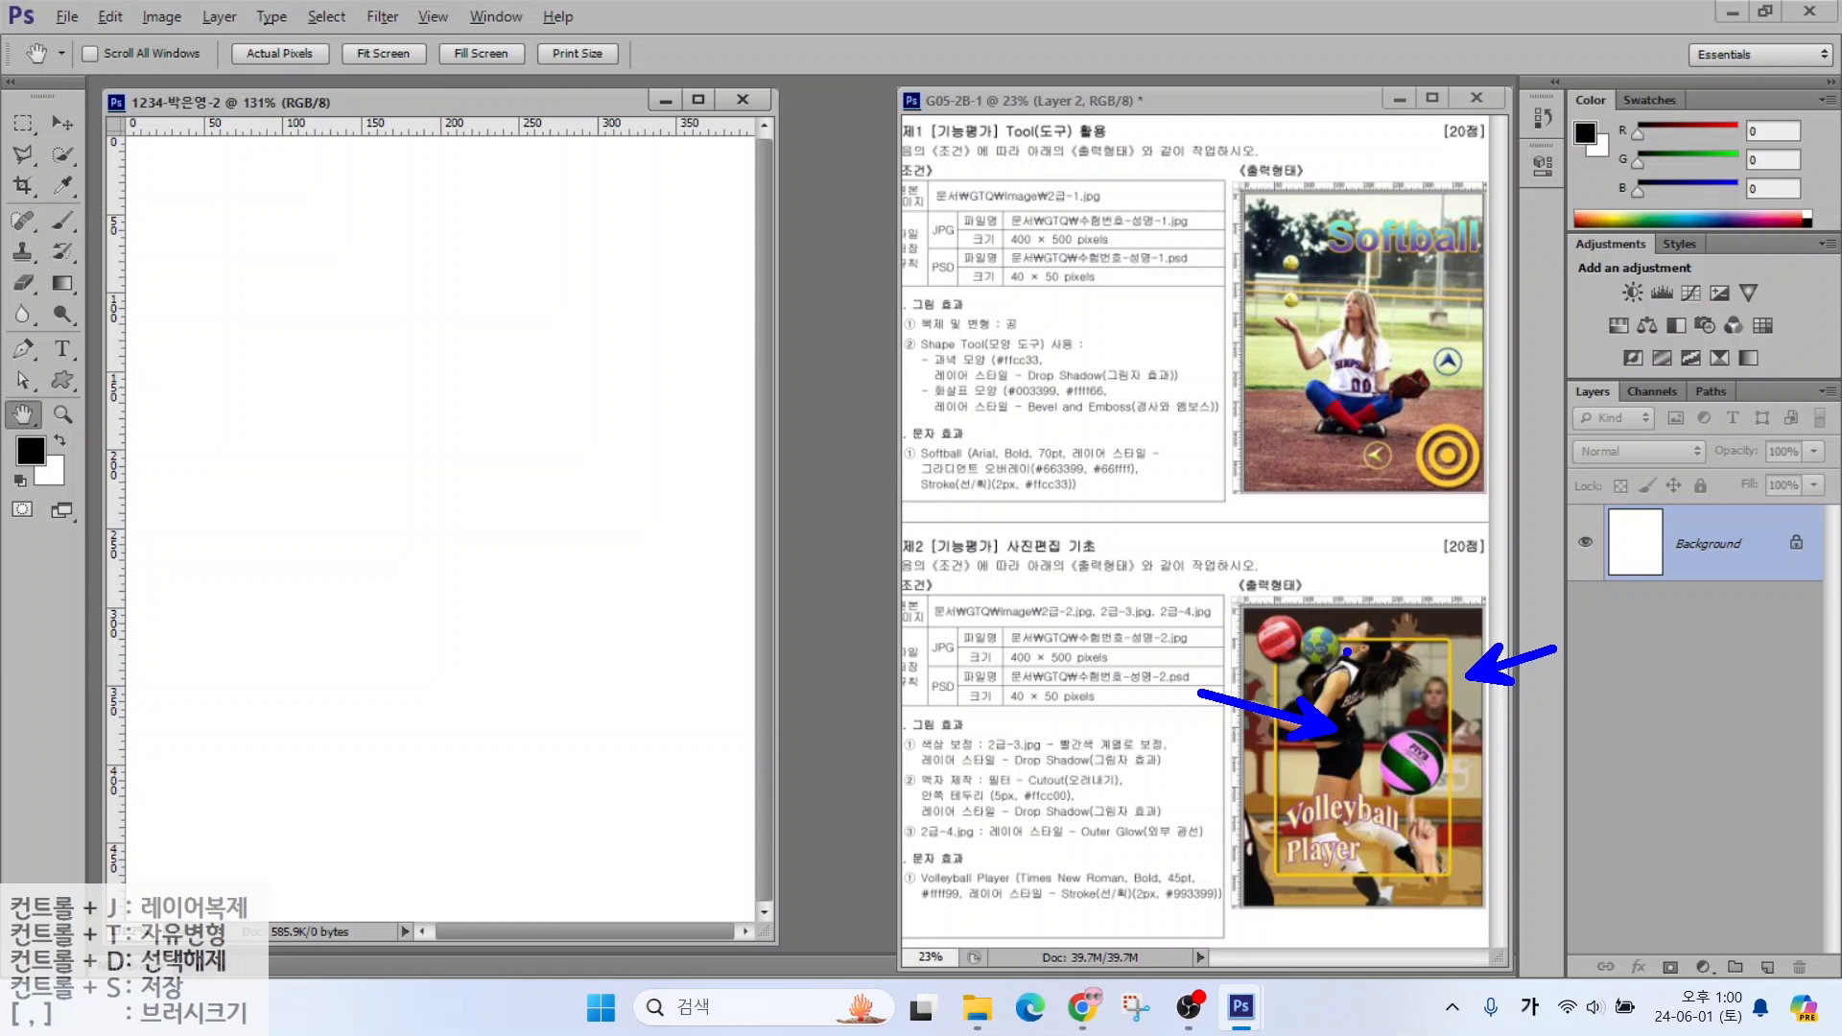
key(Escape)
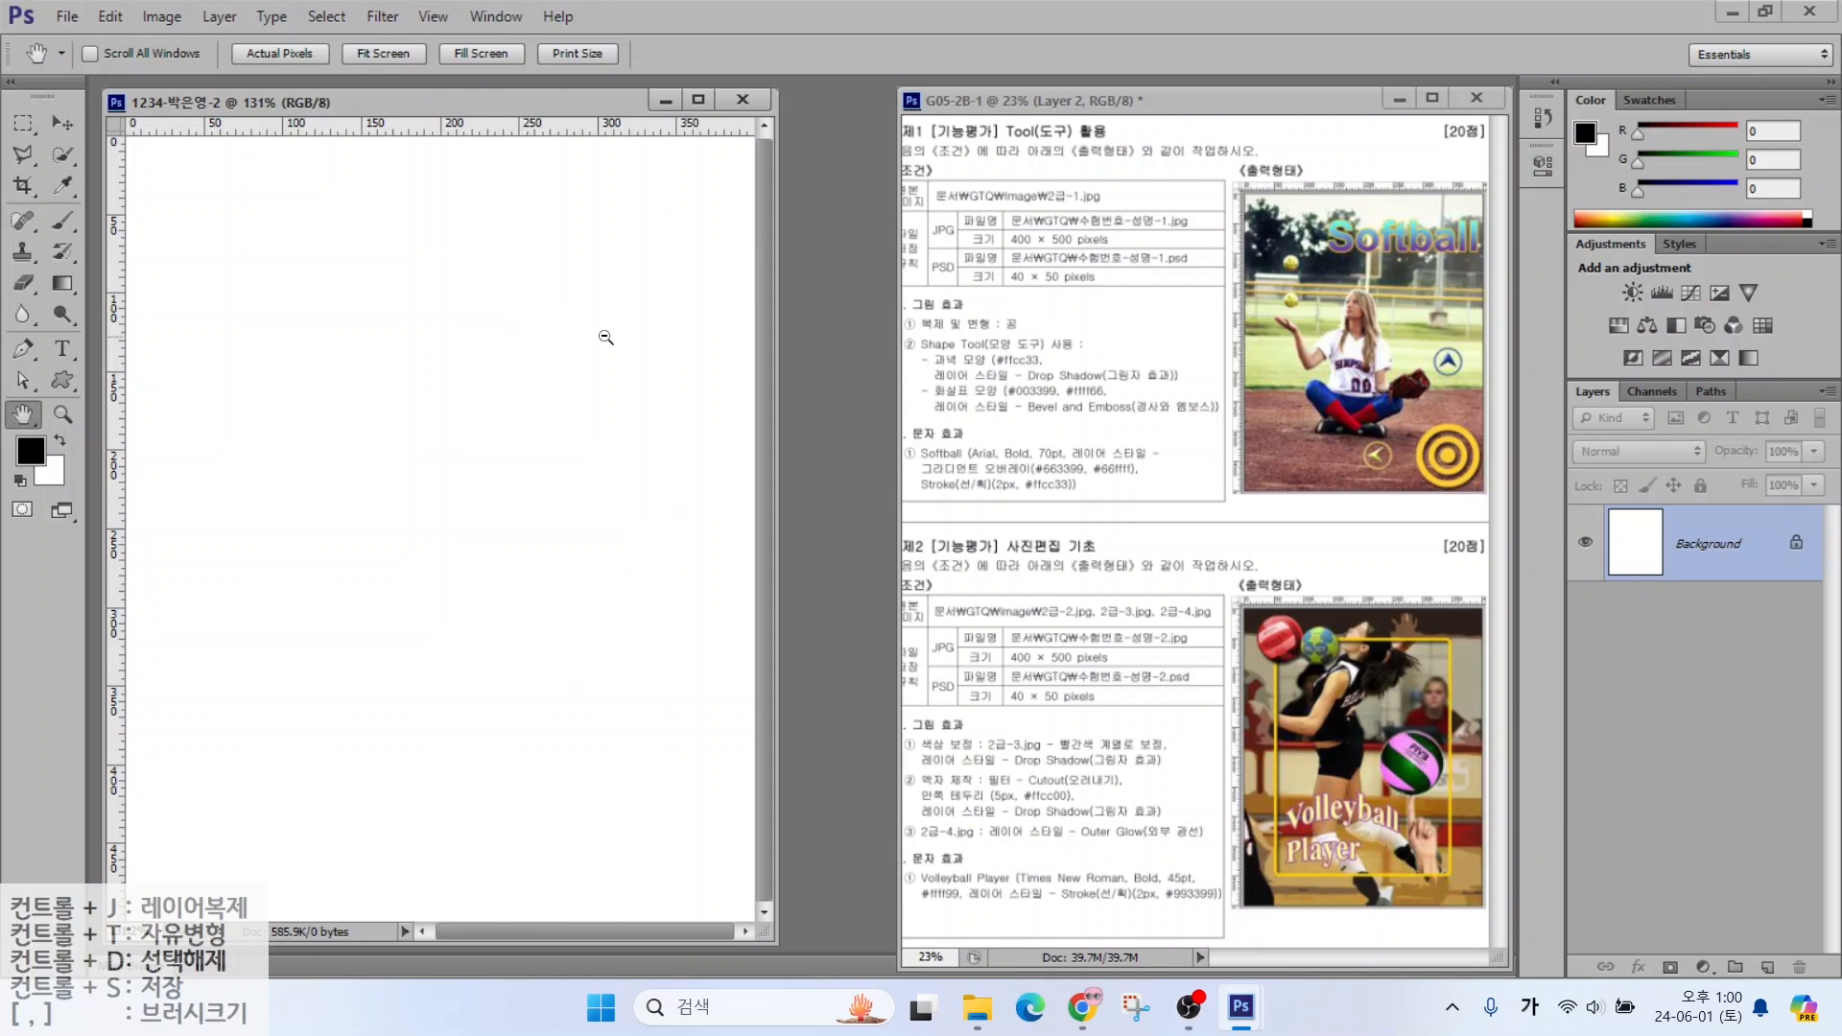
mouse_move(145, 97)
mouse_down()
mouse_move(523, 732)
mouse_move(747, 963)
mouse_up()
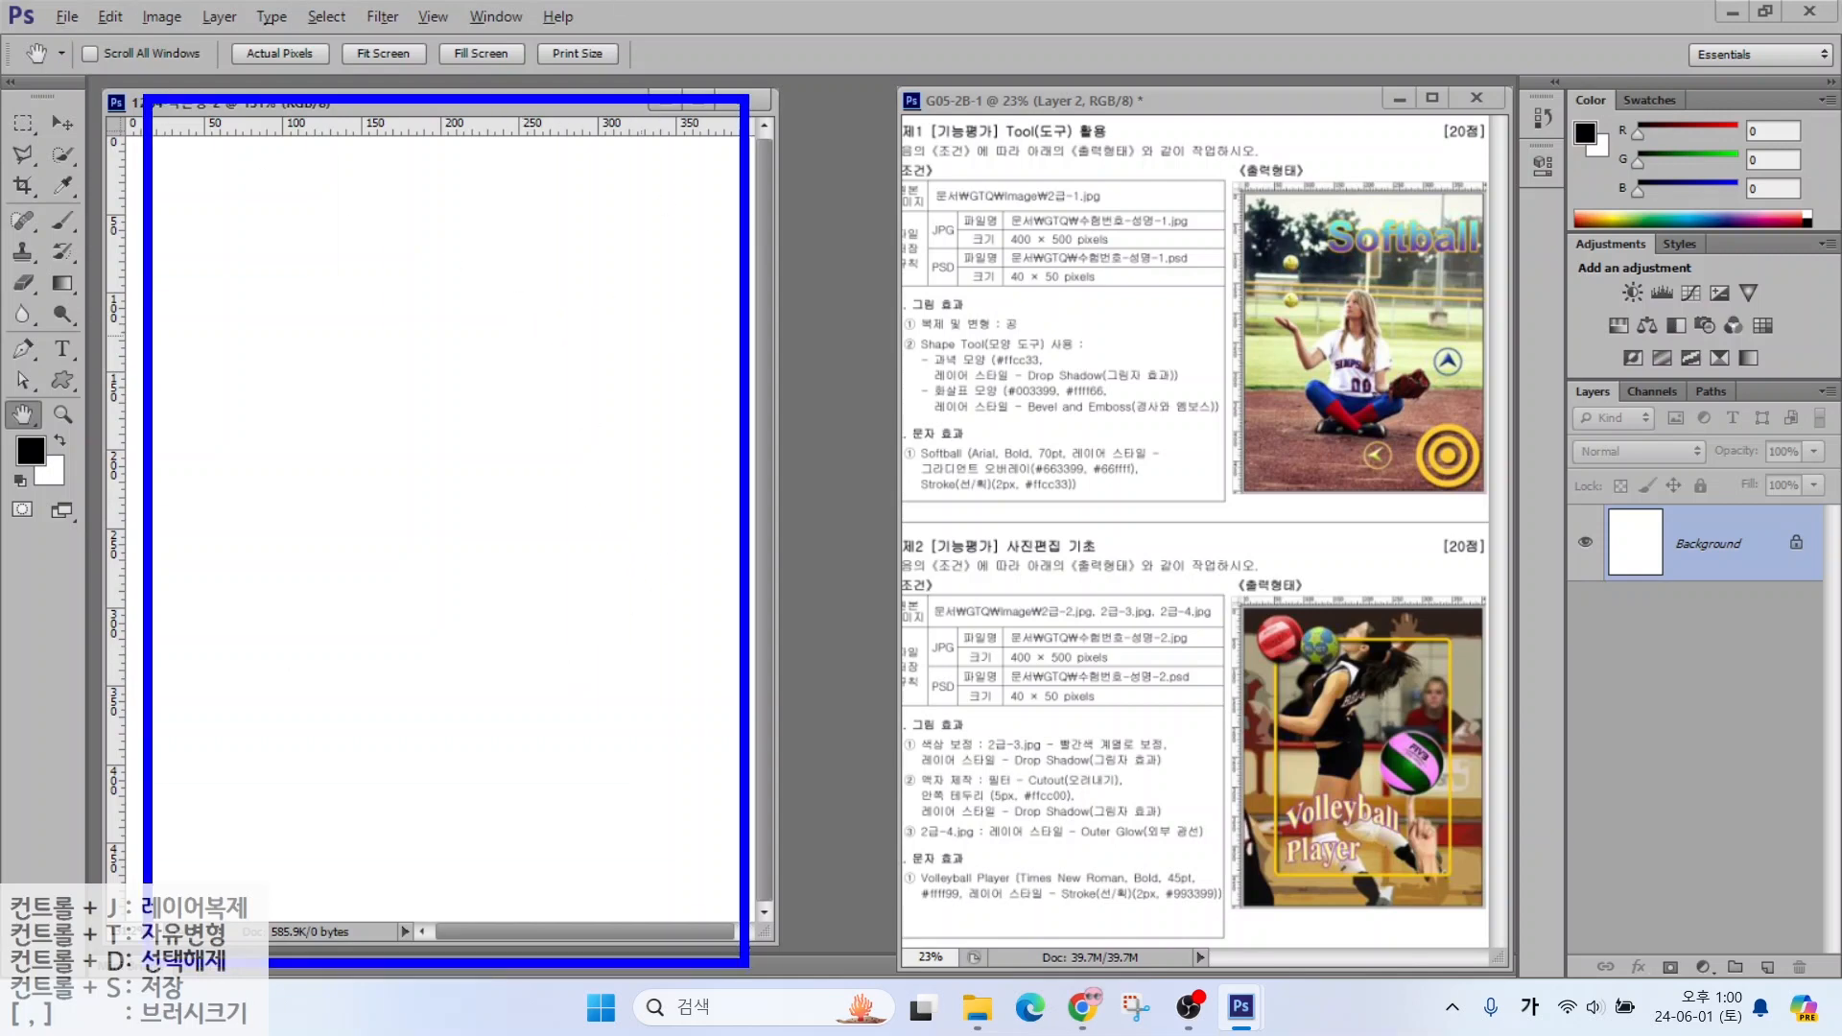
mouse_move(900, 111)
mouse_down()
mouse_move(1376, 622)
mouse_move(1505, 943)
mouse_up()
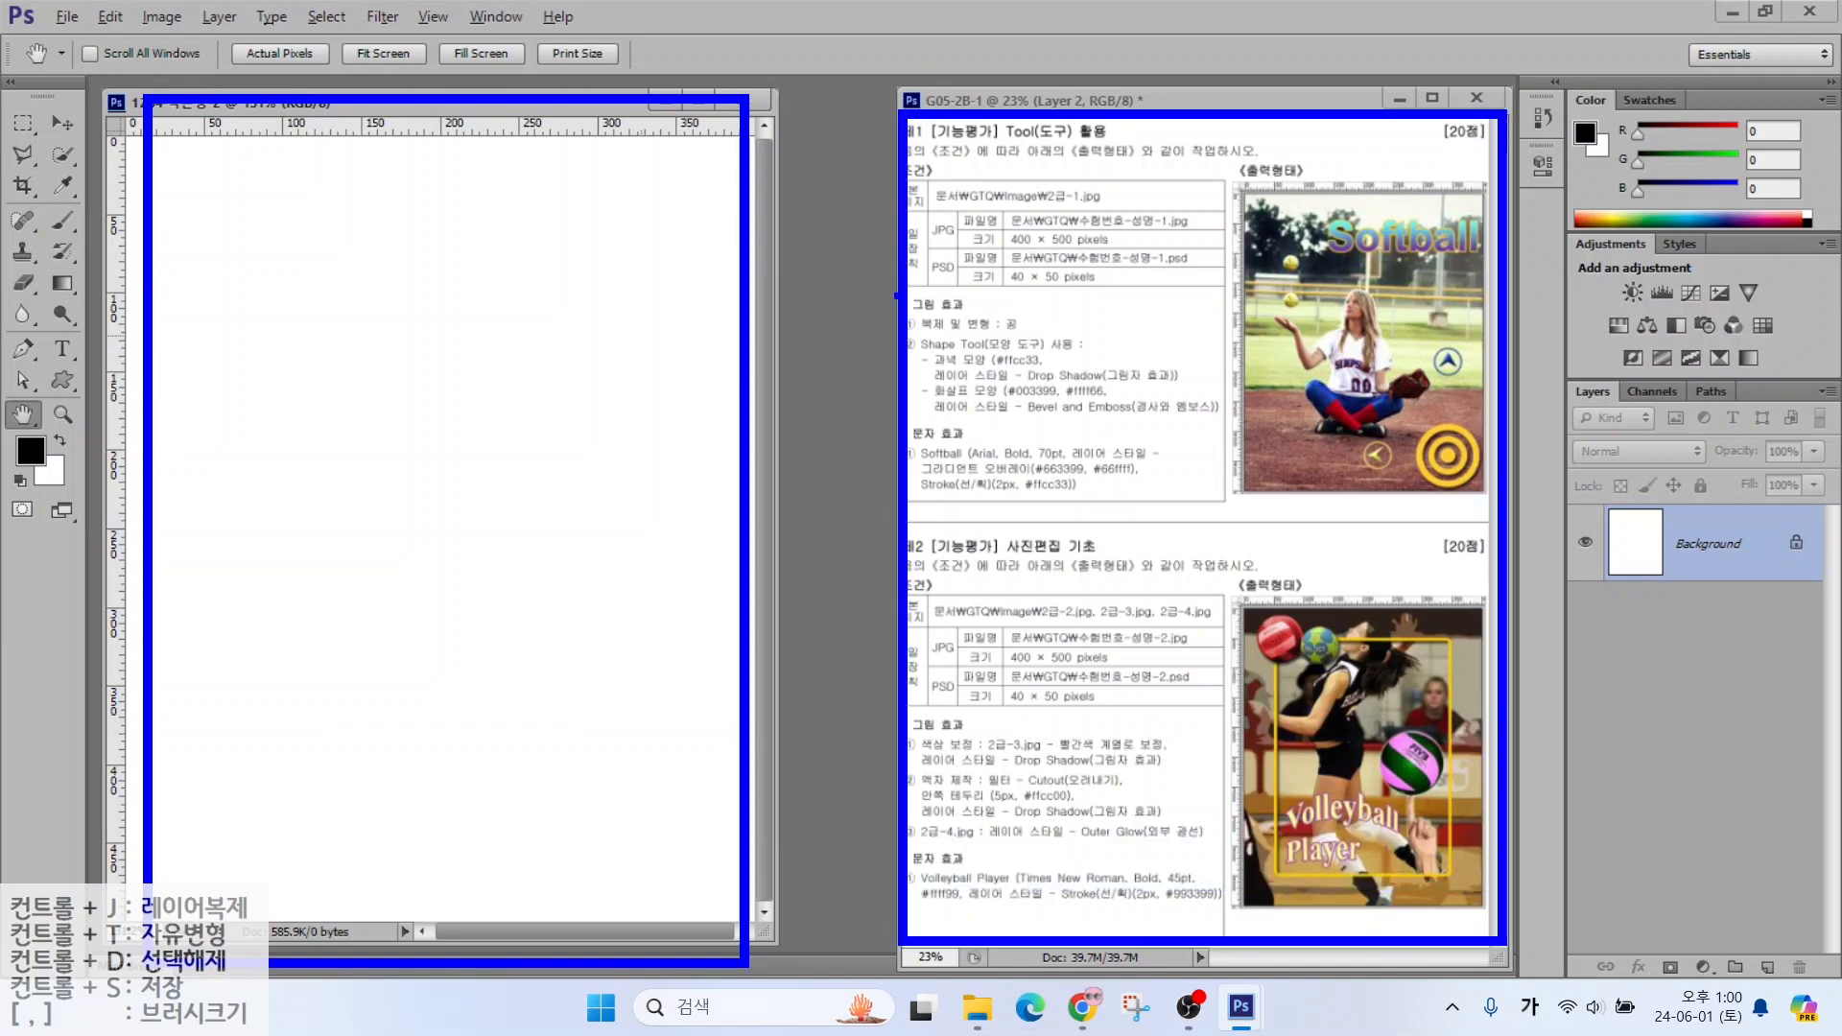
mouse_move(859, 271)
mouse_down()
mouse_move(793, 392)
mouse_move(857, 606)
mouse_up()
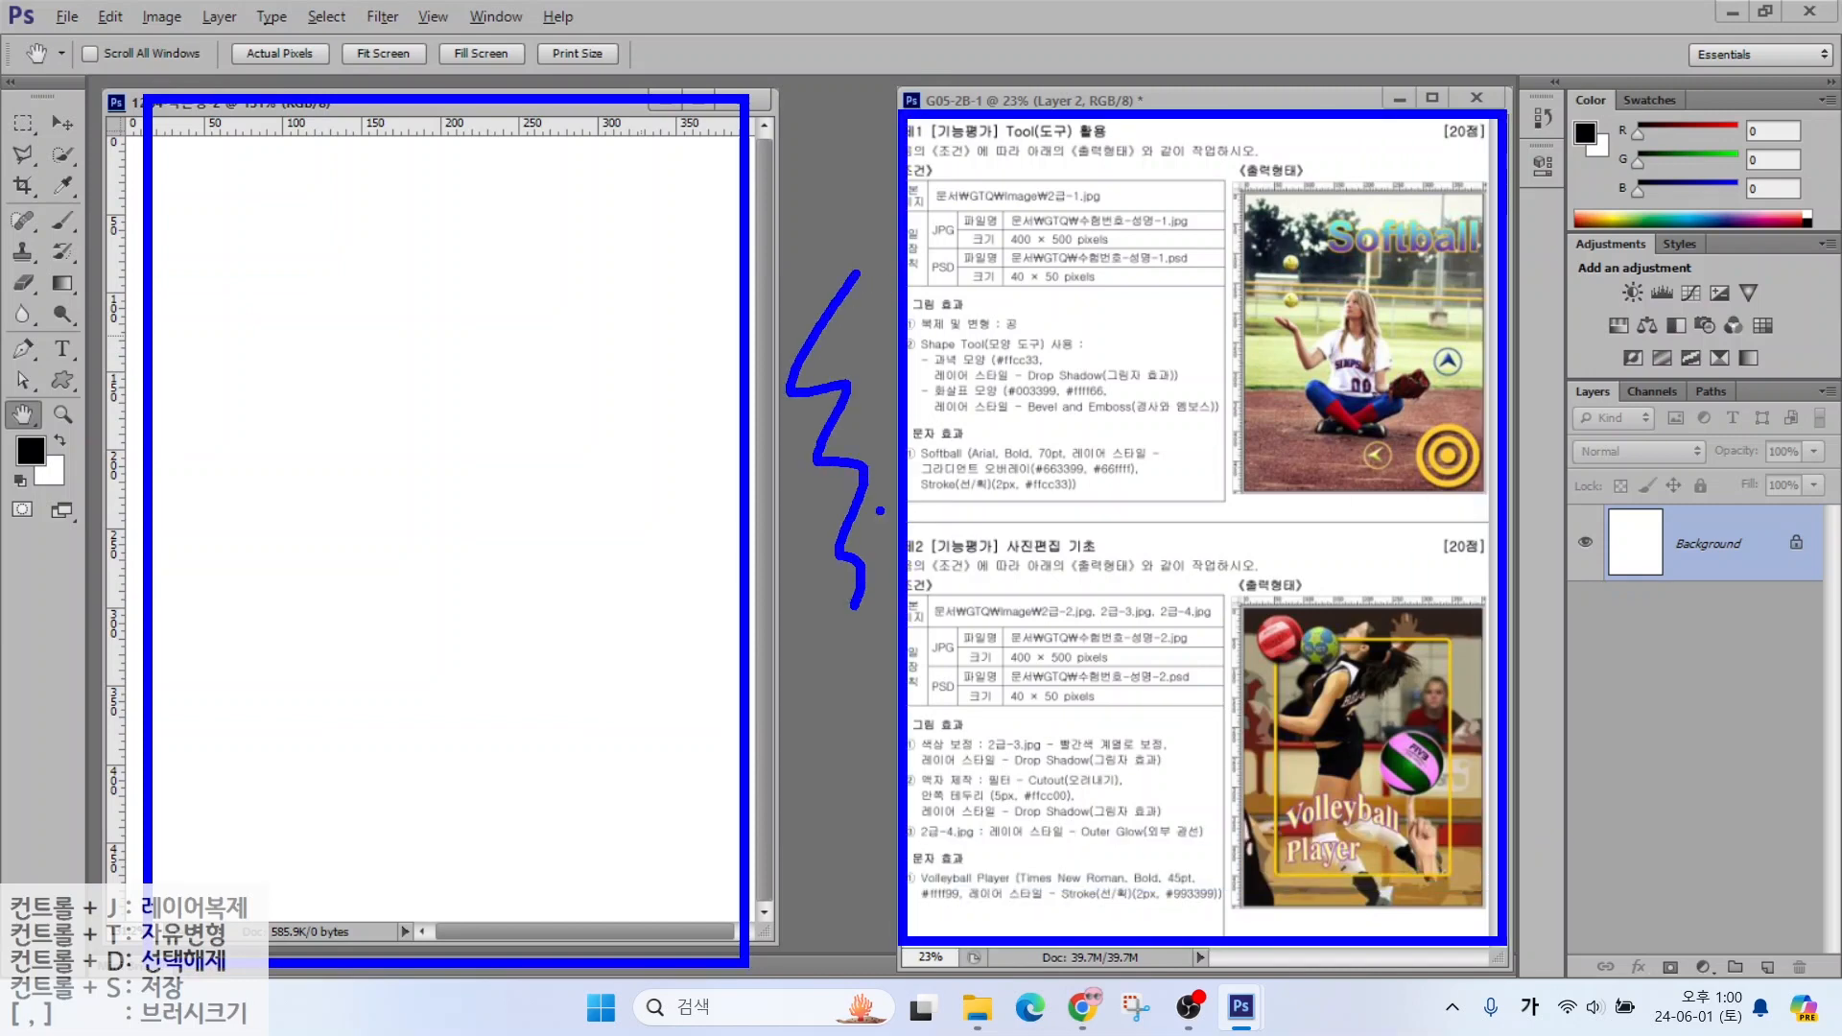
key(Escape)
key(ctrl+o)
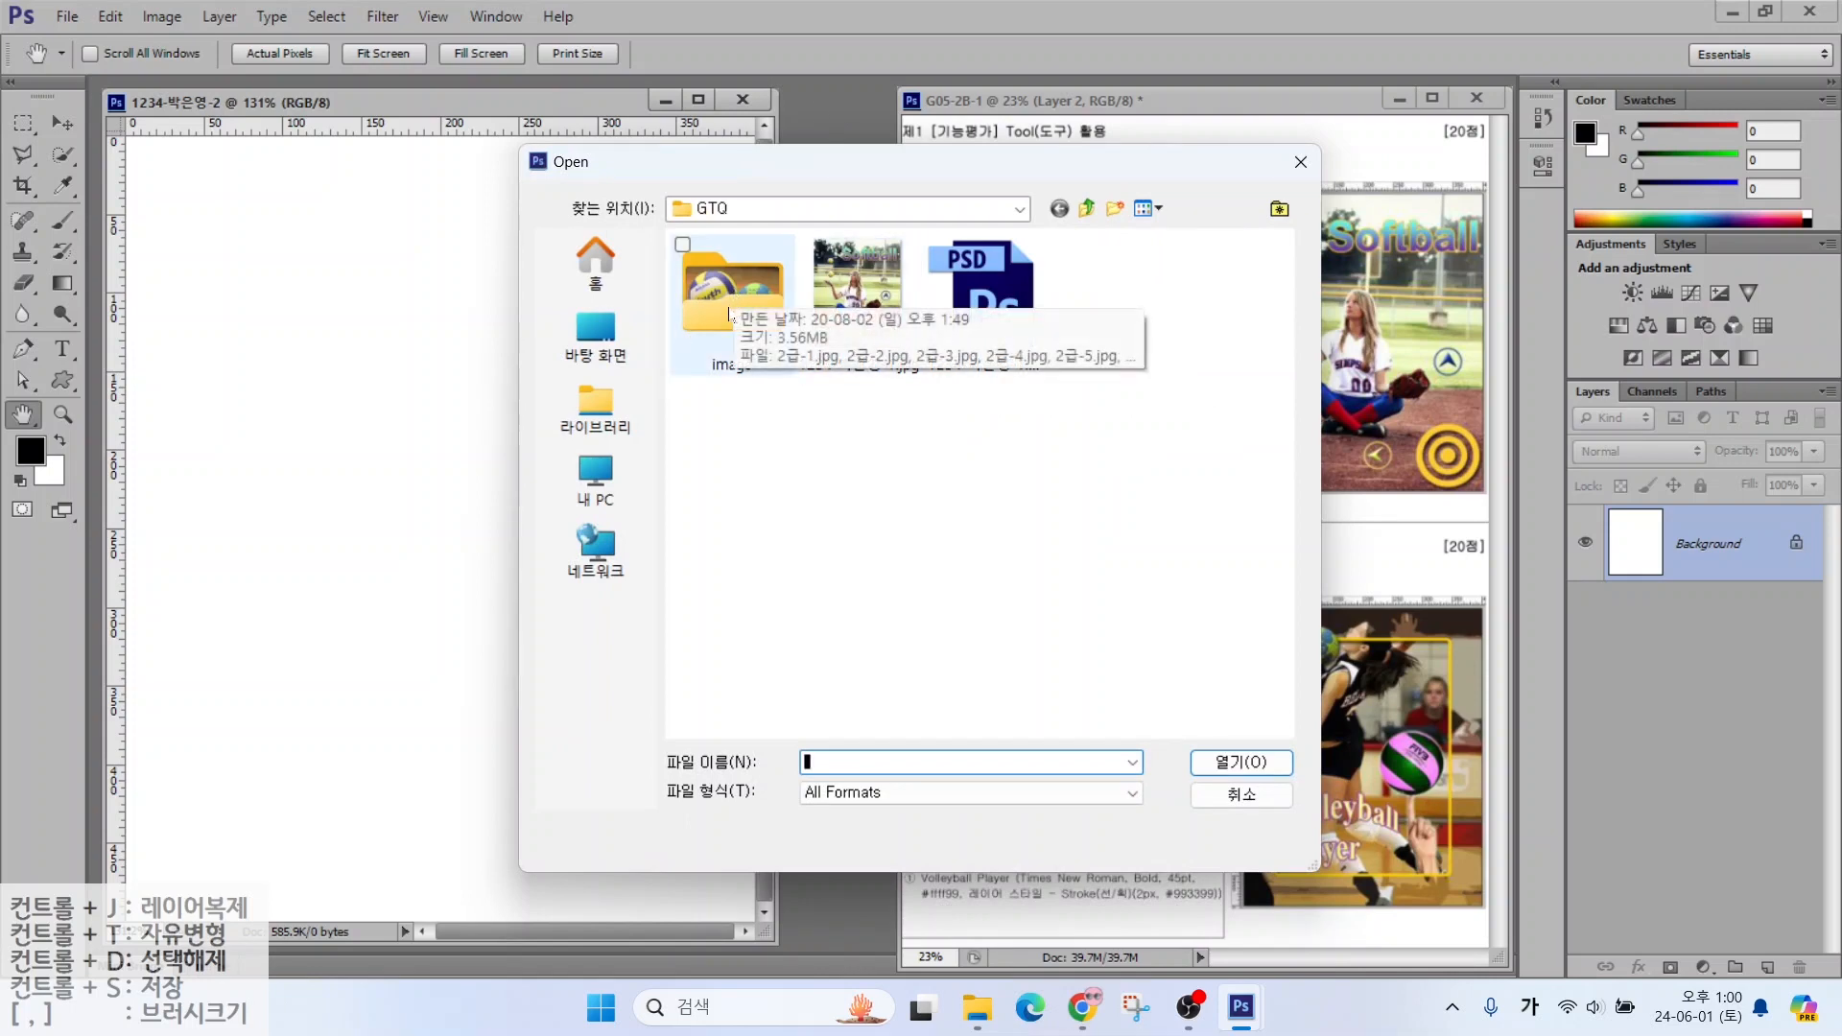
Open 2급-2.jpg from the image folder
double_click(683, 328)
click(857, 345)
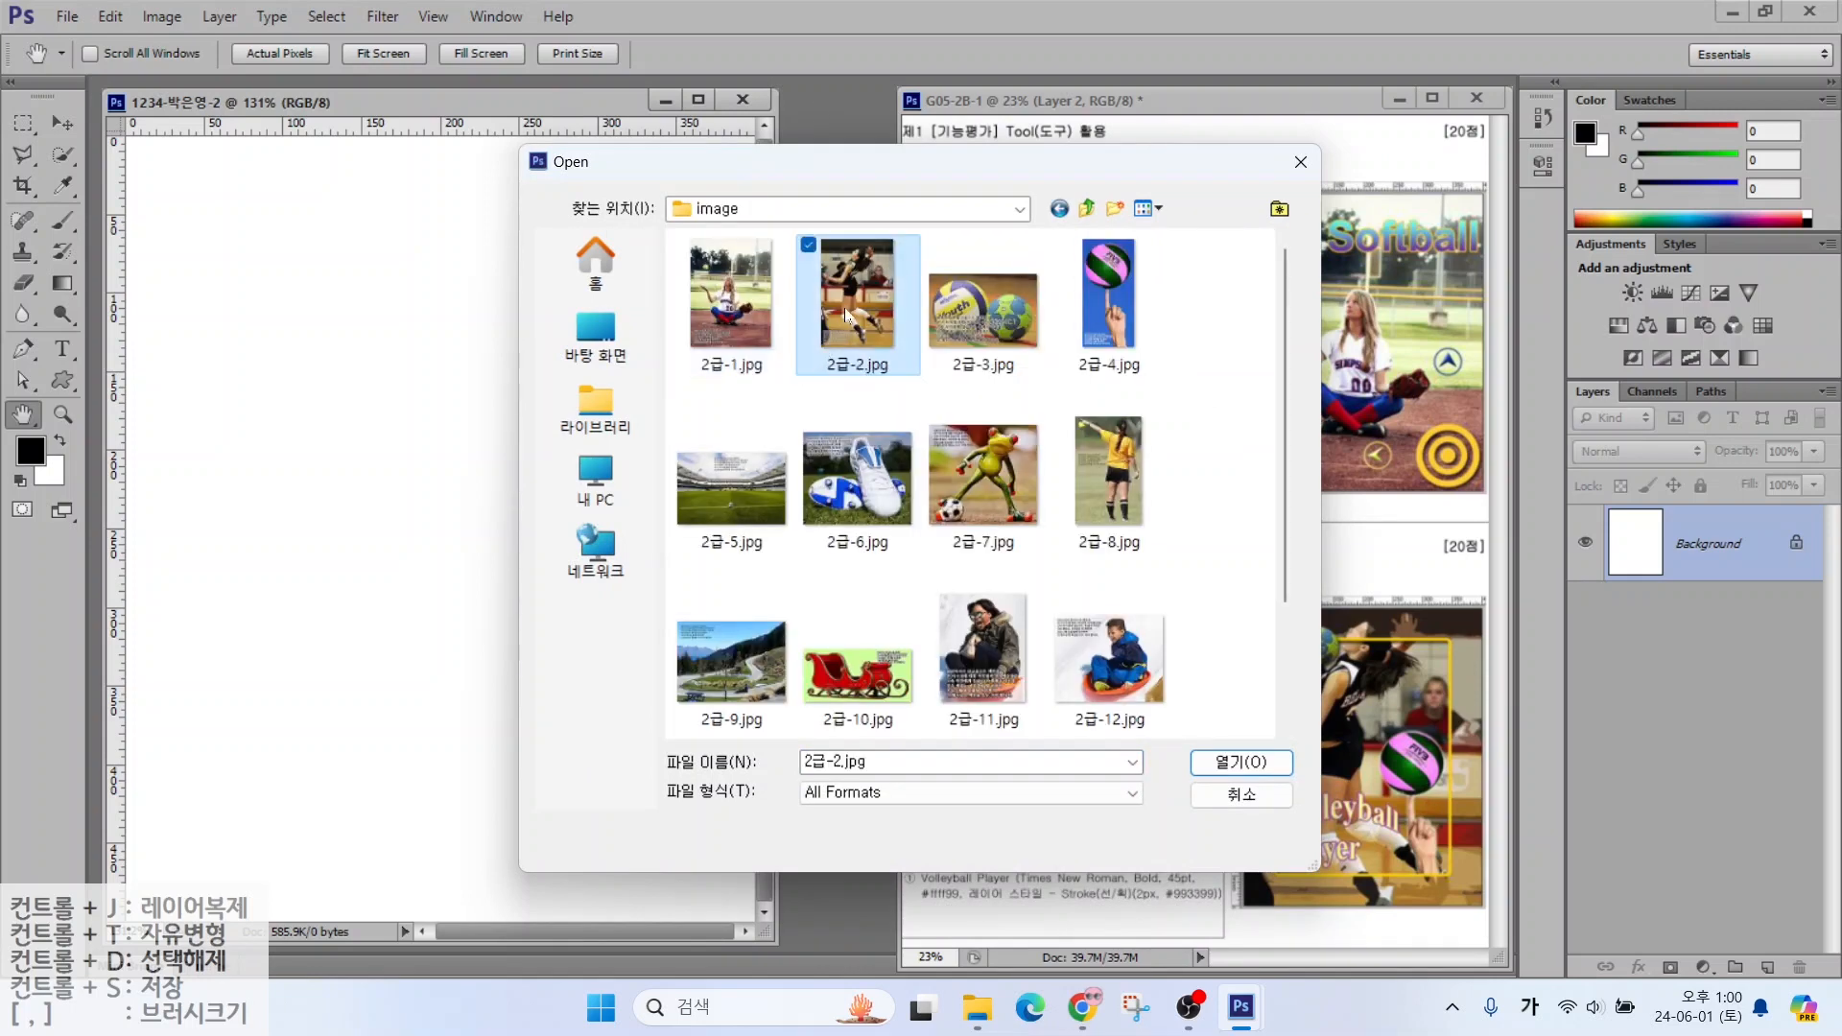
click(1212, 762)
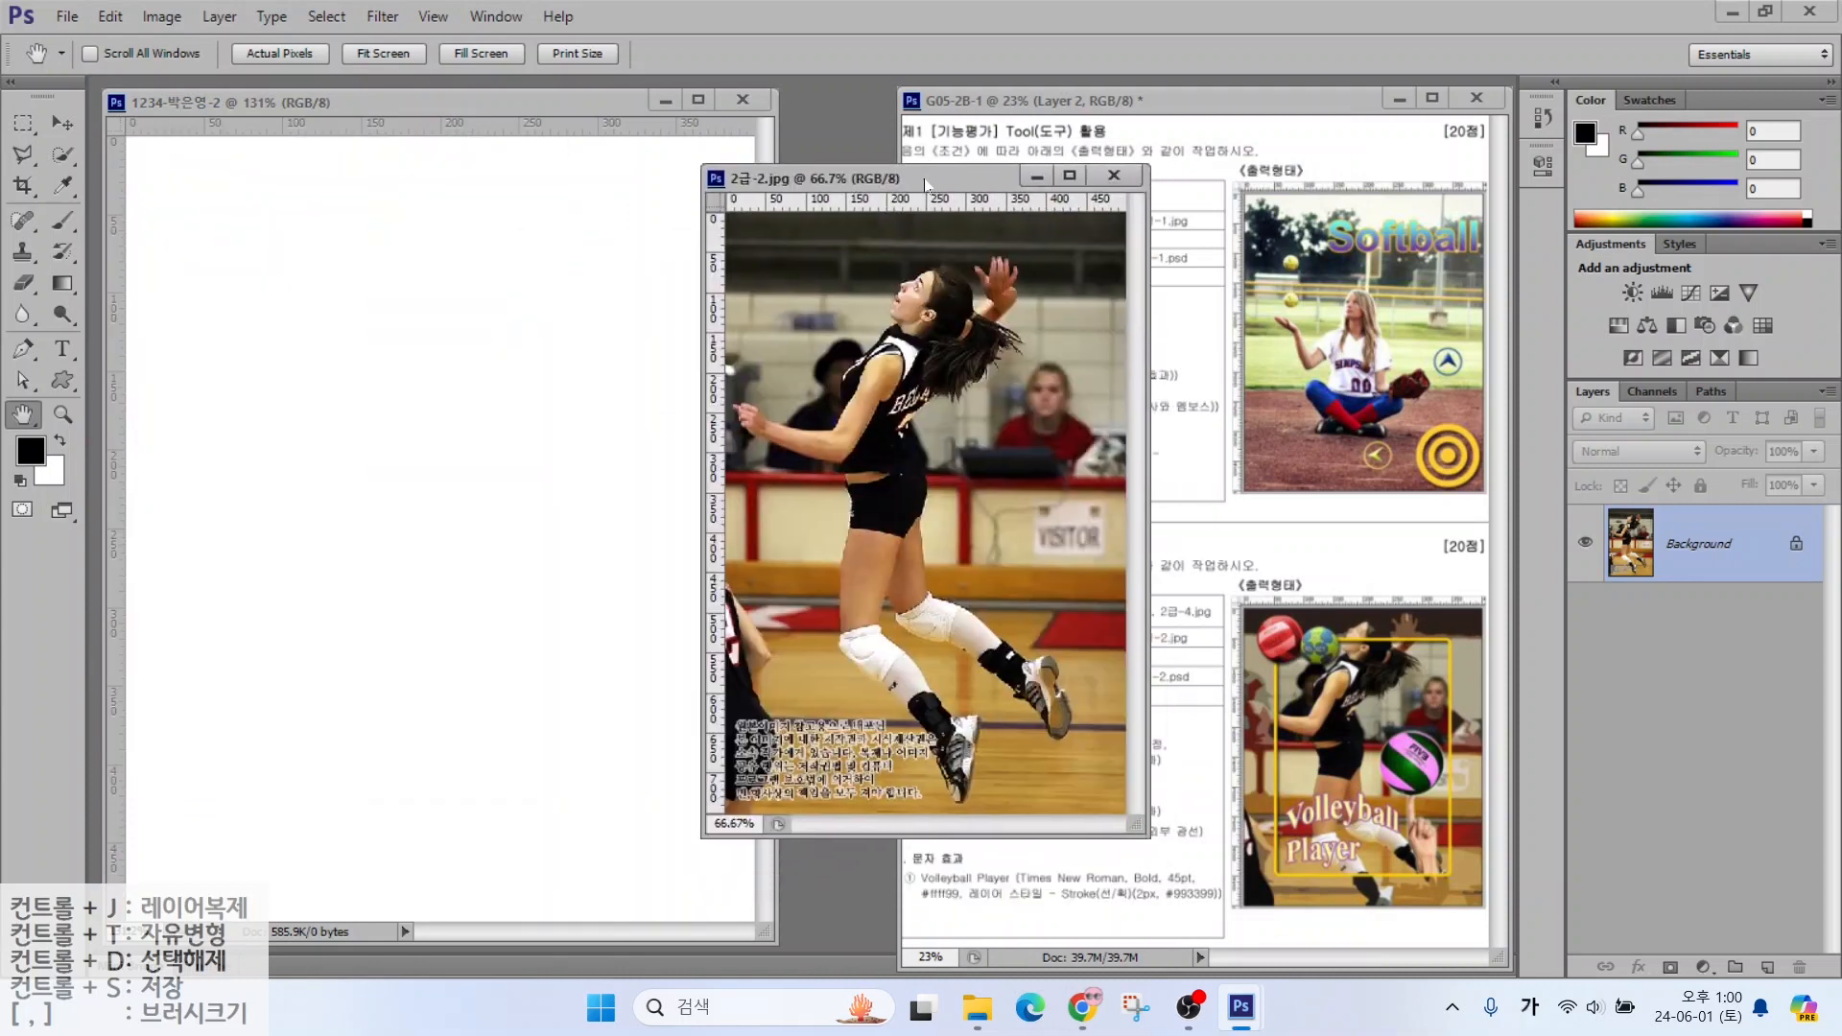
Resize the photo to 400 px wide and drag it into the question 2 document
click(155, 19)
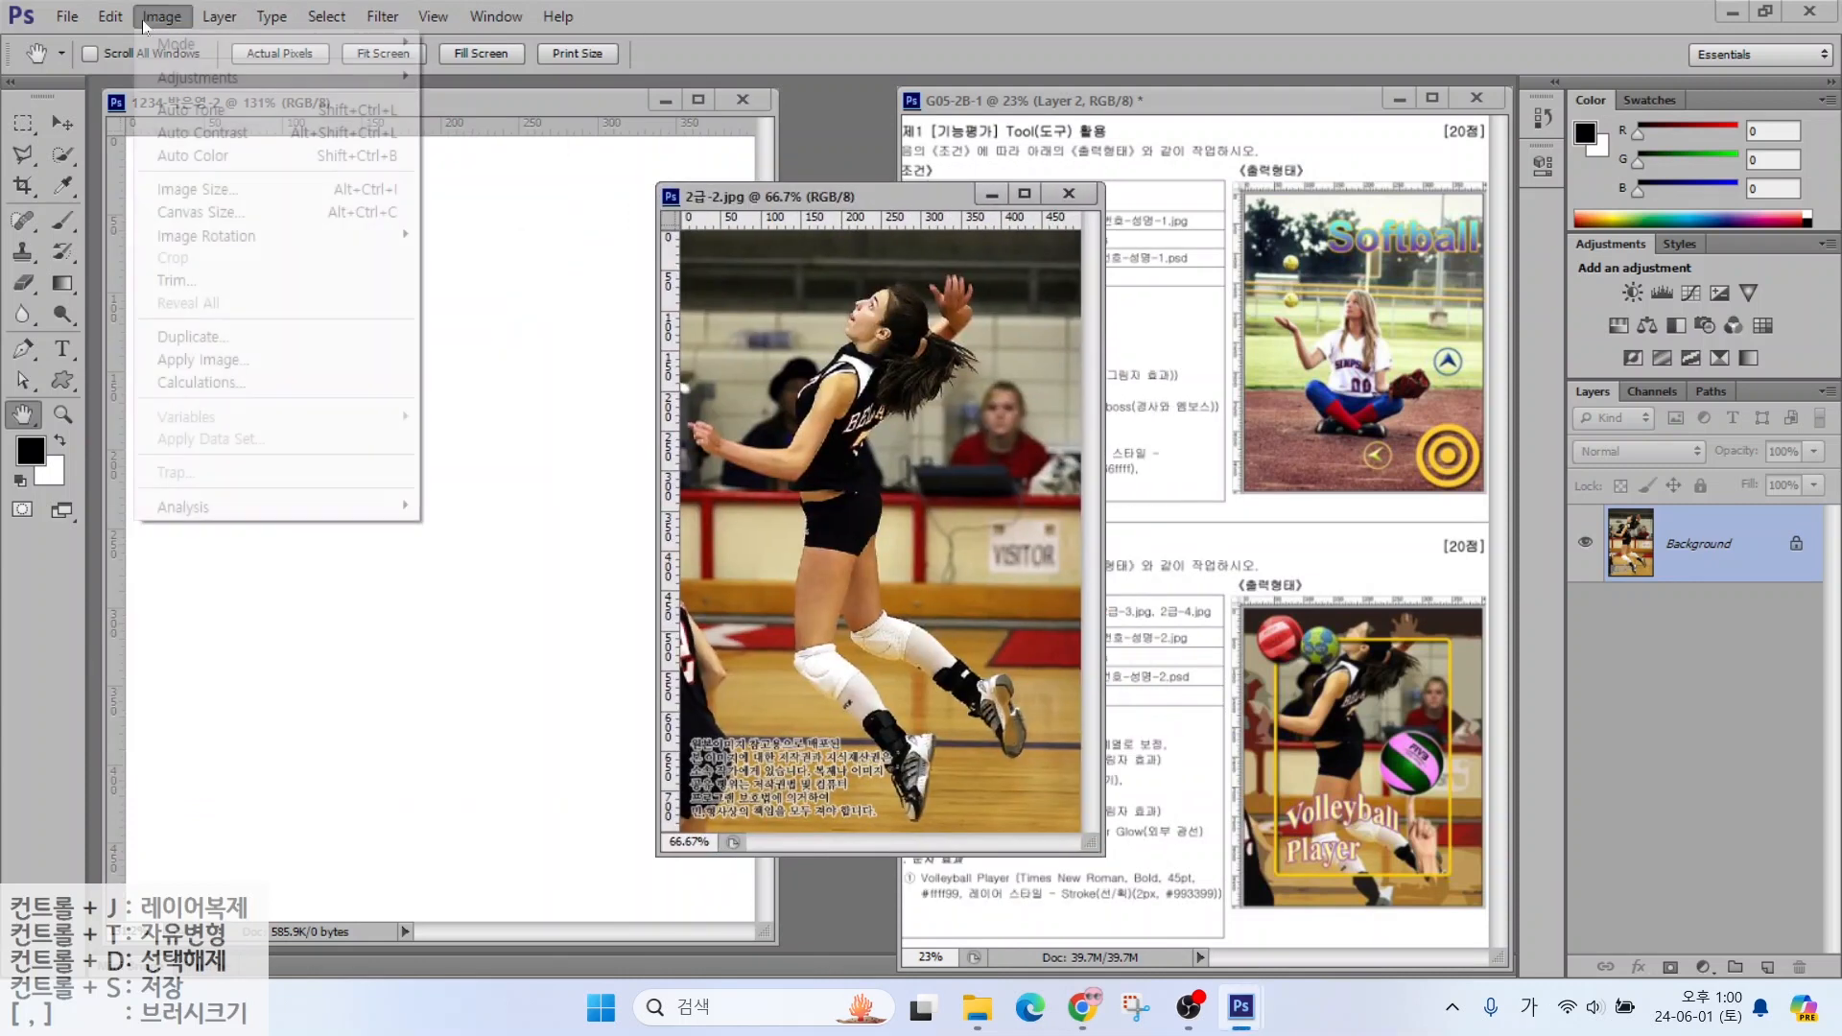
click(173, 190)
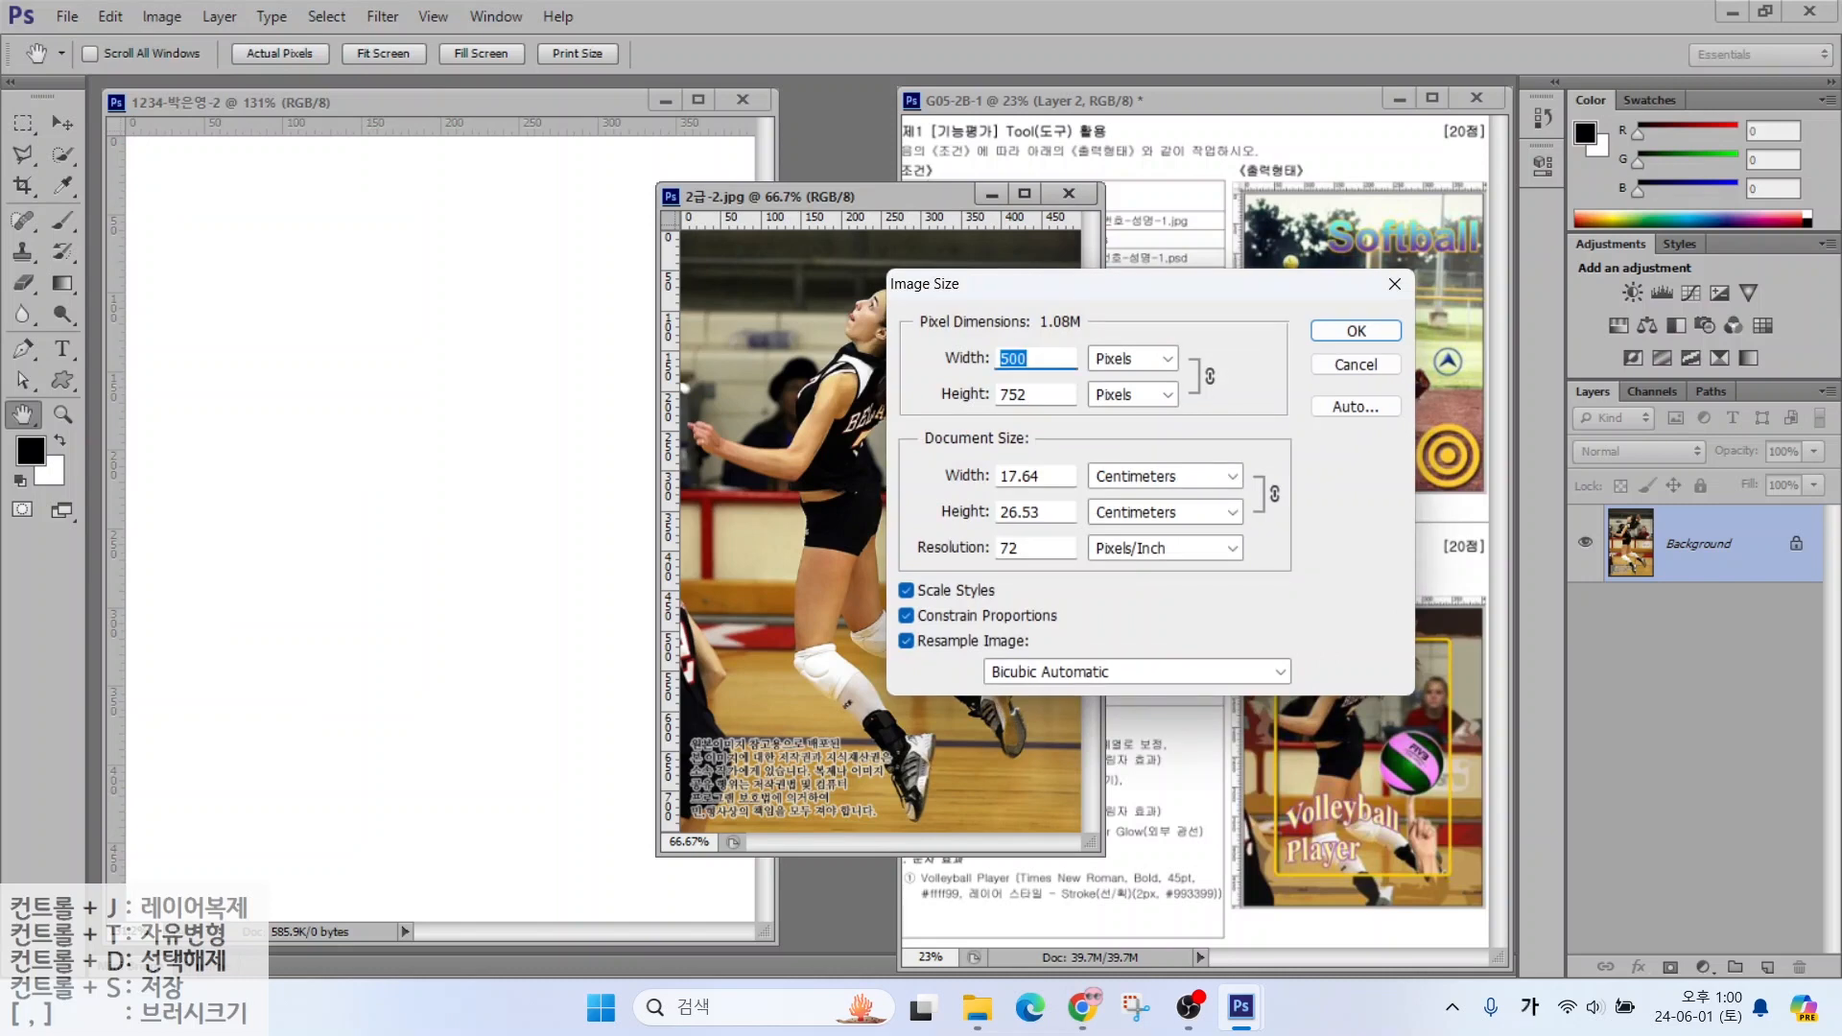
text(400)
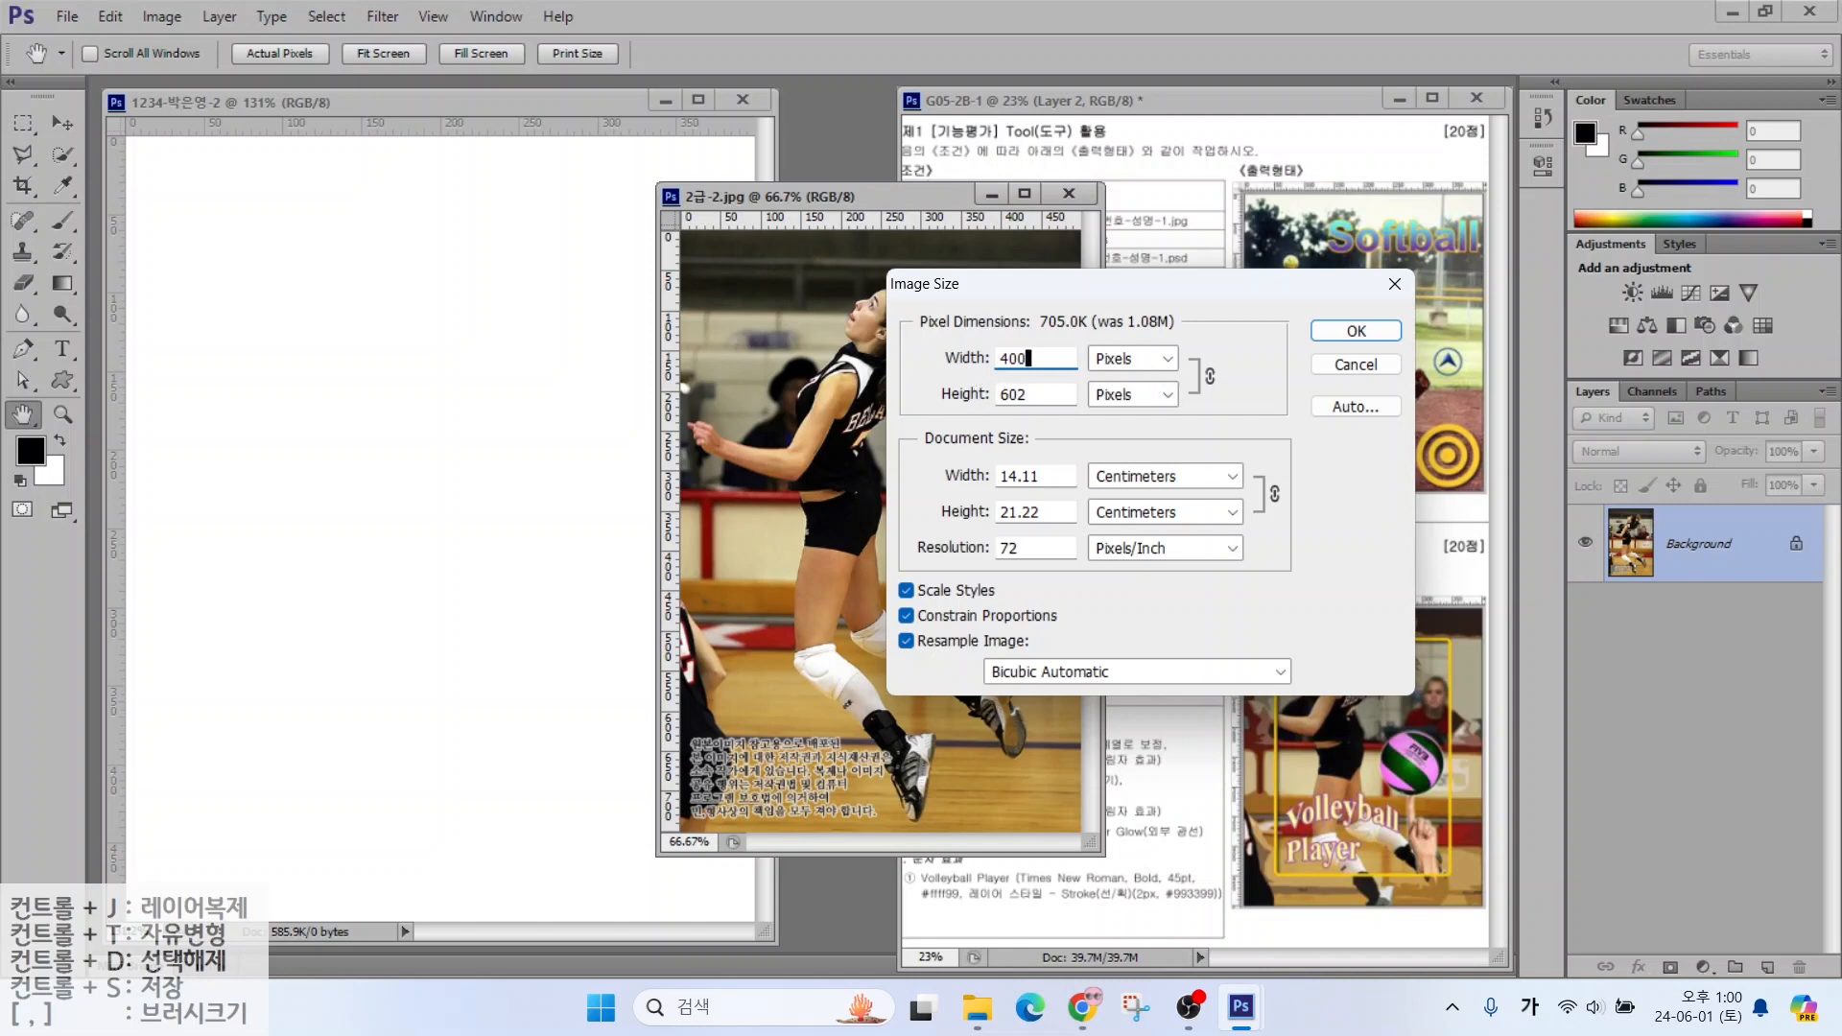
click(1356, 331)
click(55, 121)
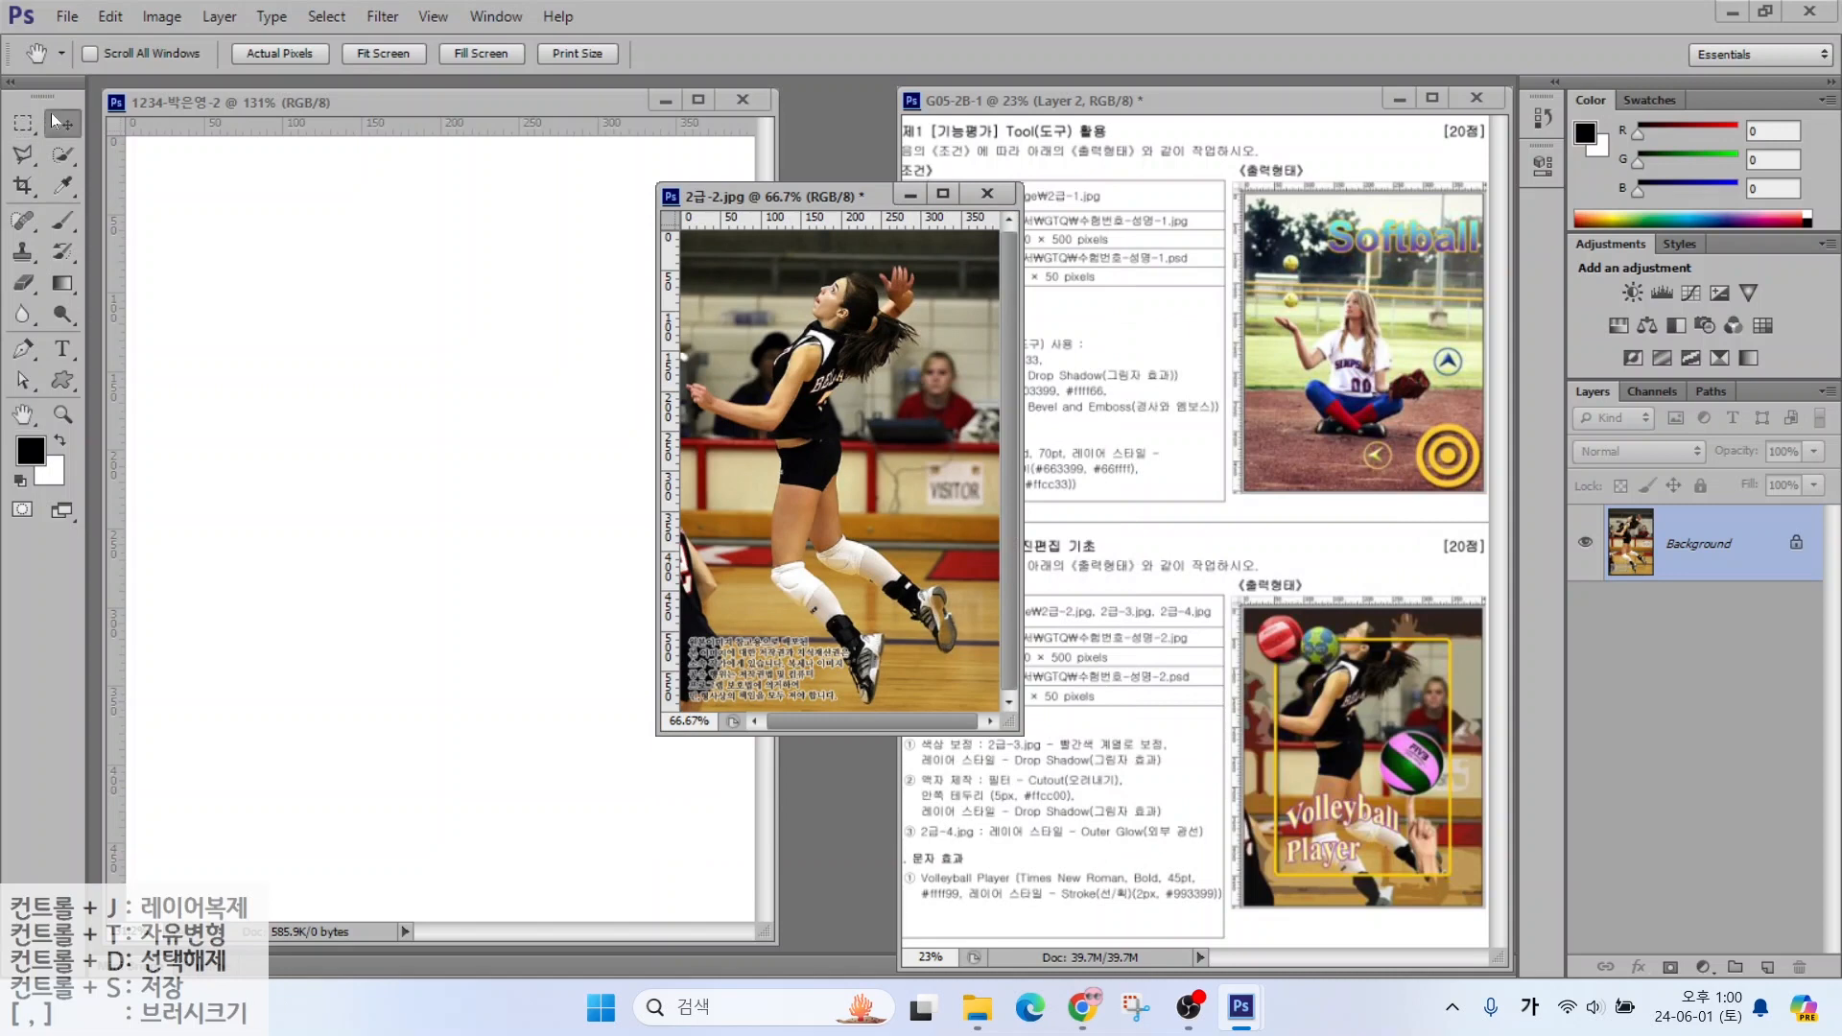
drag(812, 423, 366, 432)
Close the source photo without saving and rename the photo layer 2-2
click(984, 197)
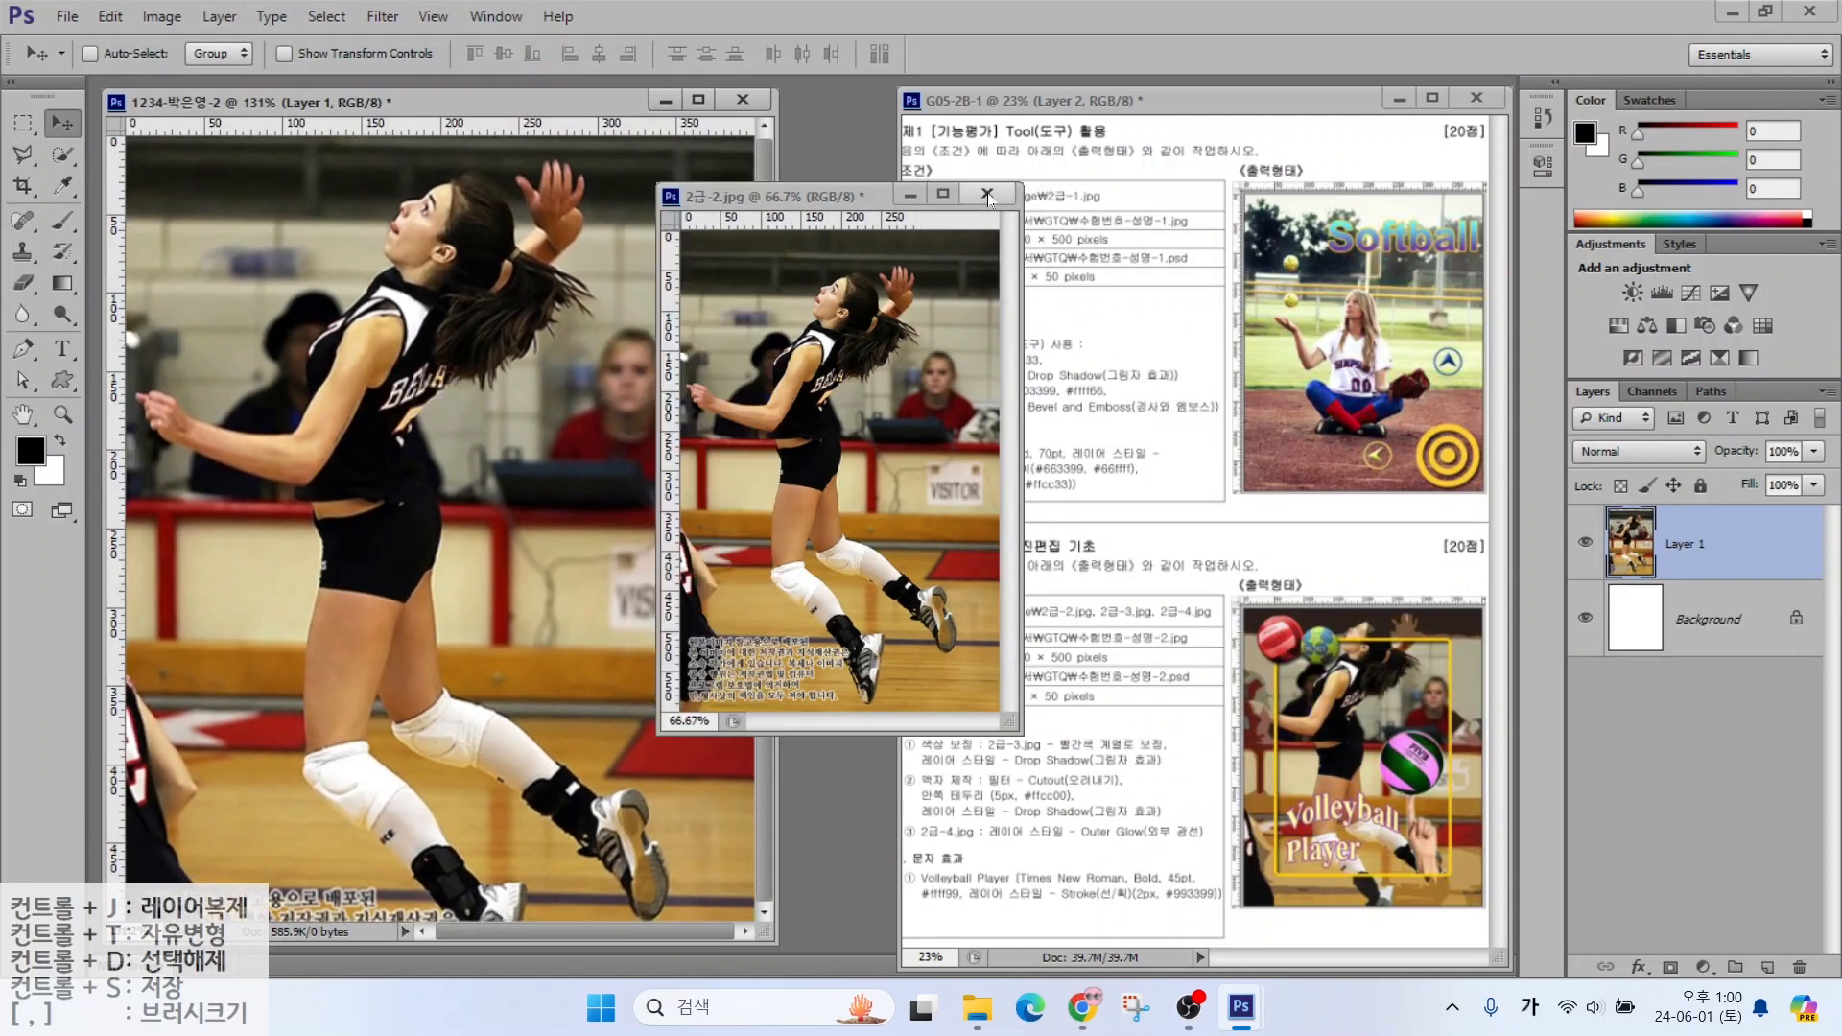
click(927, 389)
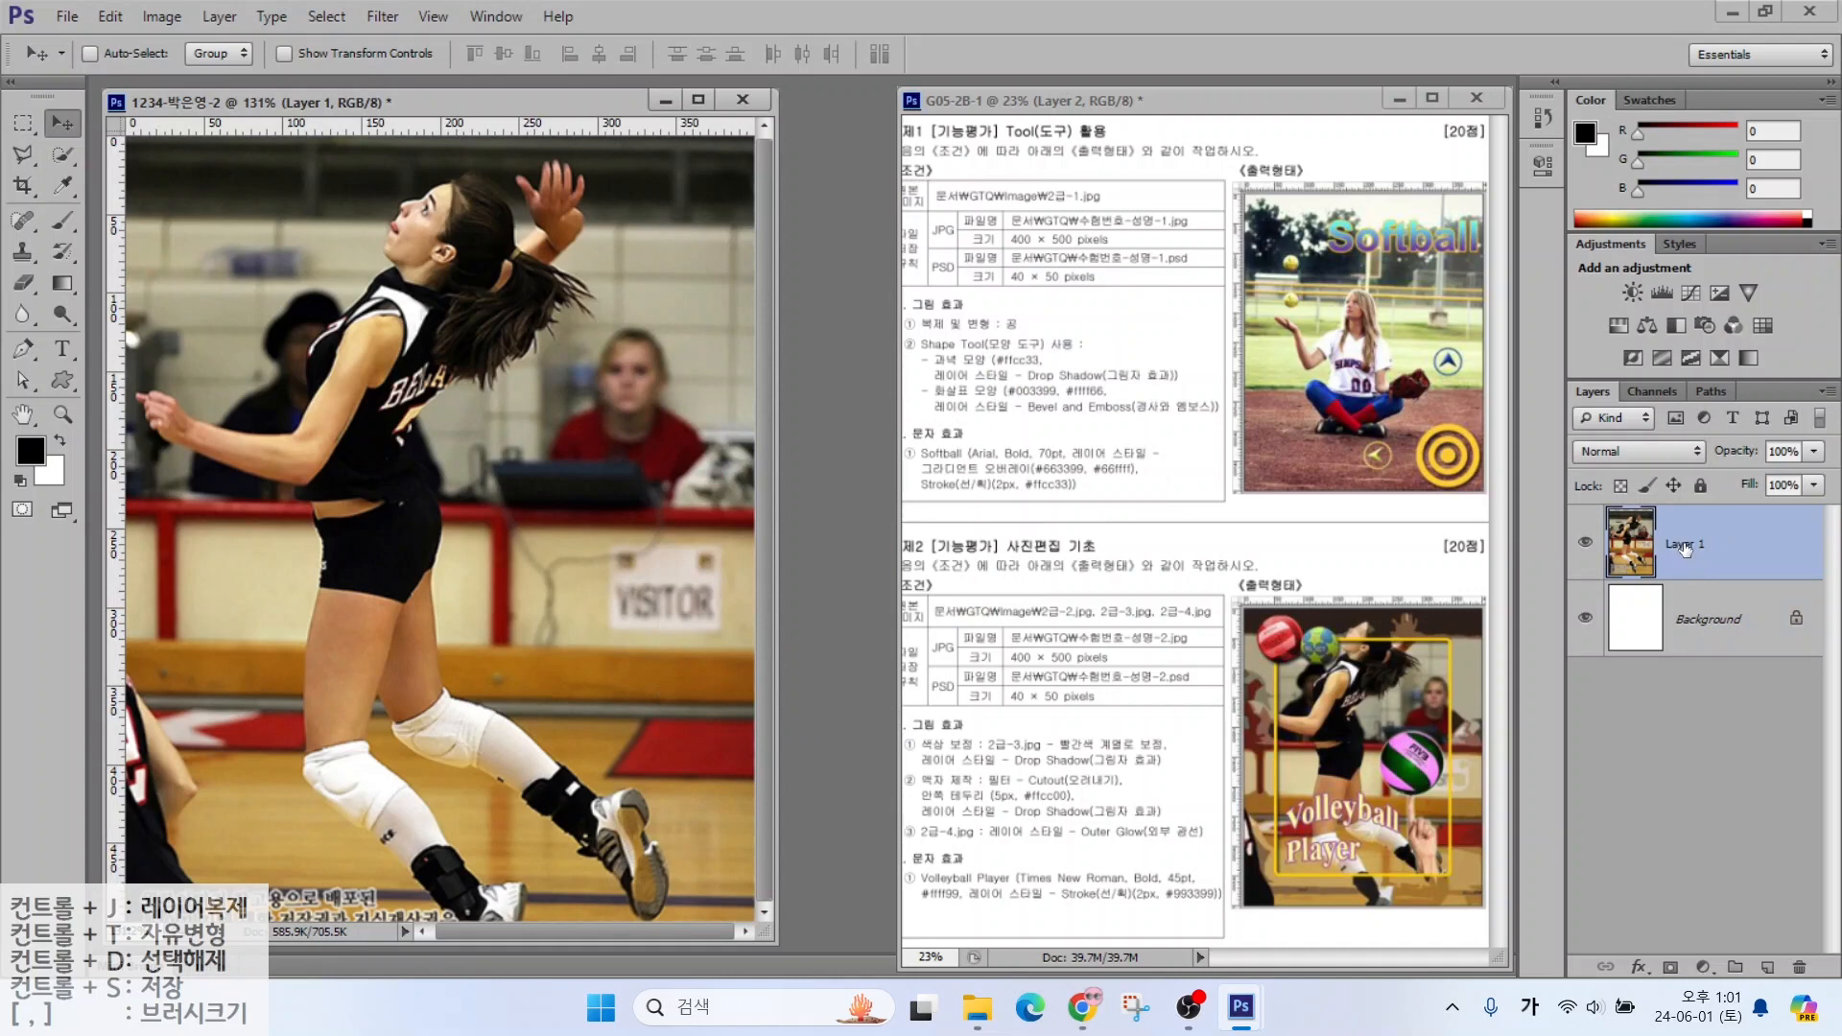
double_click(1686, 545)
text(2-2)
key(Return)
drag(1401, 703, 1551, 765)
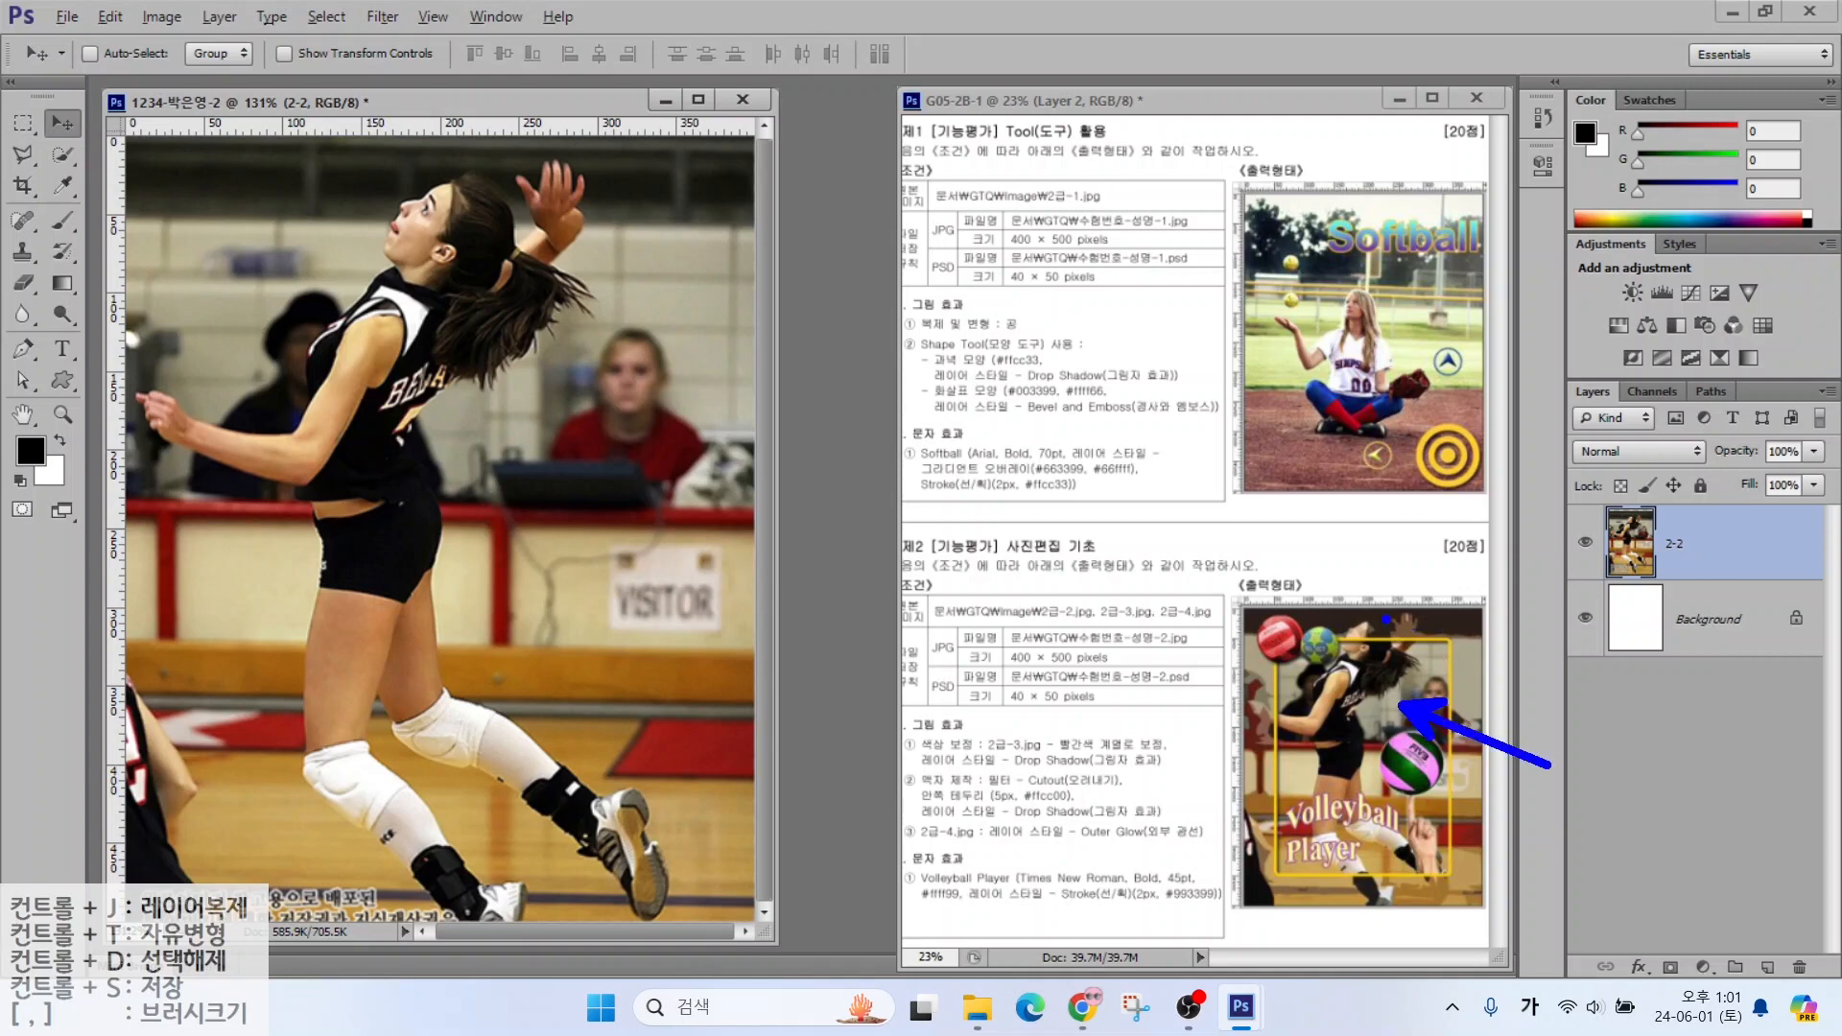
drag(1386, 619, 1433, 535)
key(Escape)
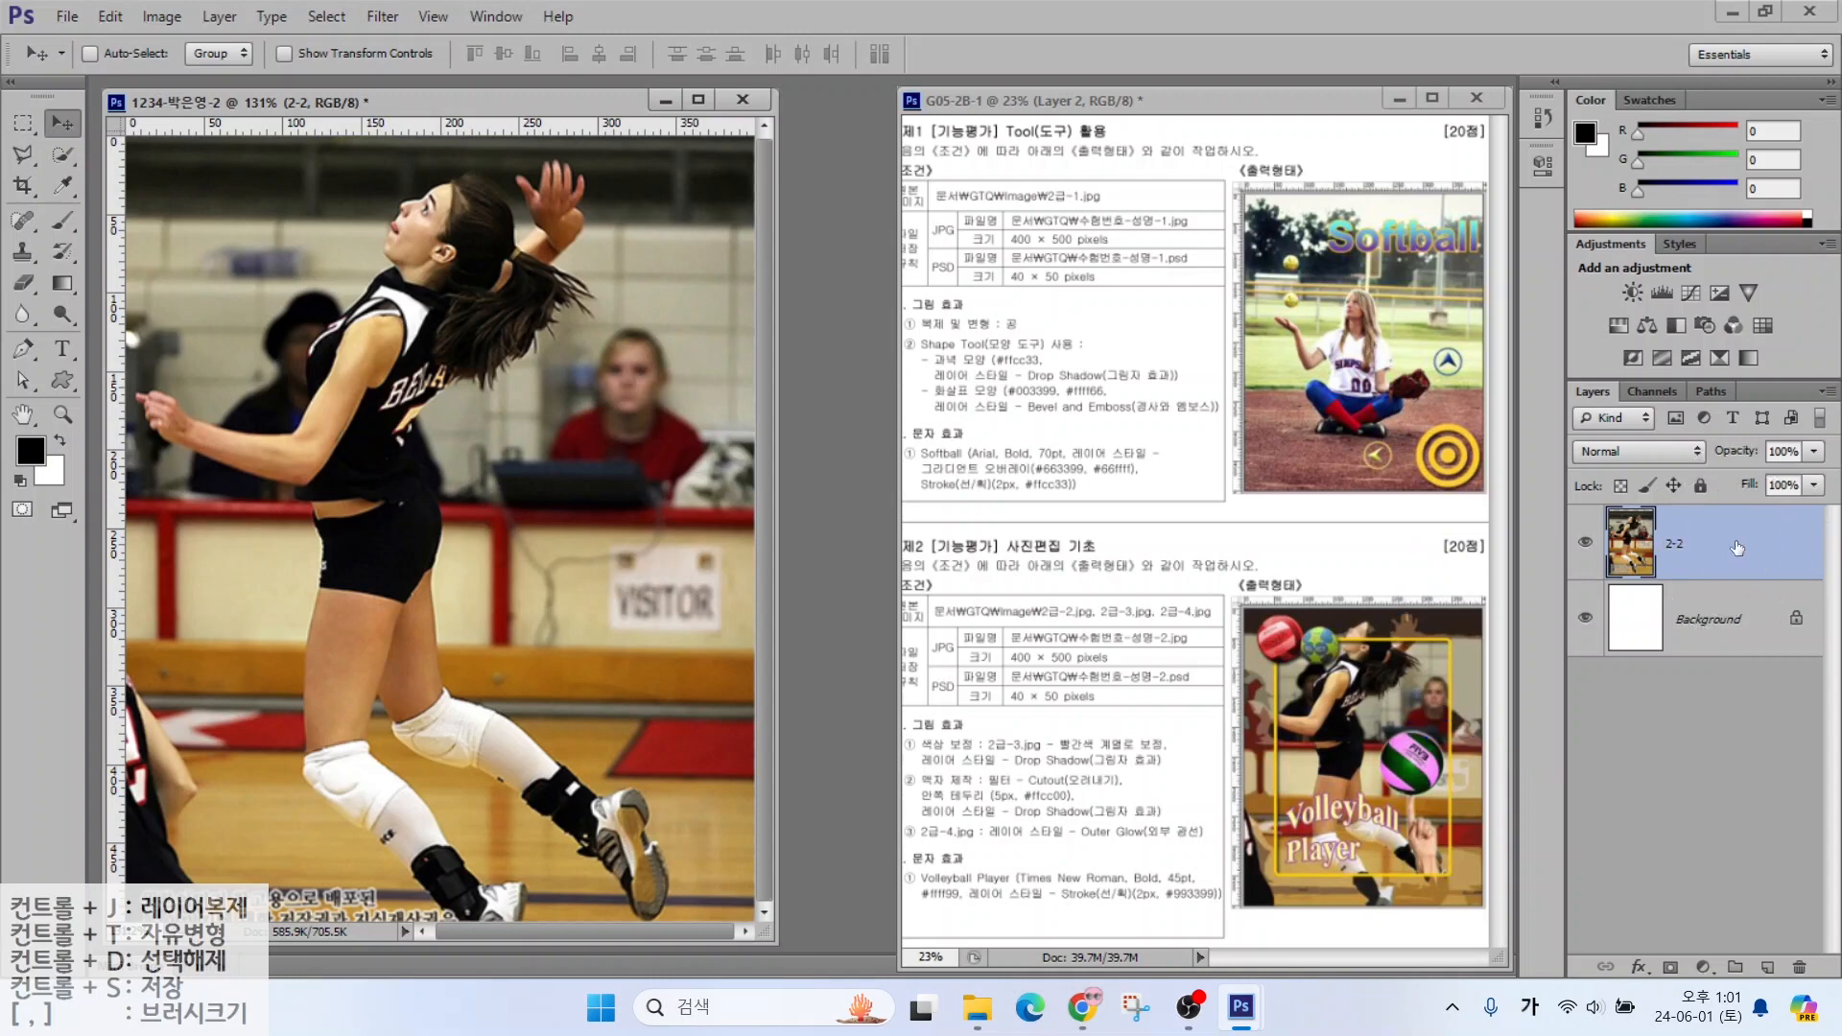
Duplicate the 2-2 layer and name the copy 액자
key(ctrl+j)
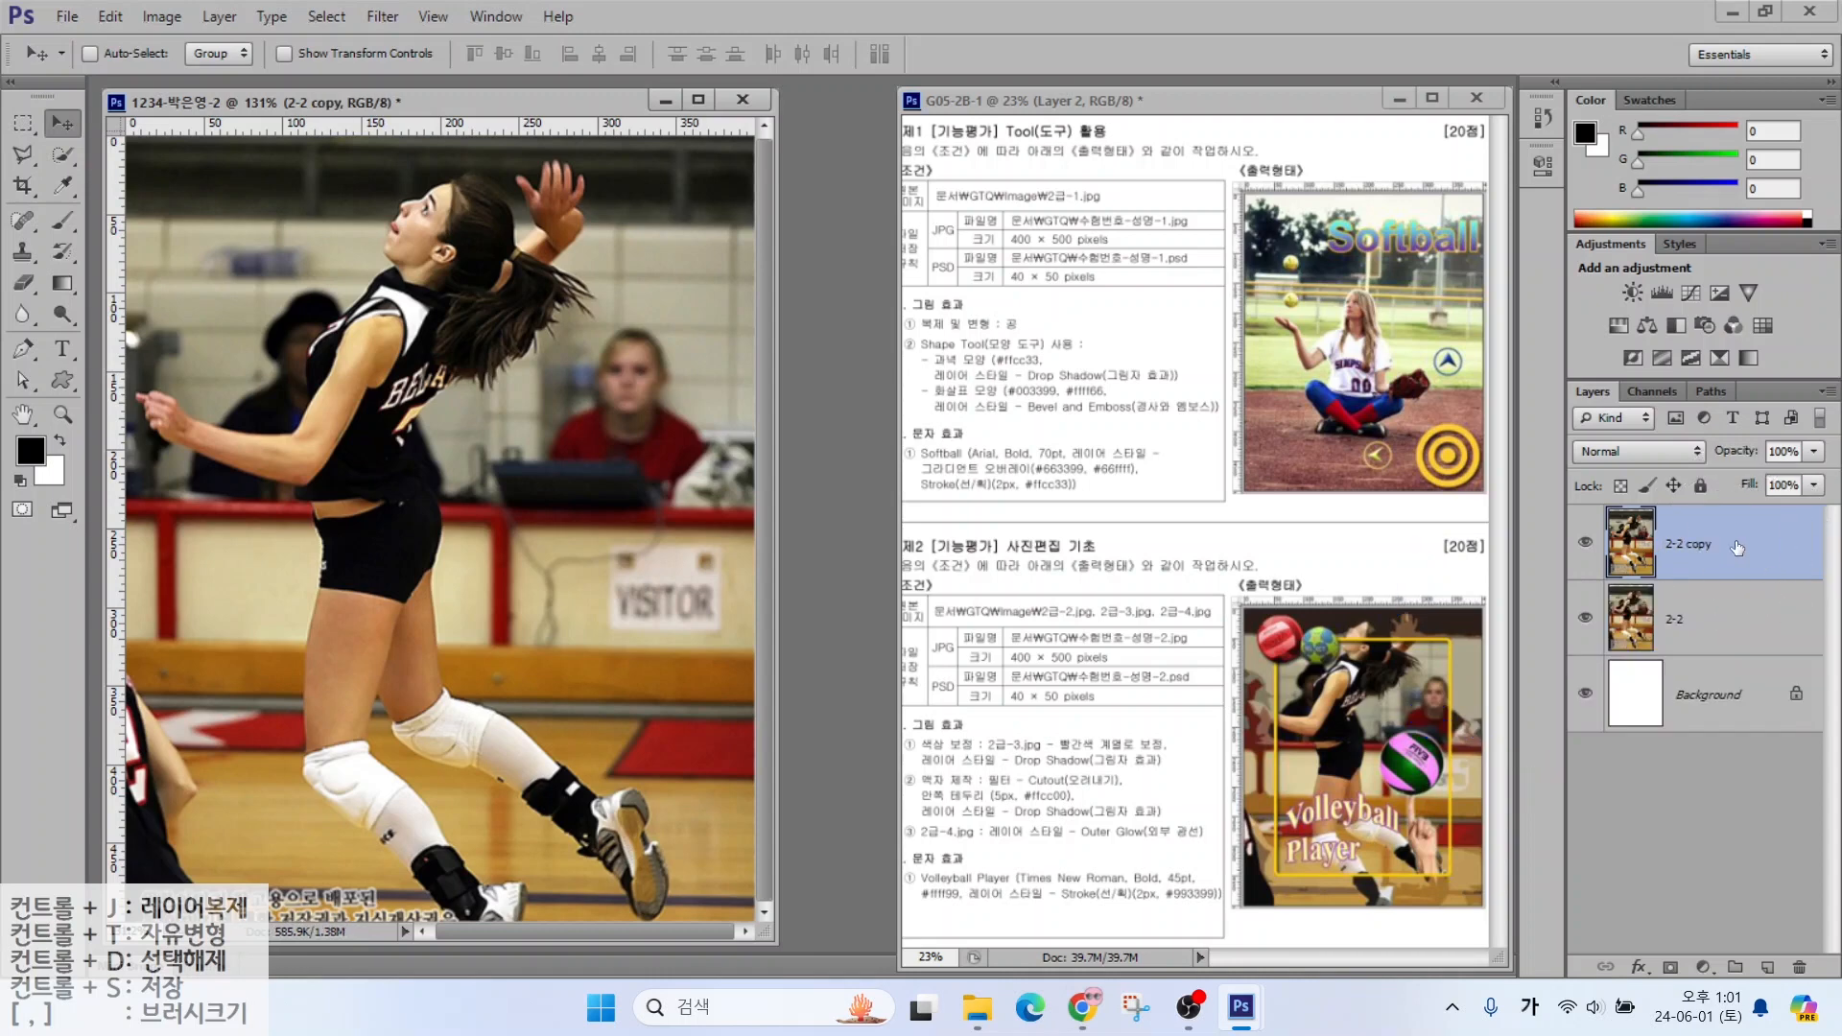
double_click(1682, 544)
text(액자)
key(Return)
drag(988, 768, 951, 687)
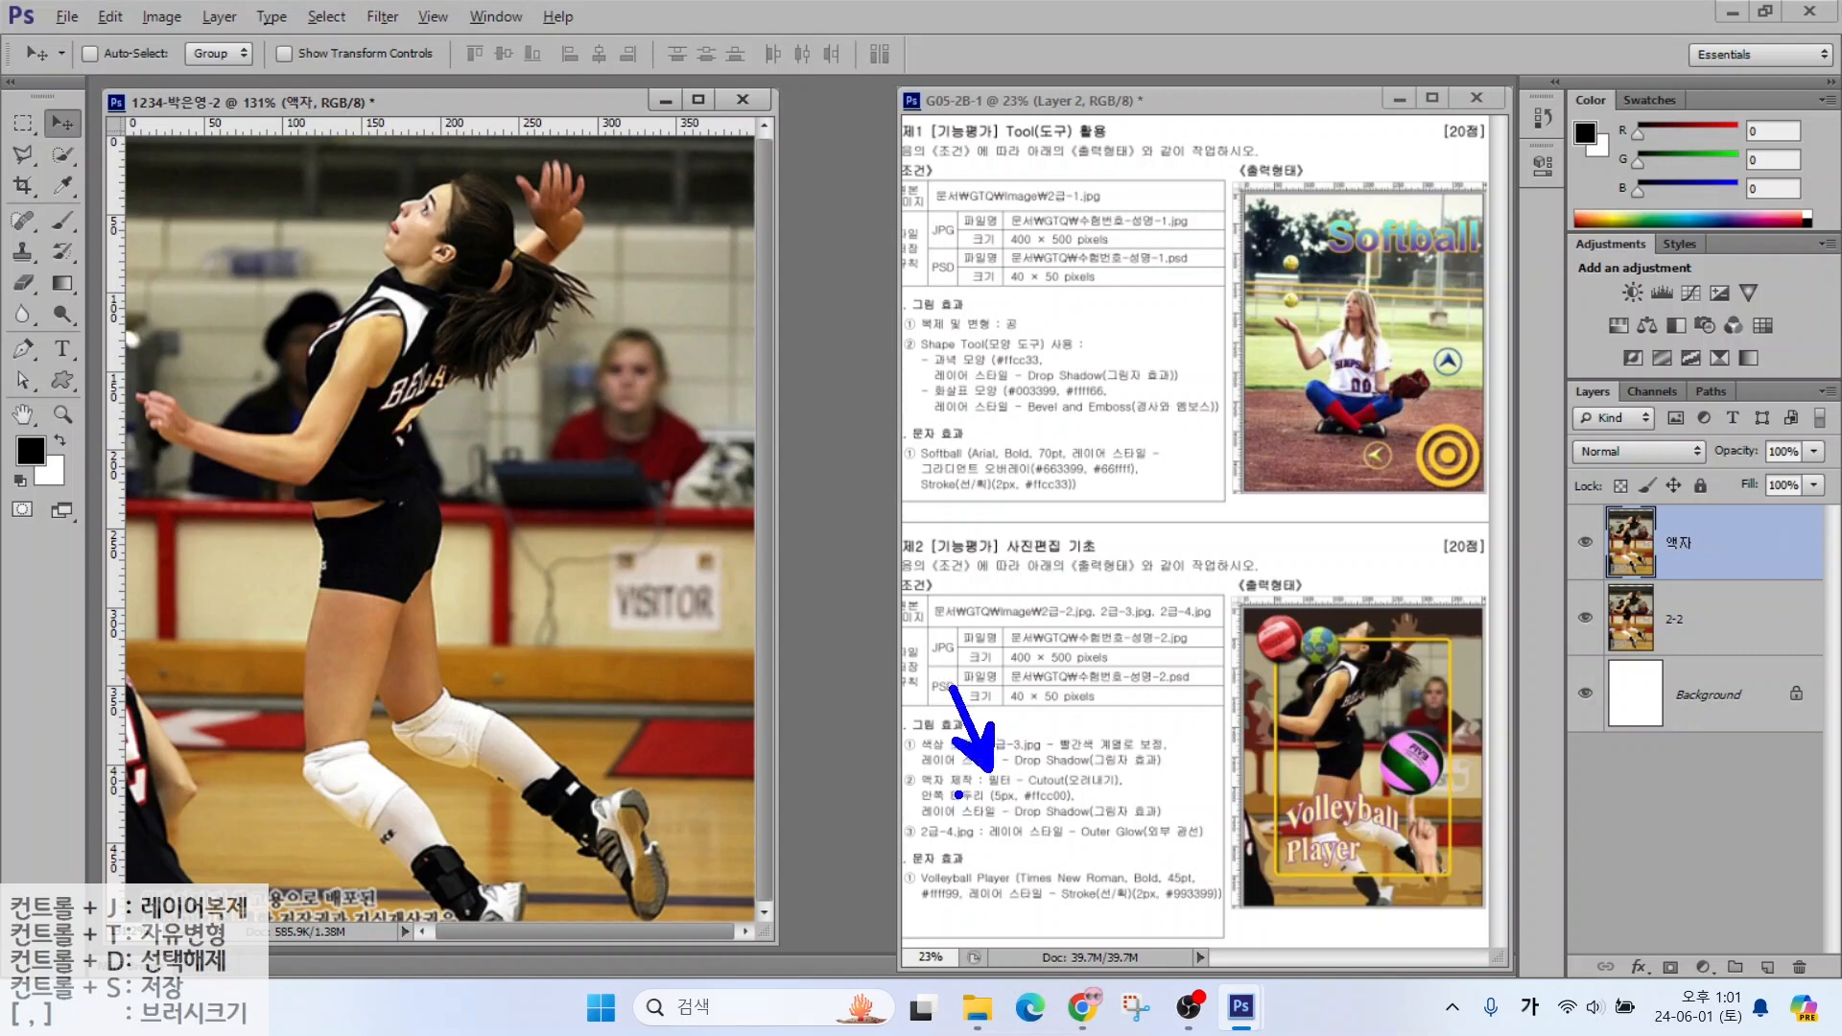
drag(958, 795, 1150, 792)
key(Escape)
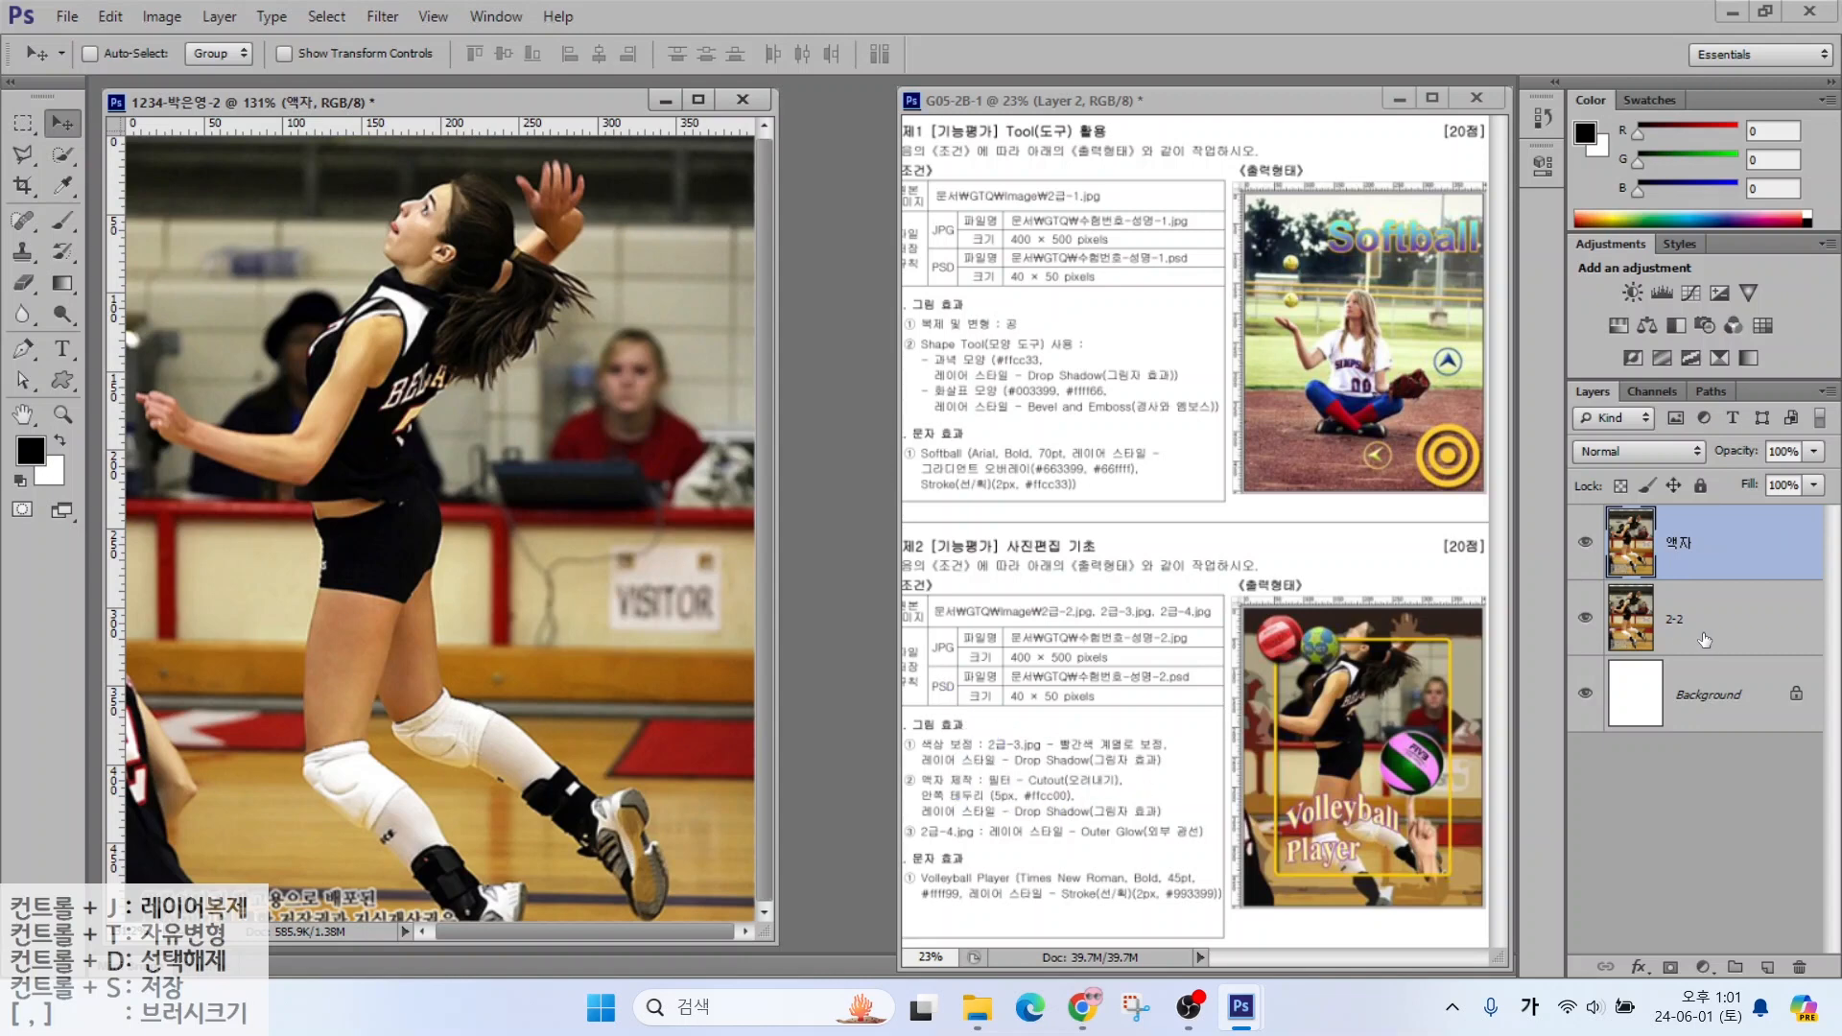
Apply the Filter Gallery's Artistic Cutout filter (Levels 6, Edge Simplicity 5, Edge Fidelity 2) to 액자
click(371, 19)
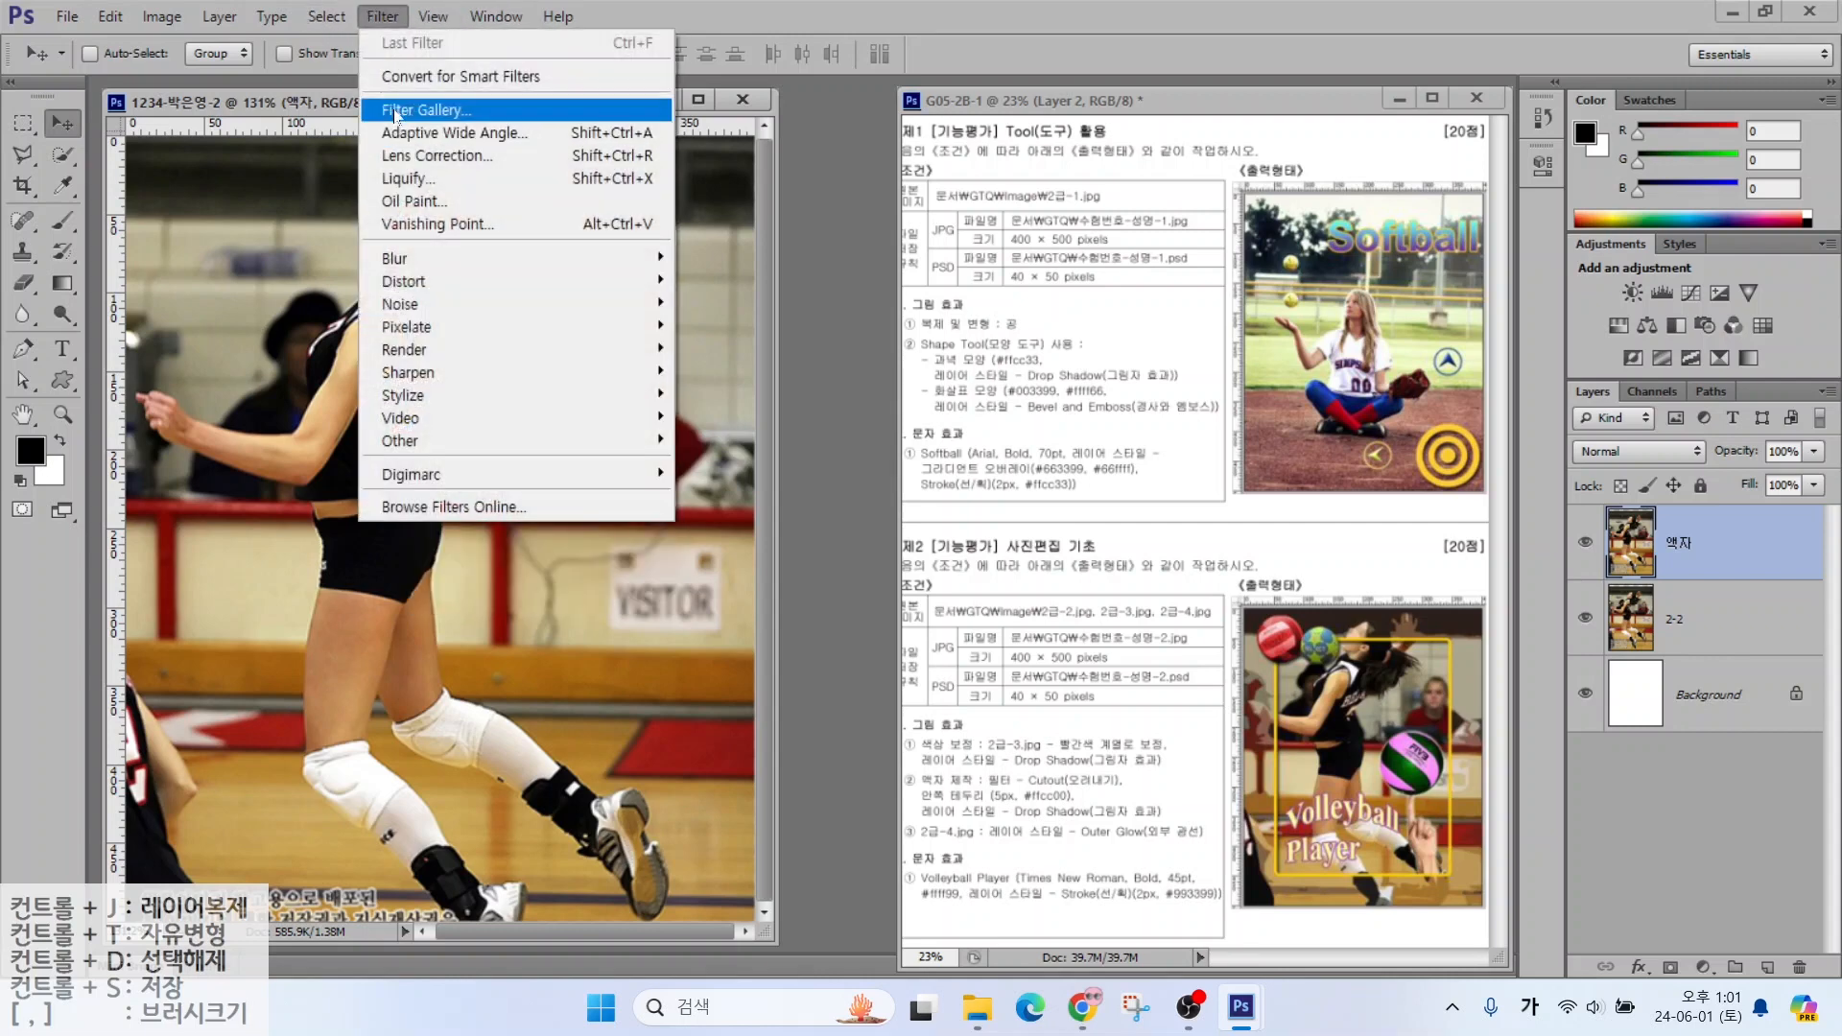
click(398, 112)
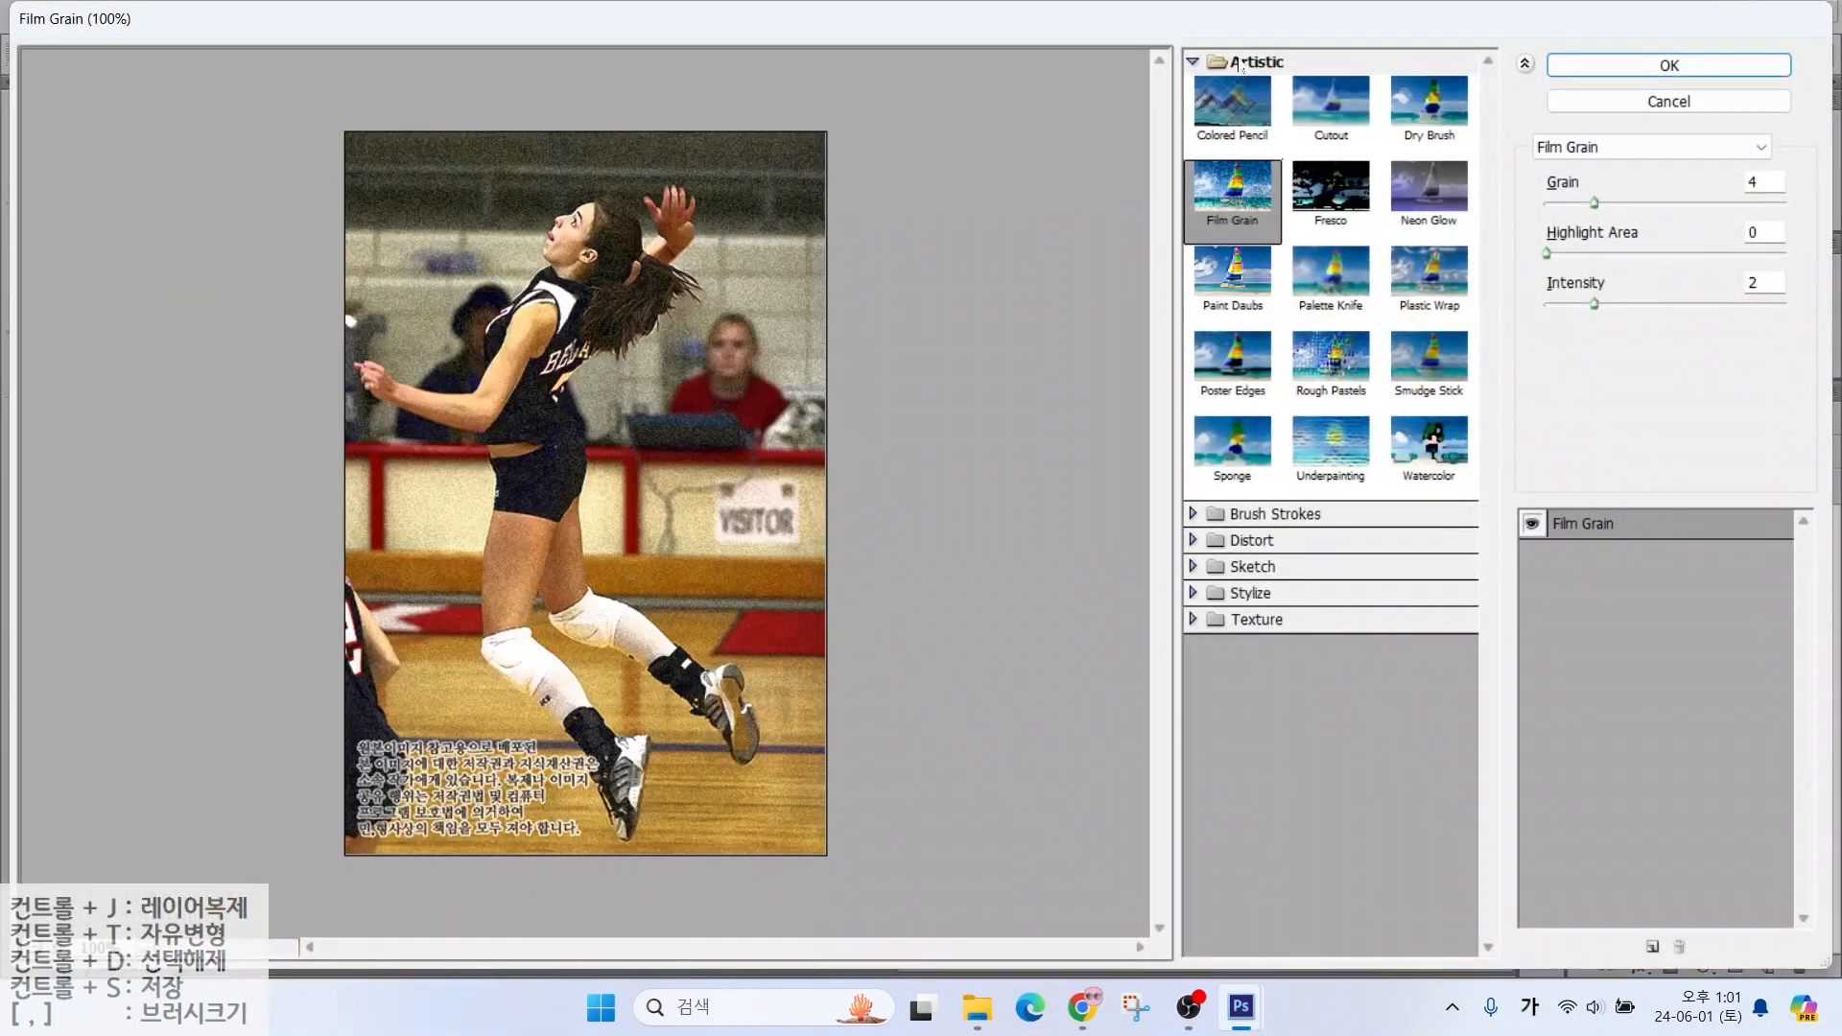
click(1307, 101)
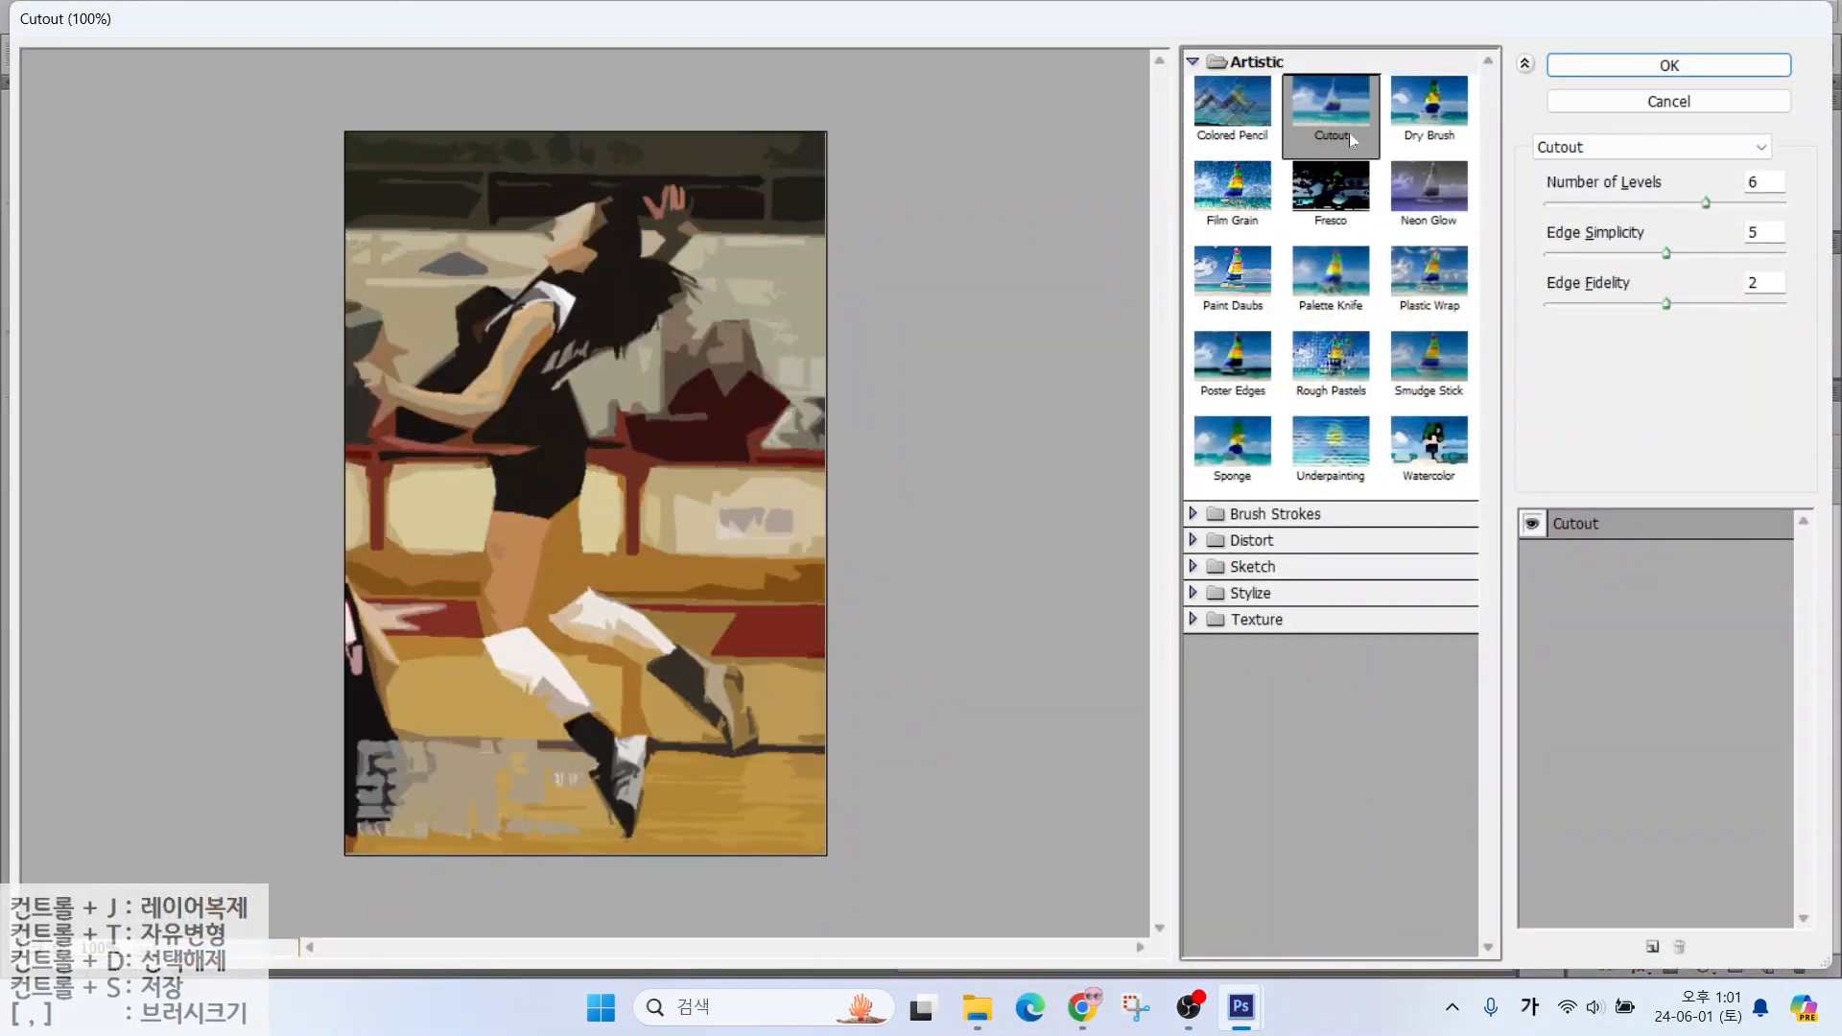
key(alt)
drag(1524, 121, 1784, 165)
drag(1660, 161, 1723, 224)
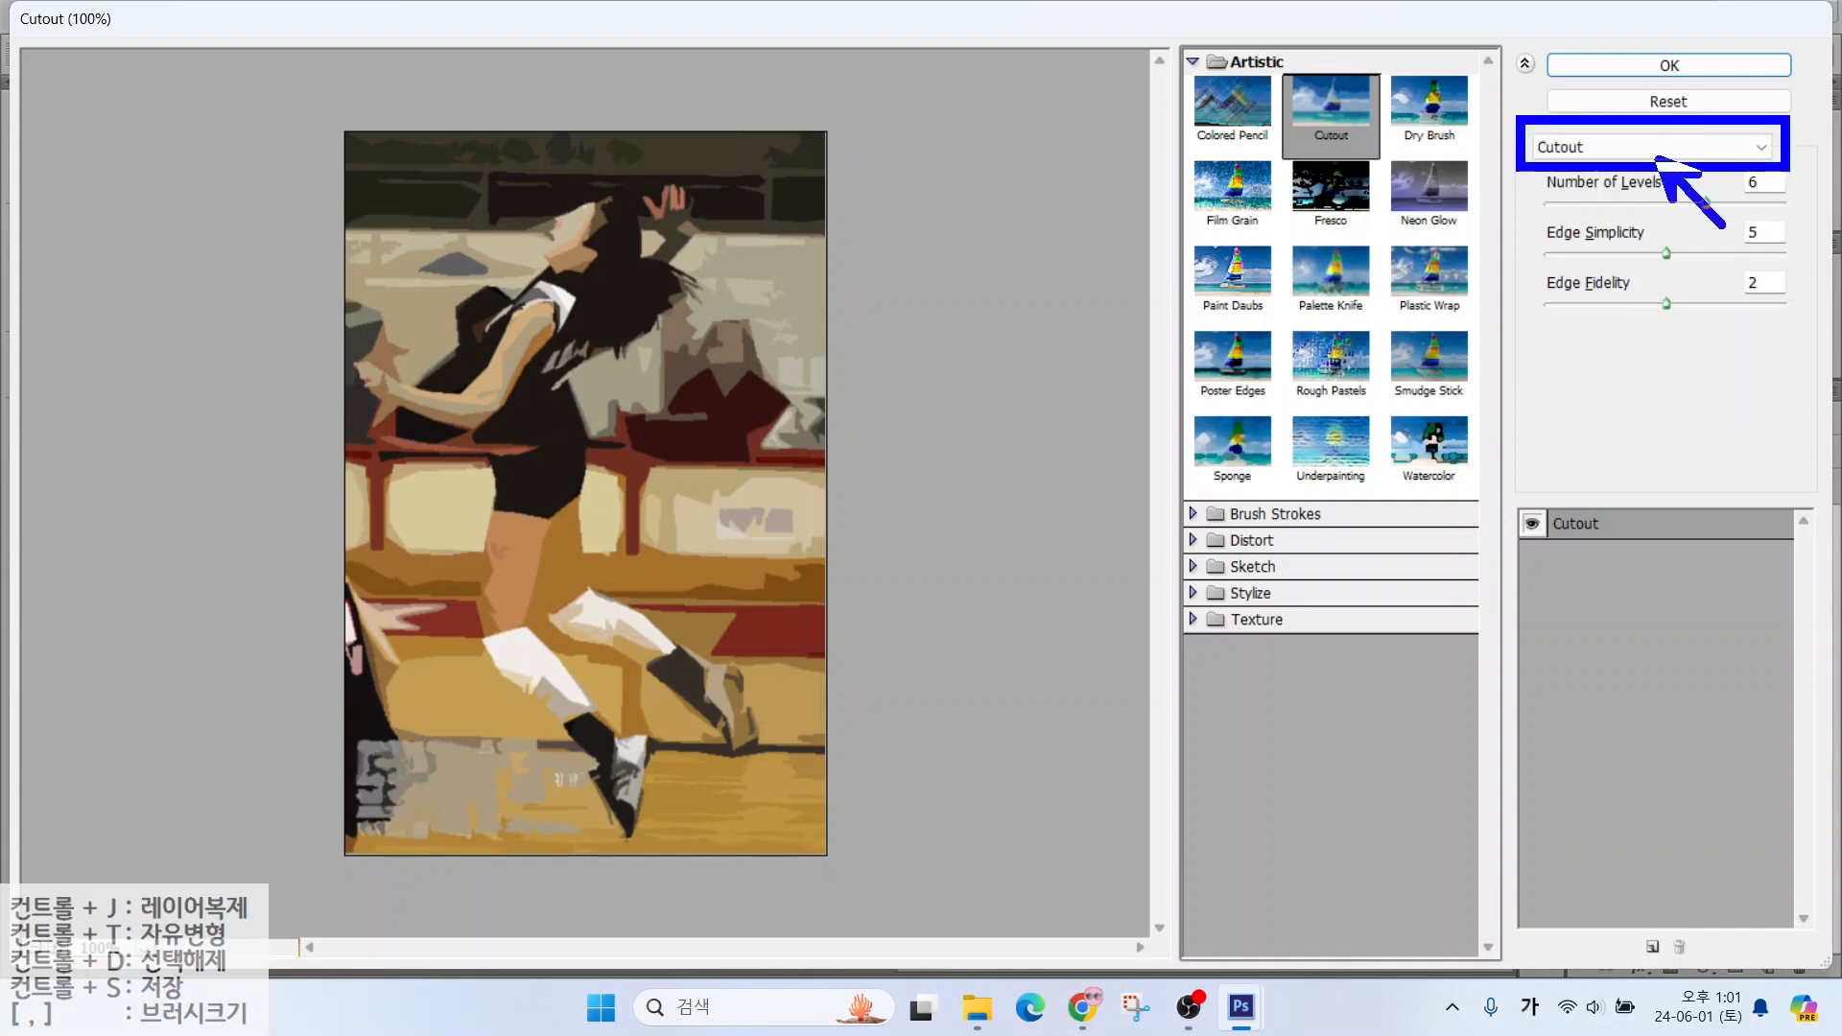
click(1622, 147)
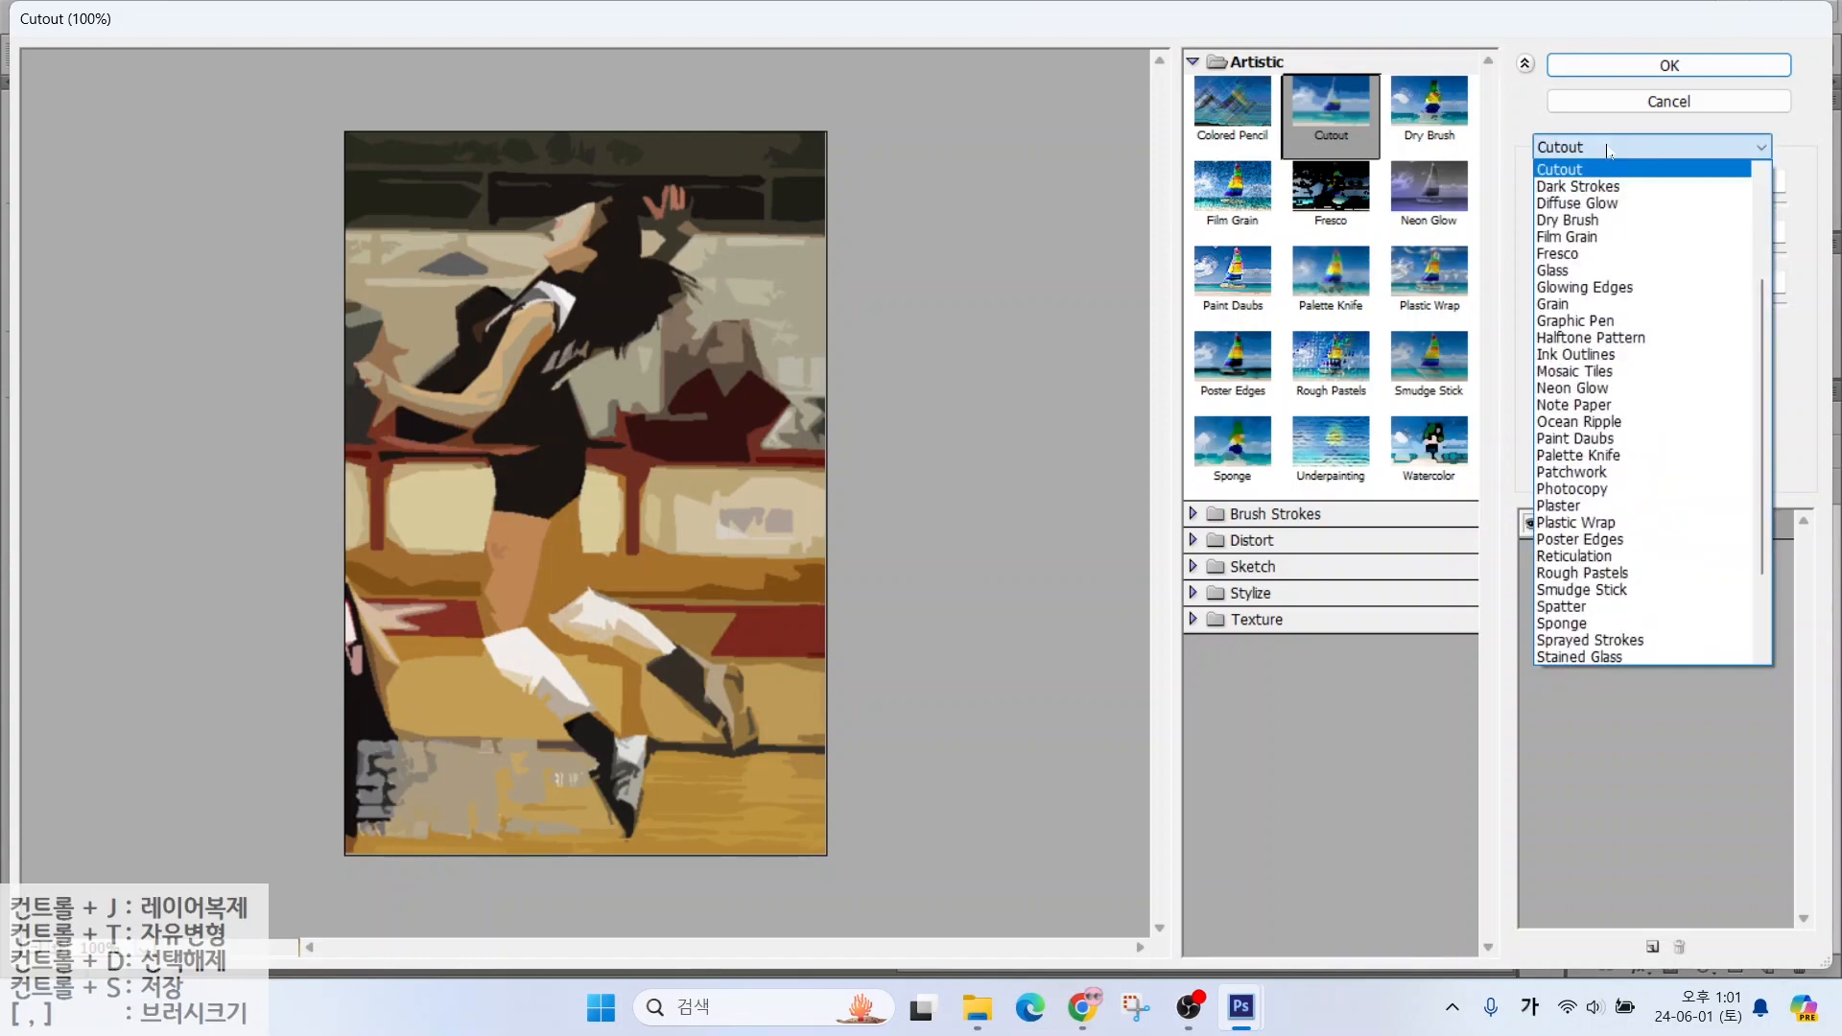
scroll(1605, 268, up, 4)
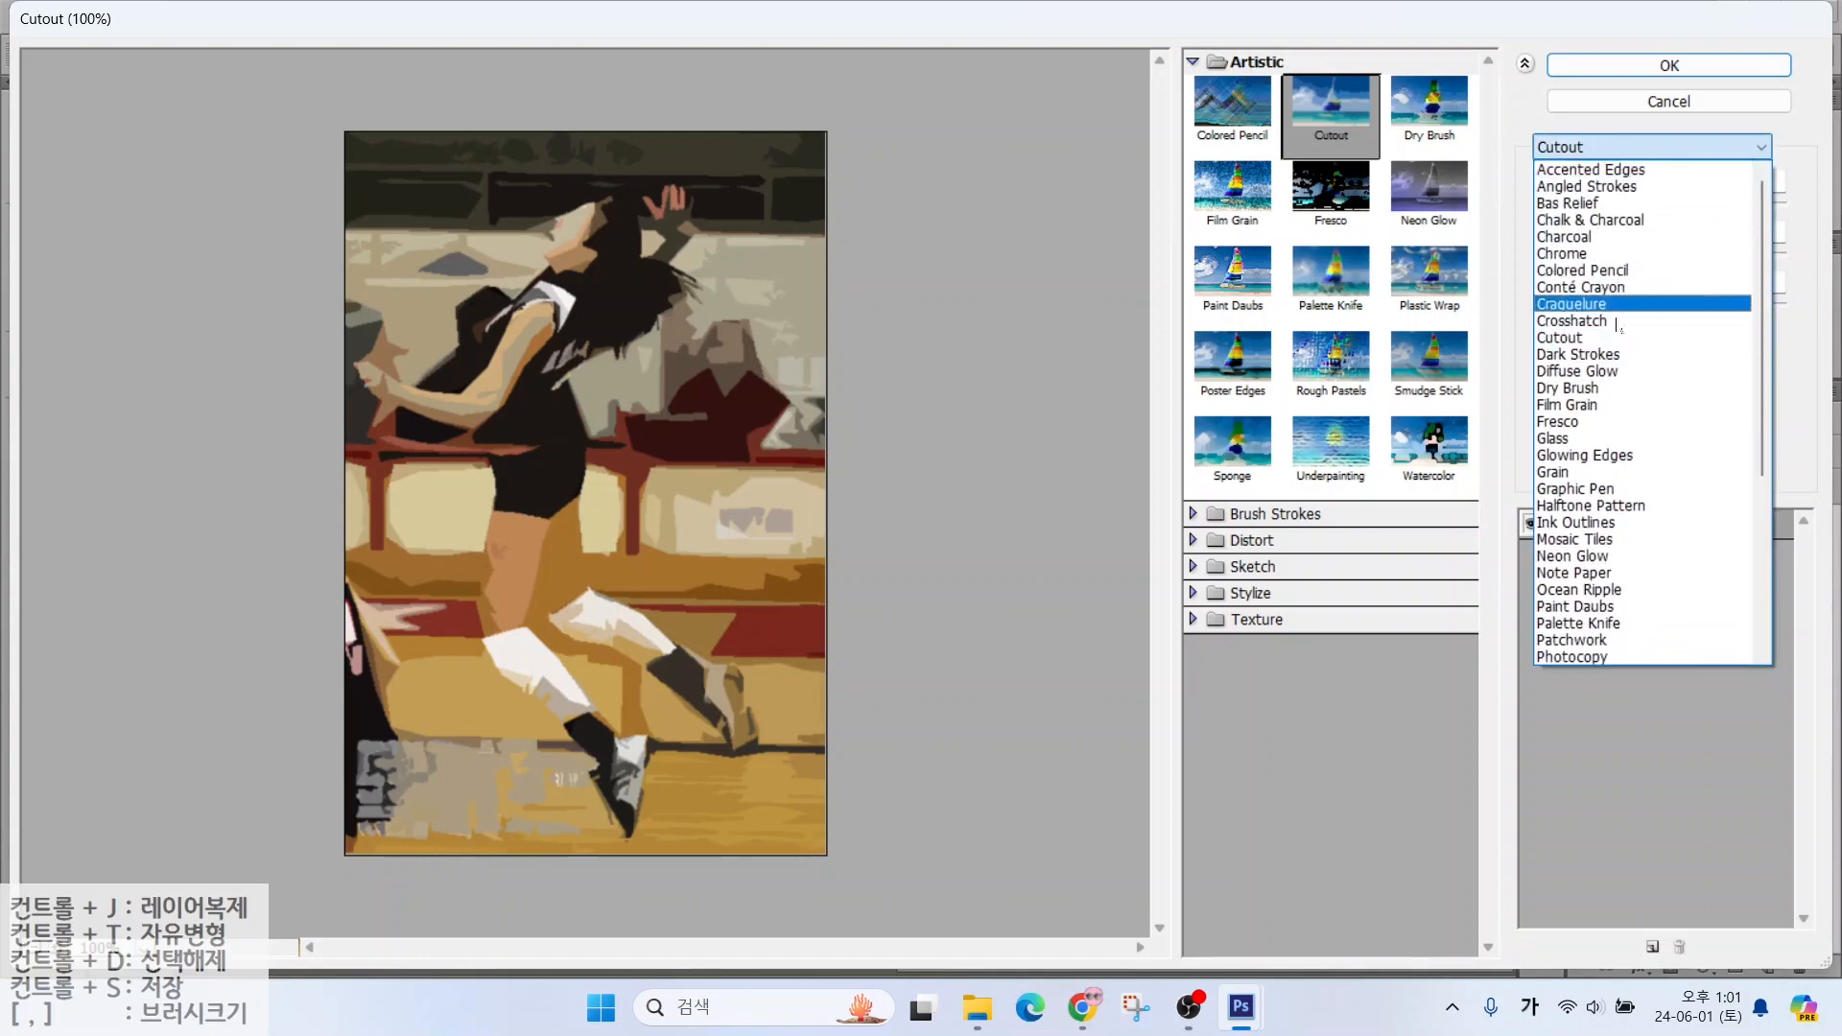
click(1574, 338)
click(1667, 62)
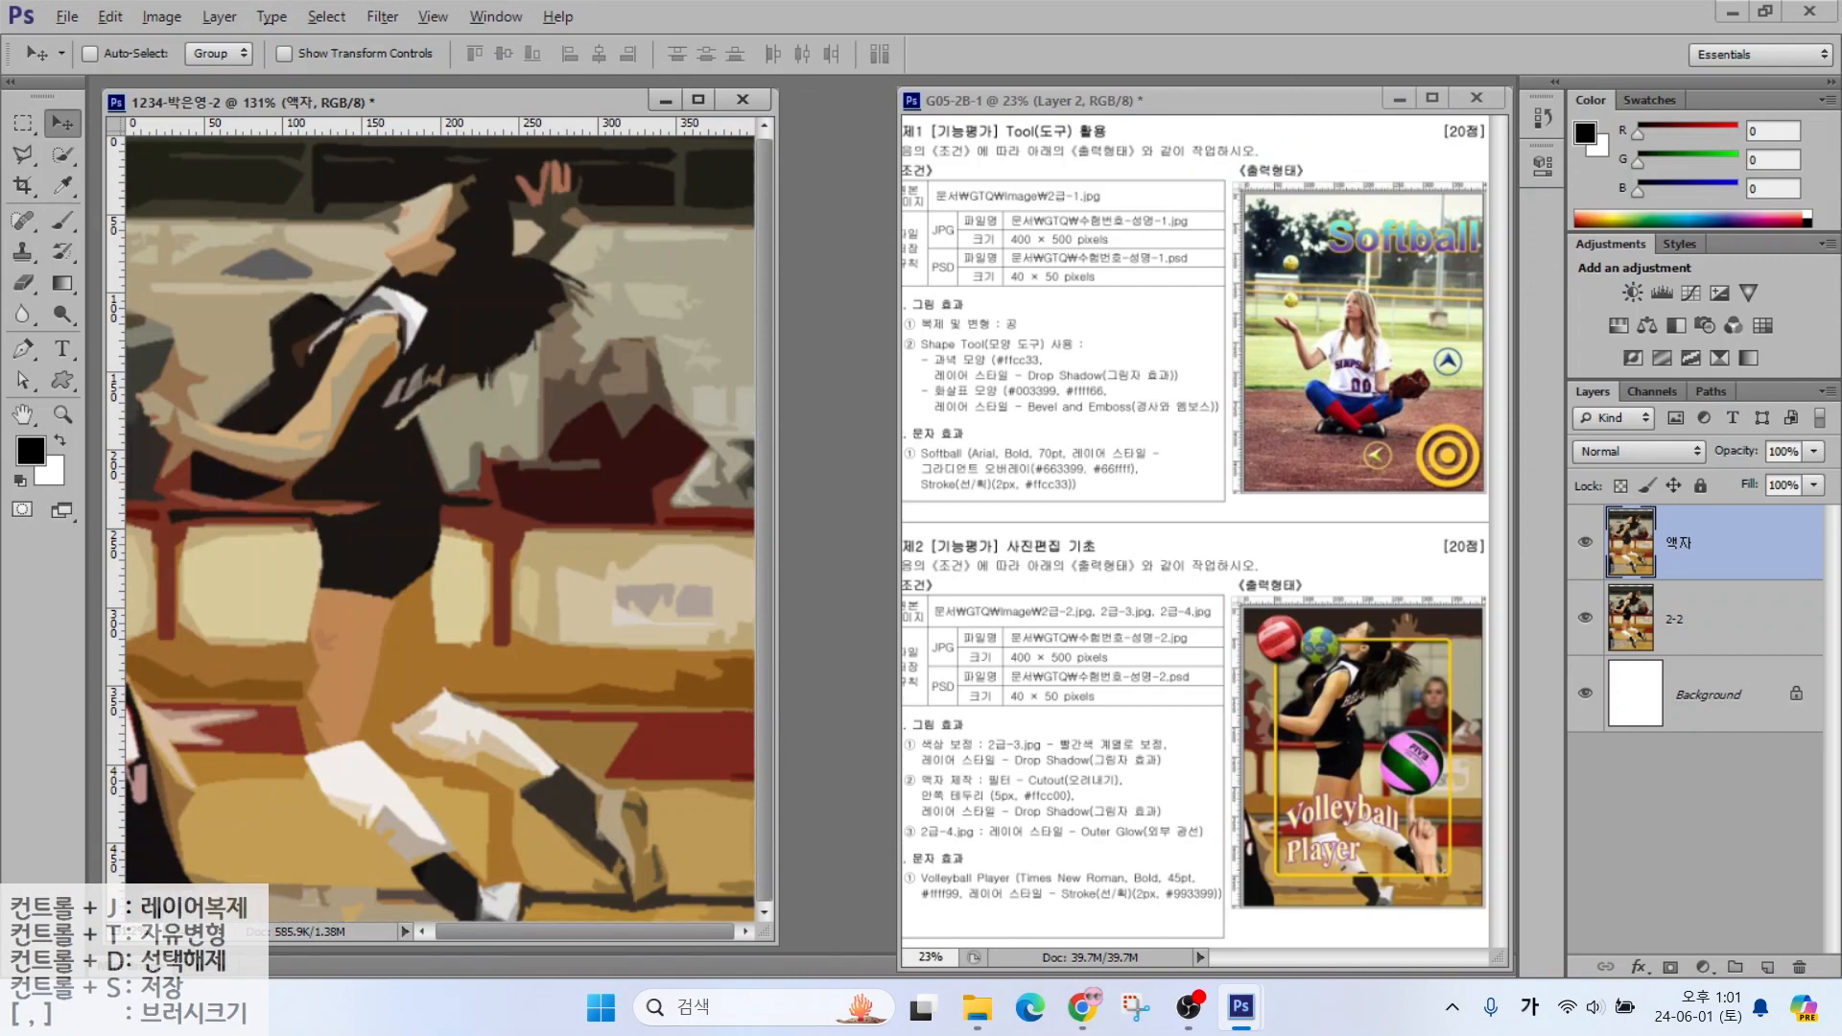
Place horizontal guides at 105.9 px and 448.2 px and a vertical guide at the frame's side
drag(1277, 744, 1277, 461)
drag(1386, 634, 1119, 635)
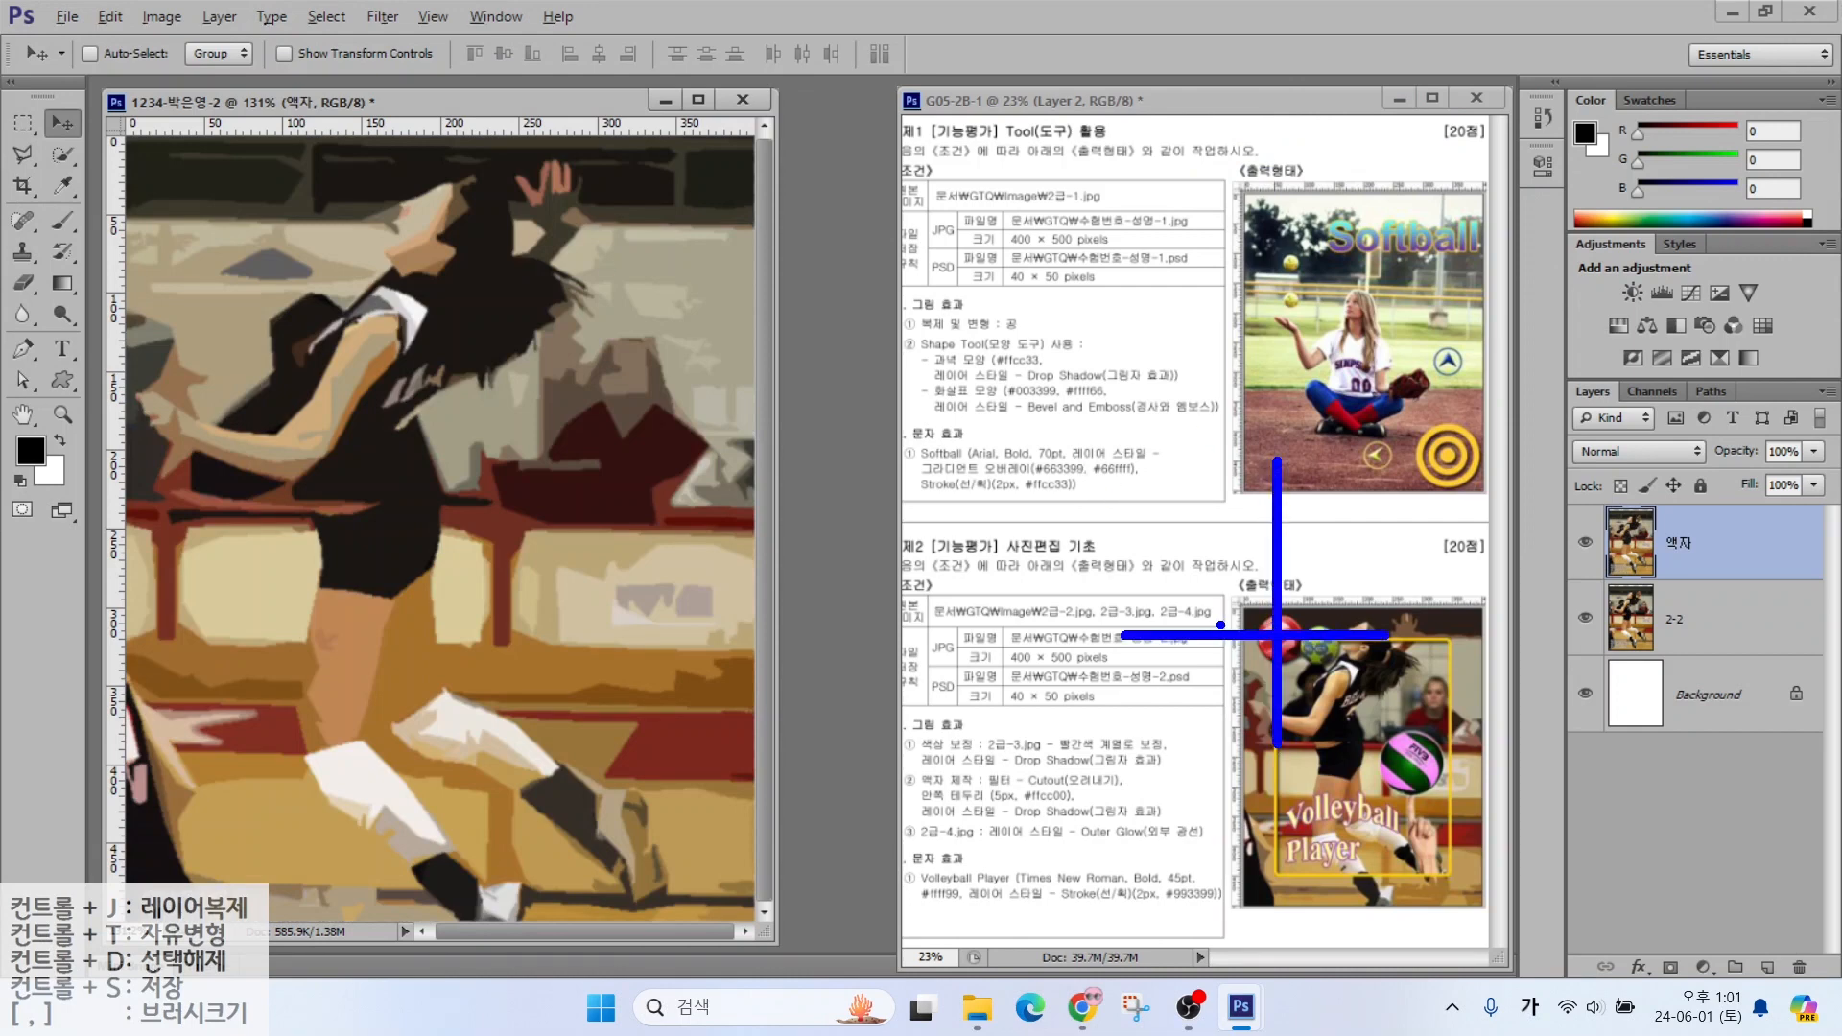
key(Escape)
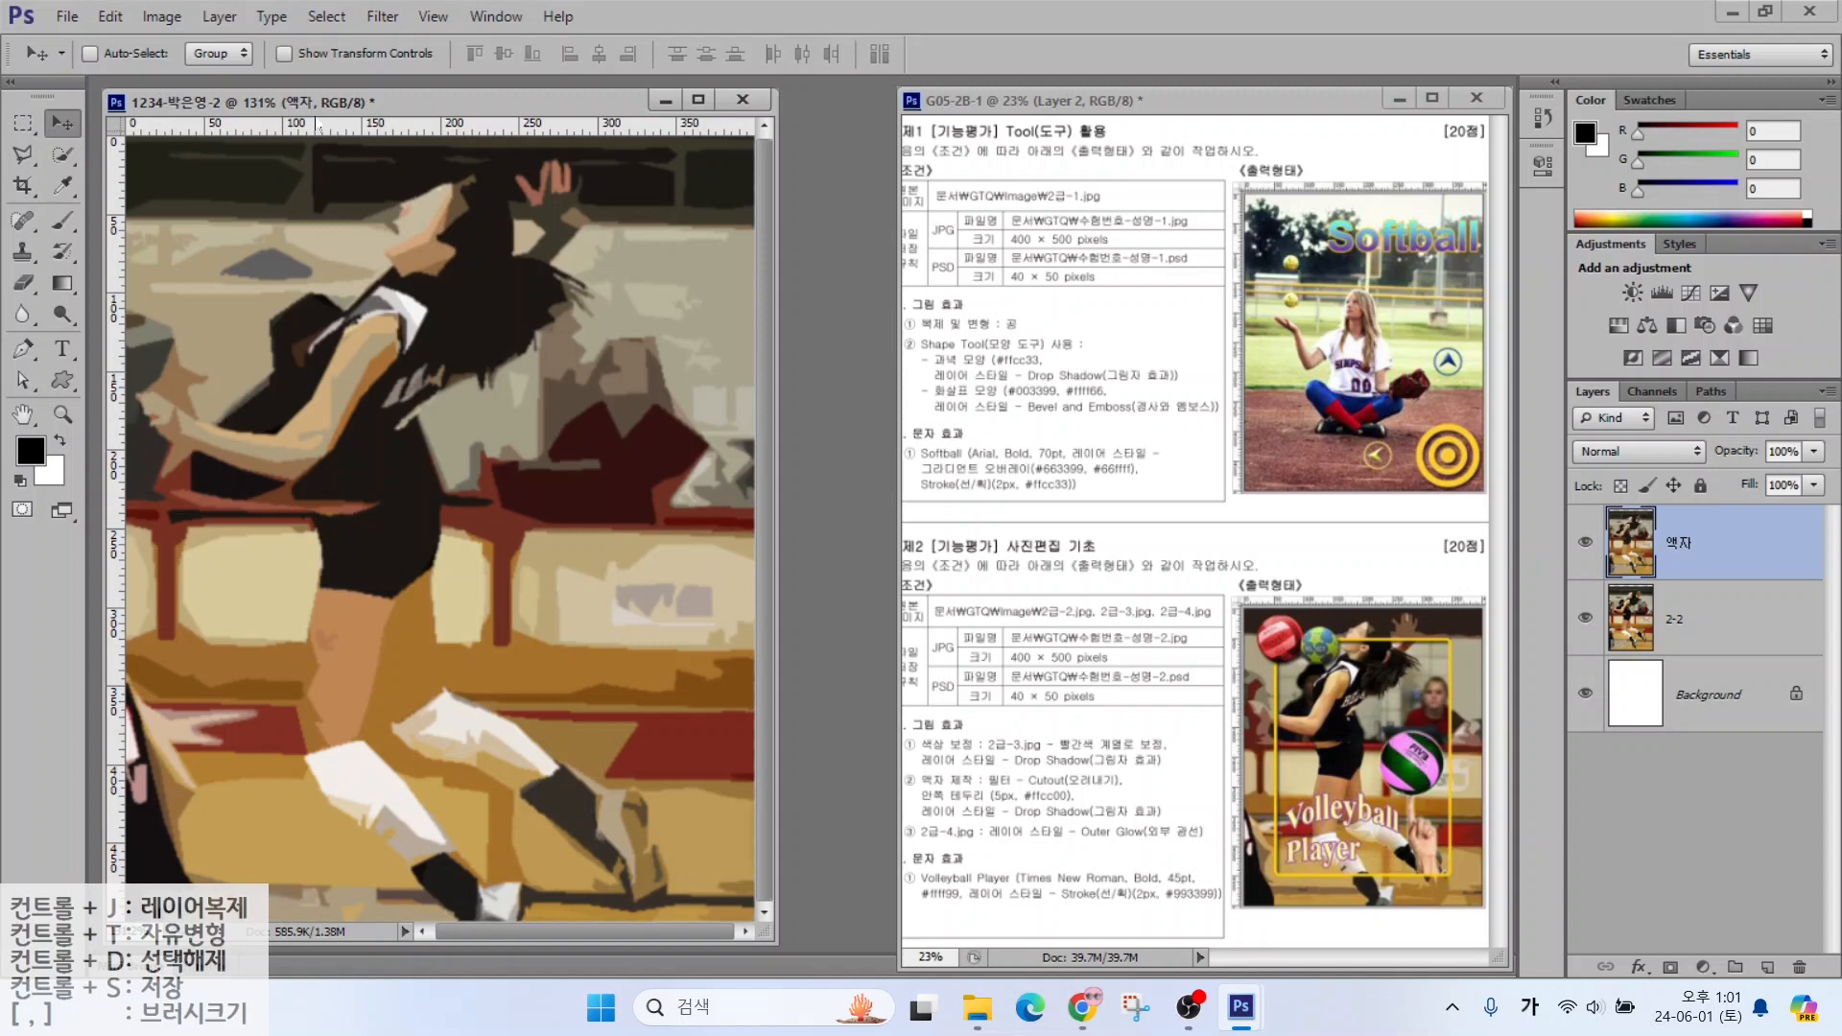
drag(317, 132, 291, 220)
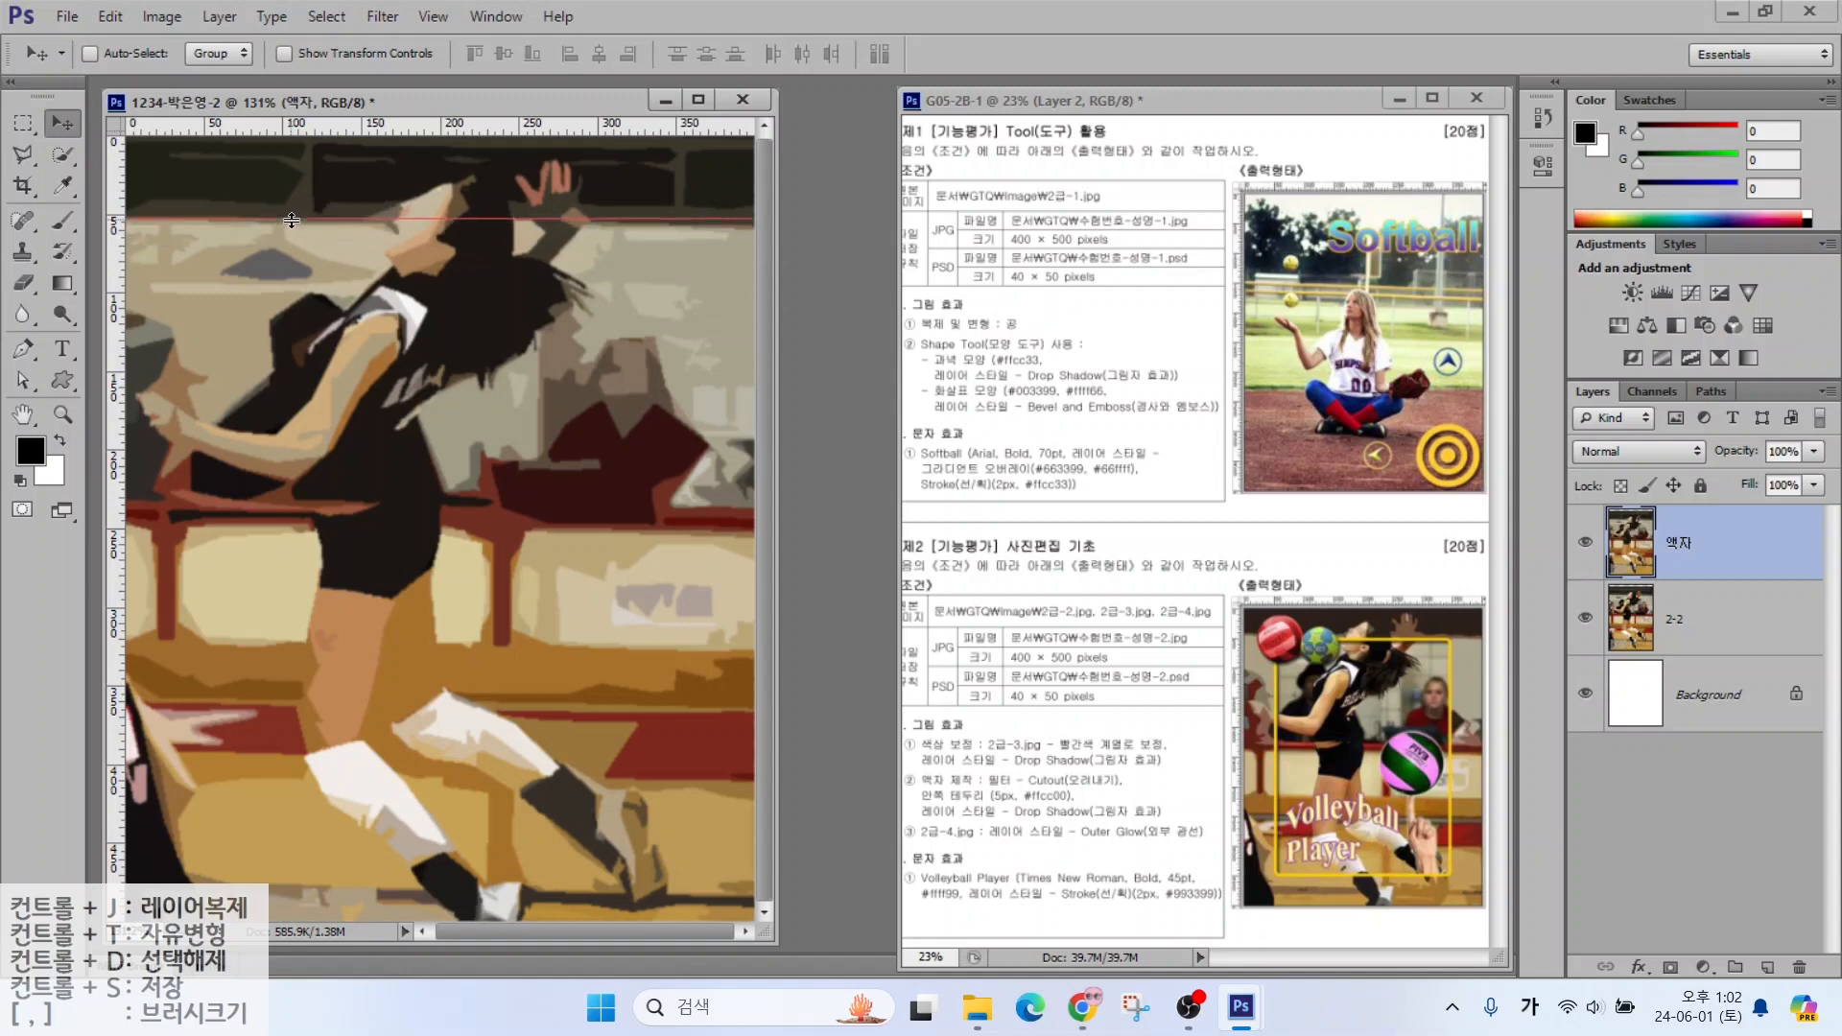
drag(273, 135, 290, 842)
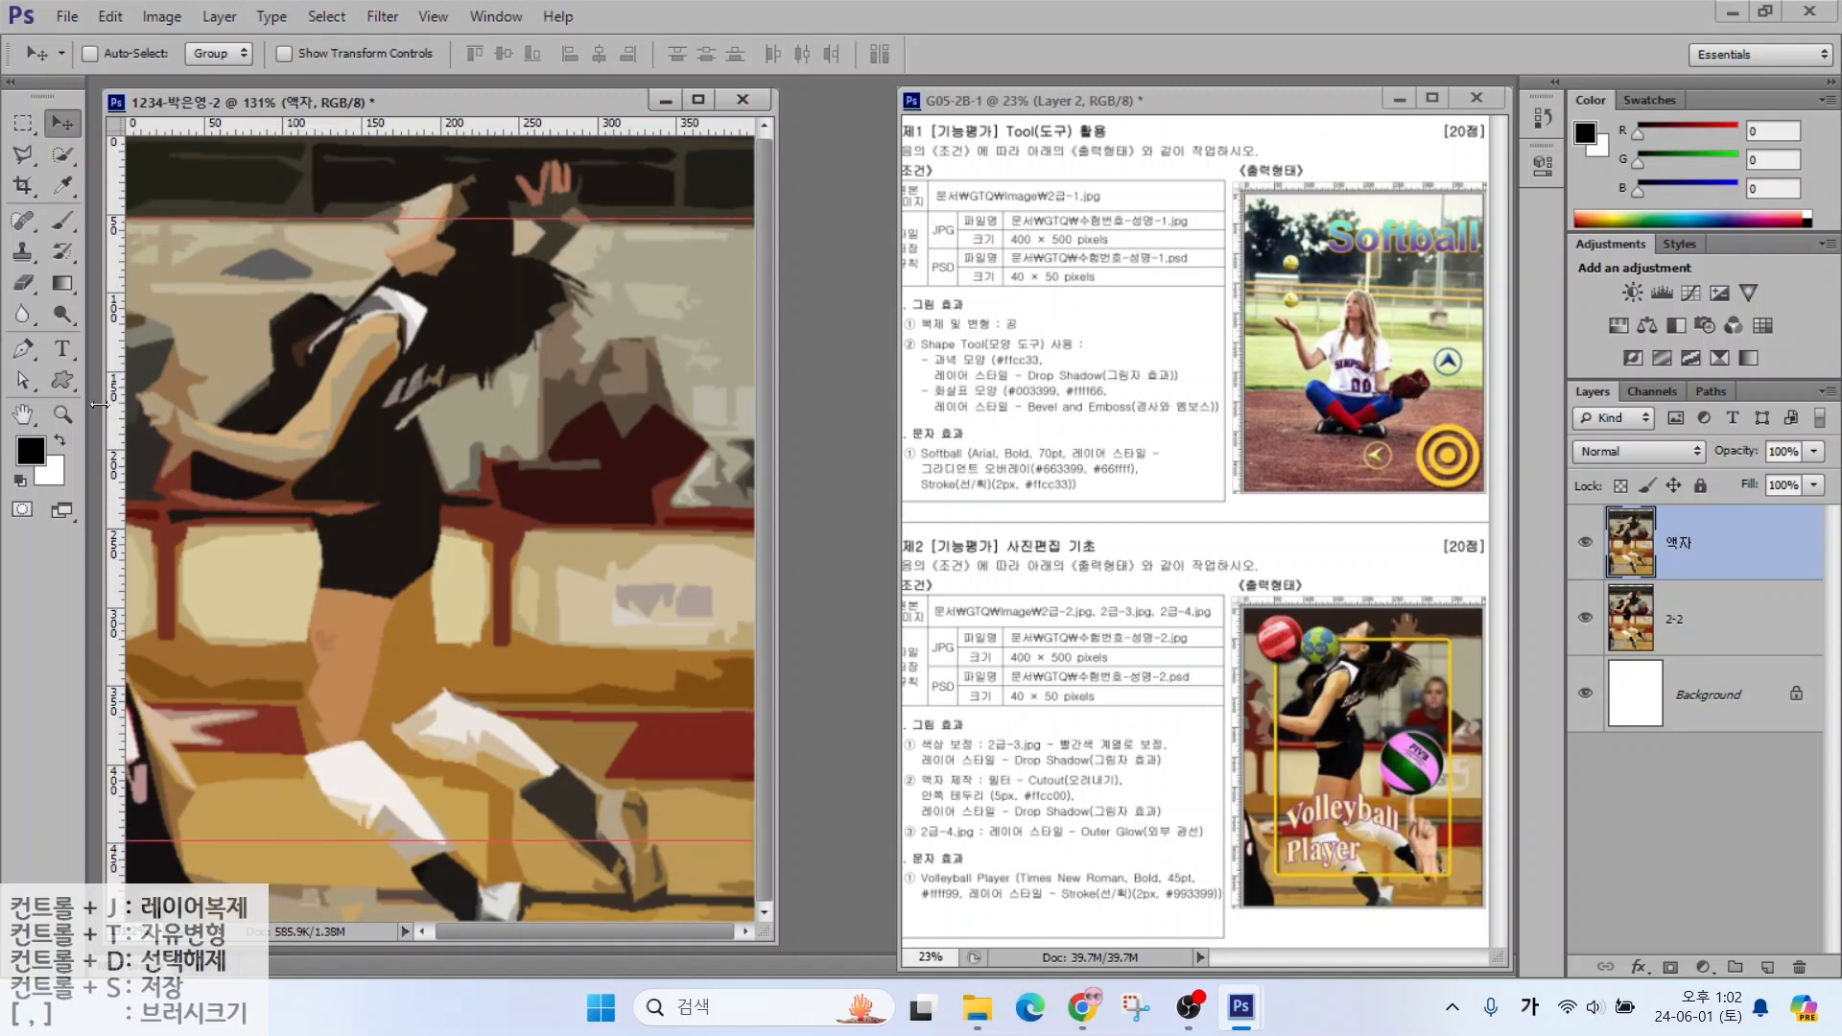
drag(118, 403, 681, 401)
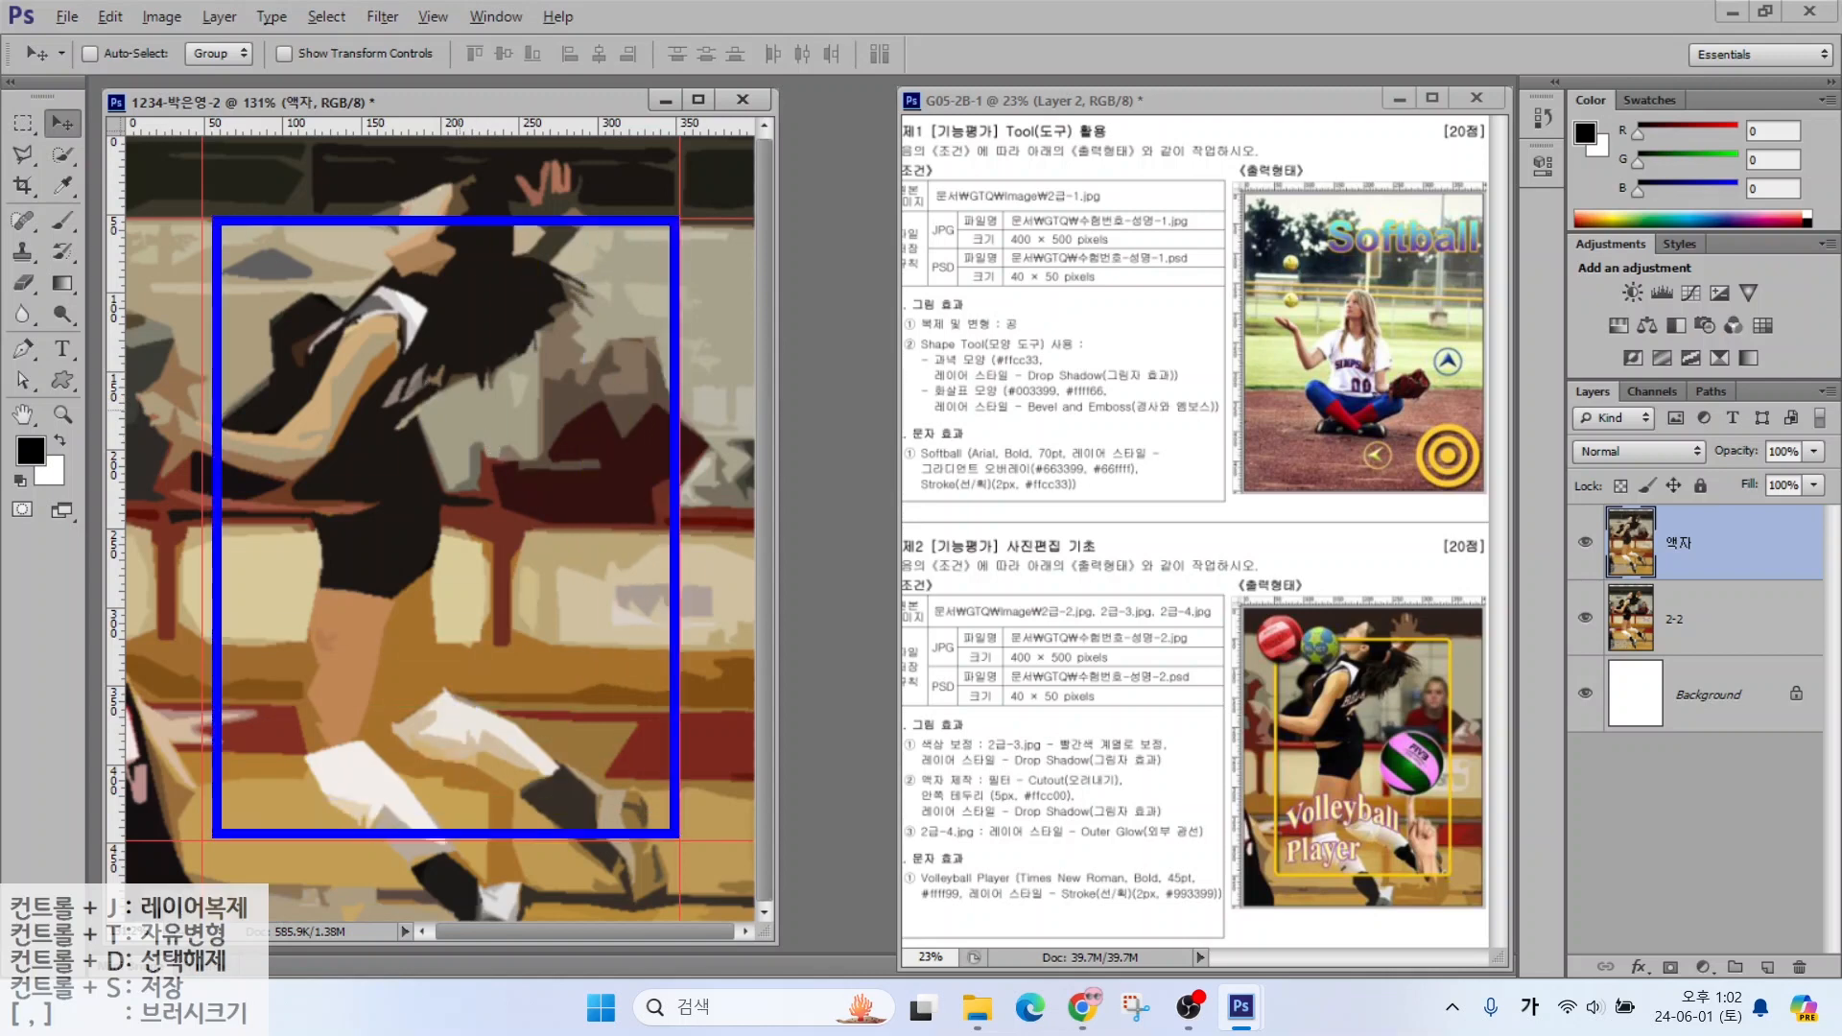
Draw a rectangular marquee selection bounded by the guides
click(19, 127)
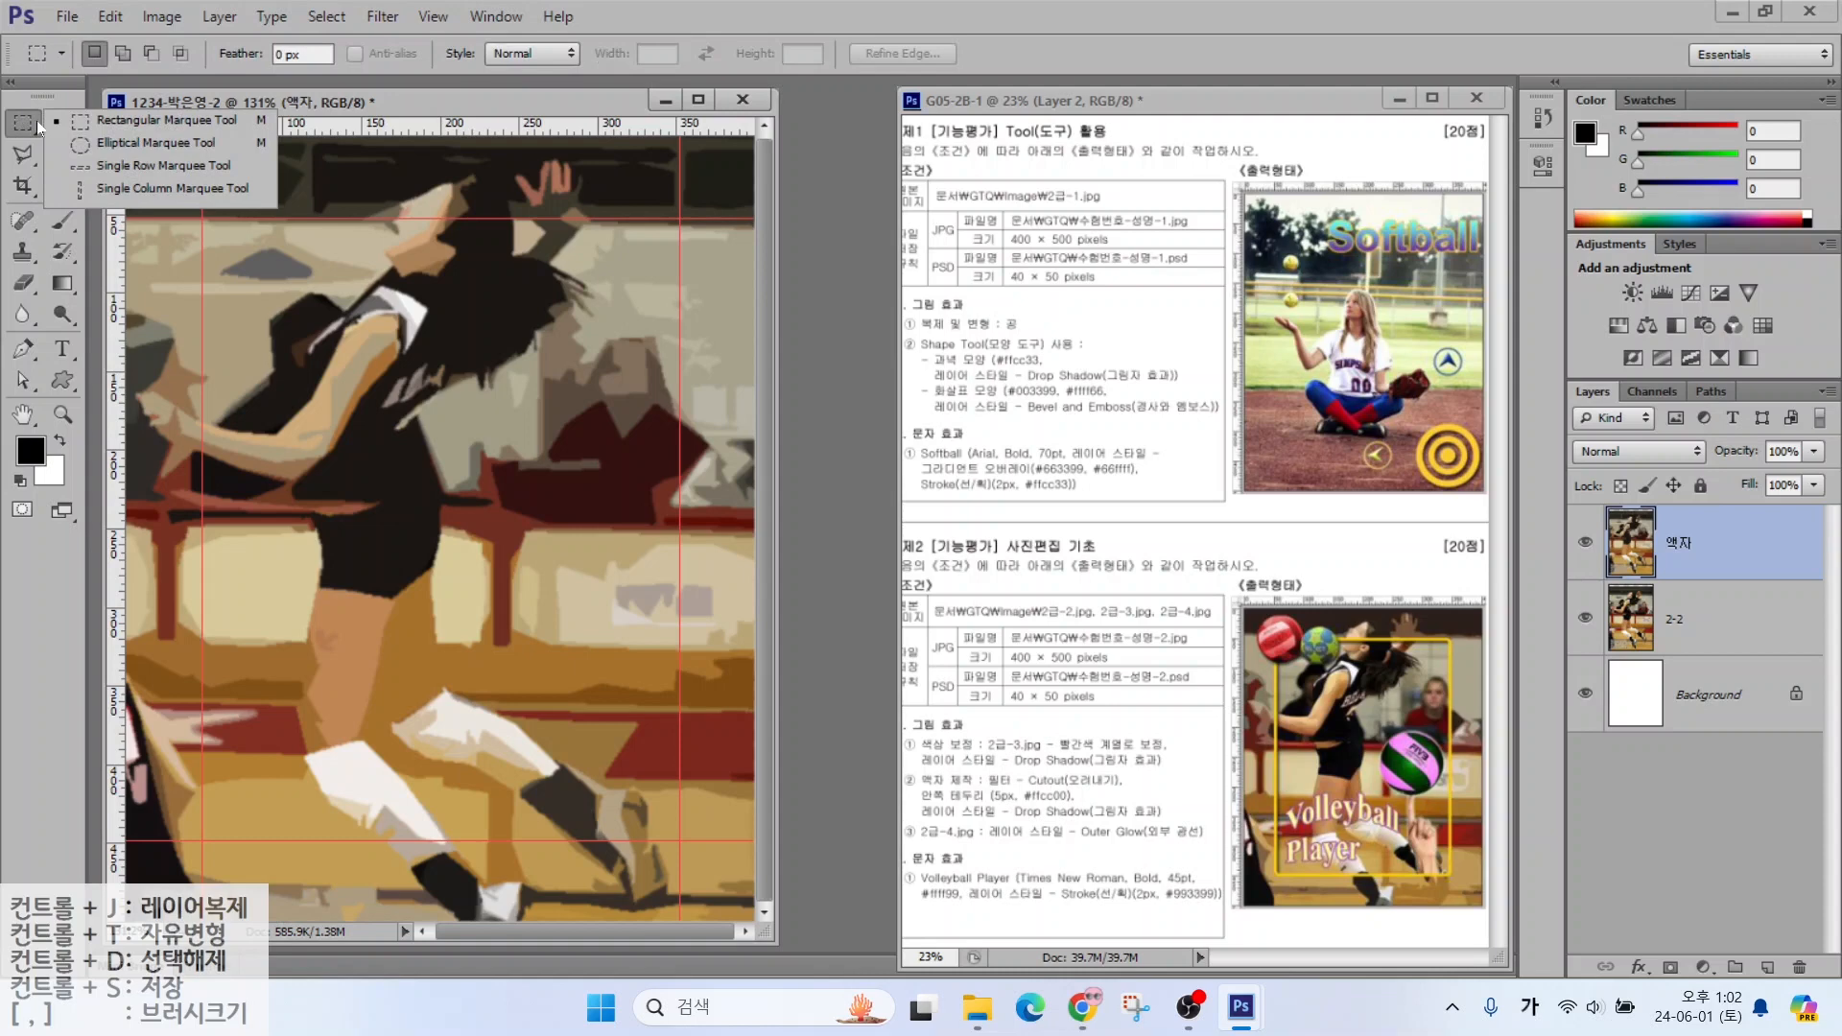
key(ctrl+2)
mouse_move(291, 75)
mouse_down()
mouse_move(354, 140)
mouse_move(242, 42)
mouse_move(347, 84)
mouse_up()
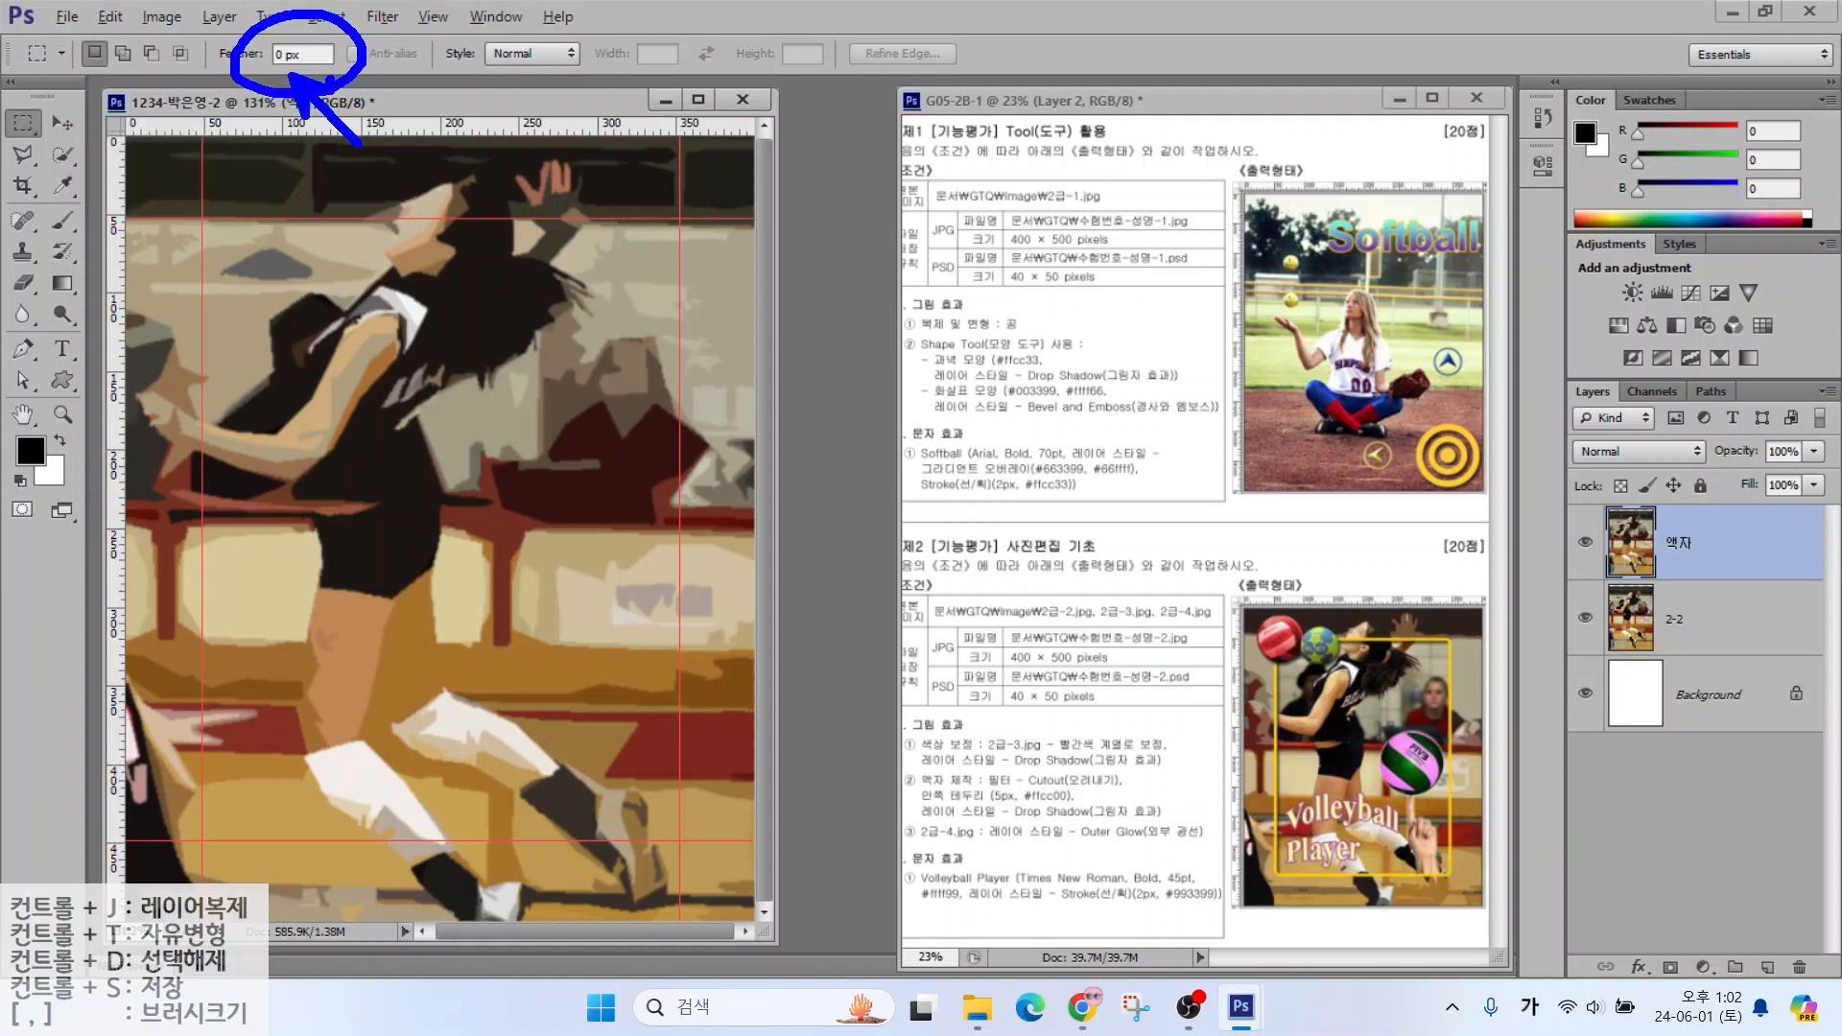
key(Escape)
drag(203, 222, 672, 844)
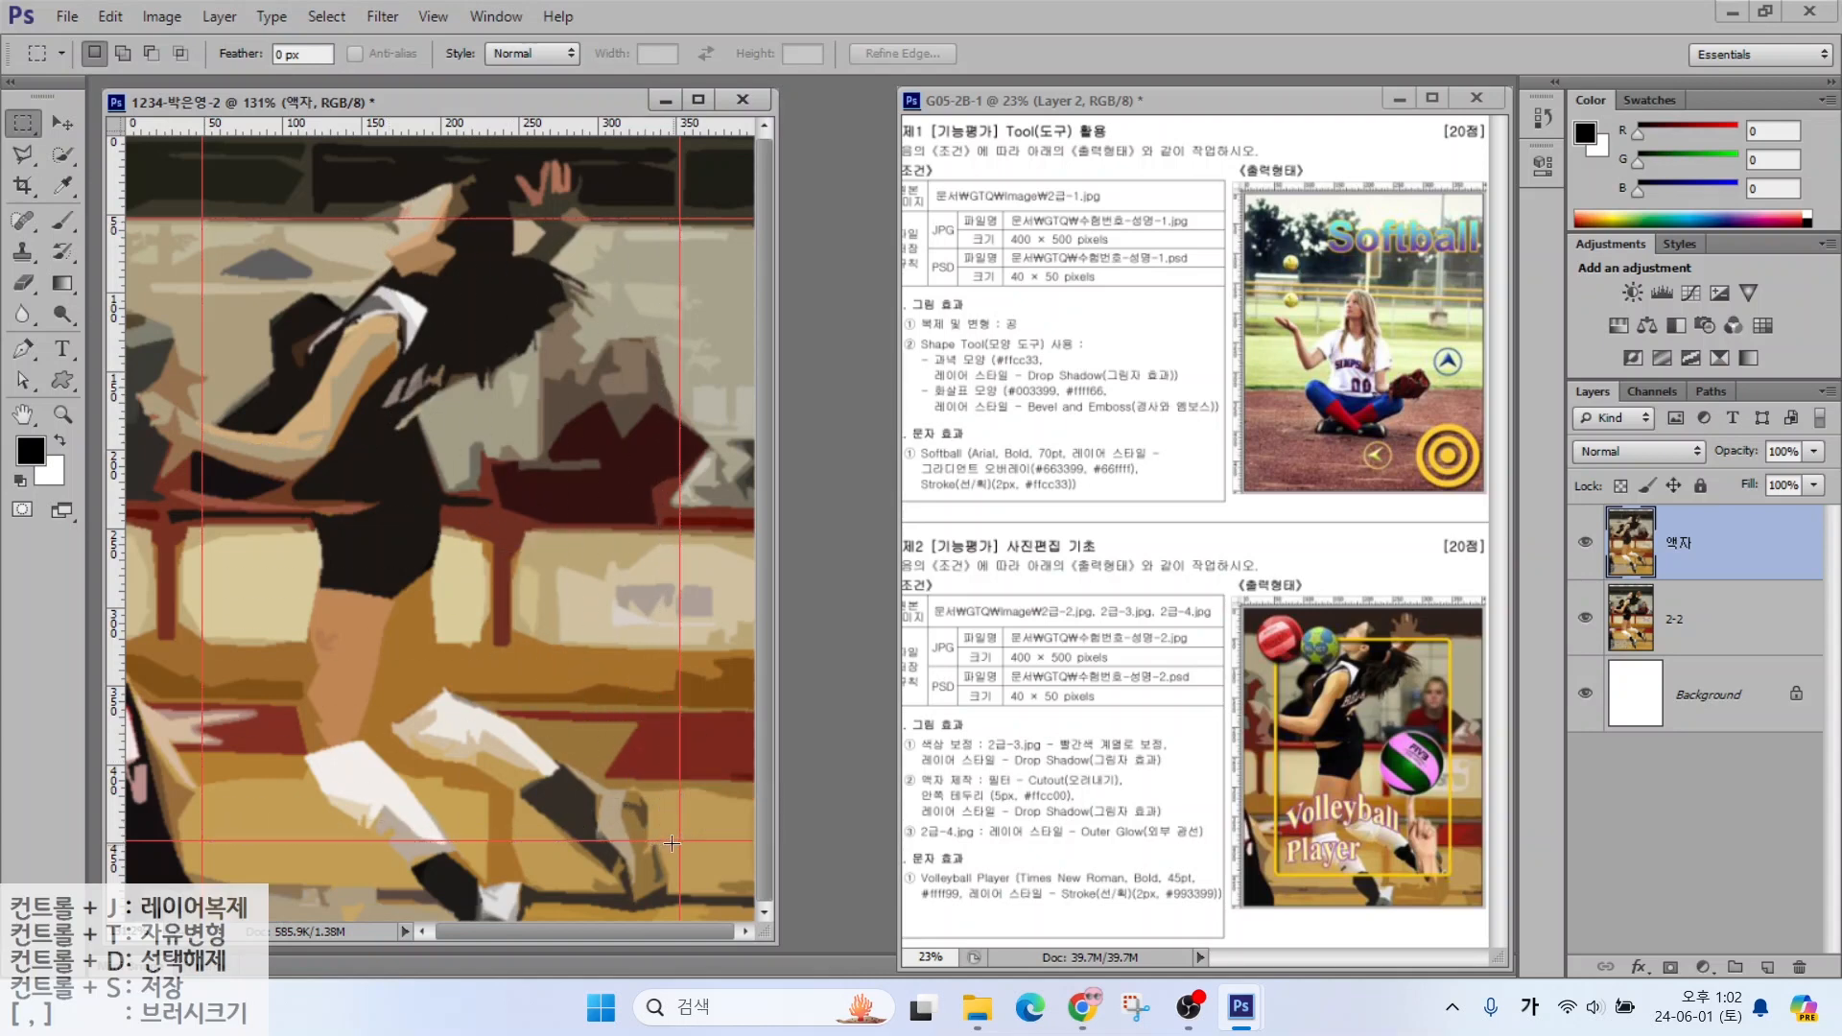
key(alt)
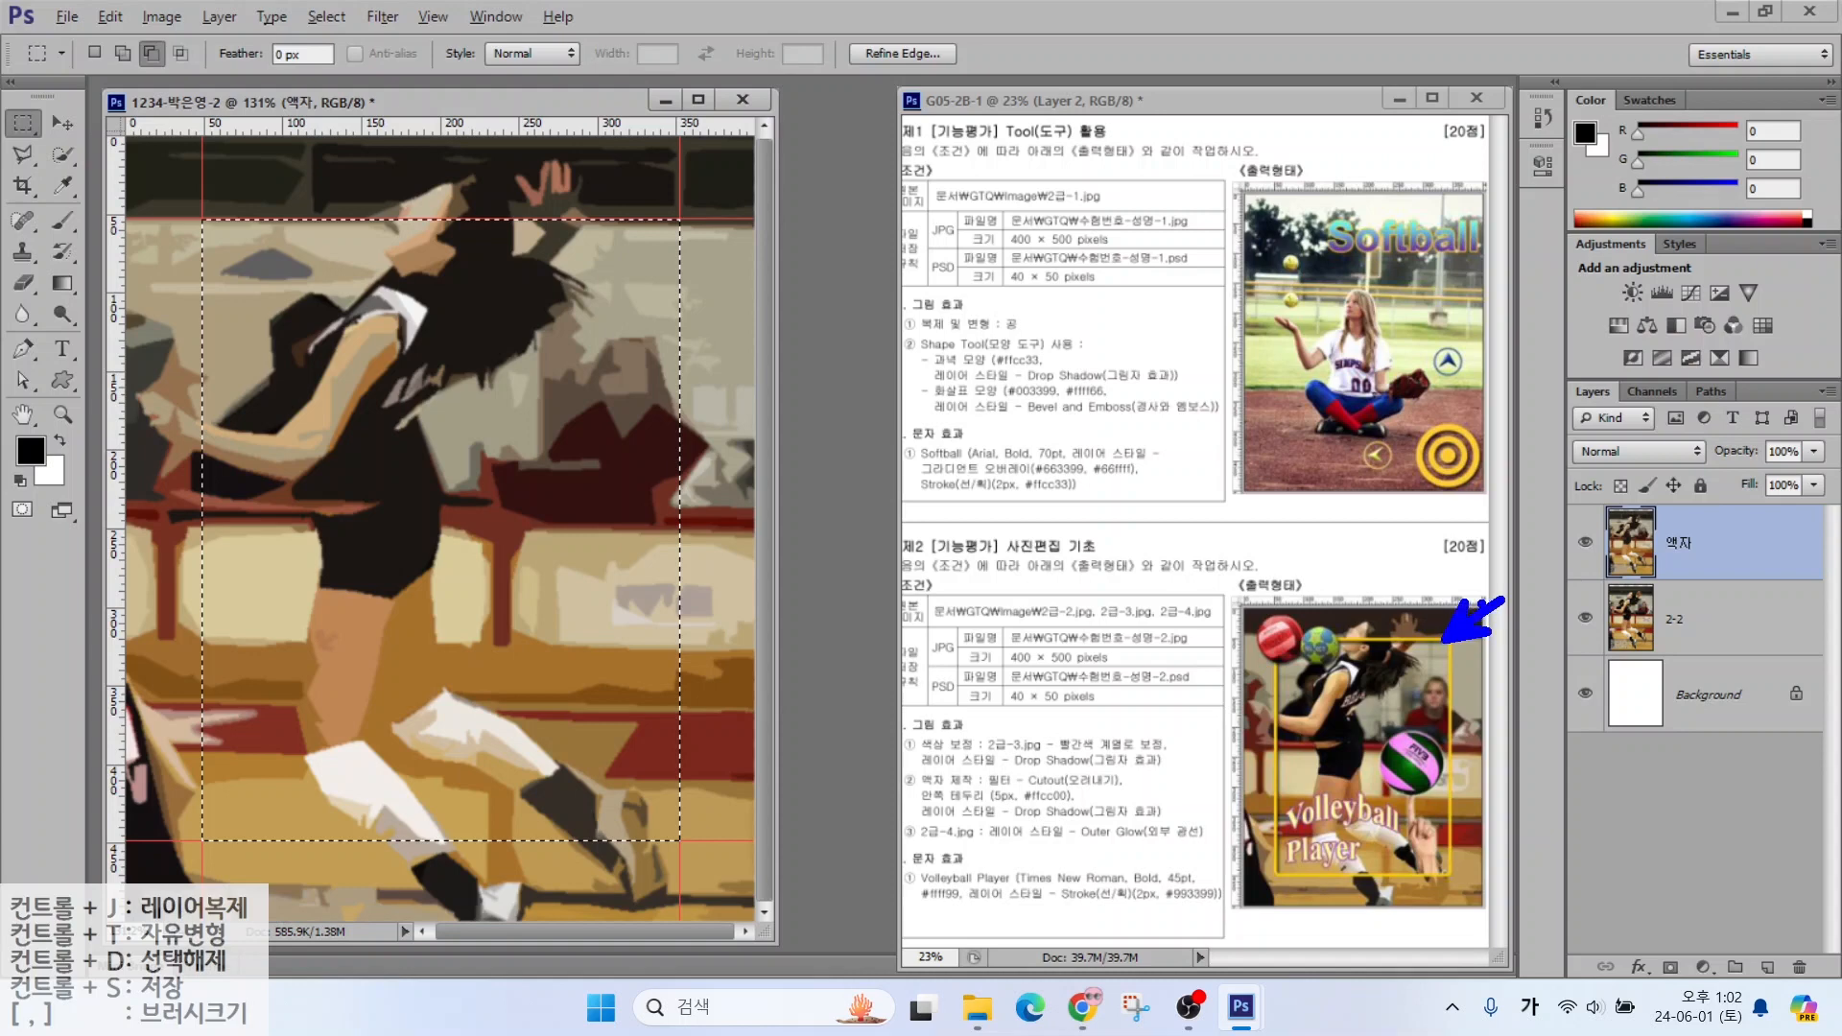
Smooth the selection with a 5-pixel radius and delete it from the 액자 layer
click(308, 32)
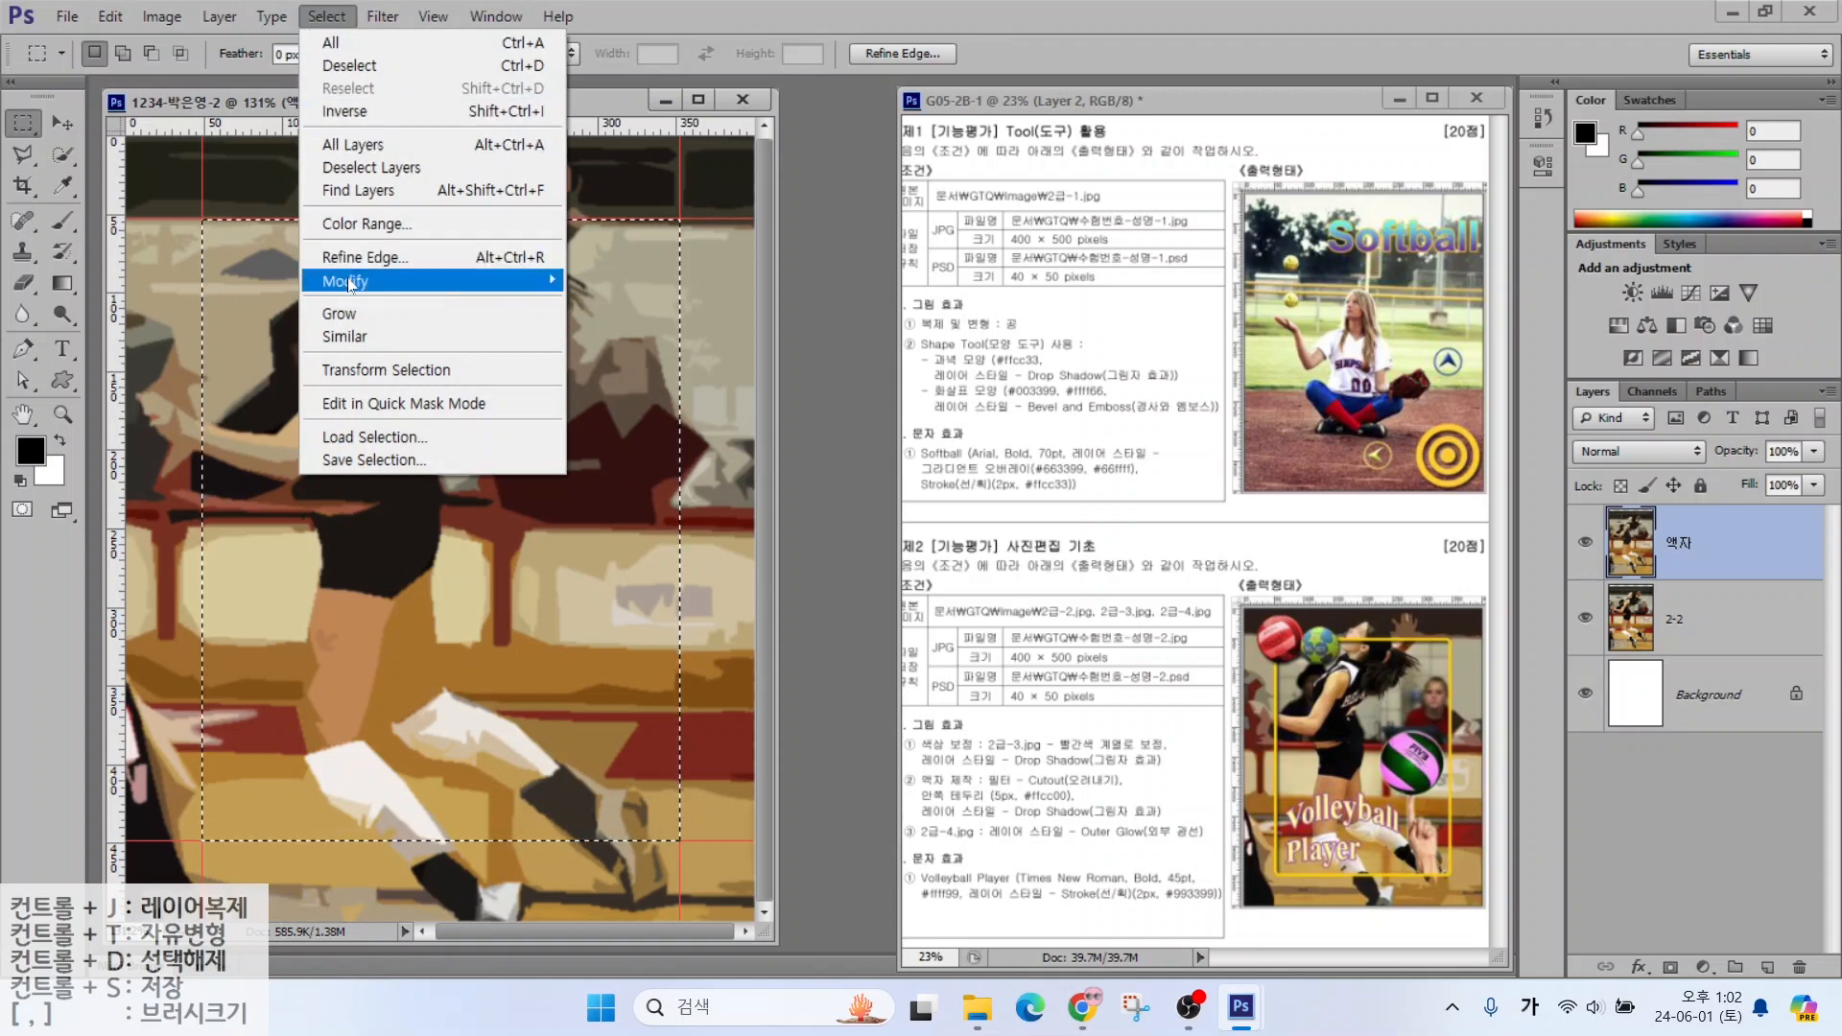
mouse_move(351, 285)
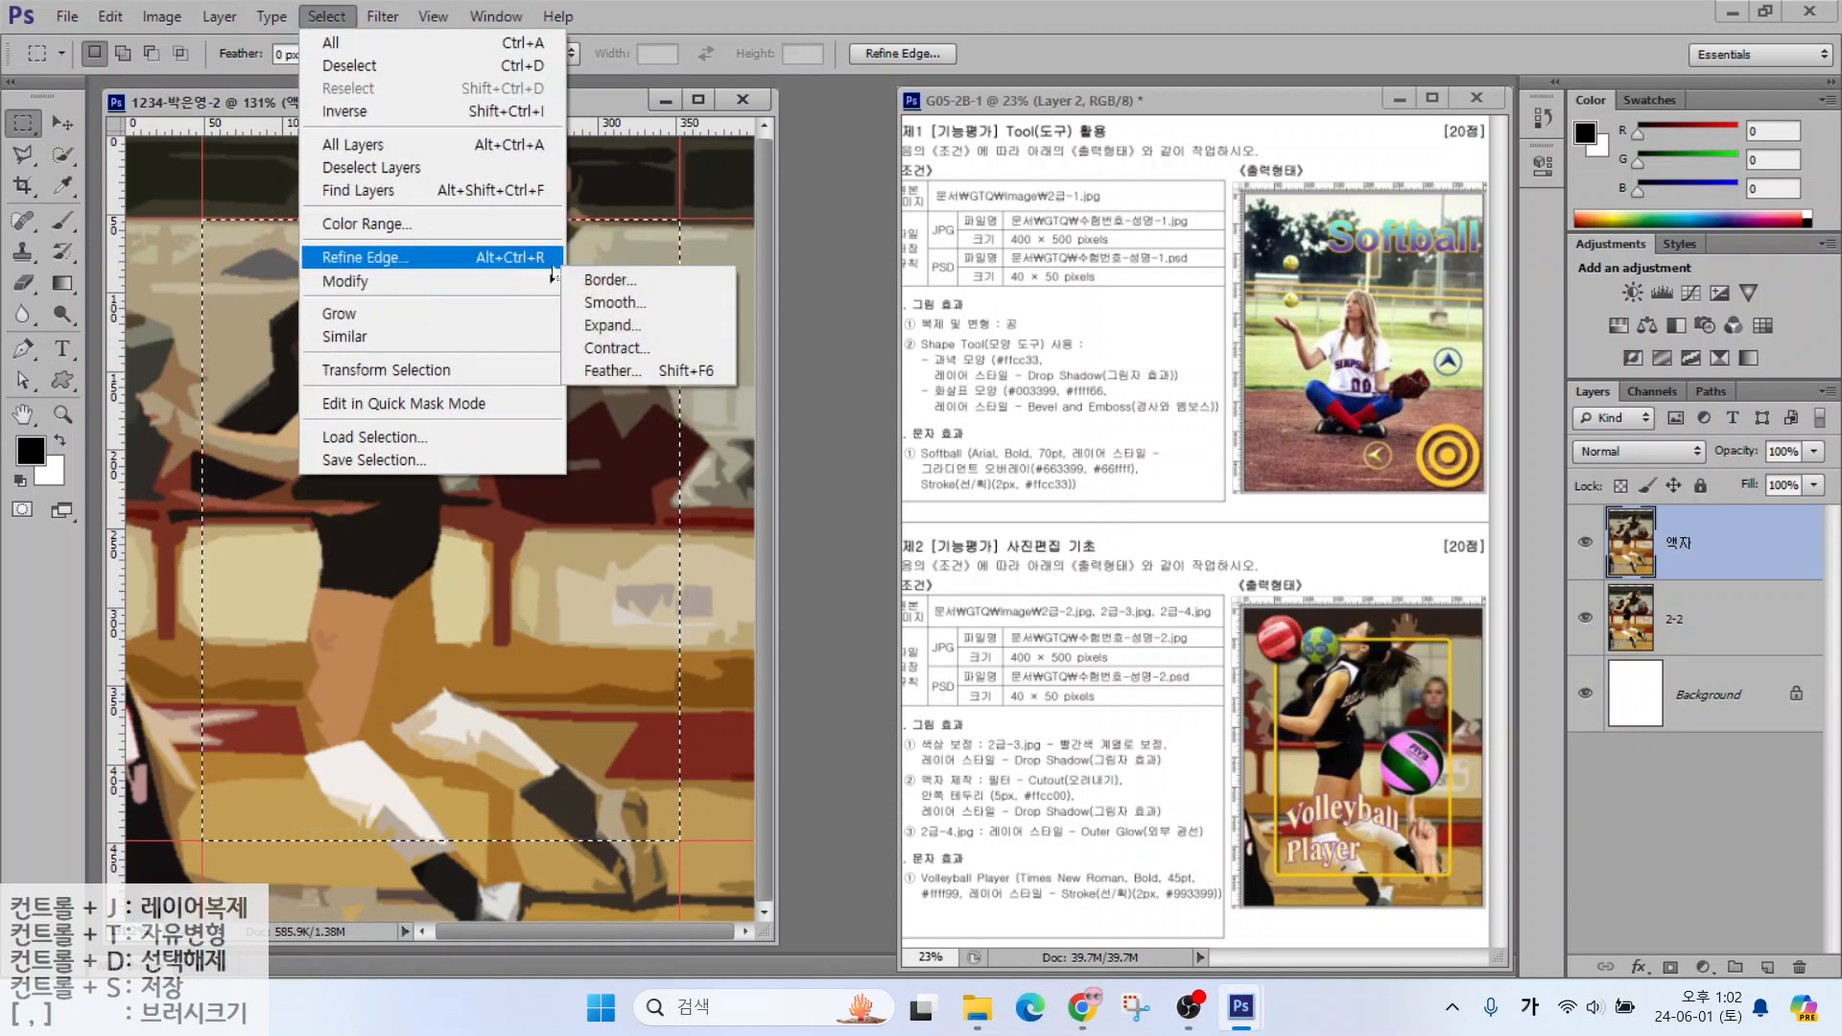
click(599, 305)
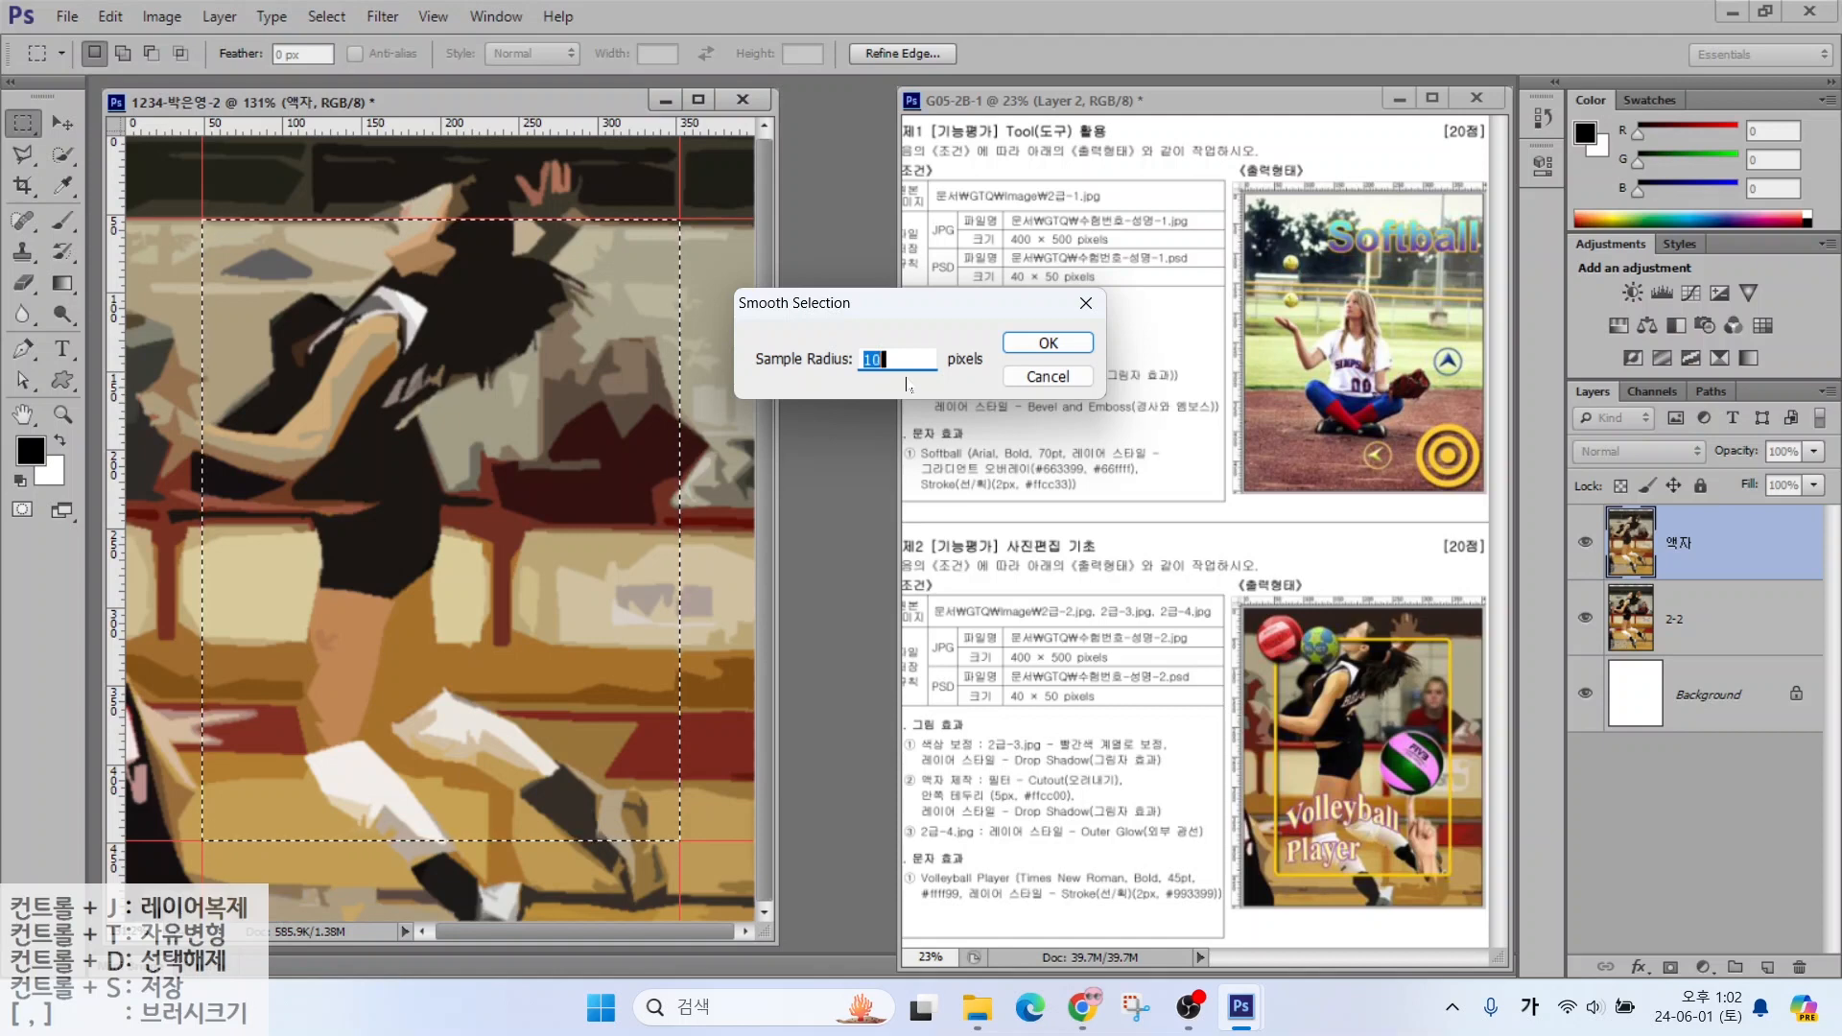
text(5)
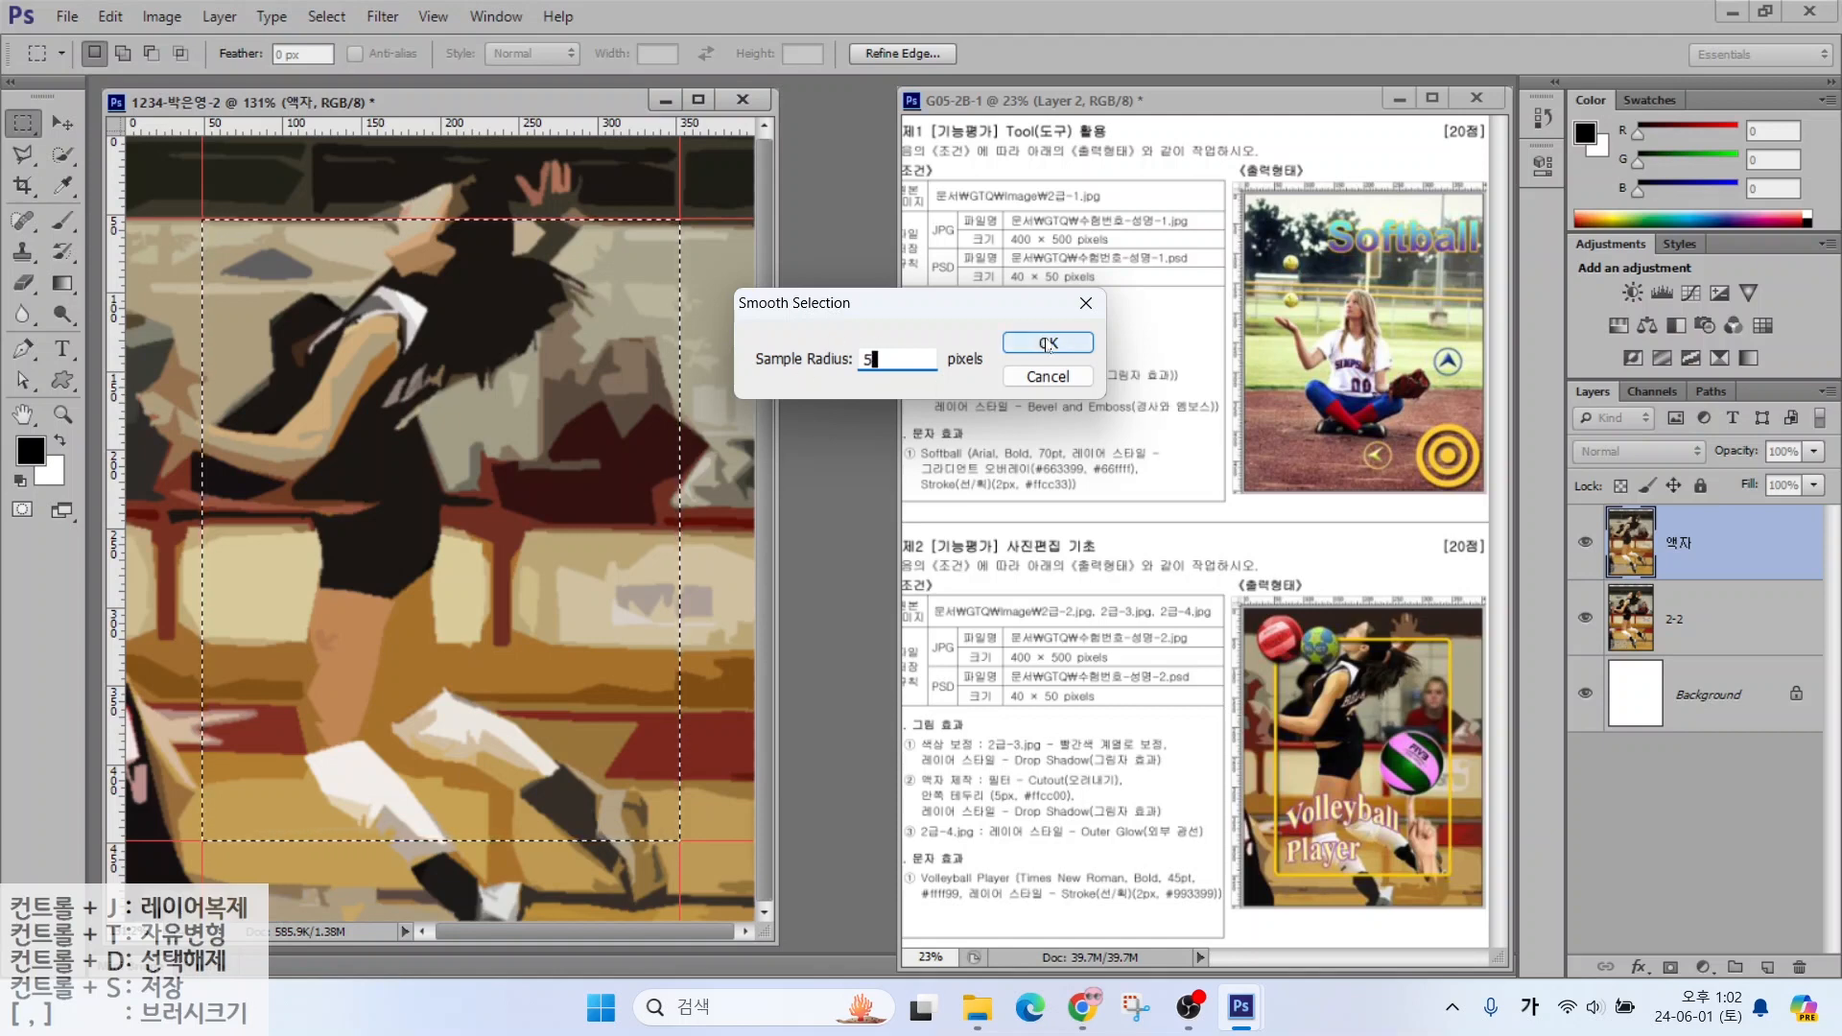
key(Return)
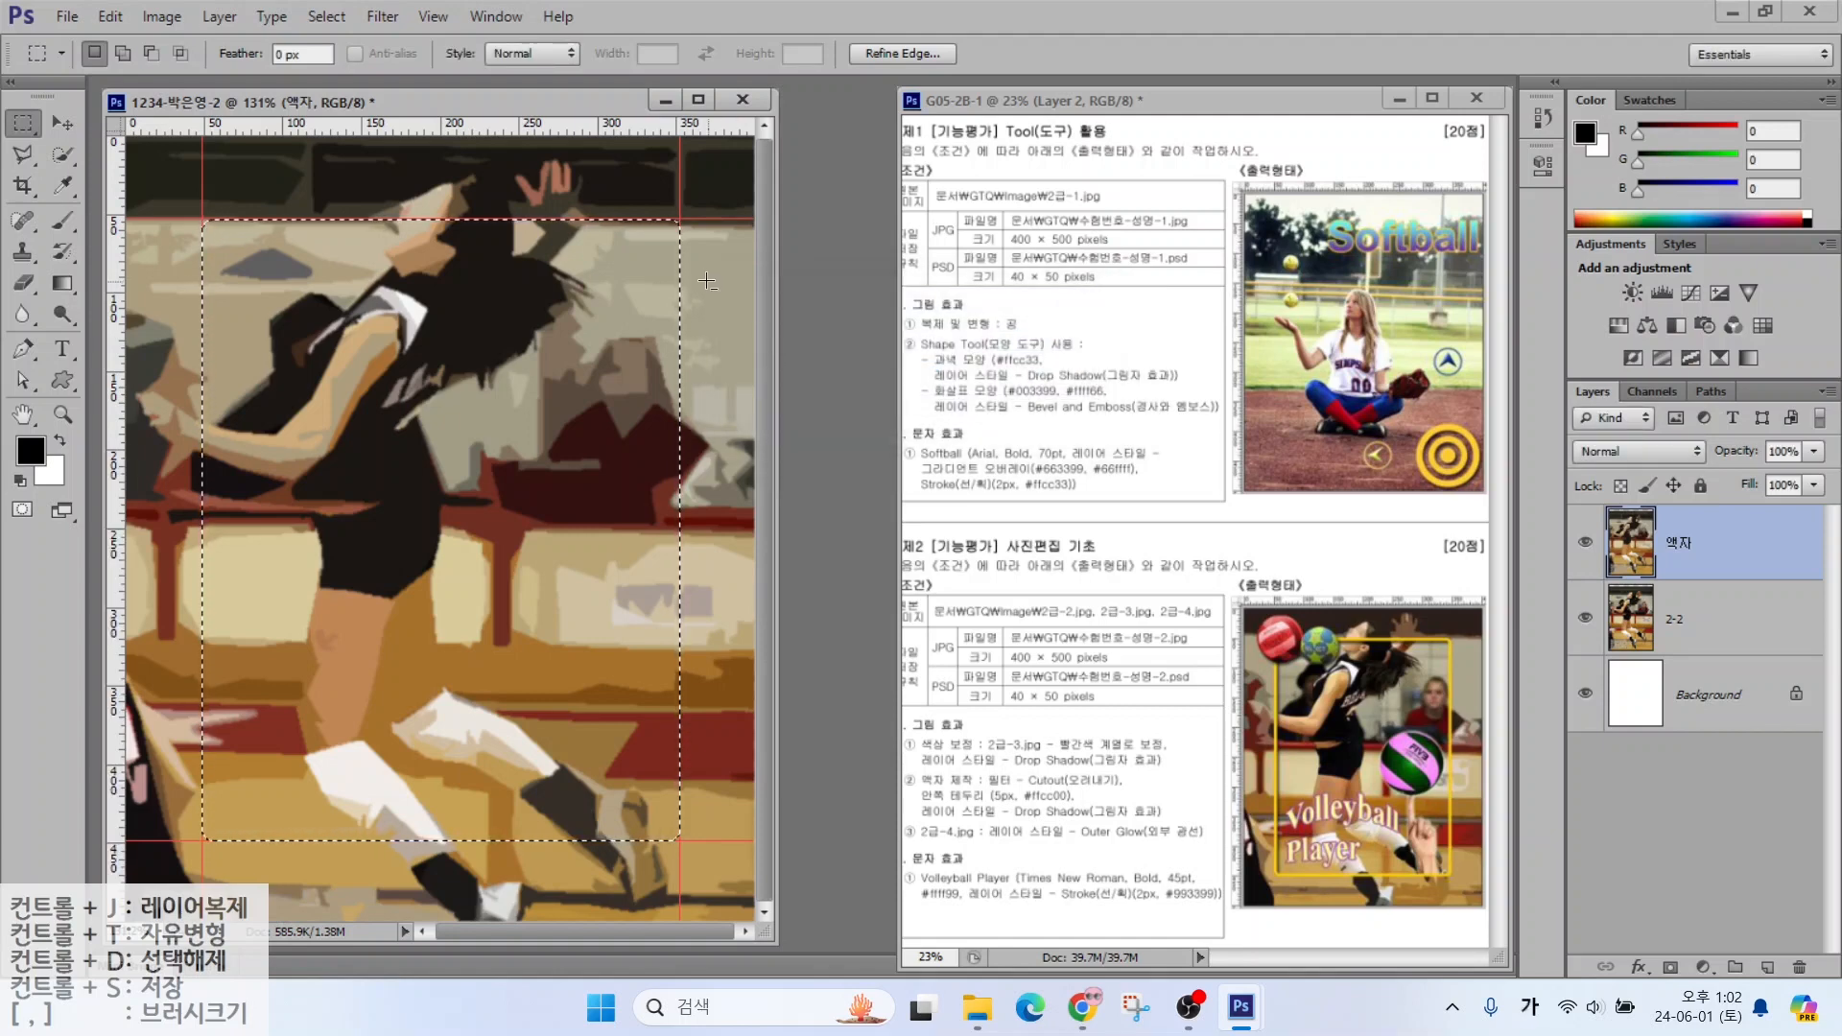
key(alt)
drag(690, 227, 785, 168)
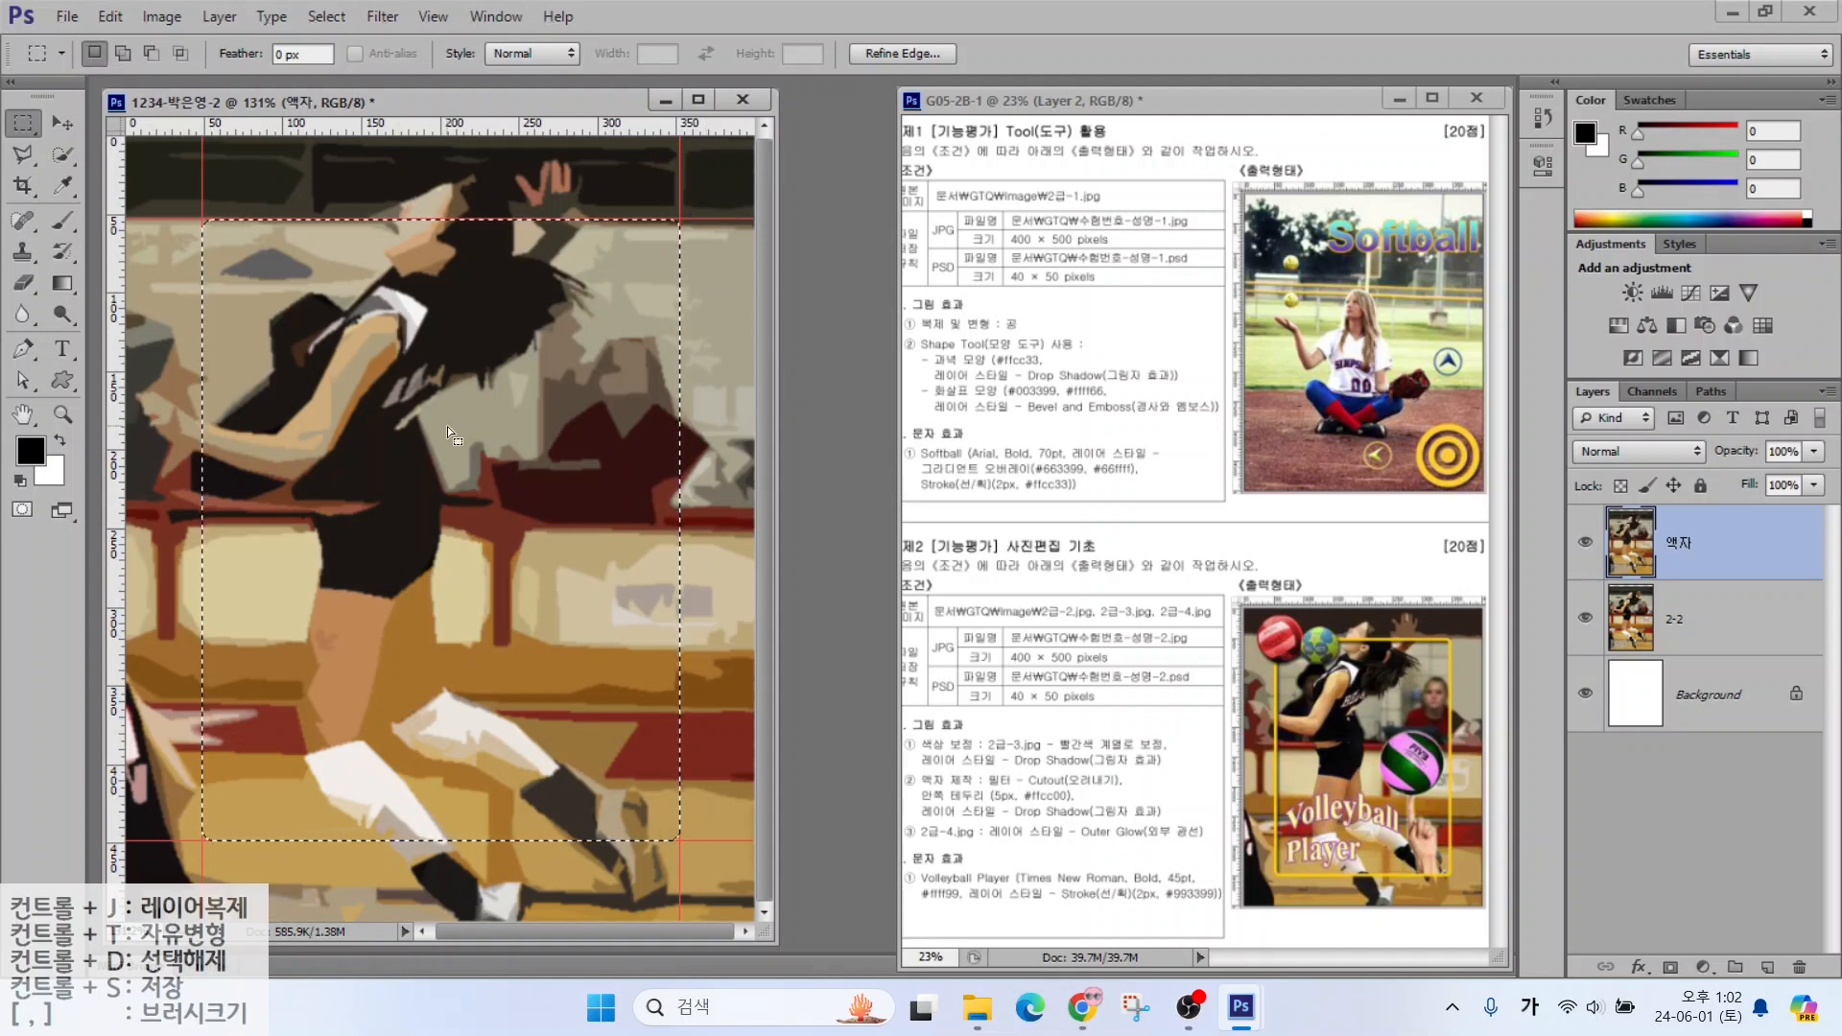
key(Delete)
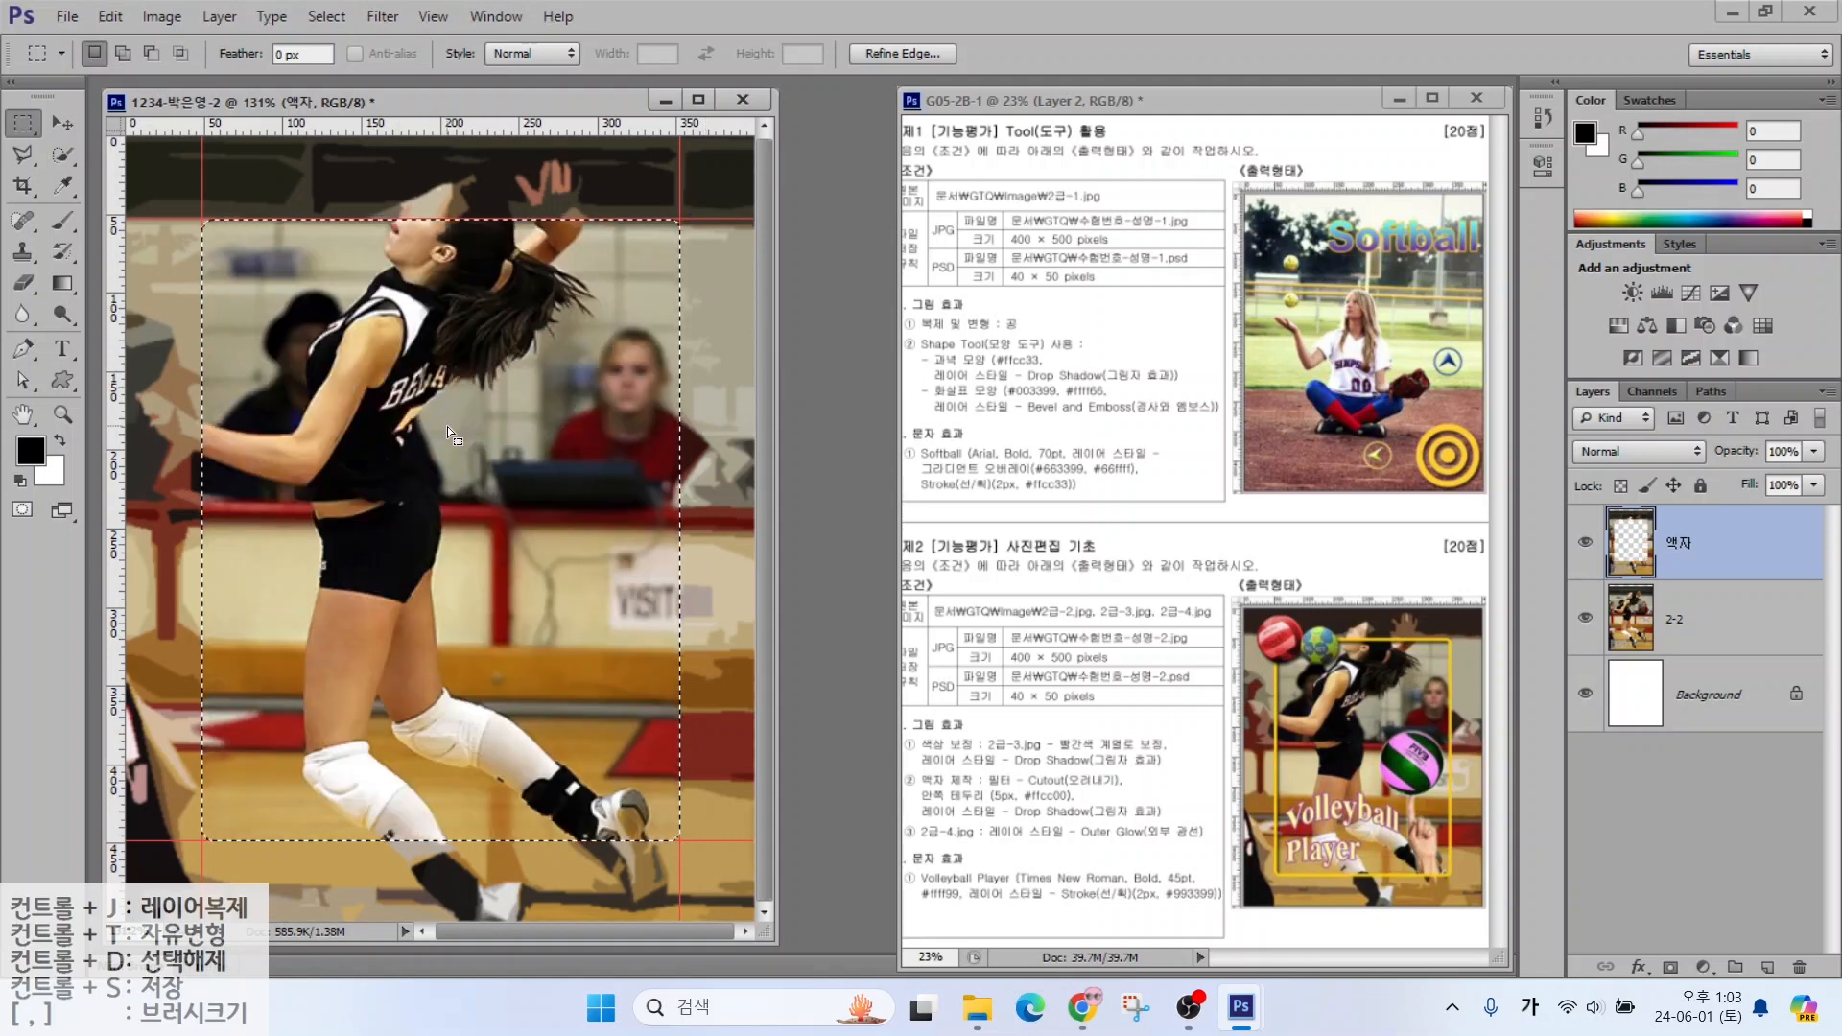
key(alt)
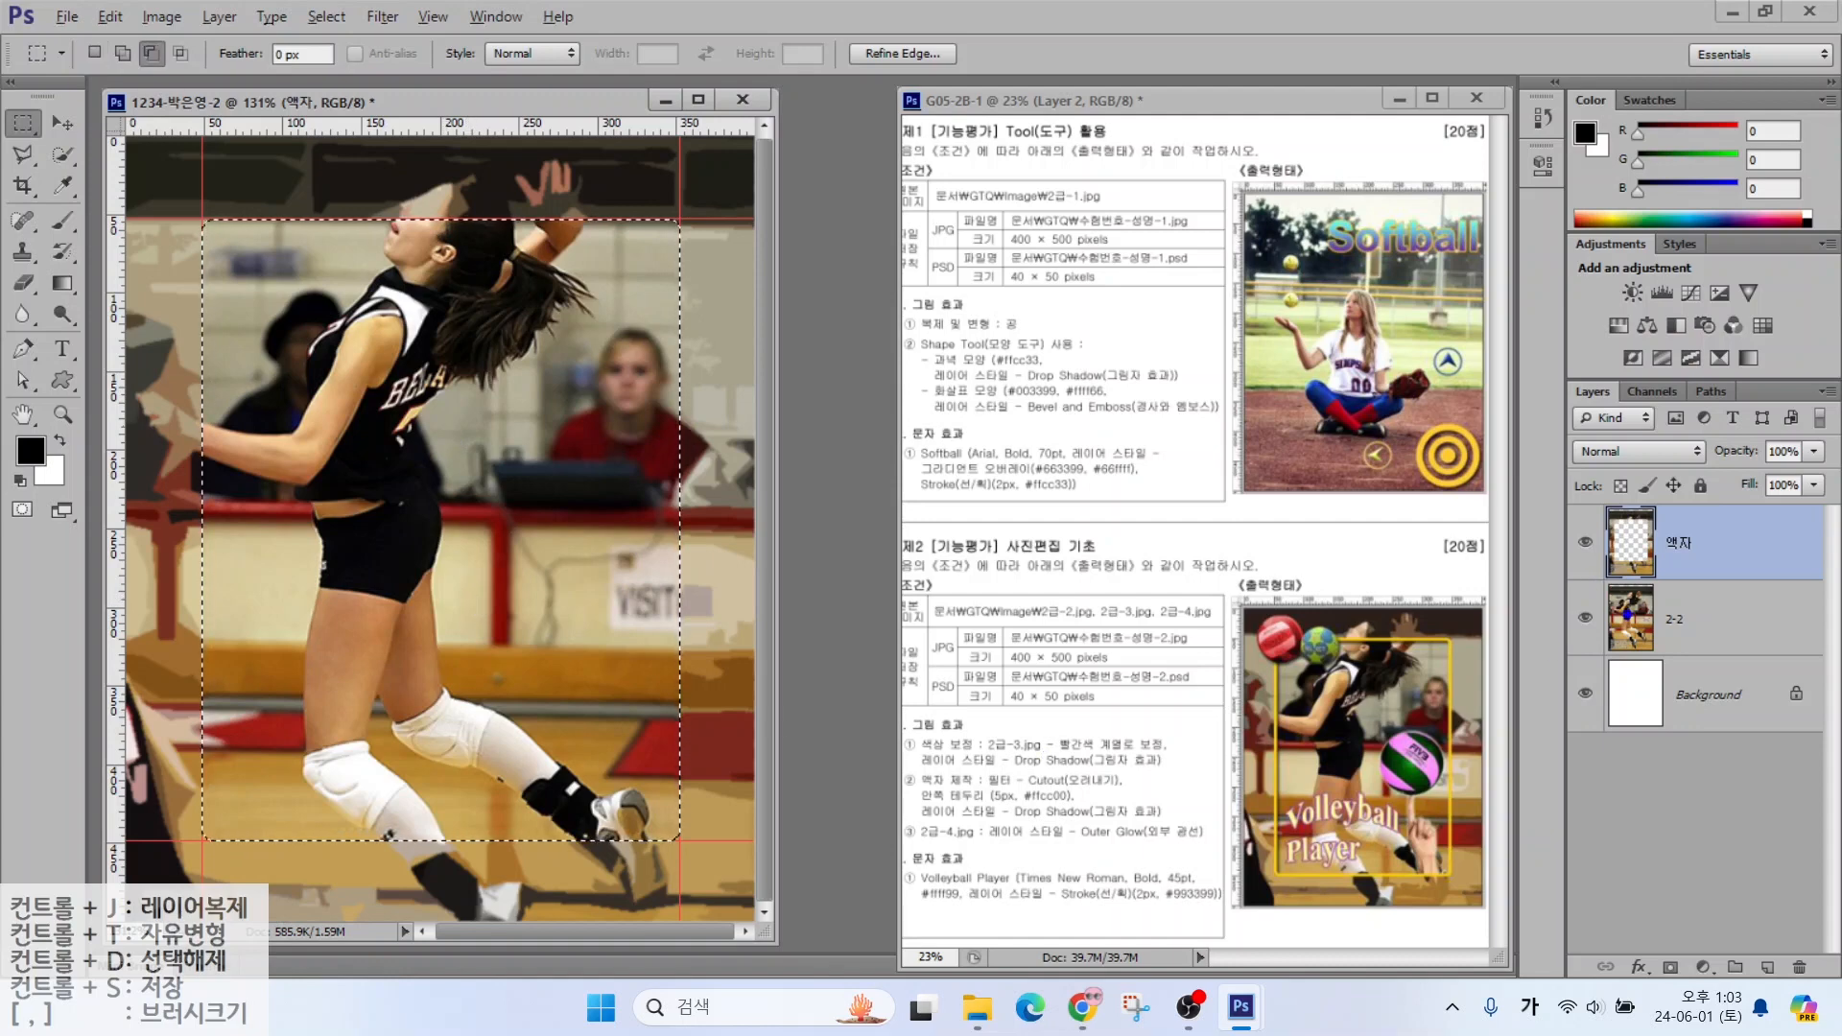
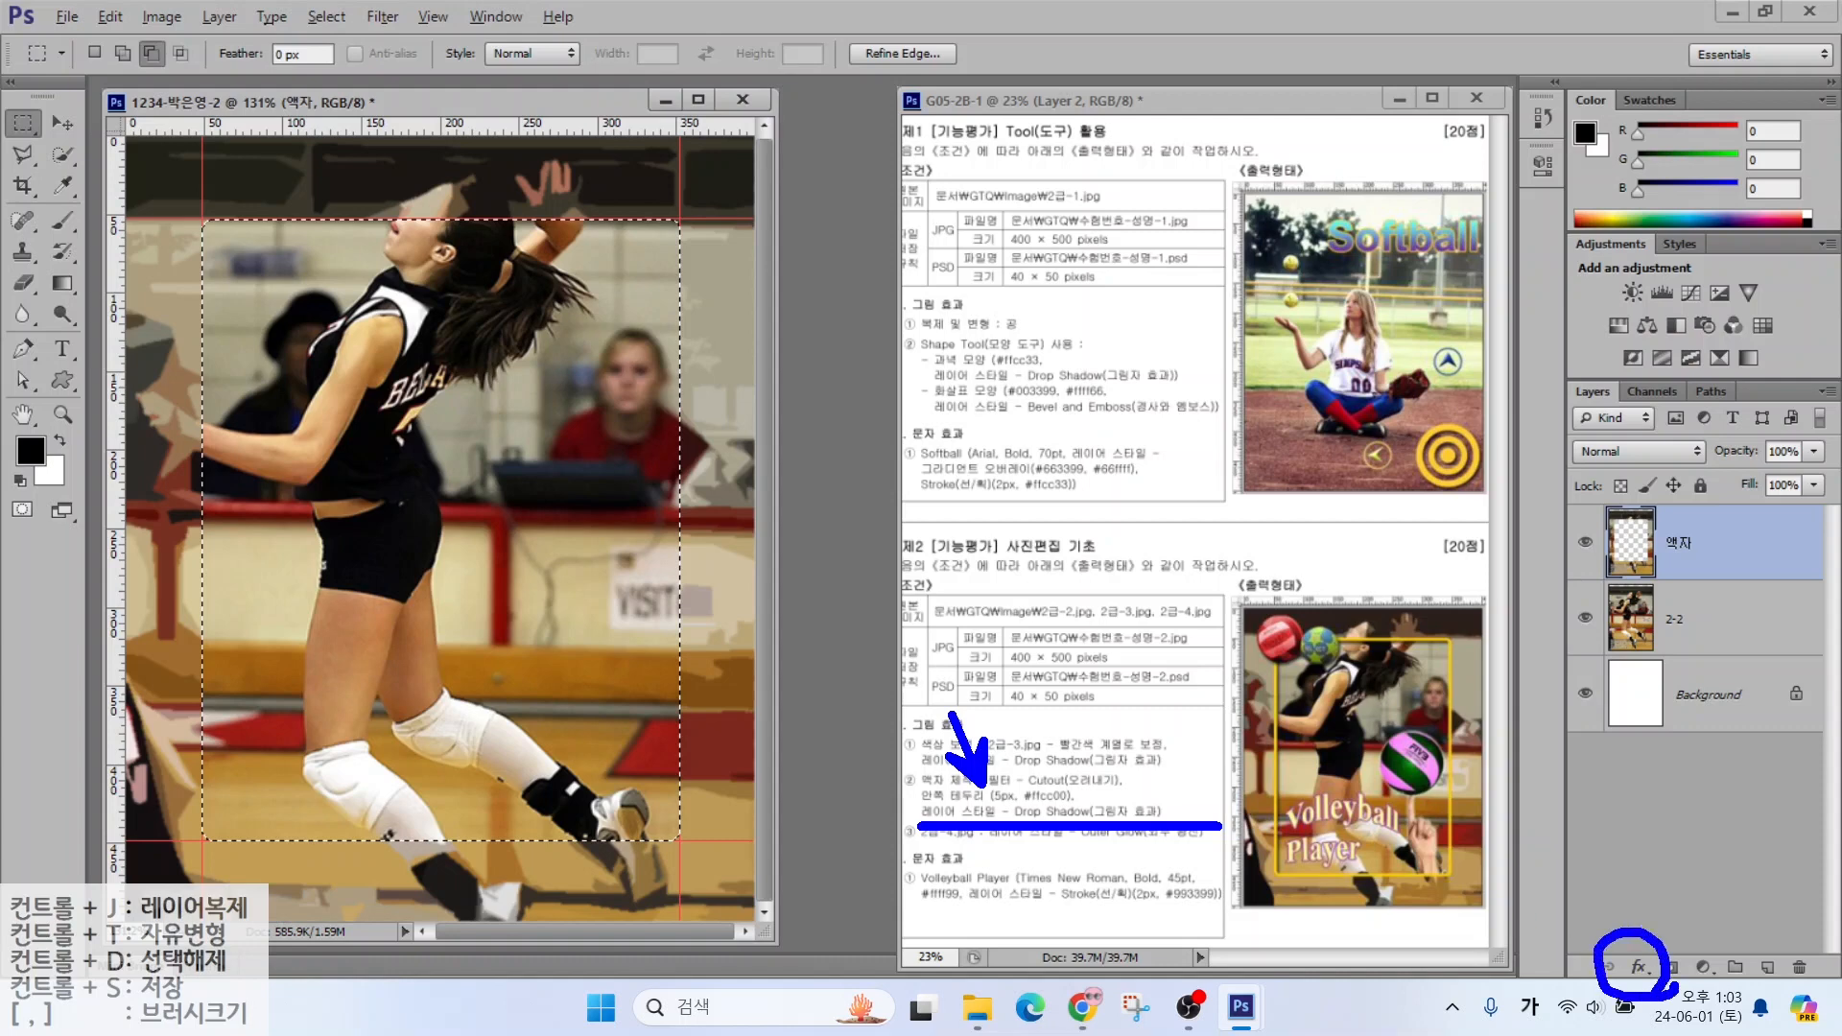
Stroke the frame selection with a 5 px yellow (#ffcc00) border
click(108, 17)
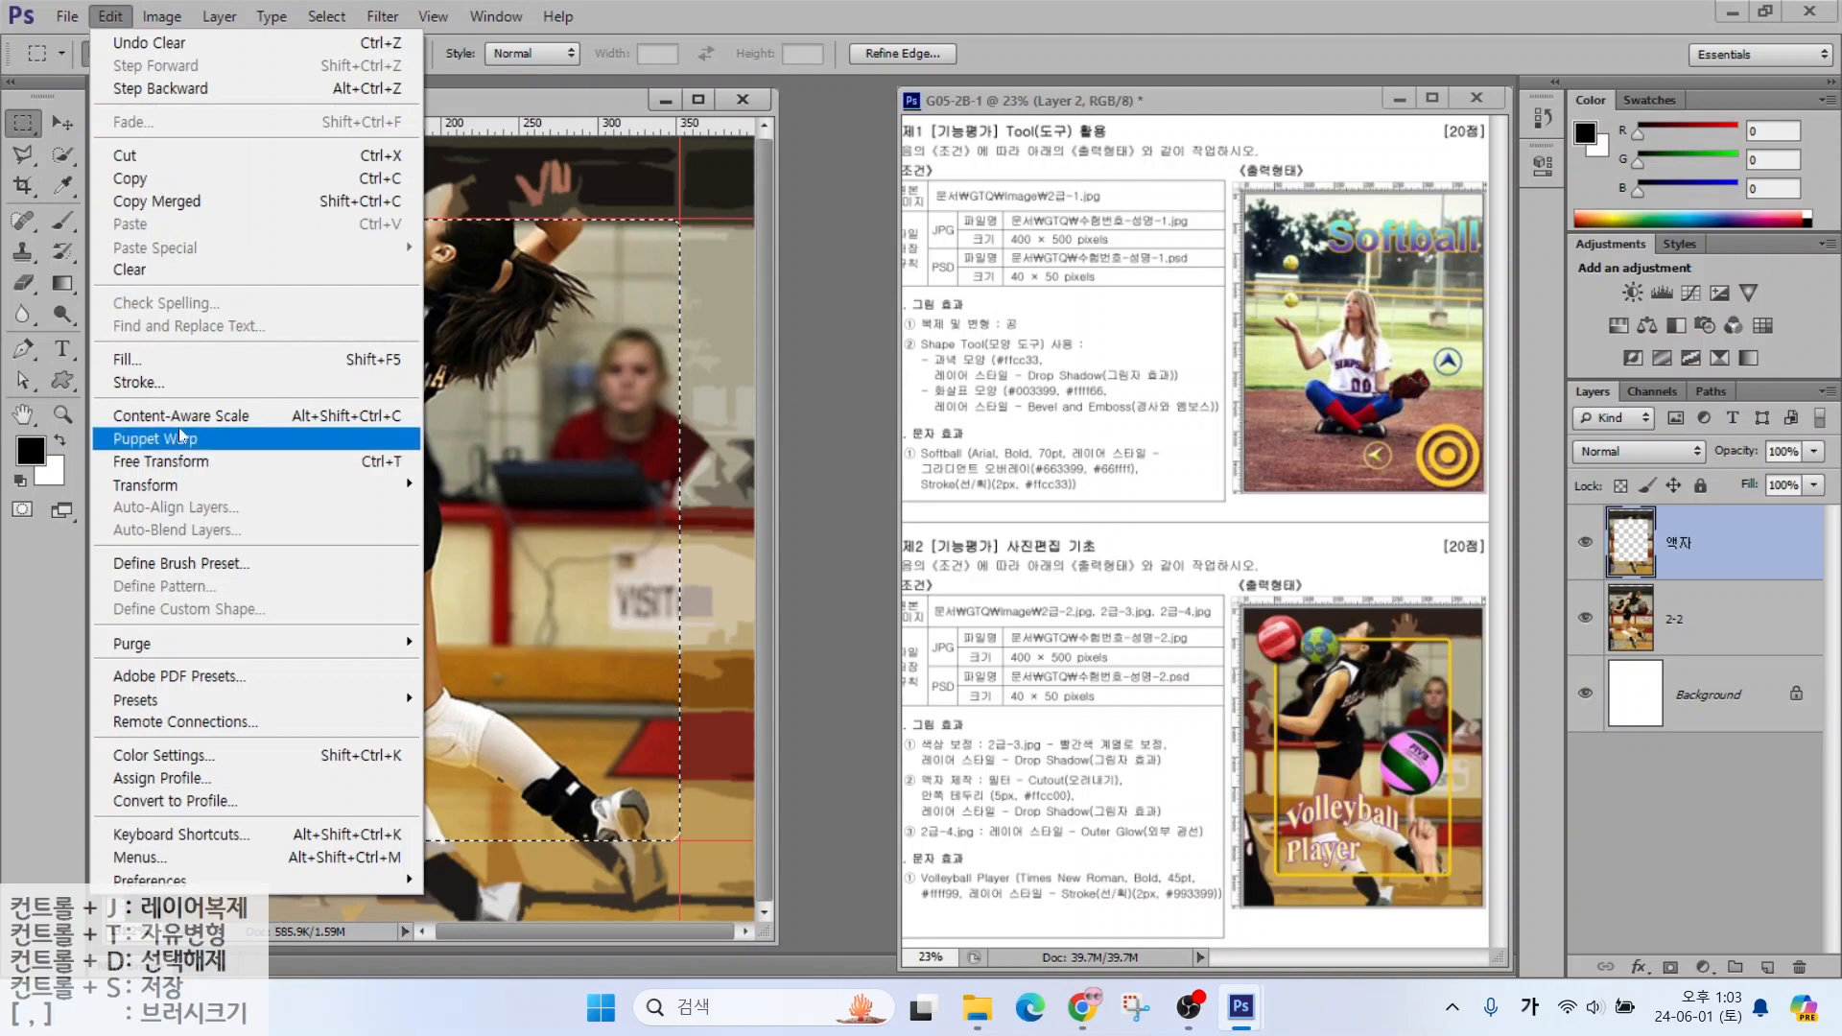
click(134, 382)
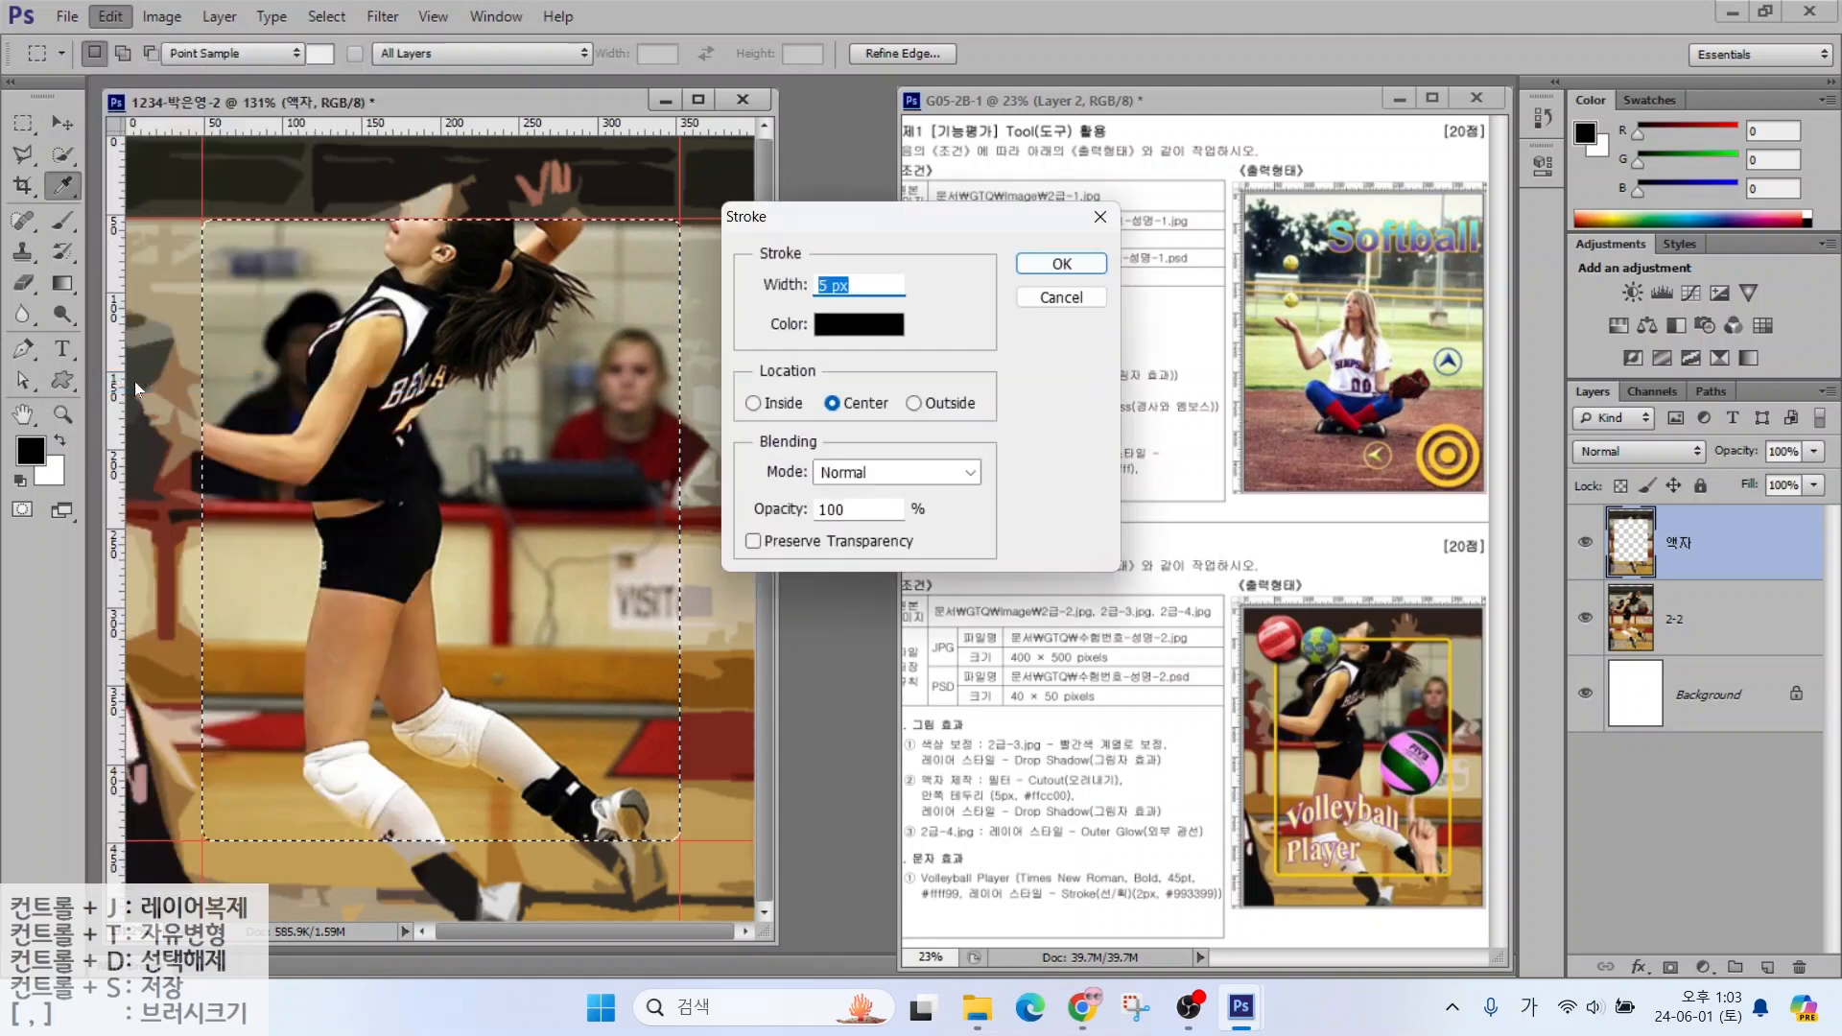
click(818, 325)
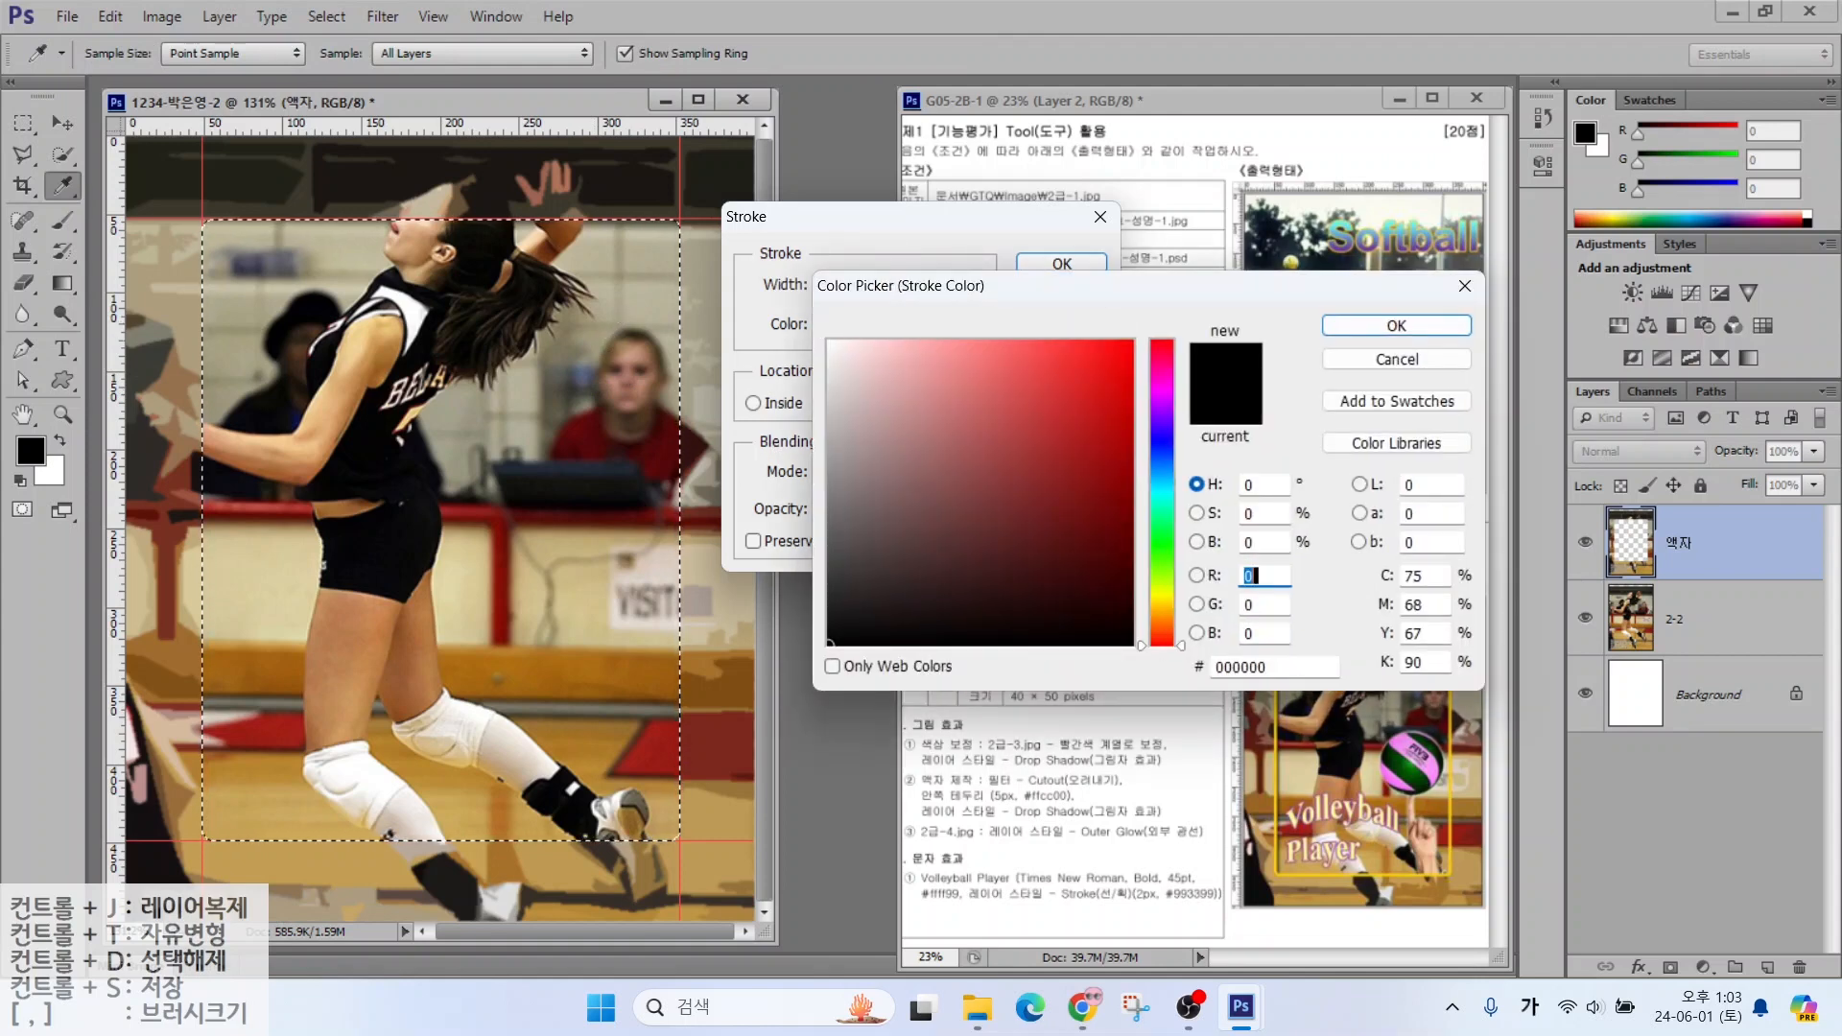
double_click(1242, 667)
text(ffcc00)
key(Return)
key(Return)
key(m)
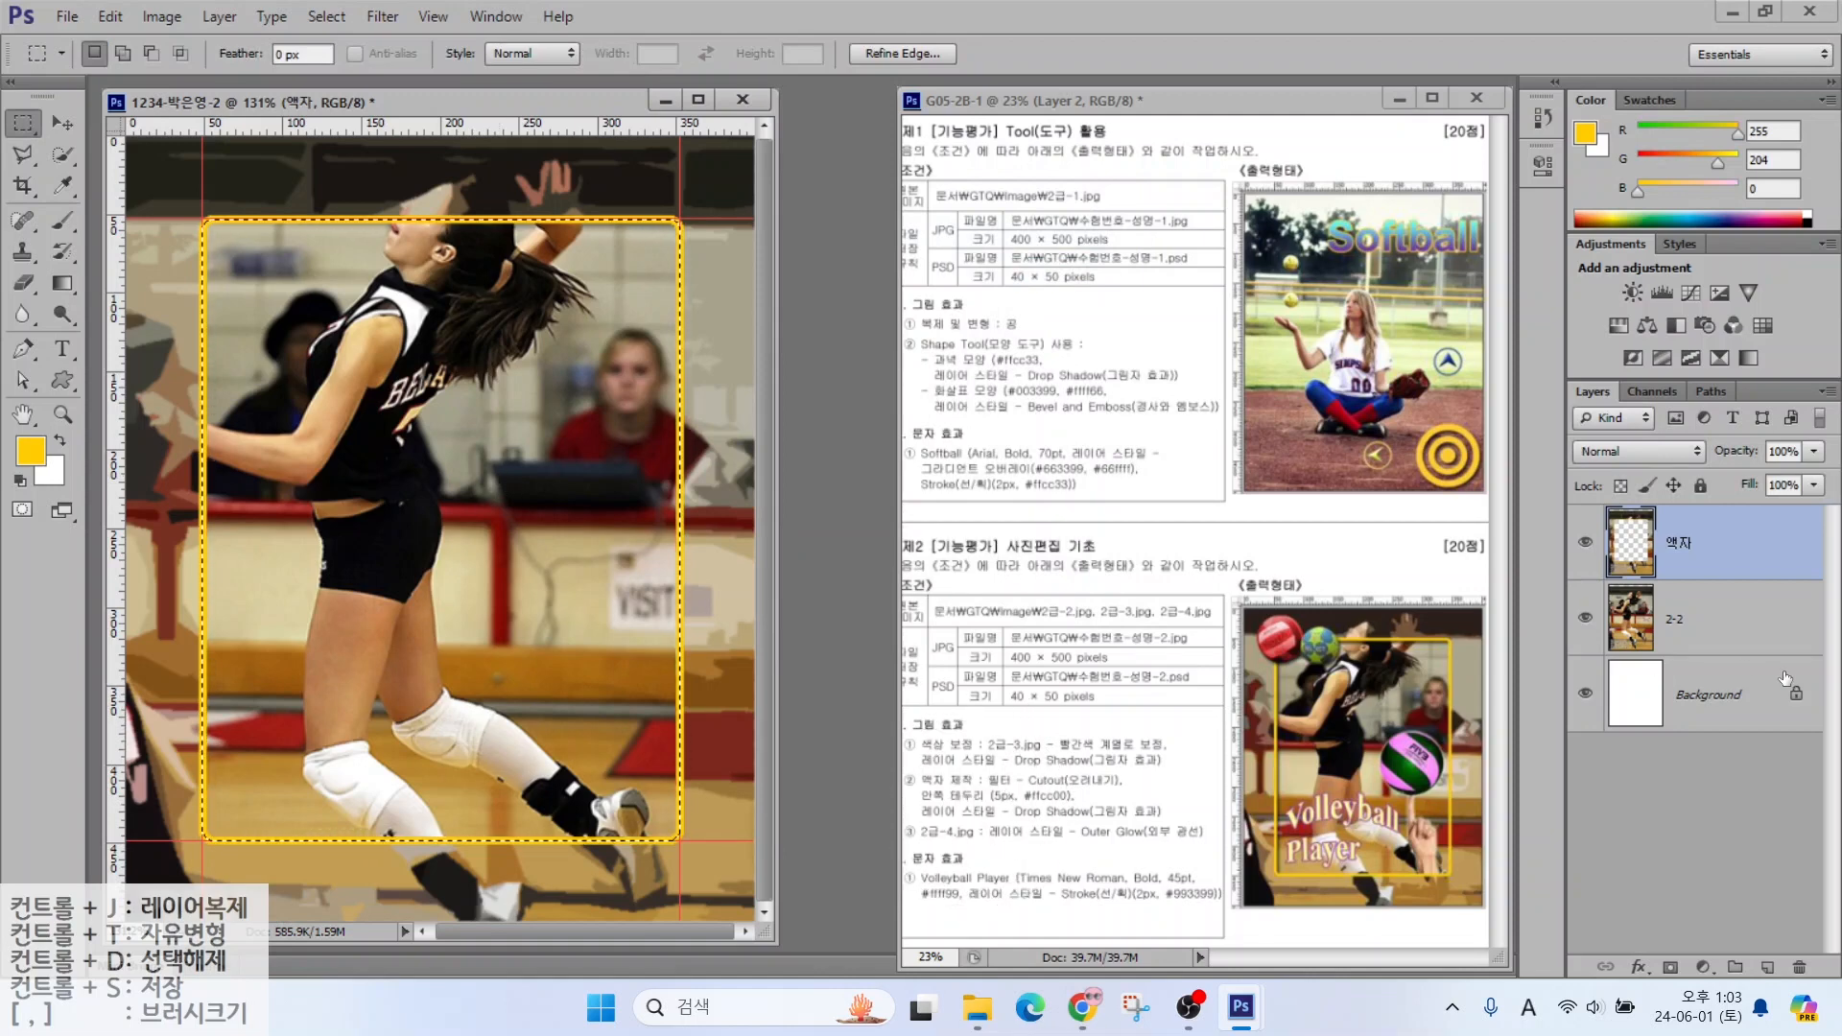
Add a drop shadow to the 액자 layer and deselect
click(1640, 969)
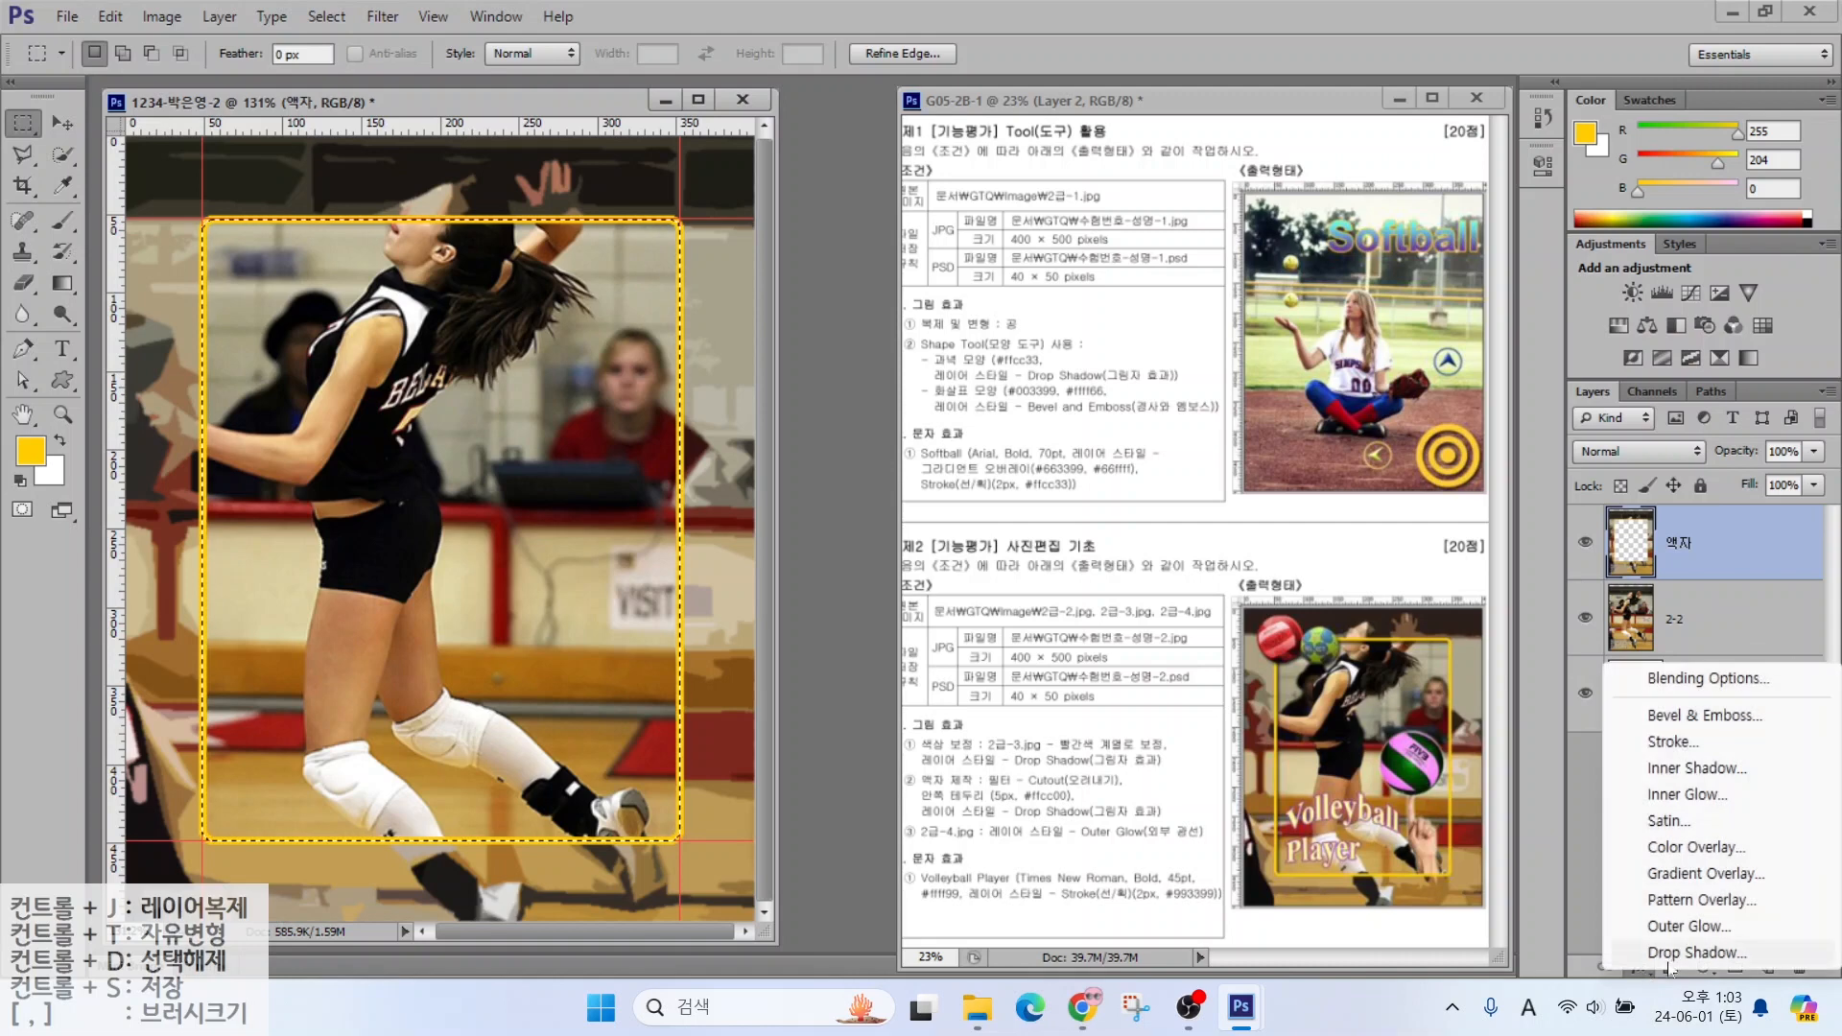
click(1677, 955)
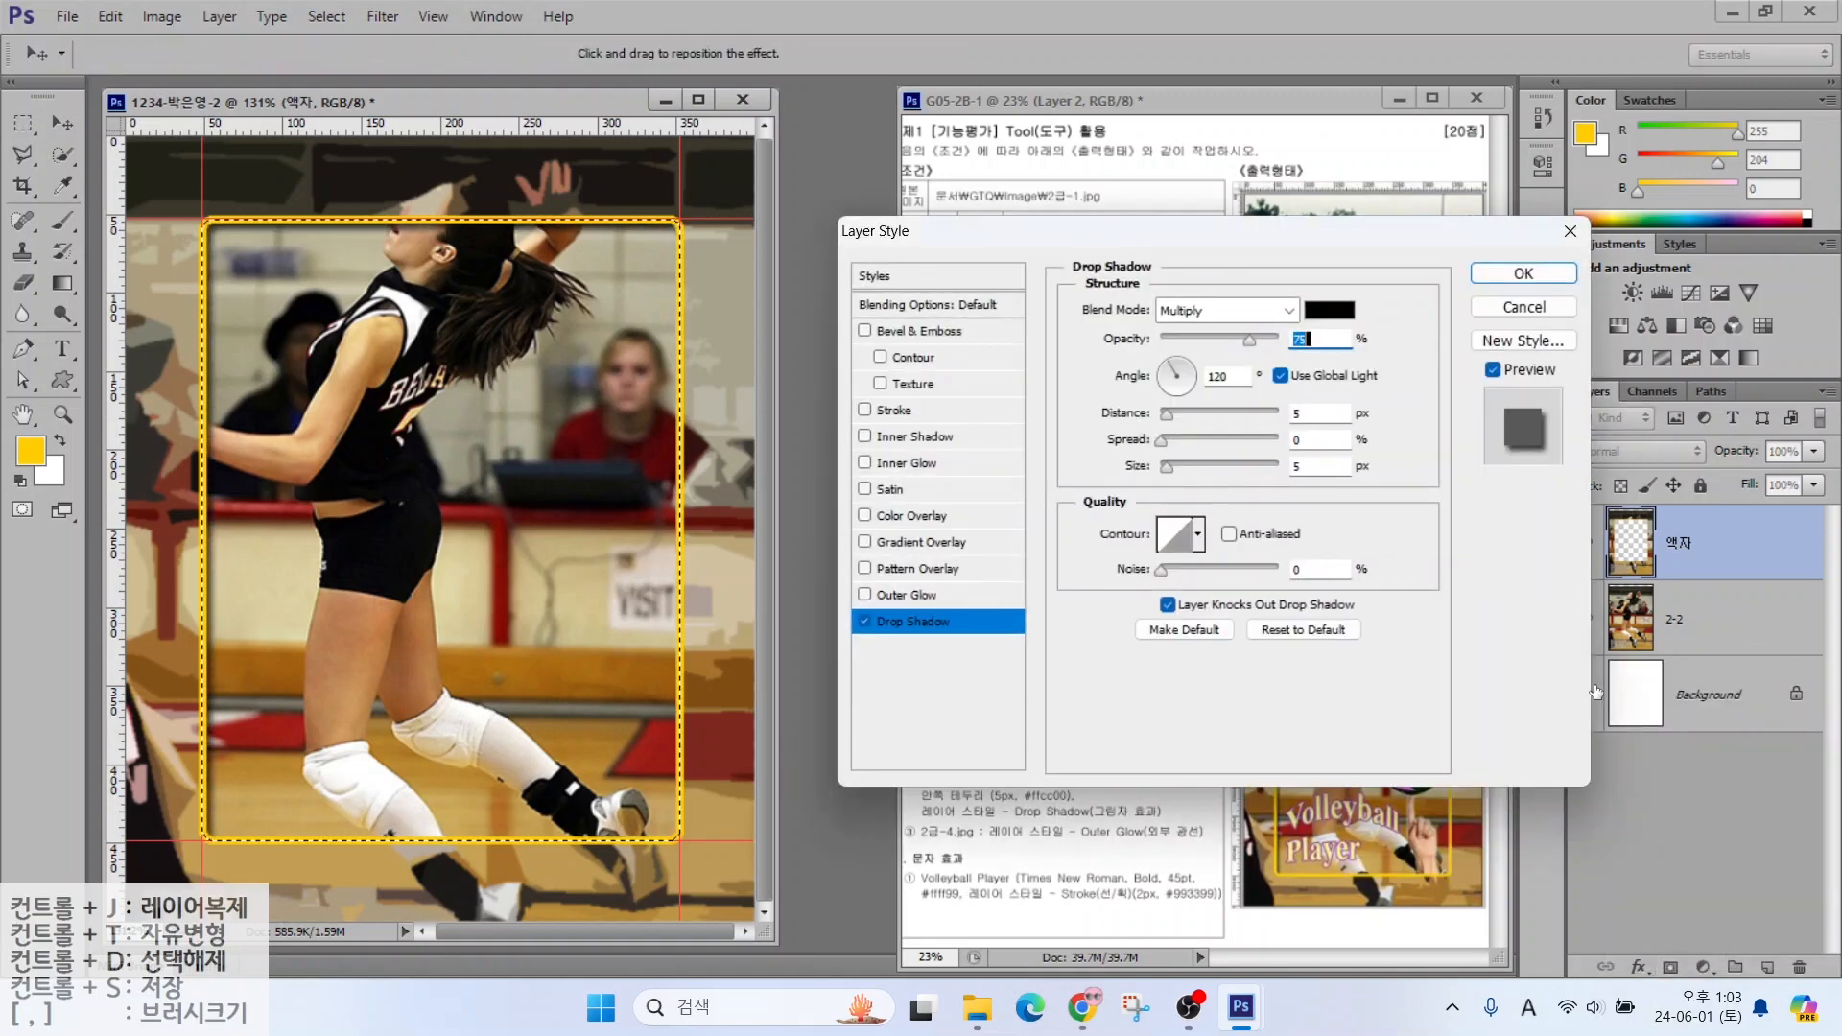
click(1524, 273)
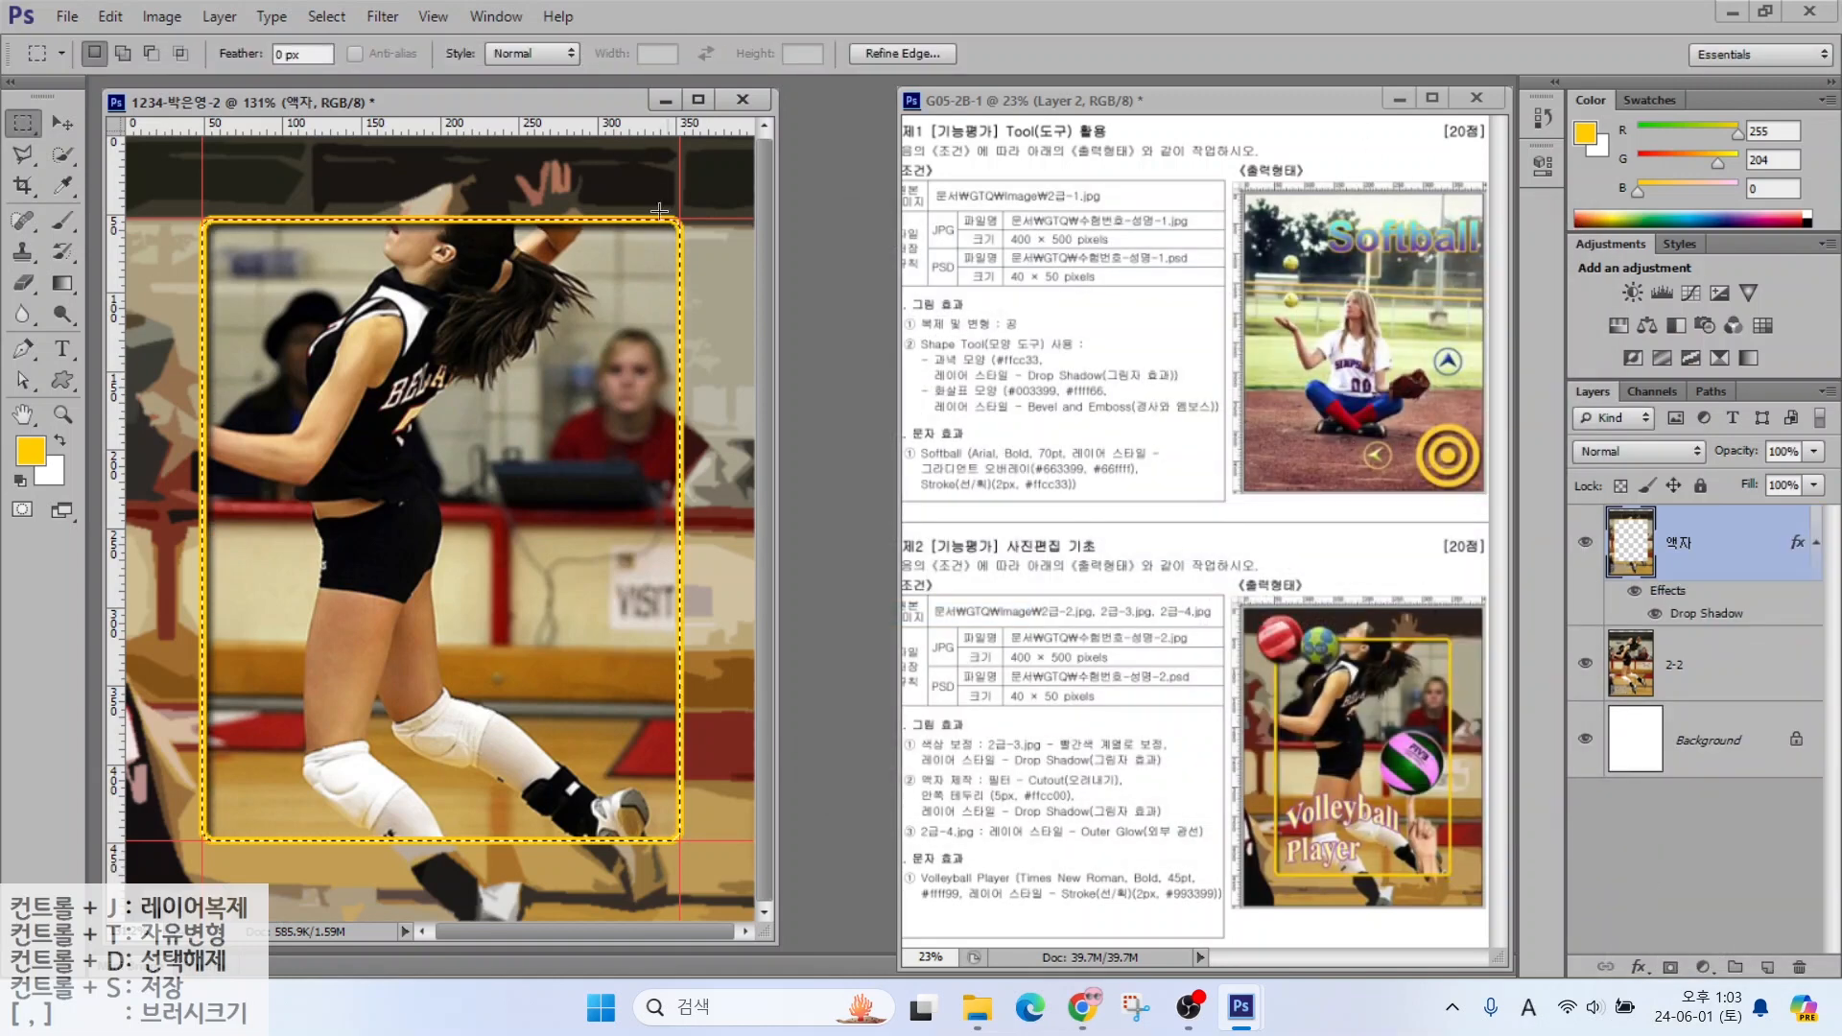
click(374, 17)
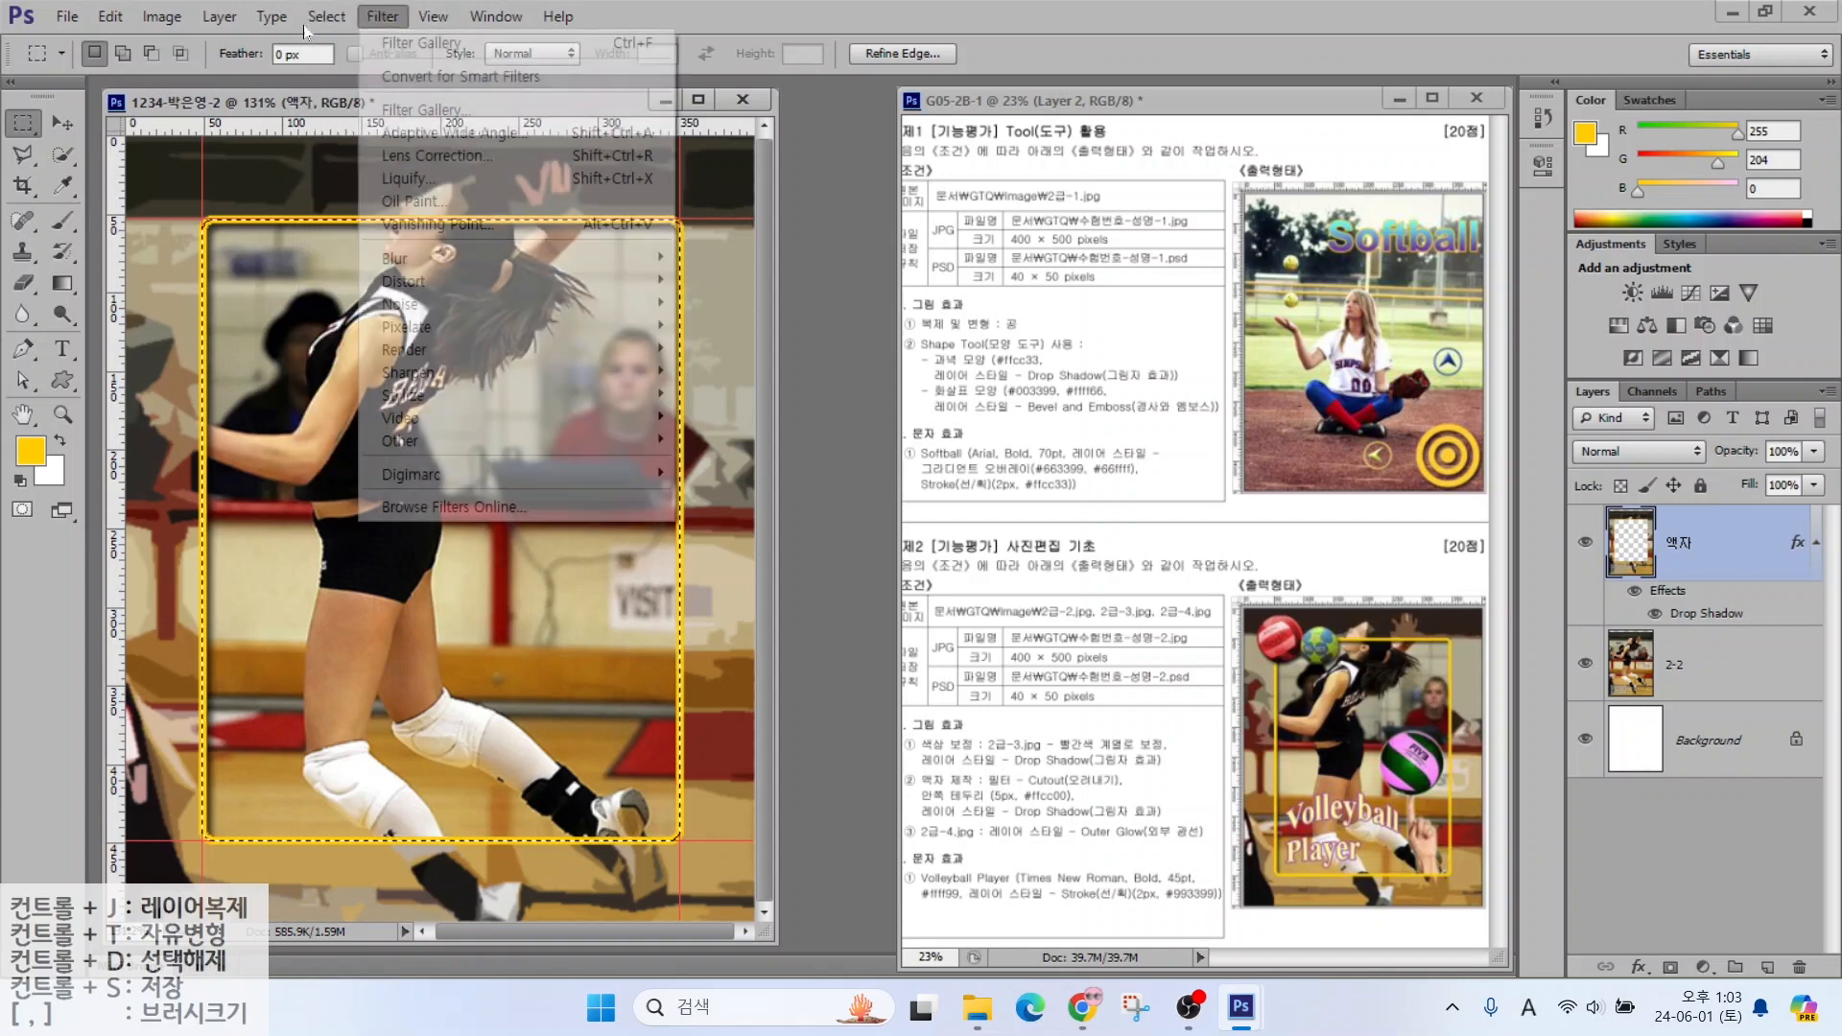
mouse_move(318, 17)
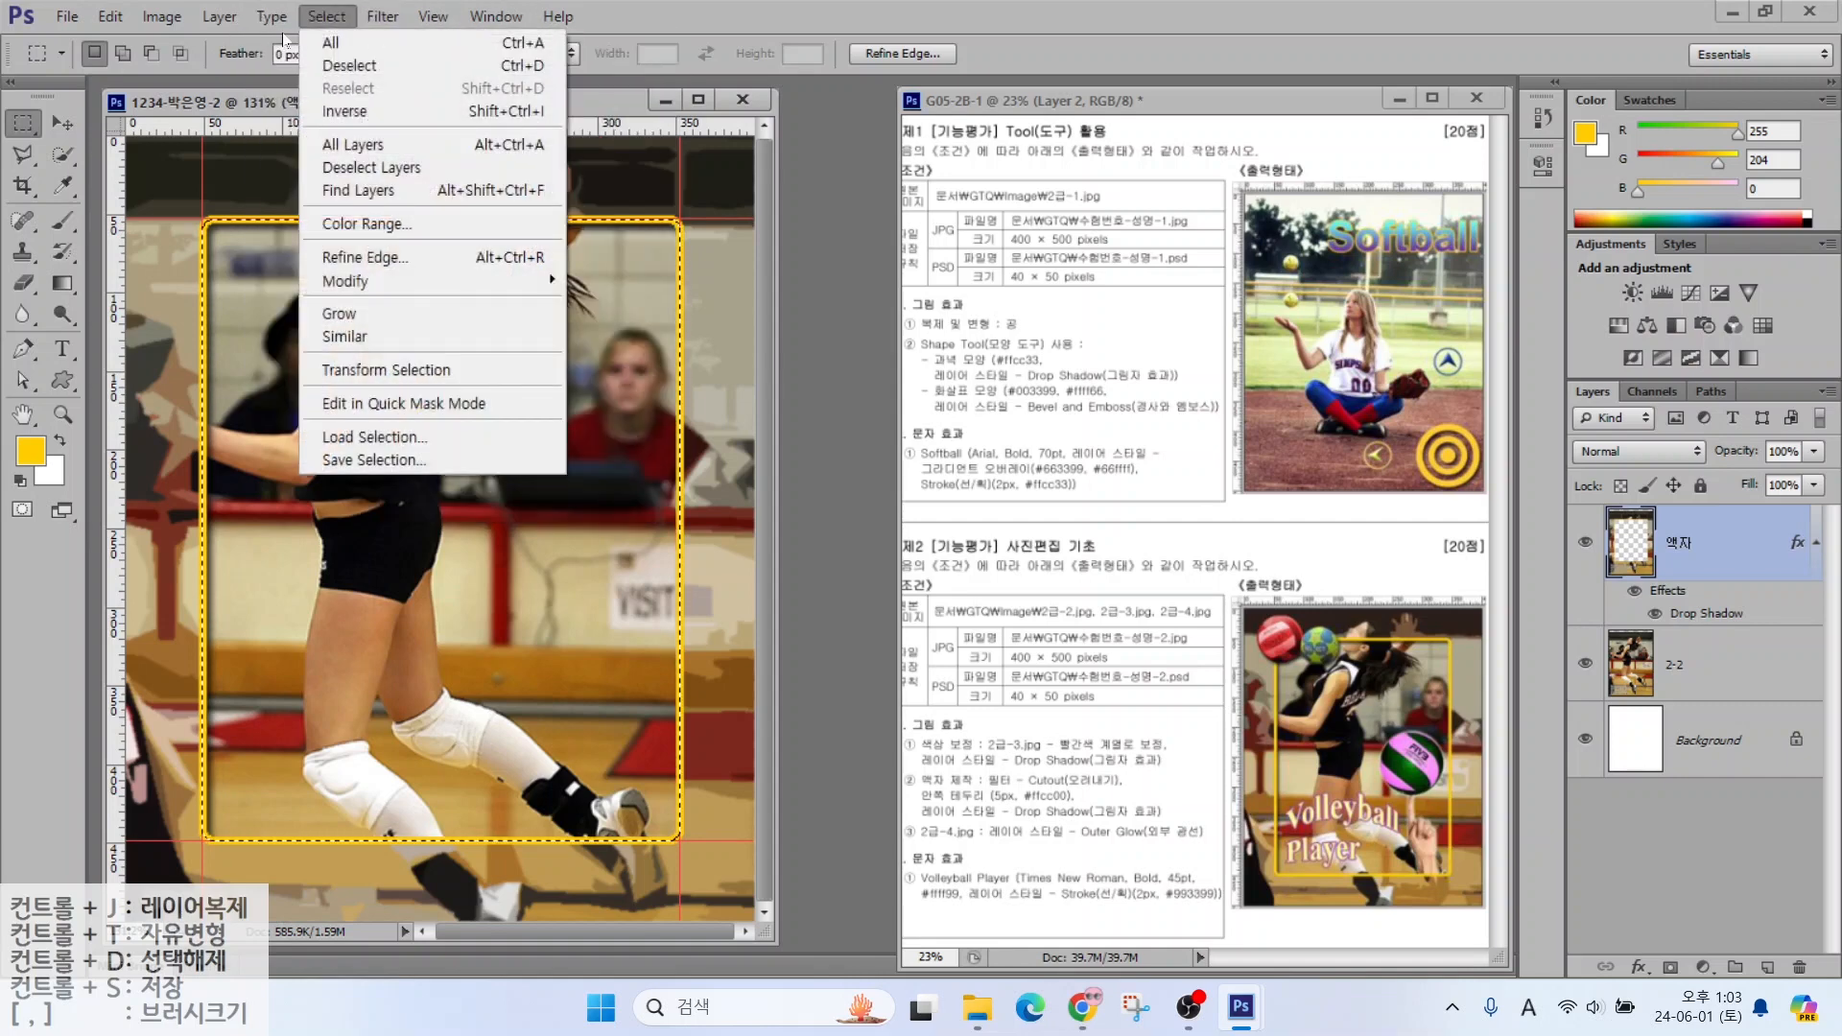
click(338, 68)
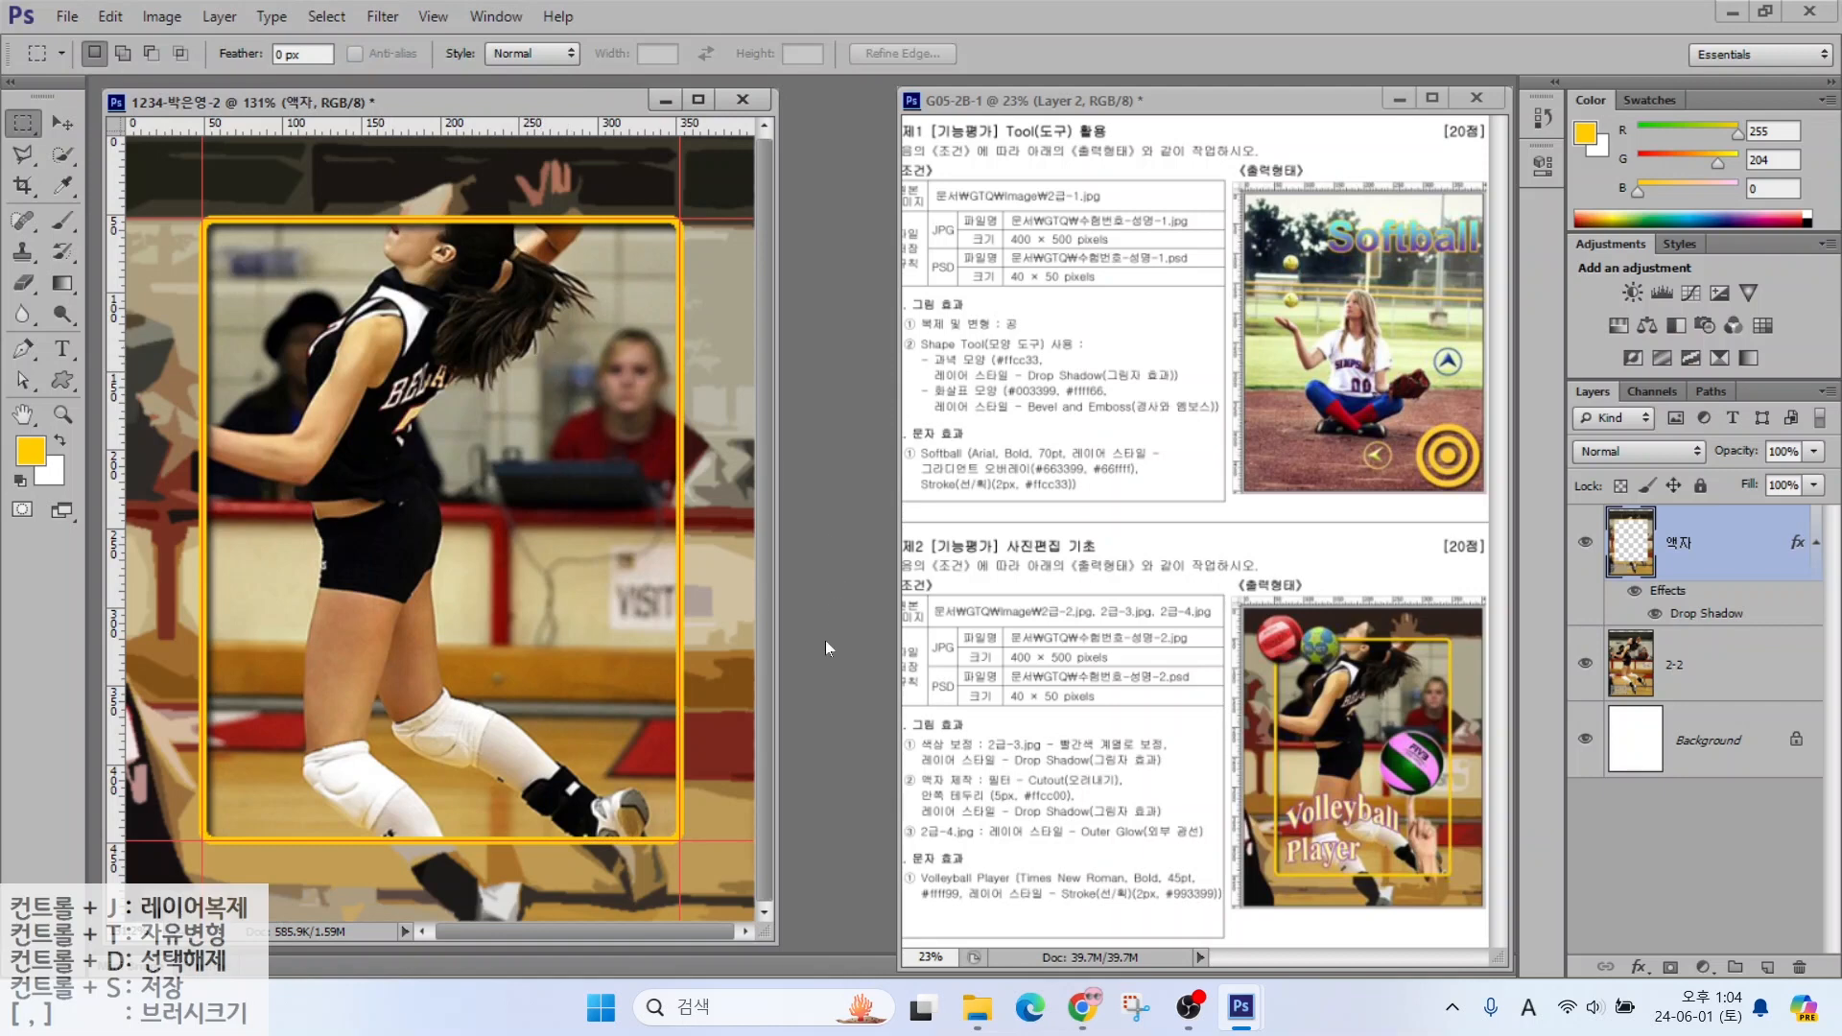
key(ctrl+2)
drag(957, 729, 1024, 658)
drag(902, 737, 825, 676)
drag(900, 794, 823, 737)
mouse_move(902, 848)
mouse_down()
mouse_move(821, 790)
mouse_move(1150, 811)
mouse_up()
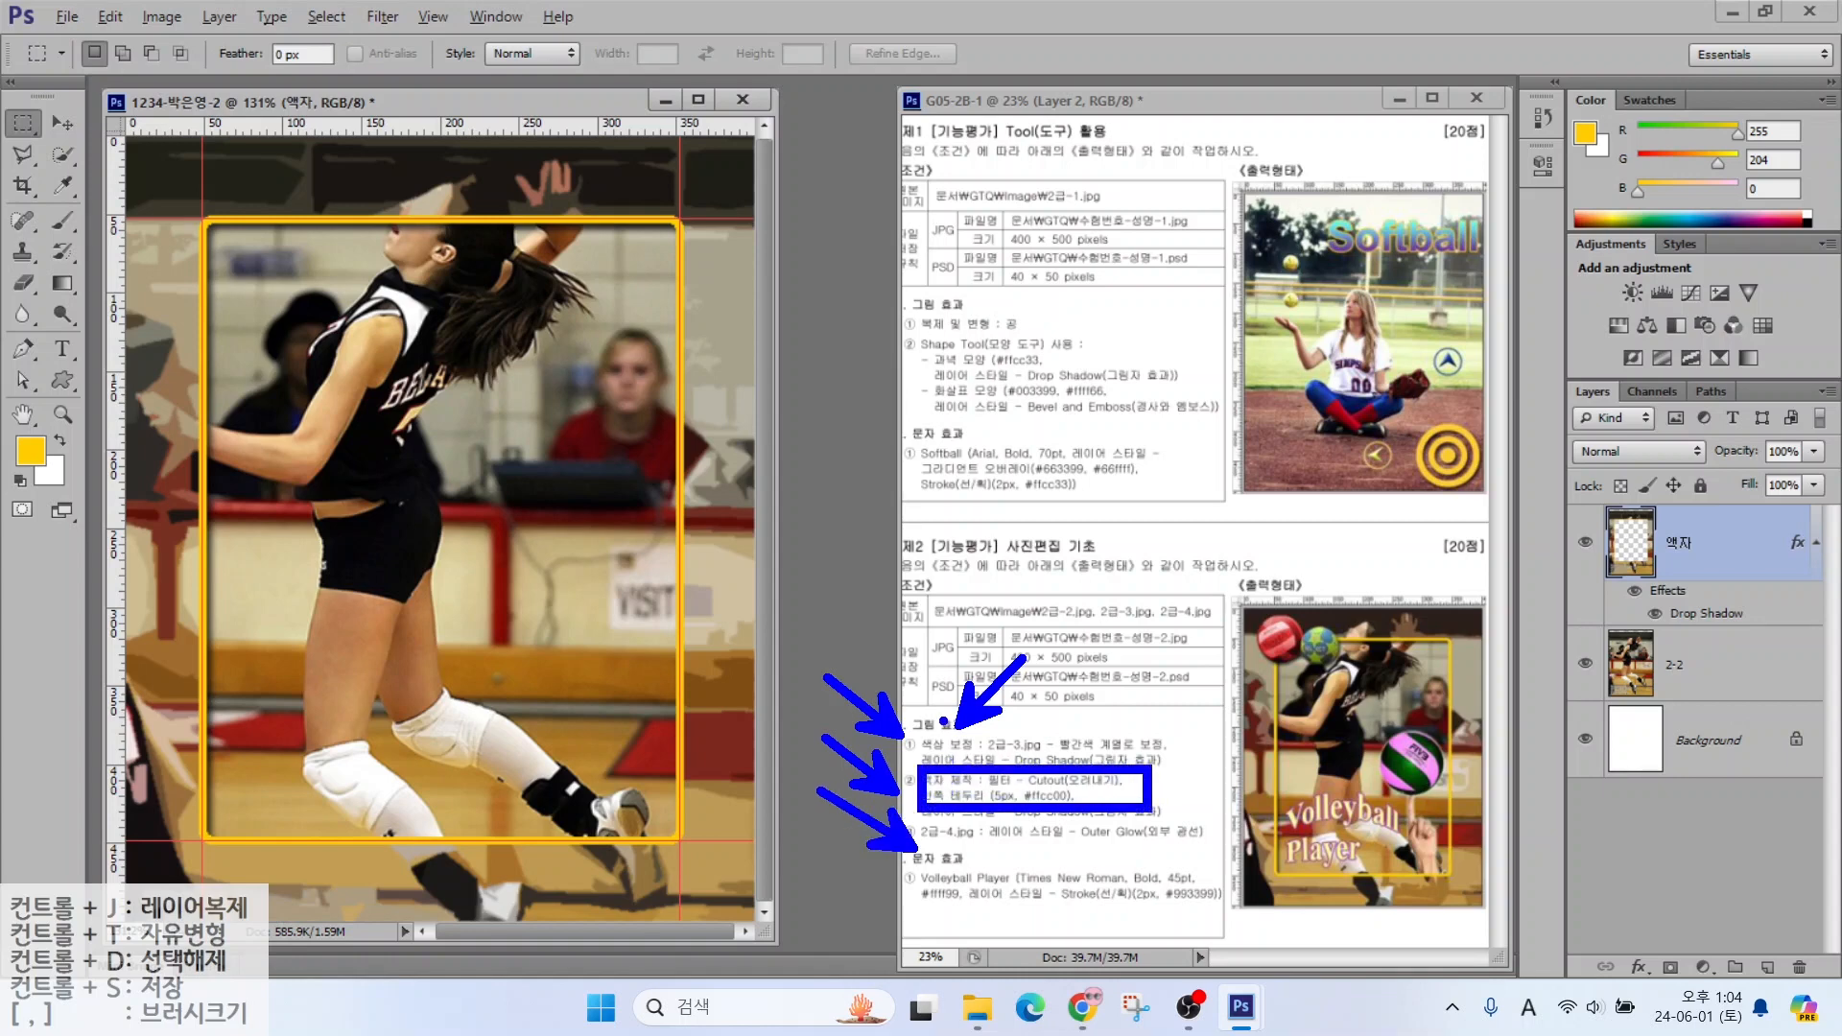
key(Escape)
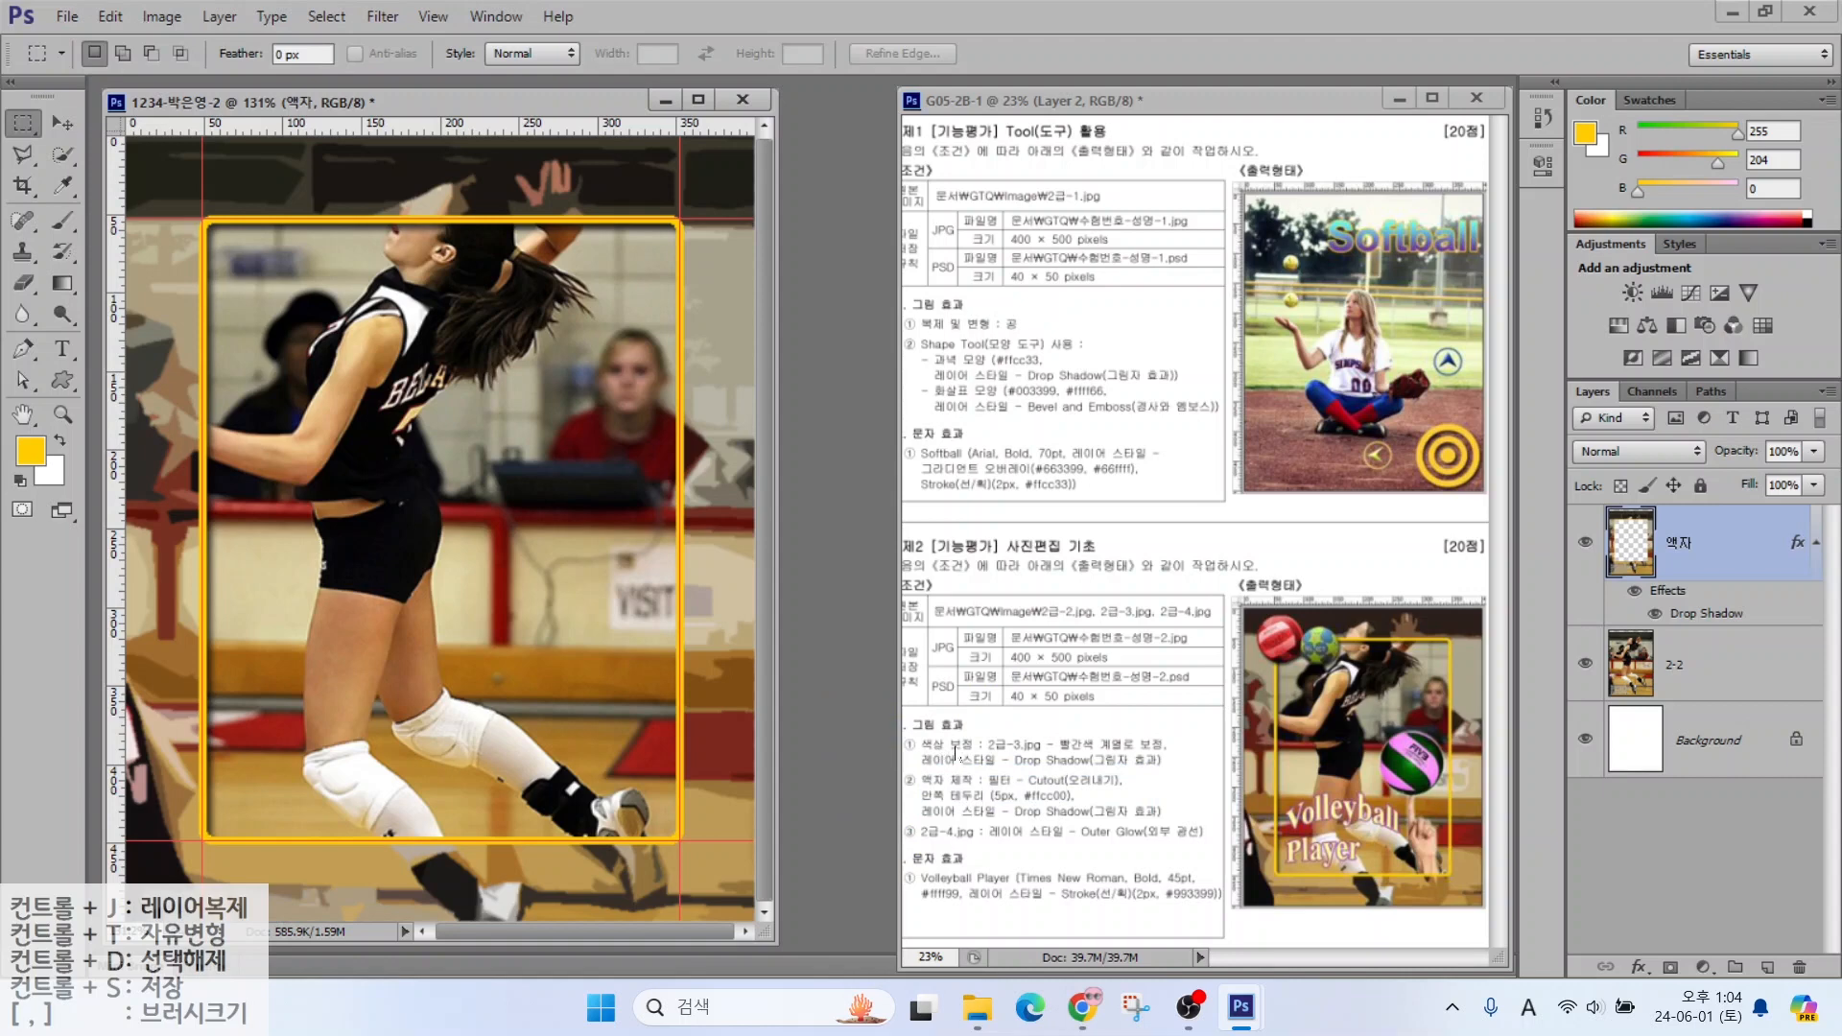
click(814, 514)
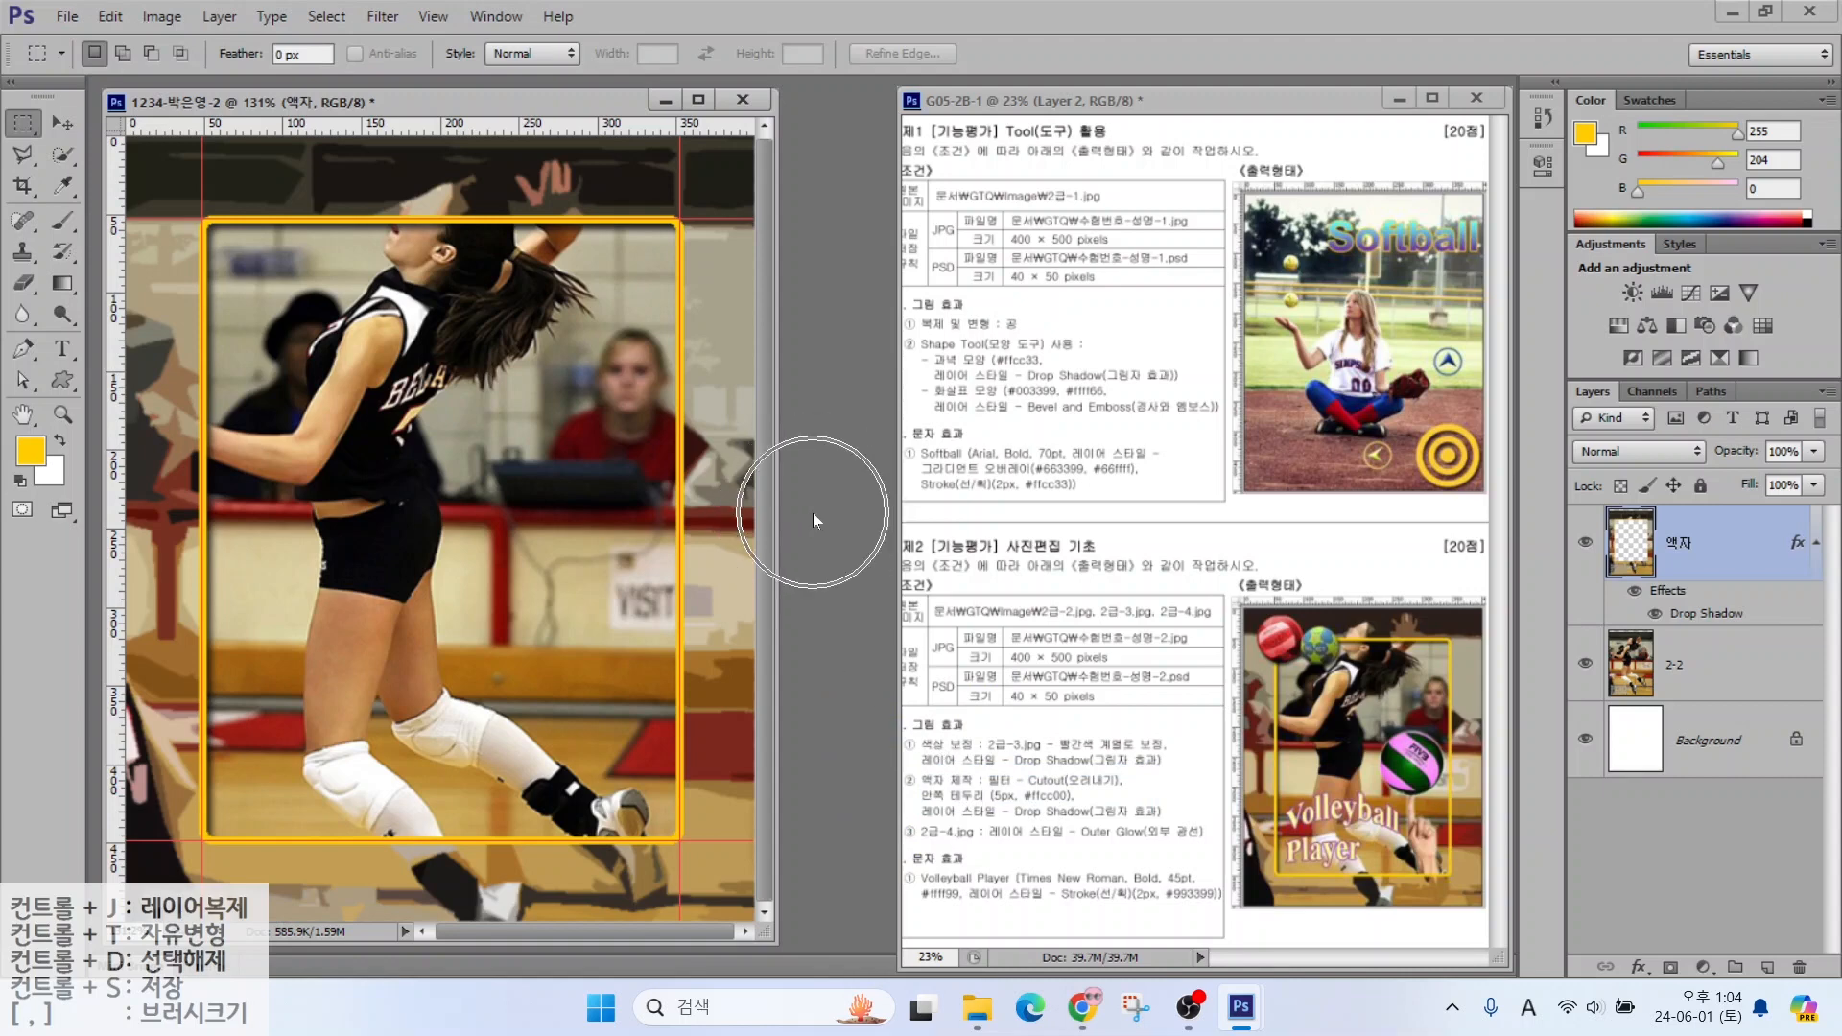
Open 2급-3.jpg and drag guides from the rulers around the balls
click(984, 297)
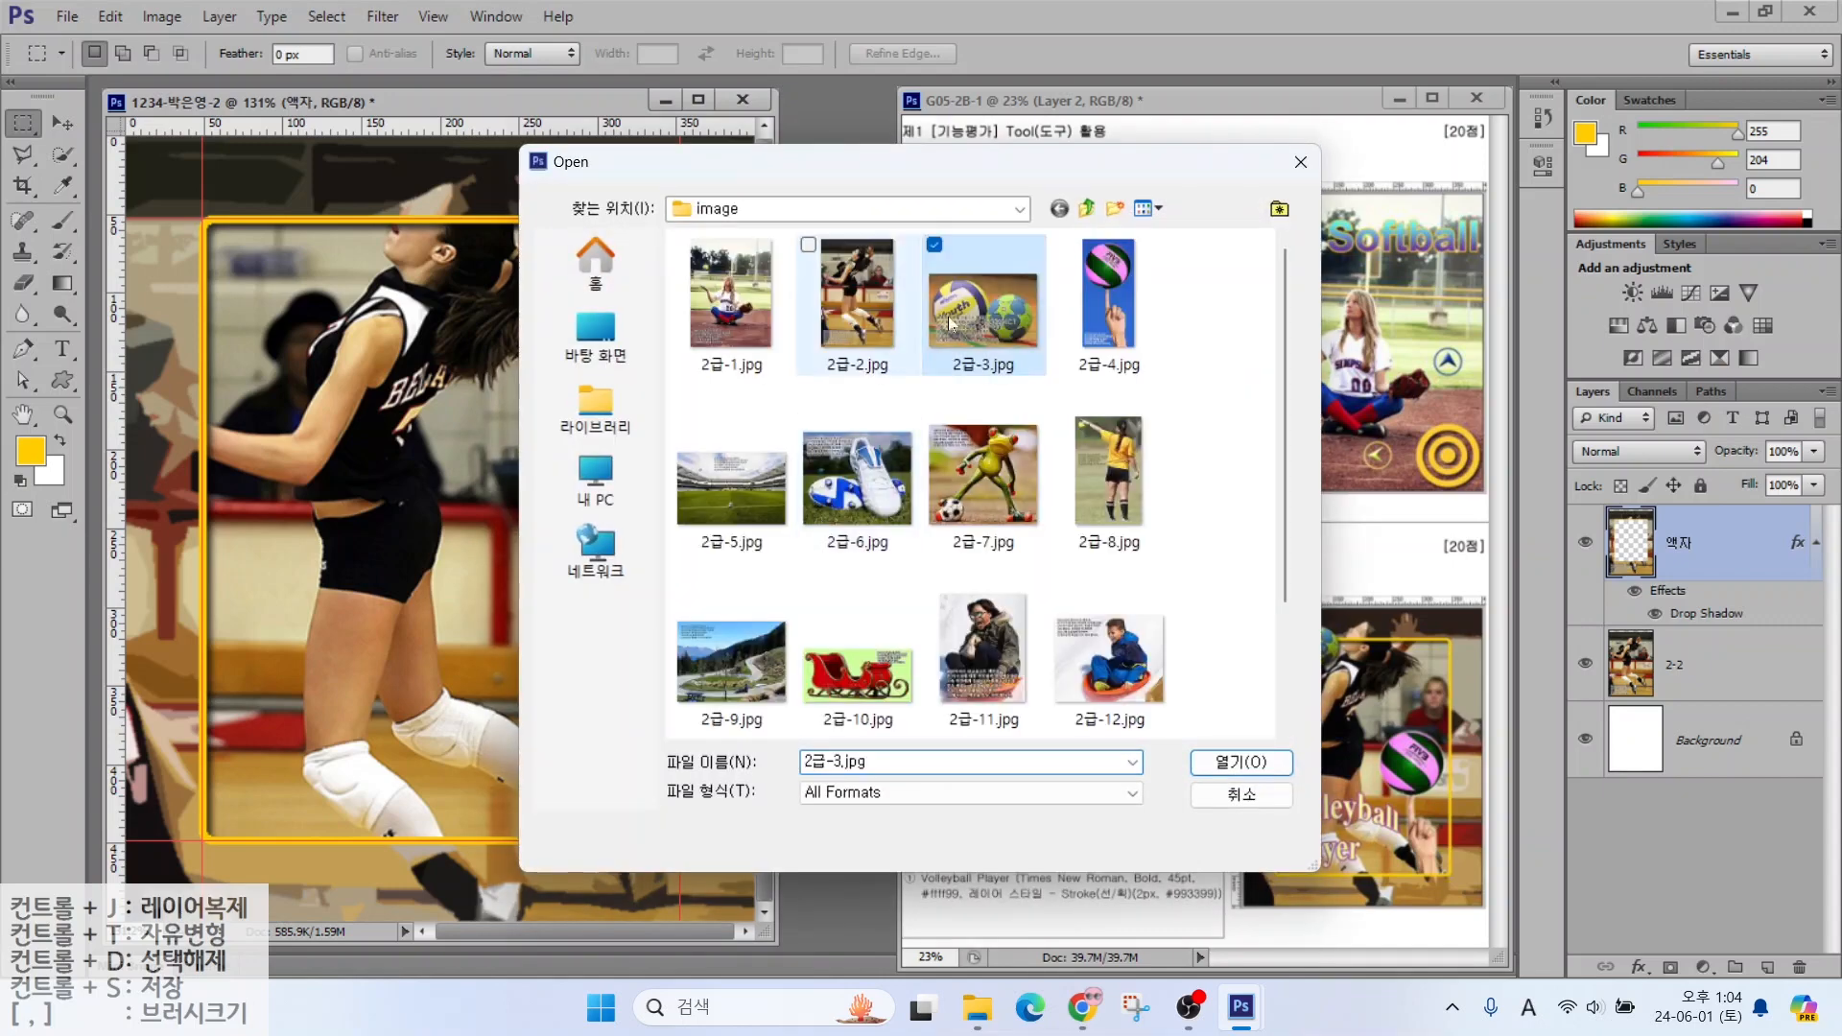
click(1221, 765)
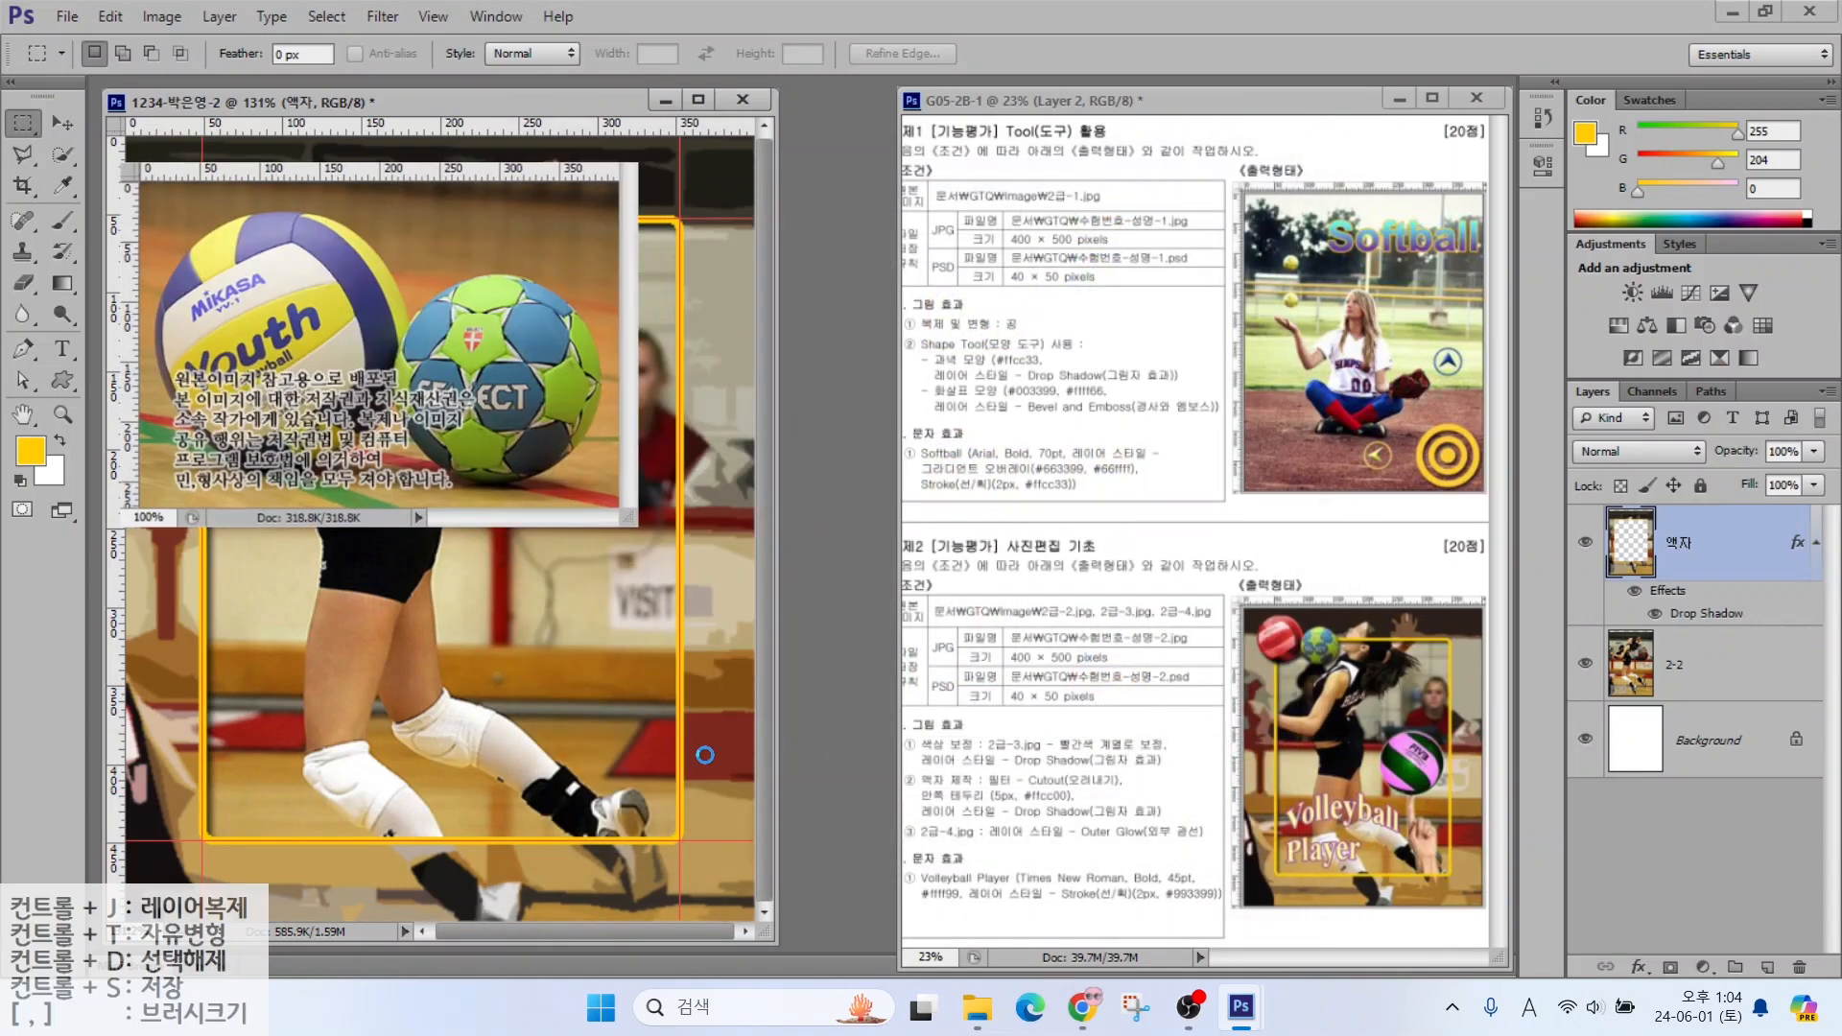
drag(133, 231, 635, 231)
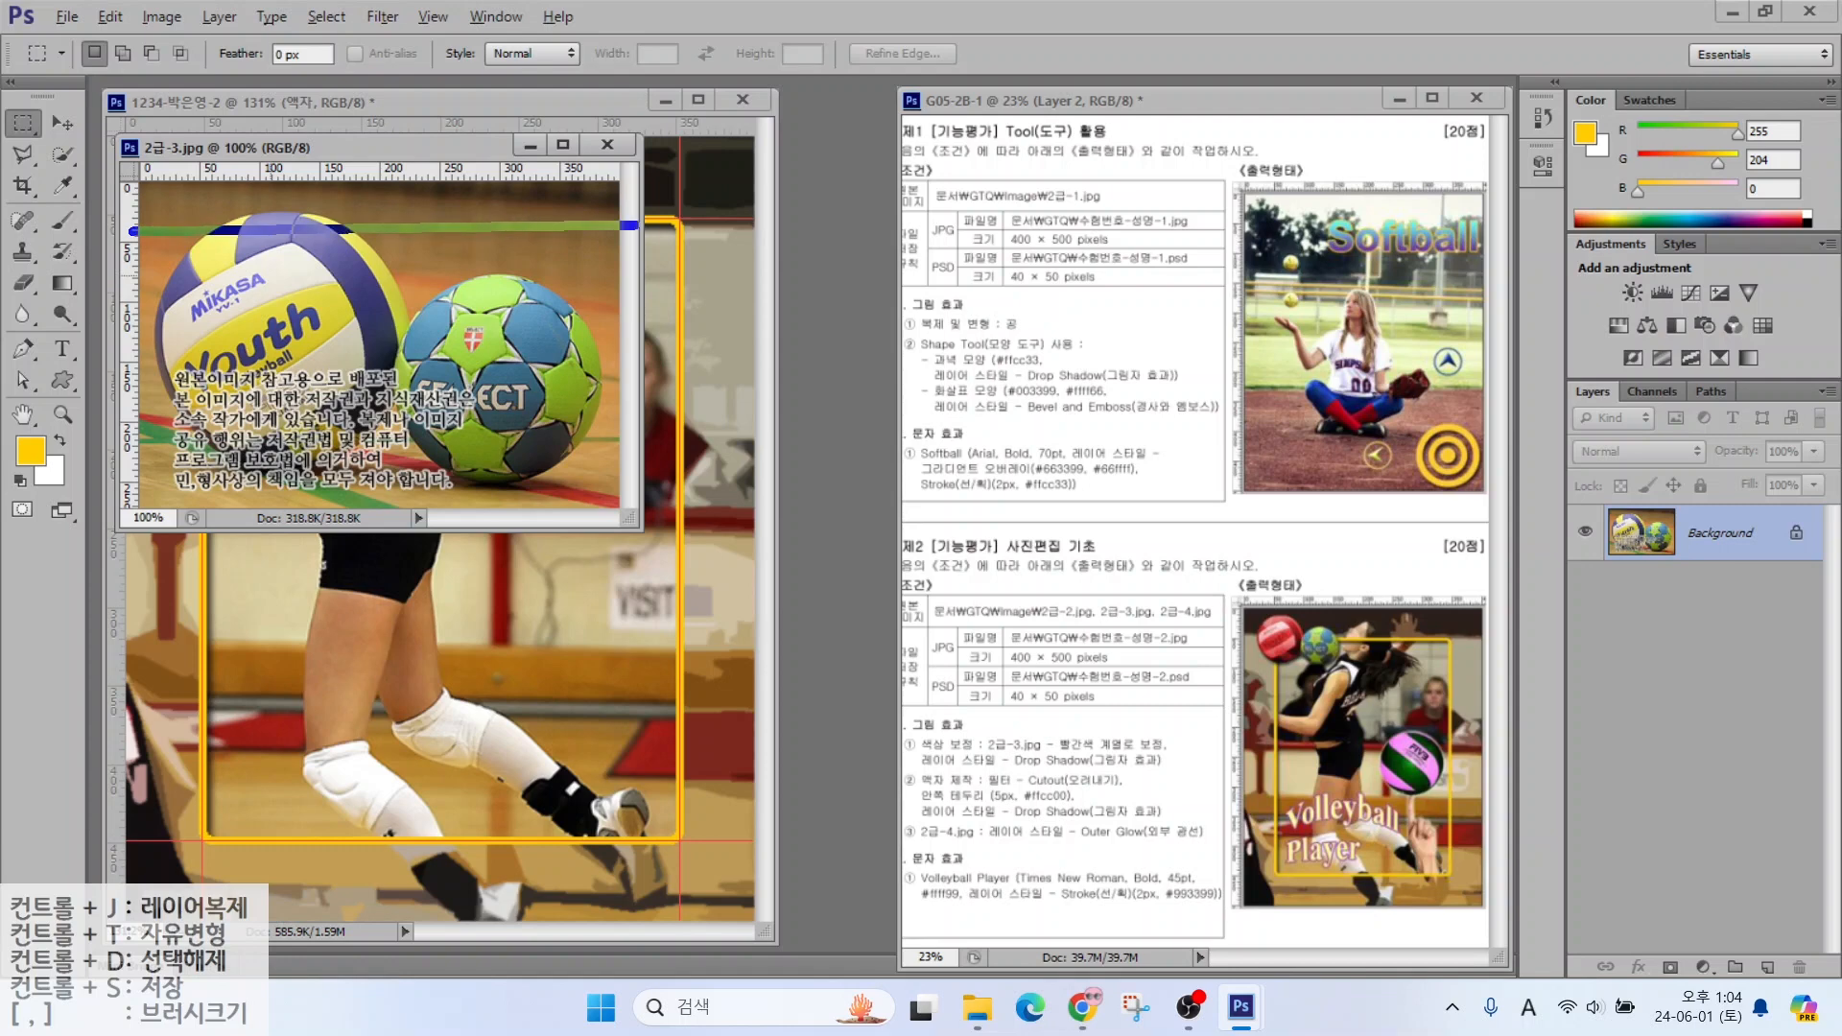
drag(164, 157, 164, 591)
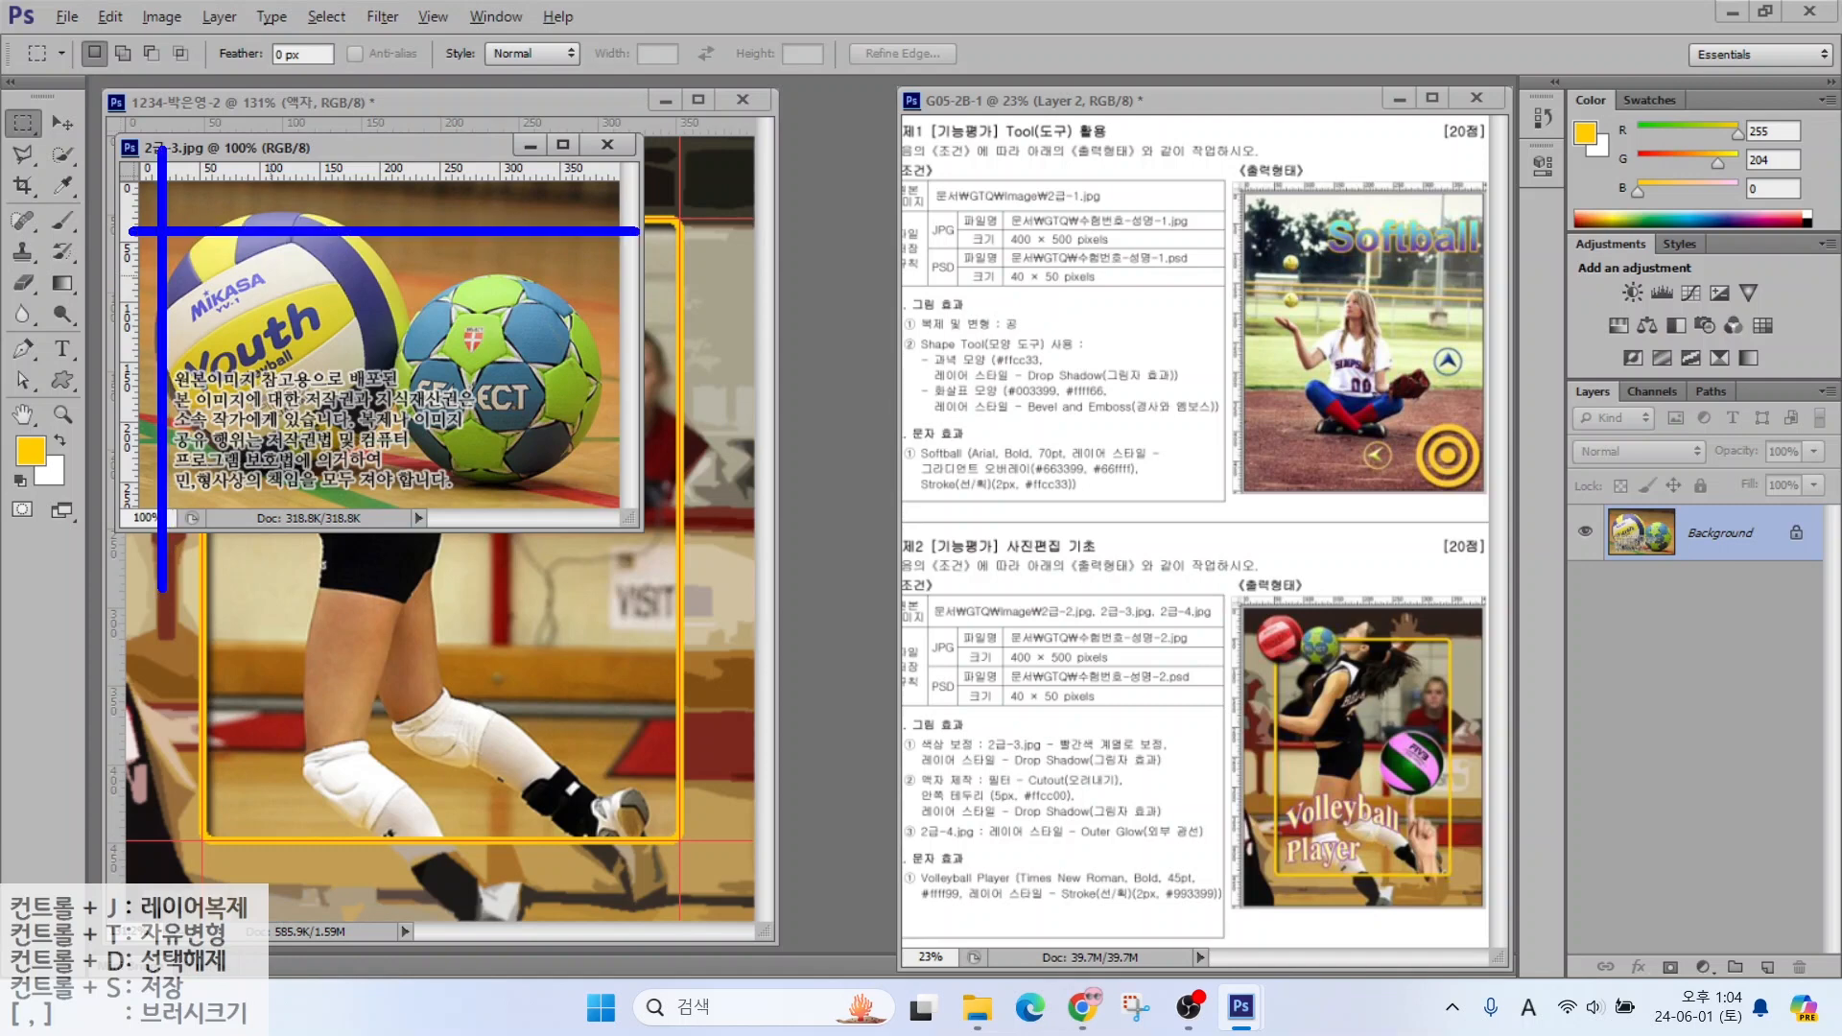
drag(291, 223, 286, 207)
drag(174, 334, 161, 332)
key(Escape)
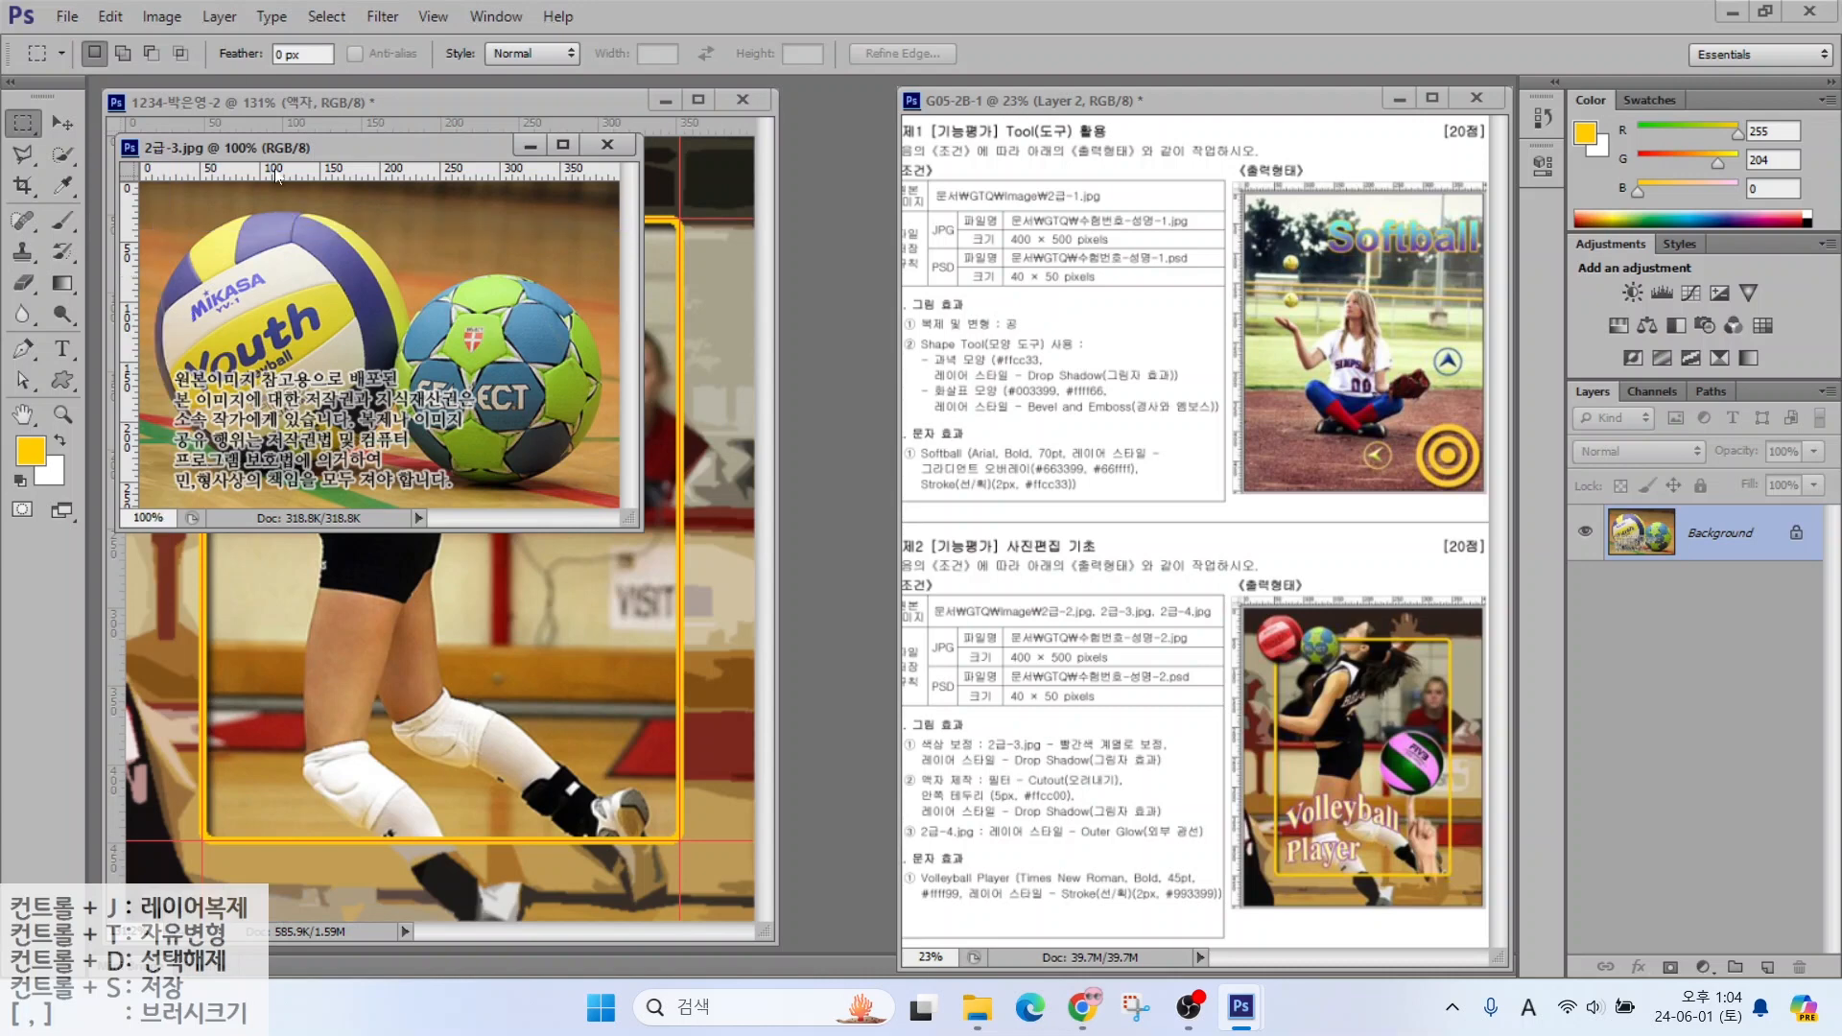
Add horizontal and vertical guides framing the volleyball
drag(274, 174, 273, 209)
drag(134, 272, 183, 217)
drag(163, 199, 161, 253)
mouse_move(284, 203)
mouse_down()
mouse_move(175, 338)
mouse_move(288, 439)
mouse_move(423, 317)
mouse_move(331, 190)
mouse_move(244, 200)
mouse_up()
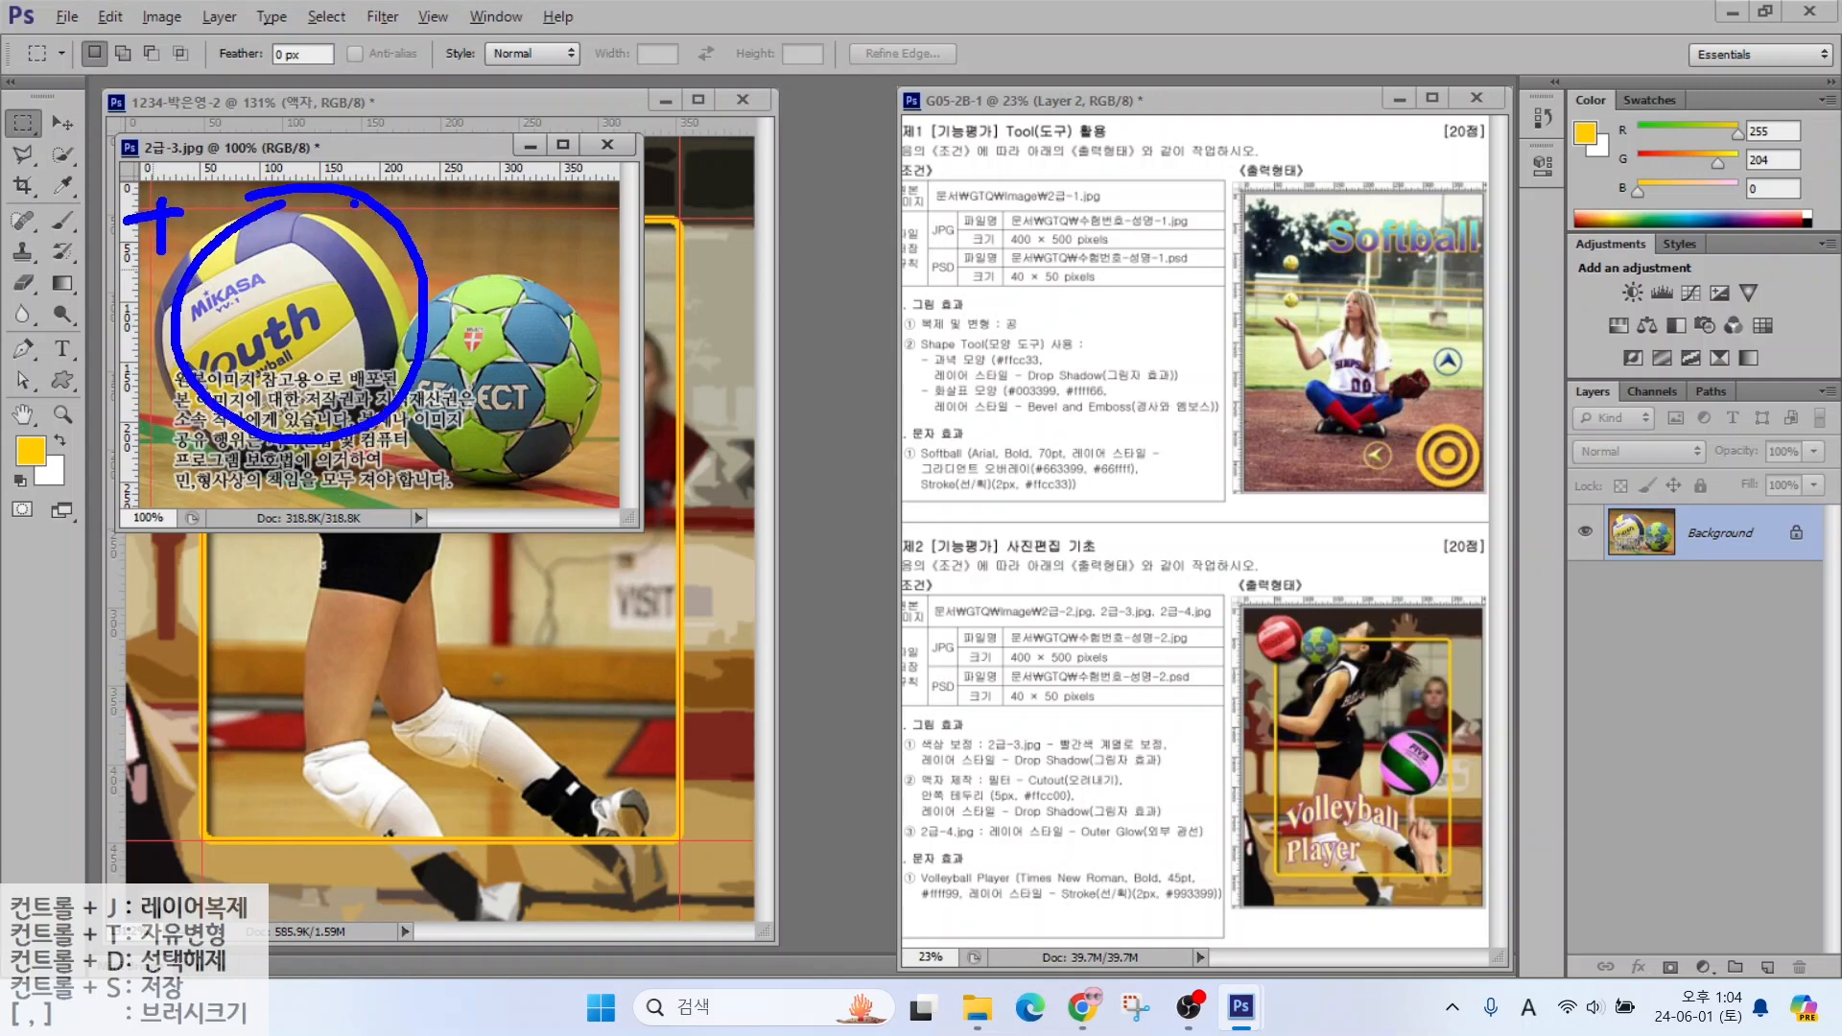
key(Escape)
drag(125, 265, 602, 349)
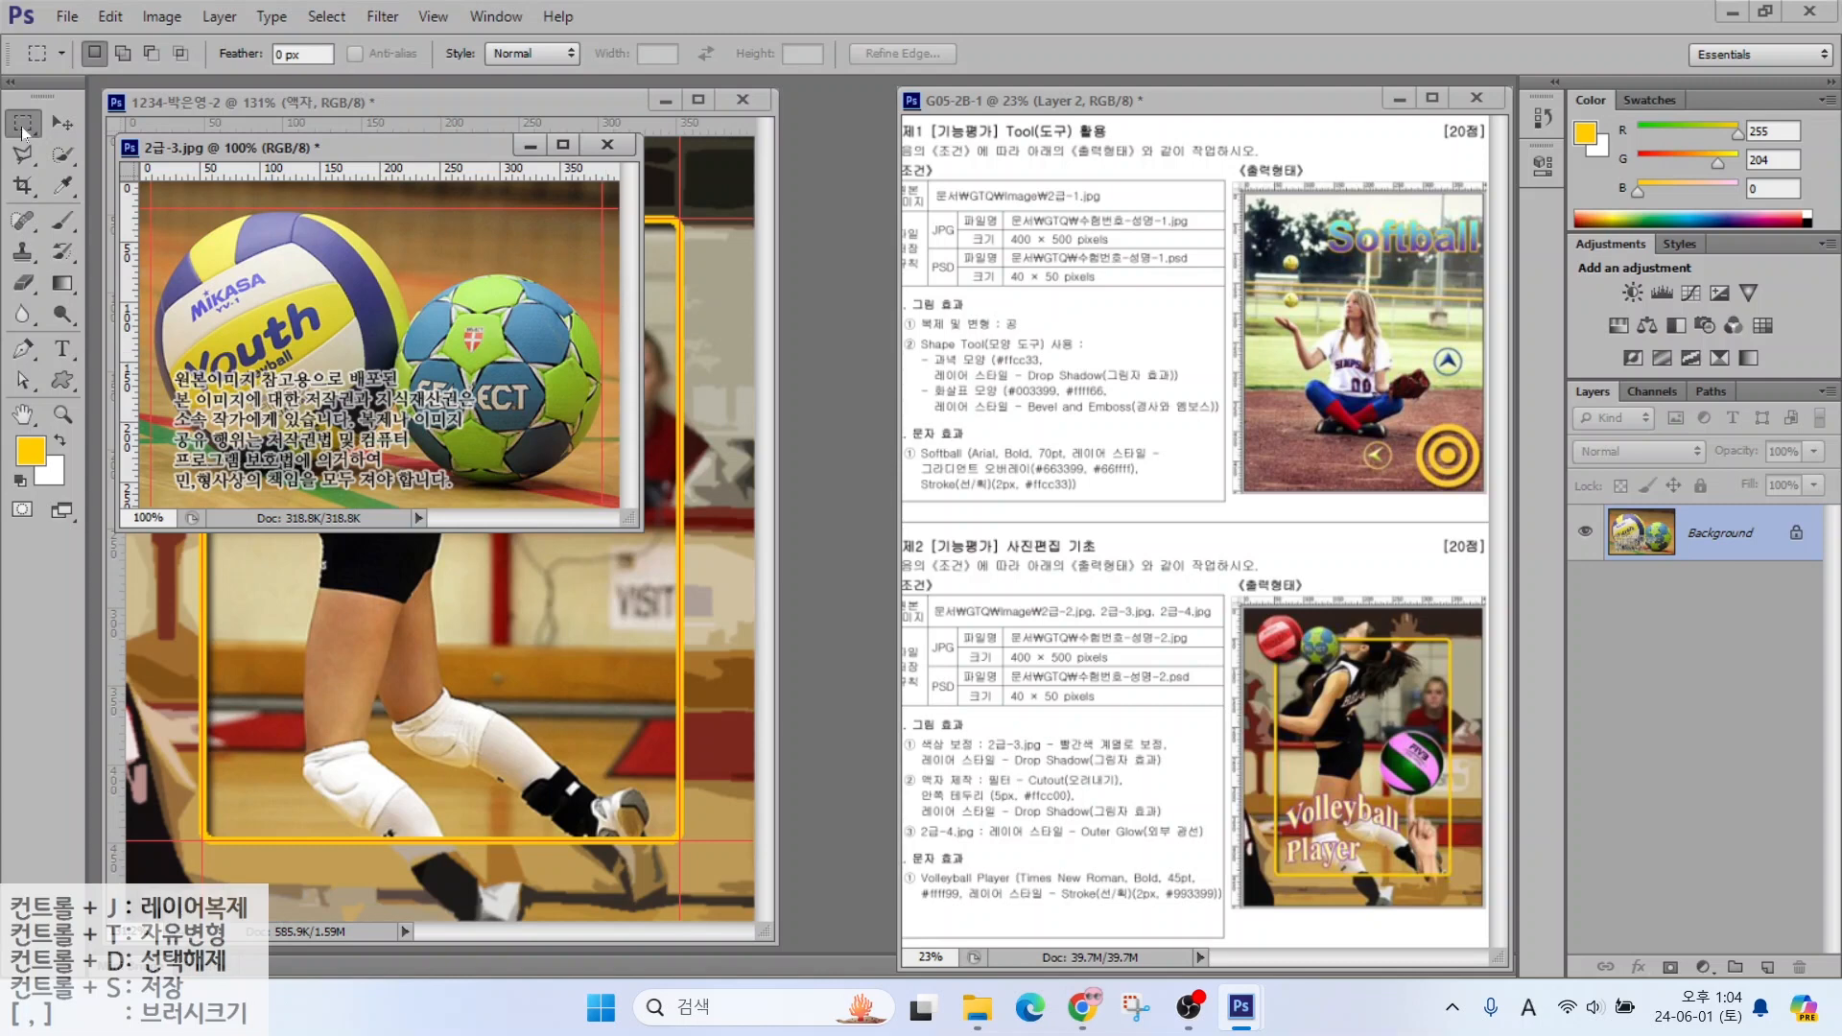
Select the volleyball with the Elliptical Marquee tool
right_click(24, 131)
click(106, 146)
drag(149, 200, 408, 451)
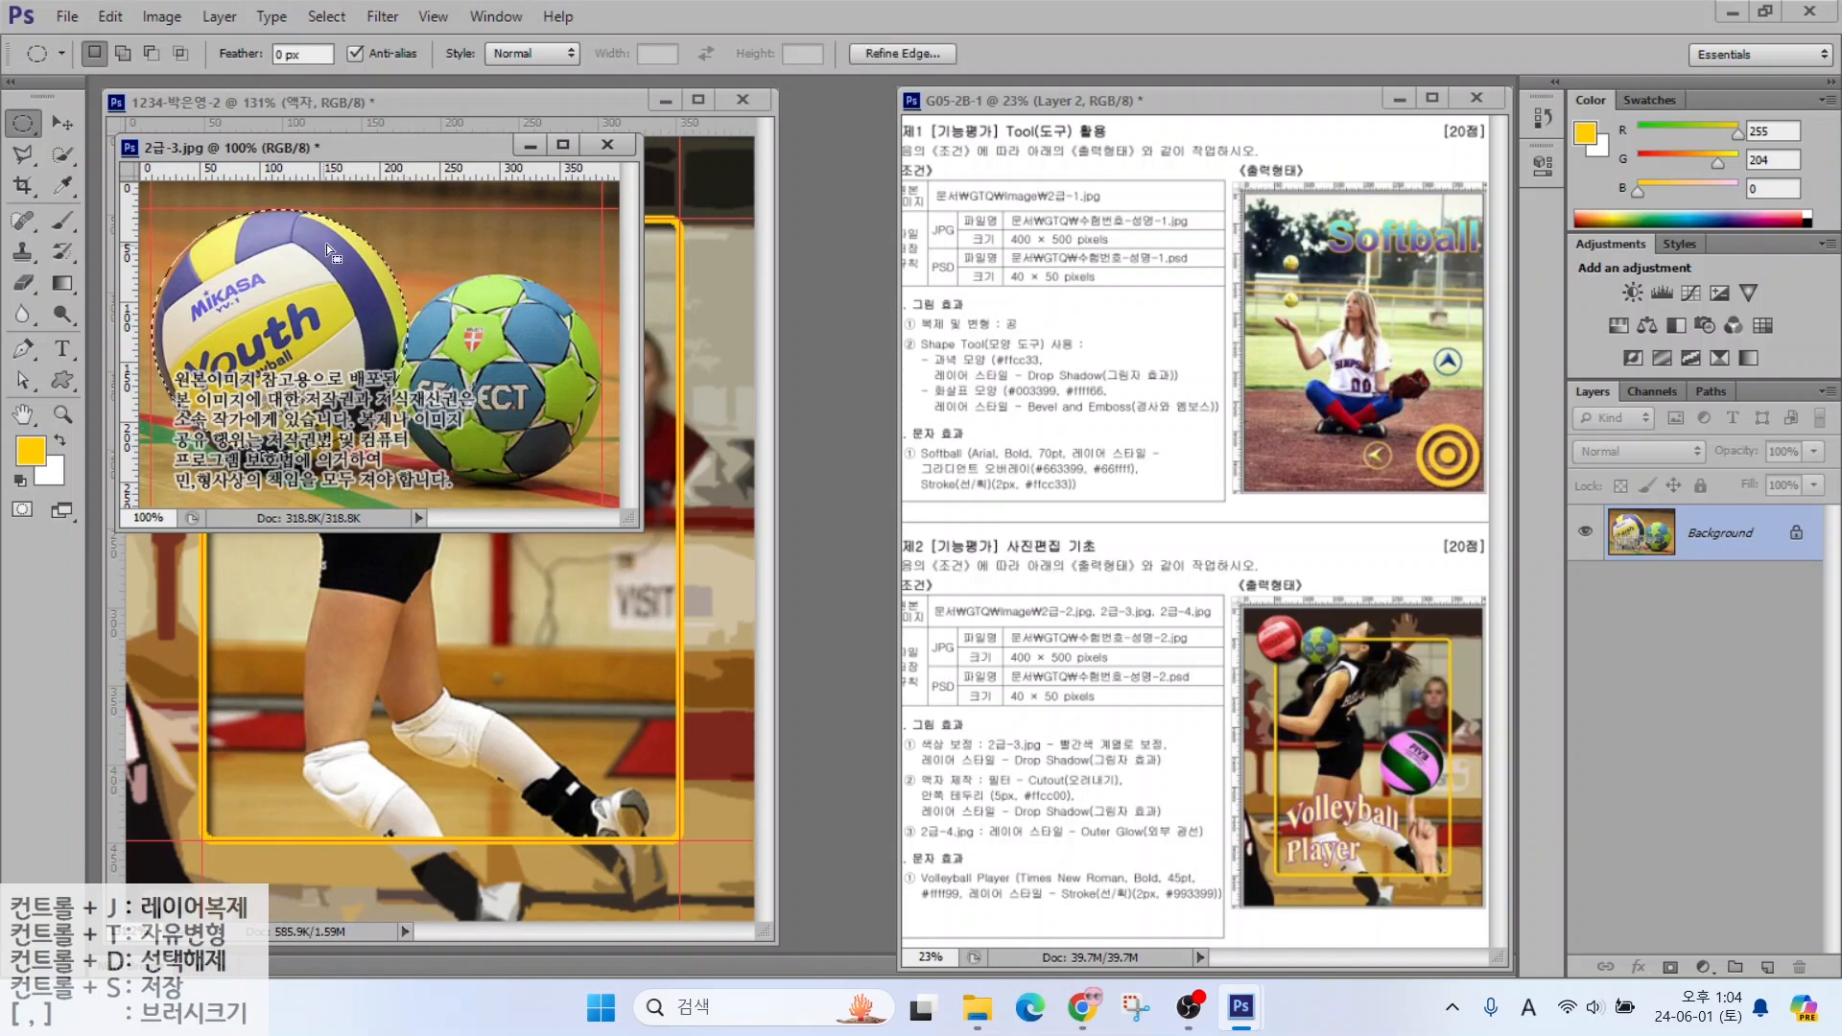
Add a guide at the balls' lower edge and add the green ball to the selection
drag(472, 177, 479, 273)
click(121, 53)
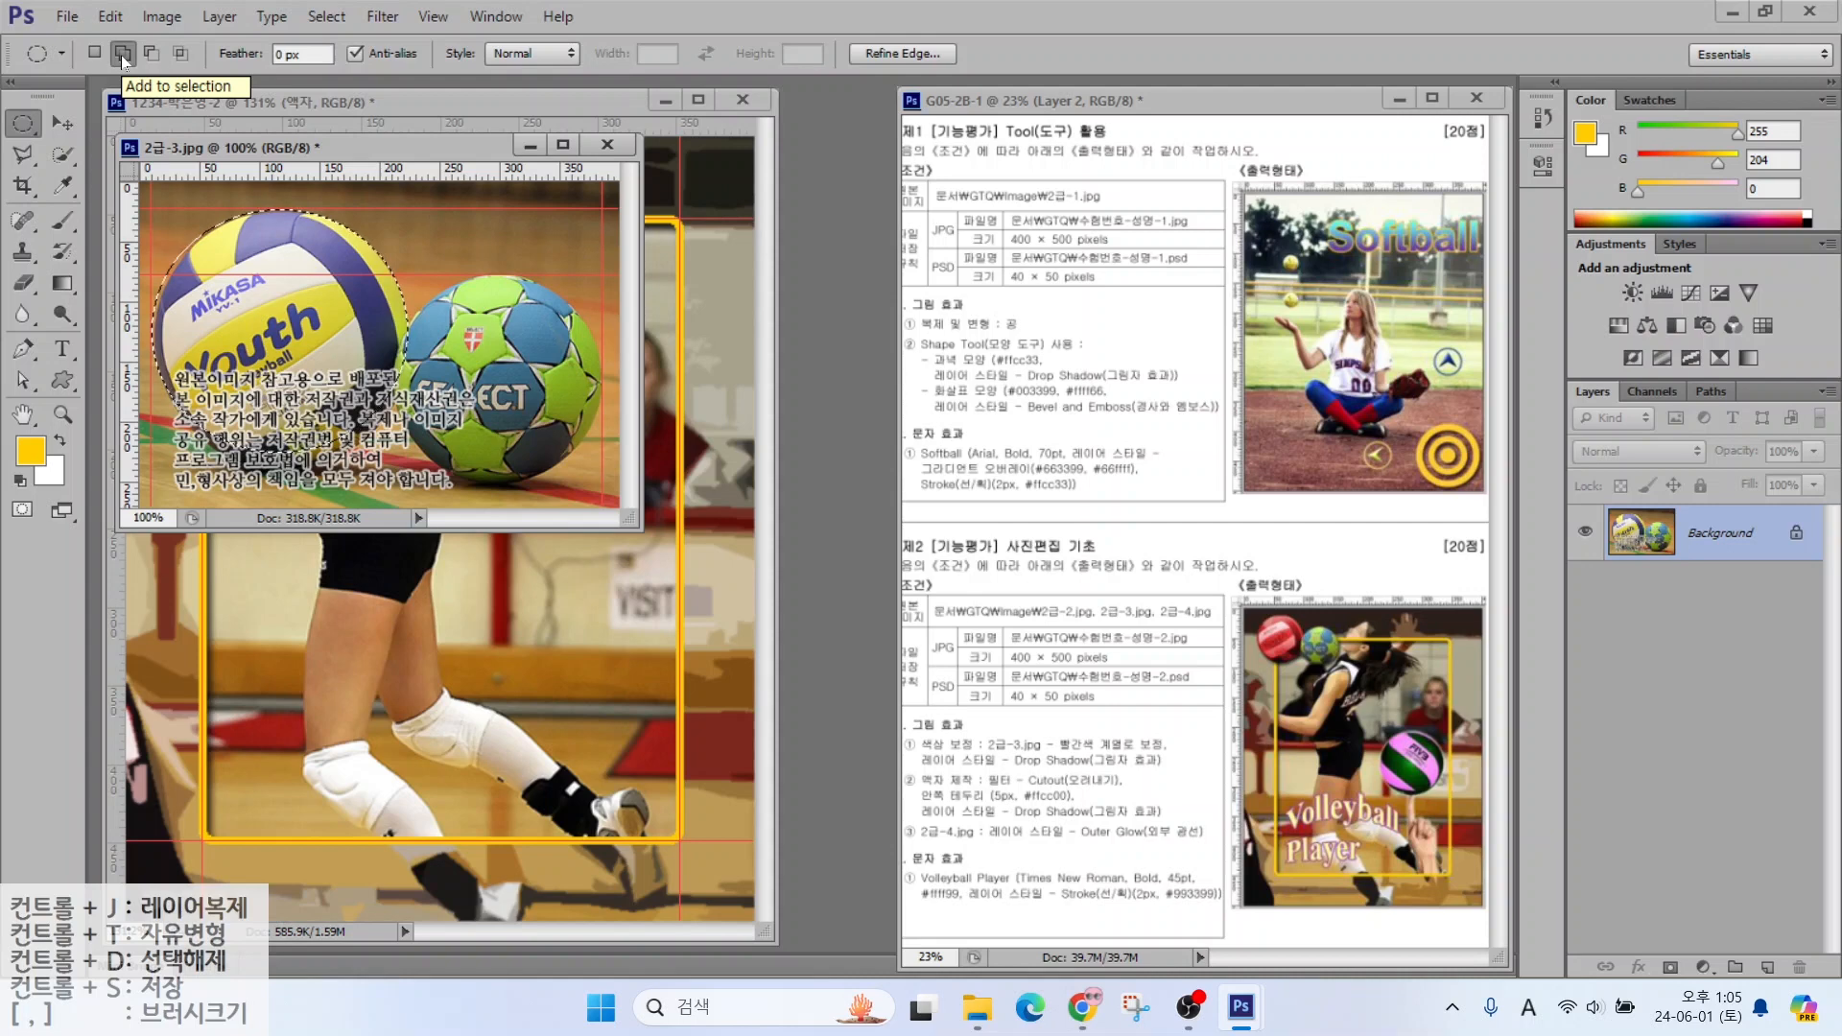
drag(603, 275, 394, 477)
drag(412, 147, 957, 277)
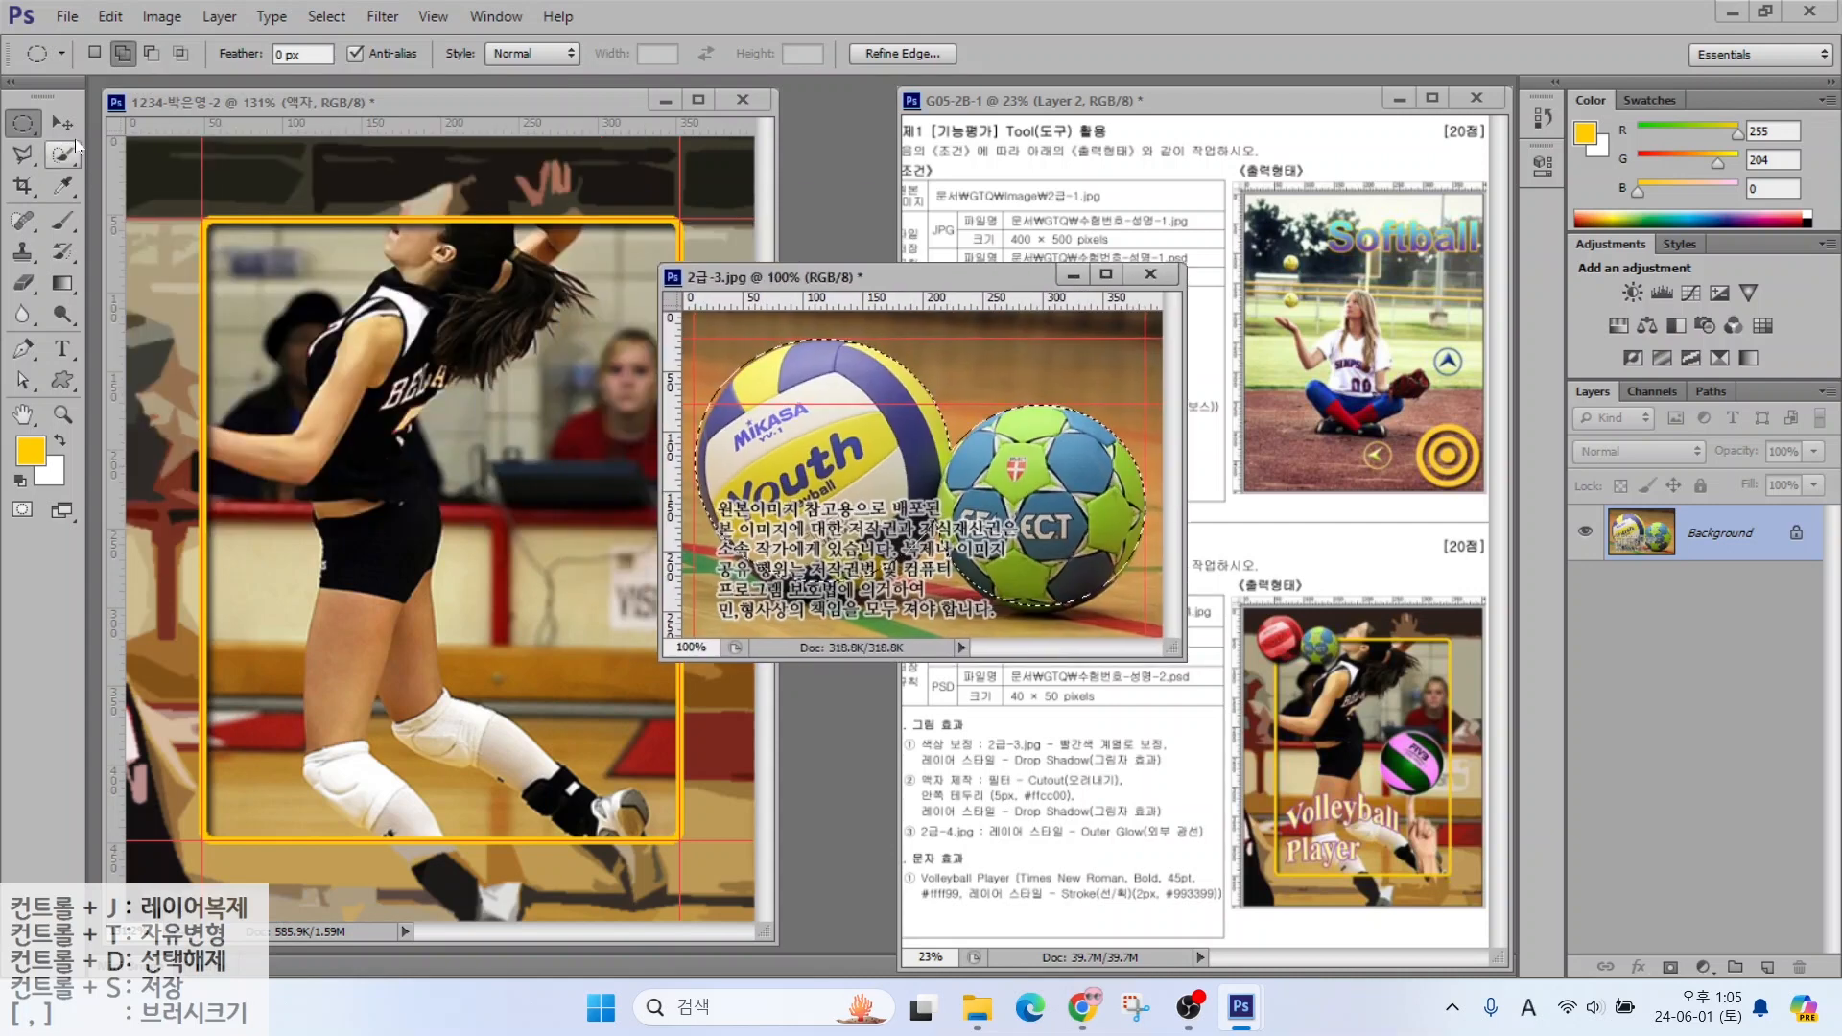
Drag the selected balls into the poster and close 2급-3.jpg without saving
click(62, 123)
drag(788, 464, 480, 486)
drag(480, 487, 326, 488)
key(ctrl+w)
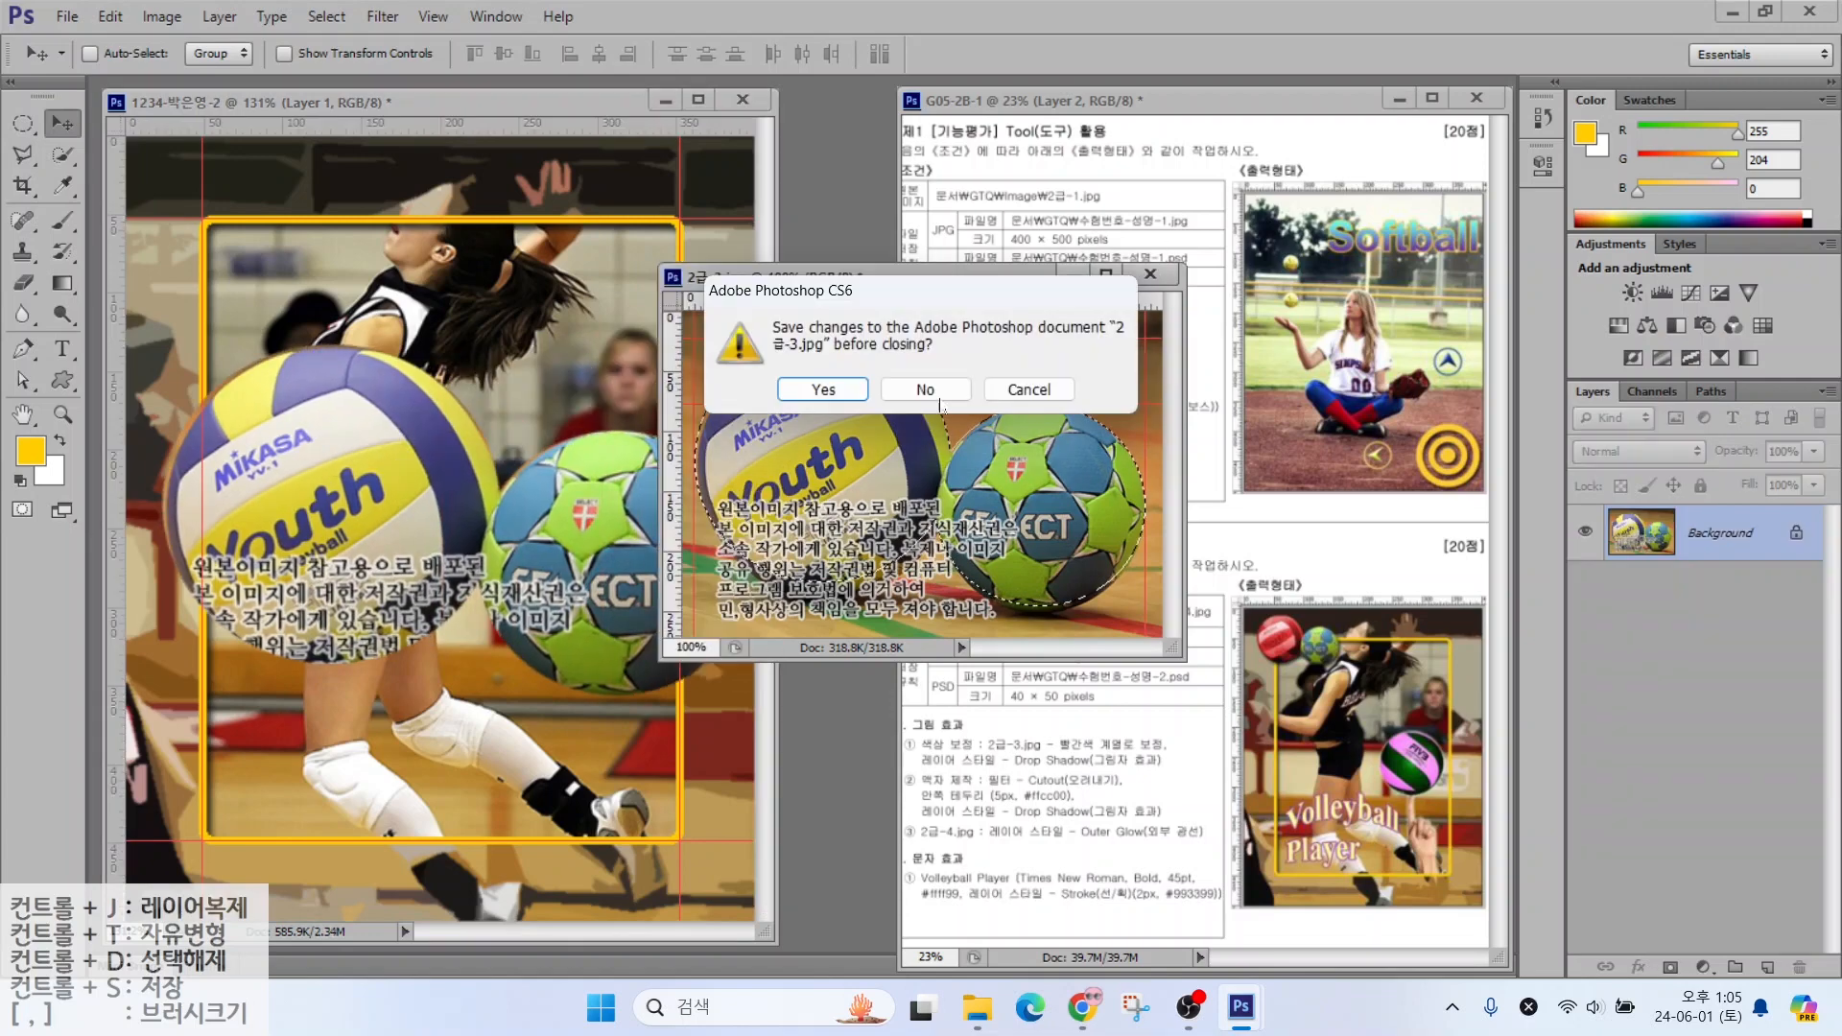
key(n)
Scale the balls to about 39% and place them at the poster's top-left corner
key(ctrl+t)
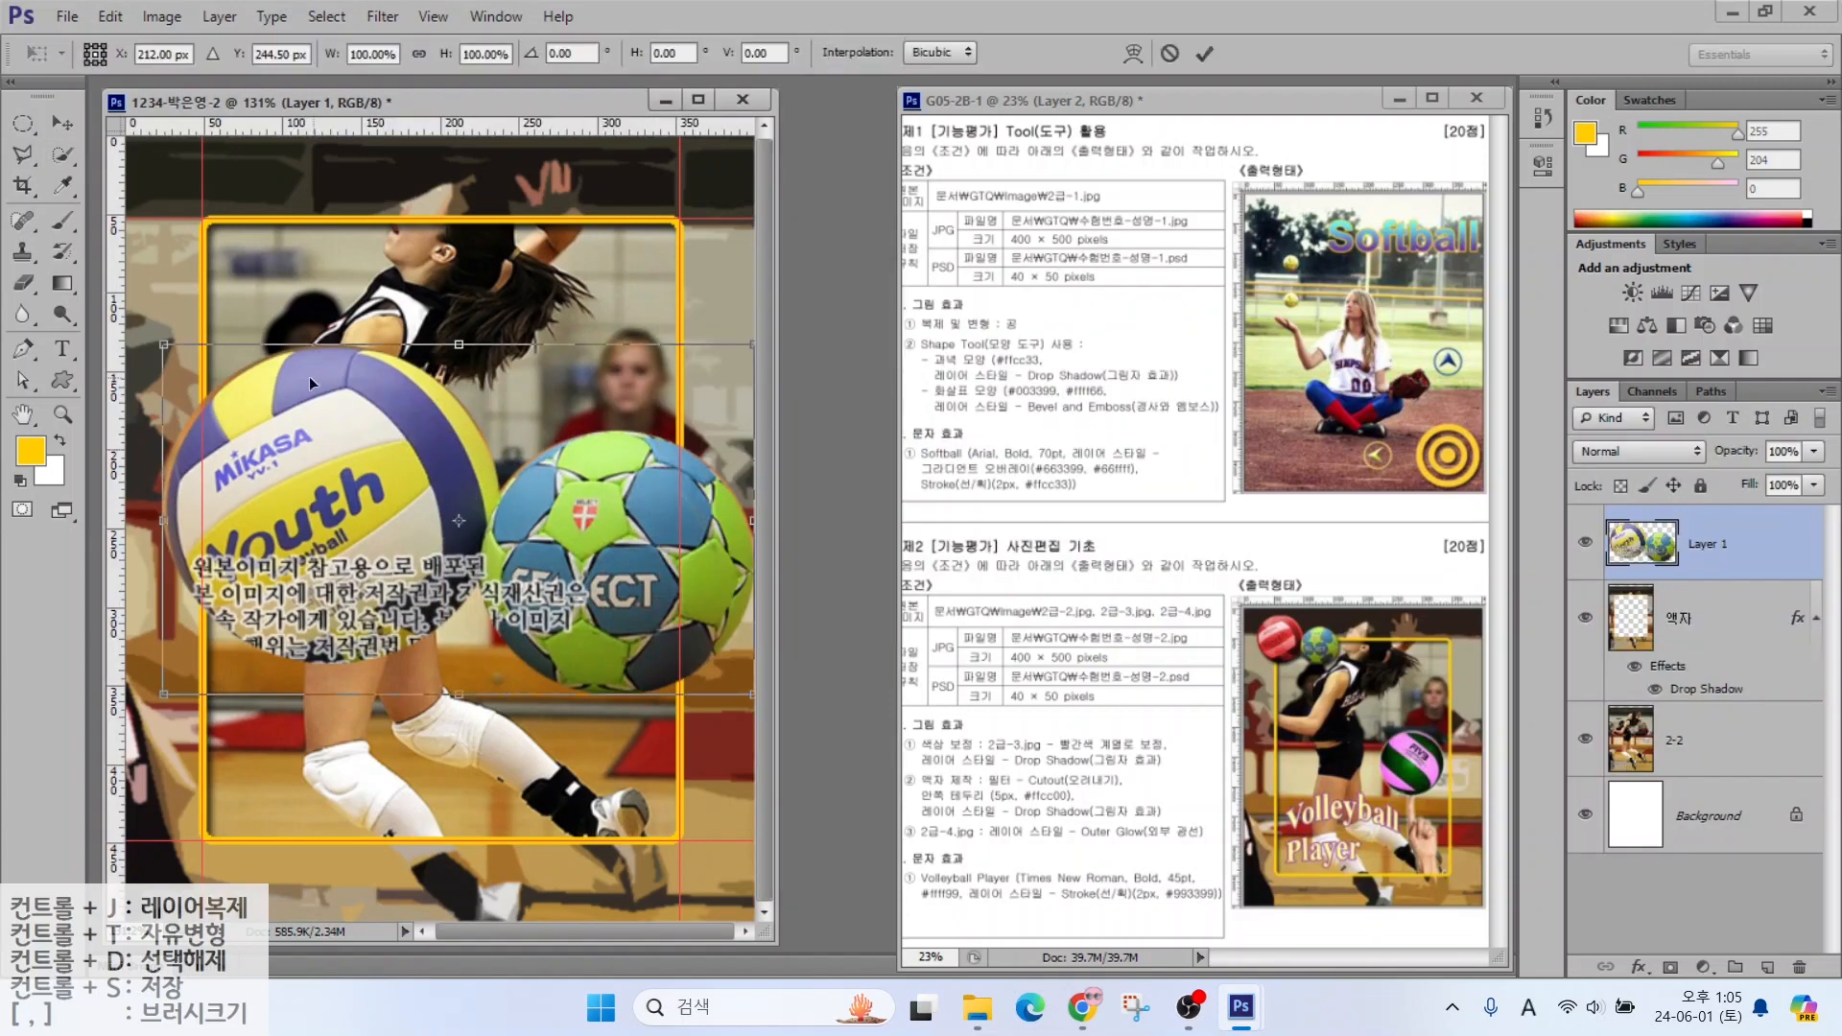
drag(161, 346, 236, 234)
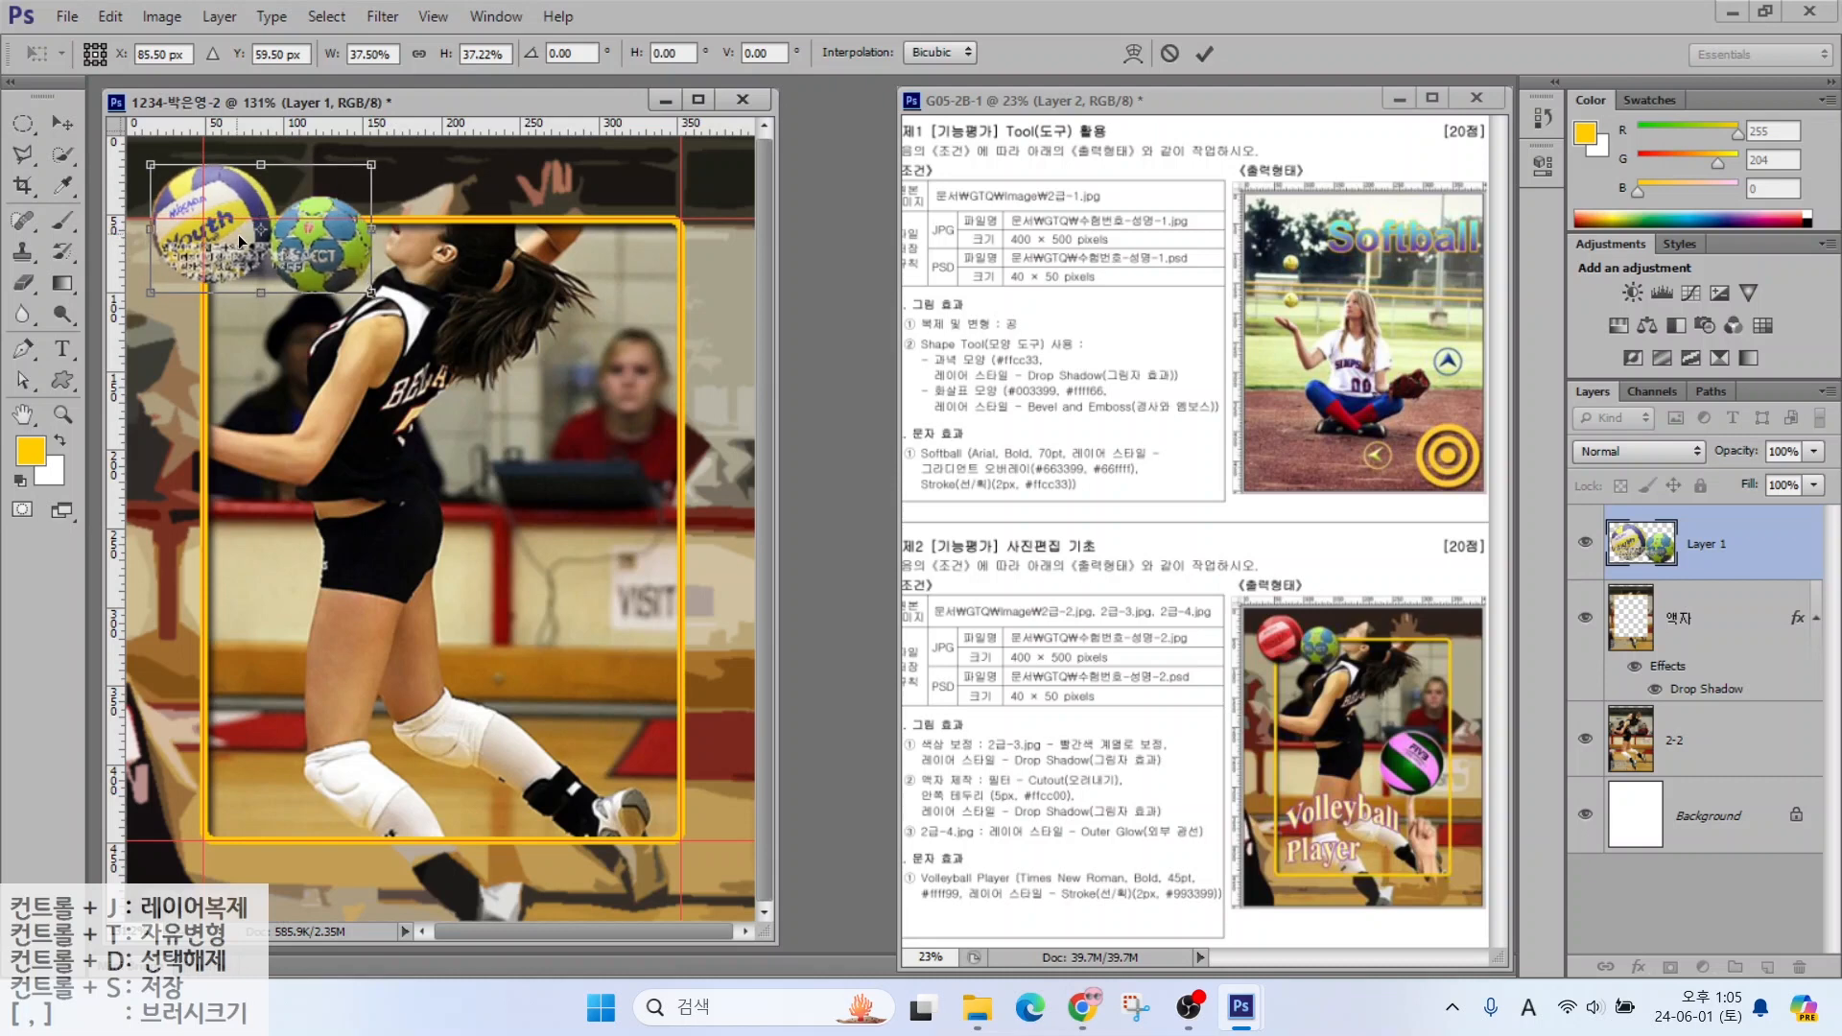
drag(376, 294, 386, 305)
key(Return)
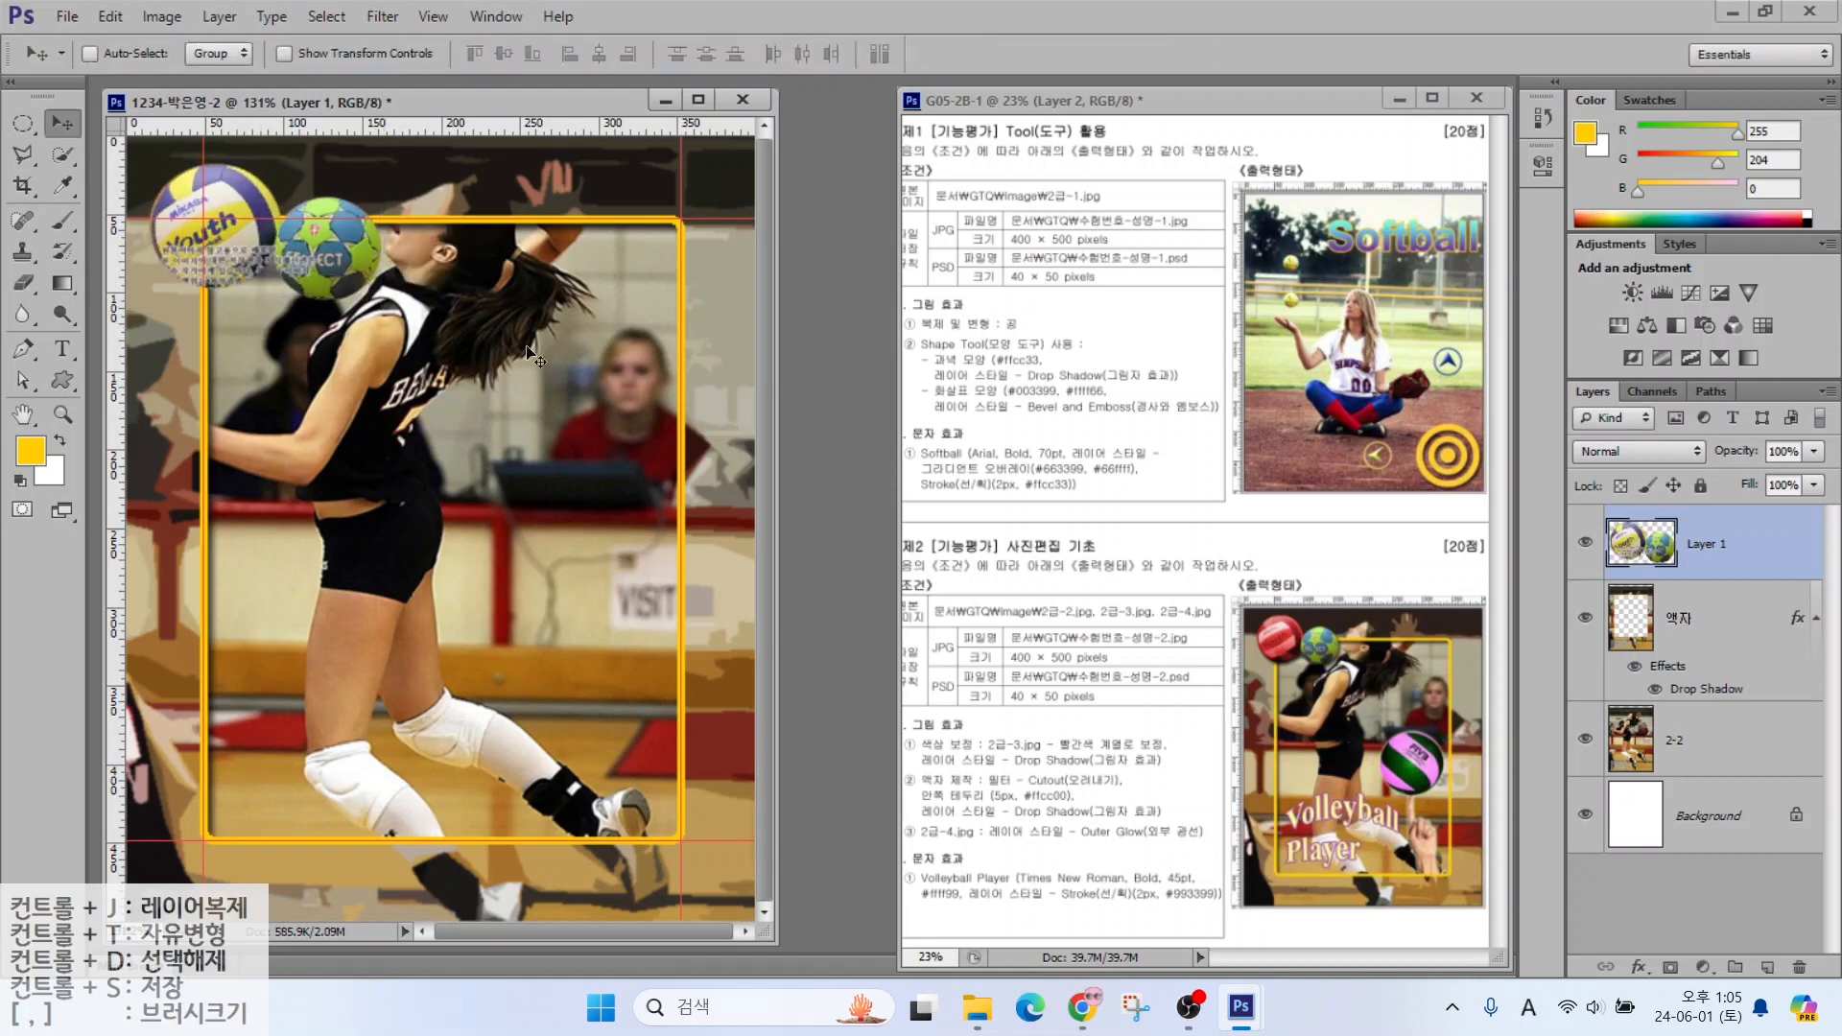
drag(1101, 731, 1034, 606)
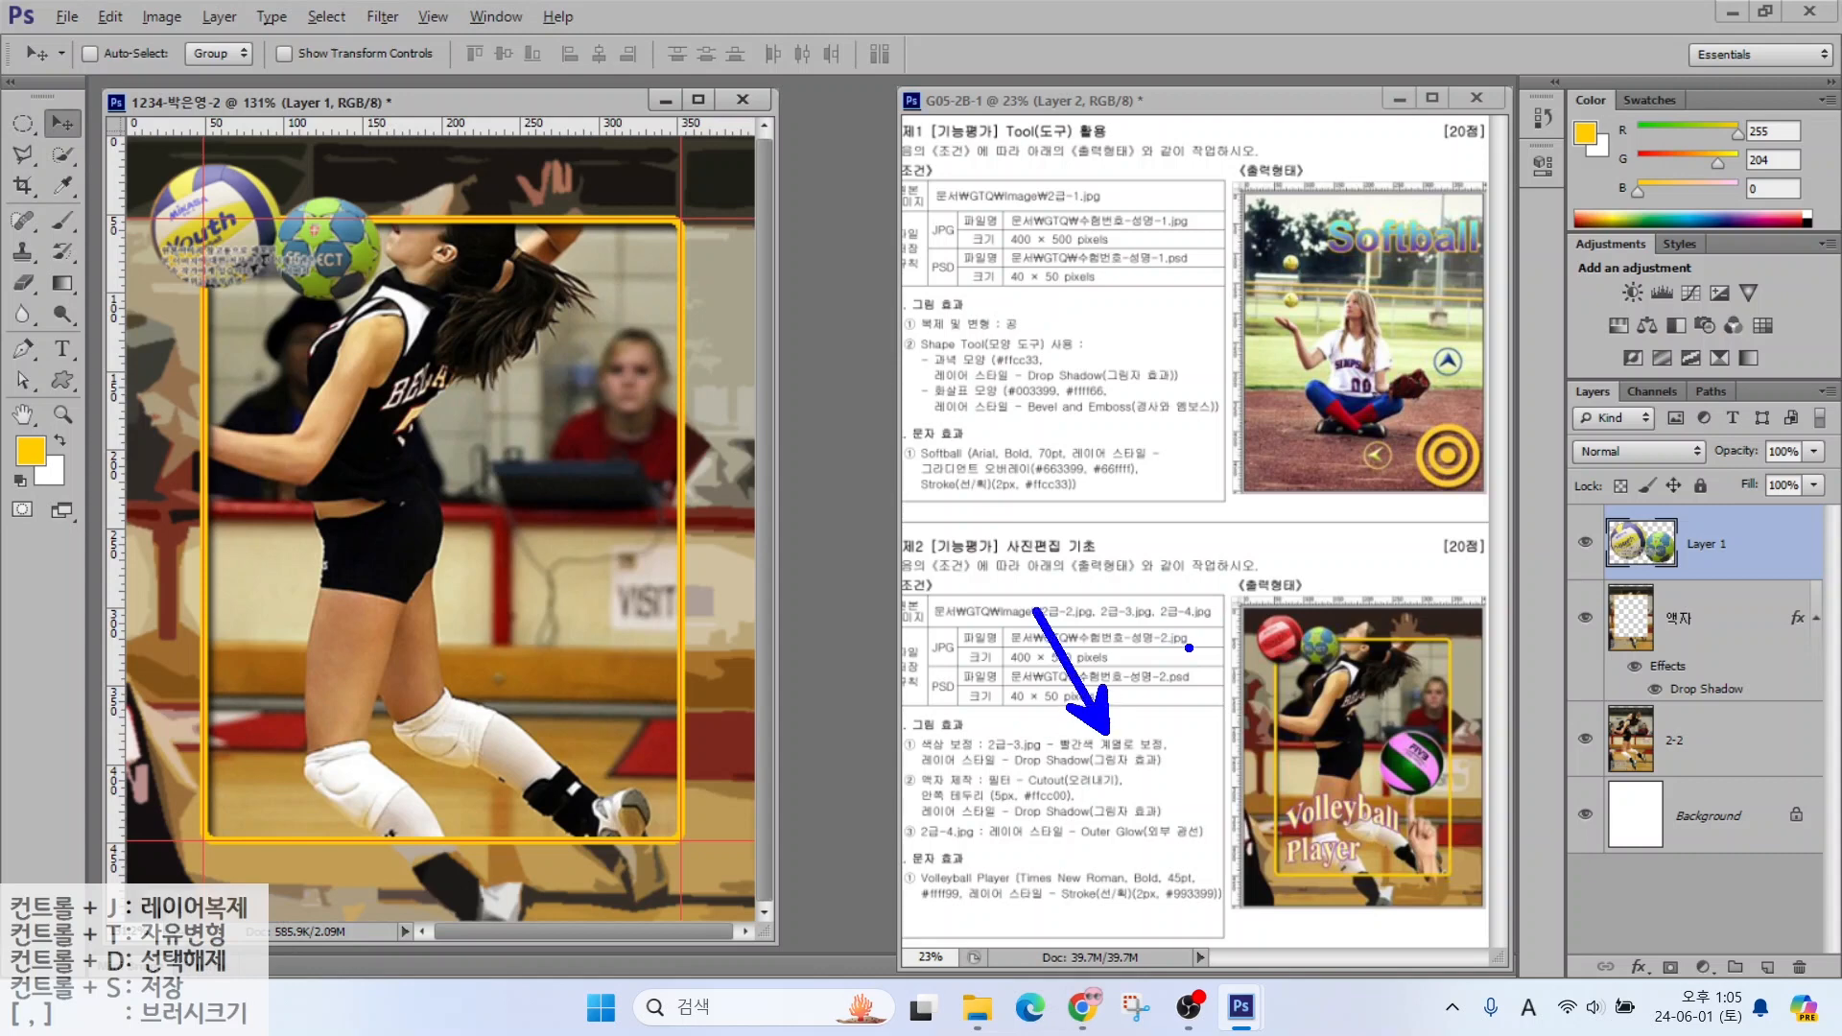
mouse_move(1307, 677)
mouse_down()
mouse_move(1234, 639)
mouse_move(1297, 595)
mouse_move(1311, 664)
mouse_up()
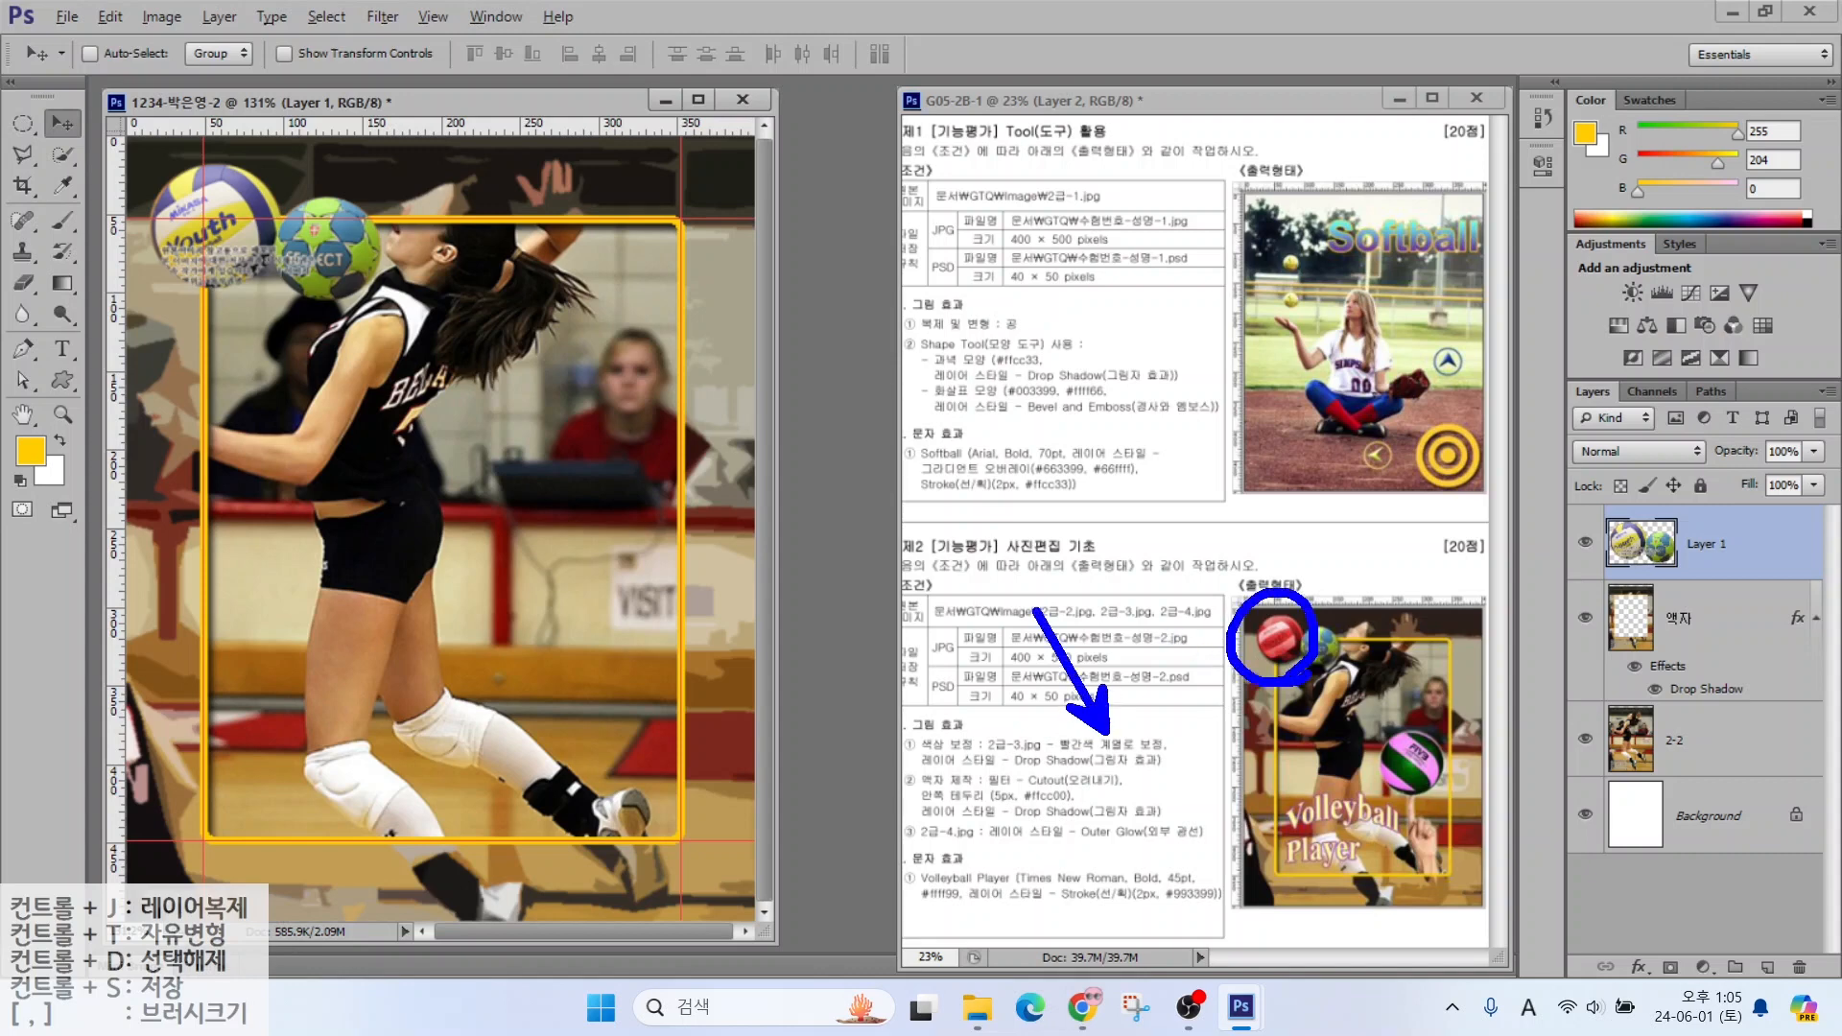
Draw a circular selection around the volleyball in the poster
click(23, 123)
drag(136, 152, 278, 303)
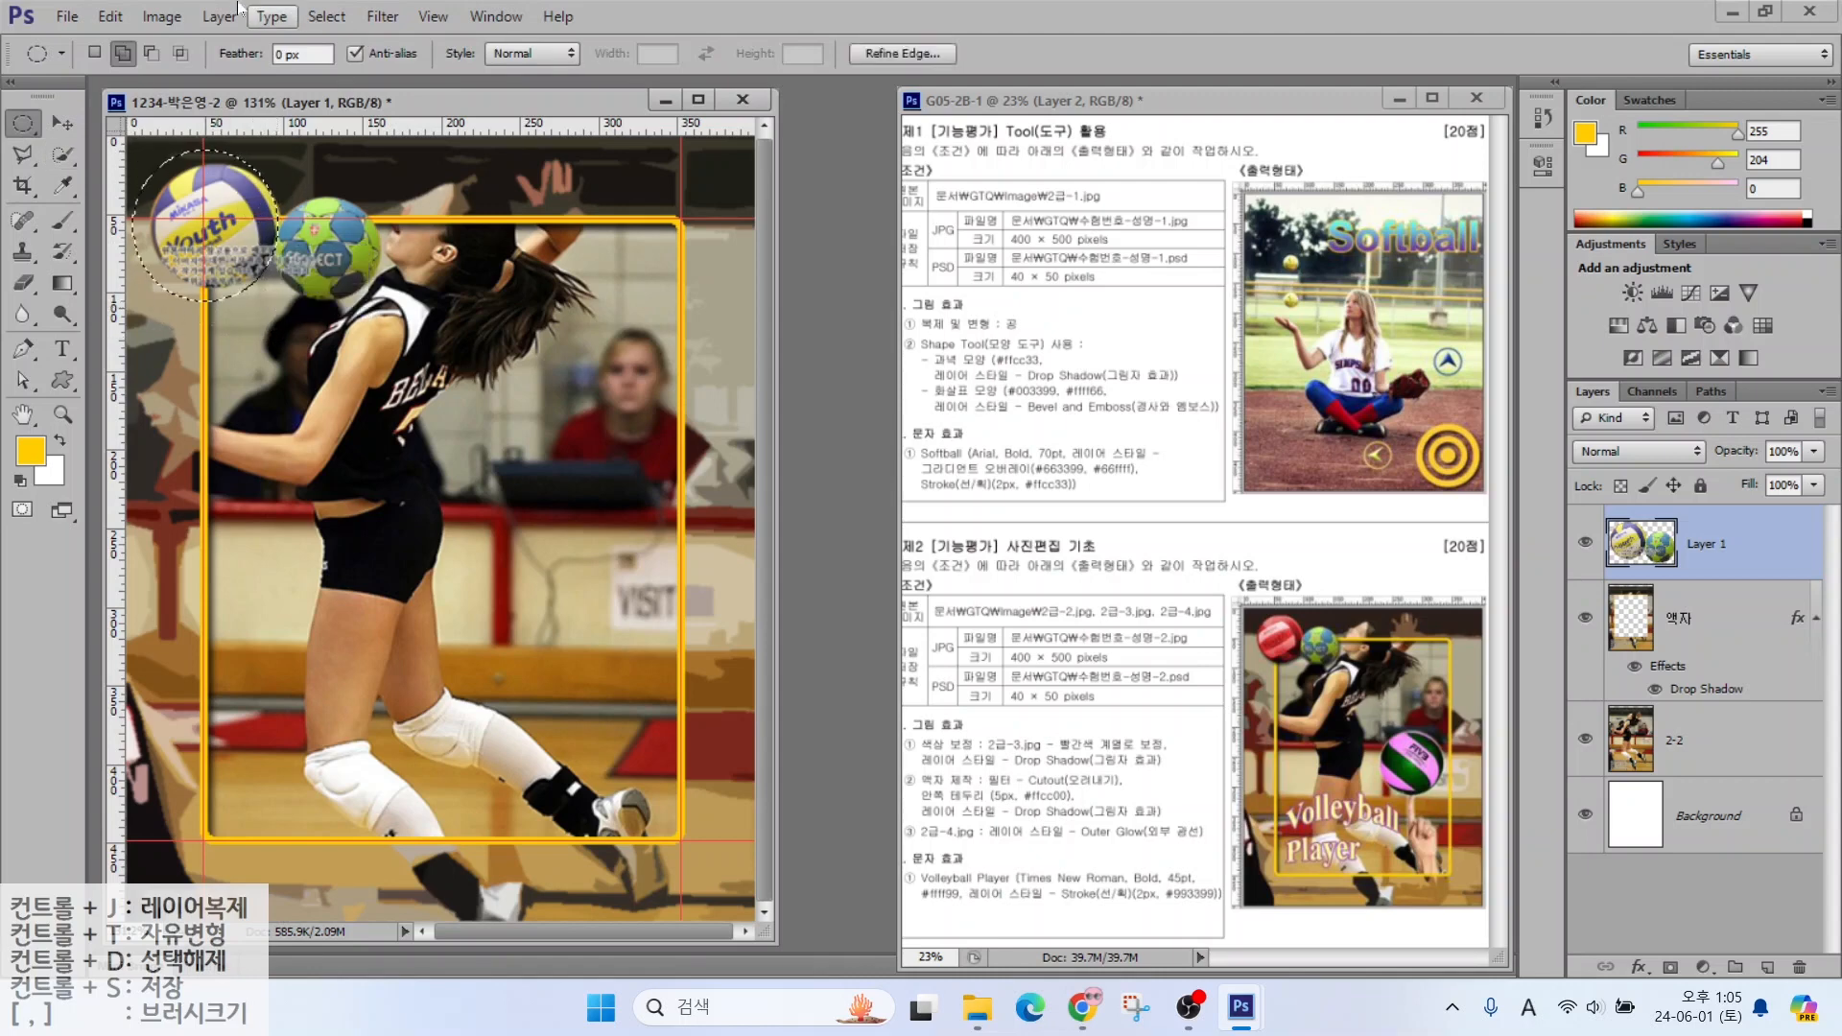
click(163, 17)
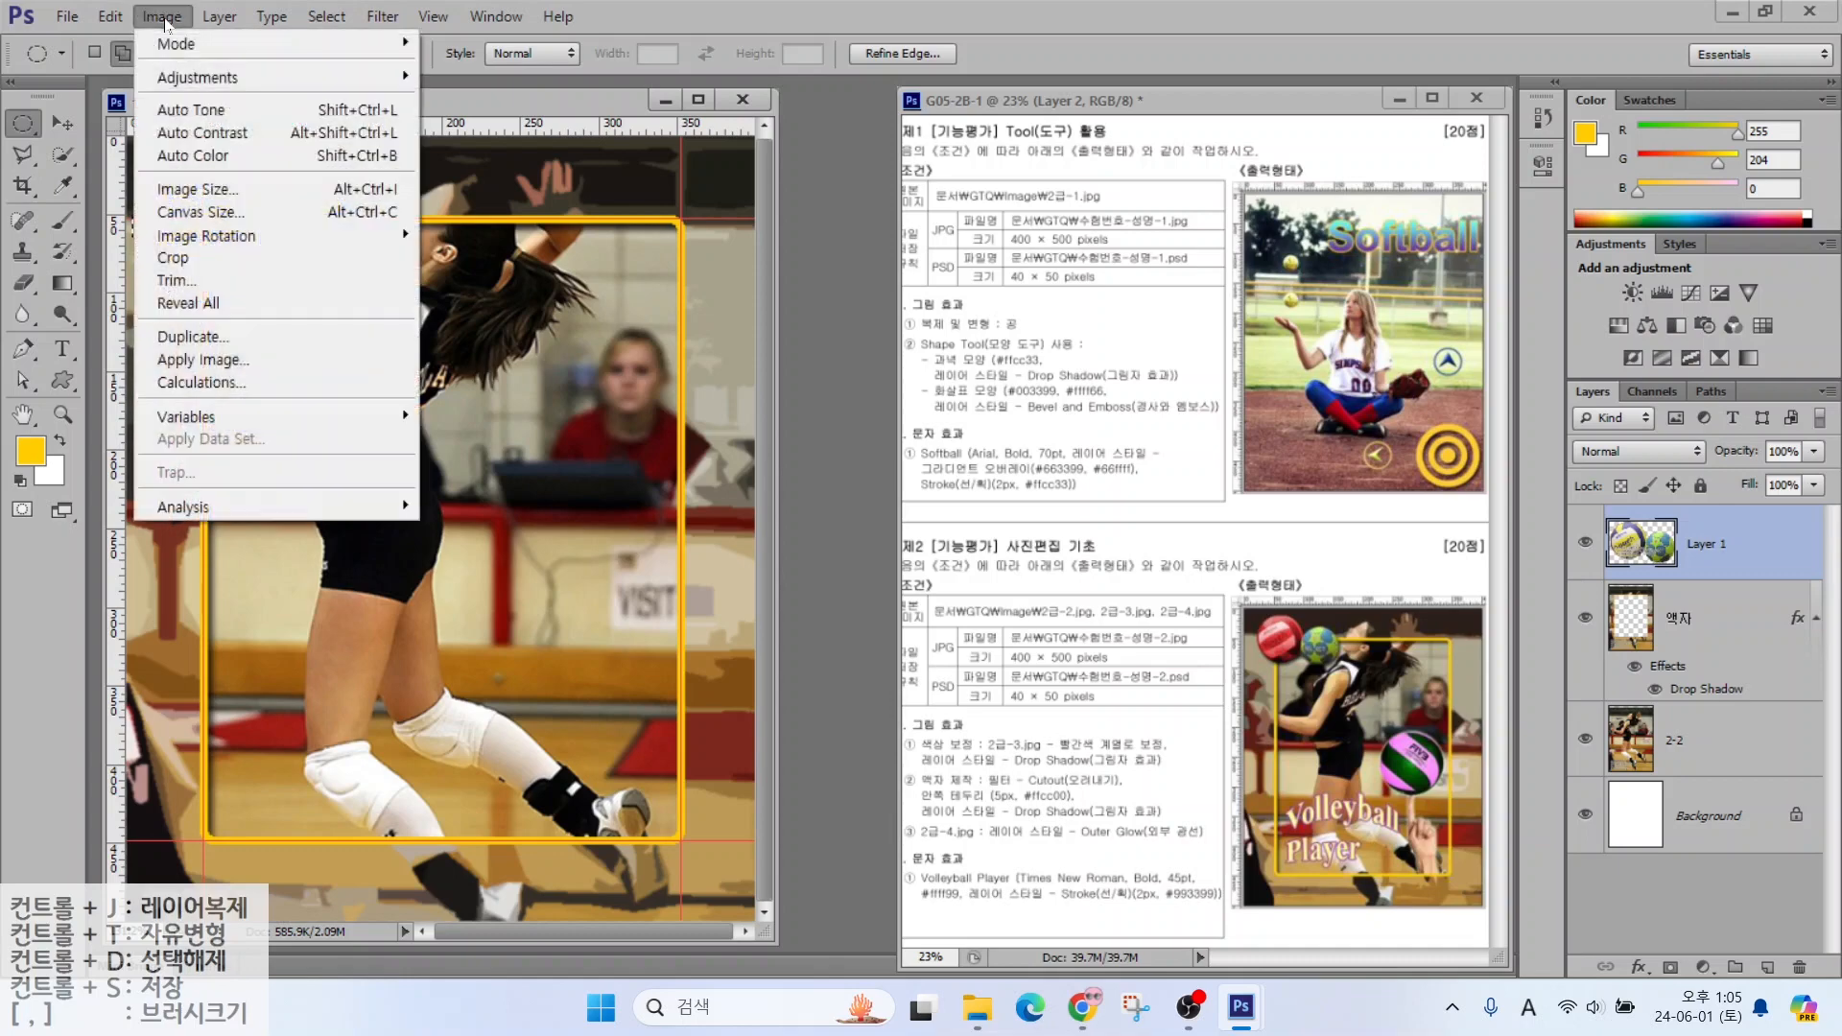
click(163, 17)
click(164, 17)
mouse_move(170, 84)
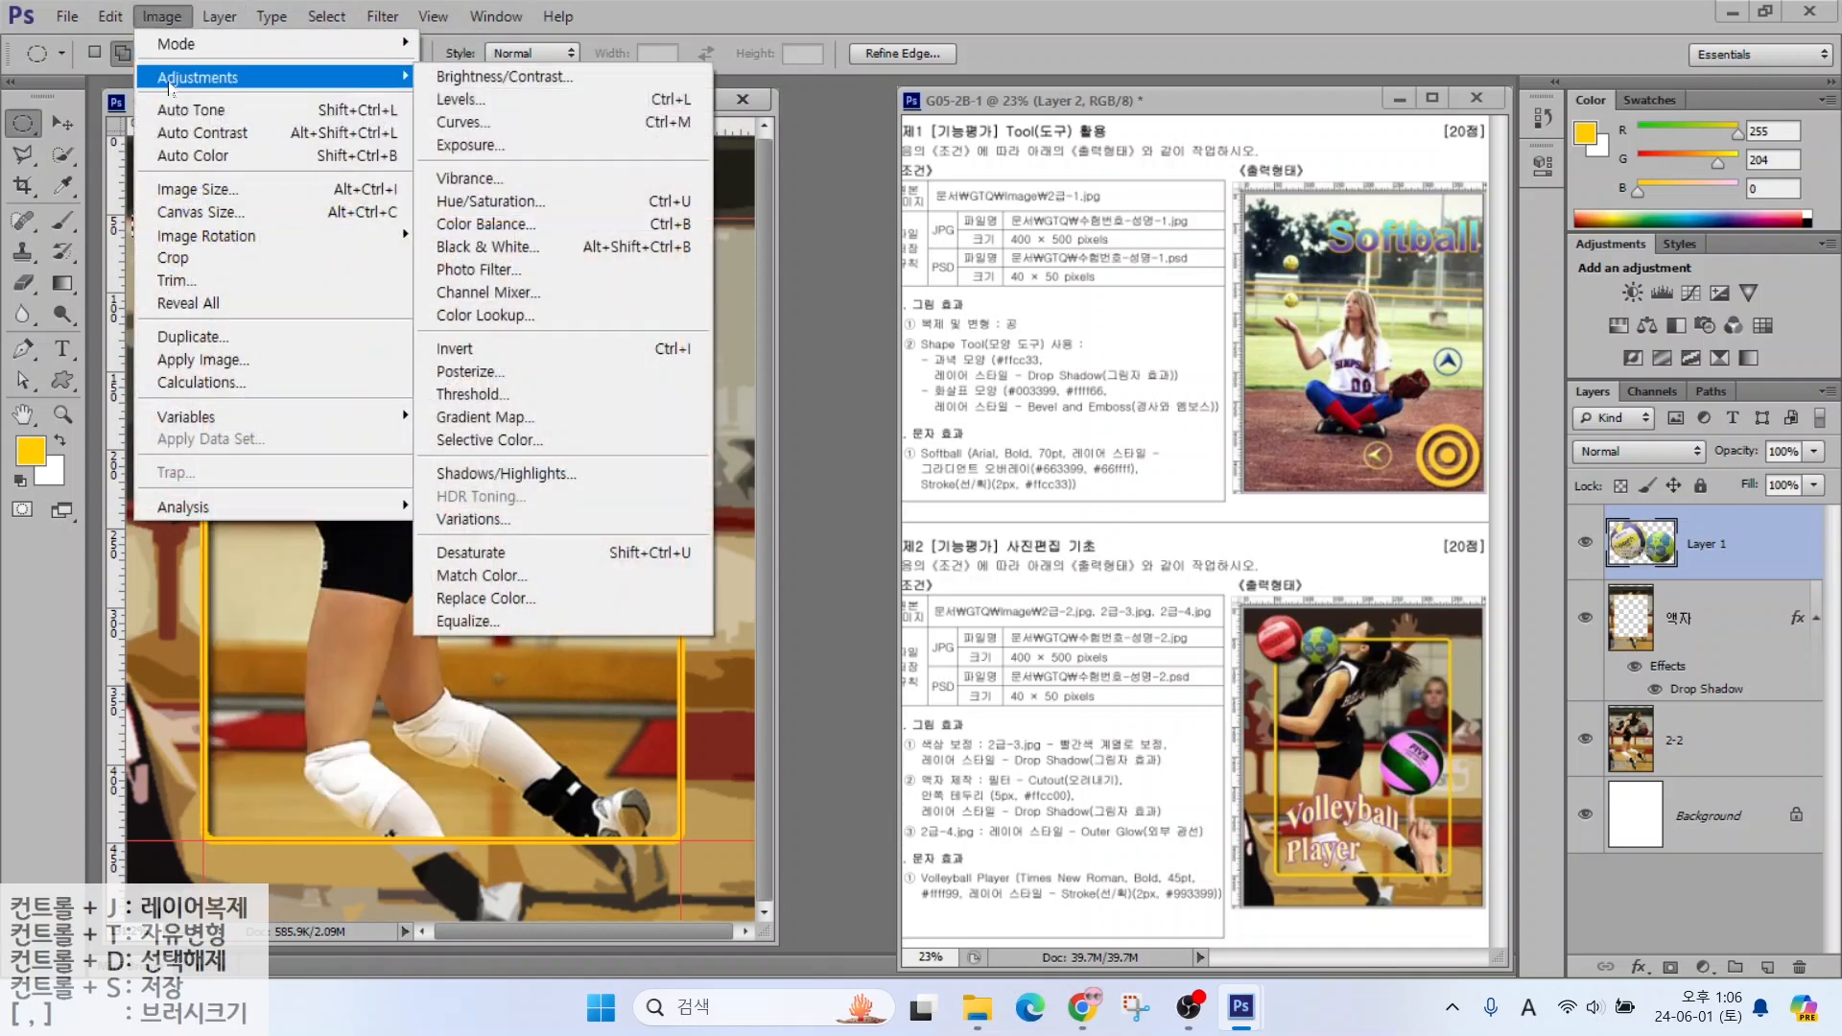
click(480, 204)
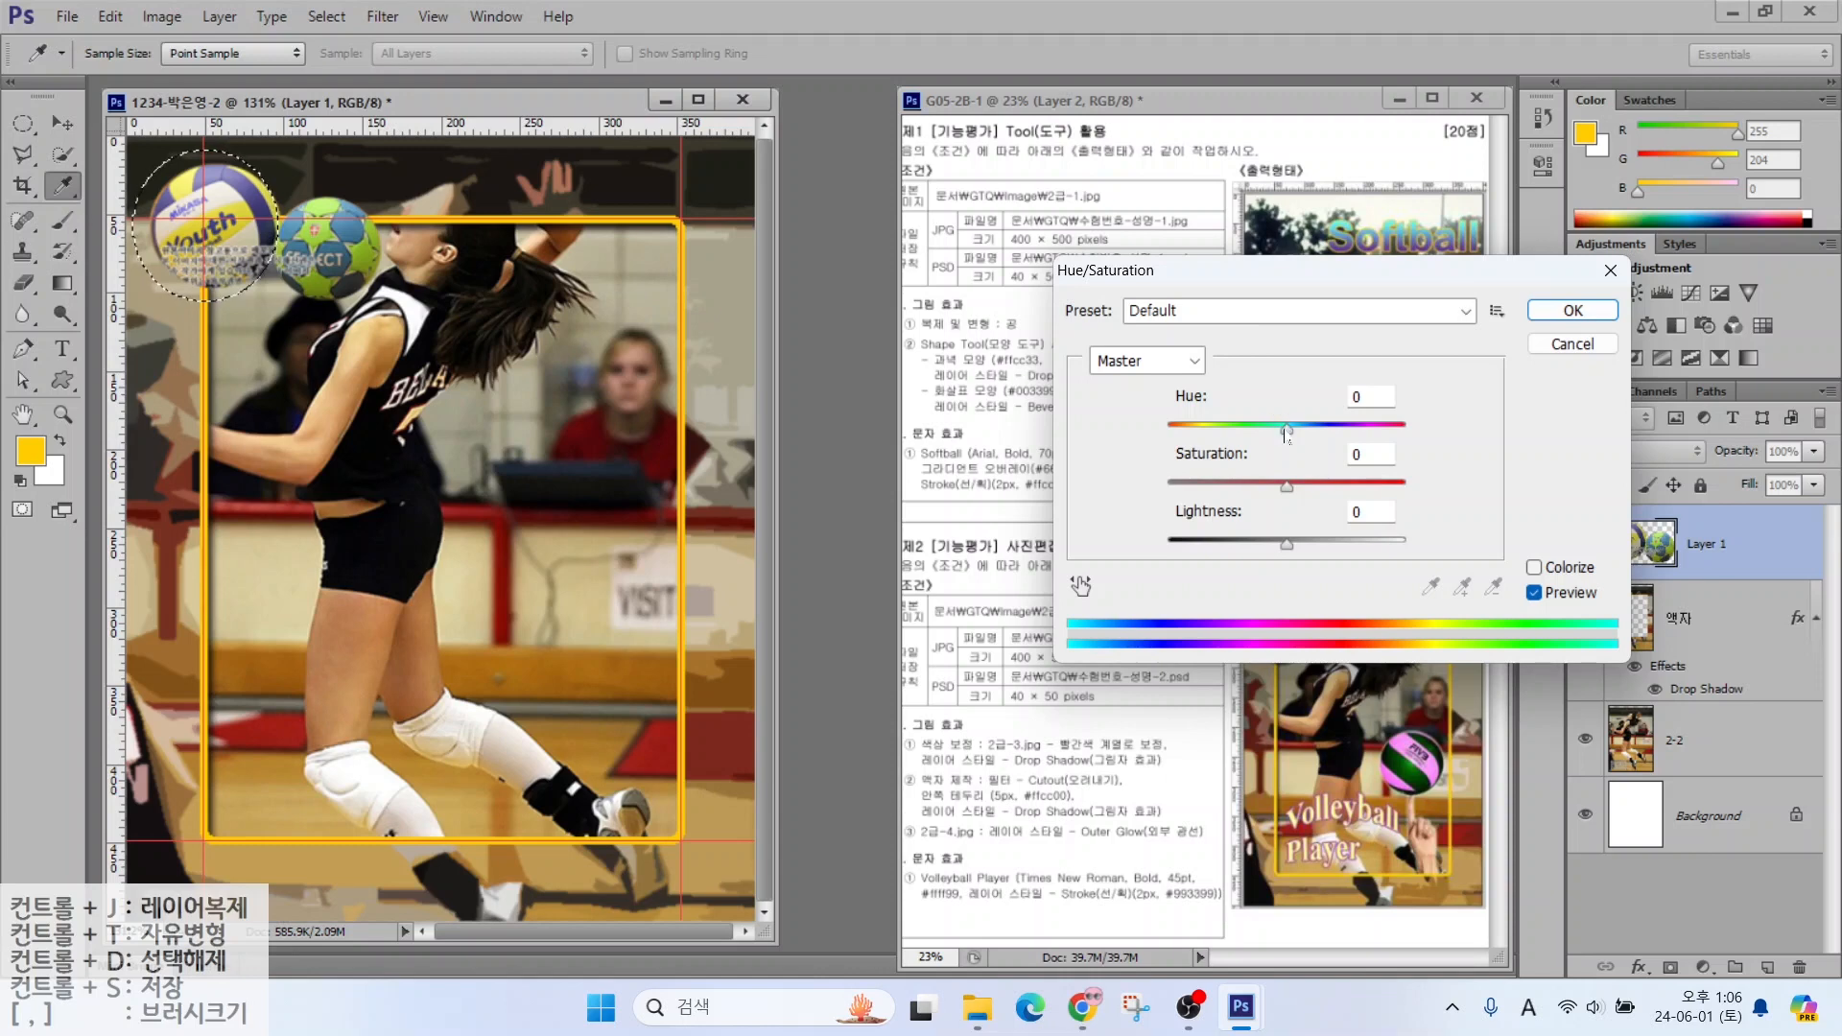
Colorize the volleyball red with Hue/Saturation: Hue 0, Saturation 72
drag(1285, 430, 1229, 444)
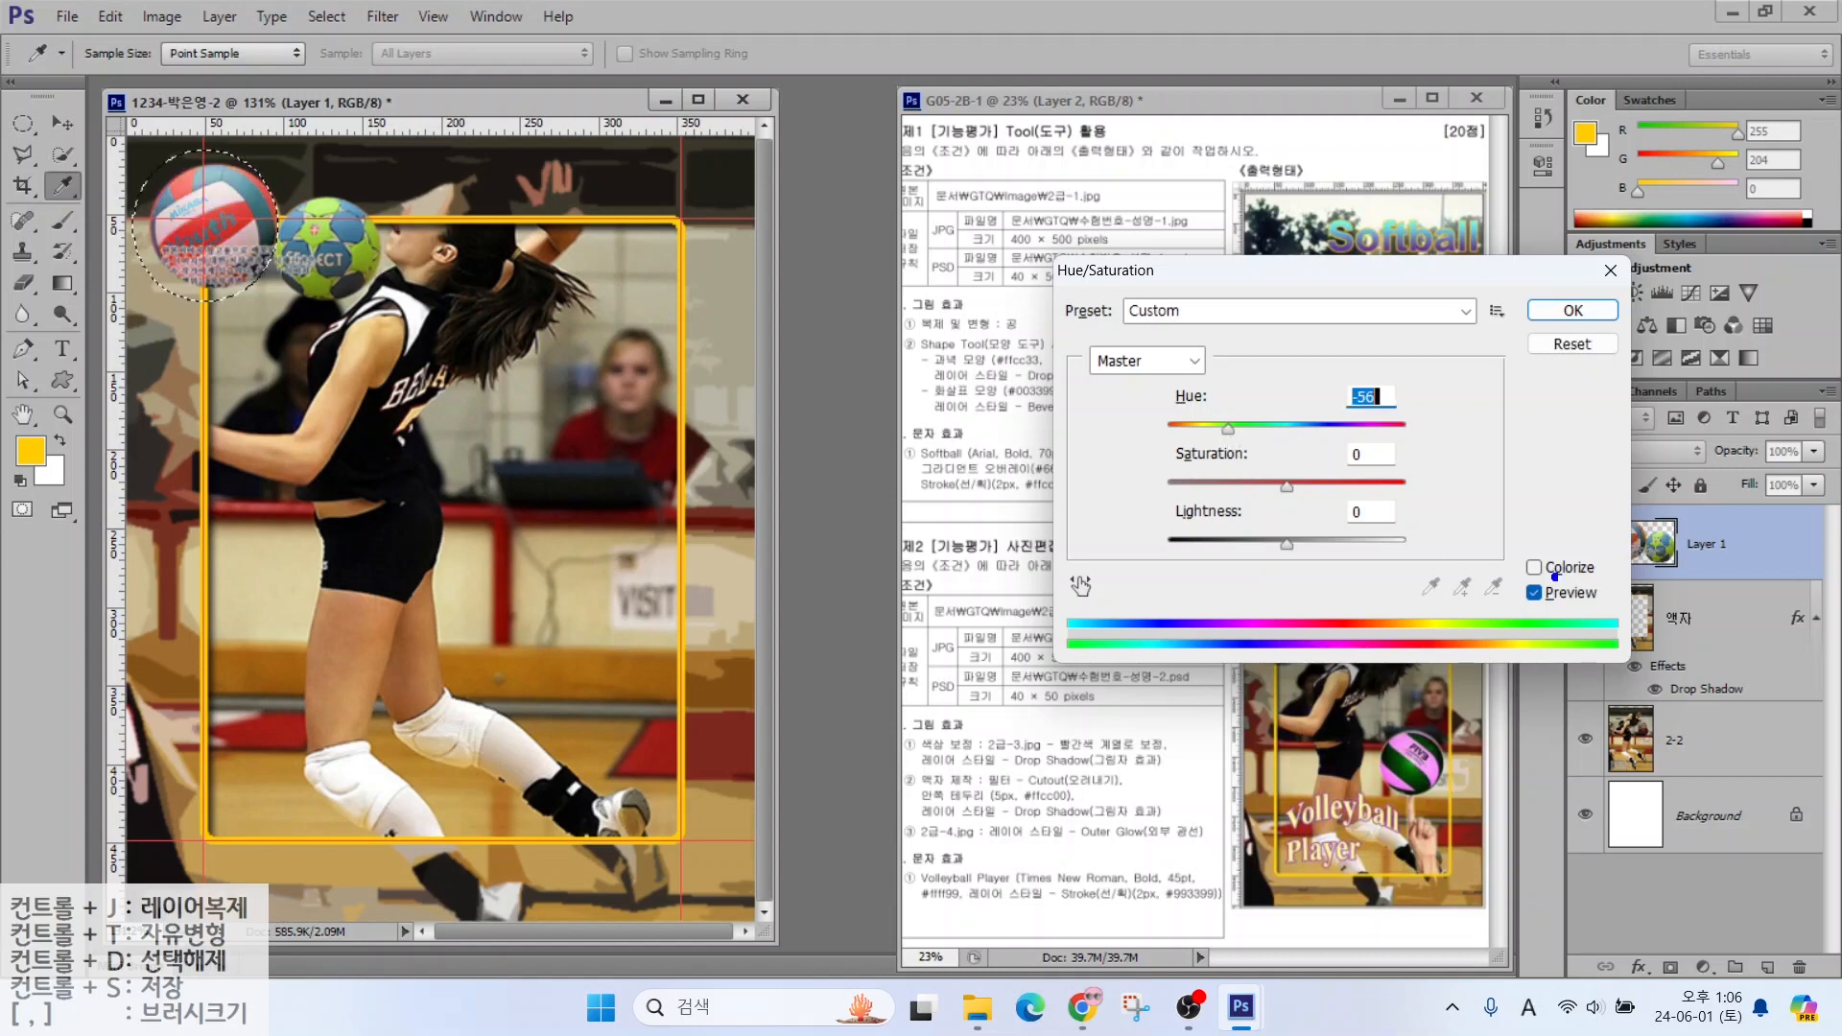
mouse_move(1555, 575)
mouse_down()
mouse_move(1566, 533)
mouse_move(1583, 604)
mouse_up()
key(Escape)
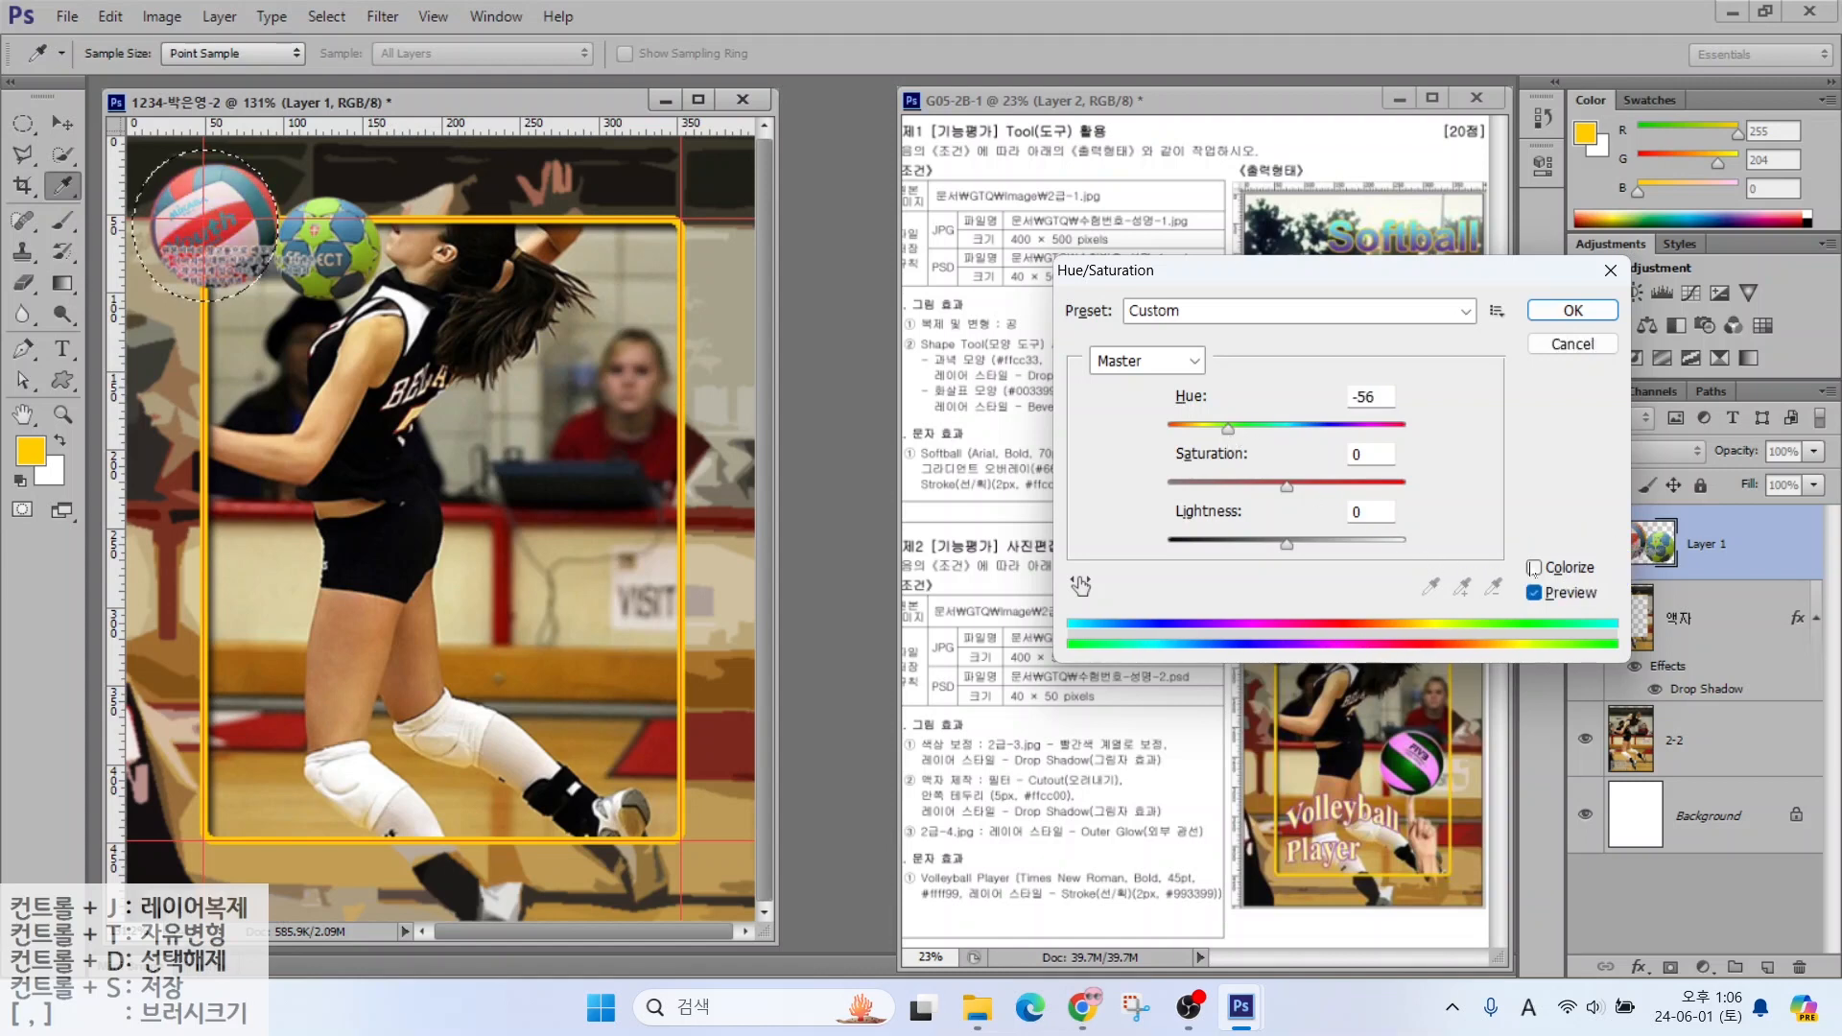
click(1535, 568)
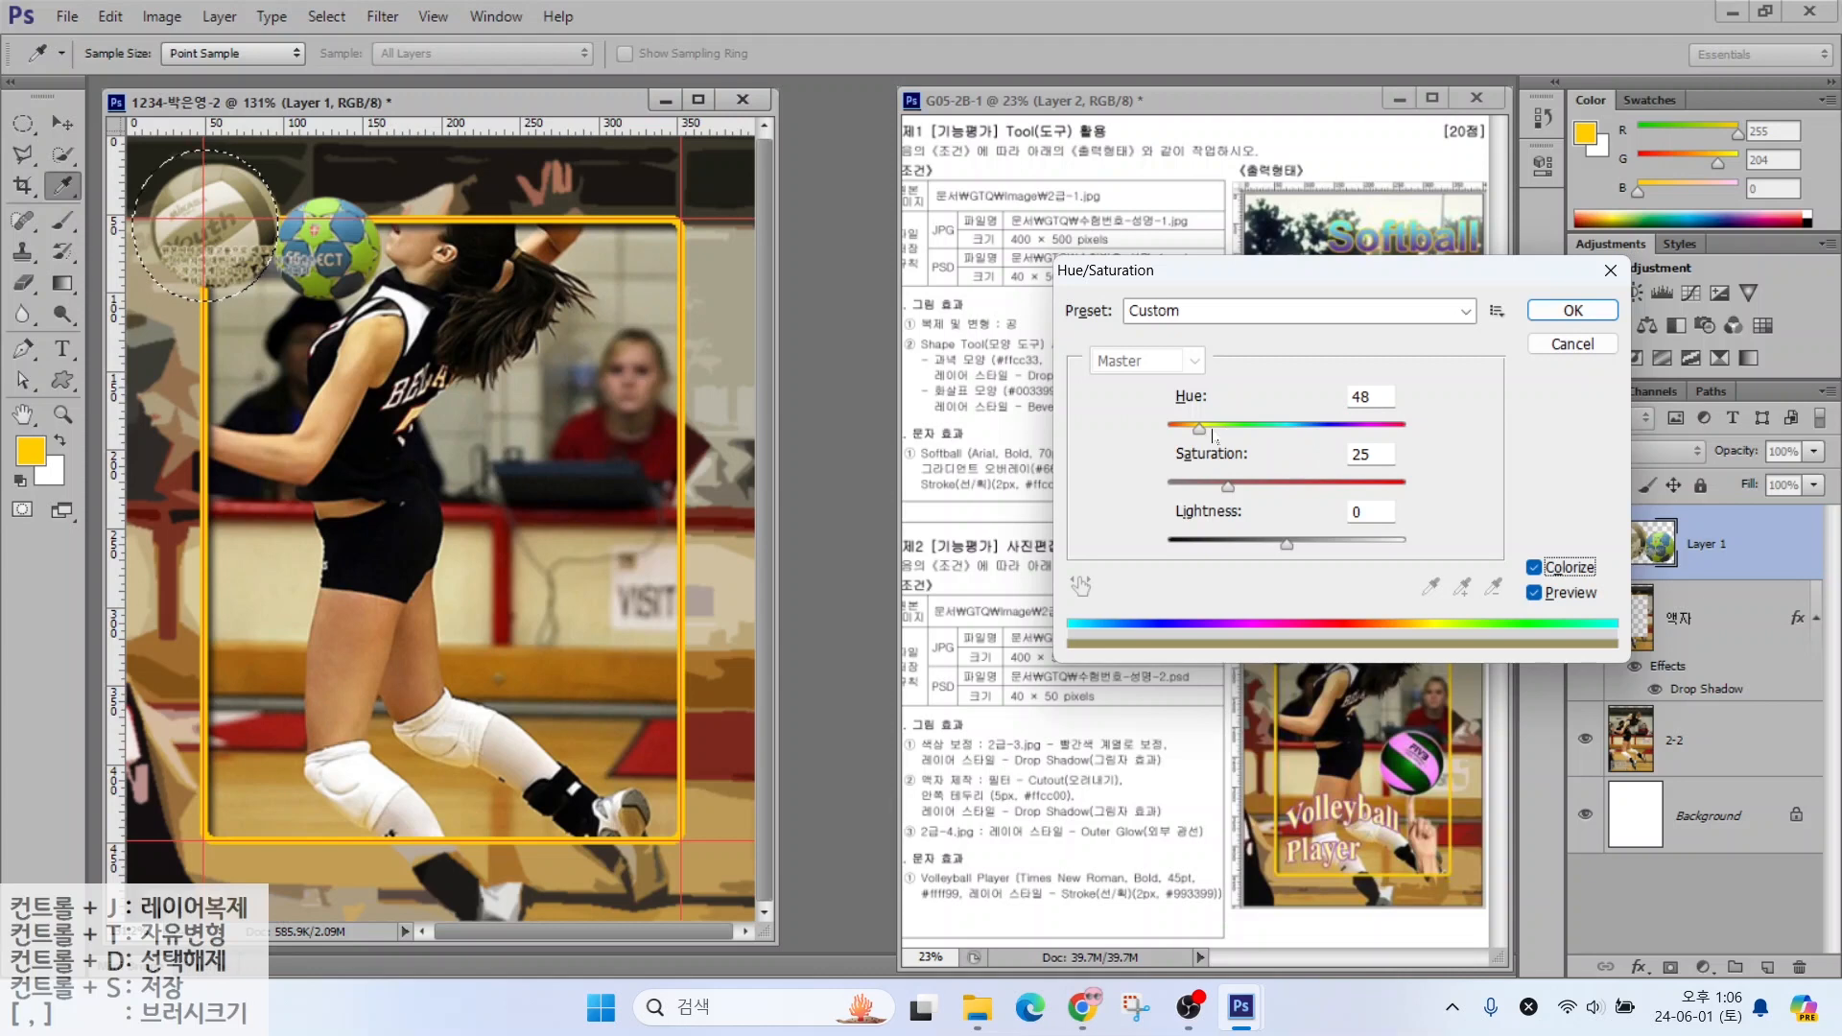
drag(1199, 429, 1310, 490)
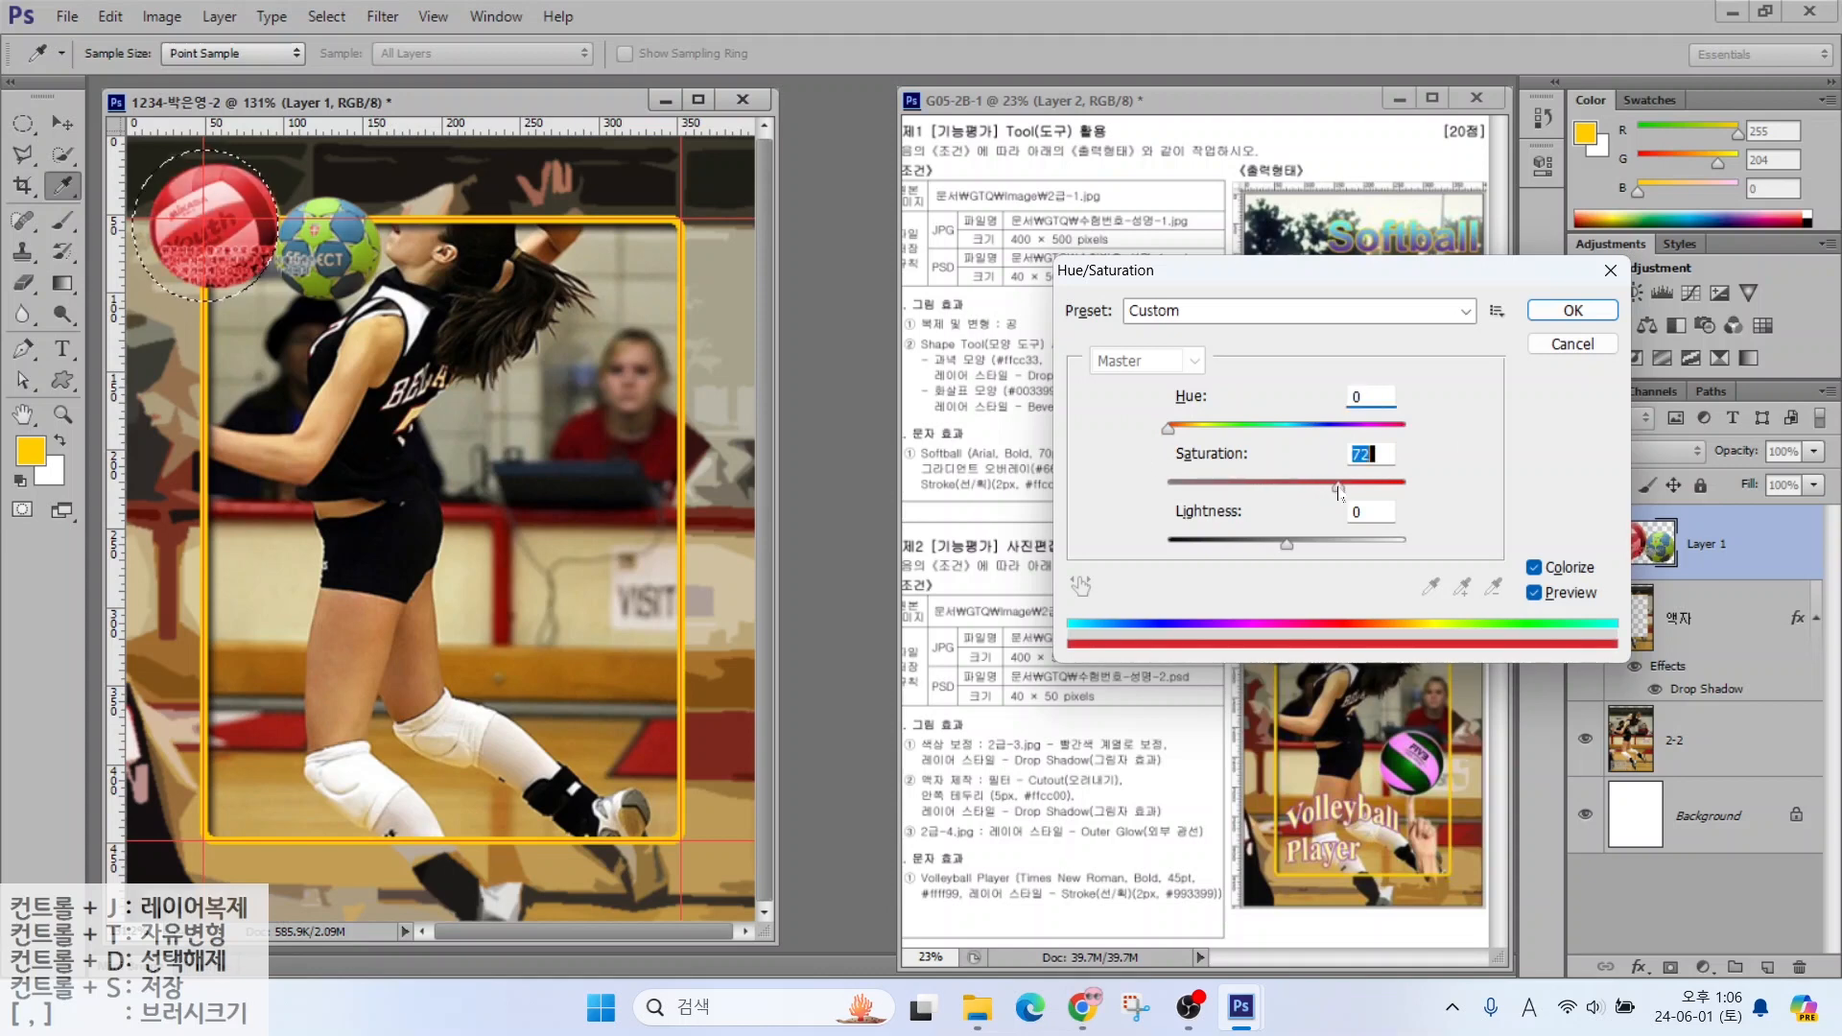
click(1573, 310)
key(m)
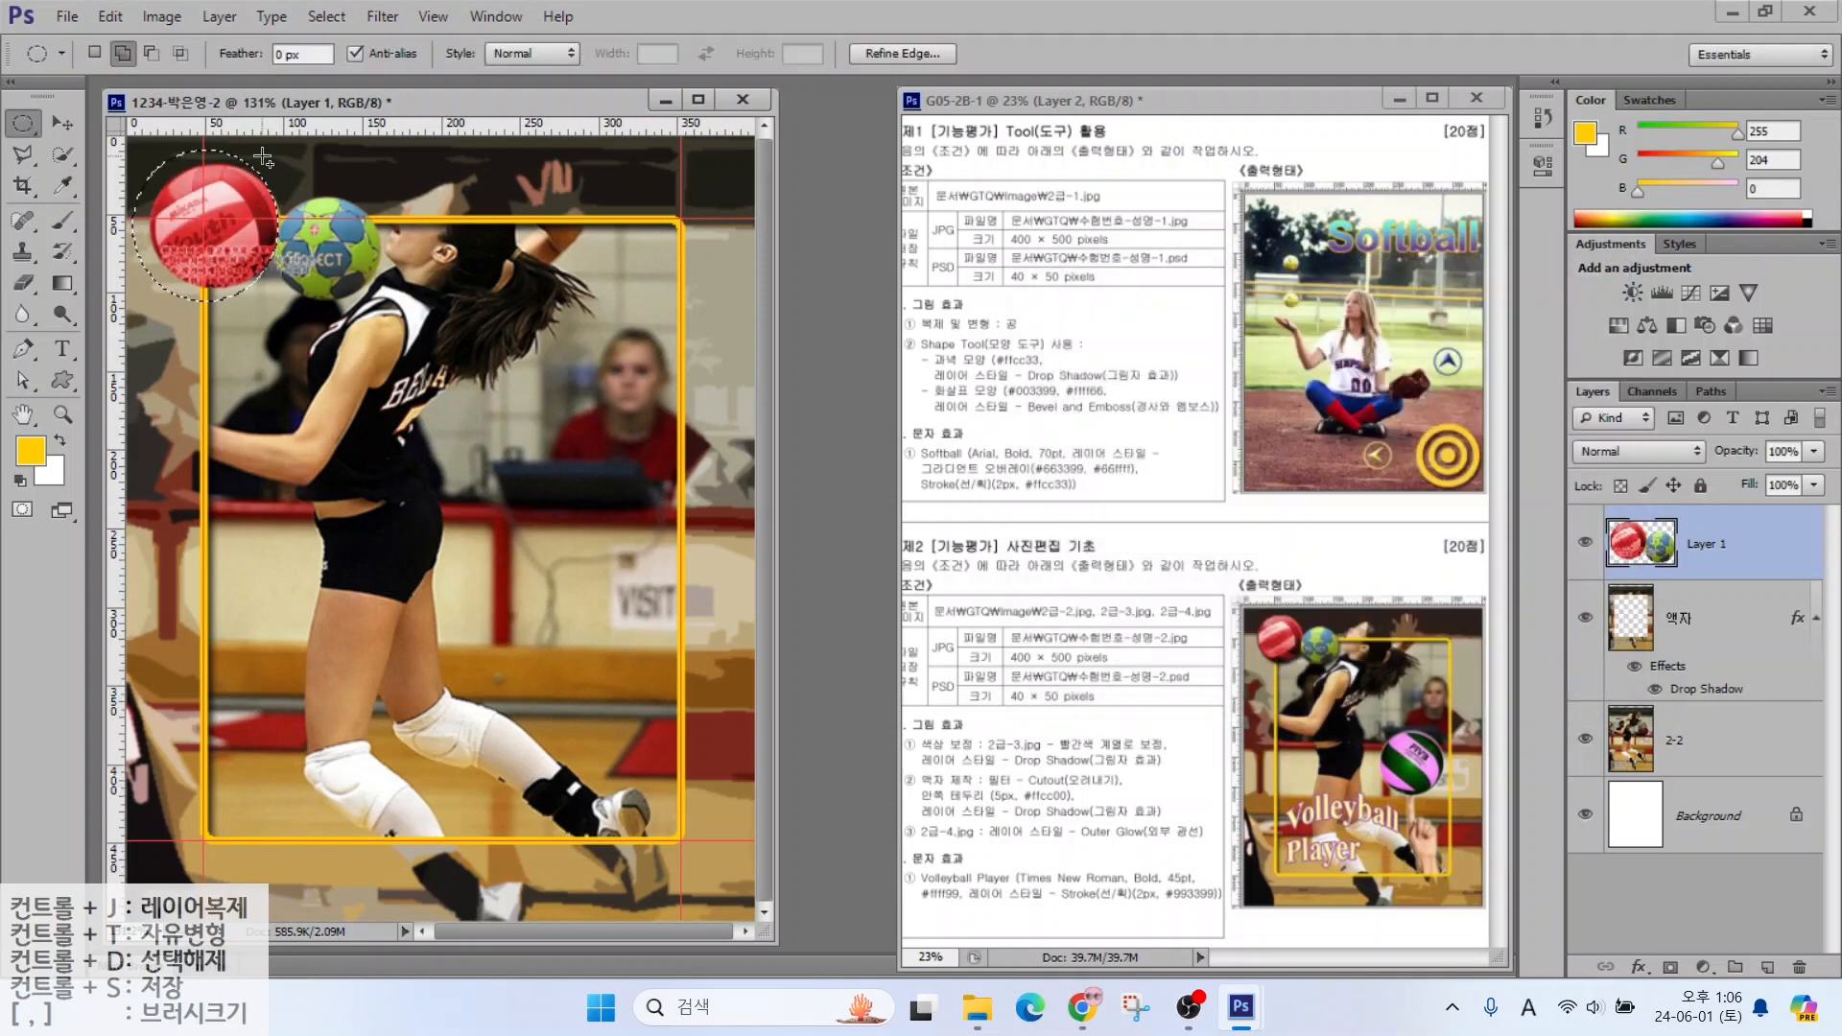
Deselect and rename Layer 1 to 2-3
key(ctrl+d)
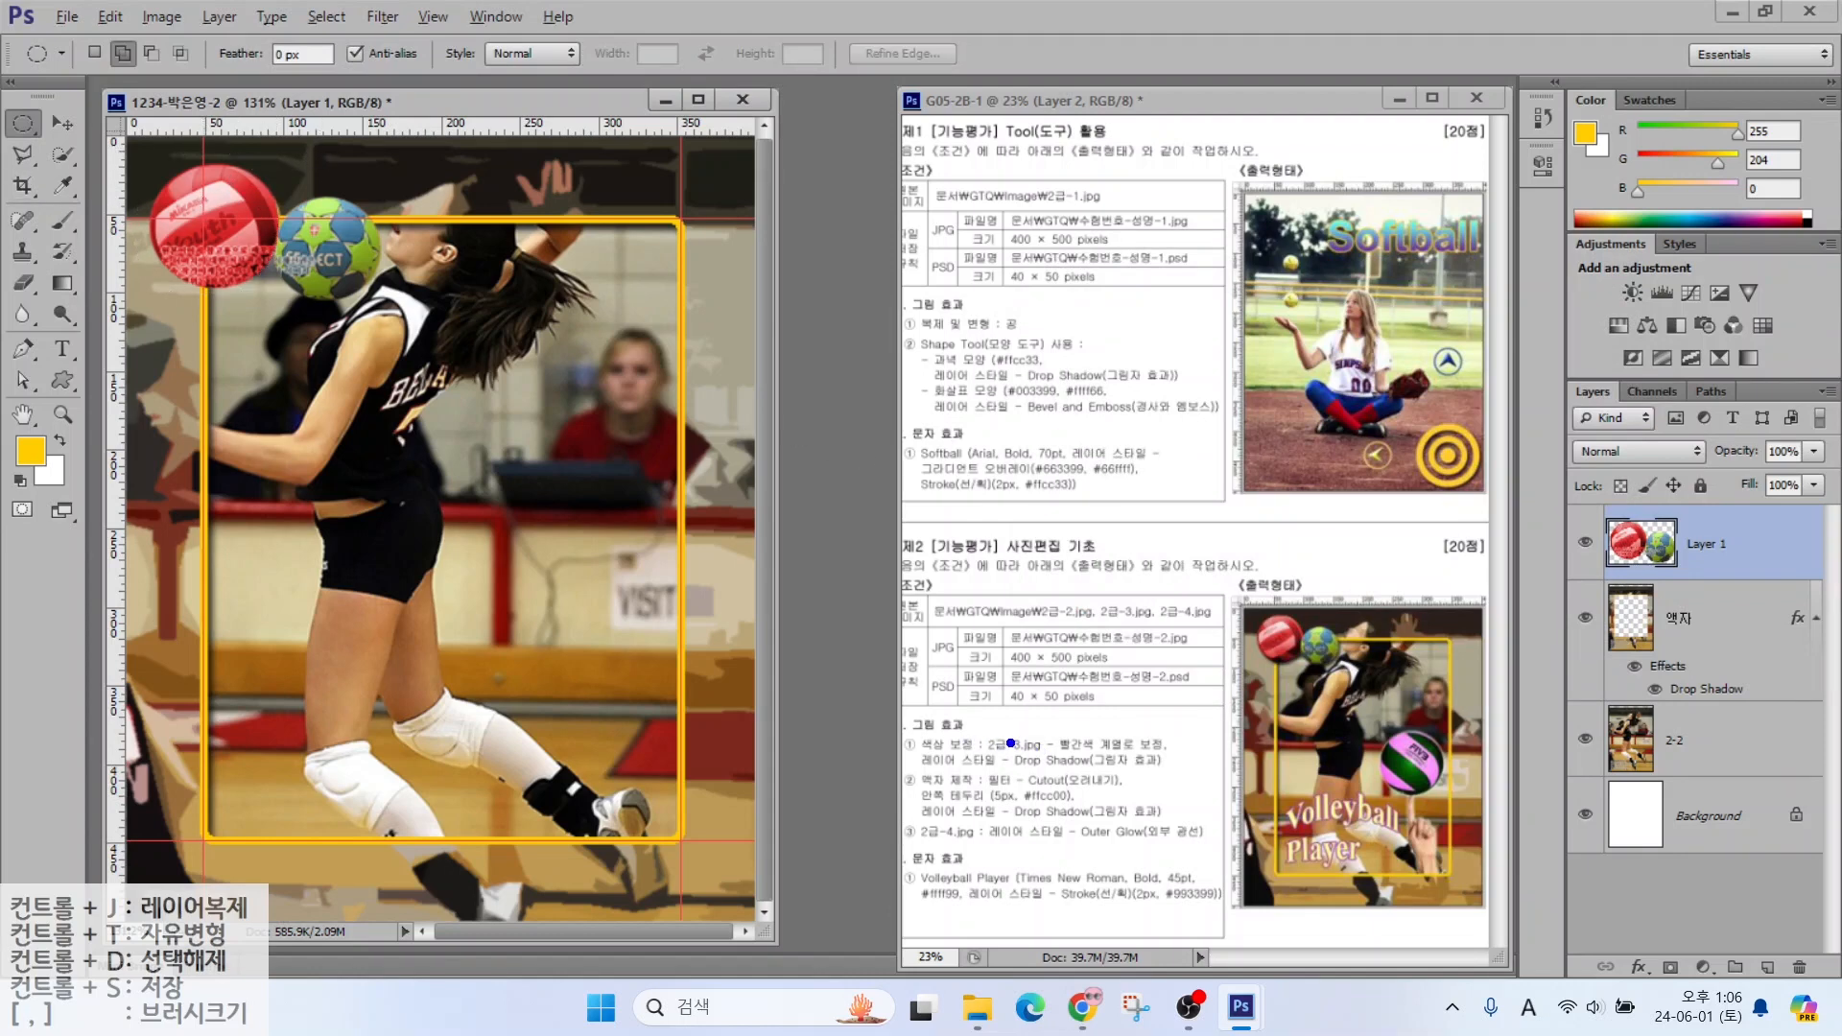
drag(1000, 748, 1057, 675)
drag(967, 780, 1183, 780)
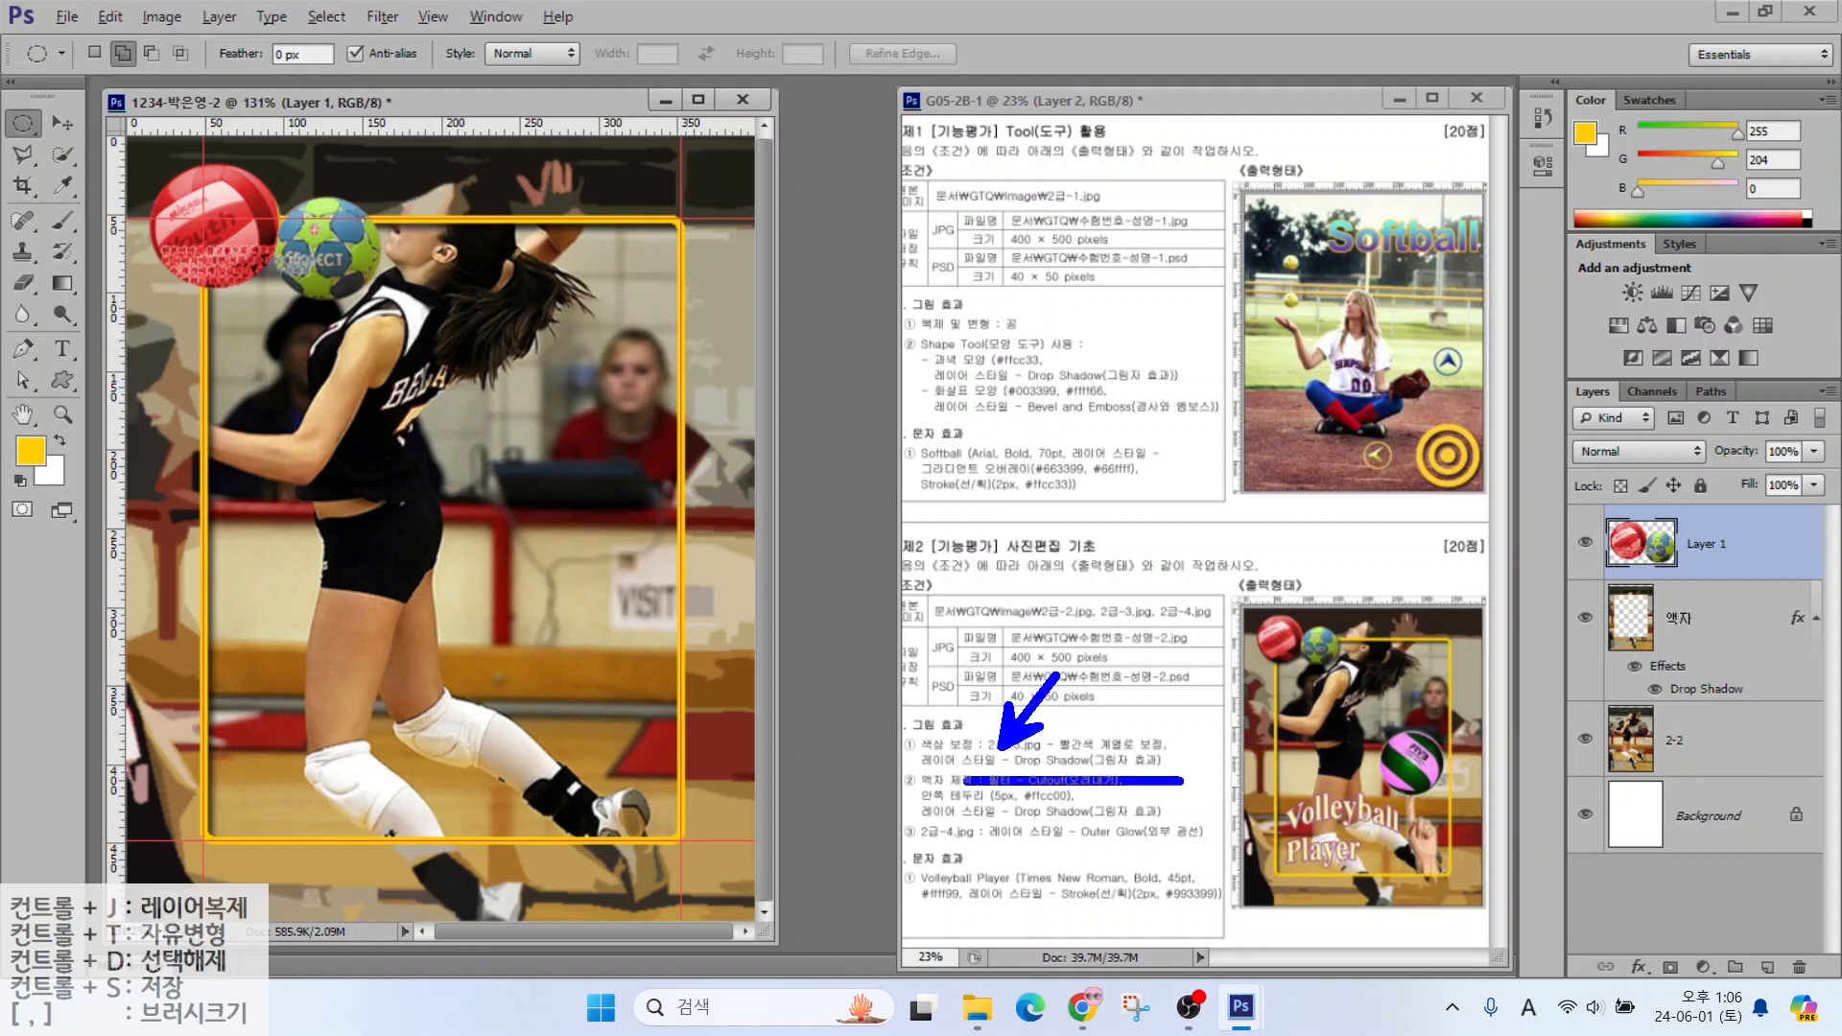
key(Escape)
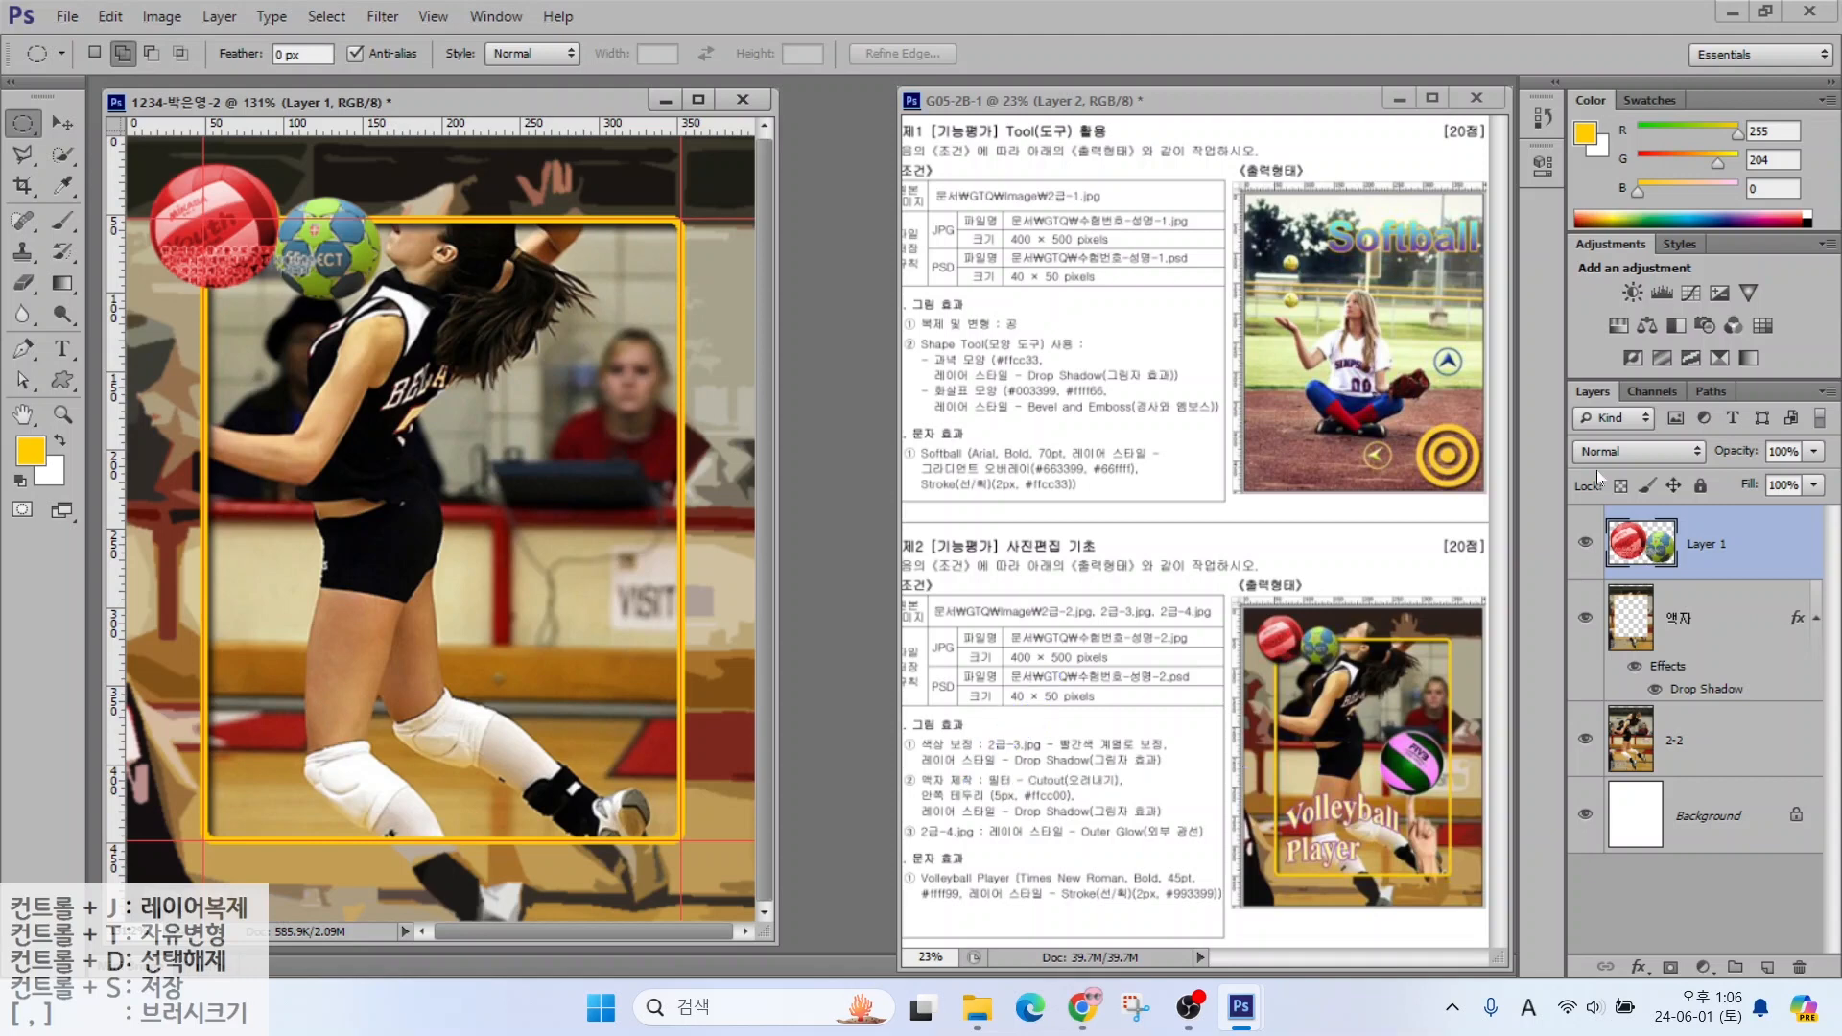
double_click(1701, 546)
text(2-)
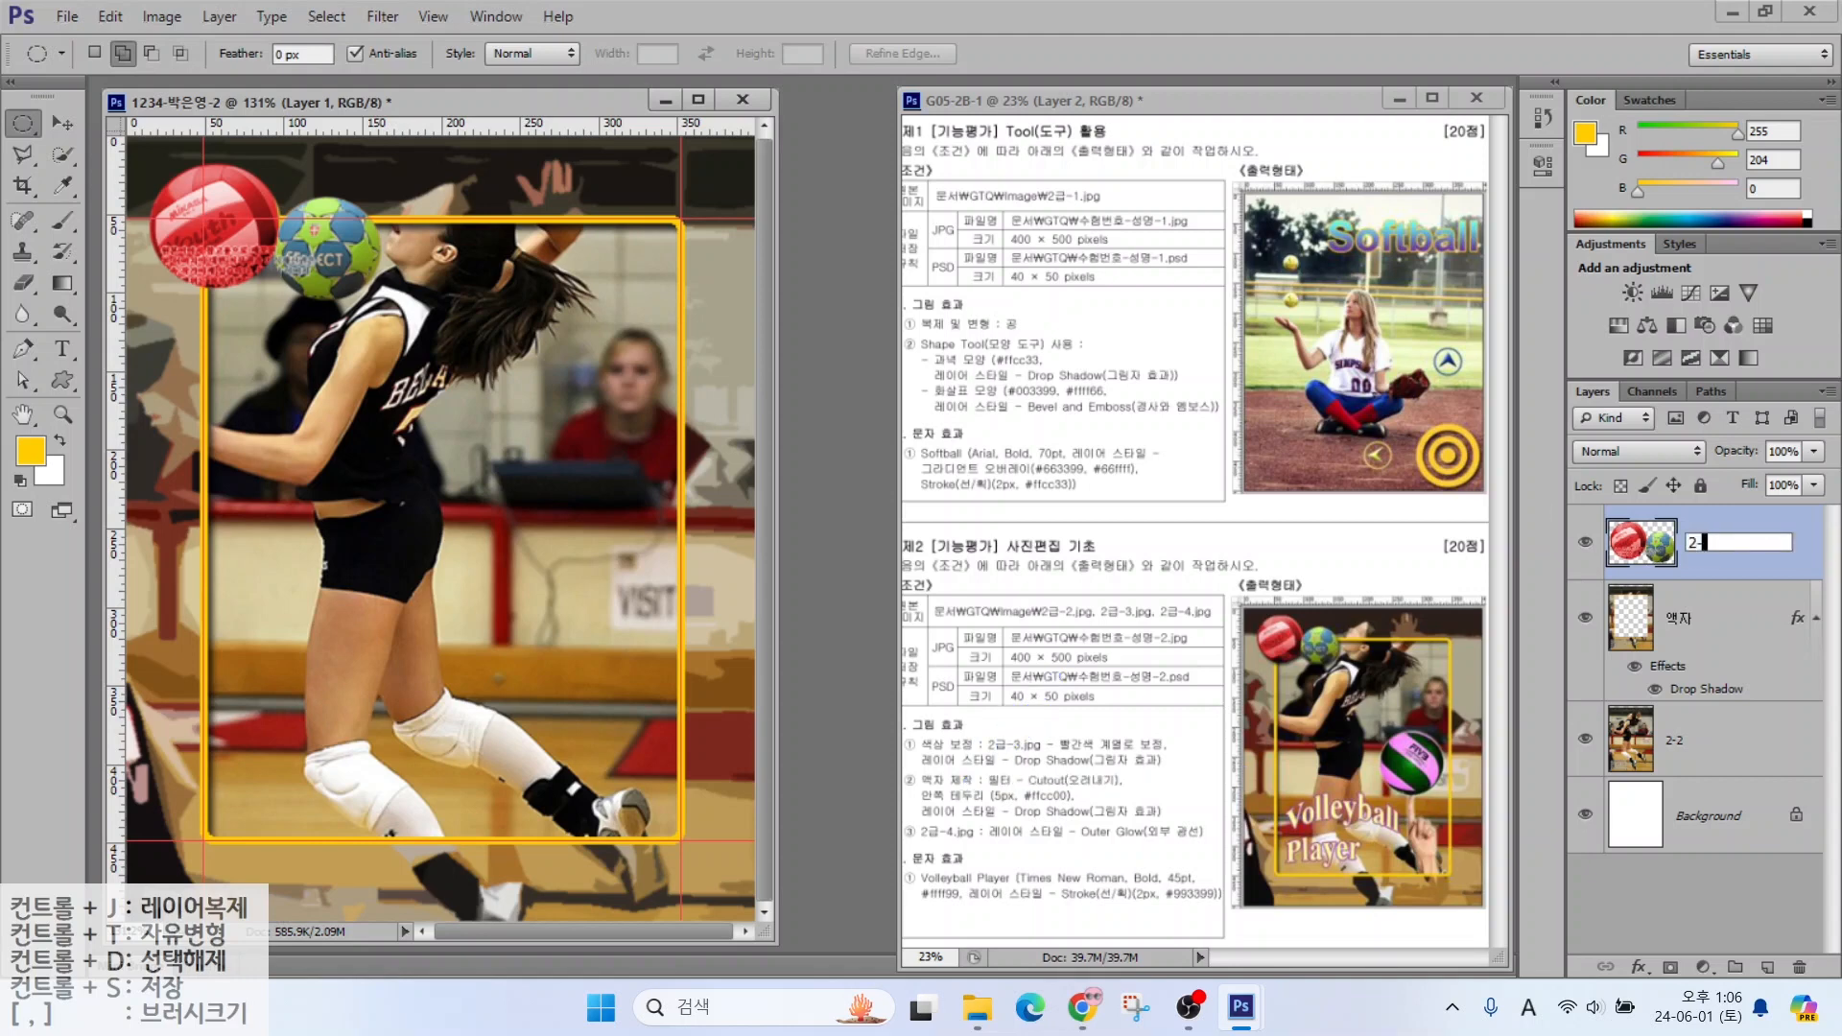
text(3)
key(Return)
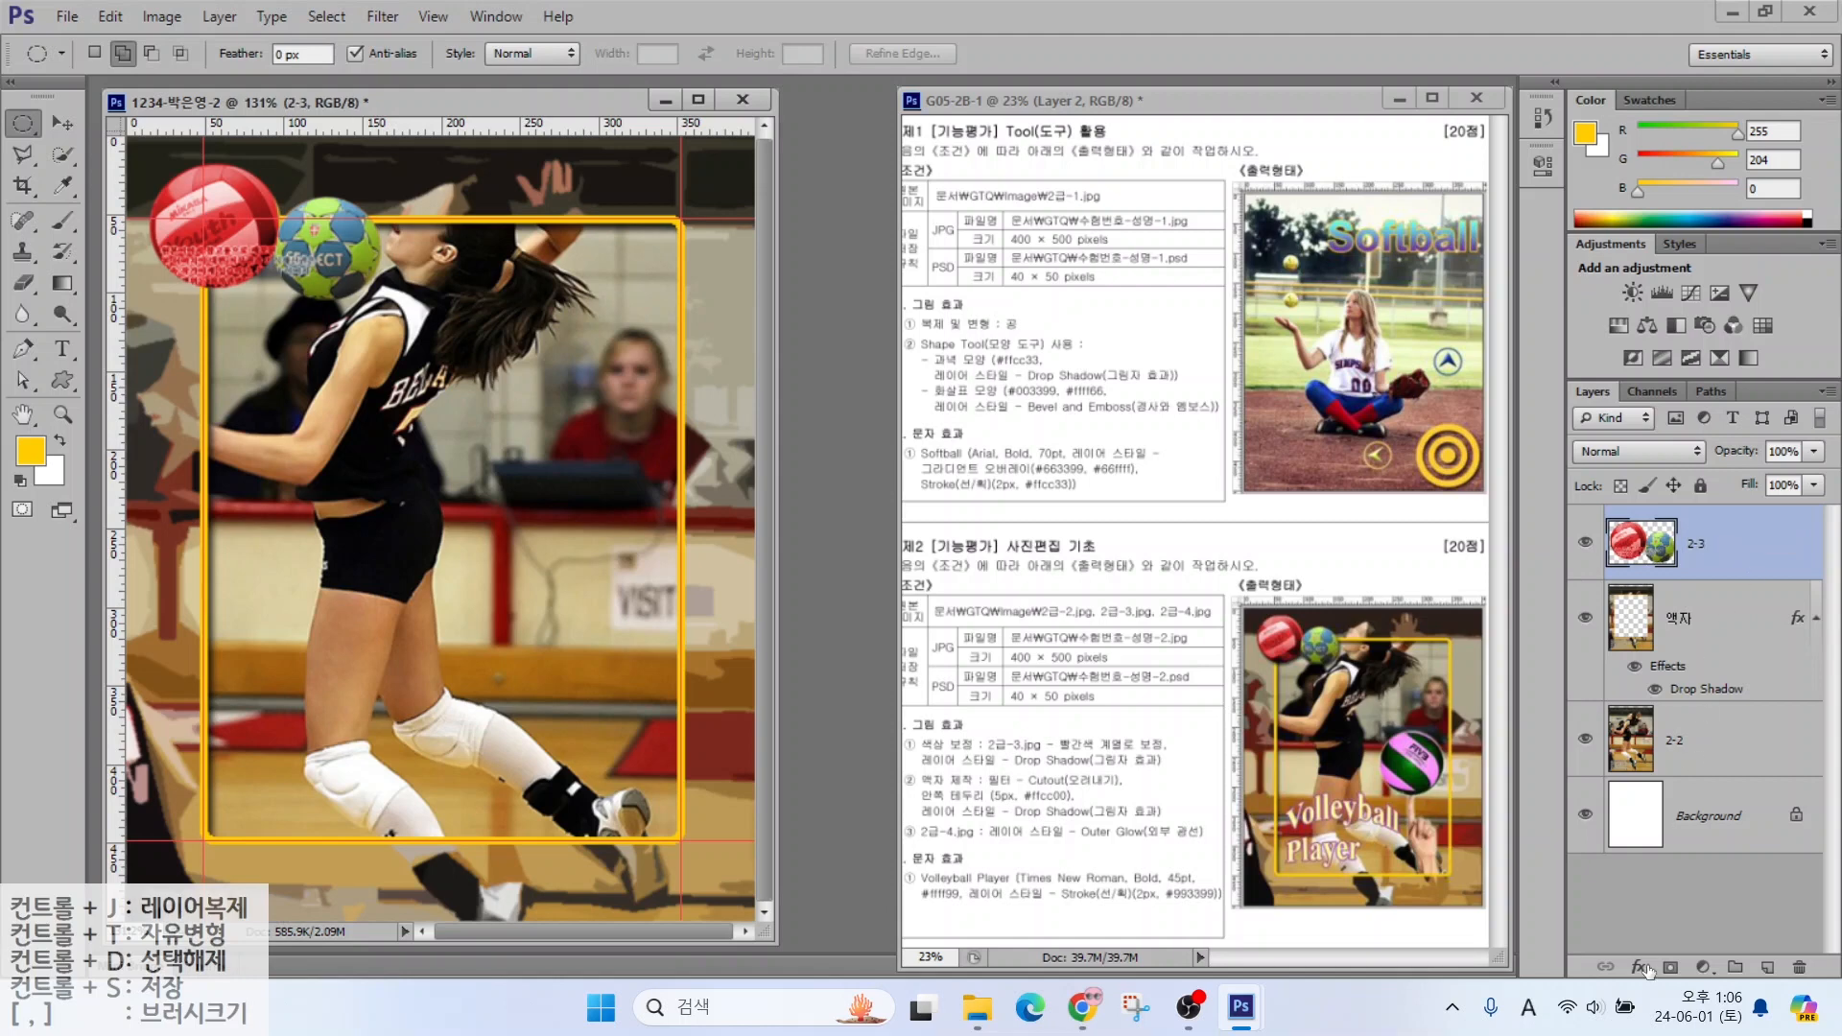
Add a drop shadow to layer 2-3
click(1646, 967)
click(1651, 952)
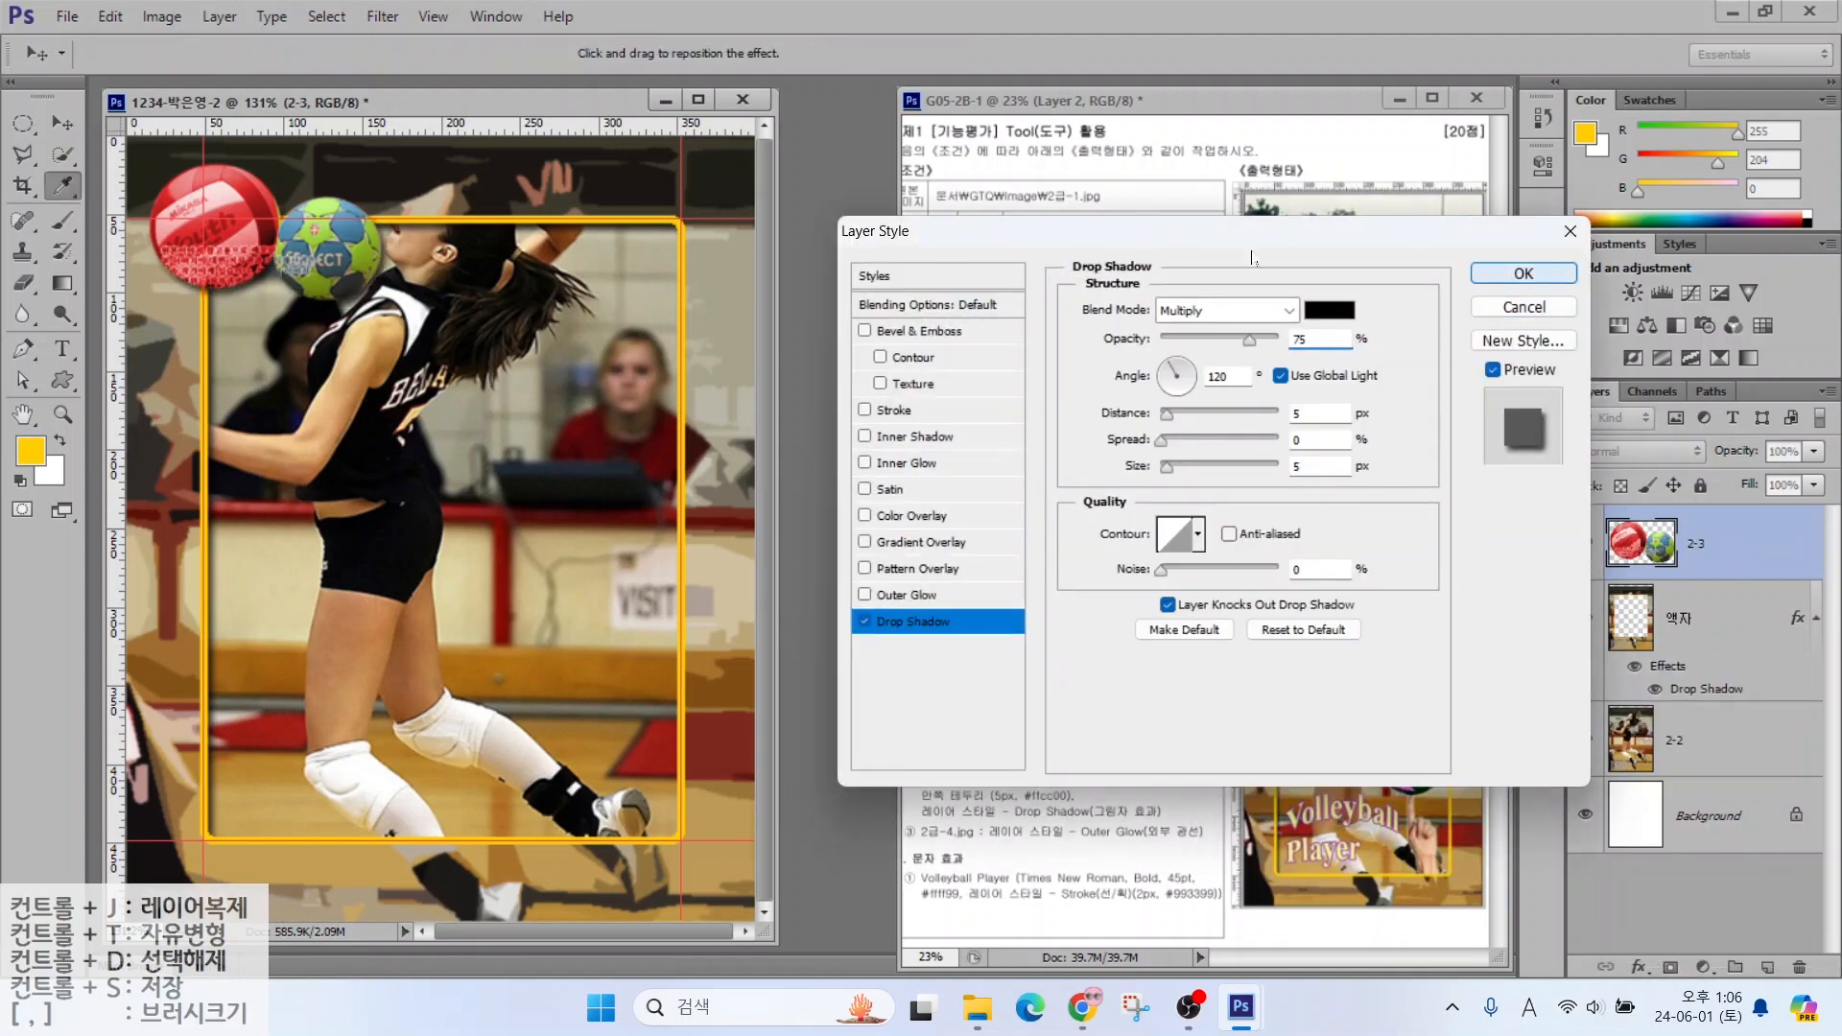
click(1525, 272)
key(ctrl+o)
Open 2급-4.jpg and Magic Wand-select its blue background
click(1109, 297)
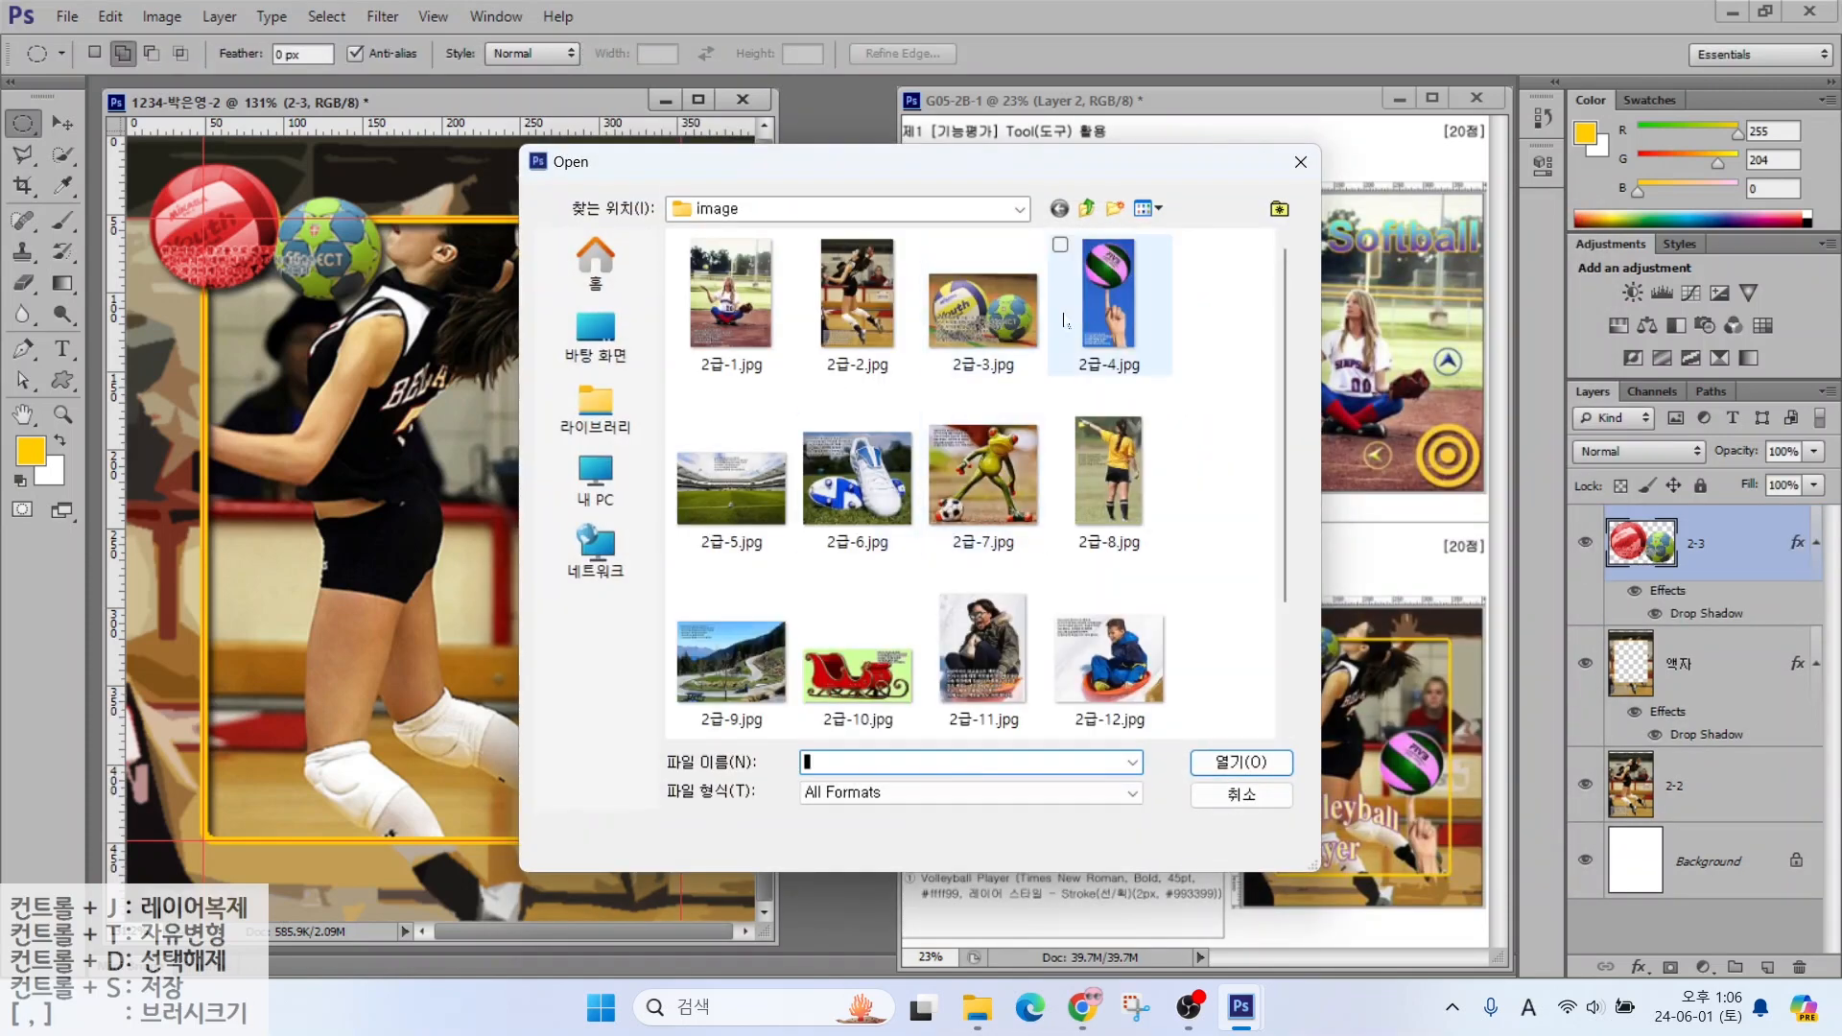
click(1242, 762)
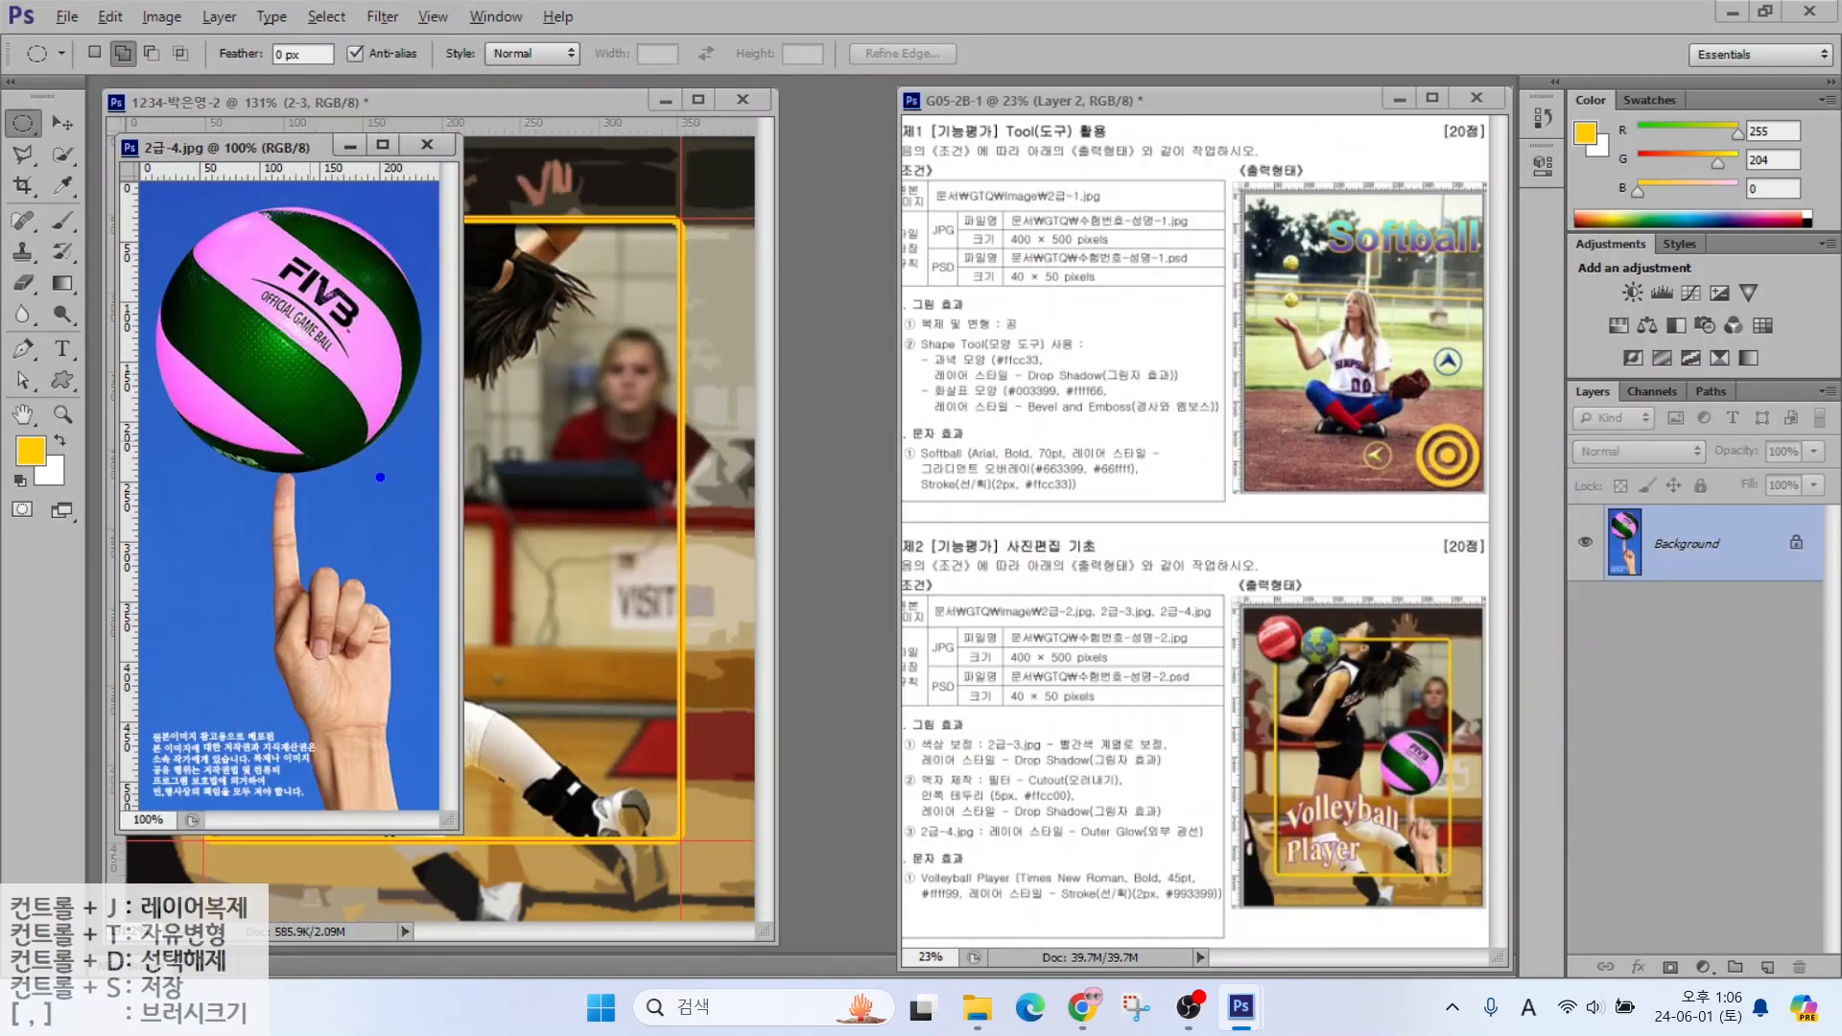
drag(380, 477, 523, 515)
click(60, 154)
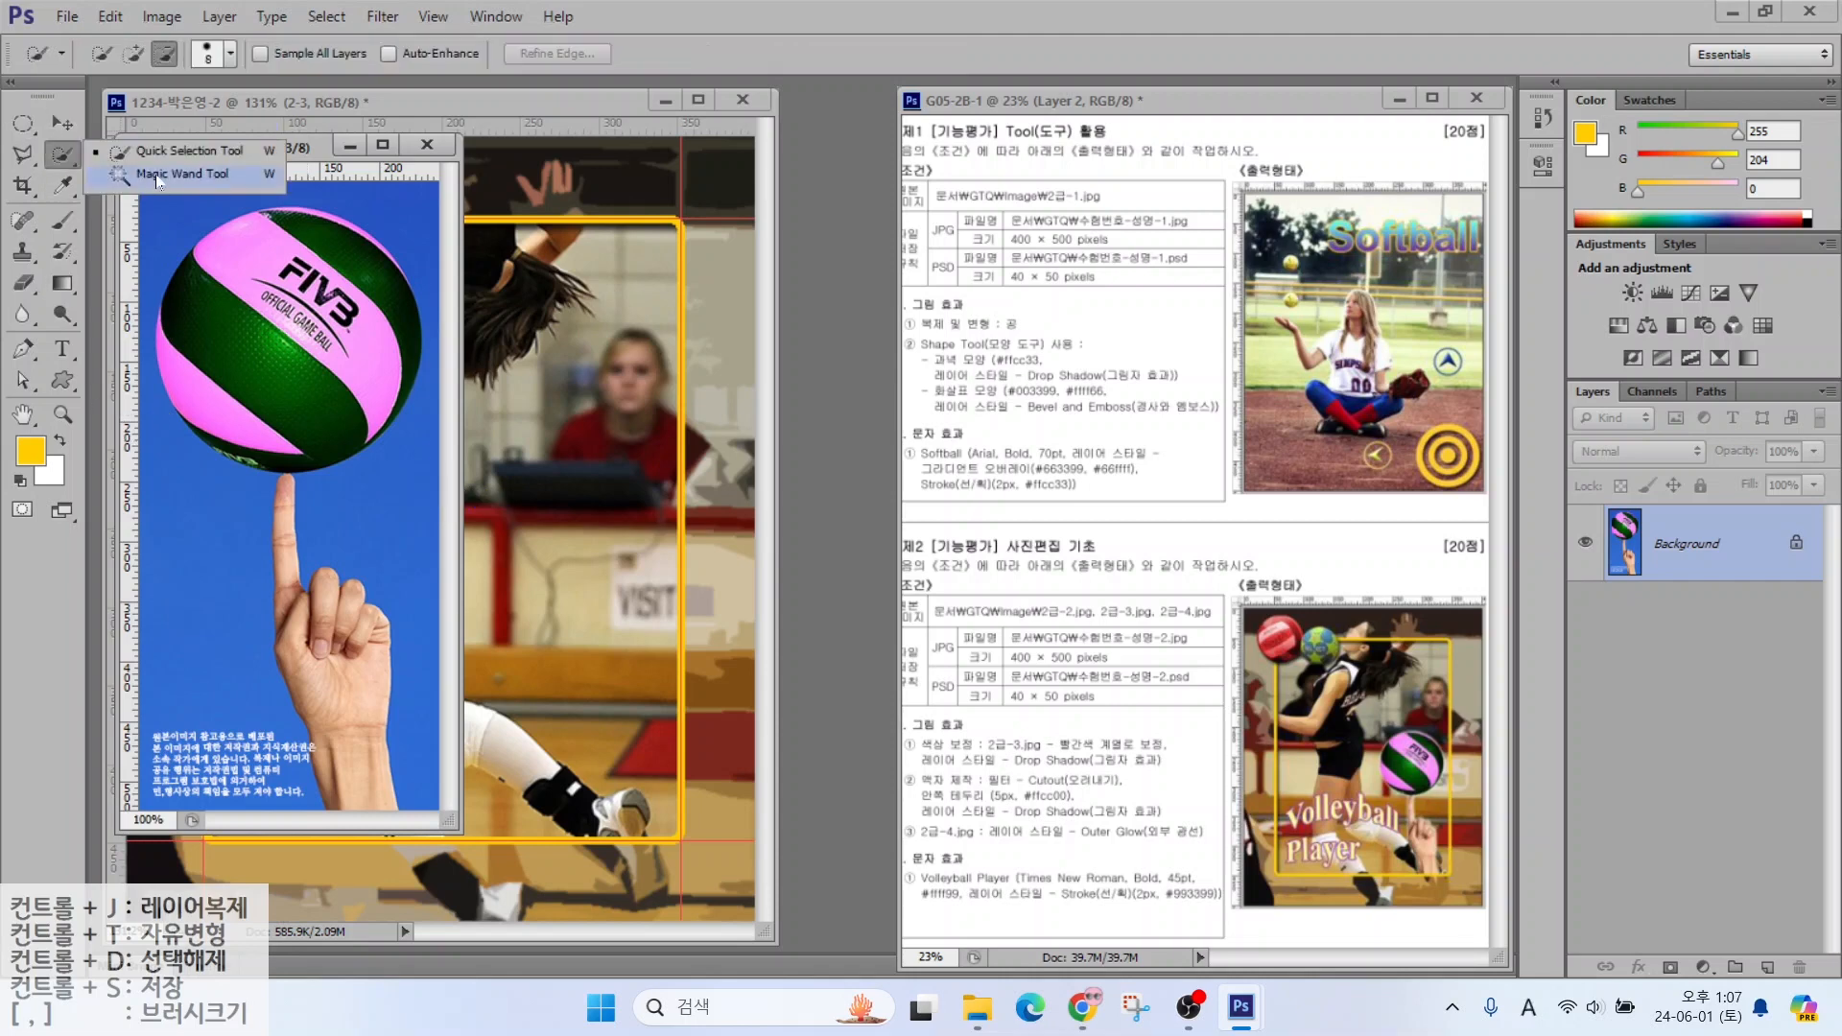
click(159, 176)
click(383, 505)
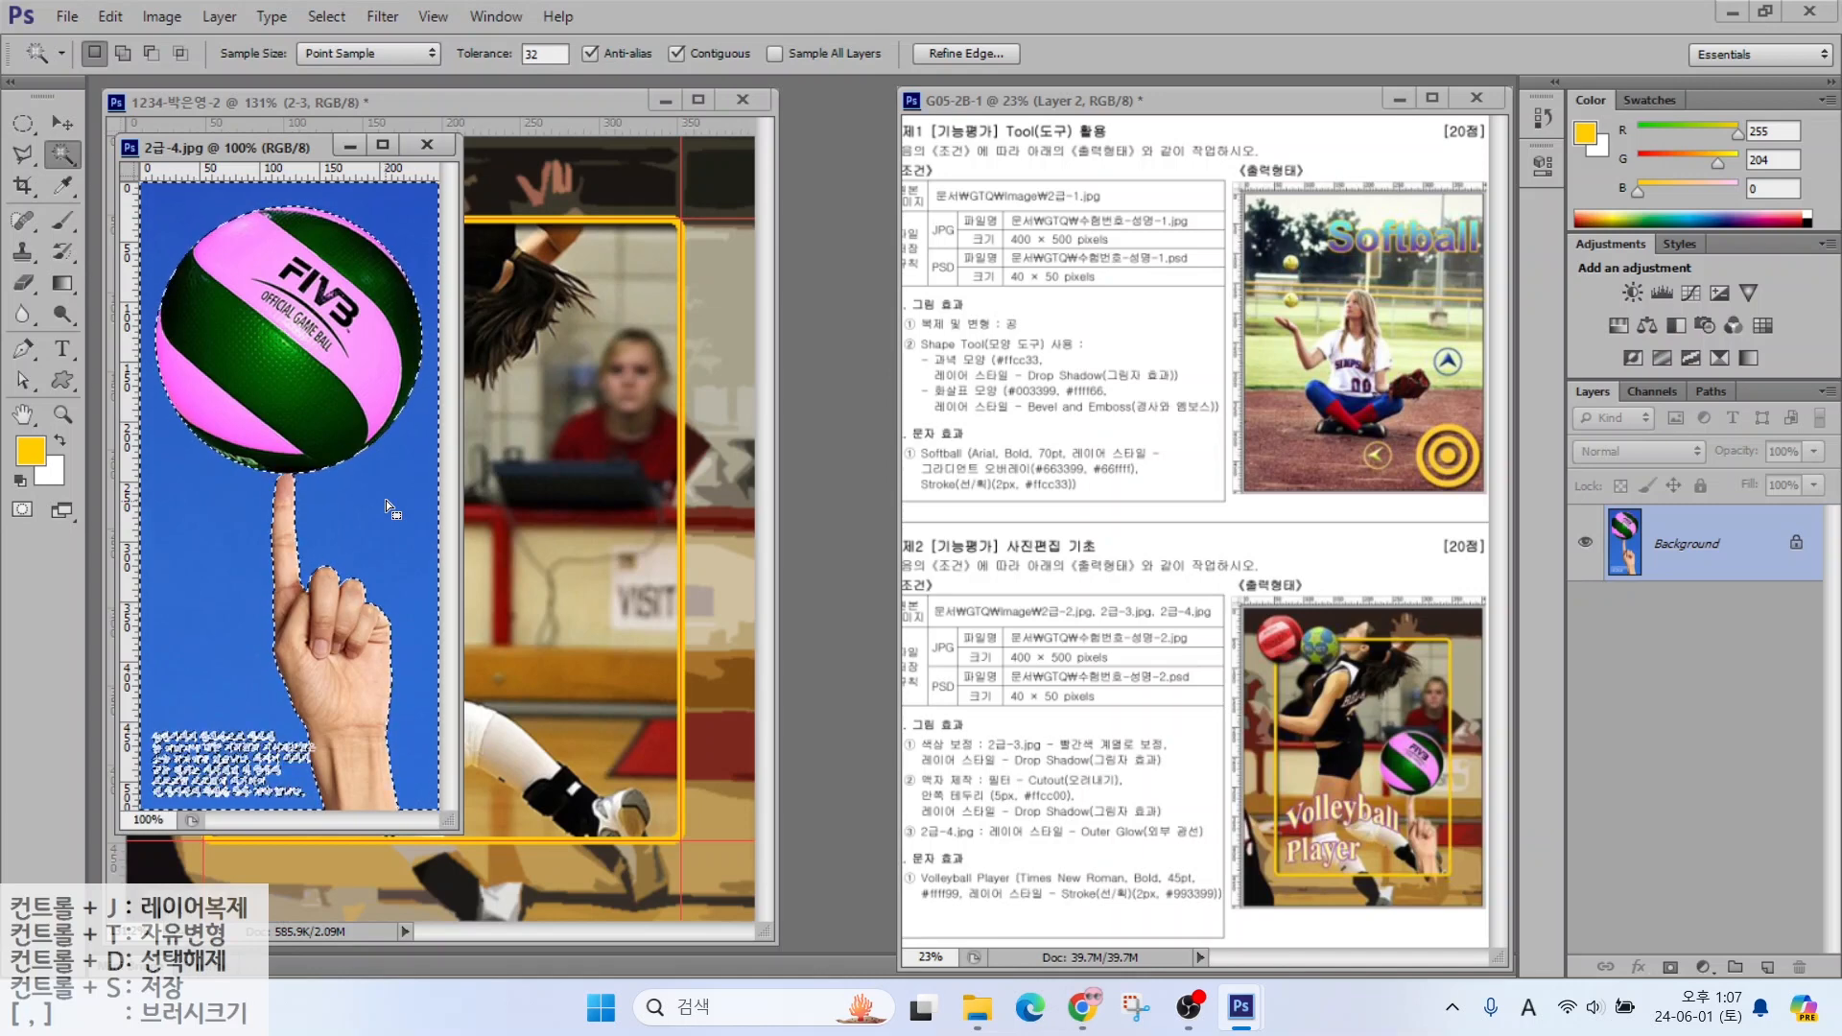
Invert the selection and lasso-subtract the small text, keeping the ball and hand
click(305, 18)
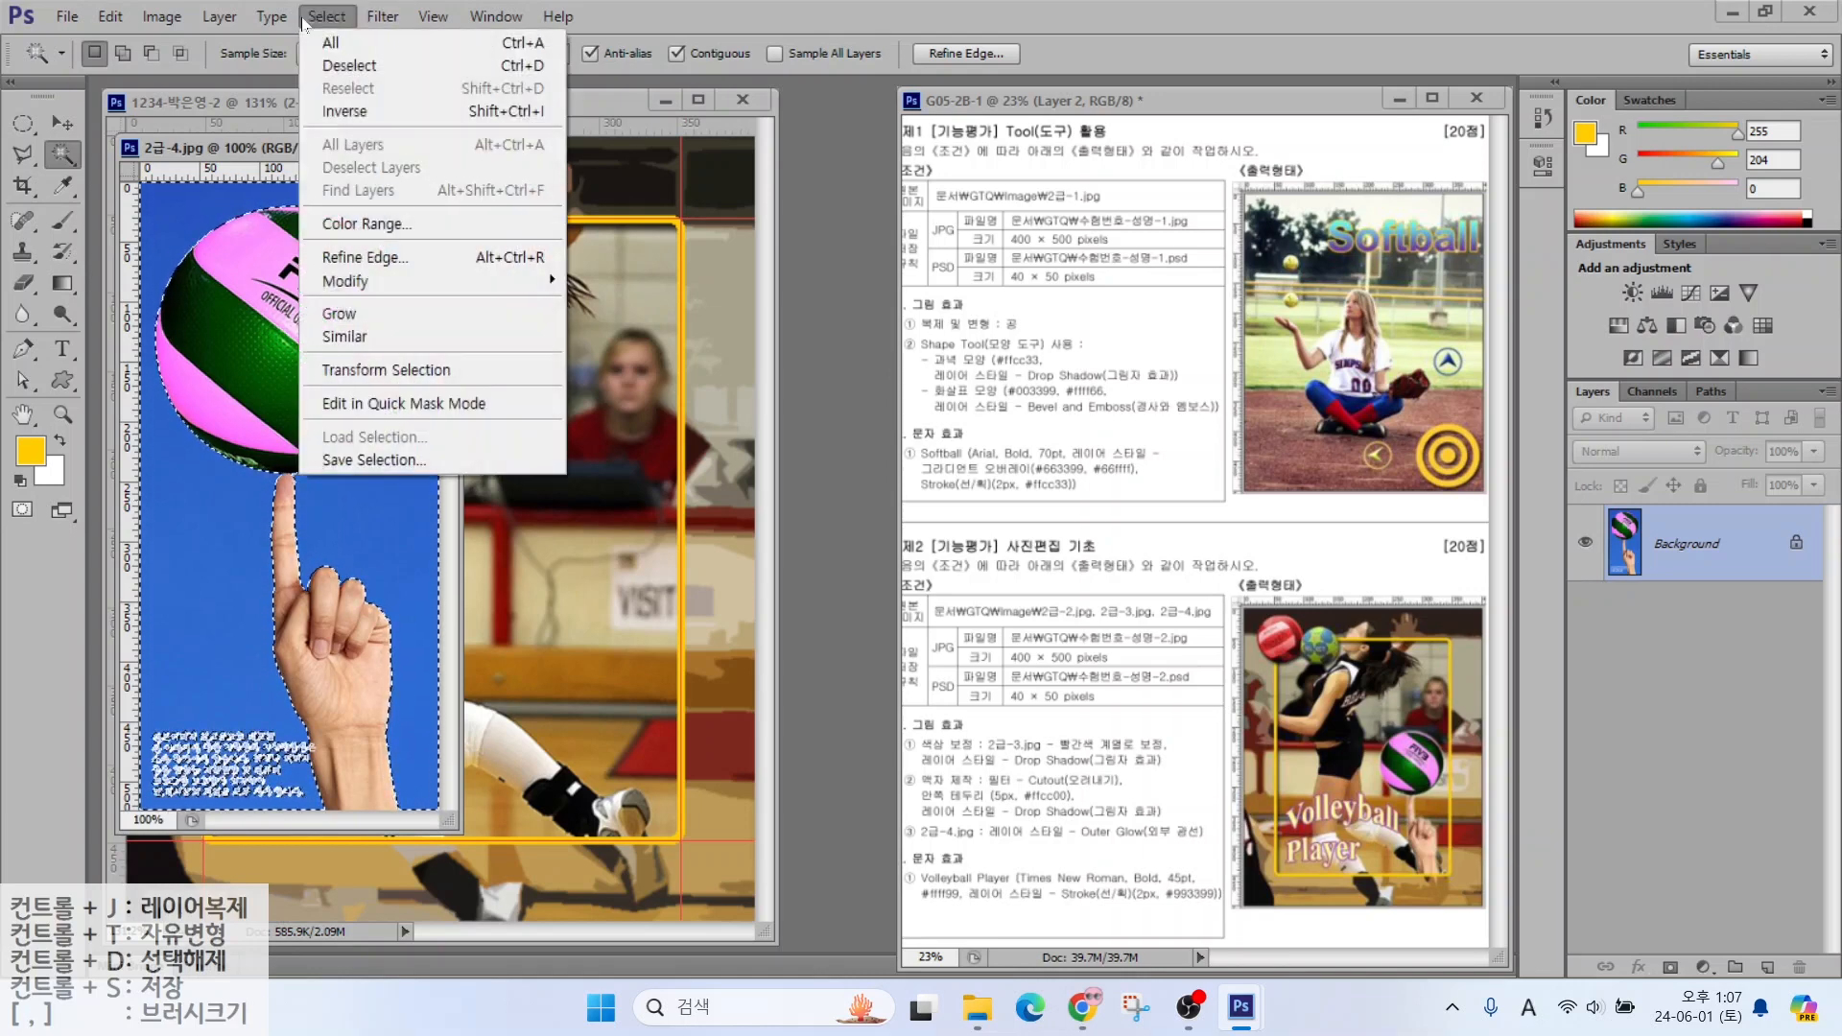
click(328, 112)
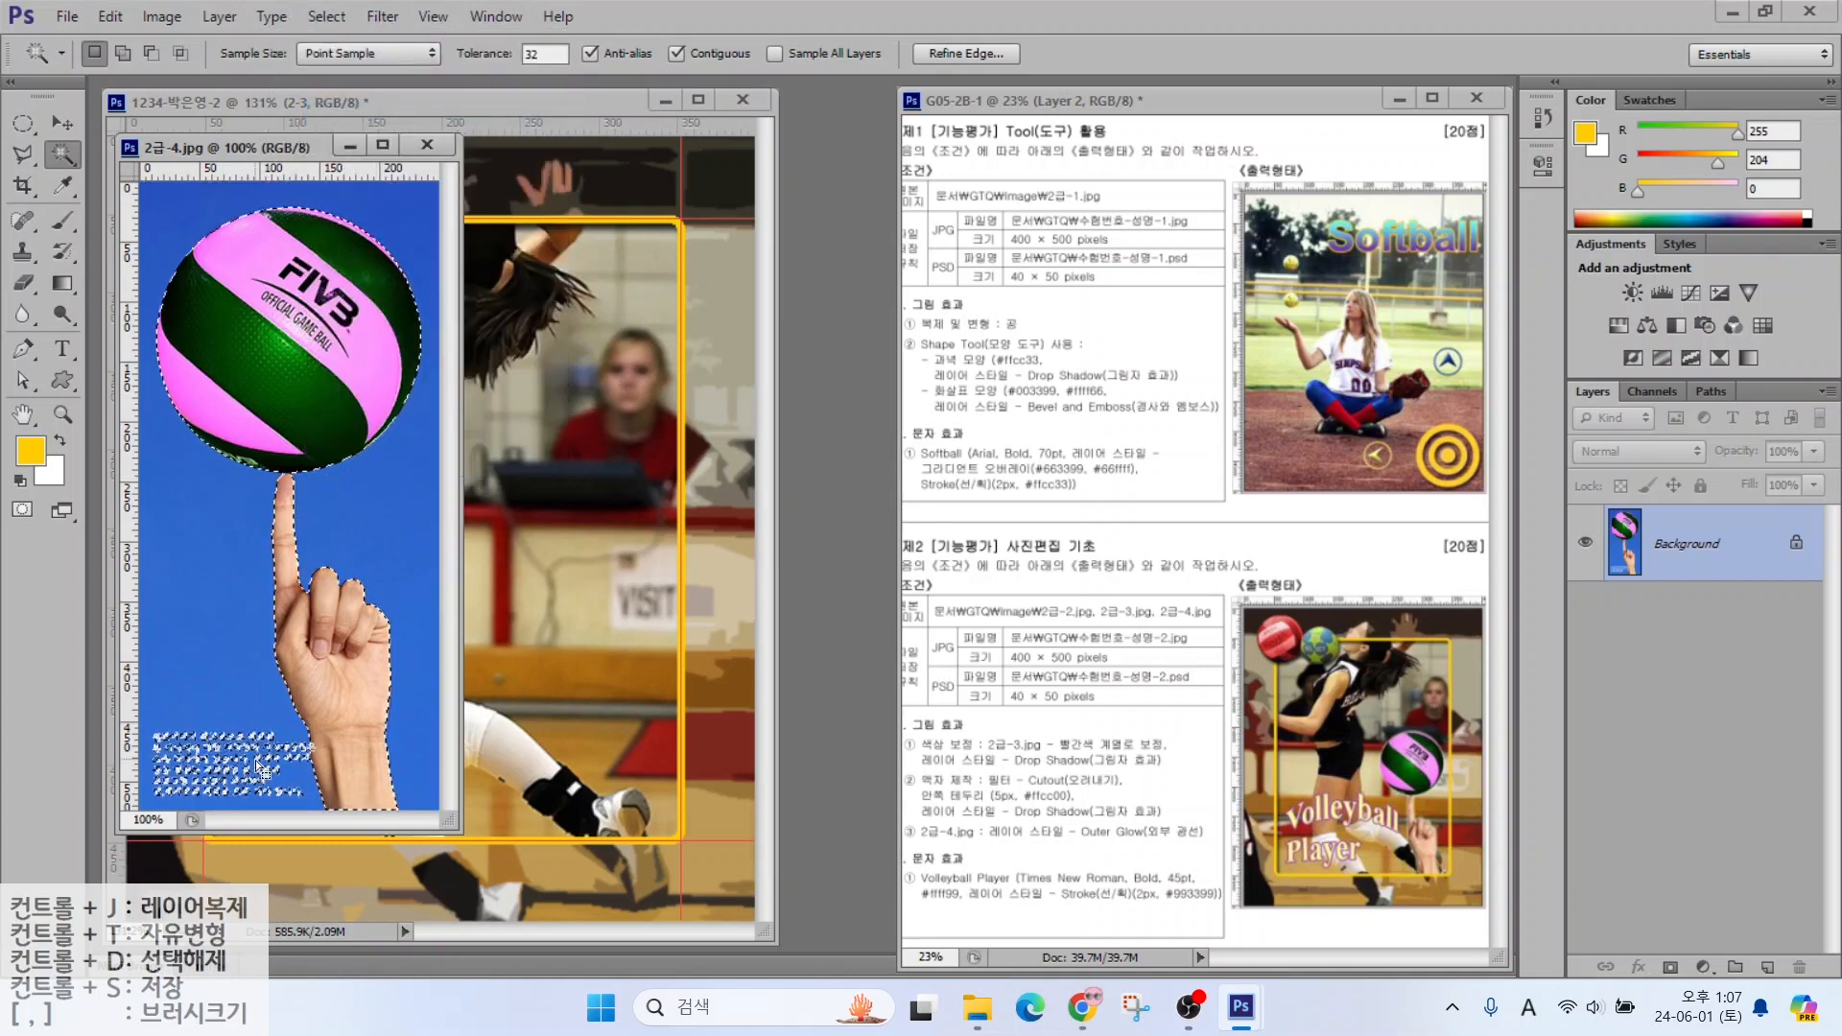
key(alt+2)
drag(248, 712, 187, 804)
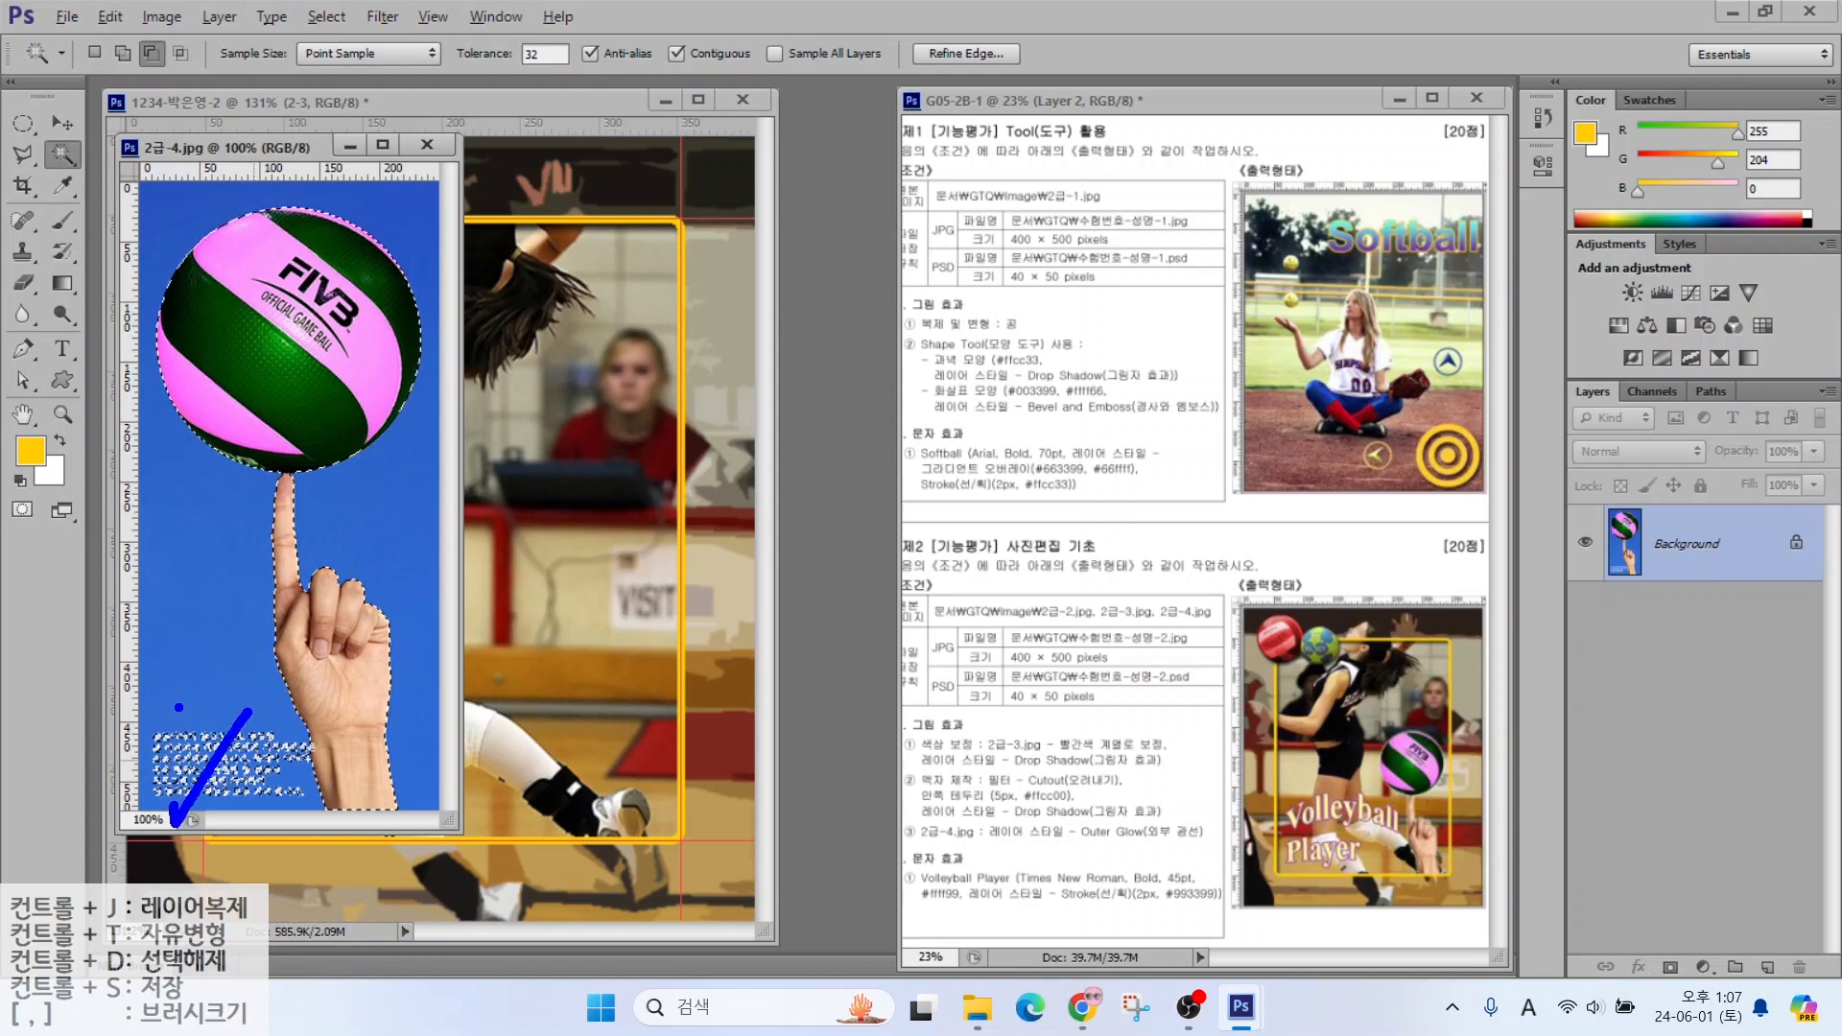
drag(178, 707, 264, 825)
key(Escape)
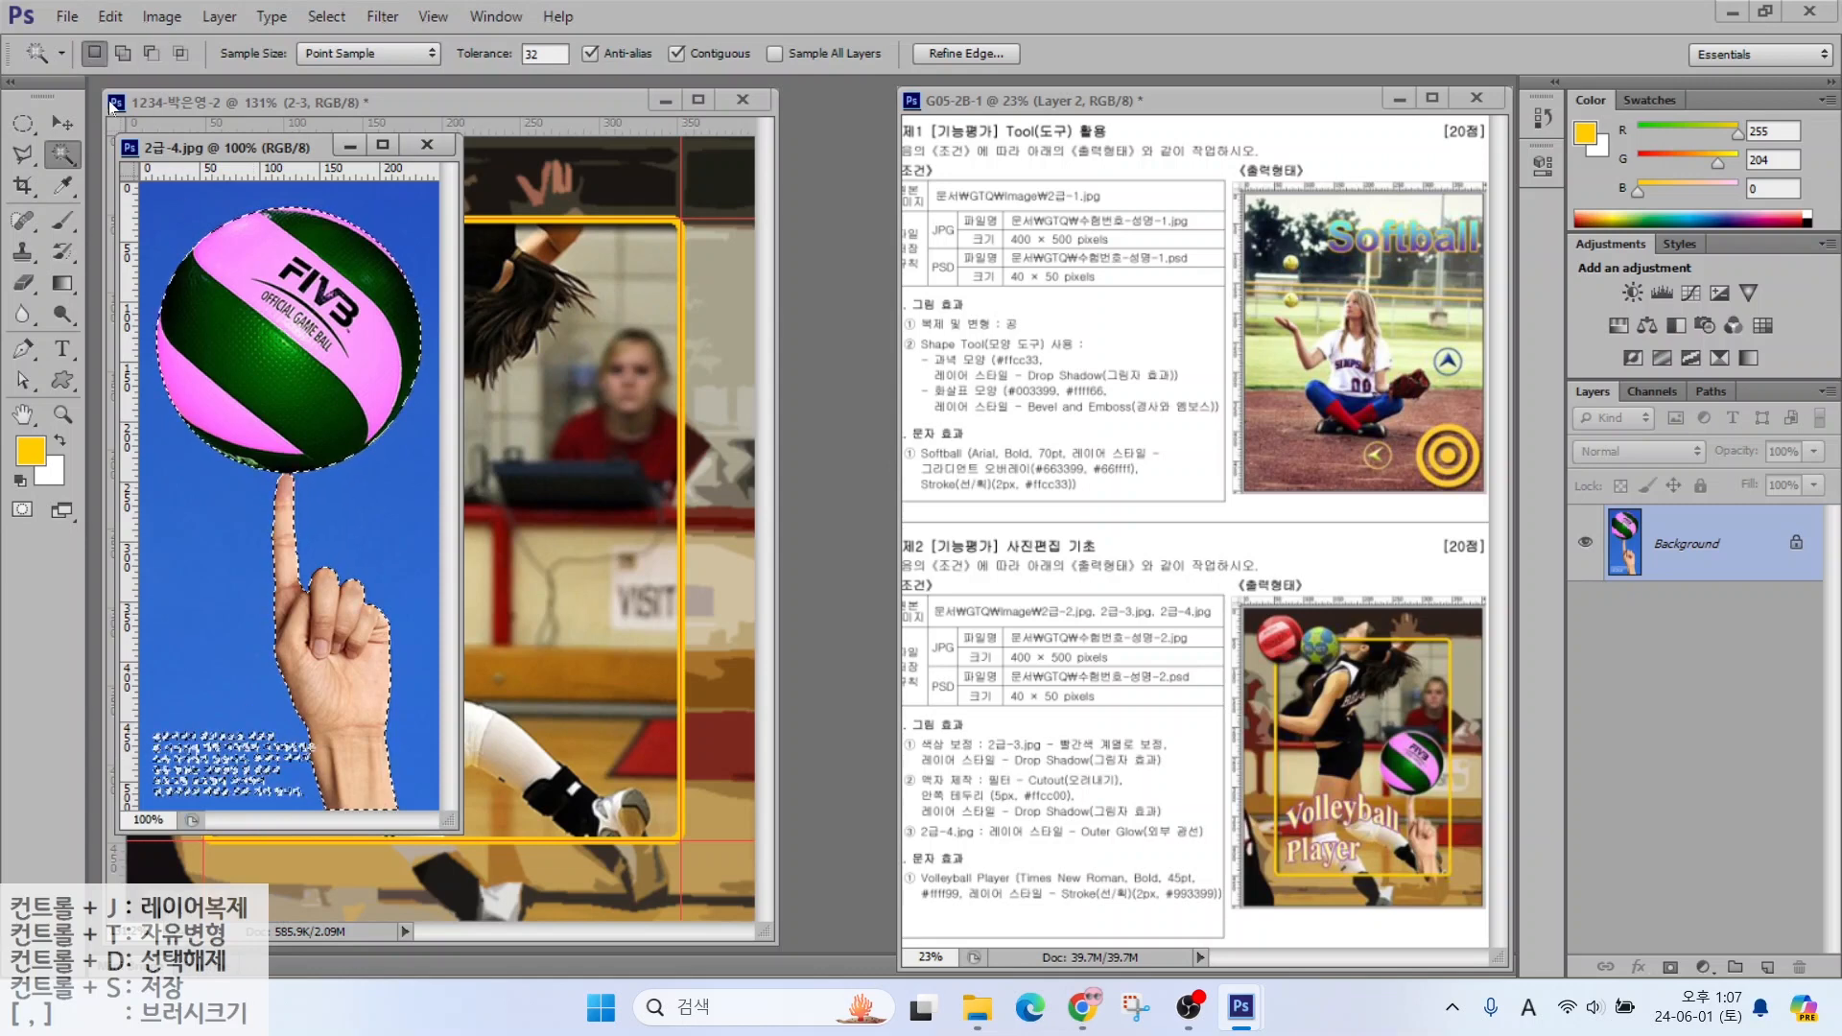
click(25, 155)
click(67, 152)
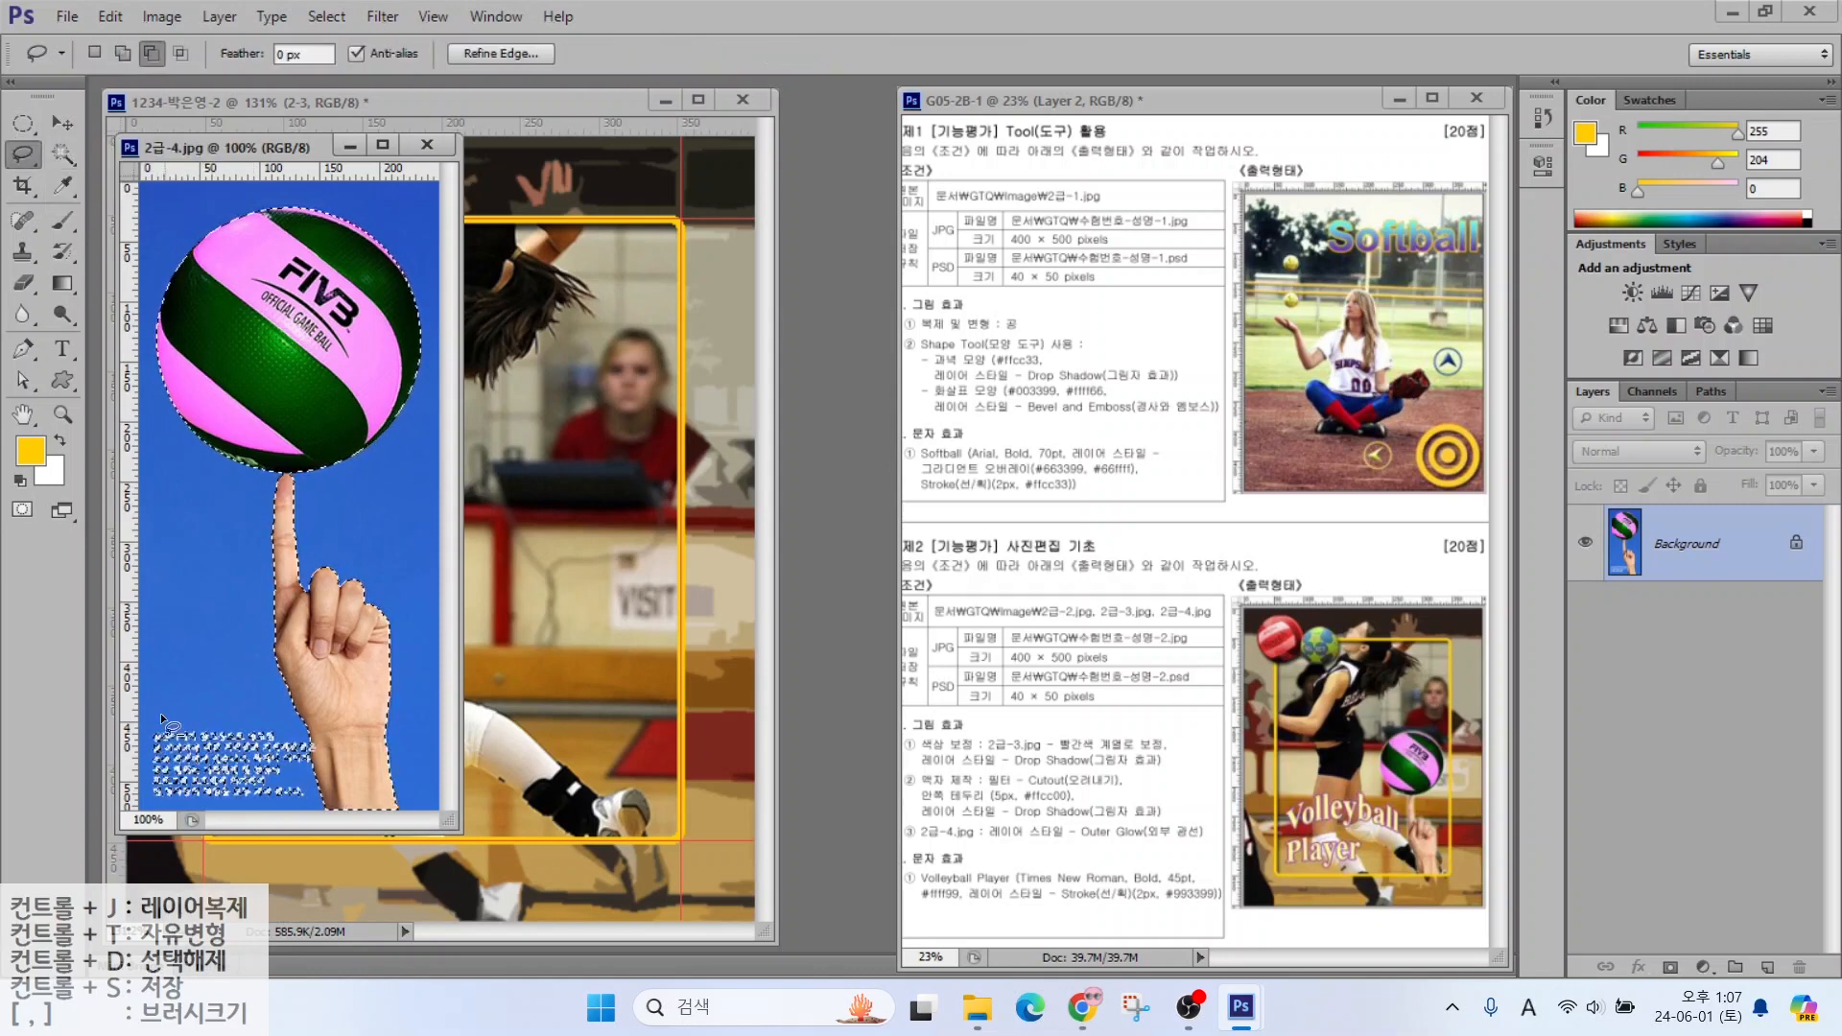
drag(304, 746, 299, 737)
Drag the ball and hand into the volleyball poster
mouse_move(259, 147)
mouse_down()
mouse_move(827, 253)
mouse_move(858, 279)
mouse_up()
click(54, 124)
drag(921, 768, 563, 702)
Close 2급-4.jpg and rename the new layer 2-4
click(1025, 277)
double_click(1671, 544)
text(2-4)
key(Return)
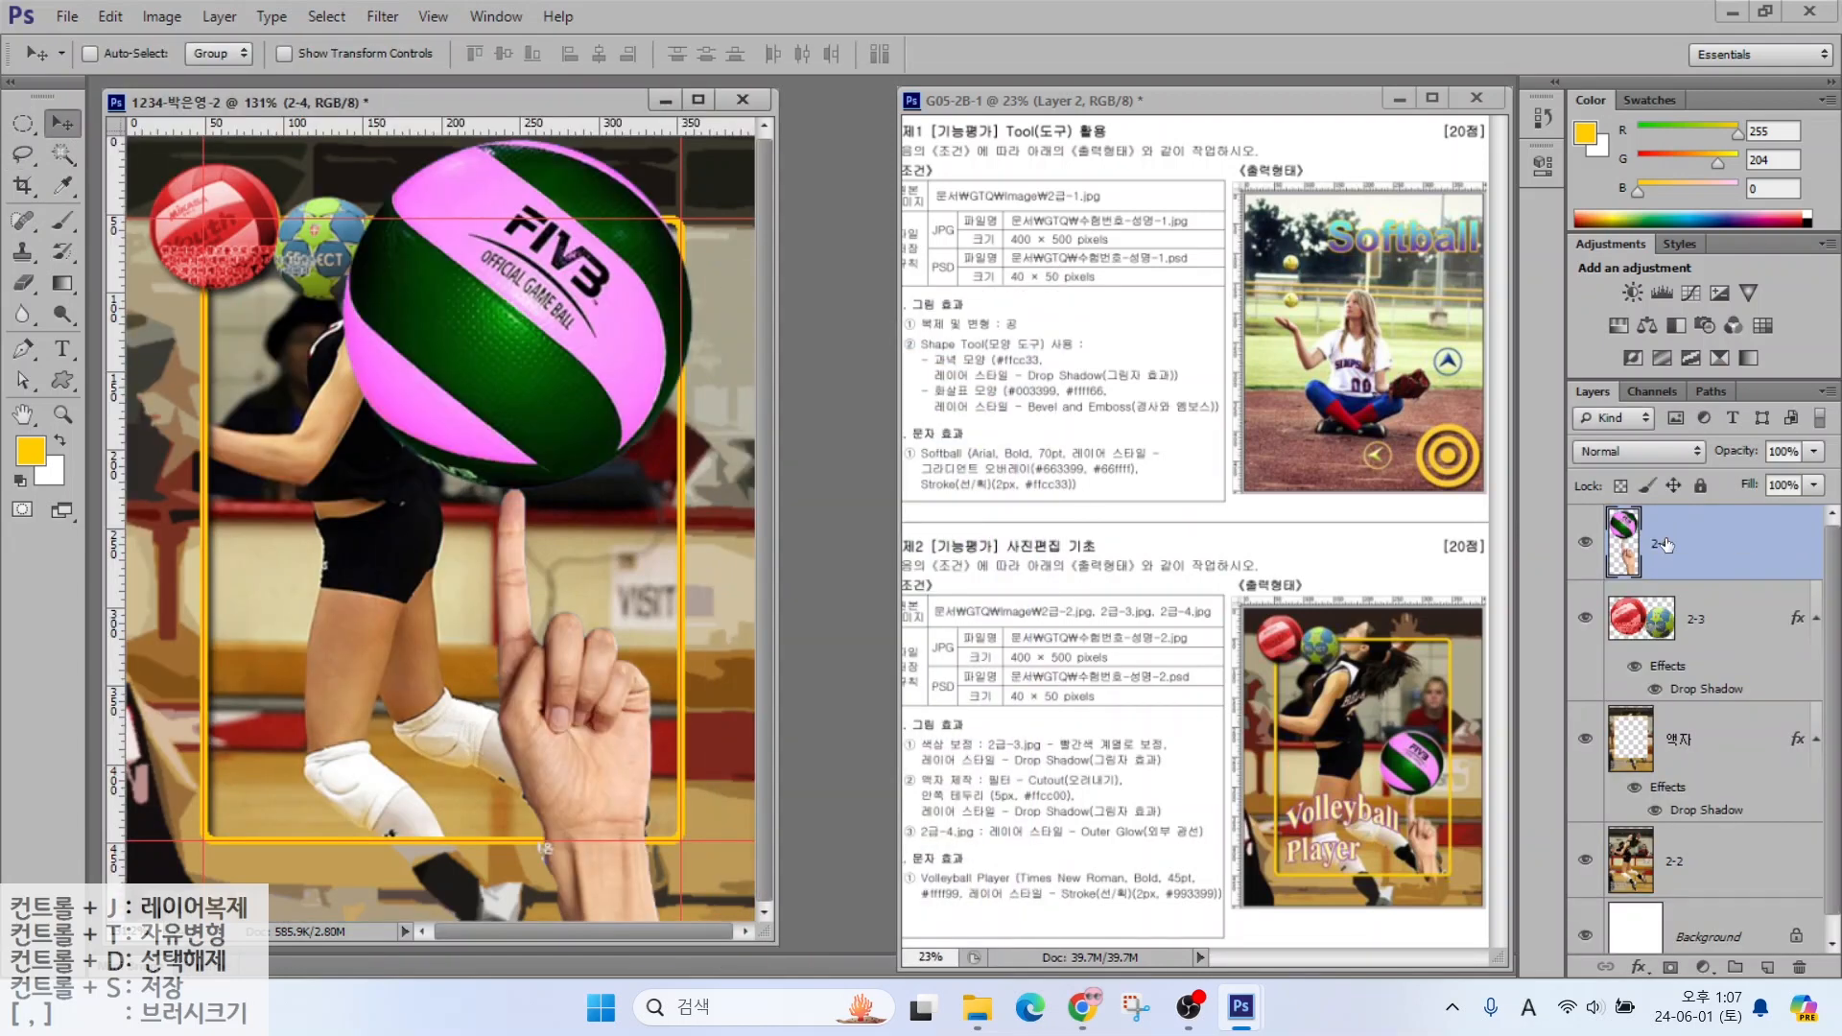
Scale the ball and hand to about half size, placed right of the player
key(ctrl+t)
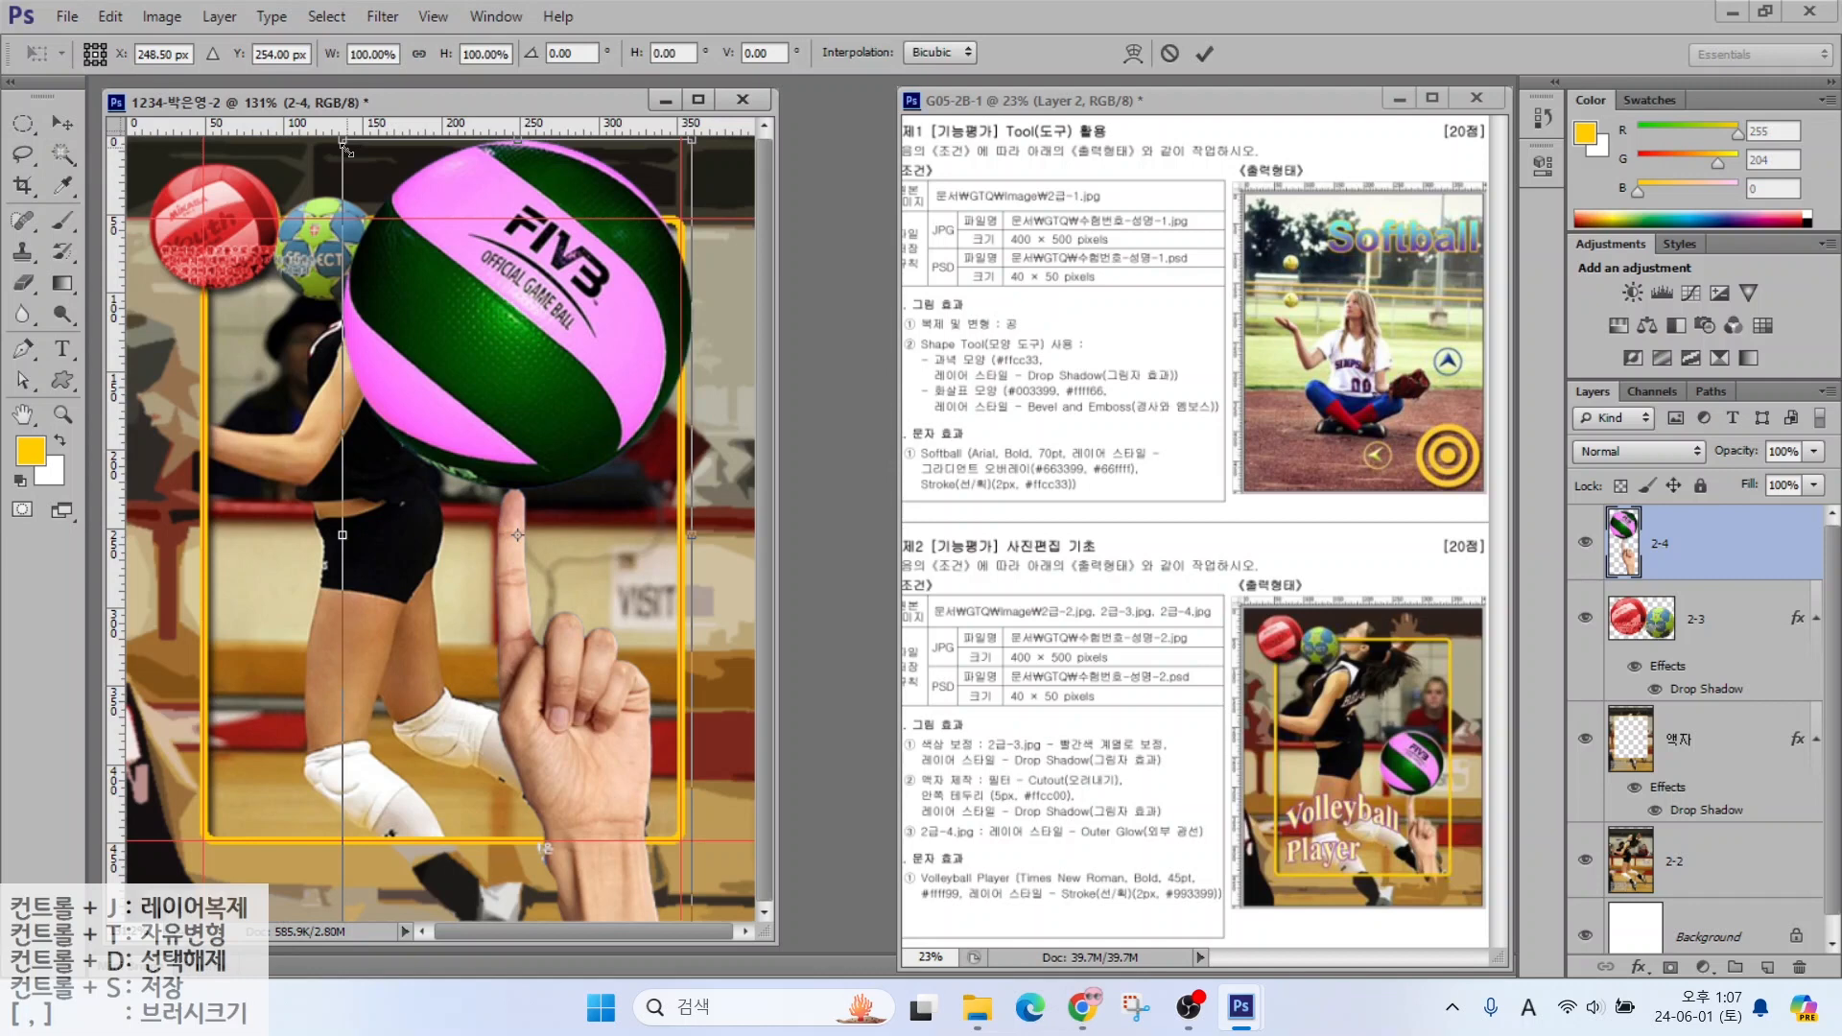
drag(348, 151, 498, 524)
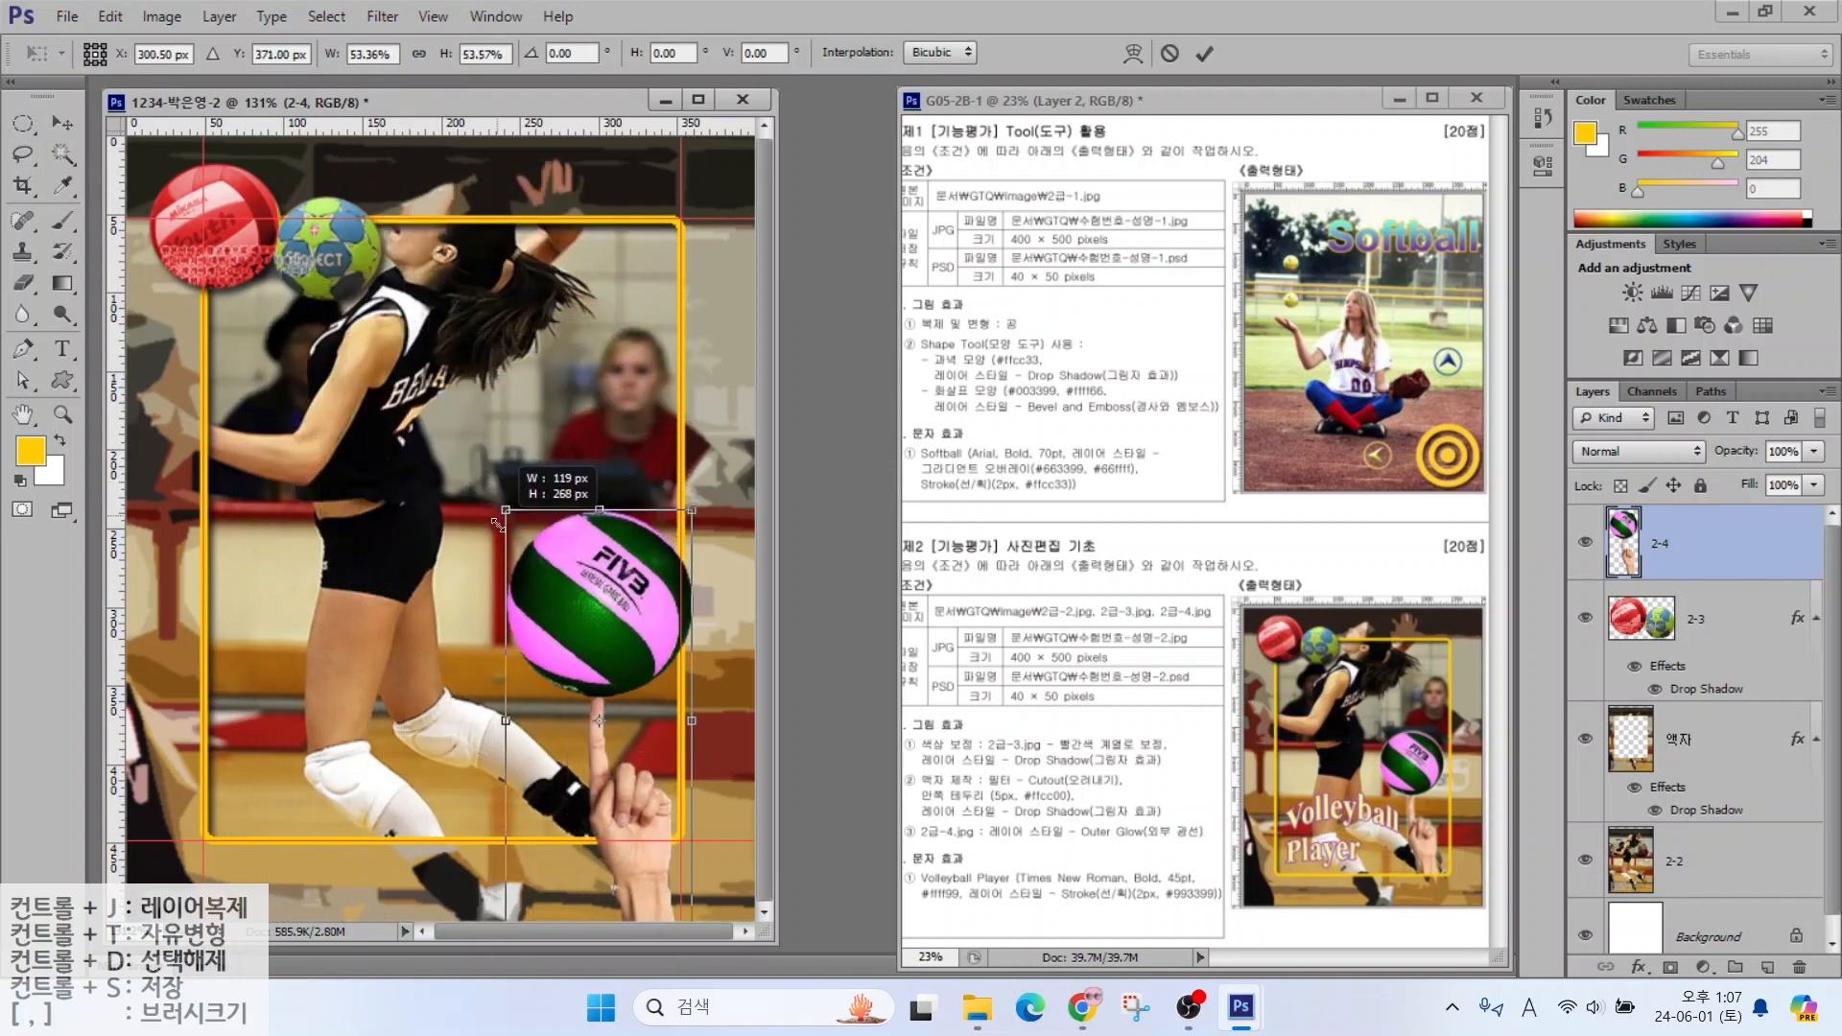
drag(544, 617, 523, 553)
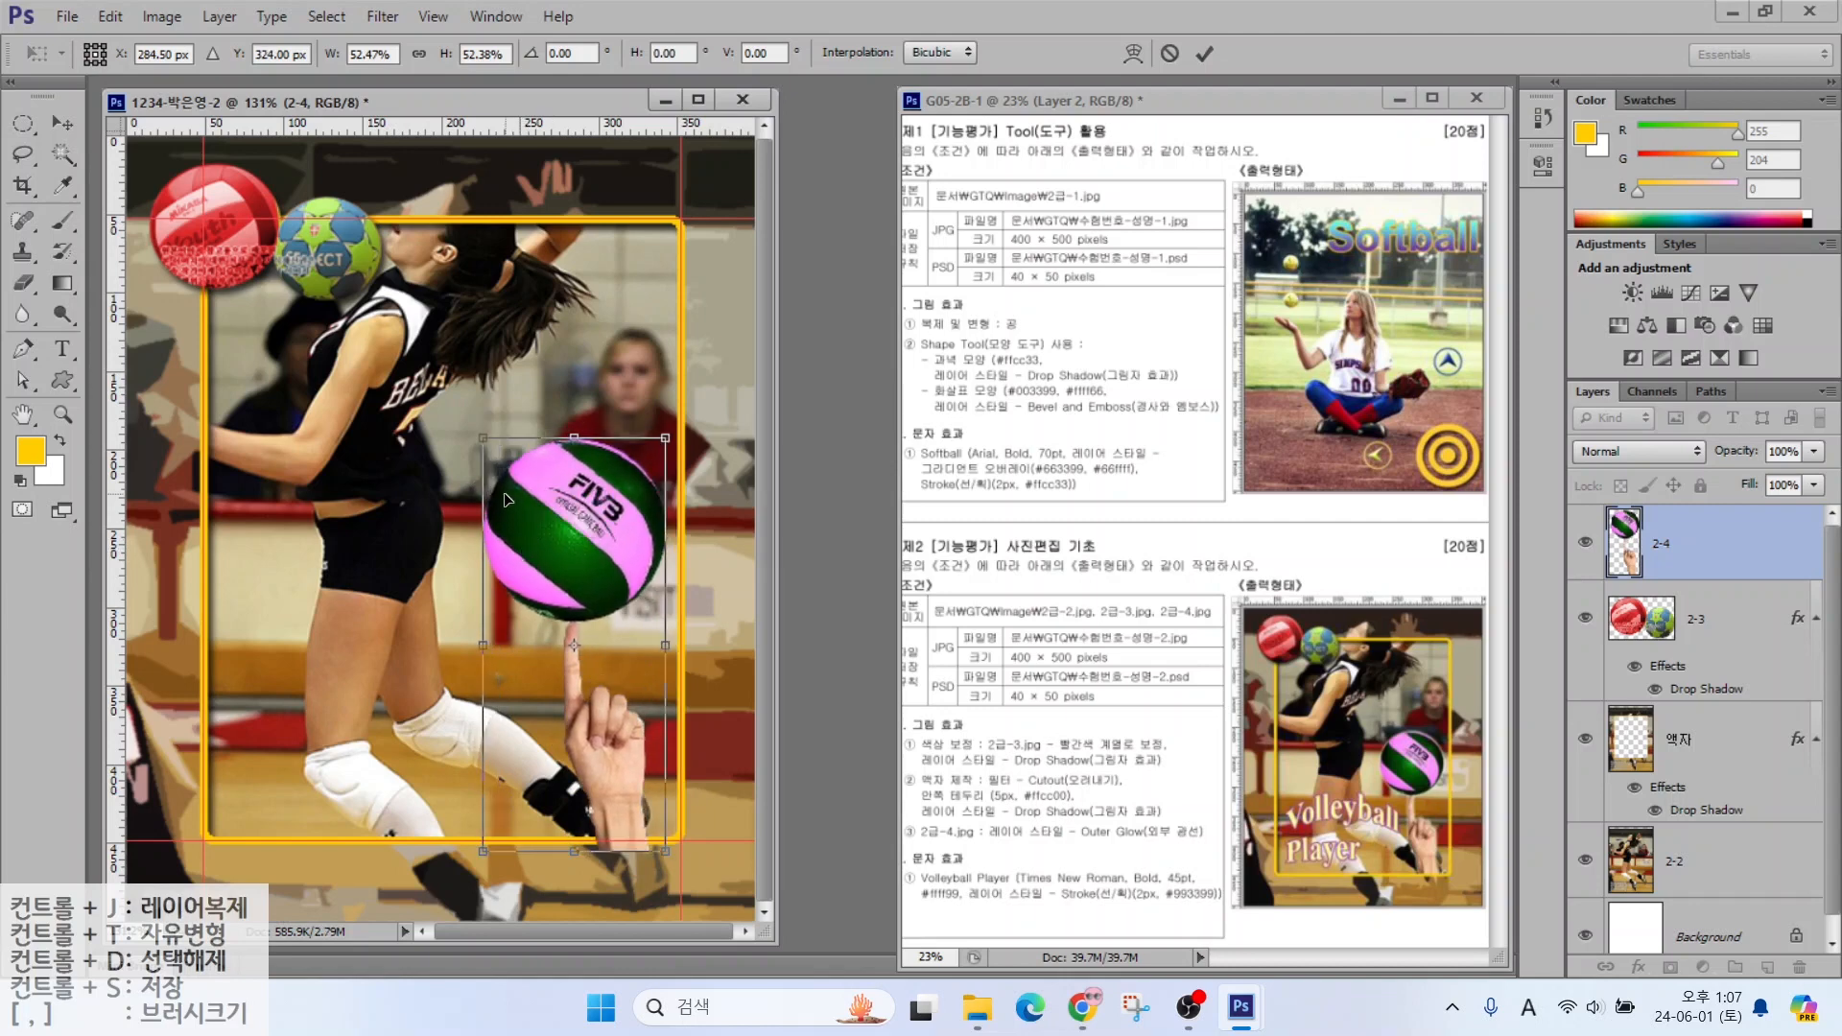
drag(483, 440, 499, 468)
key(Return)
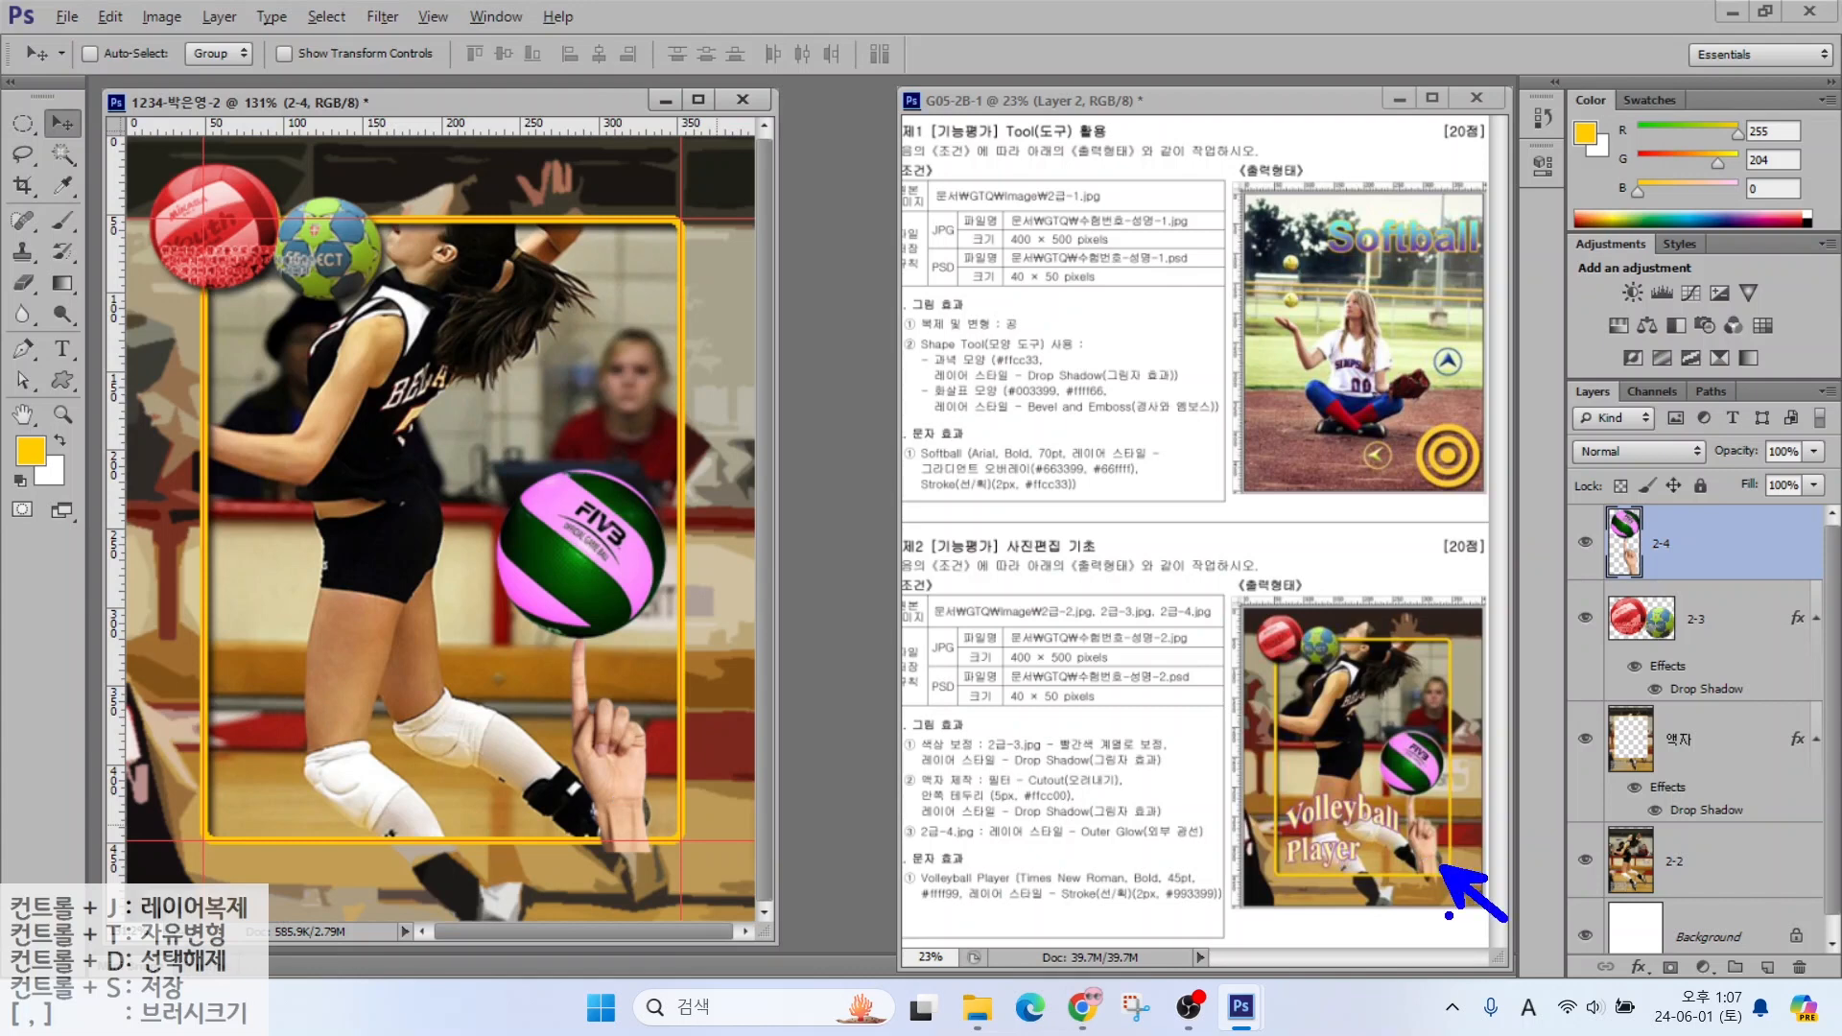
Move layer 2-4 beneath 액자, just above 2-2, in the Layers panel
mouse_move(1700, 540)
mouse_down()
mouse_move(1747, 596)
mouse_move(1730, 744)
mouse_up()
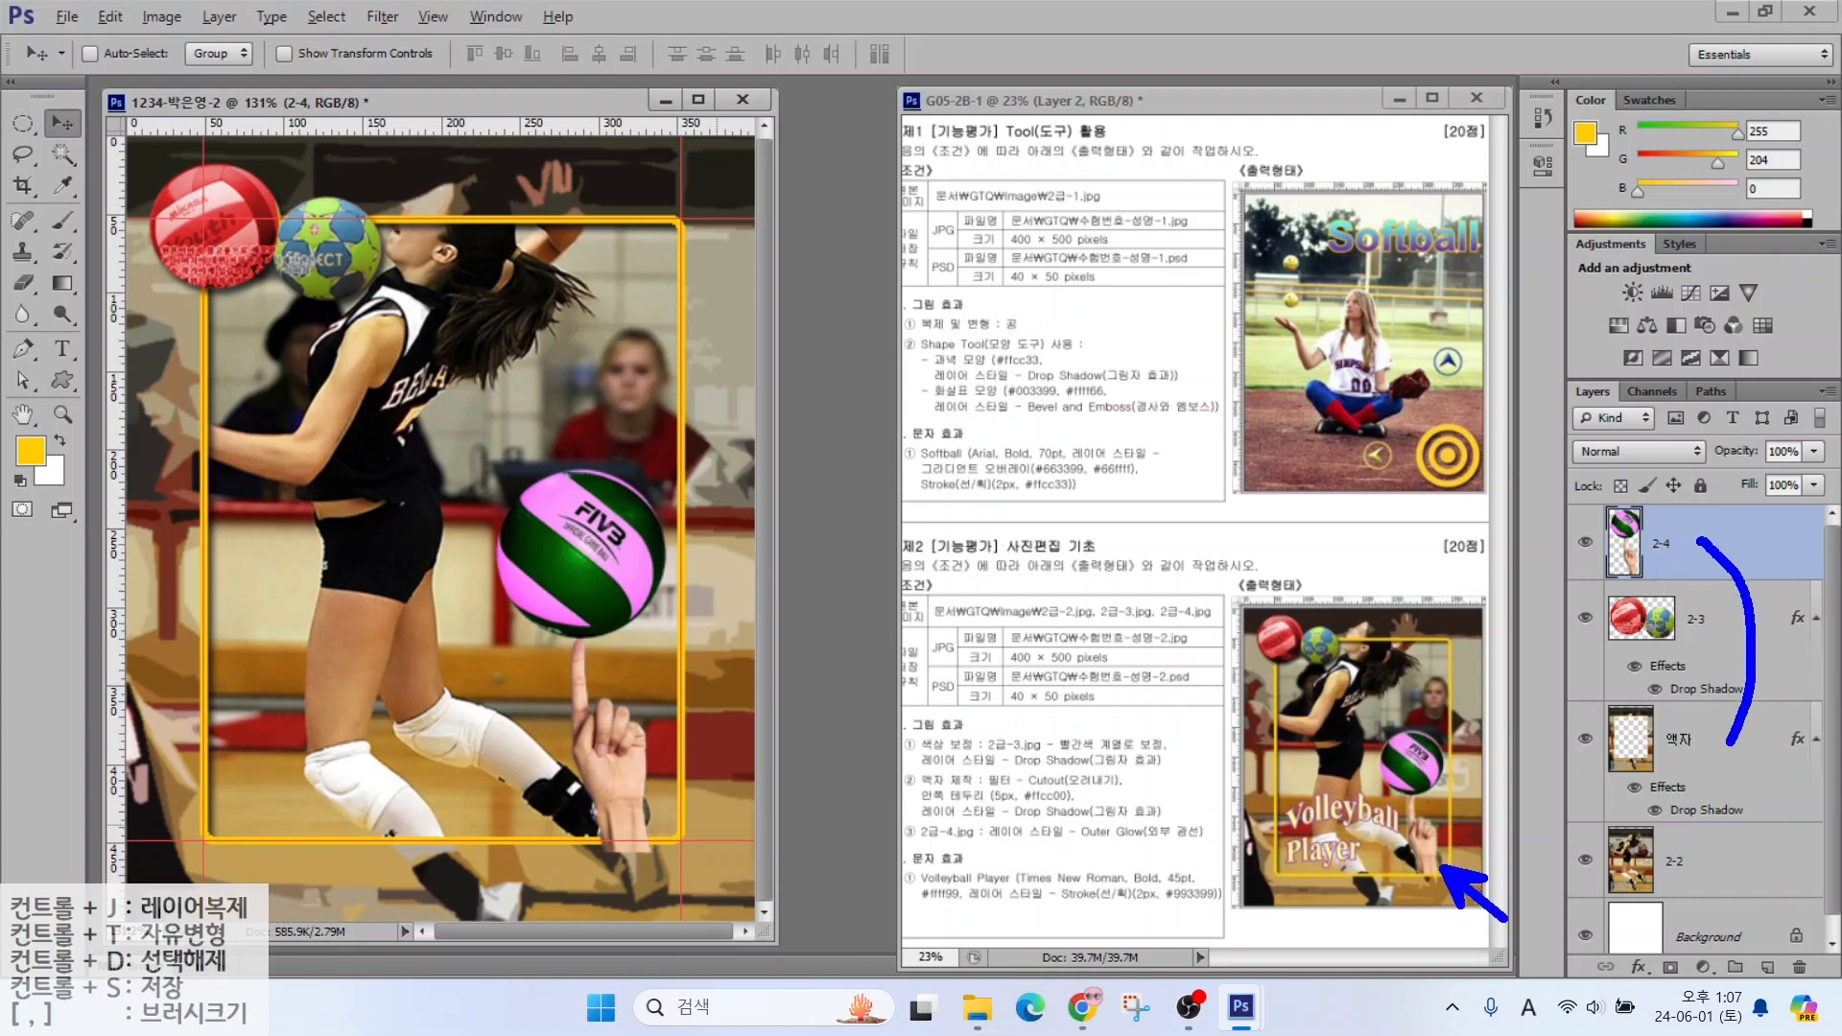
key(Escape)
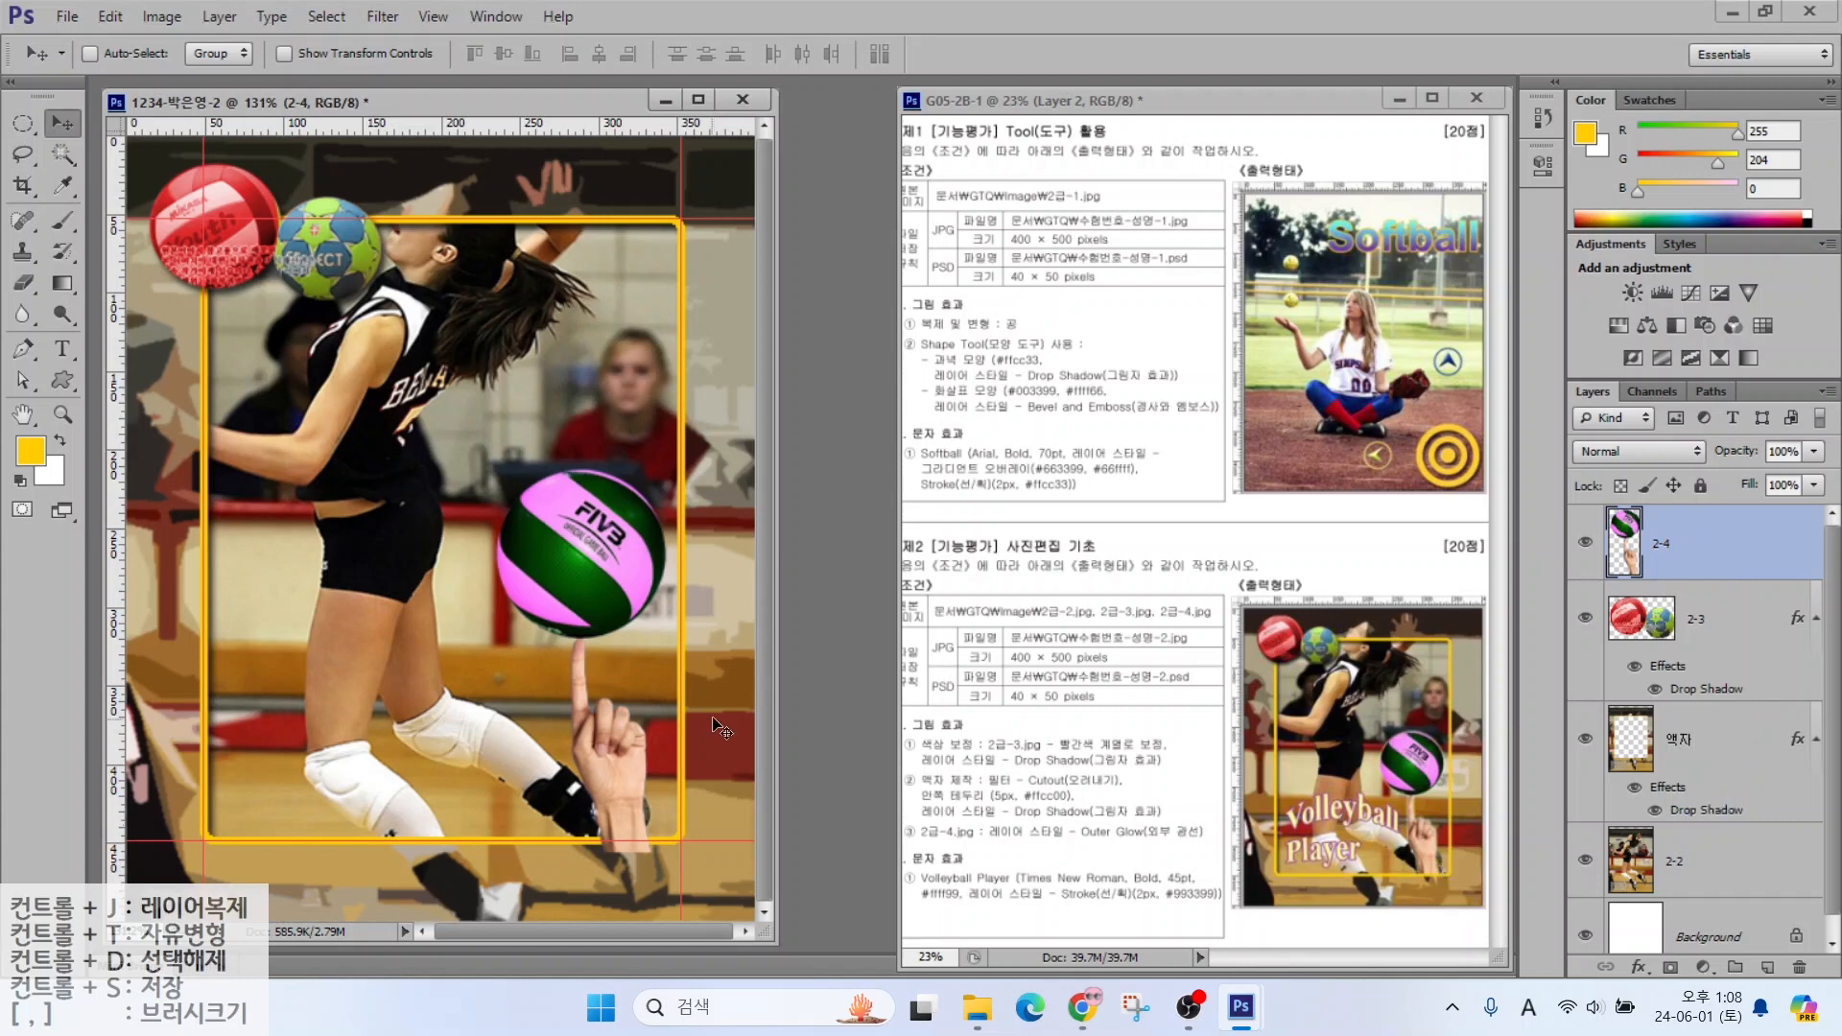
drag(1694, 556, 1698, 798)
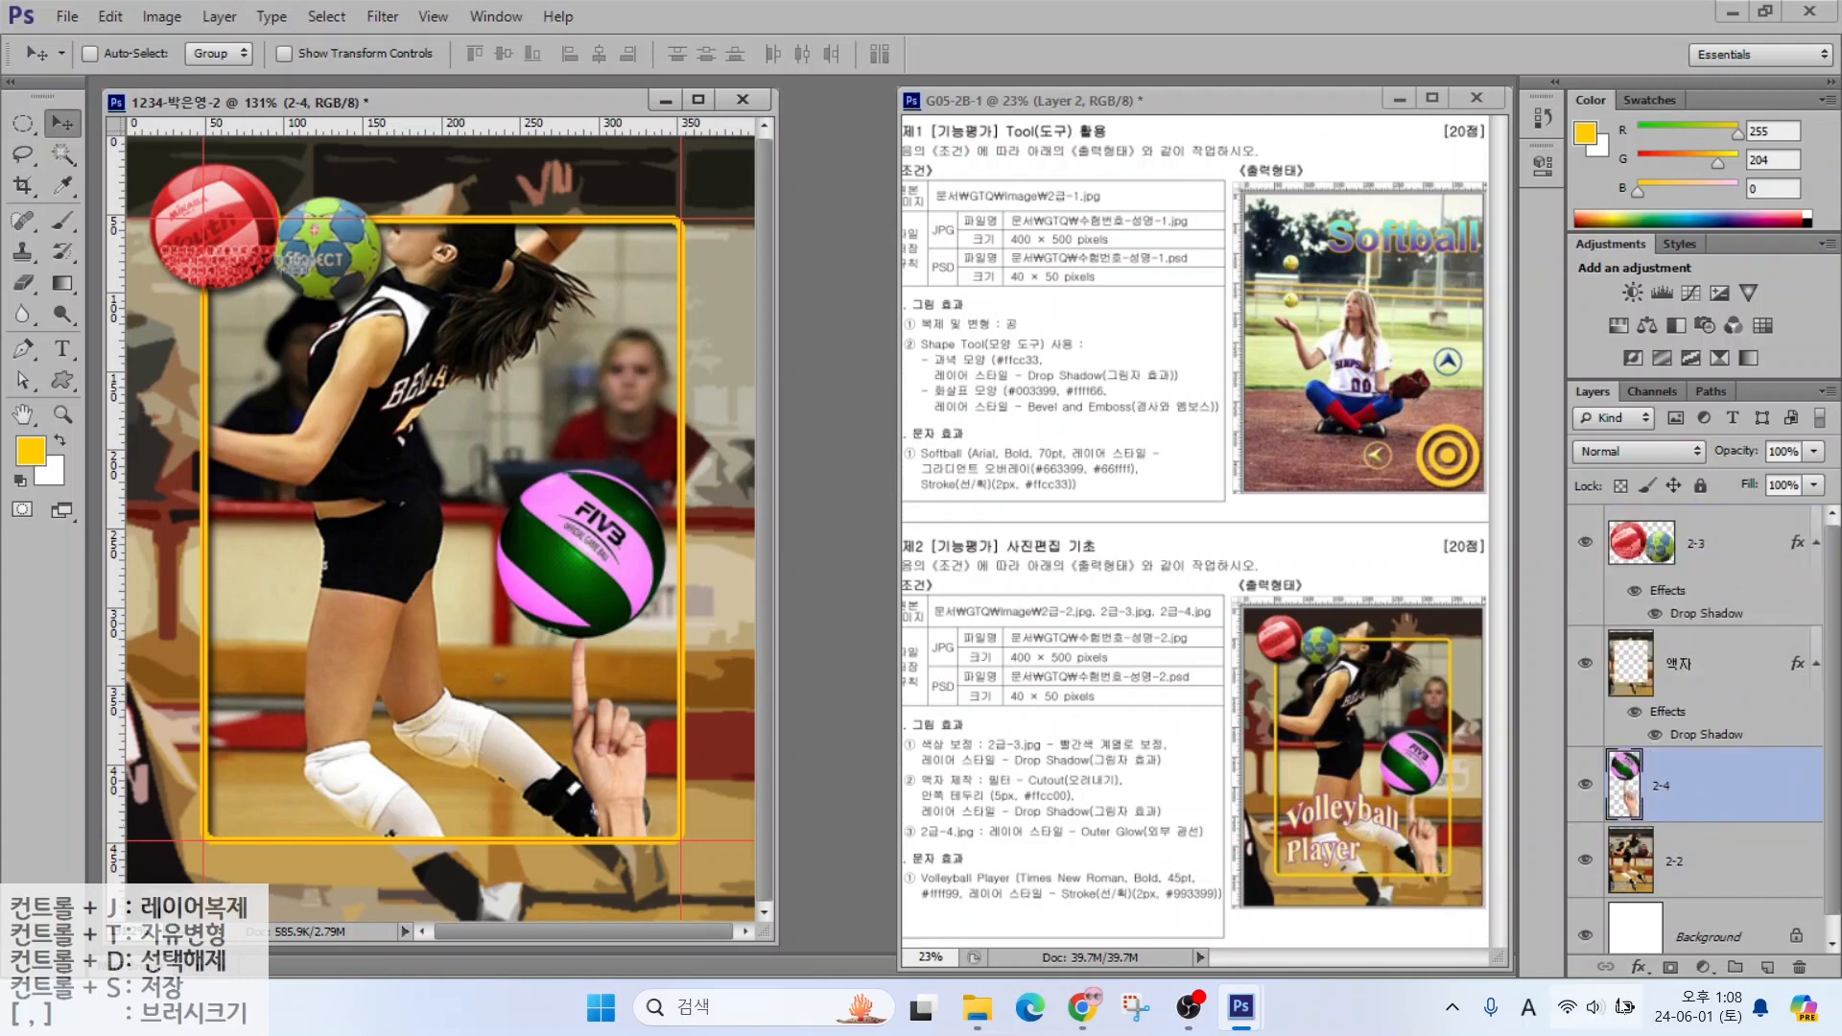
Give layer 2-4 an Outer Glow effect with default settings
click(1640, 967)
click(1667, 927)
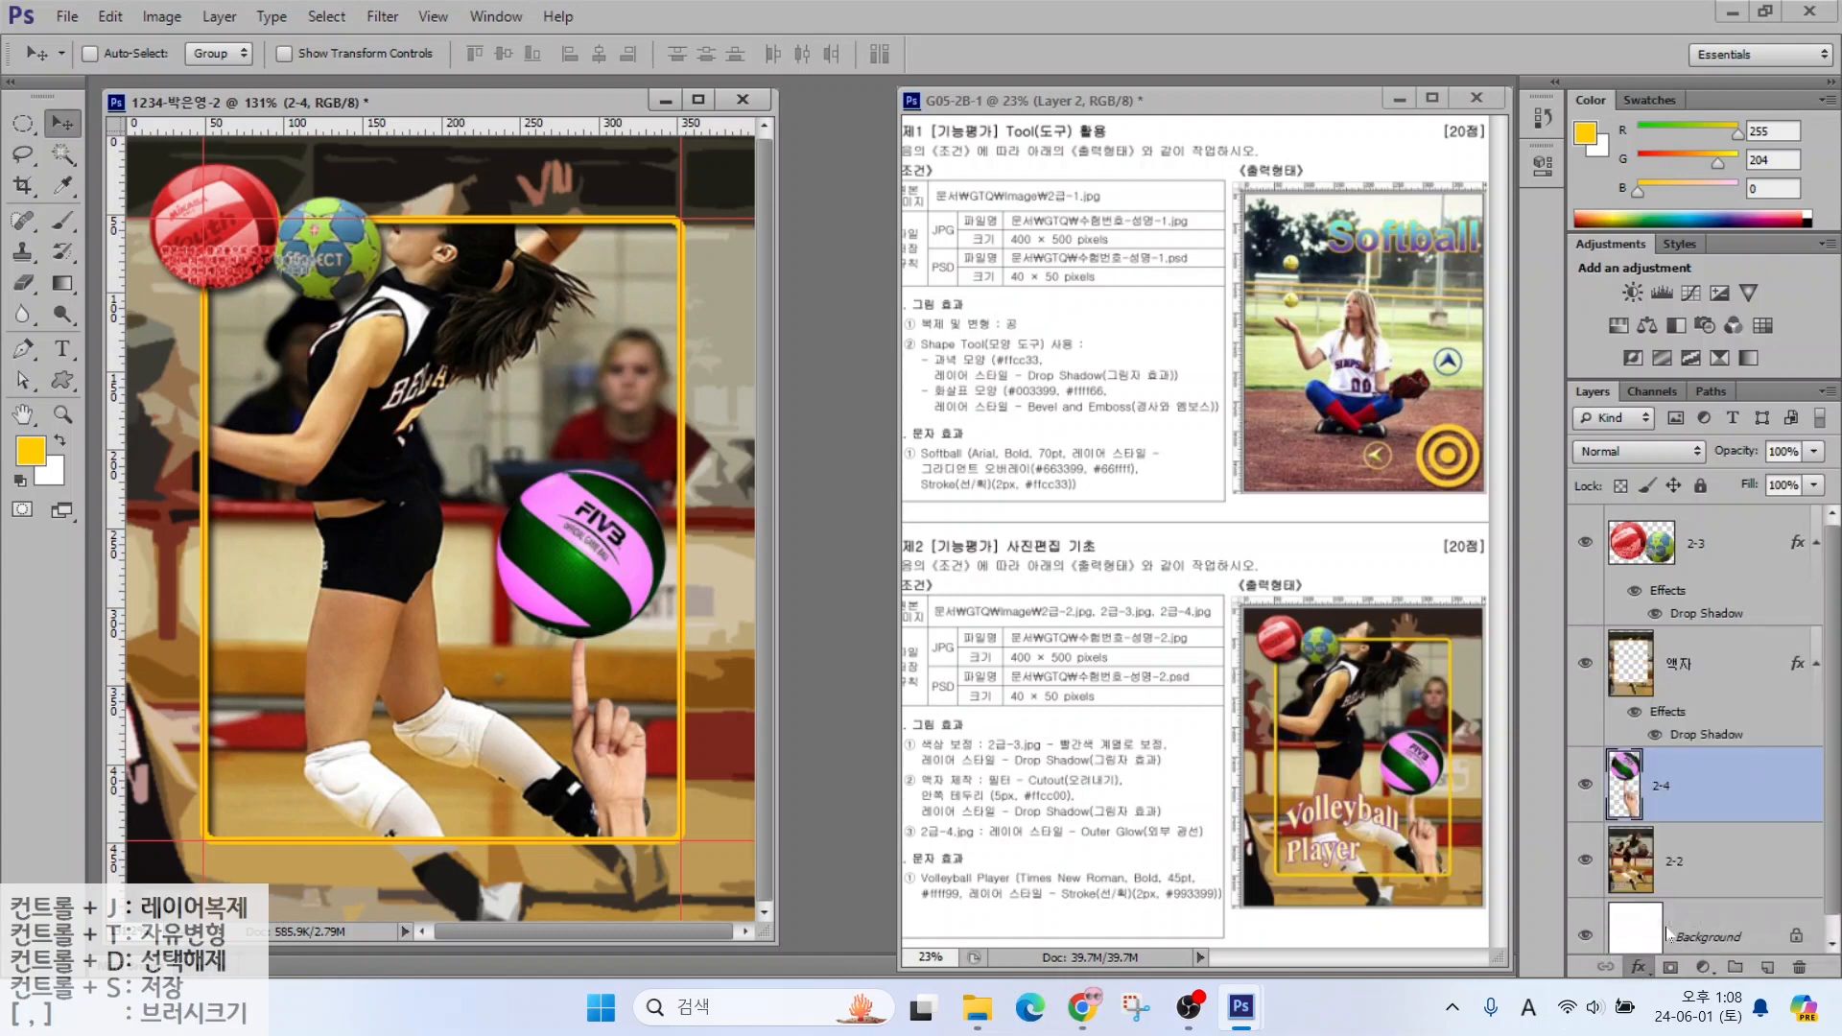
click(1518, 281)
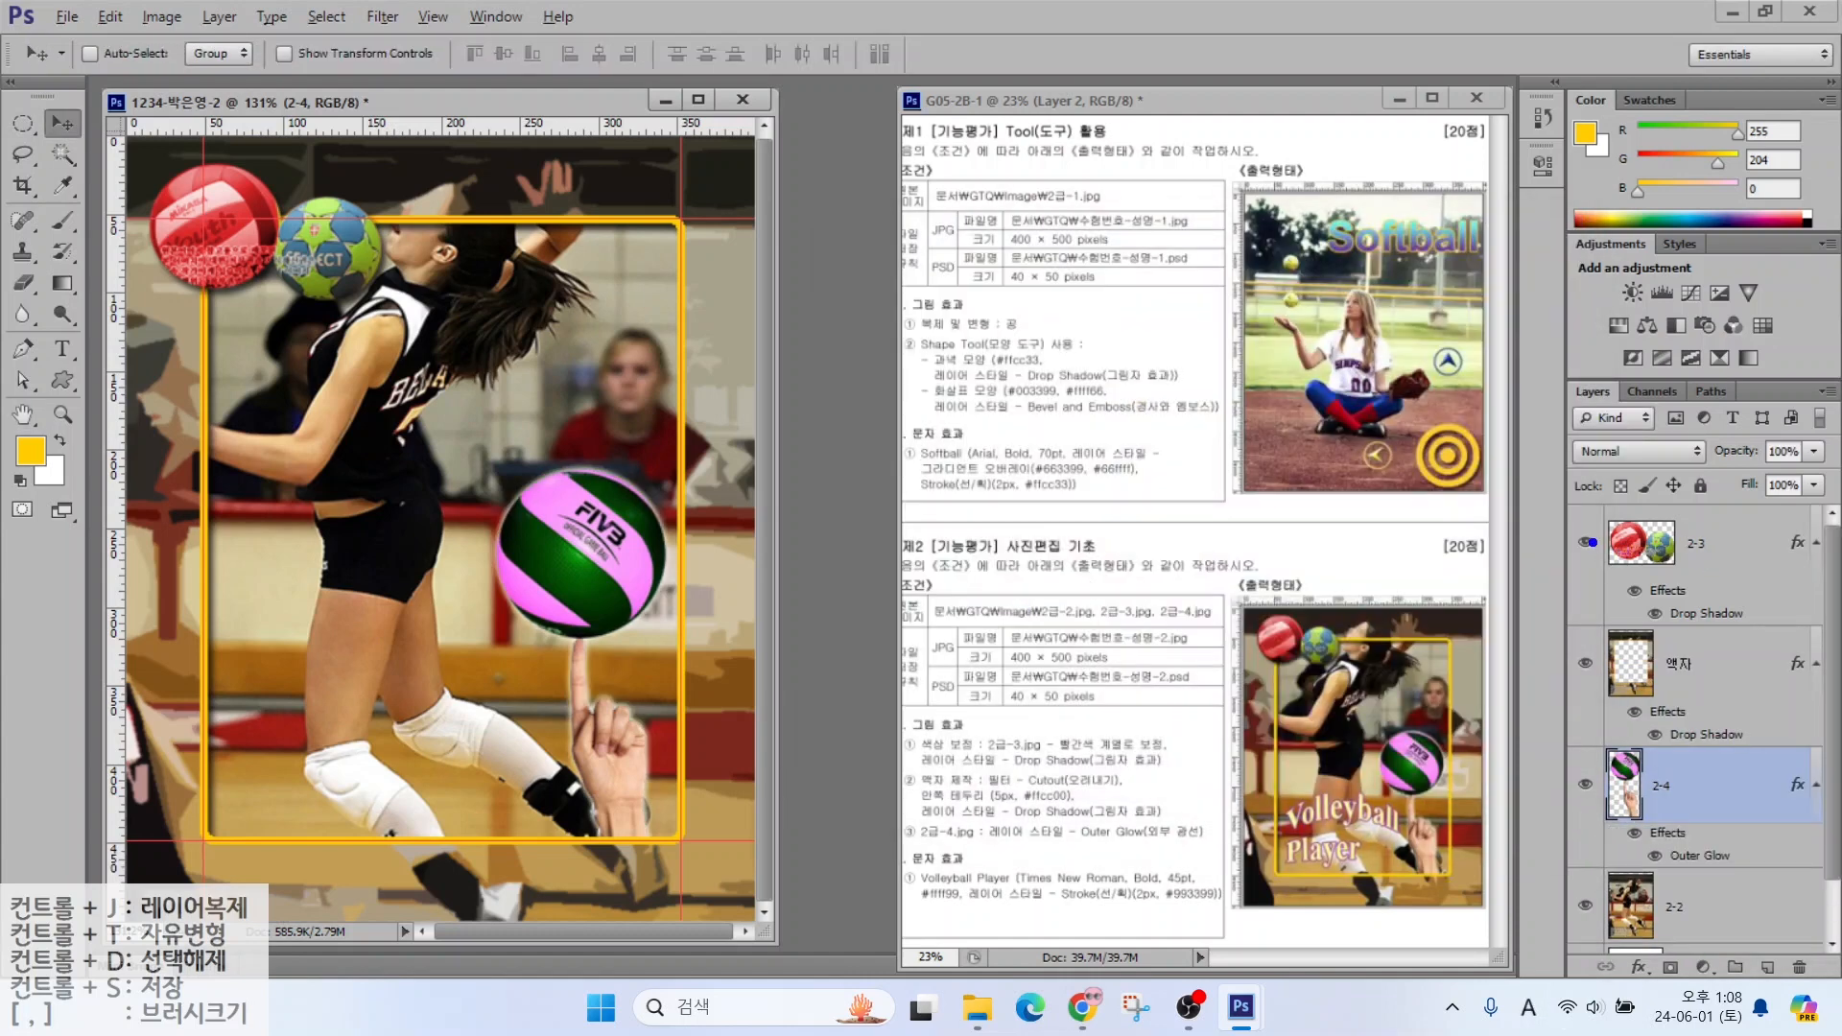
Select the 2-3 layer as the working layer
drag(1530, 512, 1783, 590)
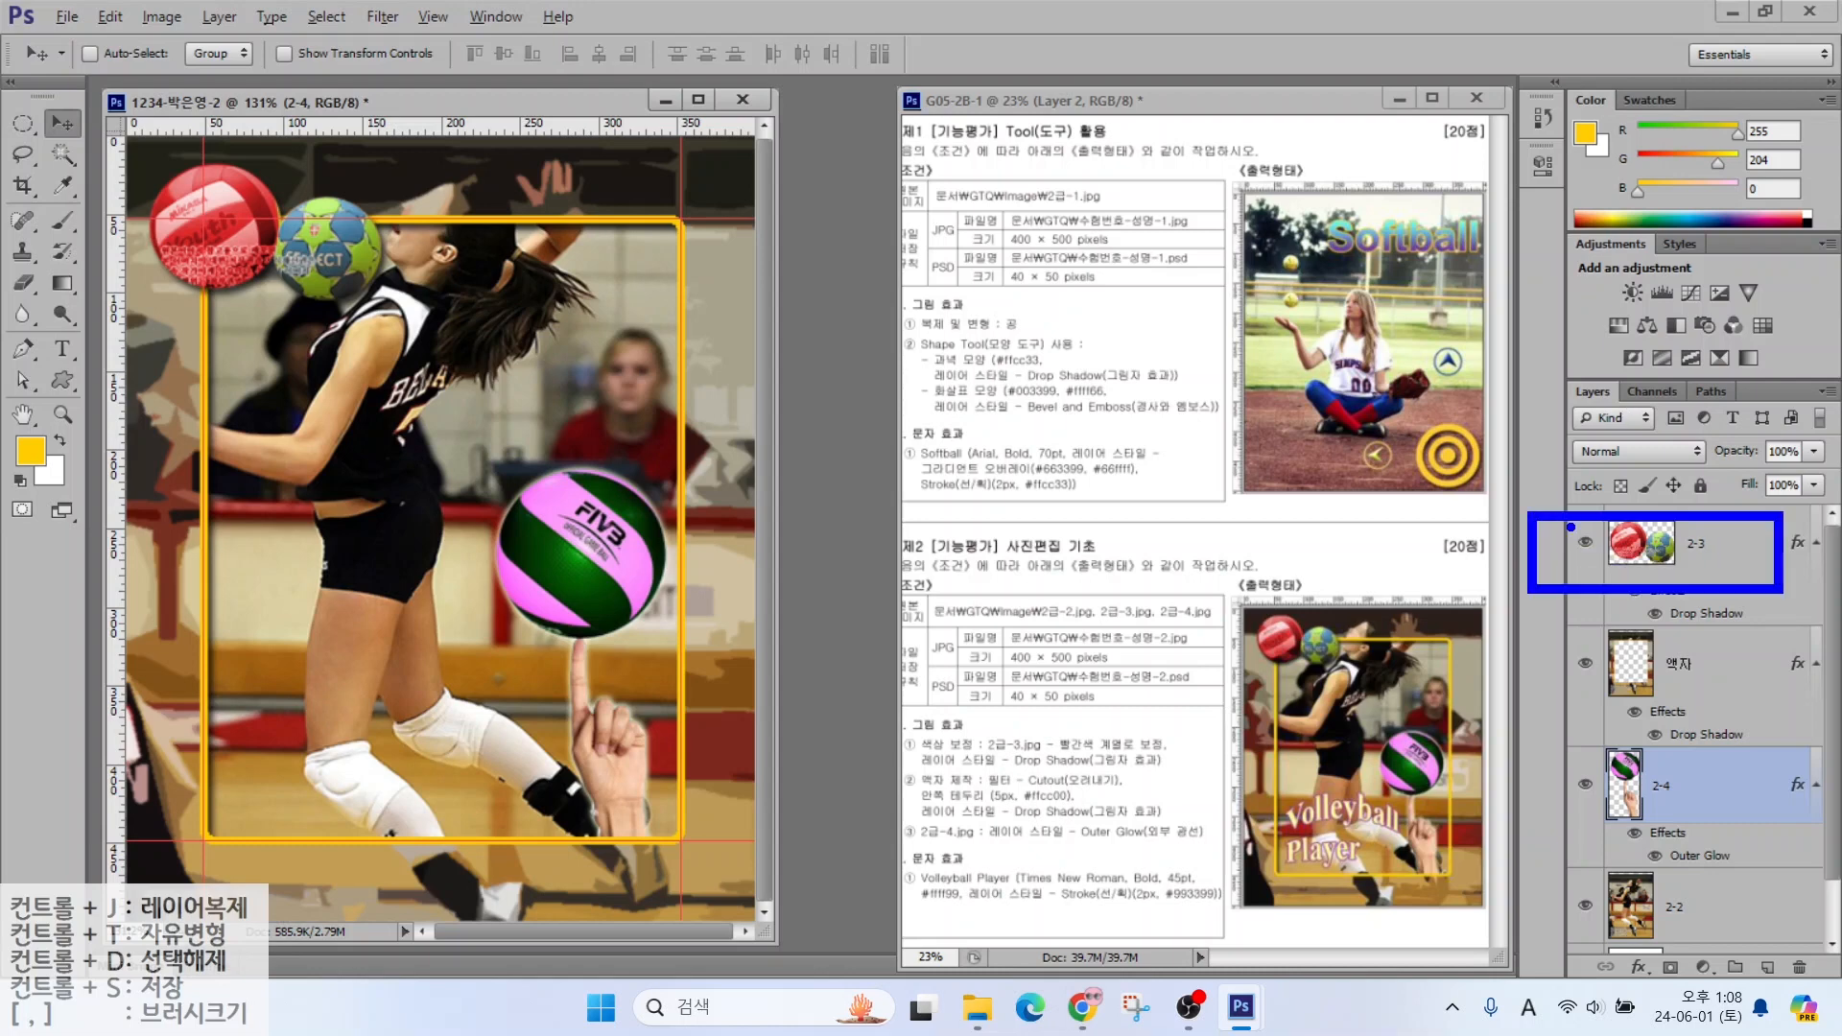
drag(1454, 515, 1582, 417)
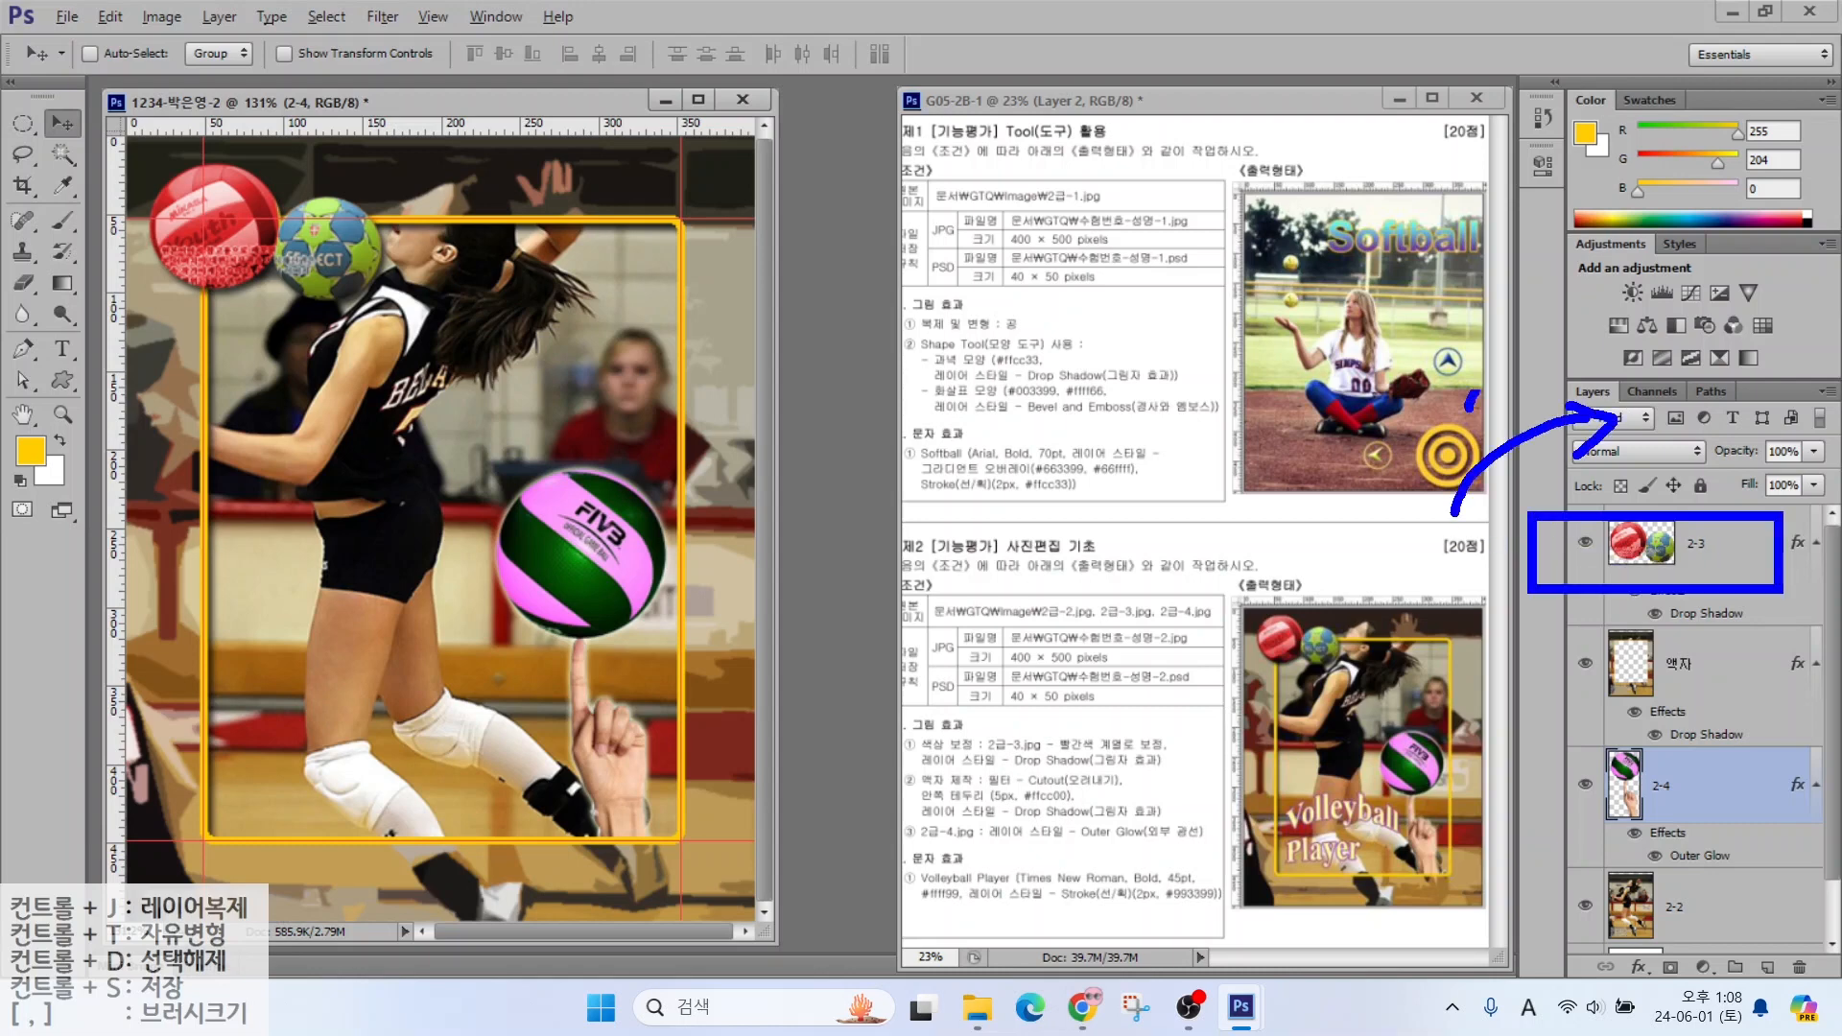
drag(1471, 398, 1598, 329)
key(Escape)
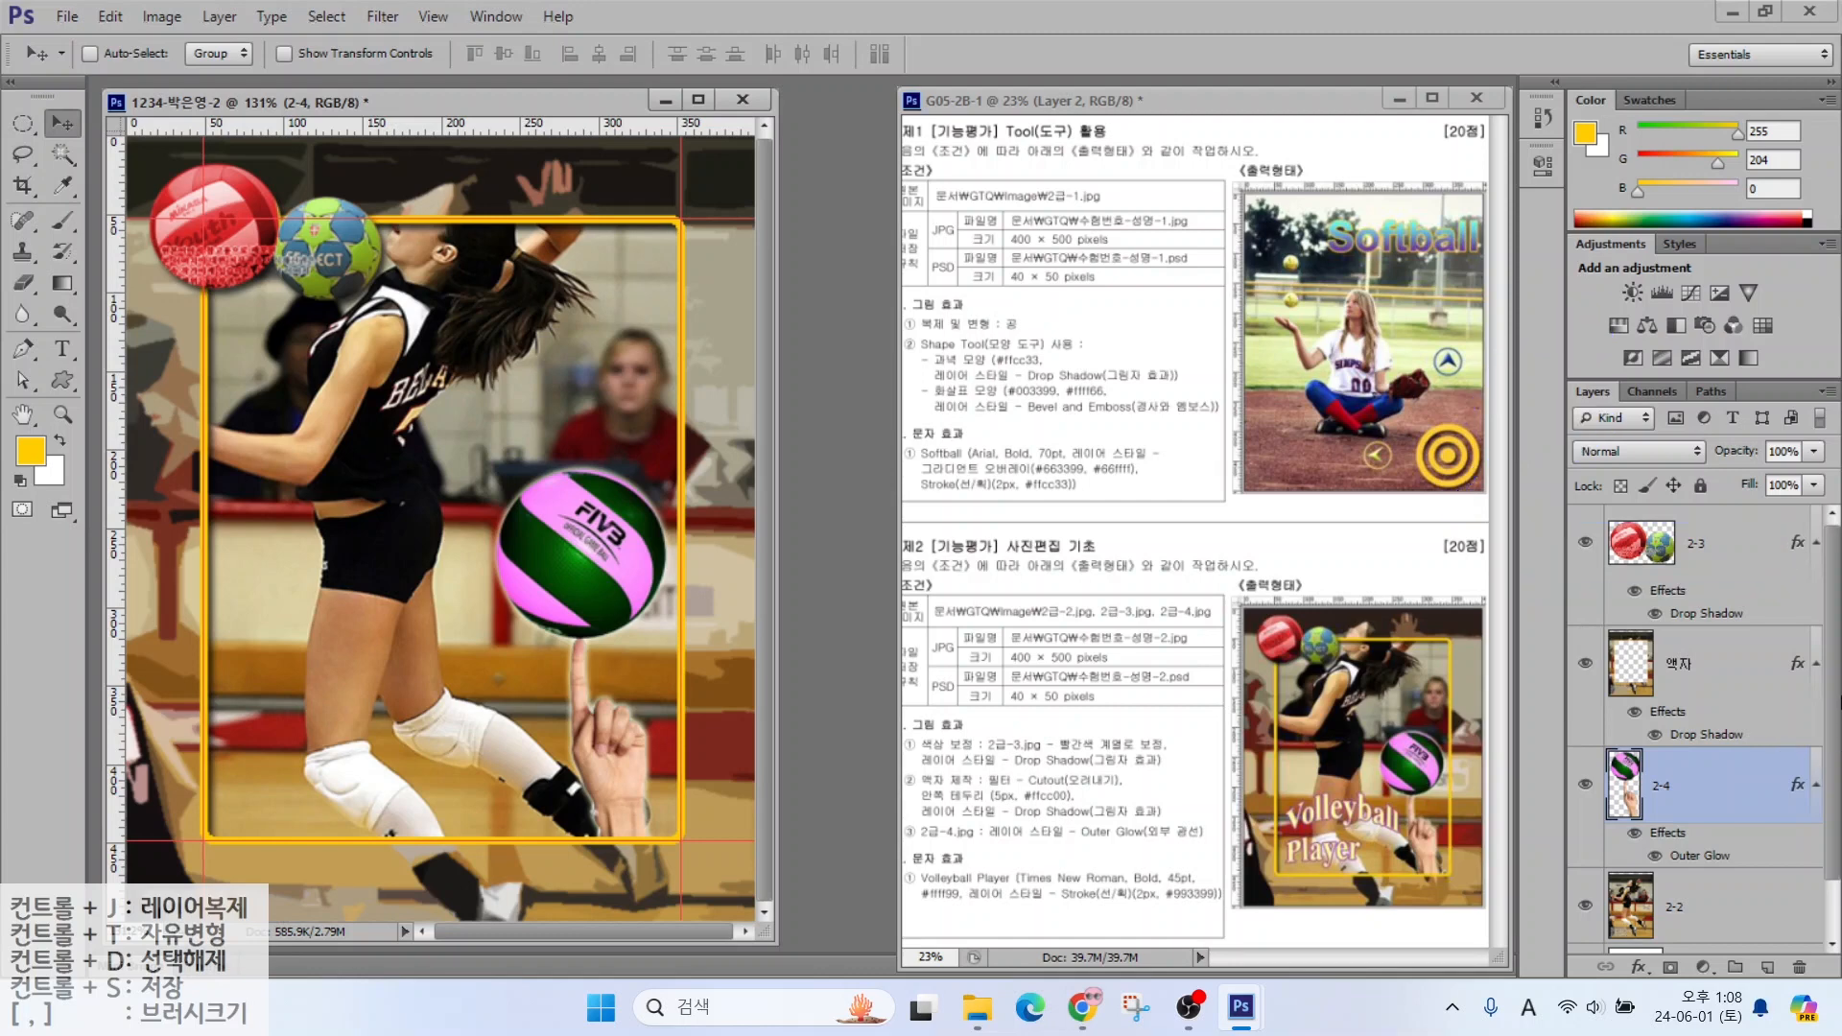
click(1712, 550)
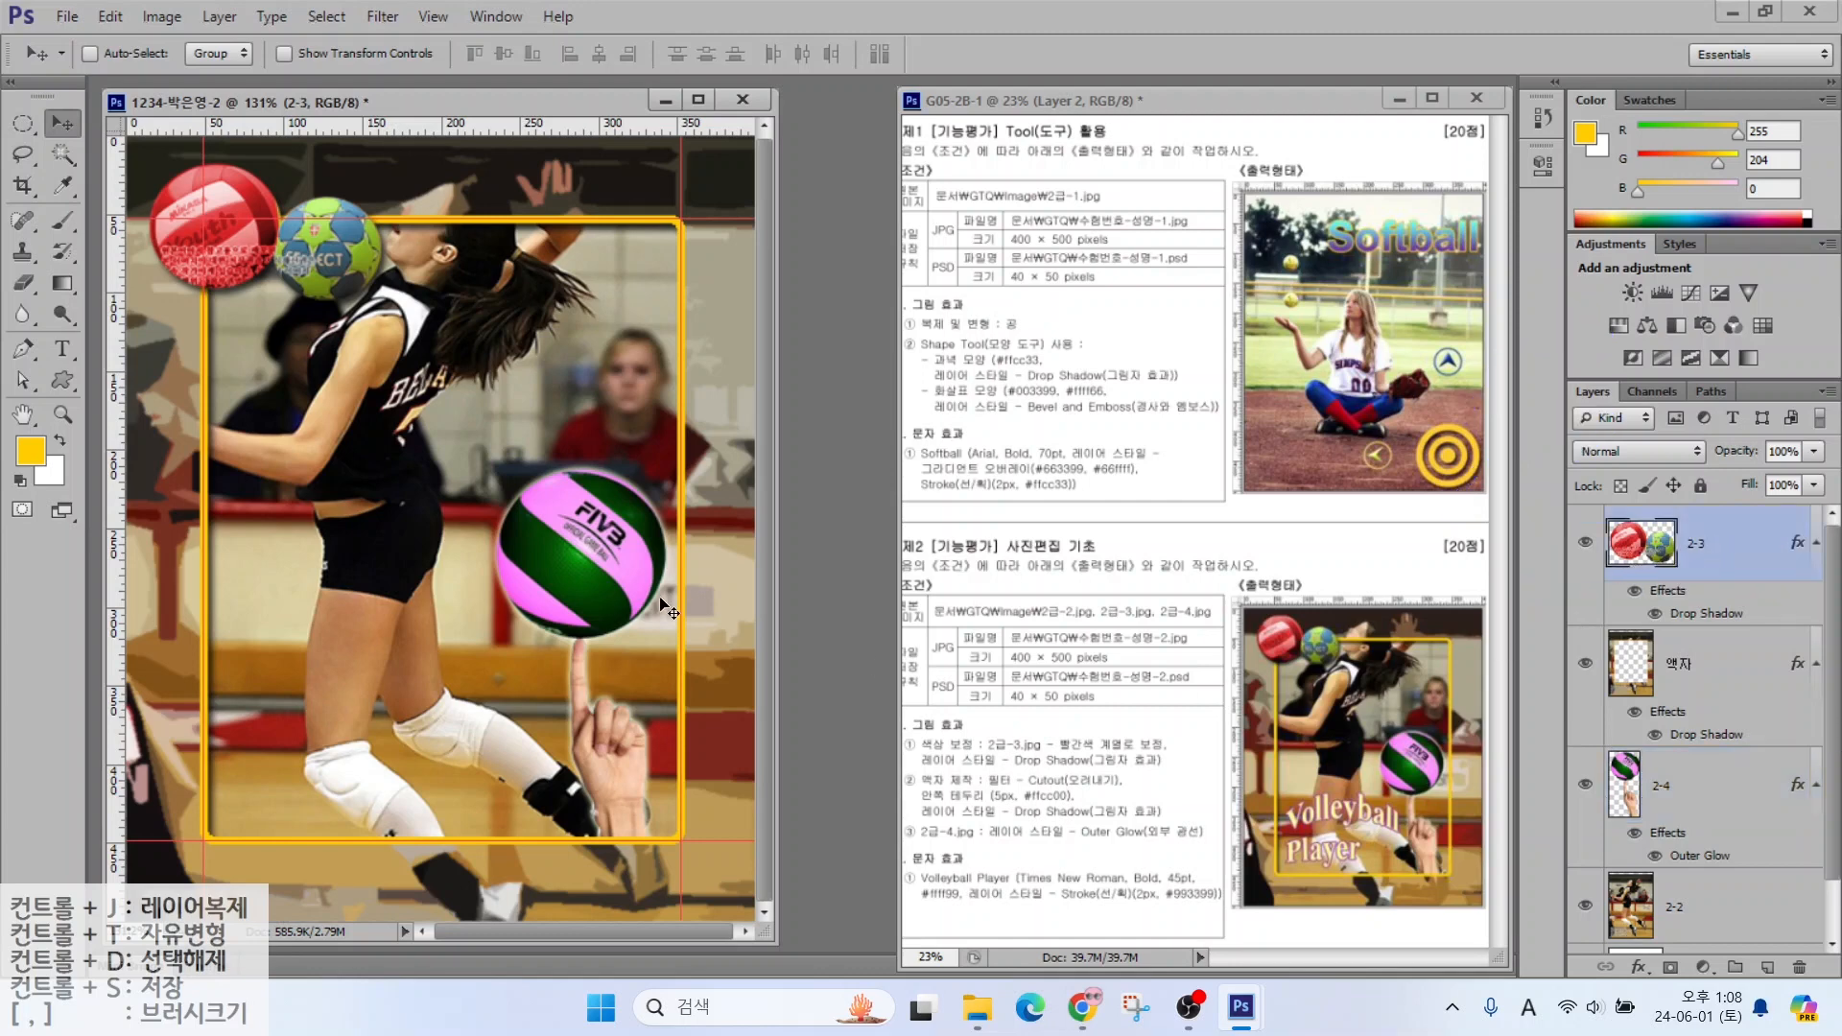
Type the two-line title 'Volleyball' / 'PLayer' on the poster
click(62, 348)
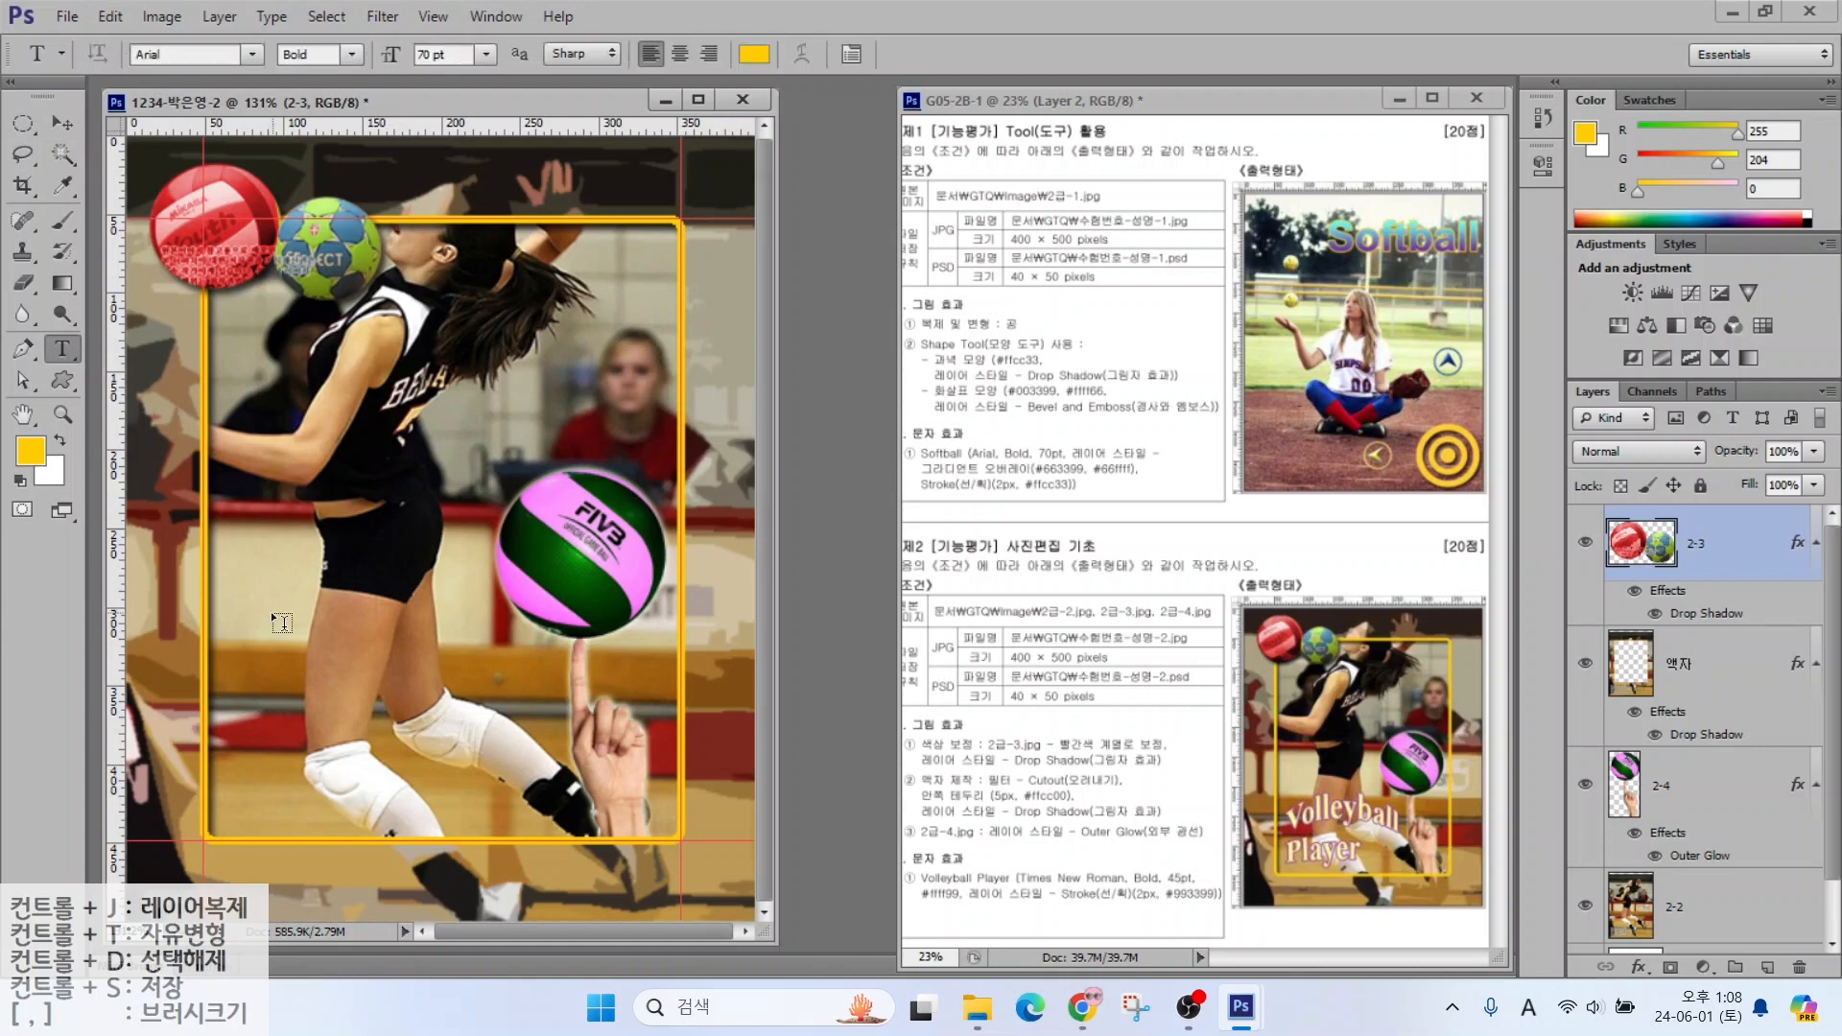
click(269, 605)
text(Volleyball)
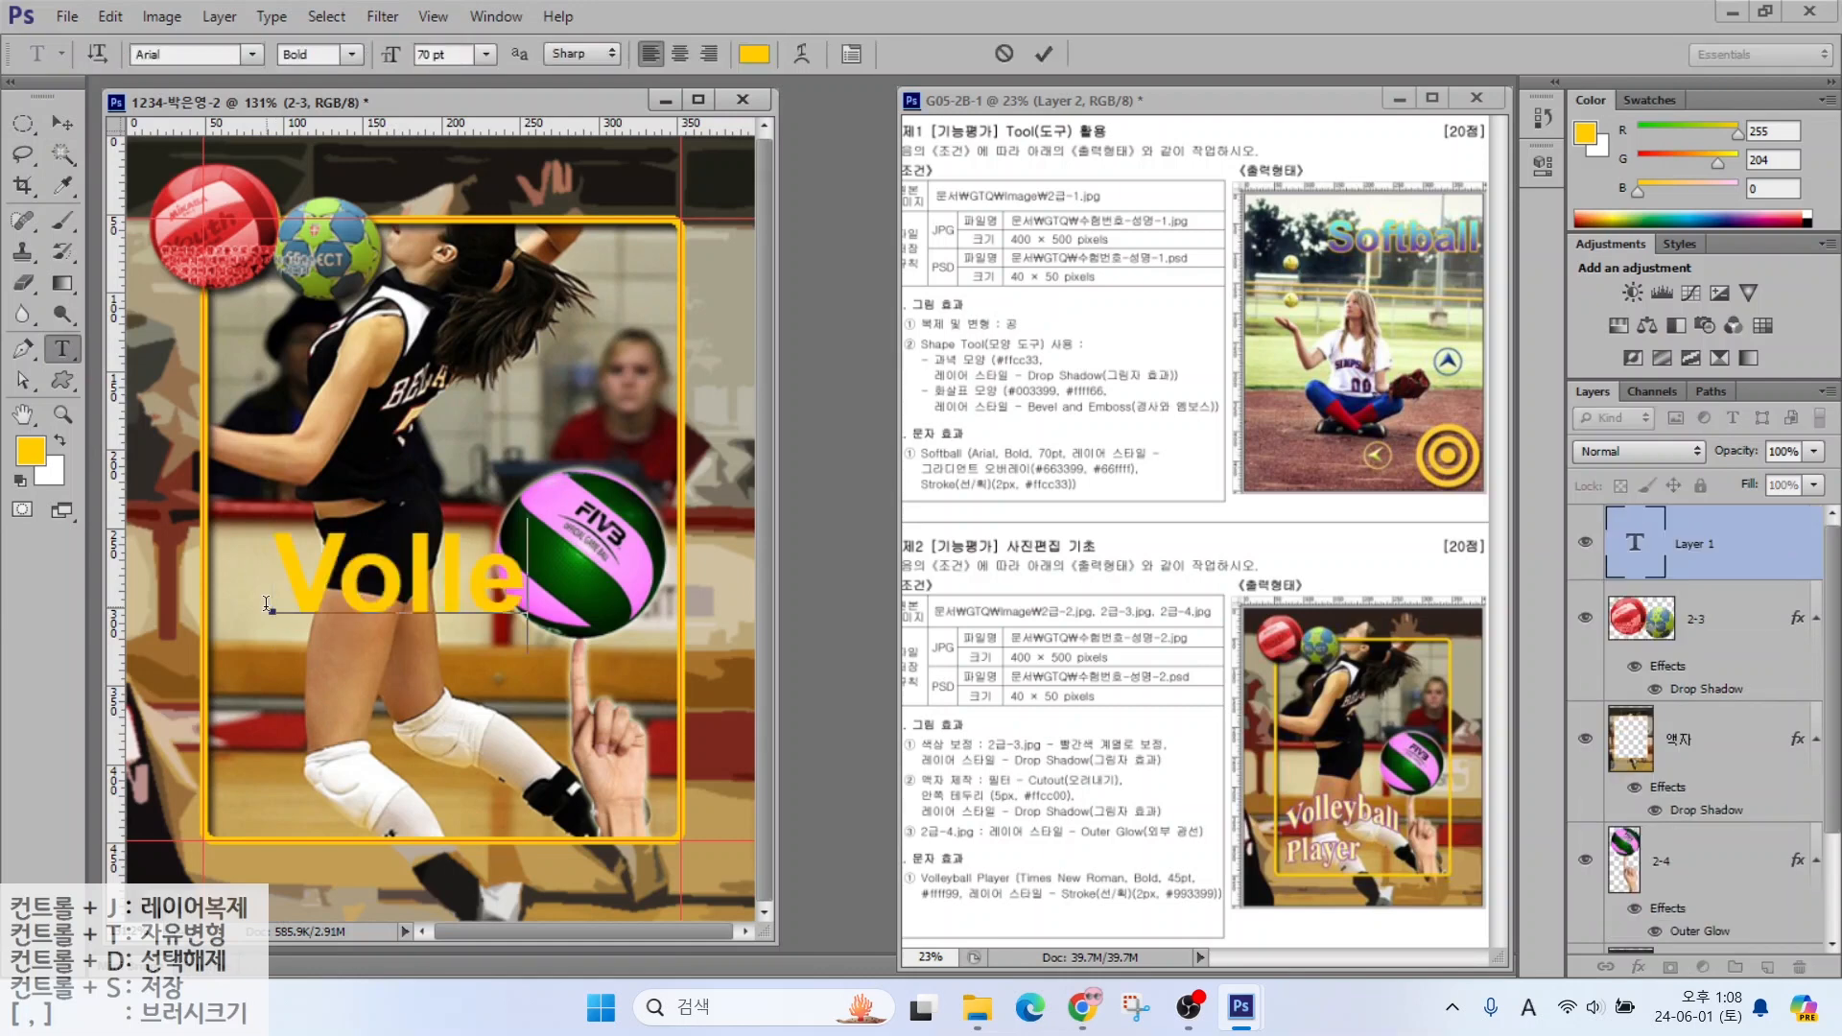
key(Return)
text(PLayer)
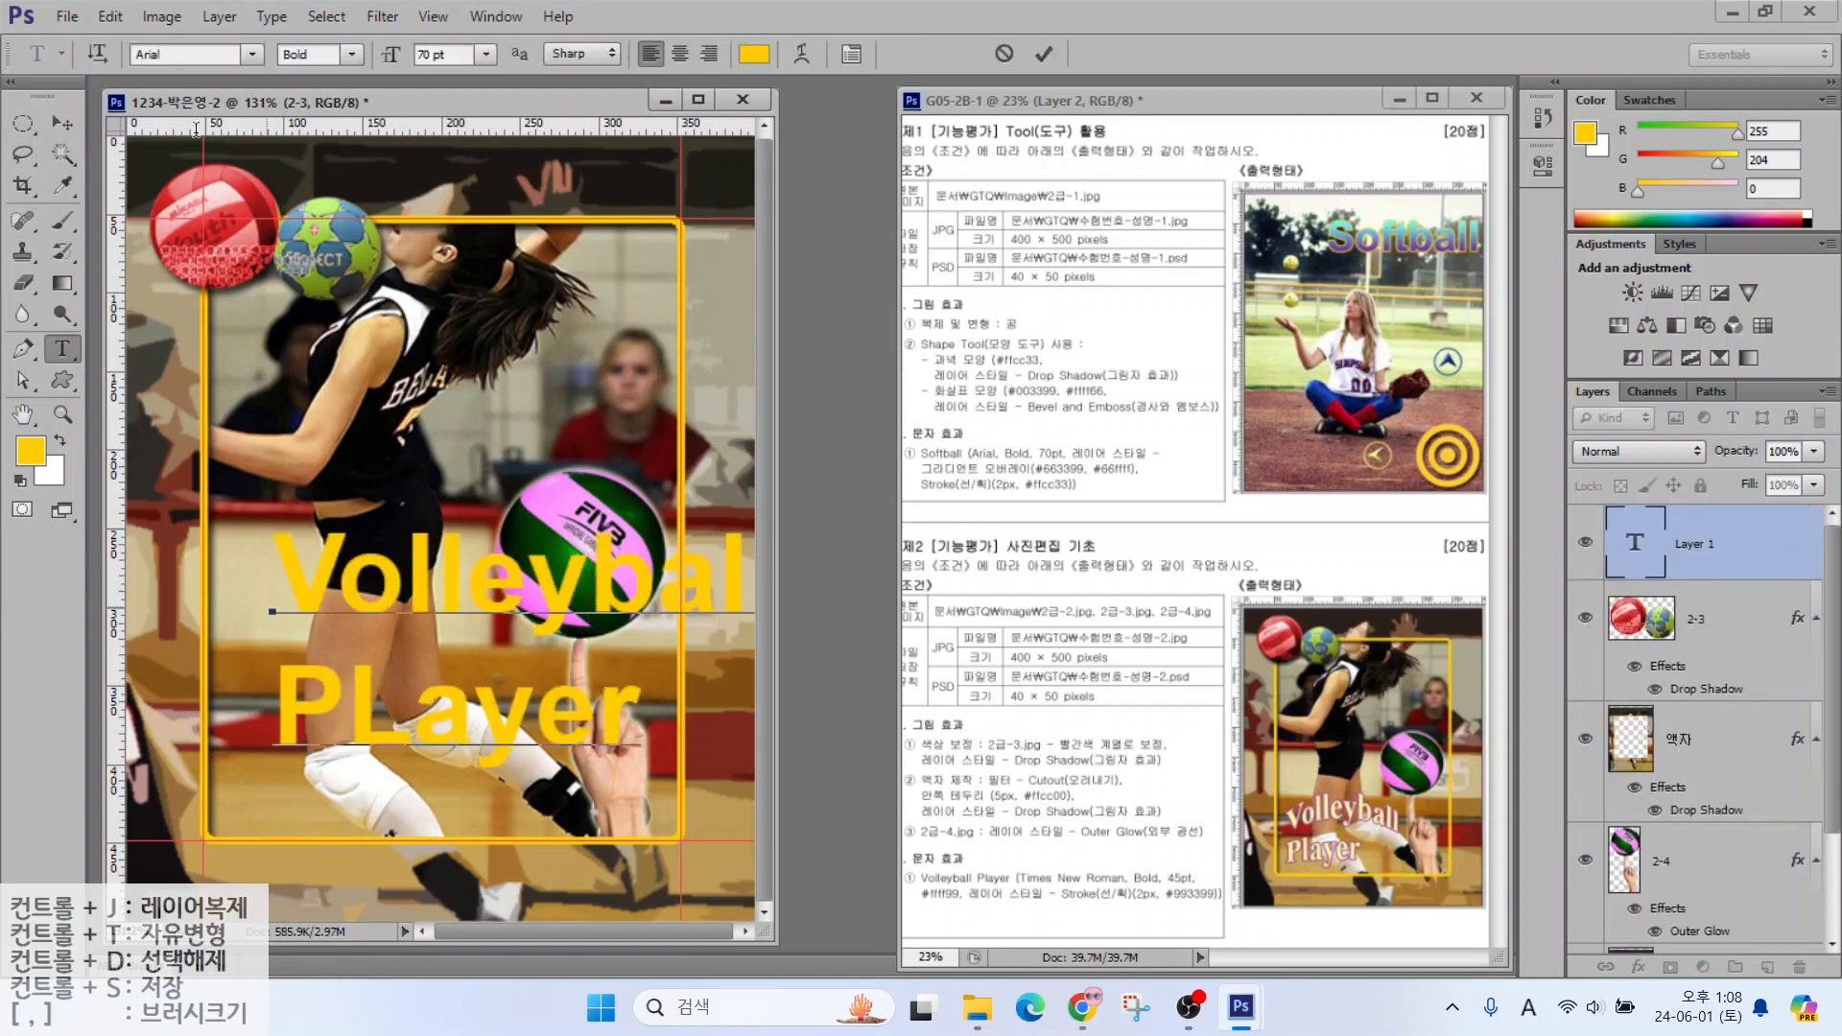
key(ctrl+Return)
Format the title as Times New Roman, 45 pt, light yellow ffff99
click(252, 55)
drag(554, 142, 561, 826)
click(305, 142)
drag(450, 54, 323, 55)
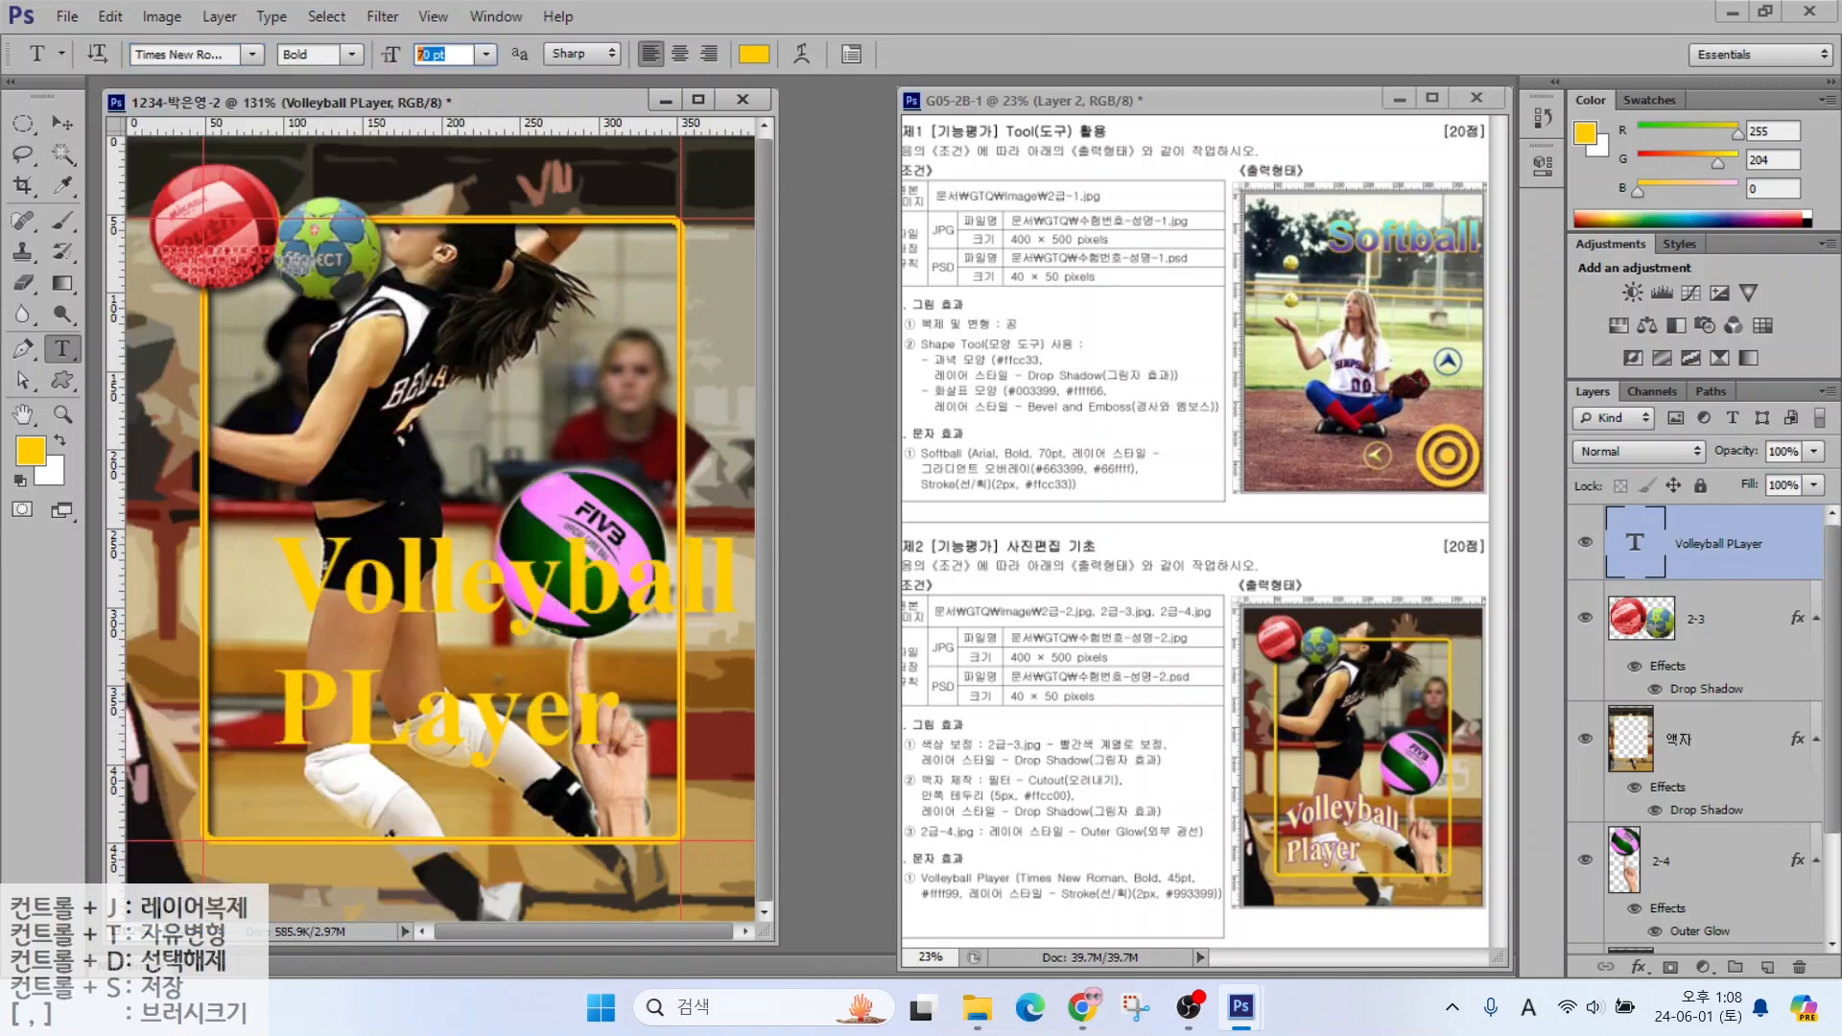
text(45)
key(Return)
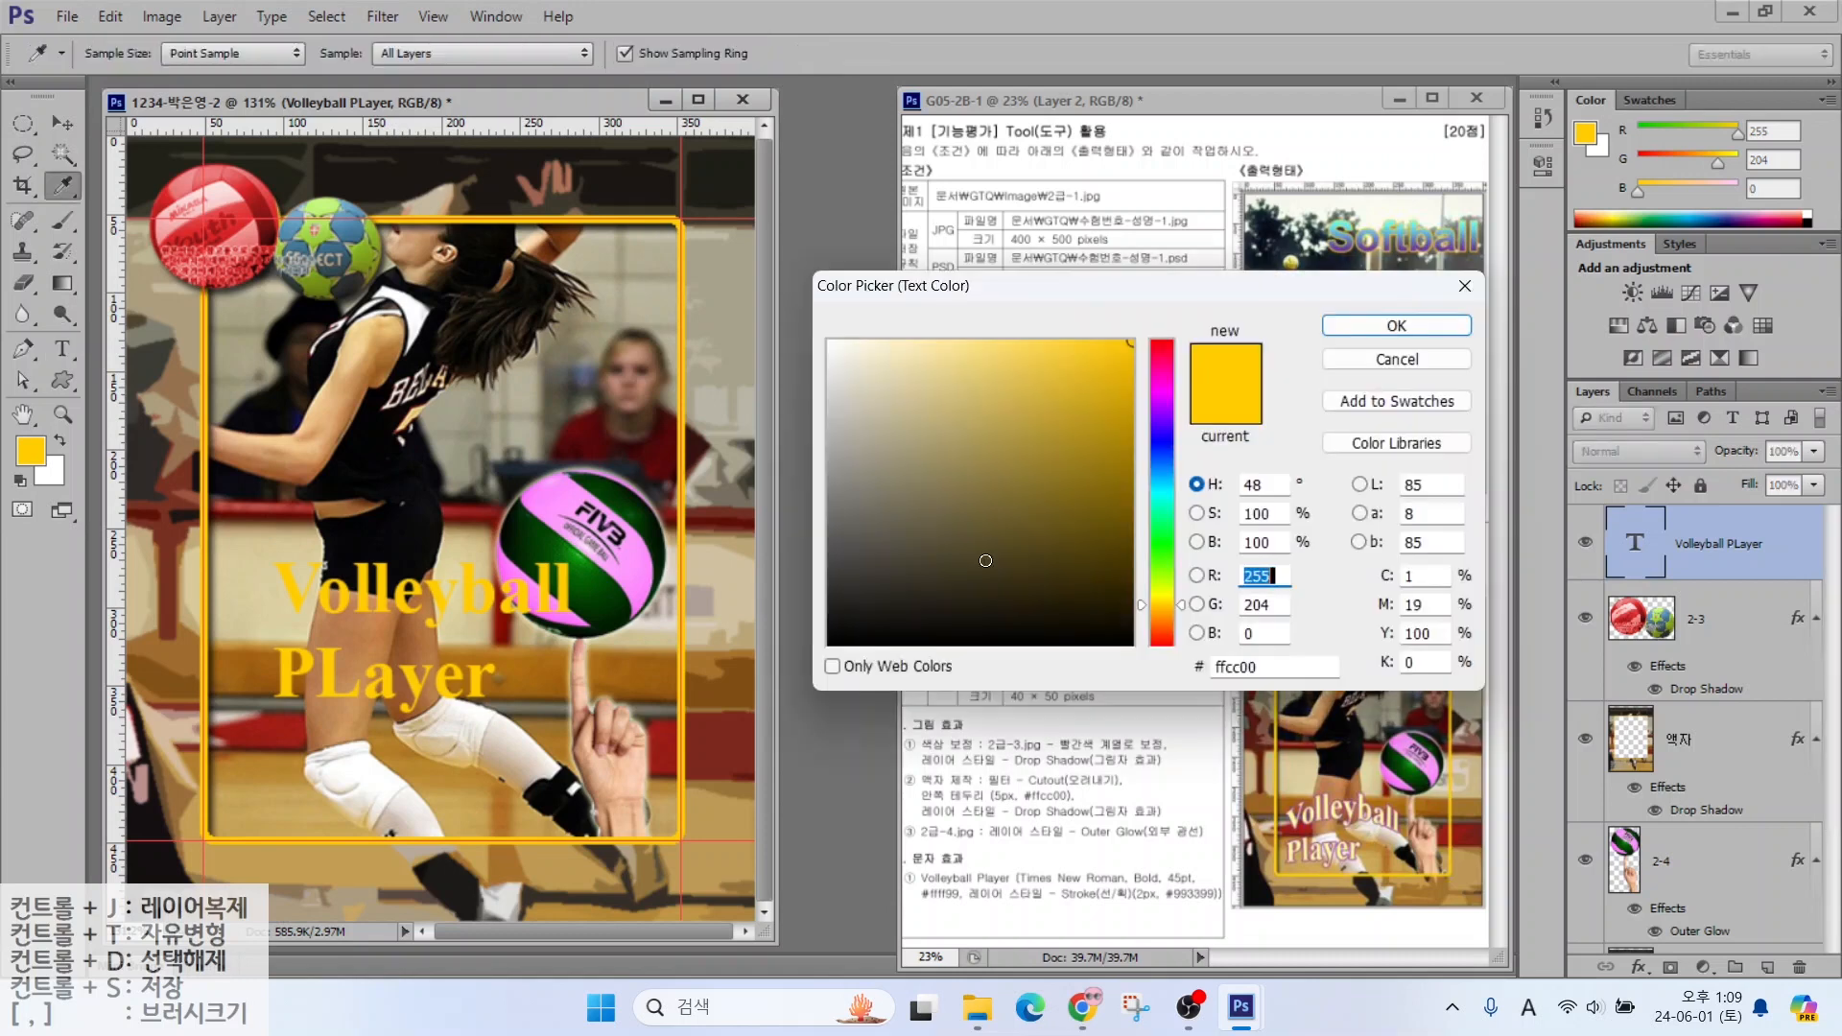
text(ff9)
key(Return)
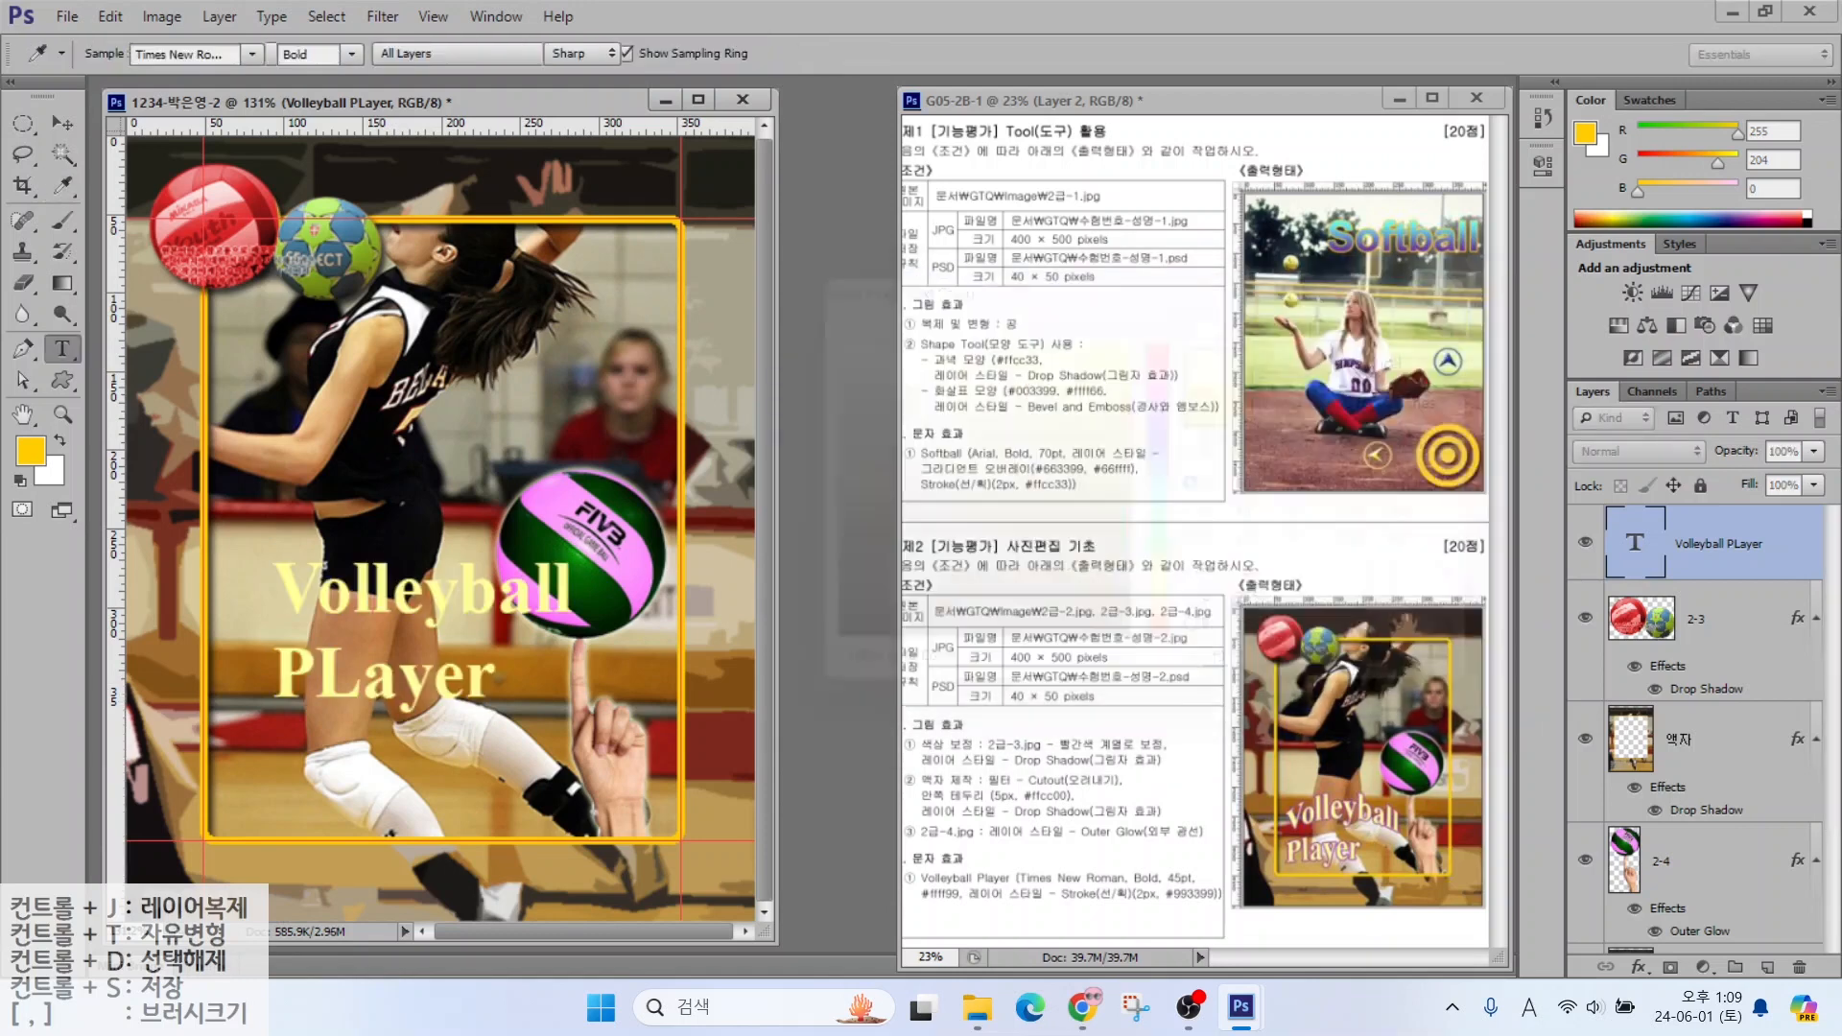
click(1639, 968)
click(1660, 741)
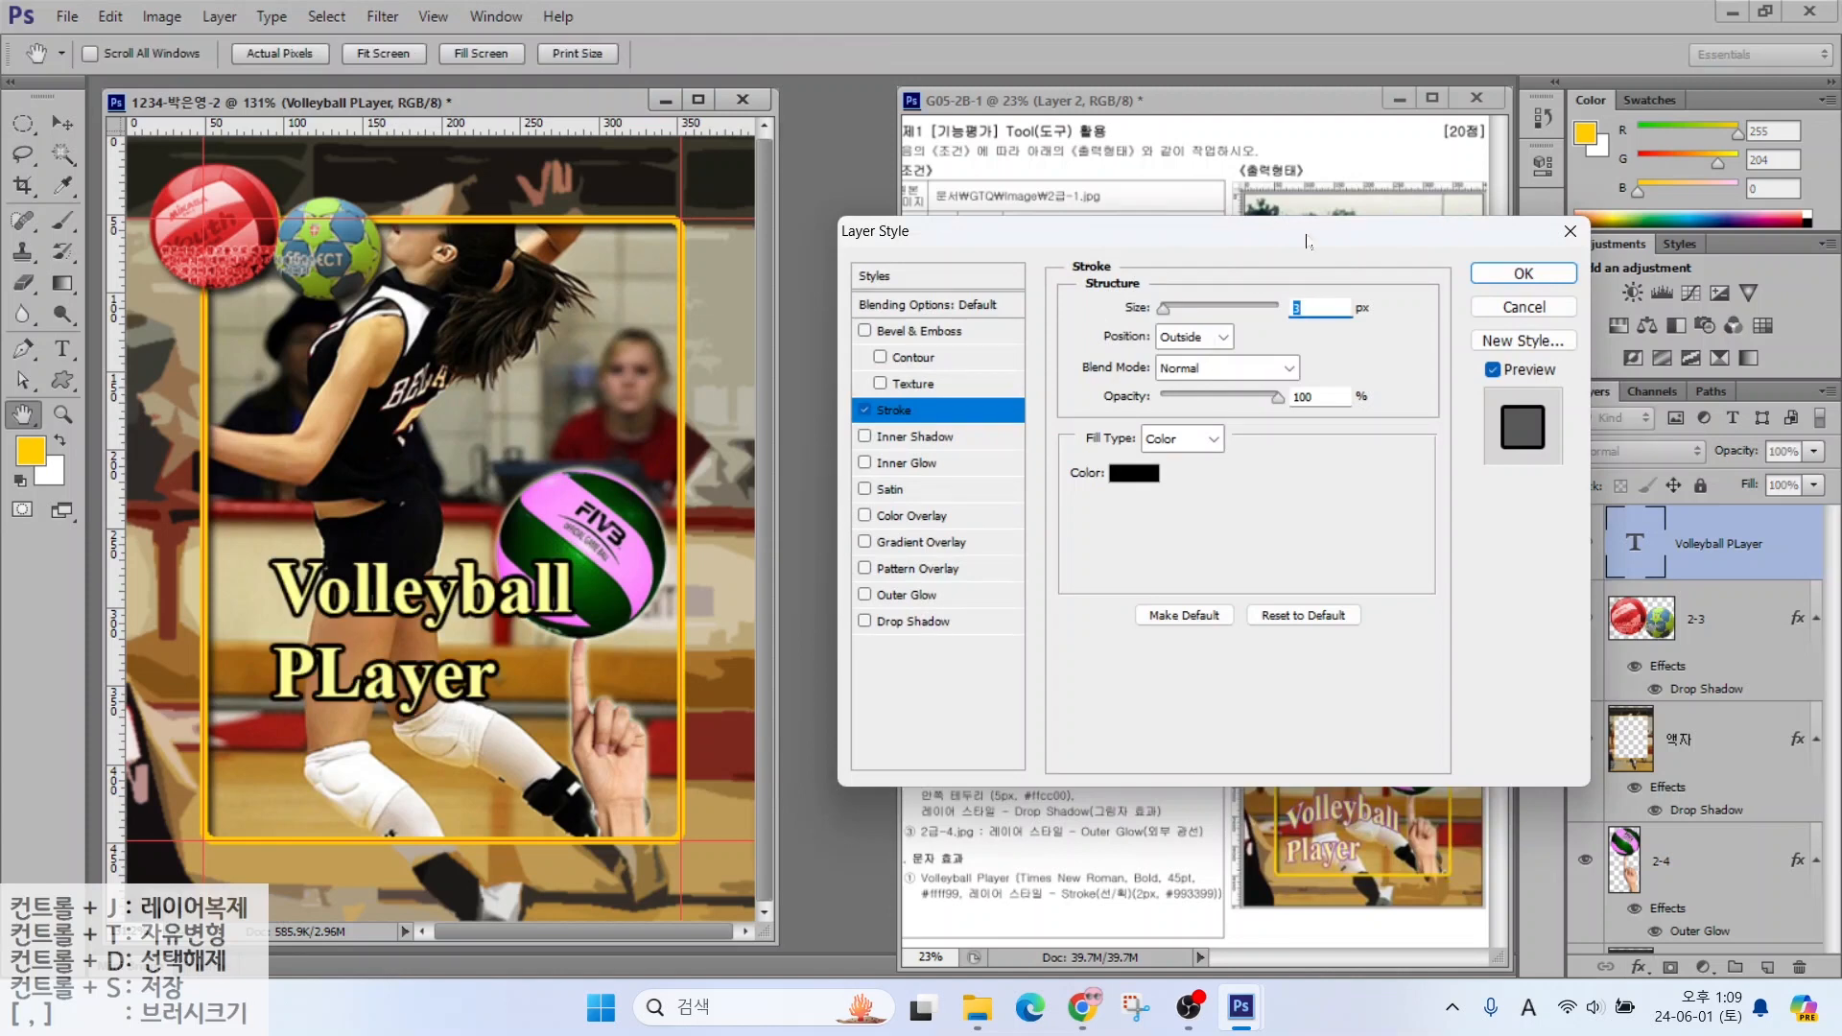
Set the title's Stroke effect to 2 px in purple #993399
text(2)
click(1133, 474)
text(939)
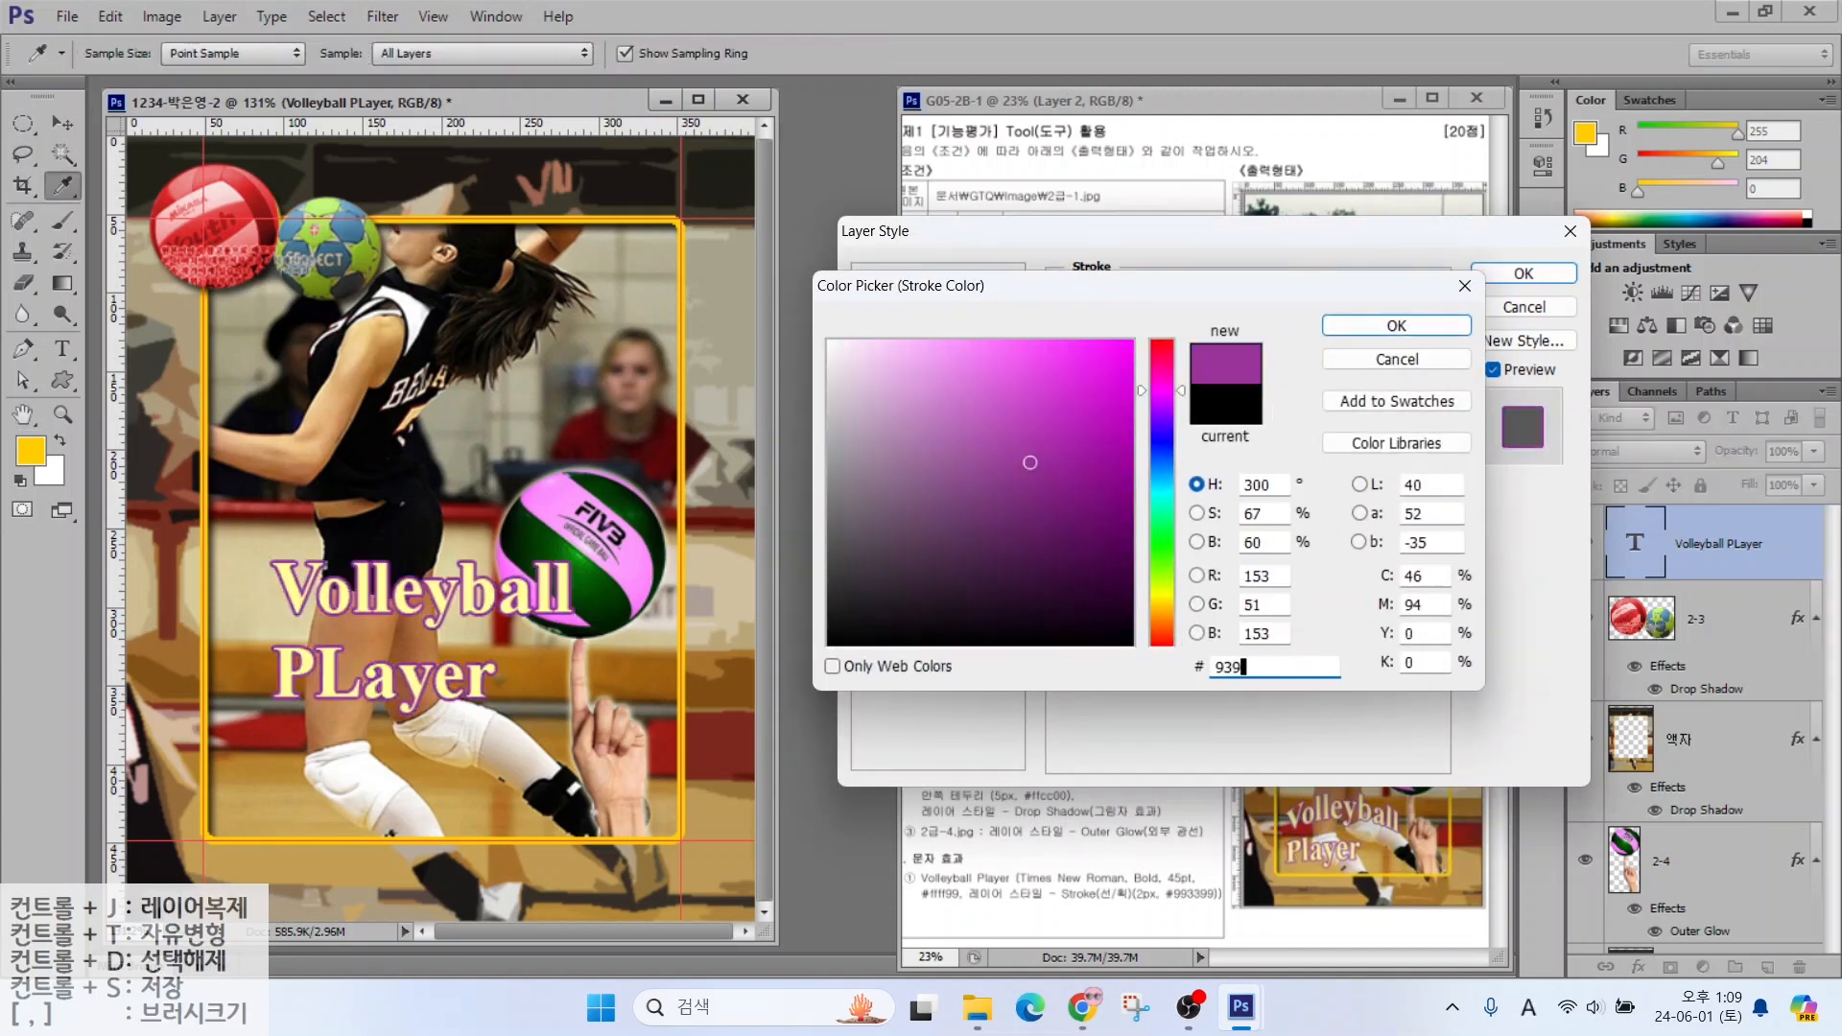
key(Return)
key(Return)
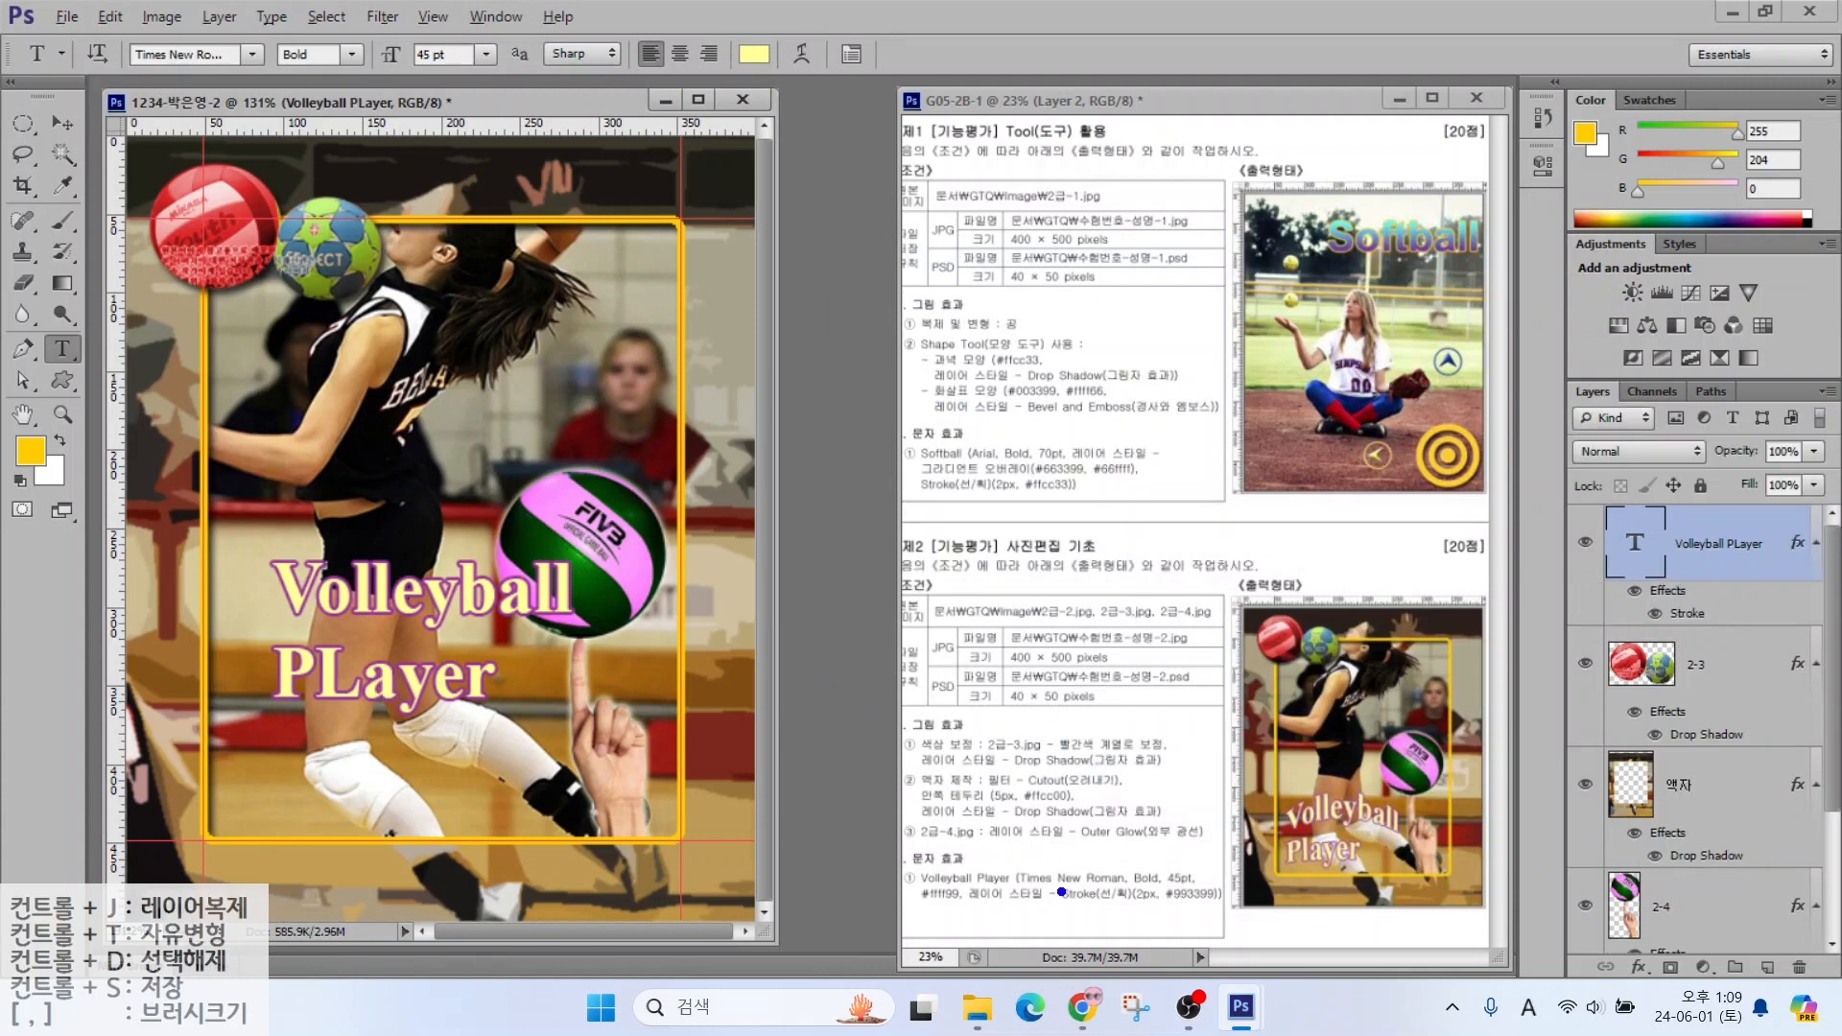
drag(1059, 868, 1011, 797)
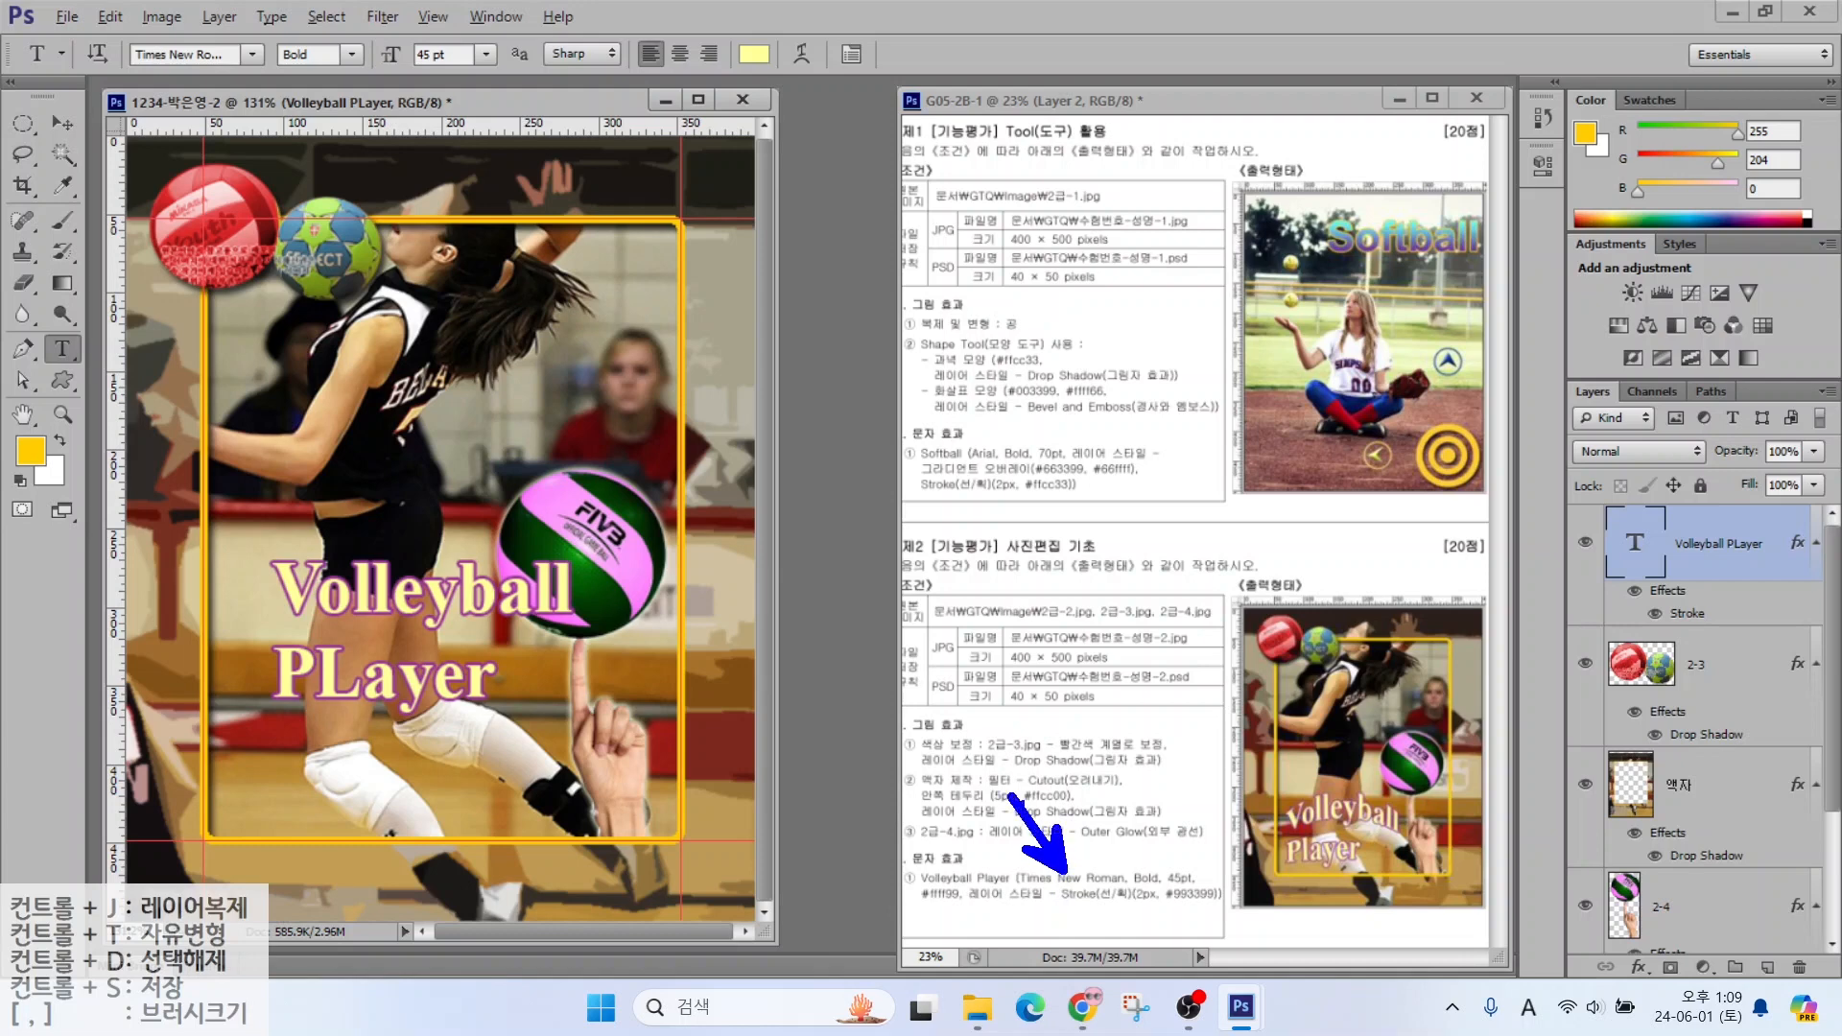
mouse_move(1161, 861)
mouse_down()
mouse_move(1176, 878)
mouse_move(1113, 797)
mouse_up()
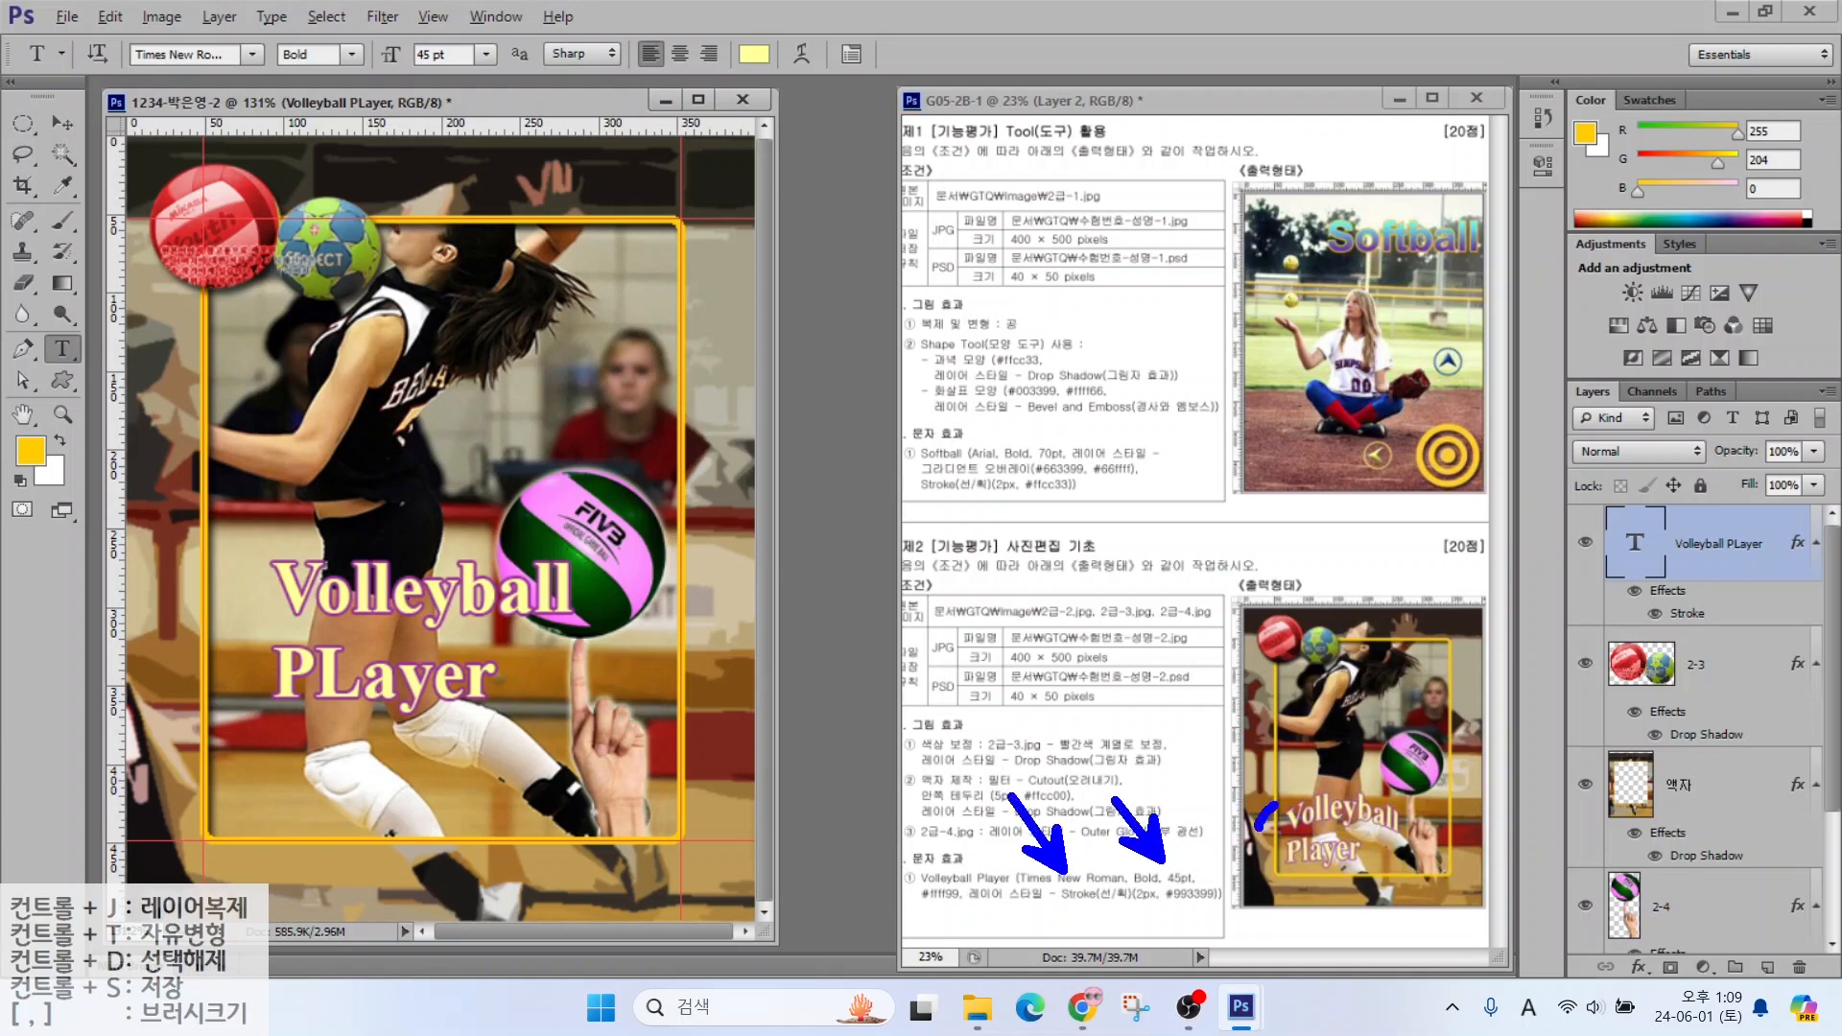
drag(1275, 806, 1400, 793)
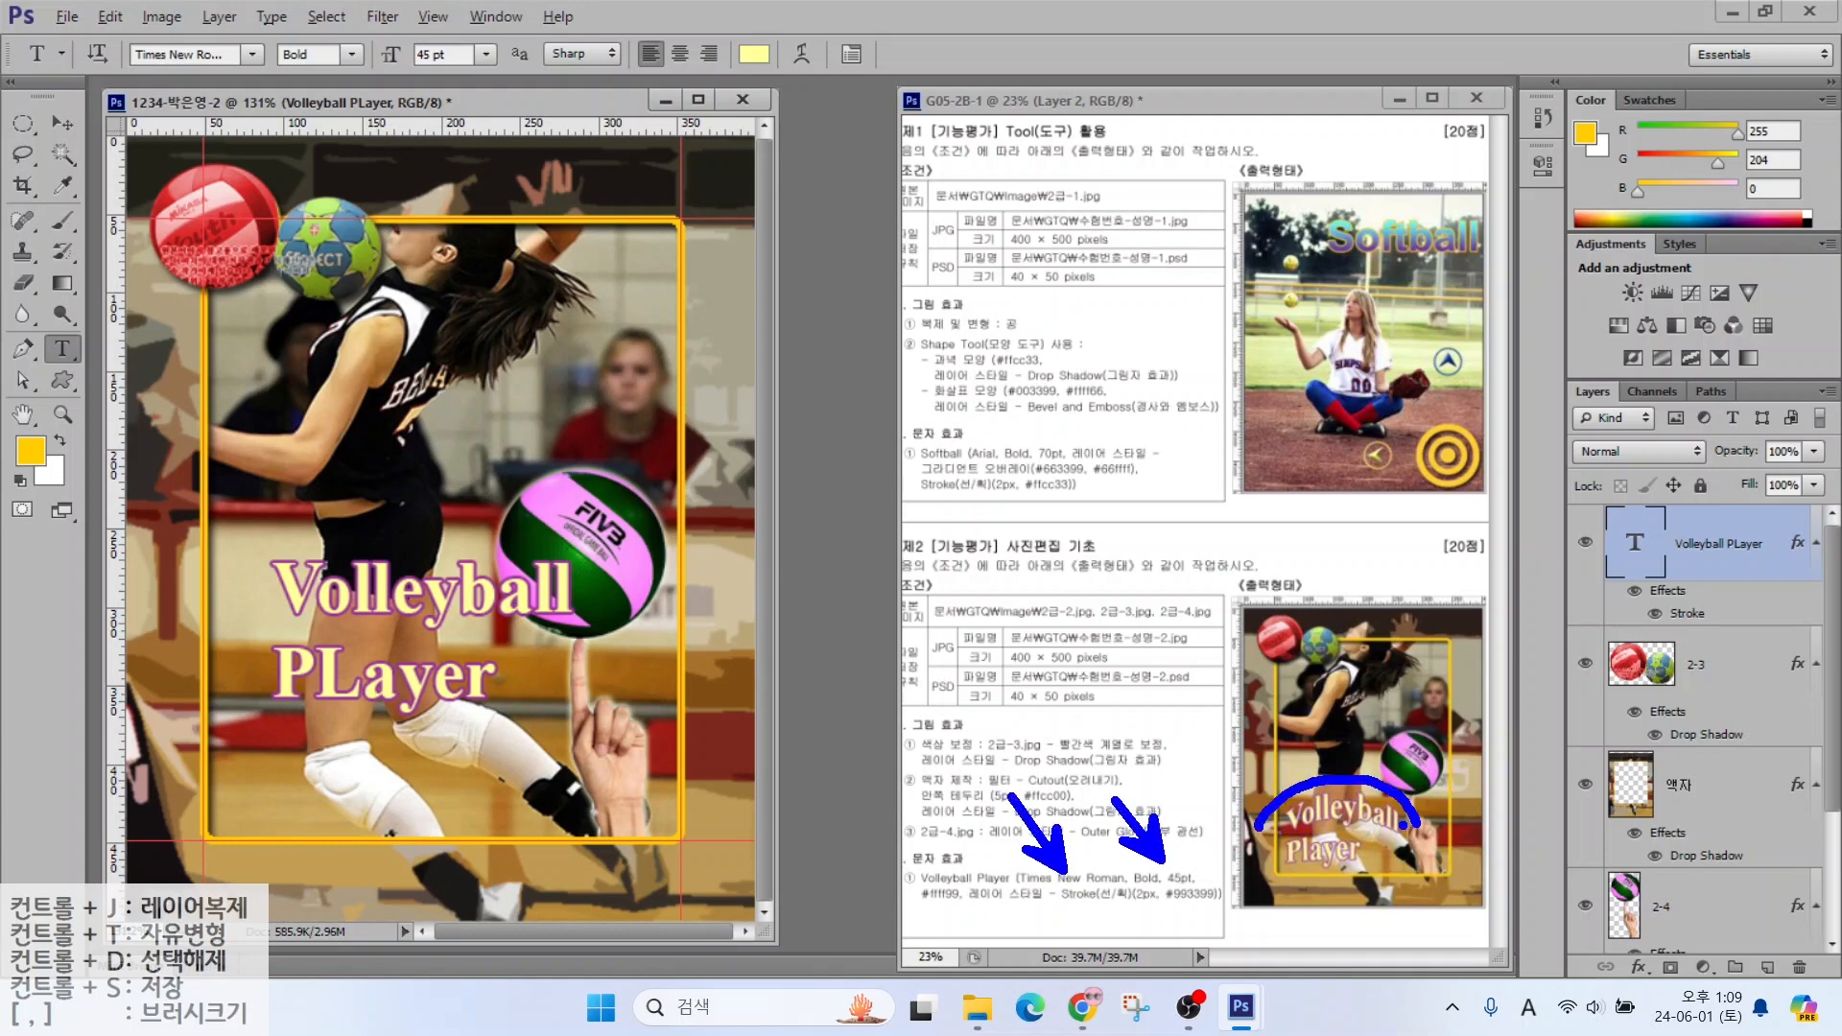
key(Escape)
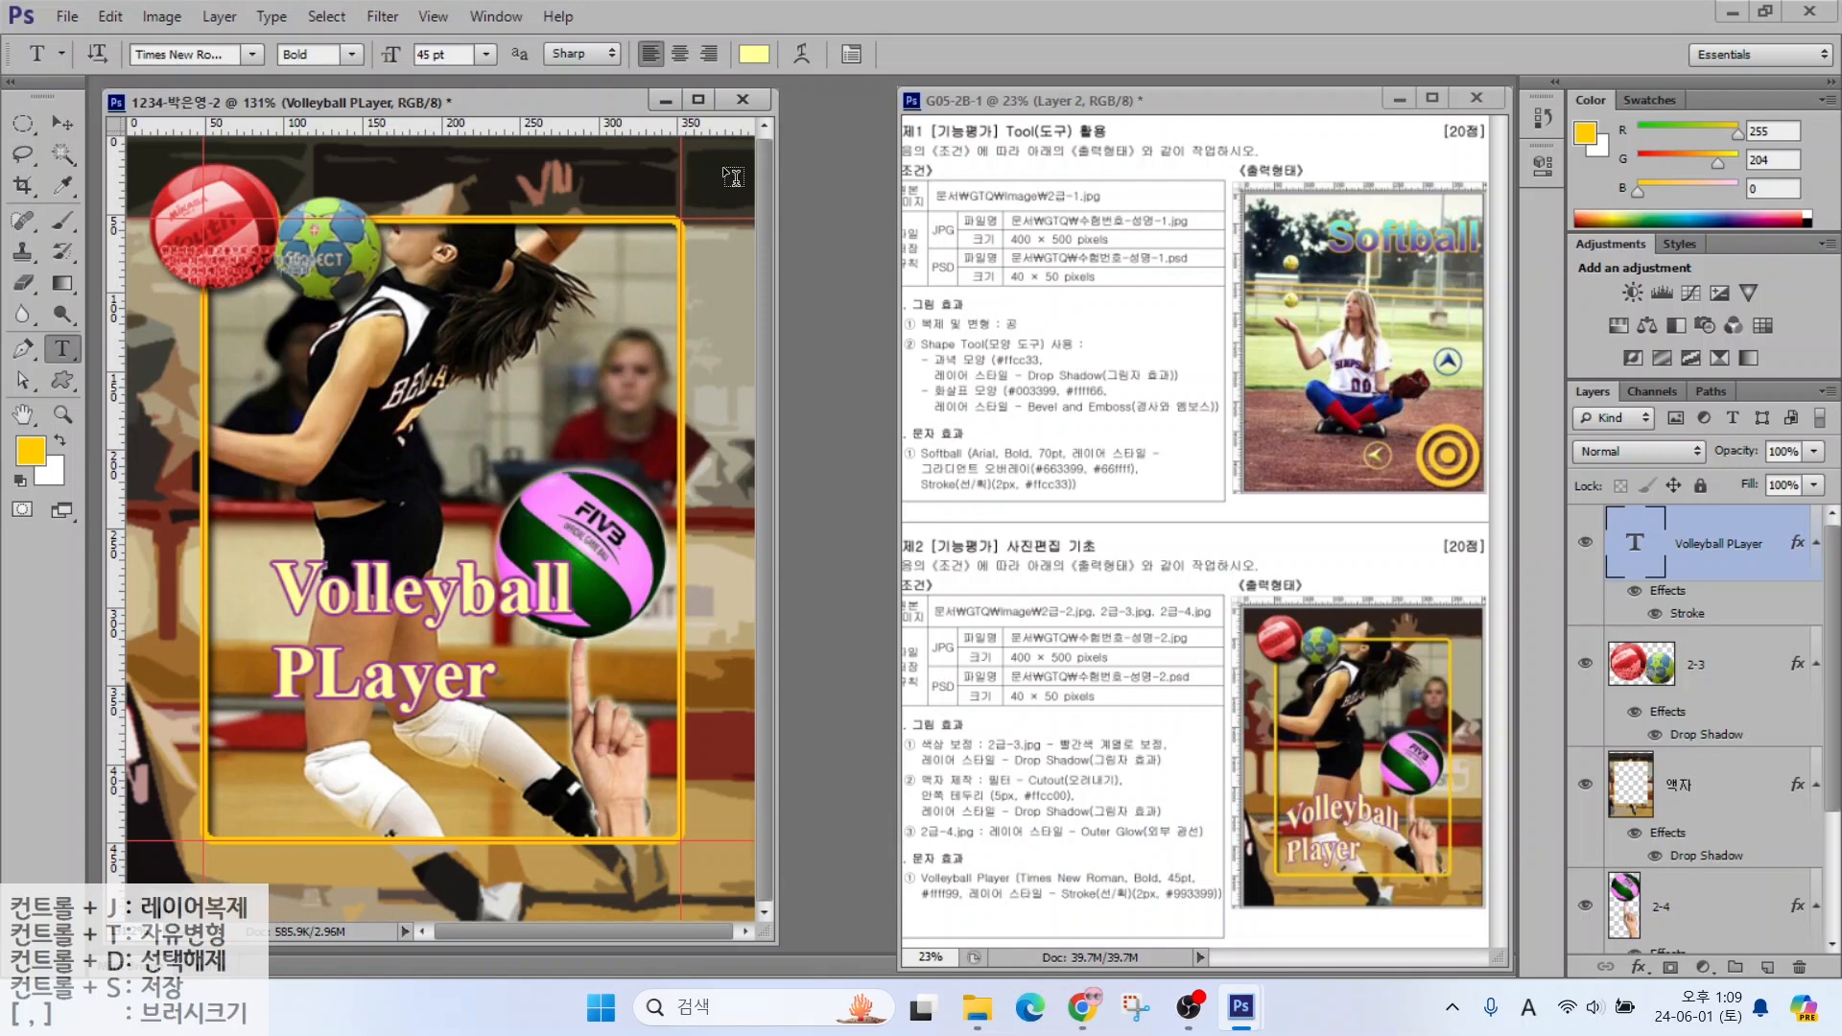
click(802, 56)
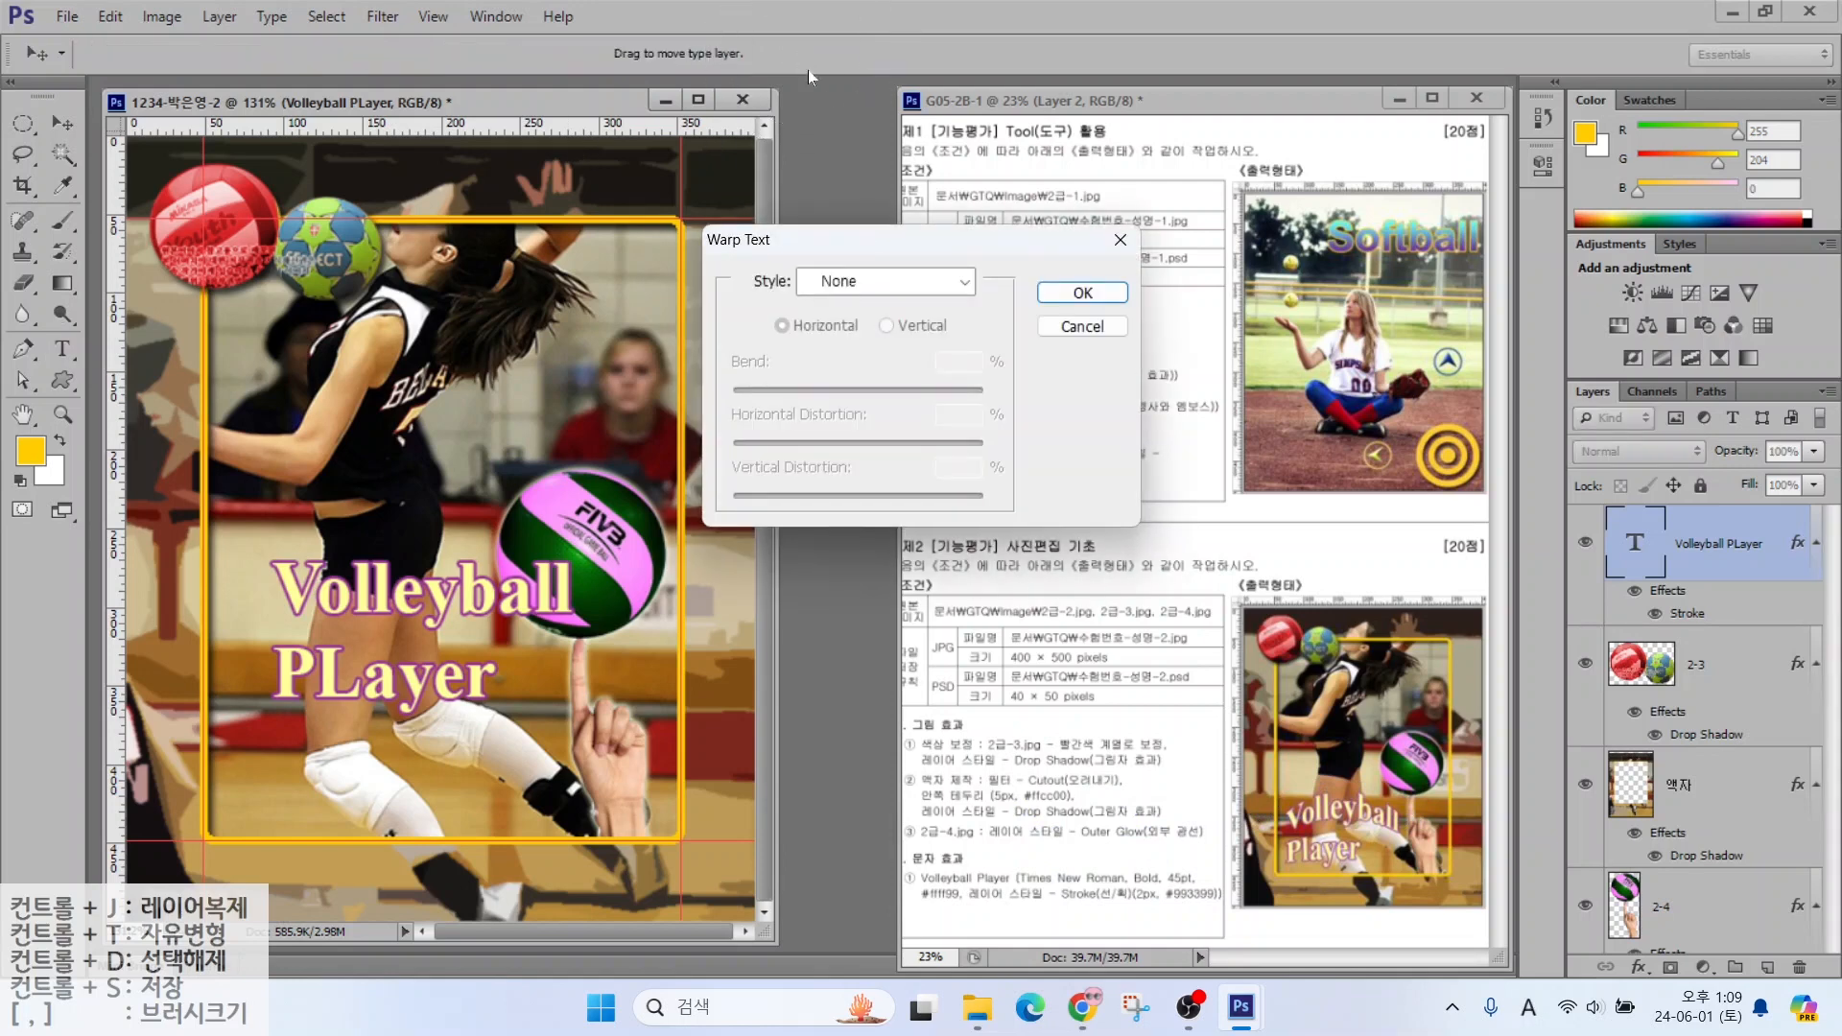
Warp the title with Arc Upper and move it down and left
click(862, 282)
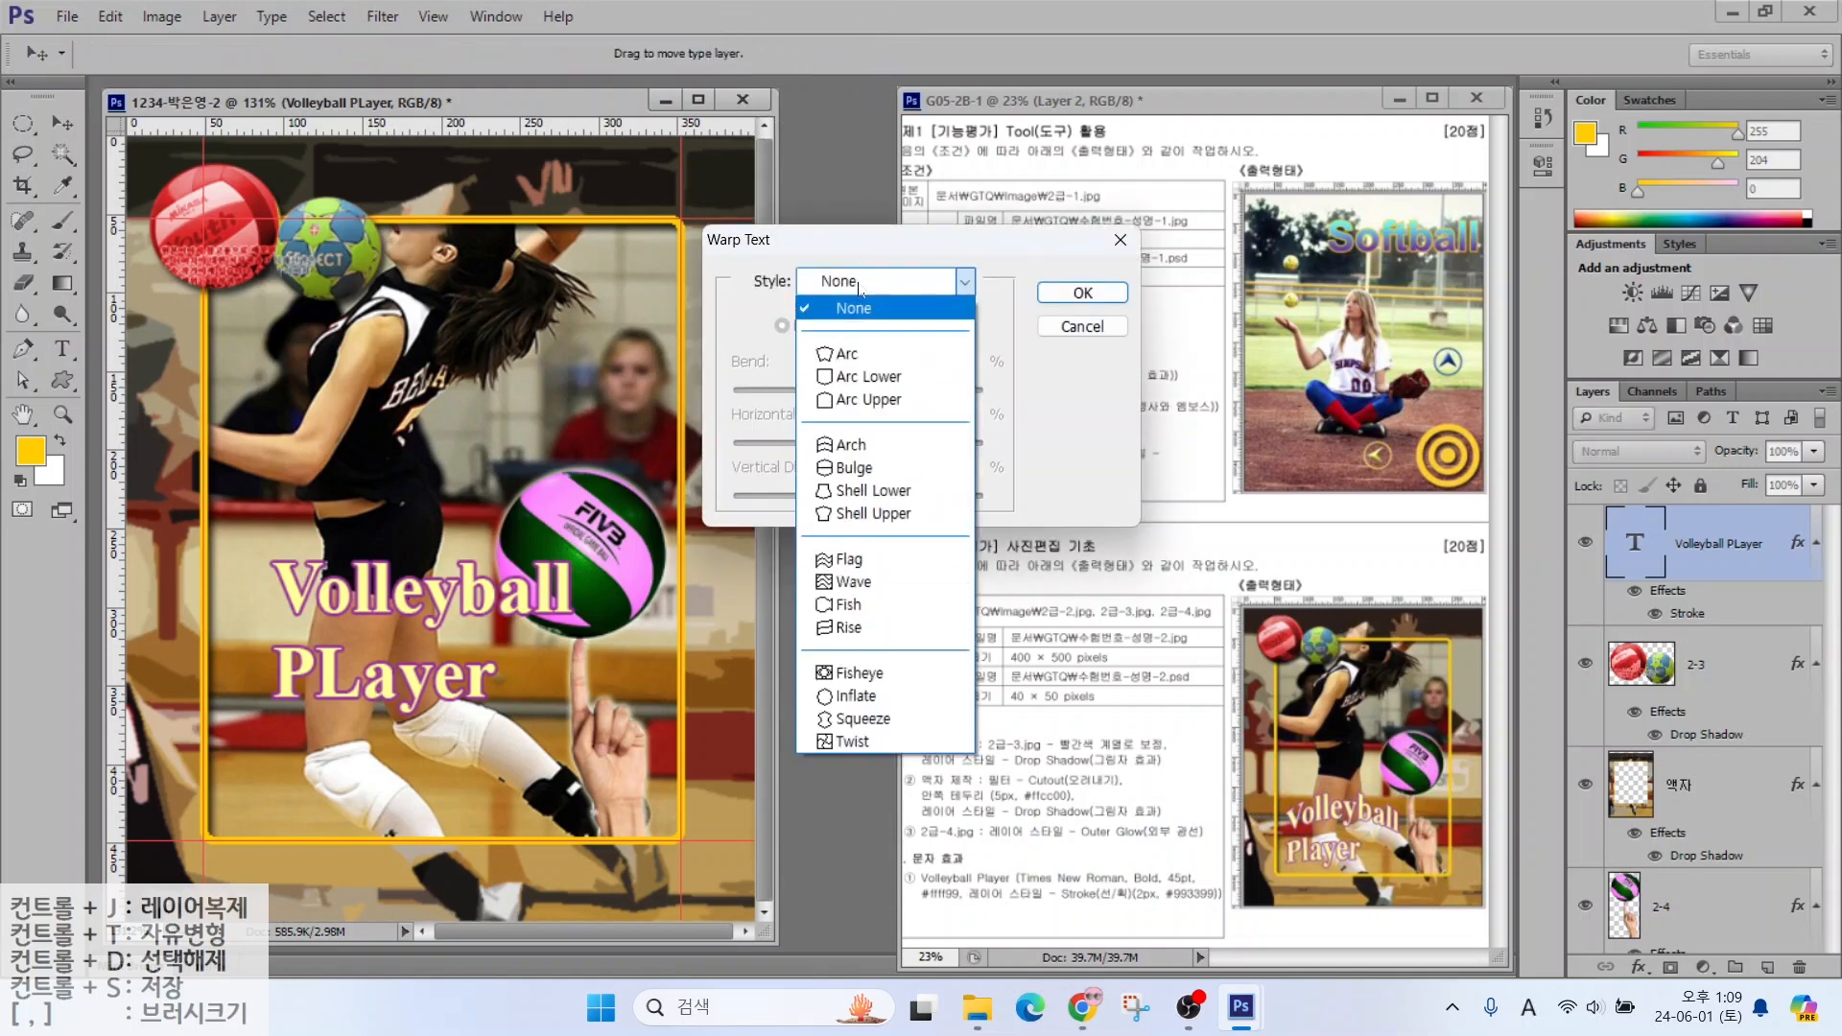
click(848, 401)
click(1078, 291)
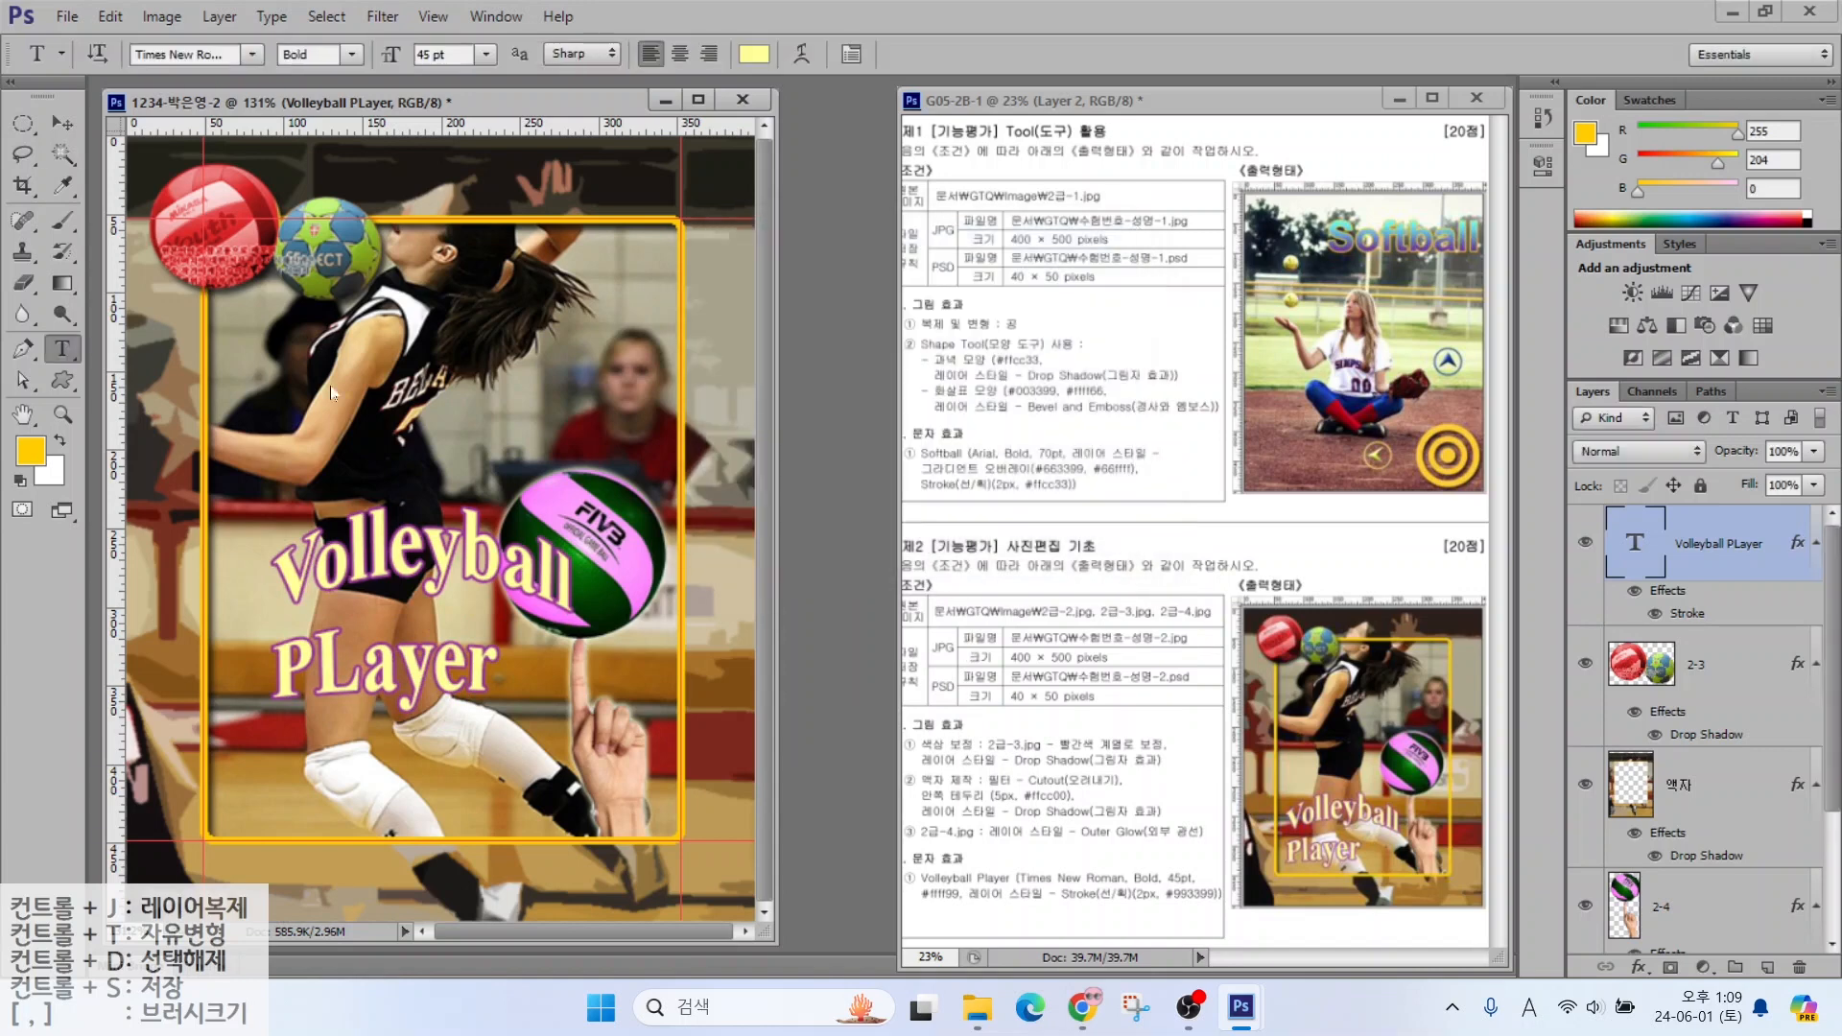
click(62, 123)
drag(482, 573, 443, 669)
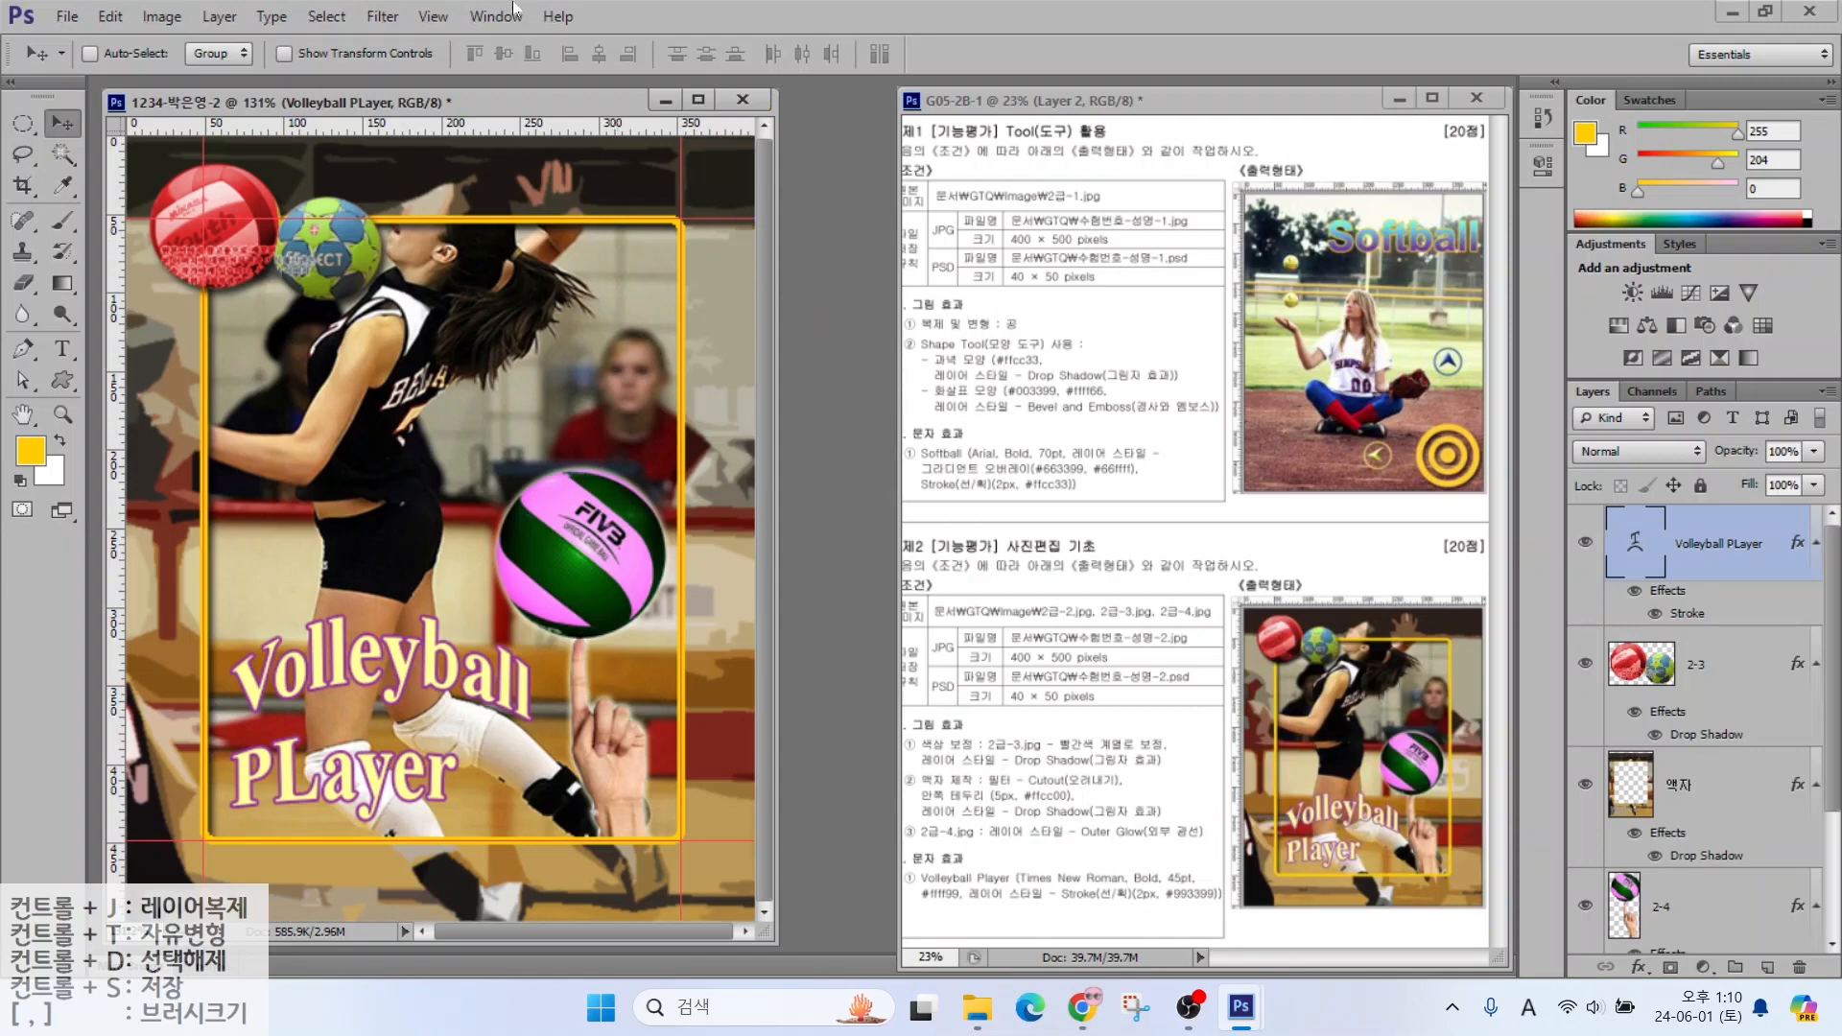
Clear all guides from the poster
click(433, 17)
mouse_move(433, 18)
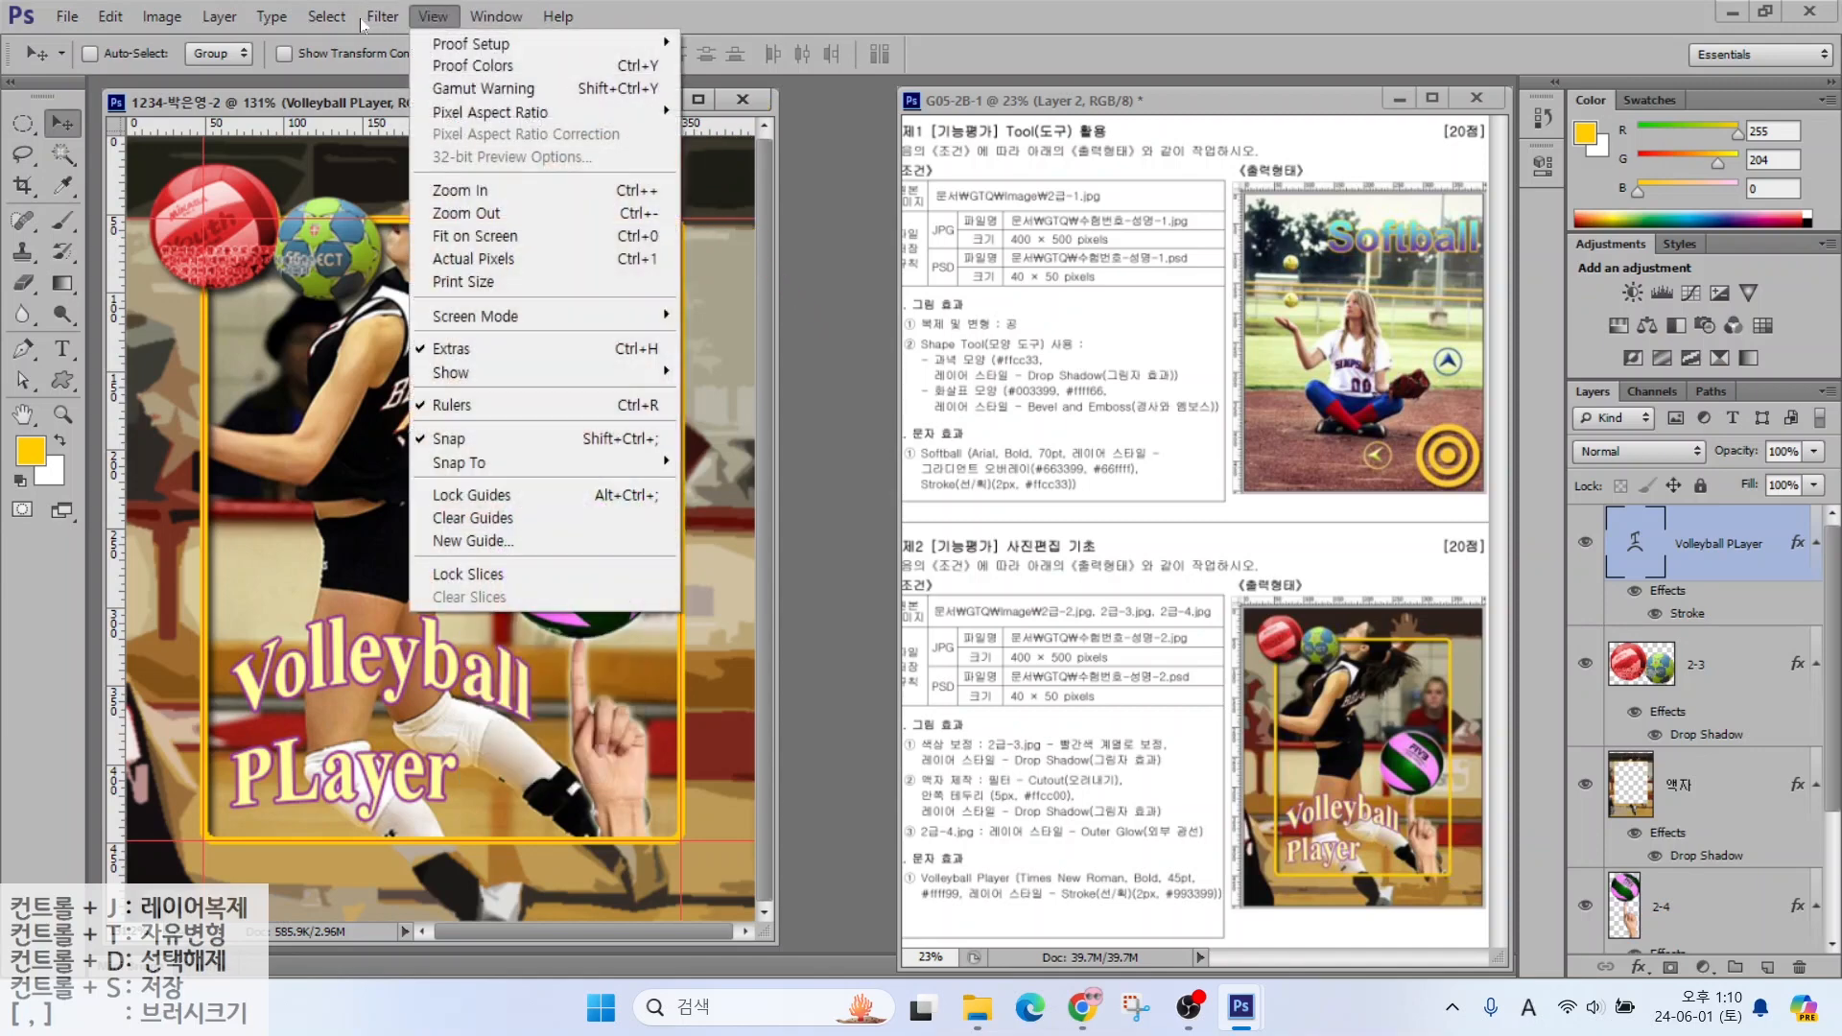
click(506, 518)
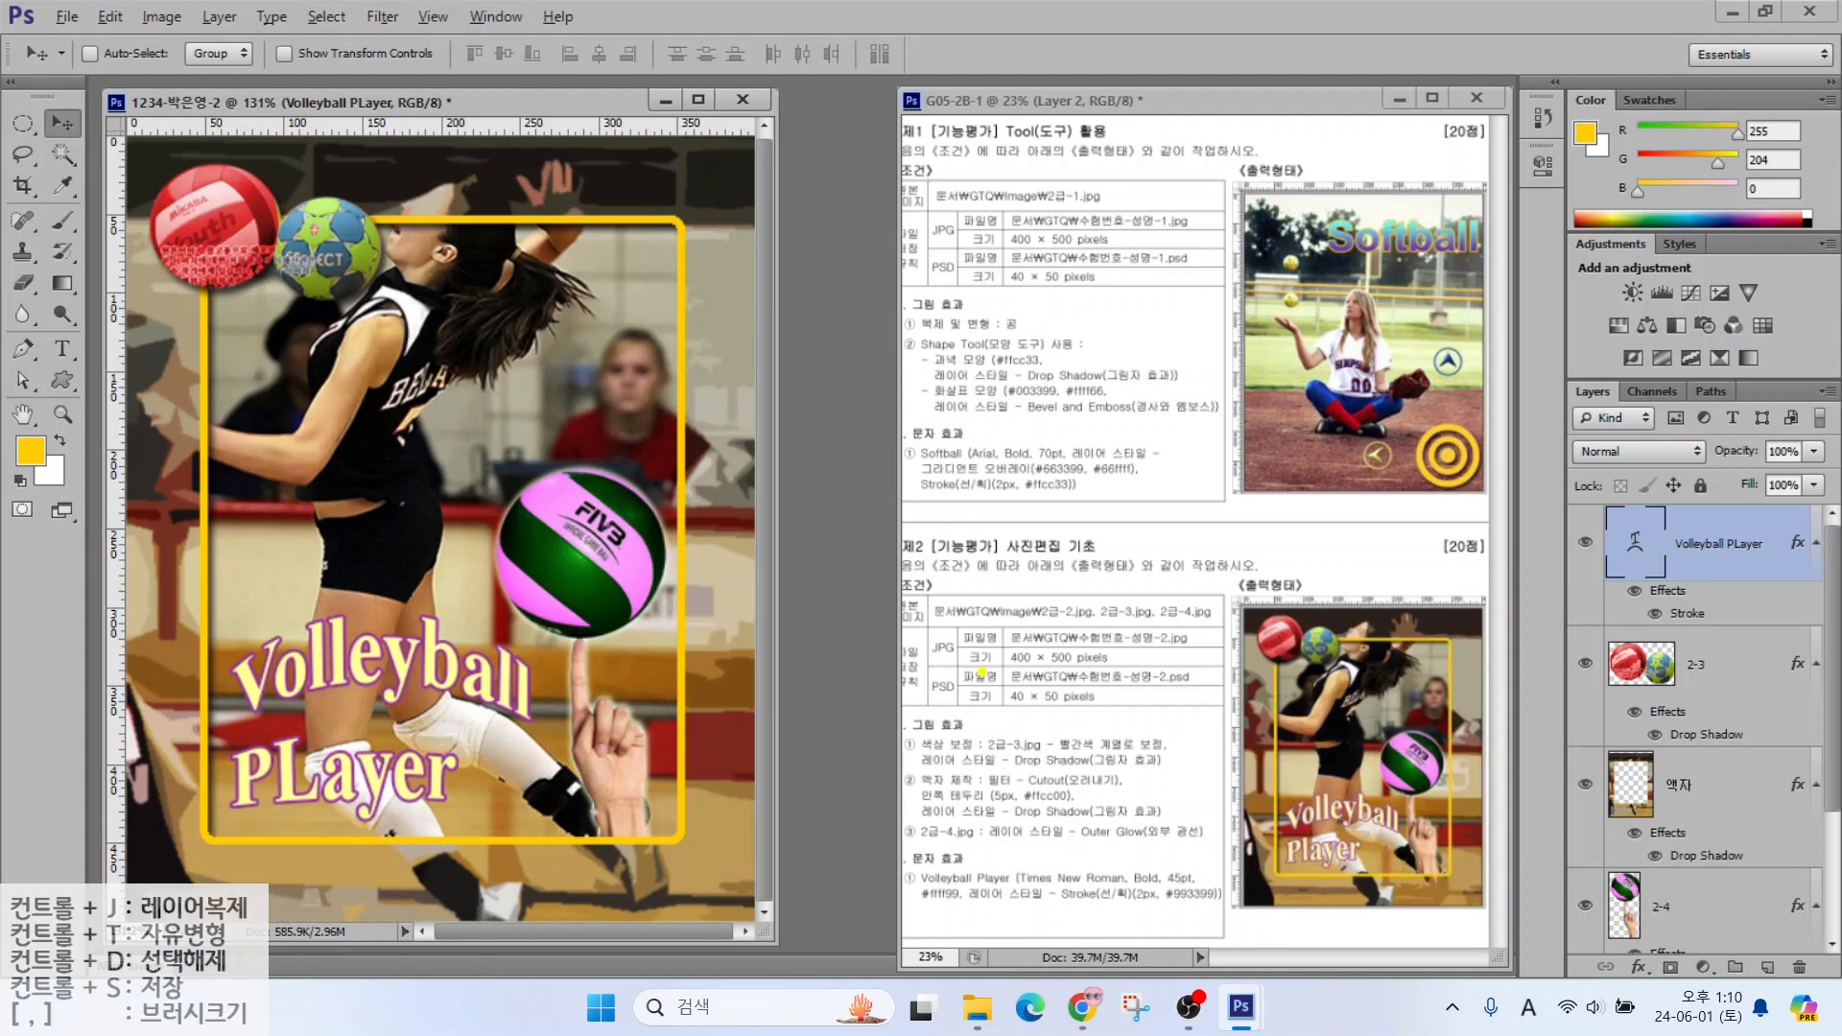
drag(975, 671, 1191, 668)
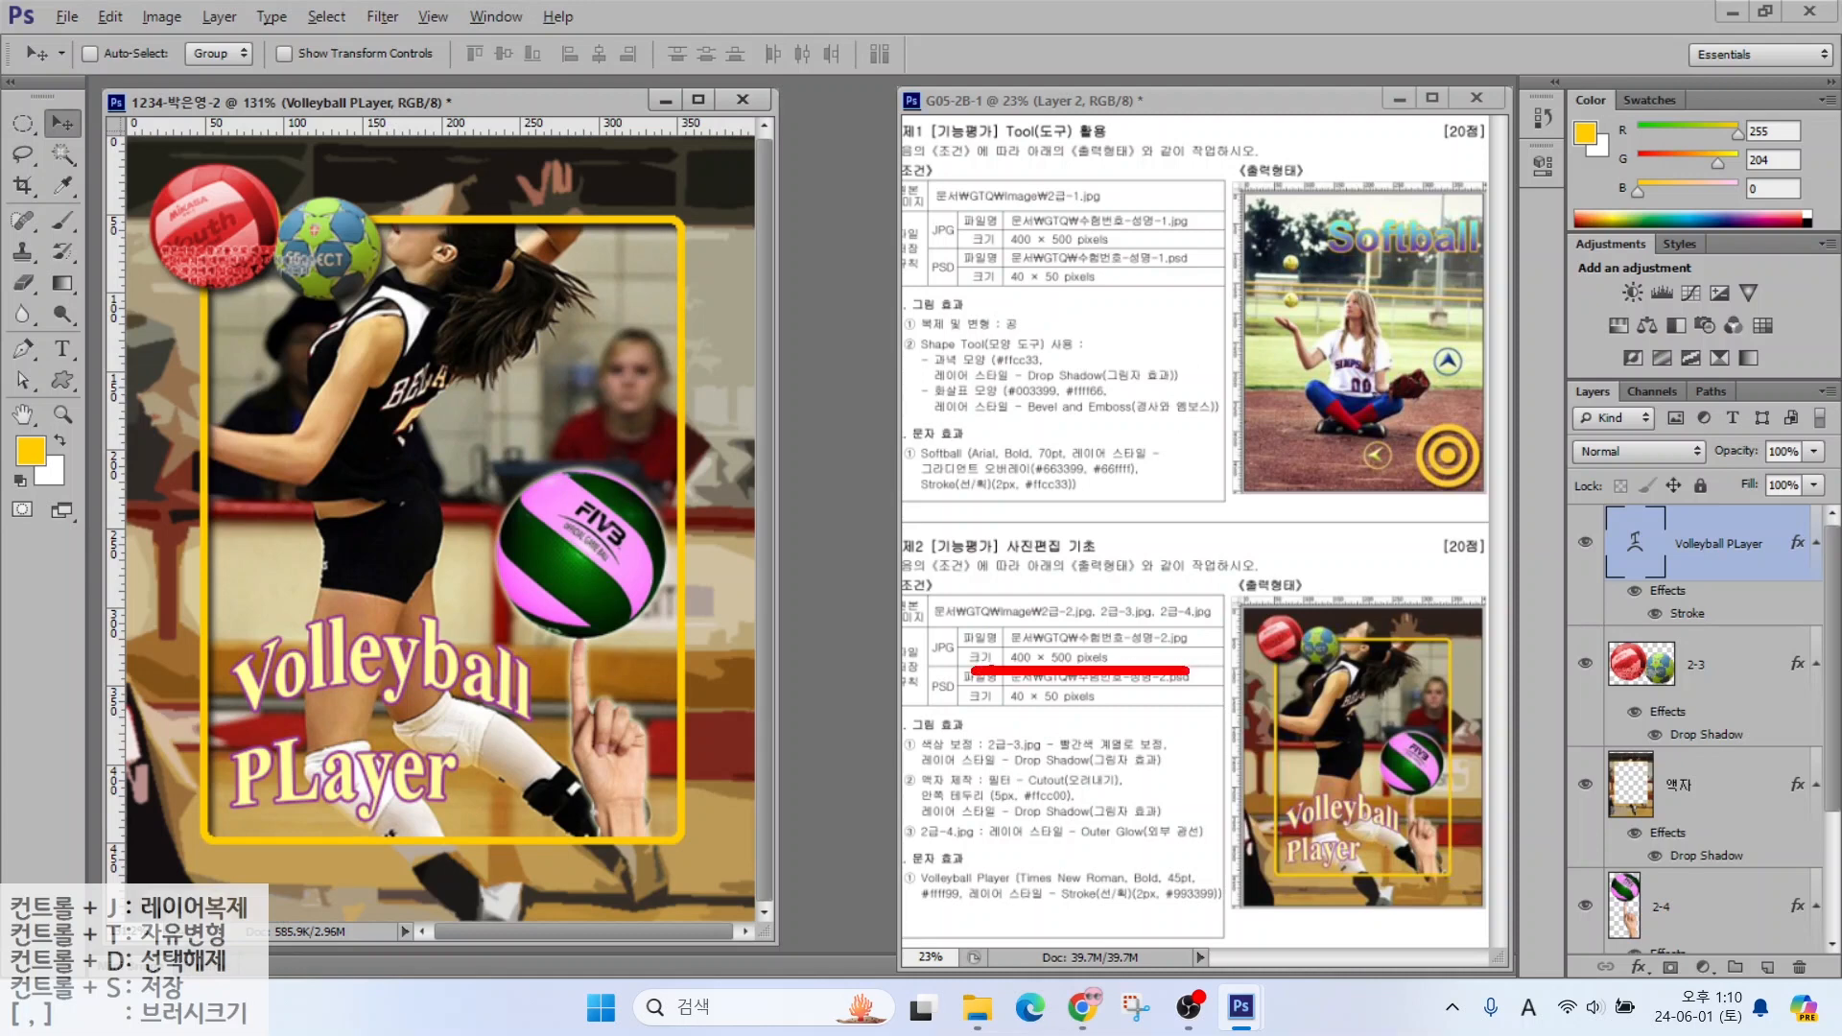
mouse_move(988, 674)
mouse_down()
mouse_move(909, 648)
mouse_move(1175, 711)
mouse_up()
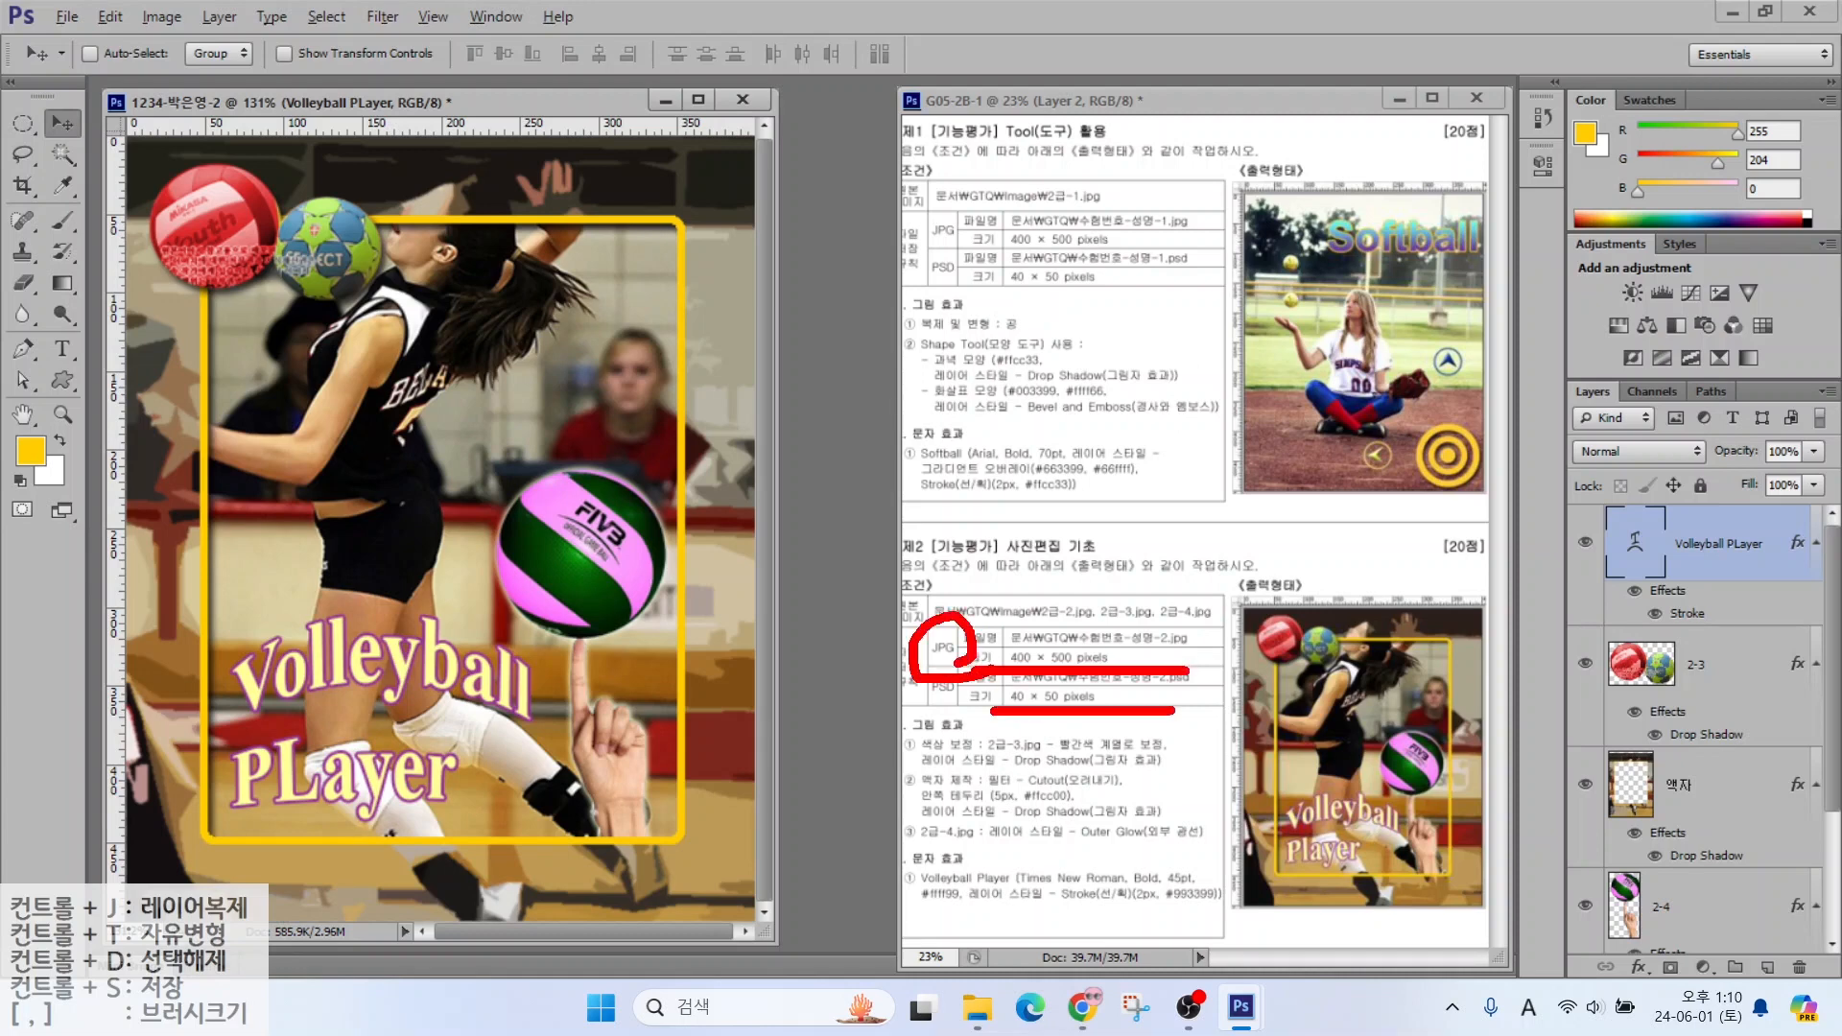
mouse_move(987, 703)
mouse_down()
mouse_move(917, 689)
mouse_move(979, 715)
mouse_up()
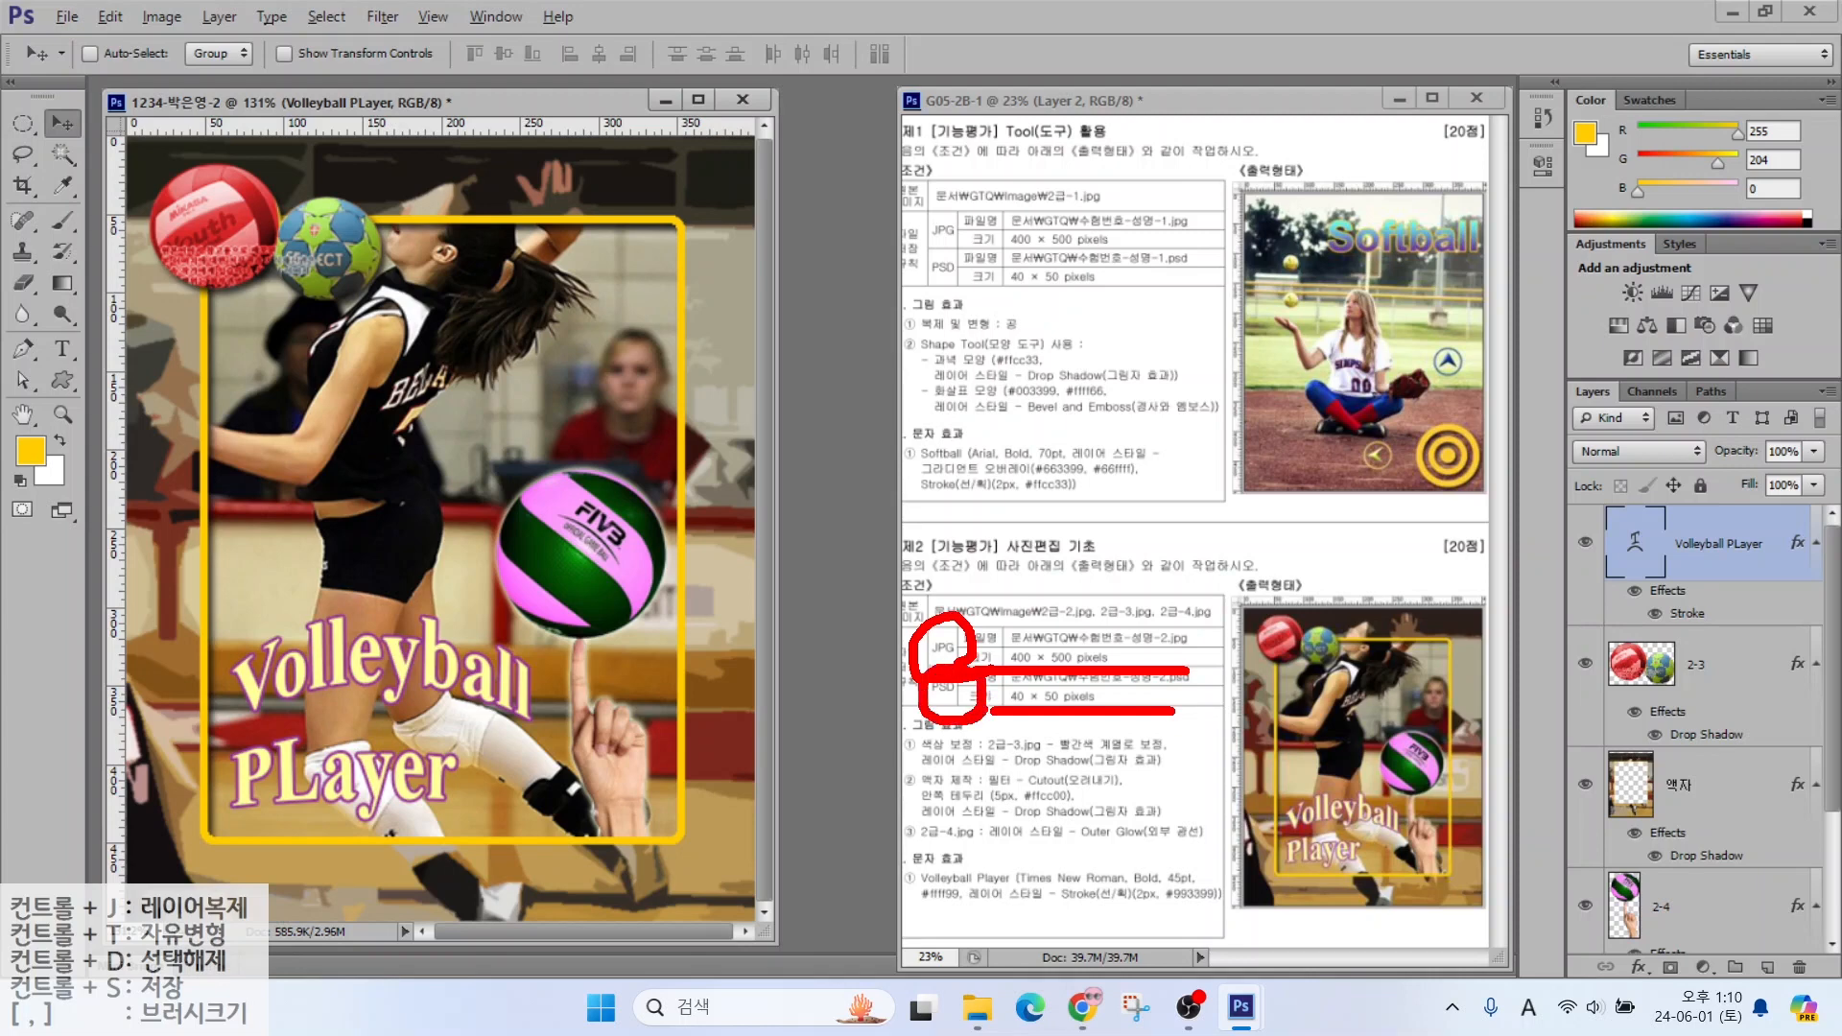
key(Escape)
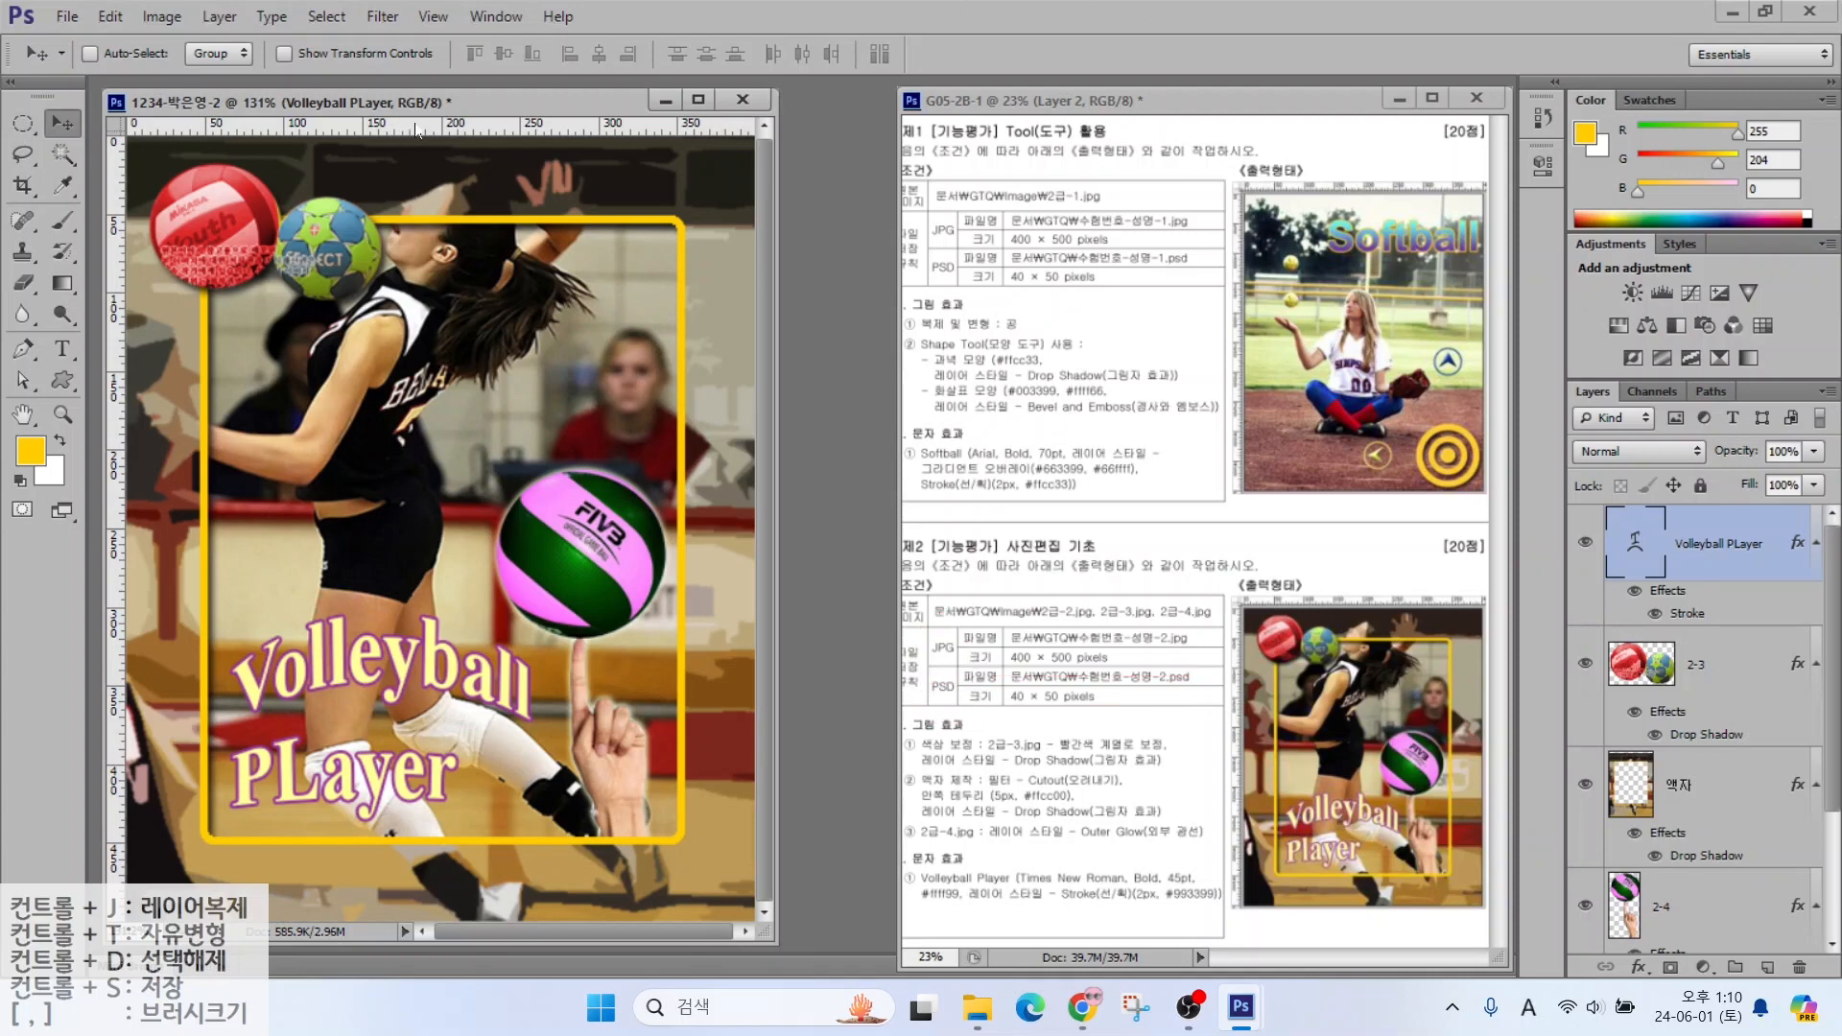
Save the Volleyball Player poster as a JPEG in the GTQ folder
click(67, 16)
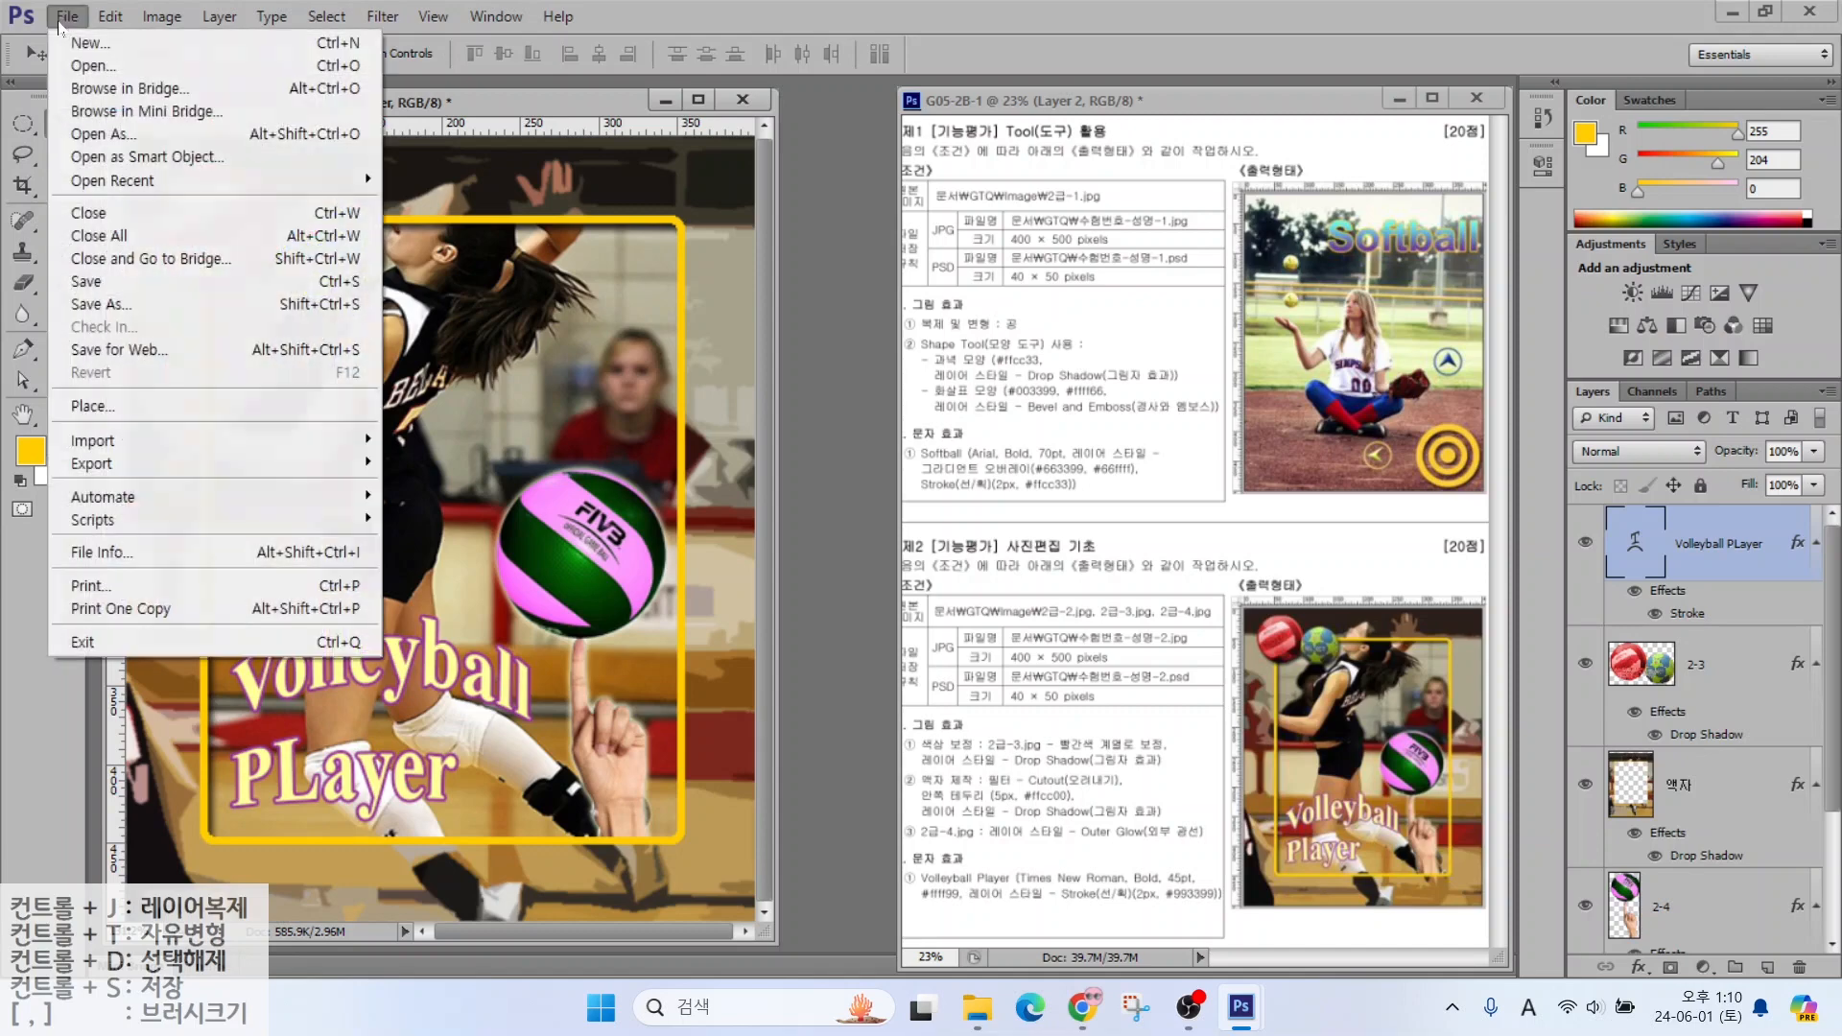
click(89, 290)
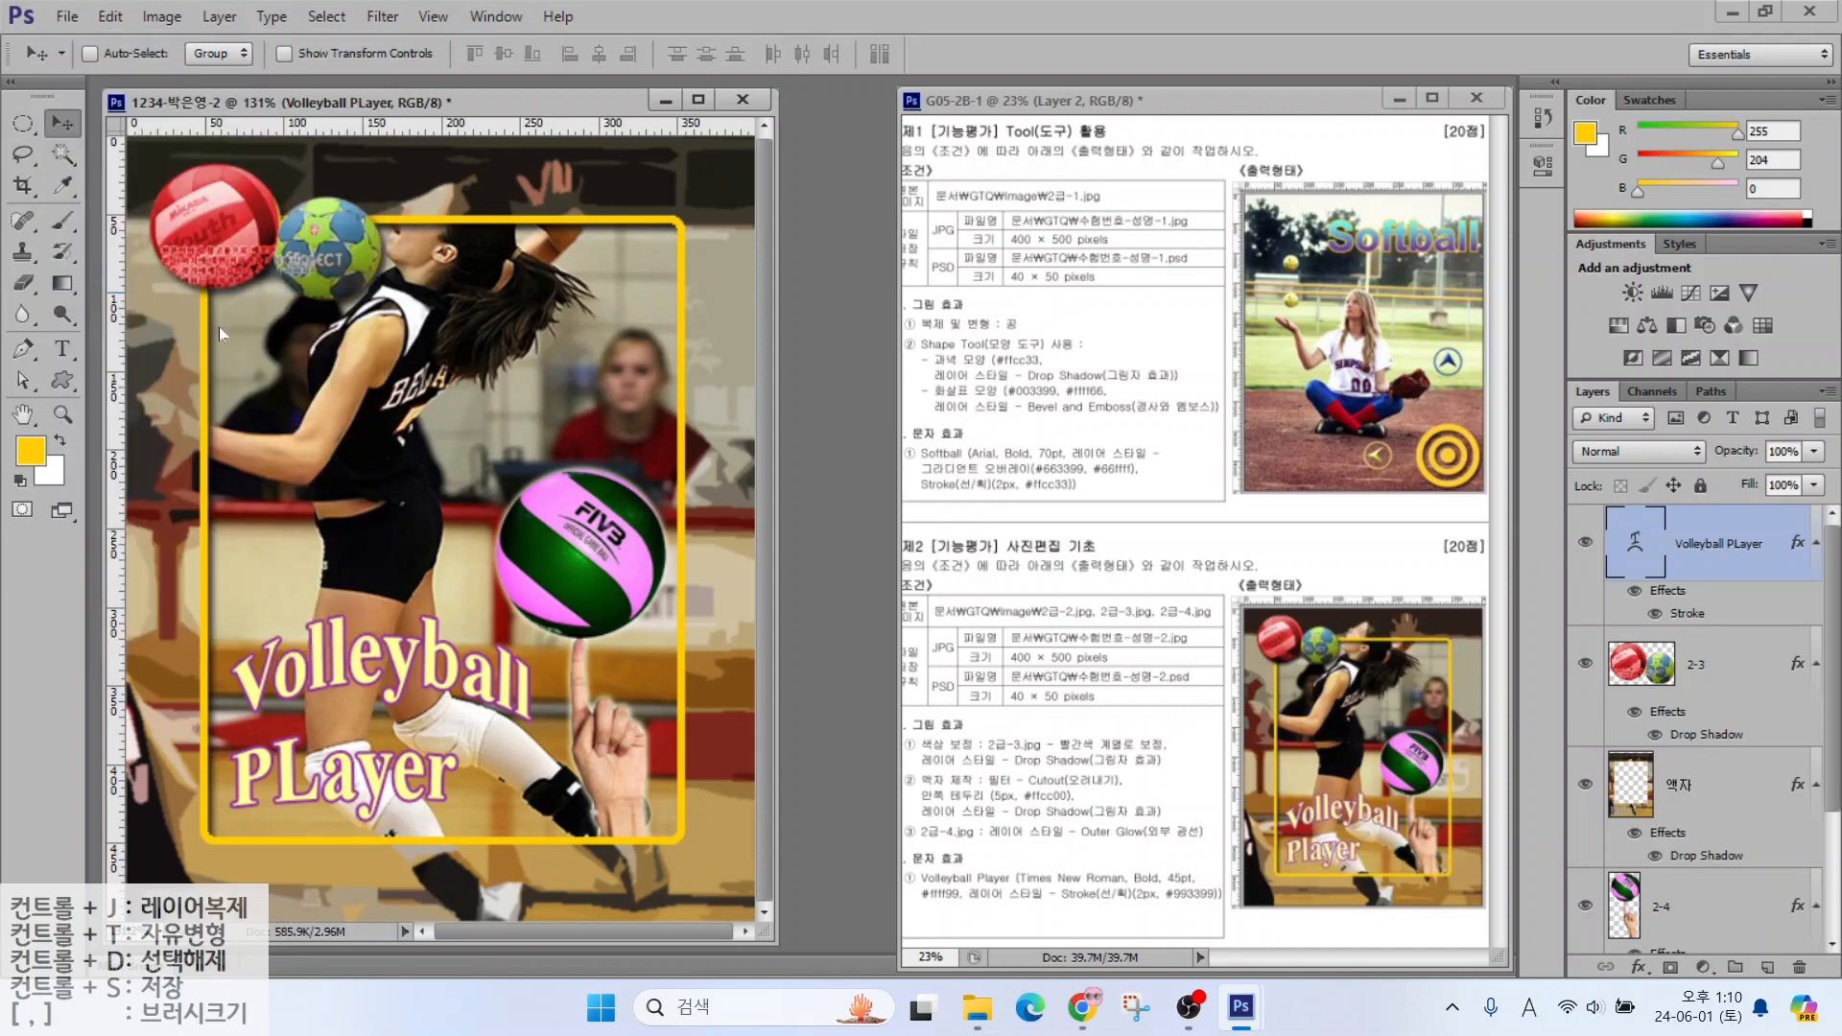
click(1082, 201)
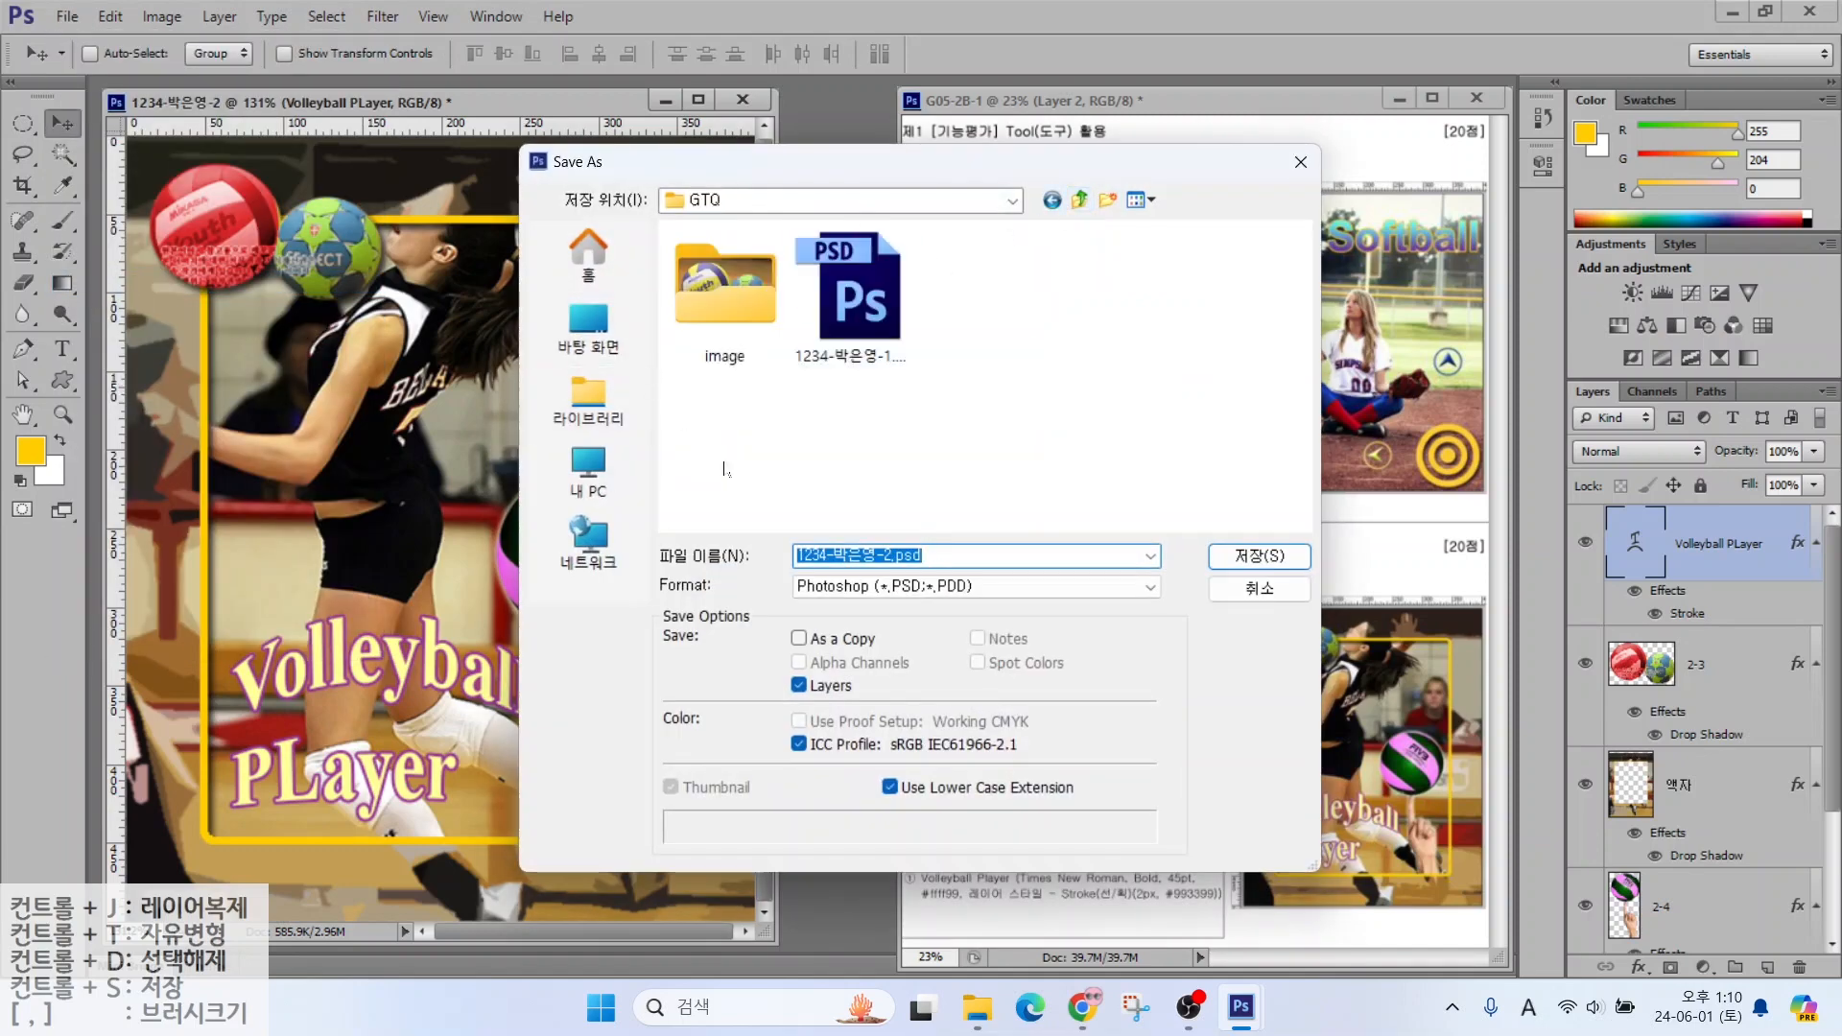
click(826, 595)
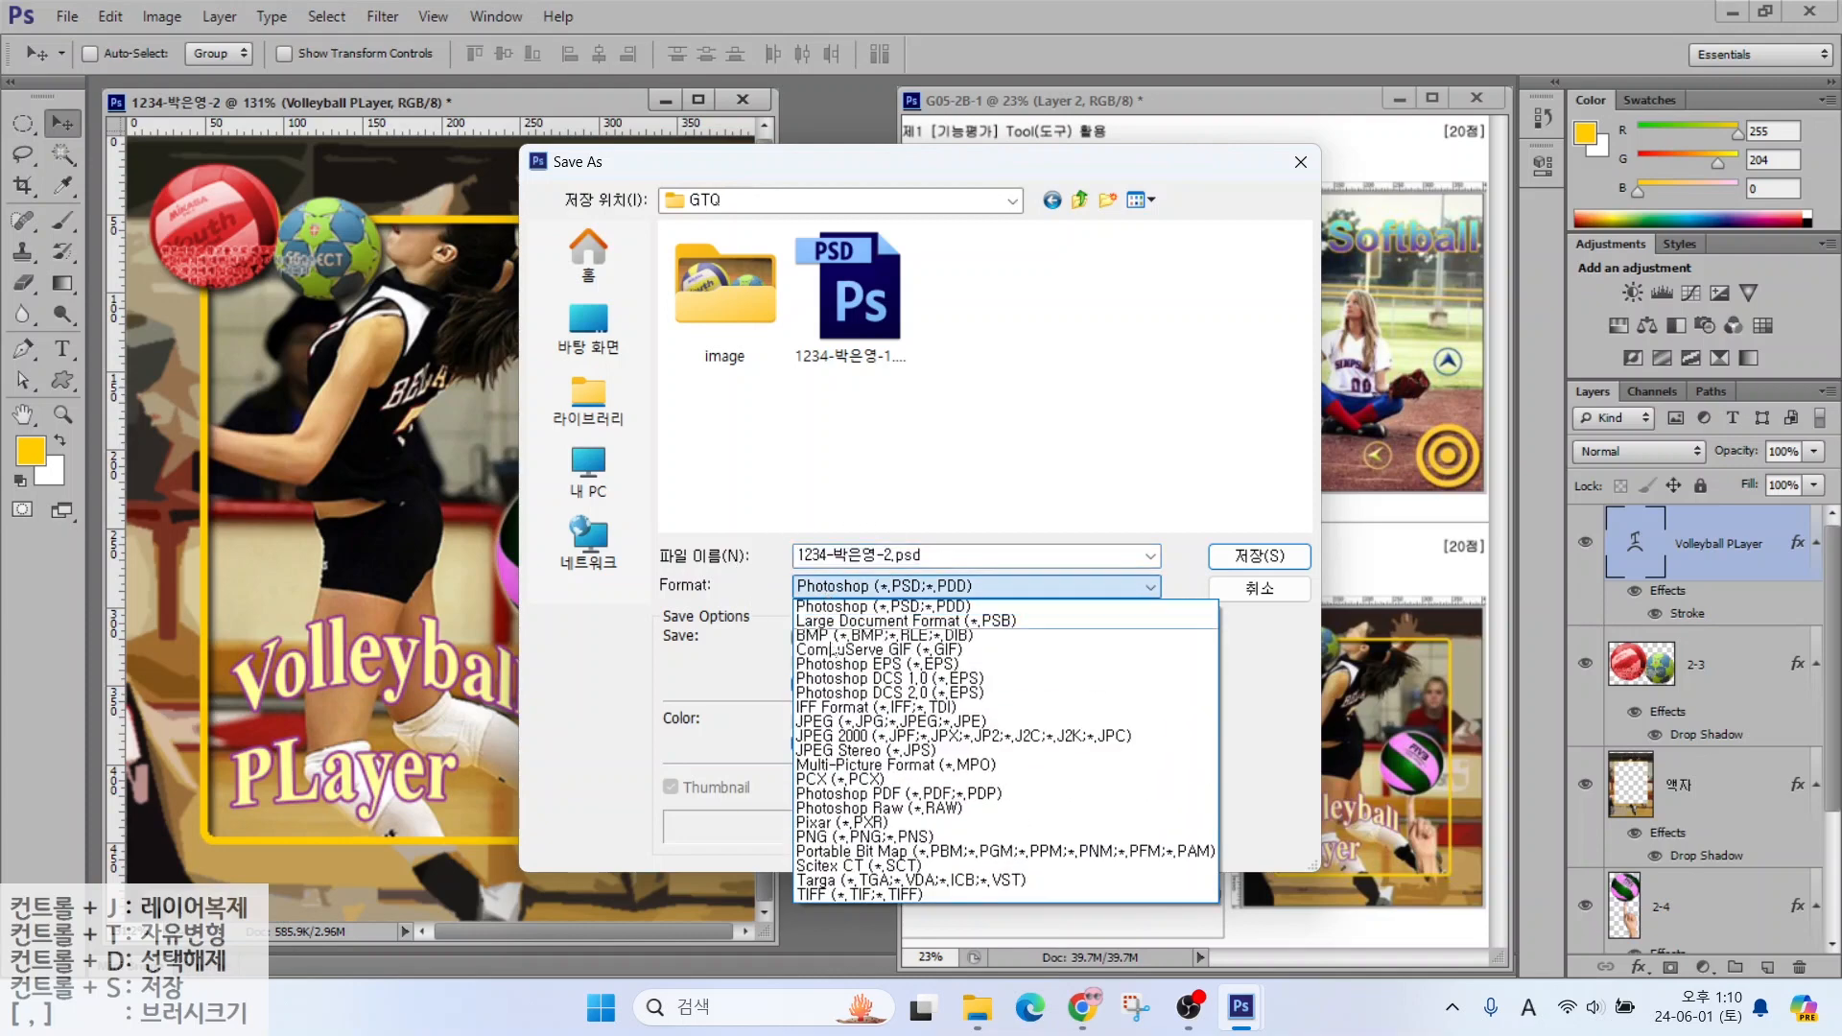
click(826, 722)
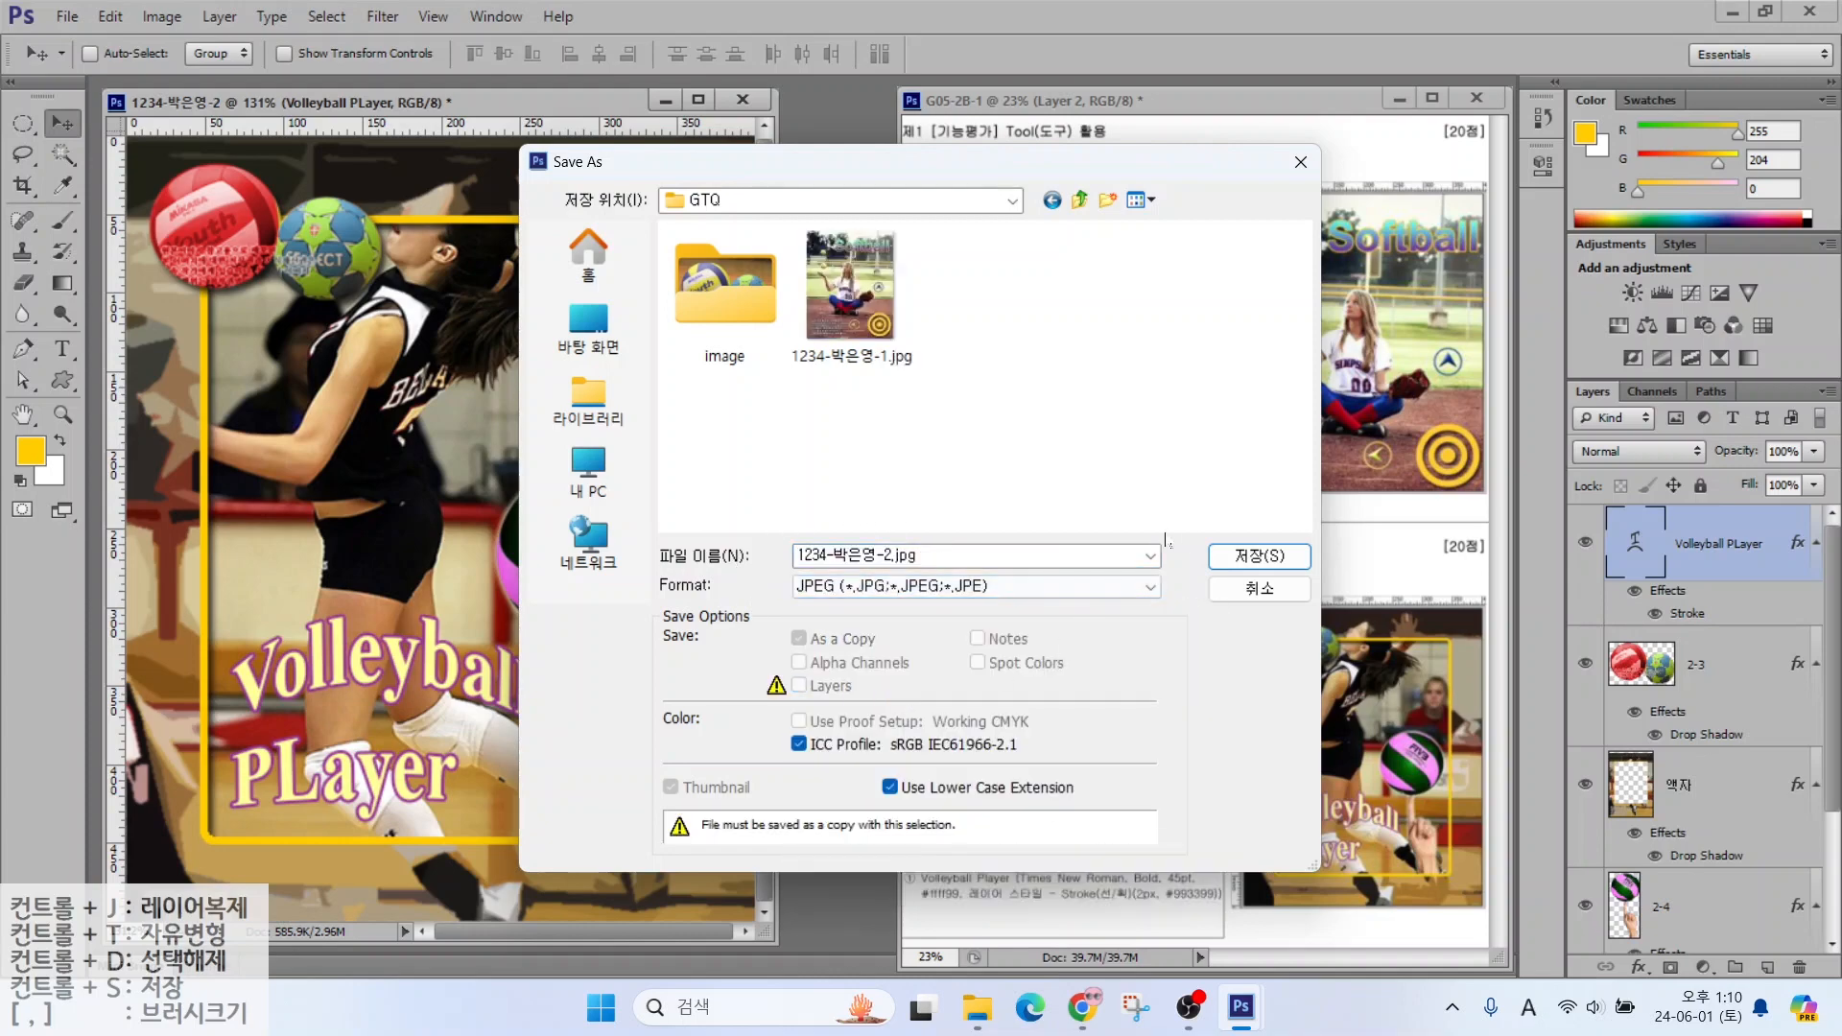
click(1260, 555)
key(Return)
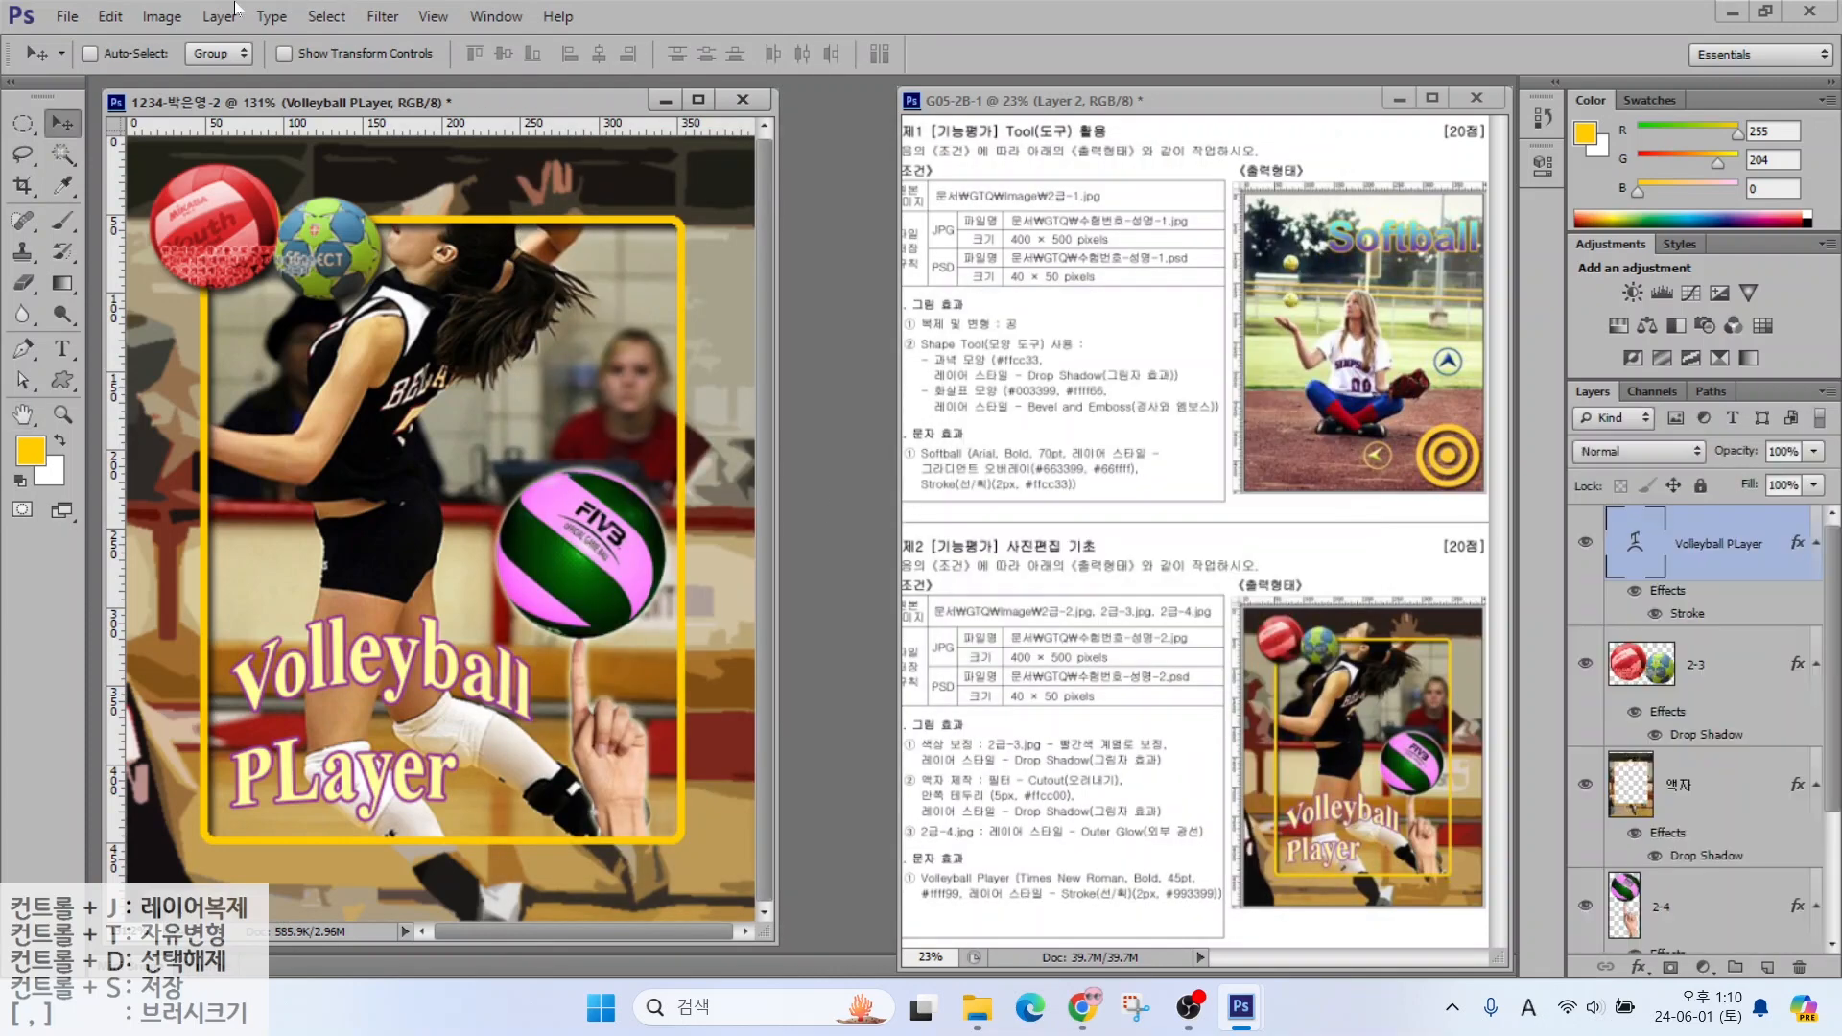
Shrink the poster to 40×50 pixels with a width of 40
click(153, 17)
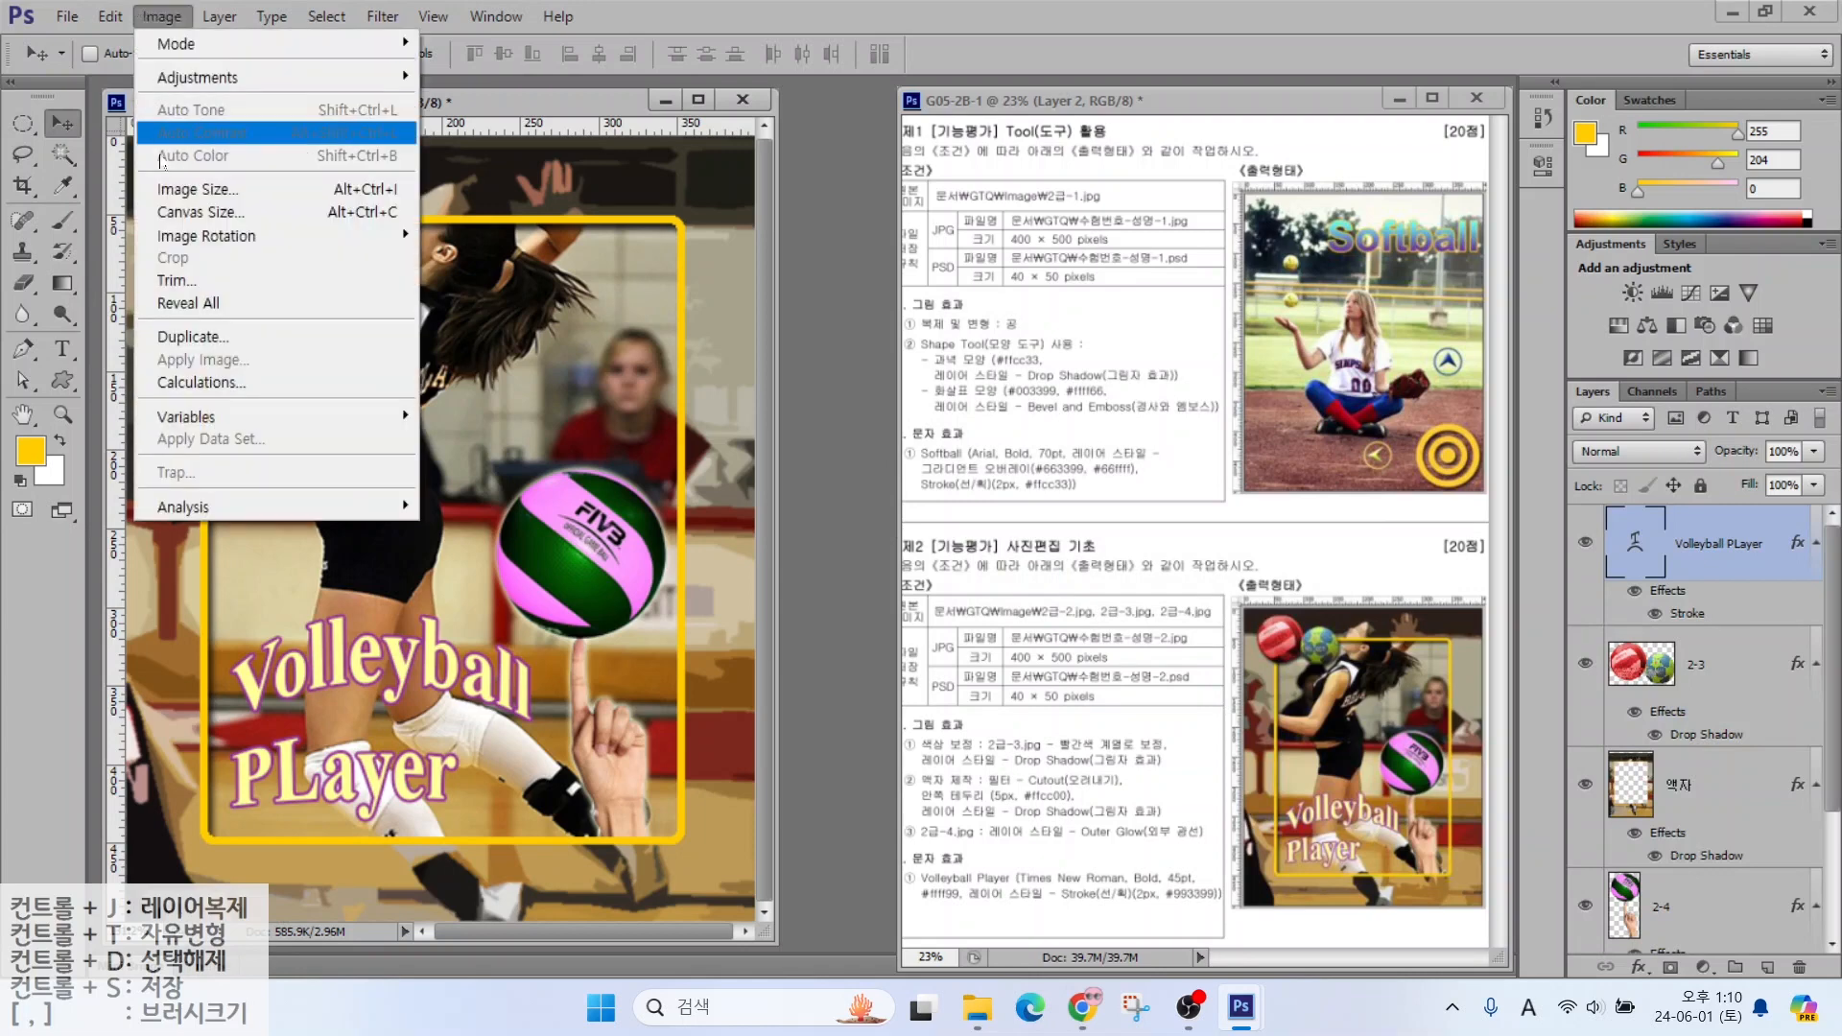
click(203, 189)
text(40)
key(Return)
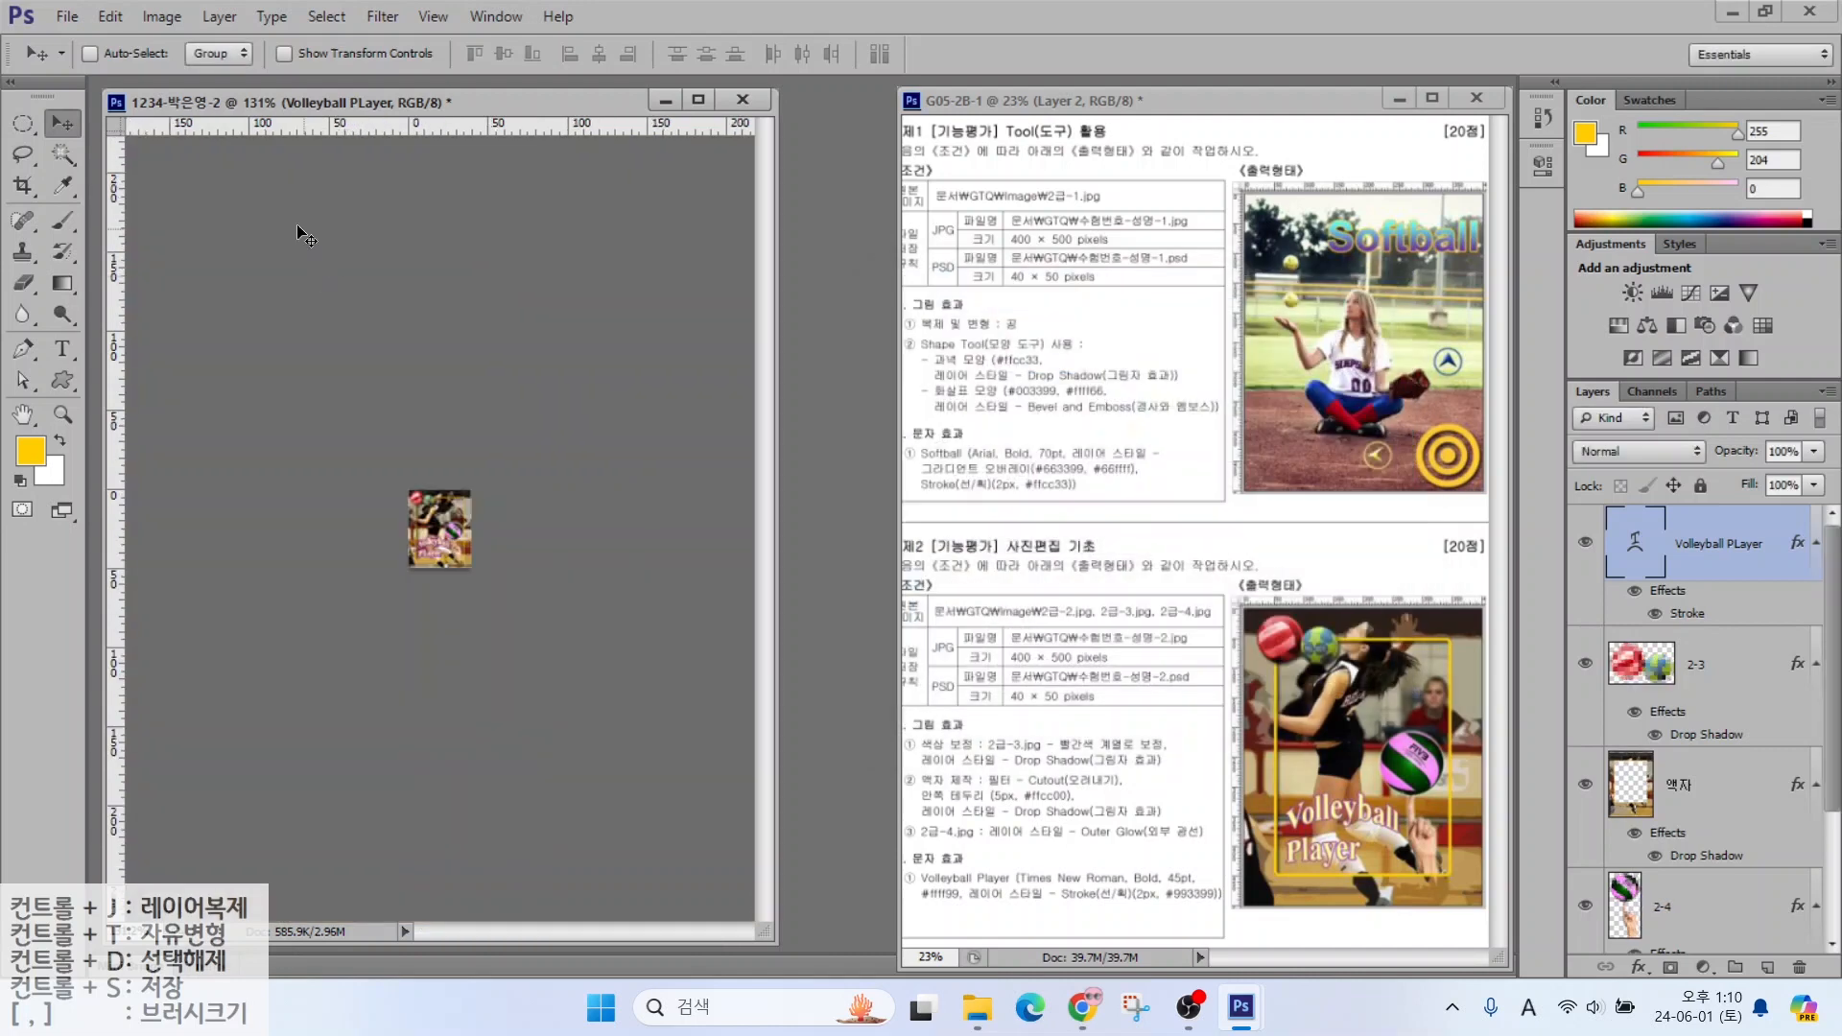
Save the shrunk poster as a Photoshop PSD file
click(64, 17)
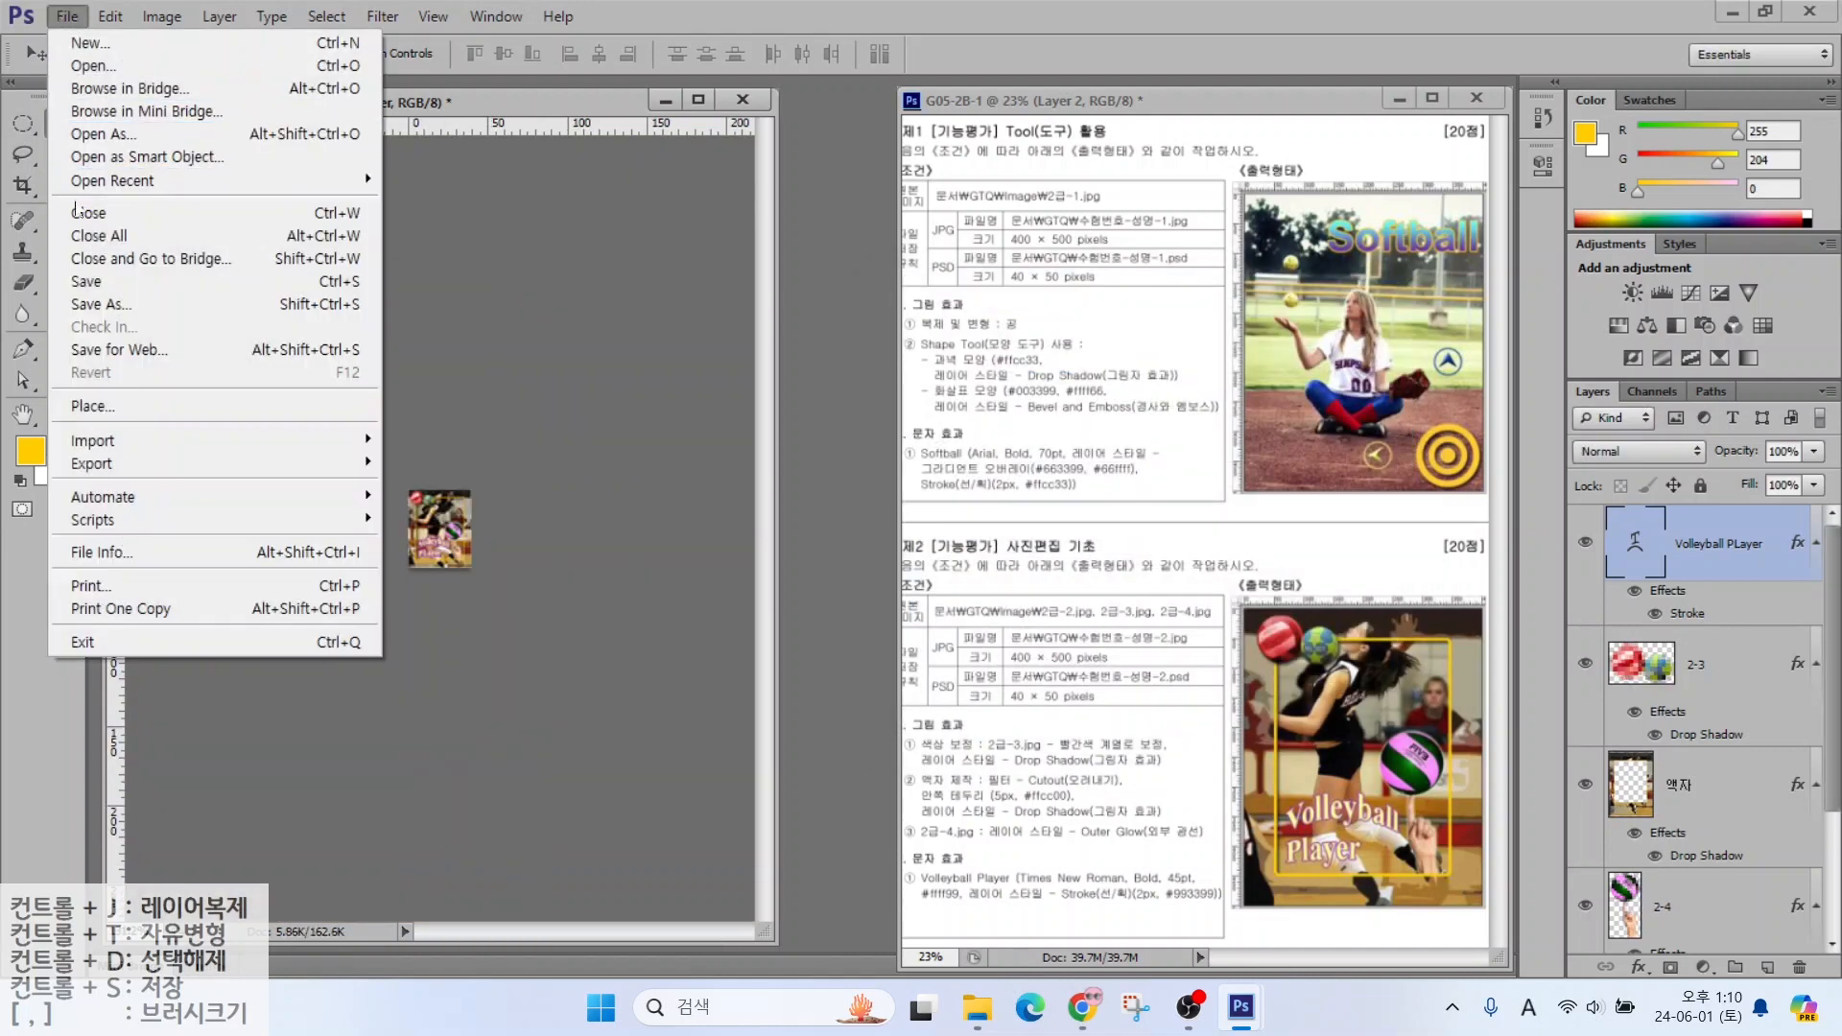
click(84, 278)
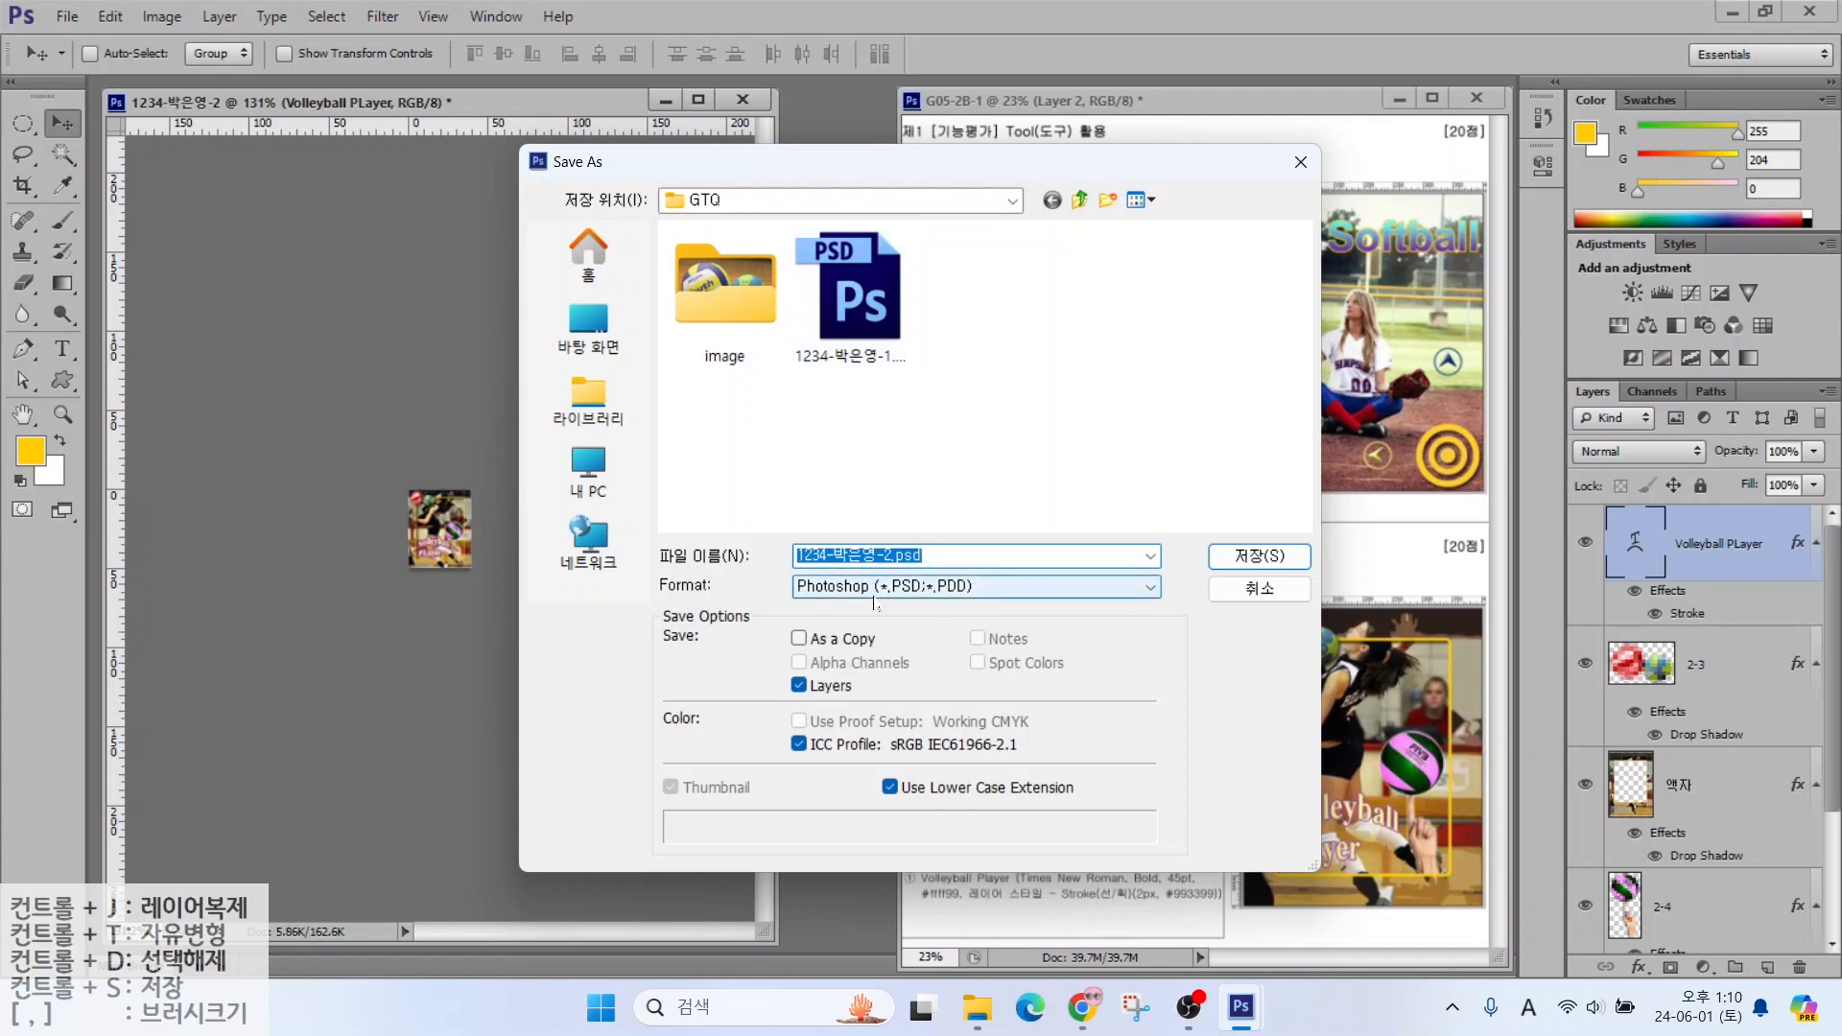
key(Return)
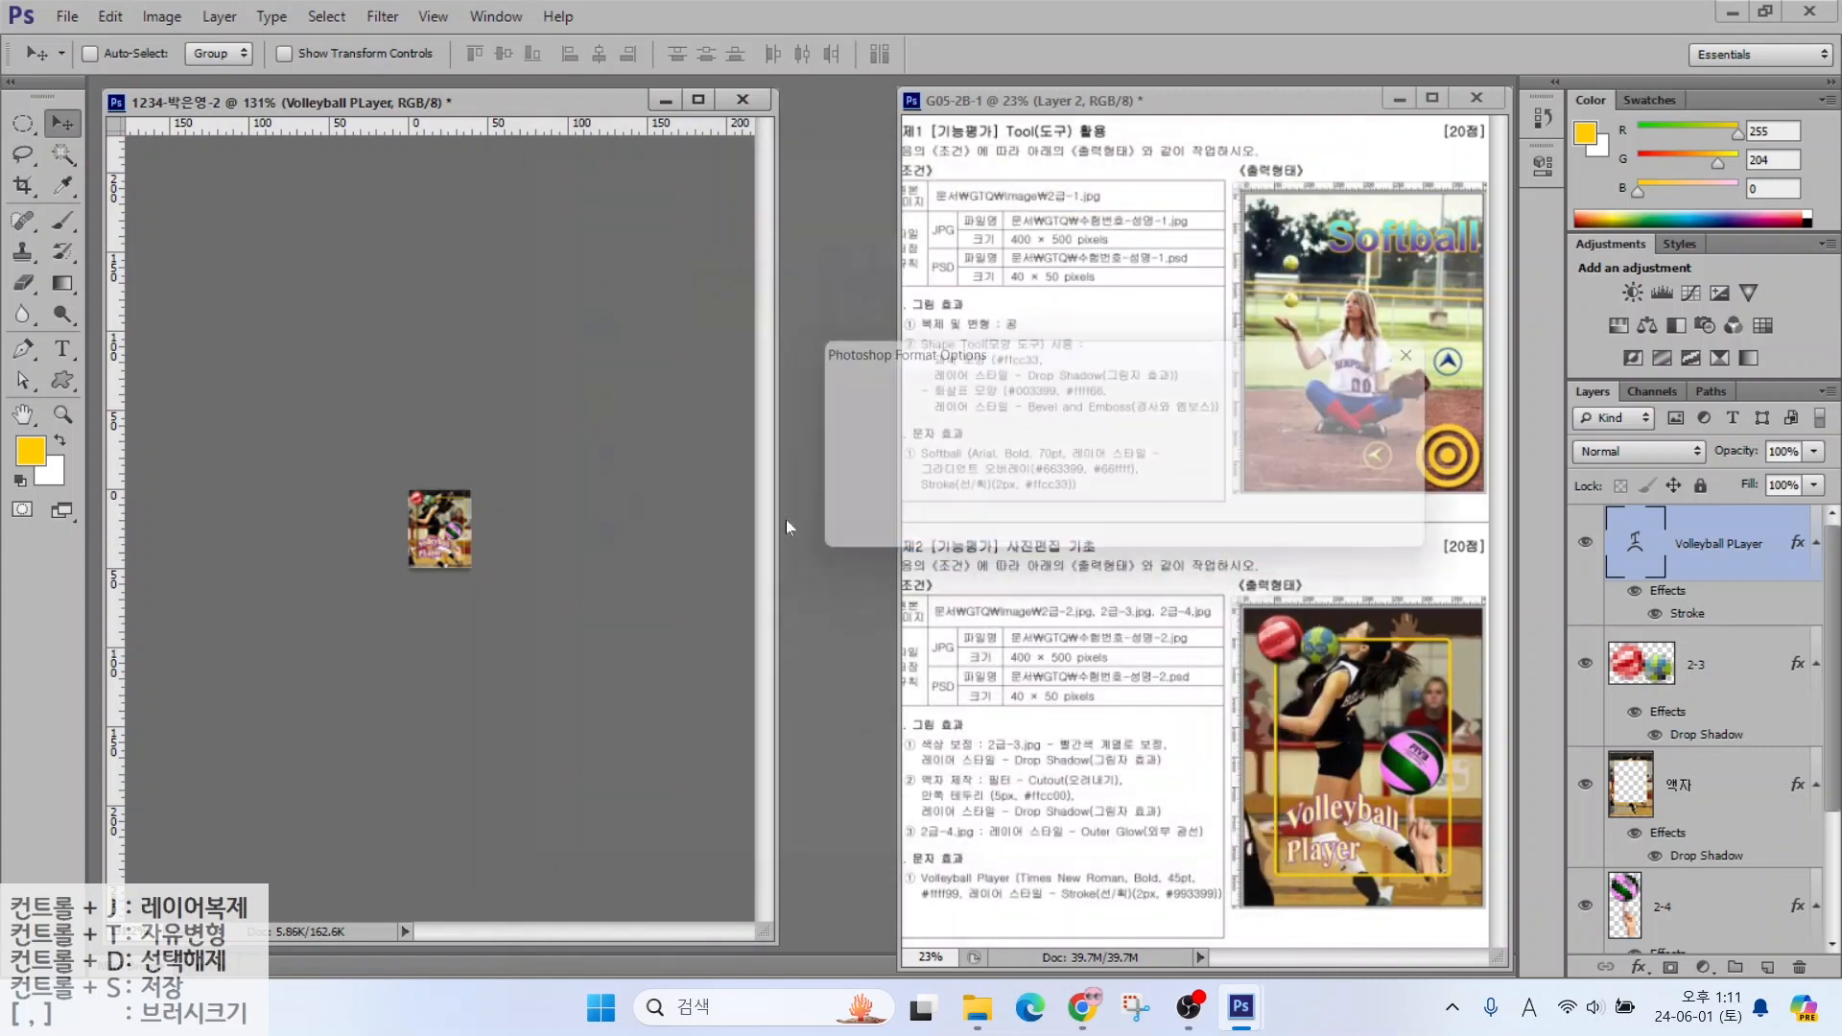
Accept the Photoshop format options to finish saving the PSD
click(1401, 399)
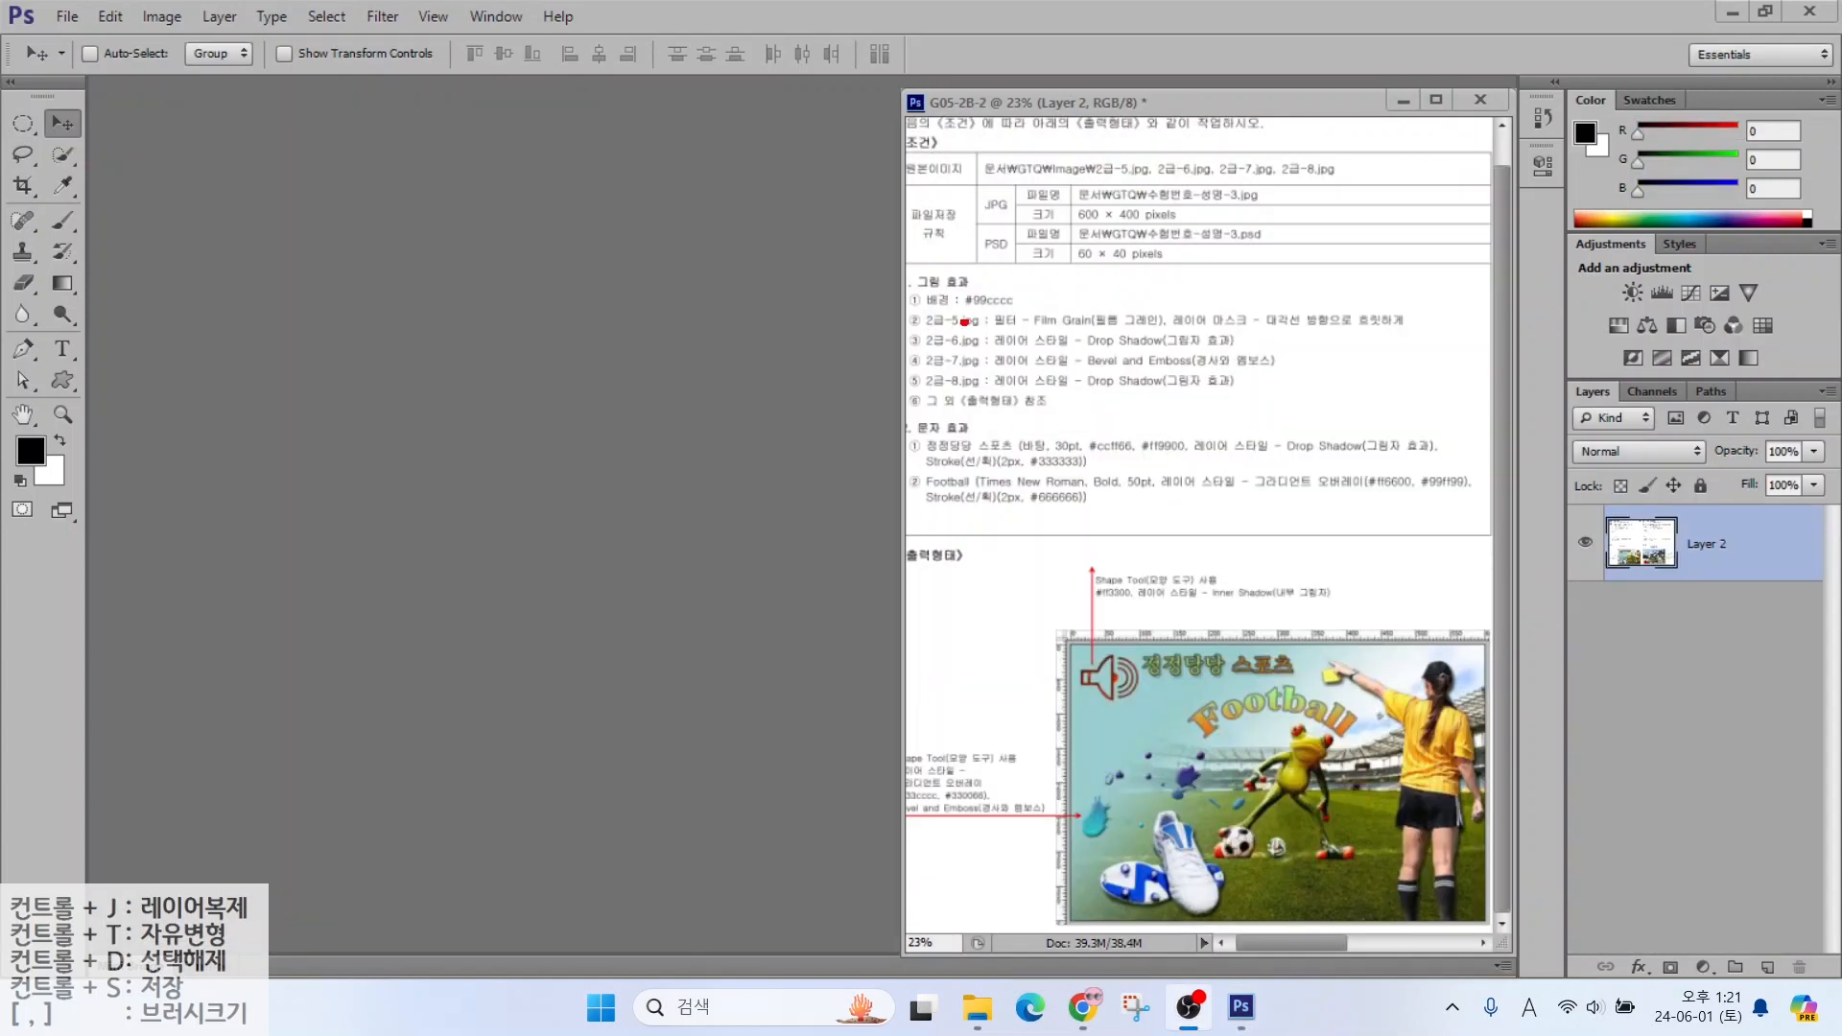
drag(1044, 171, 1246, 258)
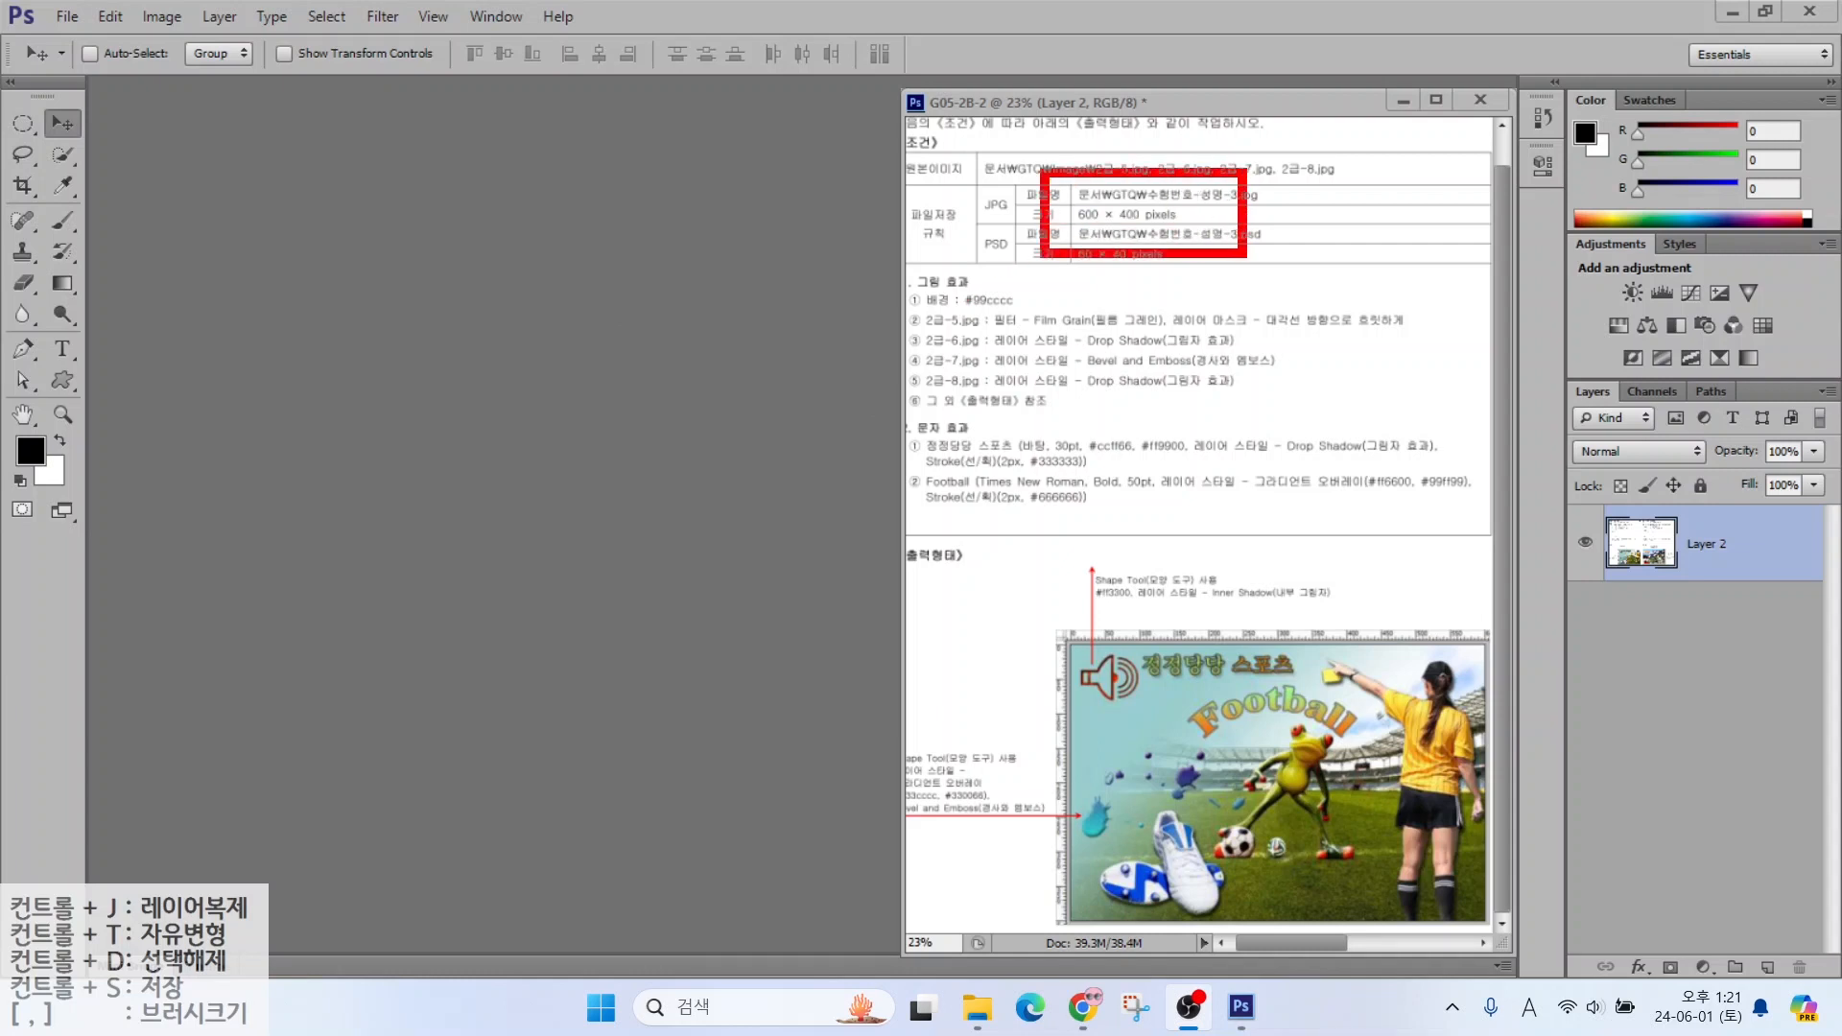
drag(1123, 236, 1219, 315)
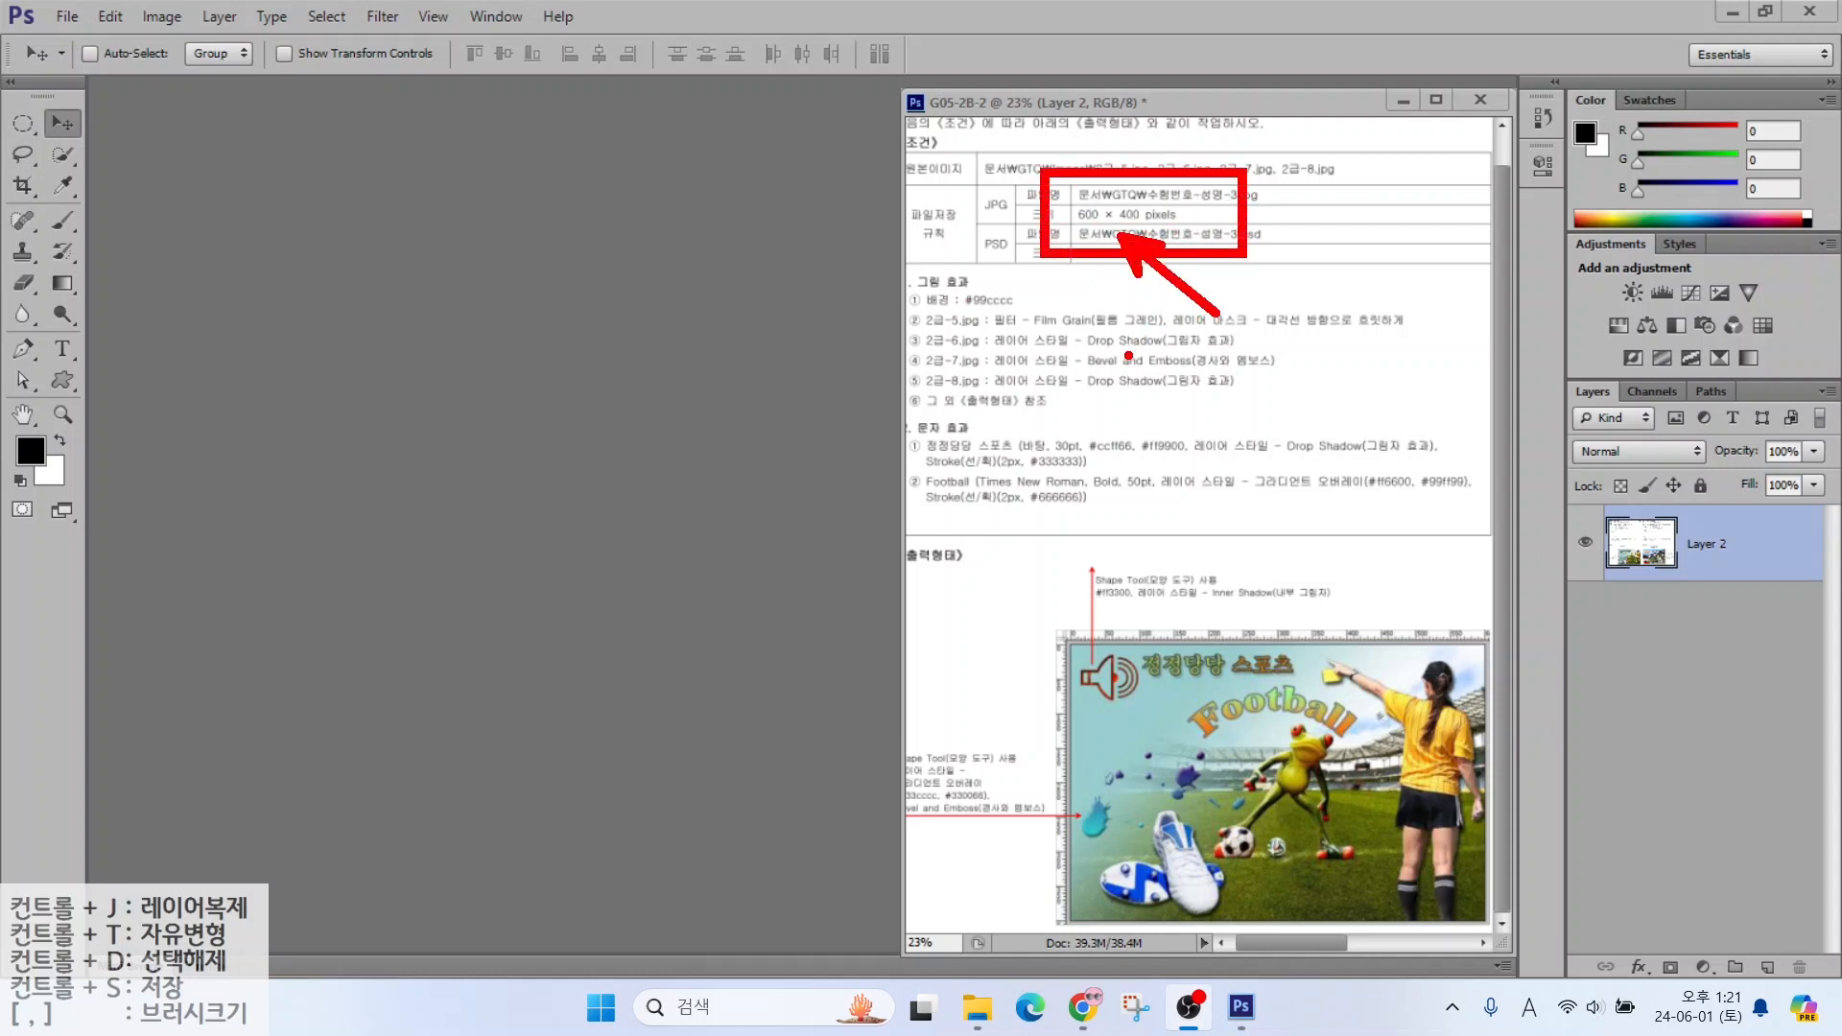
Create a new document named with the candidate's exam ID, 600×400 px at 72 ppi
click(66, 18)
click(88, 44)
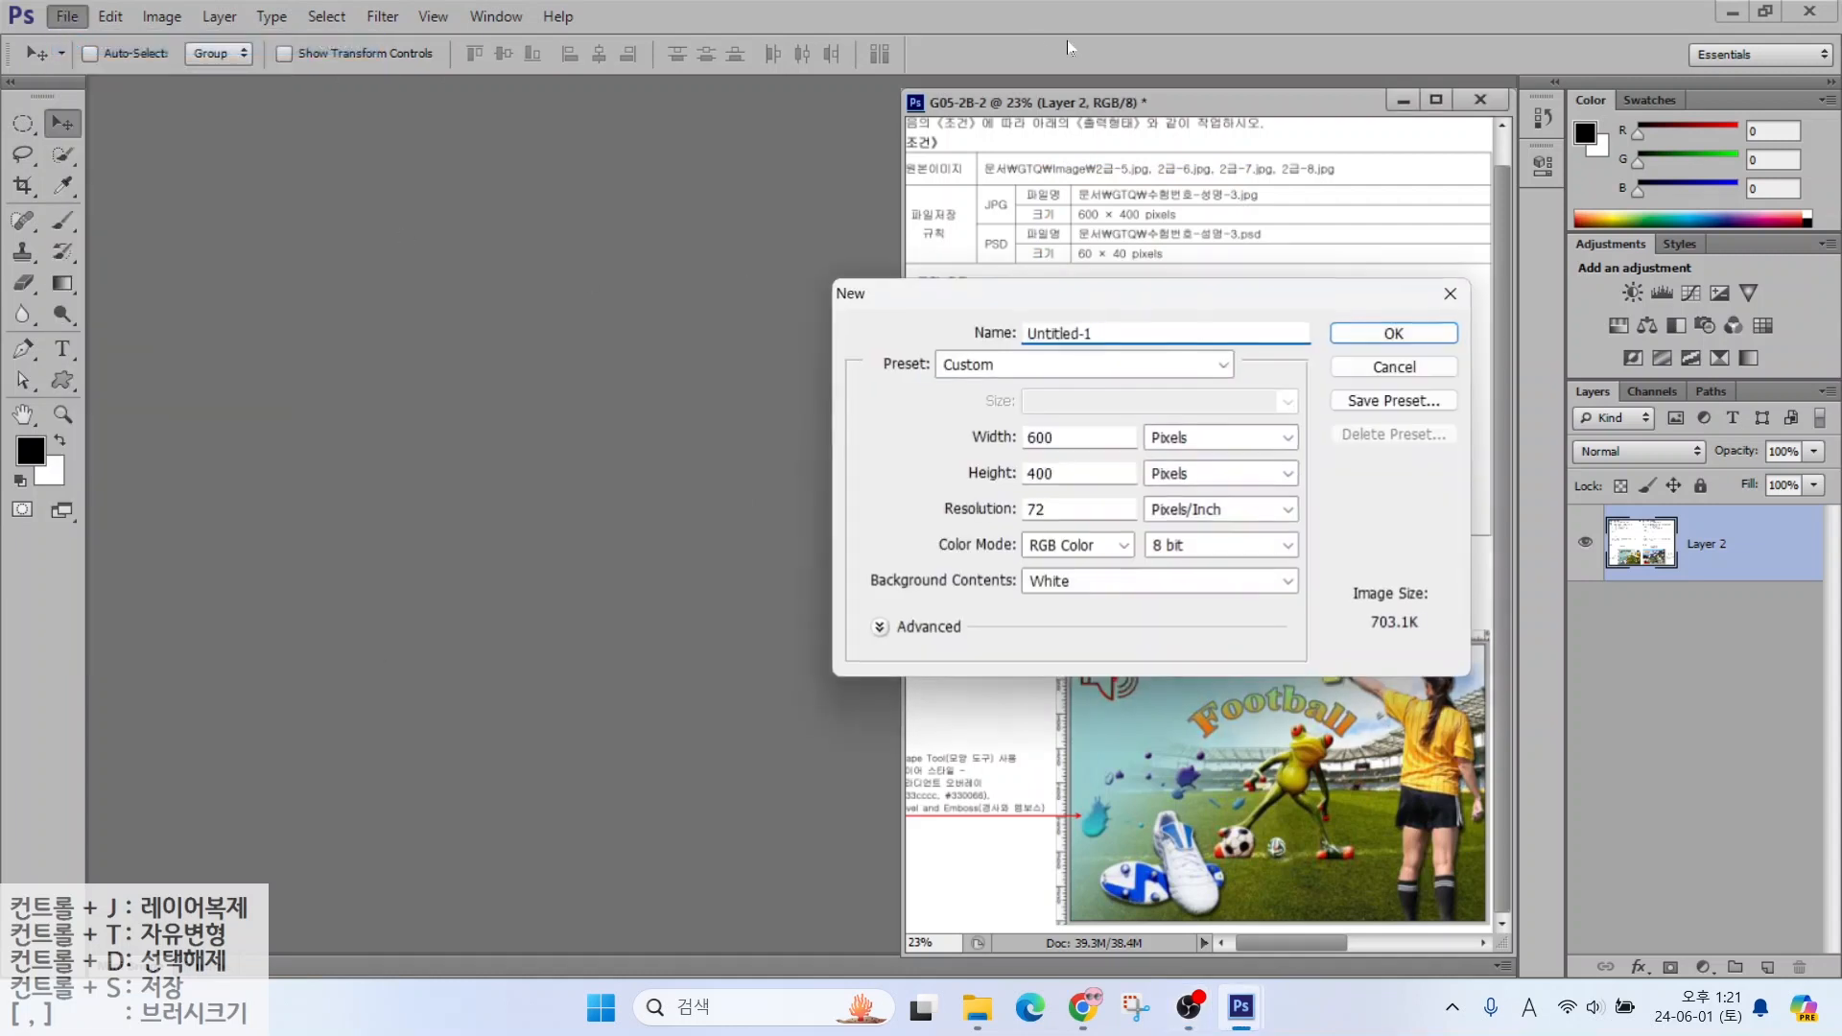
text(1234-)
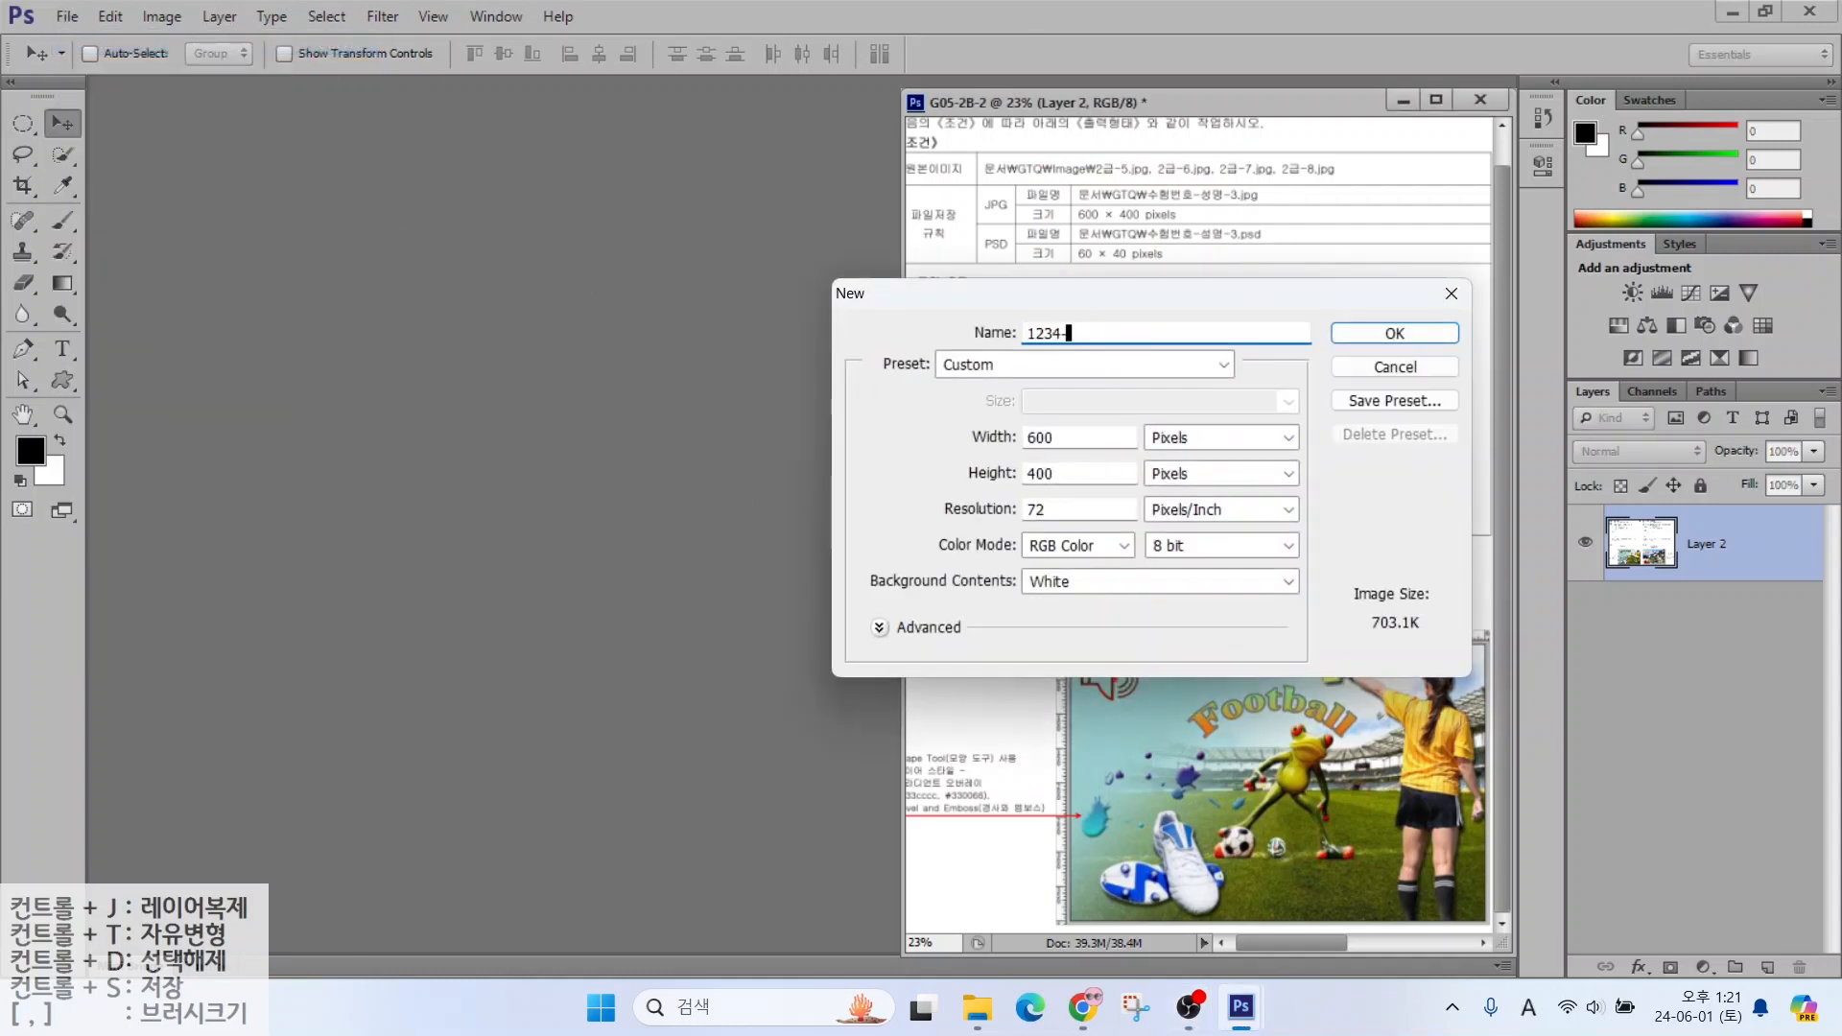
click(1034, 447)
key(Tab)
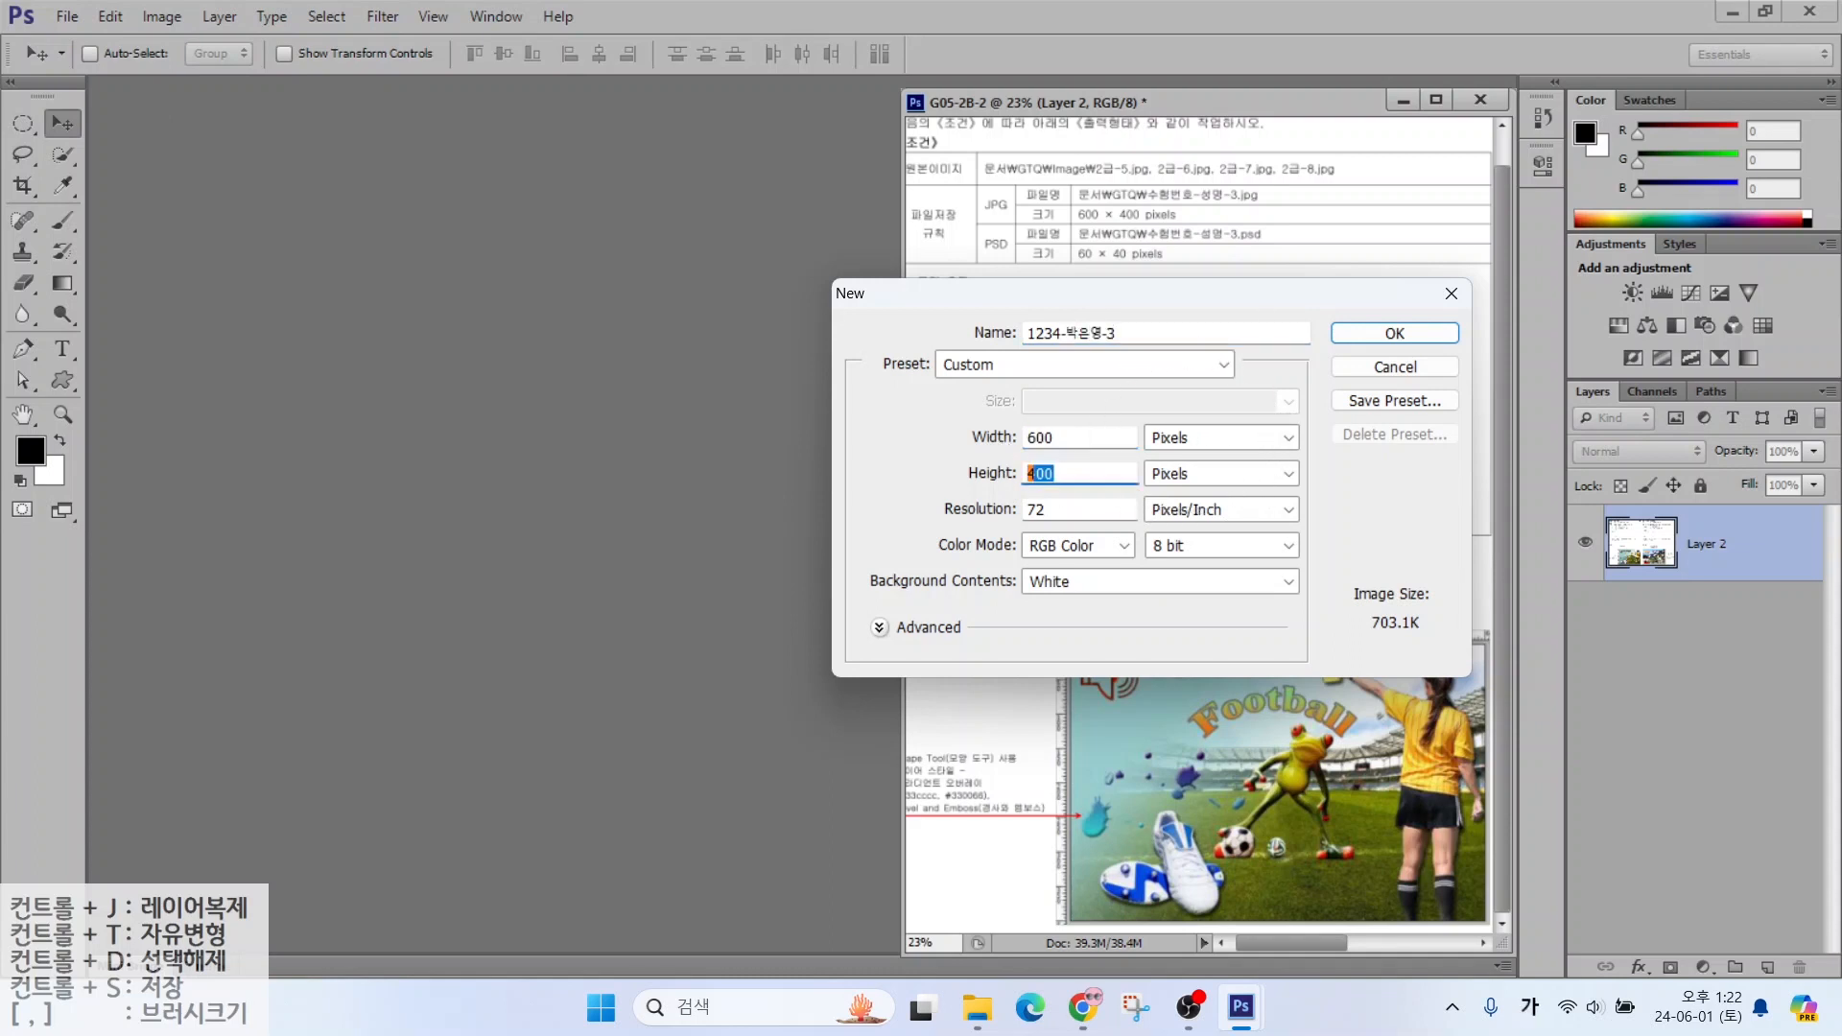
text(400)
key(Tab)
text(72)
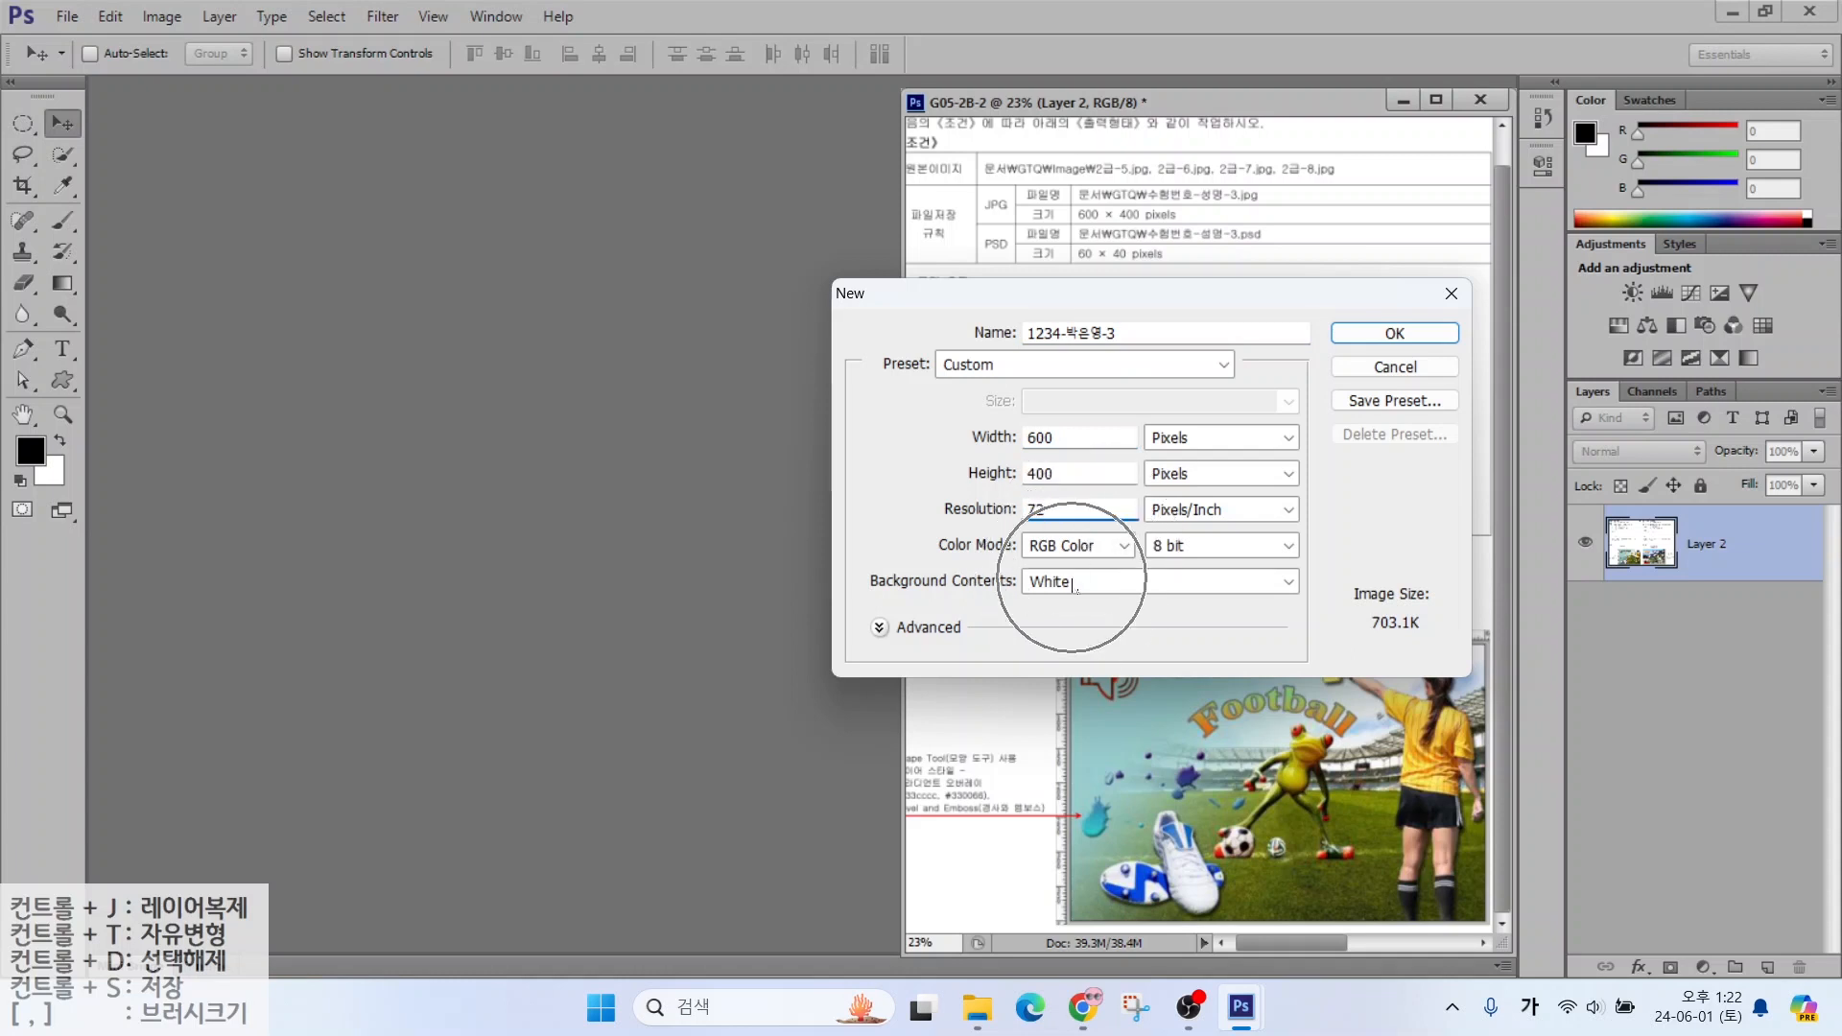
key(Return)
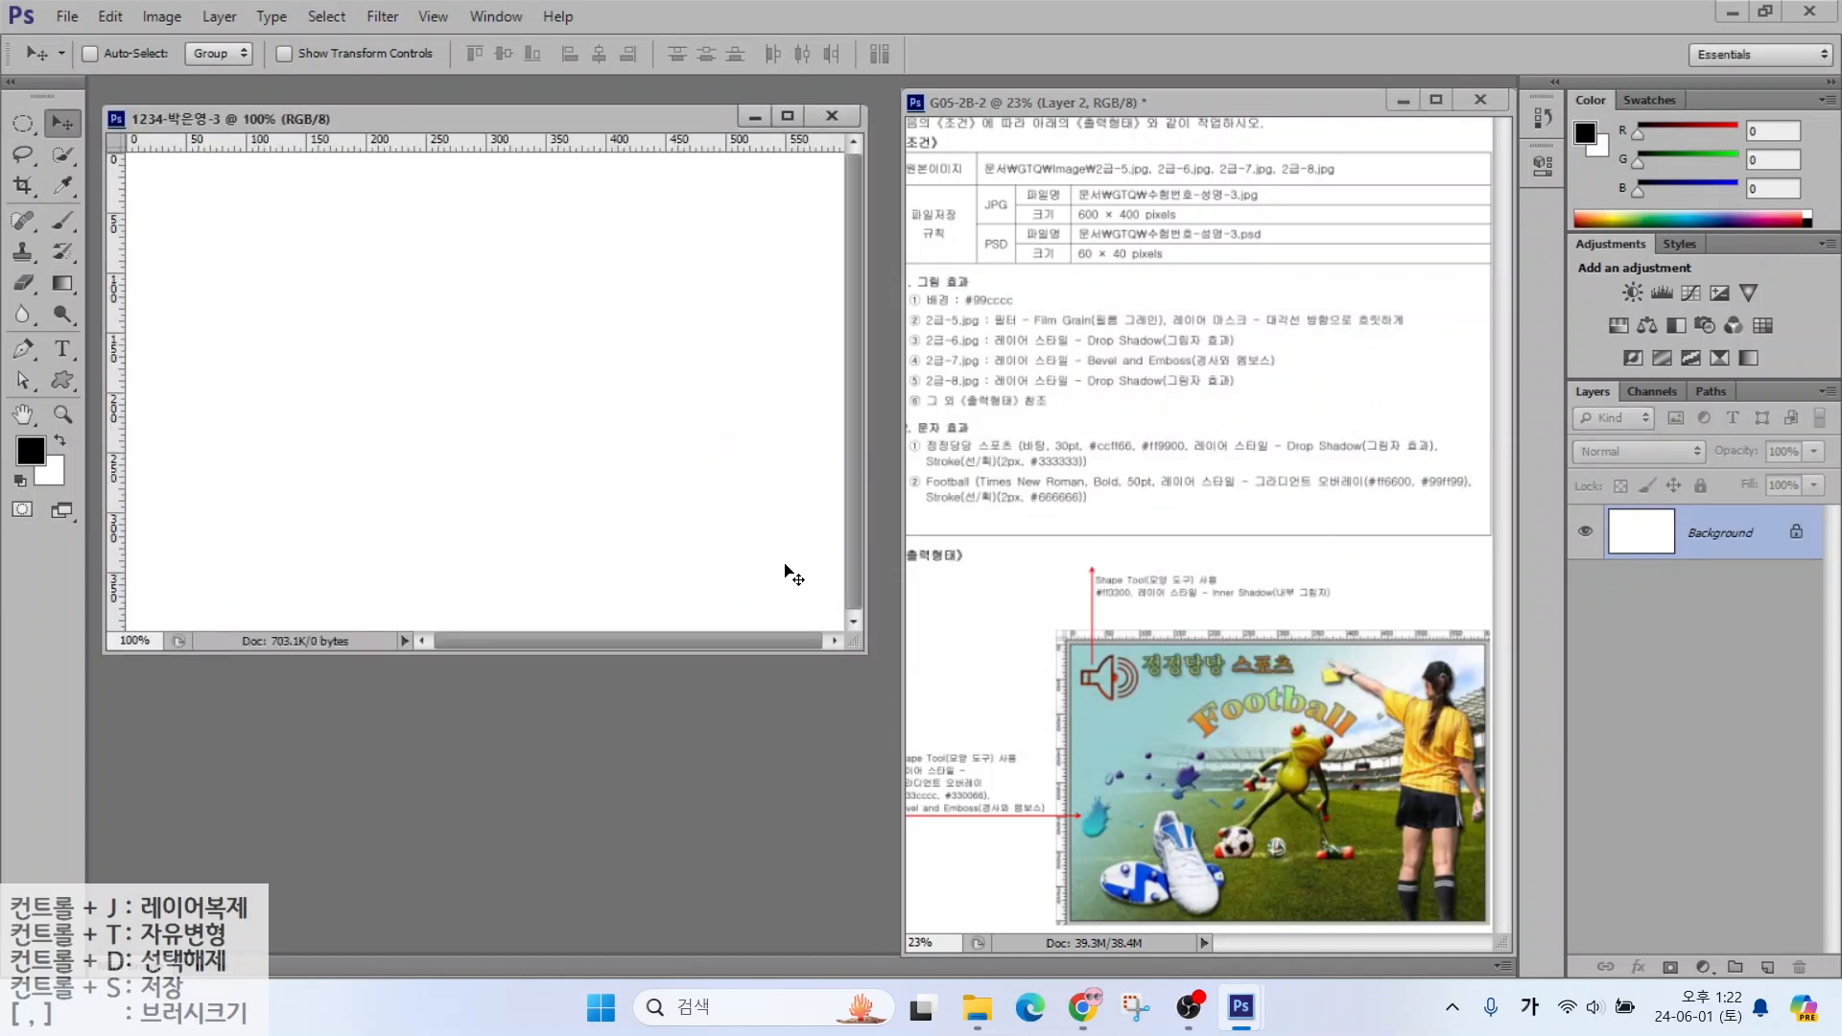
Set the foreground colour to light teal #99cccc
drag(640, 125, 652, 111)
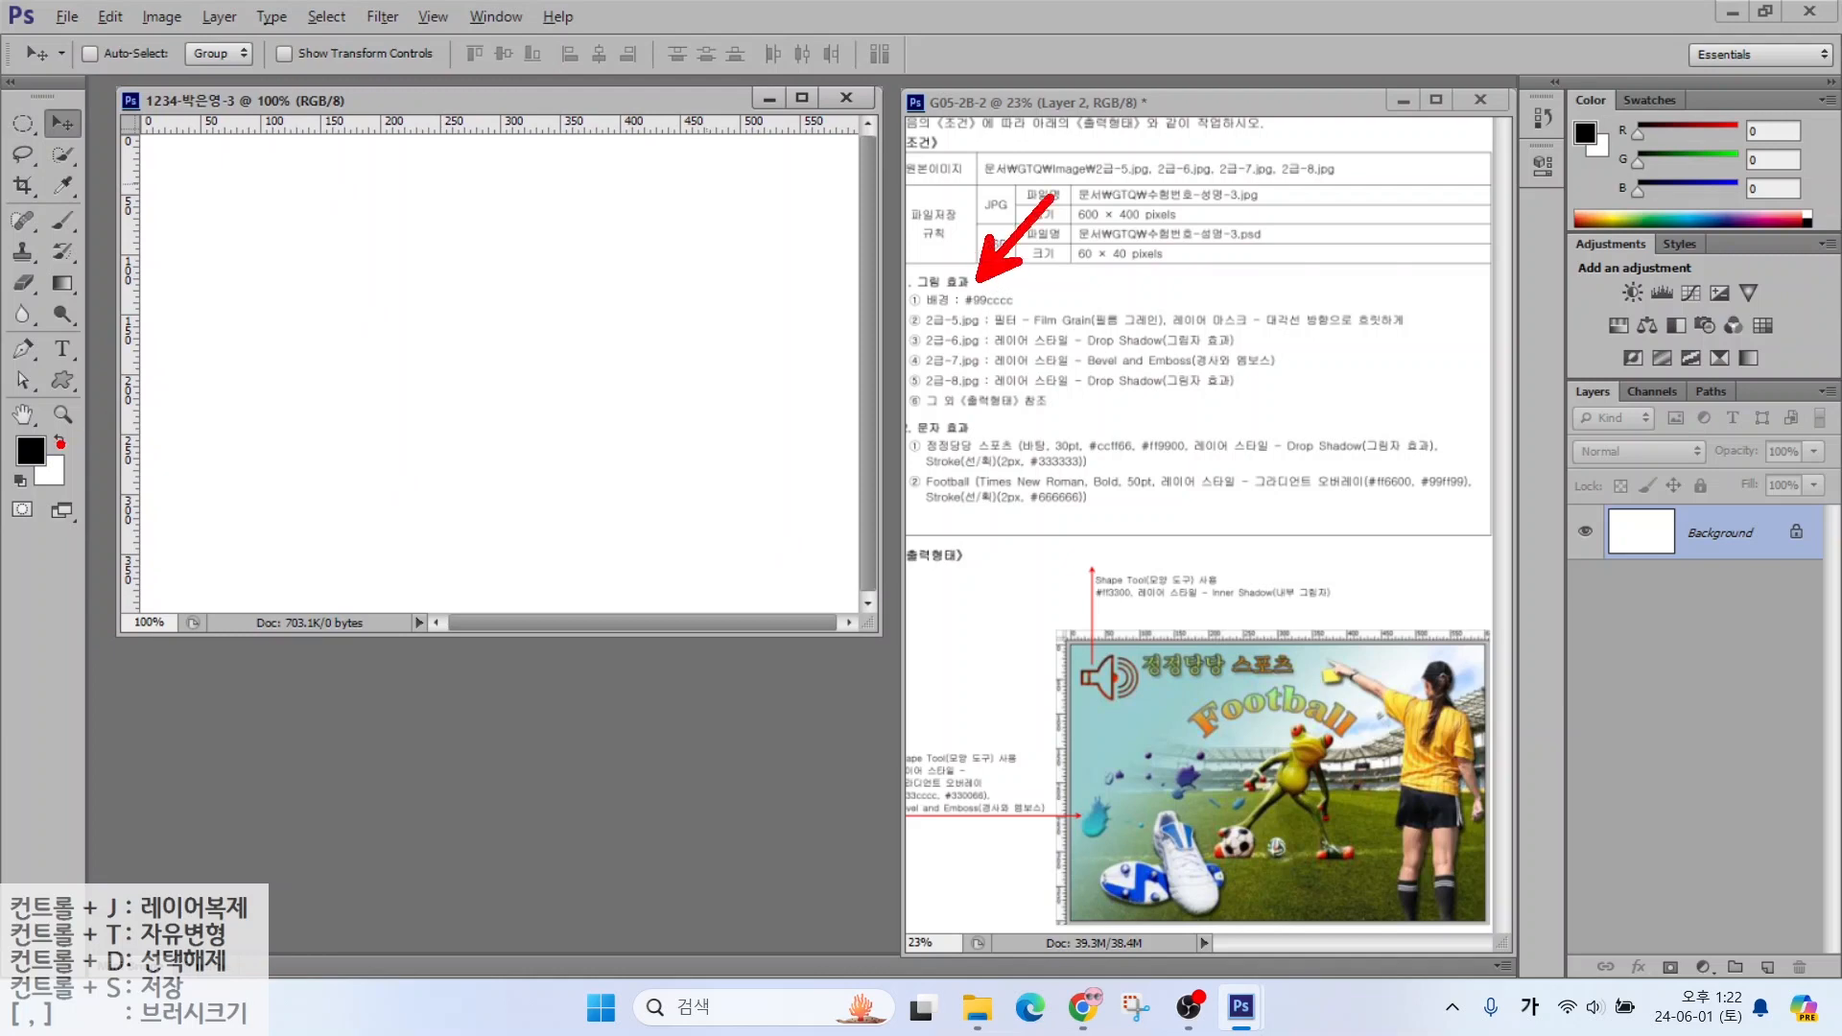
mouse_move(59, 443)
mouse_down()
mouse_move(19, 429)
mouse_move(54, 459)
mouse_up()
key(Escape)
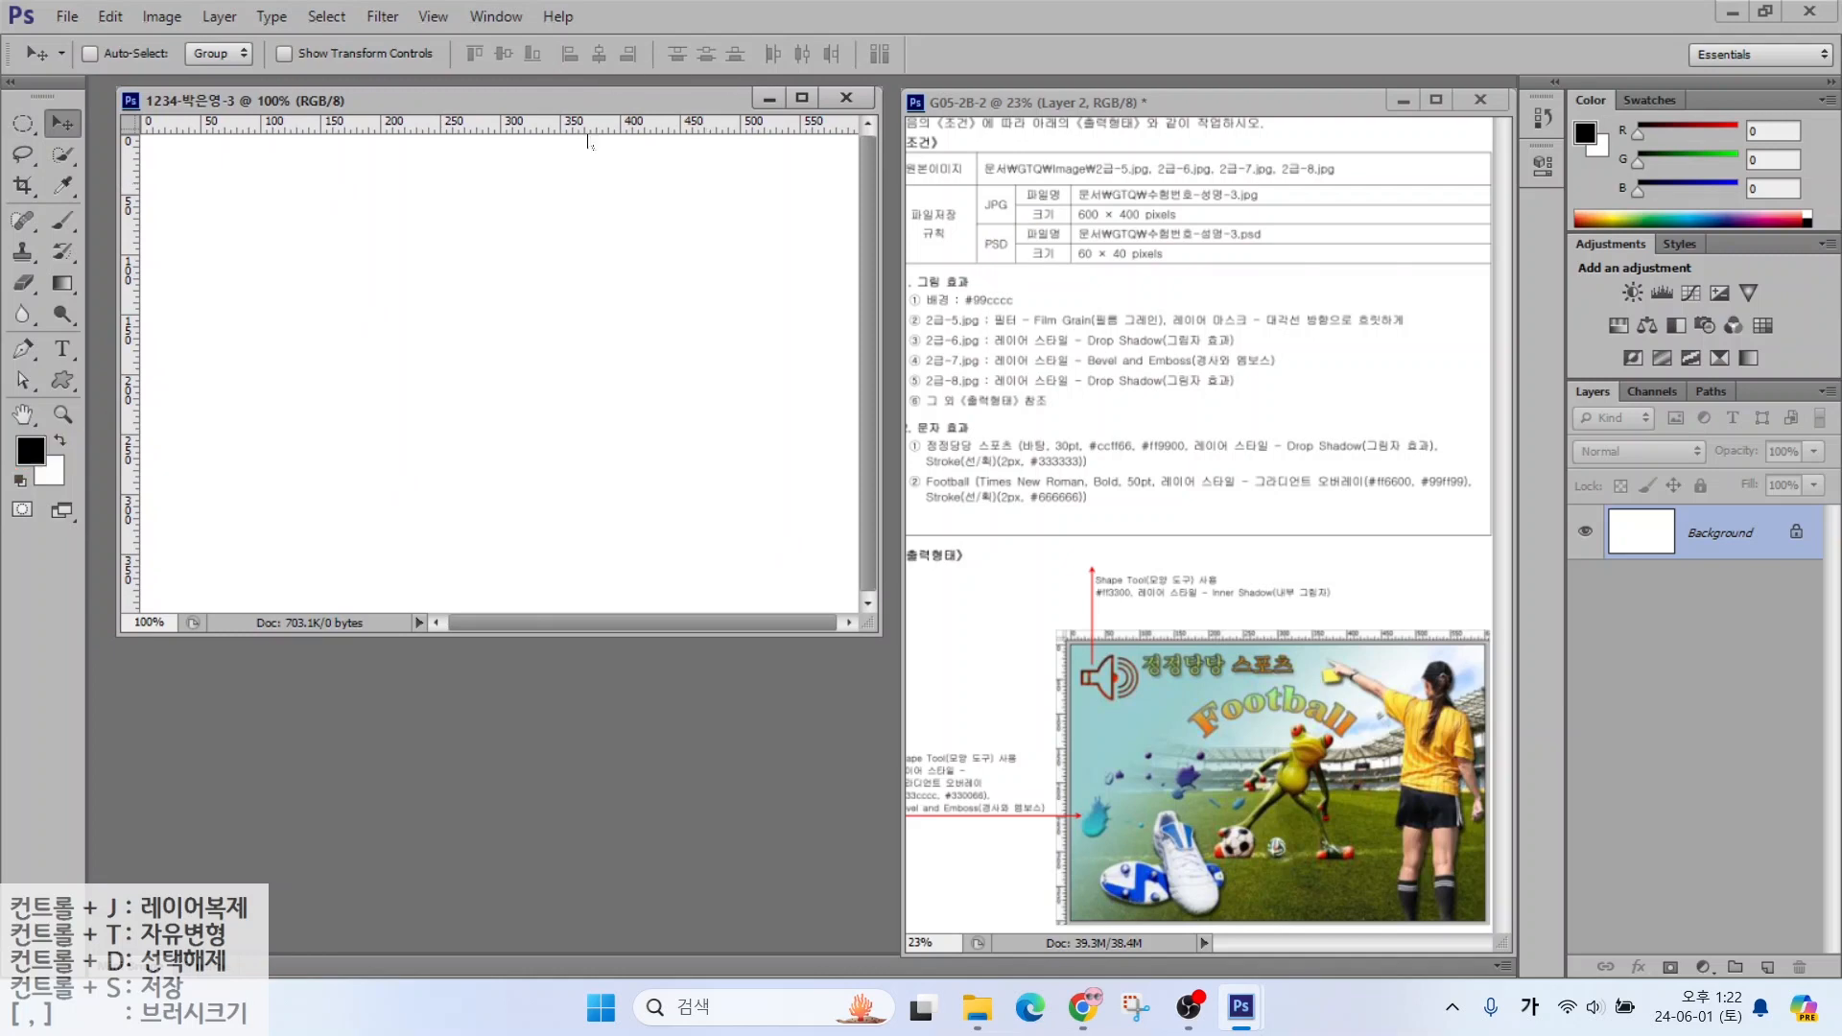
click(32, 461)
drag(1107, 296, 543, 144)
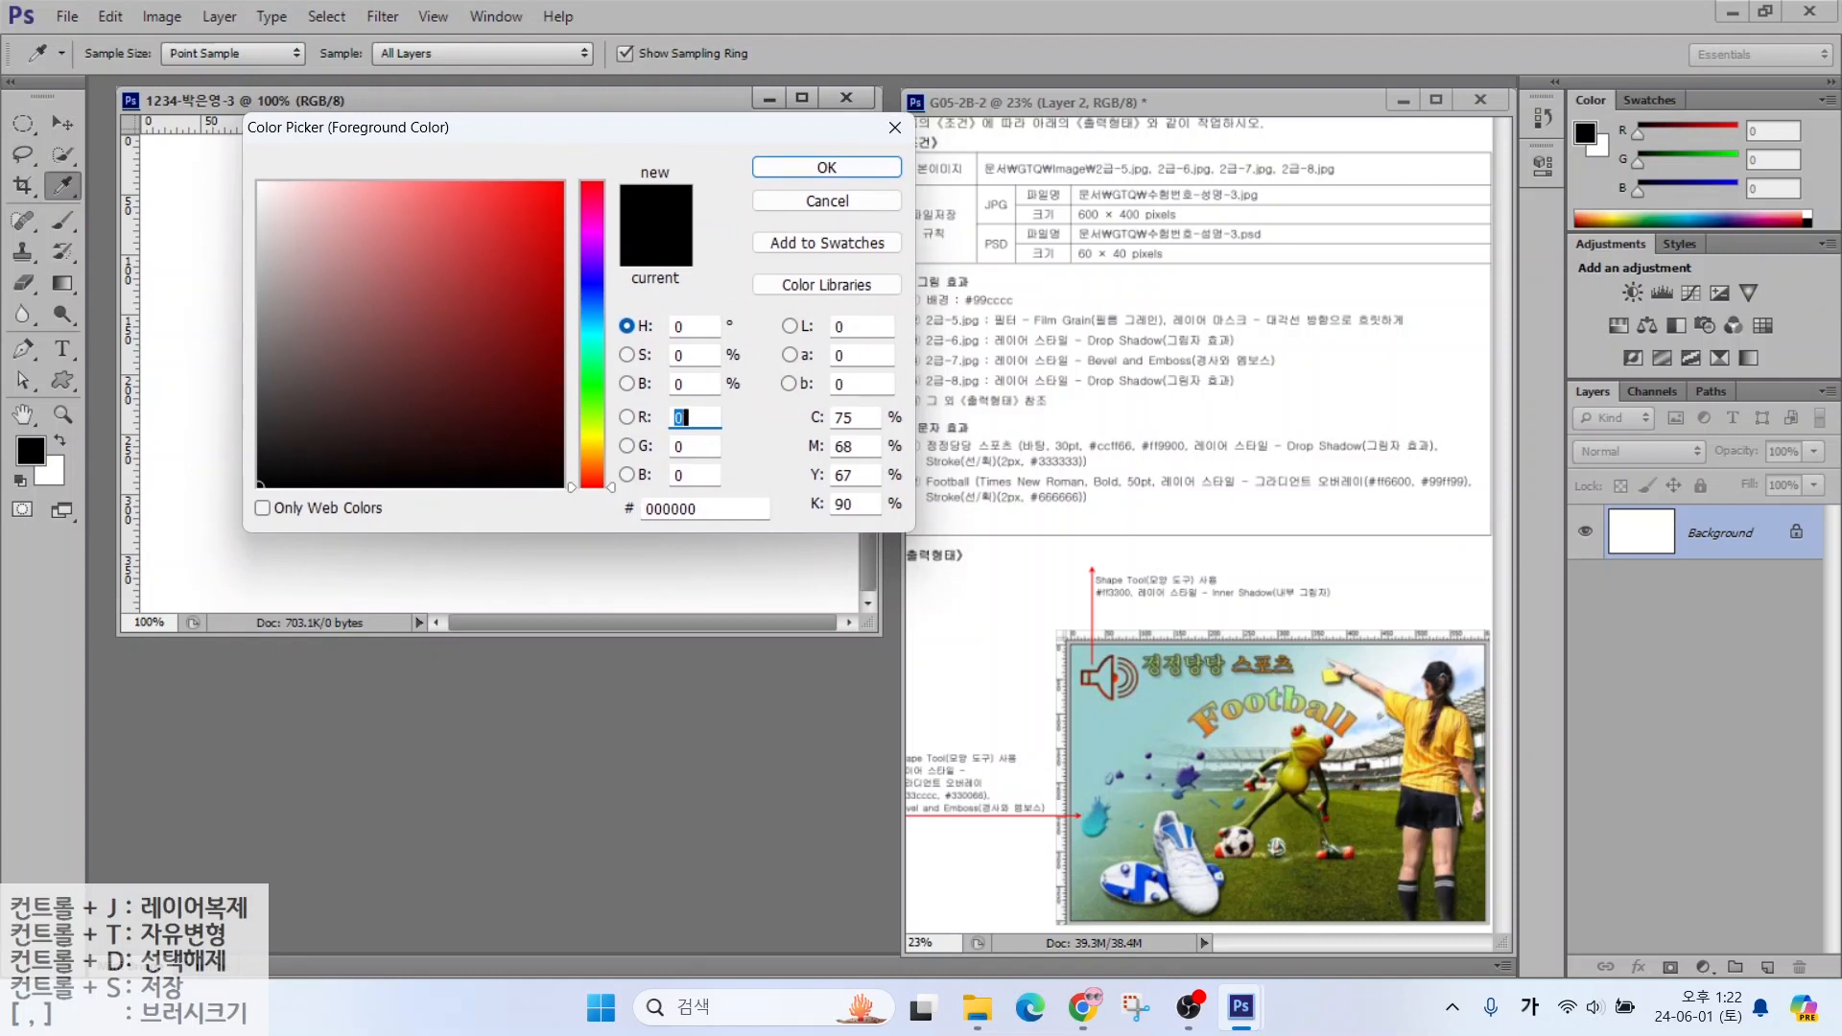
drag(722, 509, 553, 498)
key(alt)
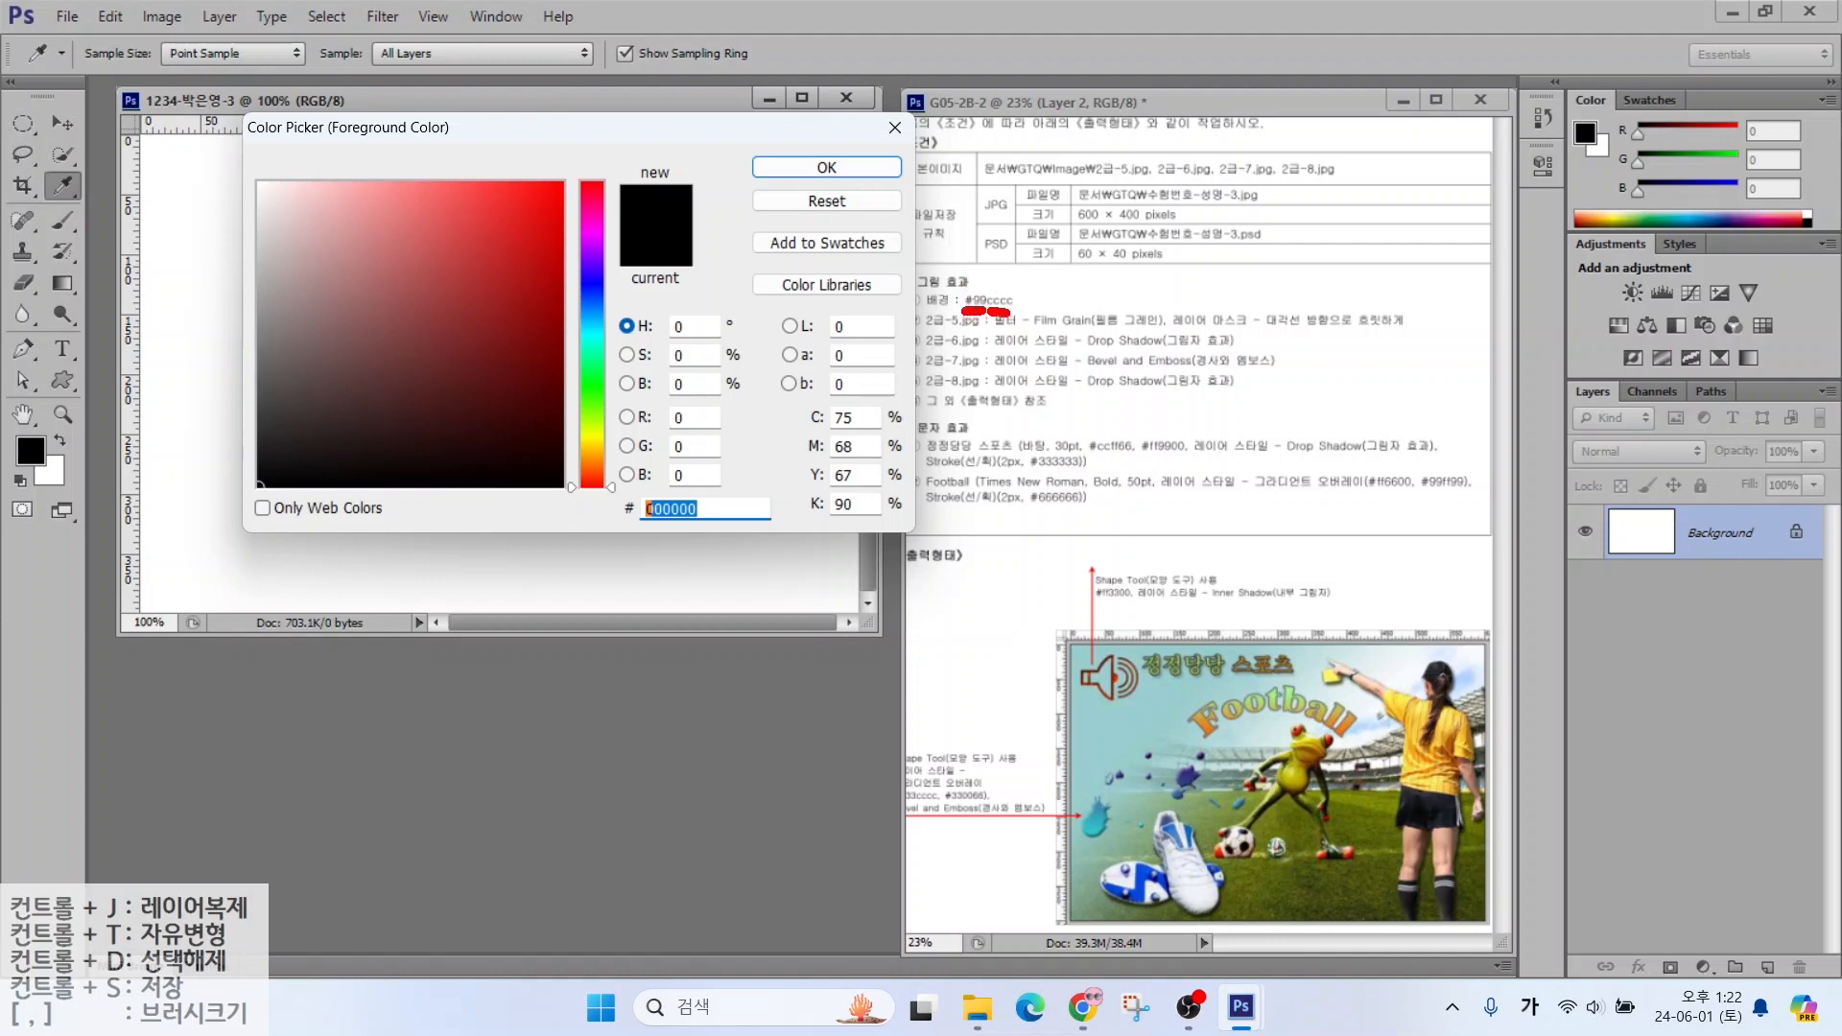
drag(1019, 312, 1050, 310)
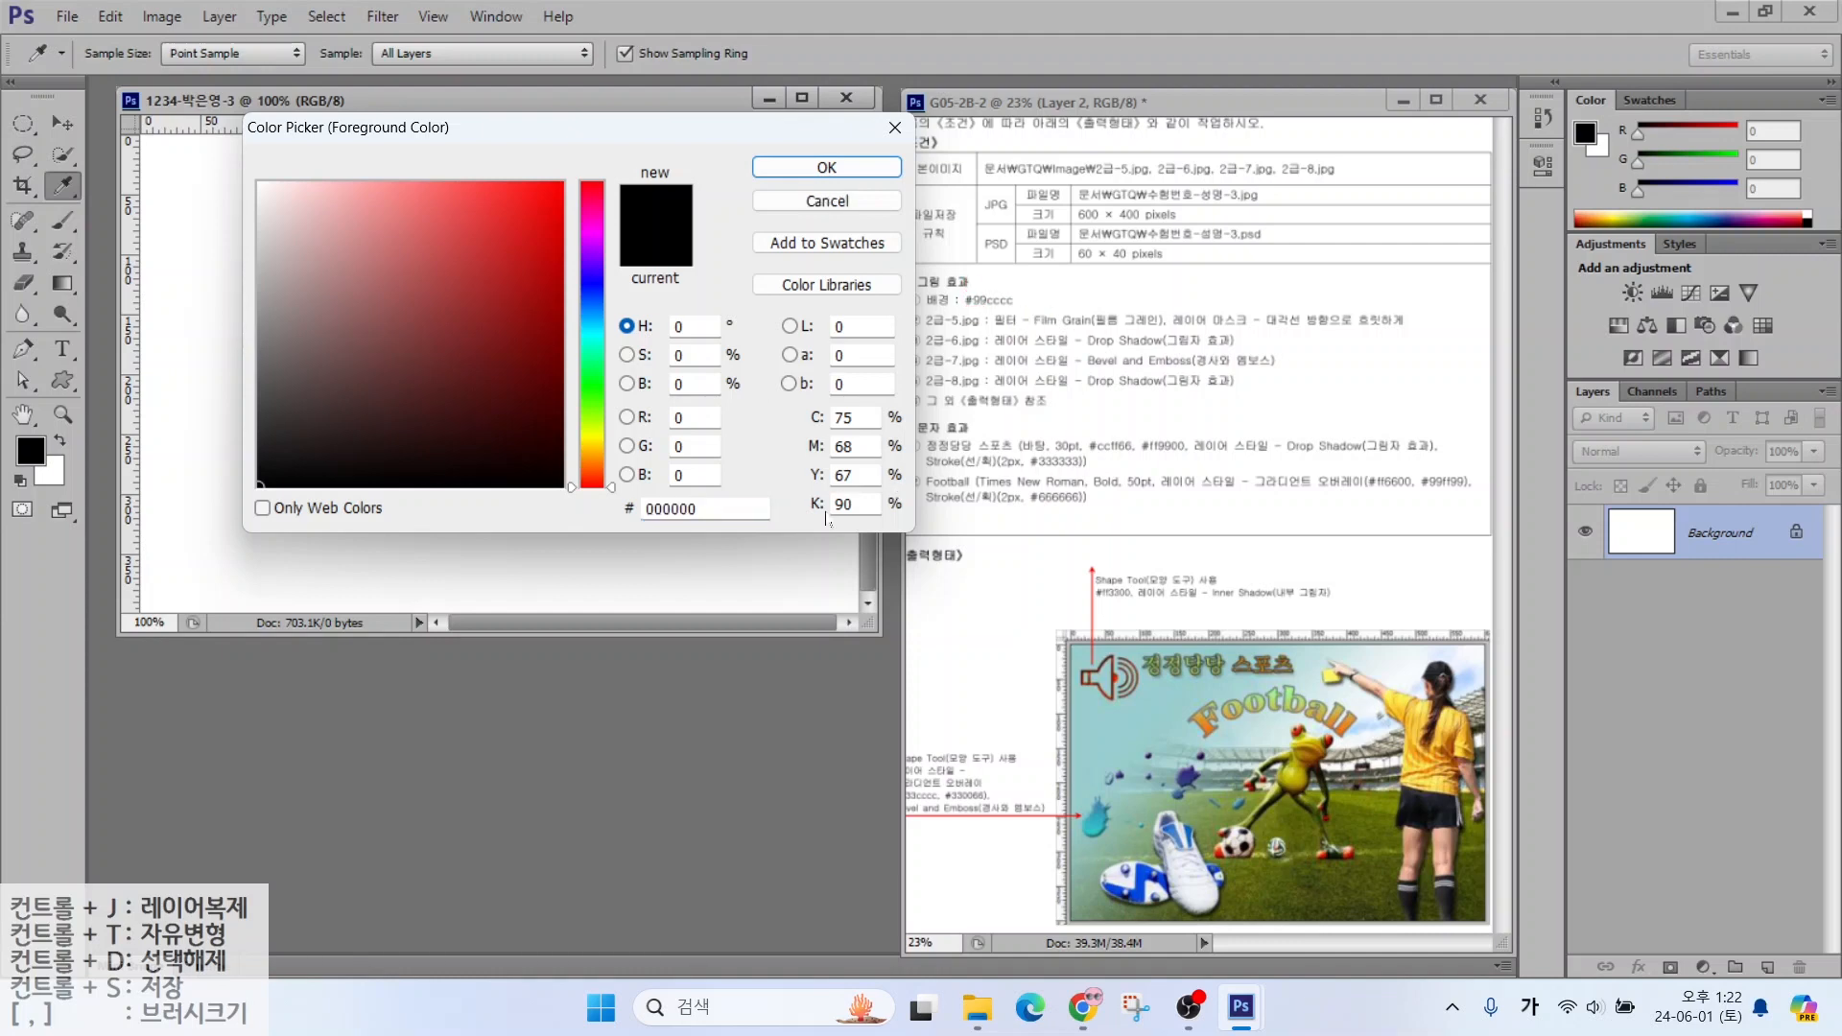
text(9ㅊ)
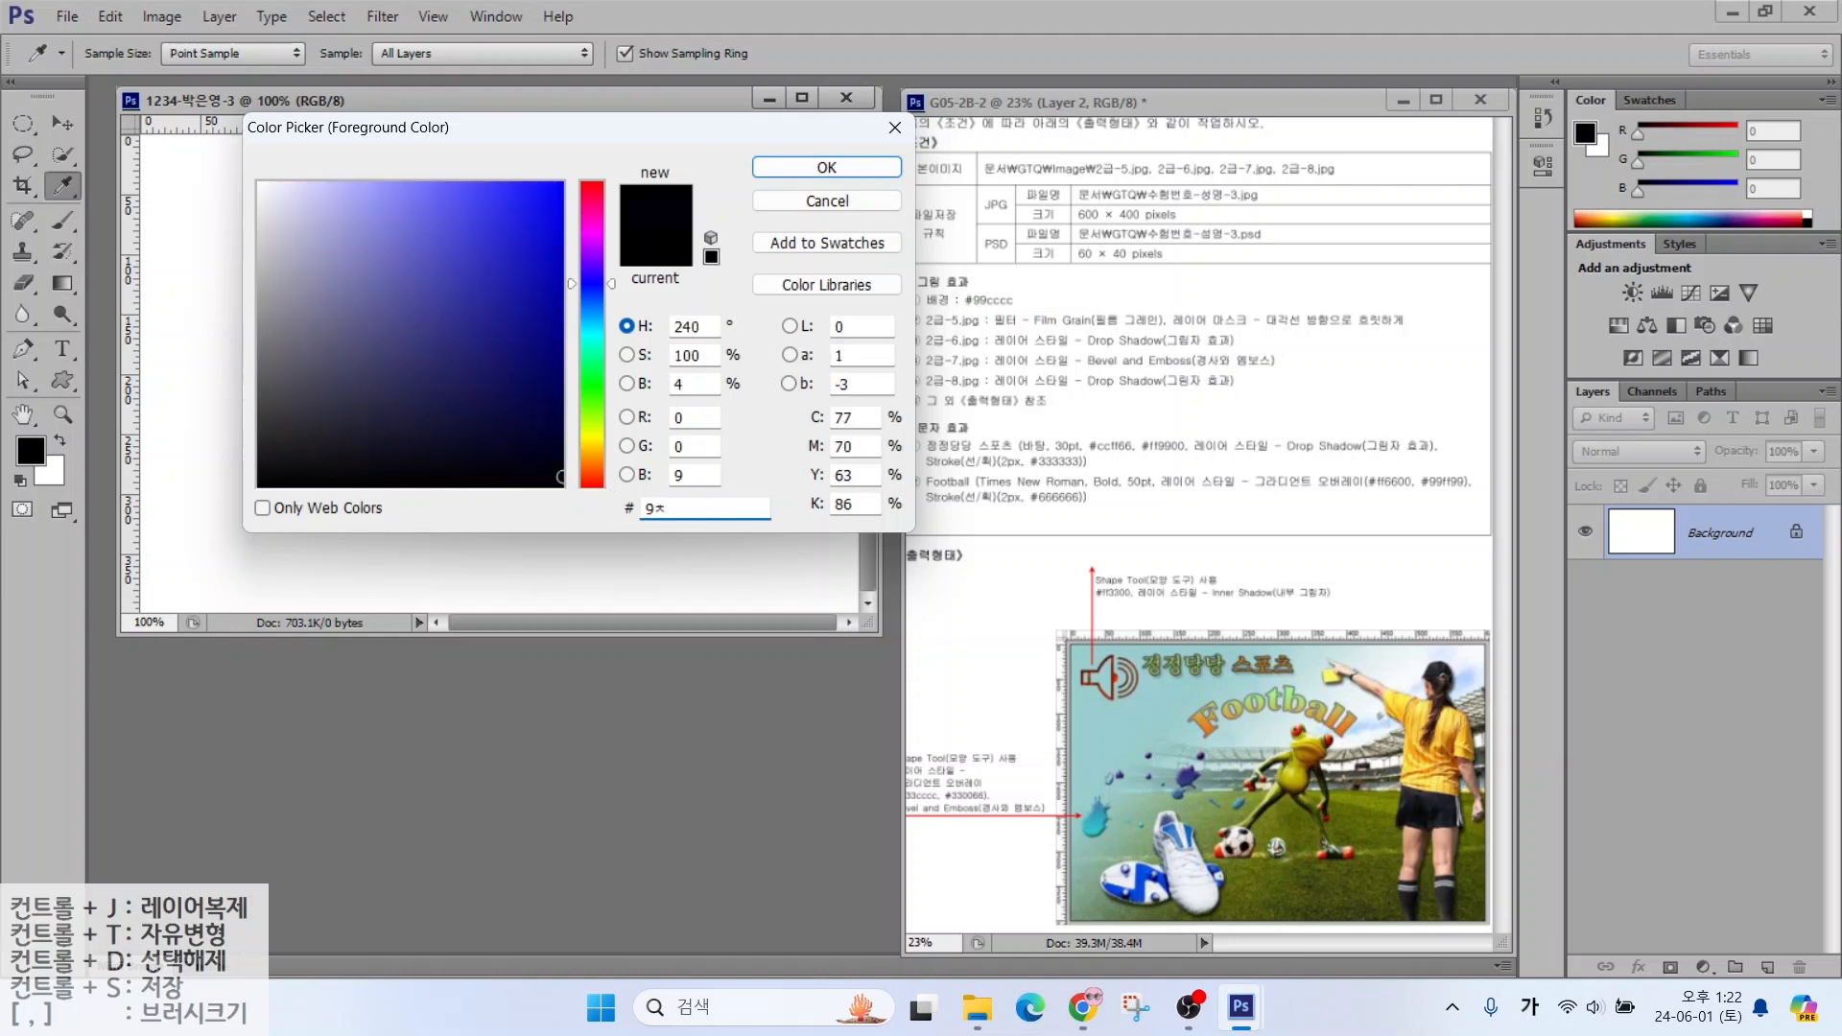
key(BackSpace)
key(Hangul)
text(cc)
key(Return)
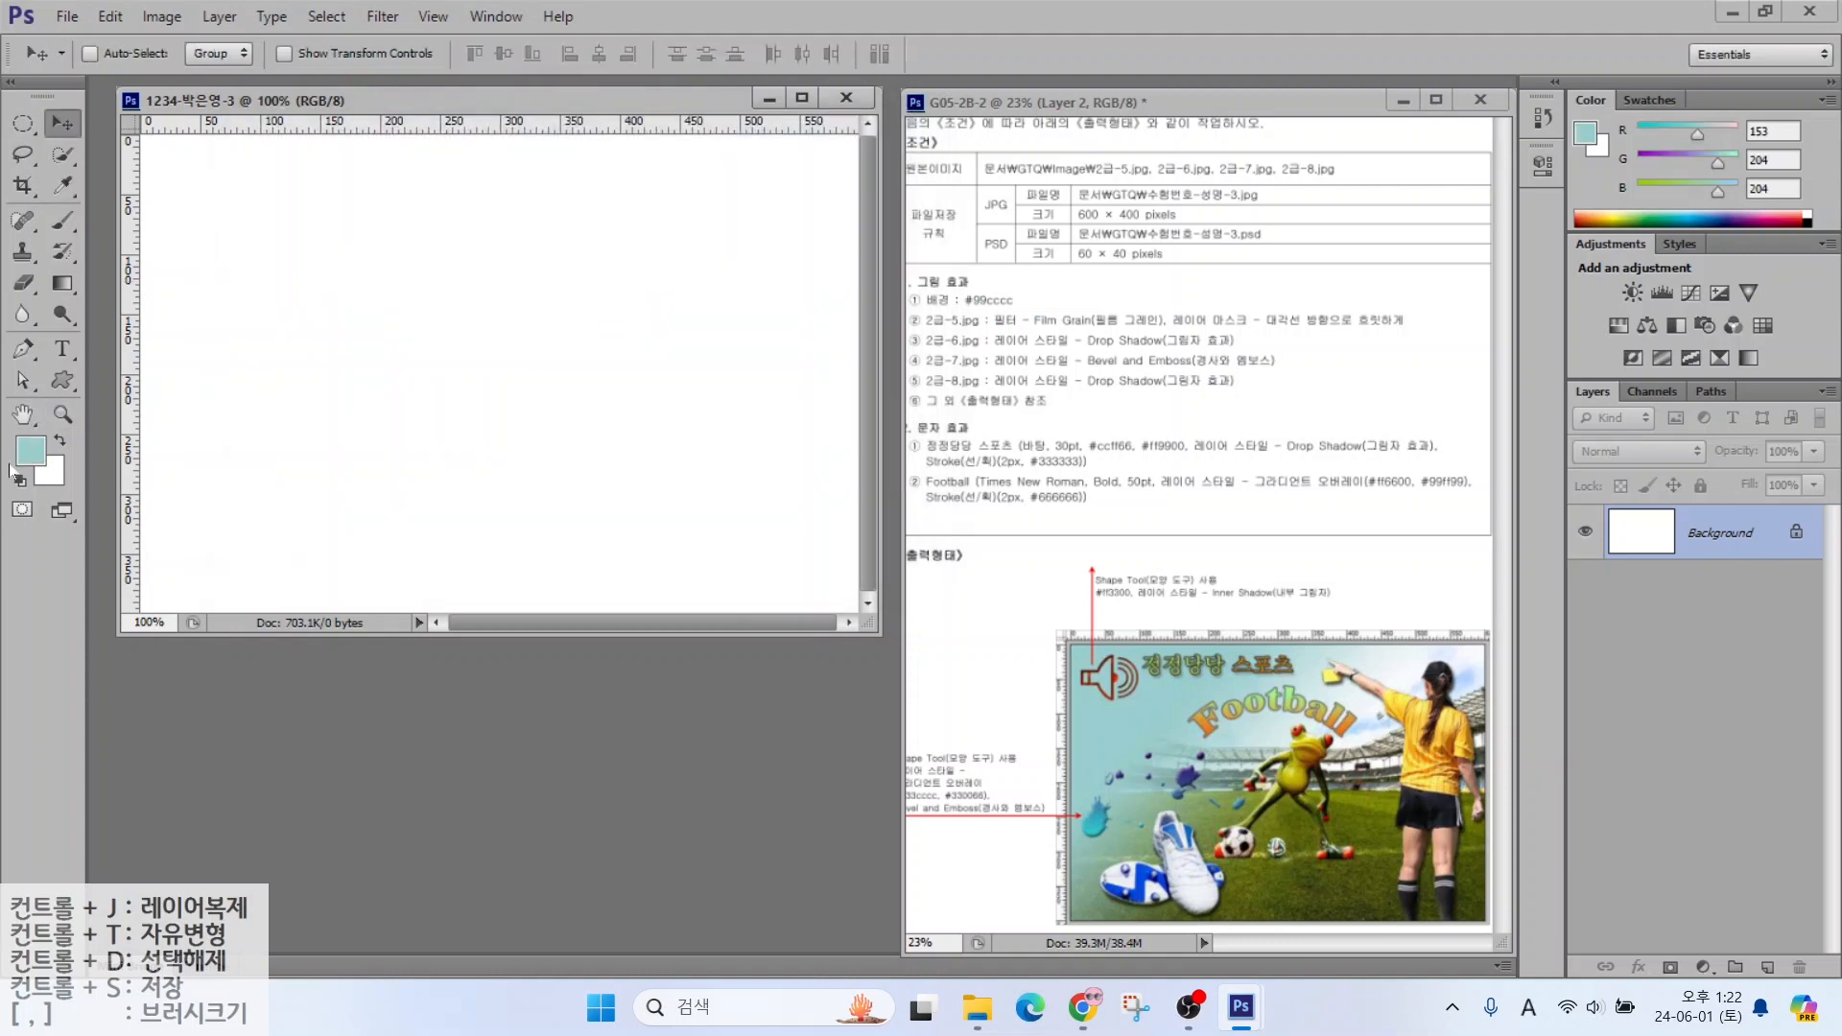
Fill the background with the foreground colour #99cccc
click(109, 18)
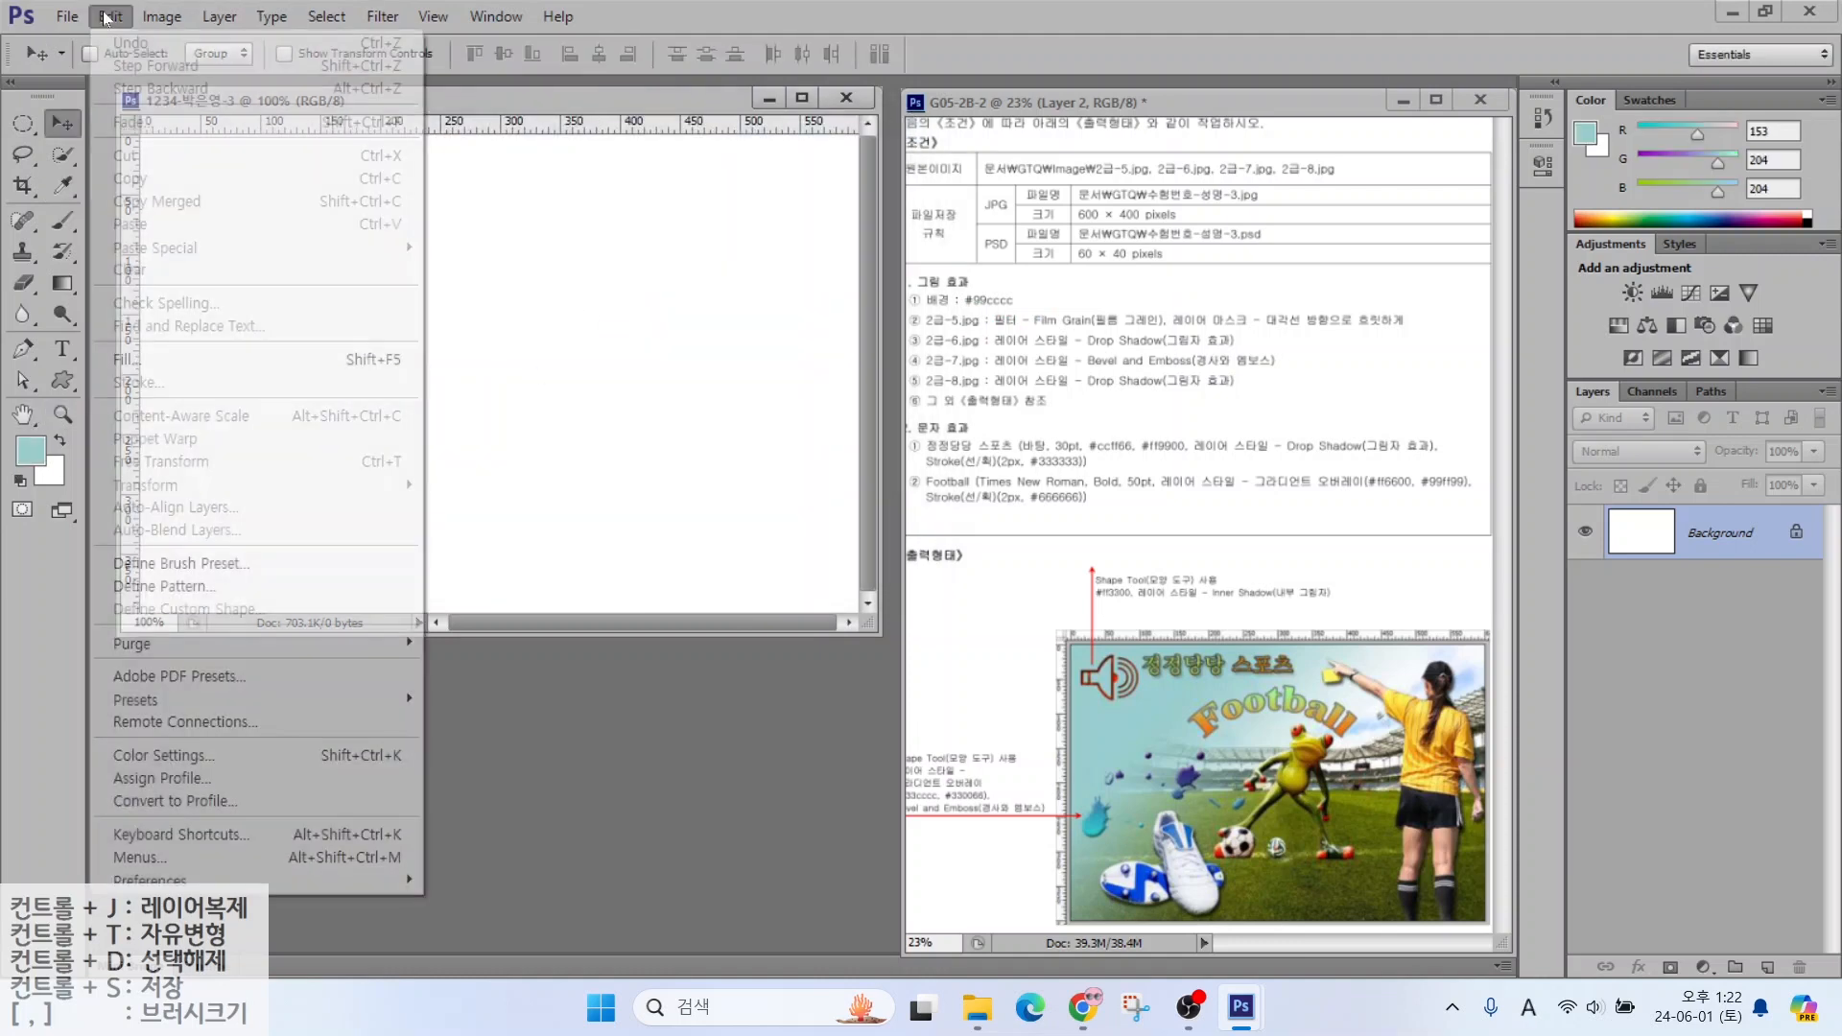
click(144, 363)
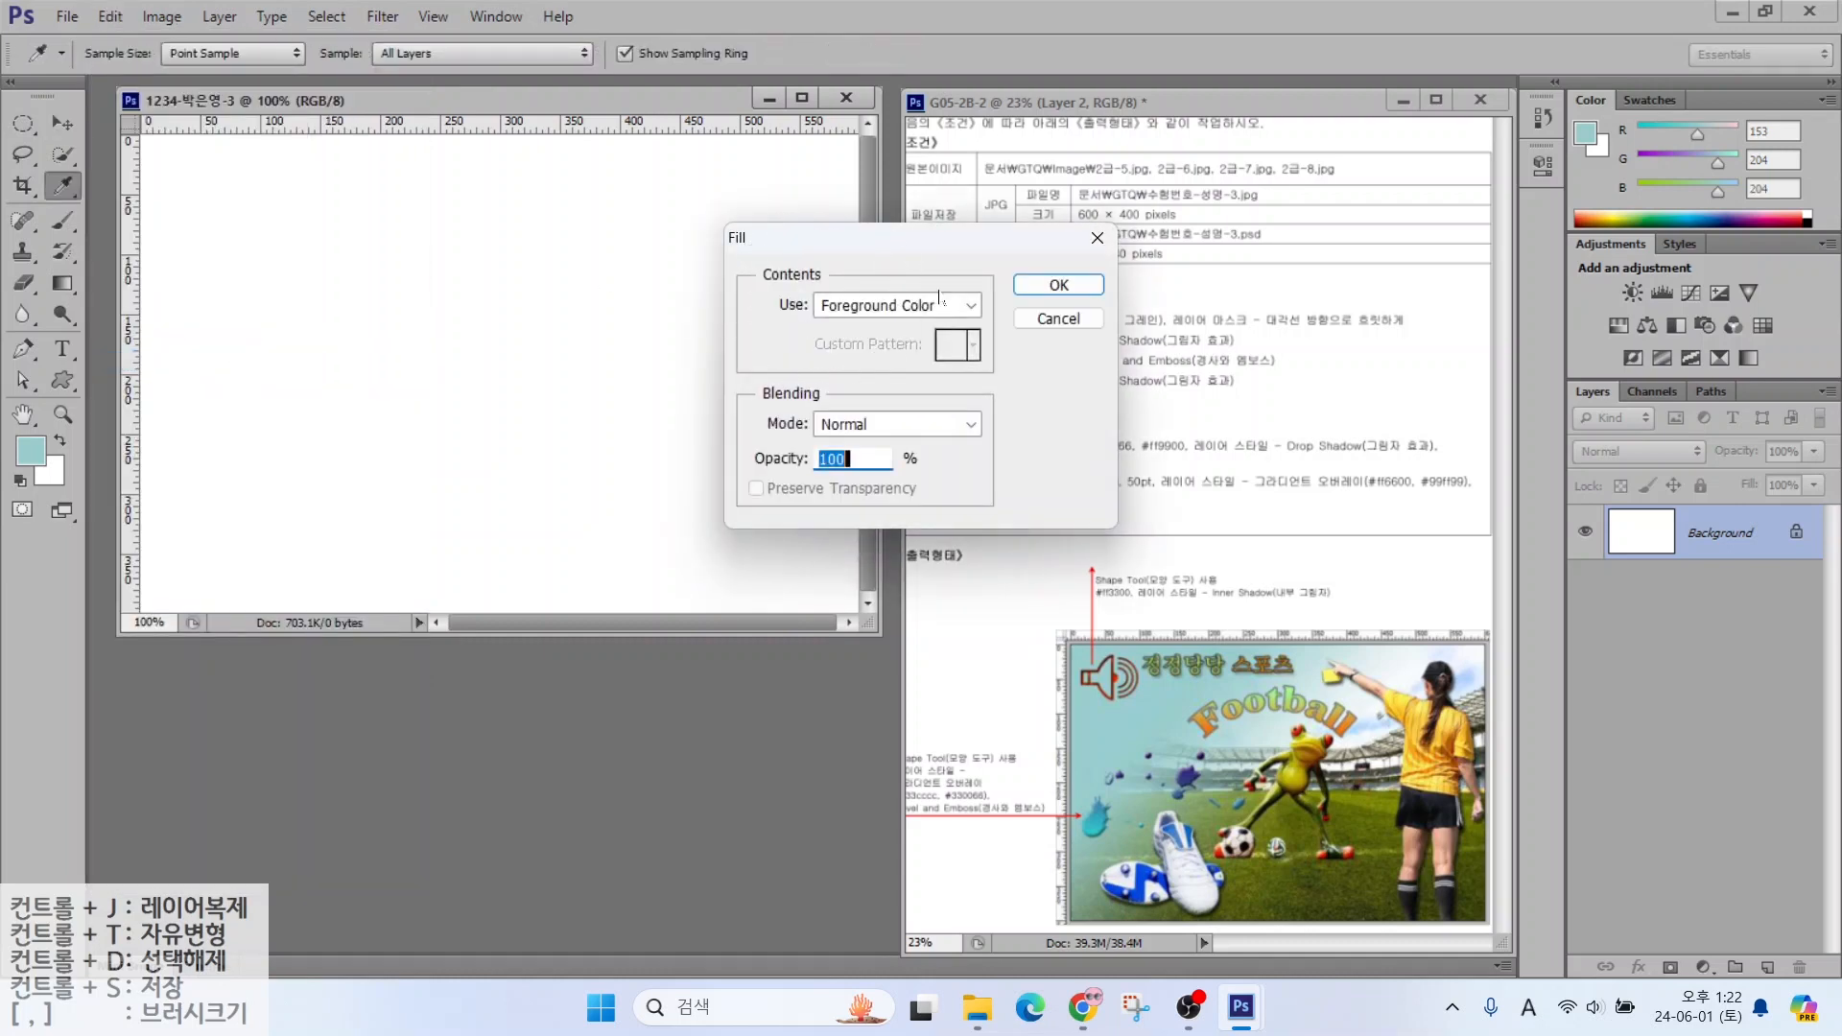
click(1059, 286)
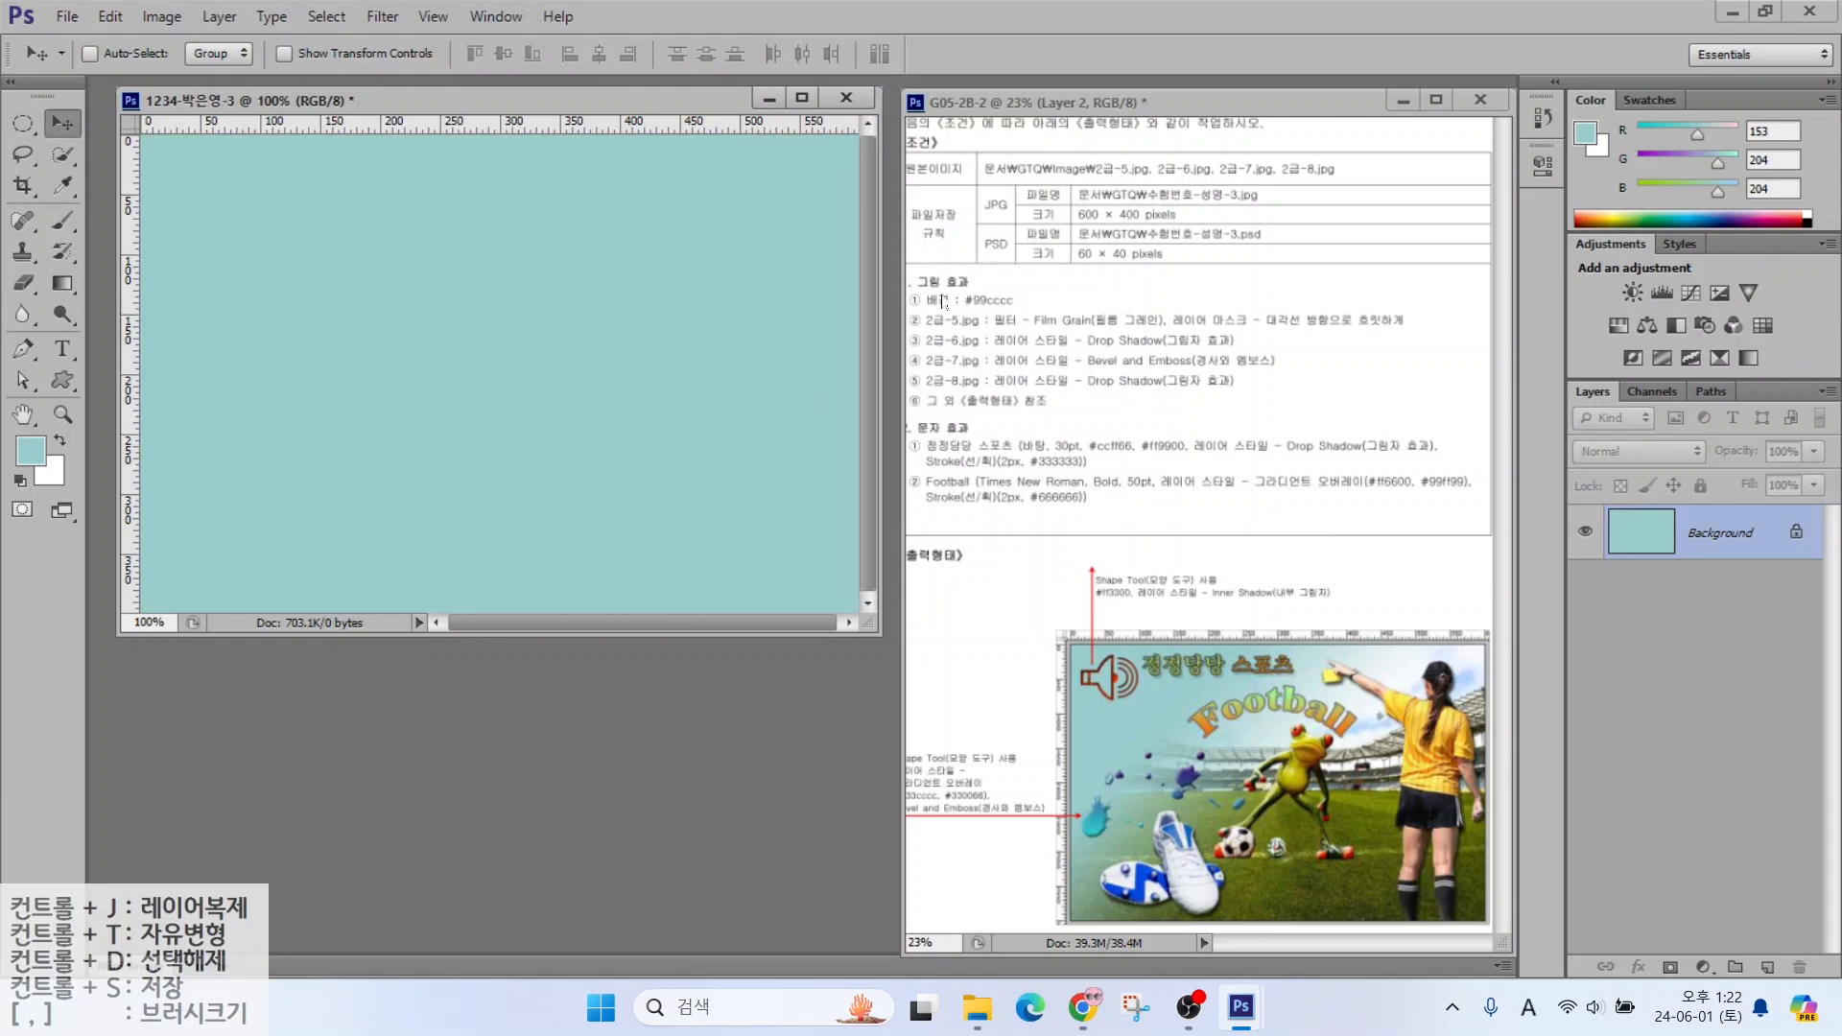
Open the stadium photo 2급-5.jpg
drag(956, 301, 1063, 208)
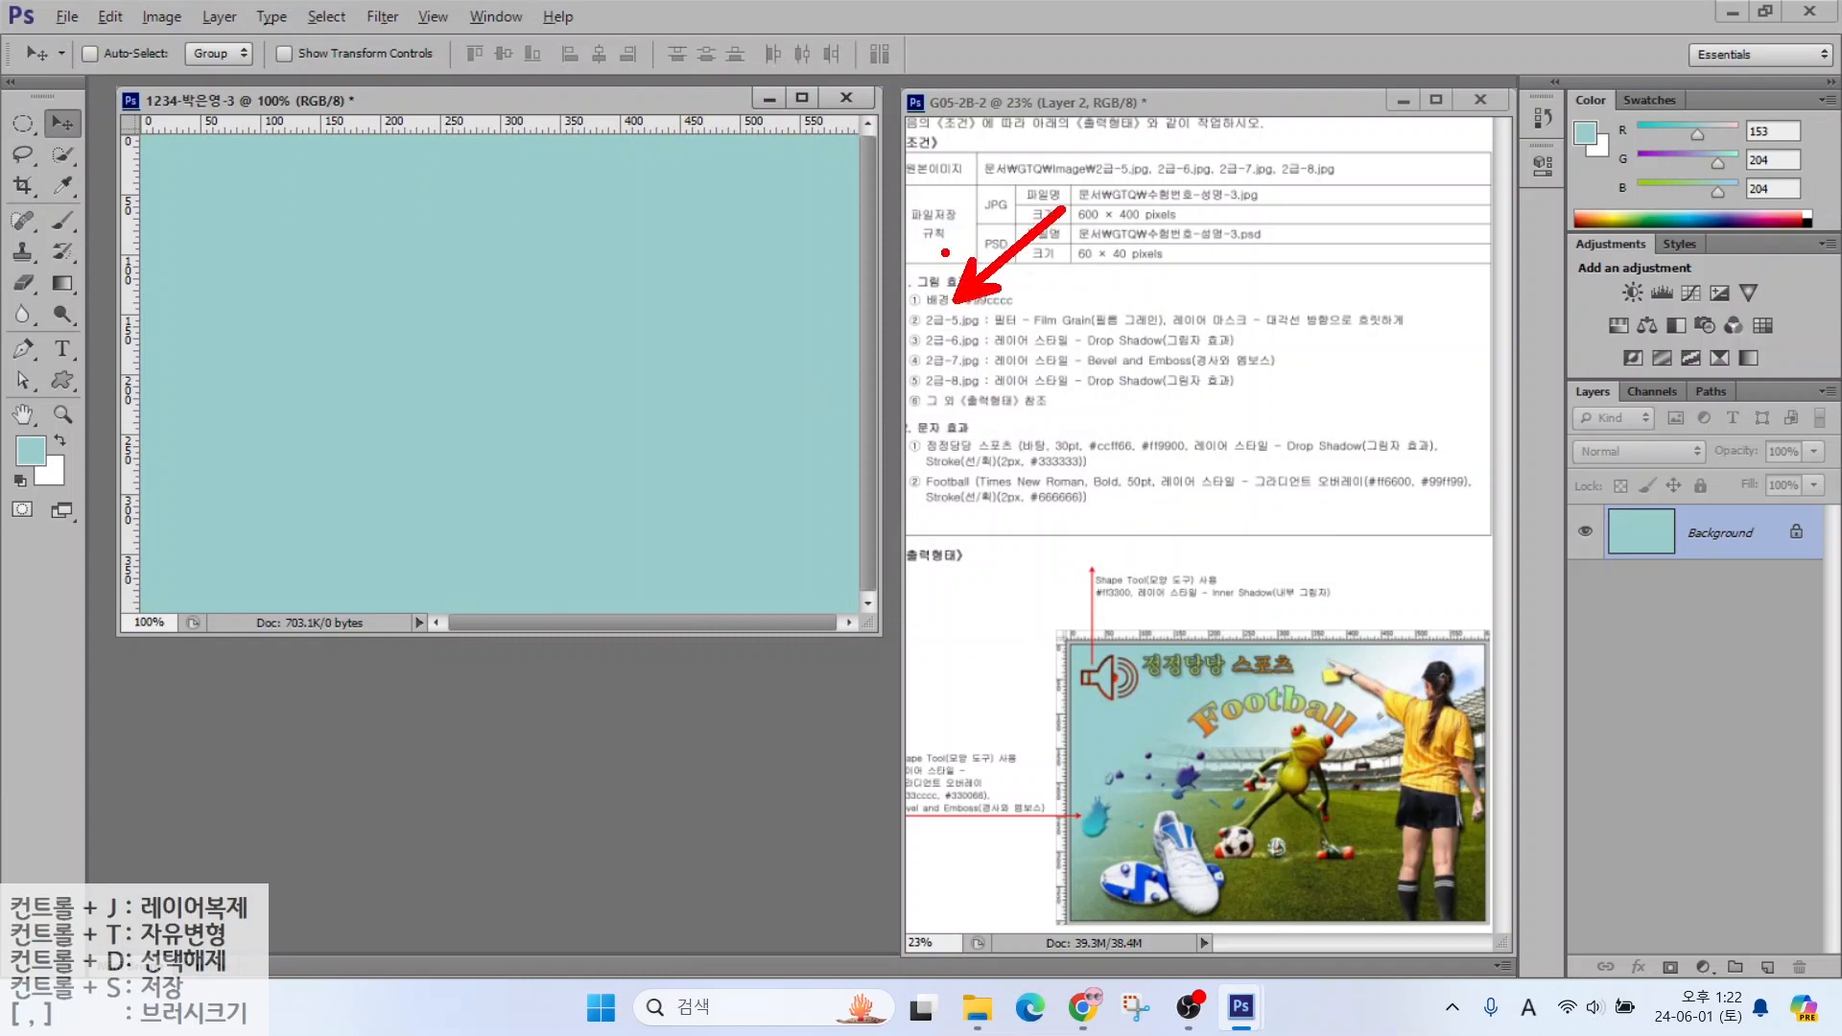
key(Escape)
double_click(556, 697)
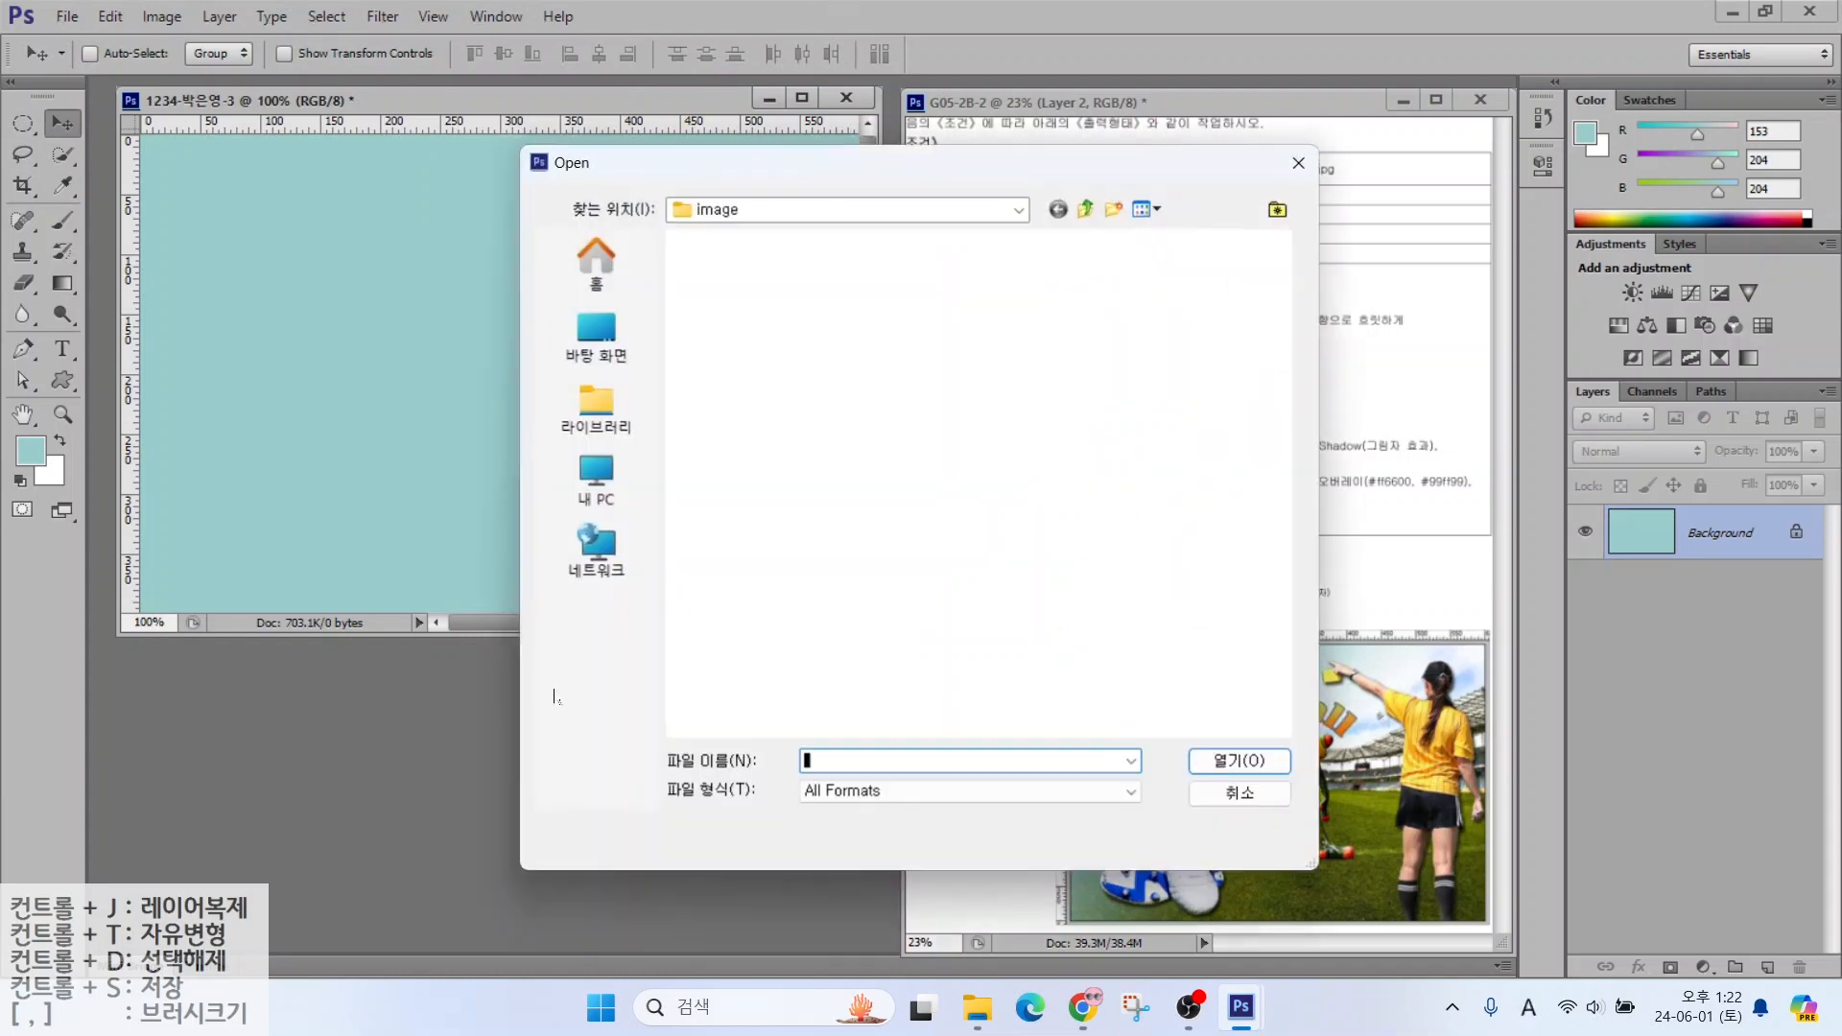
click(731, 484)
click(1209, 767)
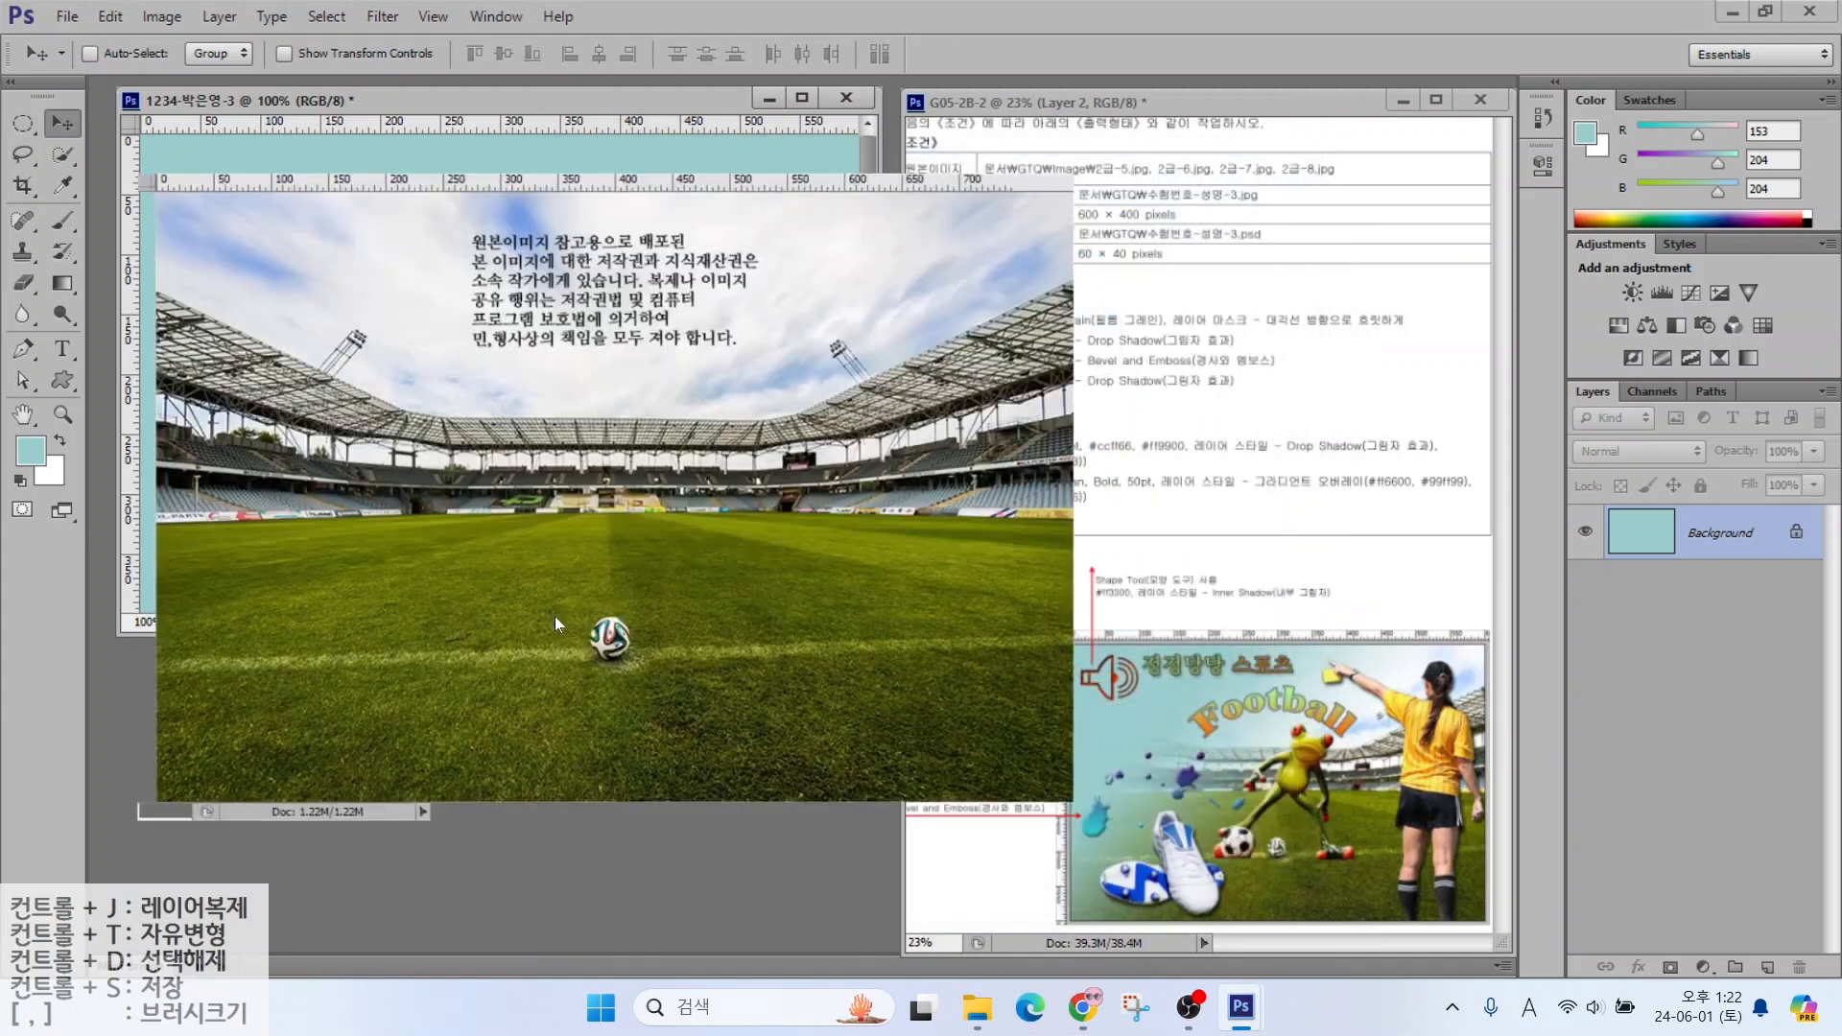
Resize the stadium photo to 600 wide by 400 high
drag(1089, 167, 1159, 105)
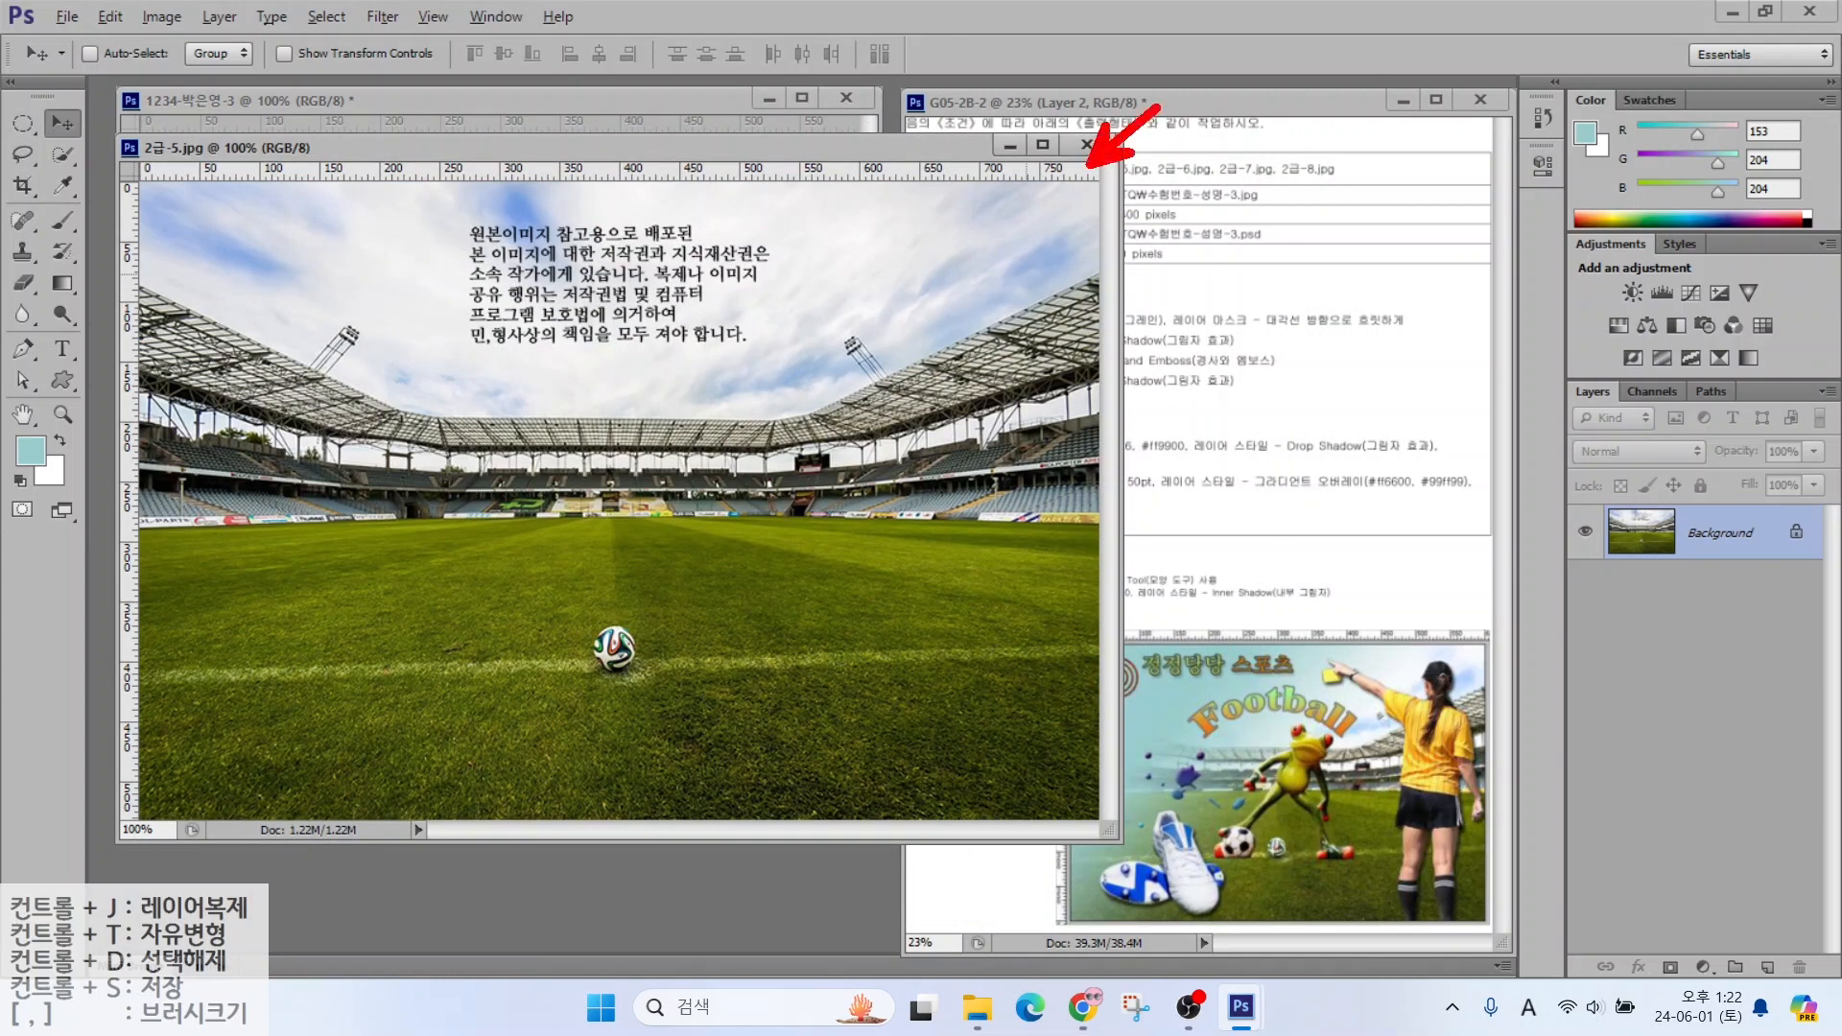
click(154, 17)
click(182, 190)
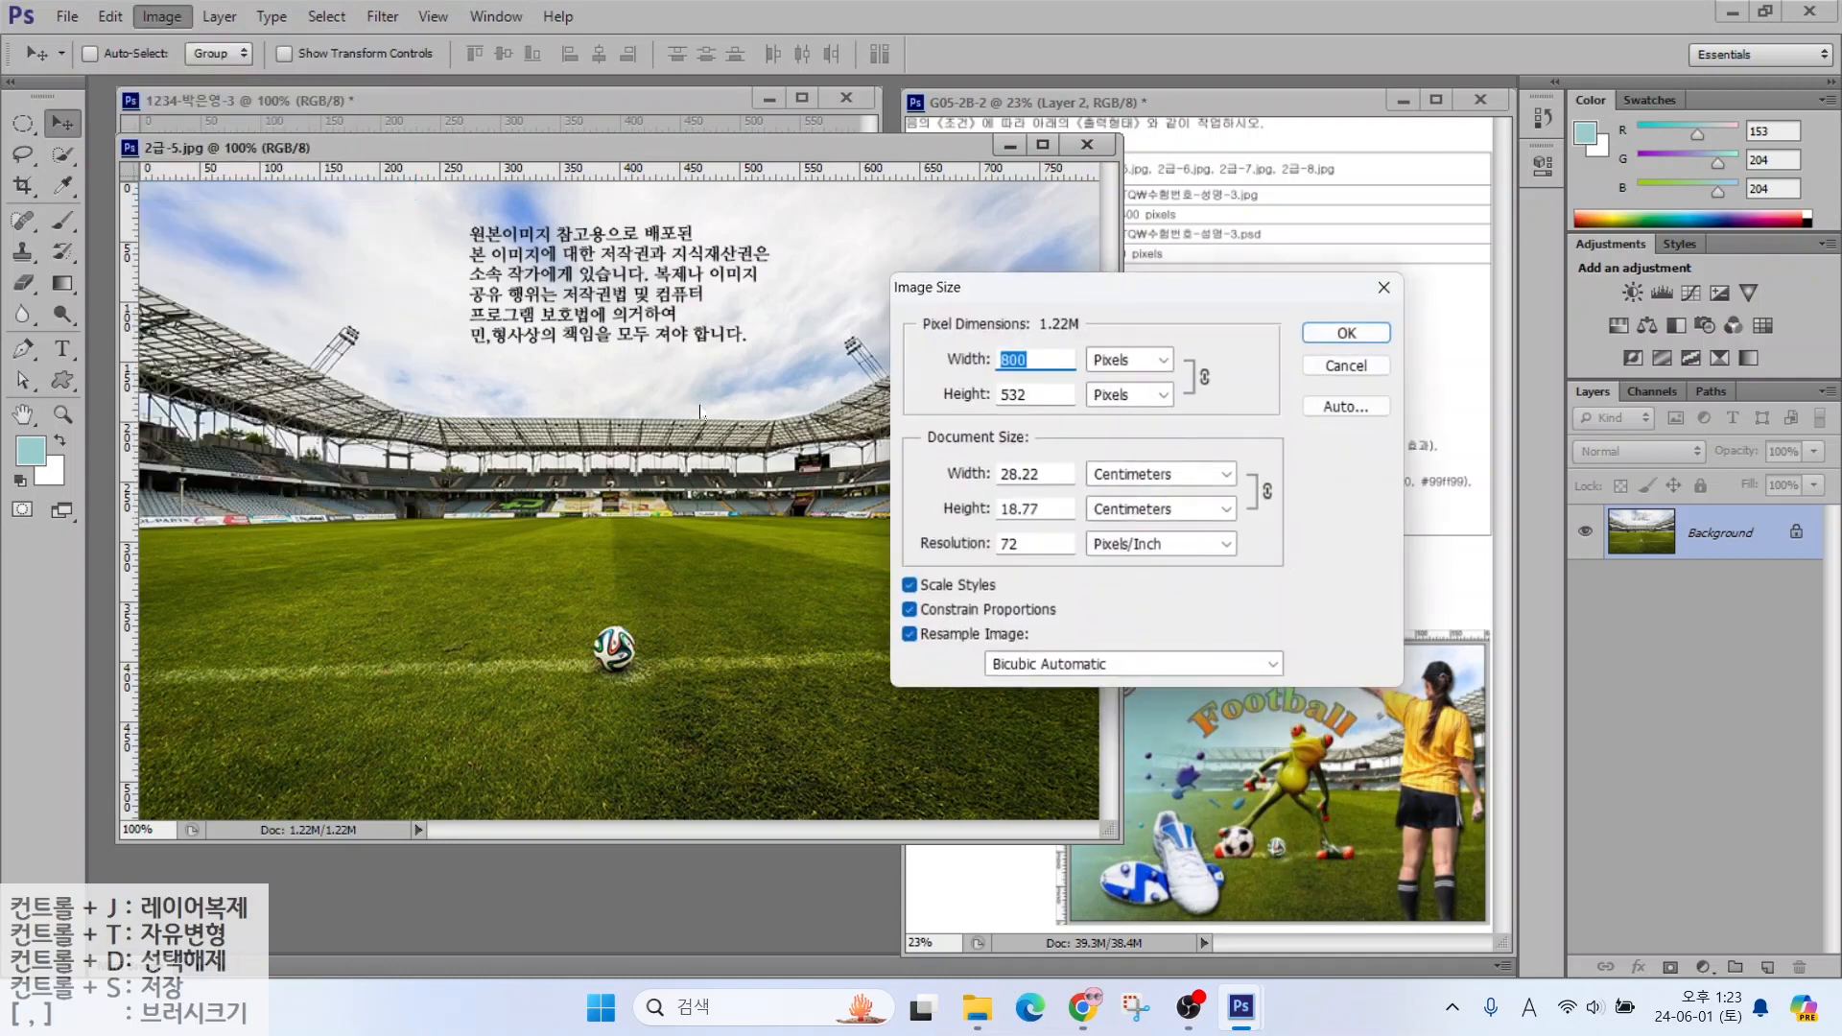
text(600)
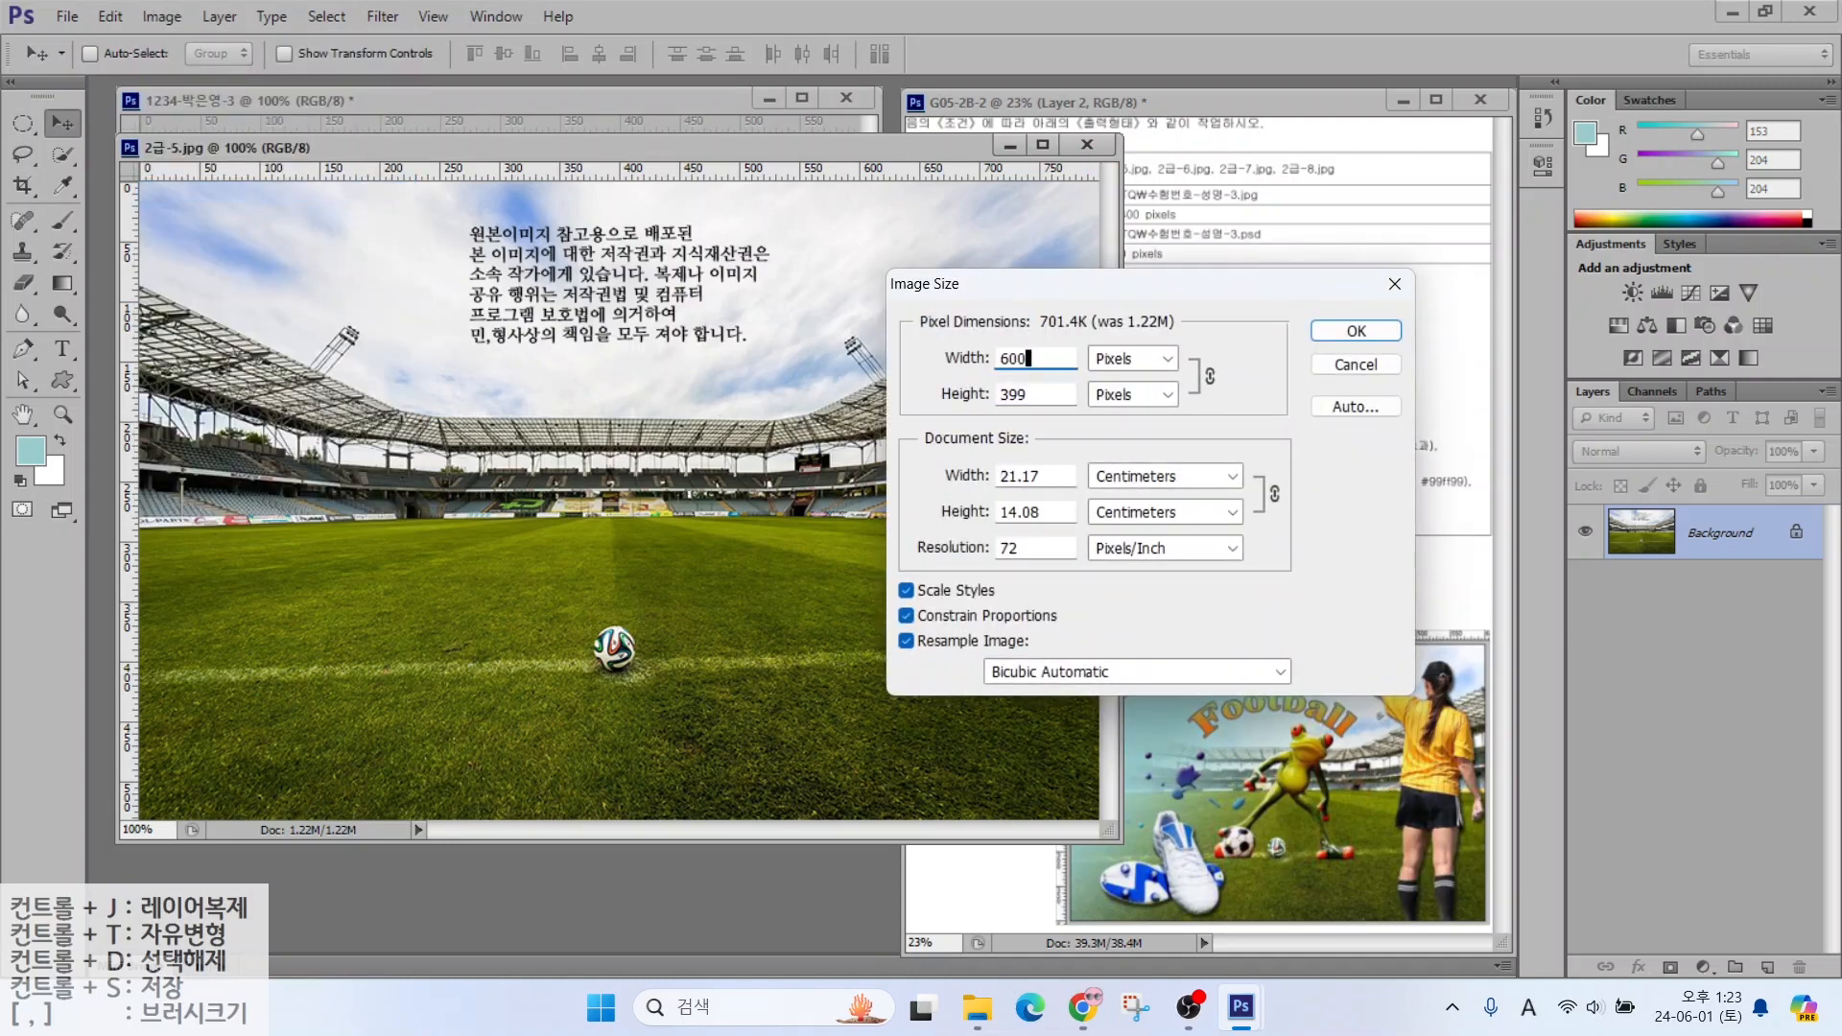
key(Tab)
text(400)
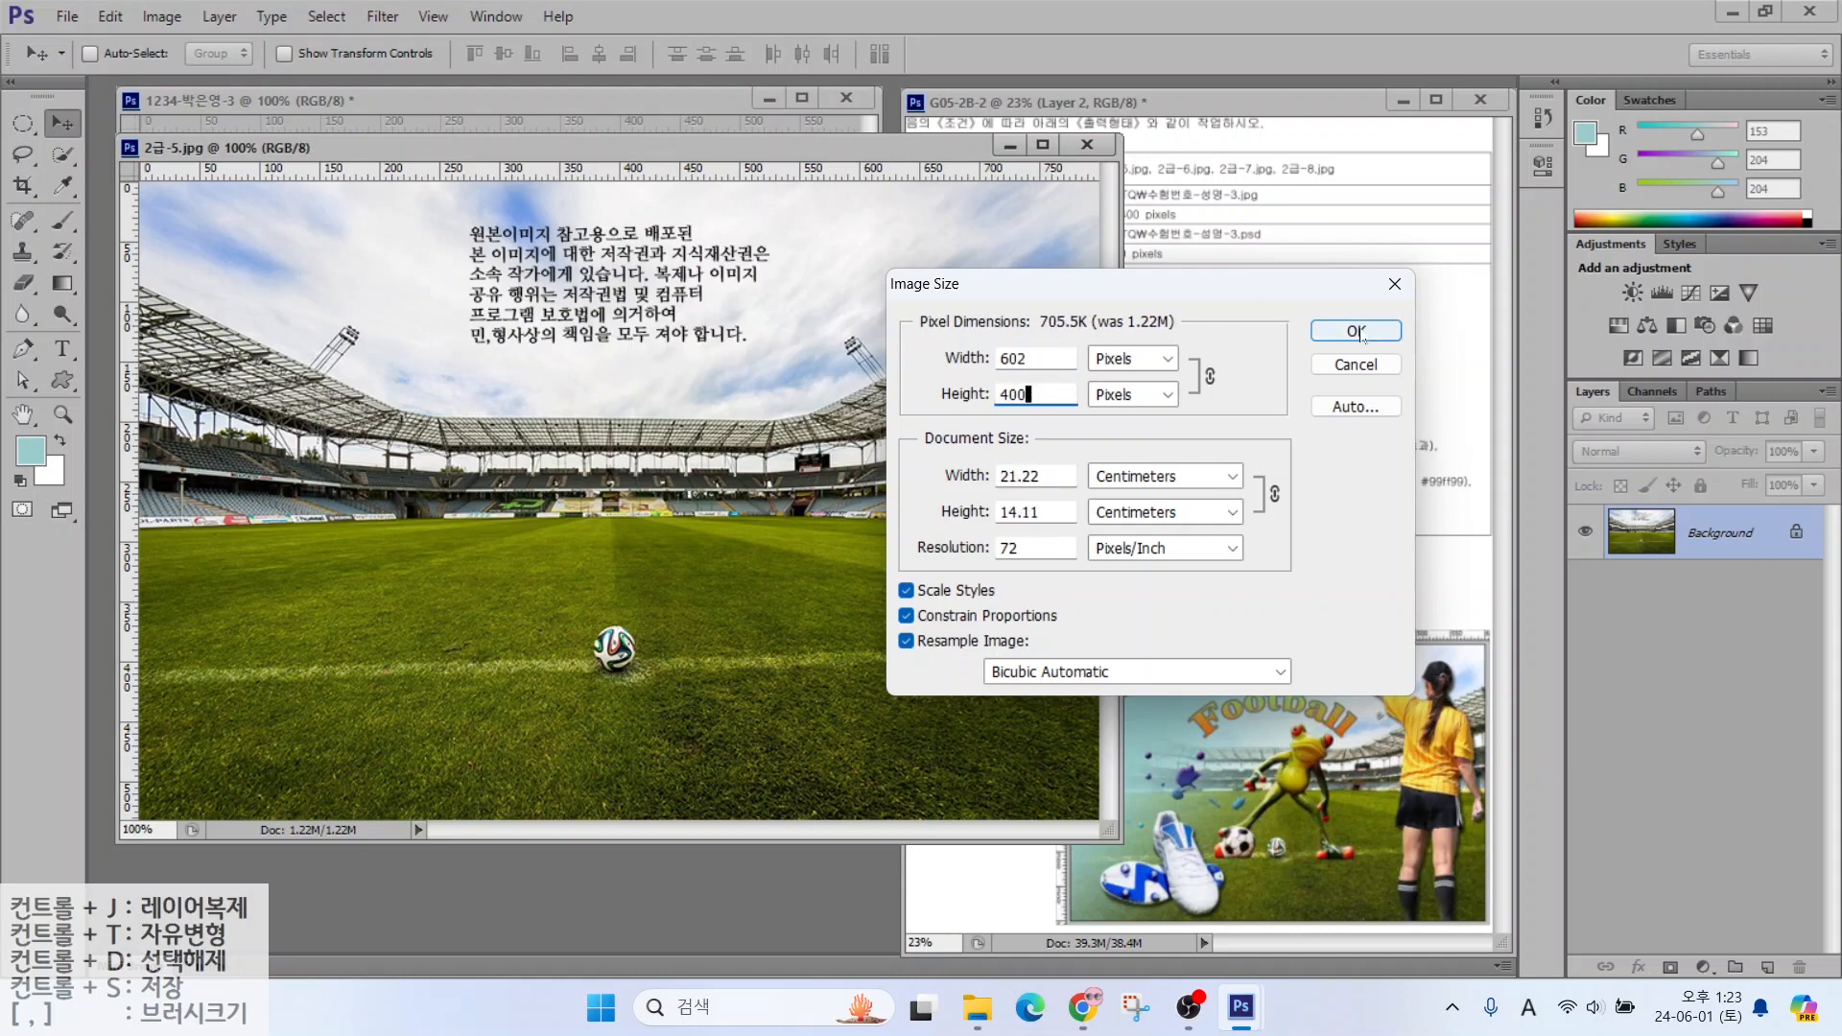
key(Return)
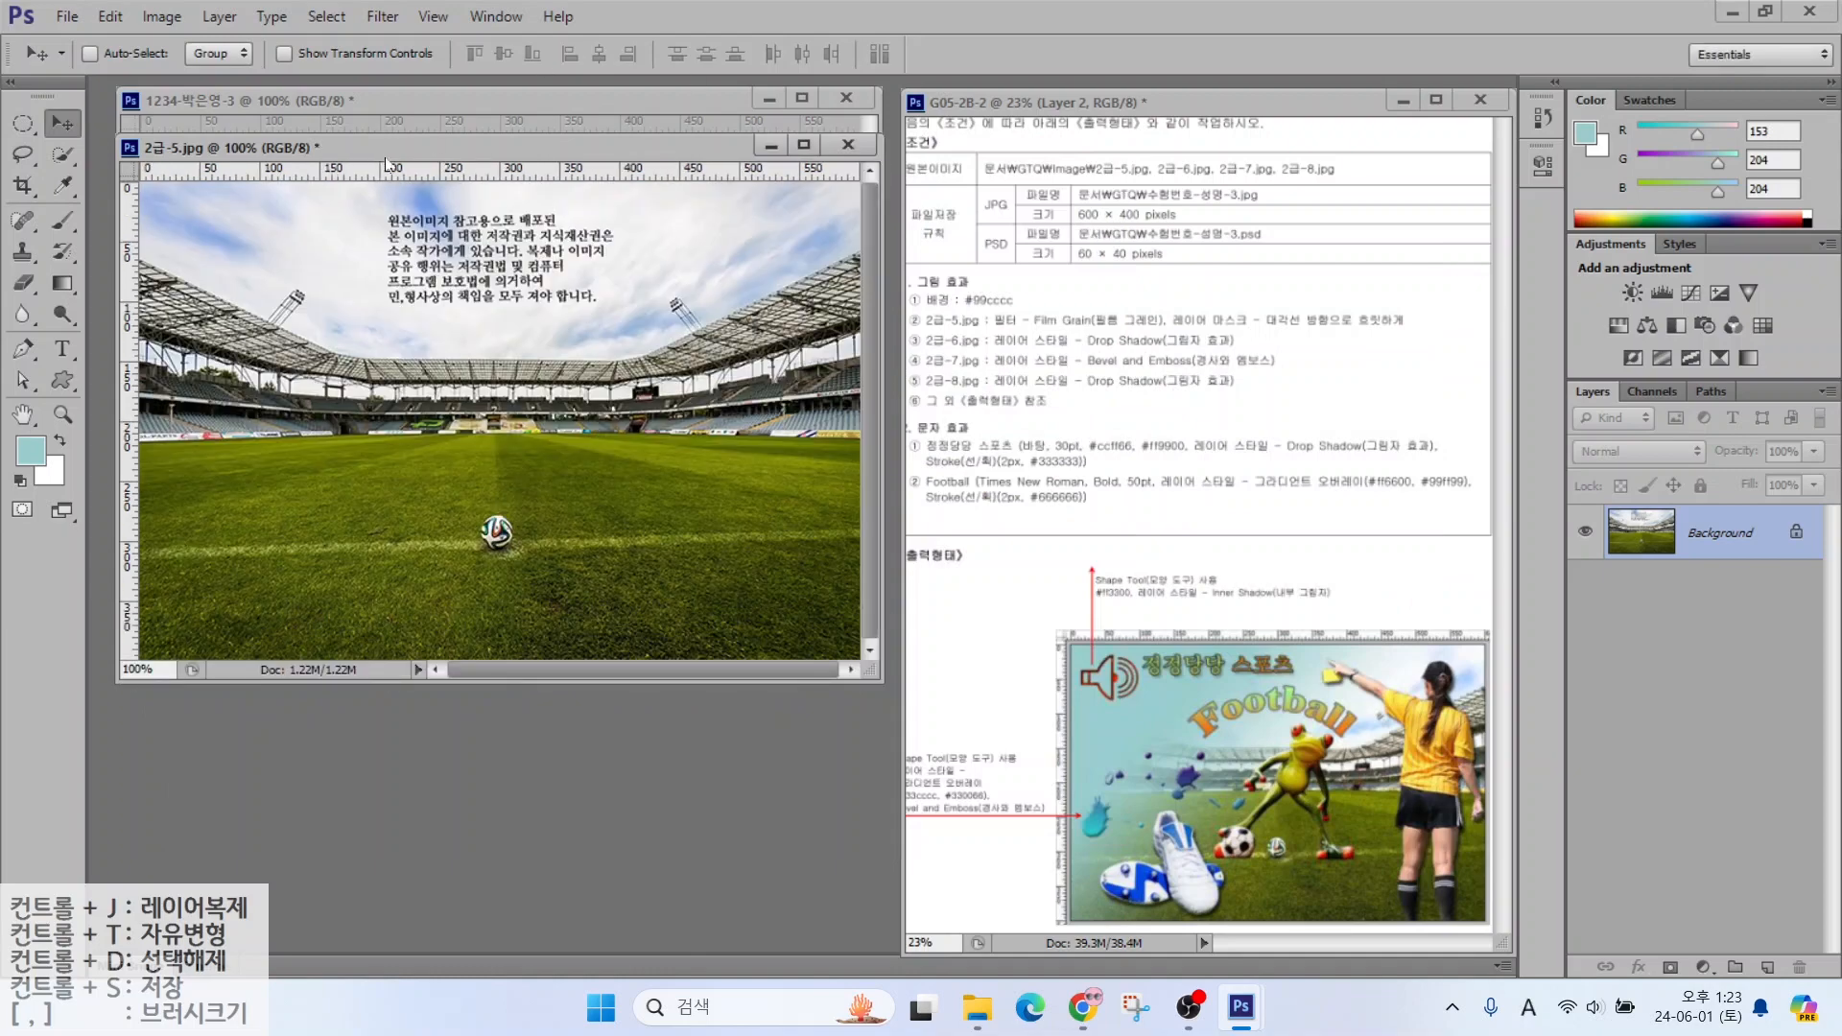
Drag the stadium photo into the teal poster as a new layer and close 2급-5.jpg without saving
drag(386, 157, 491, 226)
drag(307, 384, 192, 331)
drag(331, 340, 338, 267)
click(936, 227)
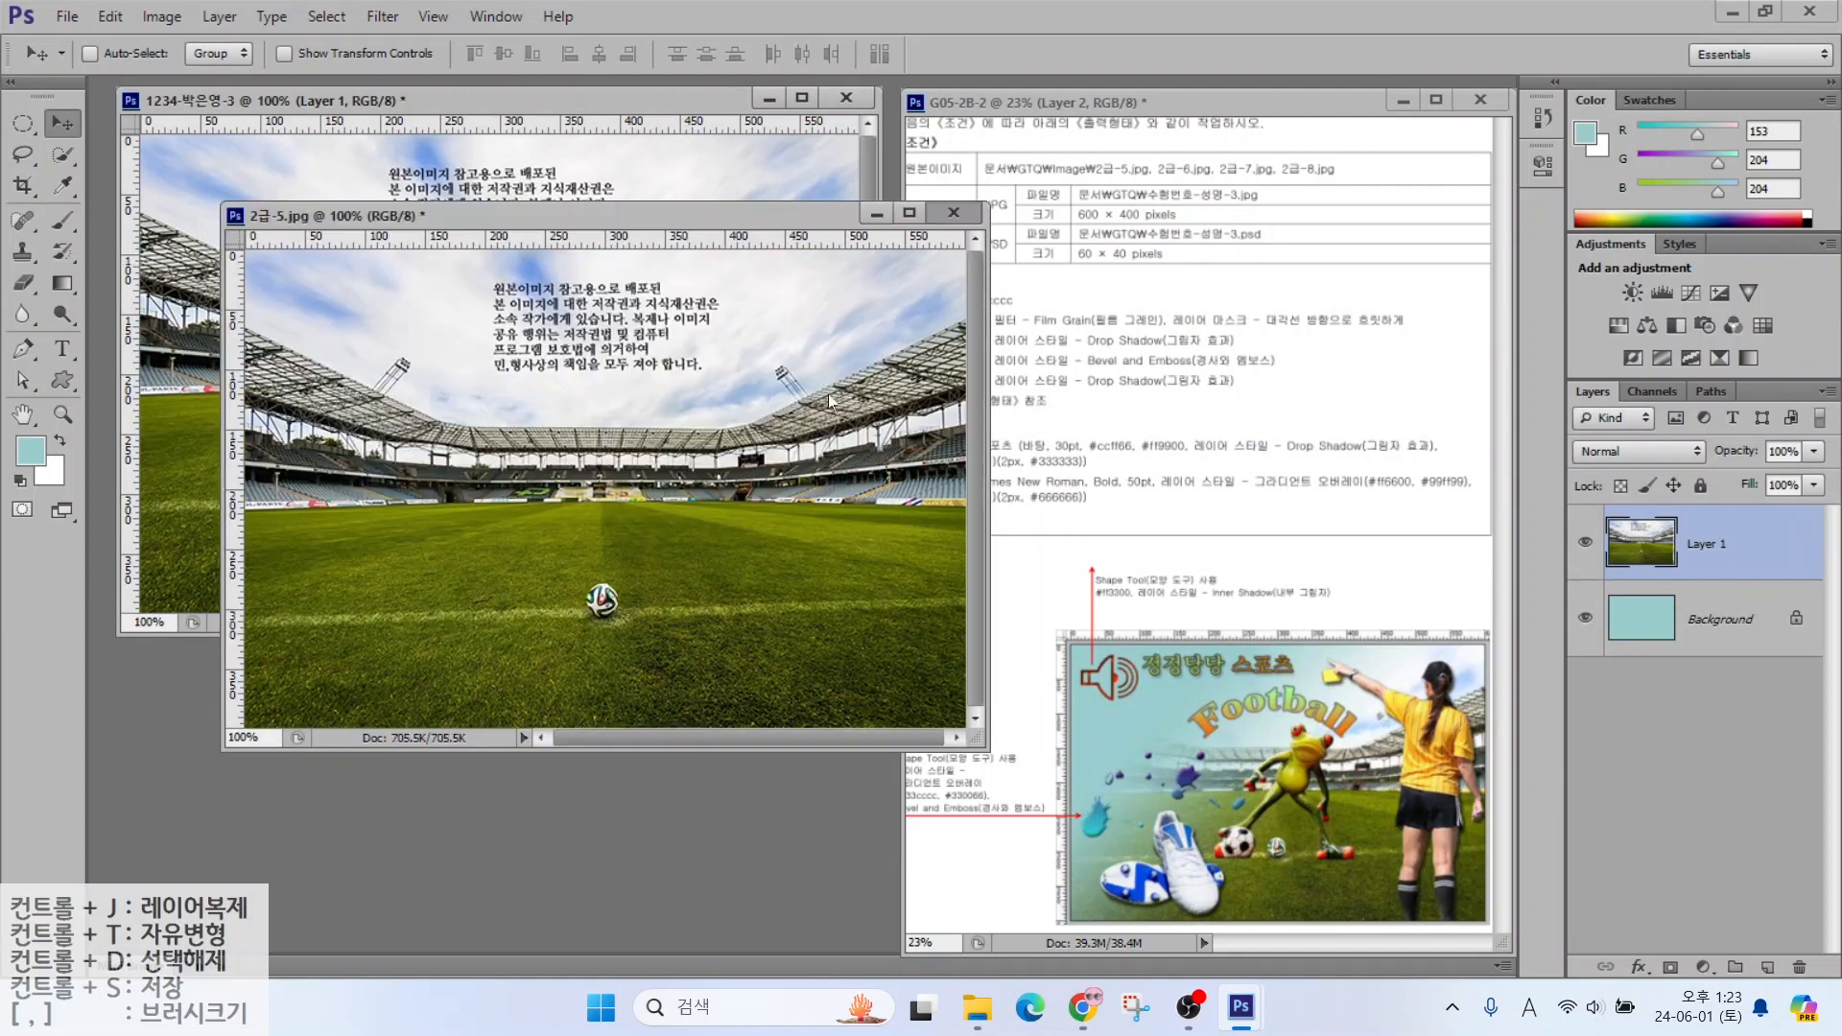
click(895, 415)
key(alt+2)
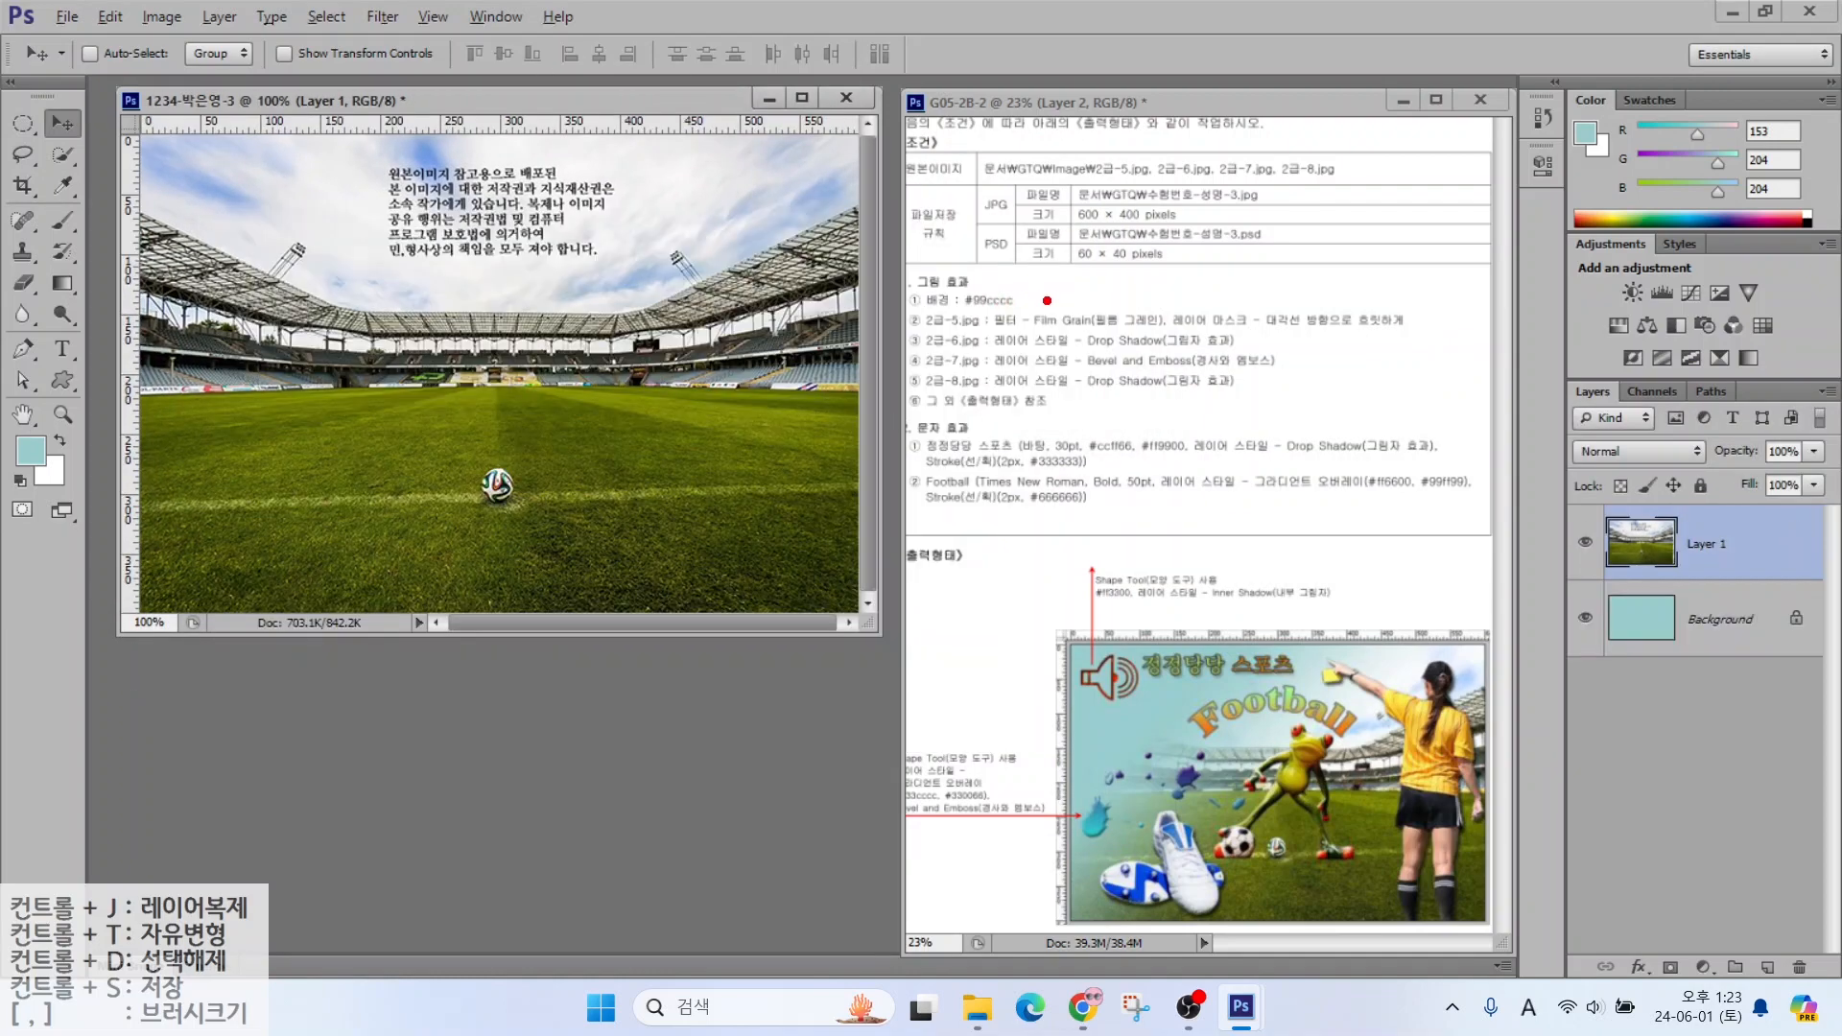
Rename Layer 1 to 2-5
drag(1047, 300, 1147, 240)
key(Escape)
double_click(1704, 544)
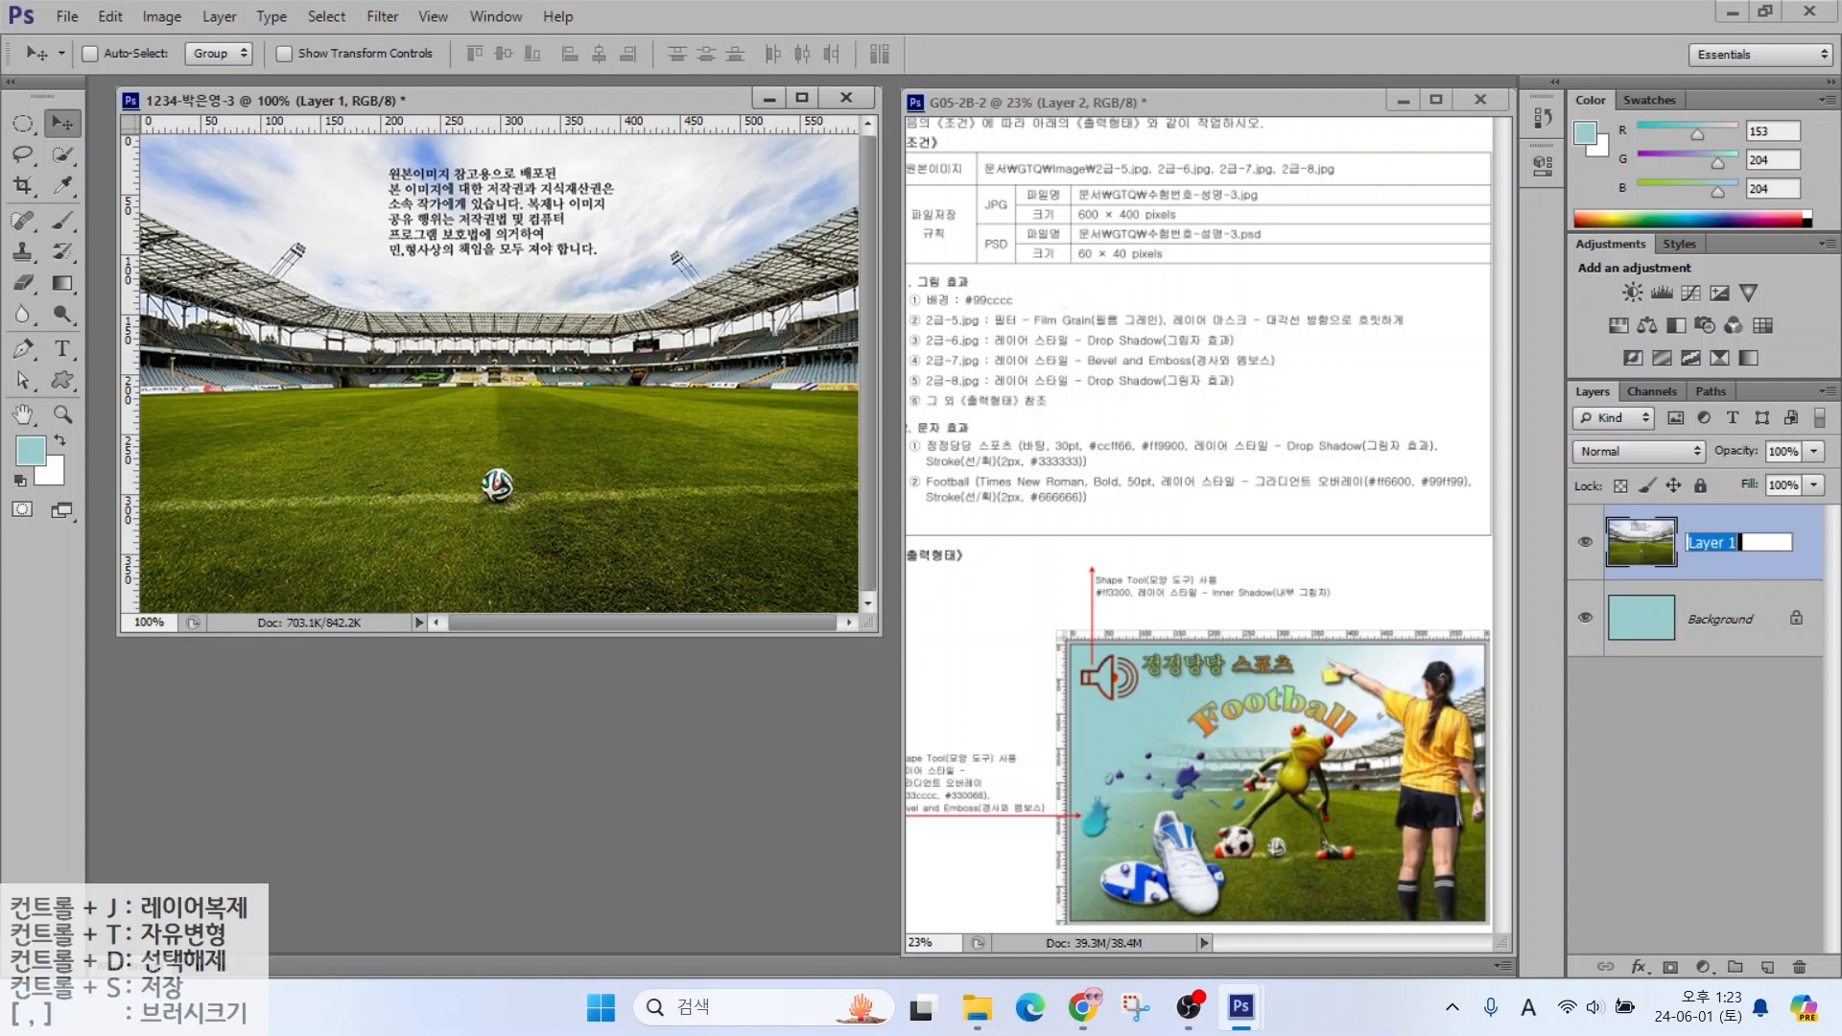
text(2-5)
key(Return)
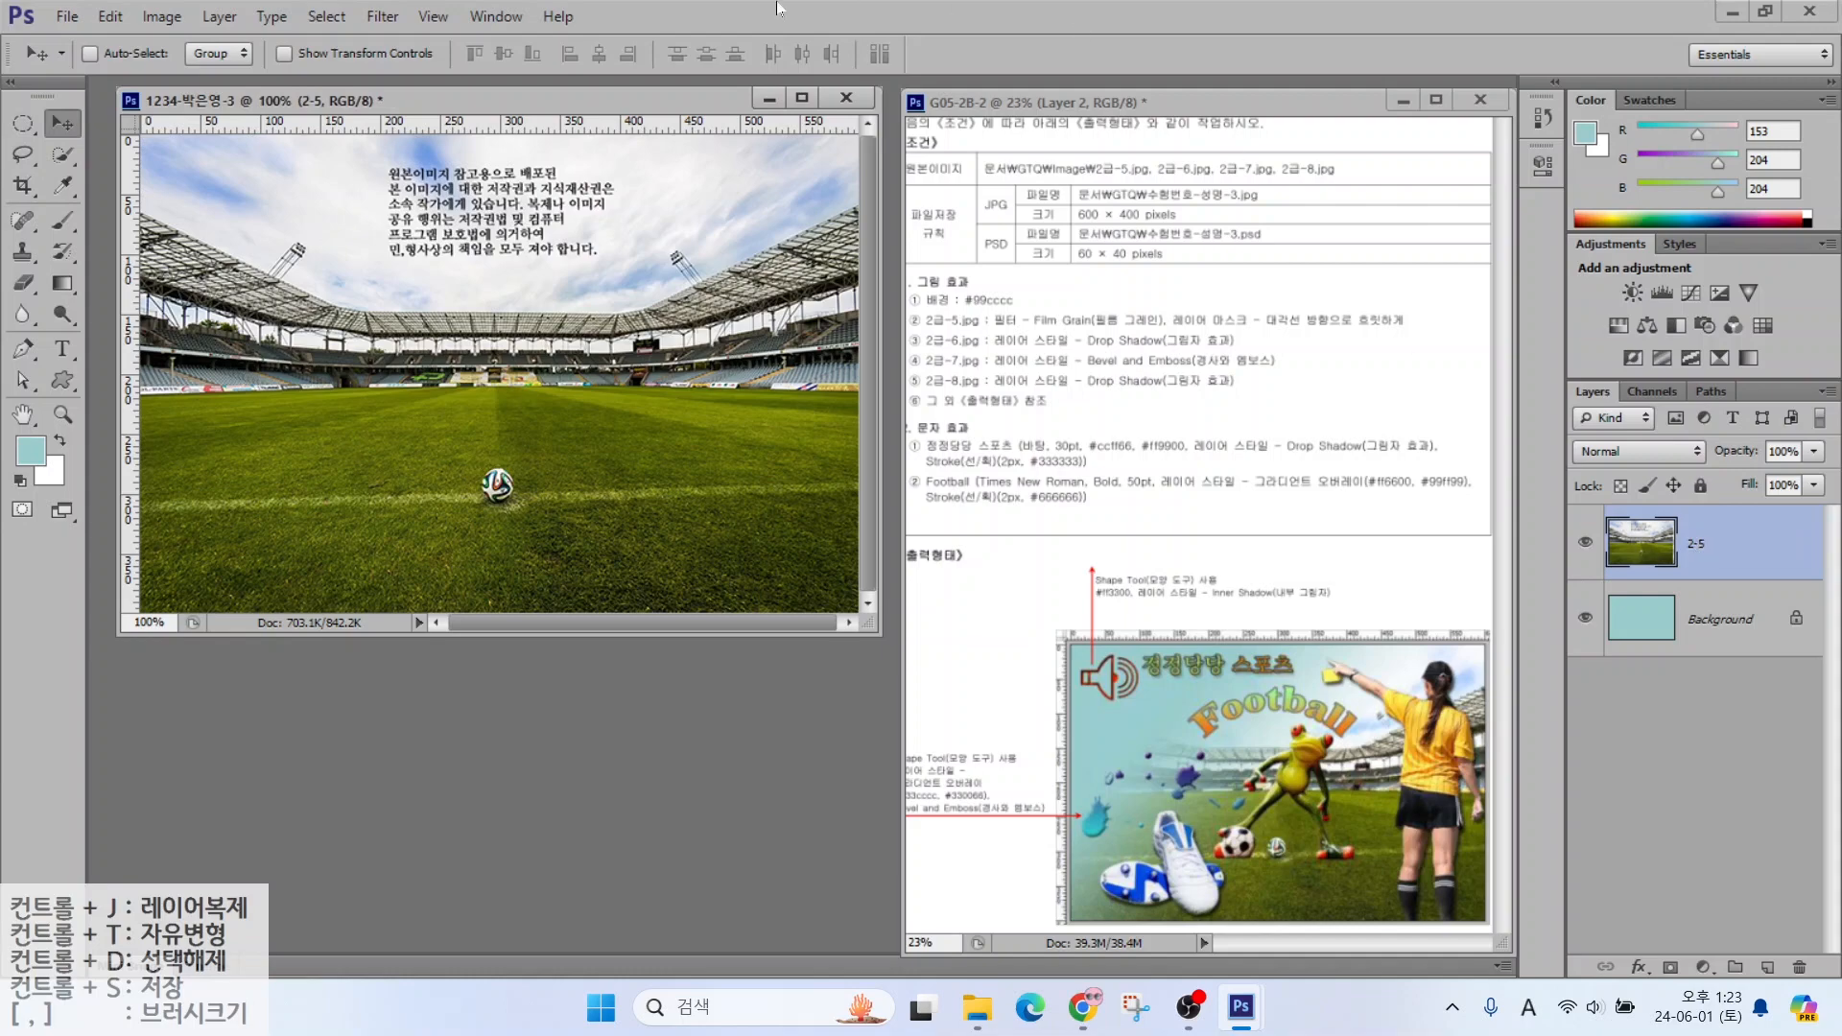
Apply the Filter Gallery's Film Grain effect to layer 2-5
click(377, 23)
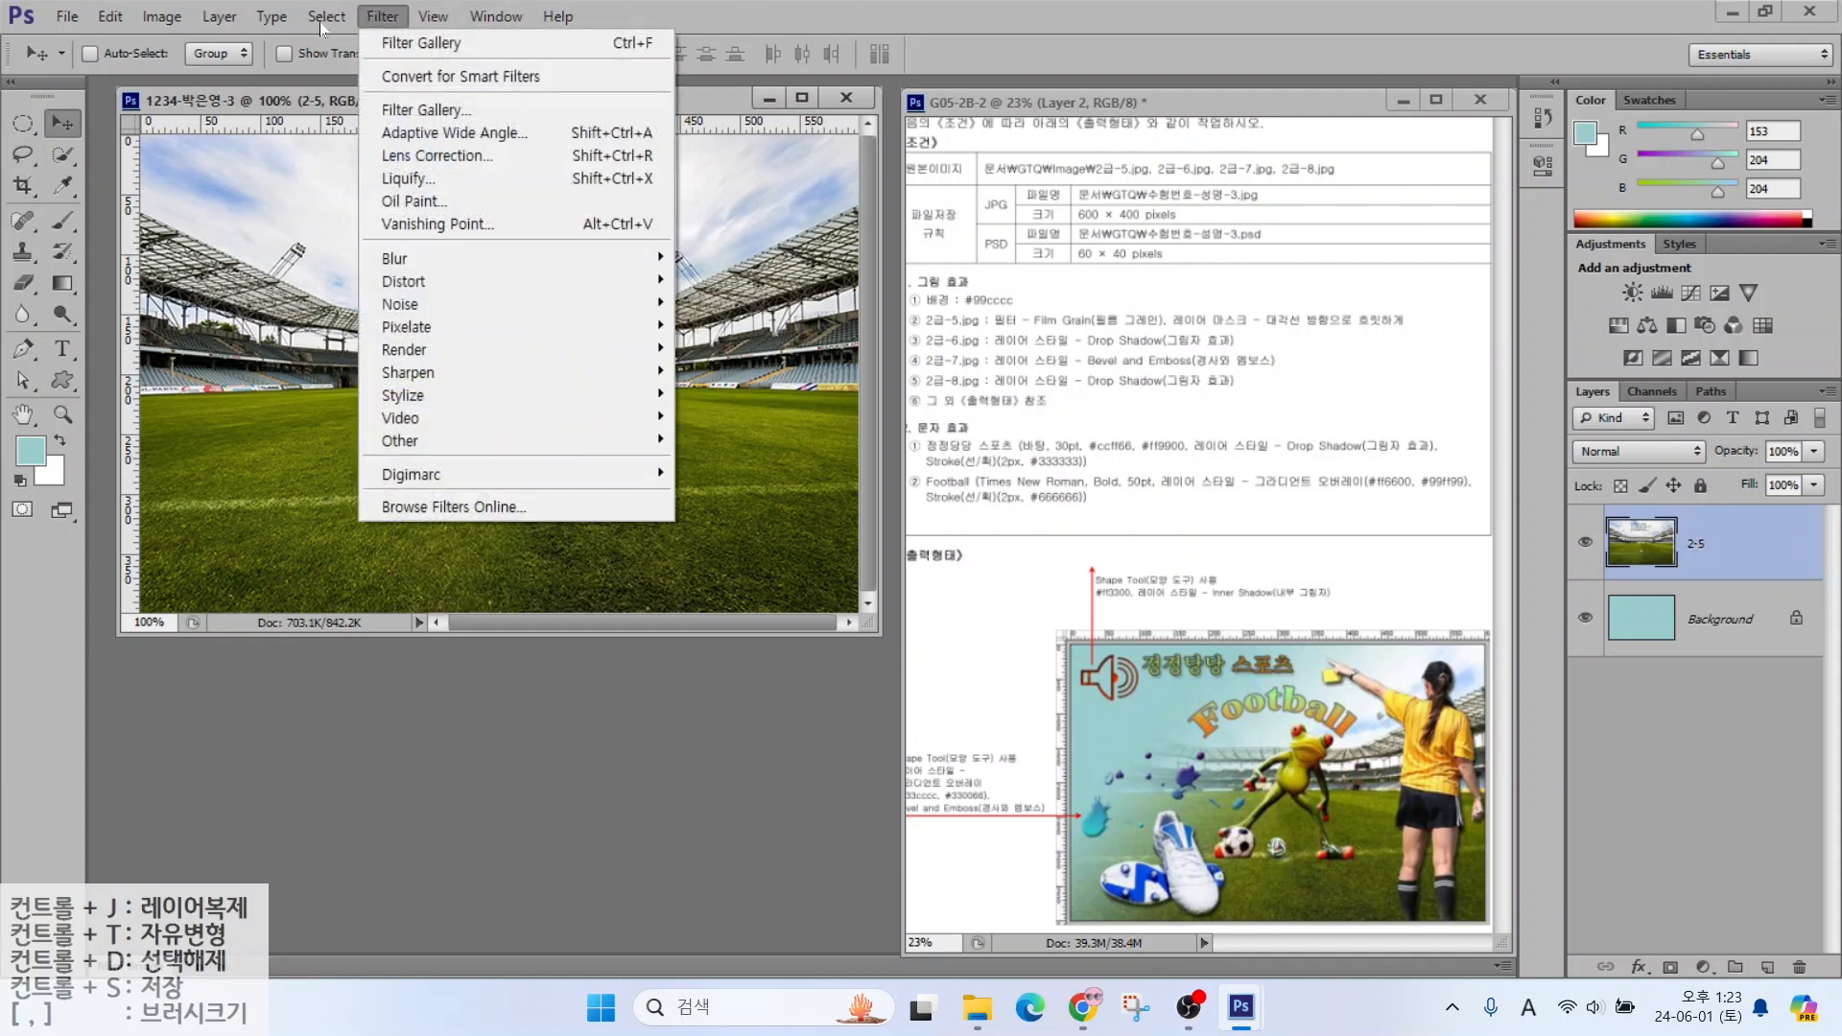
click(423, 111)
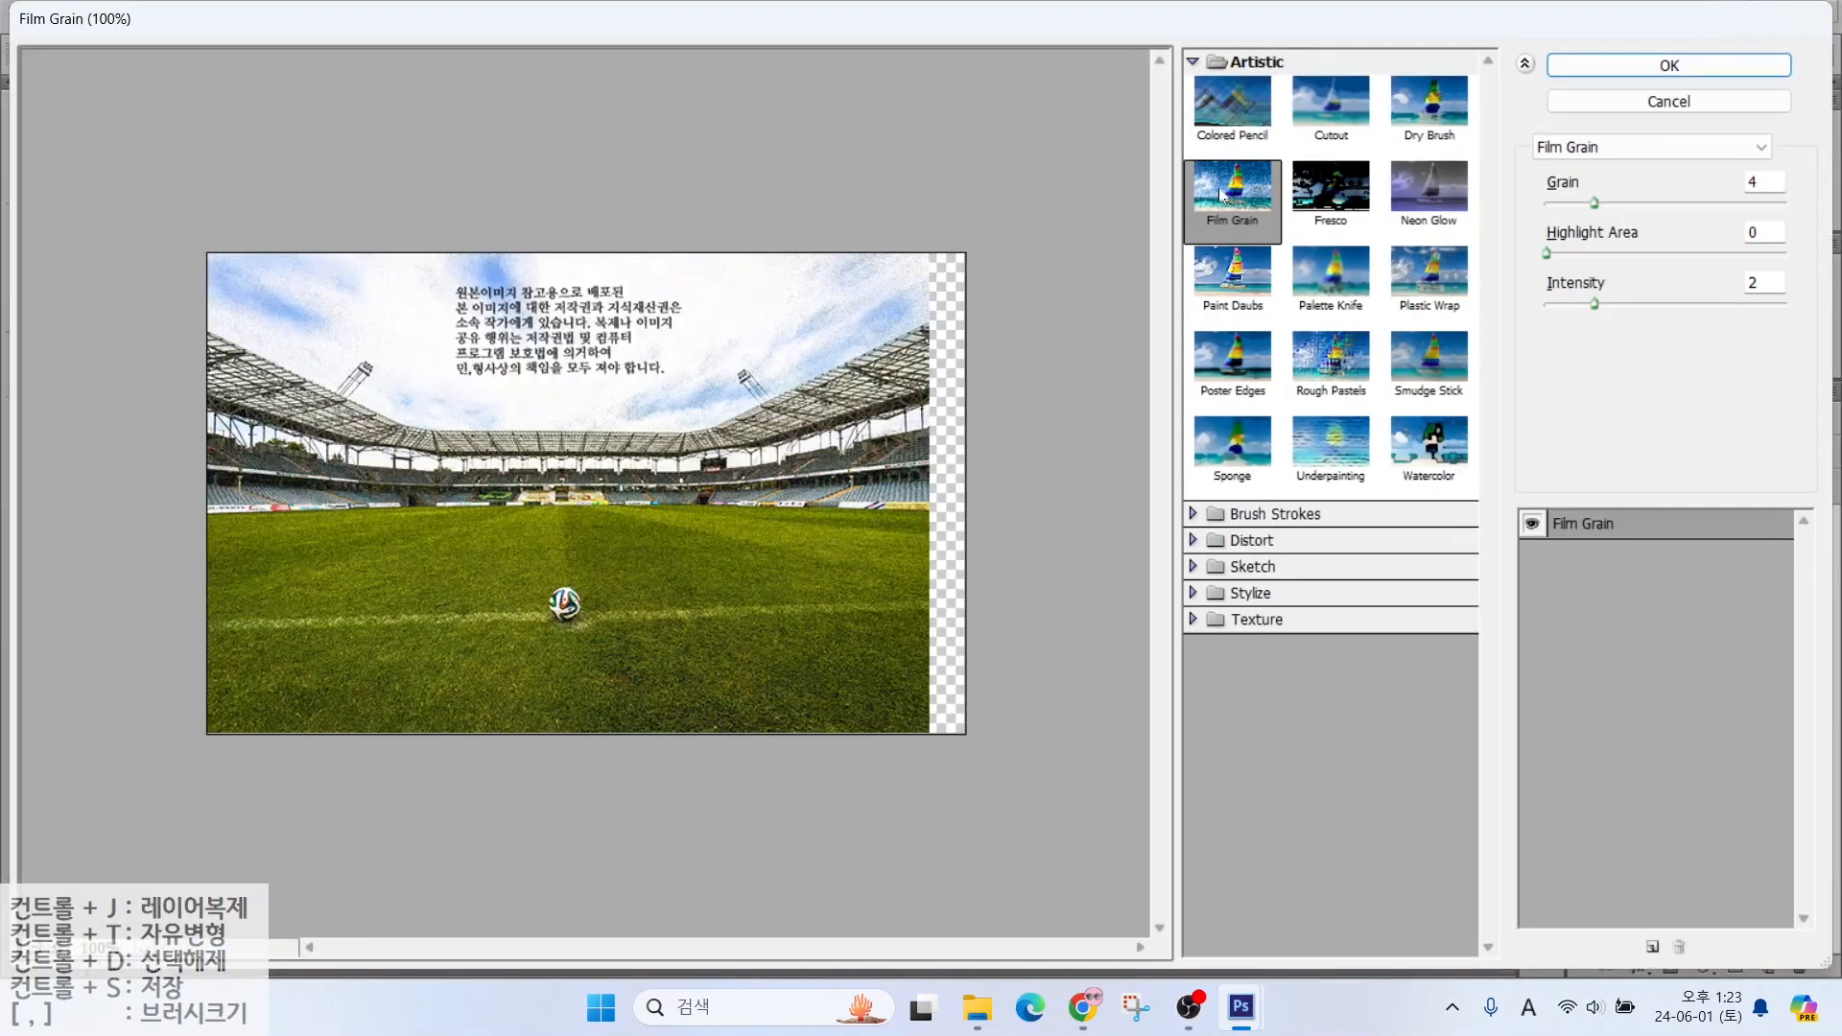
click(1647, 69)
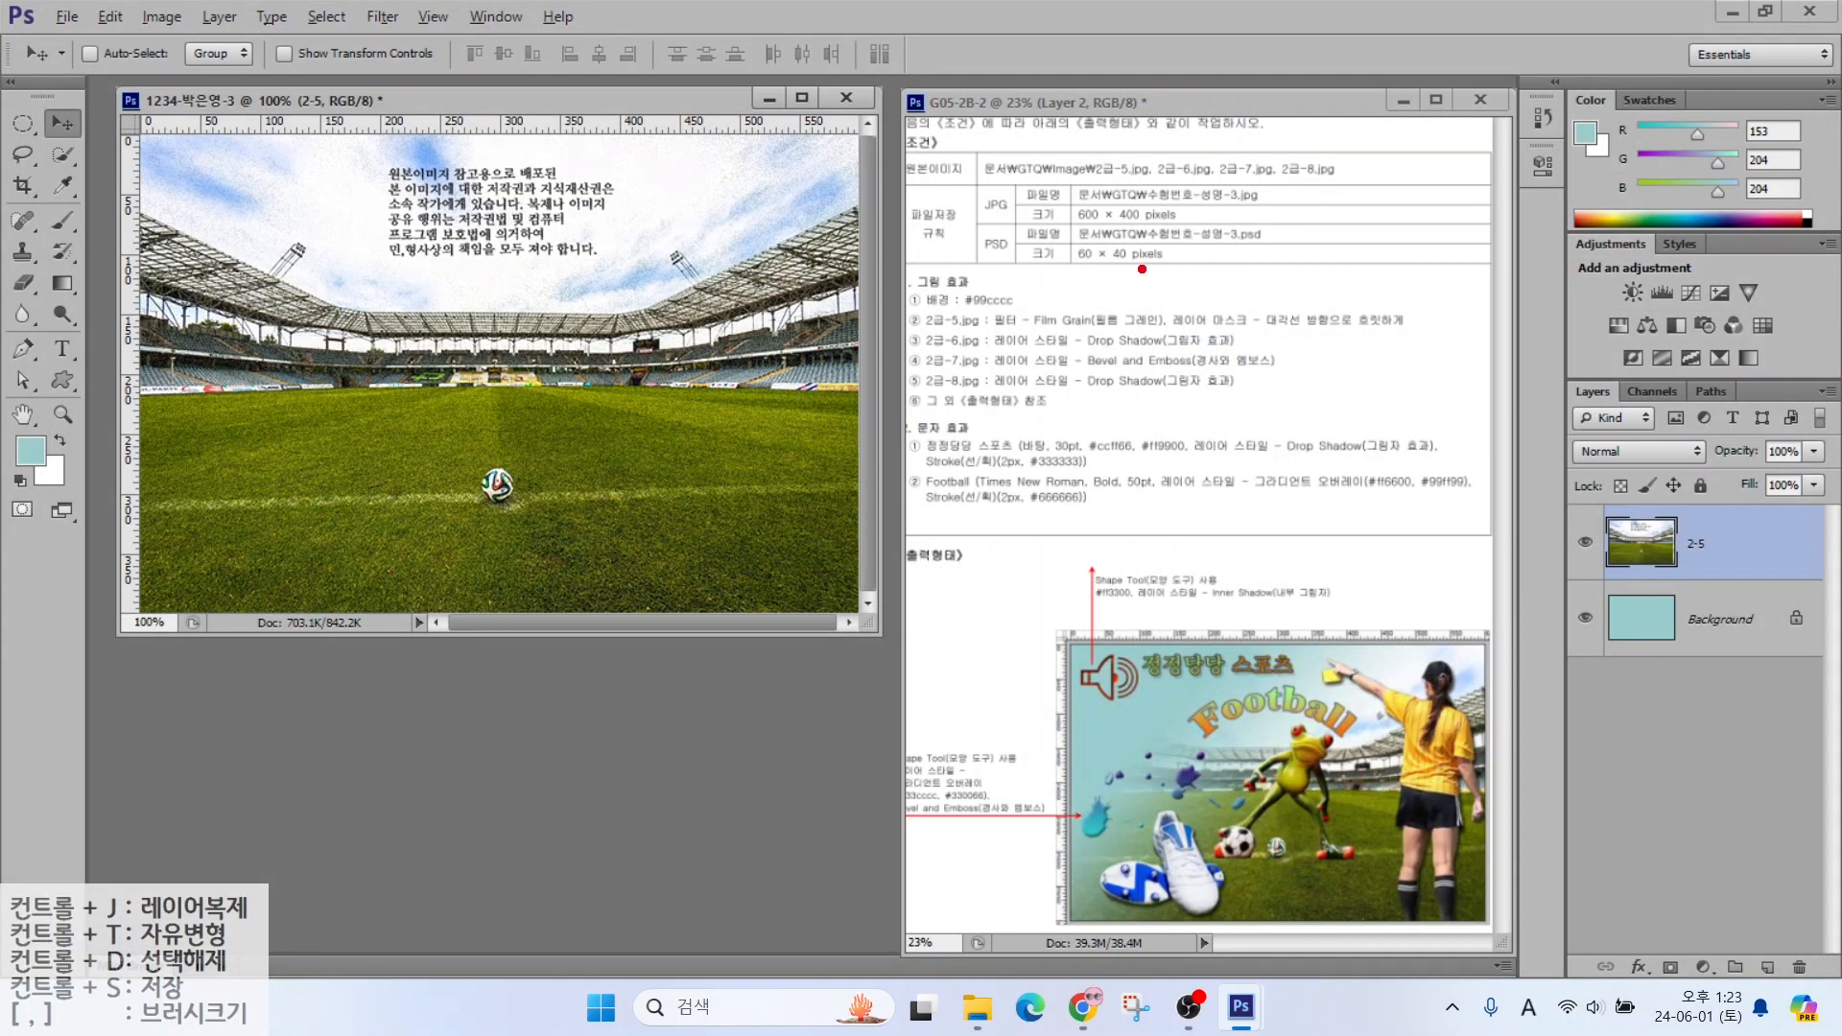
Attach a white layer mask to the 2-5 stadium layer
drag(1226, 305, 1181, 245)
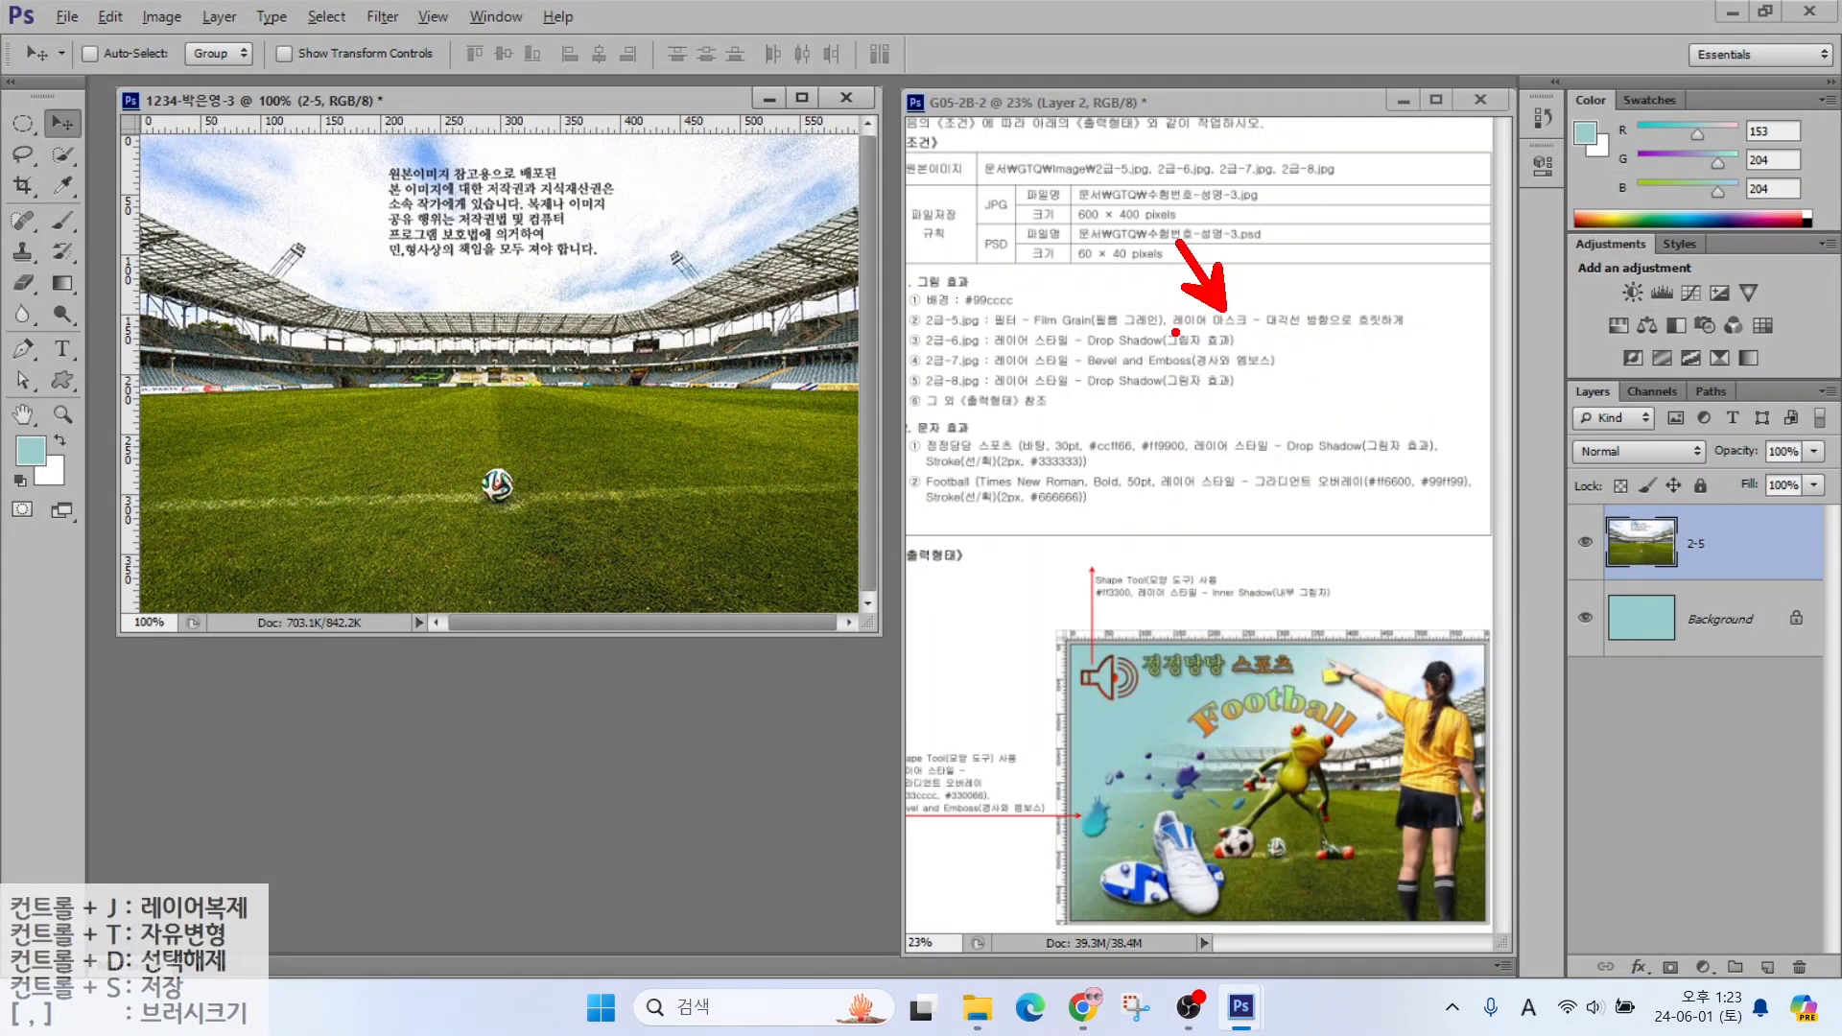
drag(1169, 340, 1412, 338)
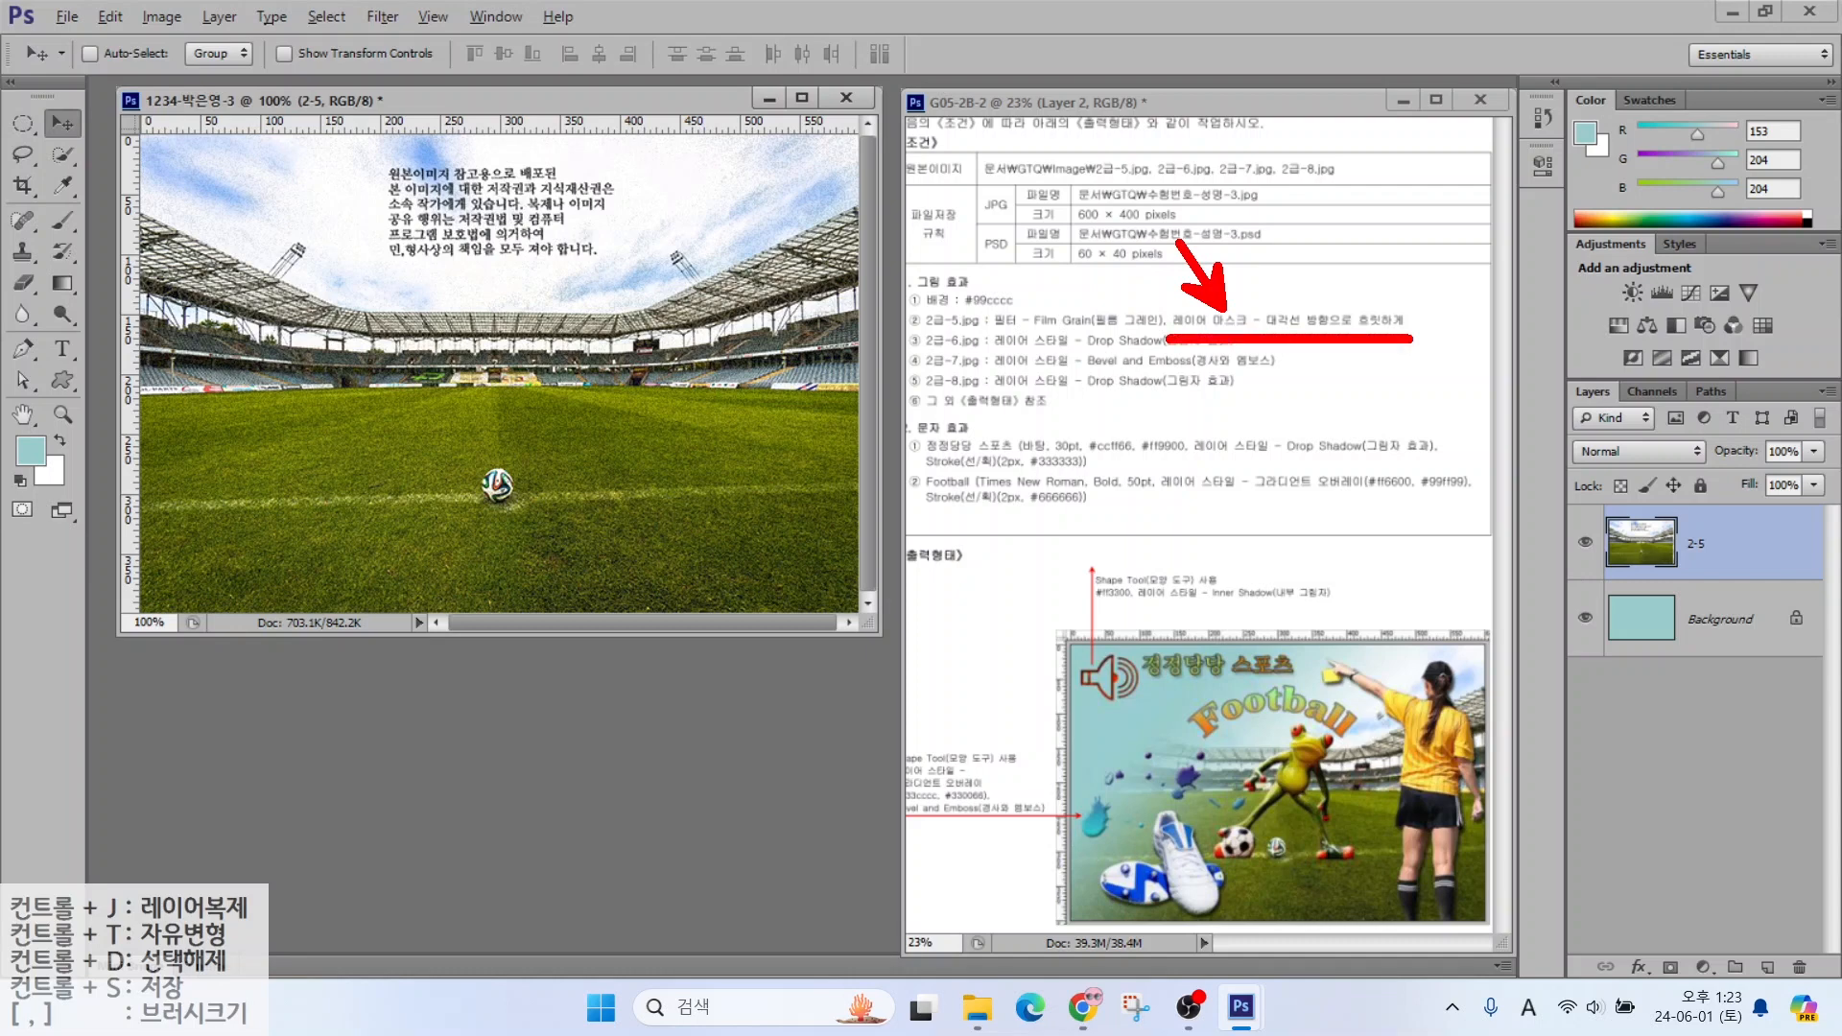
mouse_move(1548, 369)
mouse_down()
mouse_move(1723, 824)
mouse_move(1833, 998)
mouse_up()
mouse_move(1635, 936)
mouse_down()
mouse_move(1695, 994)
mouse_move(1707, 908)
mouse_move(1734, 902)
mouse_up()
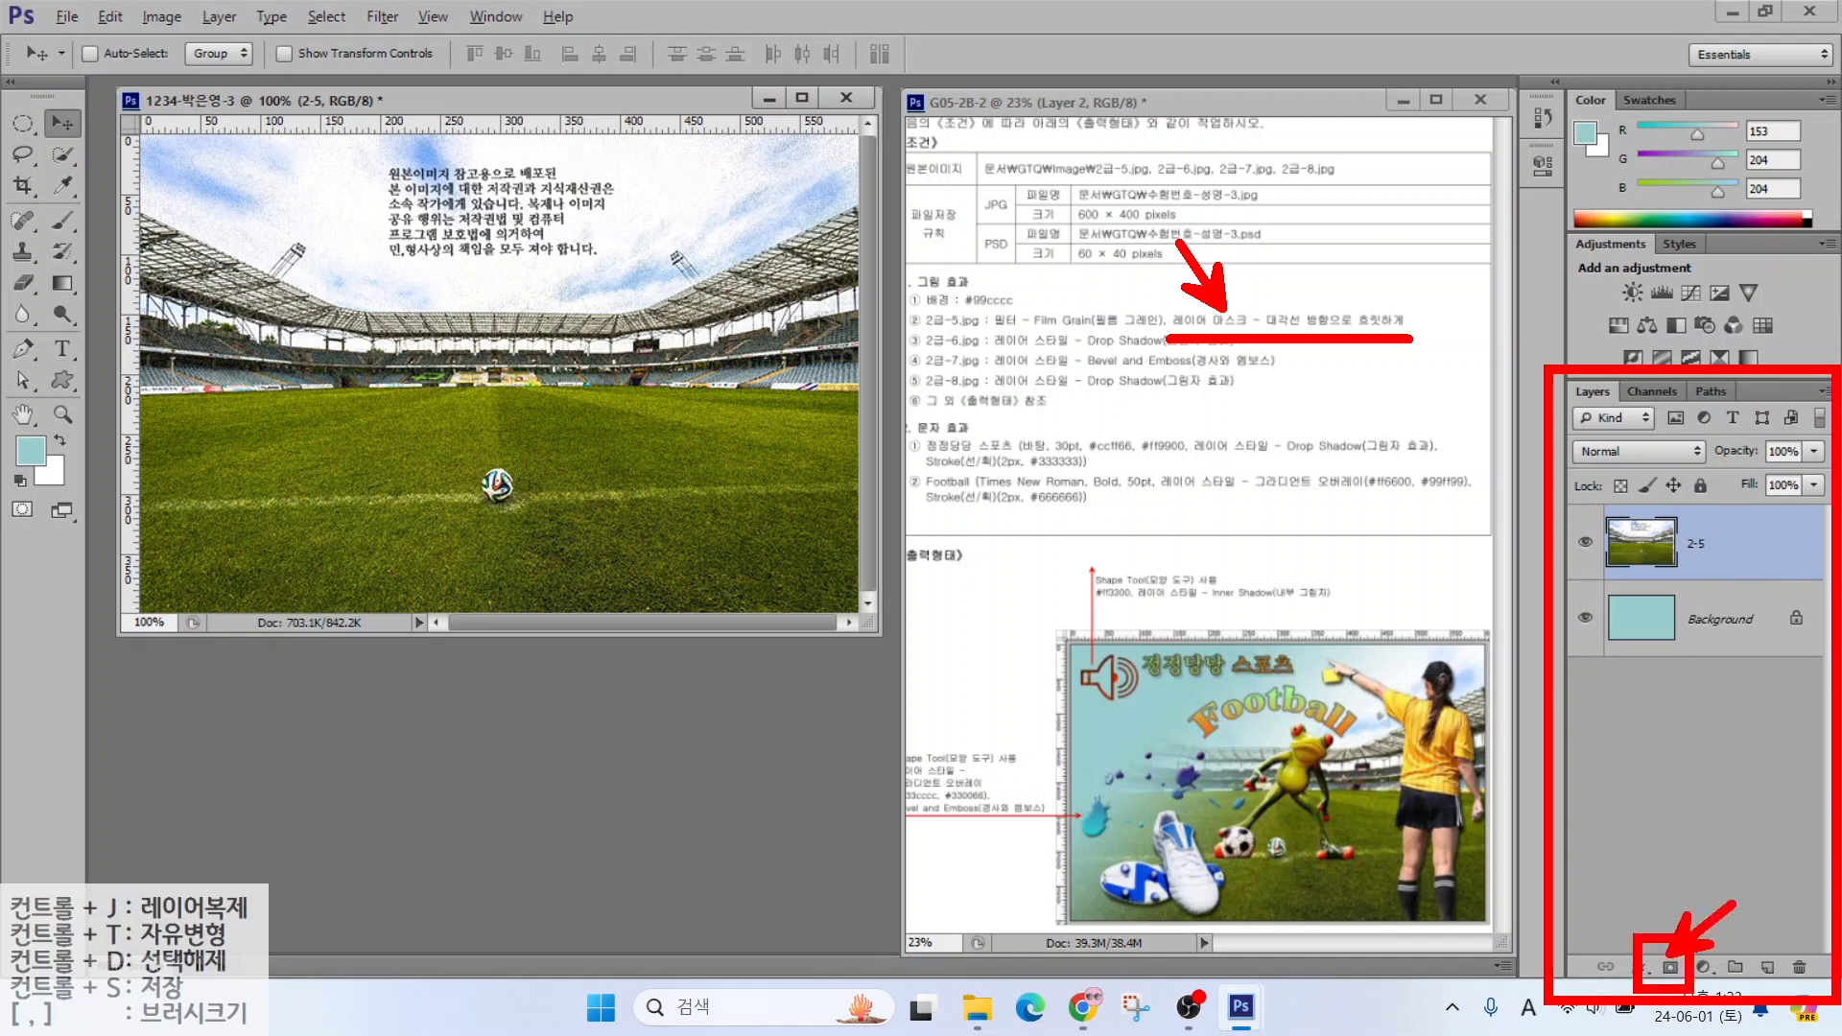
key(Escape)
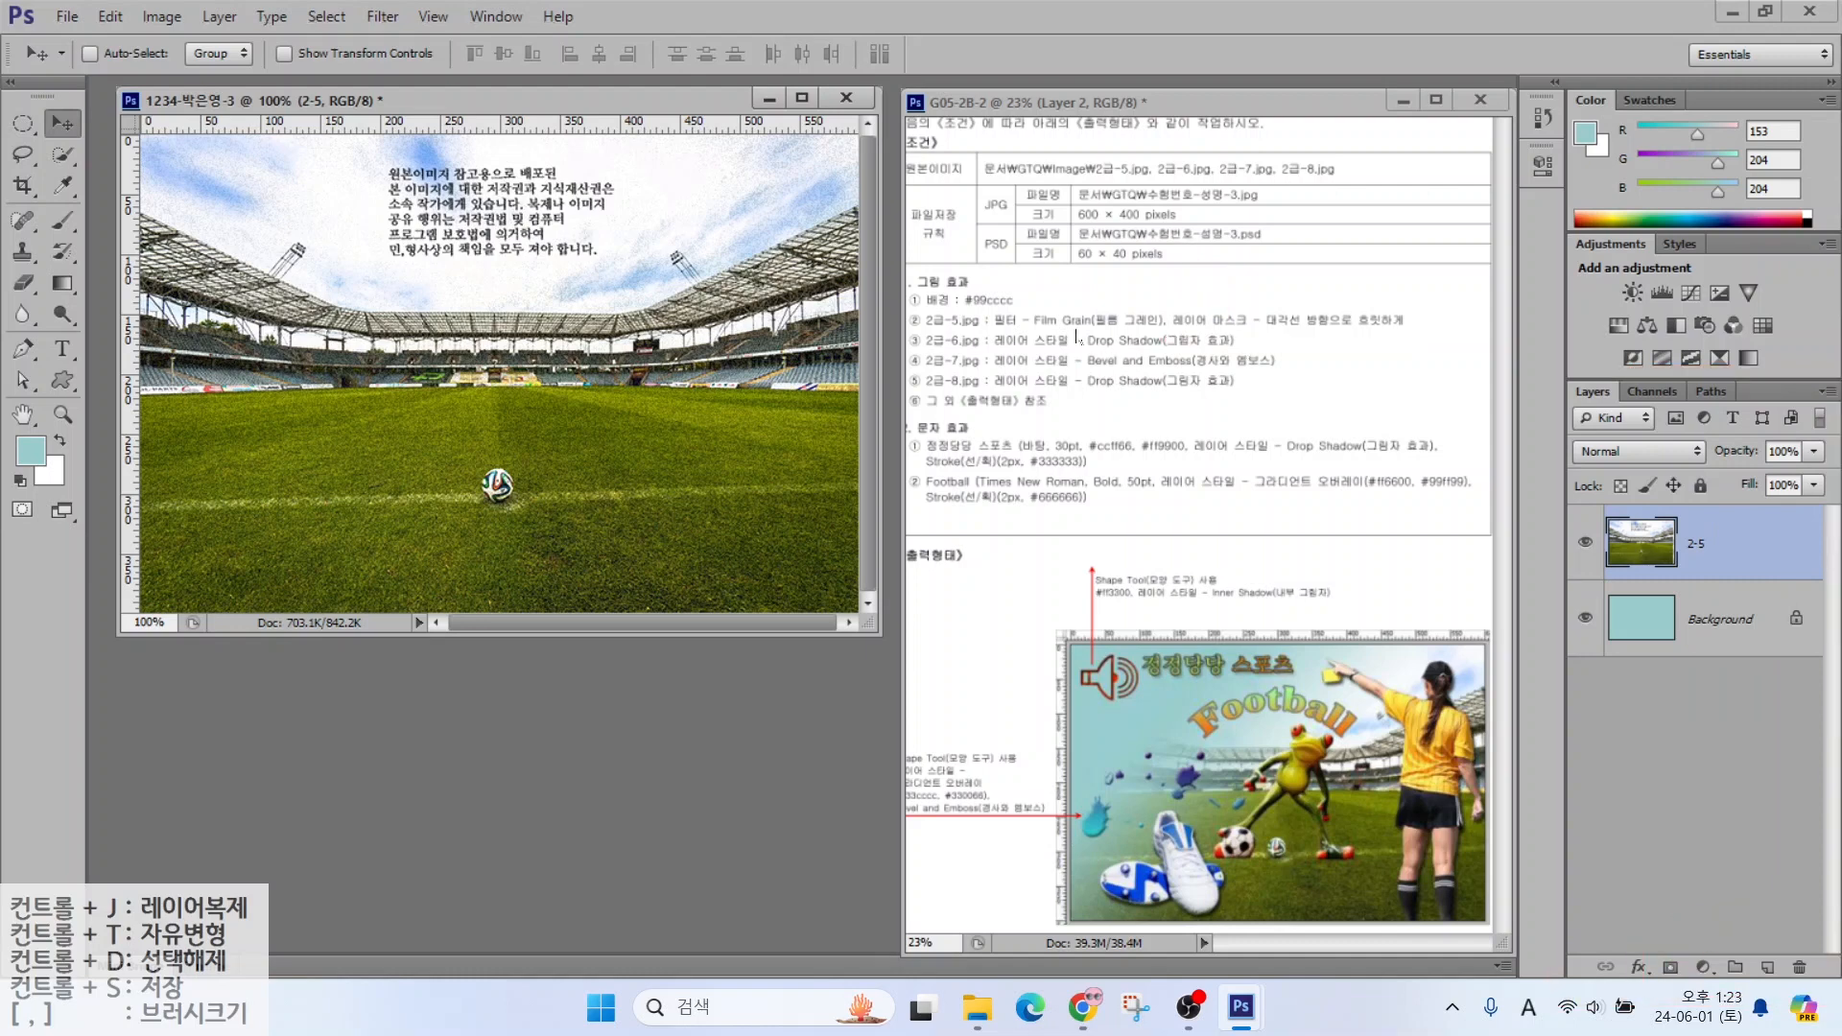
click(1669, 967)
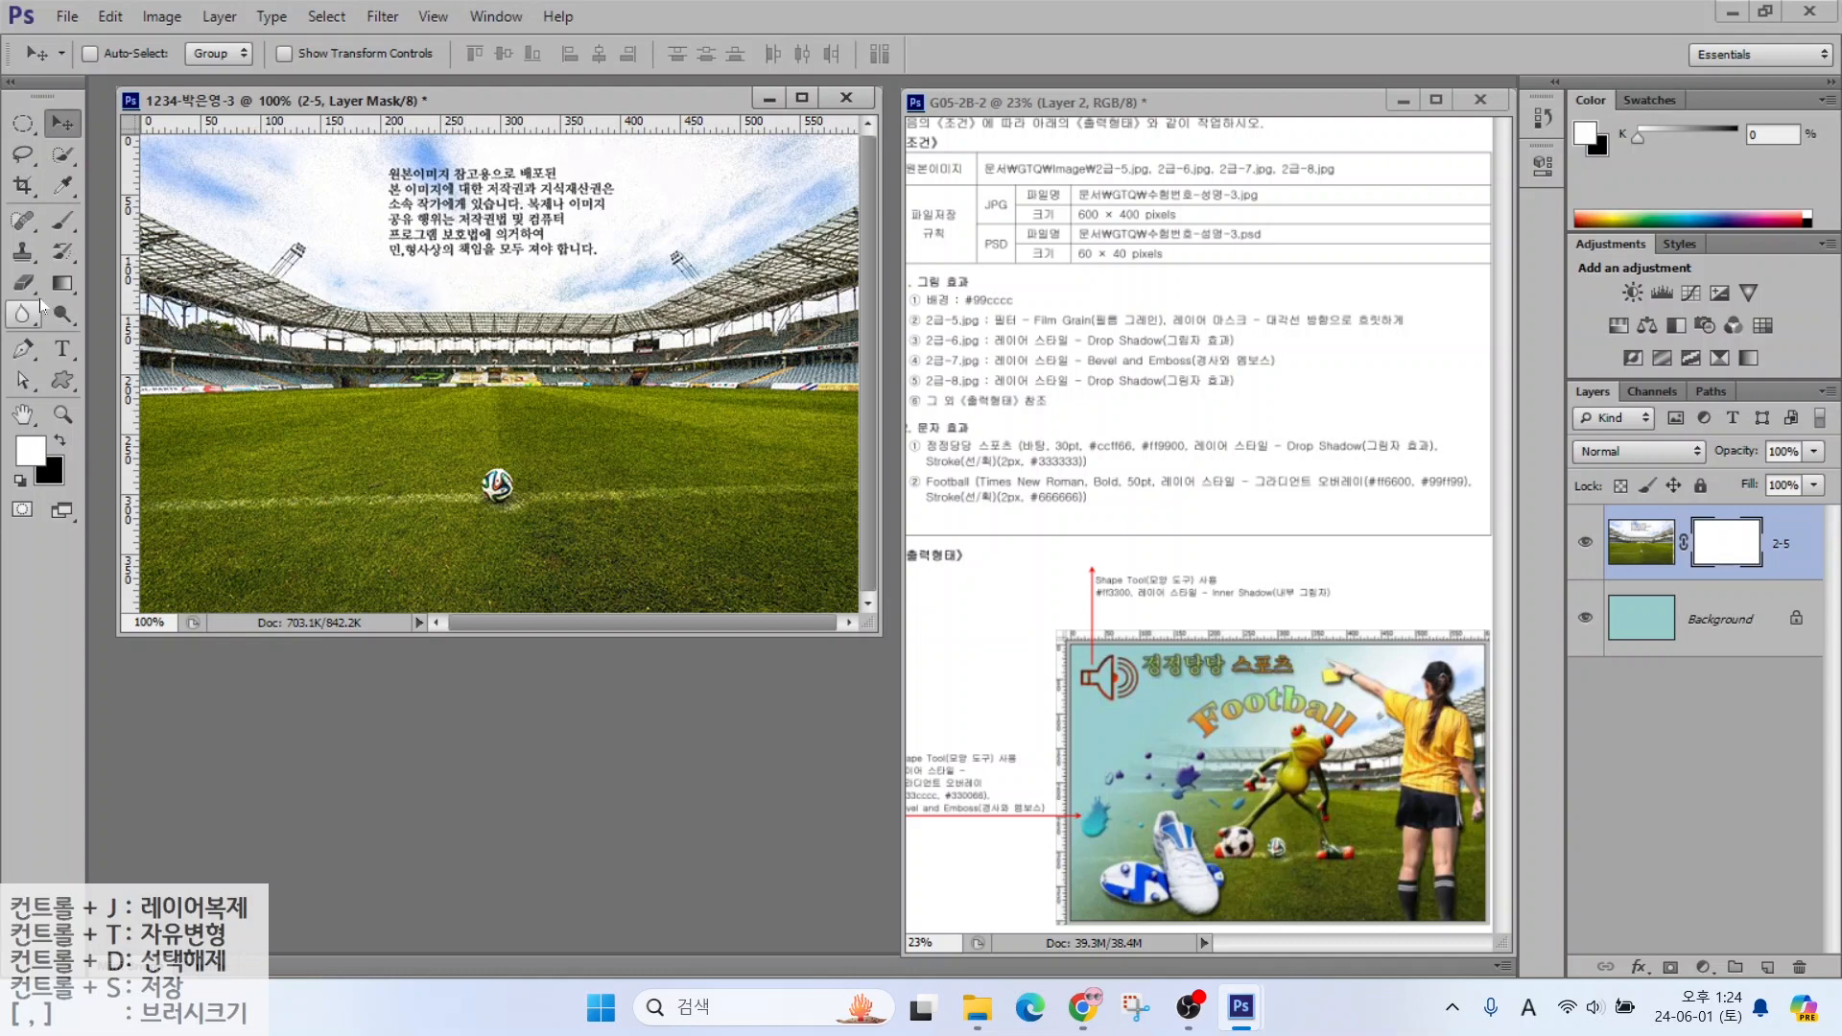
Choose the Gradient tool with the Black, White gradient preset
click(62, 286)
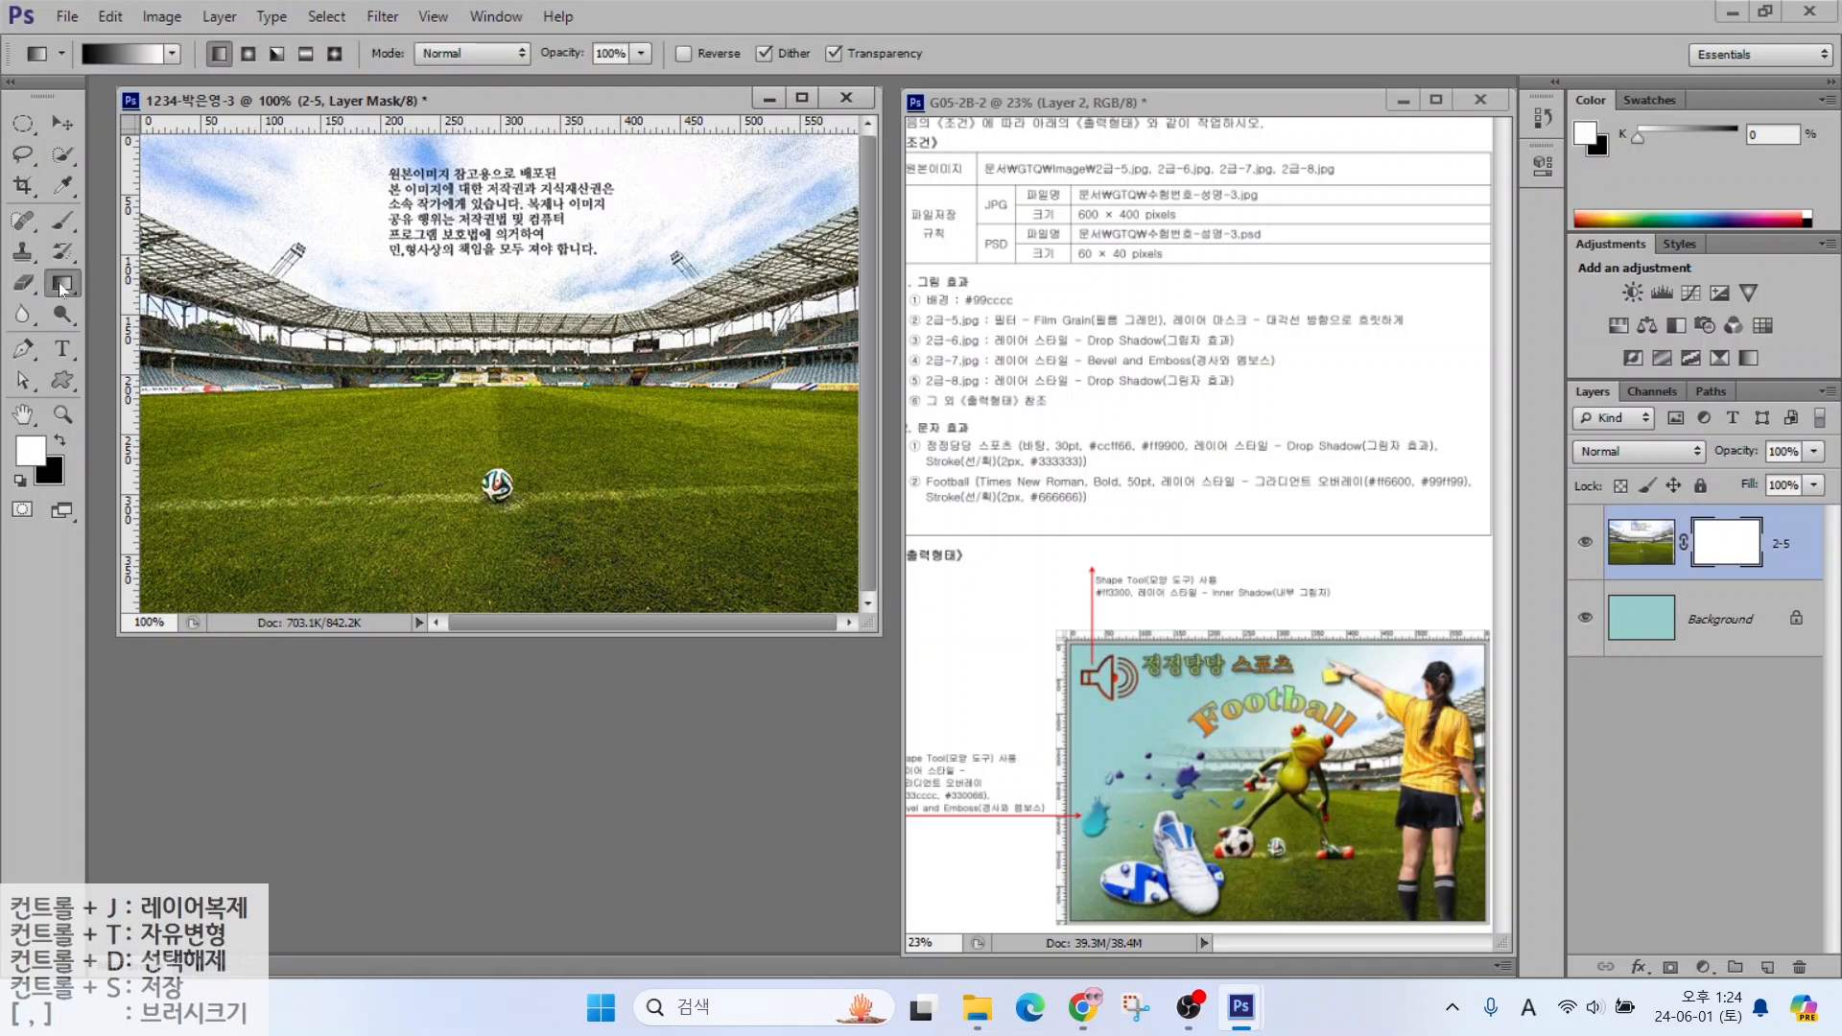
key(alt+2)
mouse_move(1782, 567)
mouse_down()
mouse_move(1683, 543)
mouse_move(1730, 493)
mouse_move(1782, 558)
mouse_up()
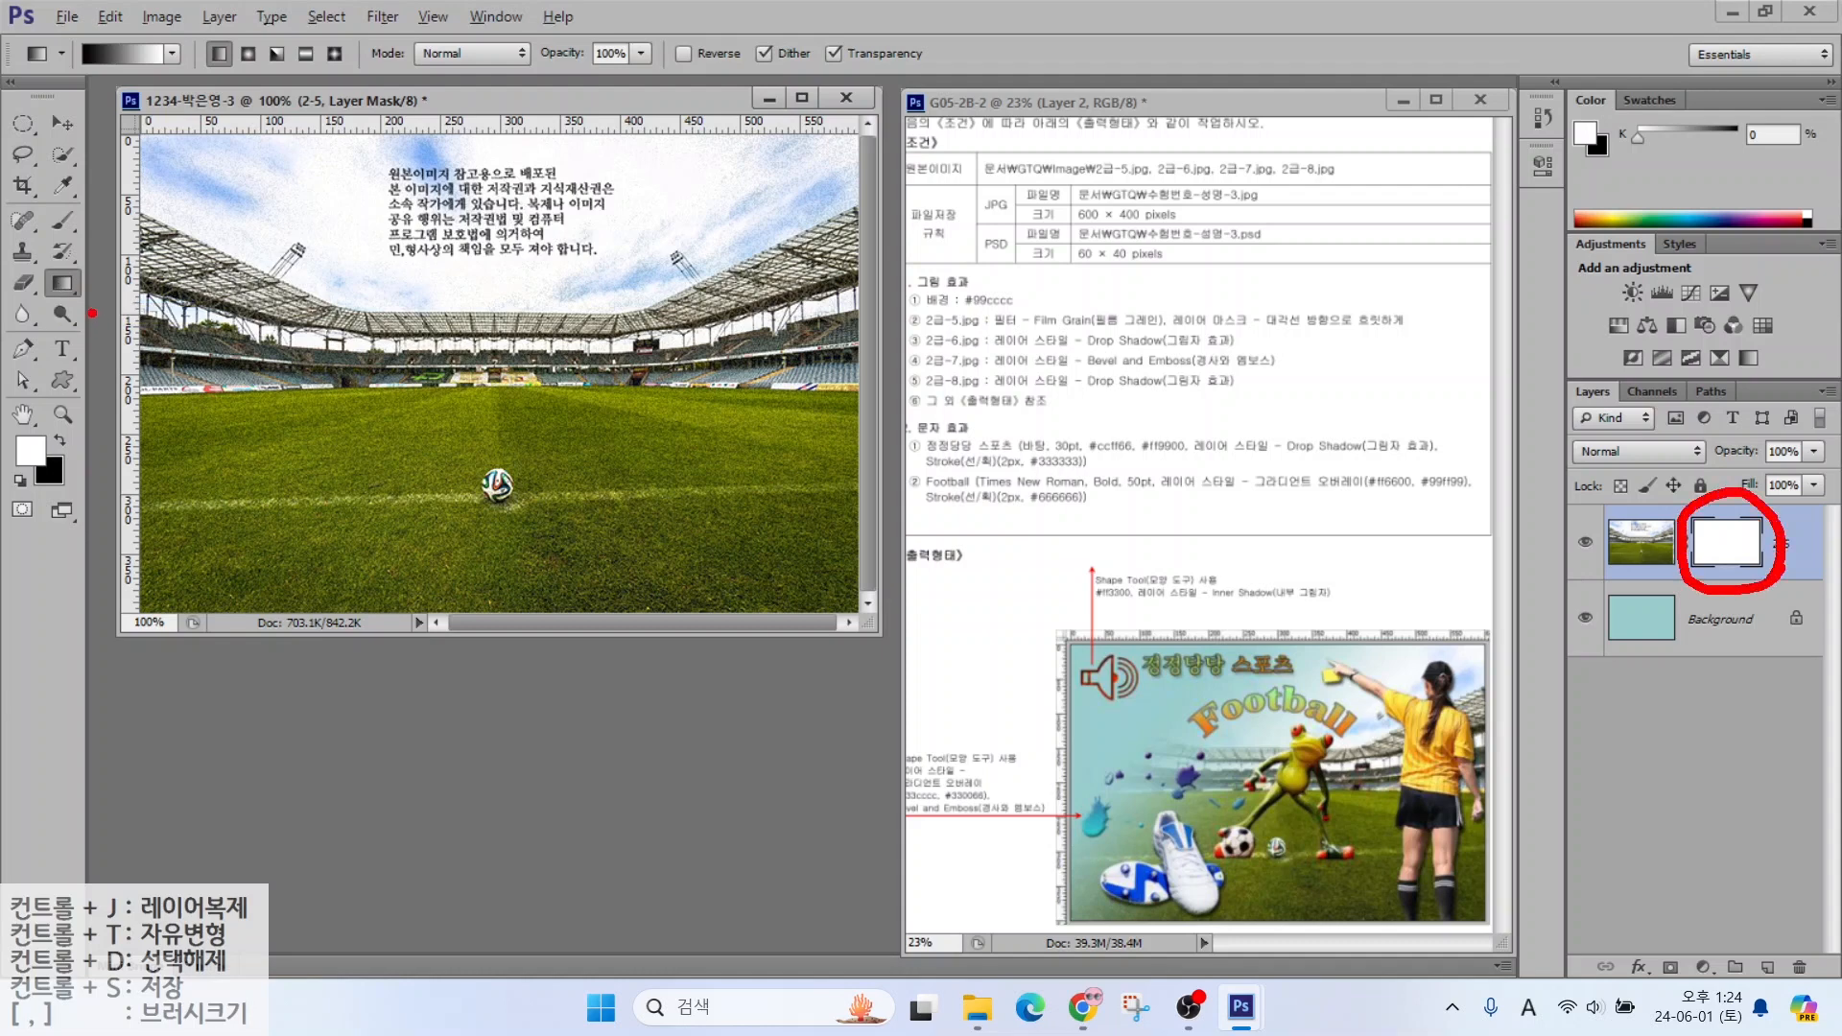
mouse_move(92, 314)
mouse_down()
mouse_move(39, 309)
mouse_move(43, 267)
mouse_move(89, 311)
mouse_up()
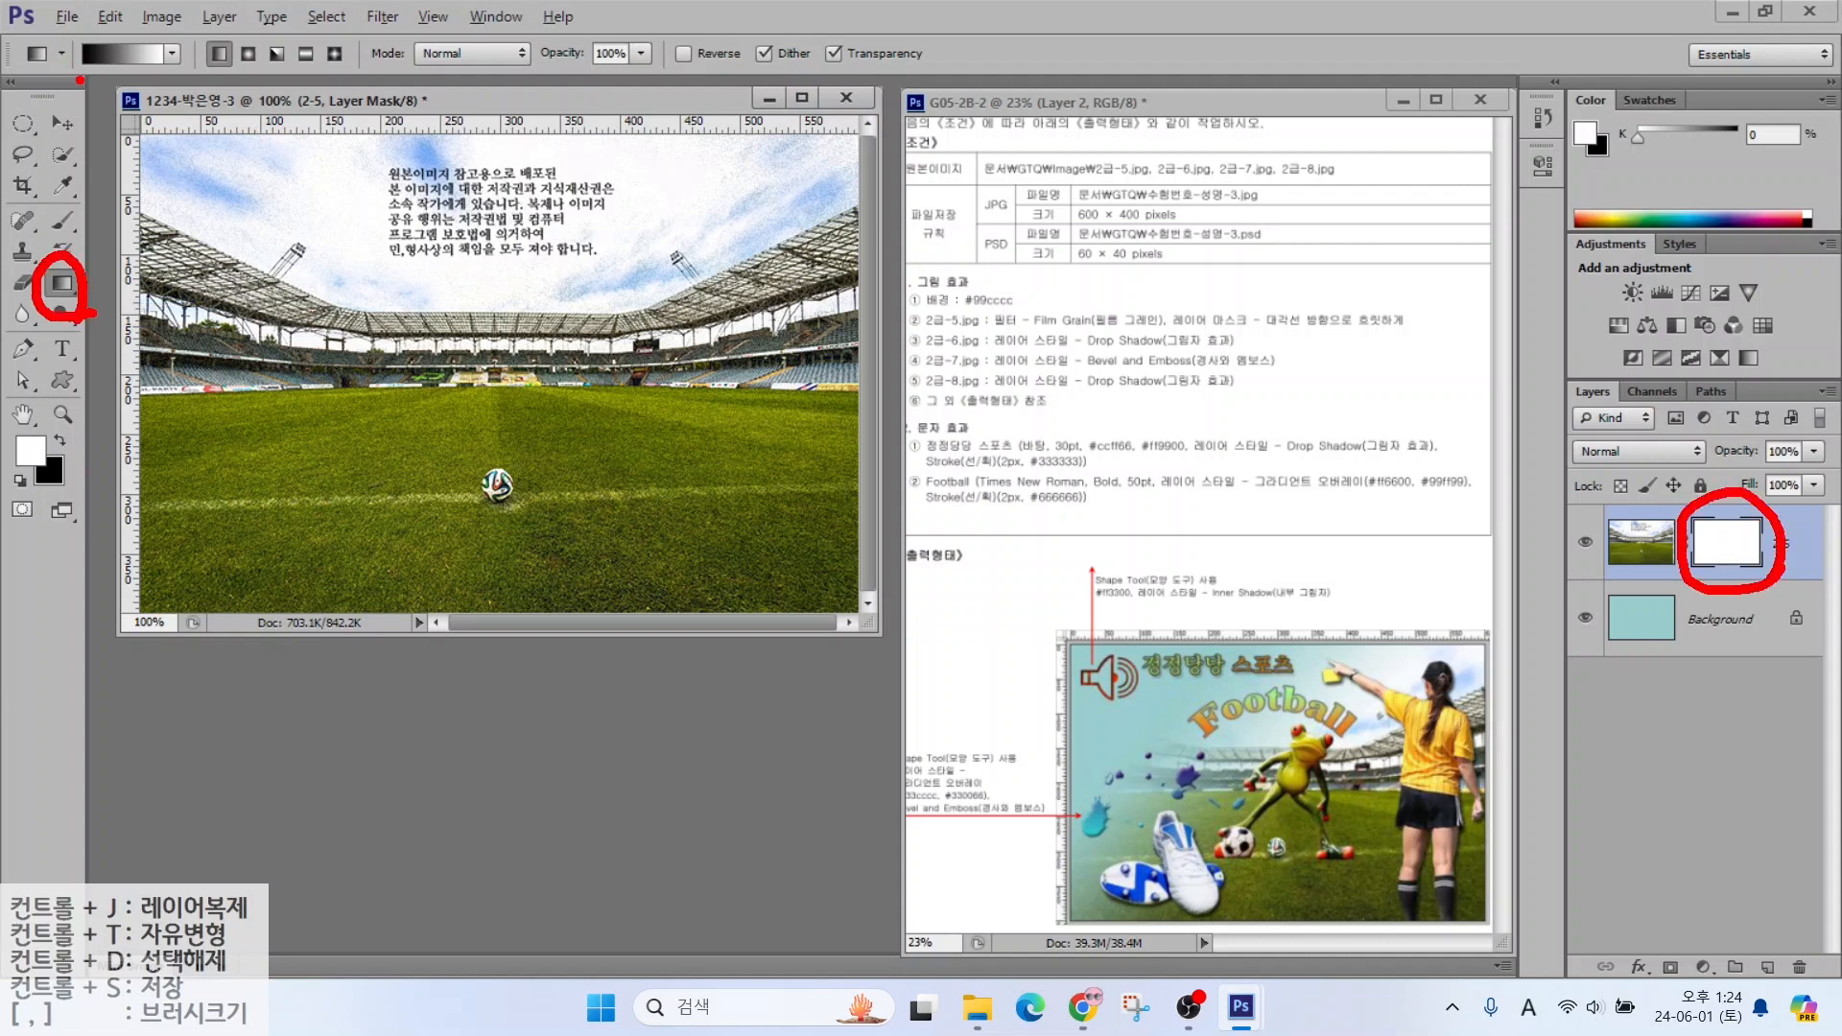
drag(81, 74, 59, 144)
drag(160, 72, 212, 146)
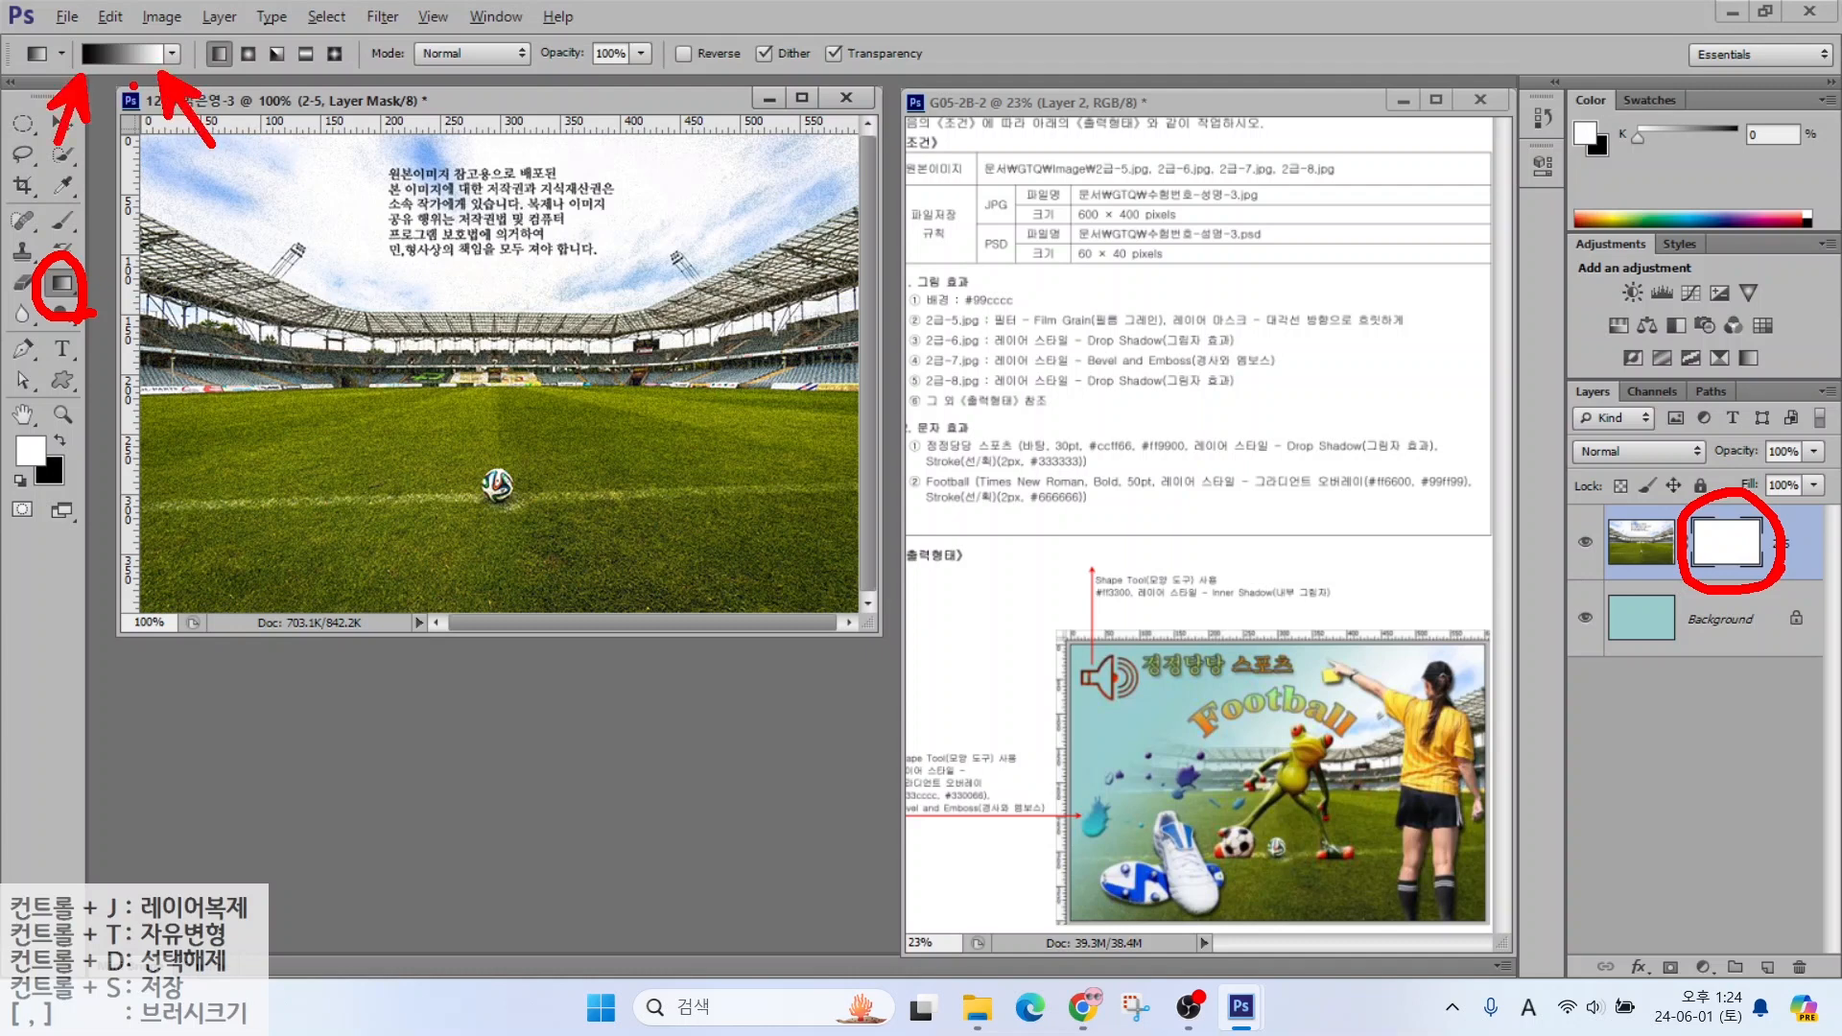
click(129, 58)
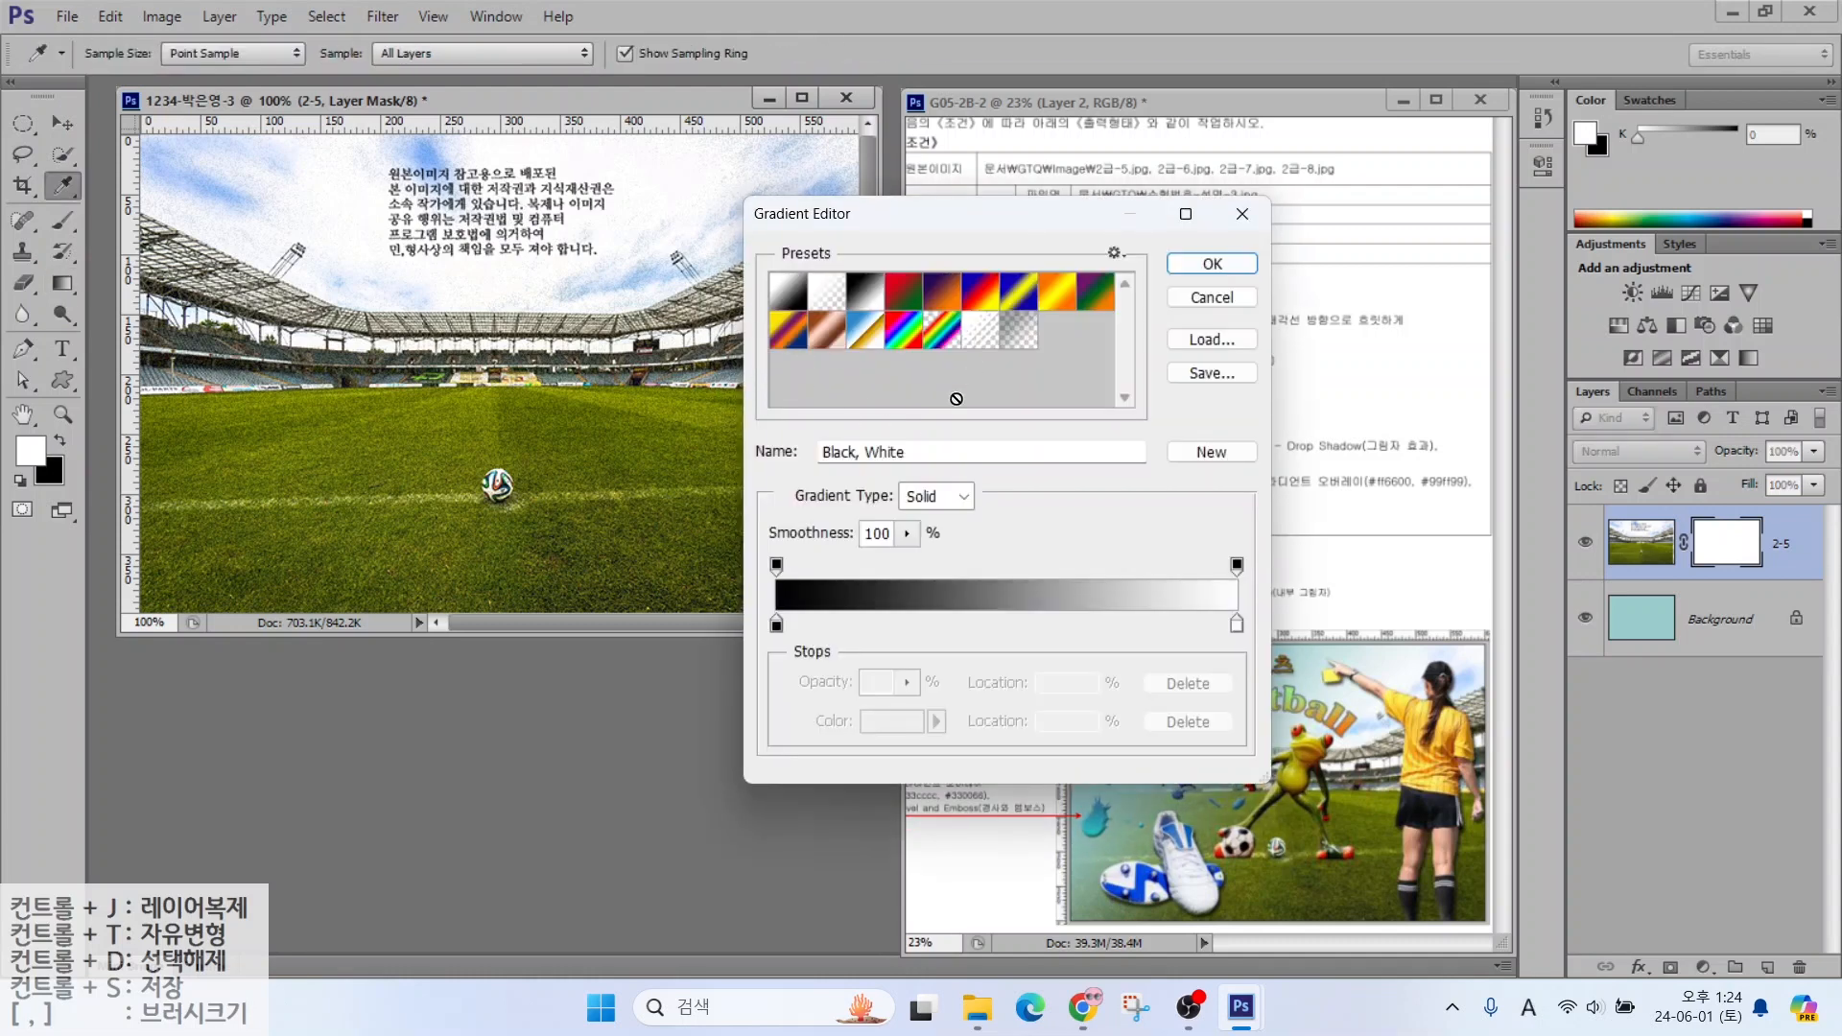
click(1212, 264)
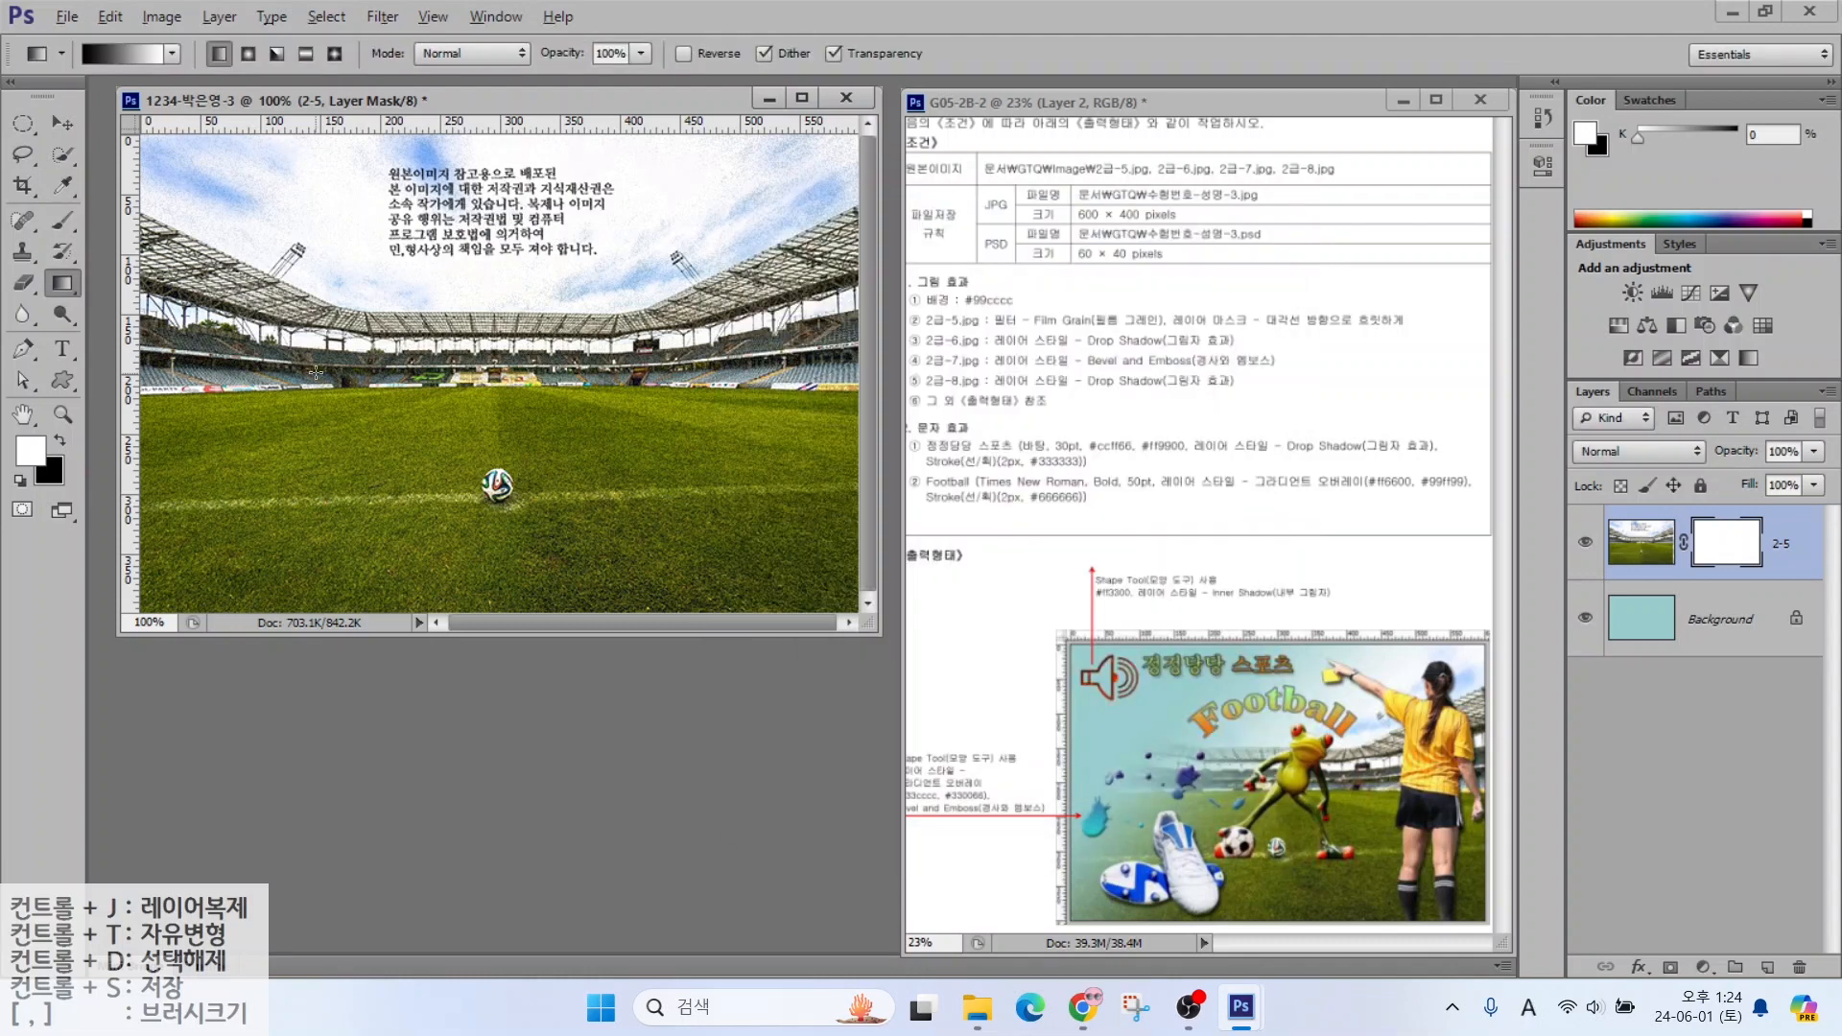
Draw a diagonal gradient on layer 2-5's mask so the stadium fades toward the upper left
mouse_move(1491, 874)
mouse_down()
mouse_move(1451, 927)
mouse_move(1234, 822)
mouse_move(1286, 710)
mouse_move(1492, 699)
mouse_move(1551, 849)
mouse_move(1464, 937)
mouse_up()
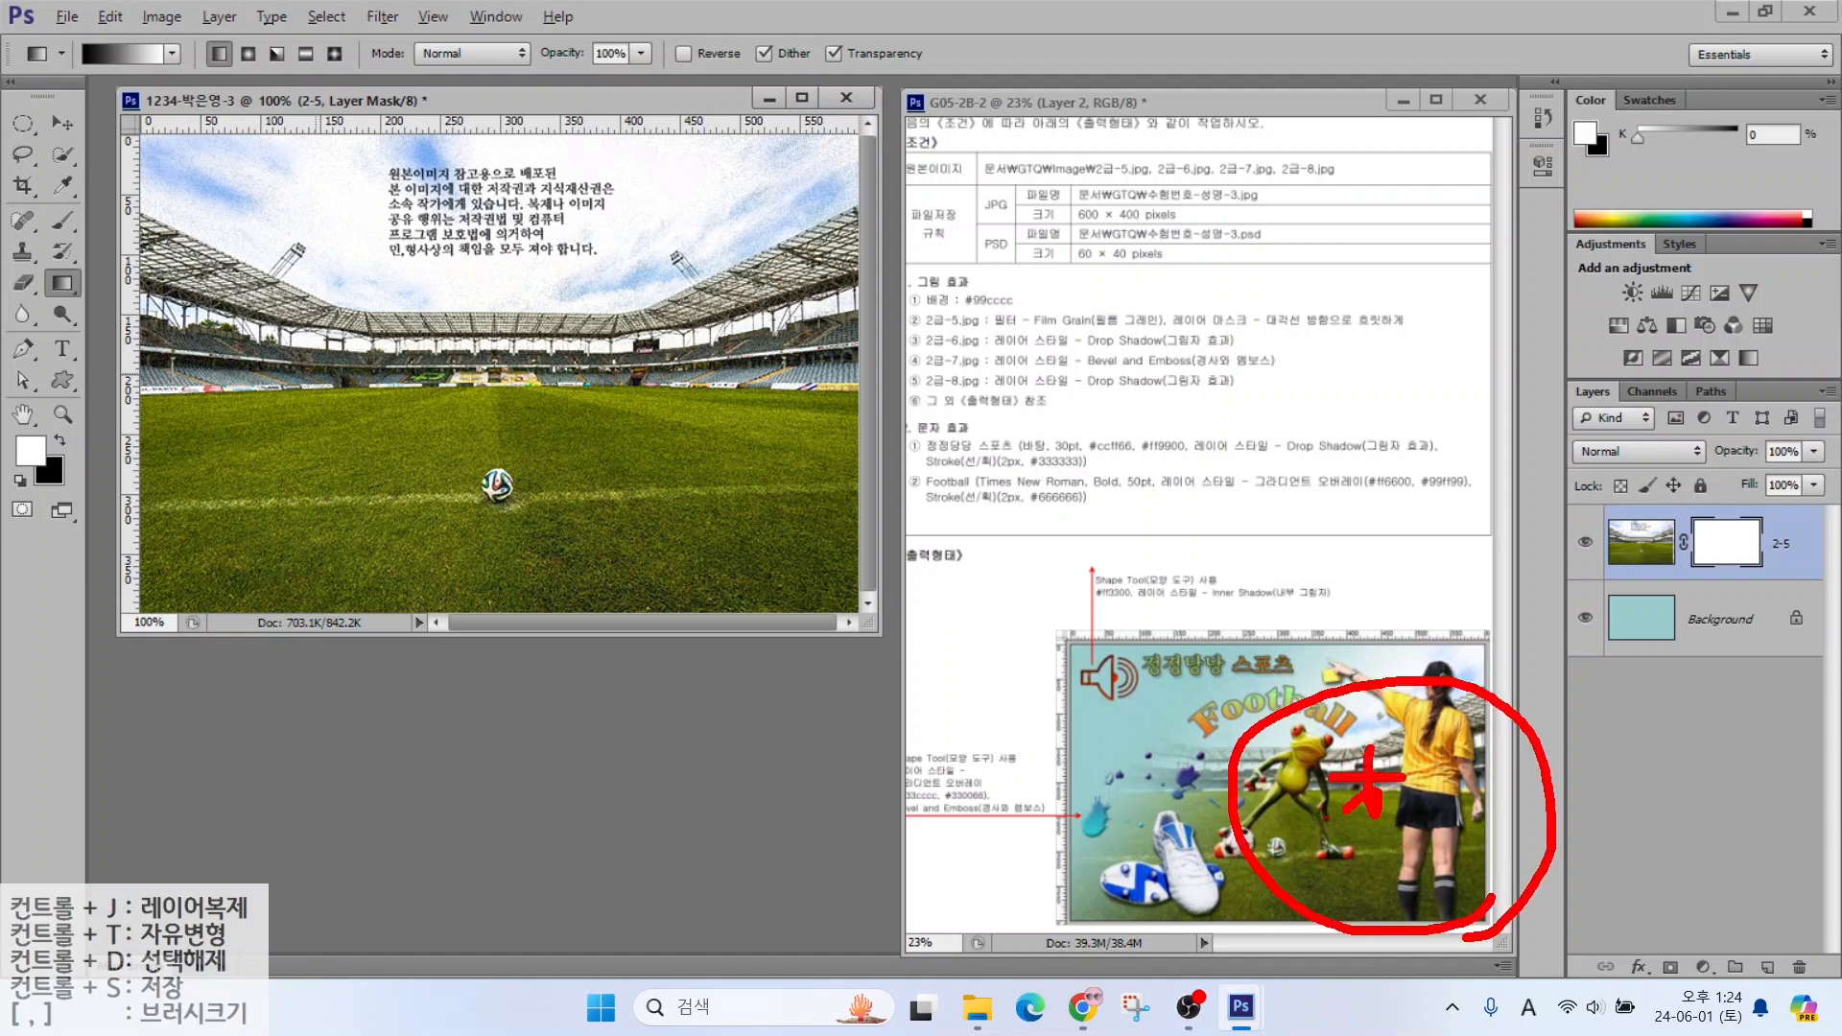
drag(1370, 808, 1427, 789)
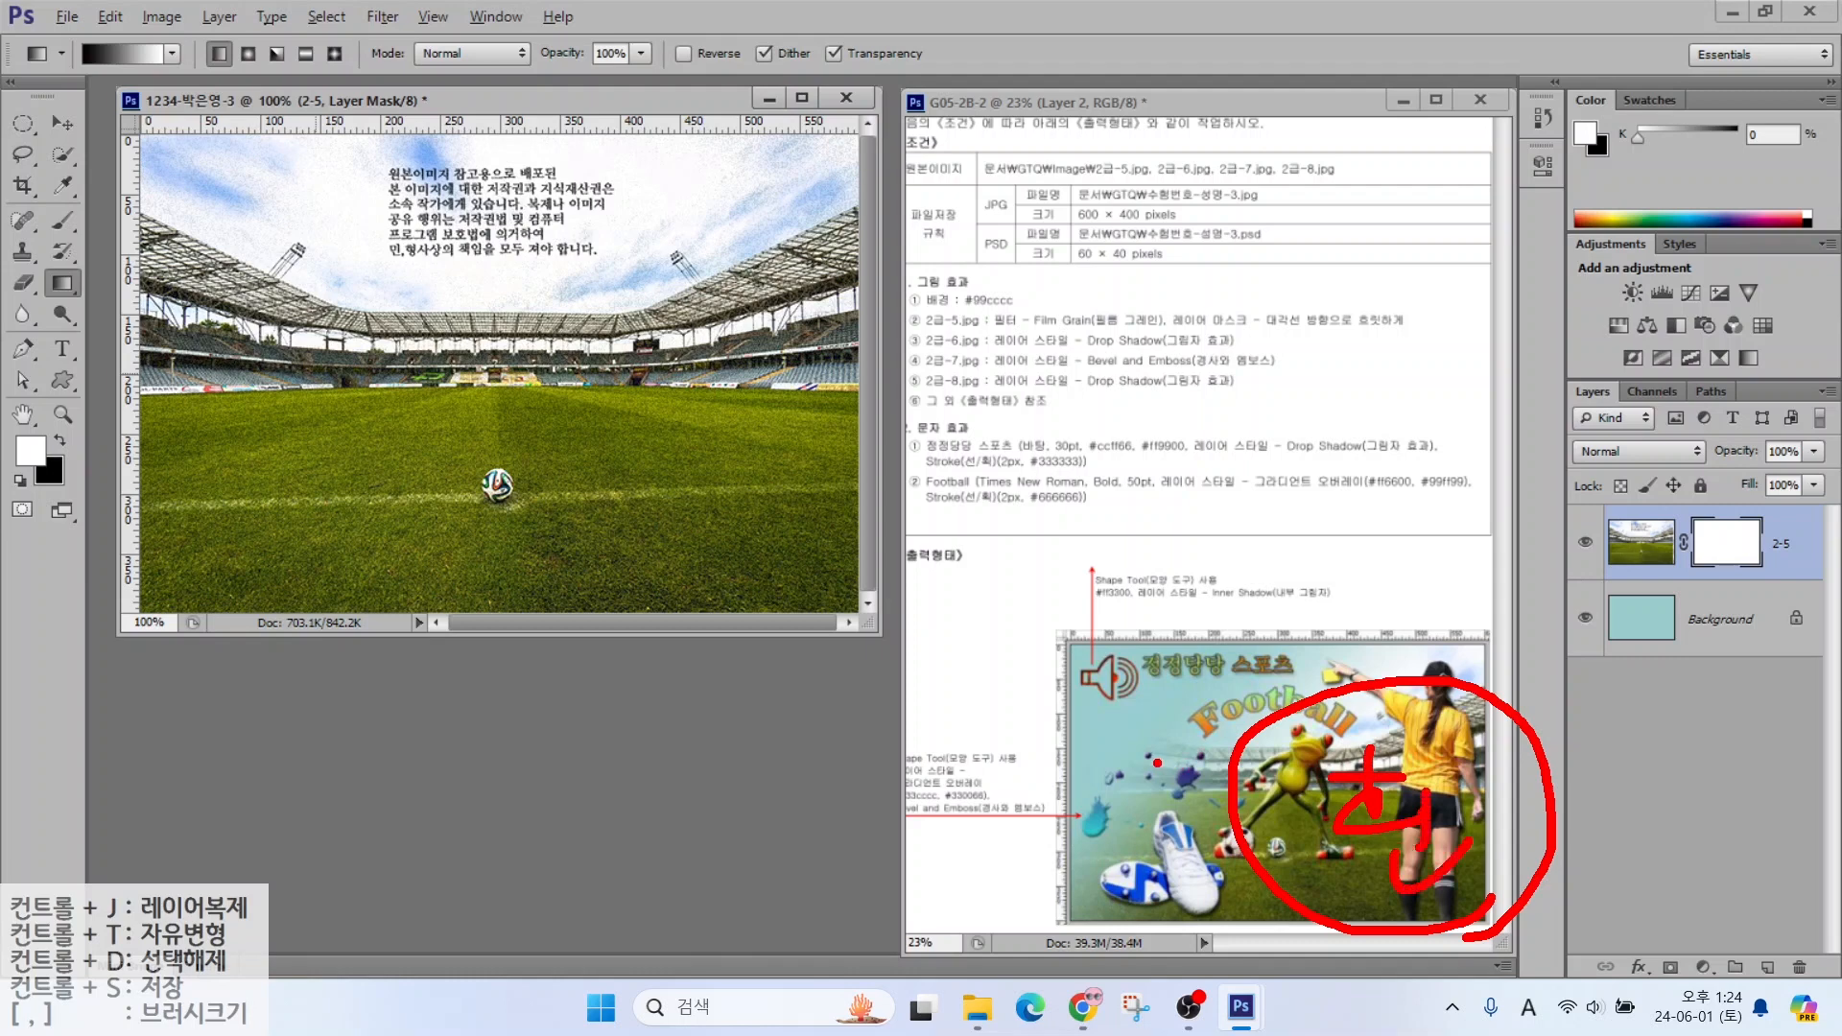
drag(1197, 637, 1065, 806)
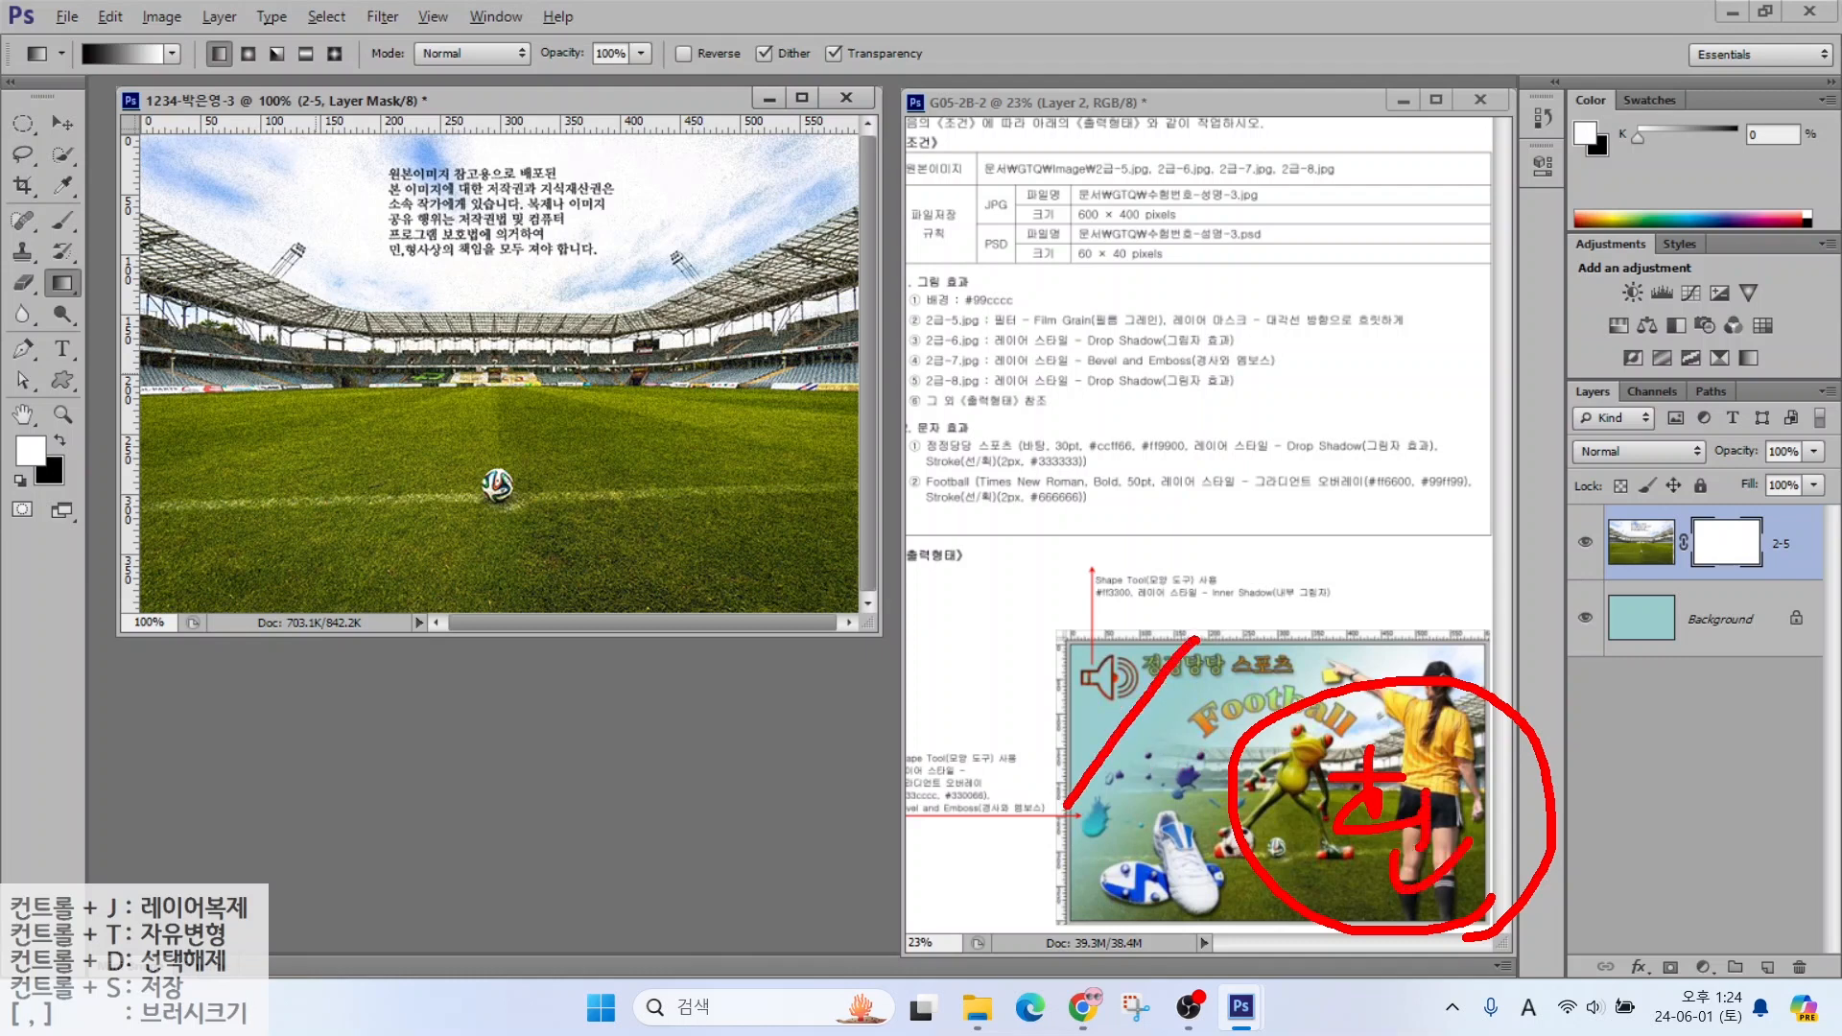
drag(1079, 658, 1165, 776)
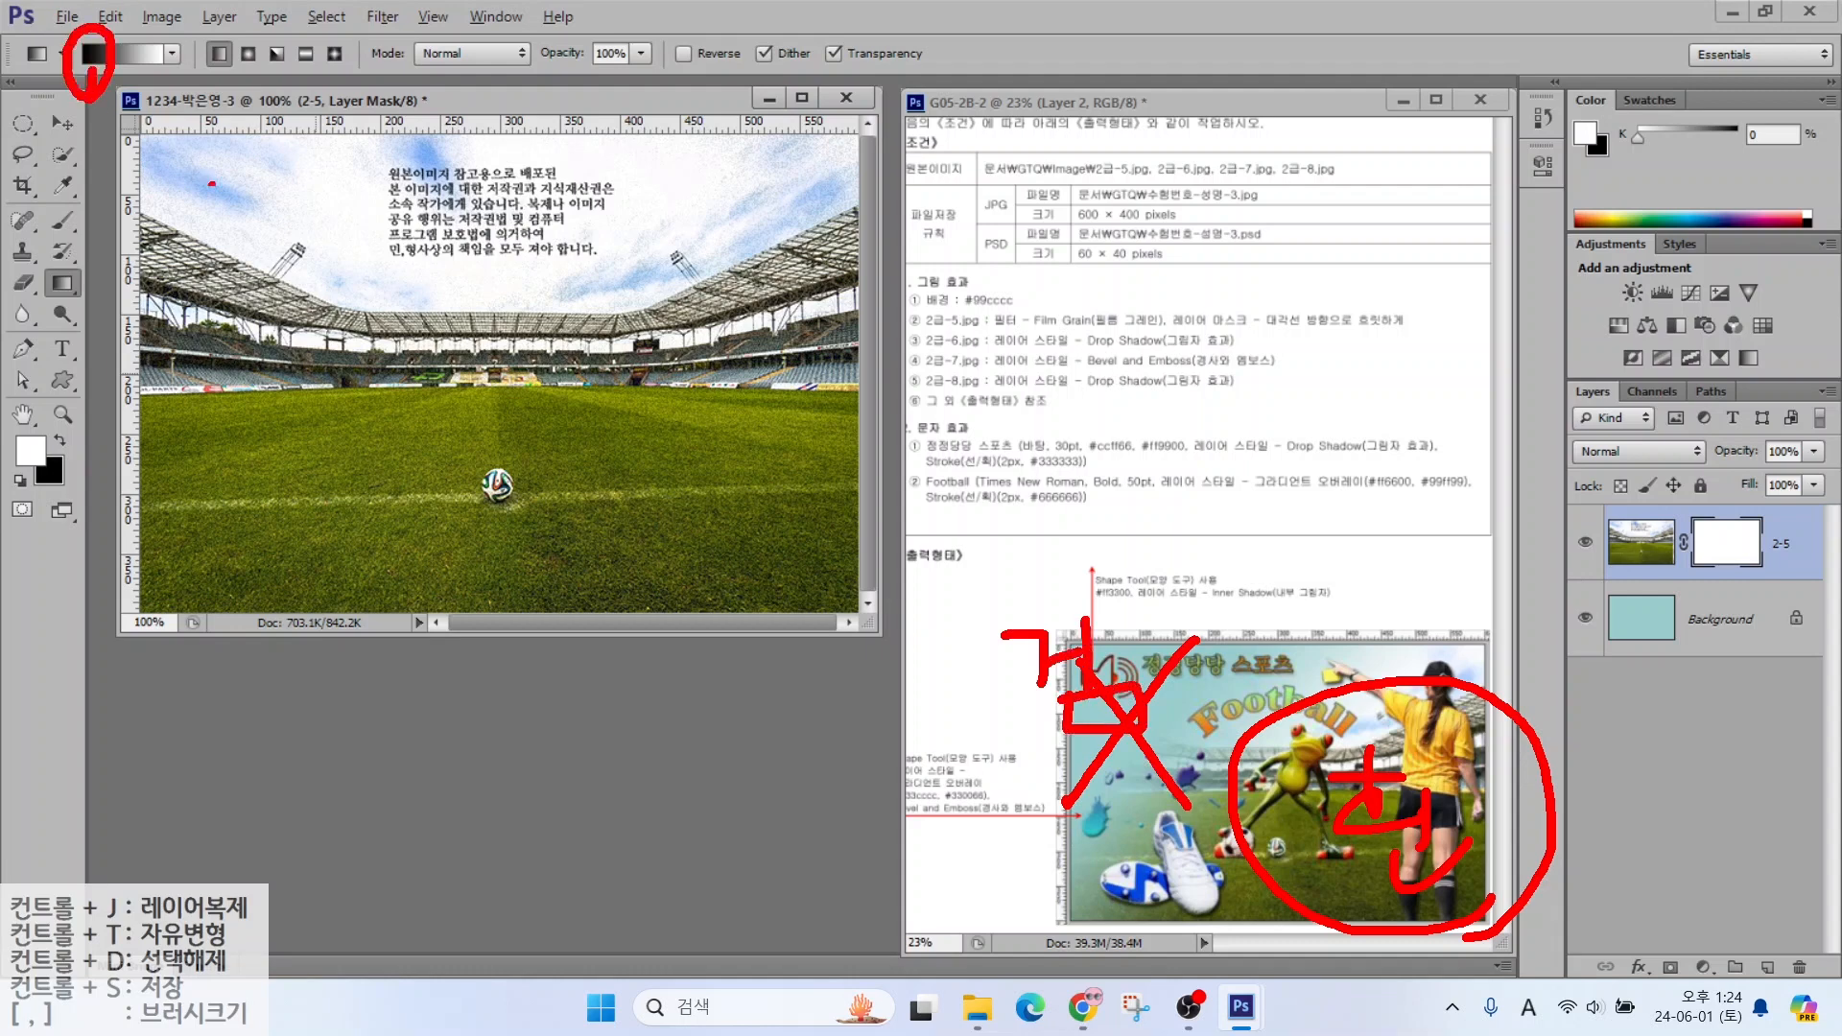
mouse_move(253, 222)
mouse_down()
mouse_move(304, 224)
mouse_move(761, 468)
mouse_move(628, 473)
mouse_up()
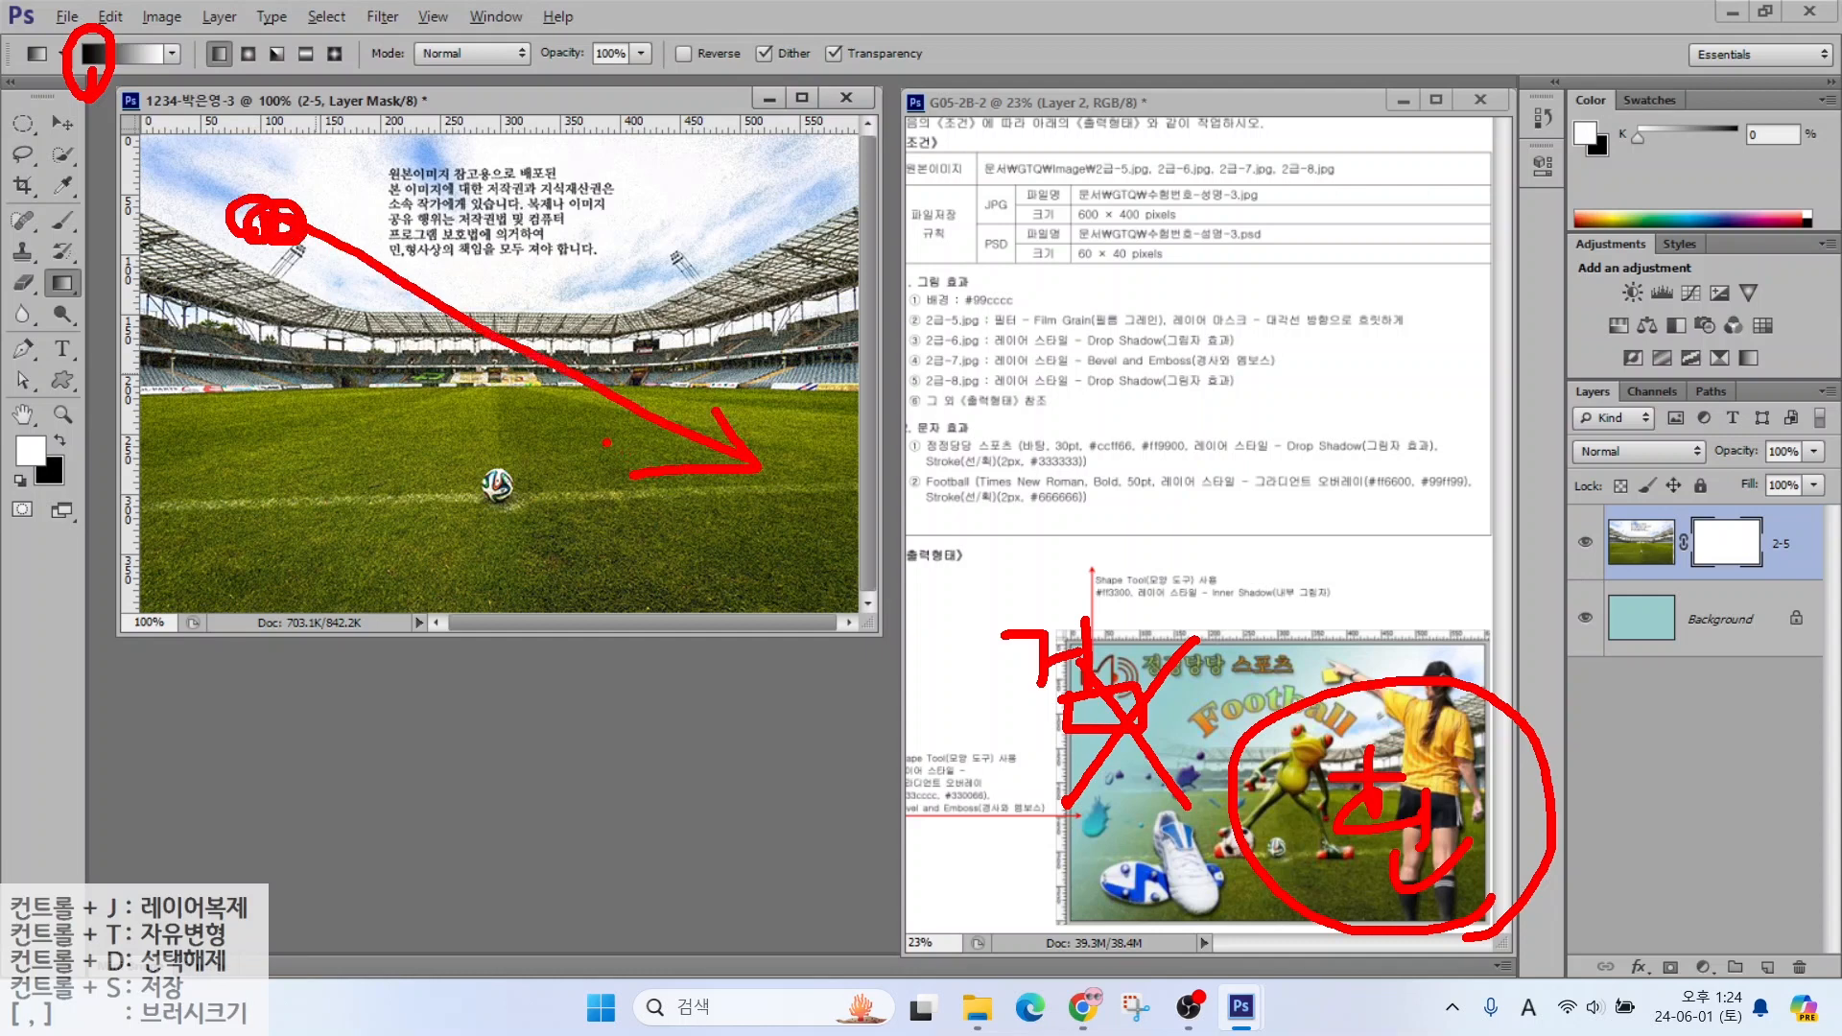
key(Escape)
drag(247, 188, 690, 527)
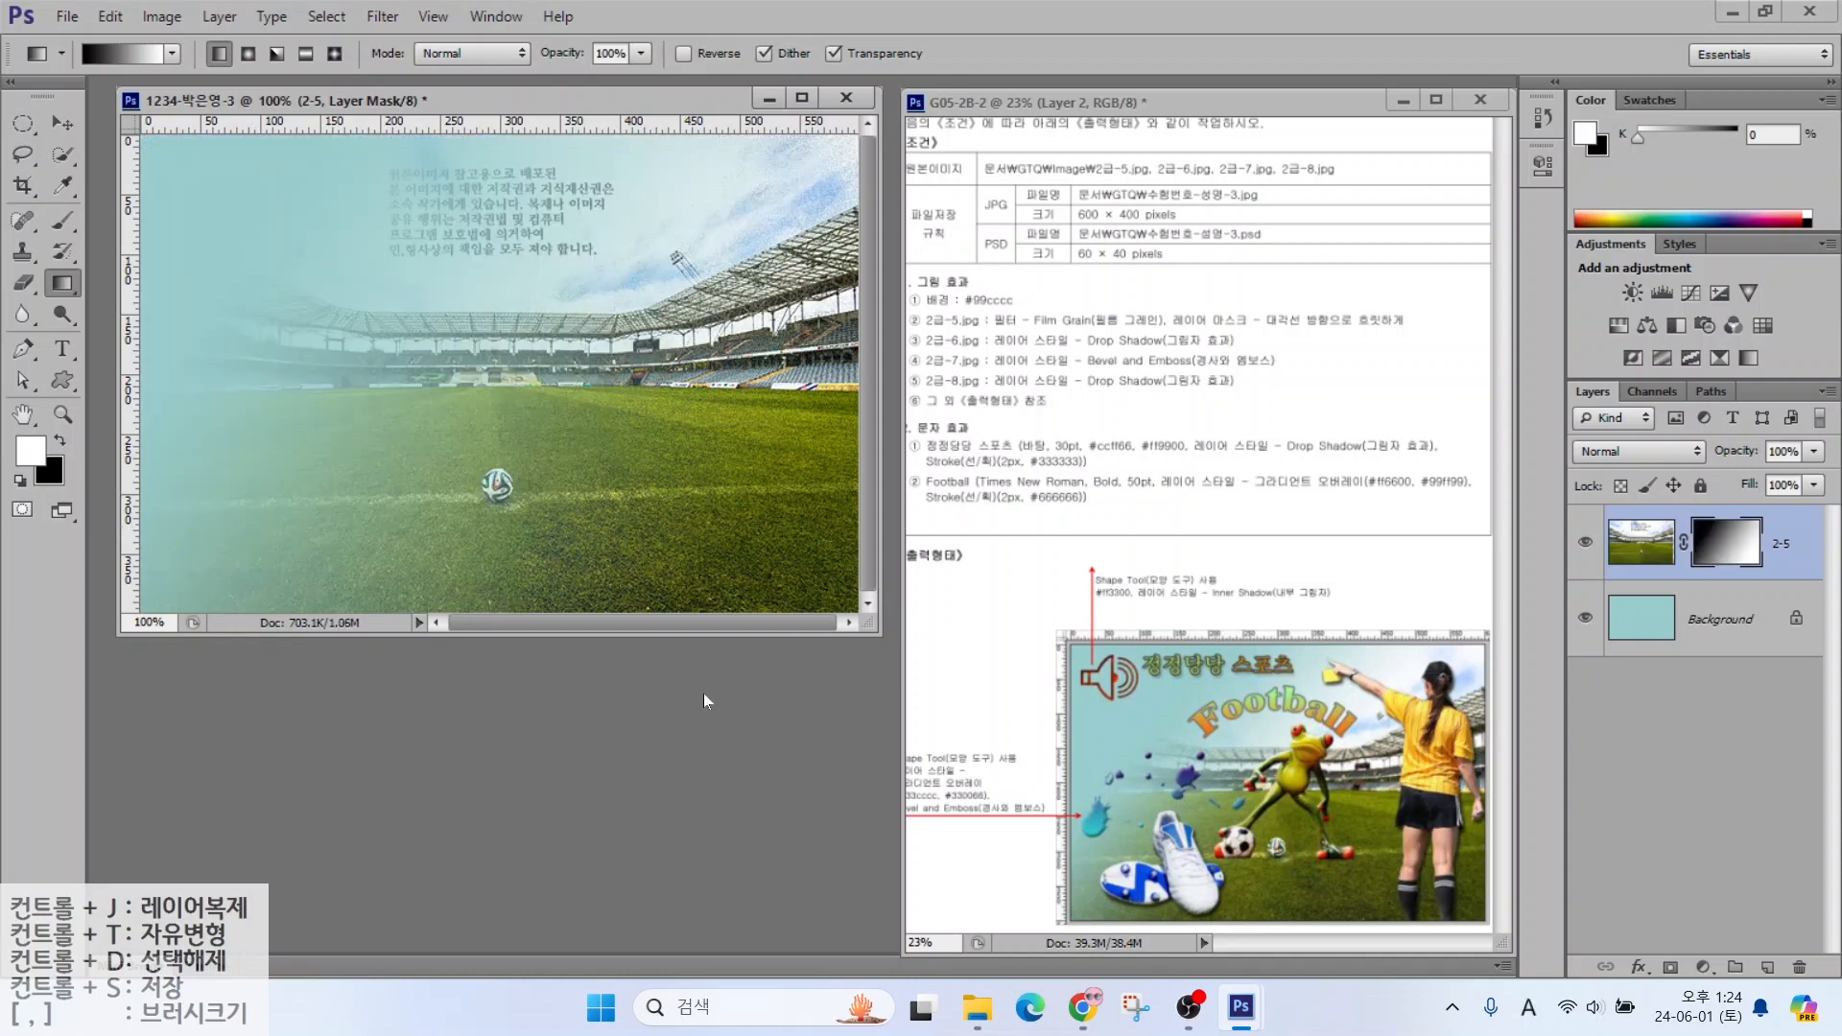
key(ctrl+o)
Open 2급-6.jpg and select the football boots with Quick Selection at brush size 40
click(857, 476)
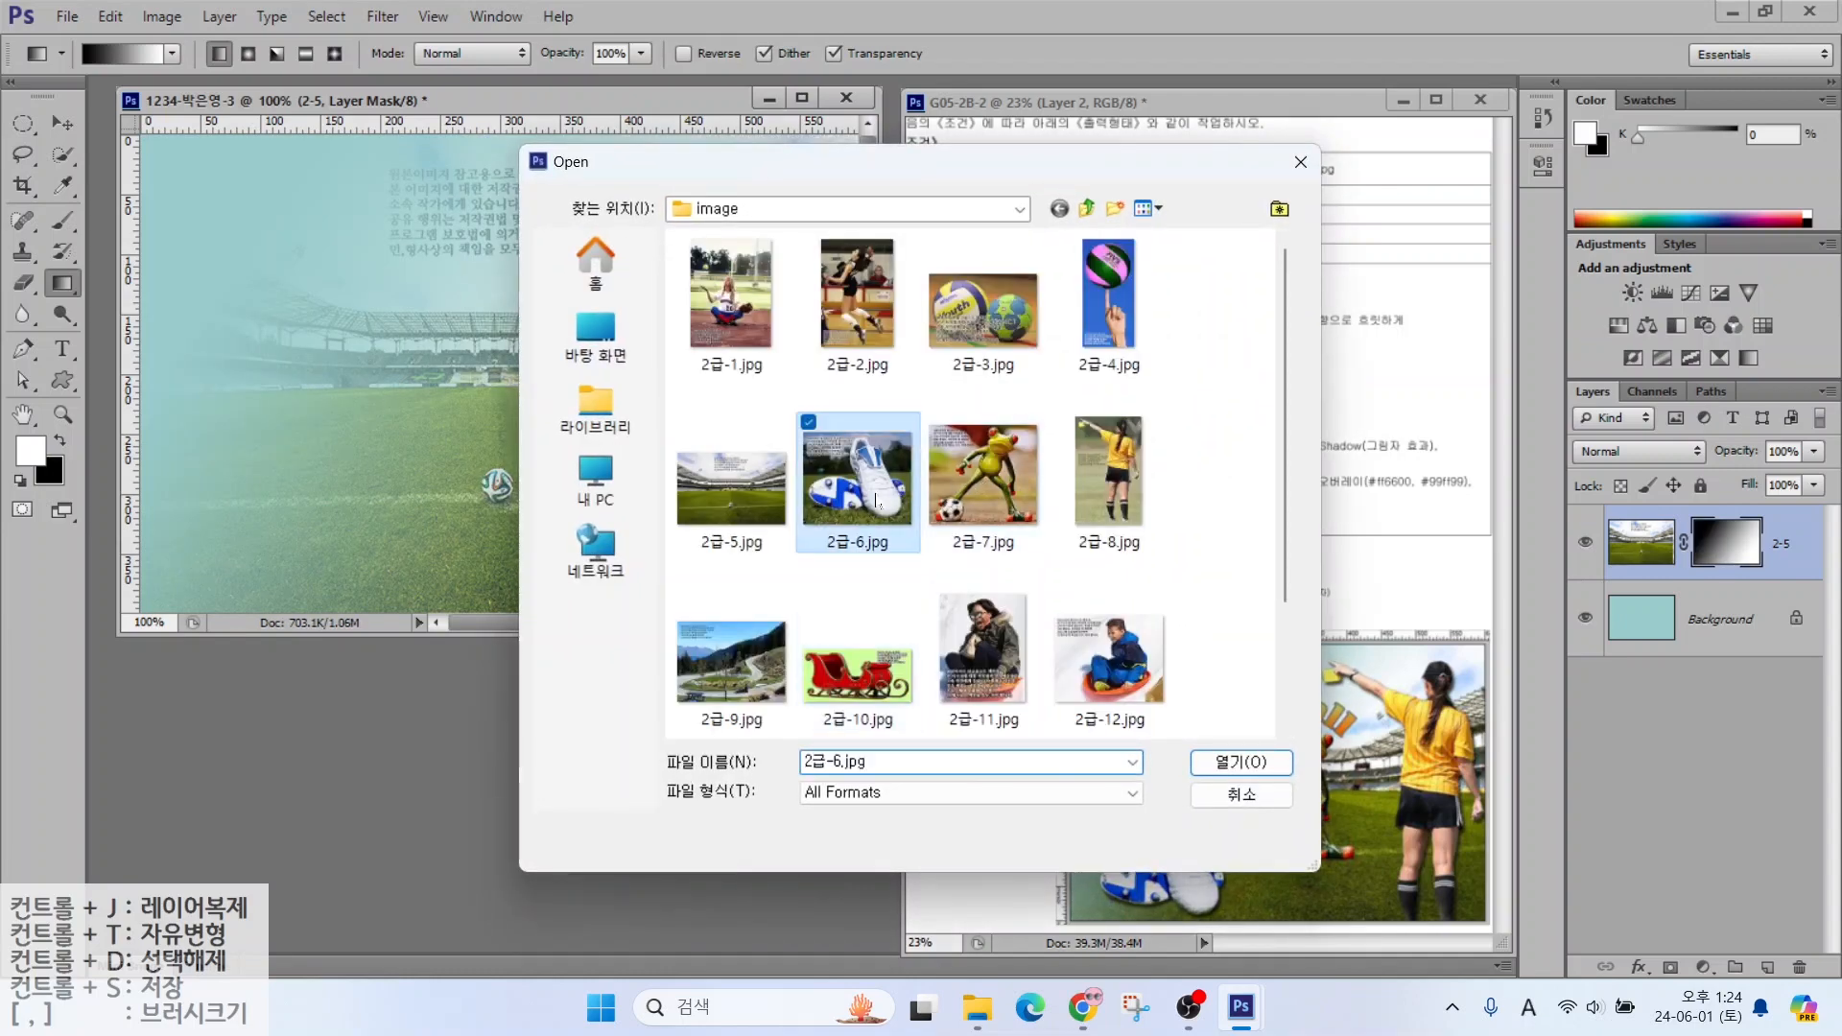
click(1225, 761)
click(62, 154)
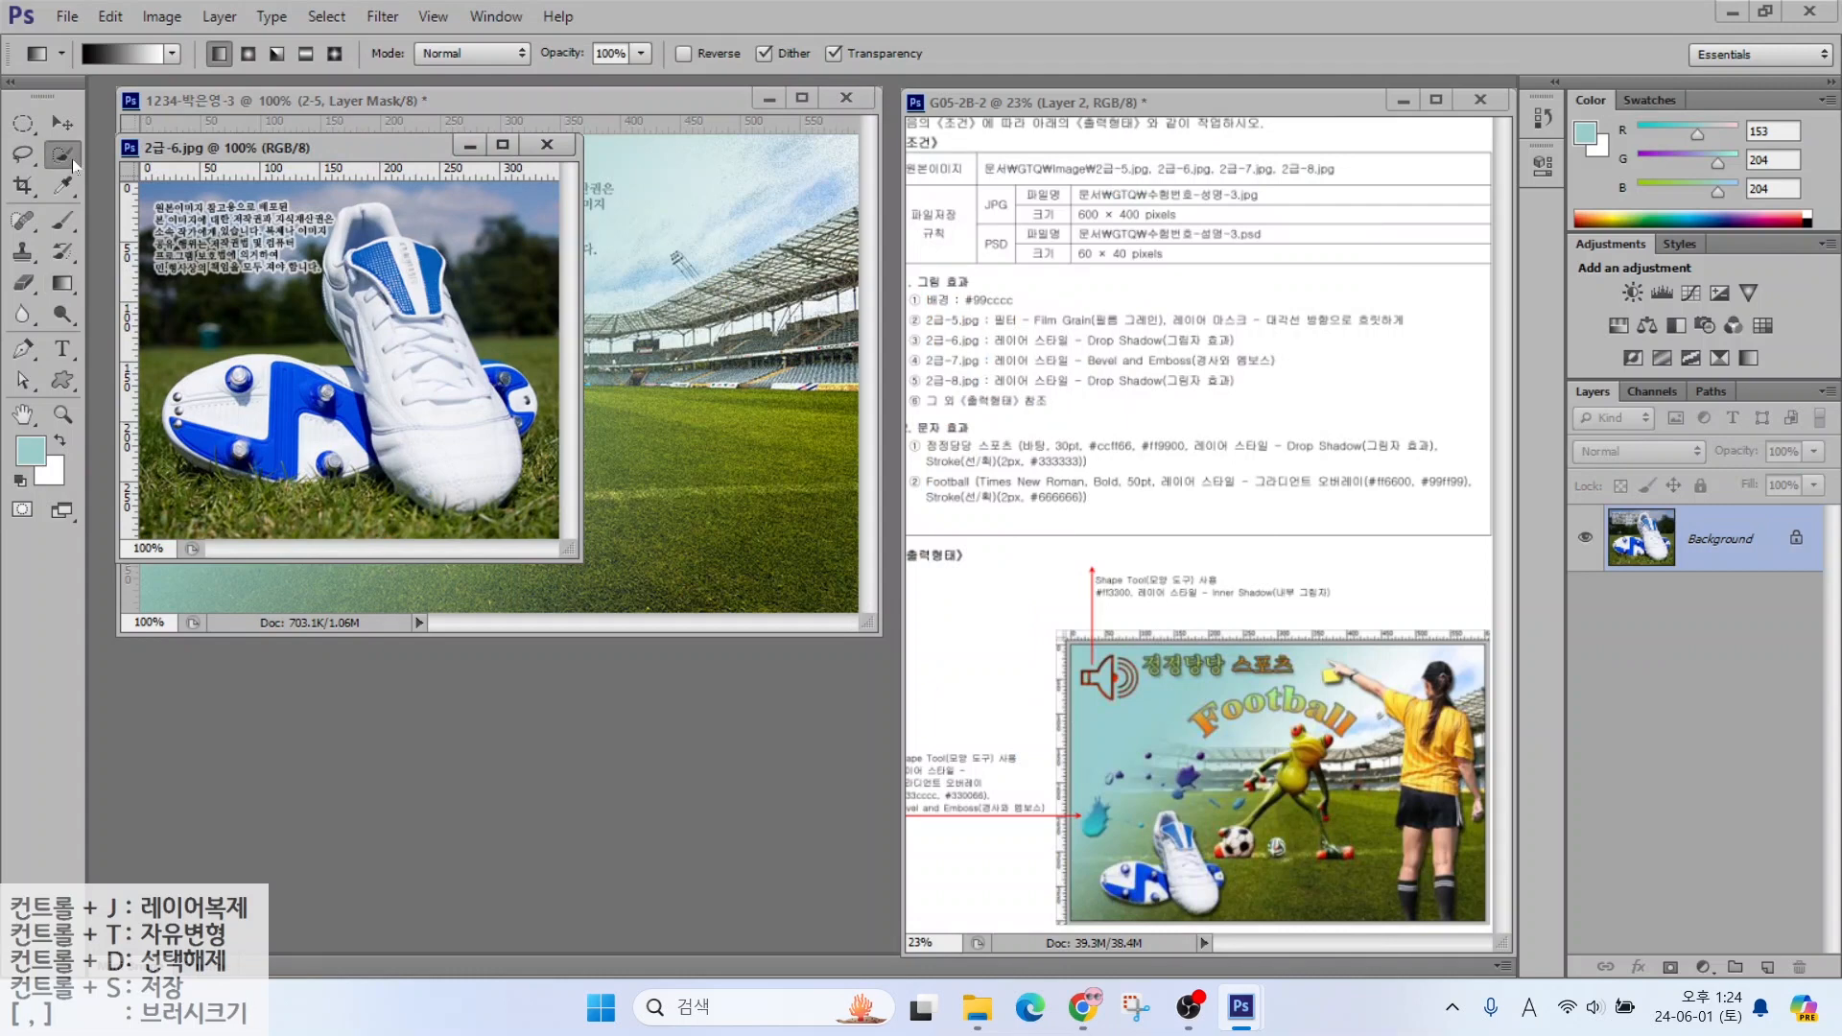
key(bracketright)
key(bracketright)
drag(432, 458, 398, 307)
mouse_move(213, 404)
mouse_down()
mouse_move(329, 415)
mouse_move(235, 444)
mouse_move(322, 459)
mouse_up()
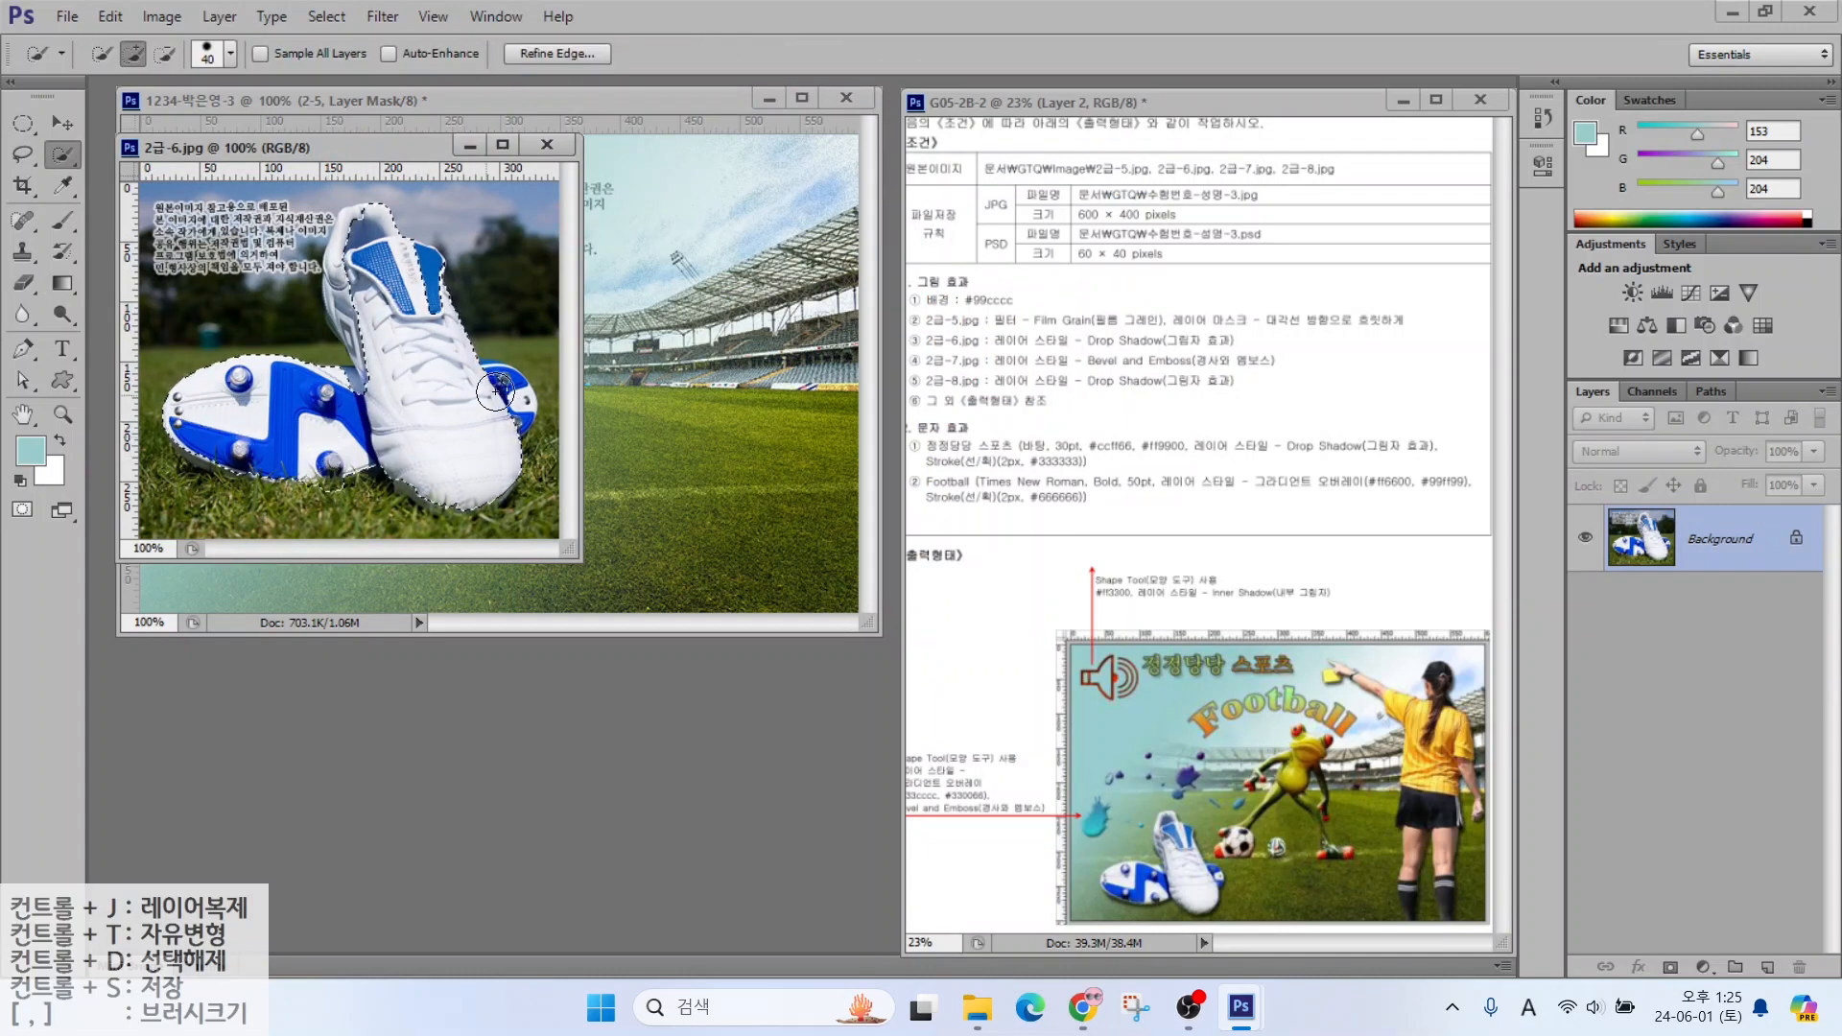
drag(361, 321, 348, 264)
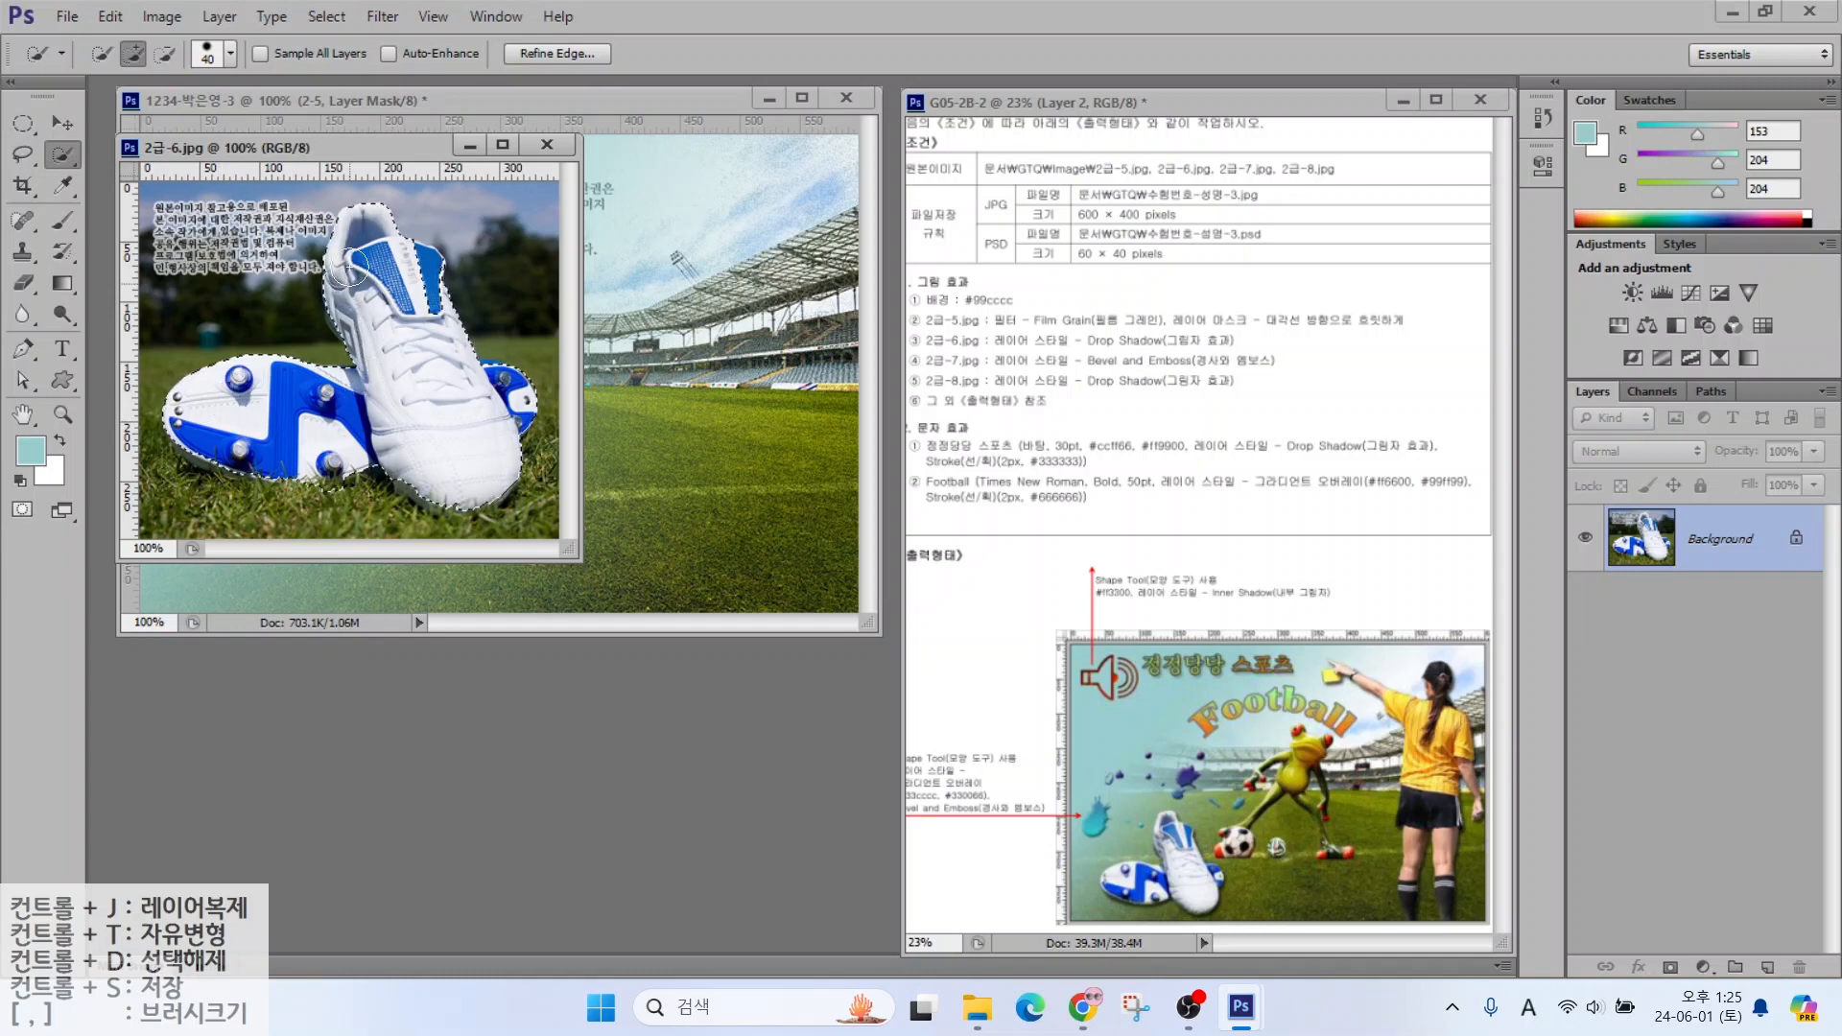
drag(447, 313, 429, 274)
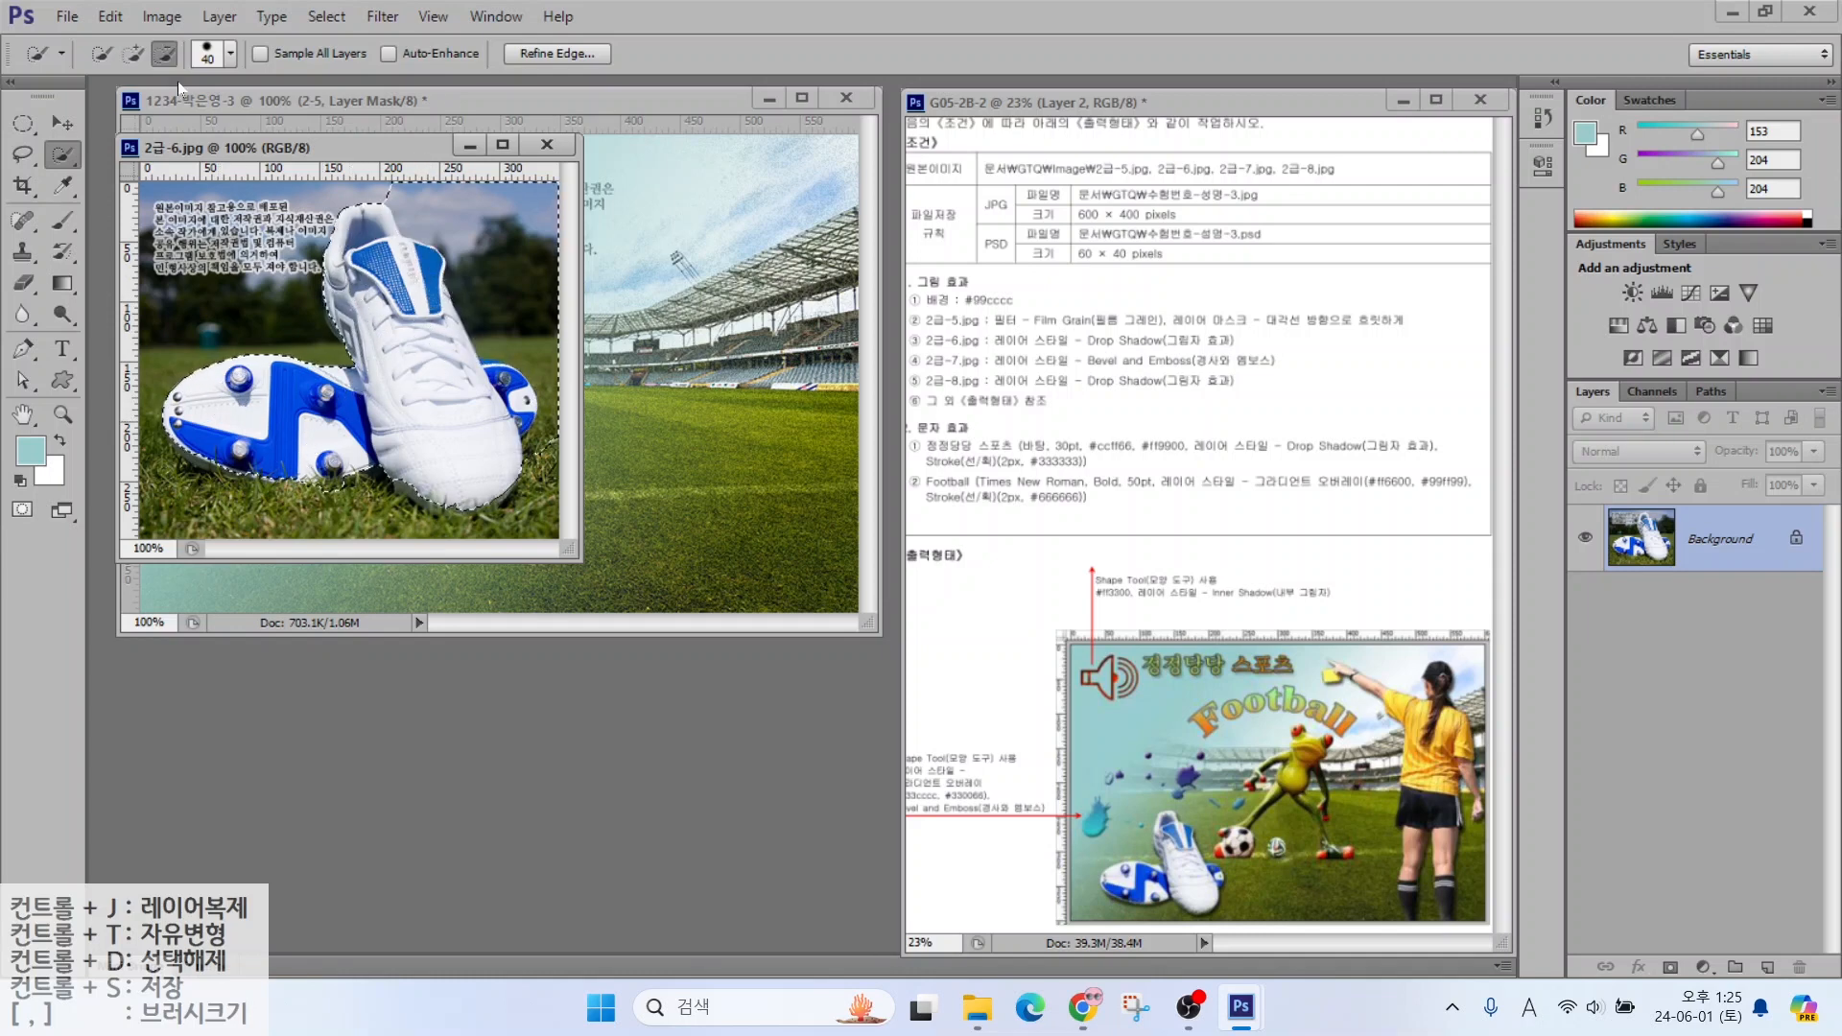
alt+click(337, 509)
drag(475, 217, 512, 266)
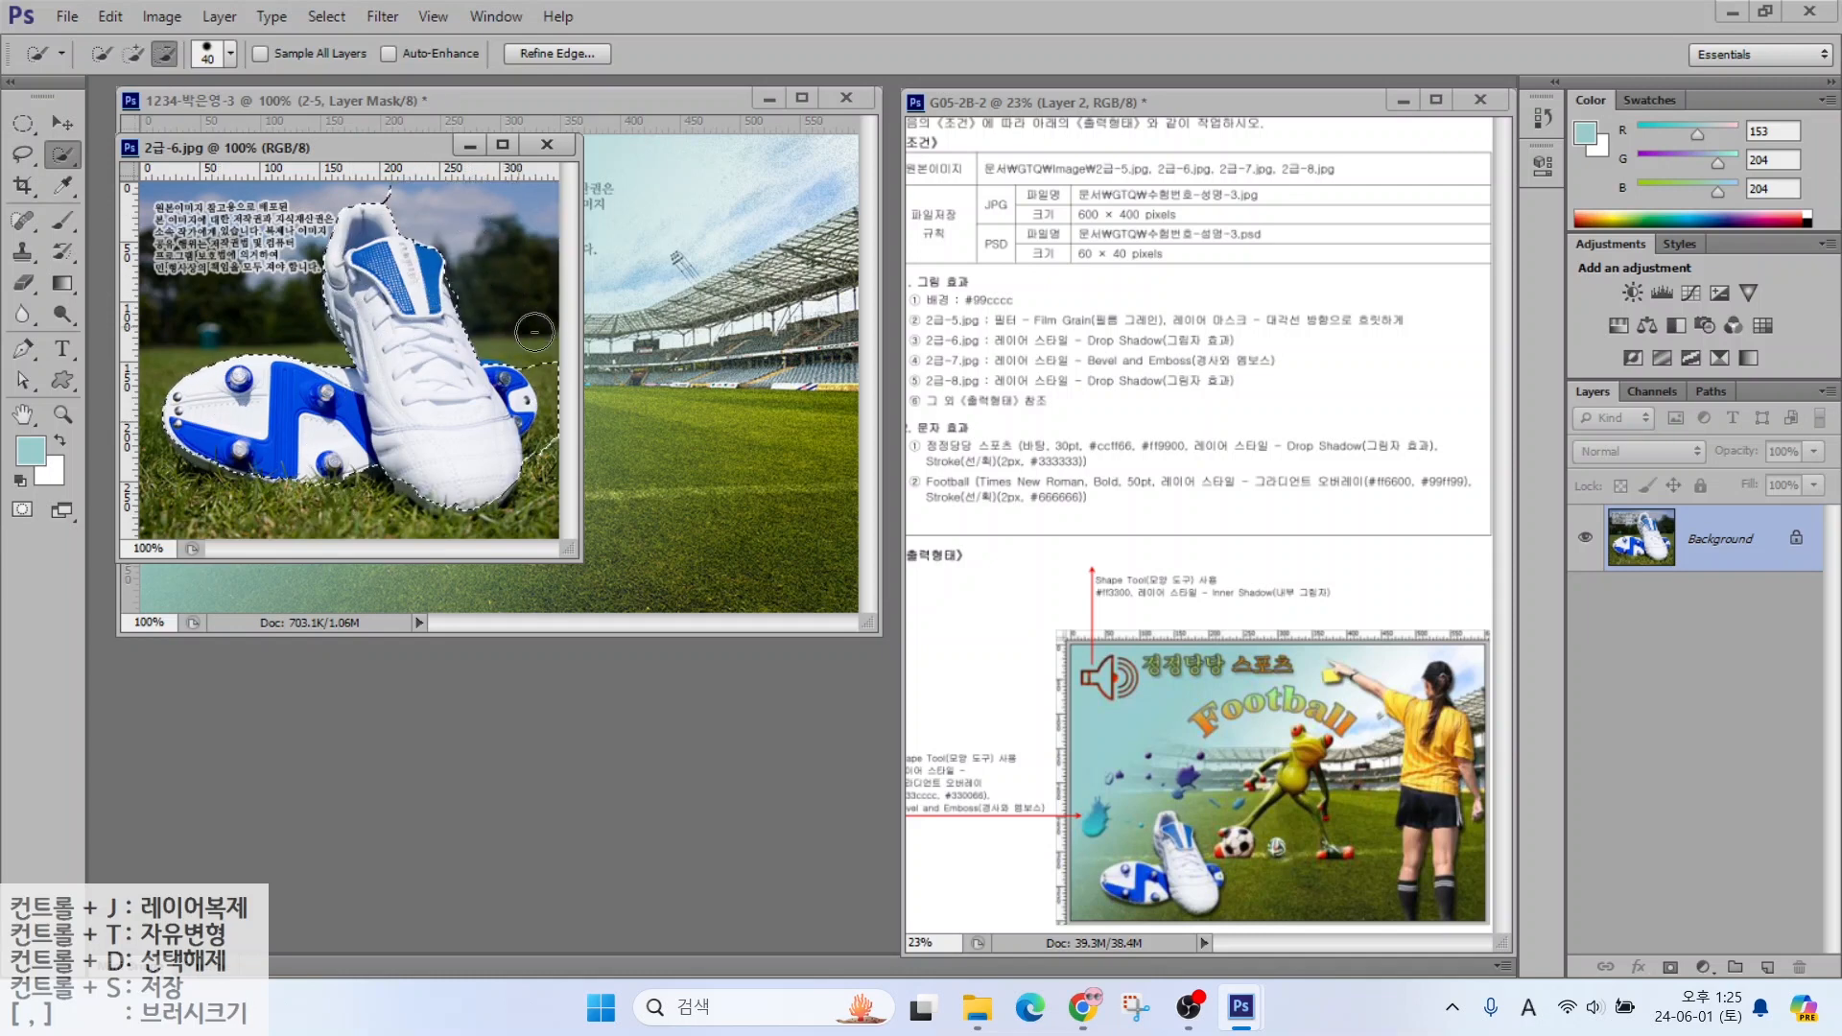
Move the selected boots into the poster, close the source image, and name the layer 2-6
drag(439, 154, 839, 366)
key(v)
drag(783, 568, 496, 483)
click(948, 358)
double_click(1695, 543)
text(2-6)
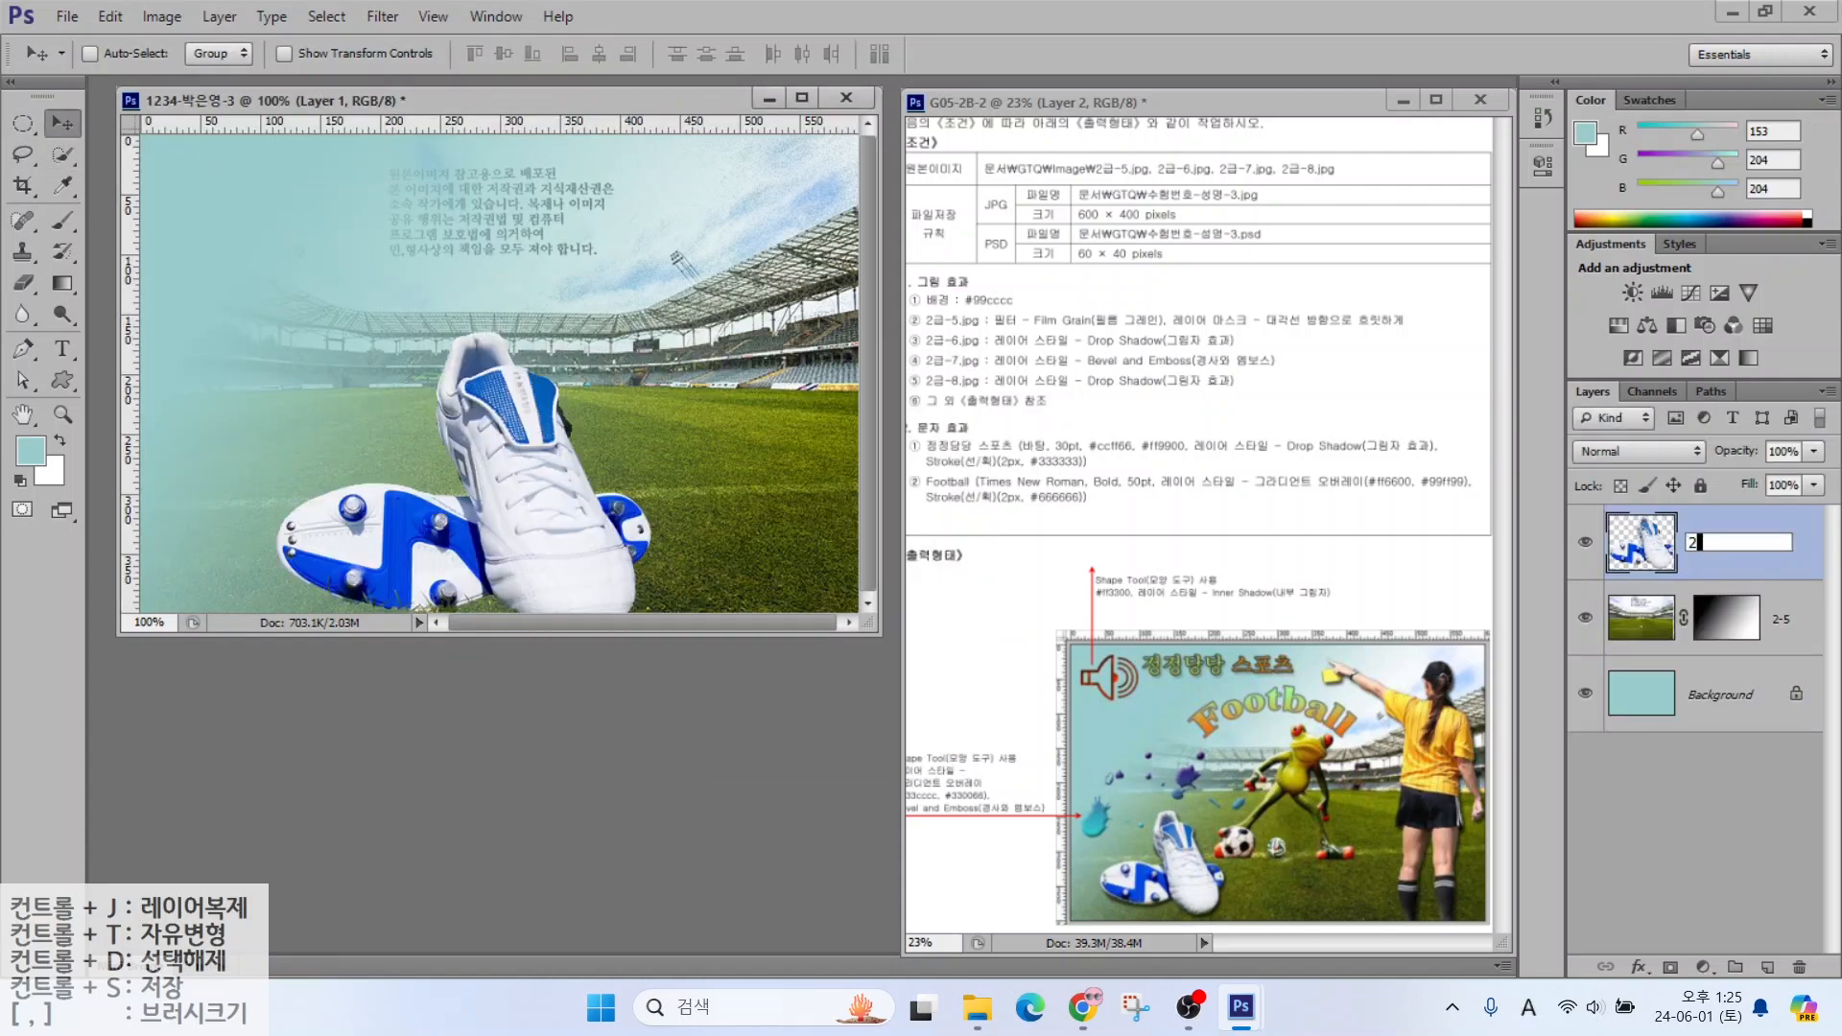
key(Return)
Scale the boots to about 157×183 px and place them lower left
key(ctrl+t)
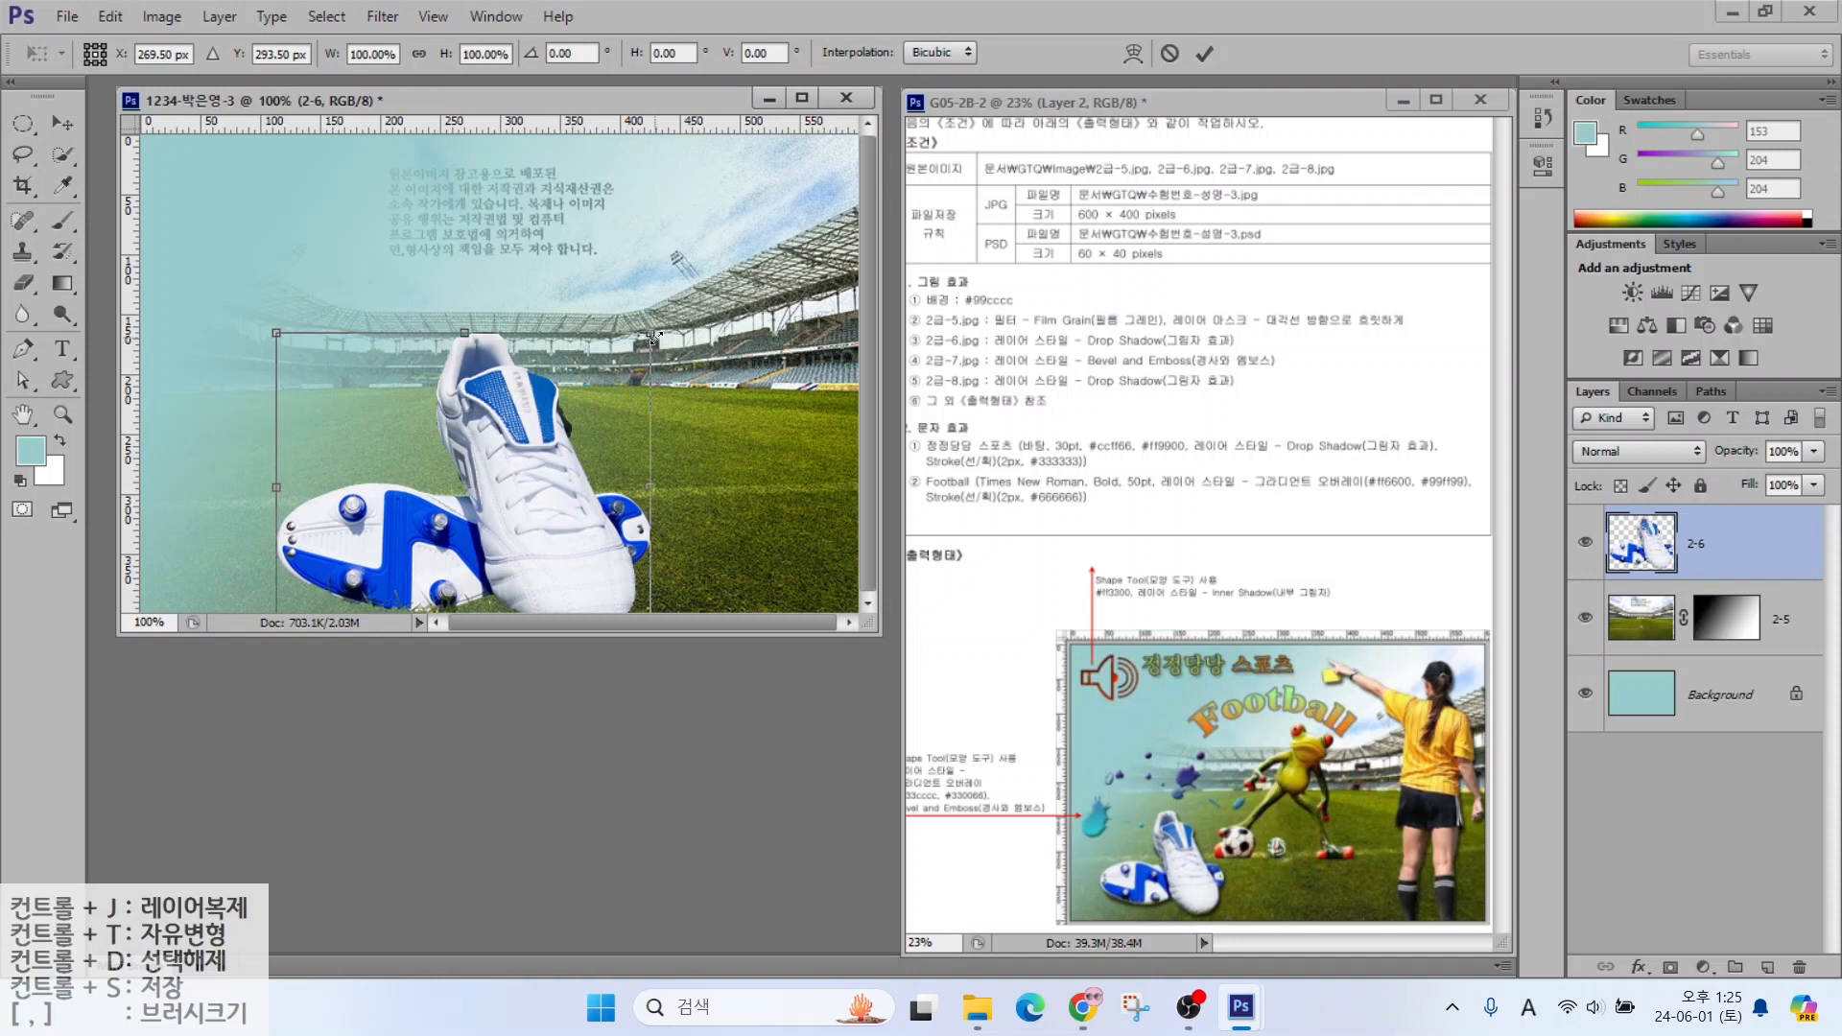
drag(654, 336, 499, 446)
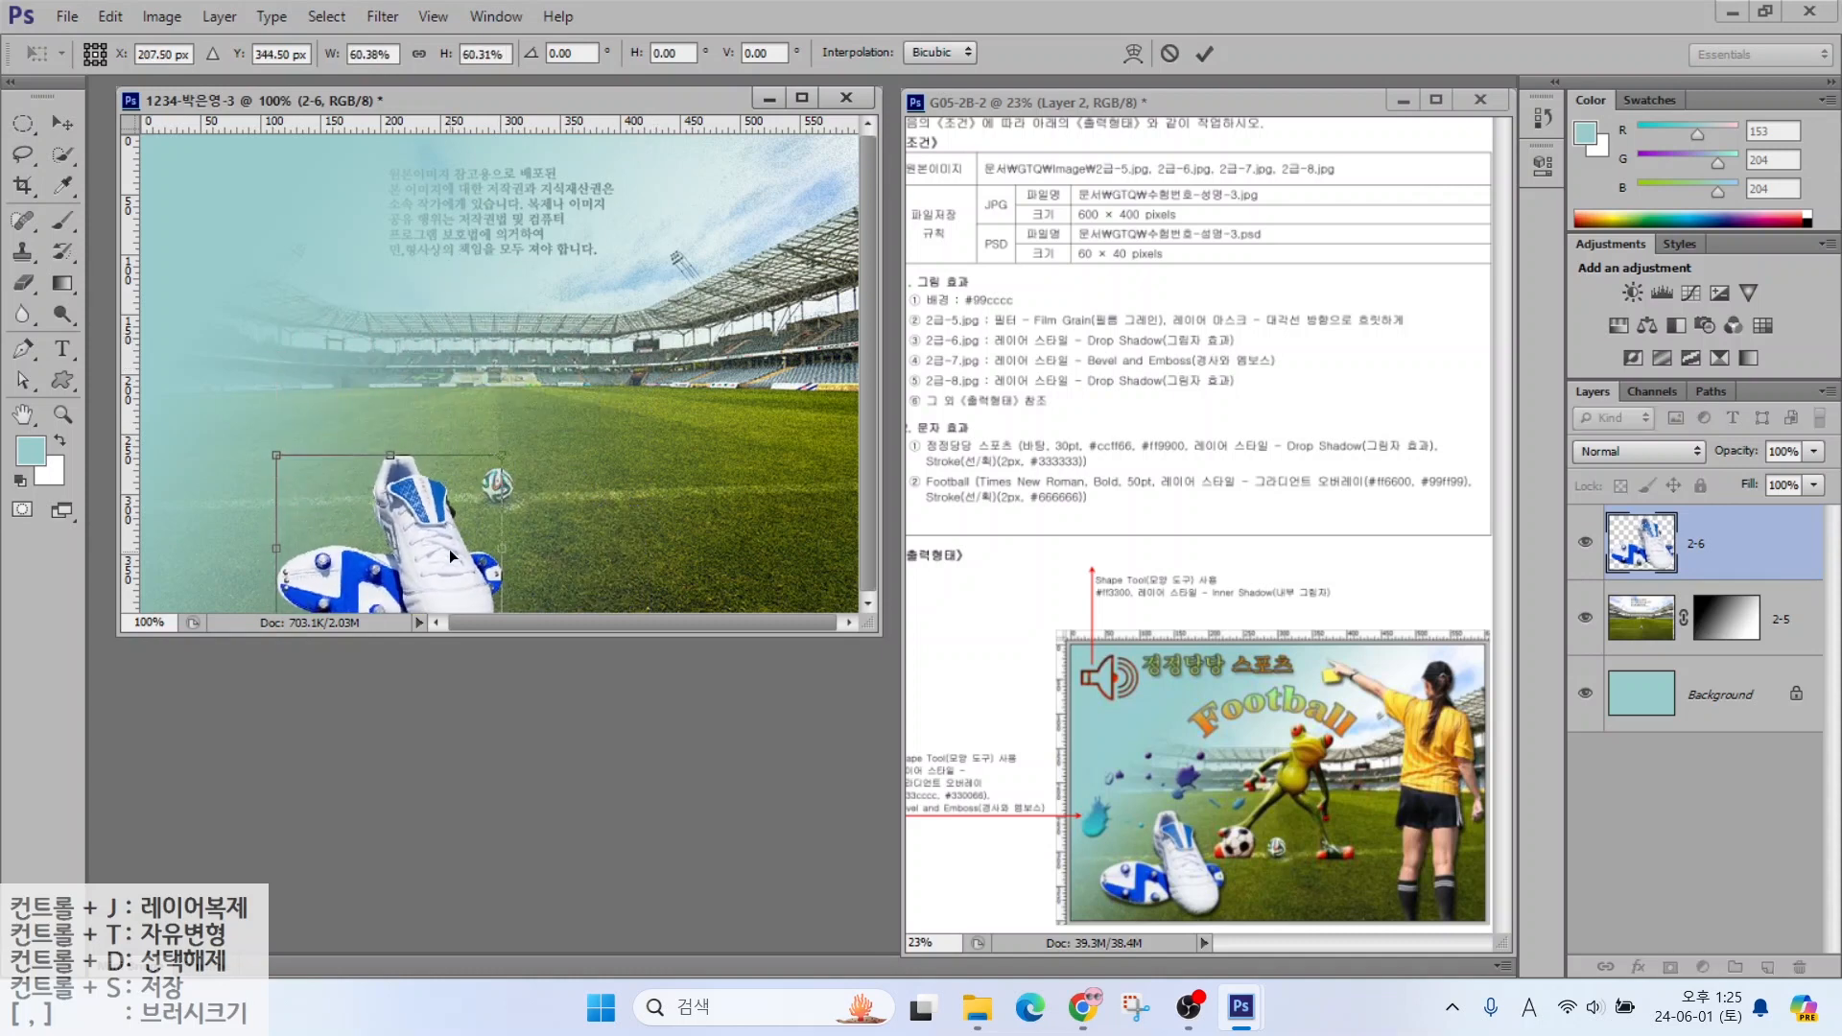
drag(450, 549, 344, 526)
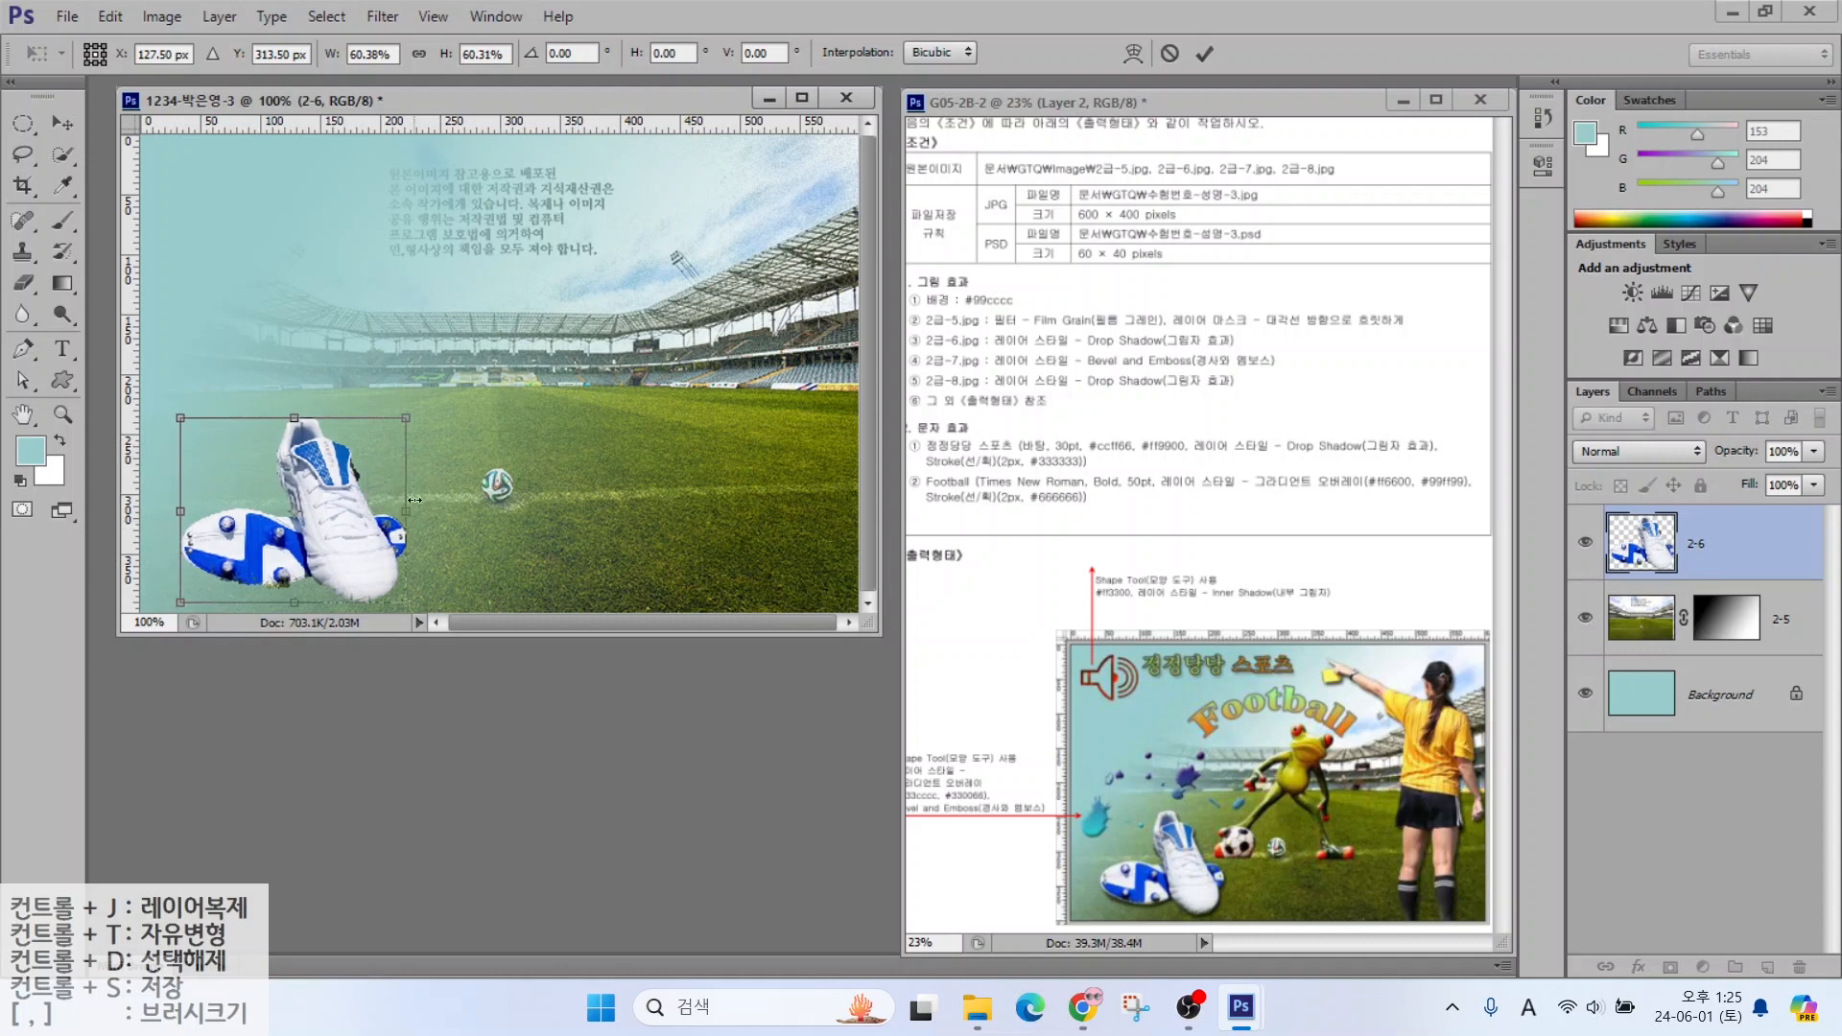
key(Return)
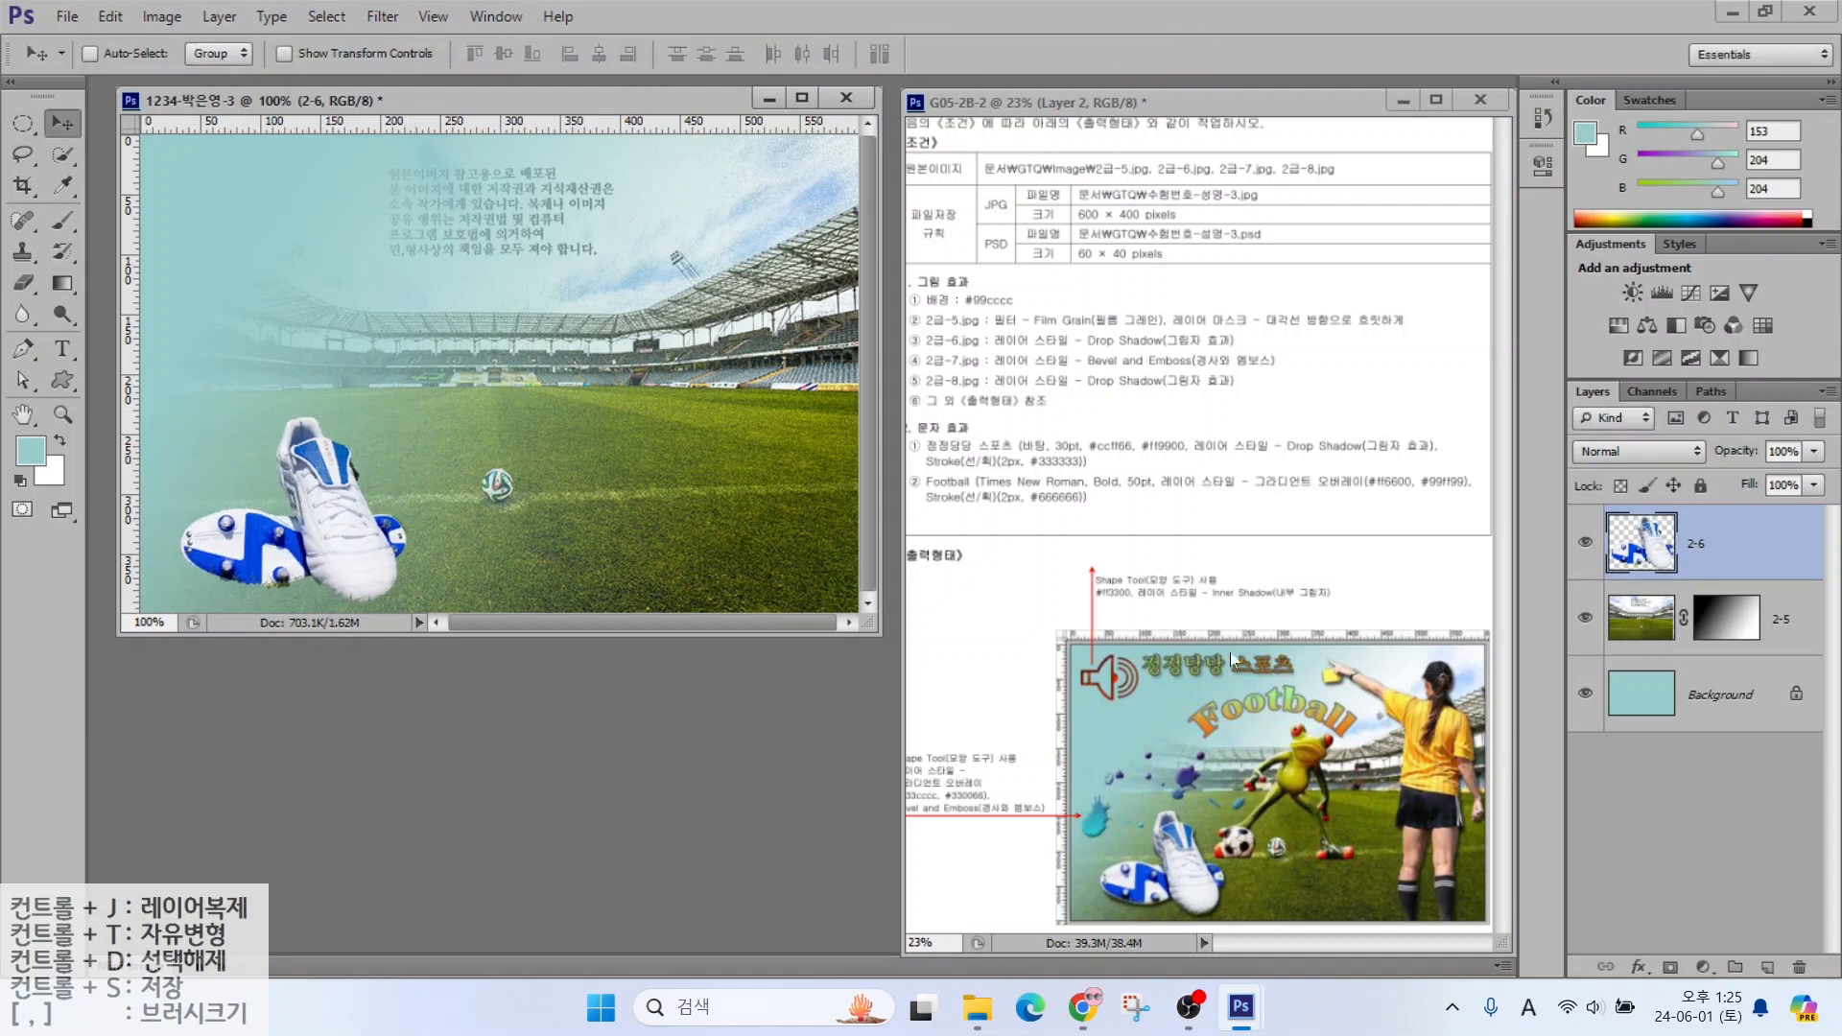
Give layer 2-6 a drop shadow
click(1637, 965)
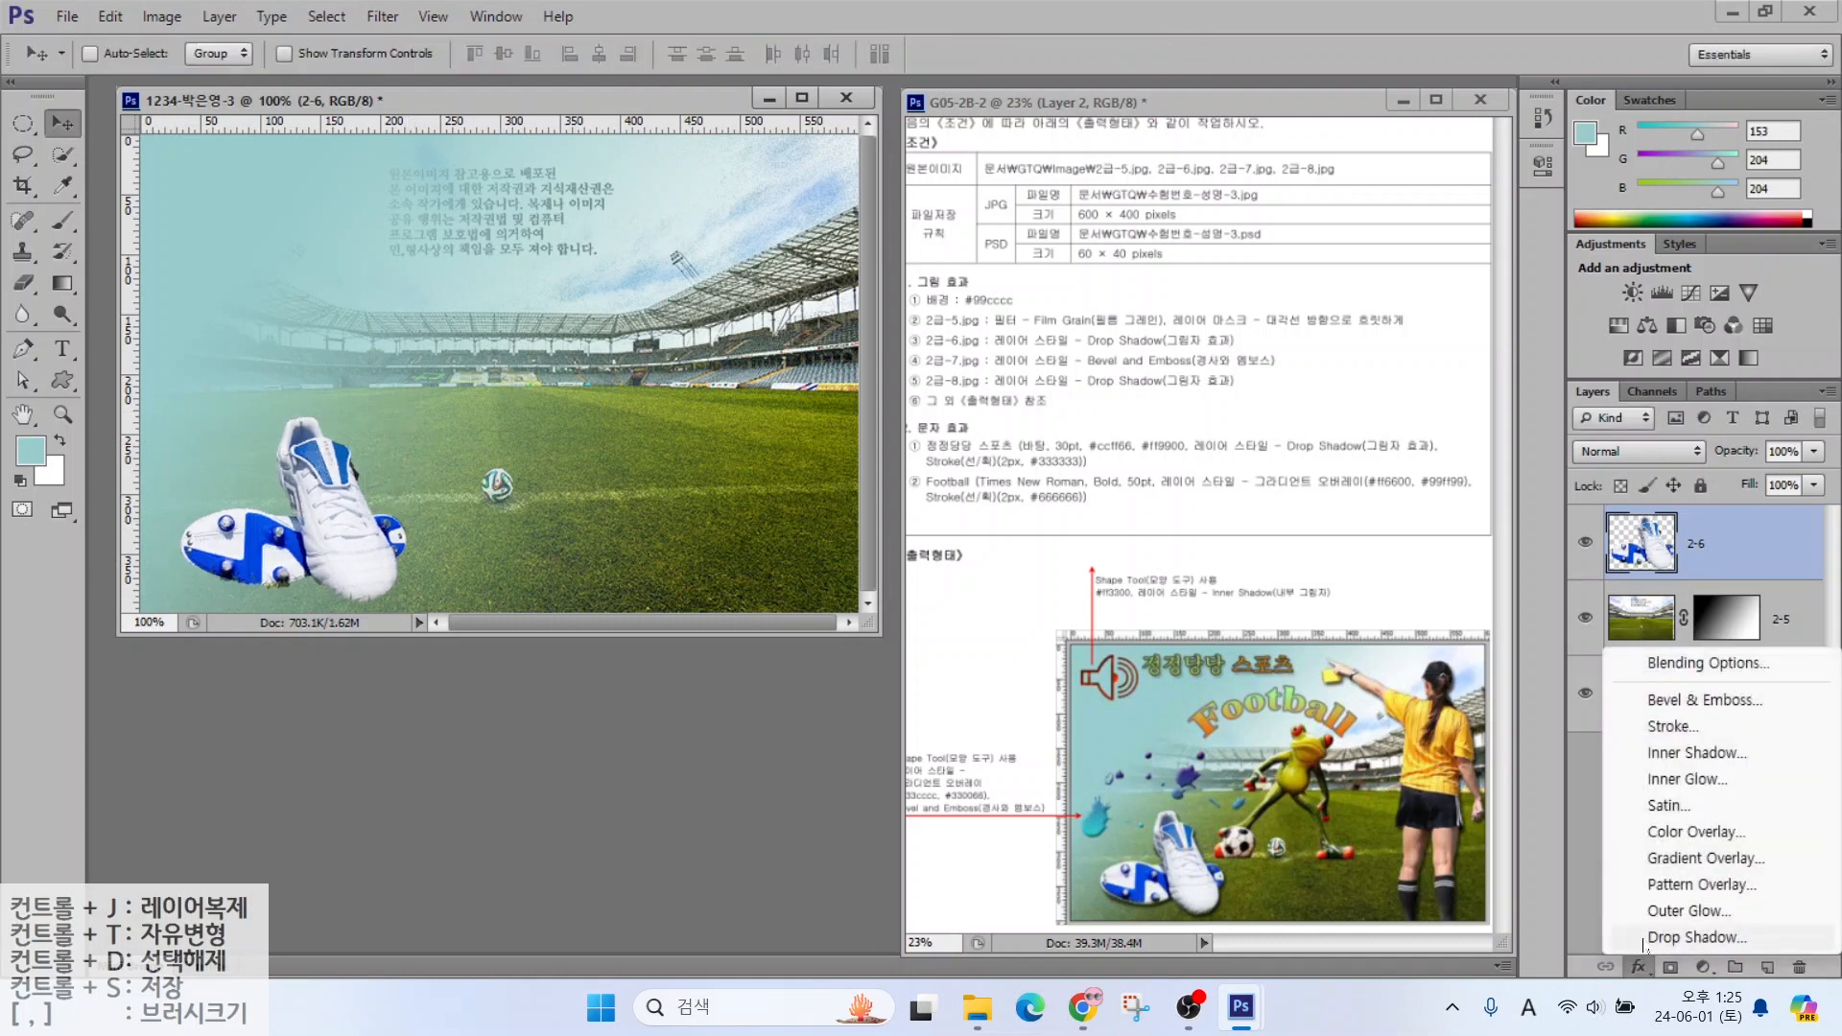
click(1695, 937)
click(1522, 272)
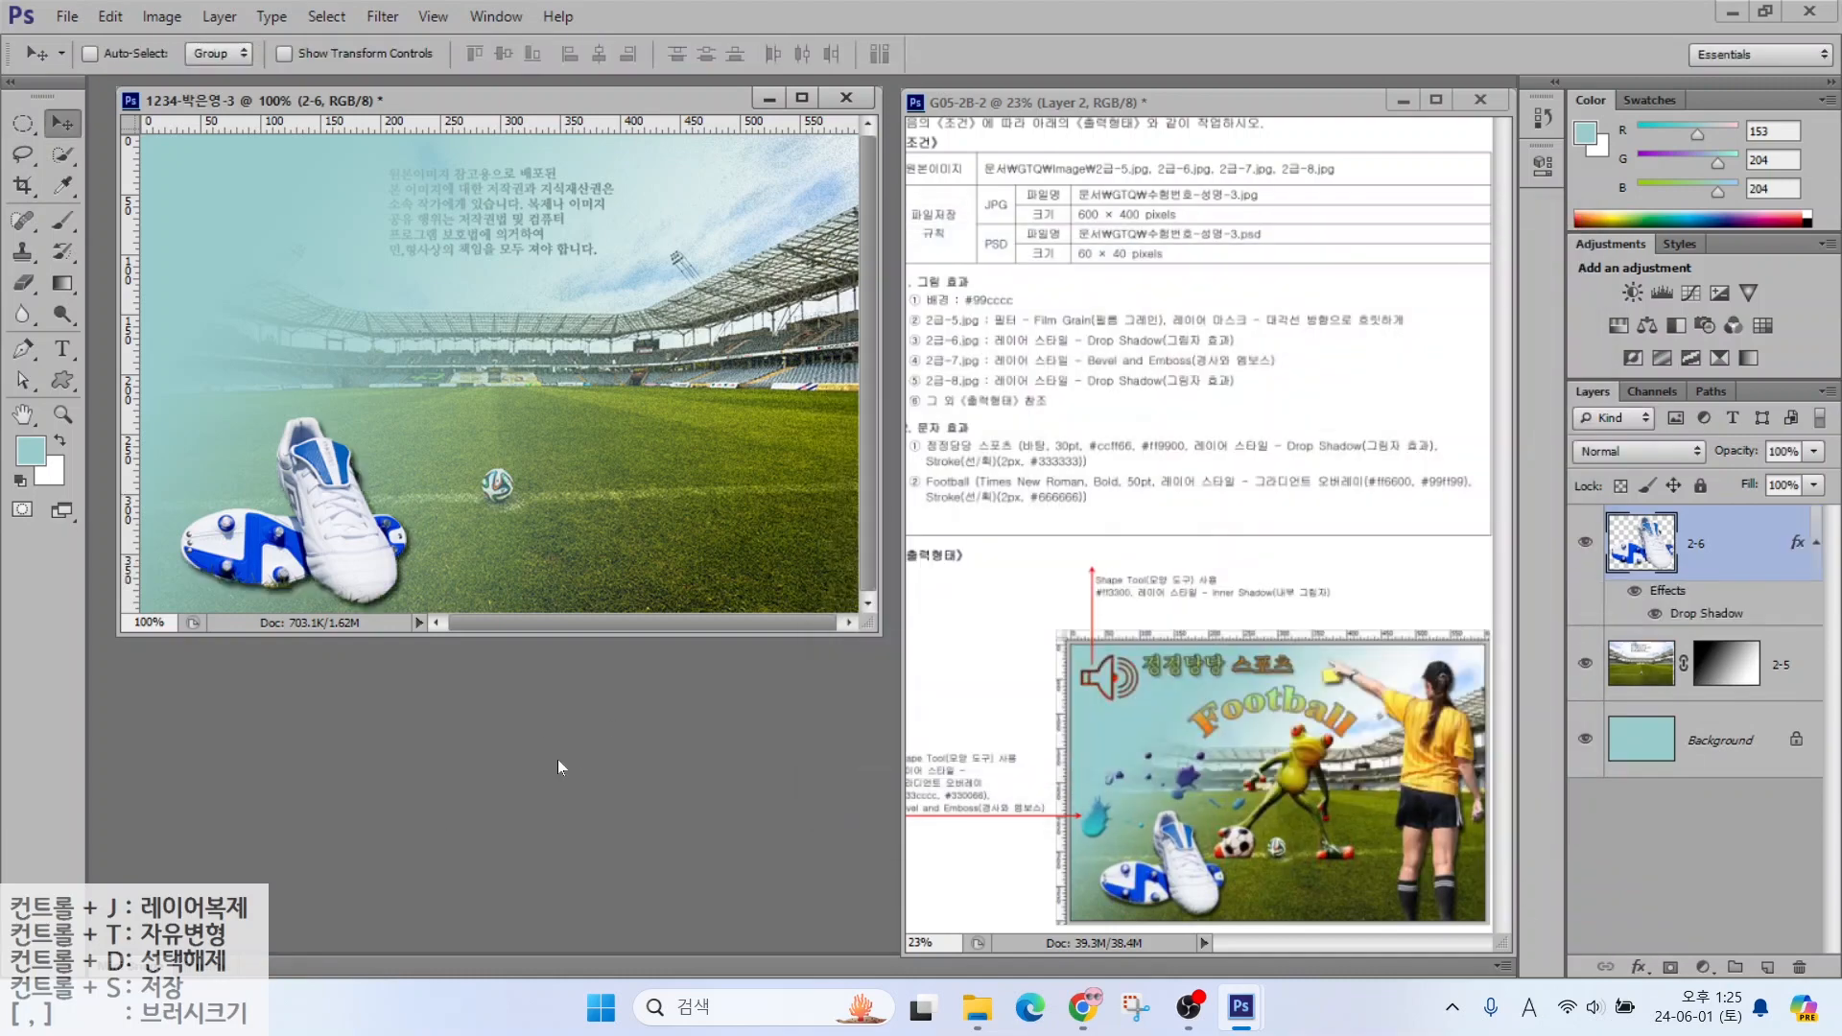
Open the frog photo 2급-7.jpg
double_click(559, 762)
click(985, 489)
key(Return)
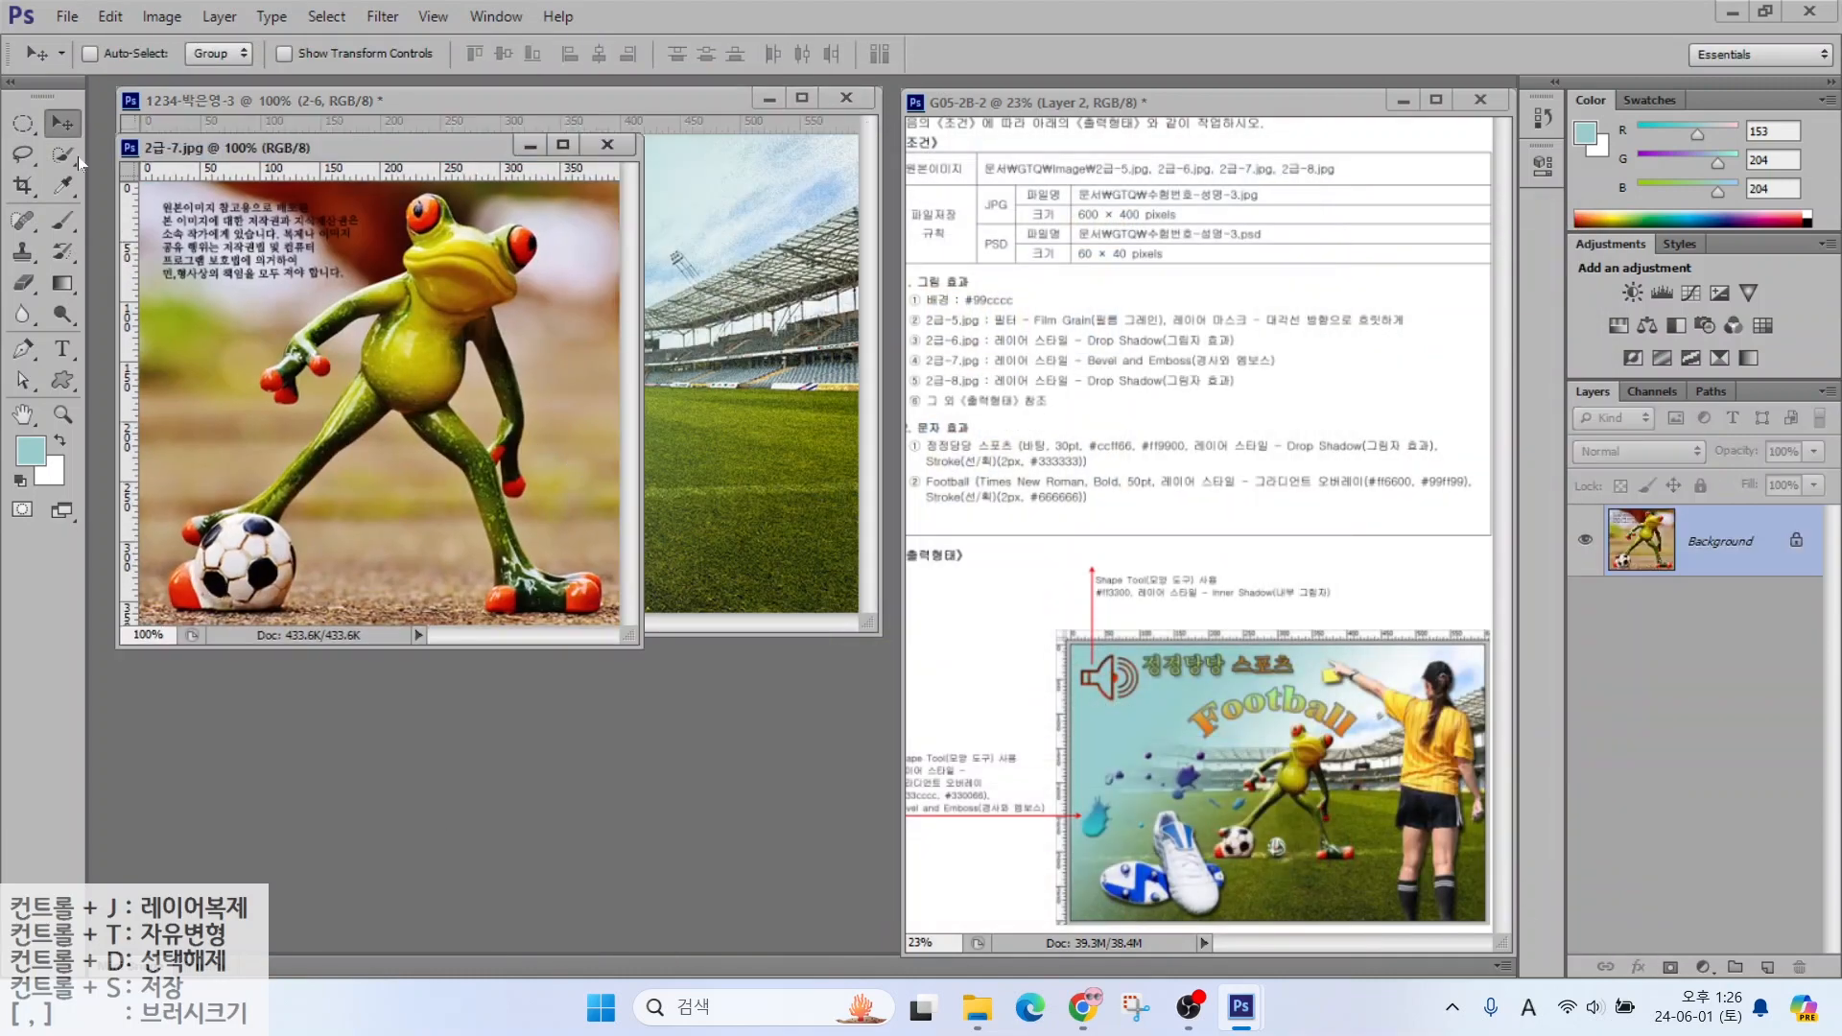
Quick-select the frog, drag it into the poster, and close the frog image without saving
click(63, 155)
mouse_move(444, 254)
mouse_down()
mouse_move(451, 279)
mouse_move(517, 249)
mouse_up()
drag(409, 322, 412, 374)
key(bracketleft)
key(bracketleft)
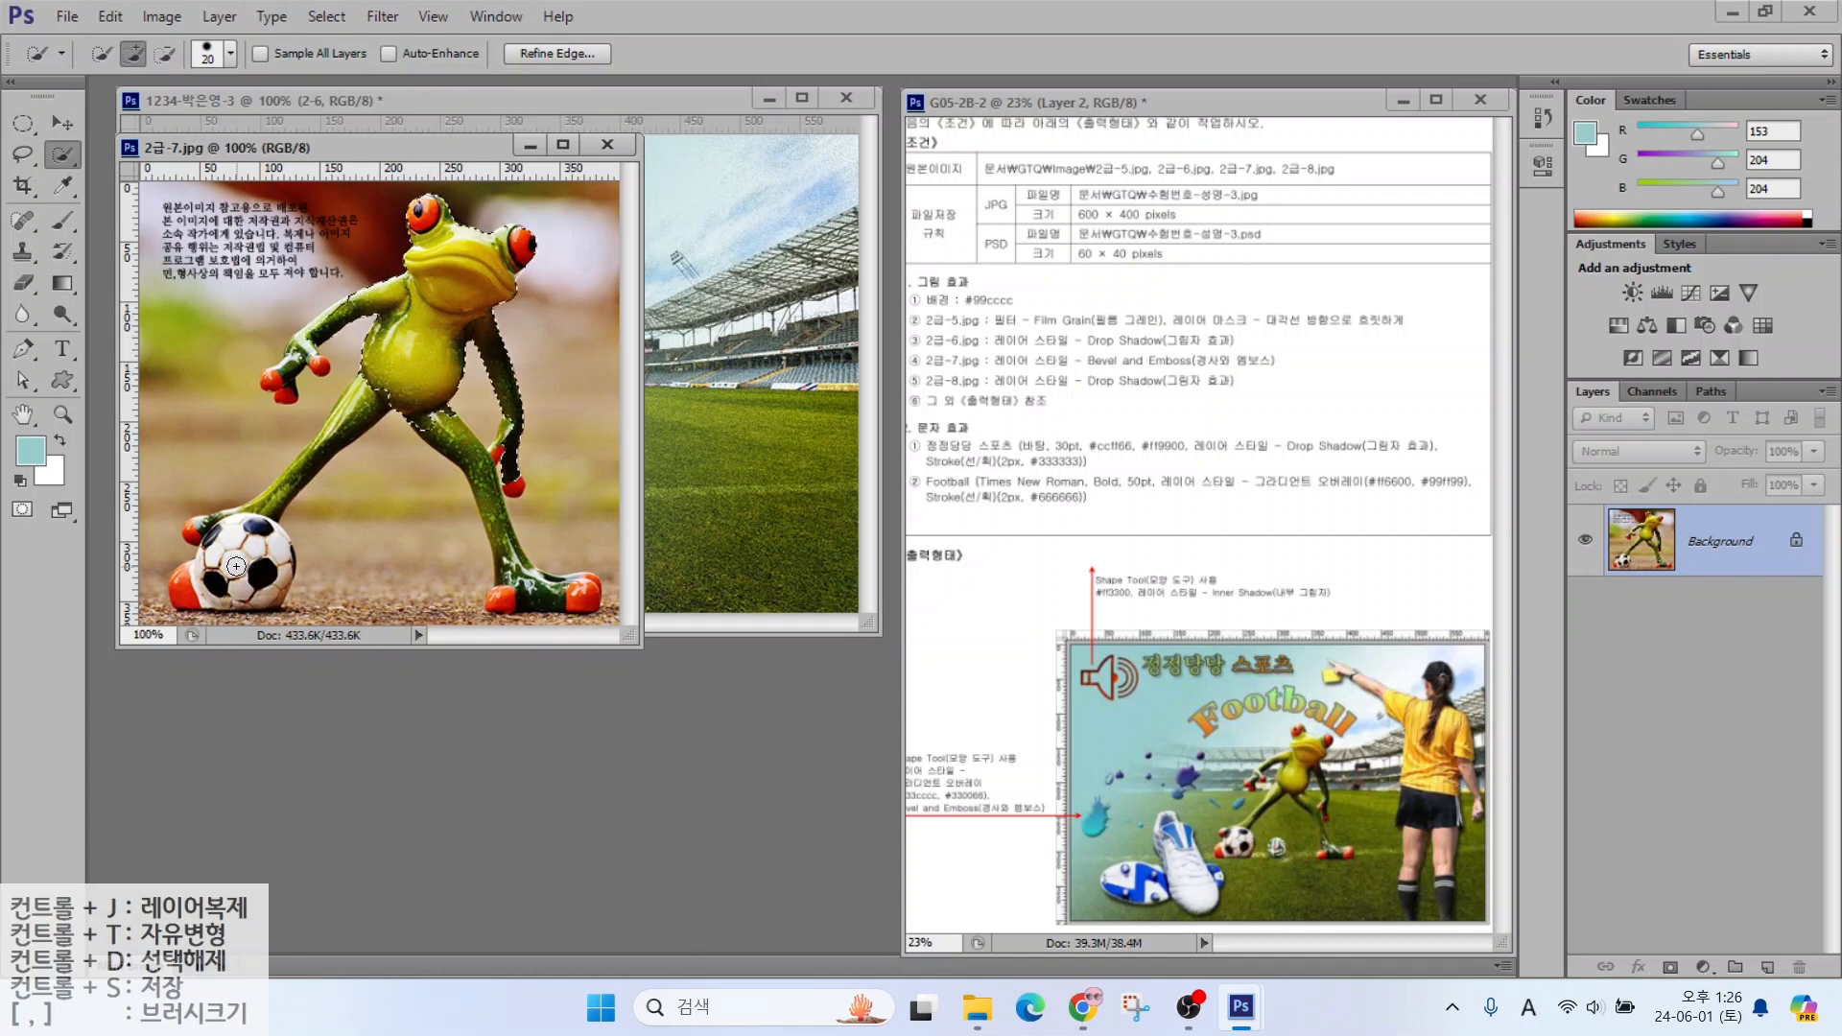
drag(273, 567, 236, 567)
drag(494, 508, 530, 591)
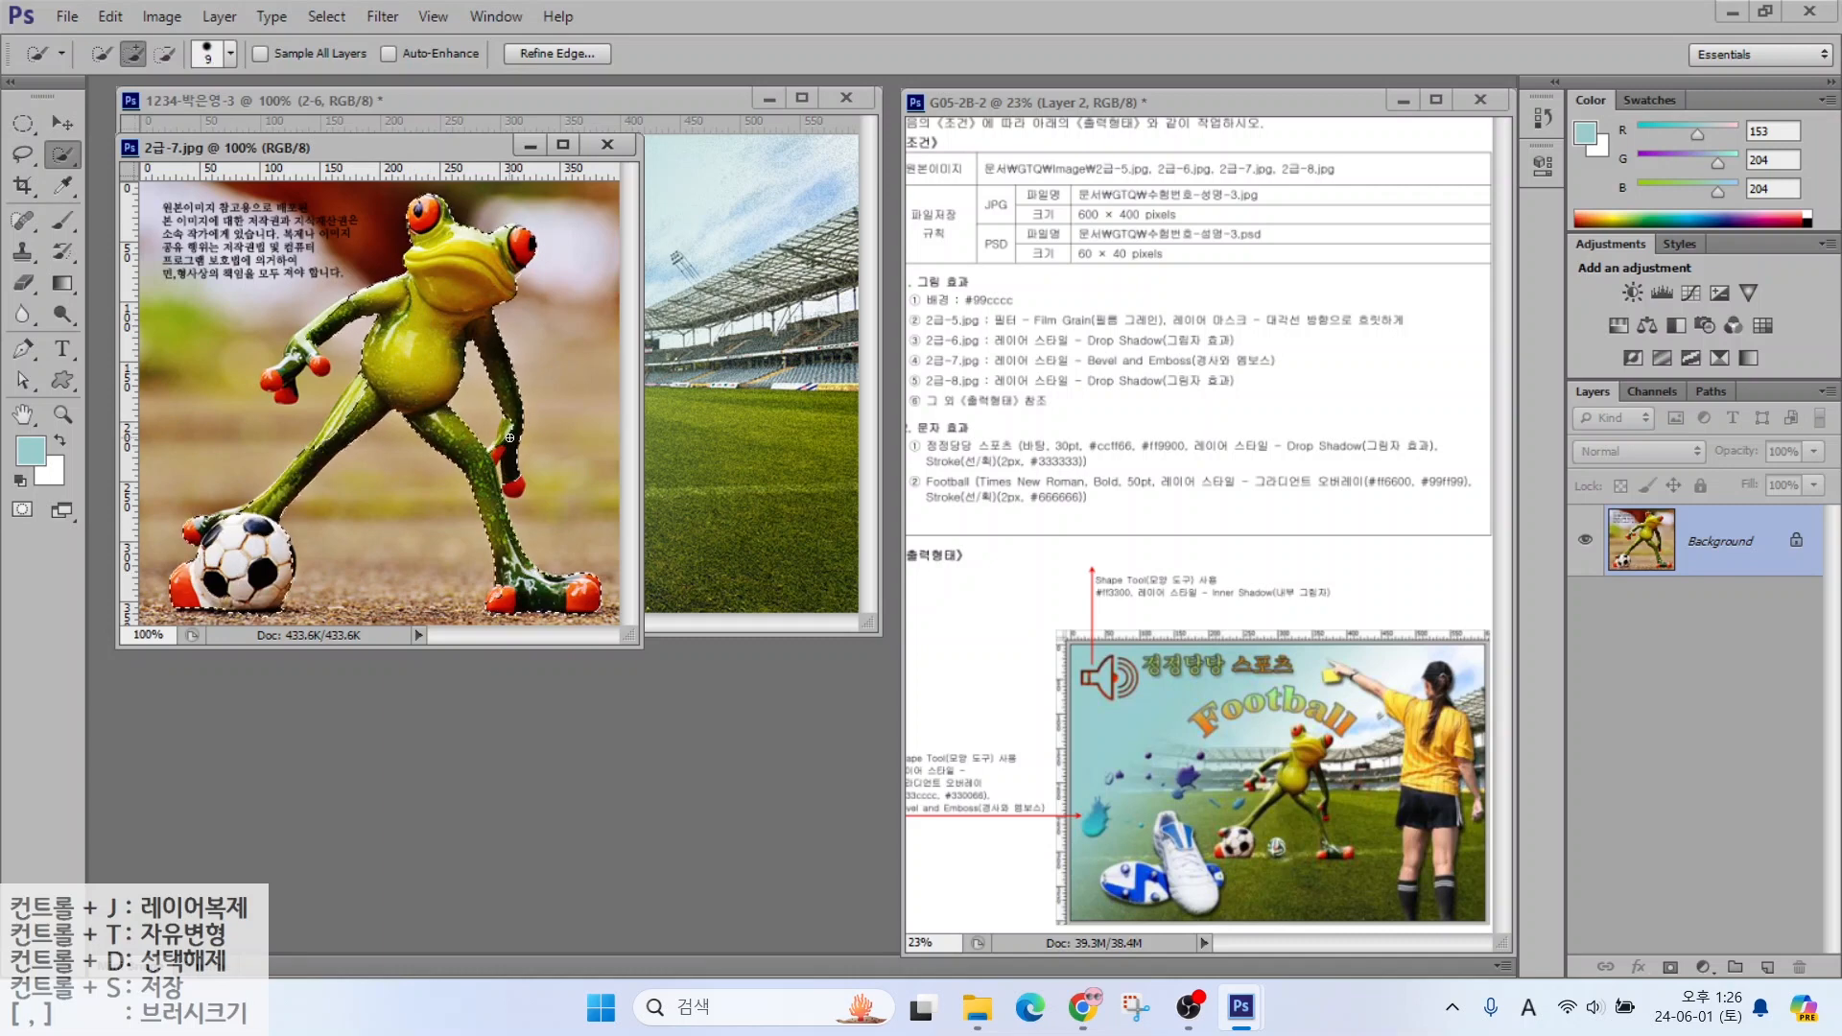
key(bracketleft)
key(bracketleft)
drag(445, 146, 644, 319)
click(62, 125)
drag(619, 518, 260, 475)
click(586, 725)
click(808, 318)
Rename the frog layer 2-7 and scale it to about 57% beside the shoes
double_click(1710, 542)
text(2-7)
key(Return)
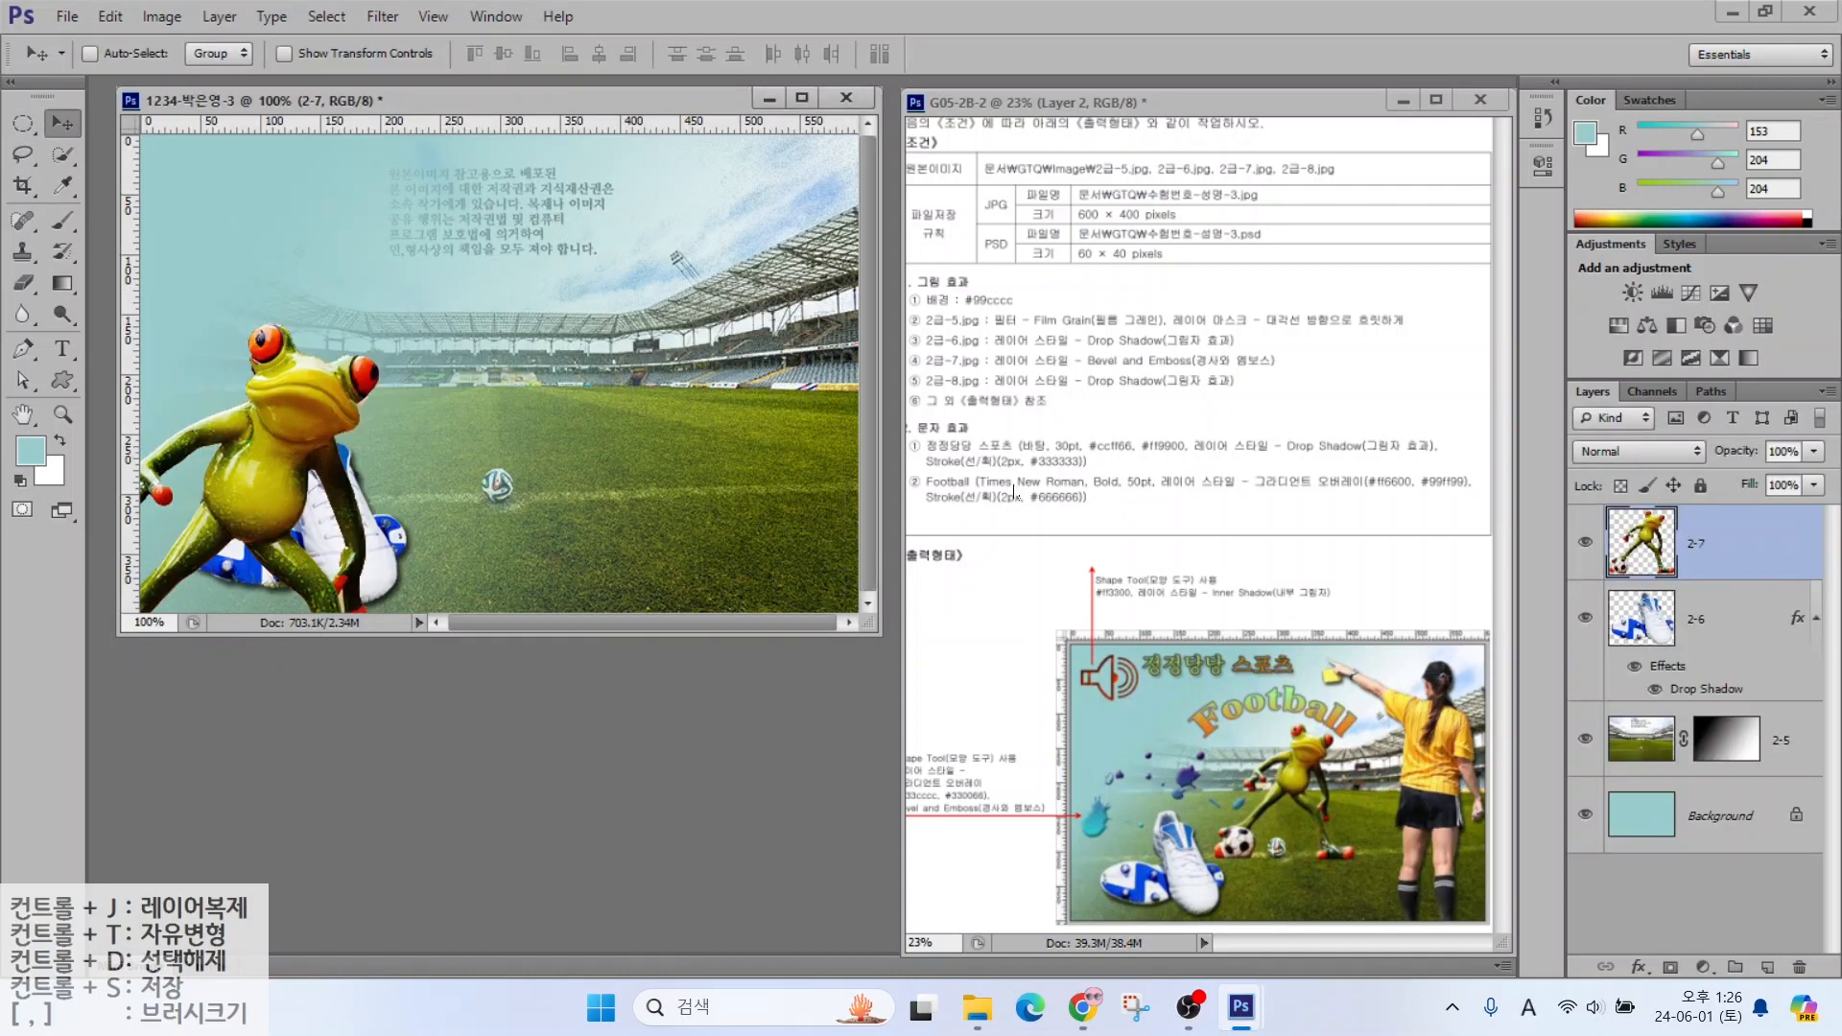
key(ctrl+t)
drag(444, 323, 342, 423)
drag(244, 531, 603, 306)
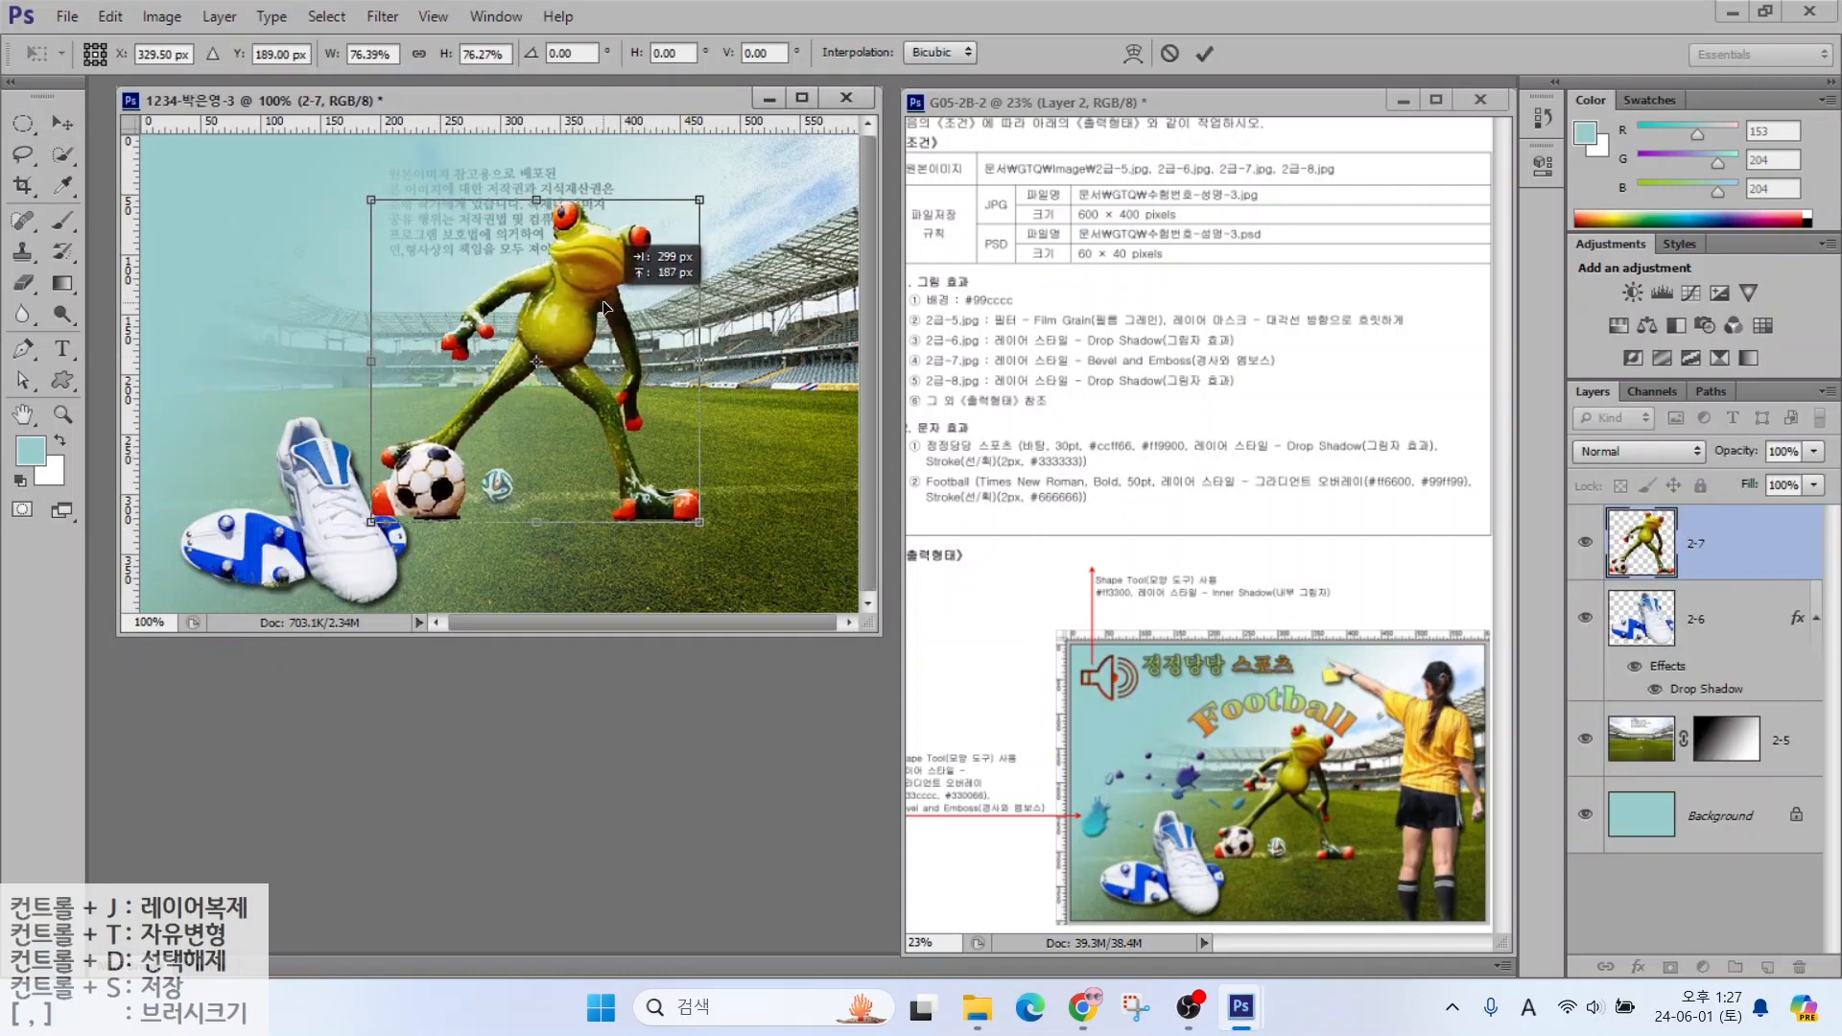
drag(698, 199, 638, 263)
mouse_move(523, 361)
mouse_down()
mouse_move(559, 349)
mouse_move(532, 361)
mouse_up()
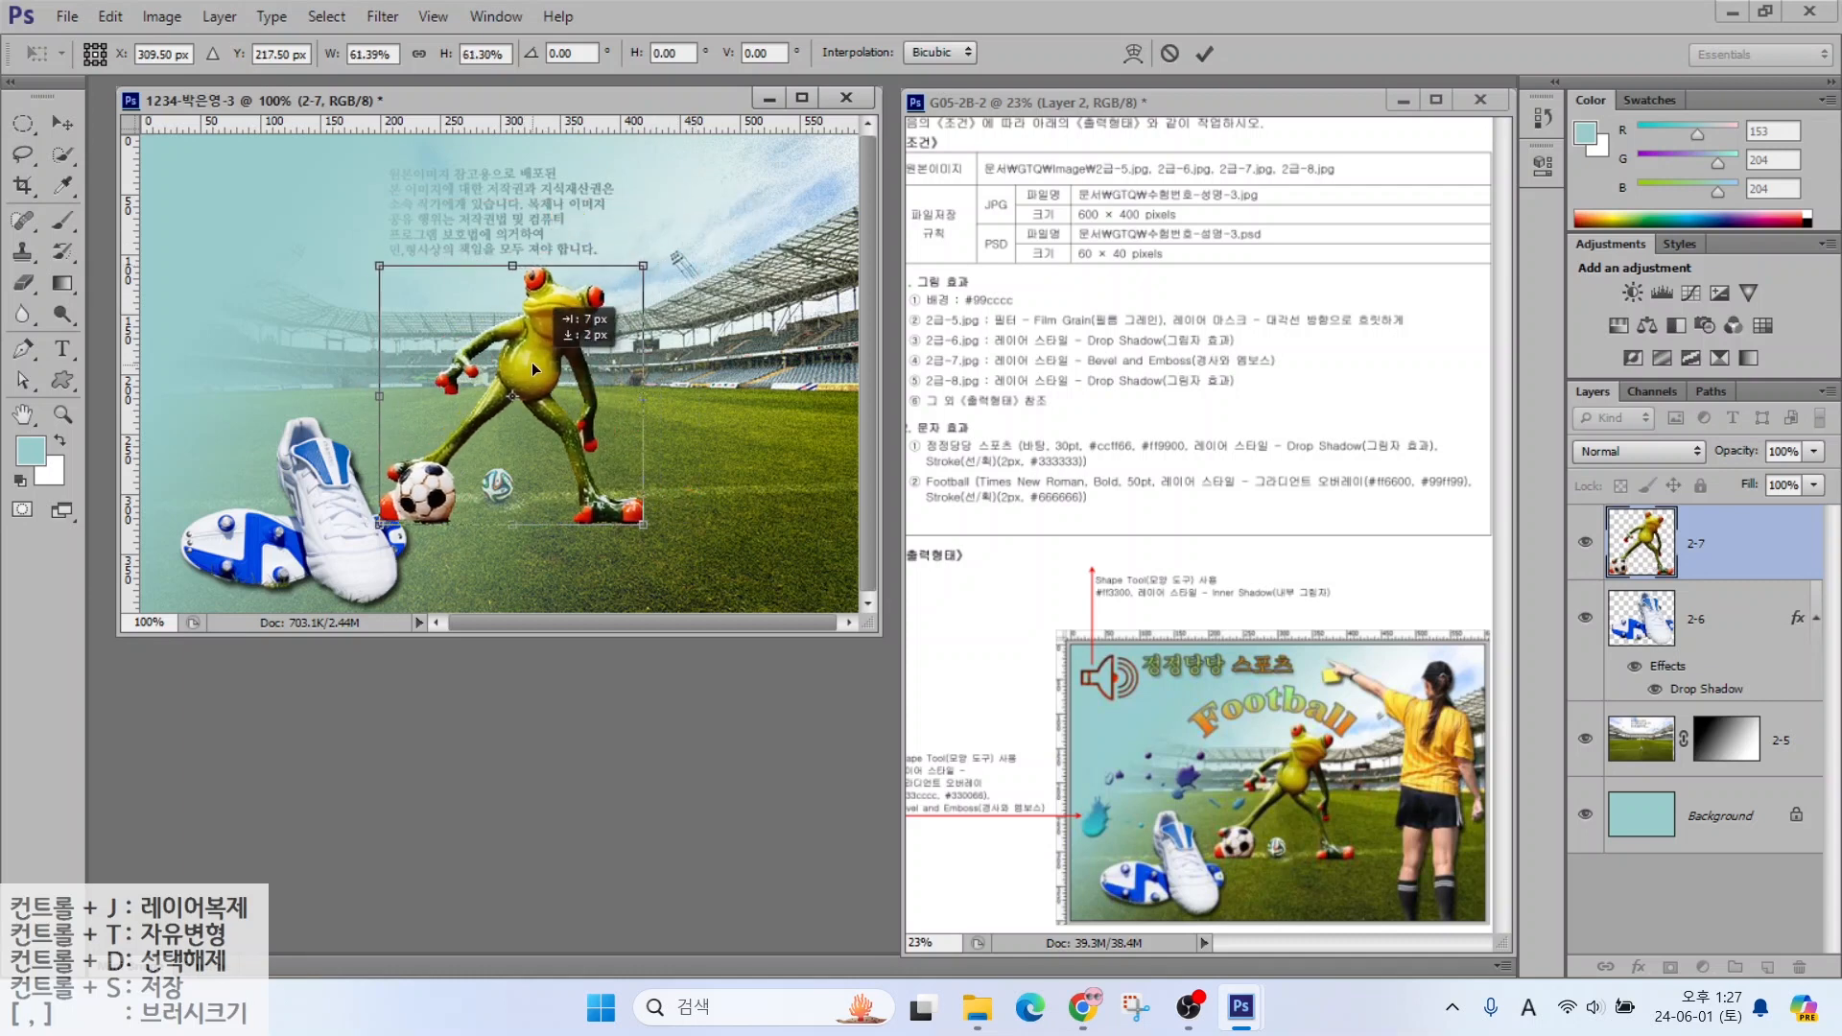
drag(643, 252, 632, 262)
key(Return)
Give the frog a Bevel & Emboss and open the referee photo 2급-8.jpg
click(1644, 962)
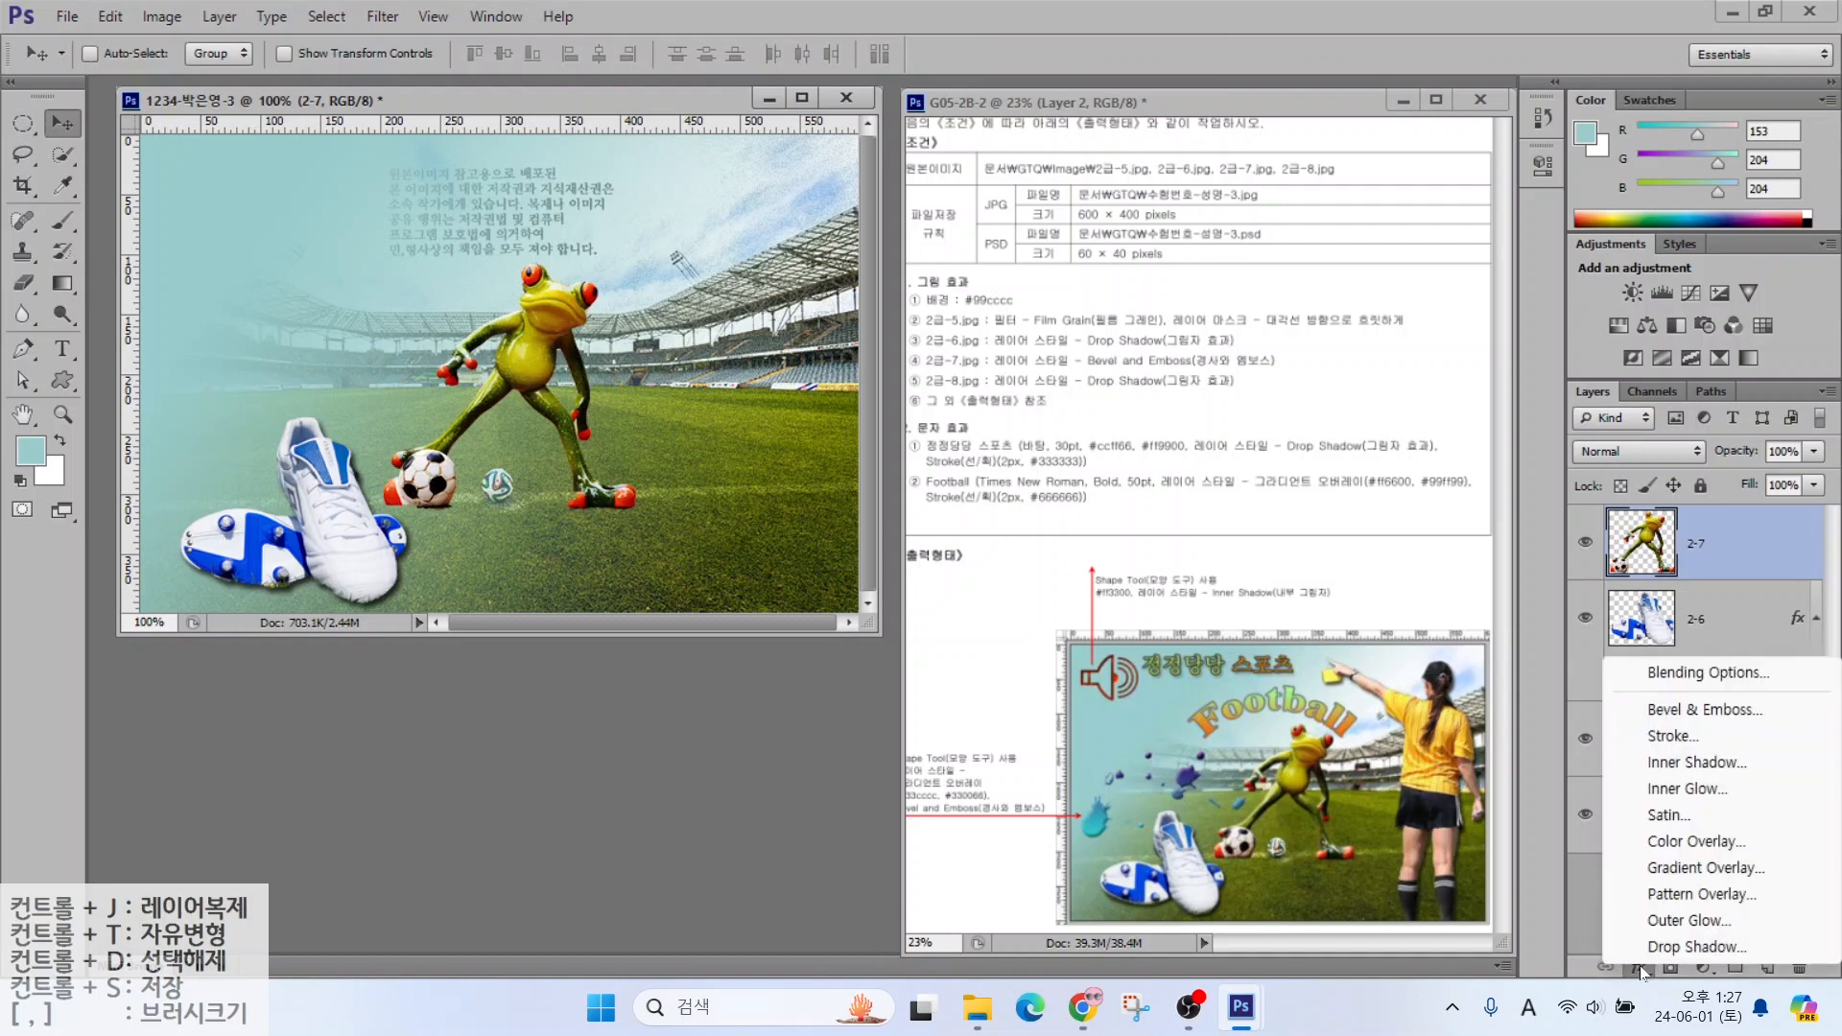
click(1157, 698)
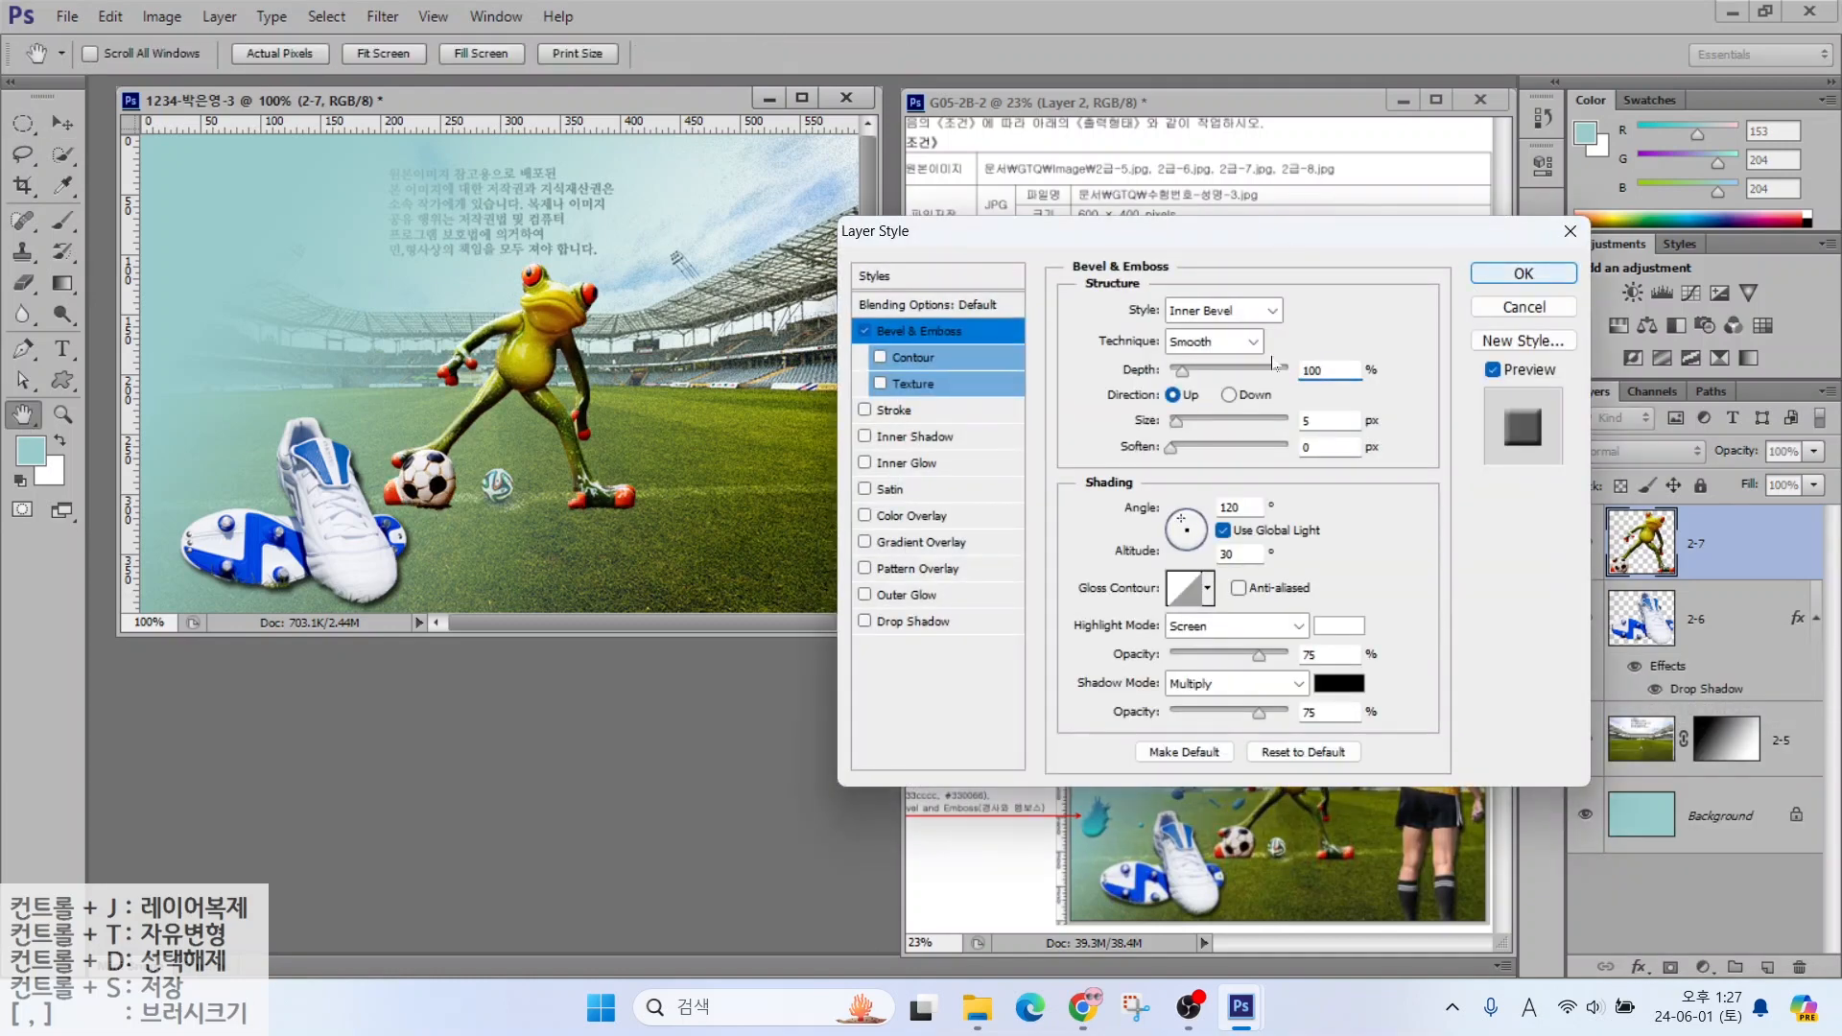
key(Return)
key(ctrl+o)
click(1241, 762)
Quick-select the referee, drag it into the poster, and close the referee image
key(w)
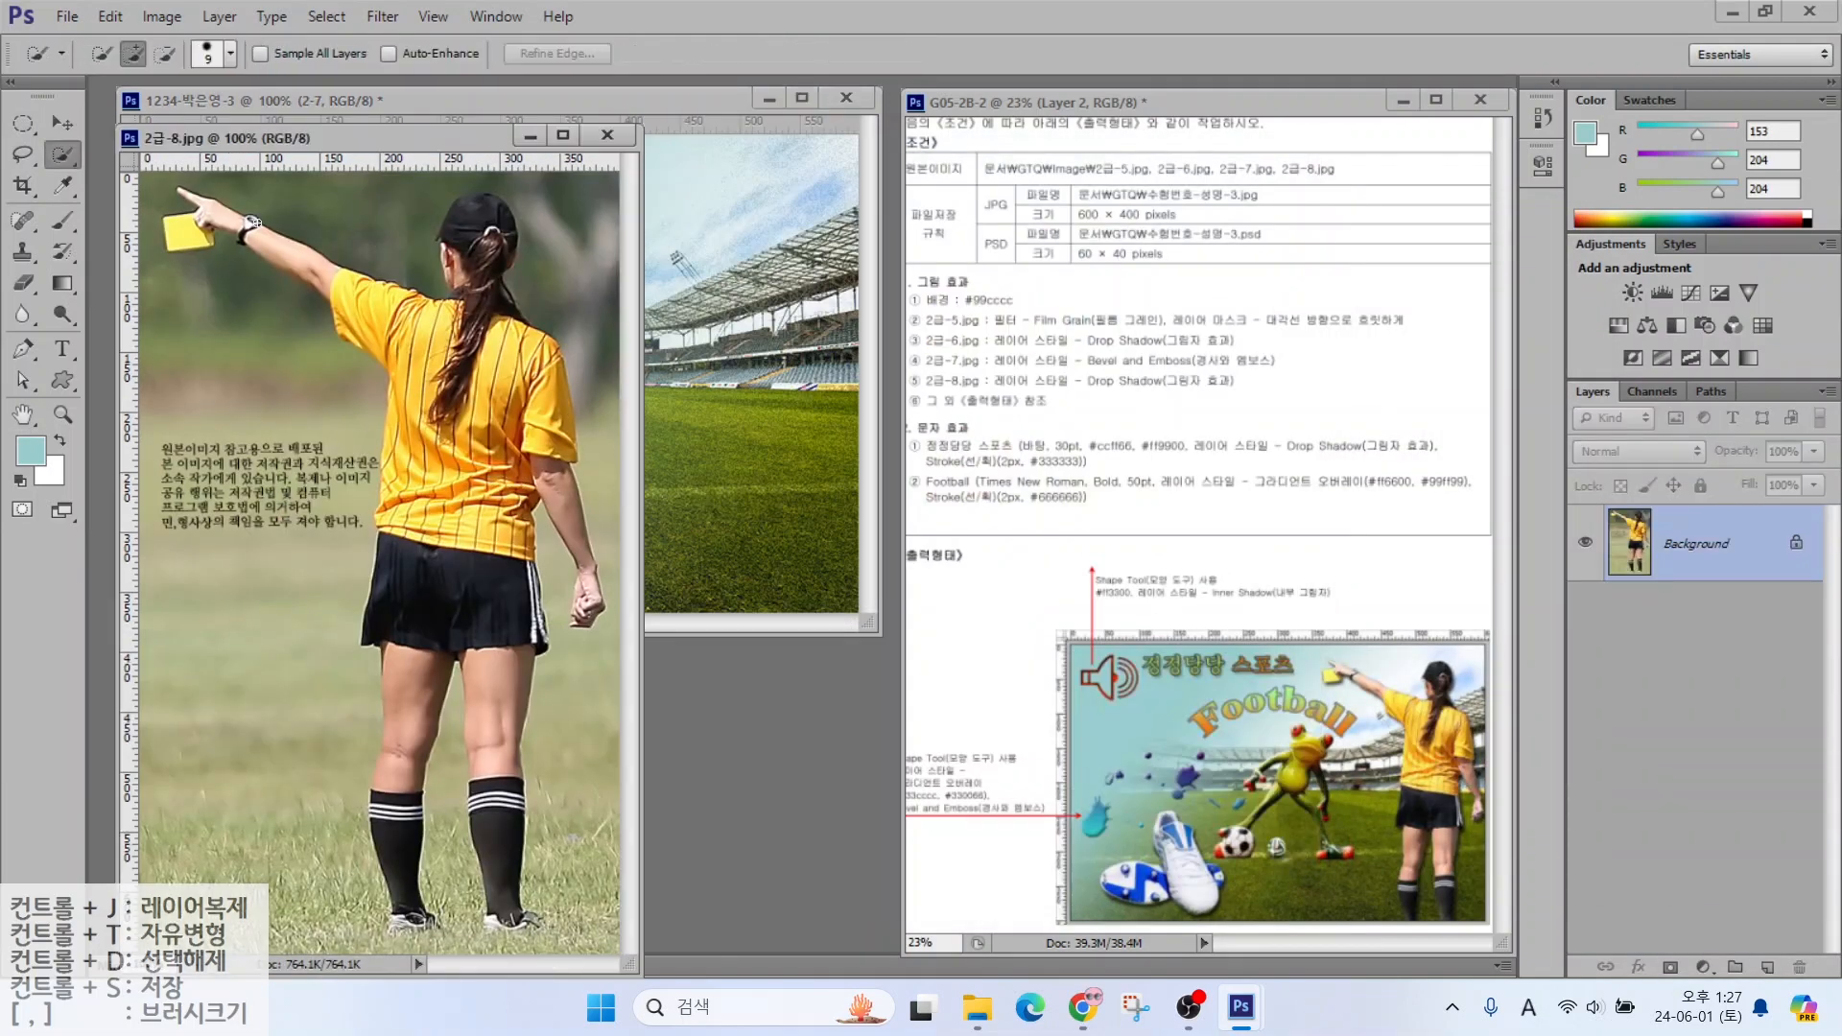
mouse_move(193, 232)
mouse_down()
mouse_move(258, 238)
mouse_move(514, 389)
mouse_move(585, 609)
mouse_move(558, 446)
mouse_move(461, 226)
mouse_move(475, 324)
mouse_move(429, 413)
mouse_move(347, 332)
mouse_move(495, 796)
mouse_move(406, 771)
mouse_move(418, 472)
mouse_up()
key(bracketright)
key(bracketright)
key(bracketright)
key(bracketright)
key(bracketright)
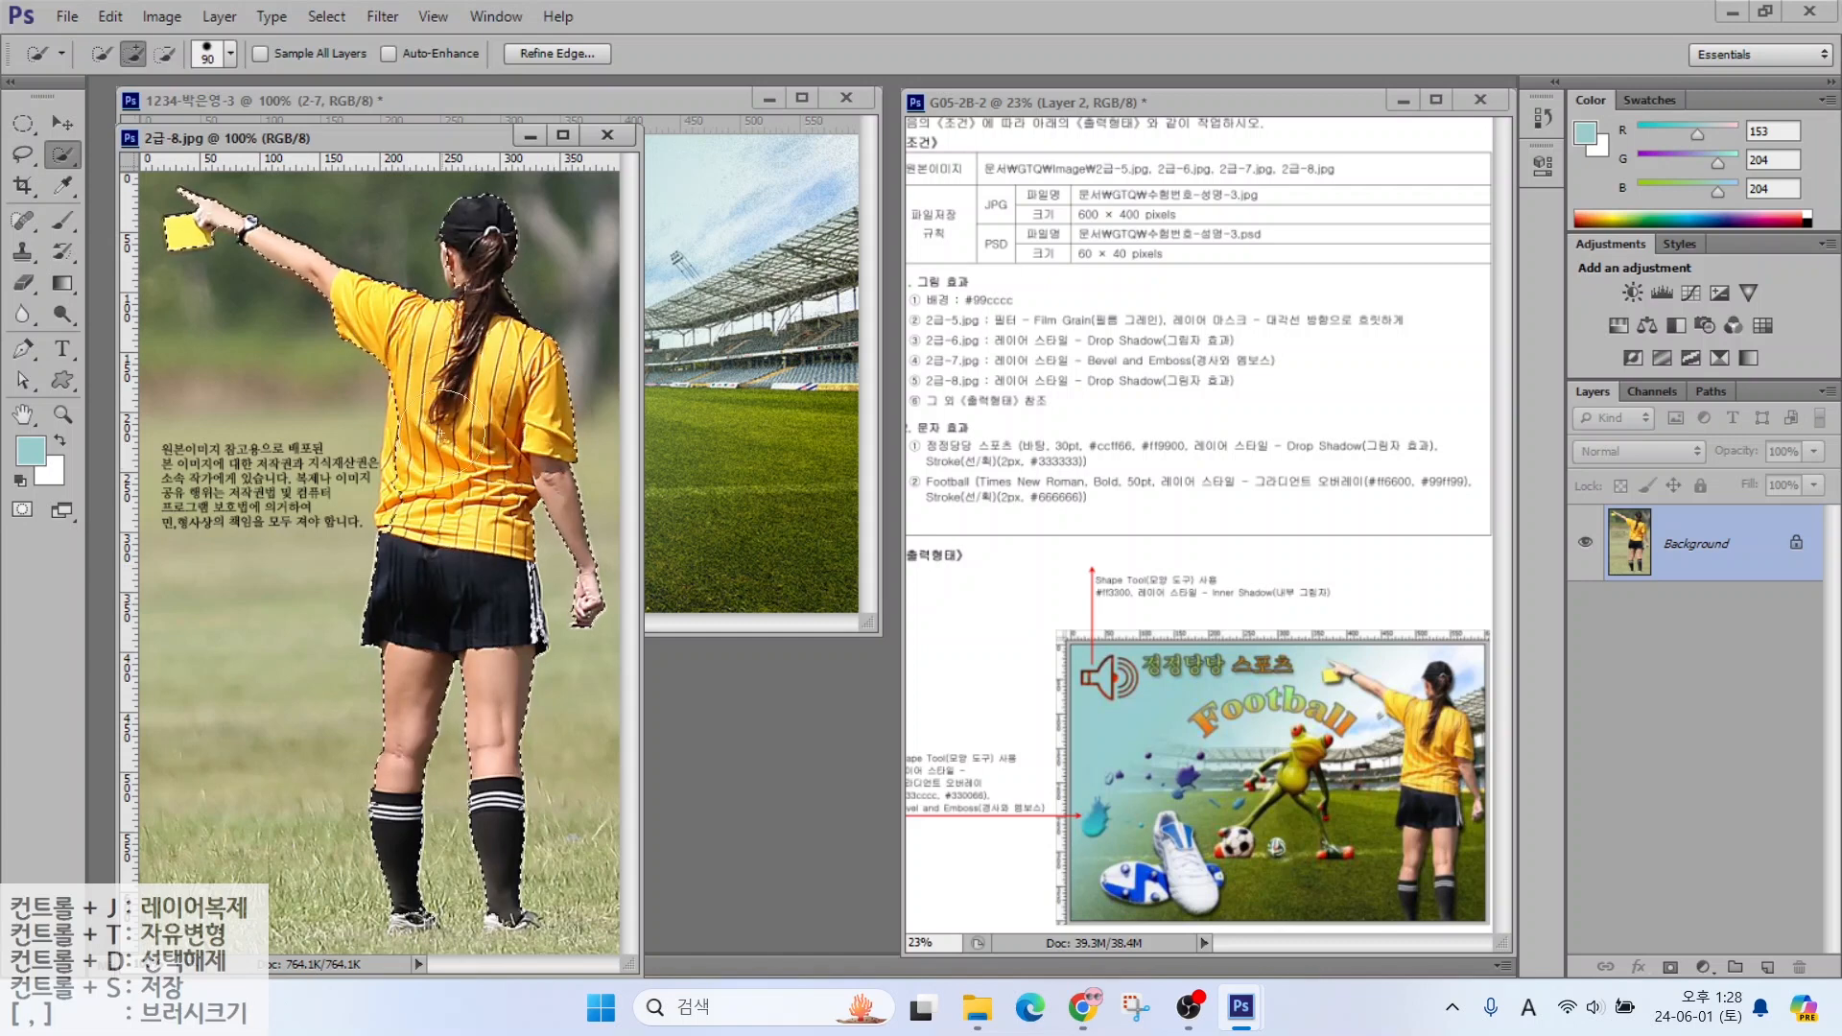
drag(412, 138, 792, 241)
key(v)
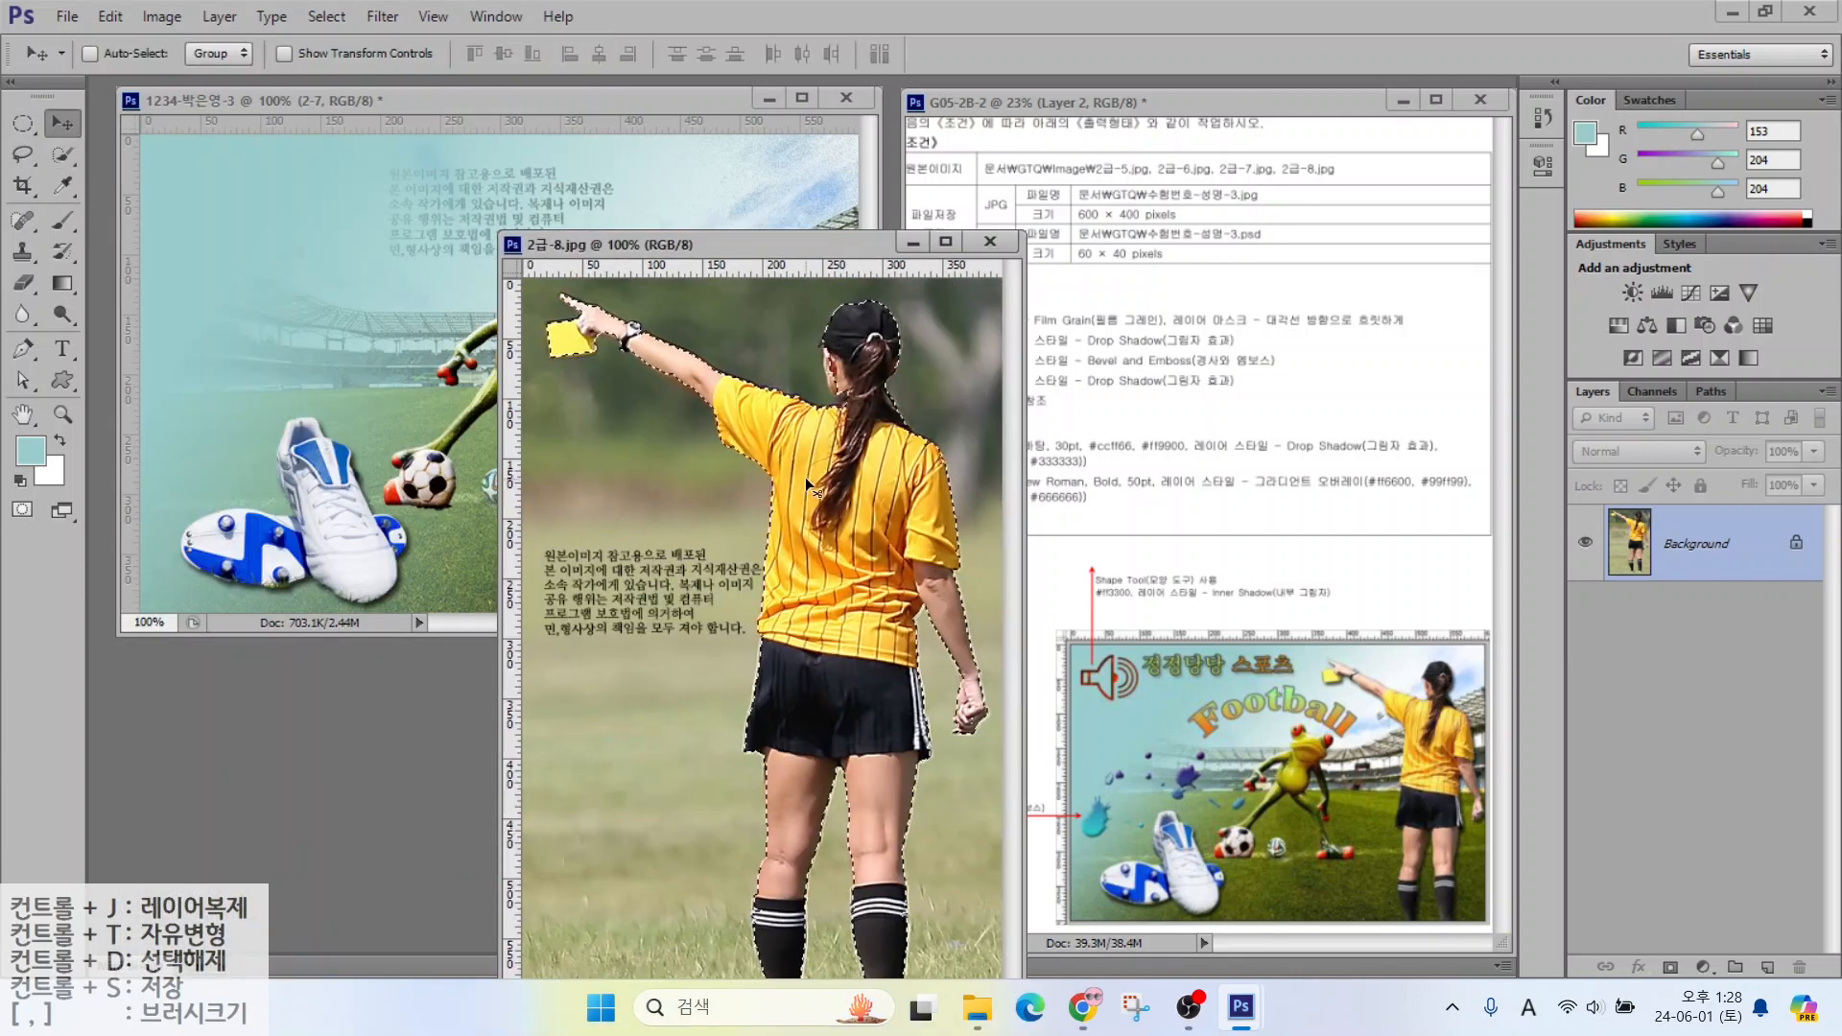
drag(825, 461, 351, 384)
click(987, 238)
Rename the referee layer 2-8, scale it to about 62% at upper right, and add a Drop Shadow
double_click(1681, 544)
text(2-8)
key(Return)
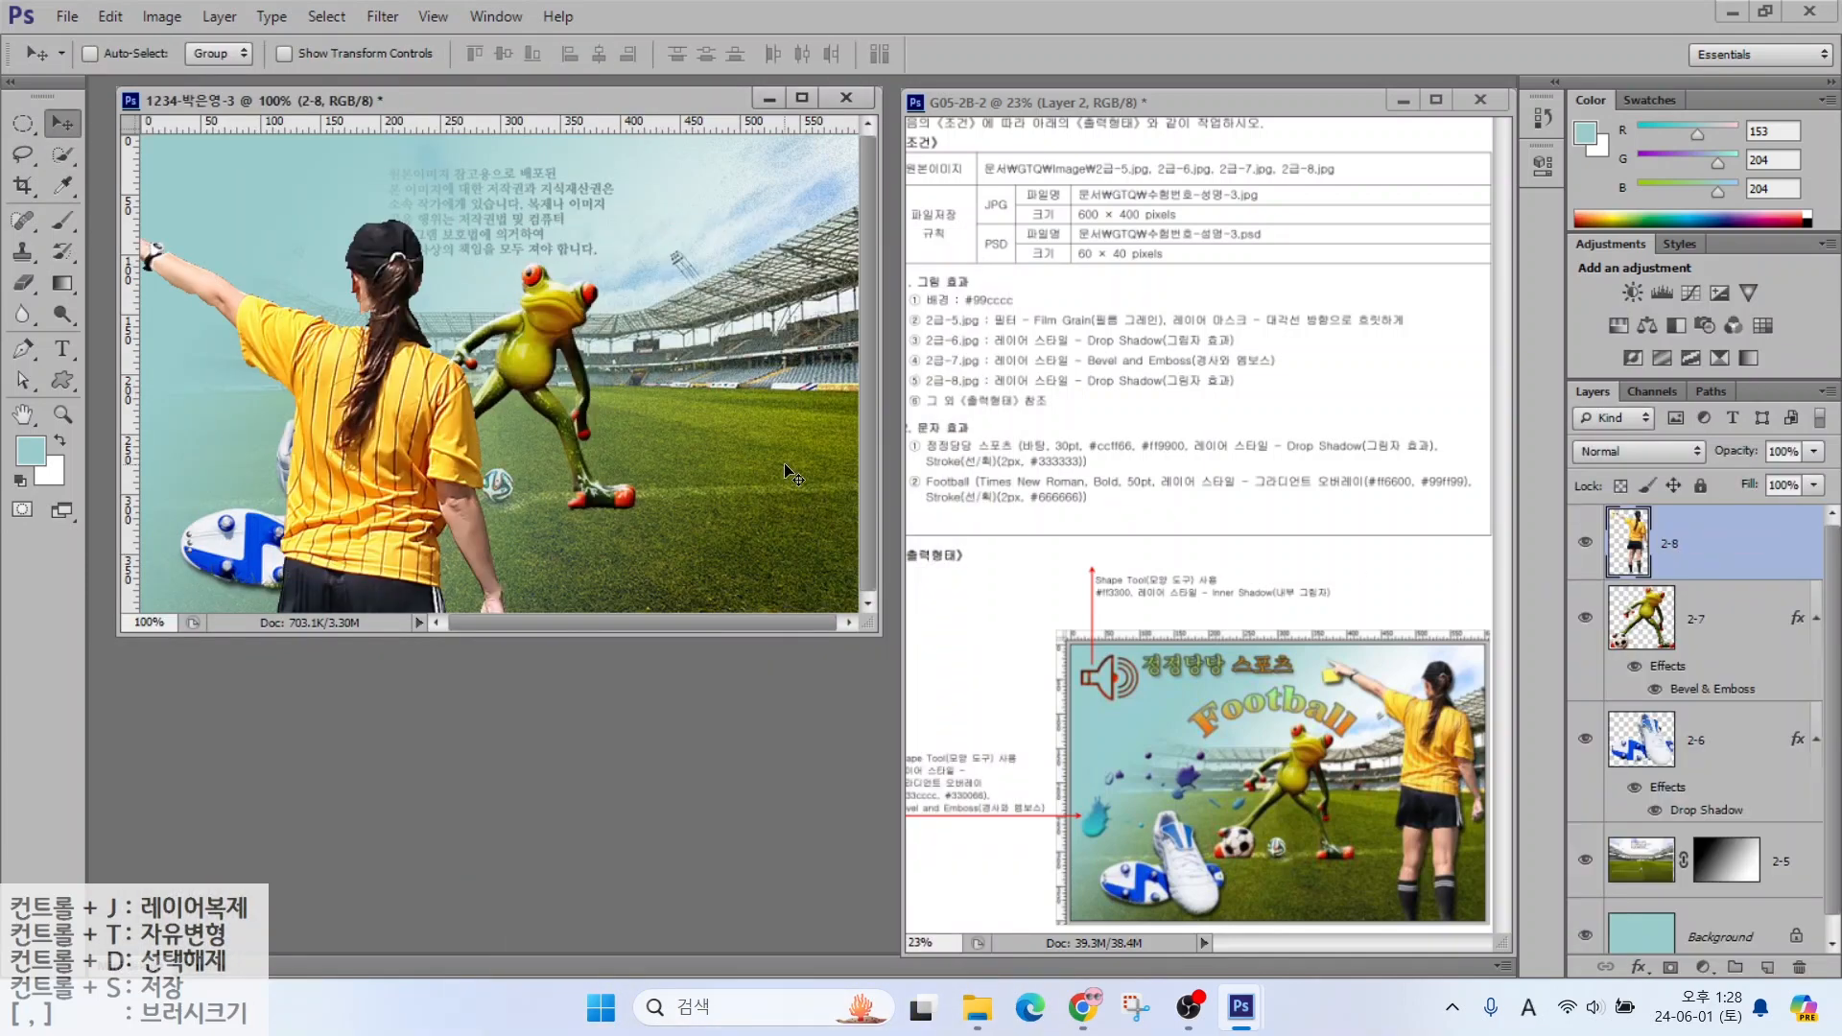
key(ctrl+t)
drag(514, 227, 373, 434)
drag(281, 568, 759, 270)
drag(553, 138, 586, 189)
drag(750, 338, 750, 309)
key(Return)
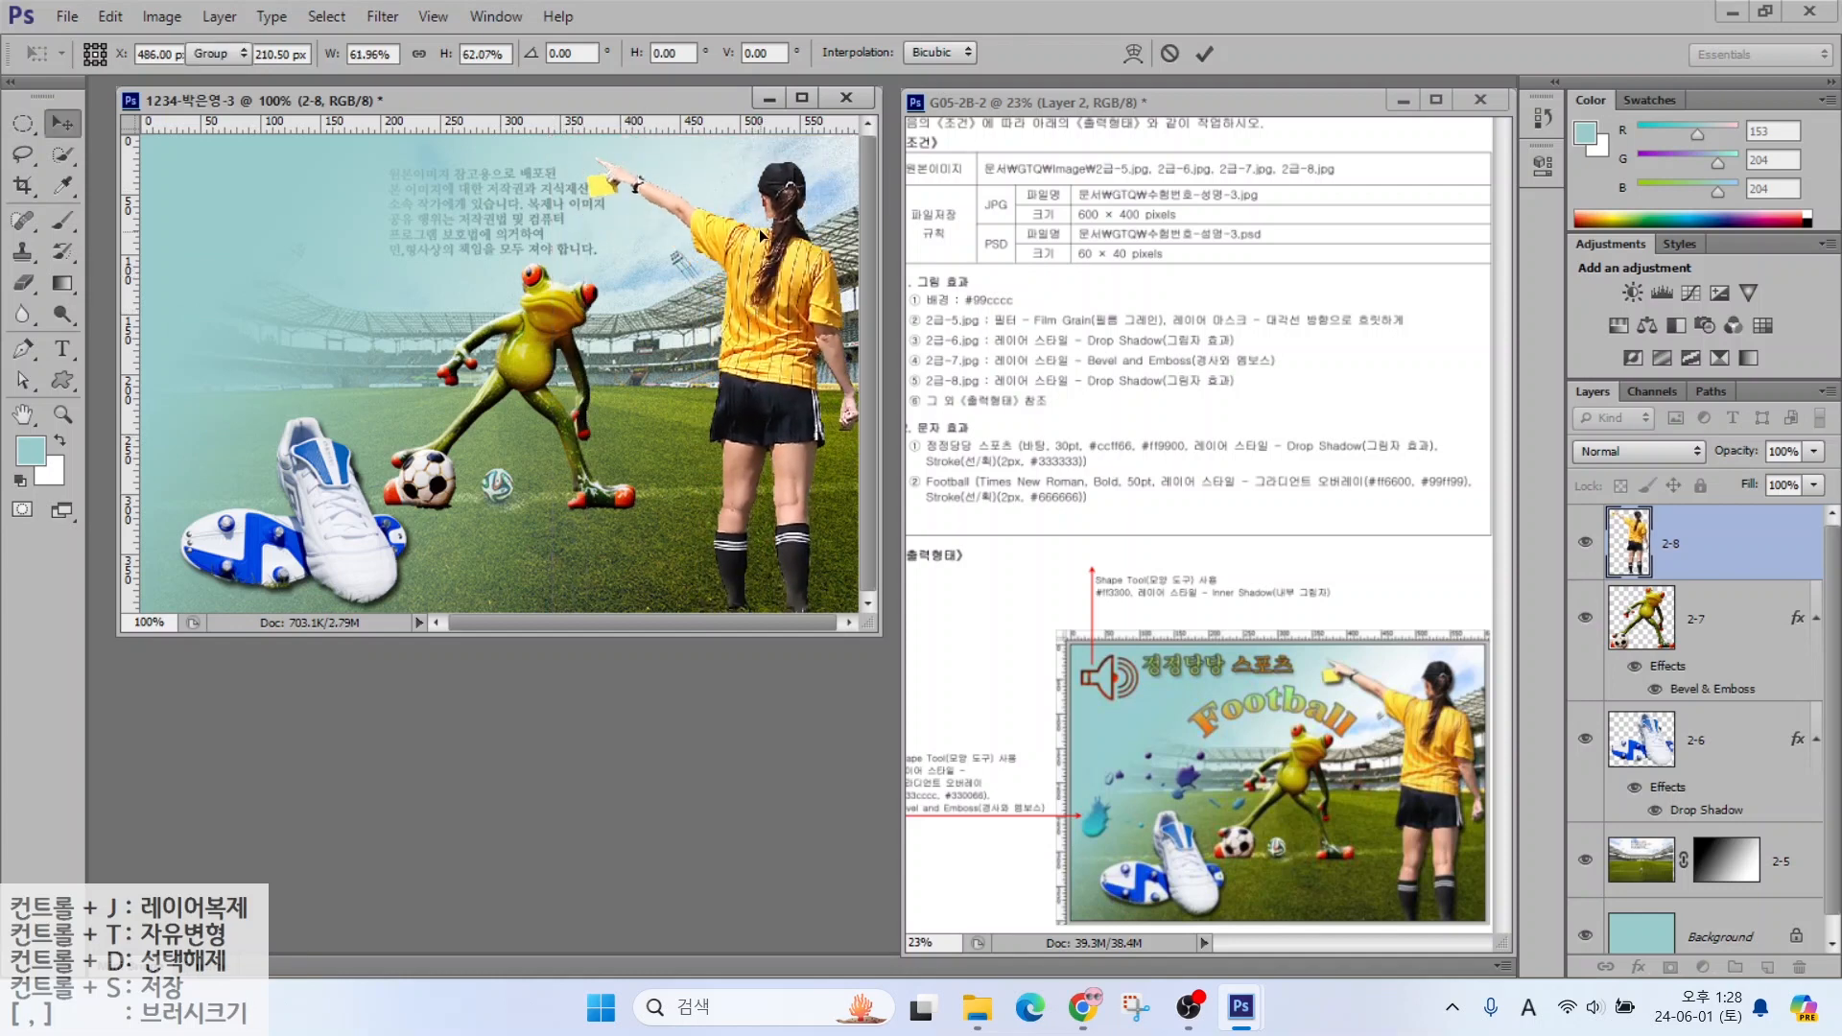
click(1638, 967)
click(1638, 954)
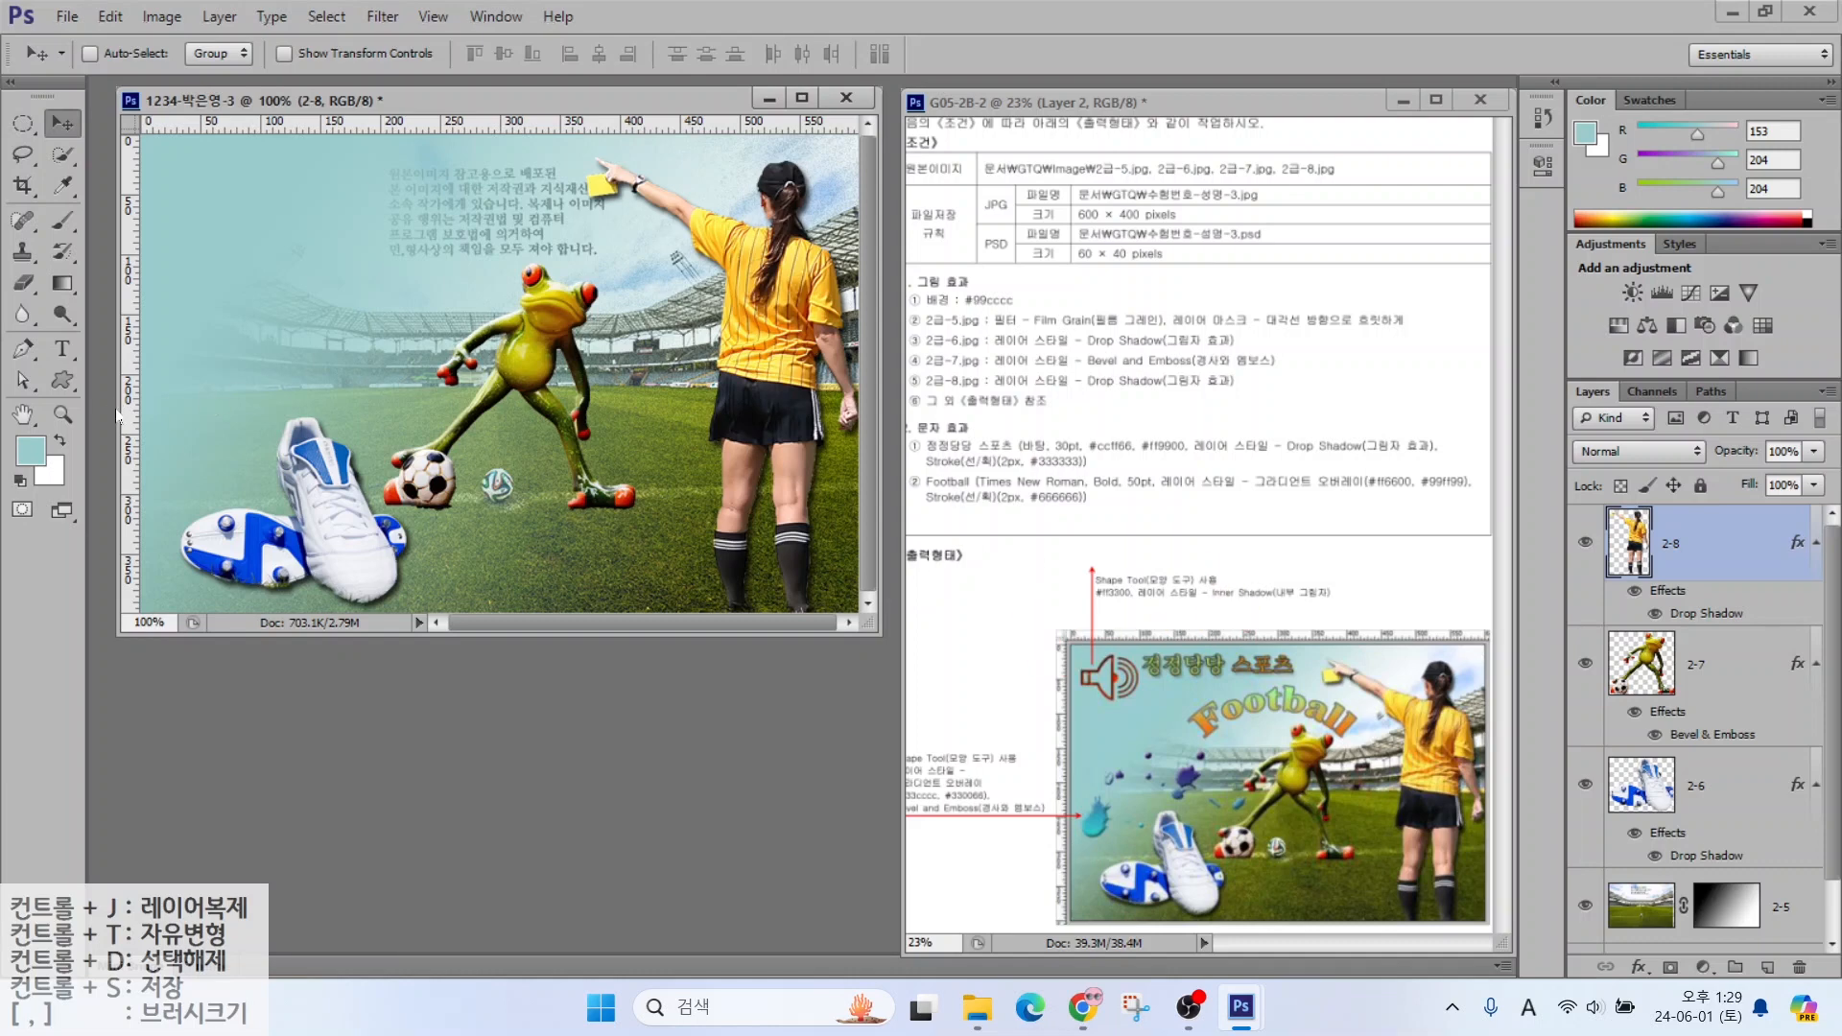
Draw the speaker preset custom shape in the poster's top-left corner
click(63, 381)
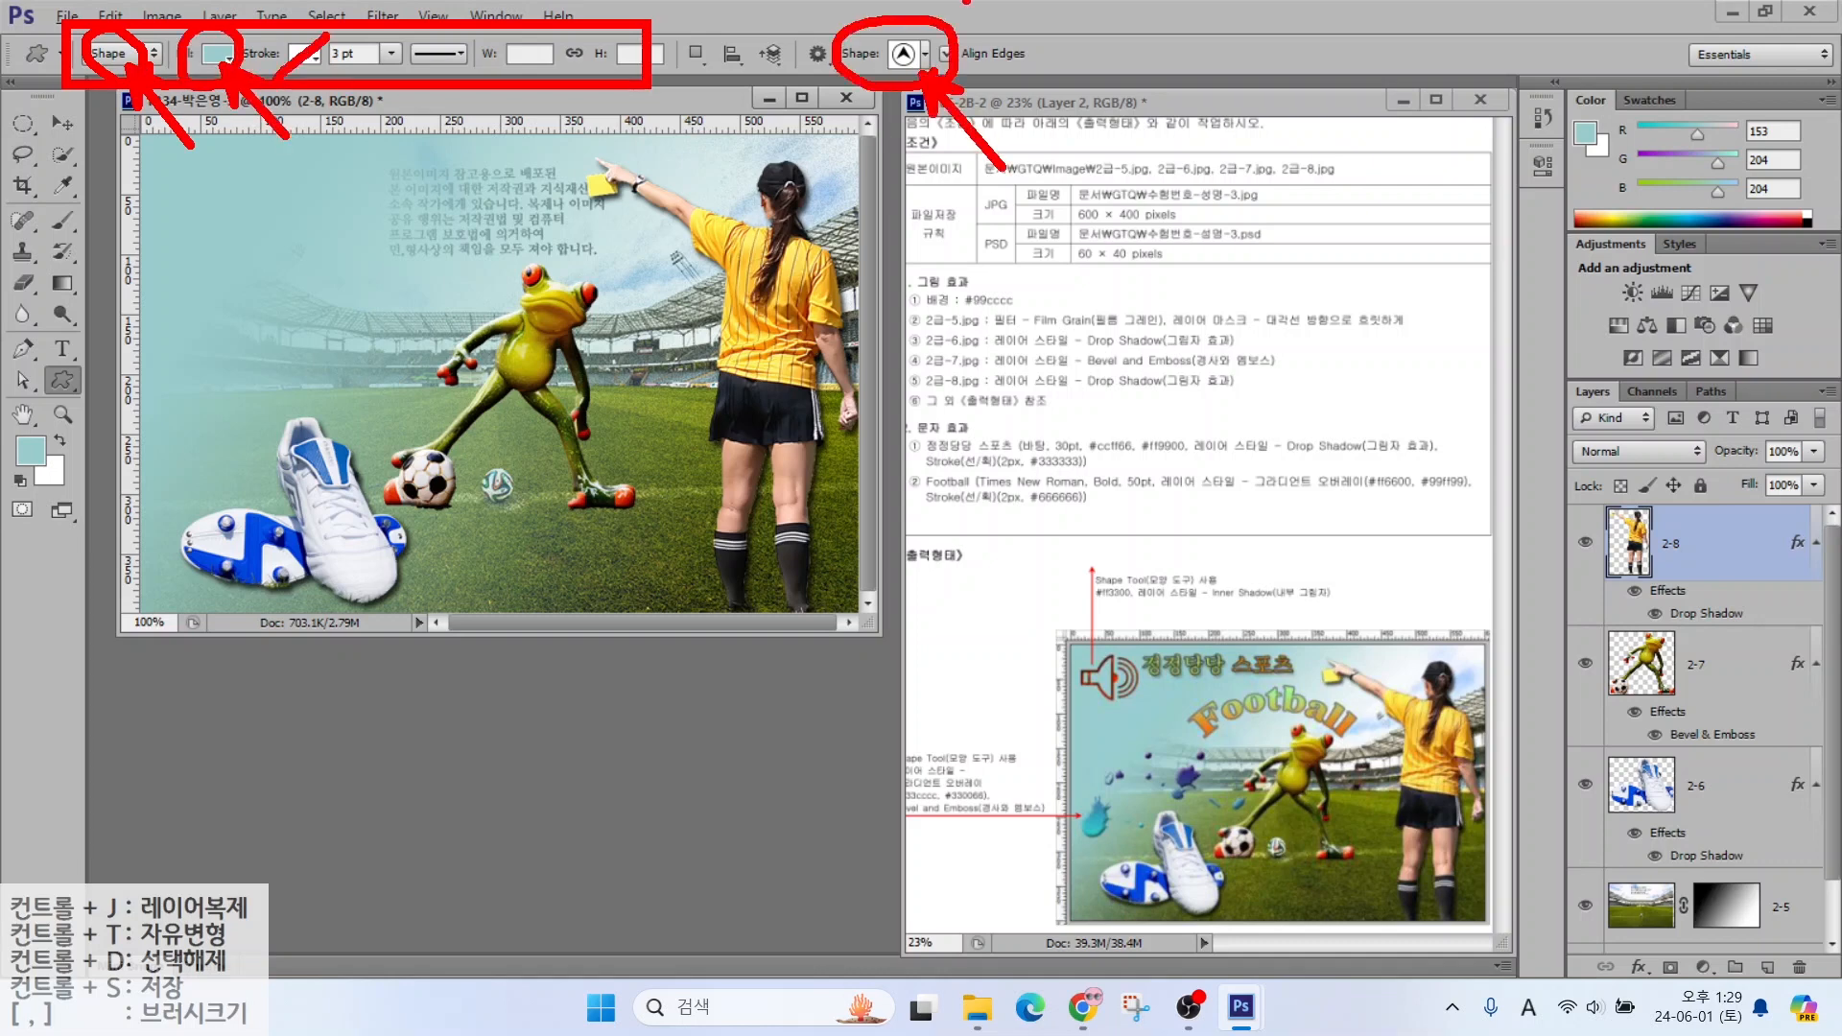
click(926, 56)
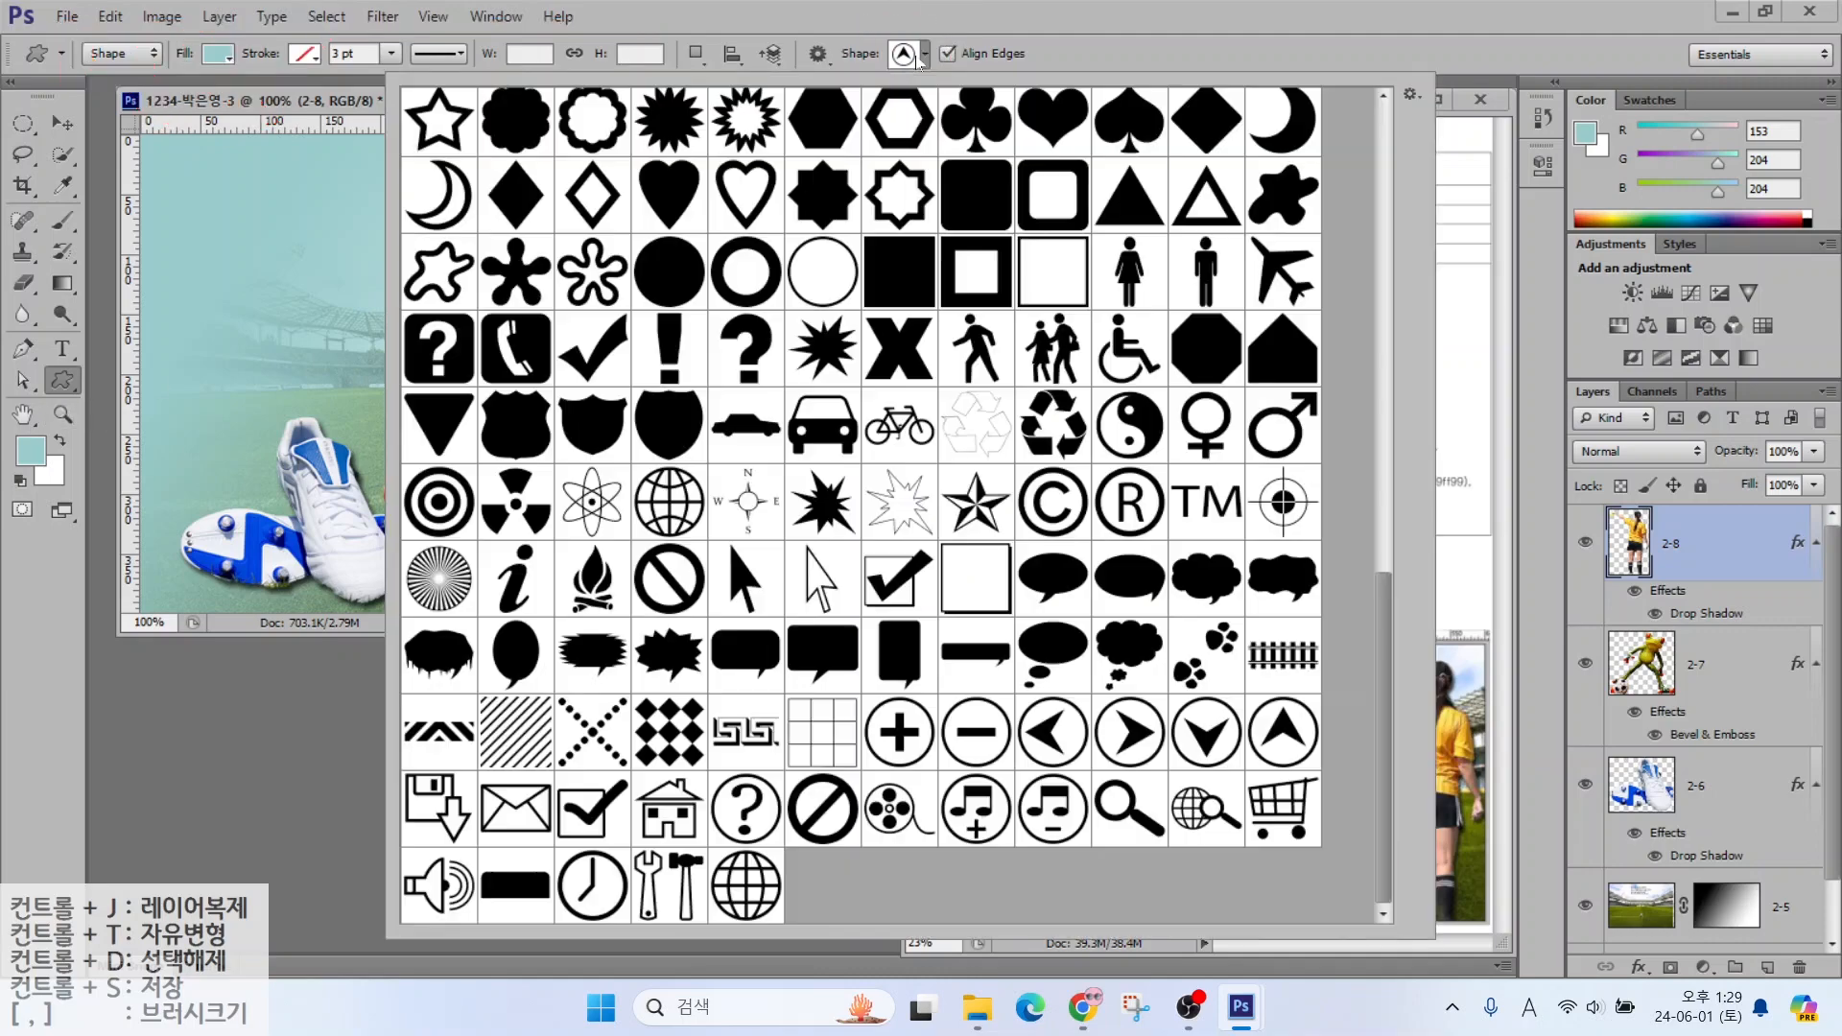
double_click(463, 869)
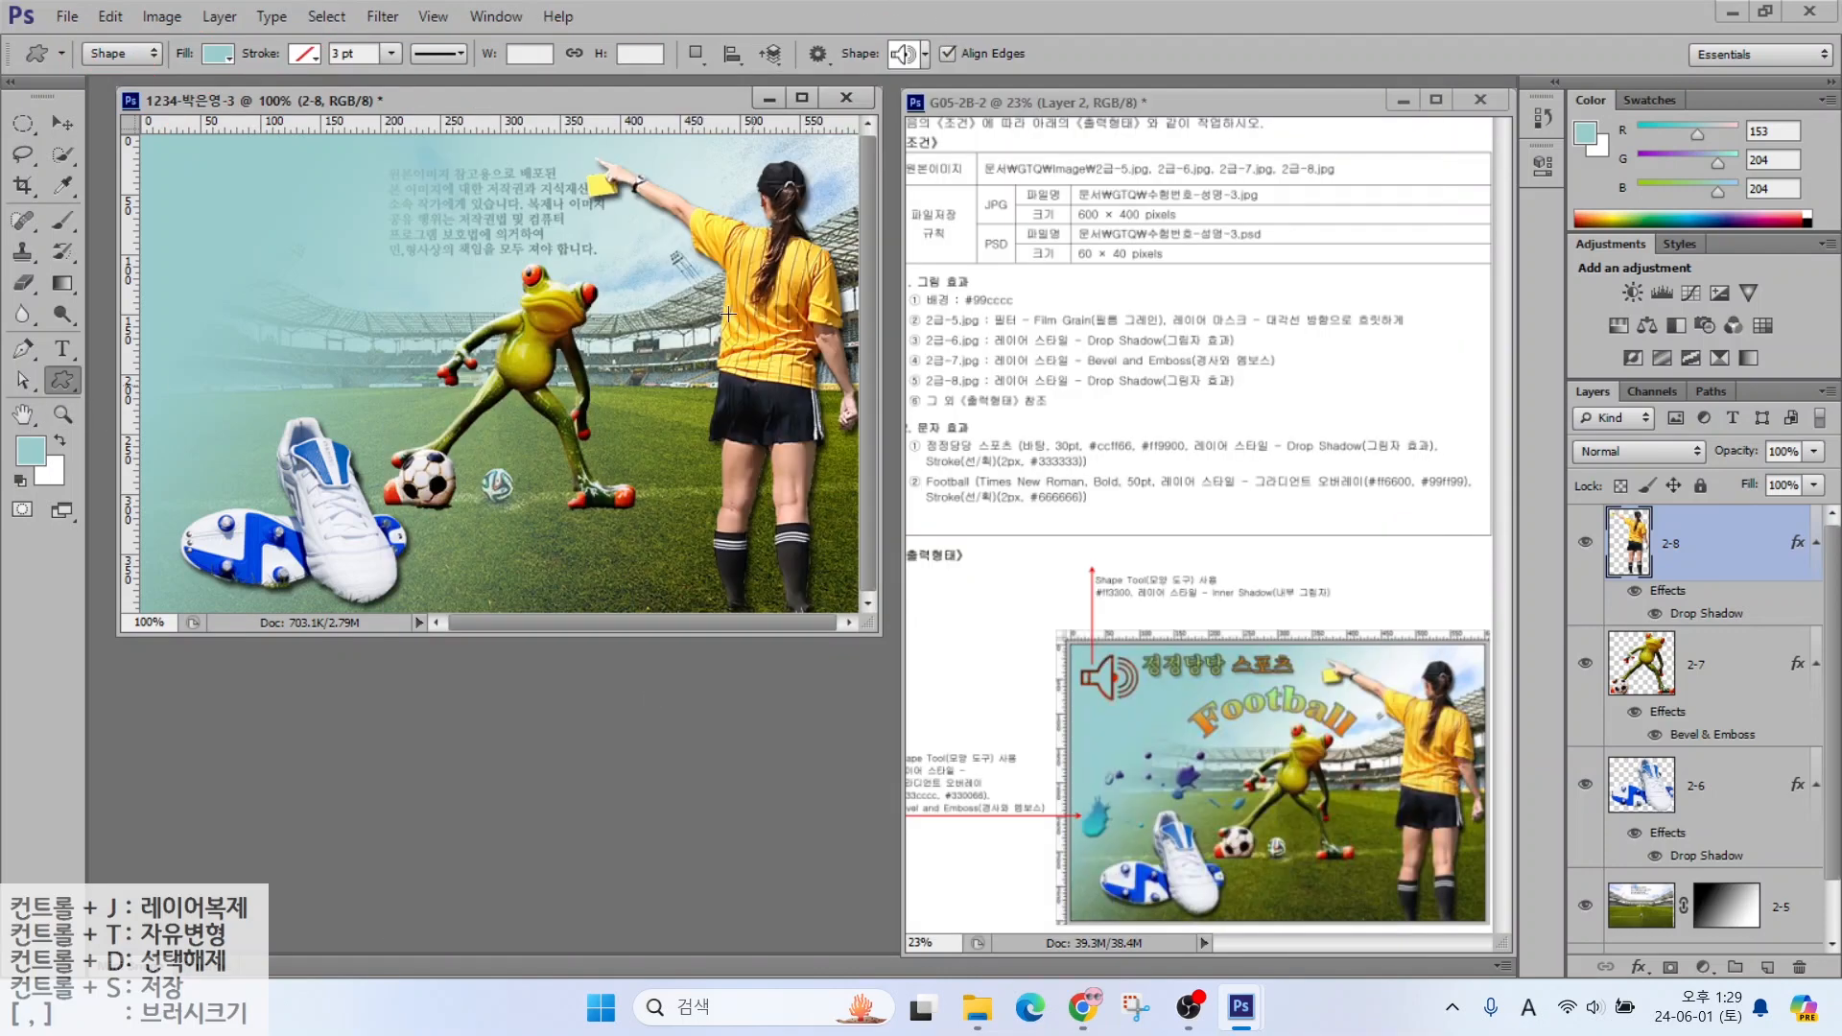
drag(162, 153, 267, 238)
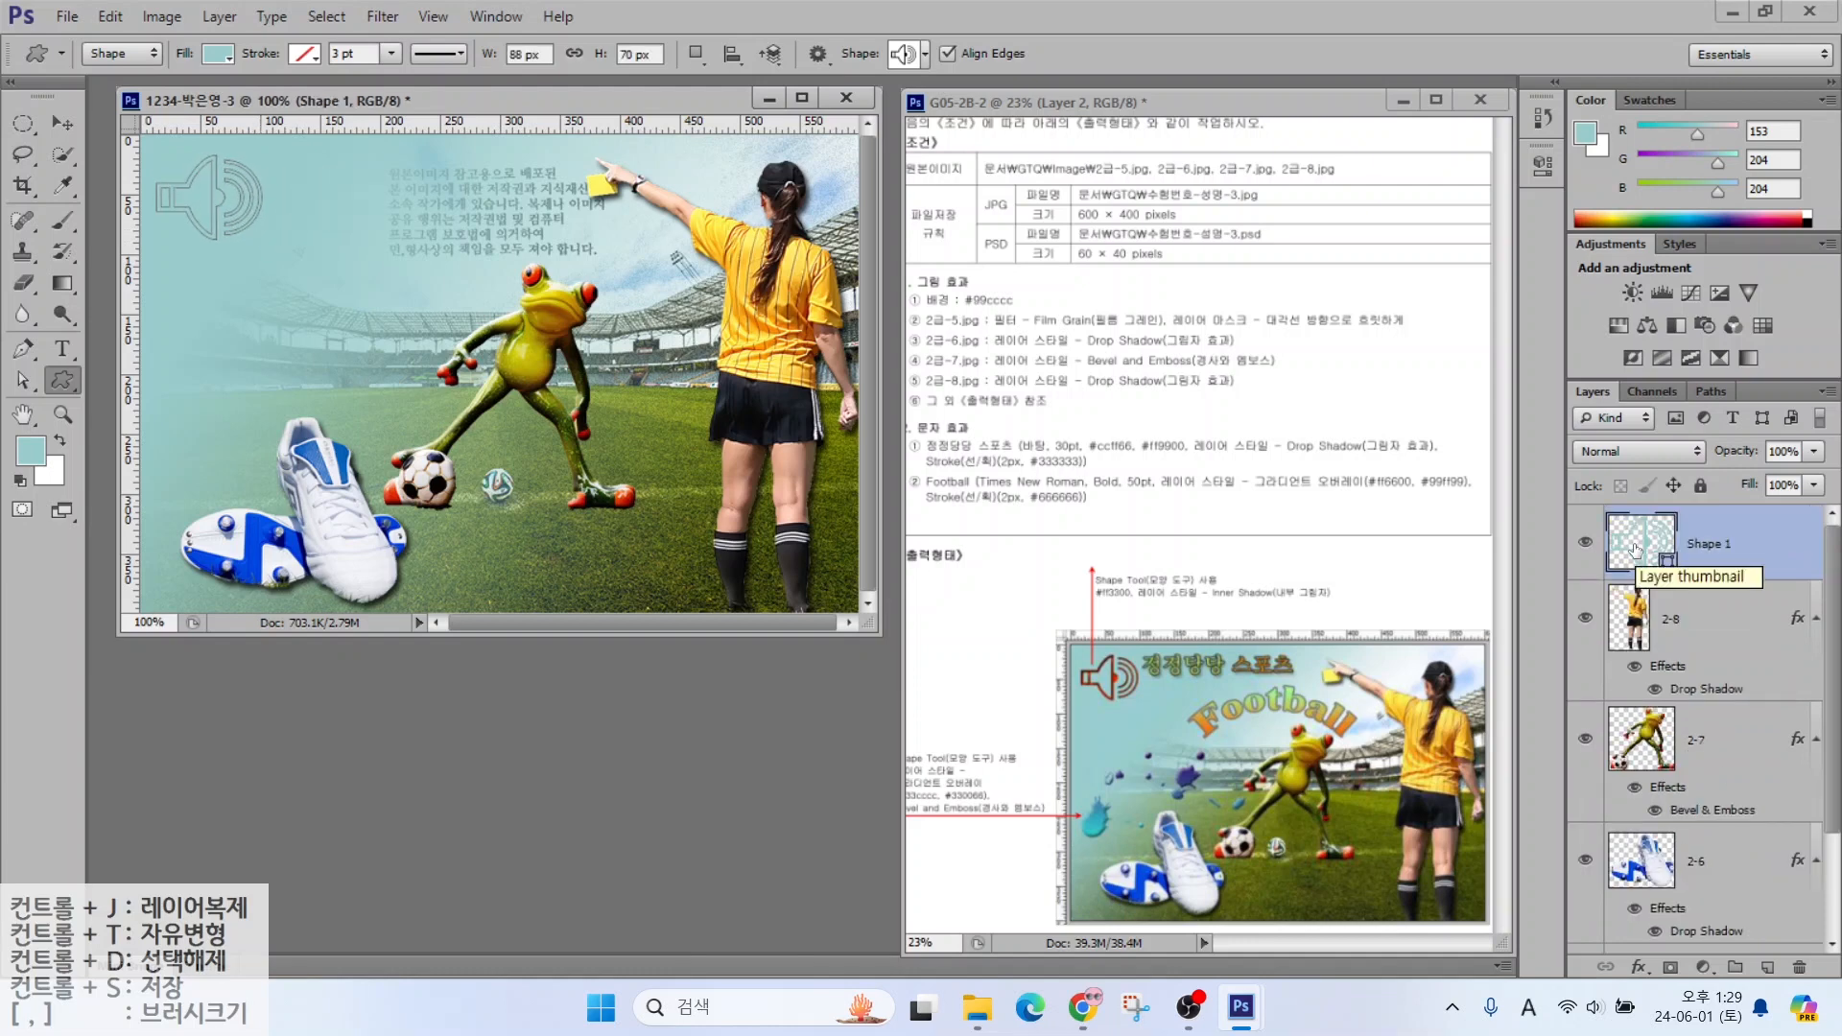
Fill the speaker shape layer with red ff3300
click(1636, 550)
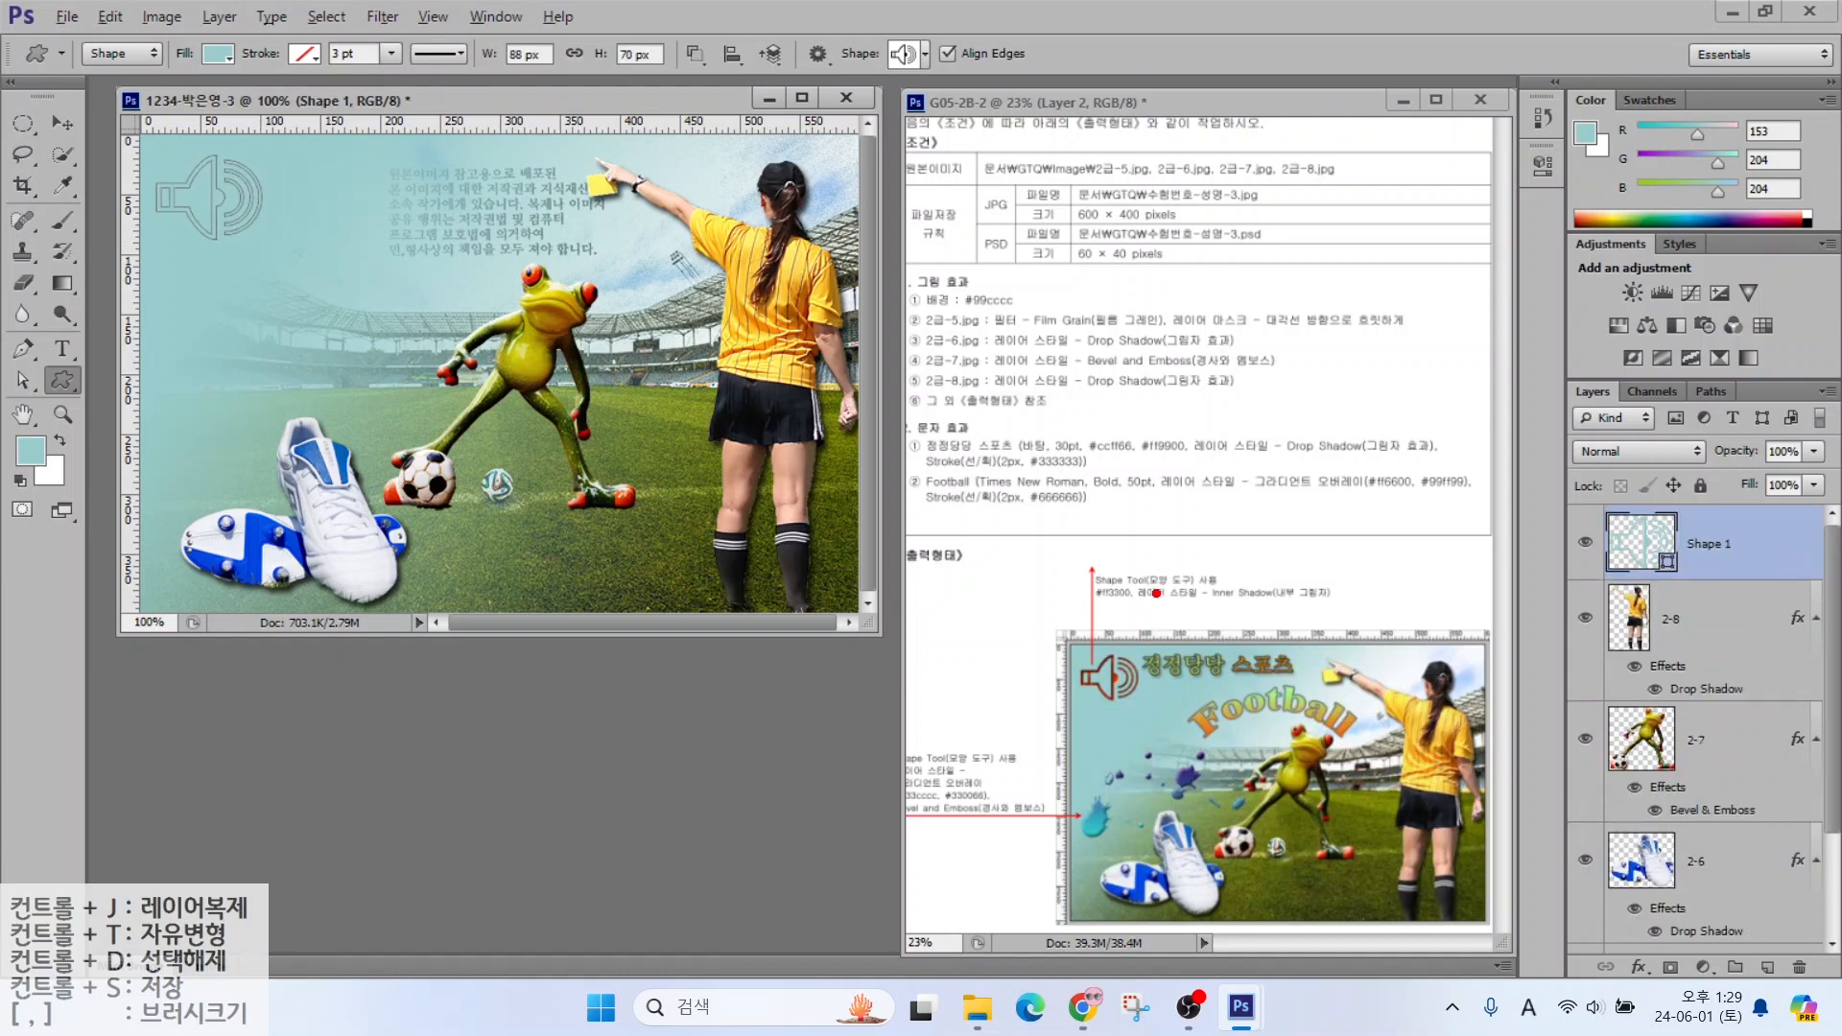
mouse_move(1156, 593)
mouse_down()
mouse_move(1052, 590)
mouse_move(1136, 540)
mouse_move(1169, 614)
mouse_up()
drag(1663, 563, 1653, 487)
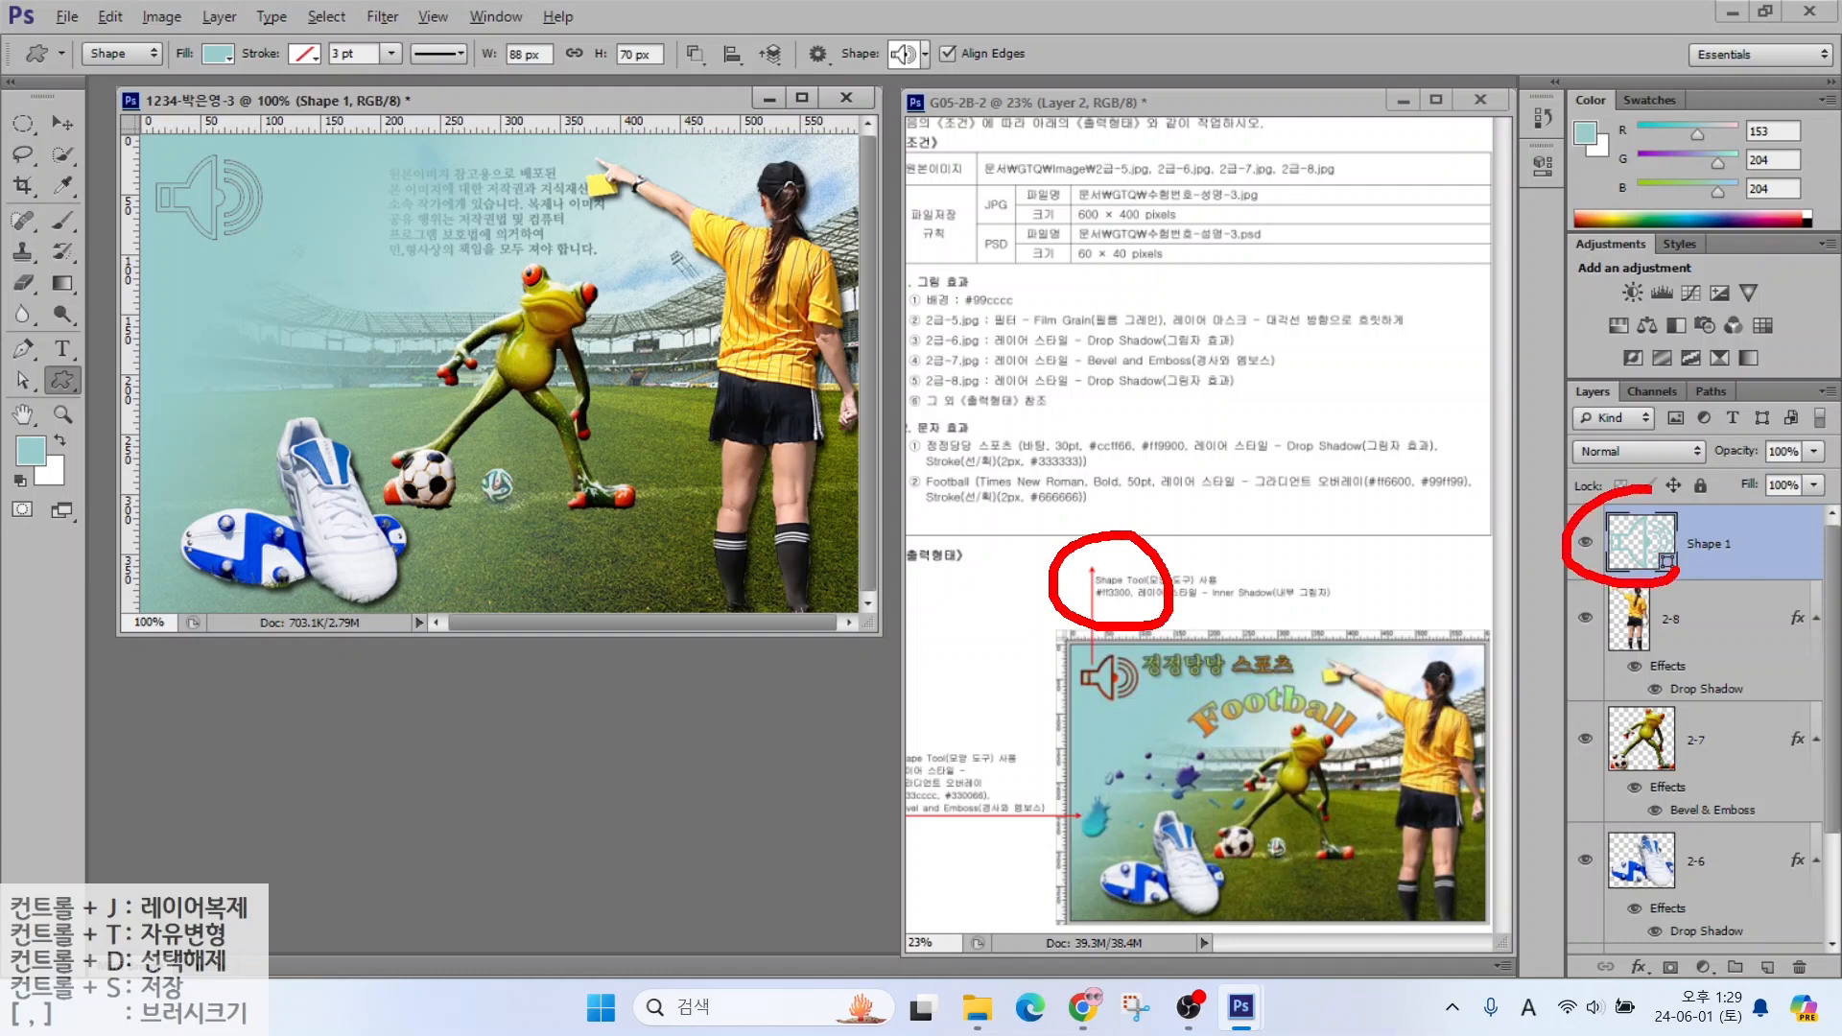
key(Escape)
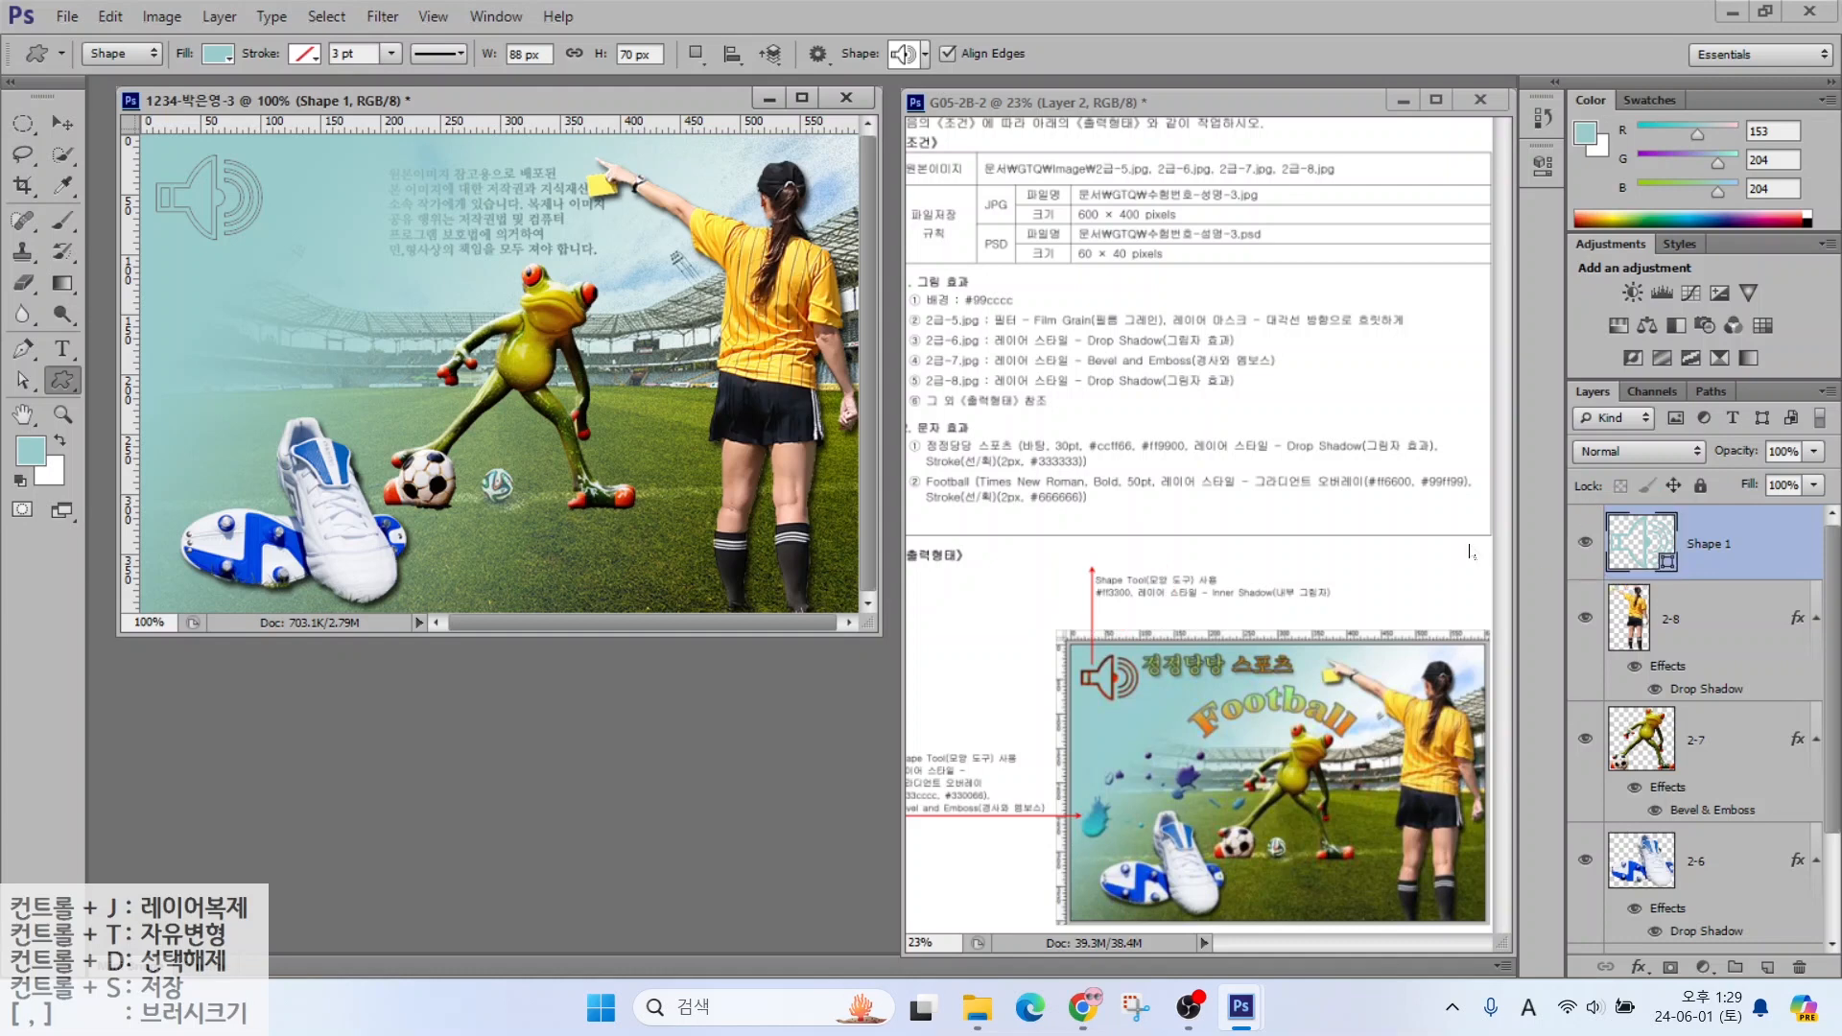
double_click(1630, 556)
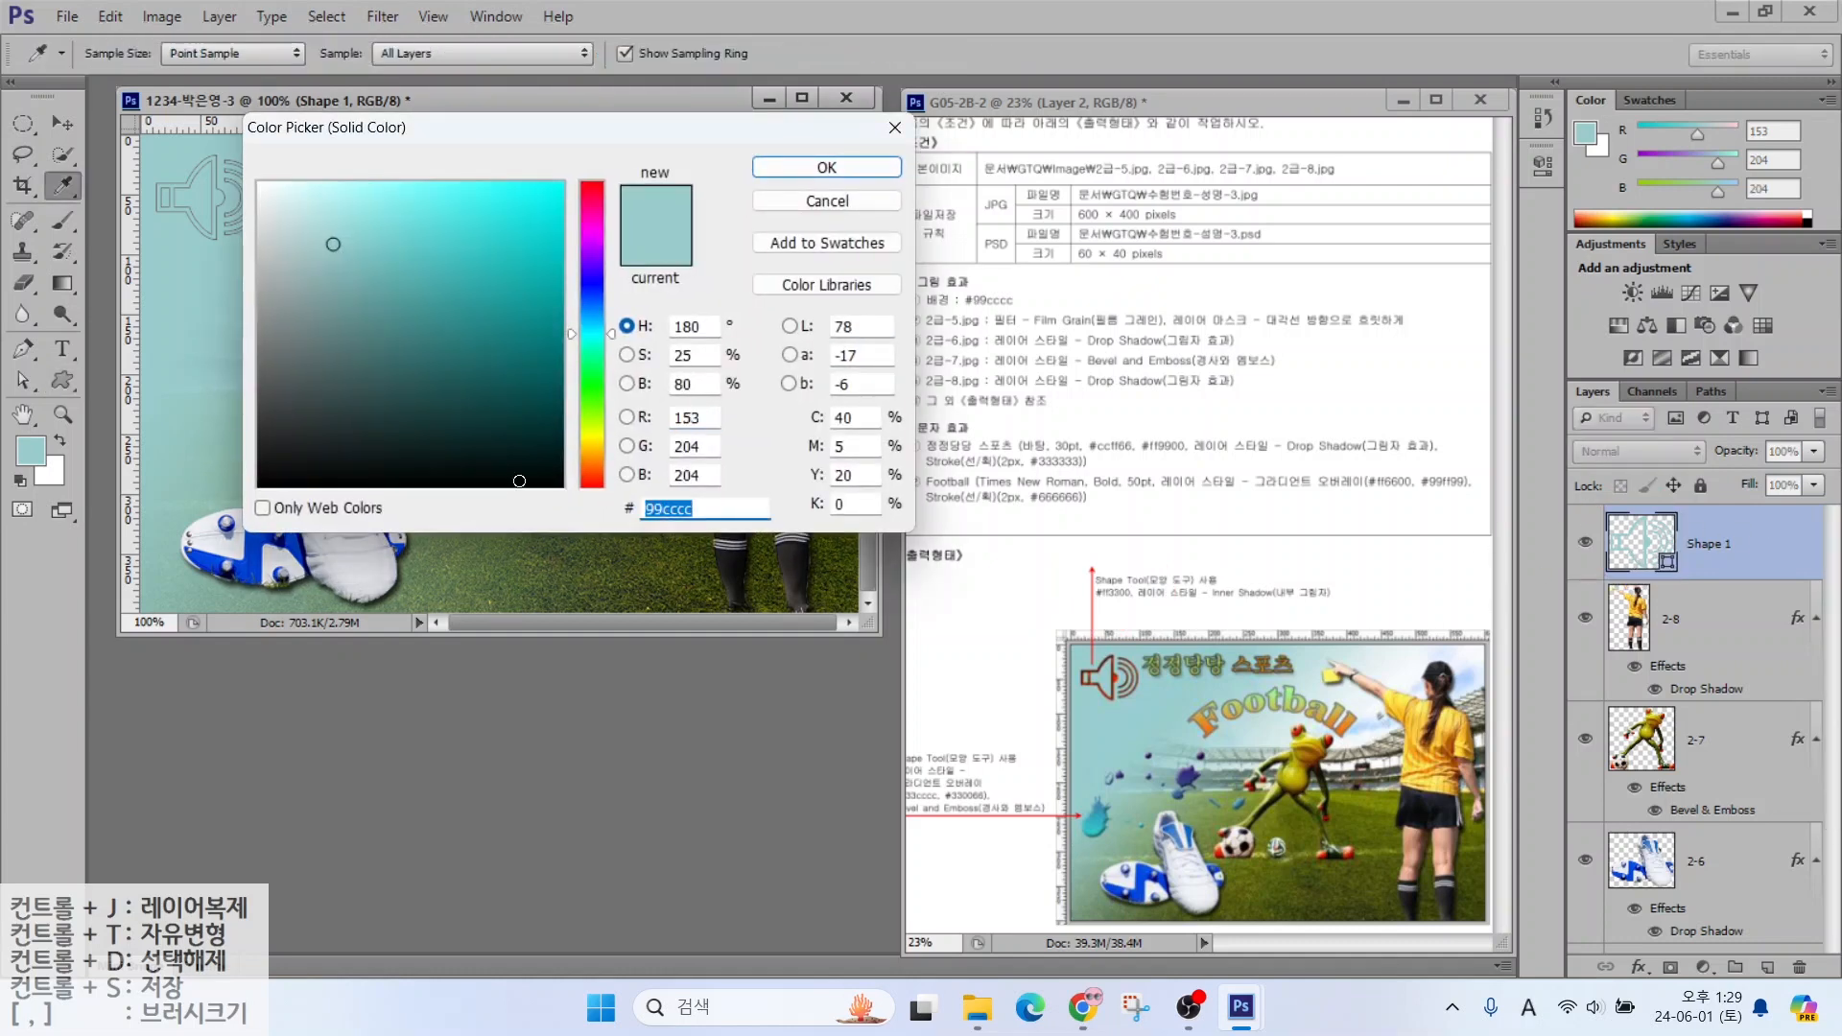
text(ff3300)
key(Return)
Give the speaker shape an Inner Shadow
click(1639, 969)
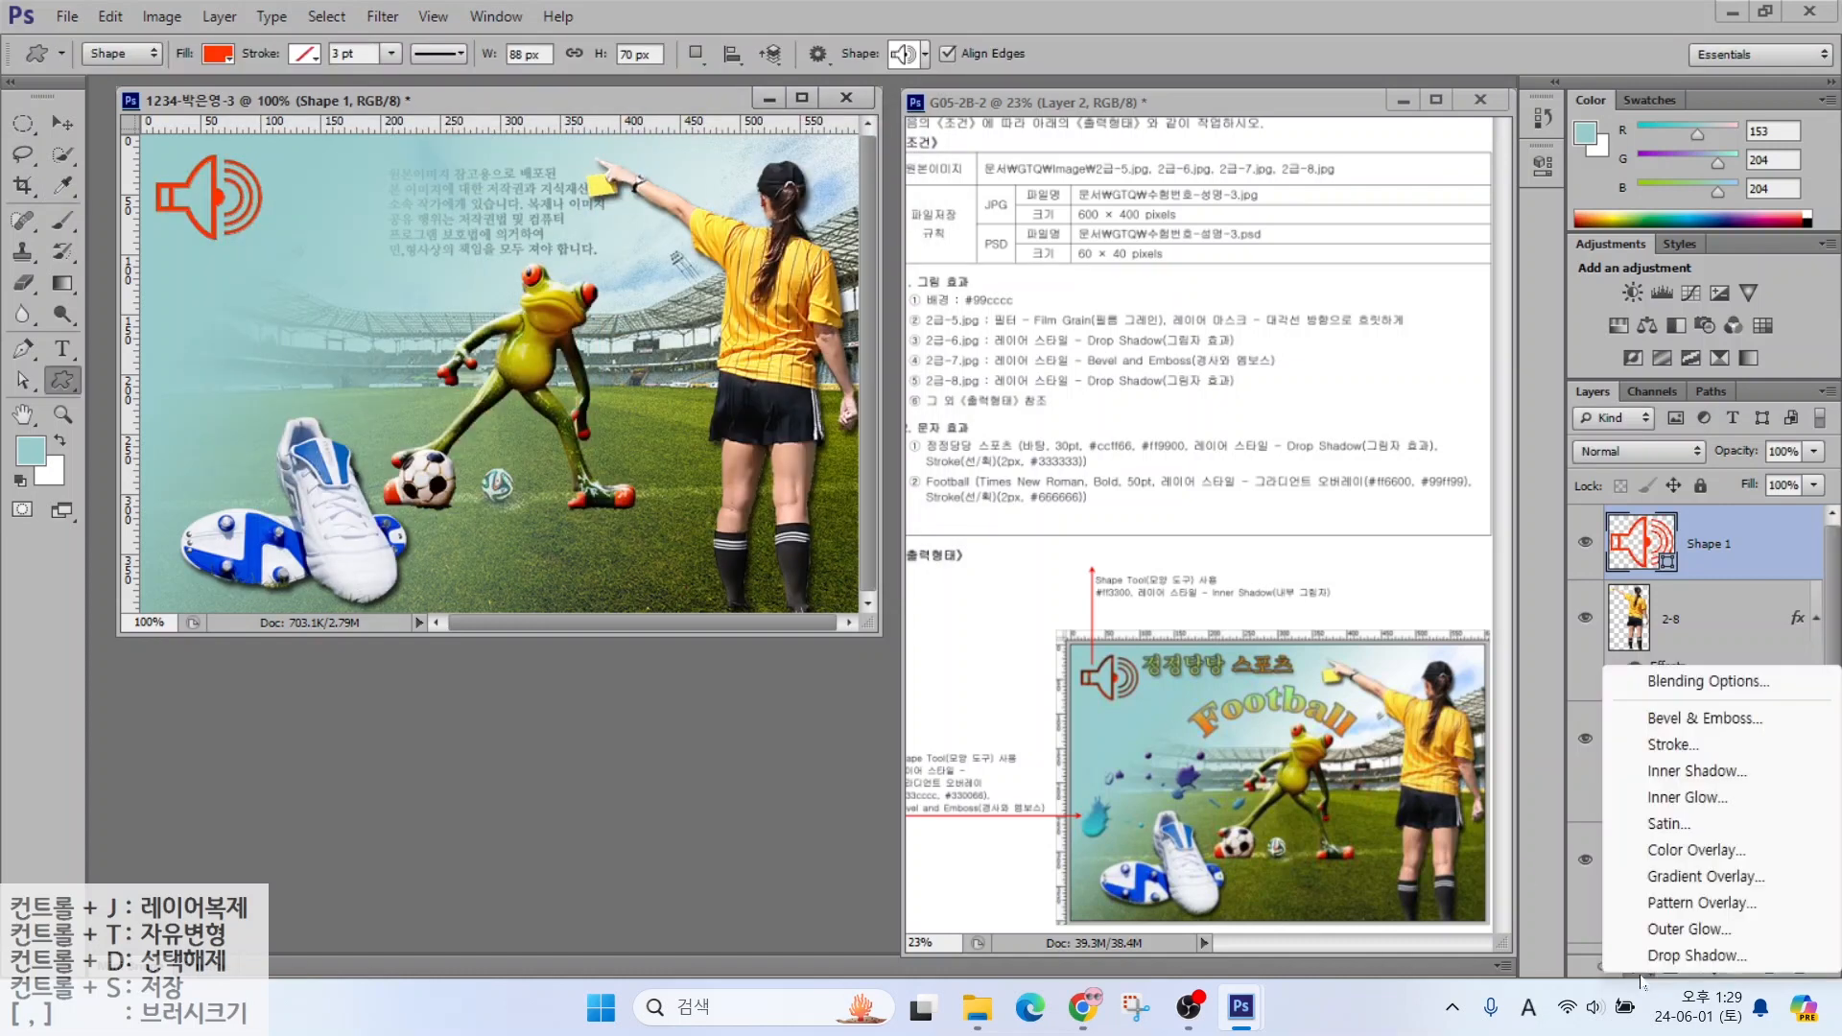
click(1665, 748)
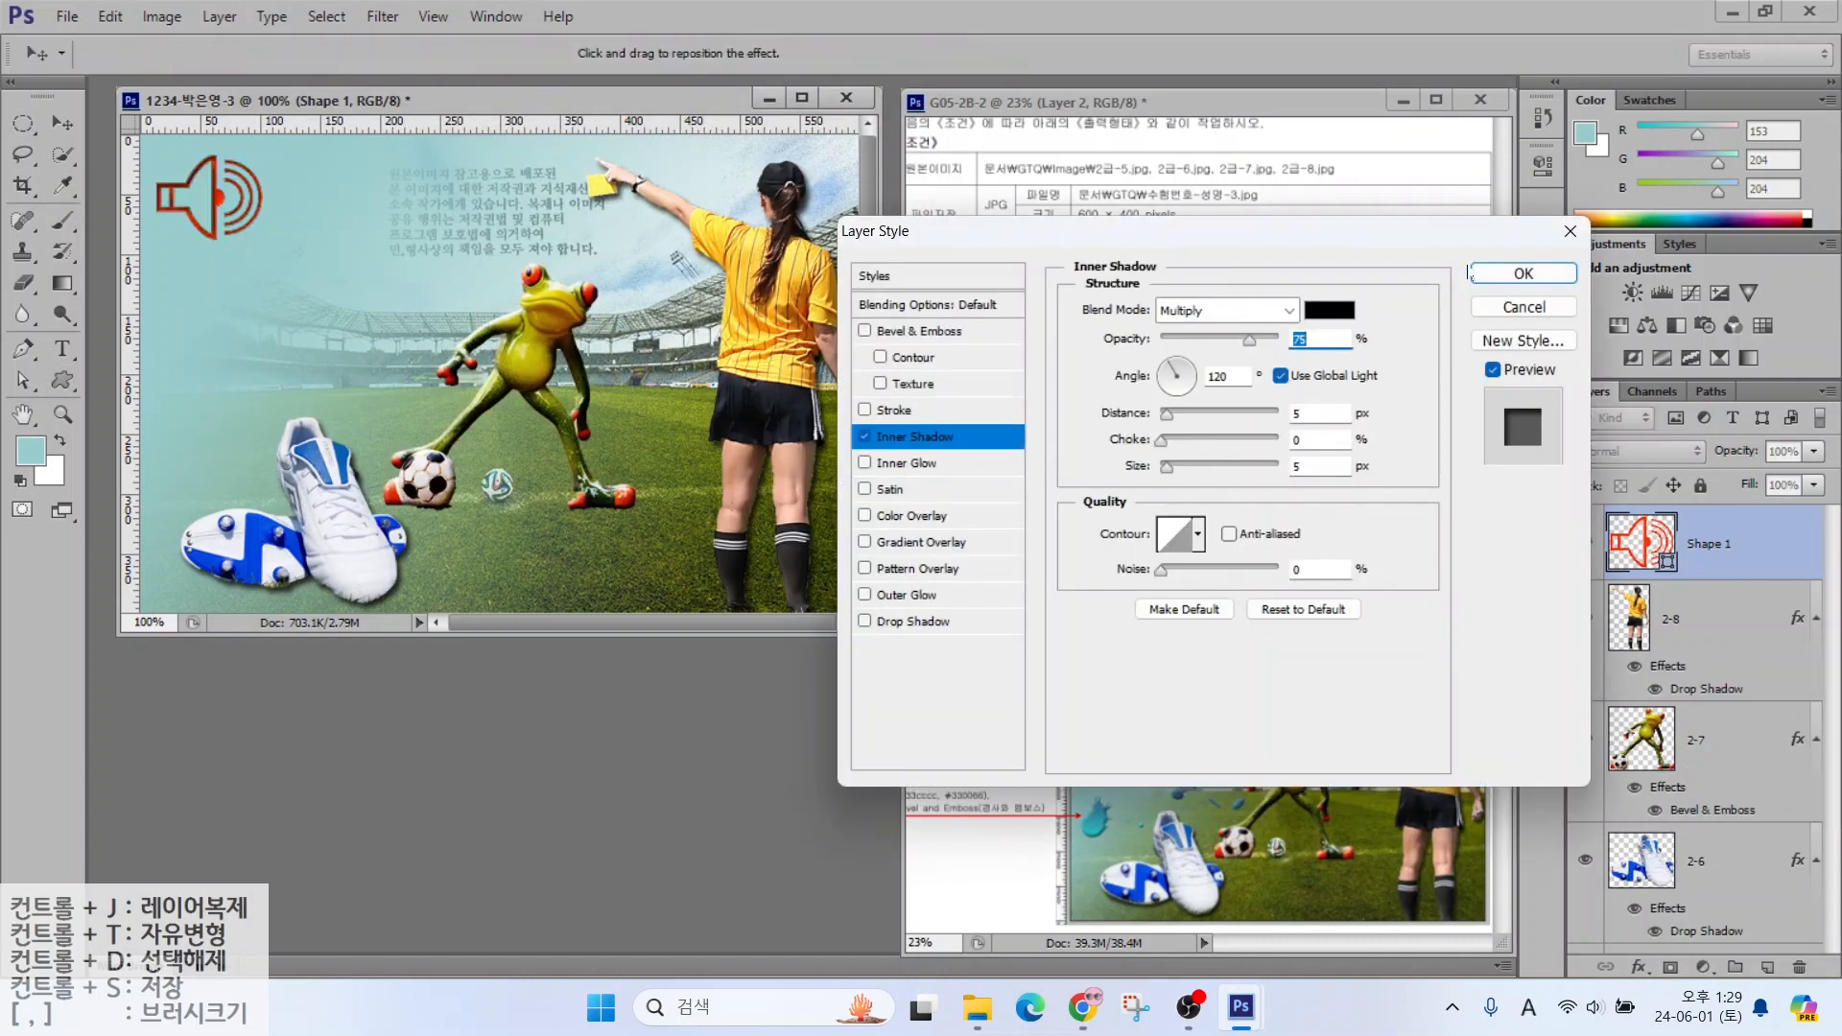
key(Return)
click(890, 53)
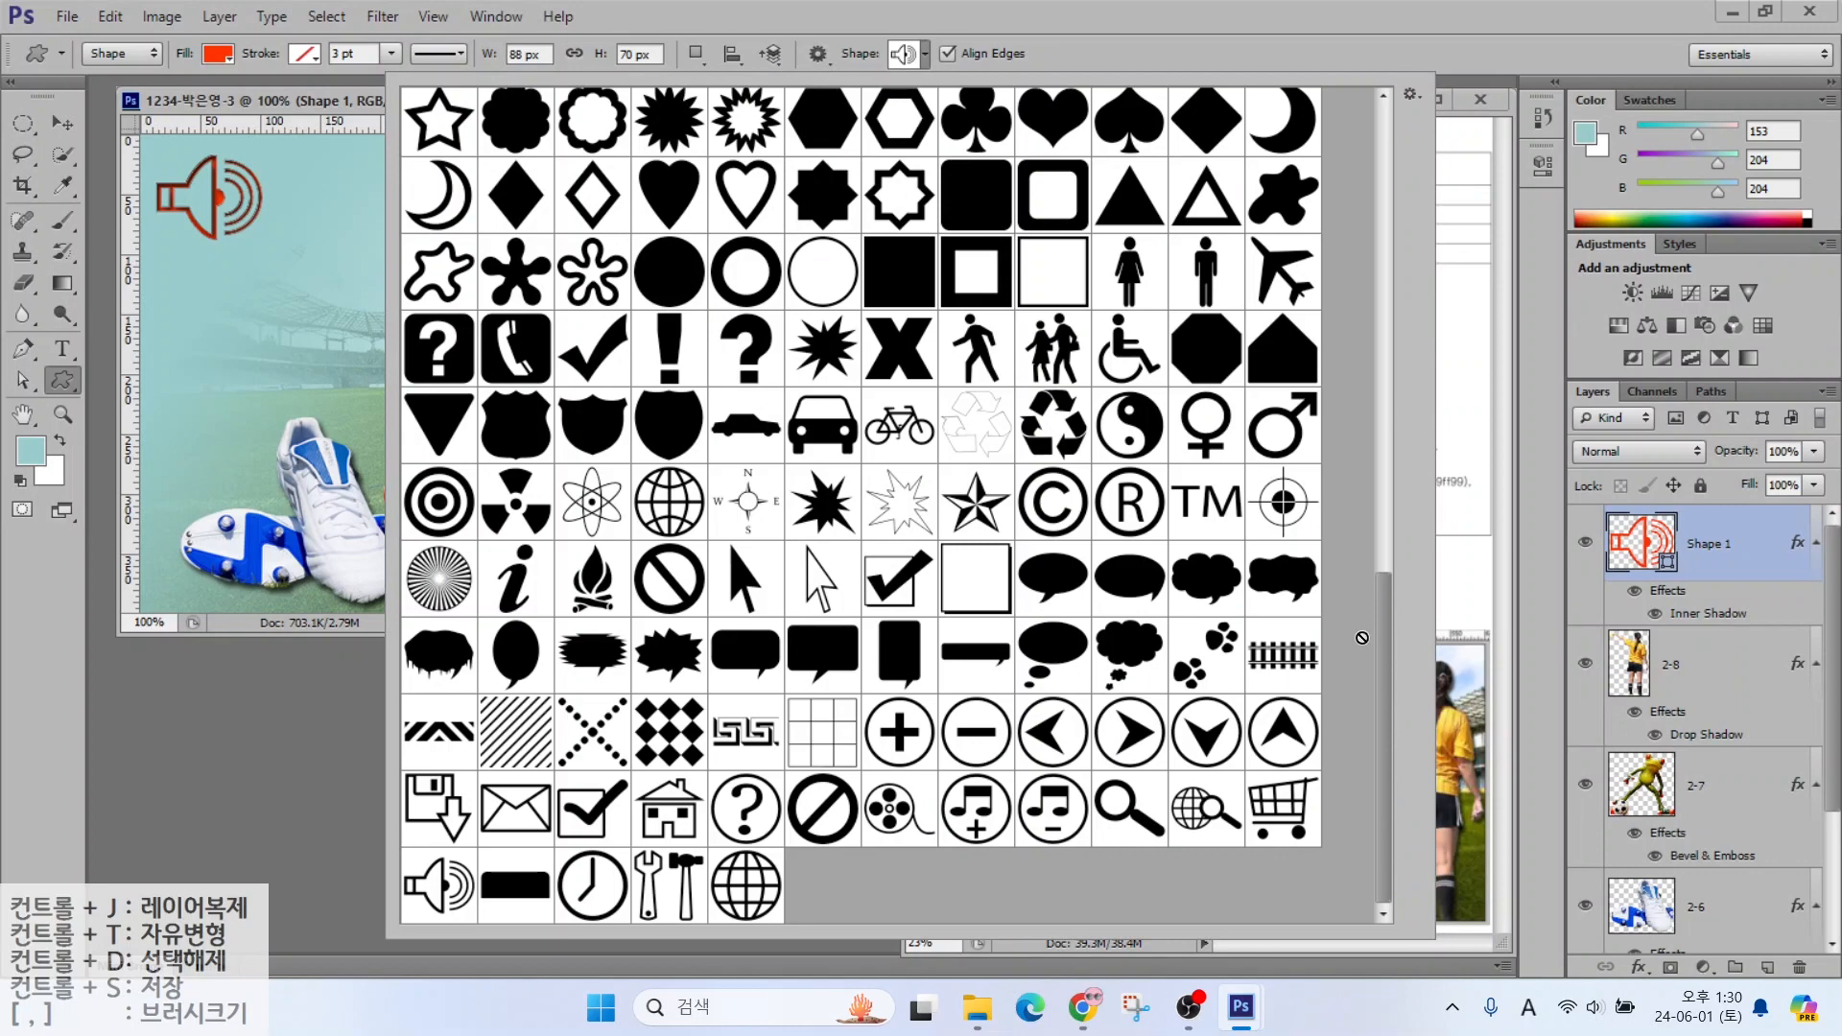
Draw the splatter preset shape beside the frog as Shape 2
drag(1380, 623, 1360, 433)
click(977, 365)
key(Return)
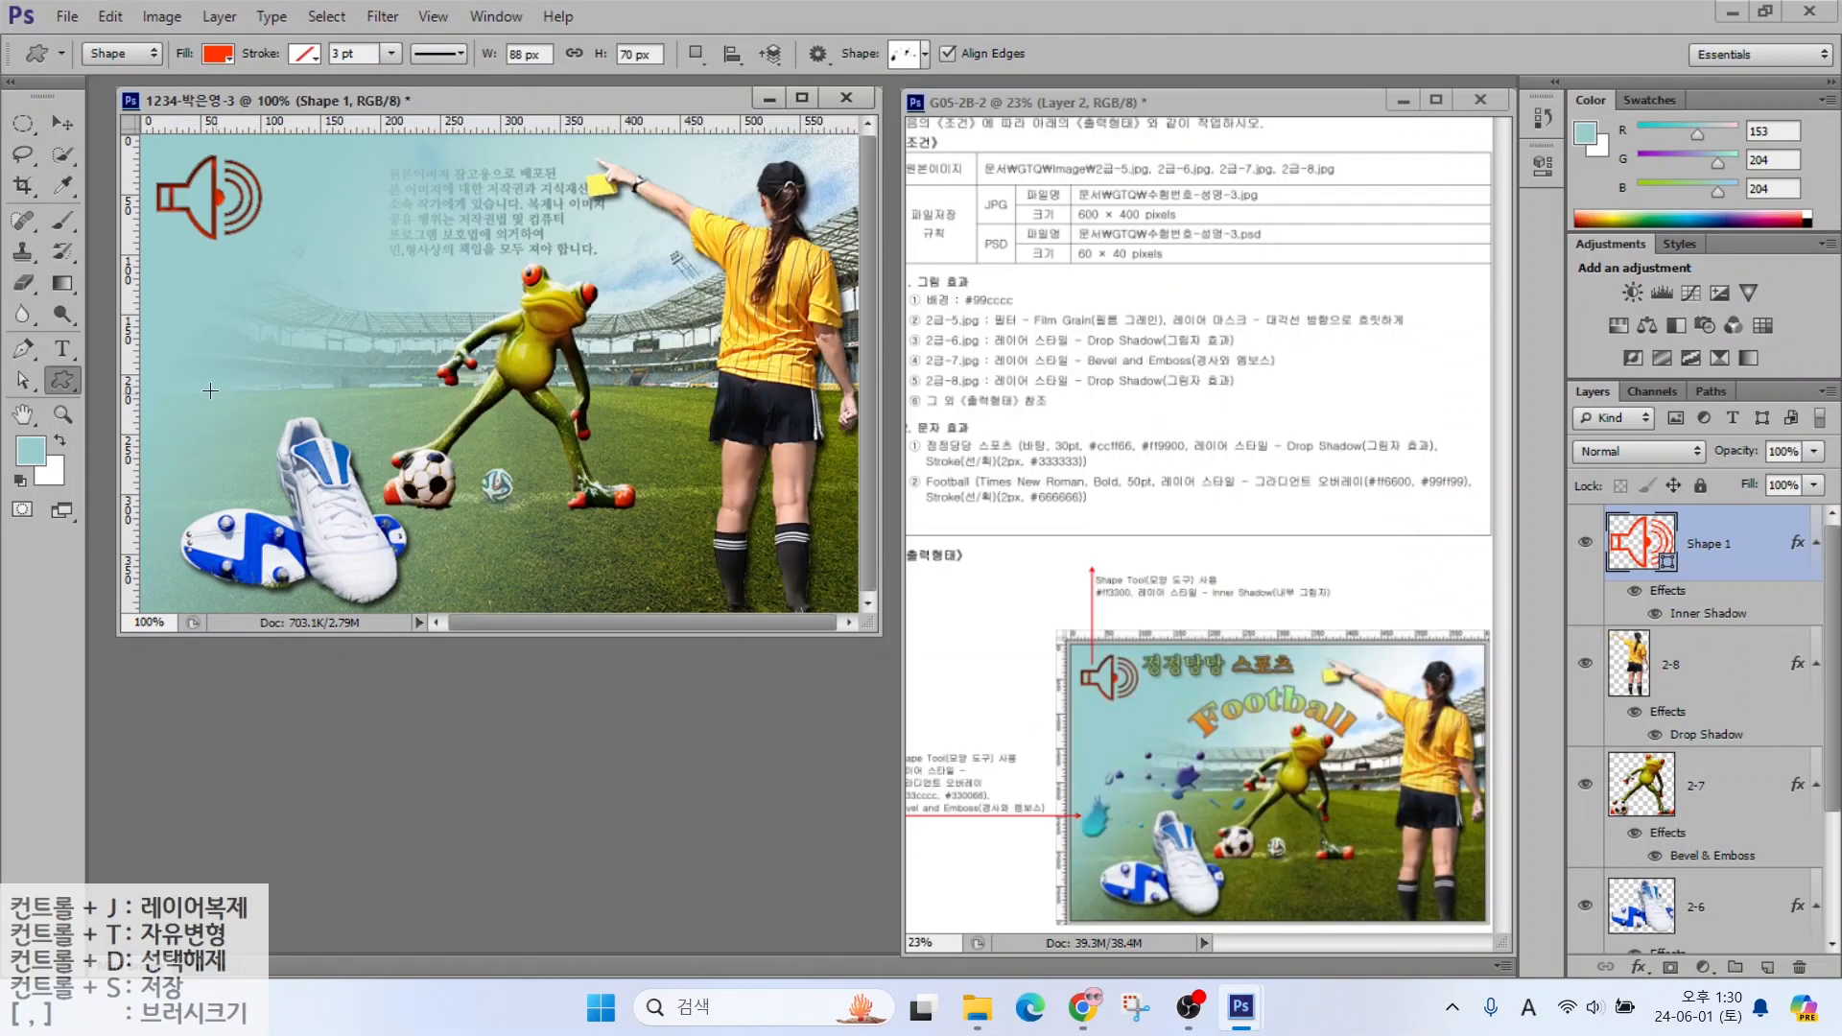
drag(157, 371, 409, 501)
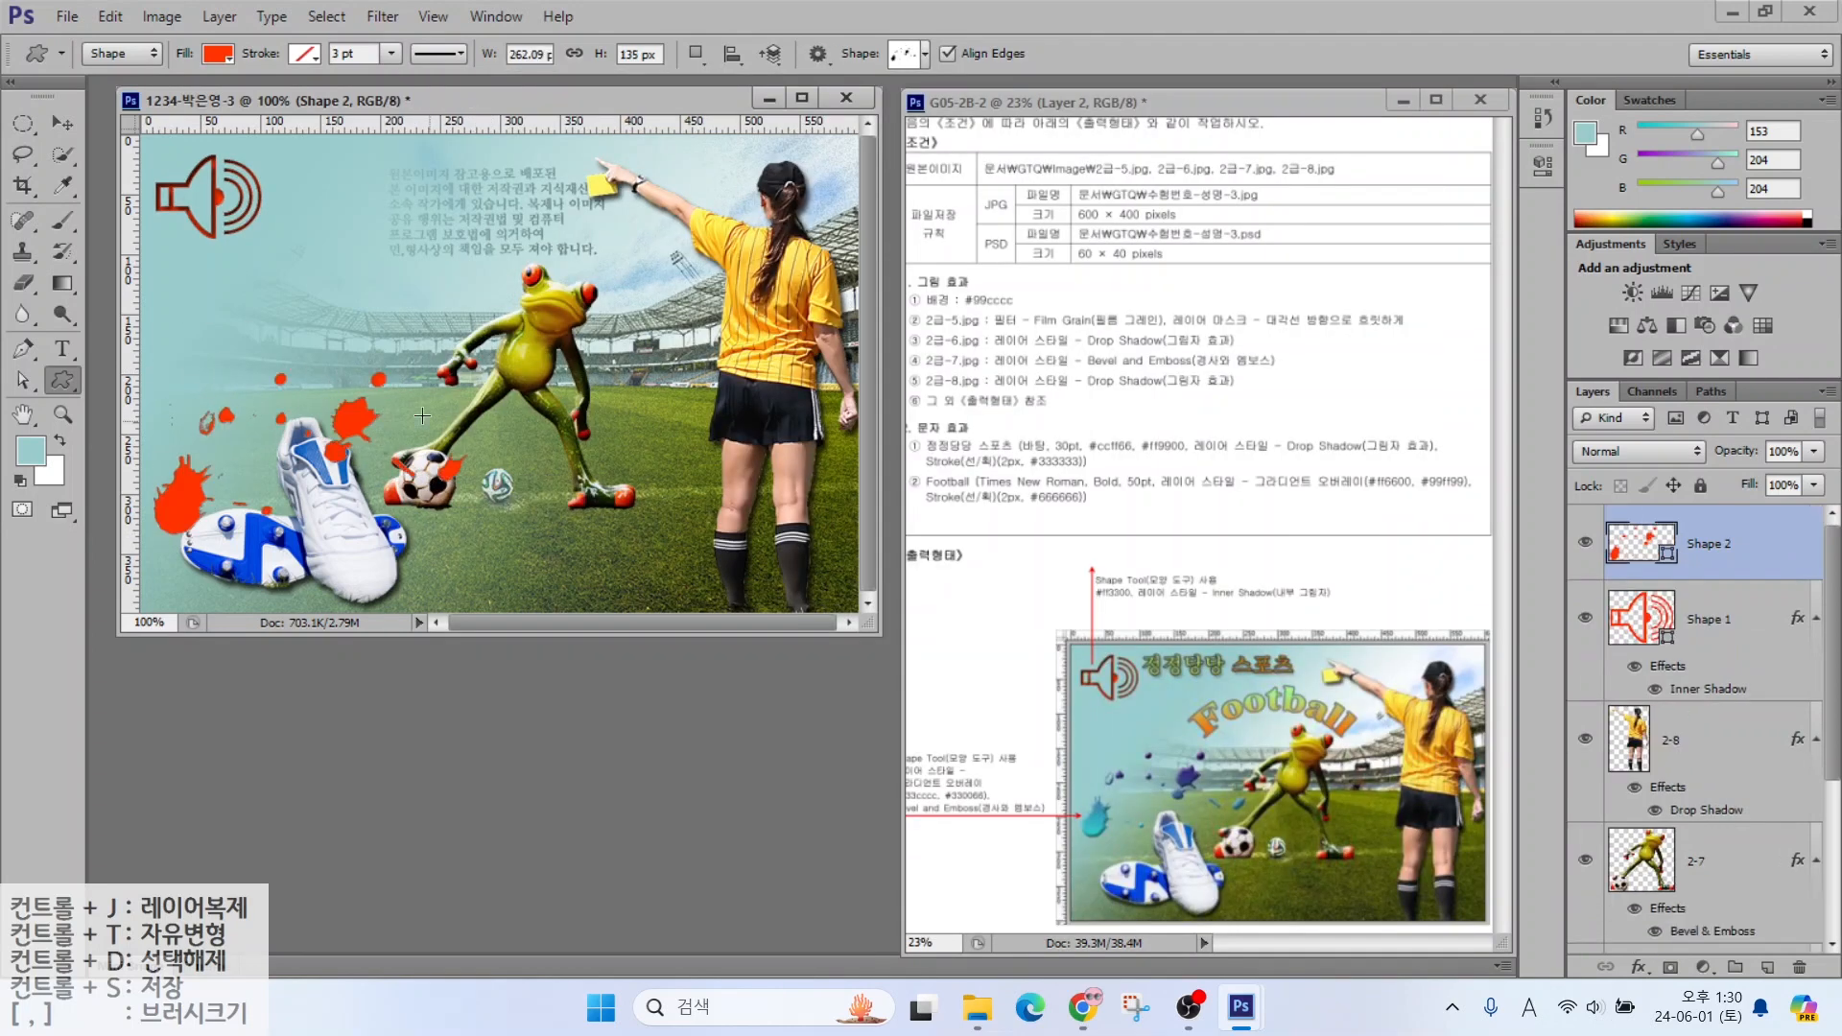
Give the splashes a Gradient Overlay from teal 33cccc to dark purple 330066
click(1638, 967)
click(1508, 649)
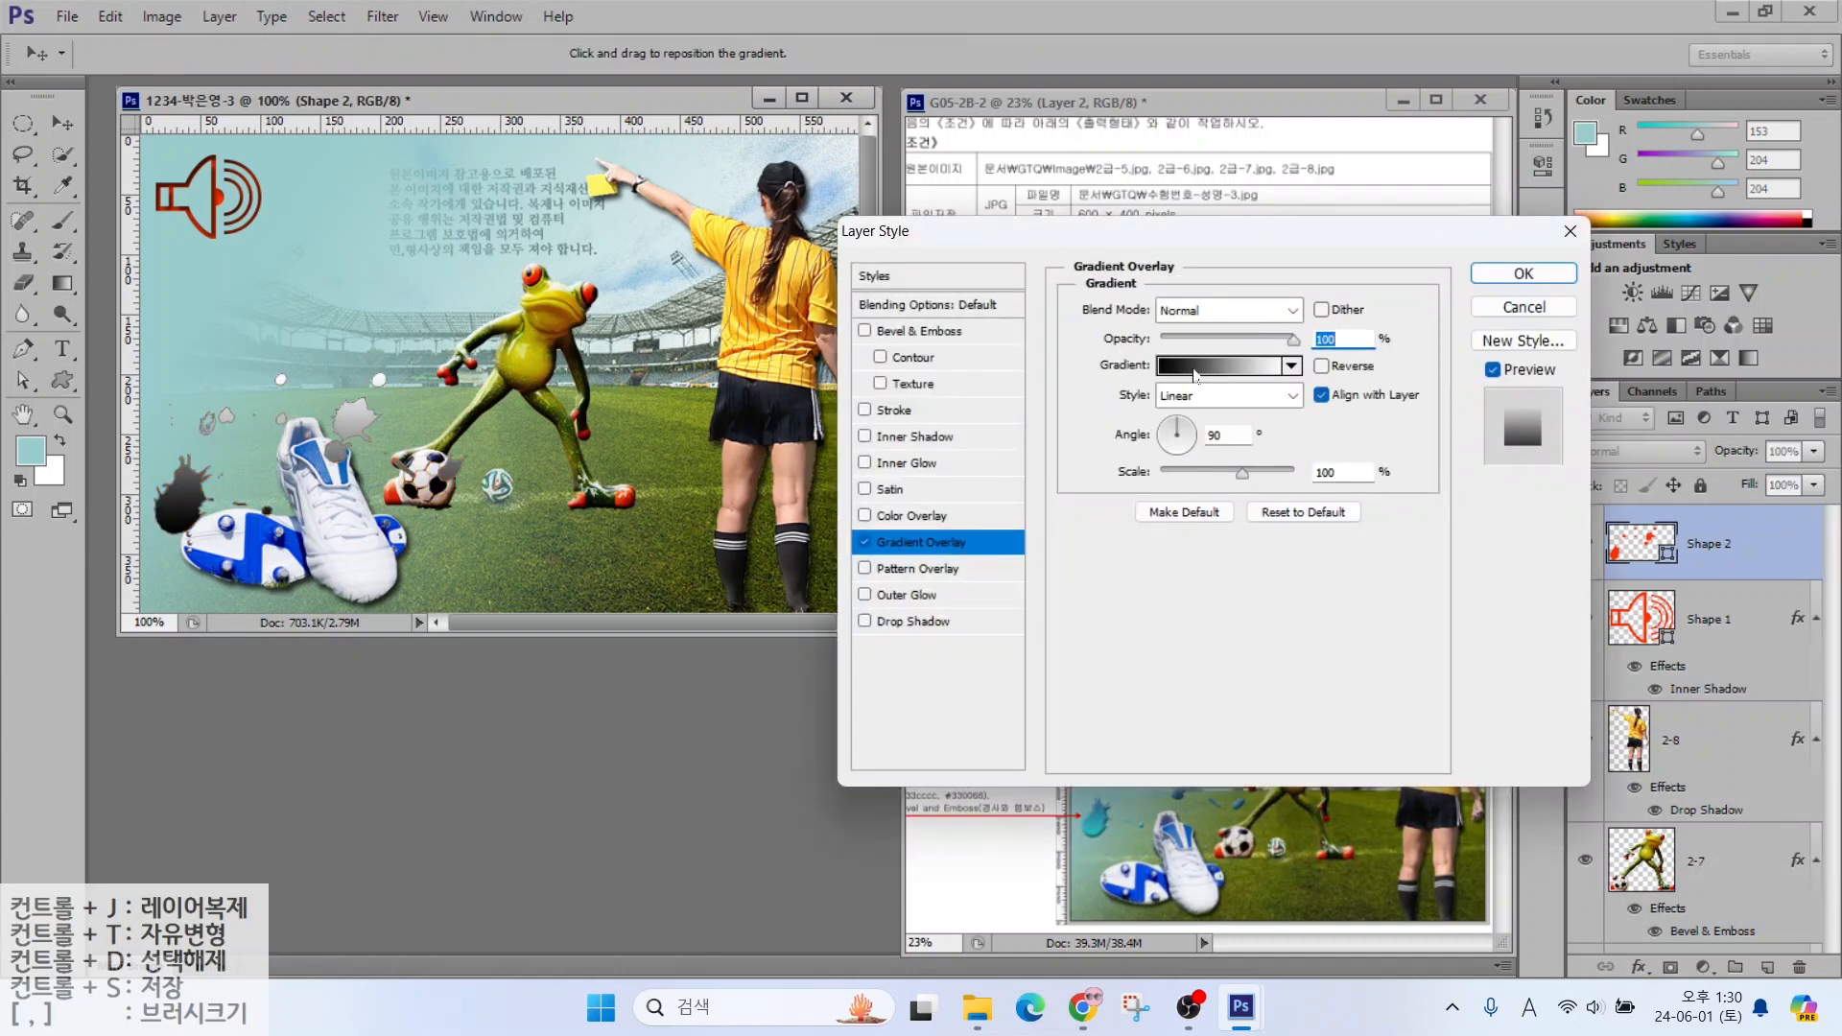
click(1195, 370)
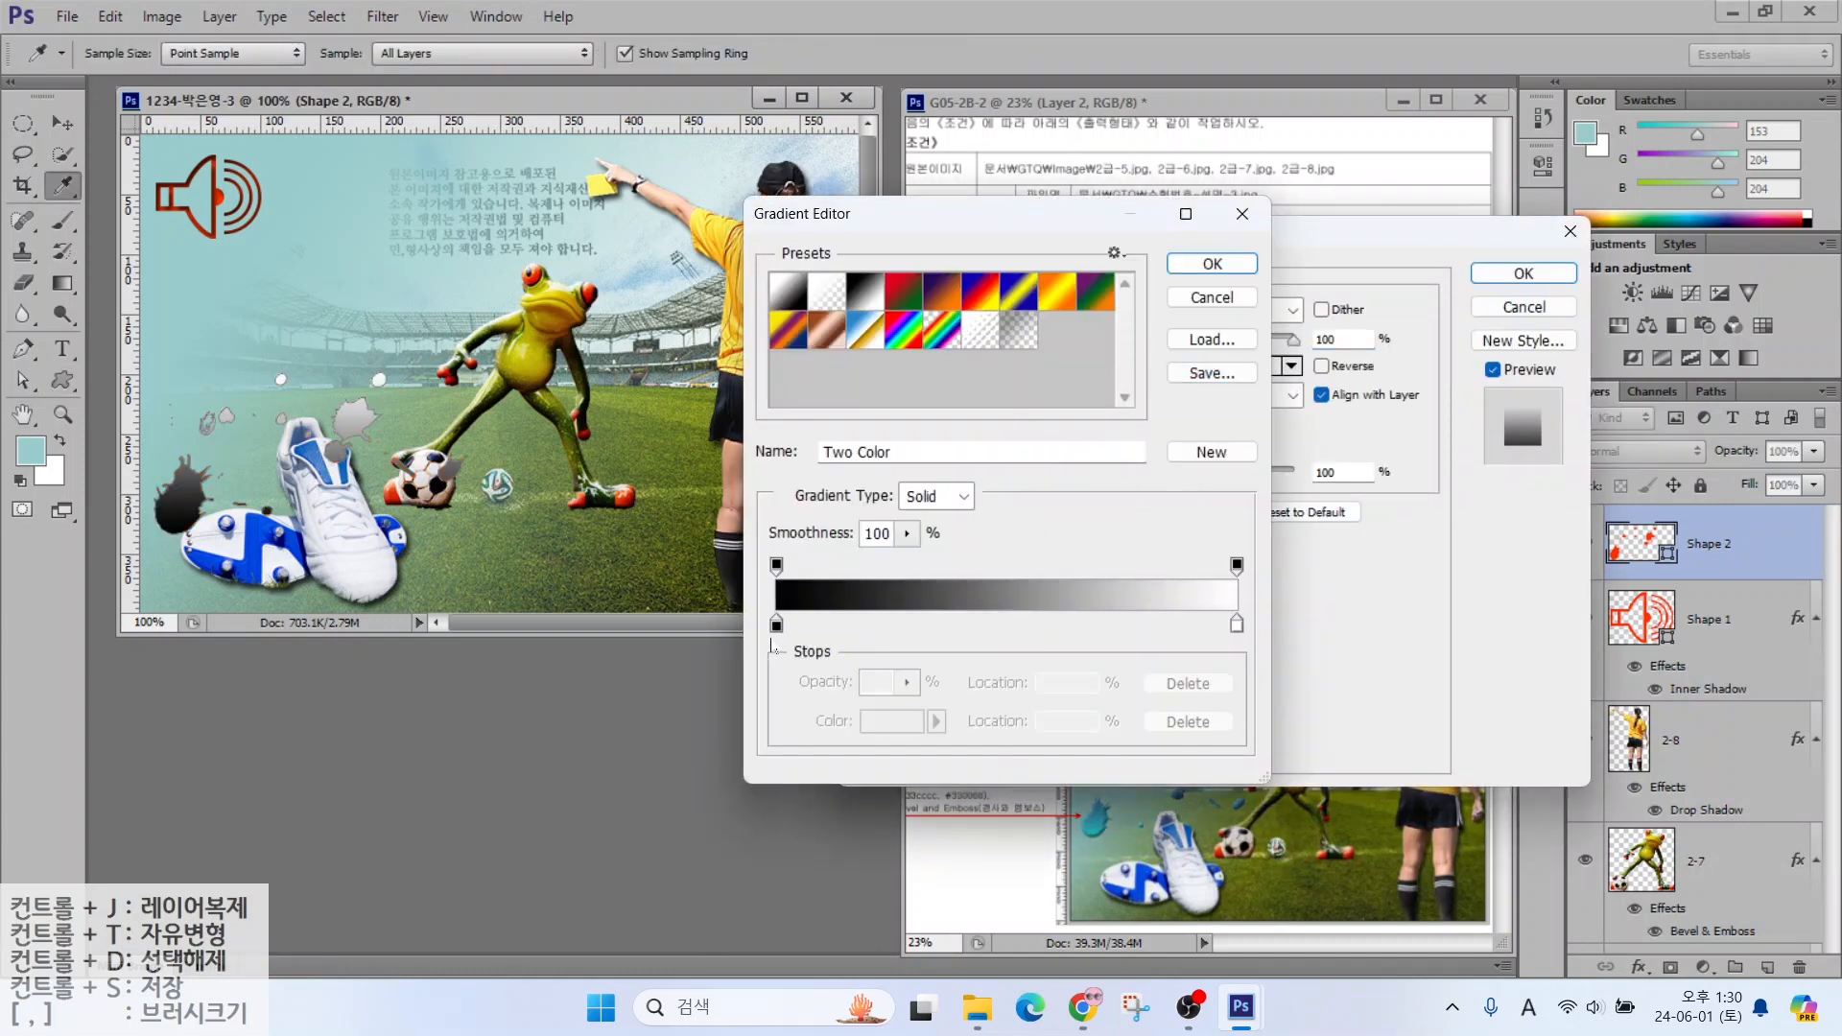
click(776, 626)
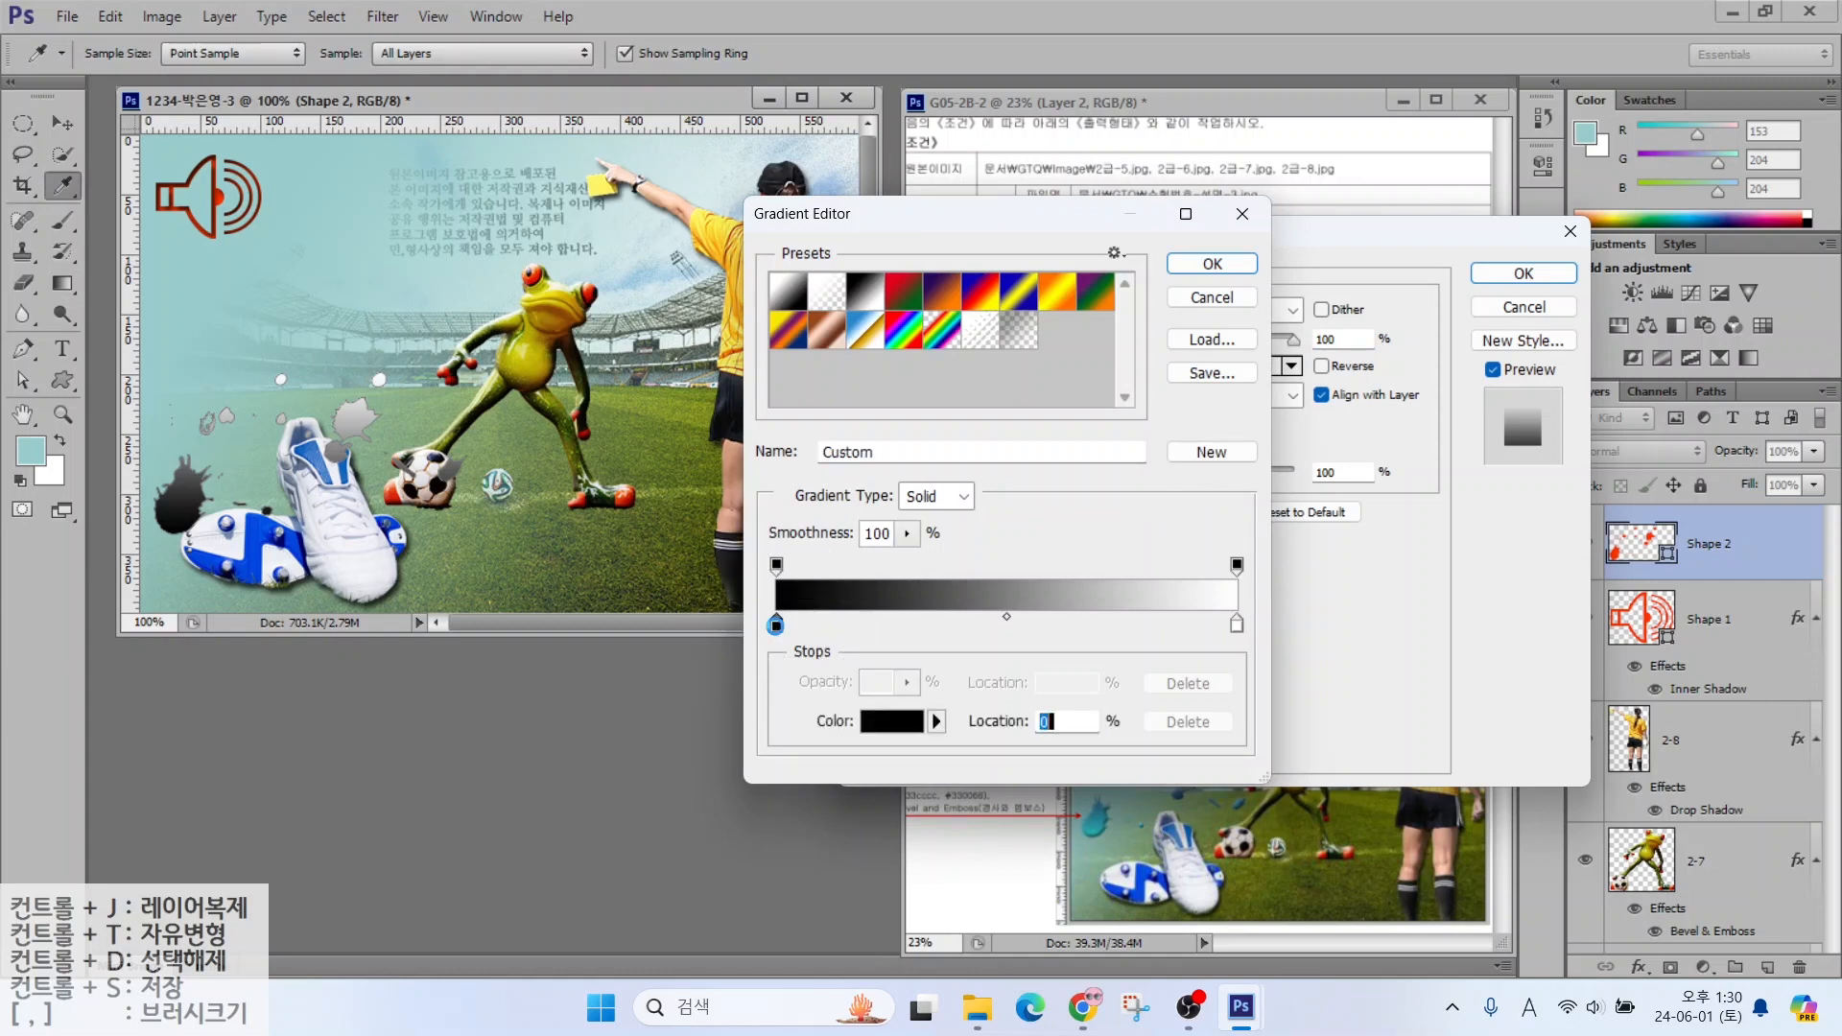
double_click(776, 625)
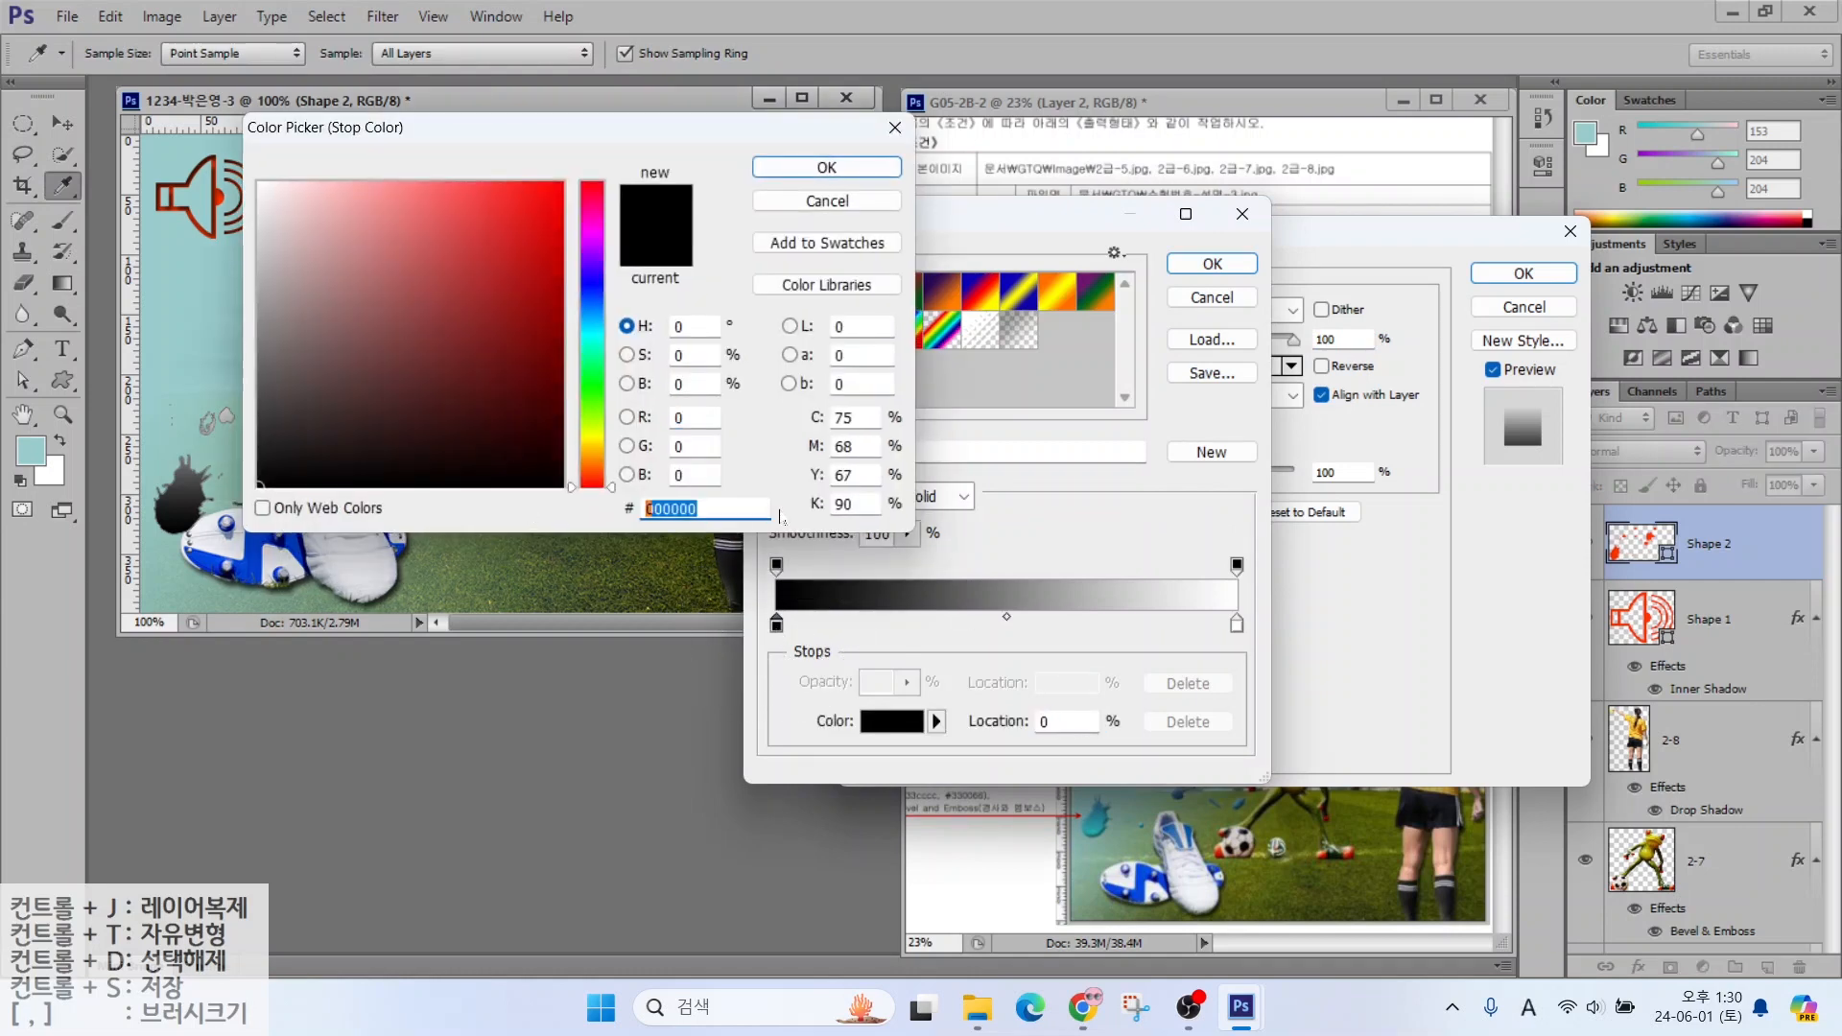
text(33cccc)
key(Return)
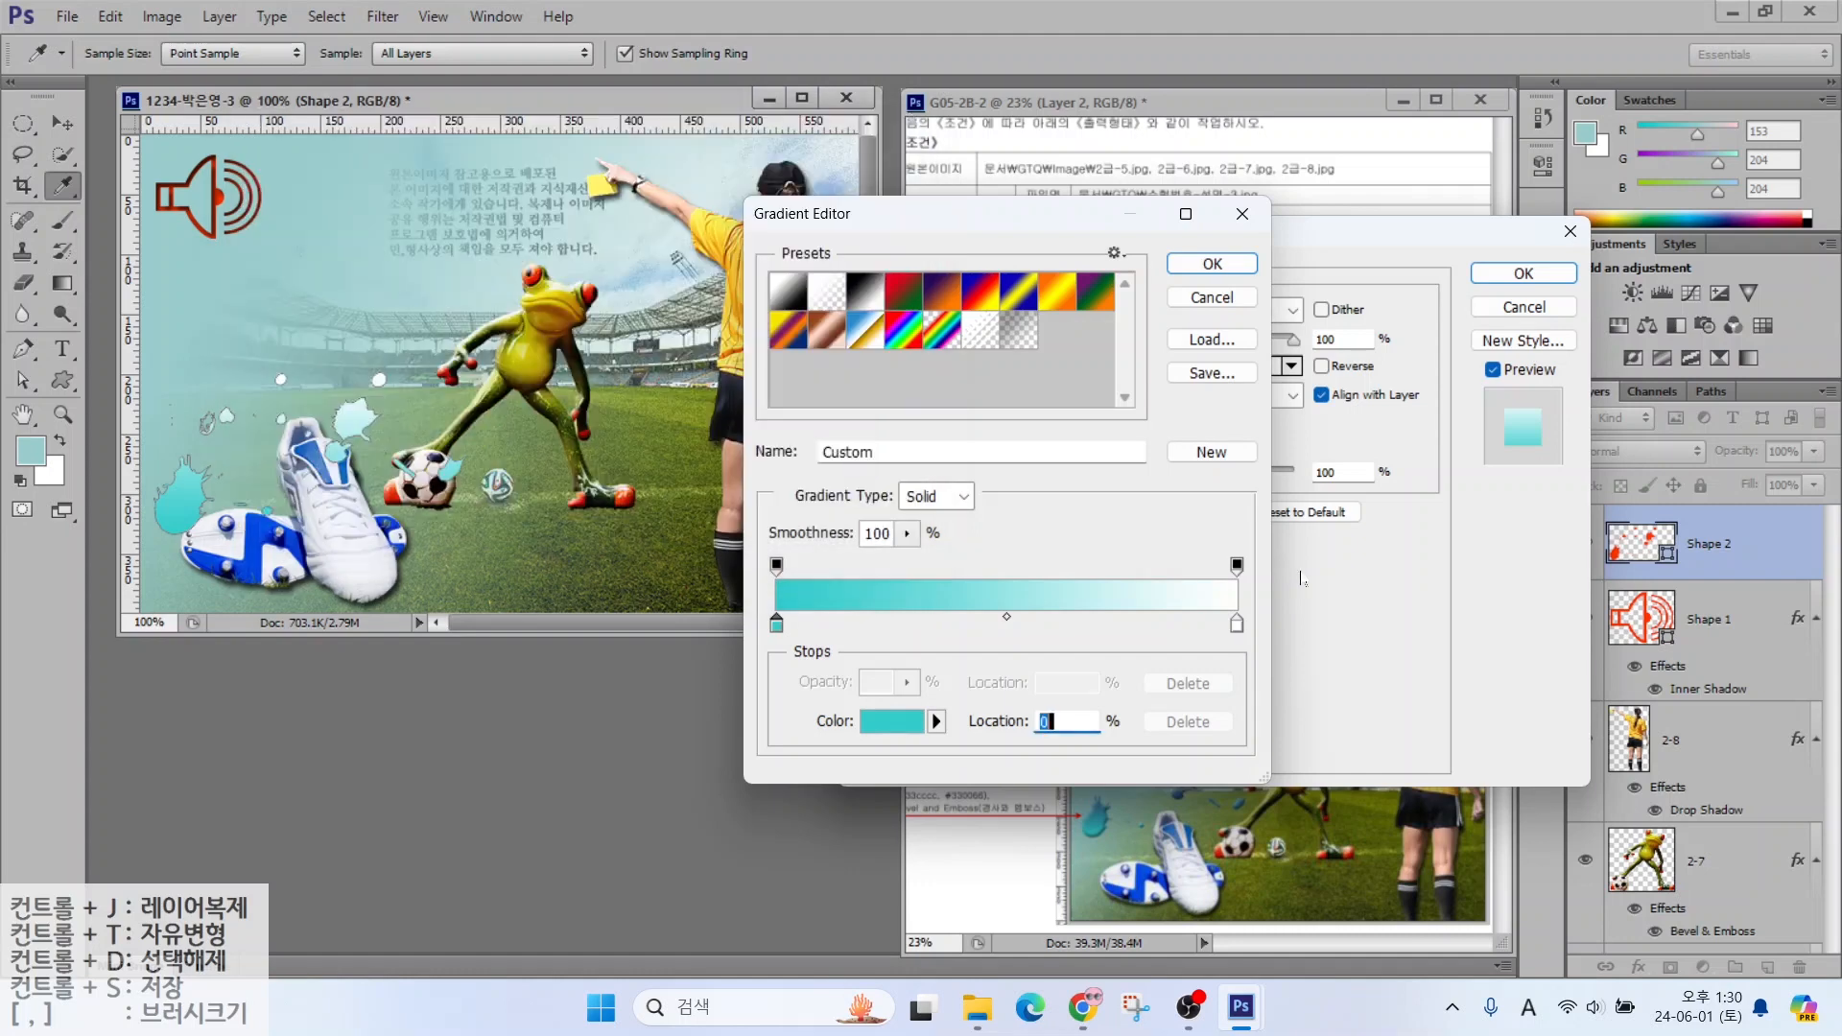
click(1237, 623)
double_click(1237, 623)
double_click(705, 508)
text(330066)
key(Return)
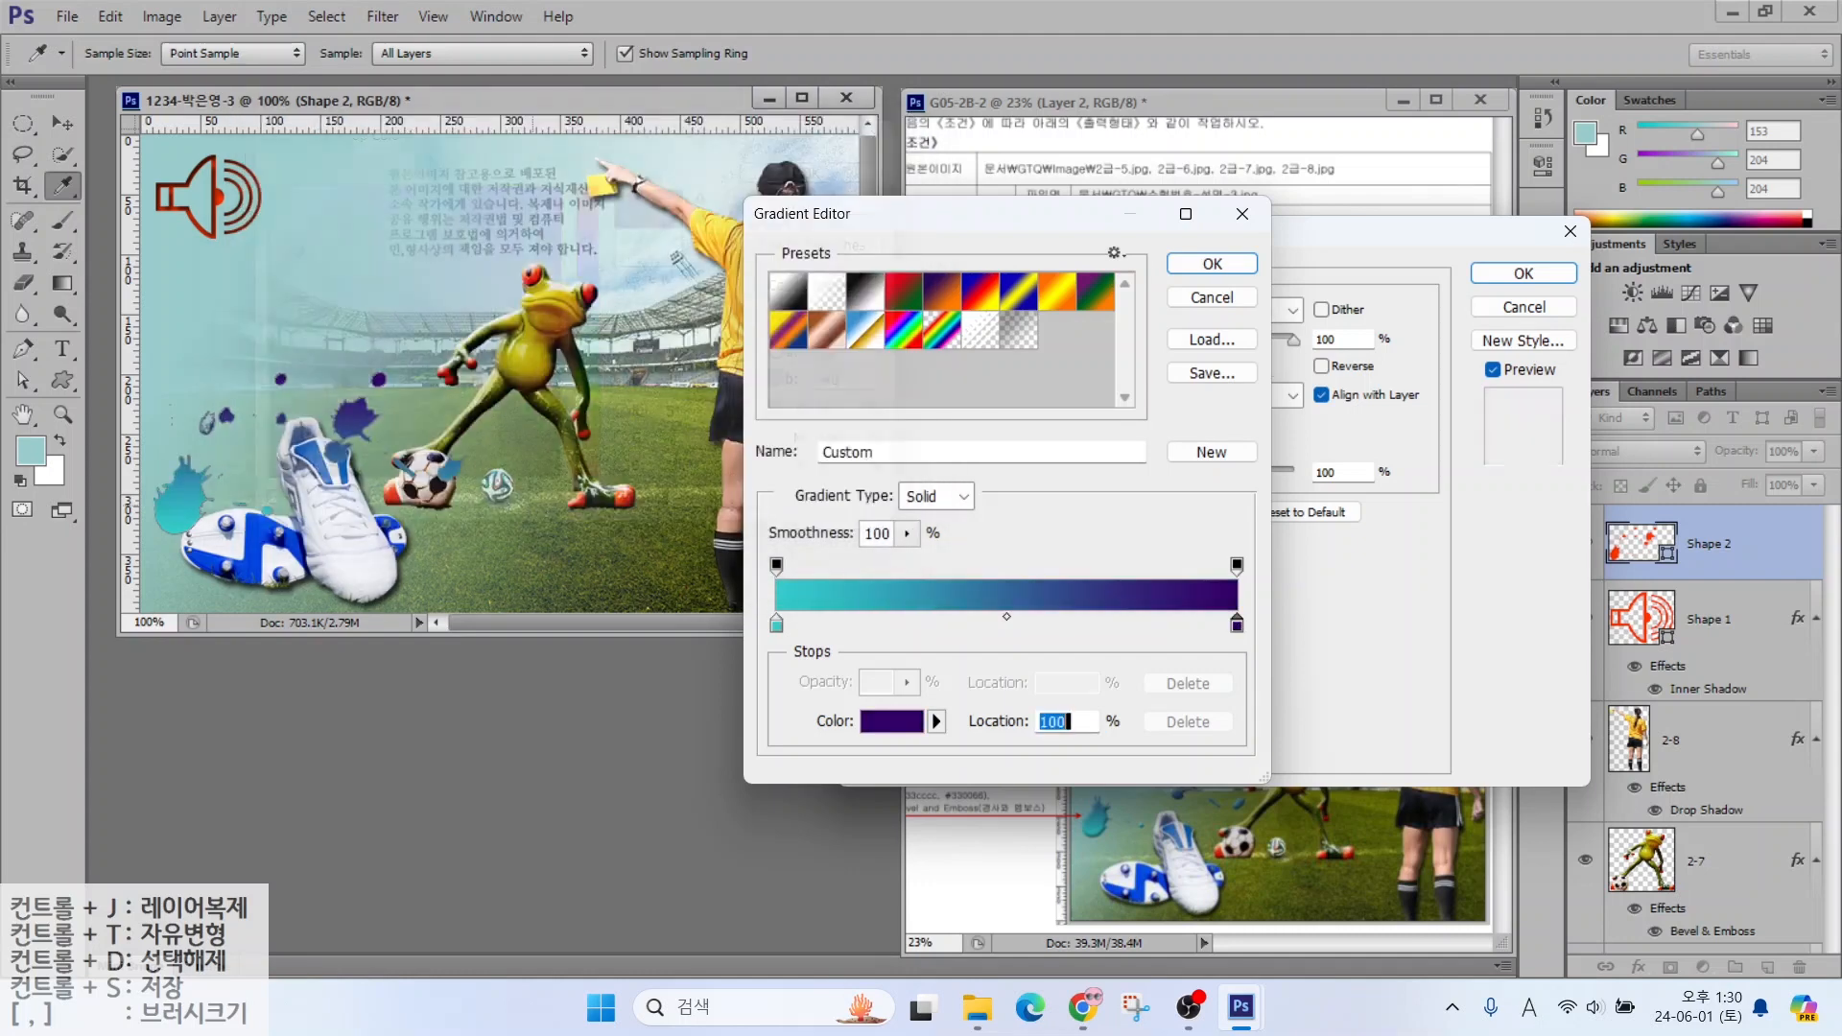
click(1212, 264)
Add Bevel & Emboss, shrink the splashes to about 93%, and move them down about 21 px
click(913, 330)
click(1524, 274)
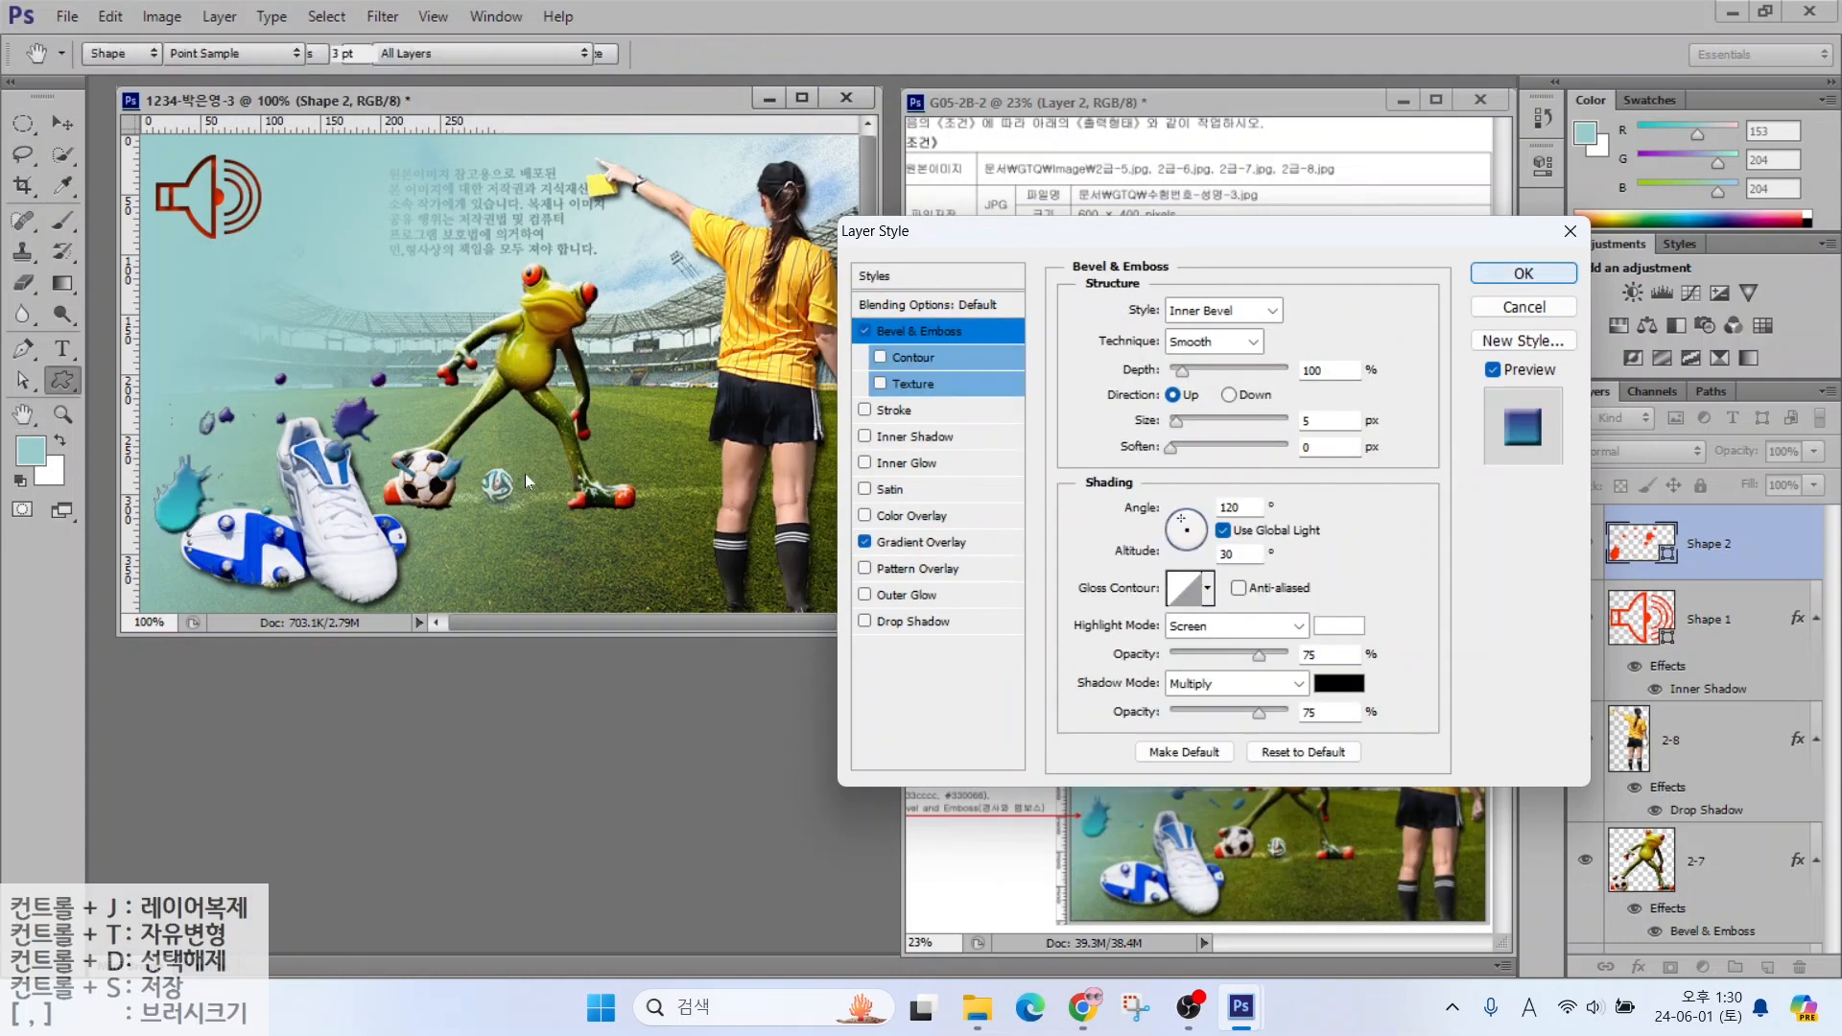
drag(183, 492, 190, 423)
key(ctrl+t)
drag(469, 280, 447, 292)
key(Return)
drag(195, 414, 195, 434)
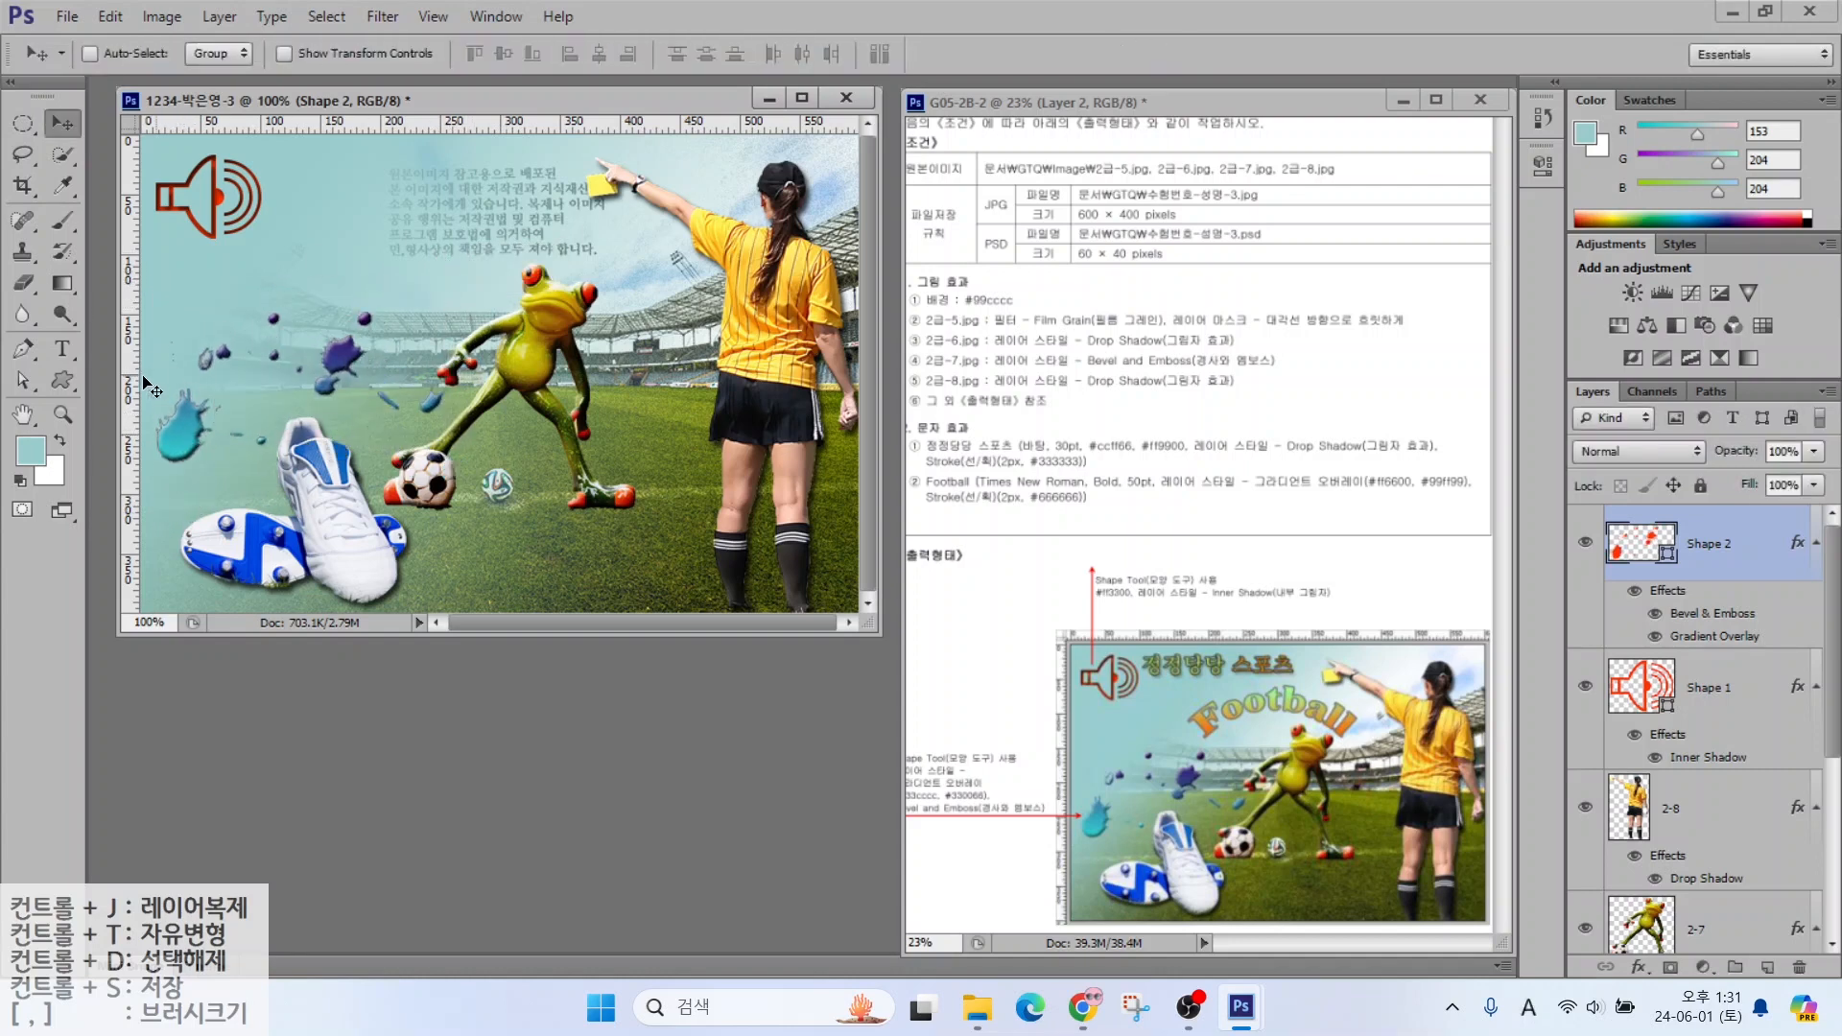
click(64, 350)
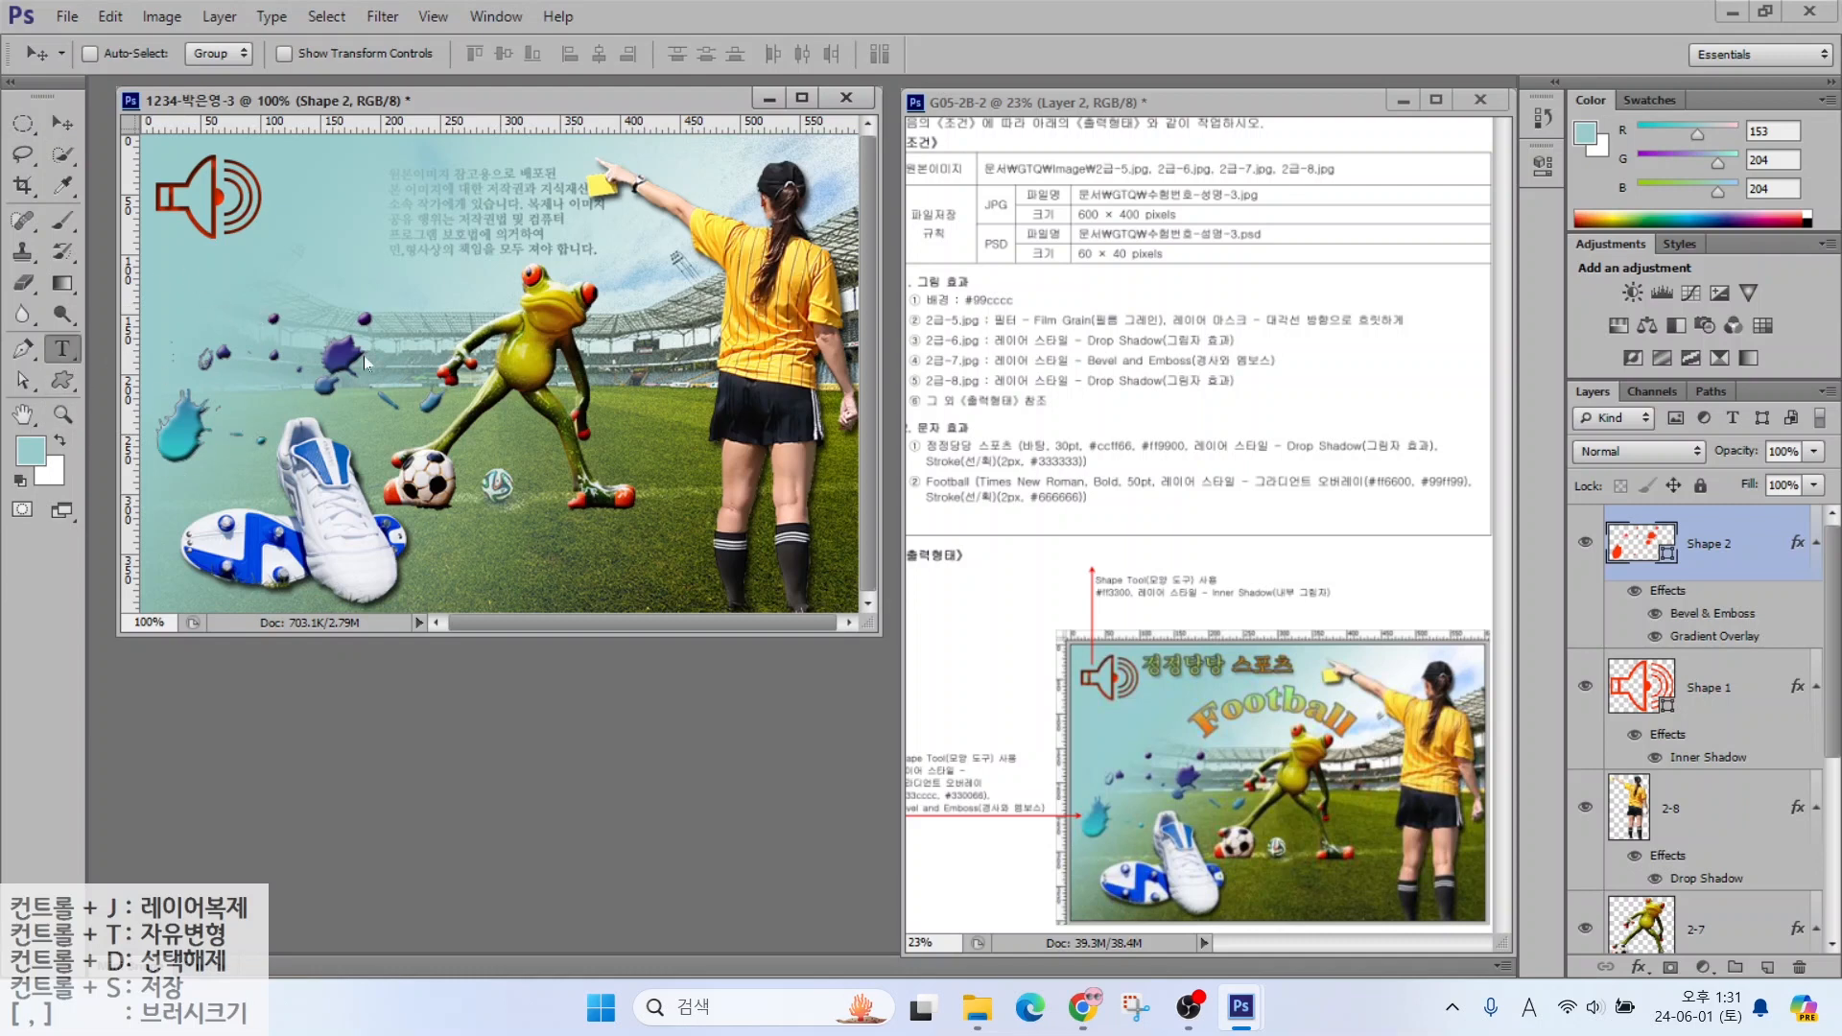
Add the title 정정당당 스포츠 in Batang 30 pt, light green ccff66
click(345, 246)
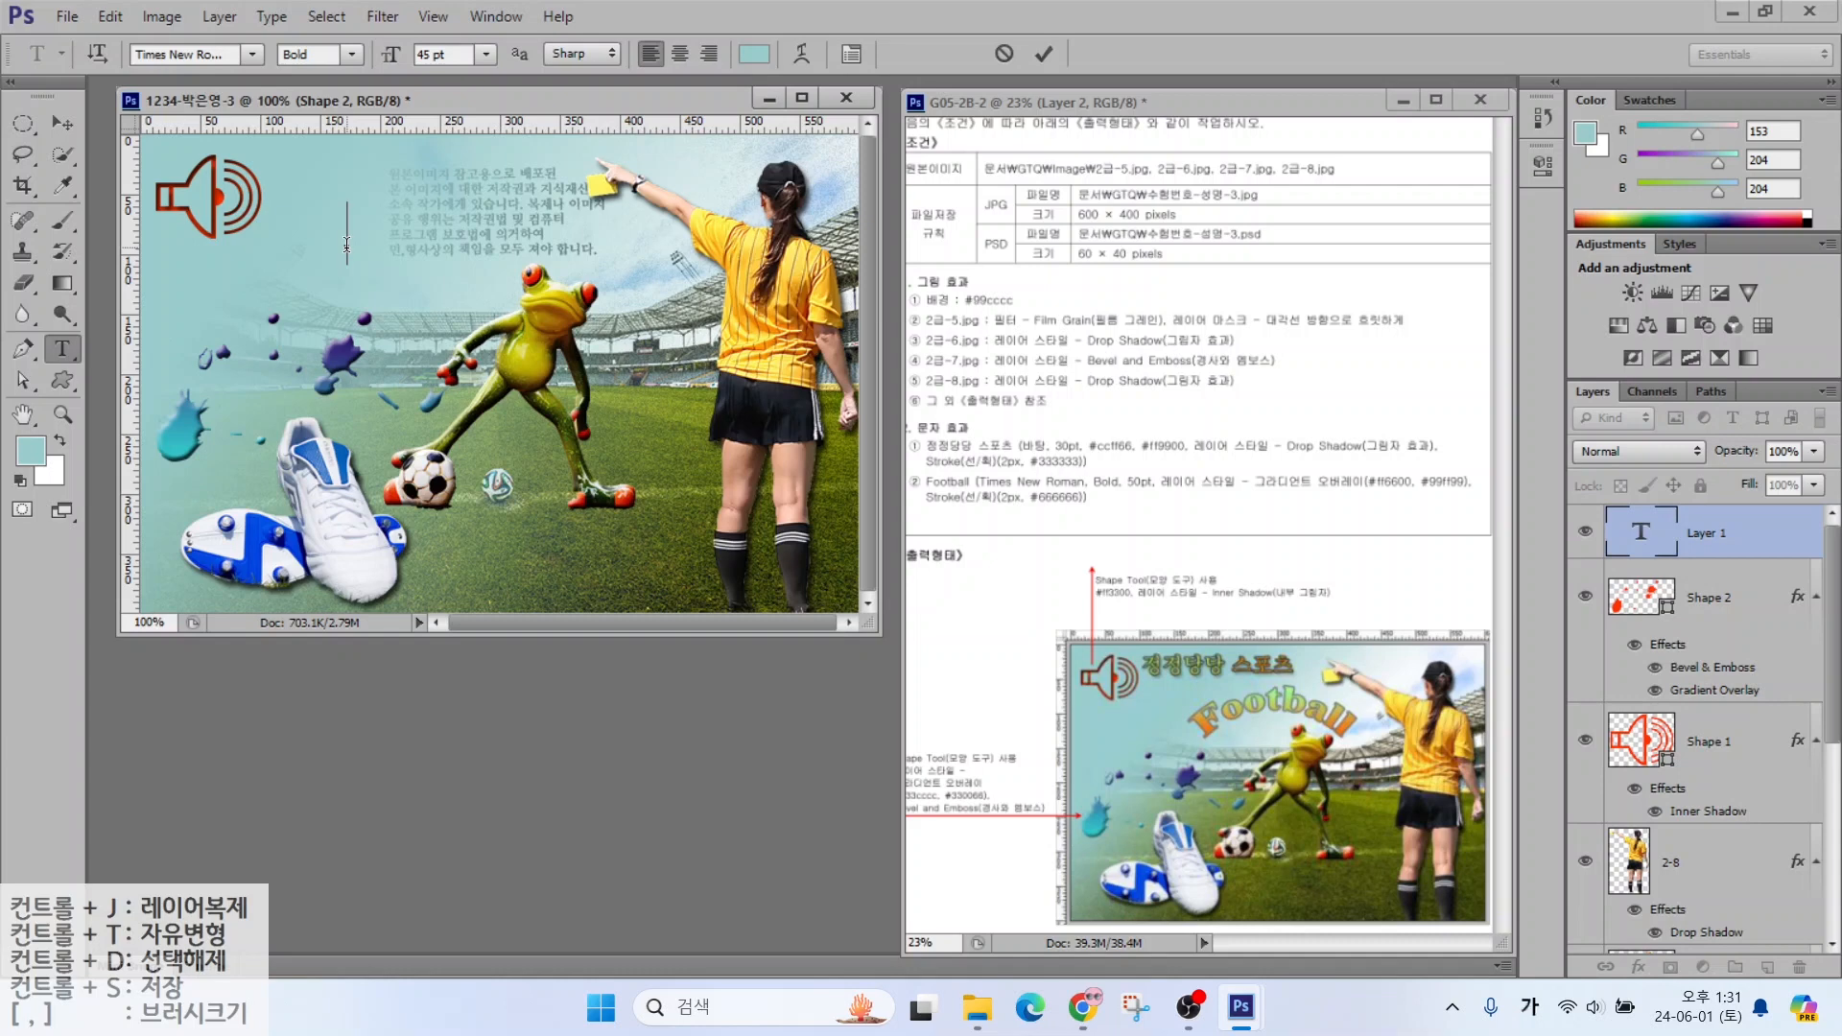
text(정정당당 스포츠)
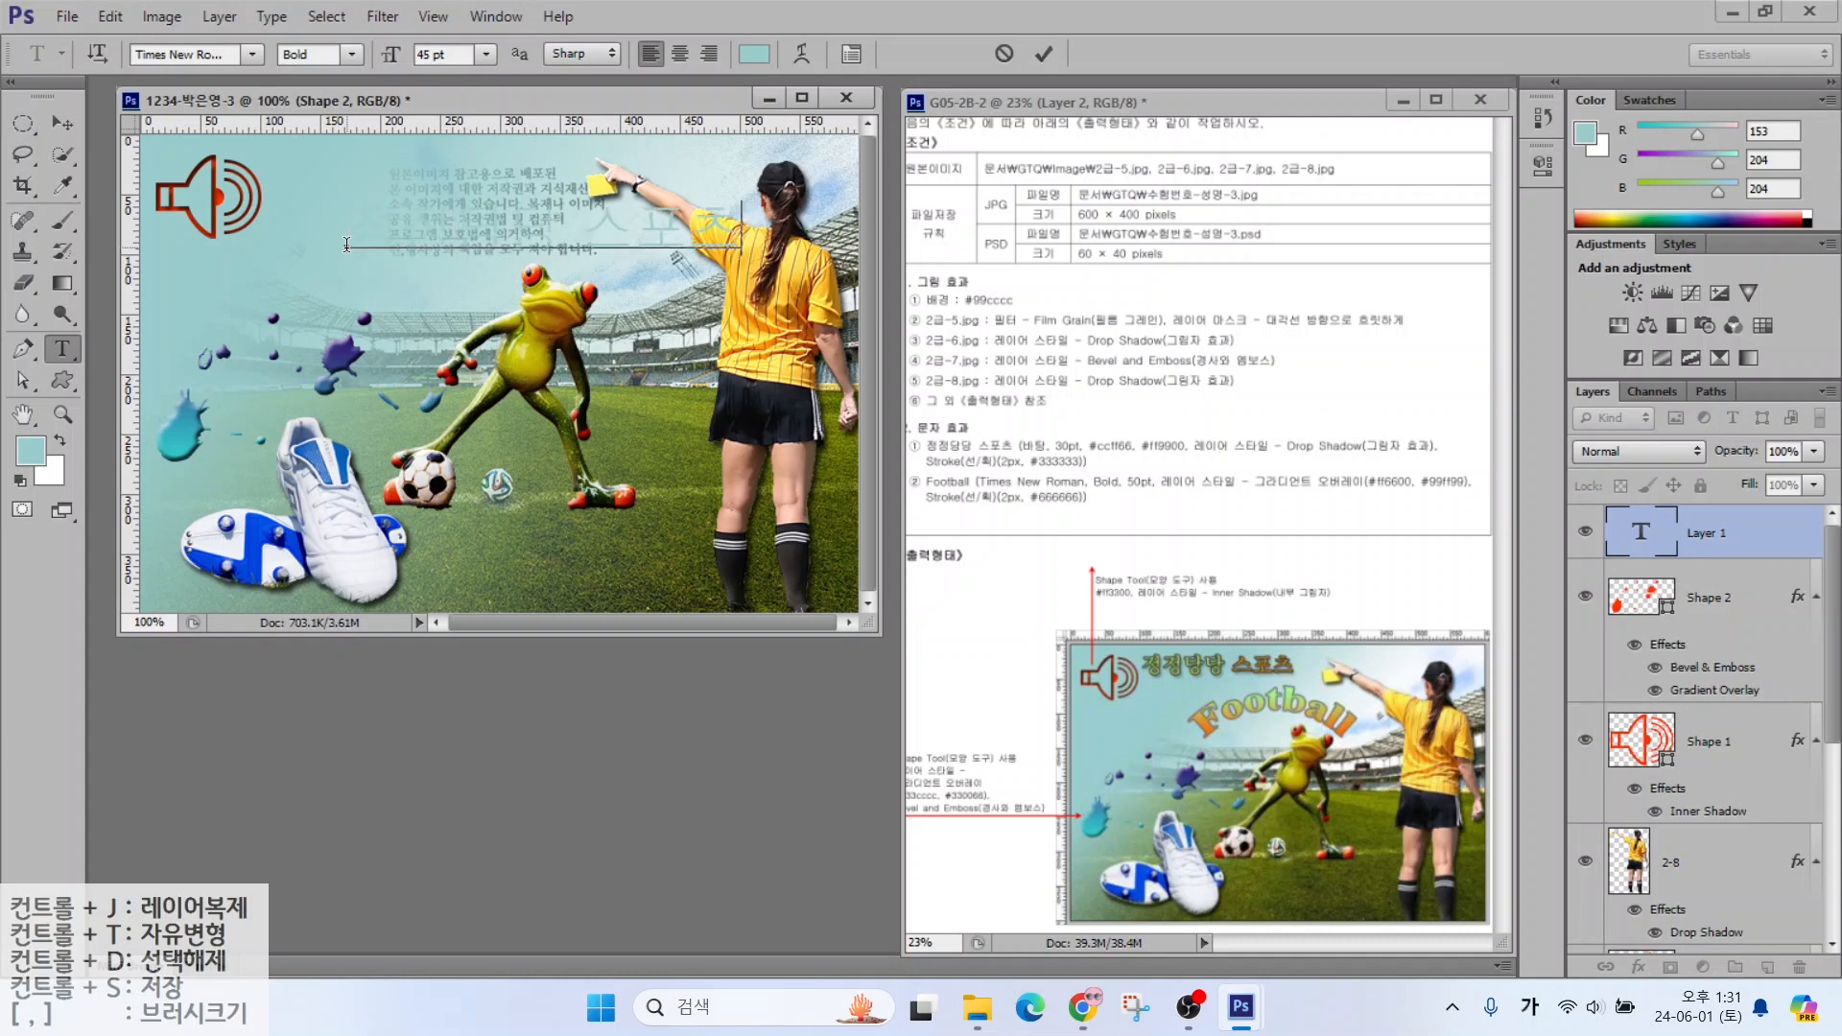
key(ctrl+Return)
click(250, 54)
click(220, 468)
drag(459, 54, 251, 53)
text(30)
key(Return)
click(757, 58)
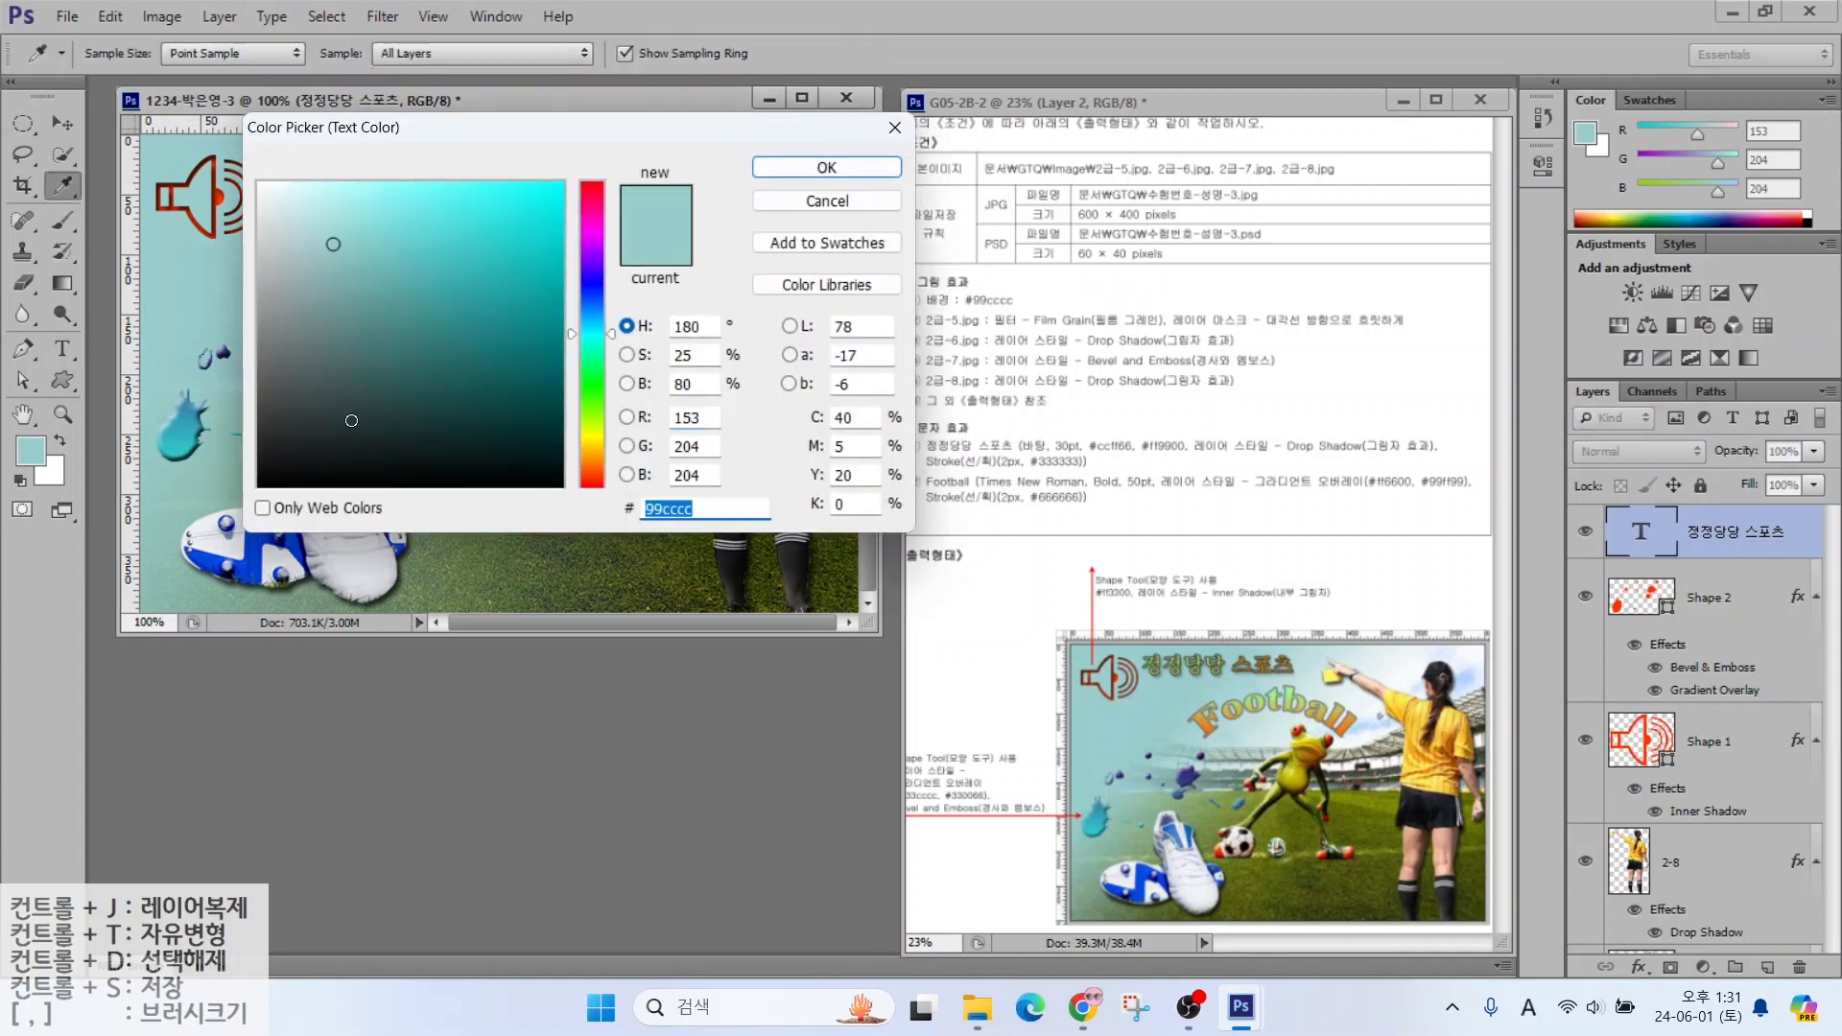
text(ccff66)
key(Return)
Give the title a Drop Shadow and 333333 Stroke, and move it beside the speaker icon
click(1639, 967)
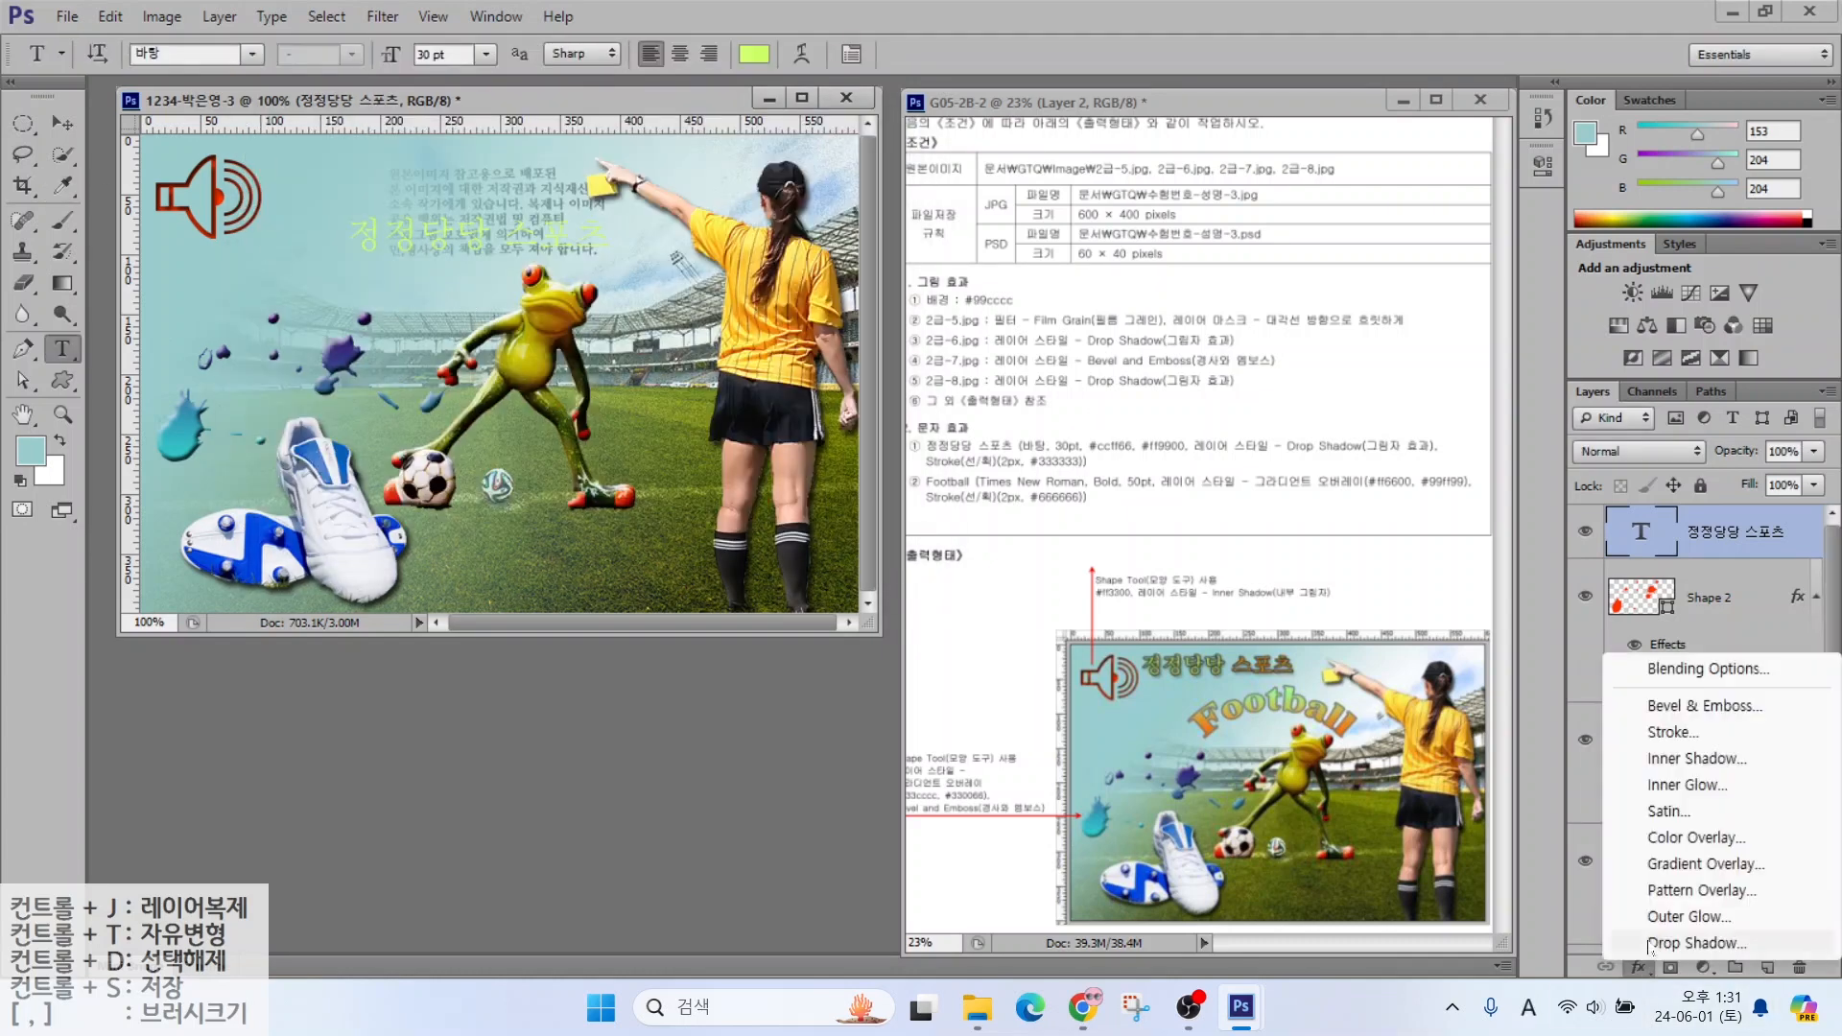
click(1649, 943)
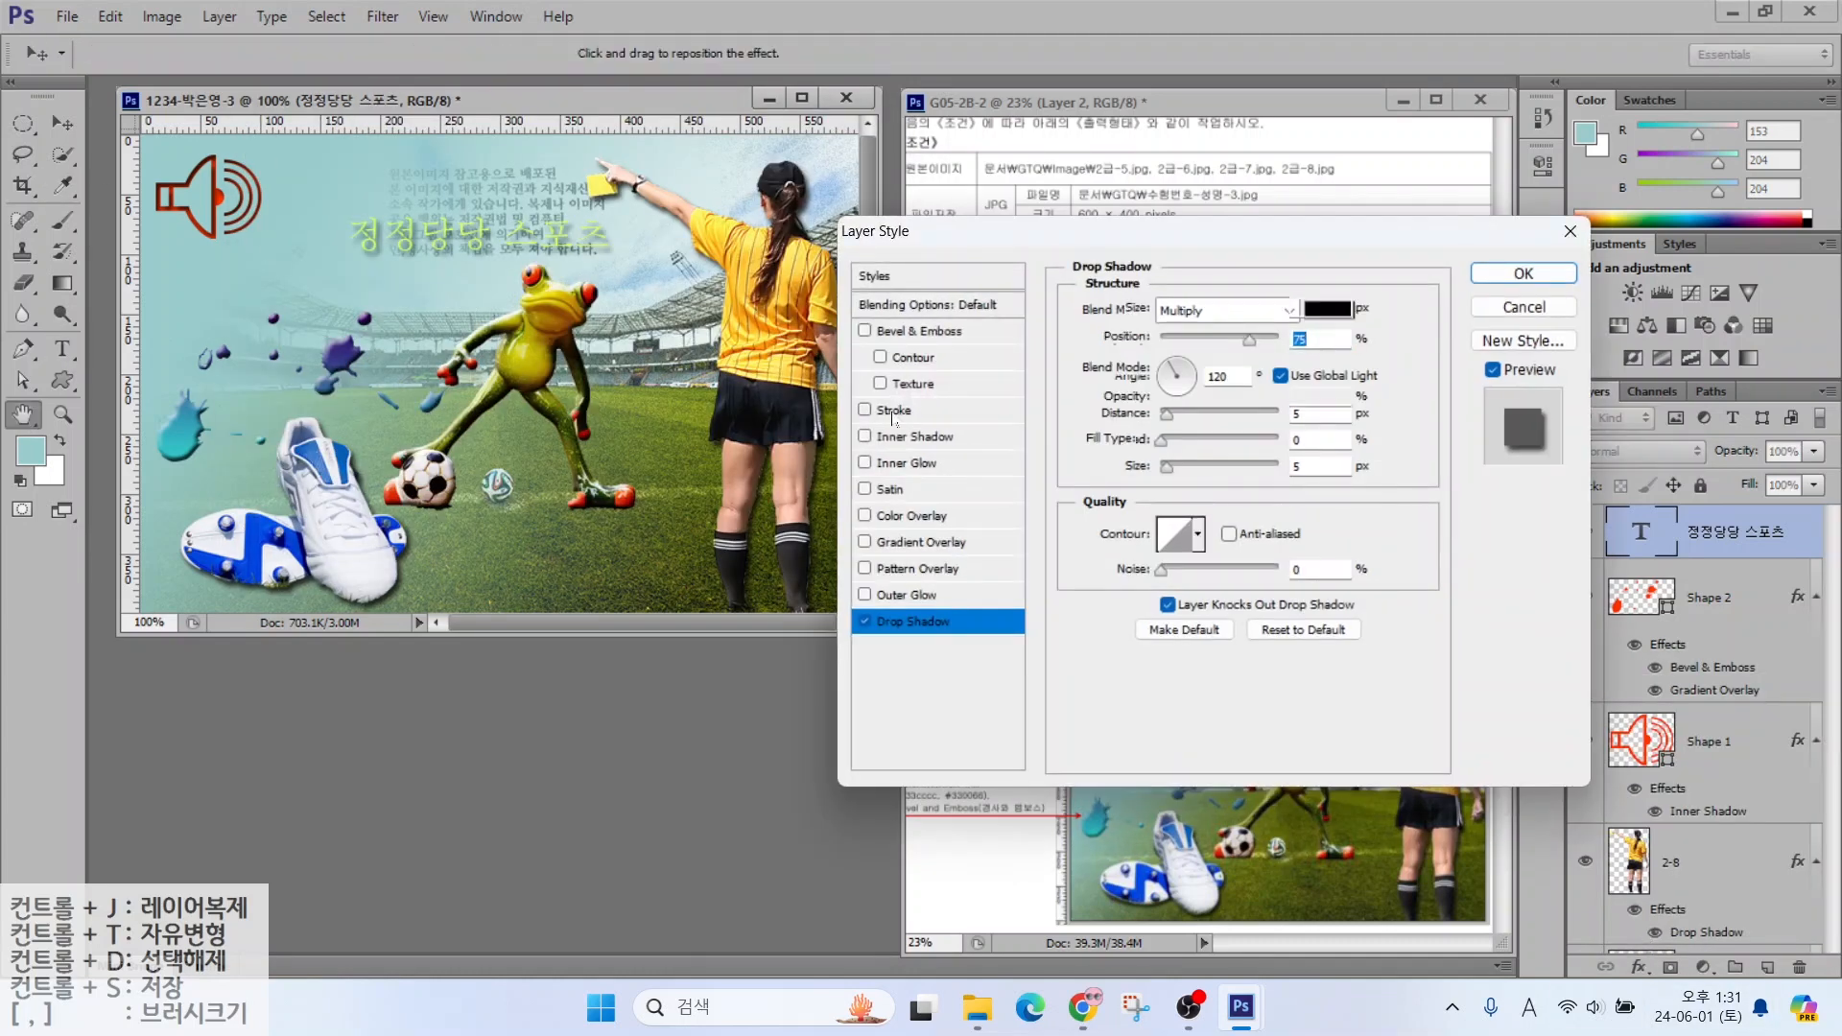
click(894, 410)
click(1134, 473)
drag(718, 510, 494, 500)
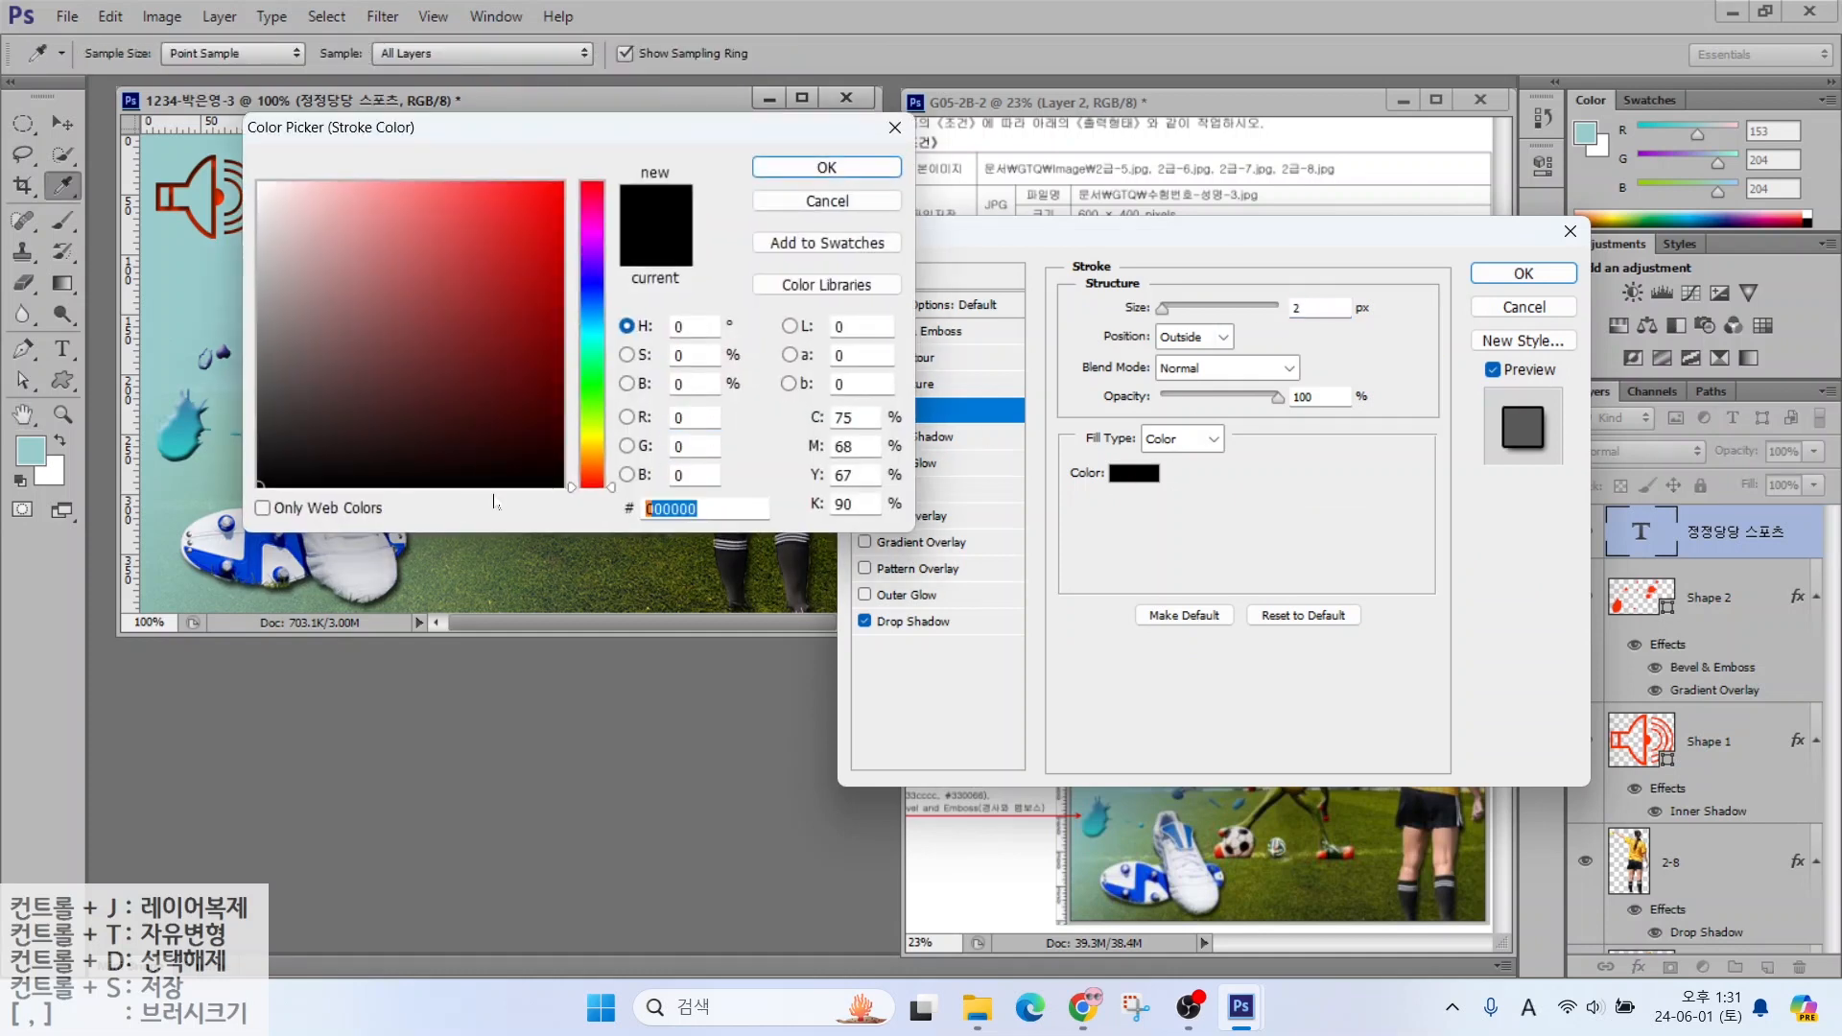
text(333333)
key(Return)
key(Return)
click(63, 123)
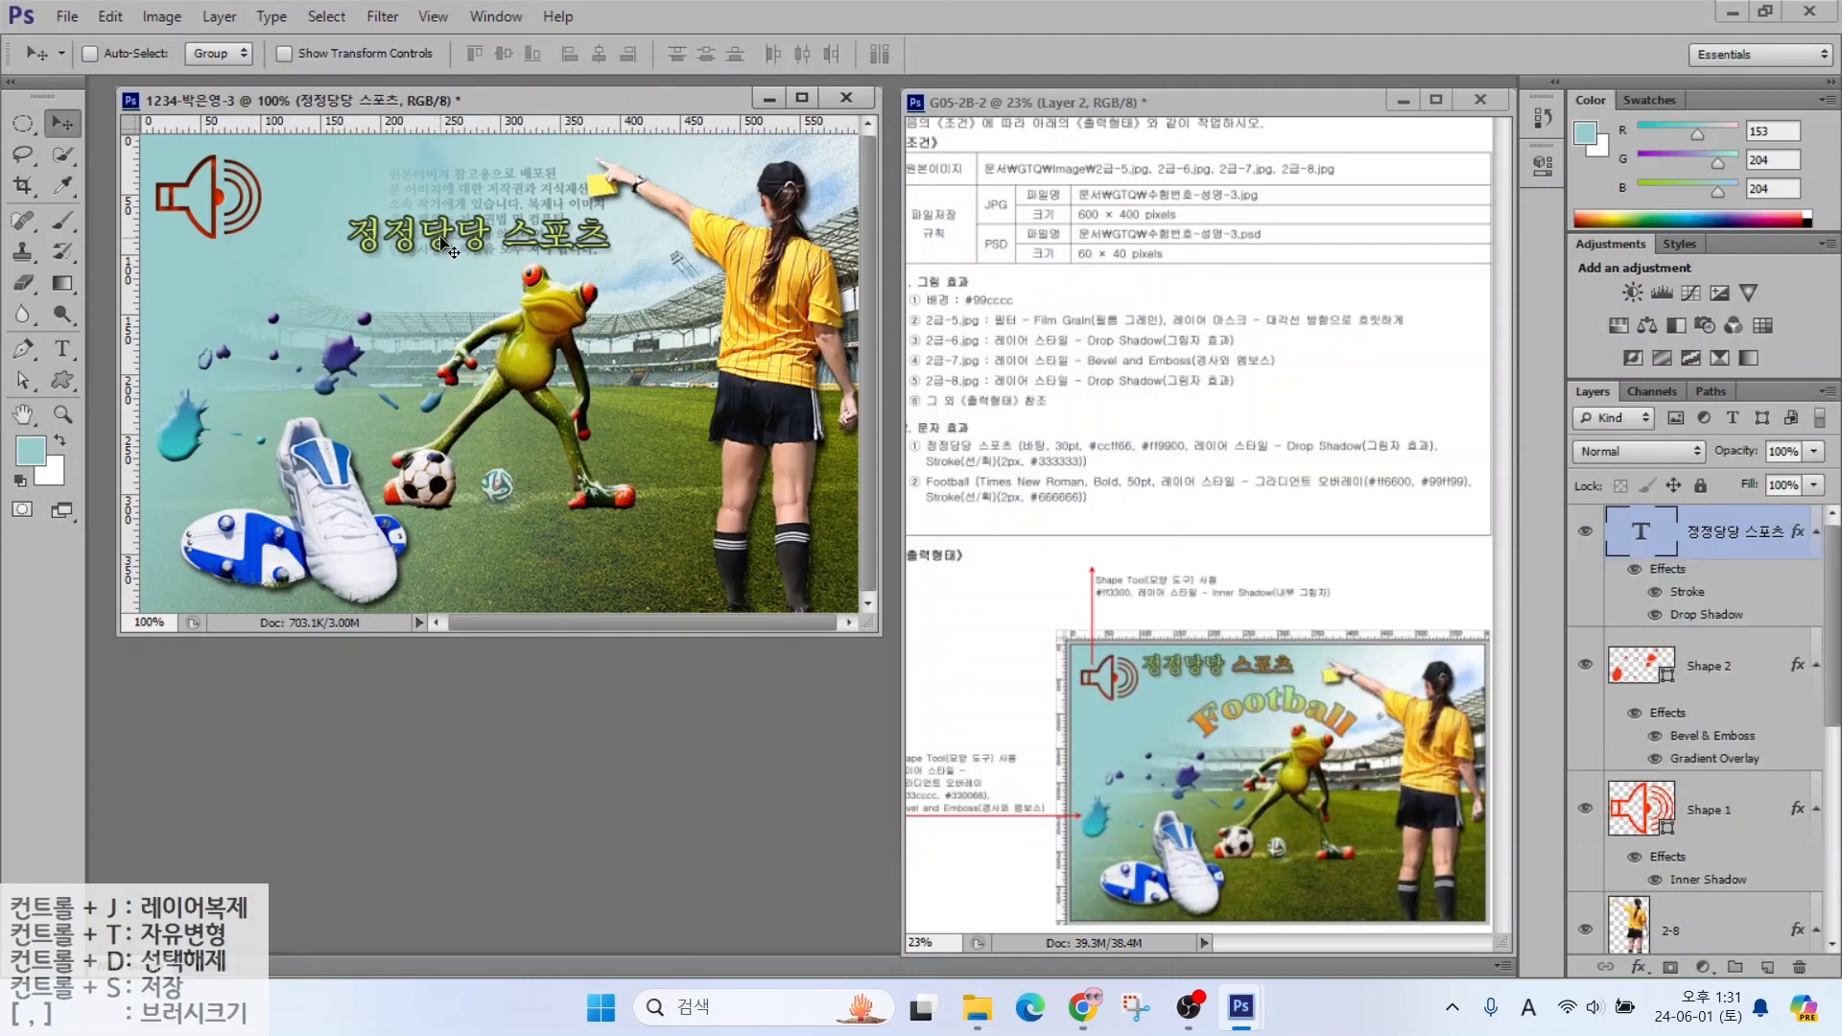
drag(442, 242, 361, 181)
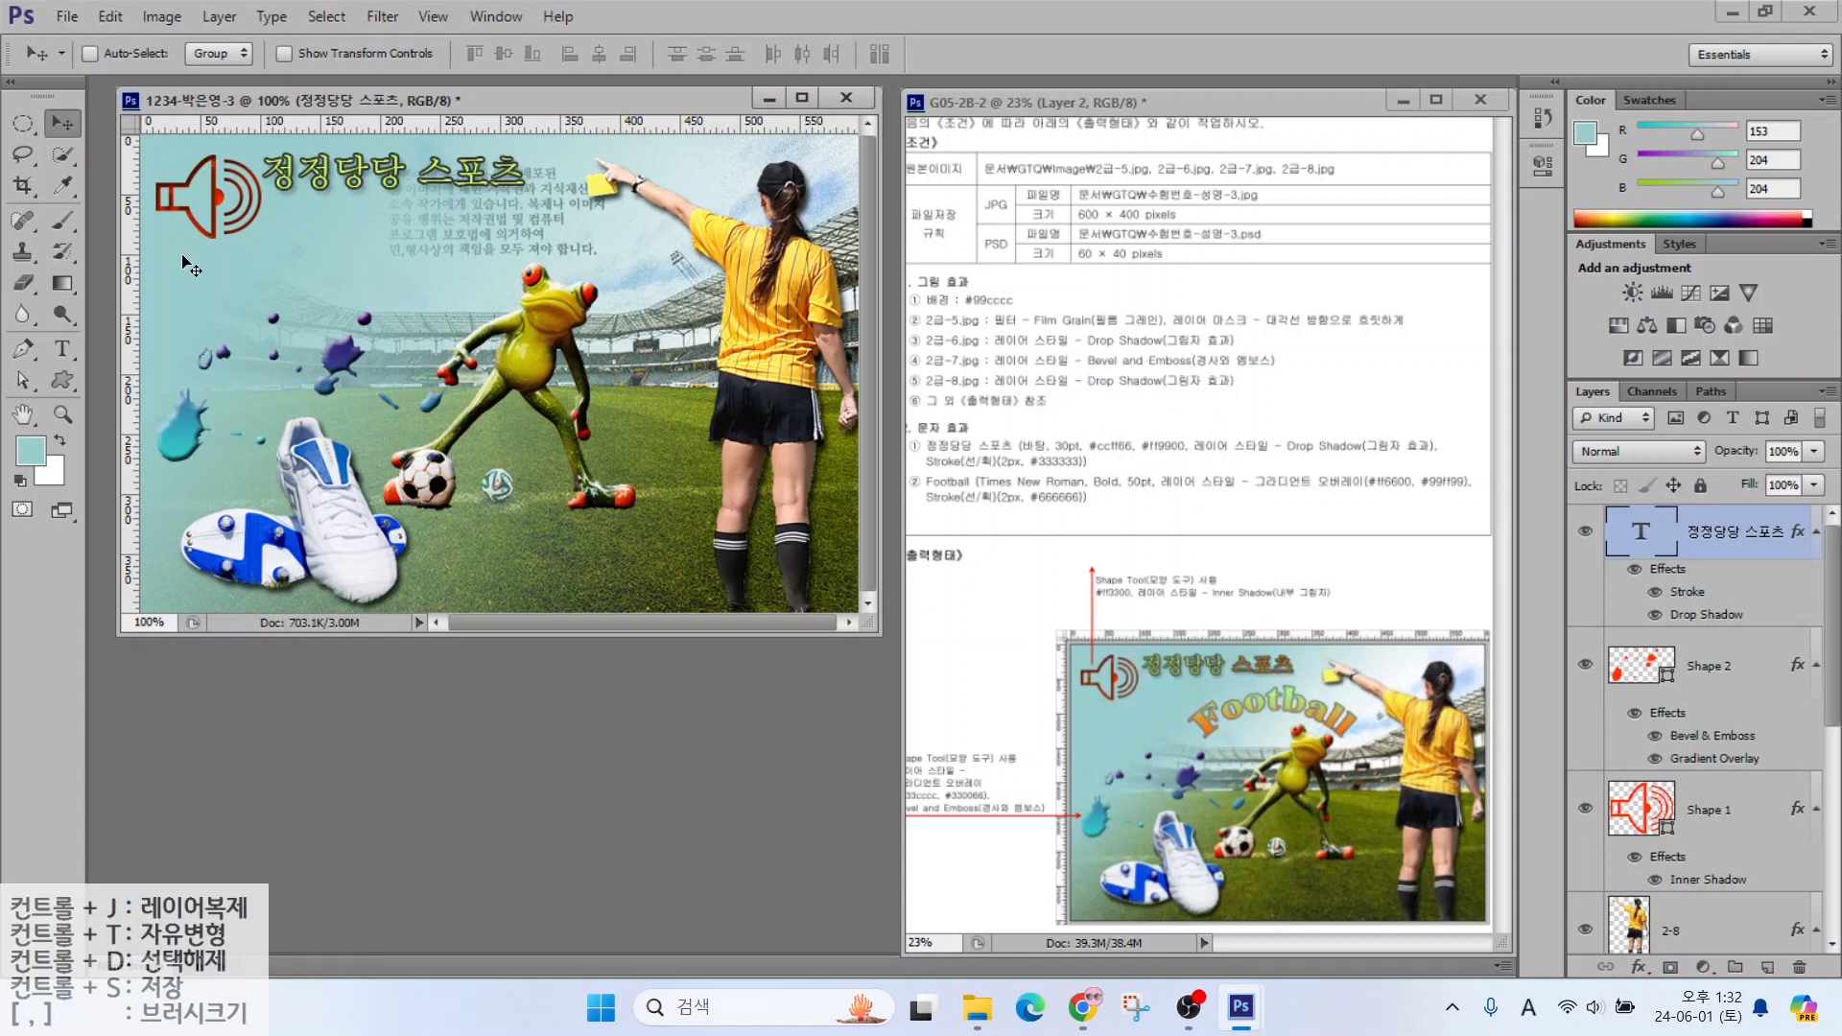
Recolour the word 스포츠 in the title orange ff9900
click(62, 348)
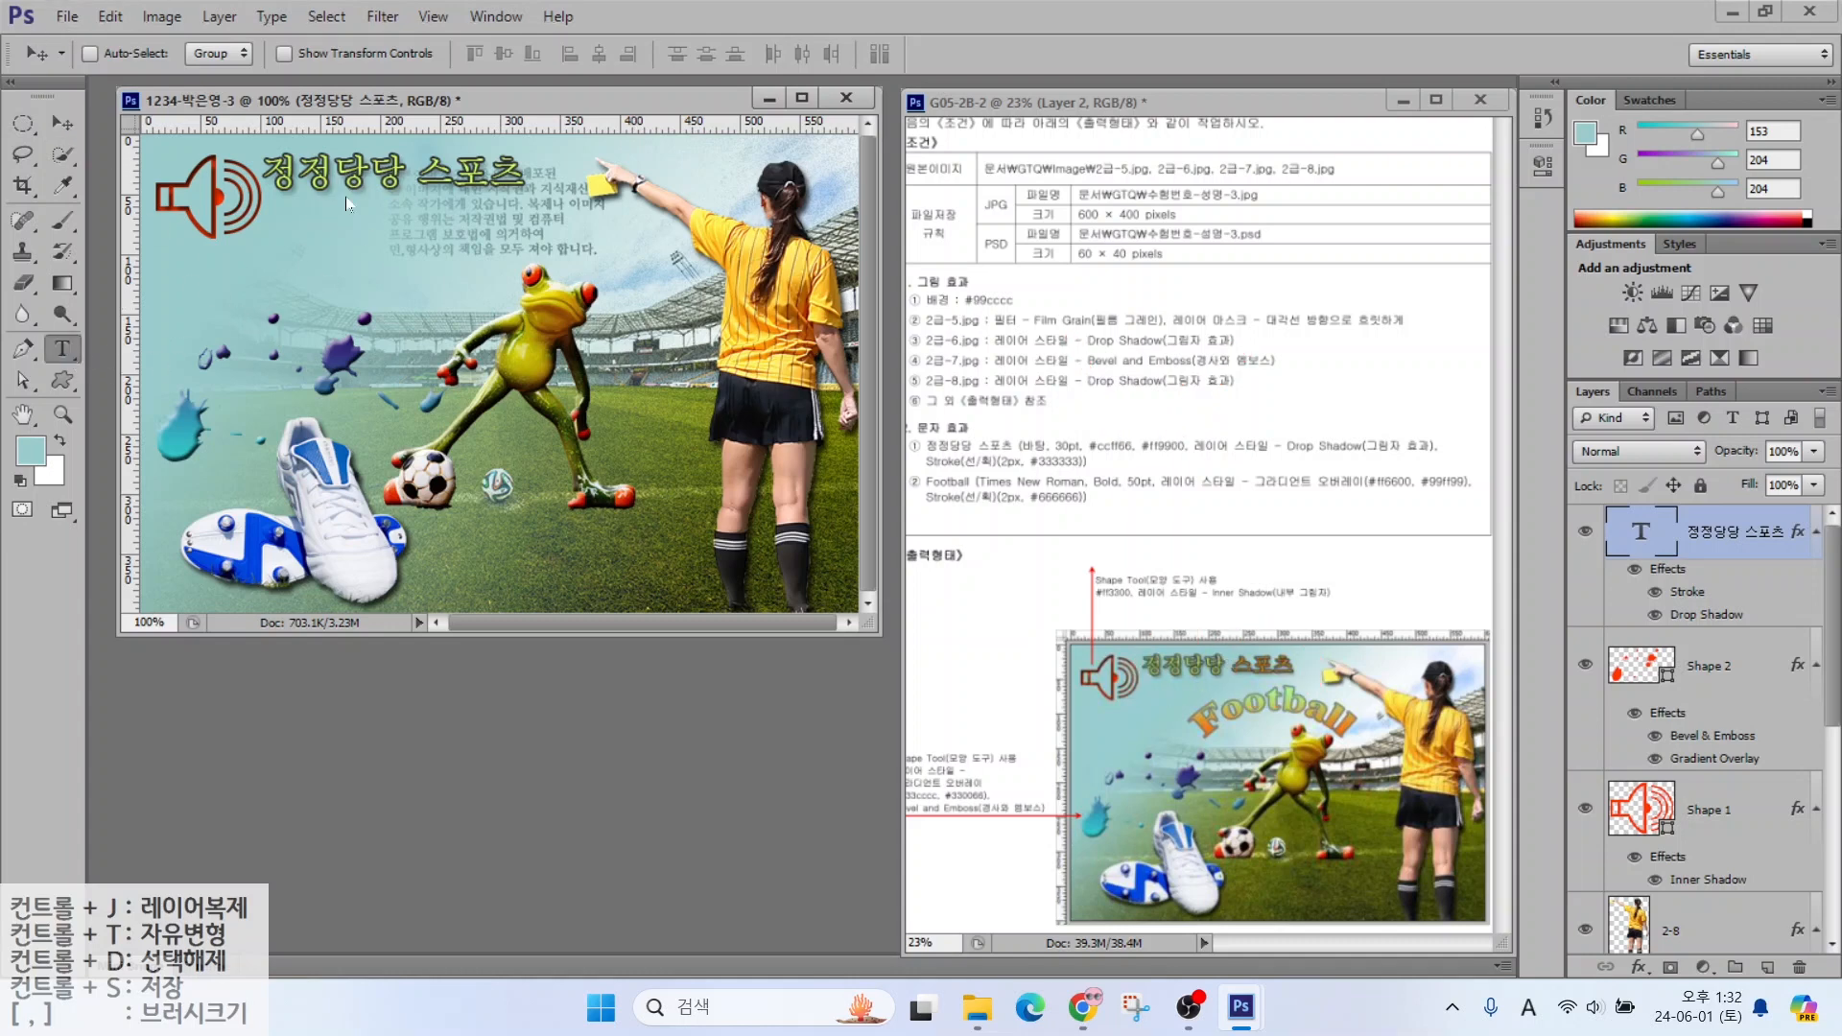
drag(423, 182, 527, 179)
click(754, 54)
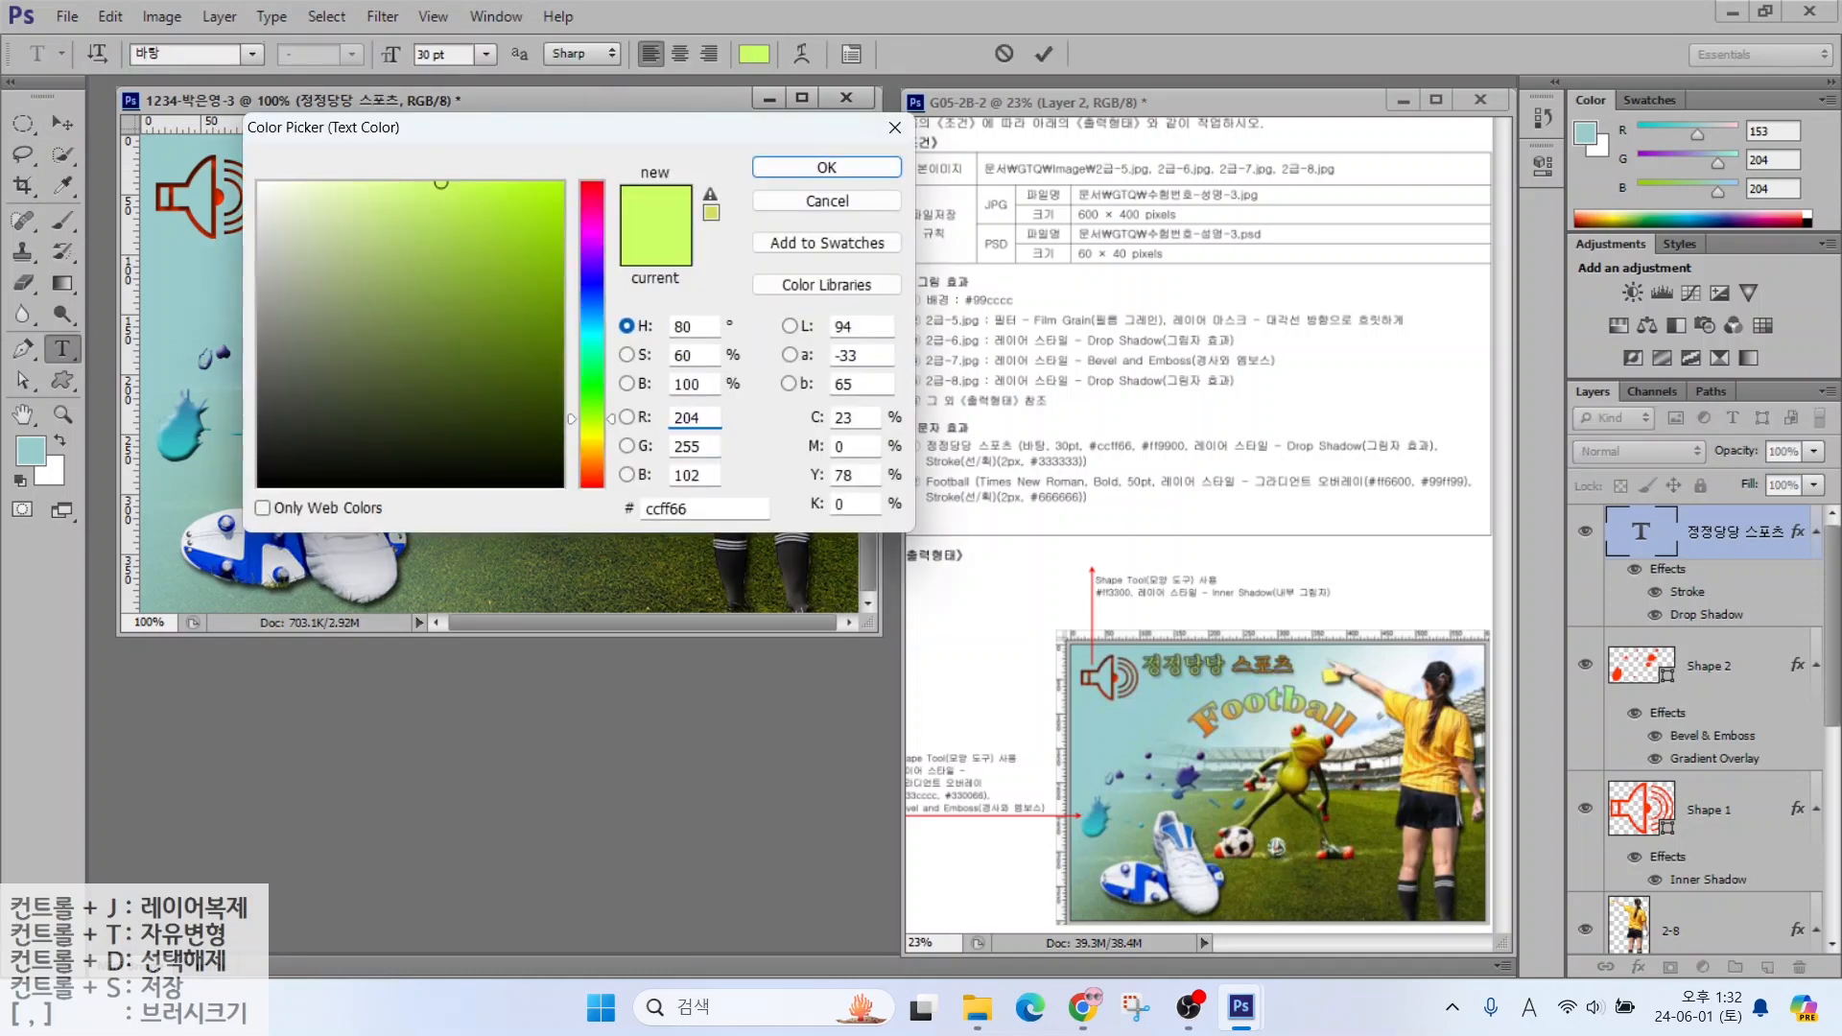
double_click(671, 509)
text(ff9900)
key(Return)
key(ctrl+Return)
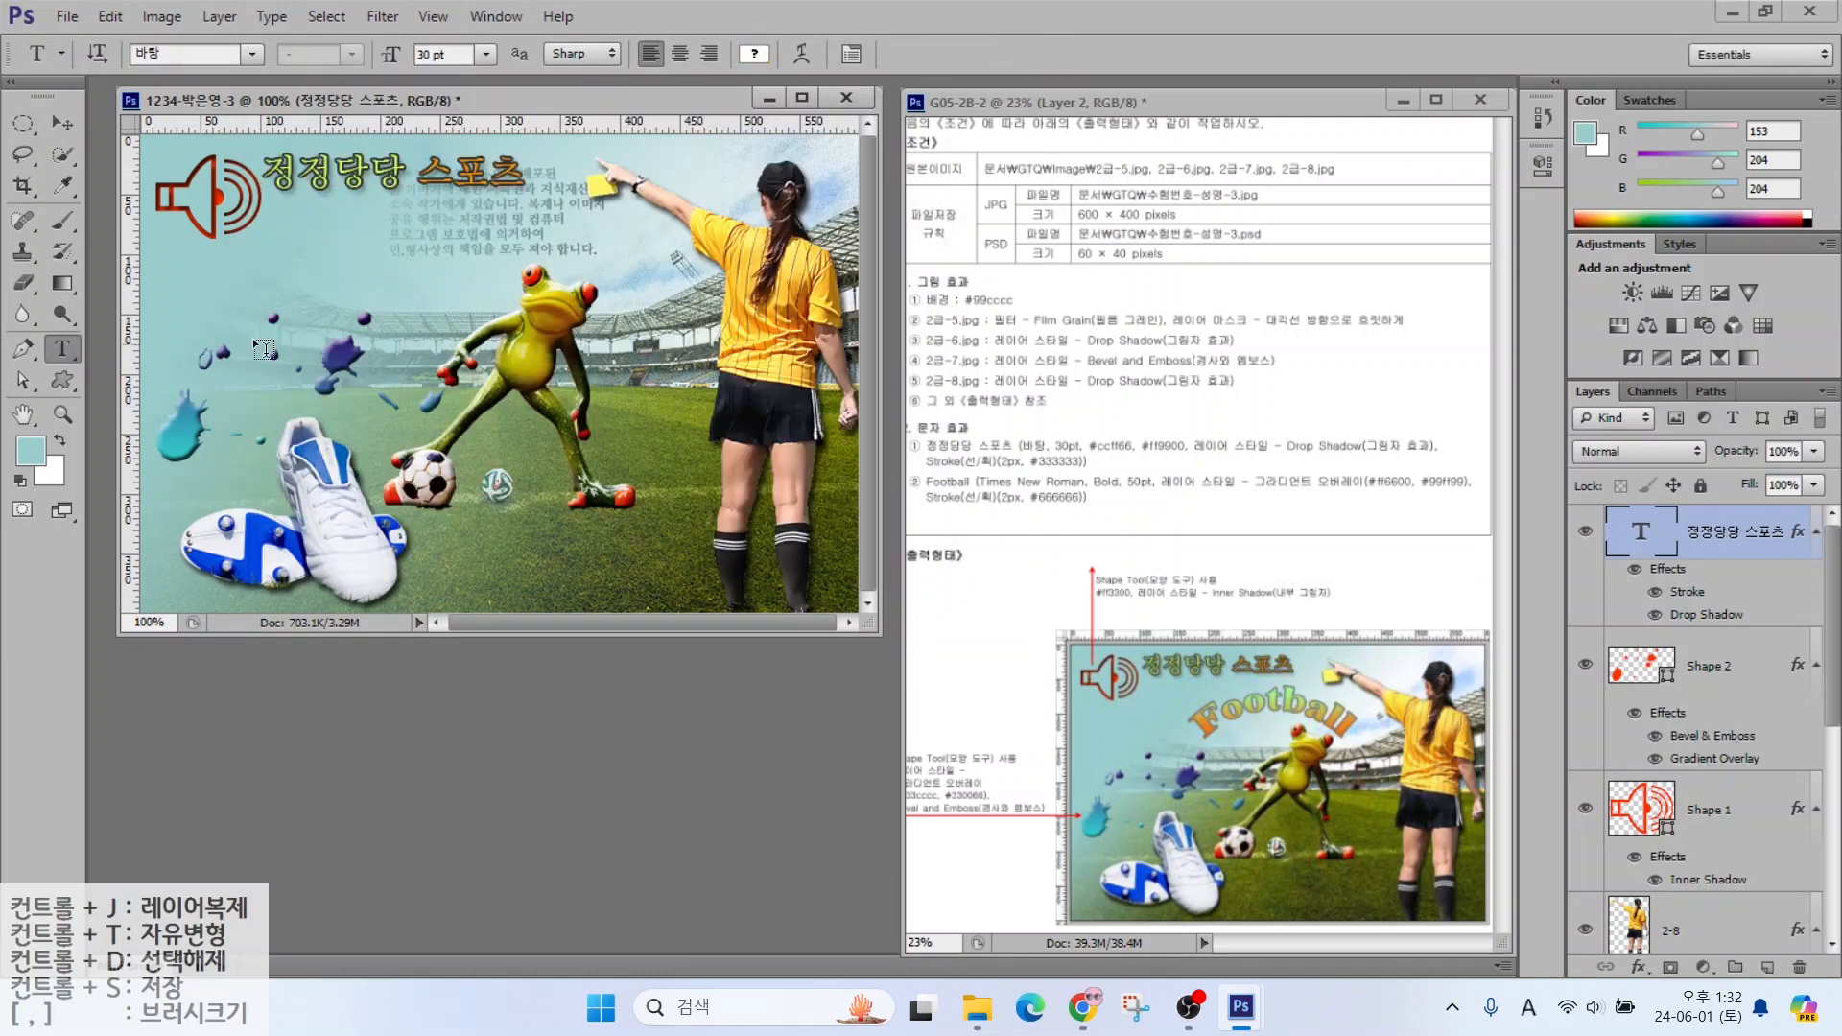
Add a 'Football' text layer below the title in Times New Roman Bold 50 pt
click(249, 305)
key(ctrl+Return)
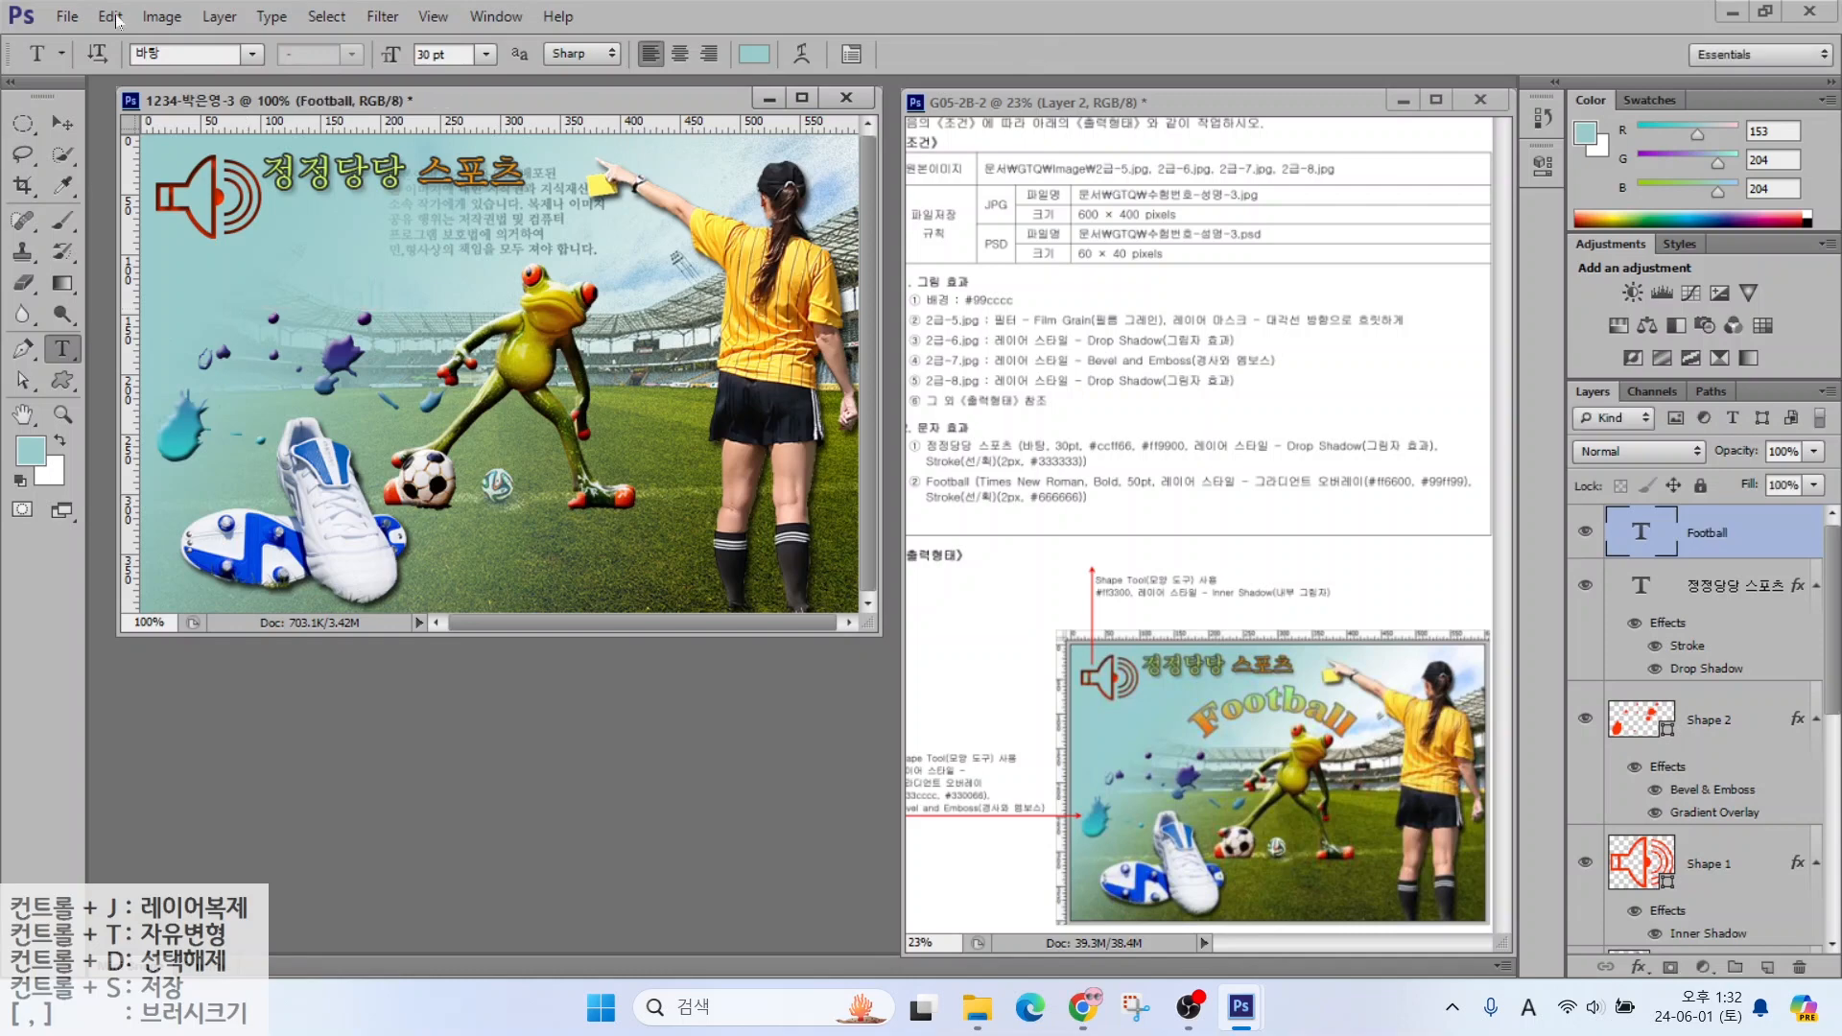
click(252, 54)
drag(554, 298, 553, 811)
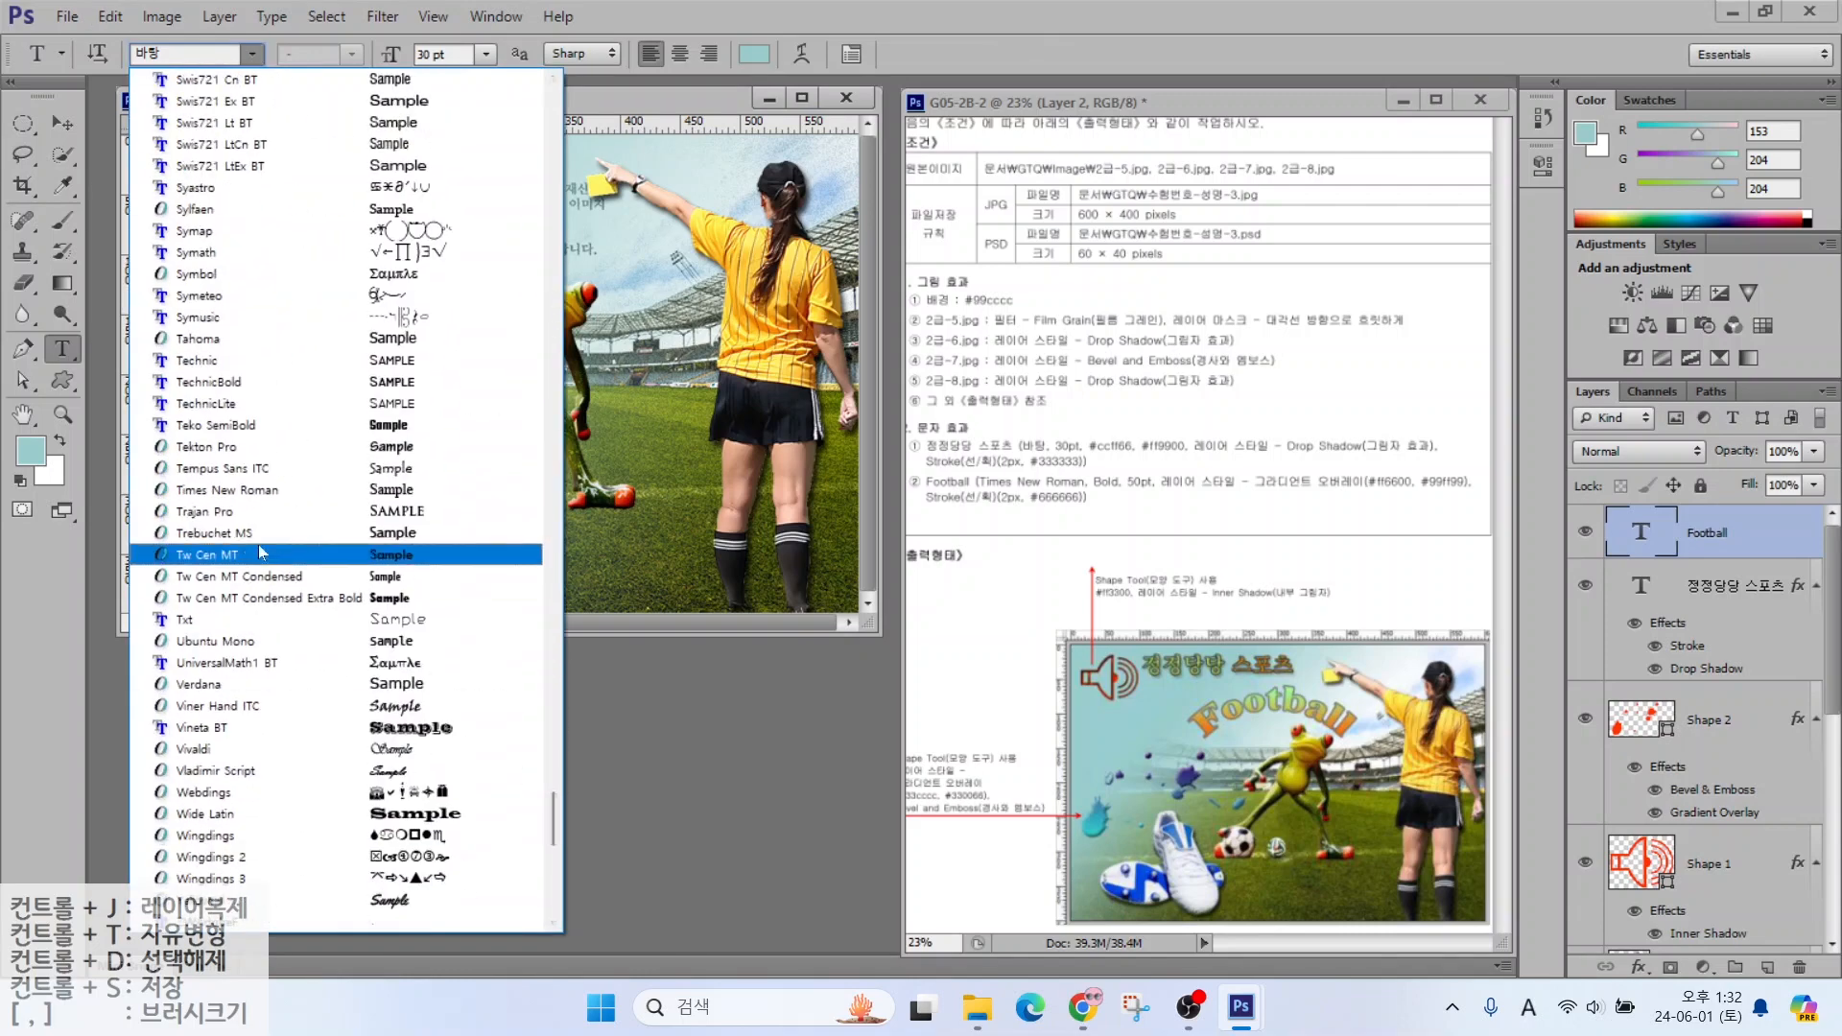
click(268, 492)
drag(467, 55, 421, 55)
text(50)
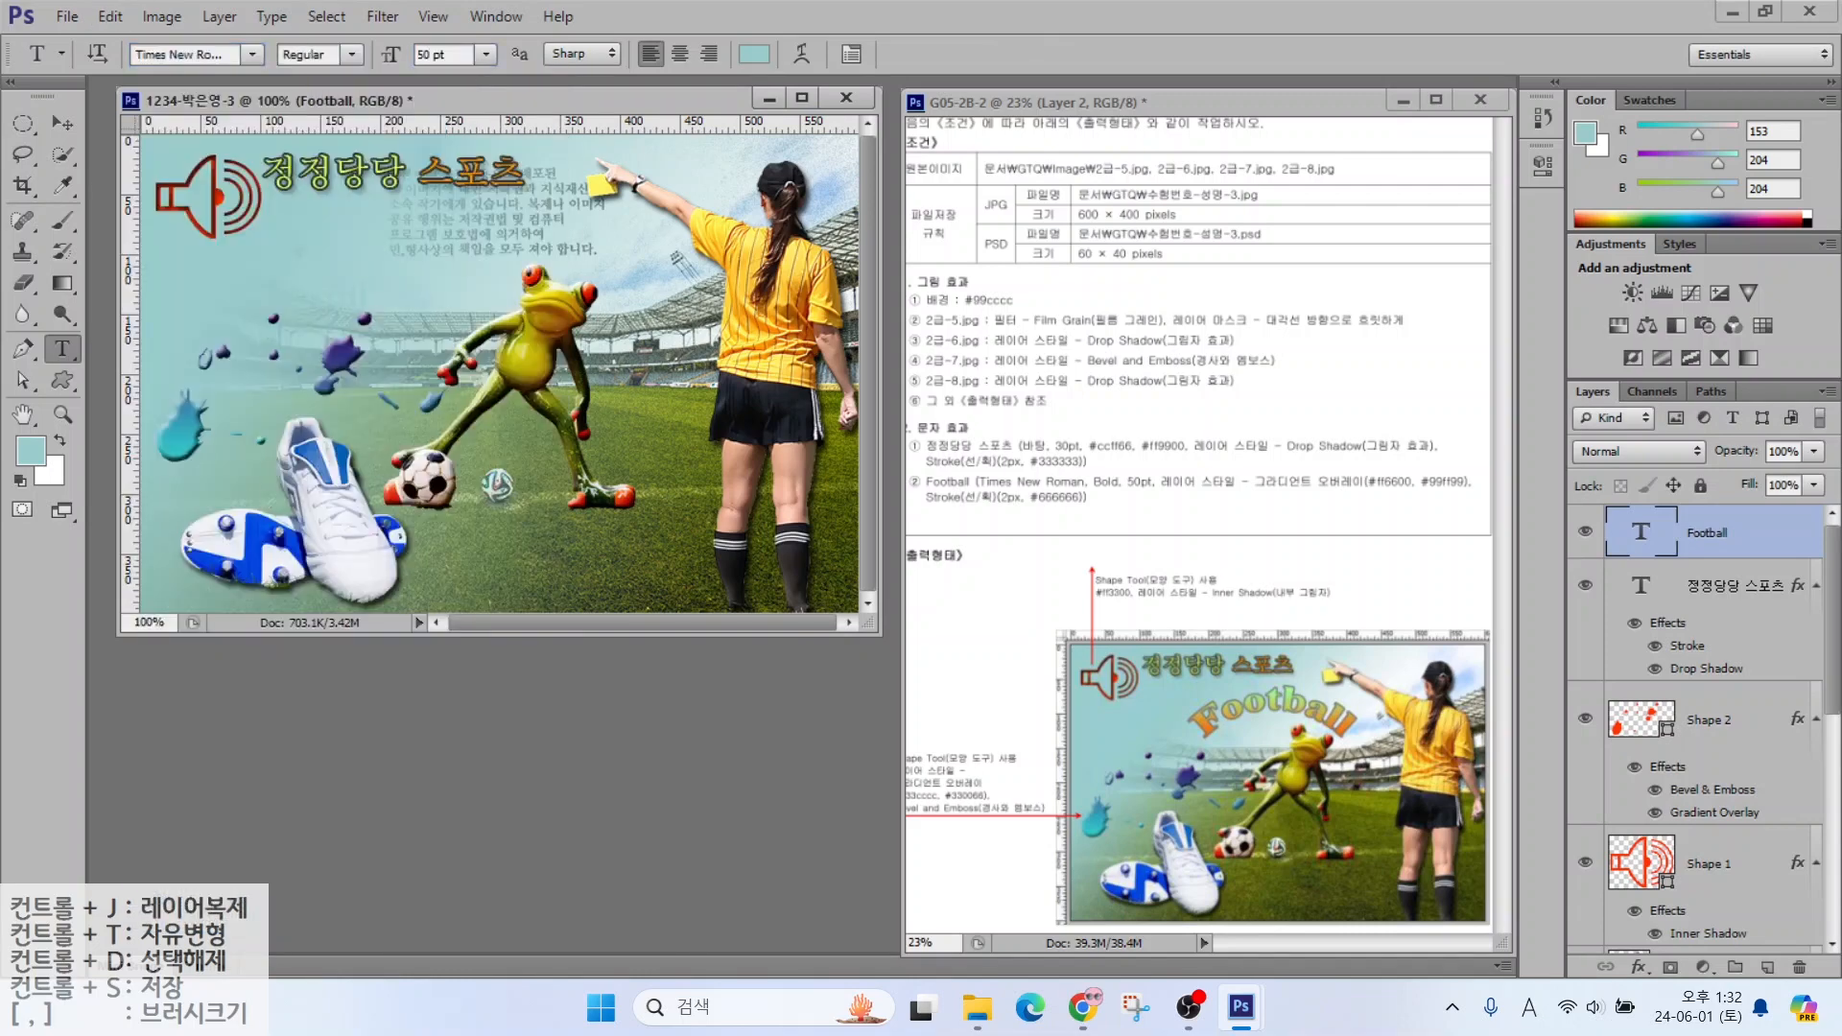
click(312, 54)
click(302, 108)
click(1631, 965)
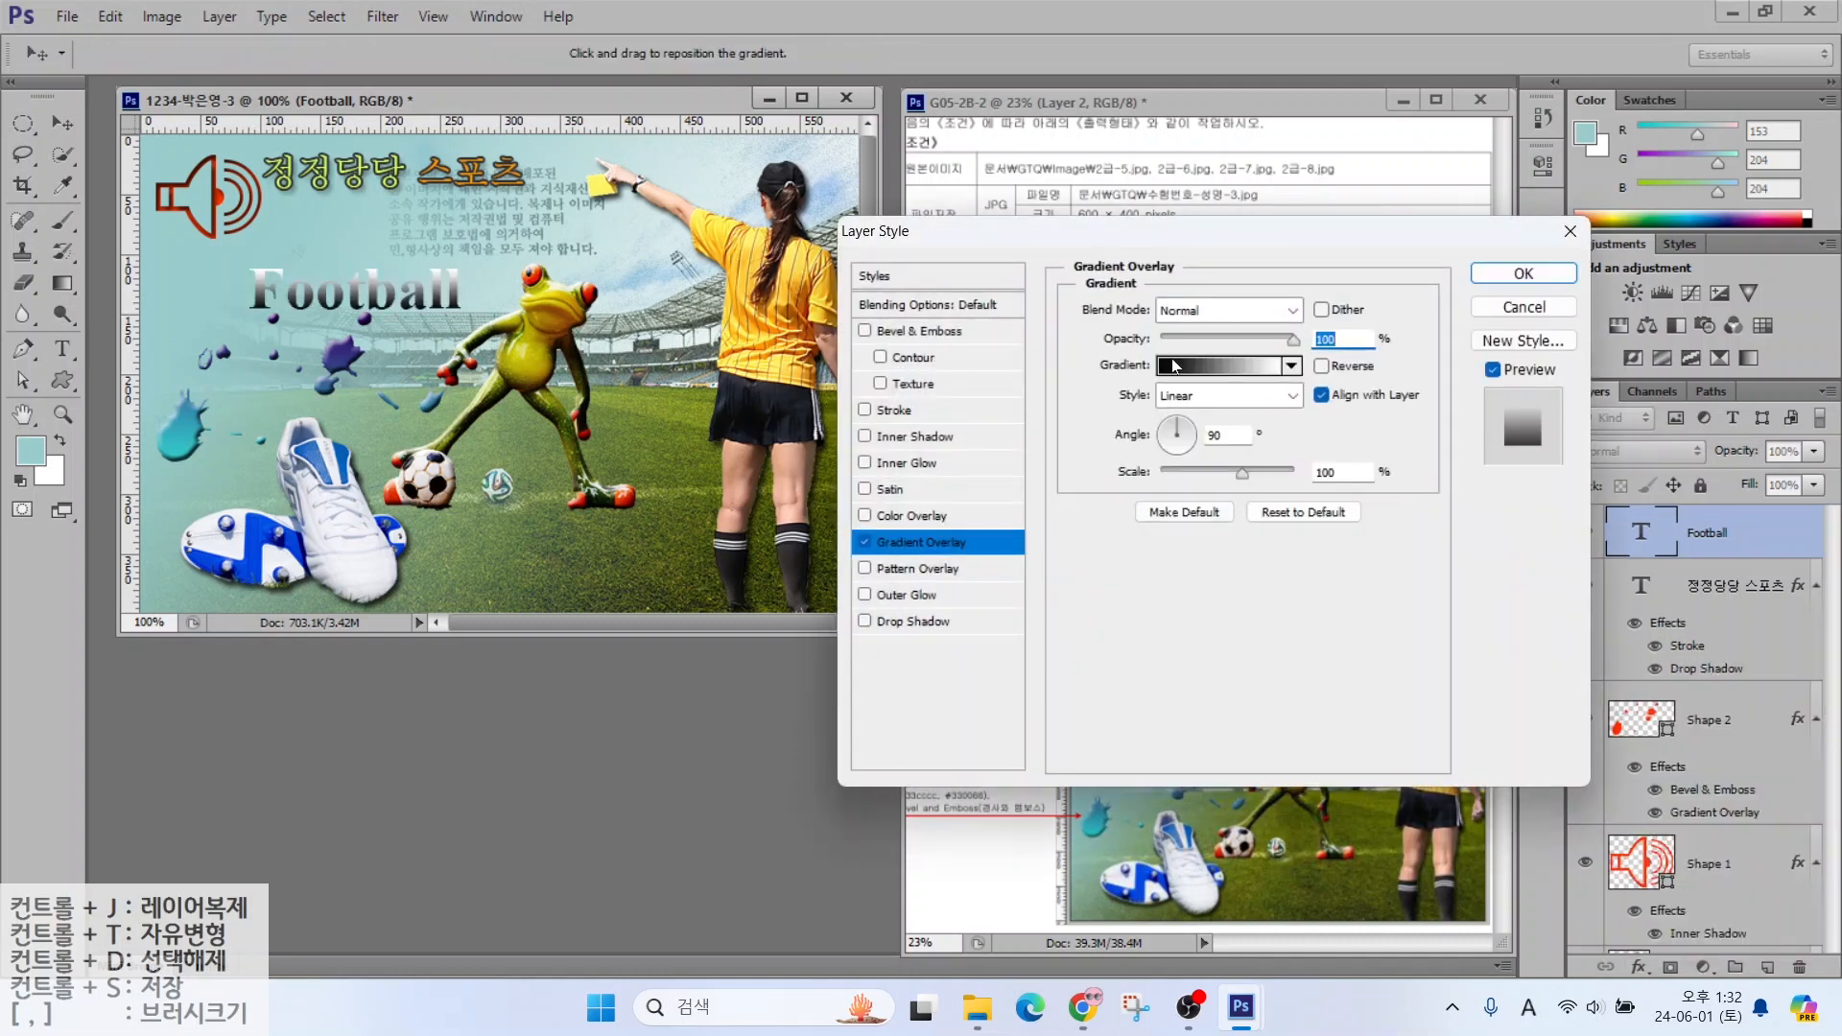
click(1177, 369)
text(ff6600)
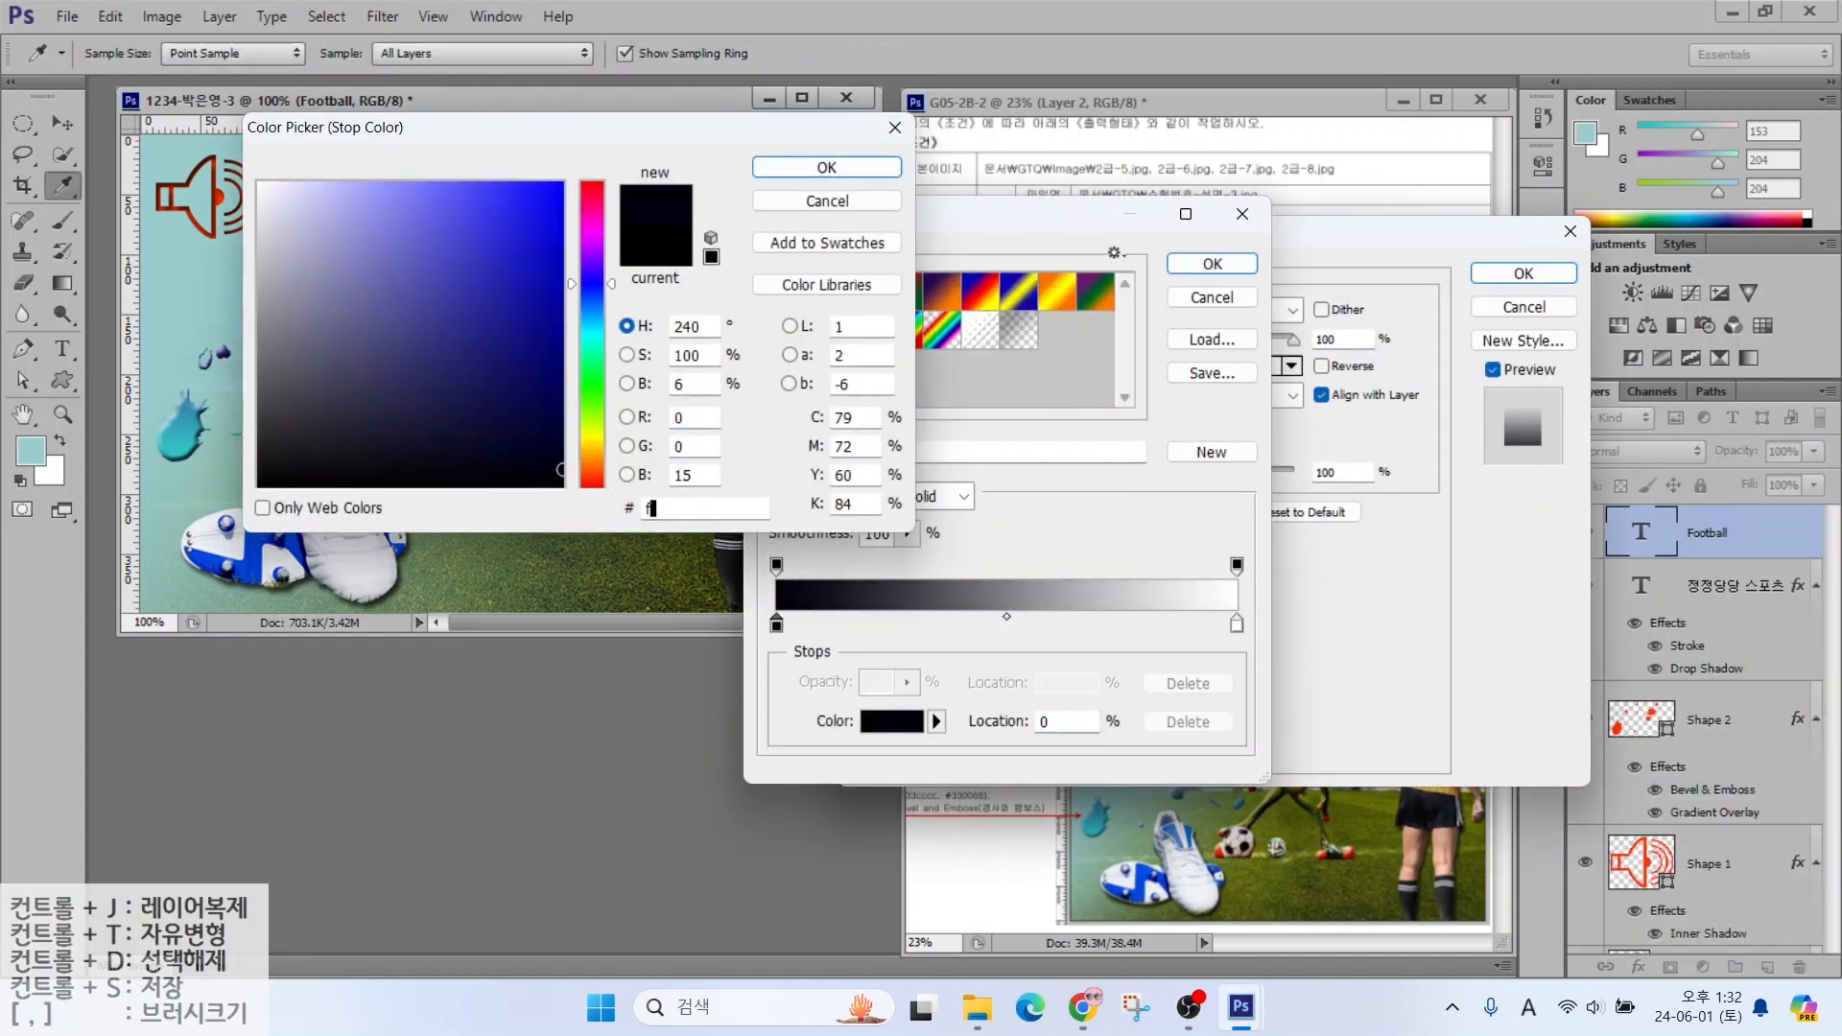
key(Return)
click(1236, 628)
double_click(1236, 630)
double_click(683, 509)
text(99ff99)
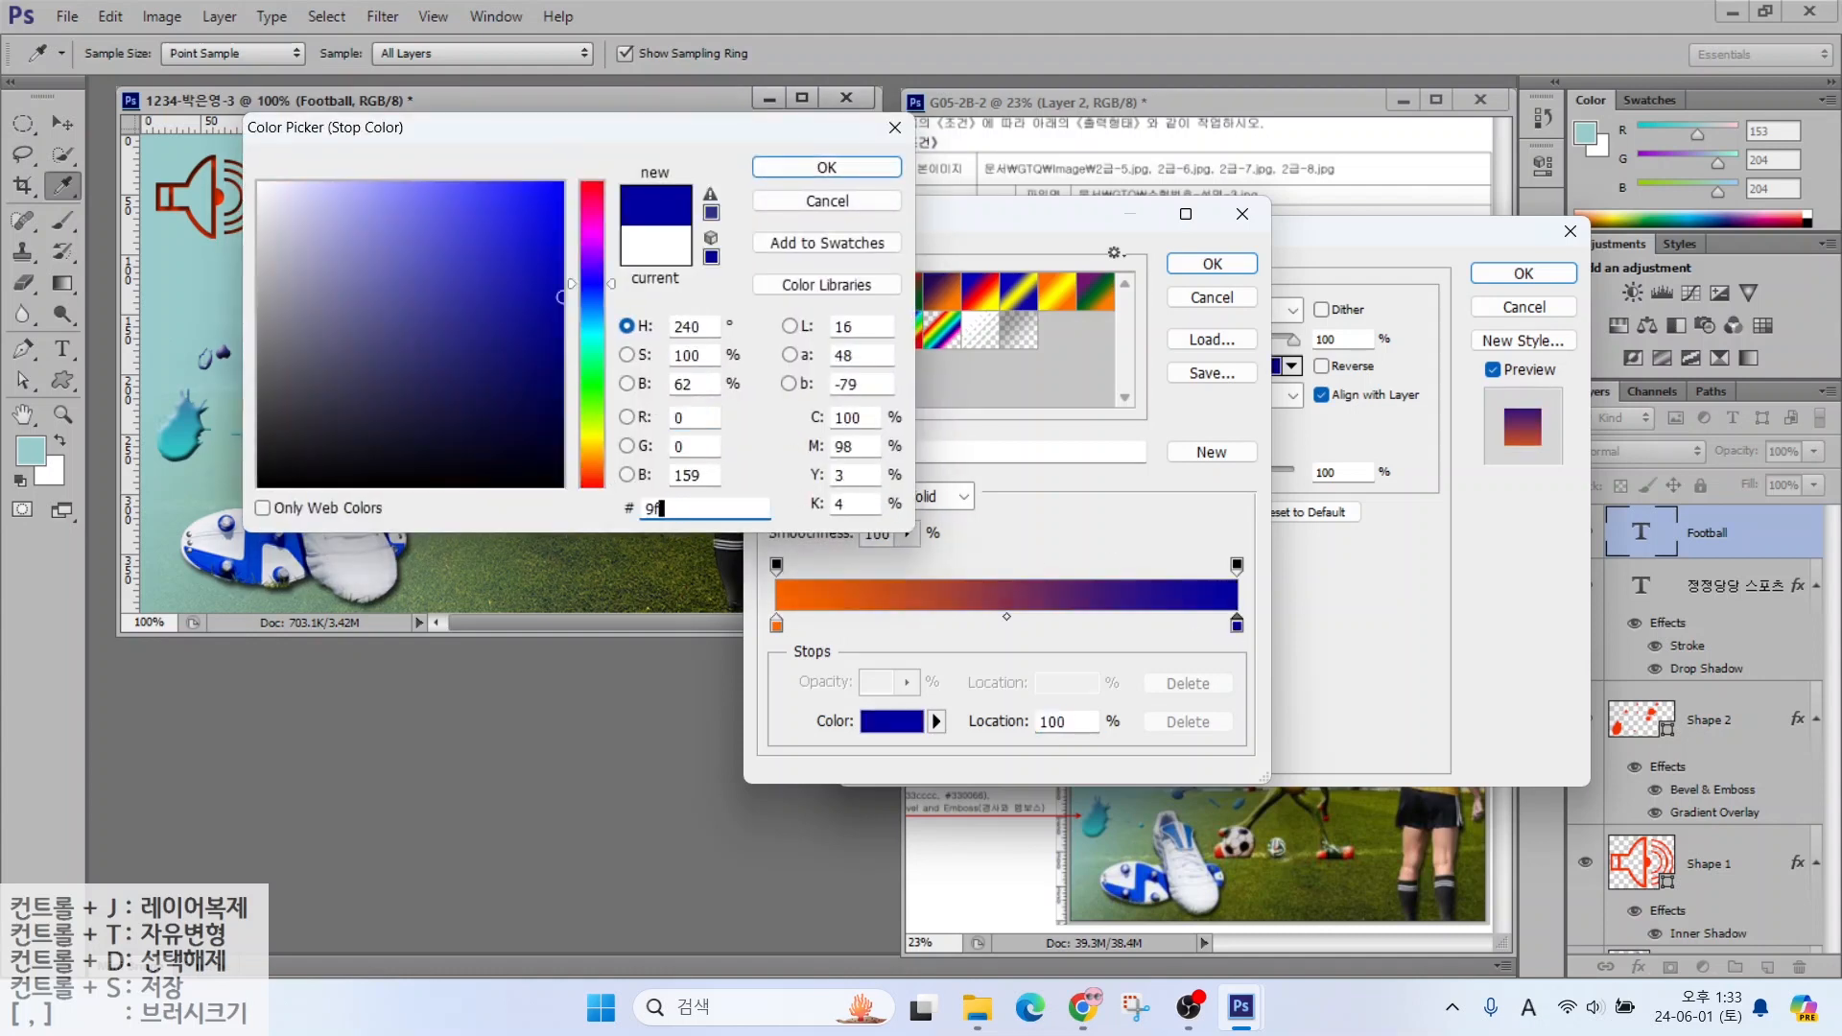
key(Return)
click(1200, 266)
click(894, 410)
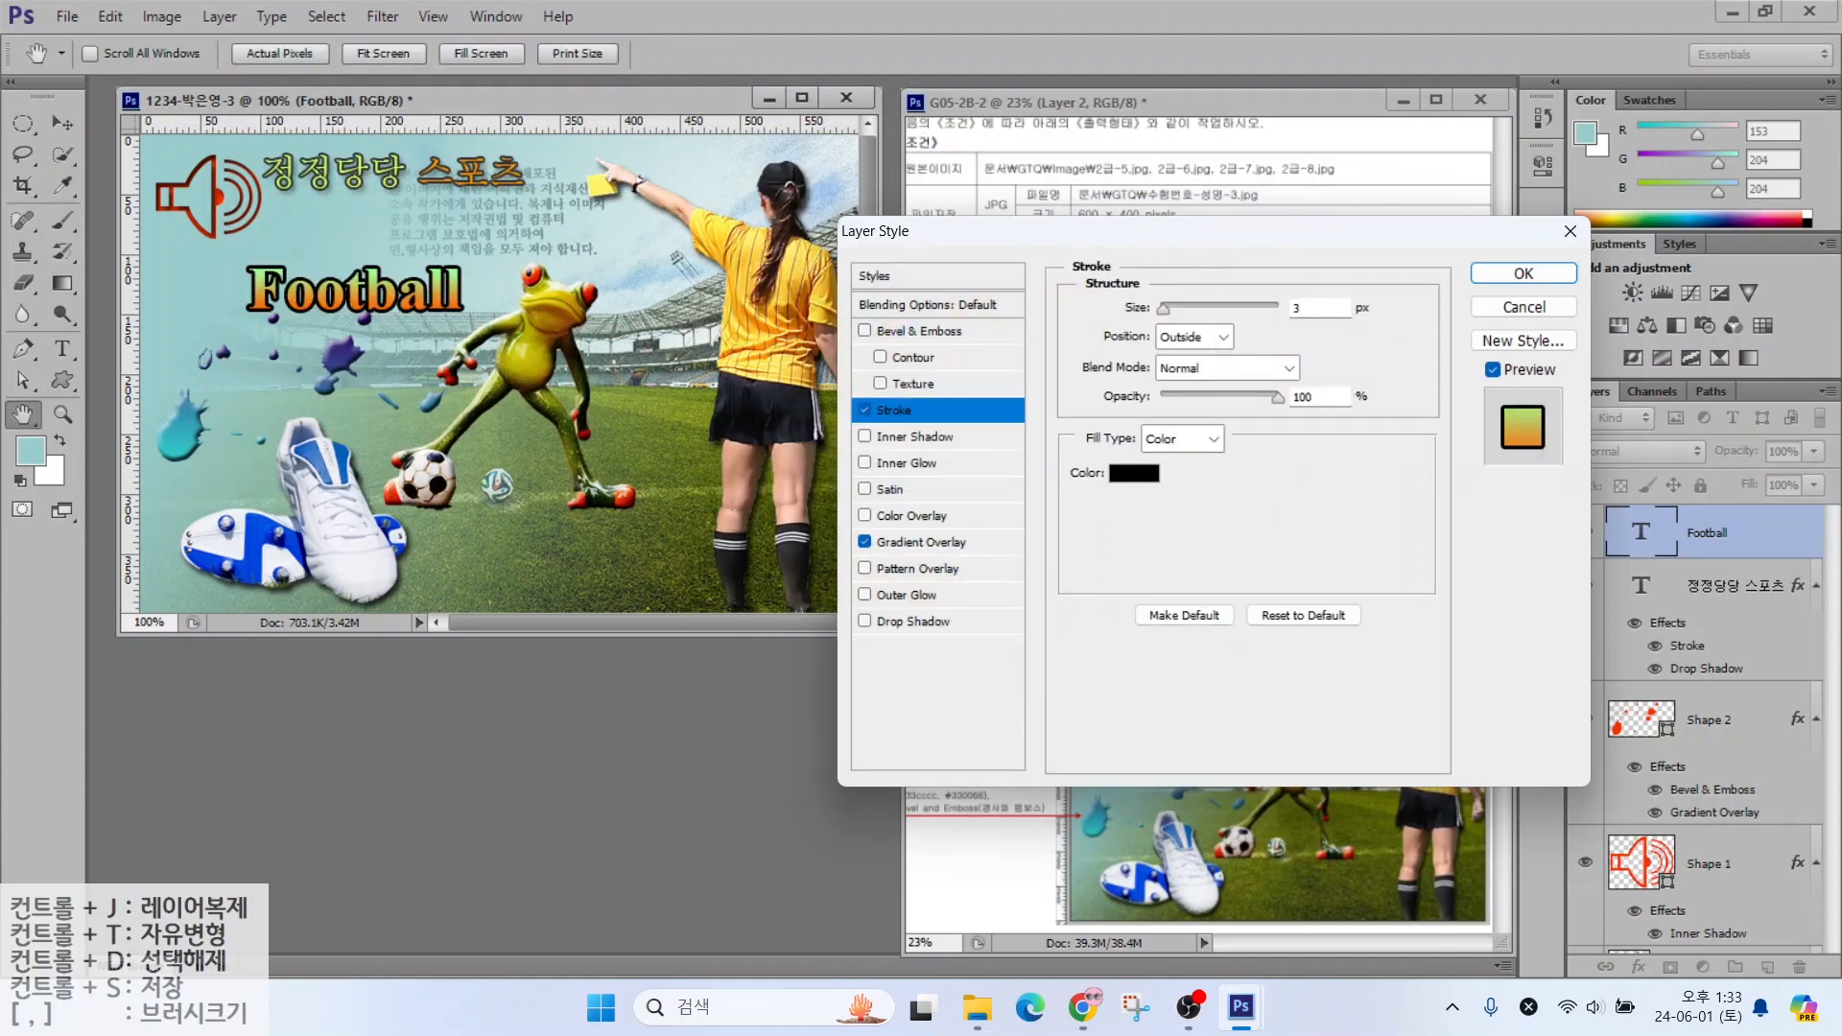
click(1132, 473)
text(666666)
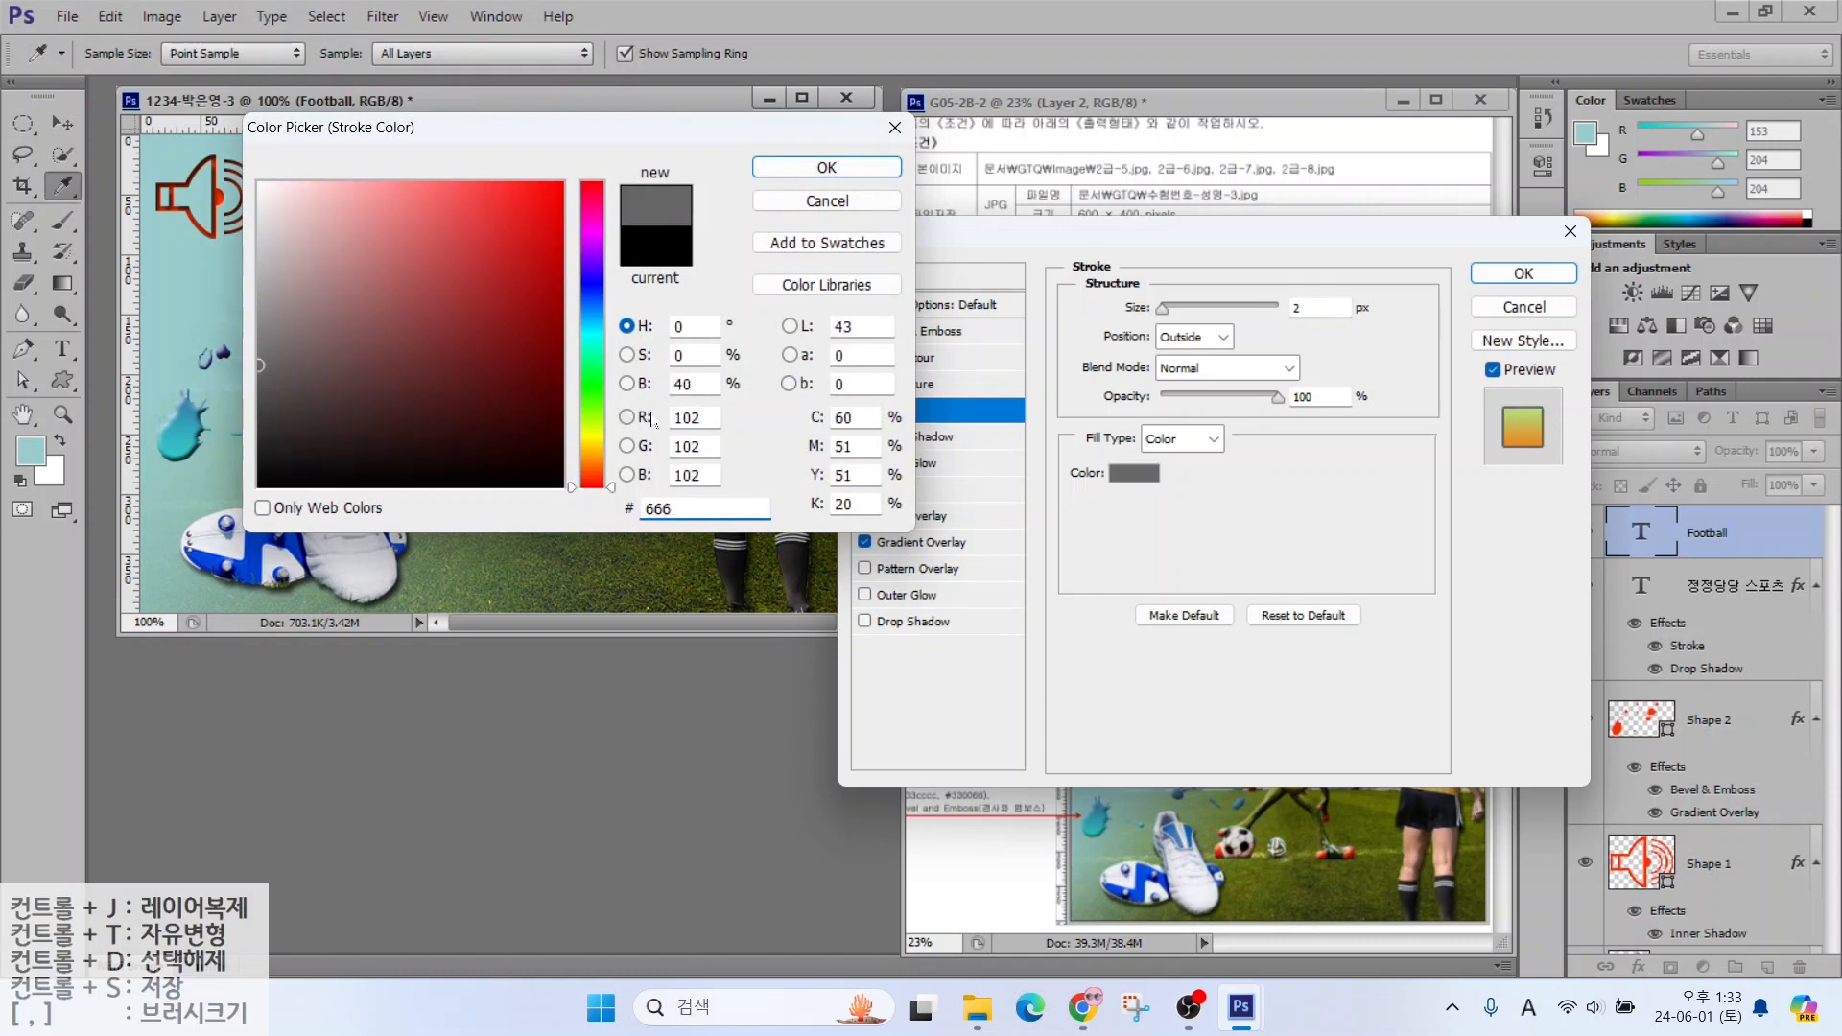
key(Return)
key(Return)
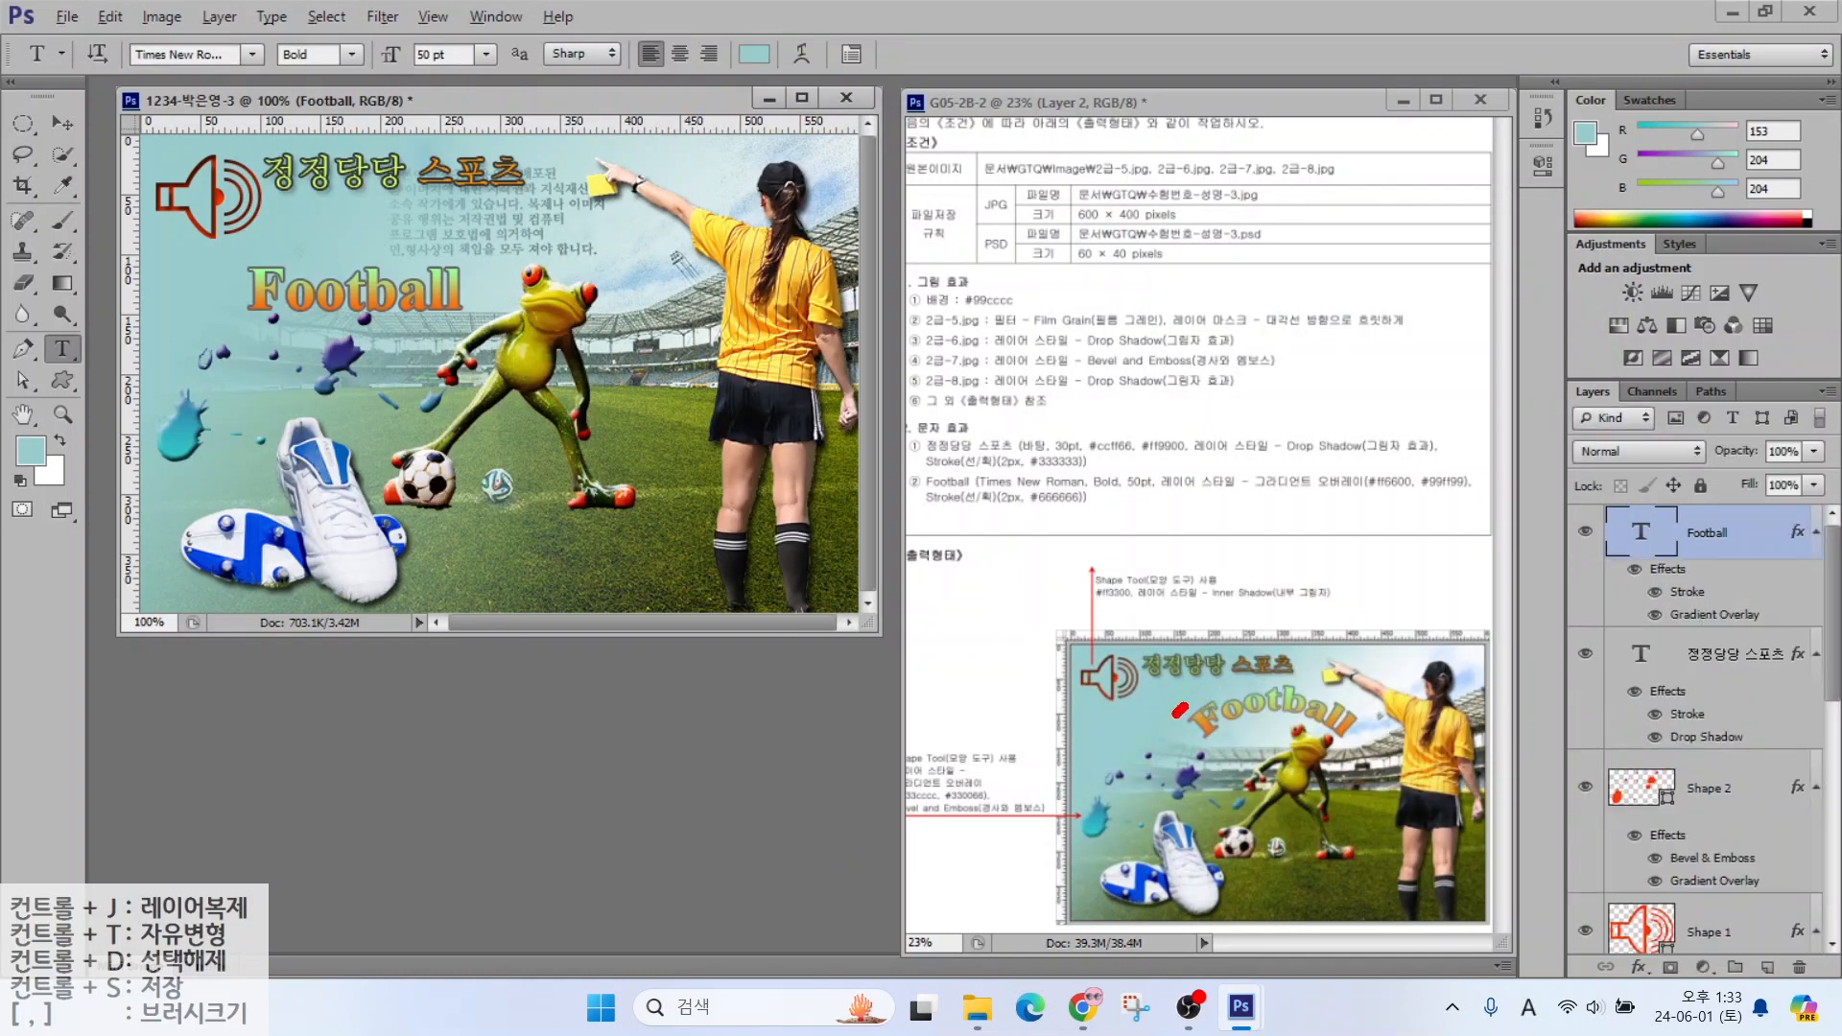
mouse_move(788, 40)
mouse_down()
mouse_move(858, 96)
mouse_move(905, 187)
mouse_up()
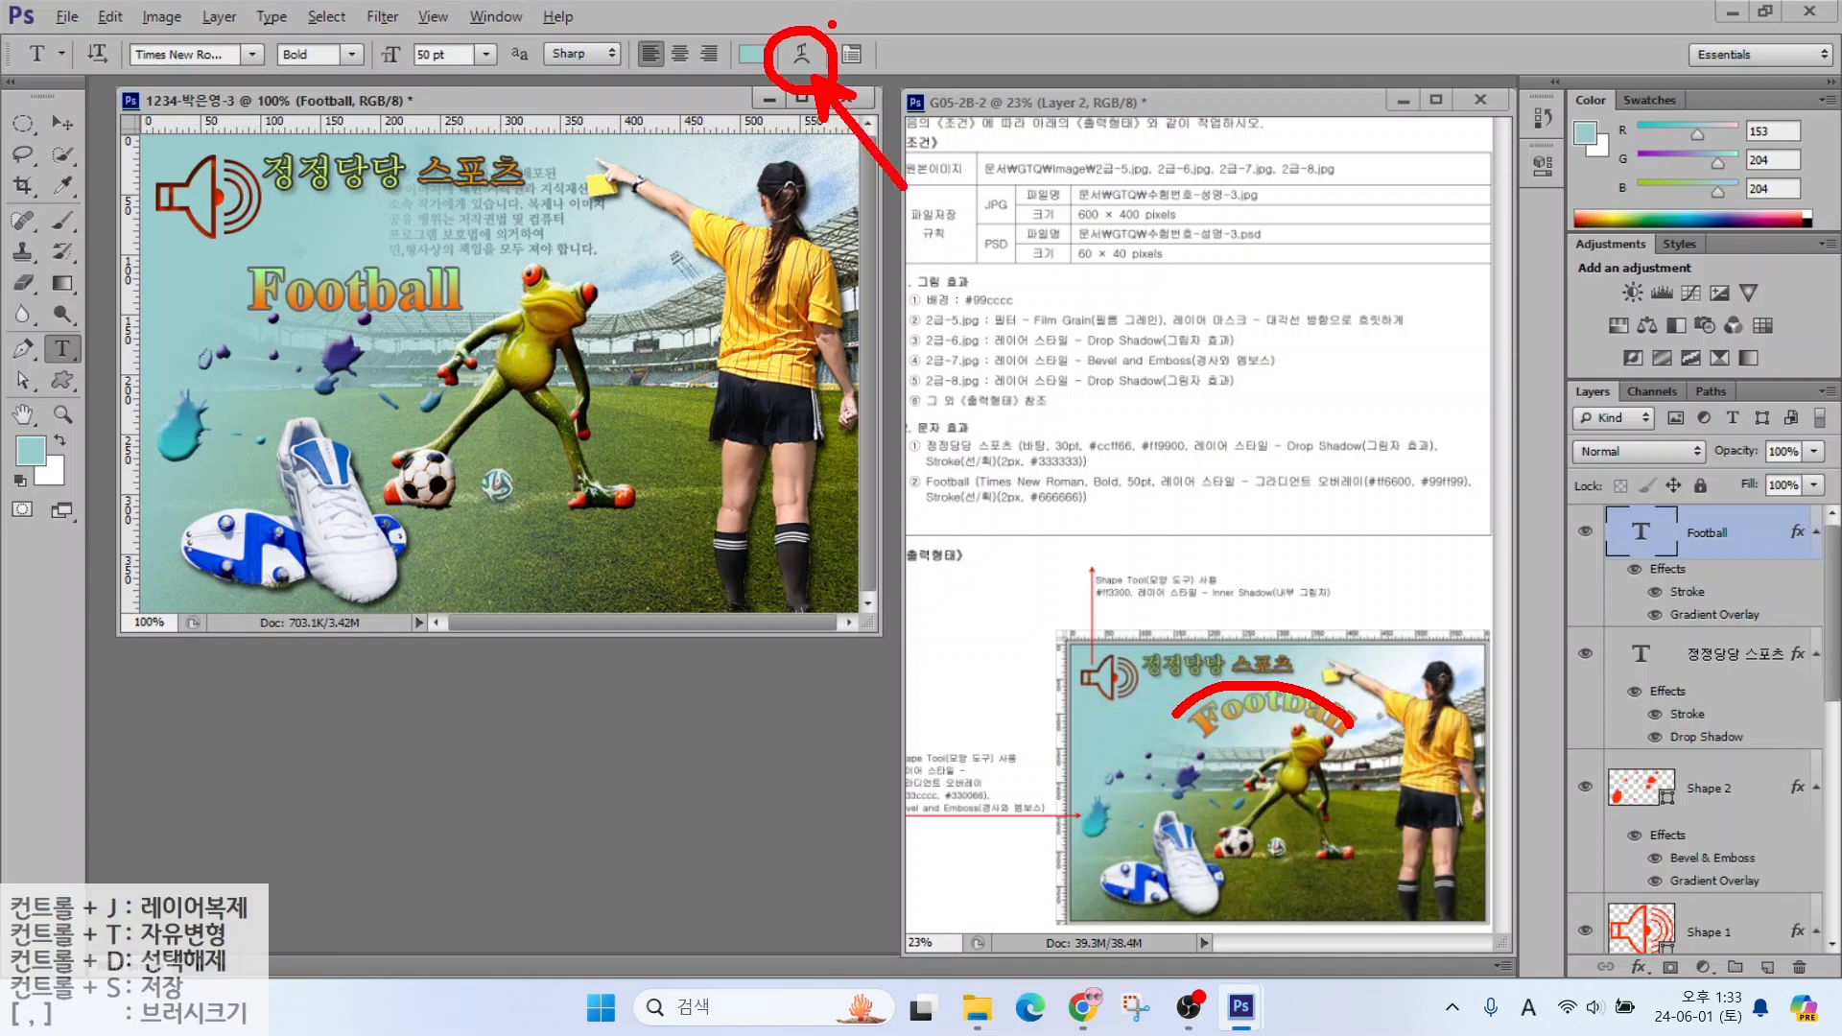
key(Escape)
click(801, 54)
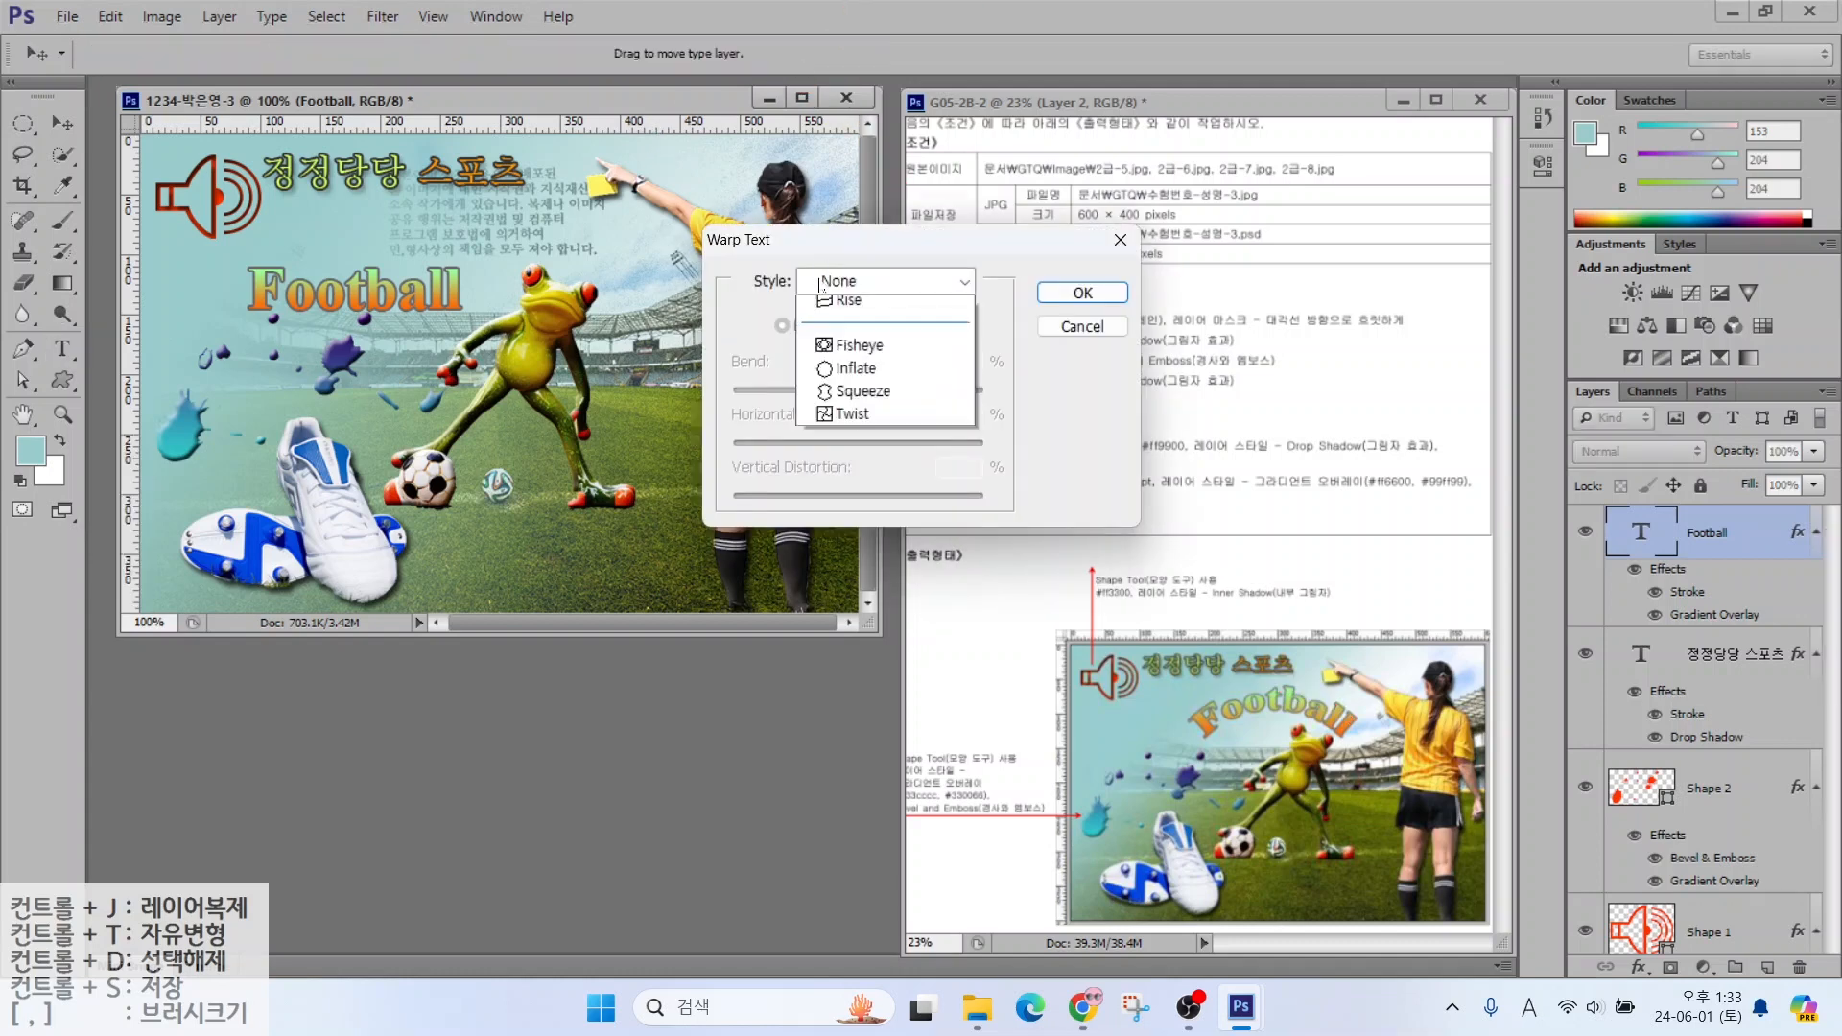
click(921, 282)
click(845, 350)
click(1082, 293)
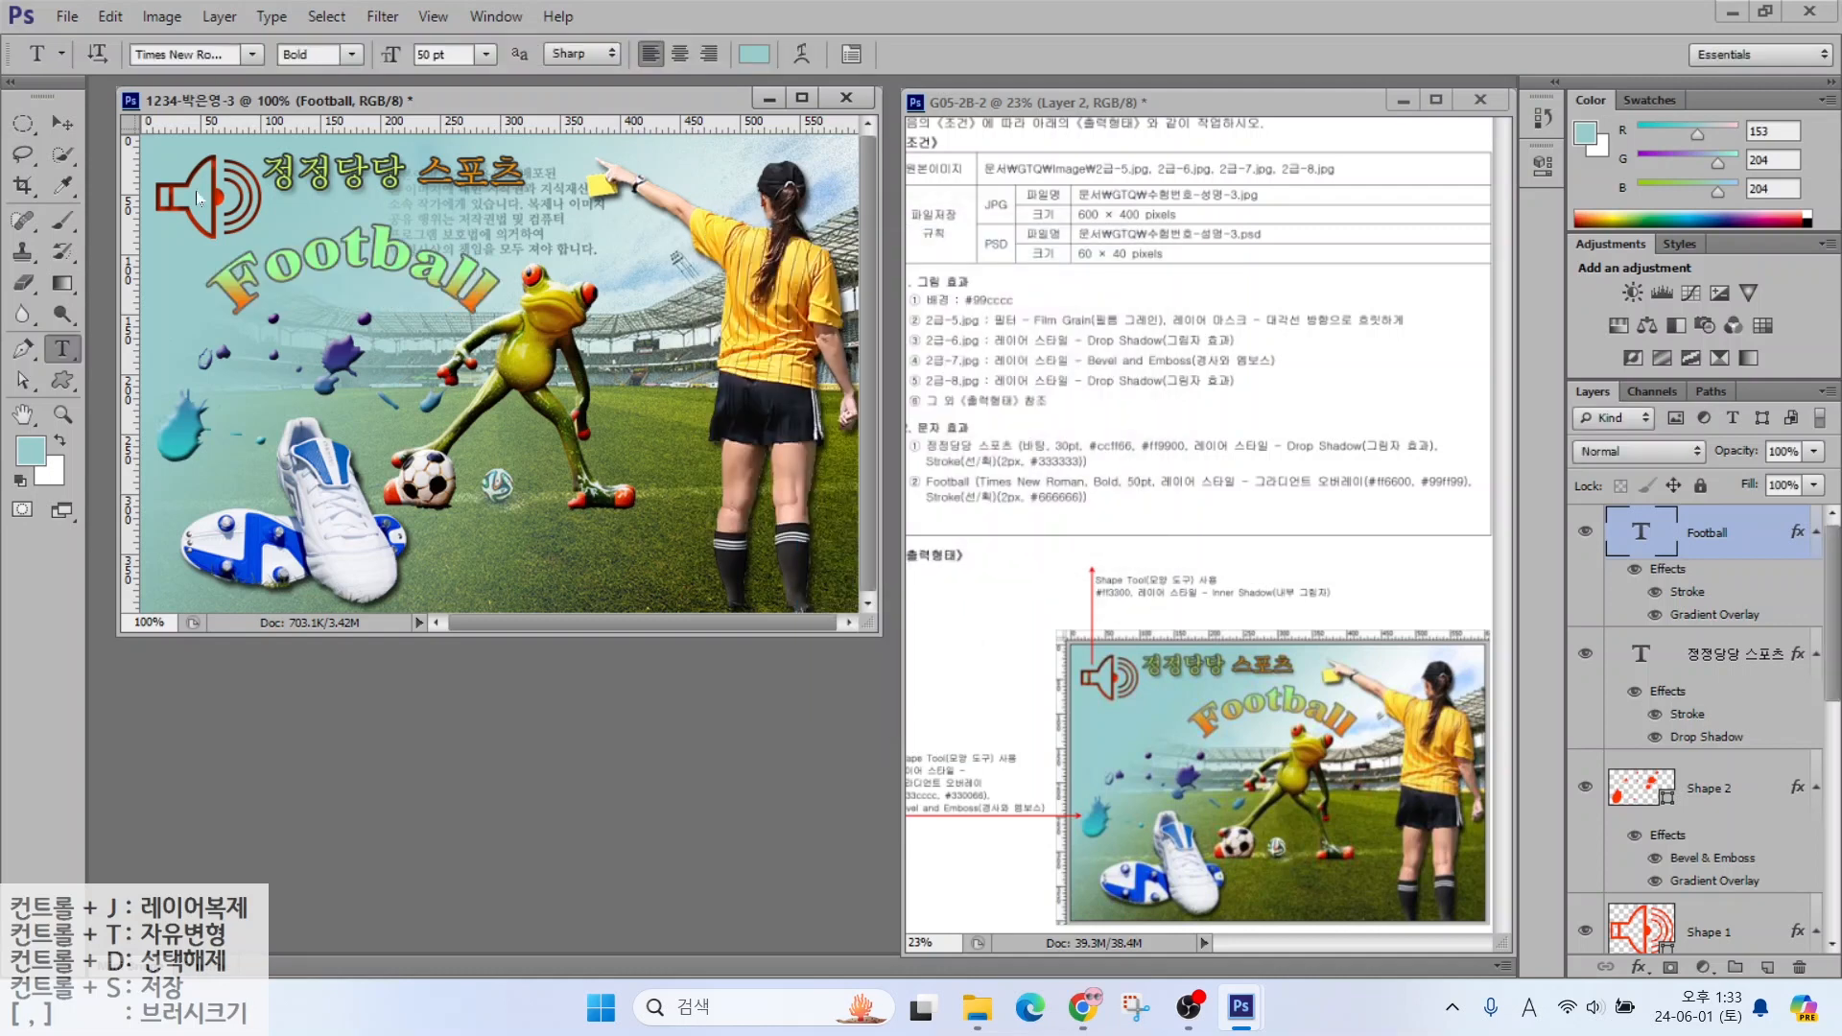
key(v)
drag(430, 236, 579, 207)
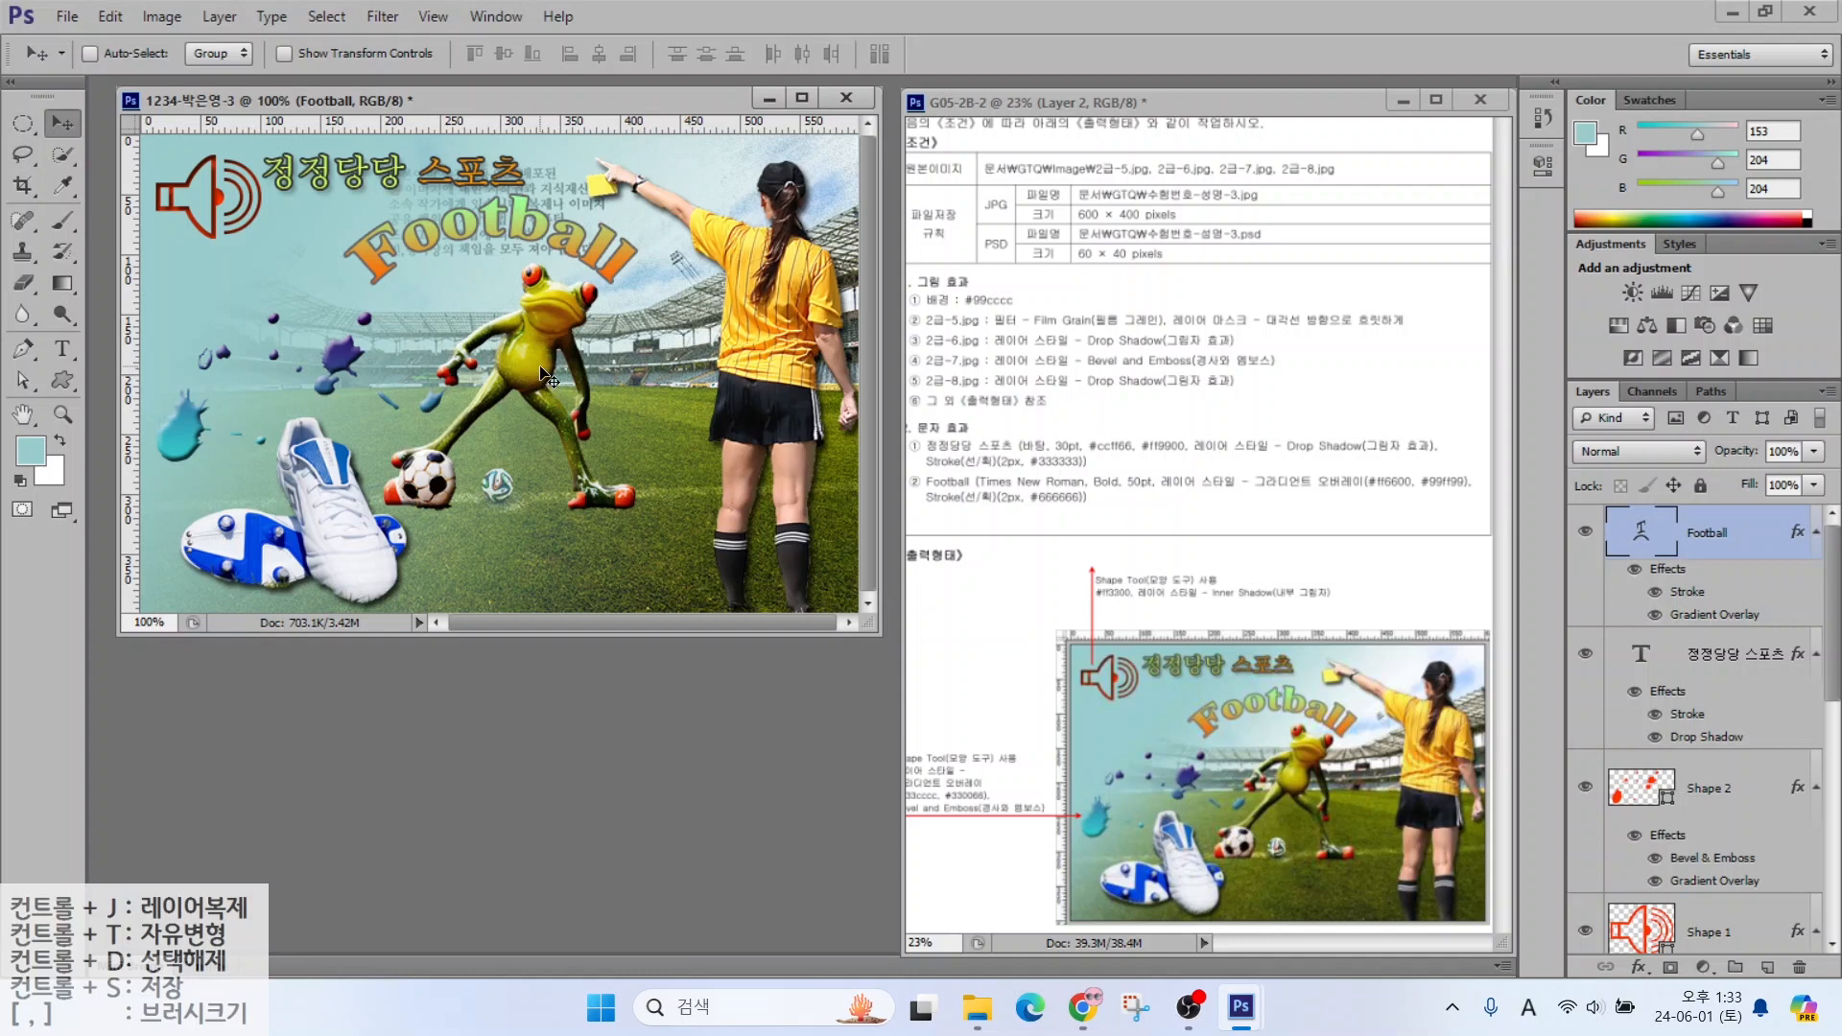
key(ctrl)
Save the poster as a maximum-quality JPEG in the GTQ folder
click(63, 17)
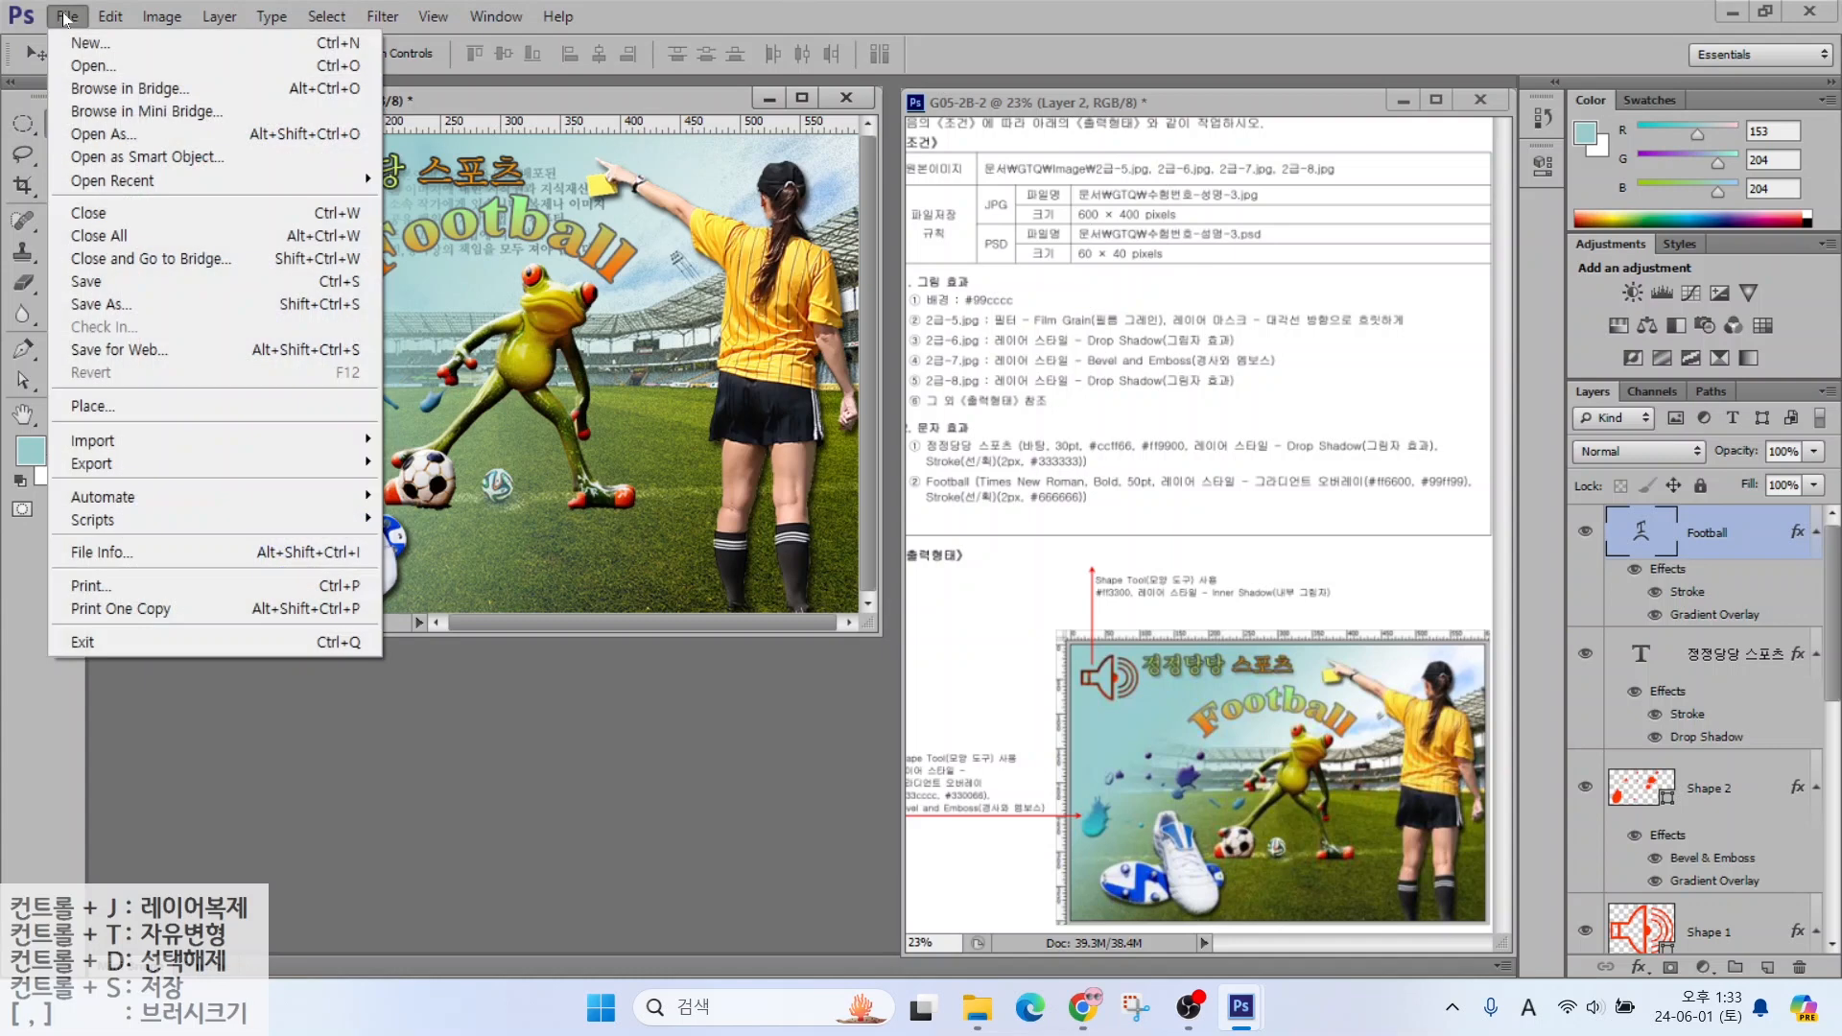
click(95, 283)
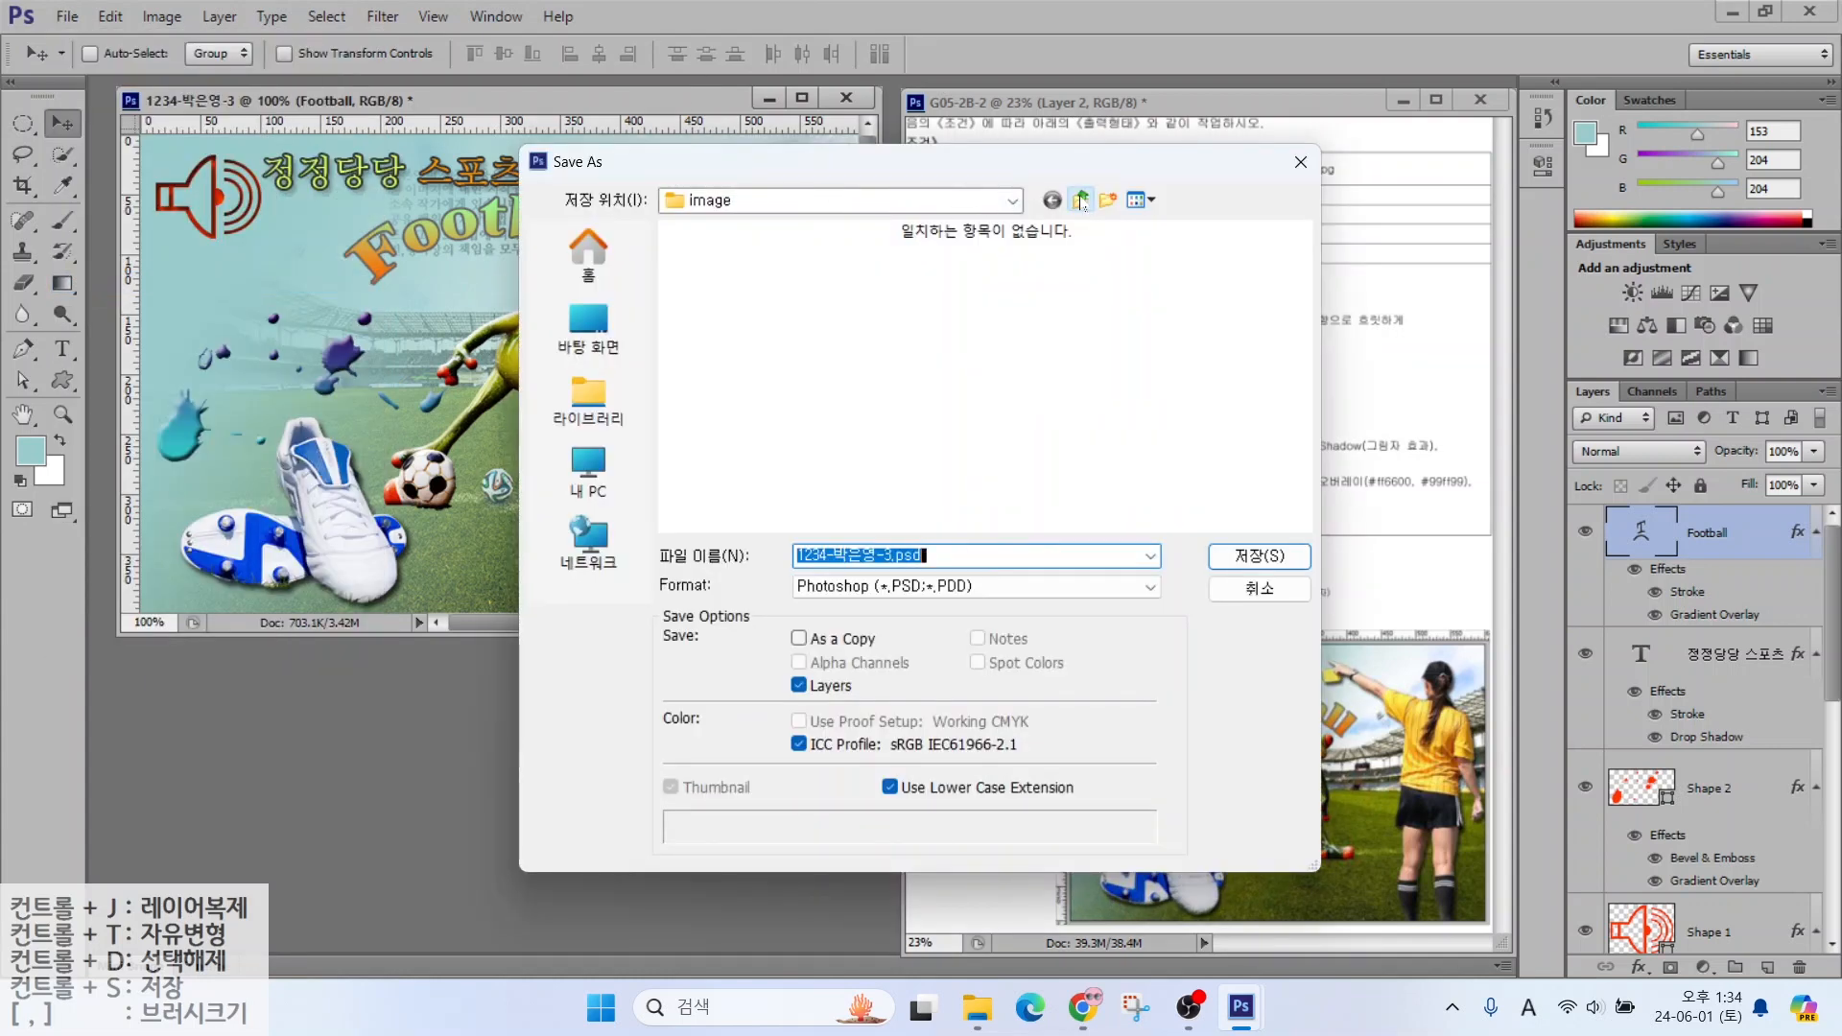
click(1081, 200)
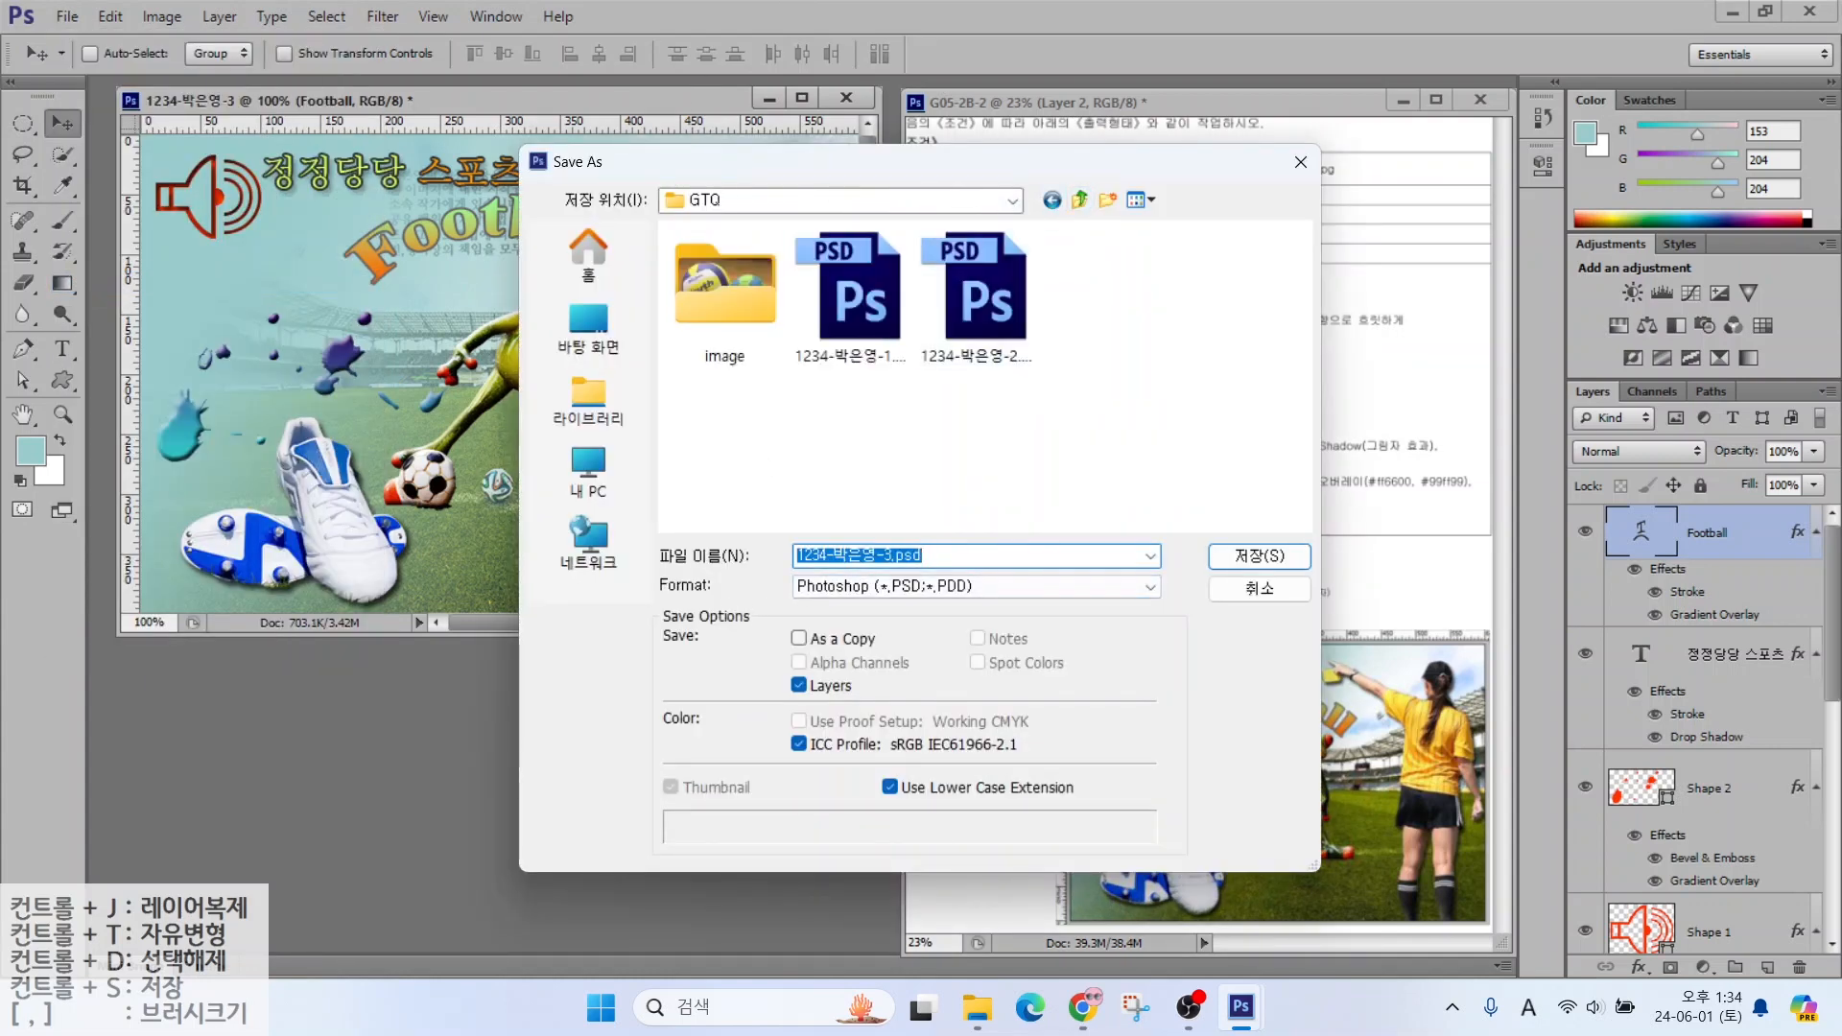
click(822, 586)
click(821, 722)
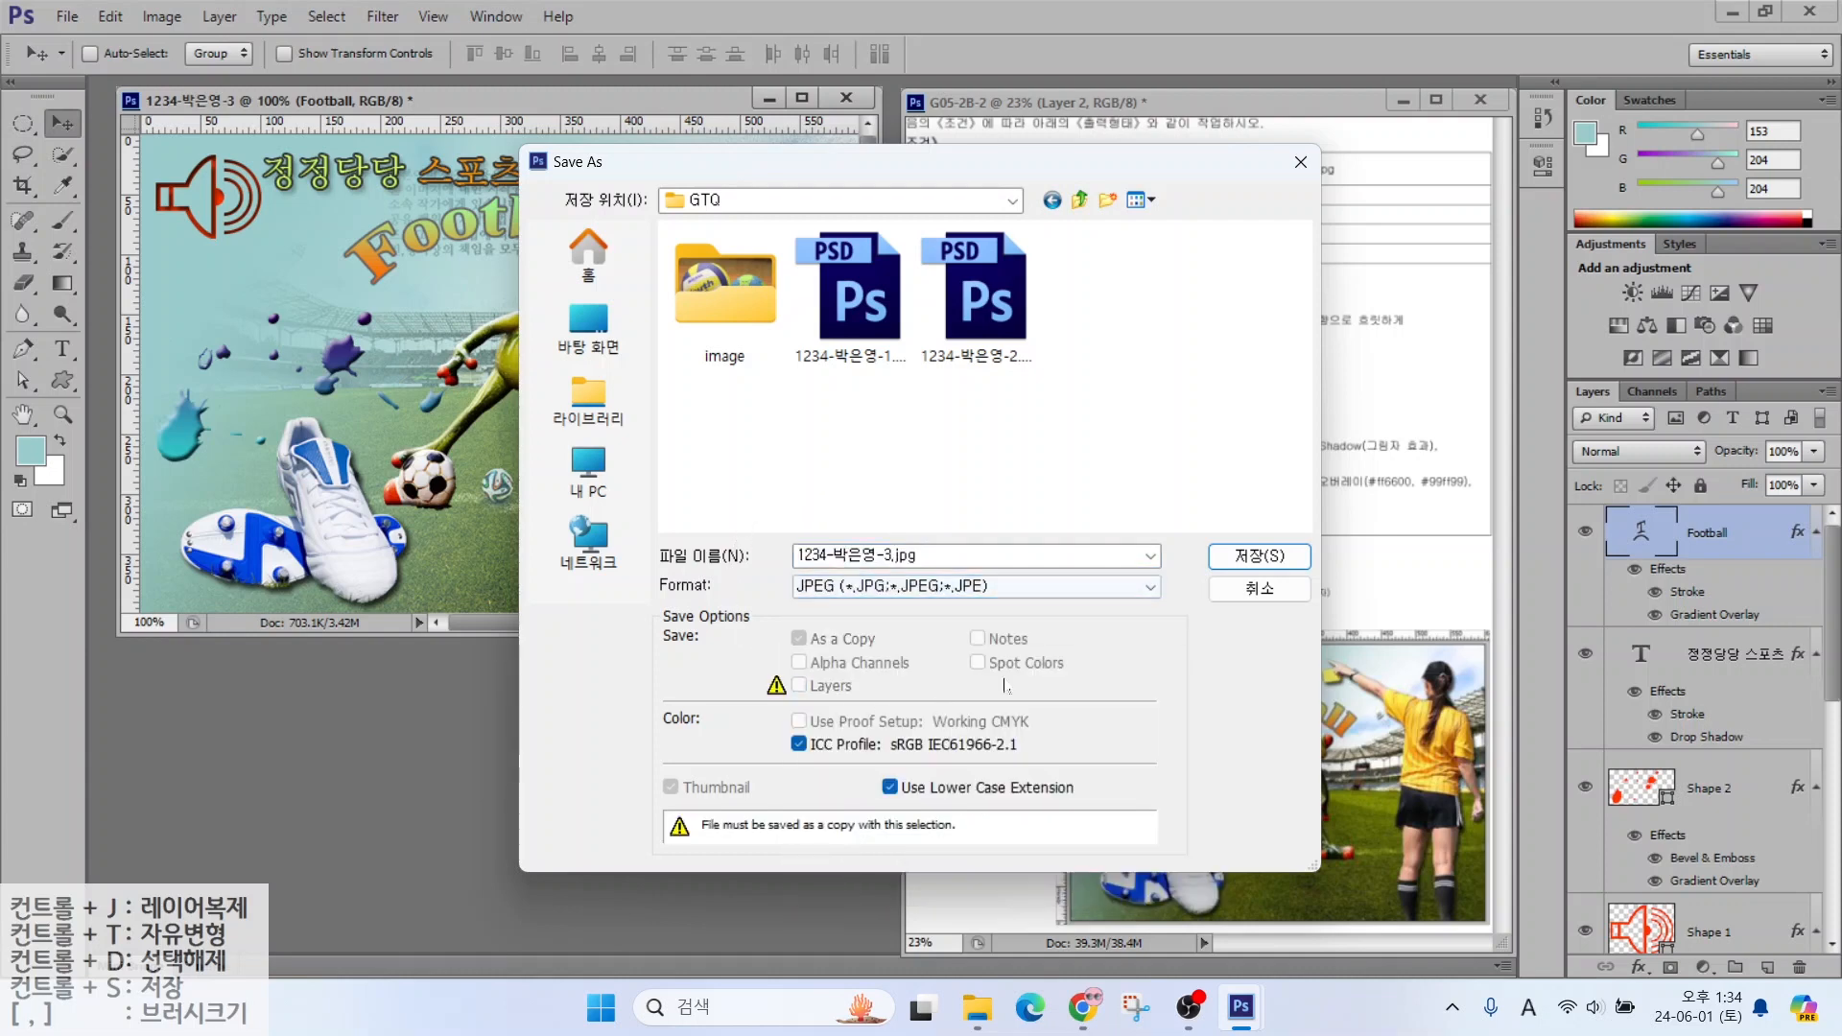
click(1238, 557)
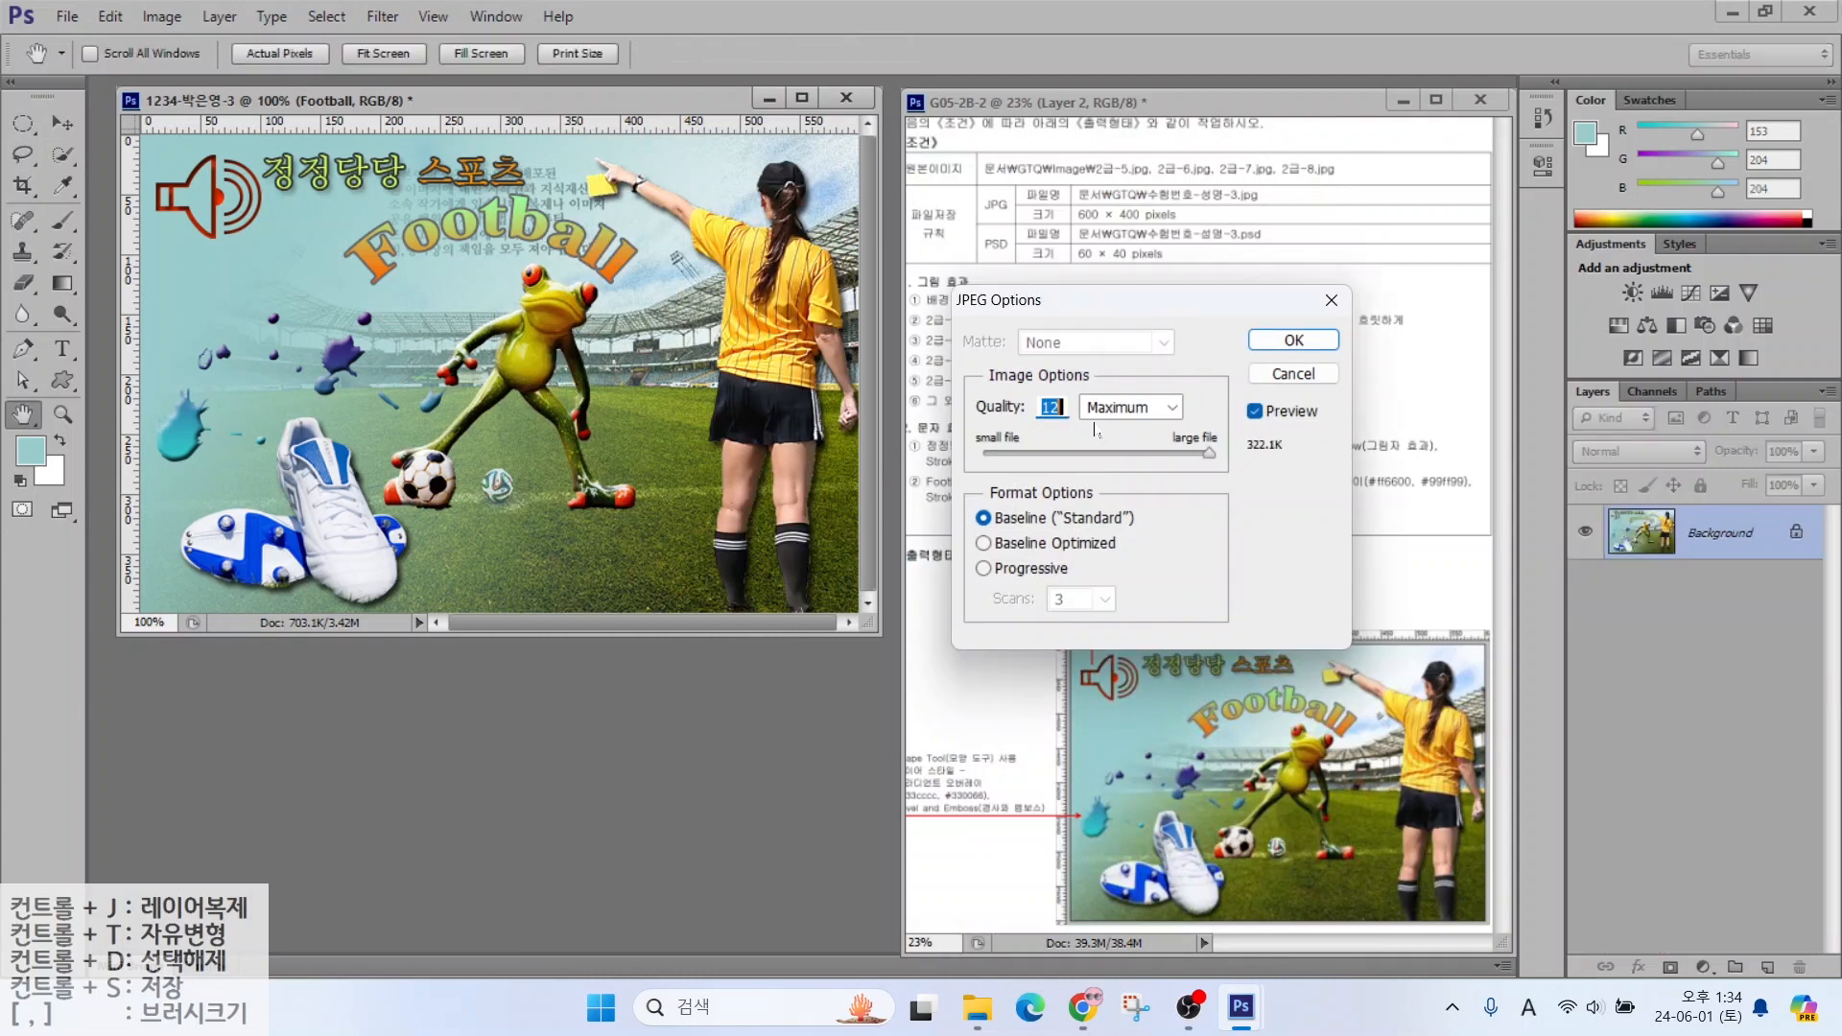
click(1276, 342)
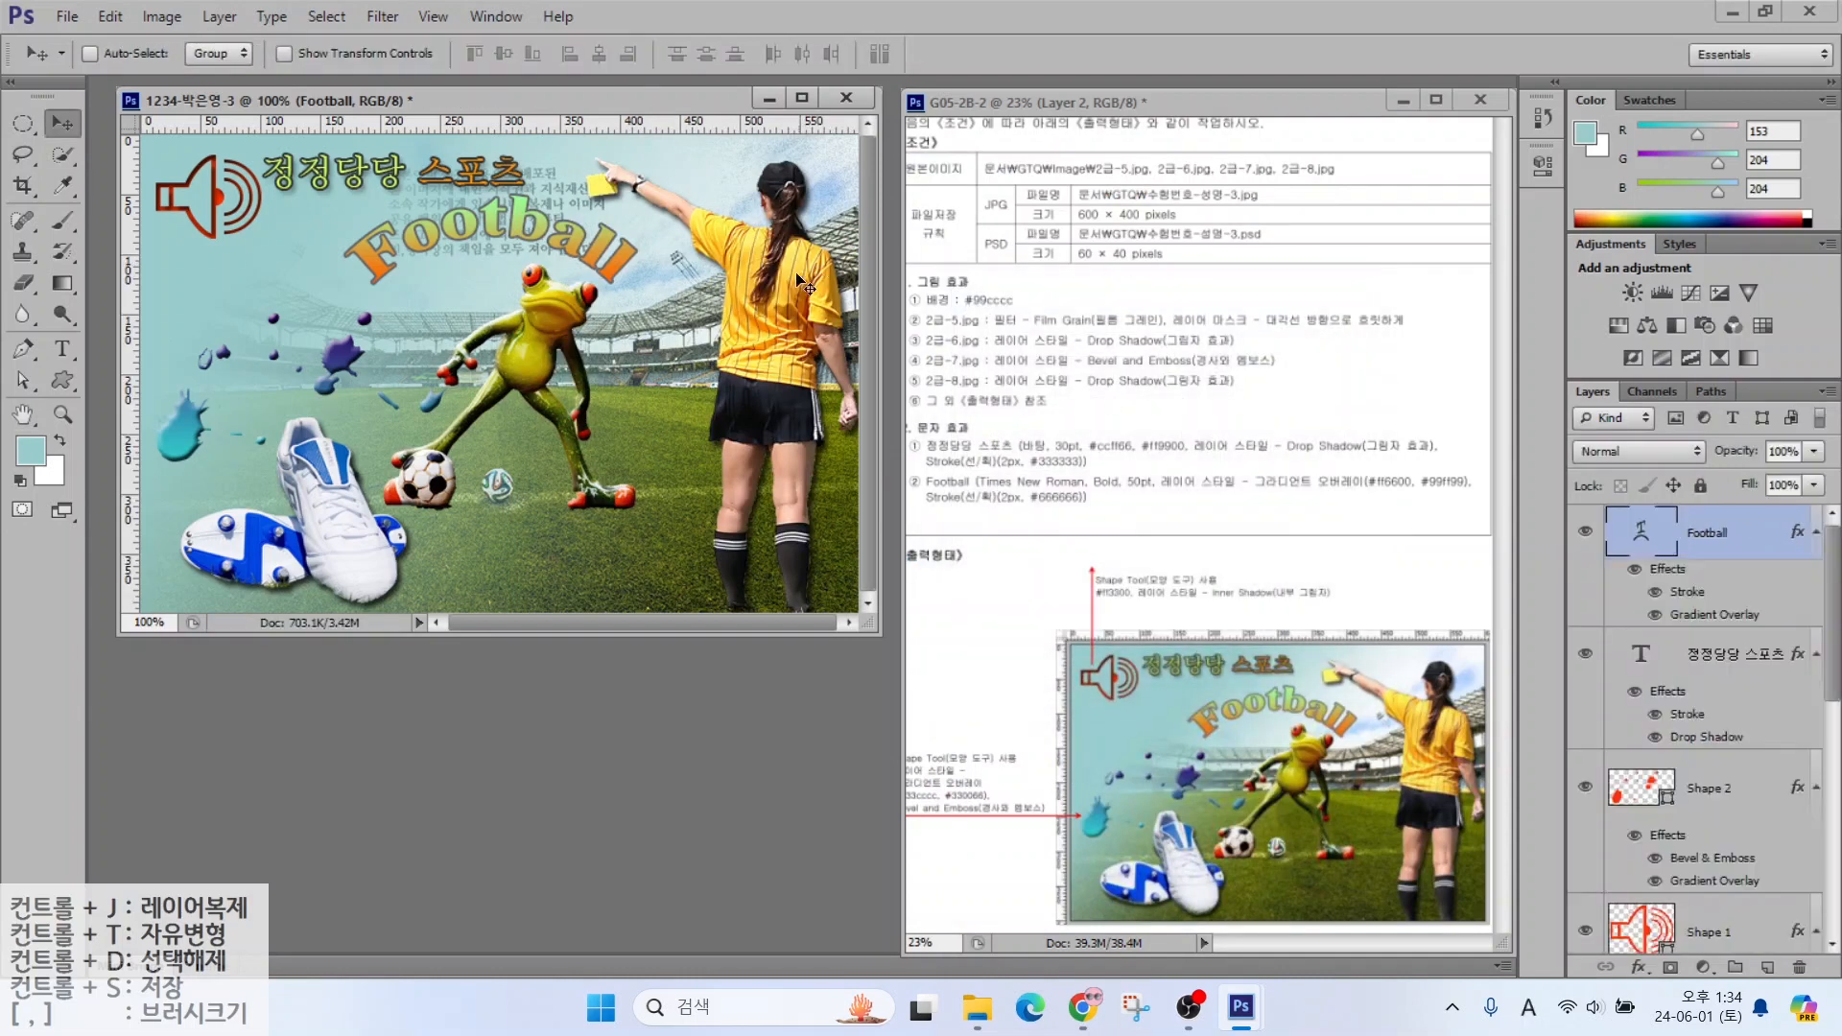
Resize the image to 60 × 40 pixels with width 60
click(162, 16)
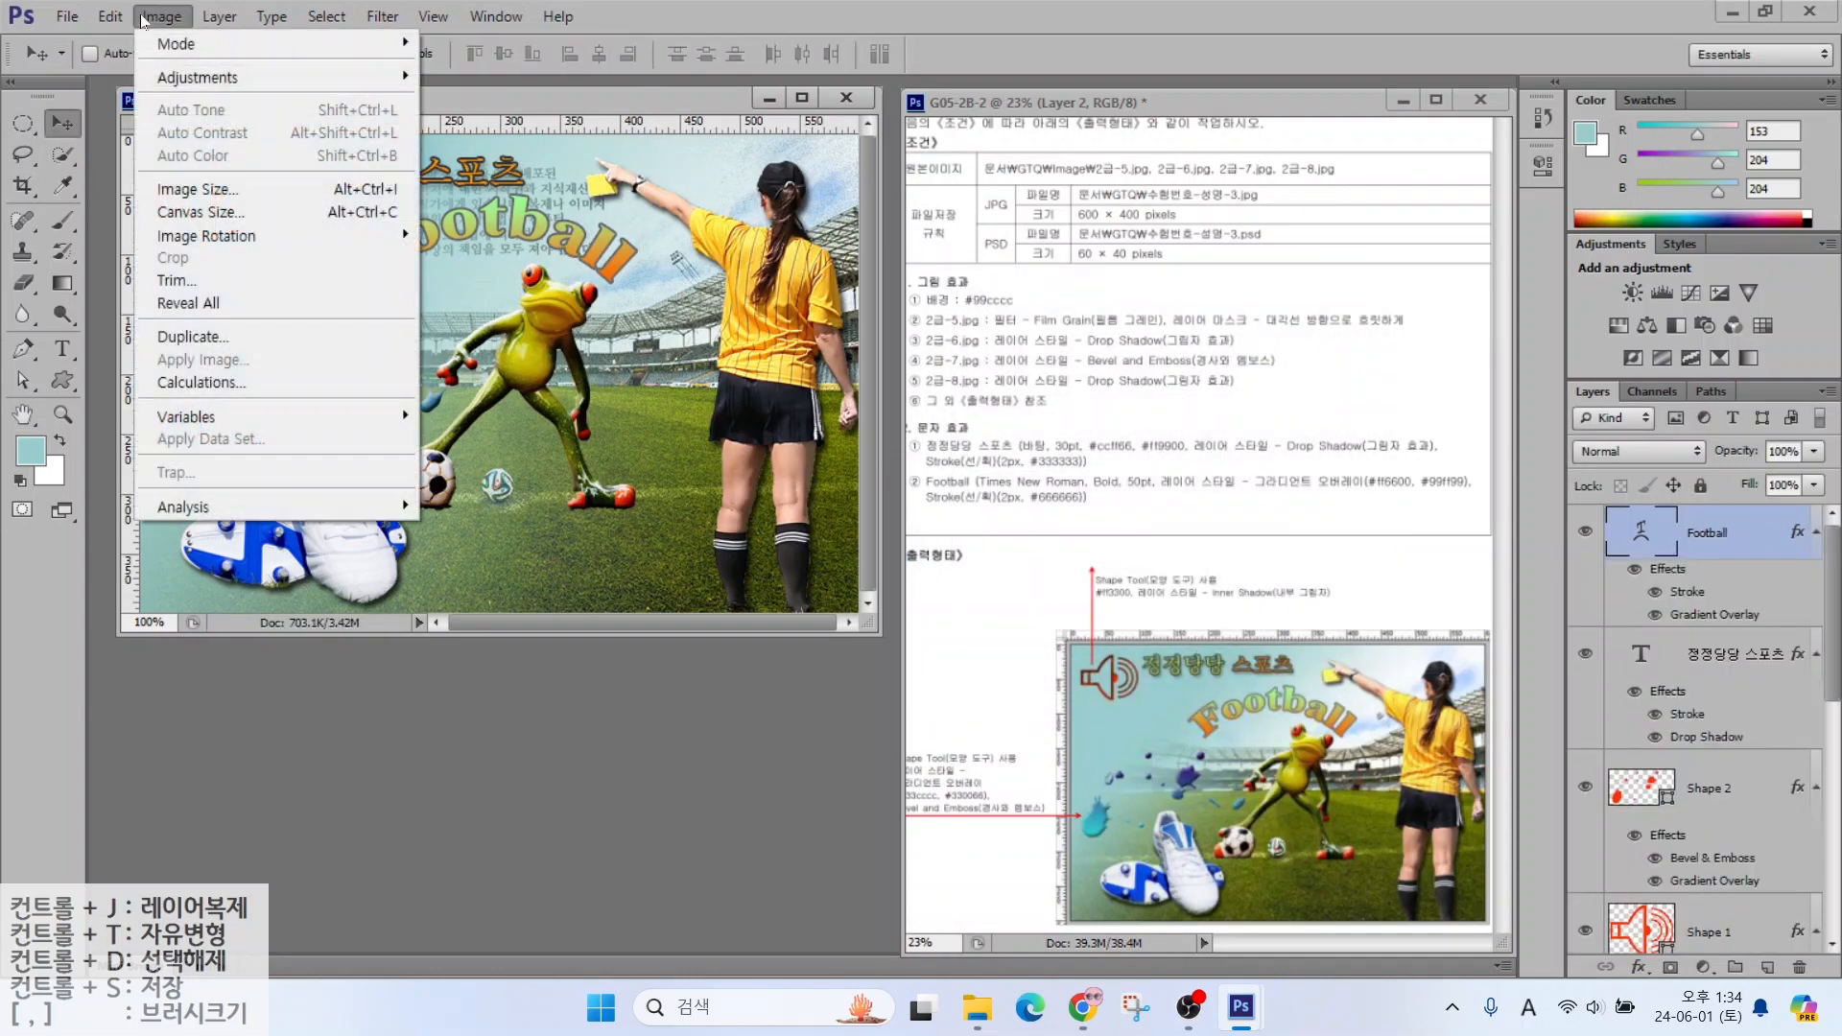
click(182, 189)
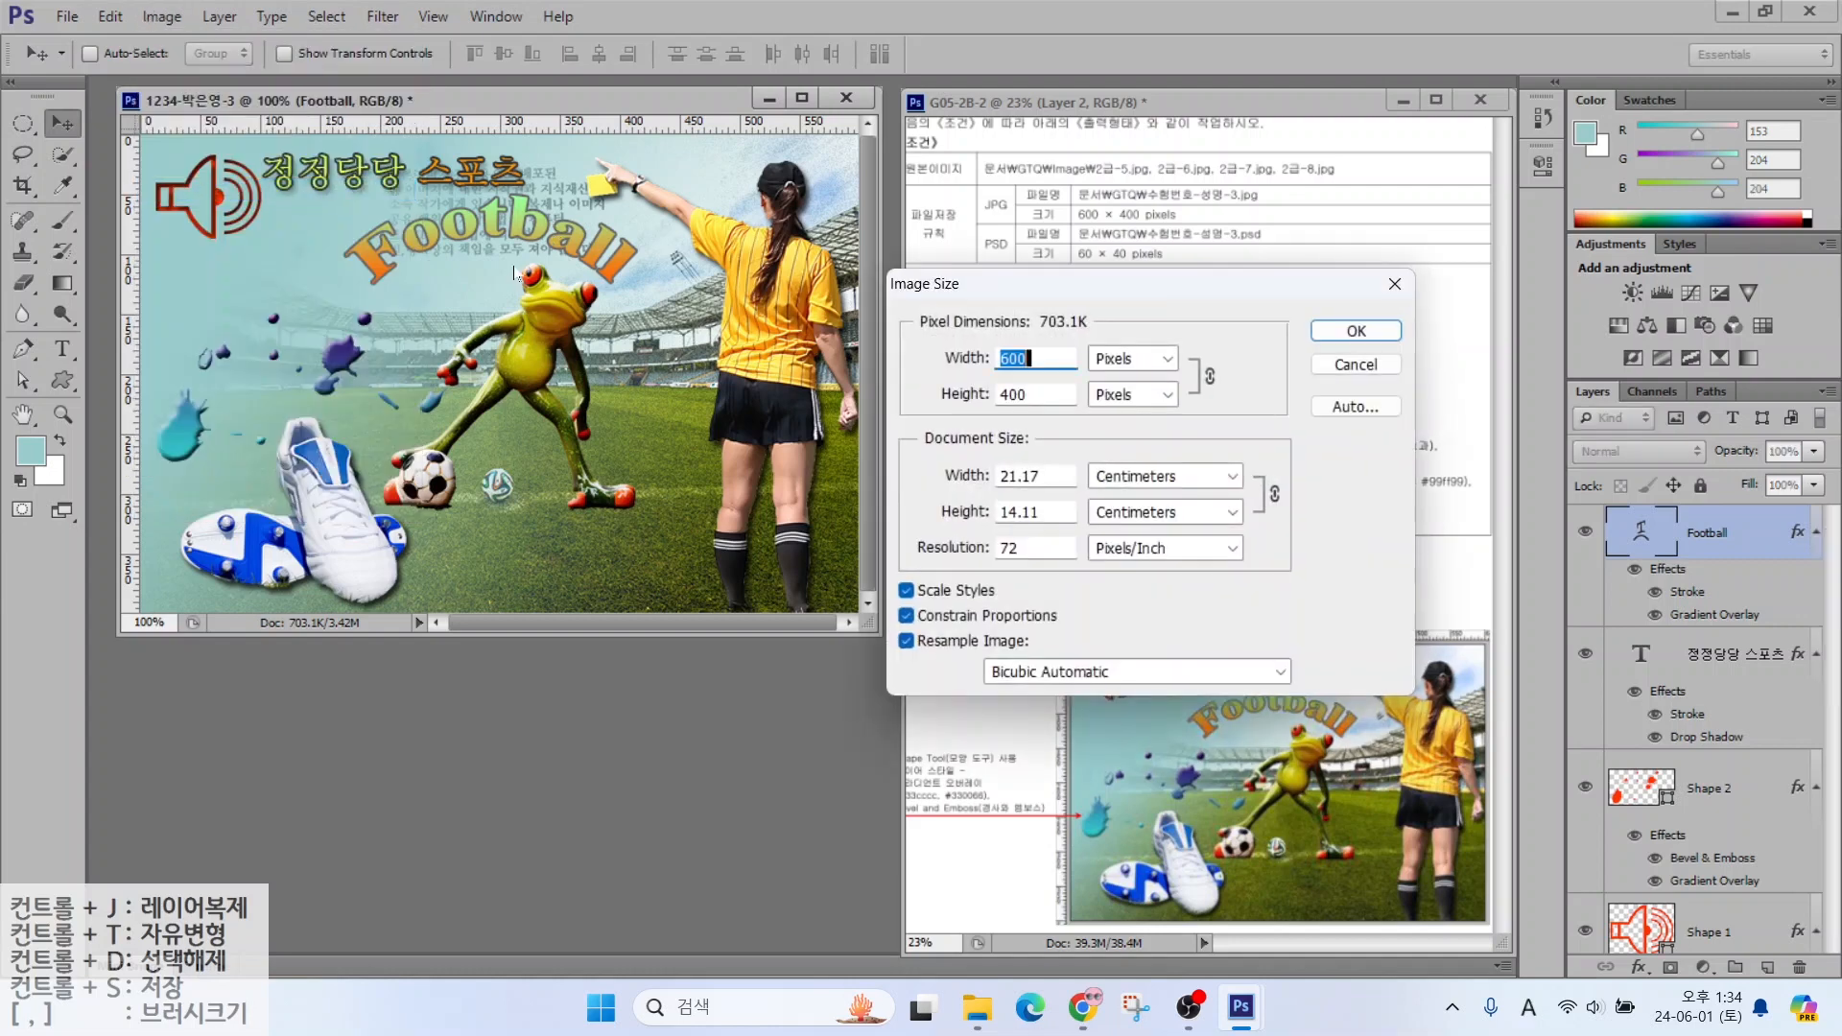
text(60)
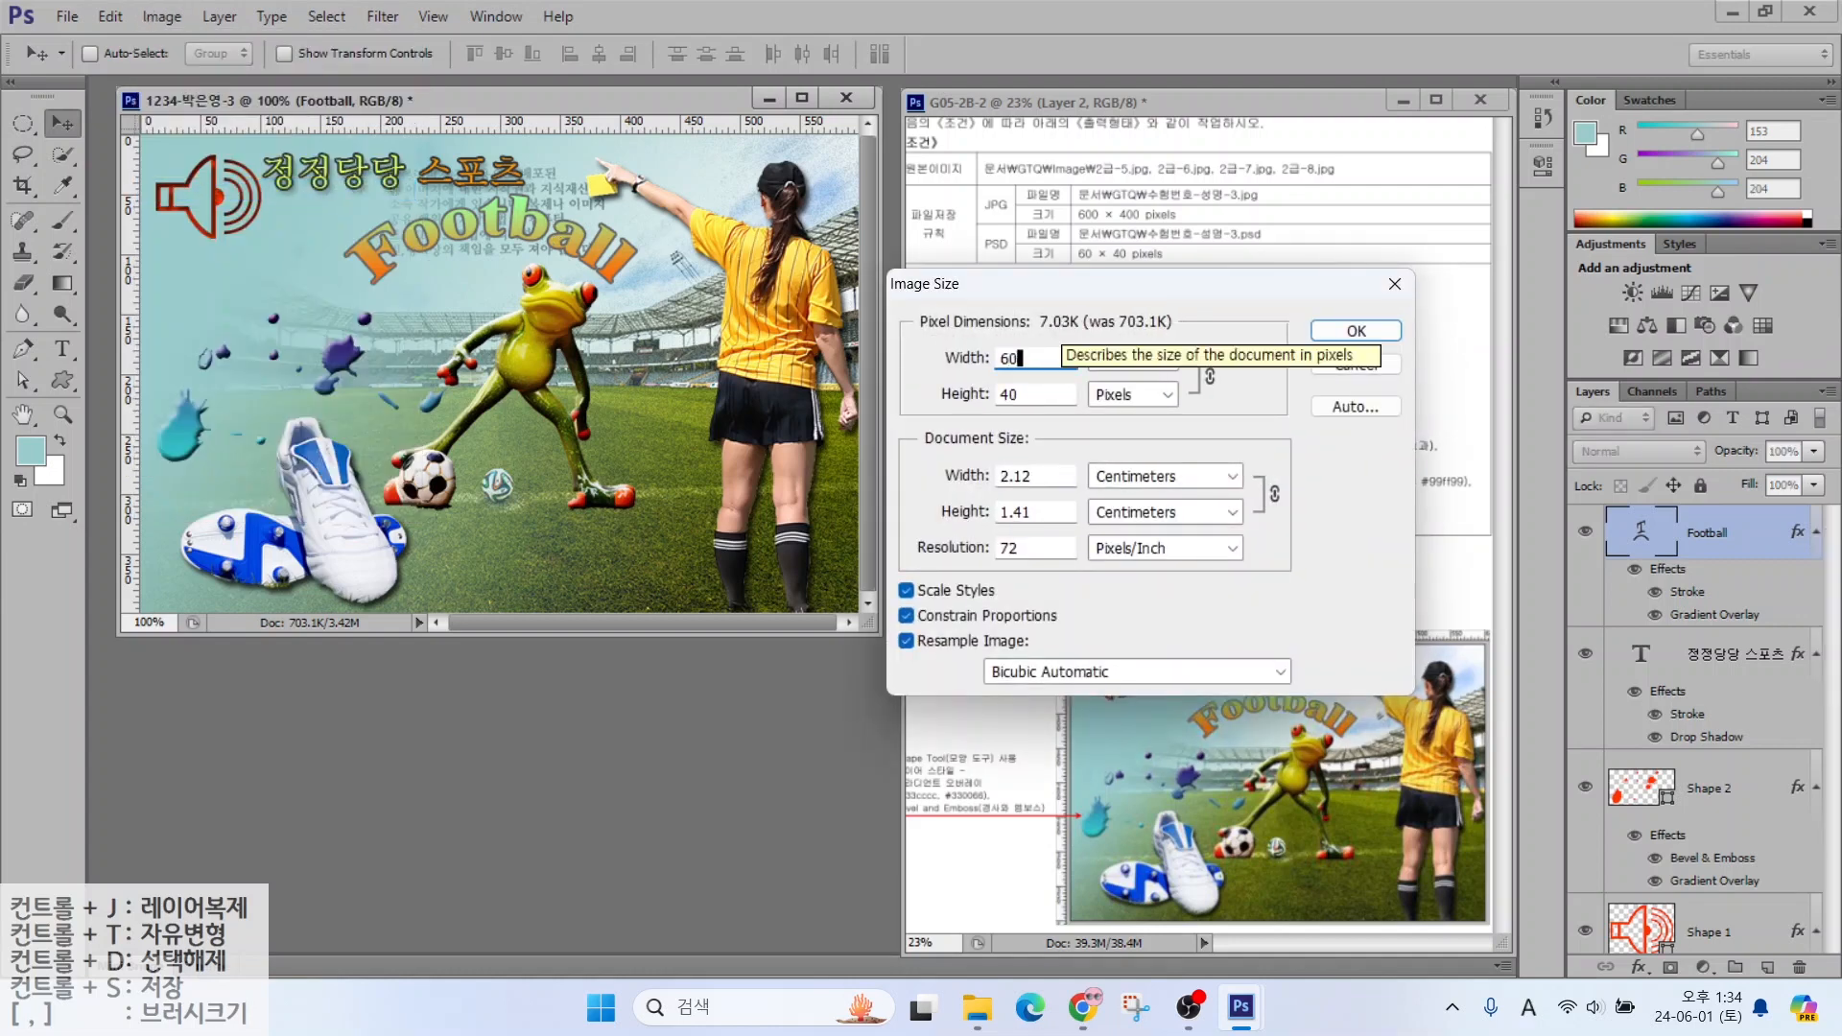
key(Return)
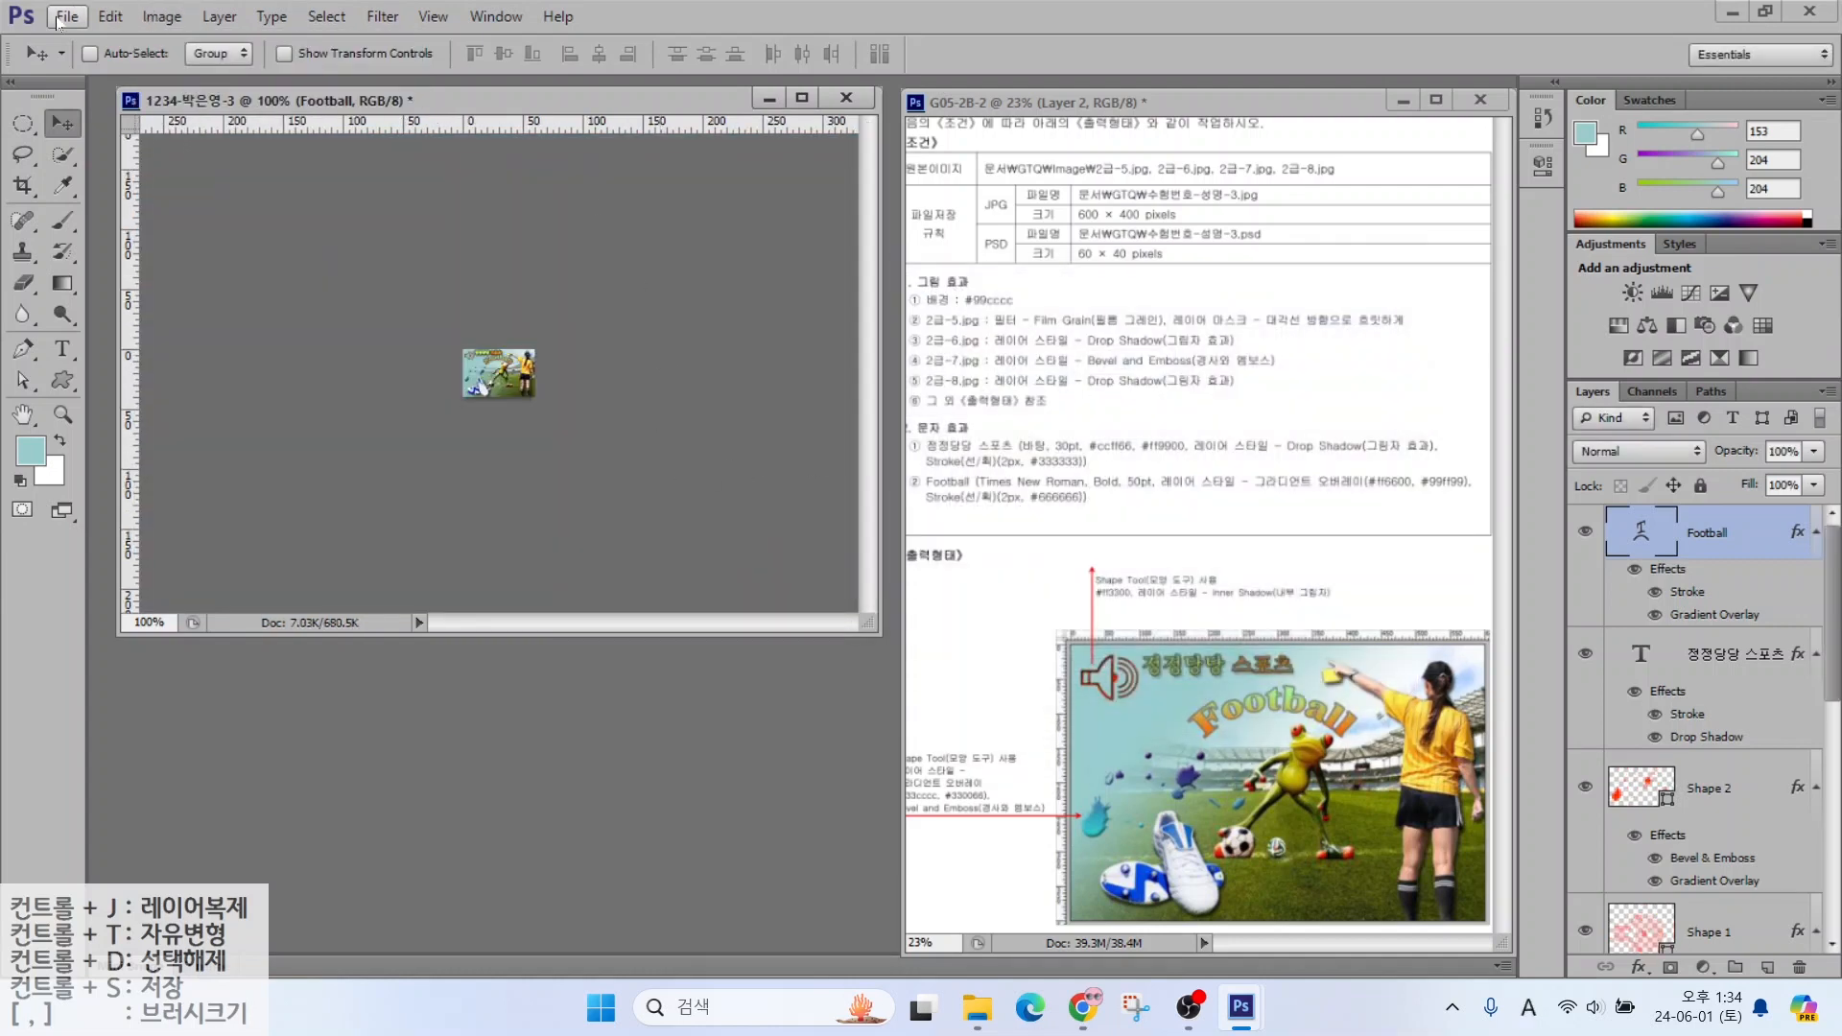
Save the shrunken poster as a PSD file
click(67, 16)
click(85, 282)
click(1233, 556)
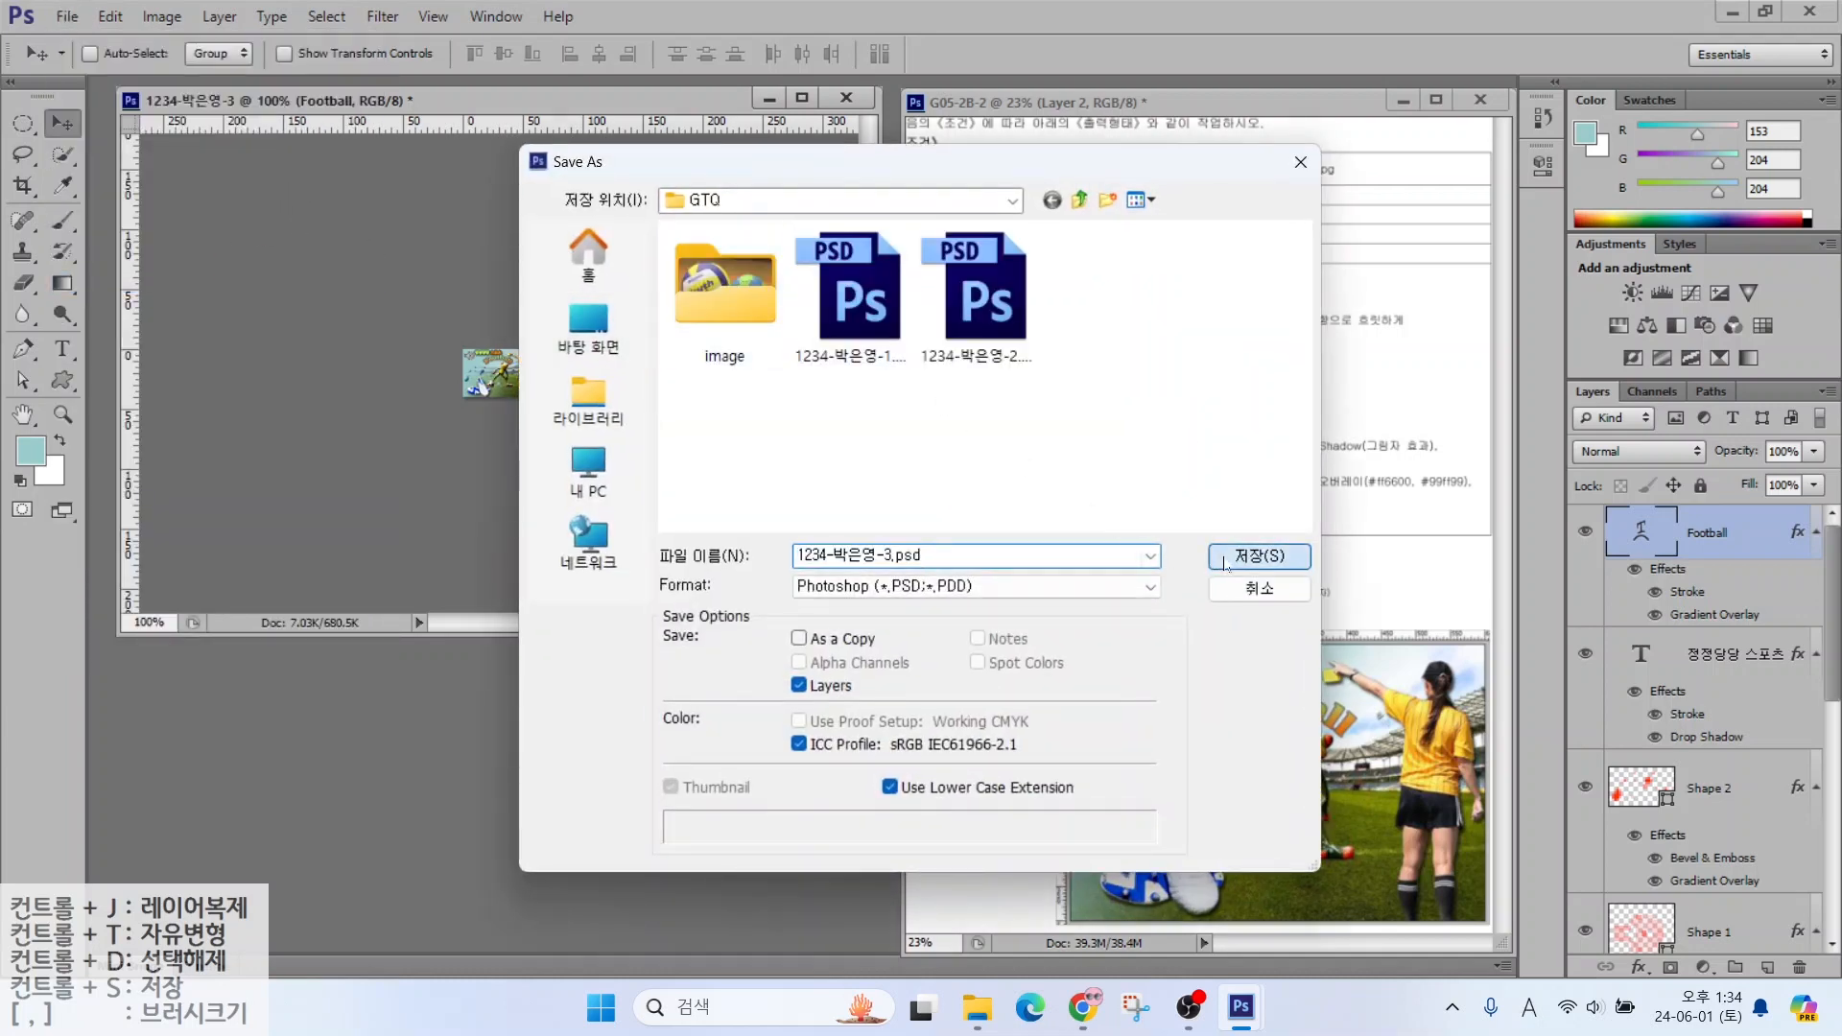
click(1385, 393)
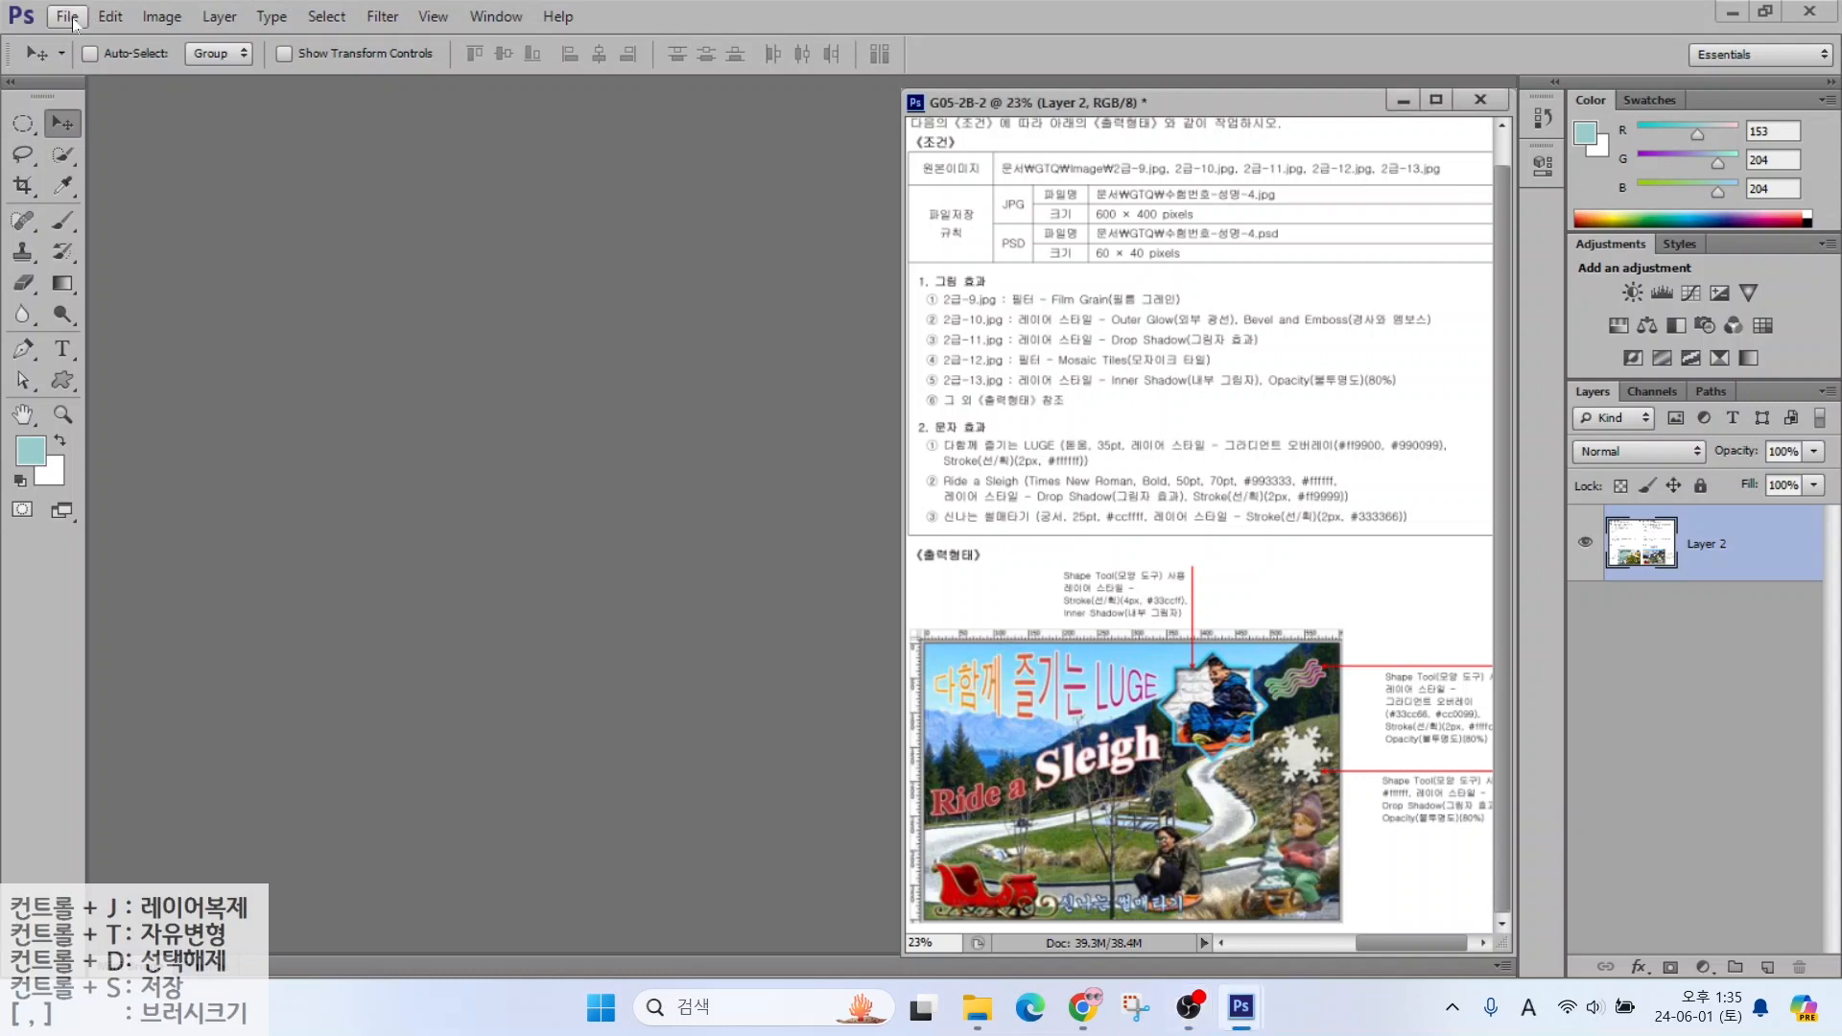
Create a new 600×400 document named with the exam number and the candidate's name
click(67, 17)
click(71, 38)
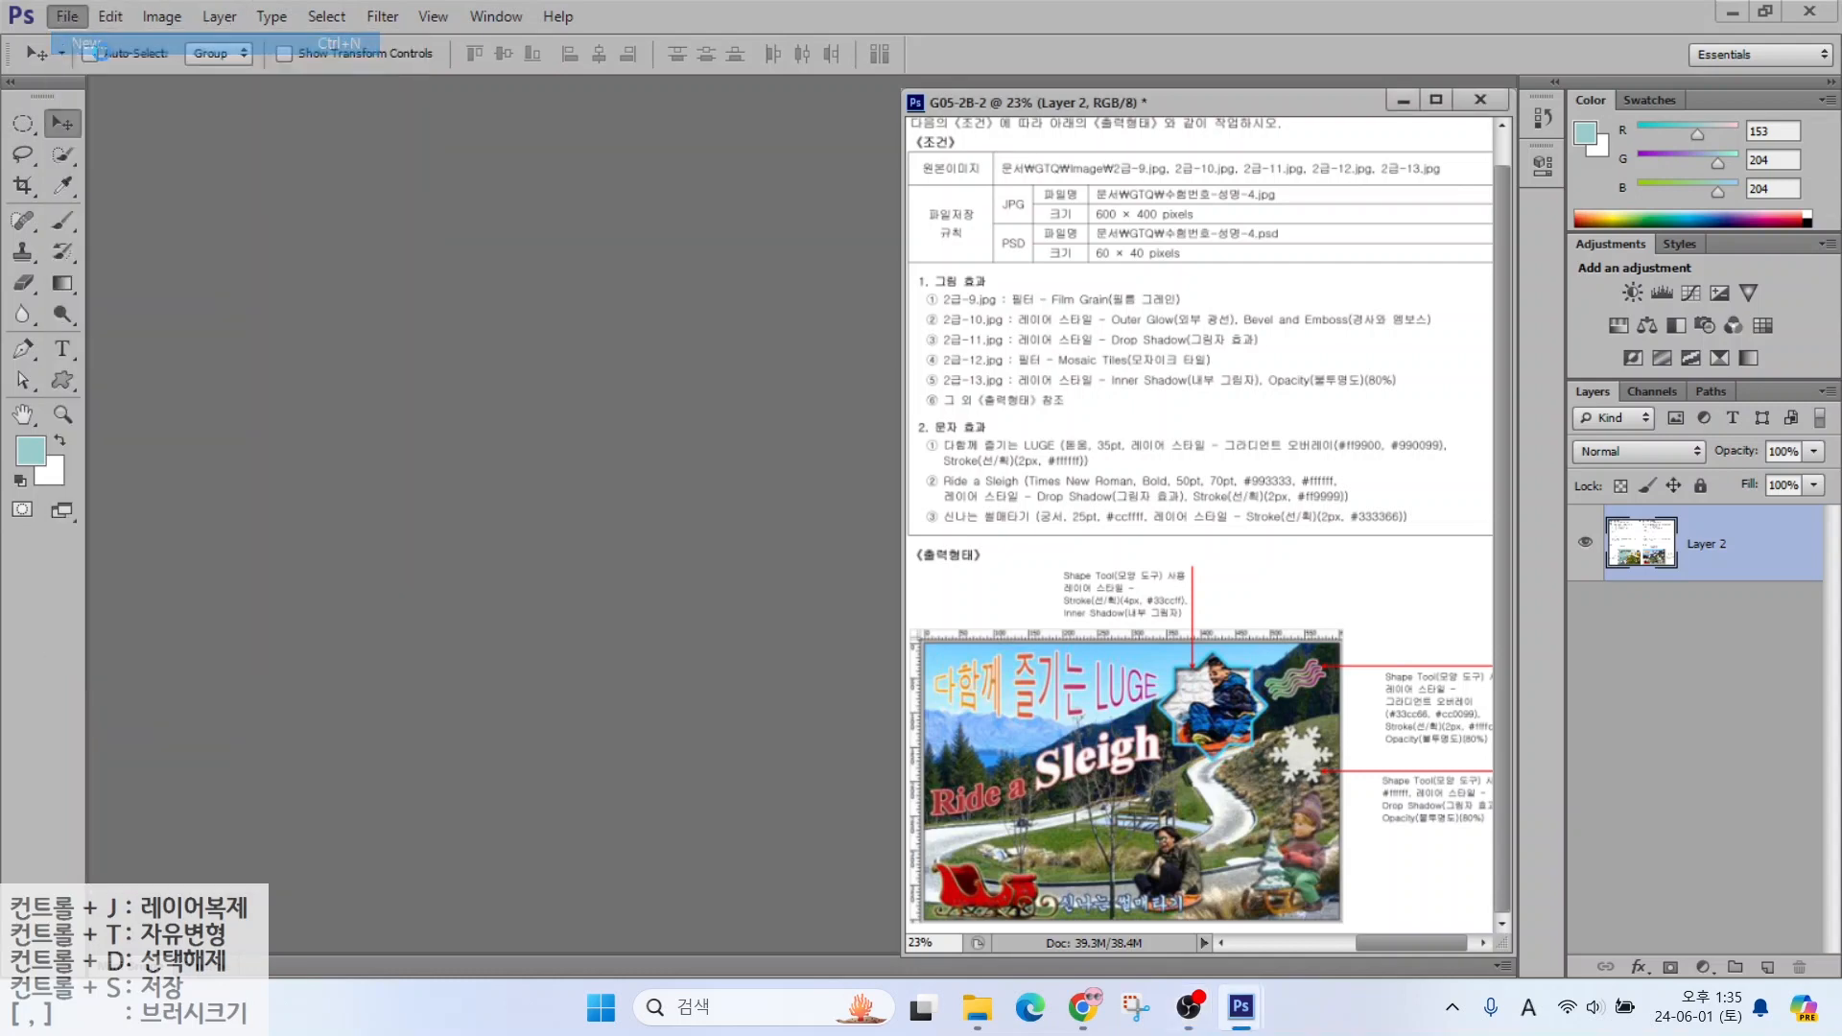
text(1234-)
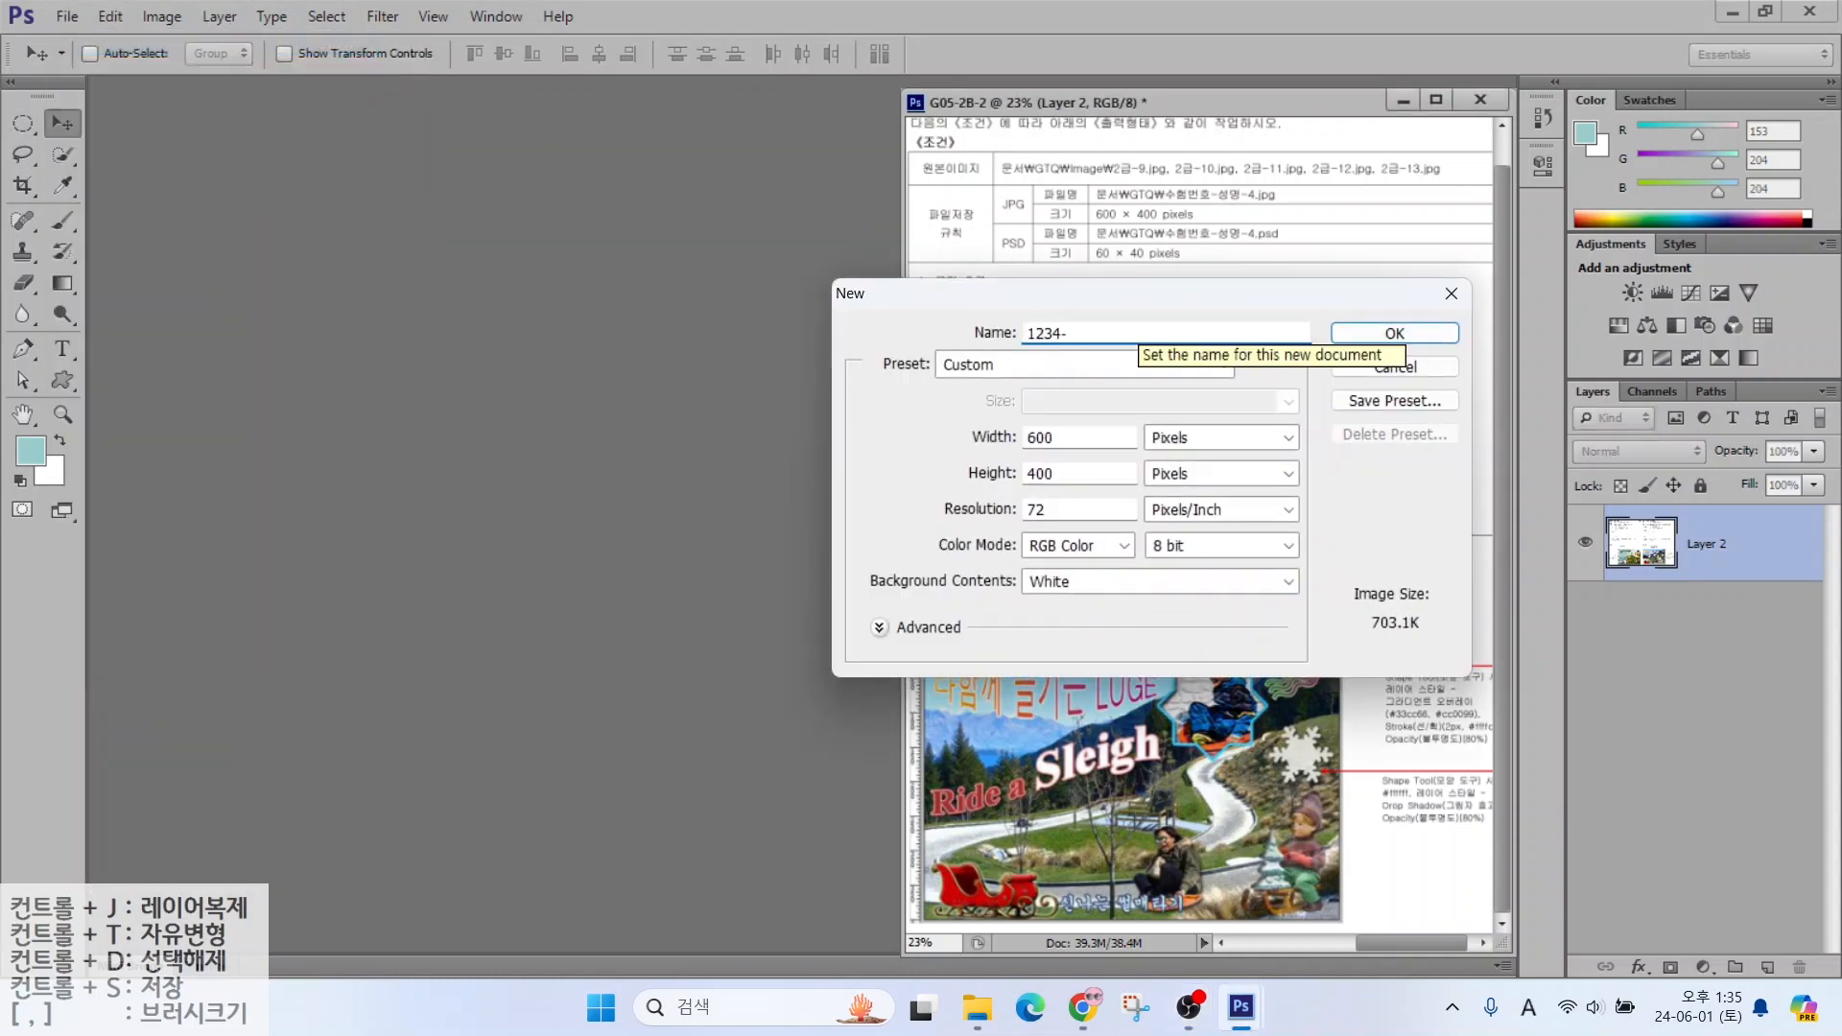
key(Hangul)
key(Return)
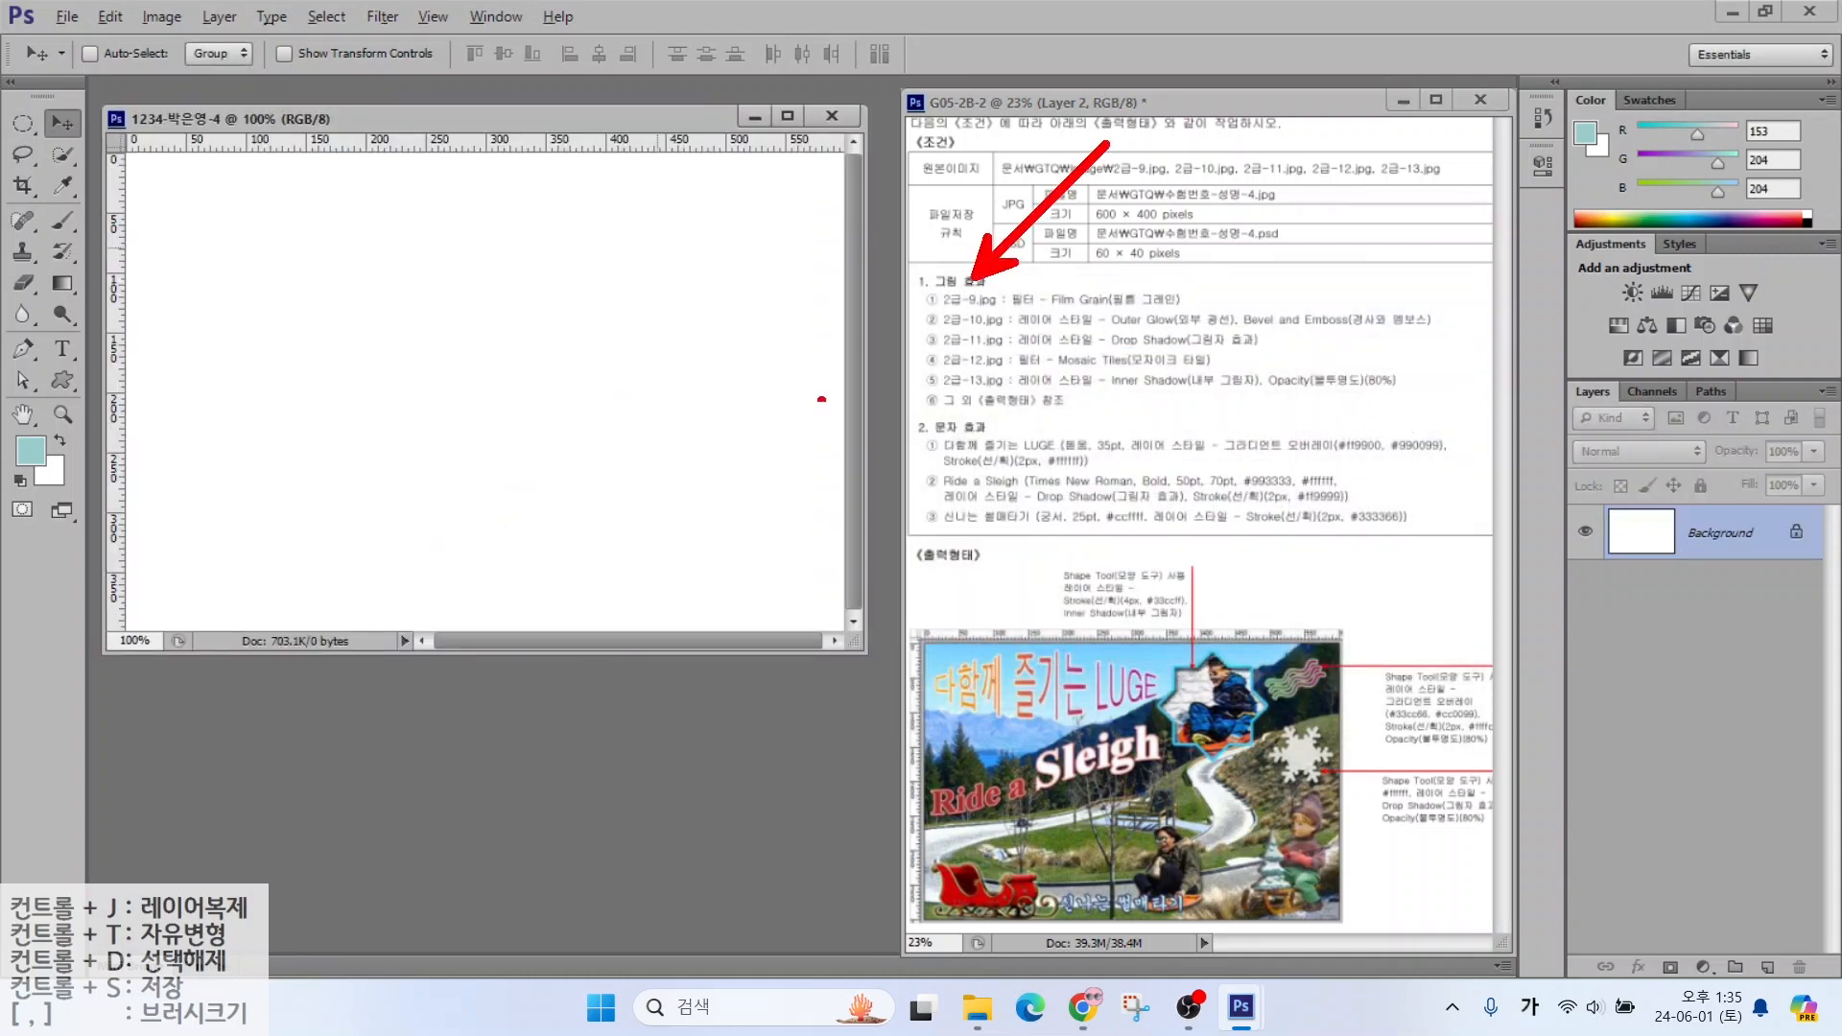
Open 2급-9.jpg and resize it to 600 pixels wide
key(ctrl+o)
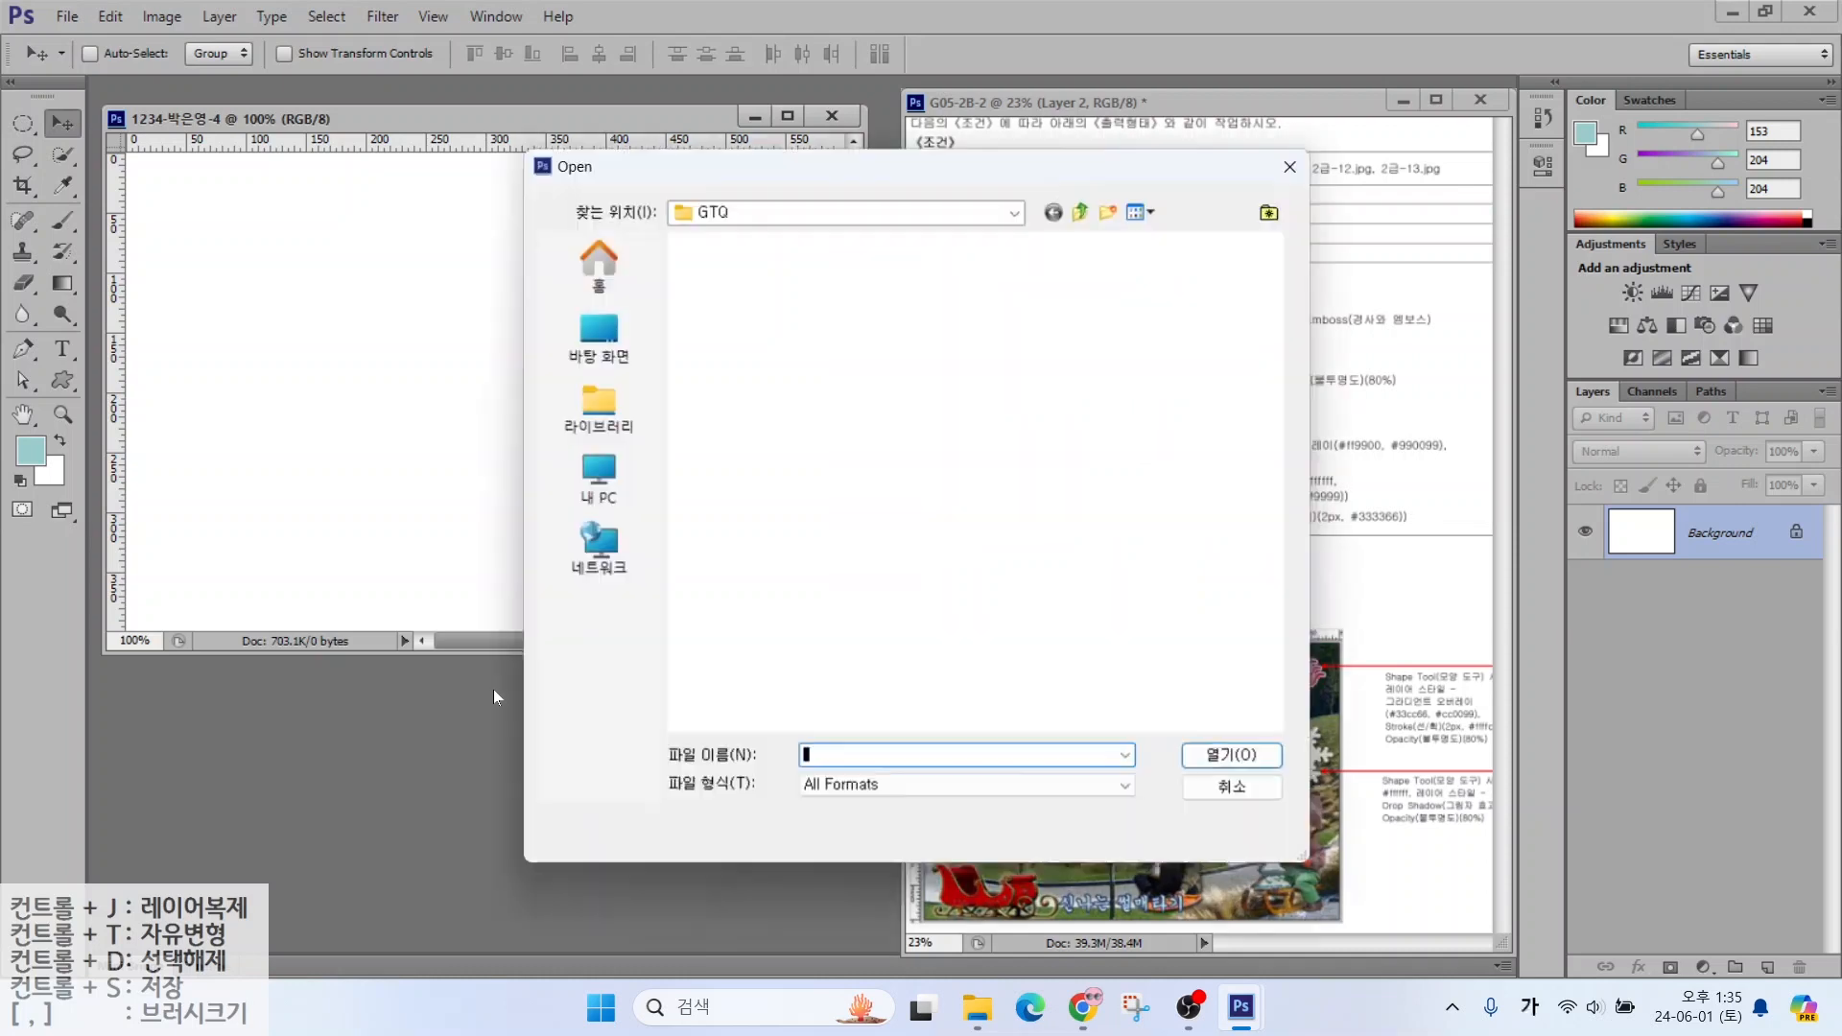
double_click(734, 297)
double_click(782, 649)
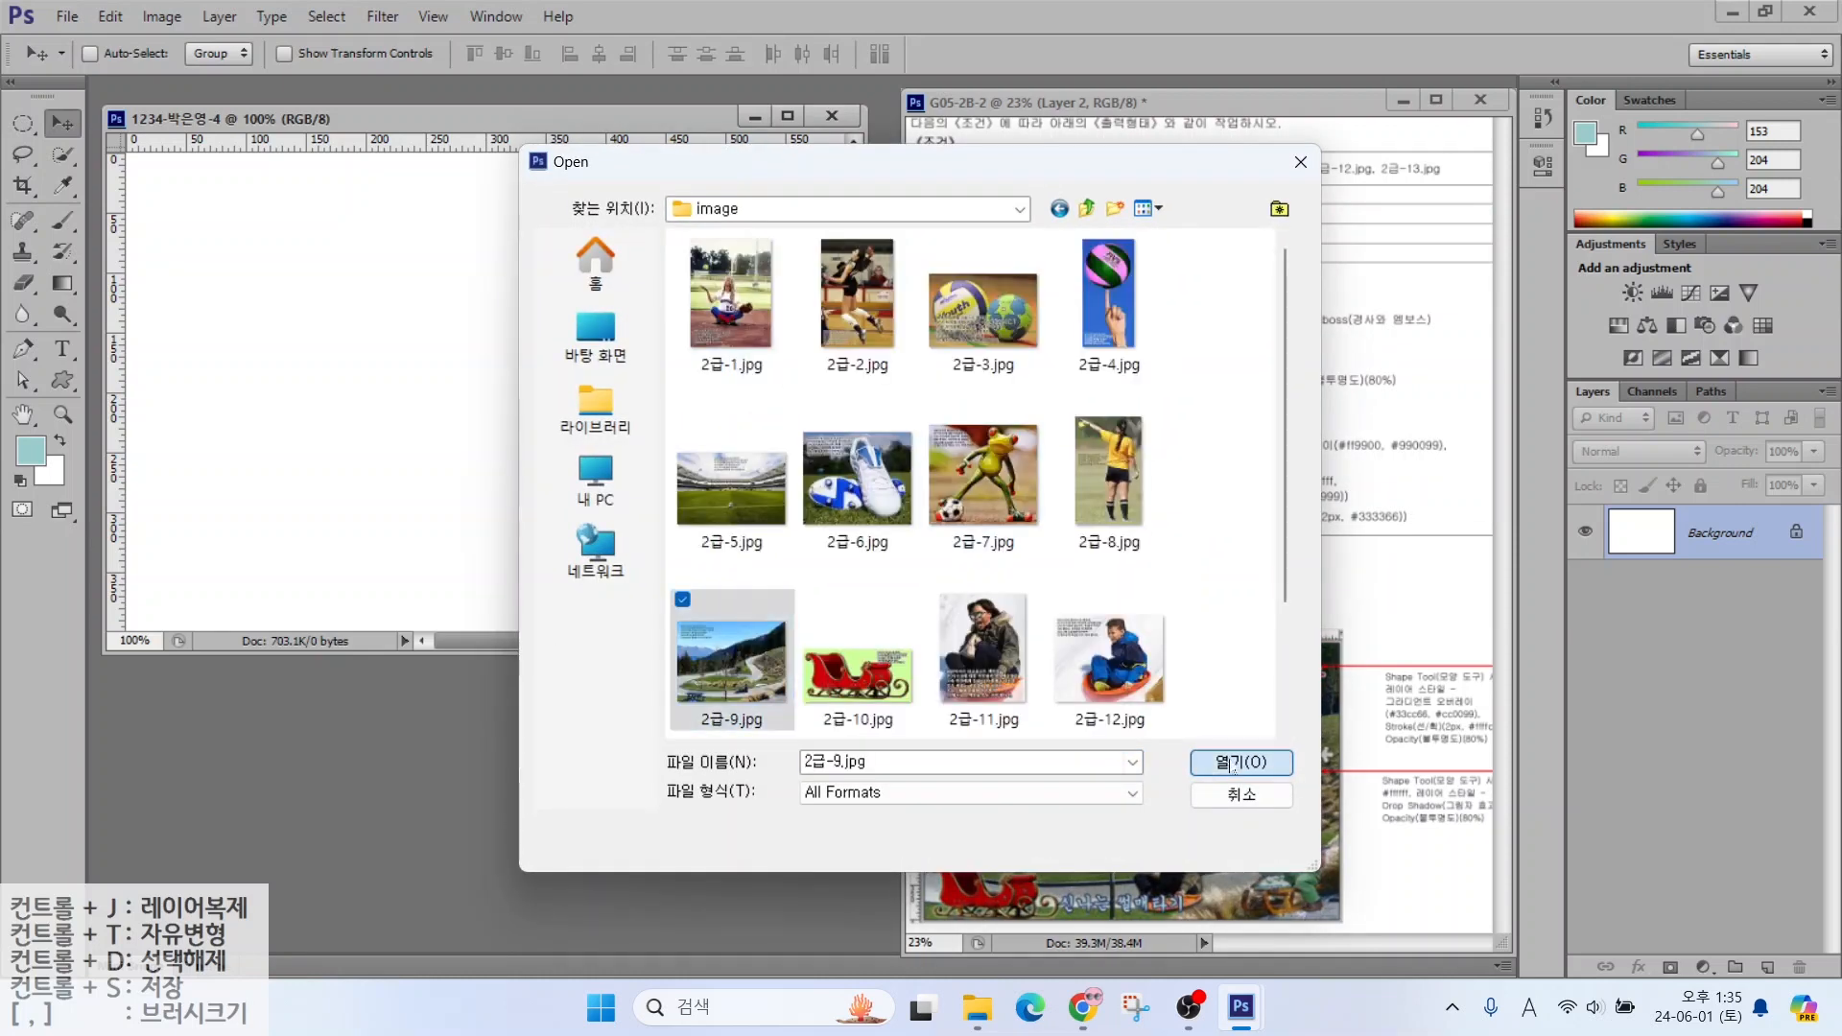
click(152, 17)
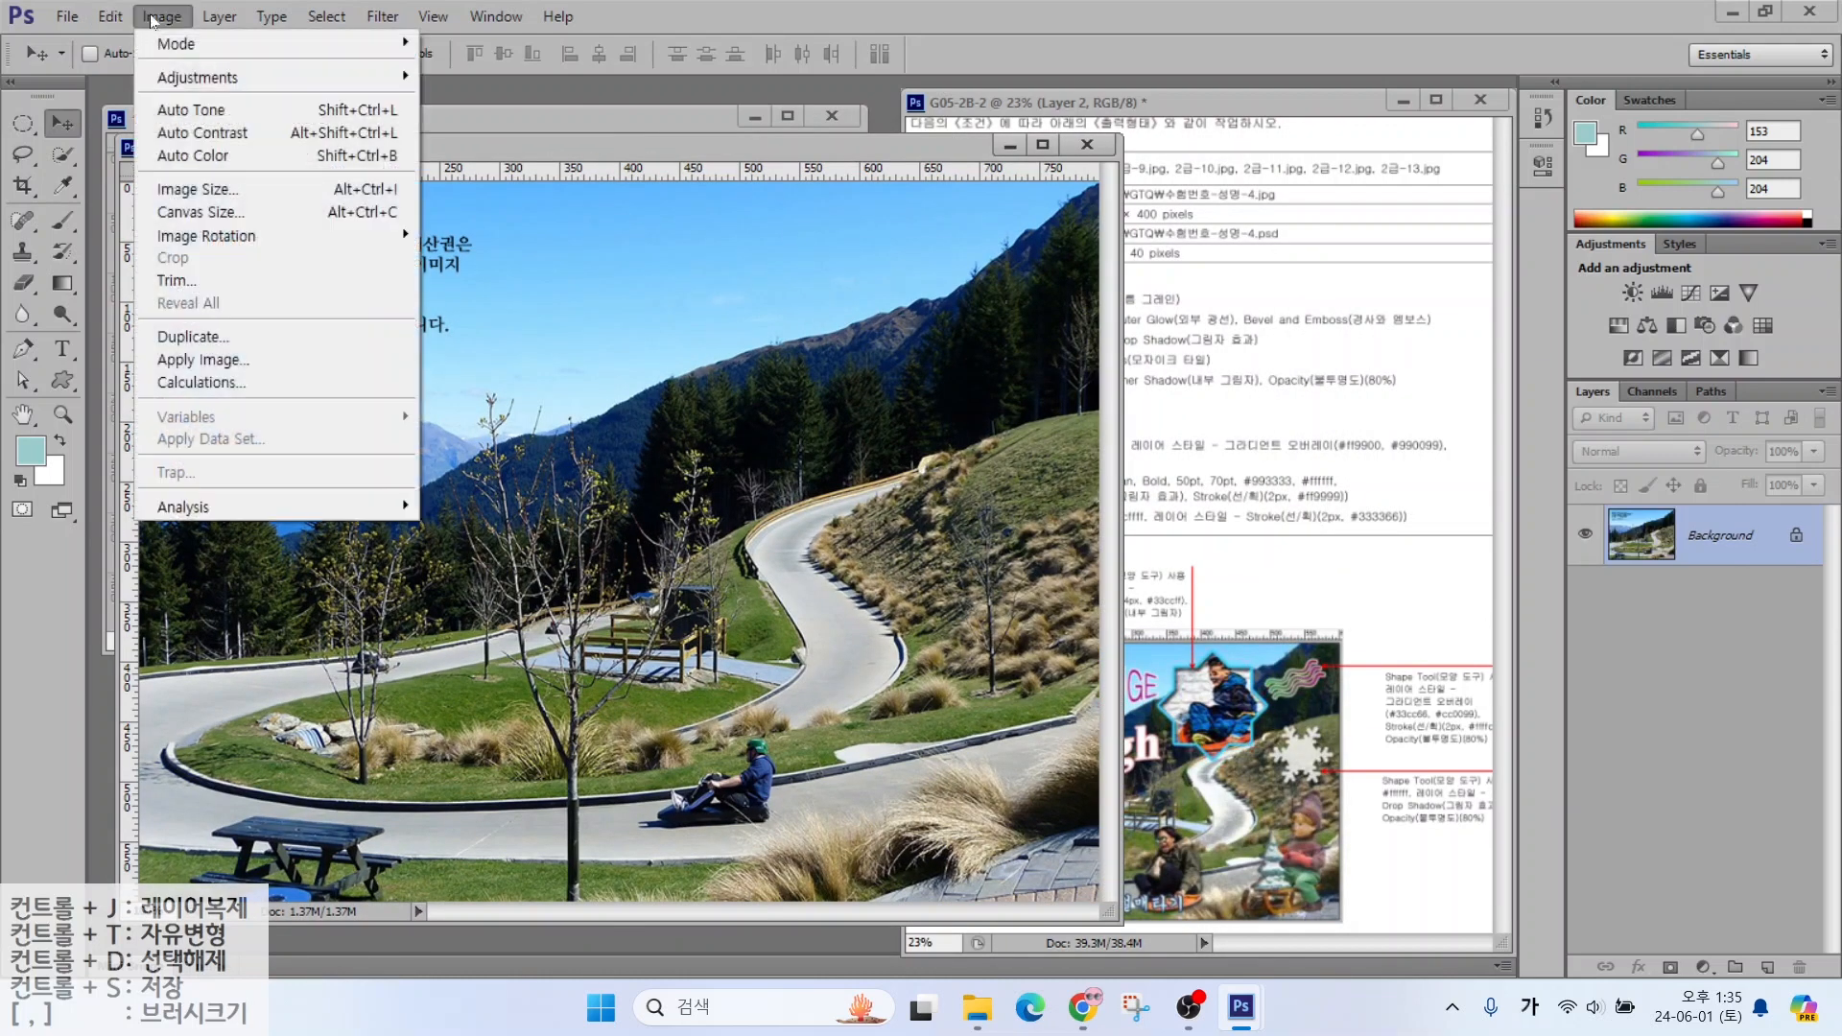
click(219, 17)
click(109, 17)
click(182, 187)
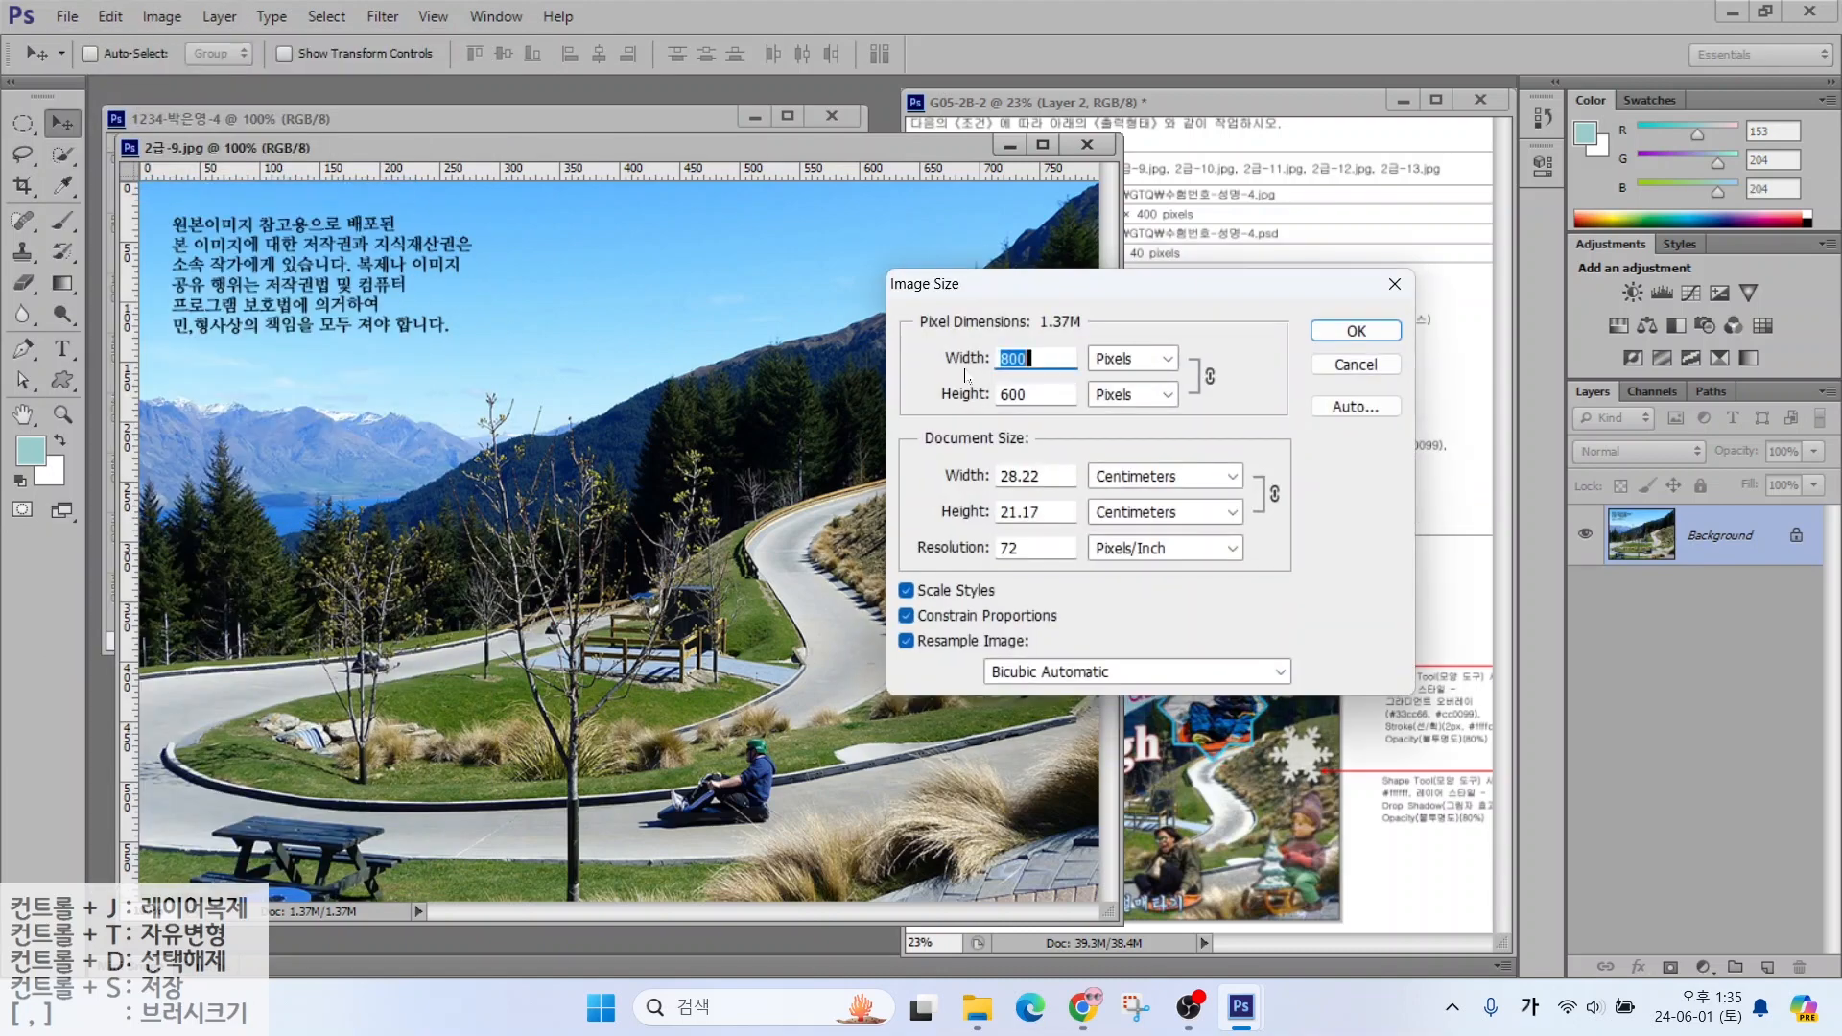
text(600)
key(Return)
Copy the landscape into the new document at top-left, close the original unsaved, and name the layer 2-9
drag(730, 135, 759, 127)
drag(605, 249, 370, 260)
drag(633, 380, 485, 358)
click(1237, 124)
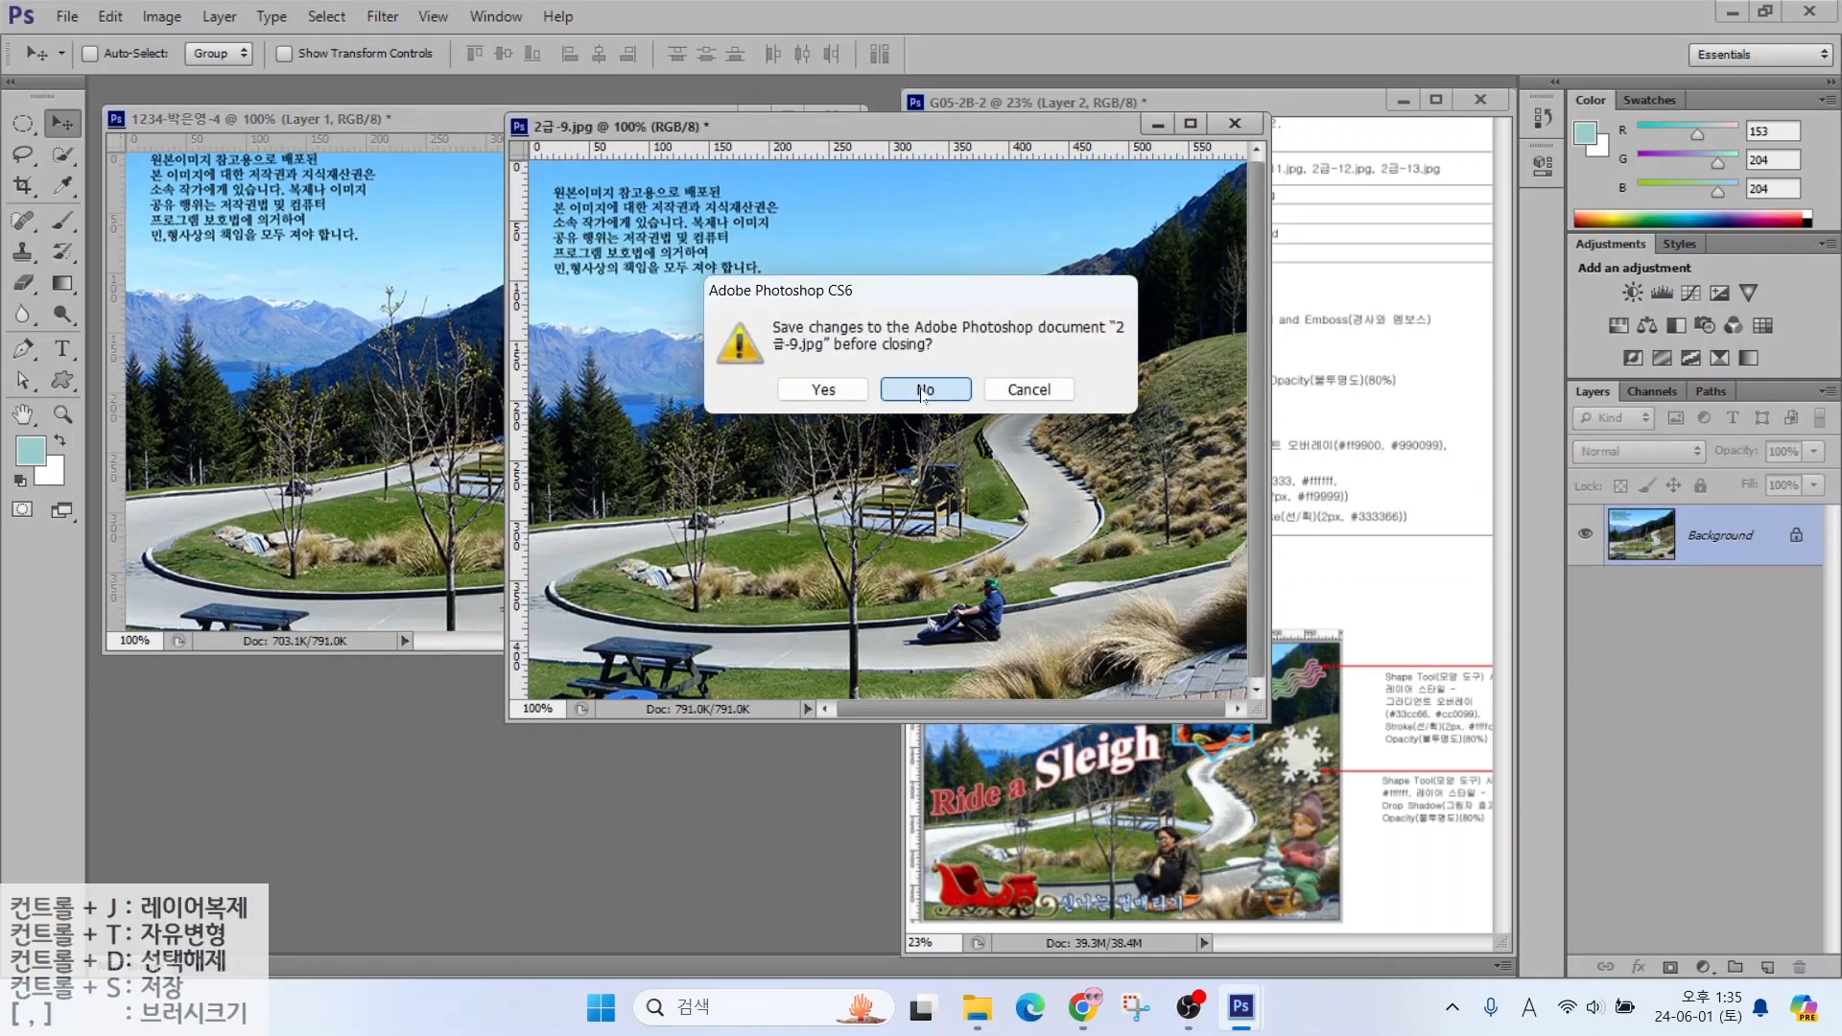
click(934, 387)
double_click(1700, 544)
text(2-9)
key(Return)
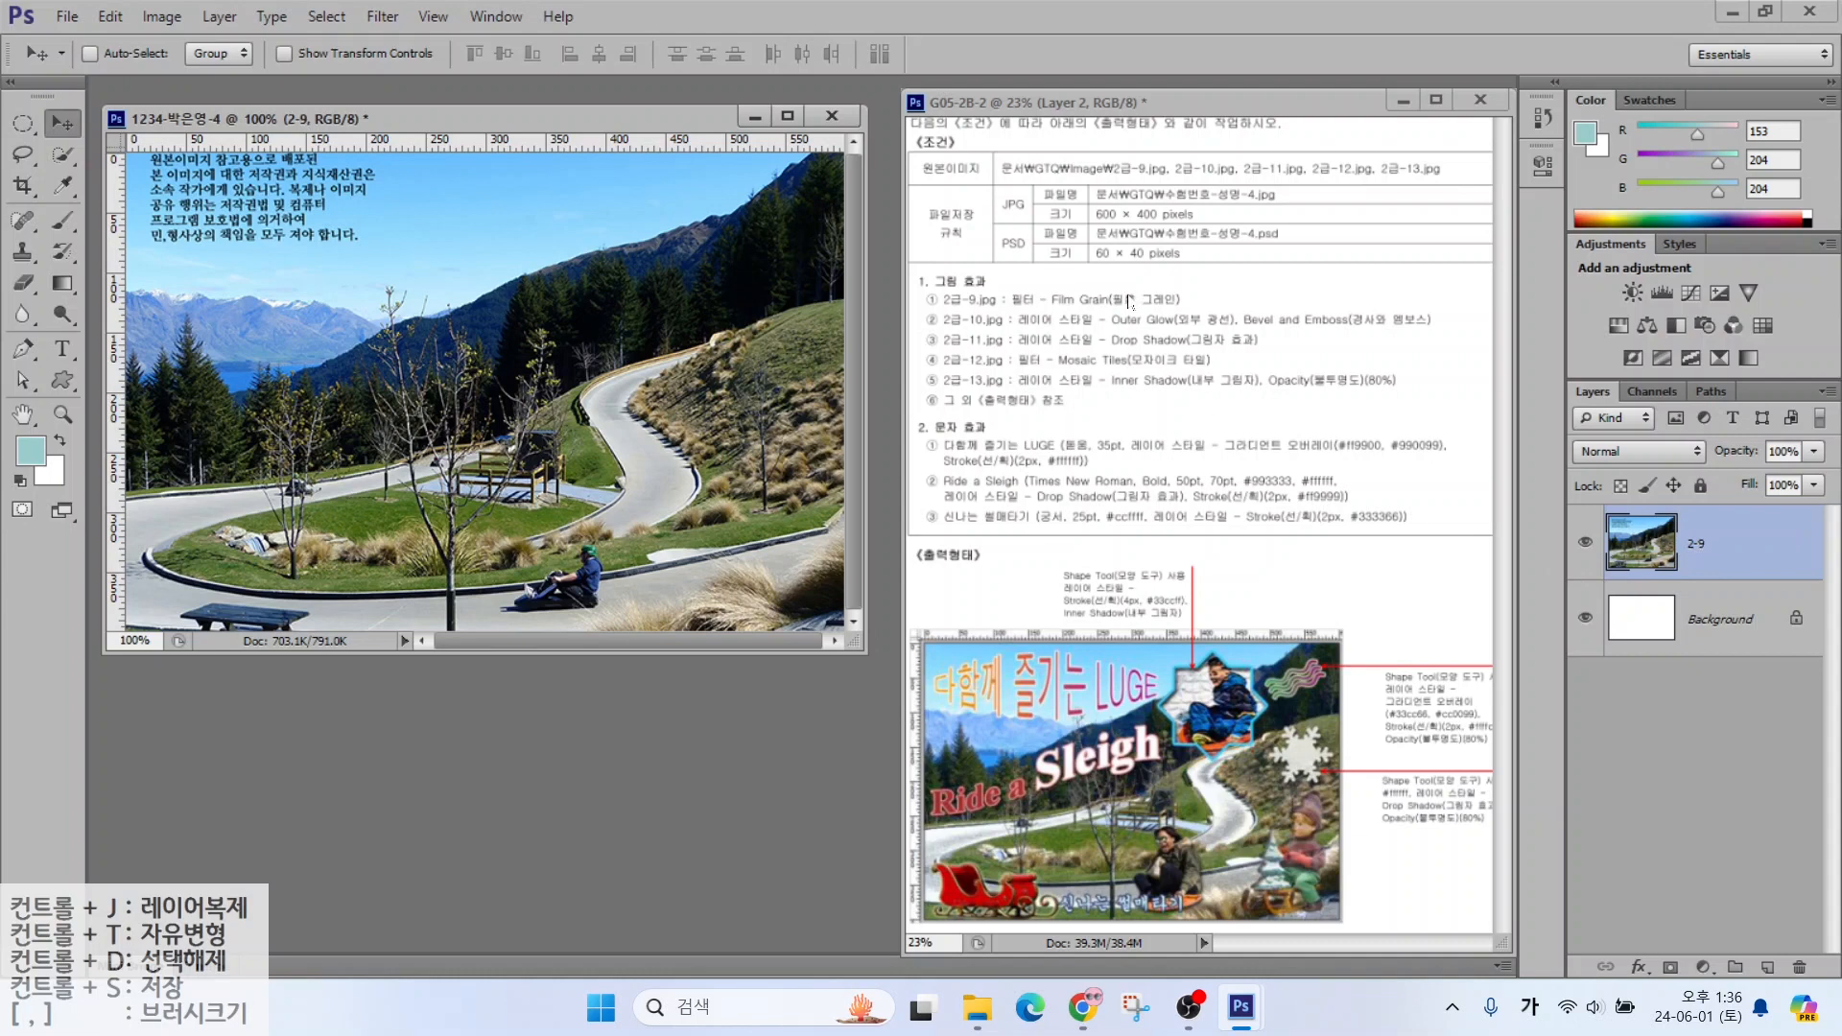
Apply the Film Grain filter from the Filter Gallery to layer 2-9
click(366, 17)
key(Right)
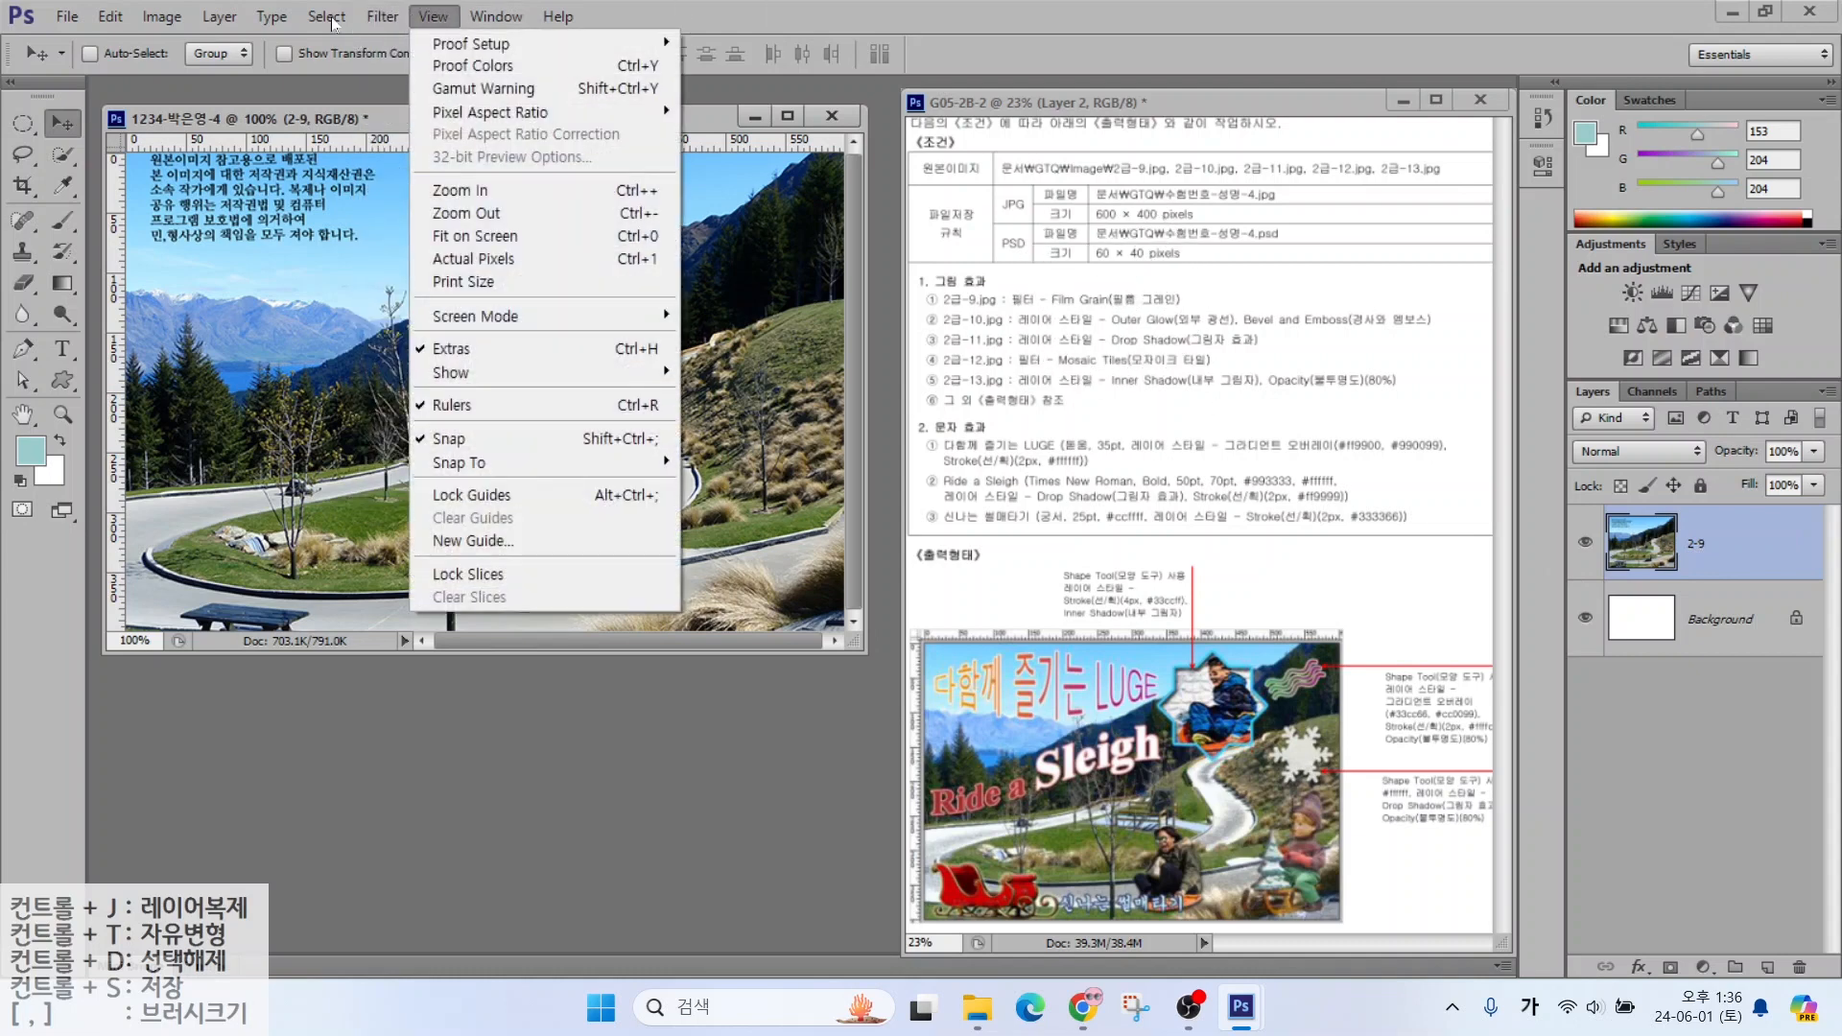
click(422, 111)
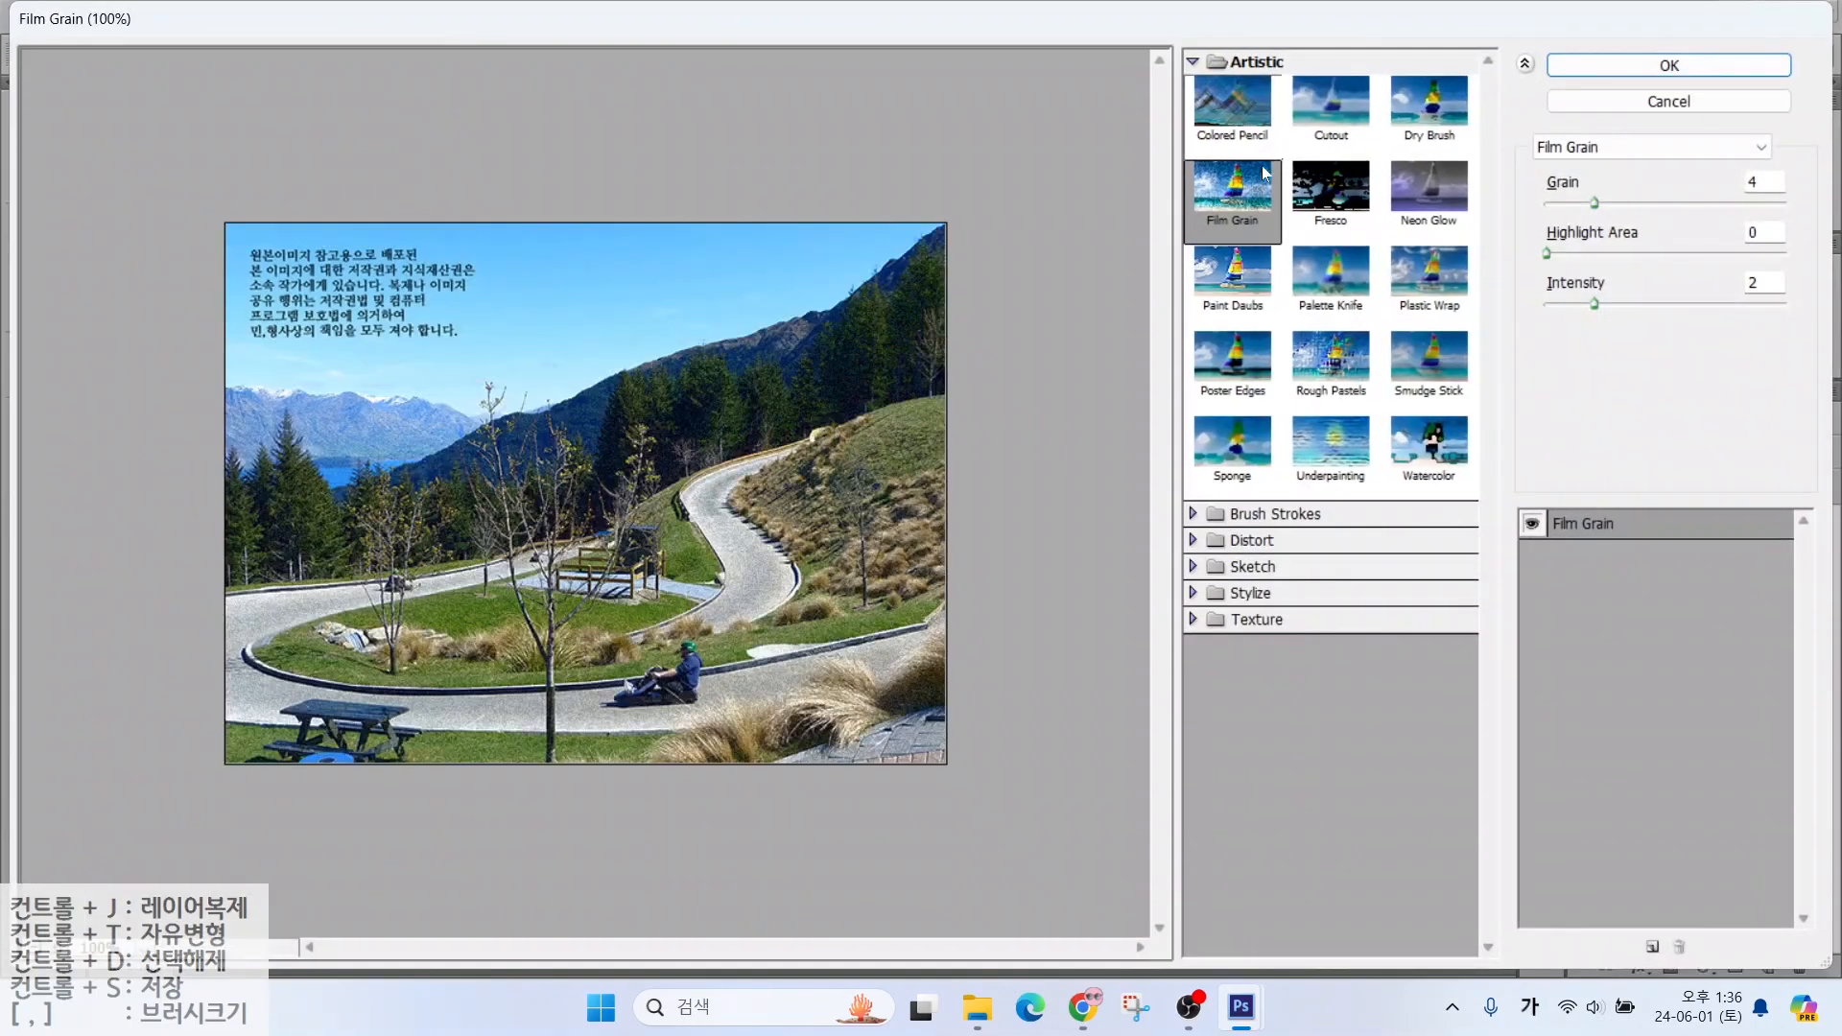
click(1670, 65)
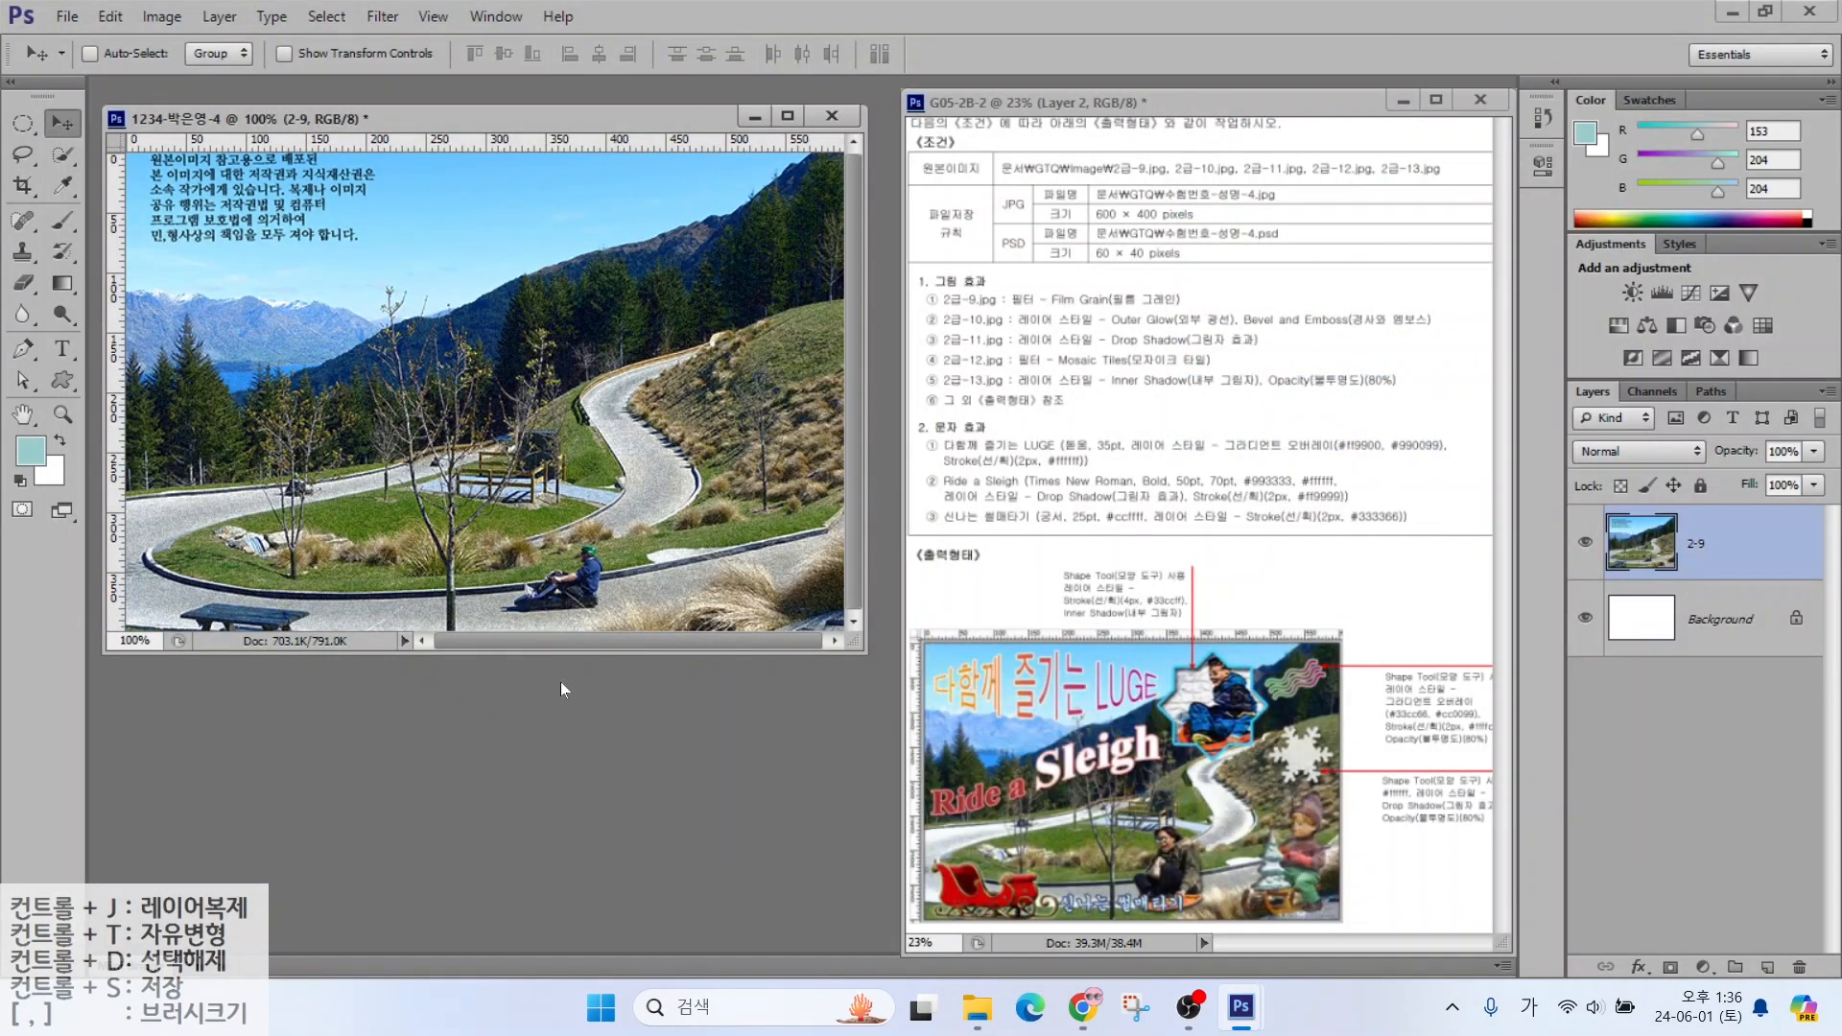
key(ctrl+o)
Open the sleigh photo 2급-10.jpg and select the Magic Wand Tool
click(880, 660)
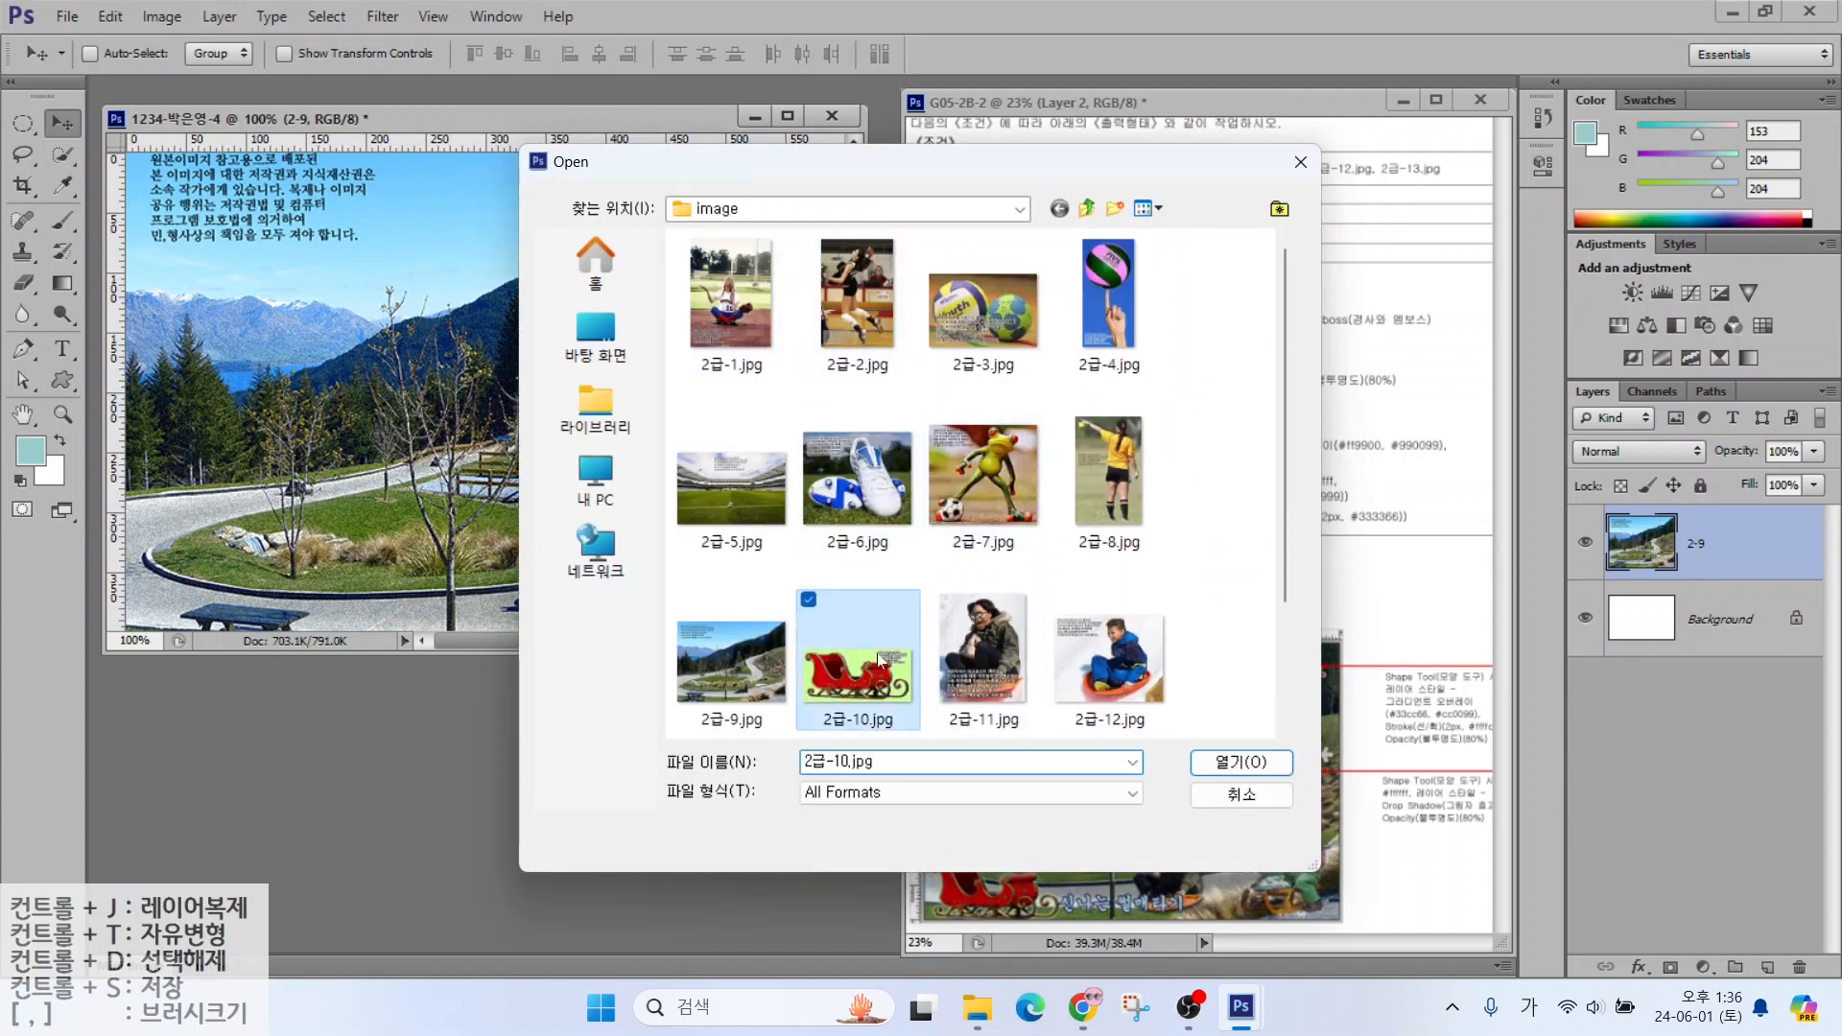
double_click(880, 660)
key(w)
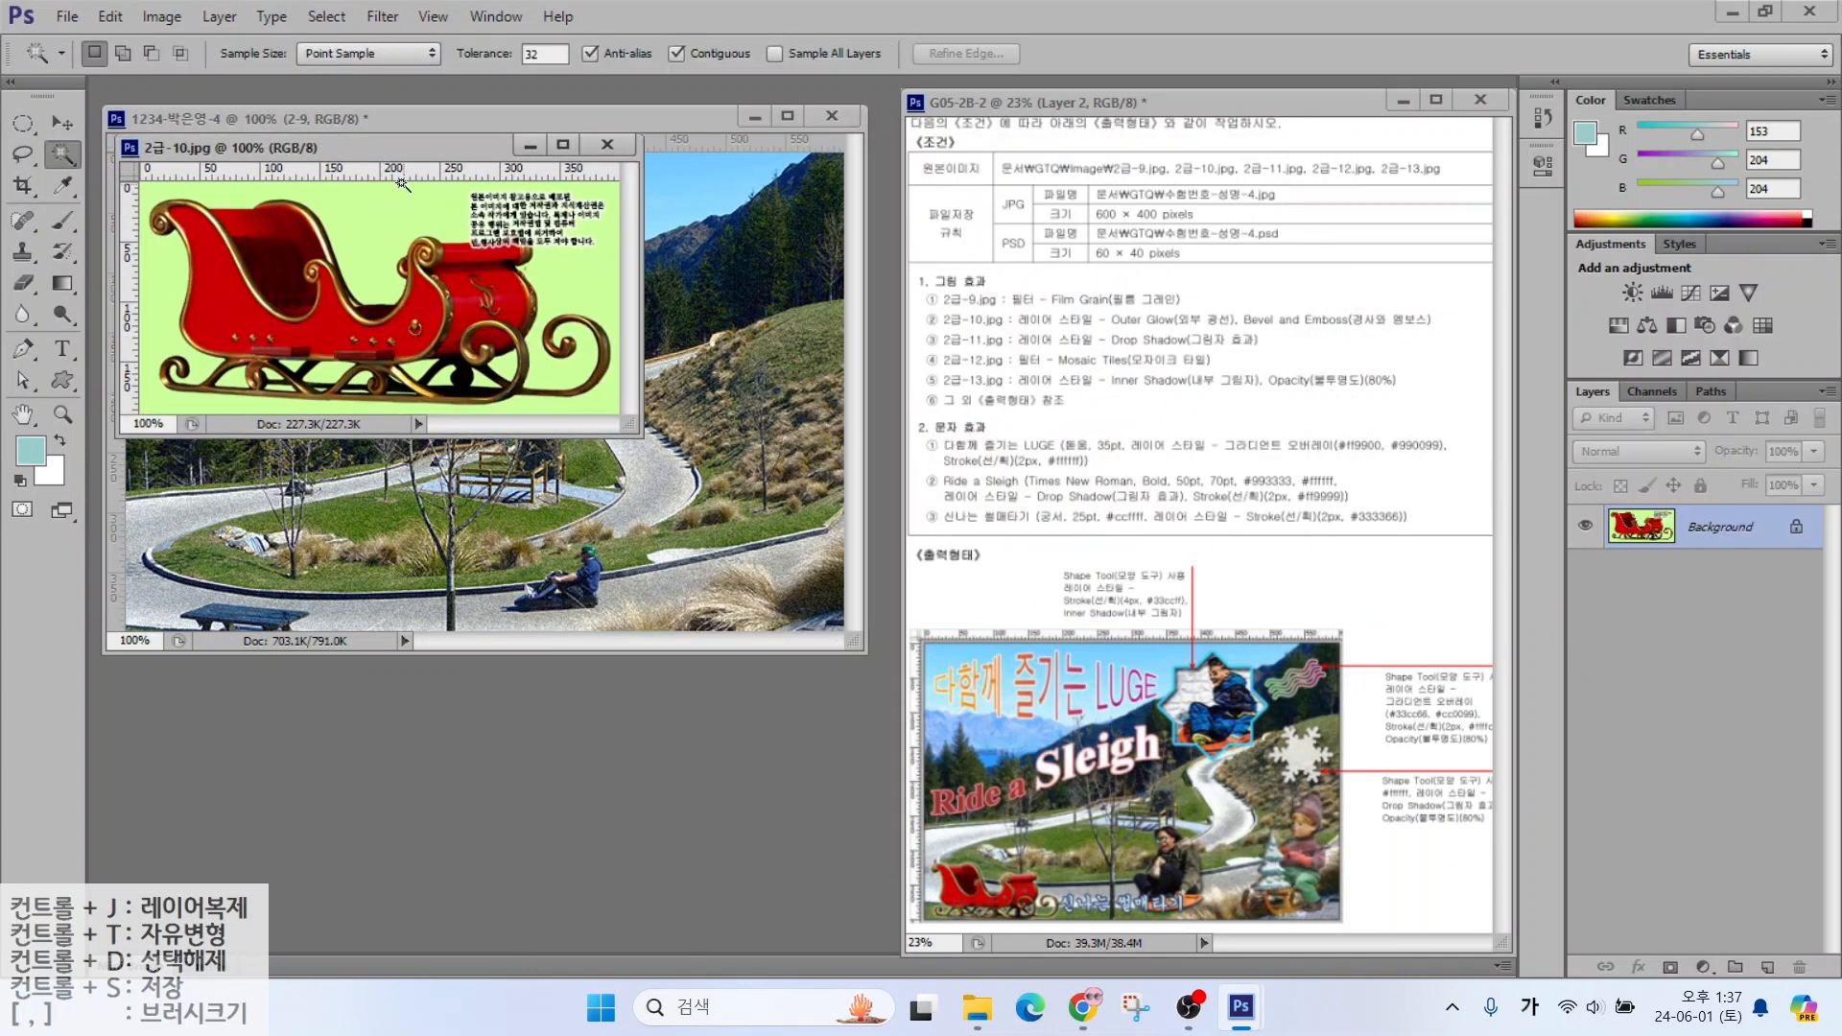
right_click(63, 155)
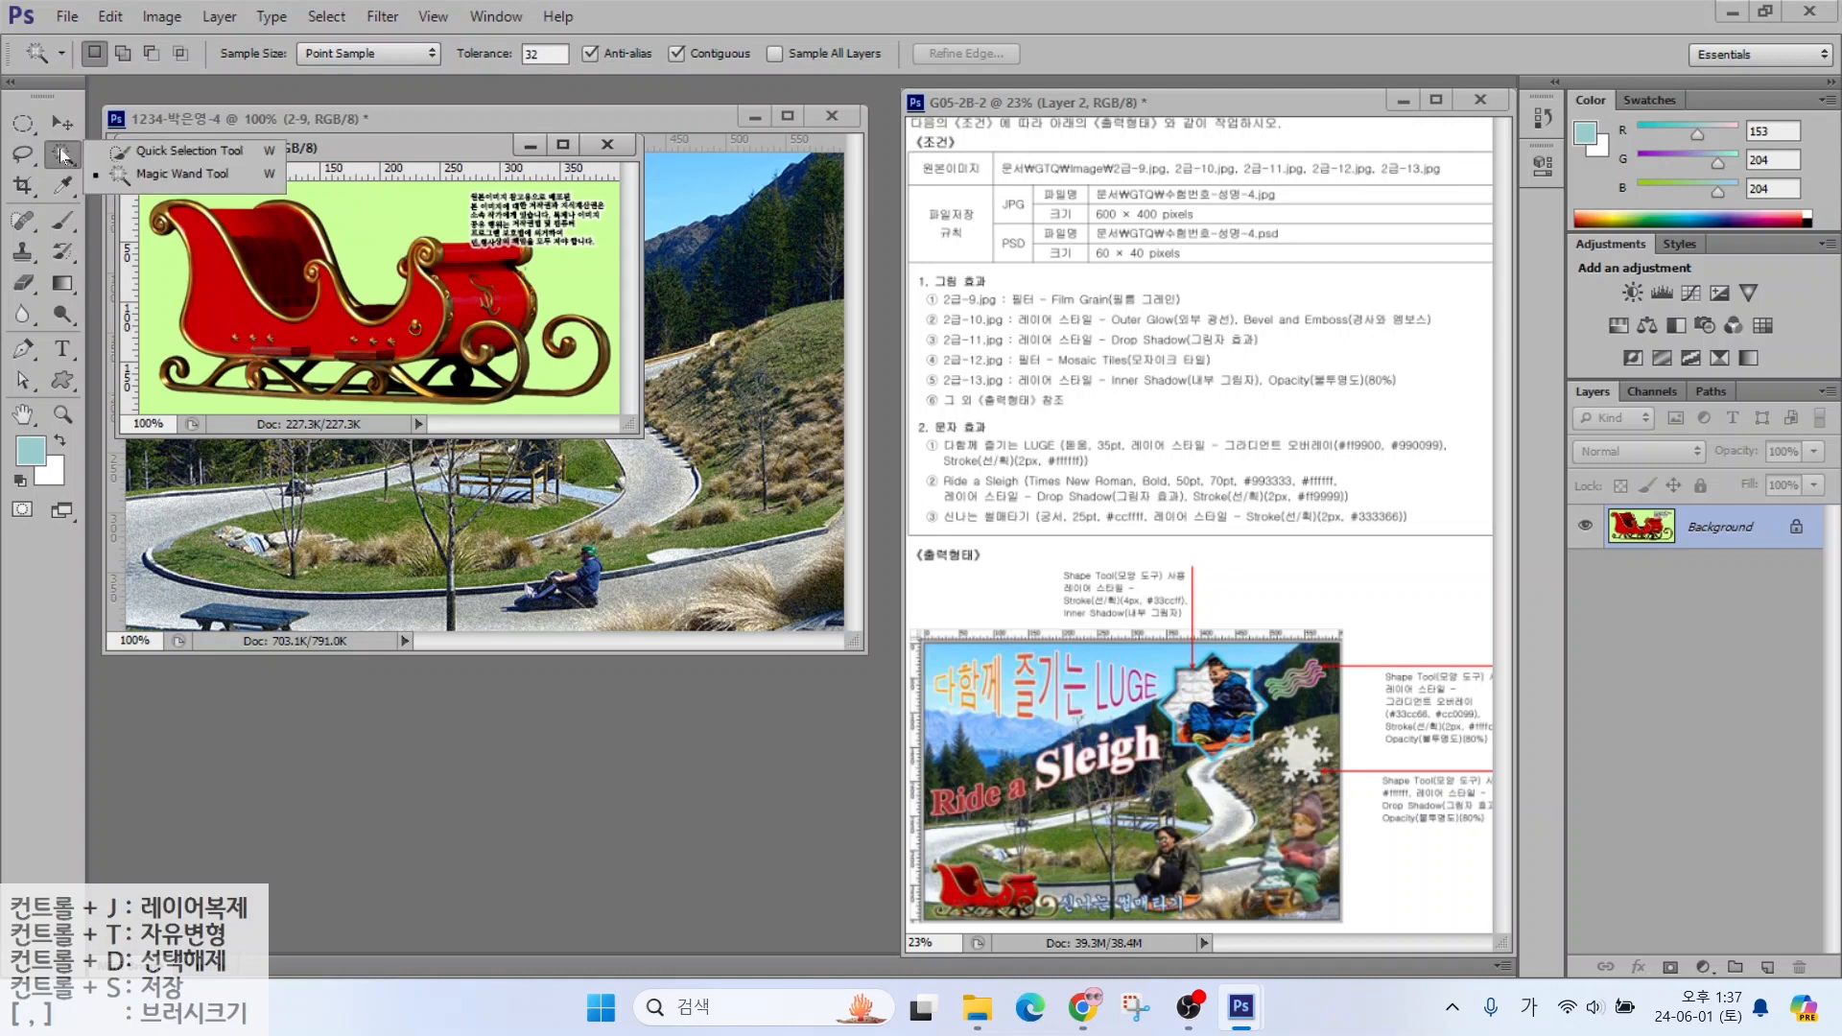
click(187, 175)
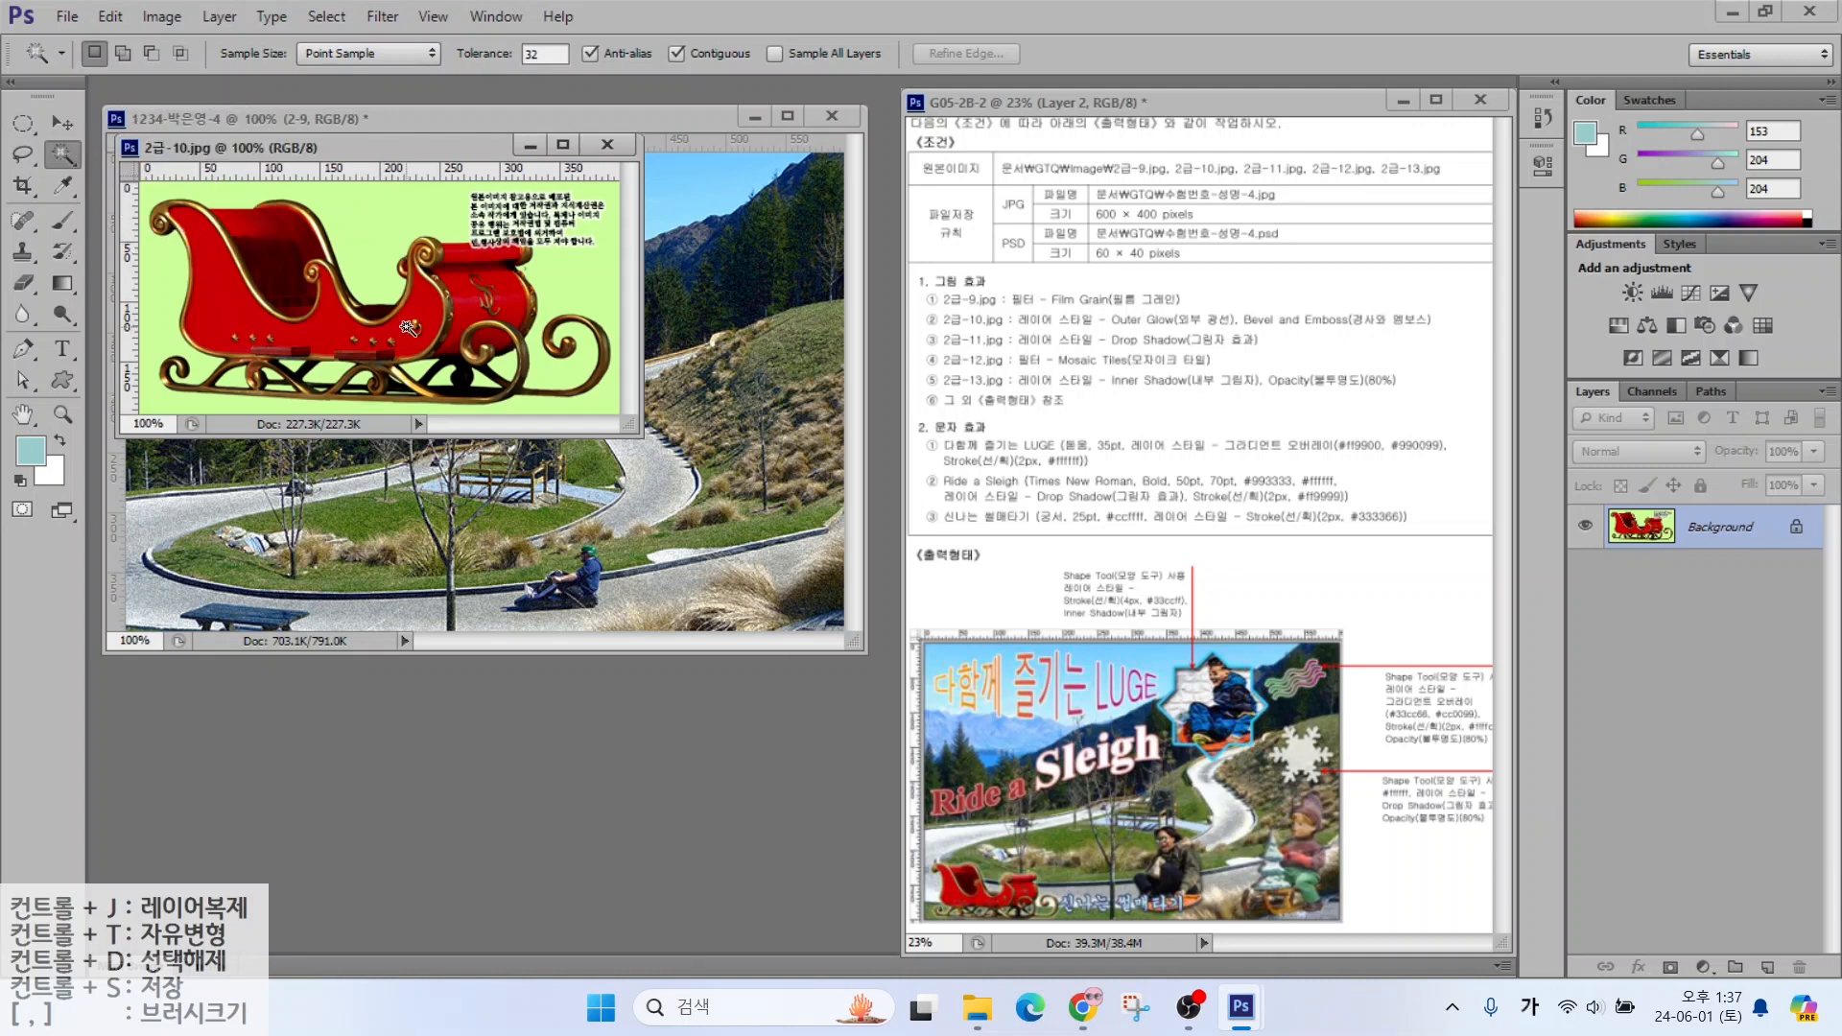
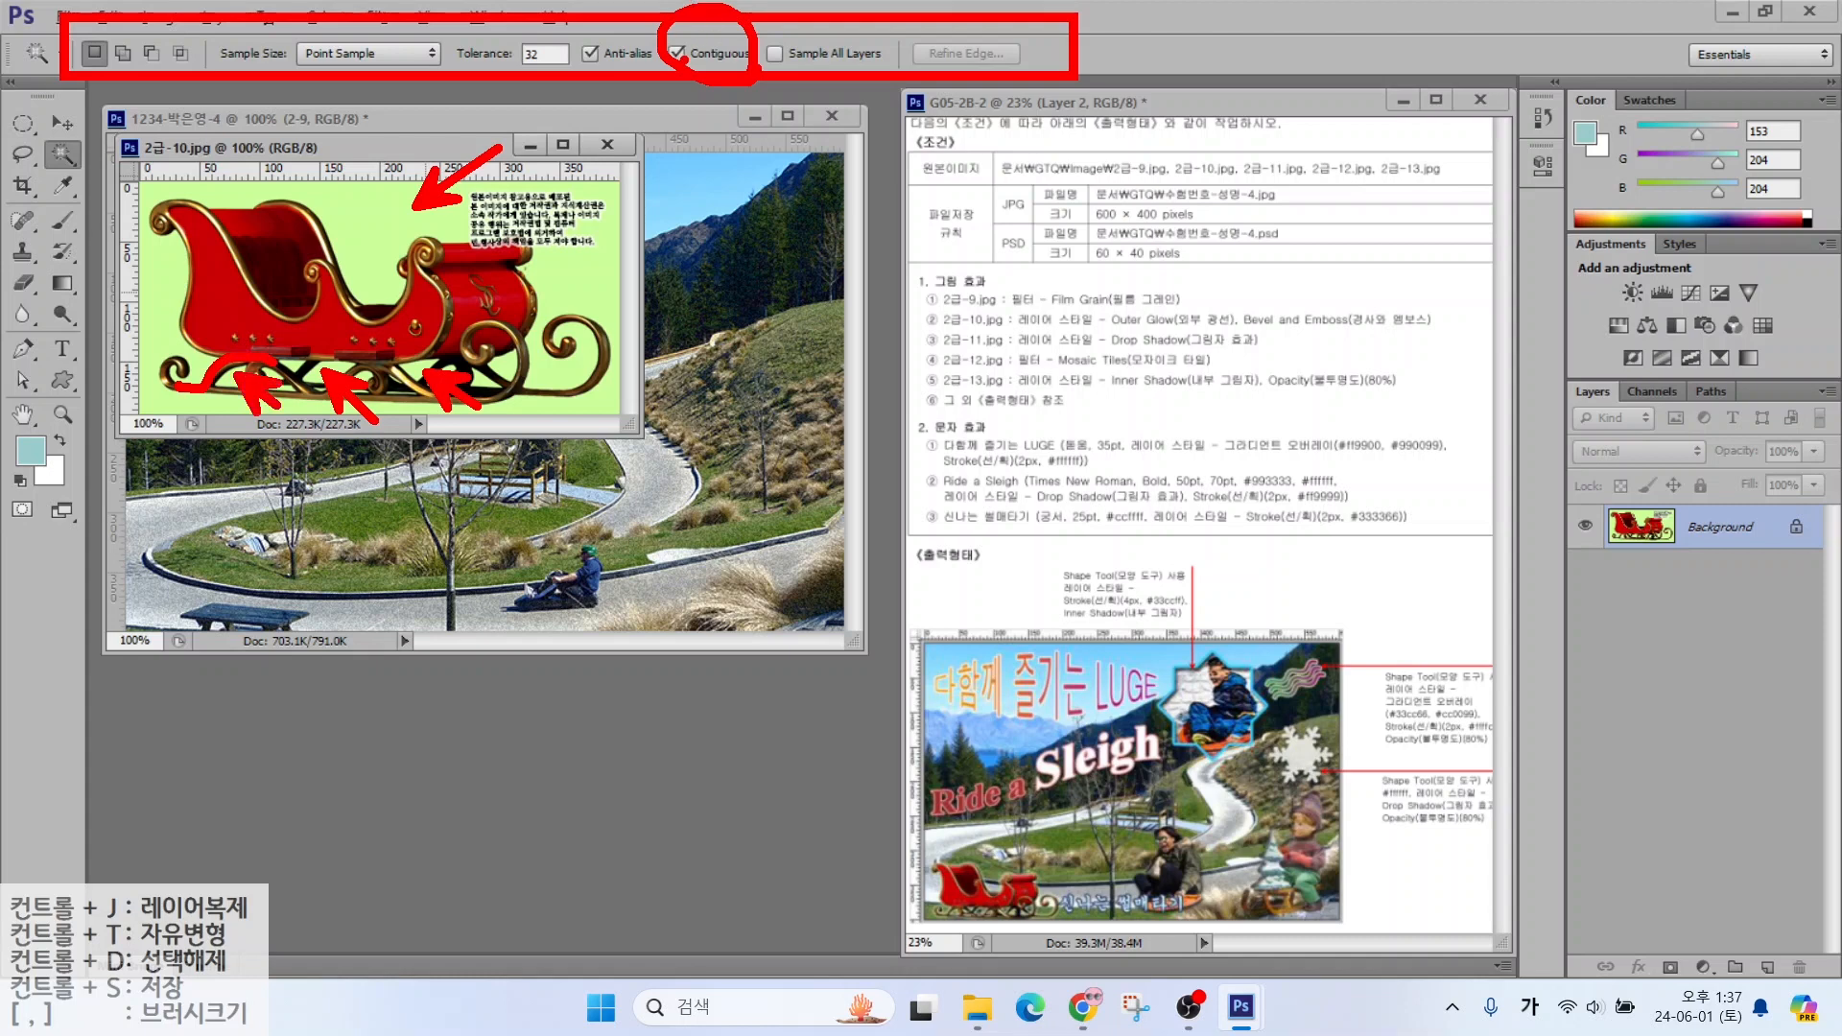
Select the sleigh by inverting a non-contiguous Magic Wand pick of the green background
click(678, 53)
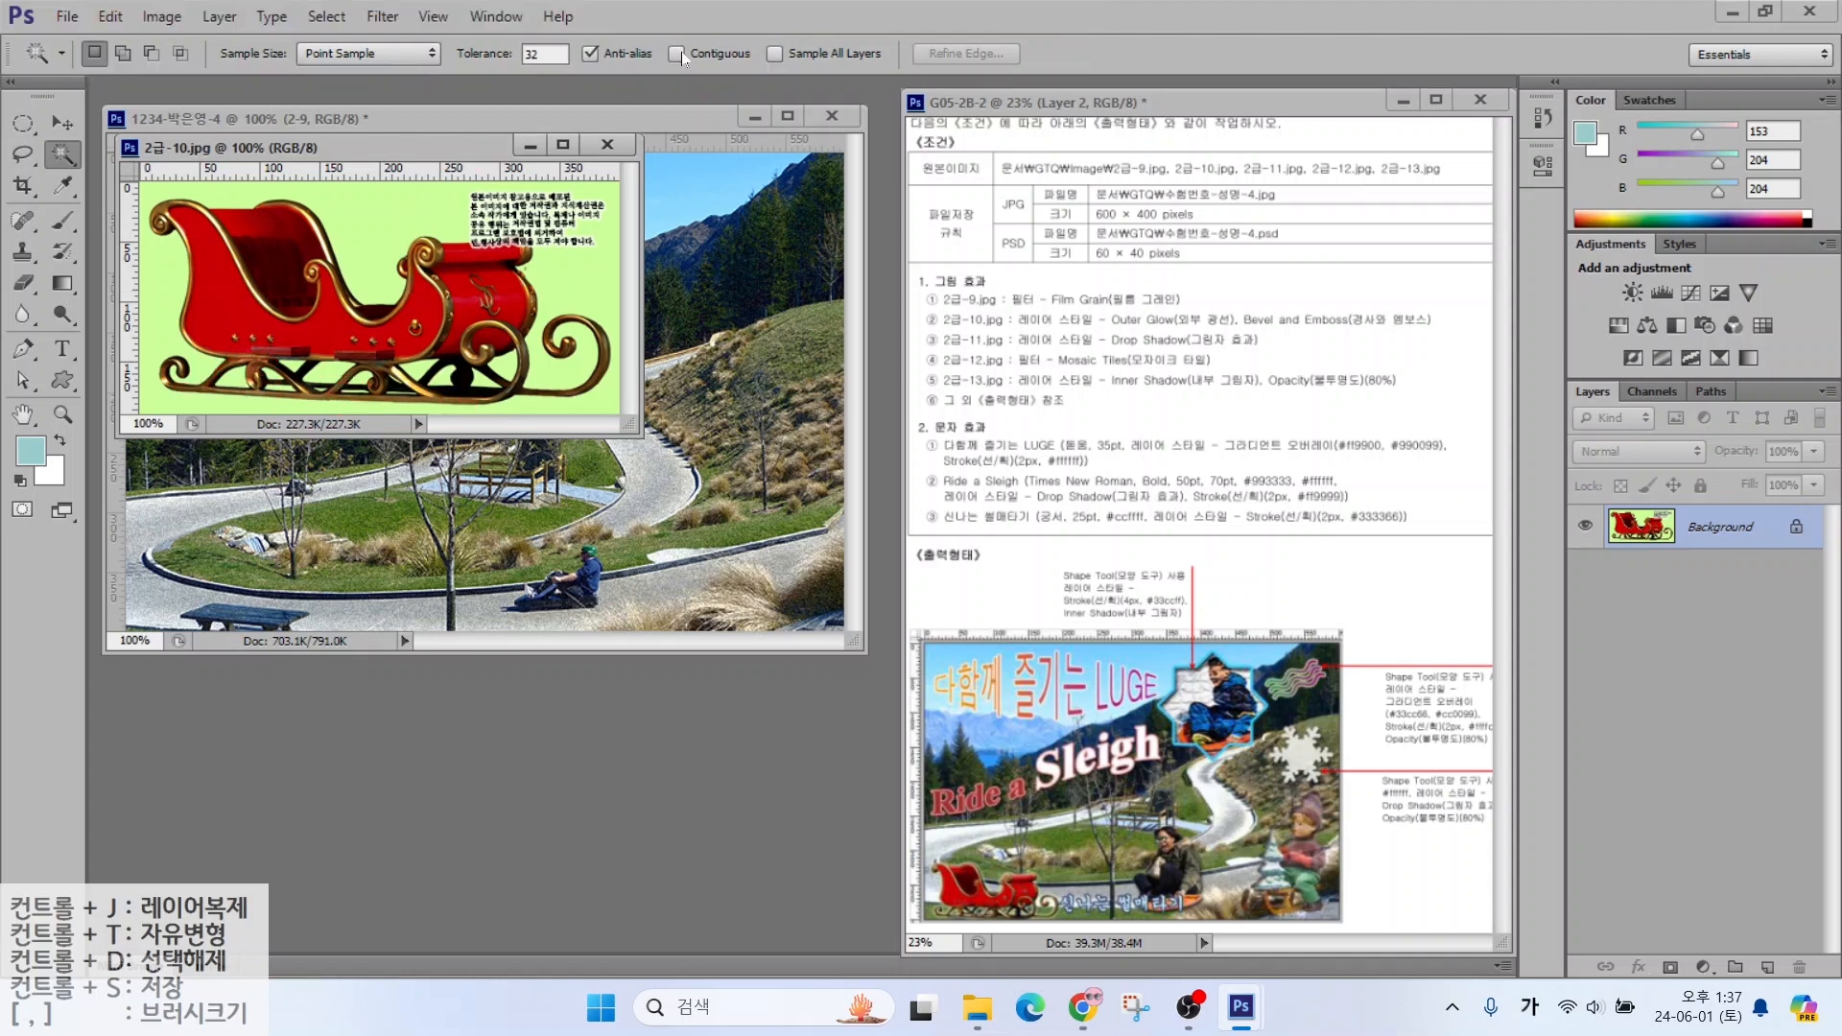
click(382, 222)
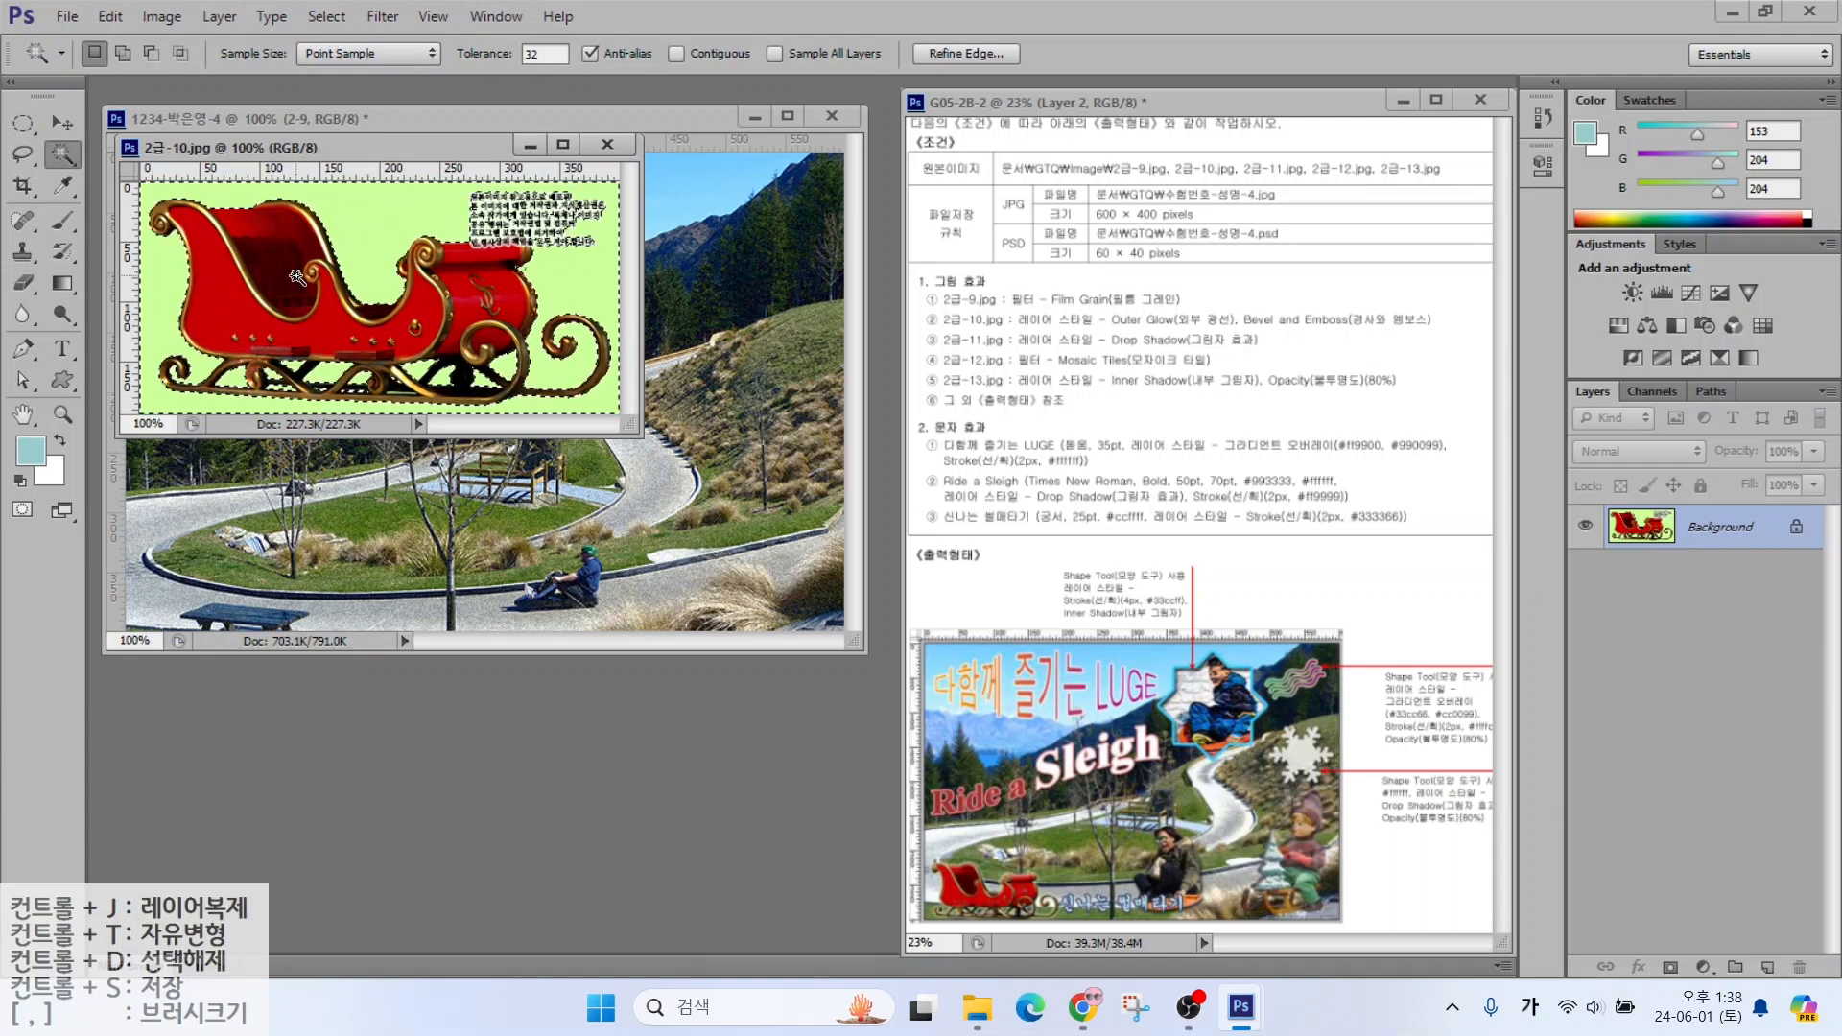
click(311, 19)
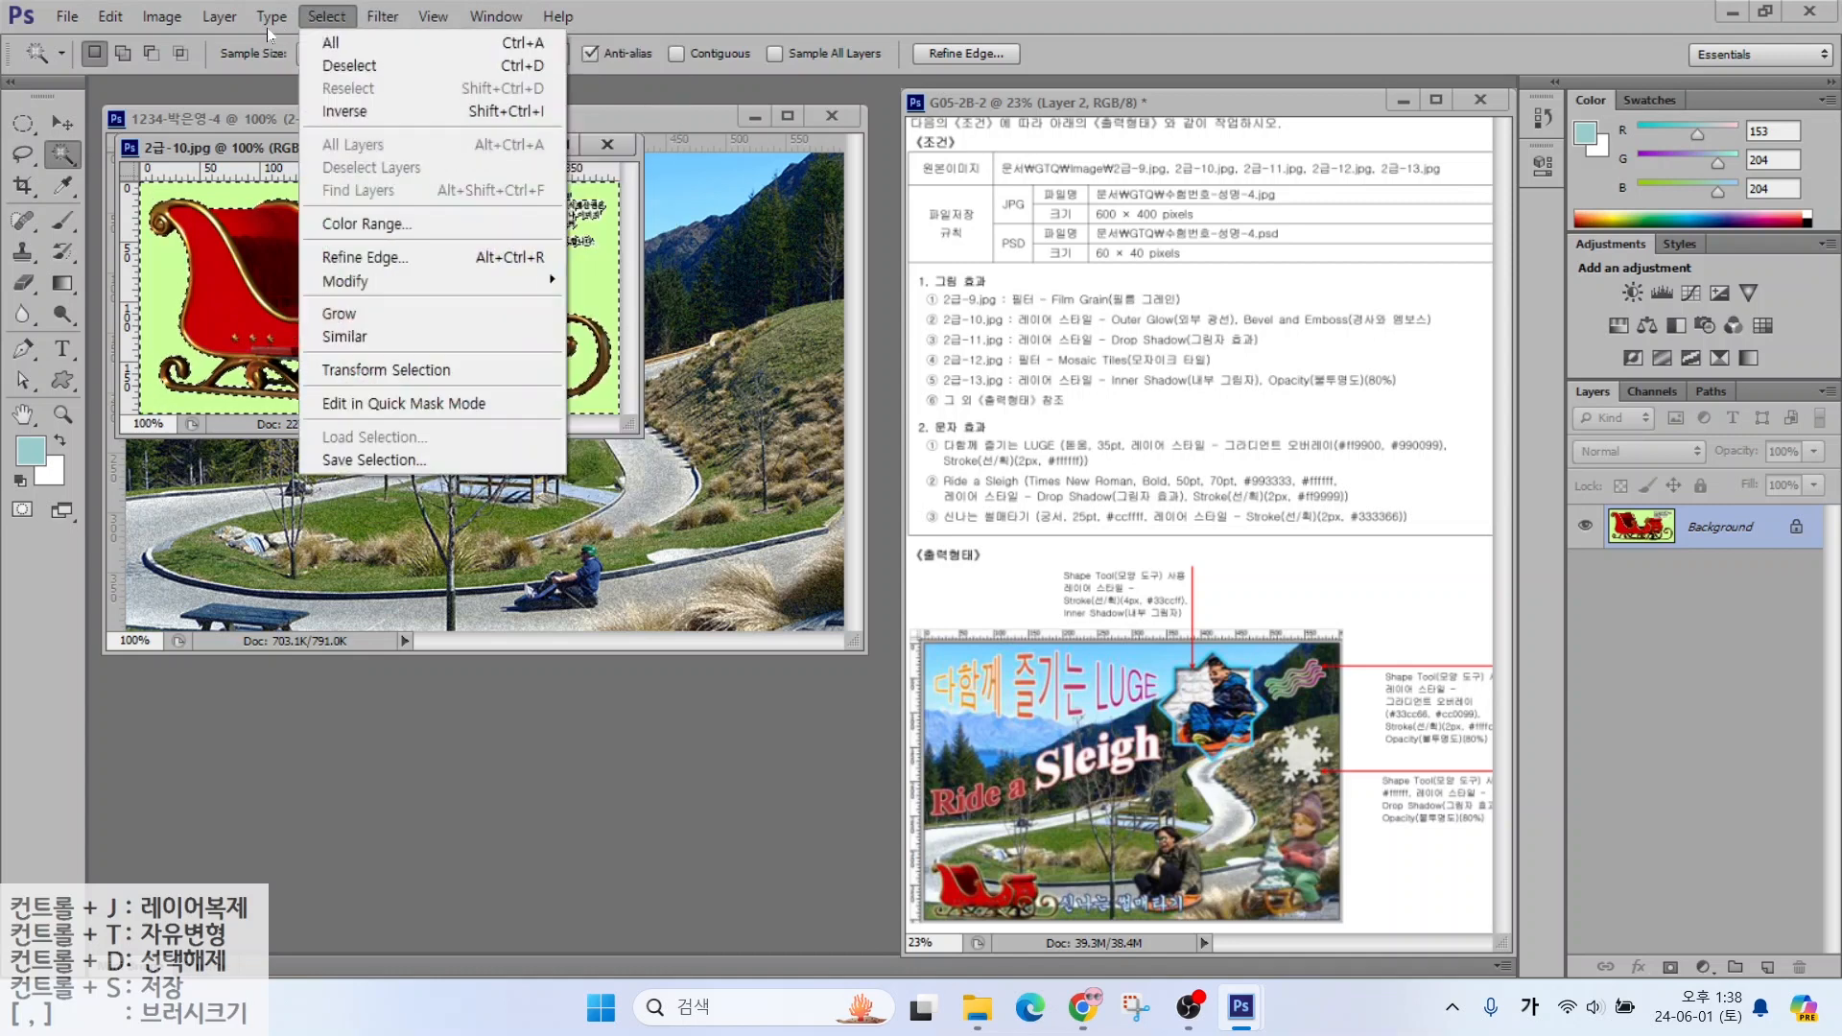
click(346, 111)
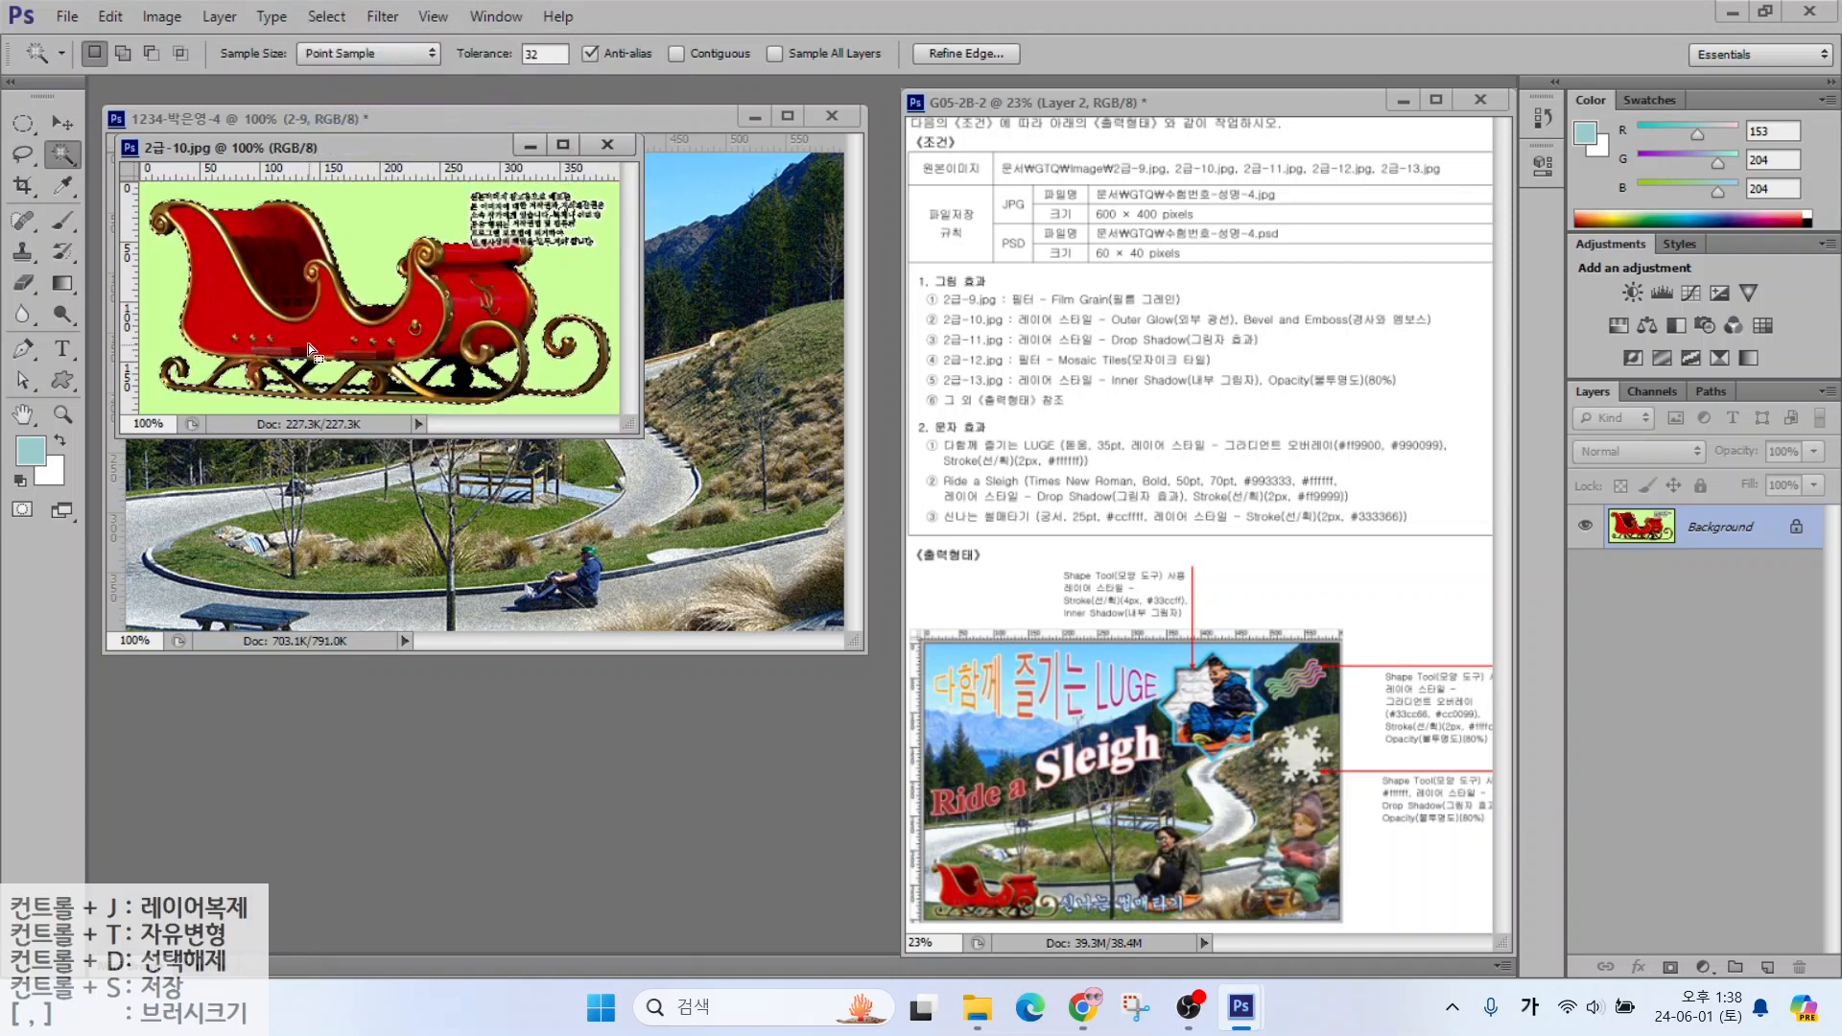
Lasso the caption text out of the selection and drag the sleigh into the luge poster
click(23, 155)
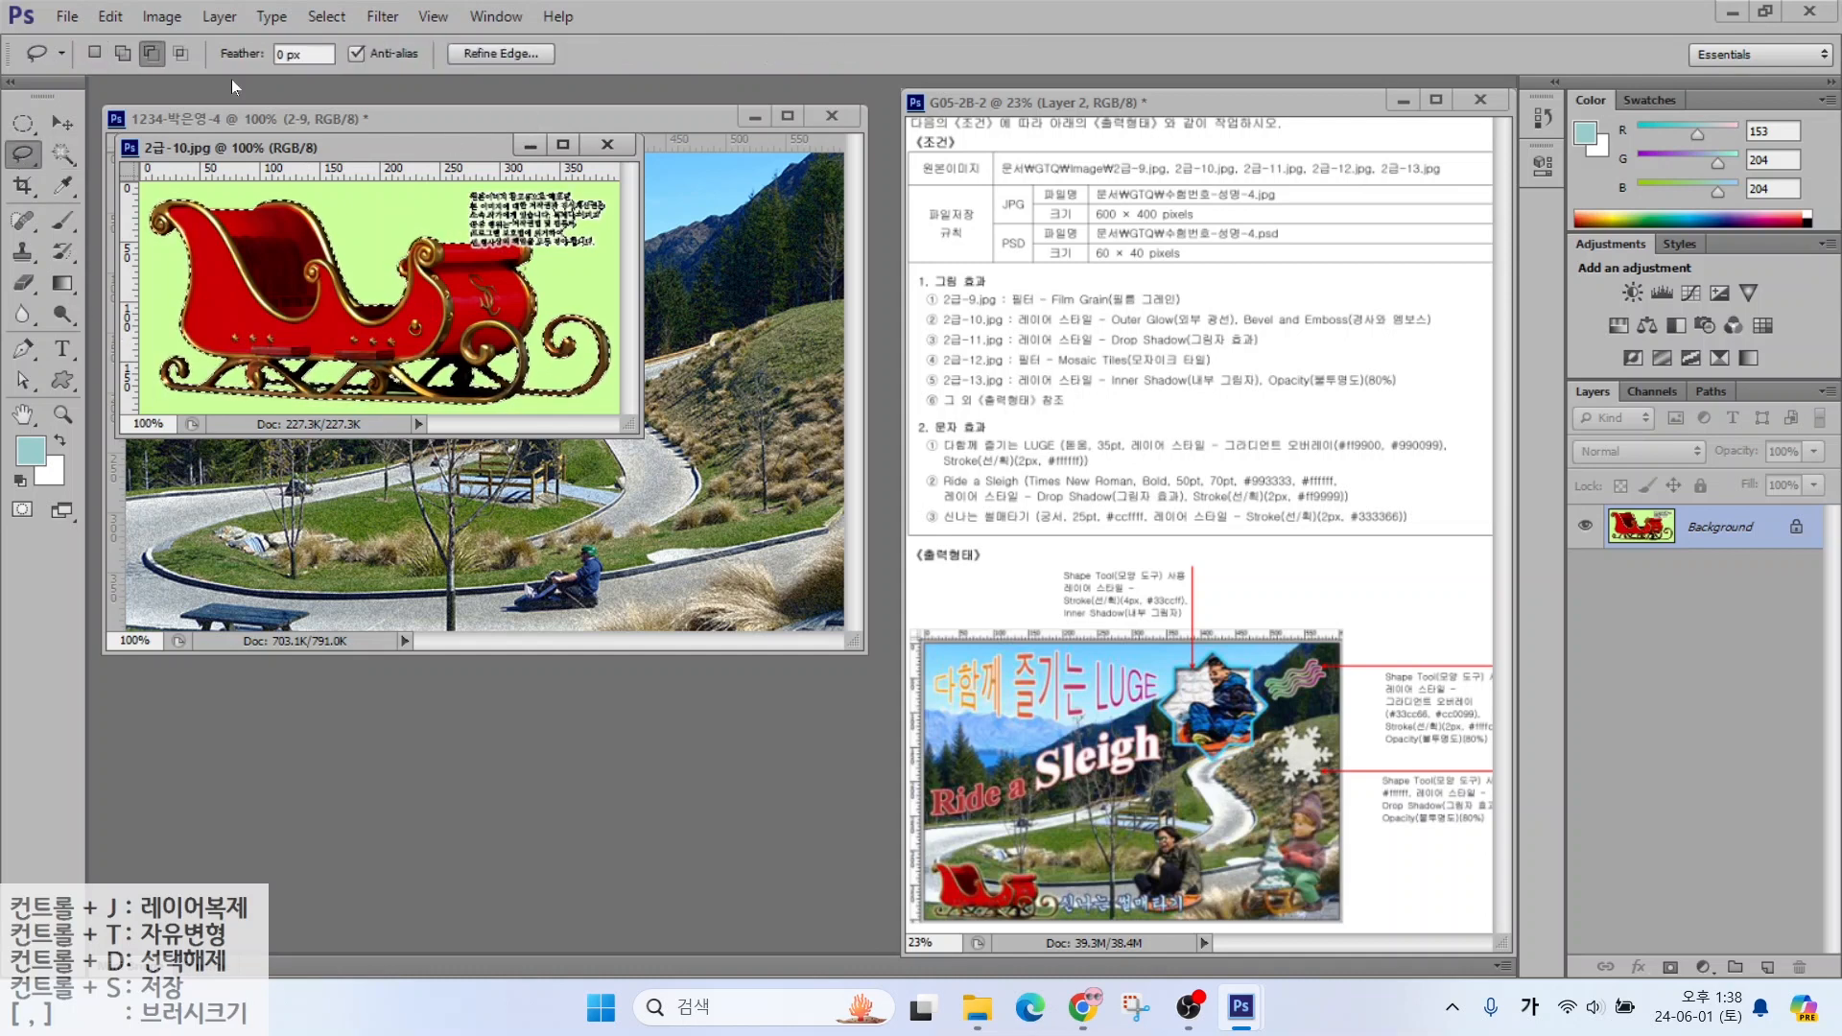
mouse_move(432, 210)
mouse_down()
mouse_move(454, 231)
mouse_move(437, 176)
mouse_move(435, 204)
mouse_move(853, 248)
mouse_up()
key(v)
drag(672, 396, 475, 407)
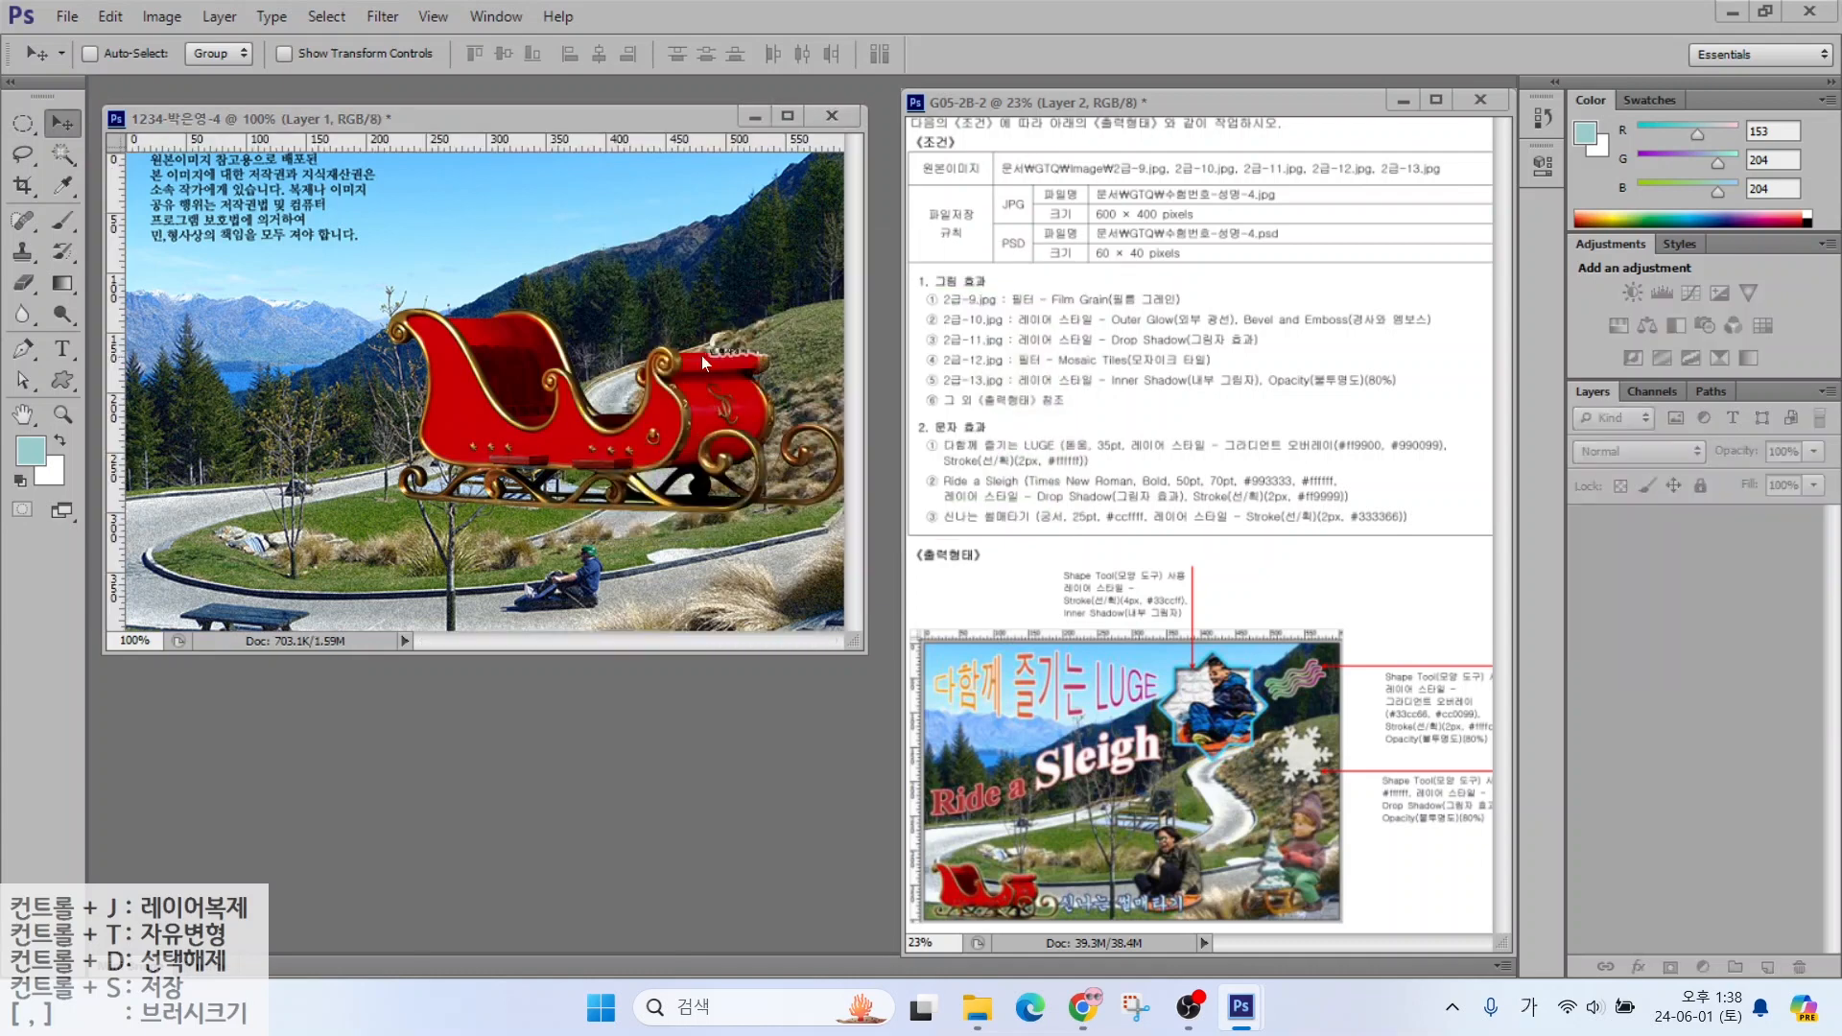
Name the sleigh layer 2-10 and shrink it into the lower-left corner
double_click(1712, 542)
text(2-10)
key(Return)
key(ctrl+t)
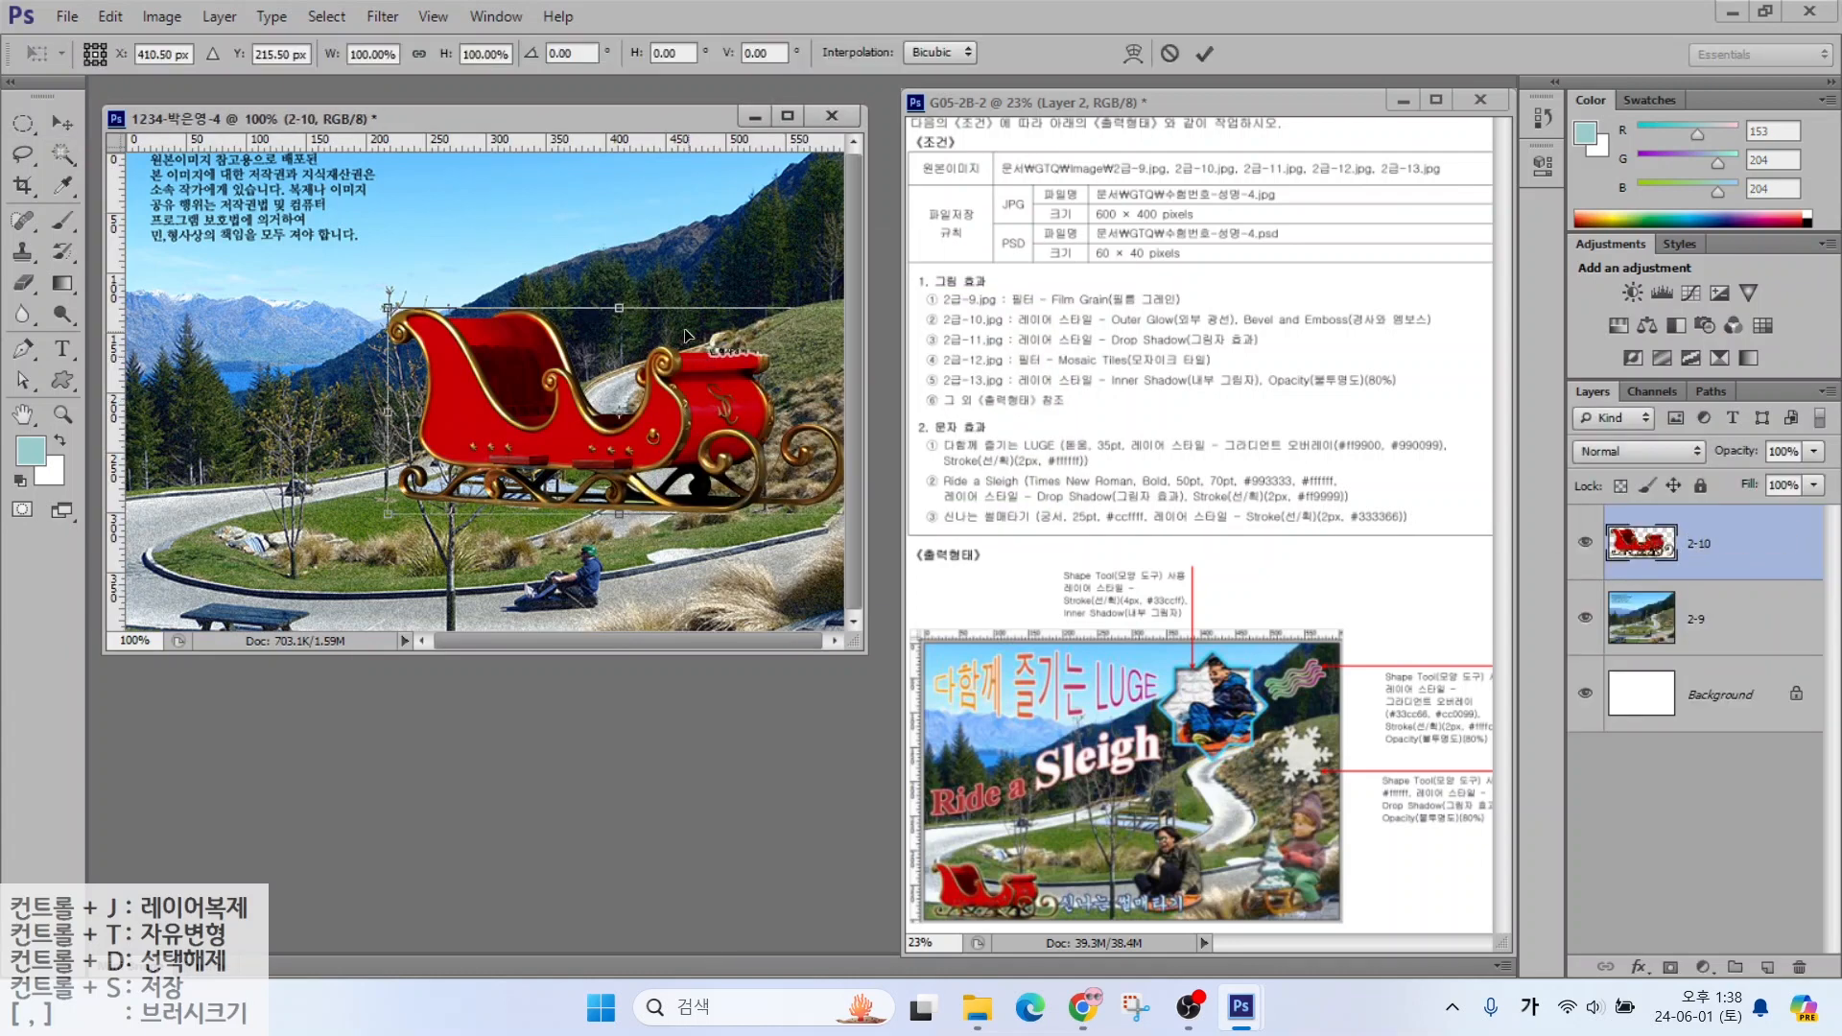
drag(387, 309, 604, 406)
drag(638, 487, 197, 589)
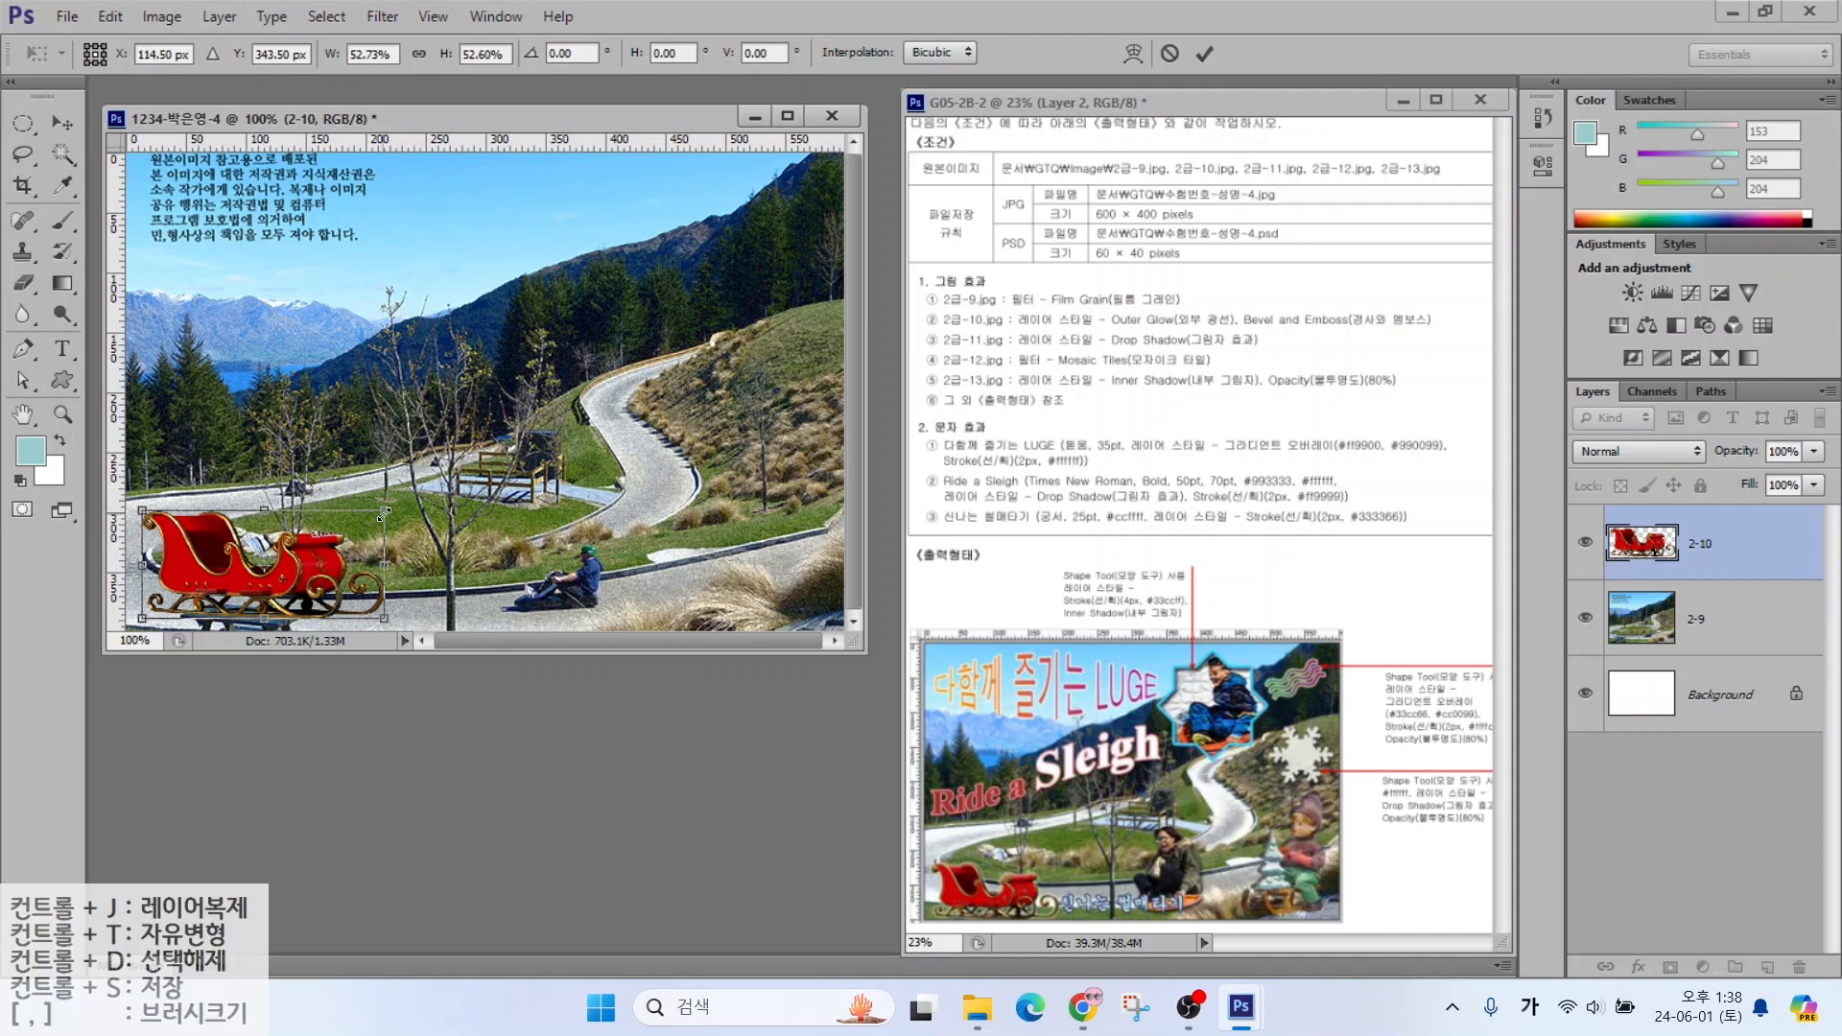
drag(383, 514, 355, 524)
key(Return)
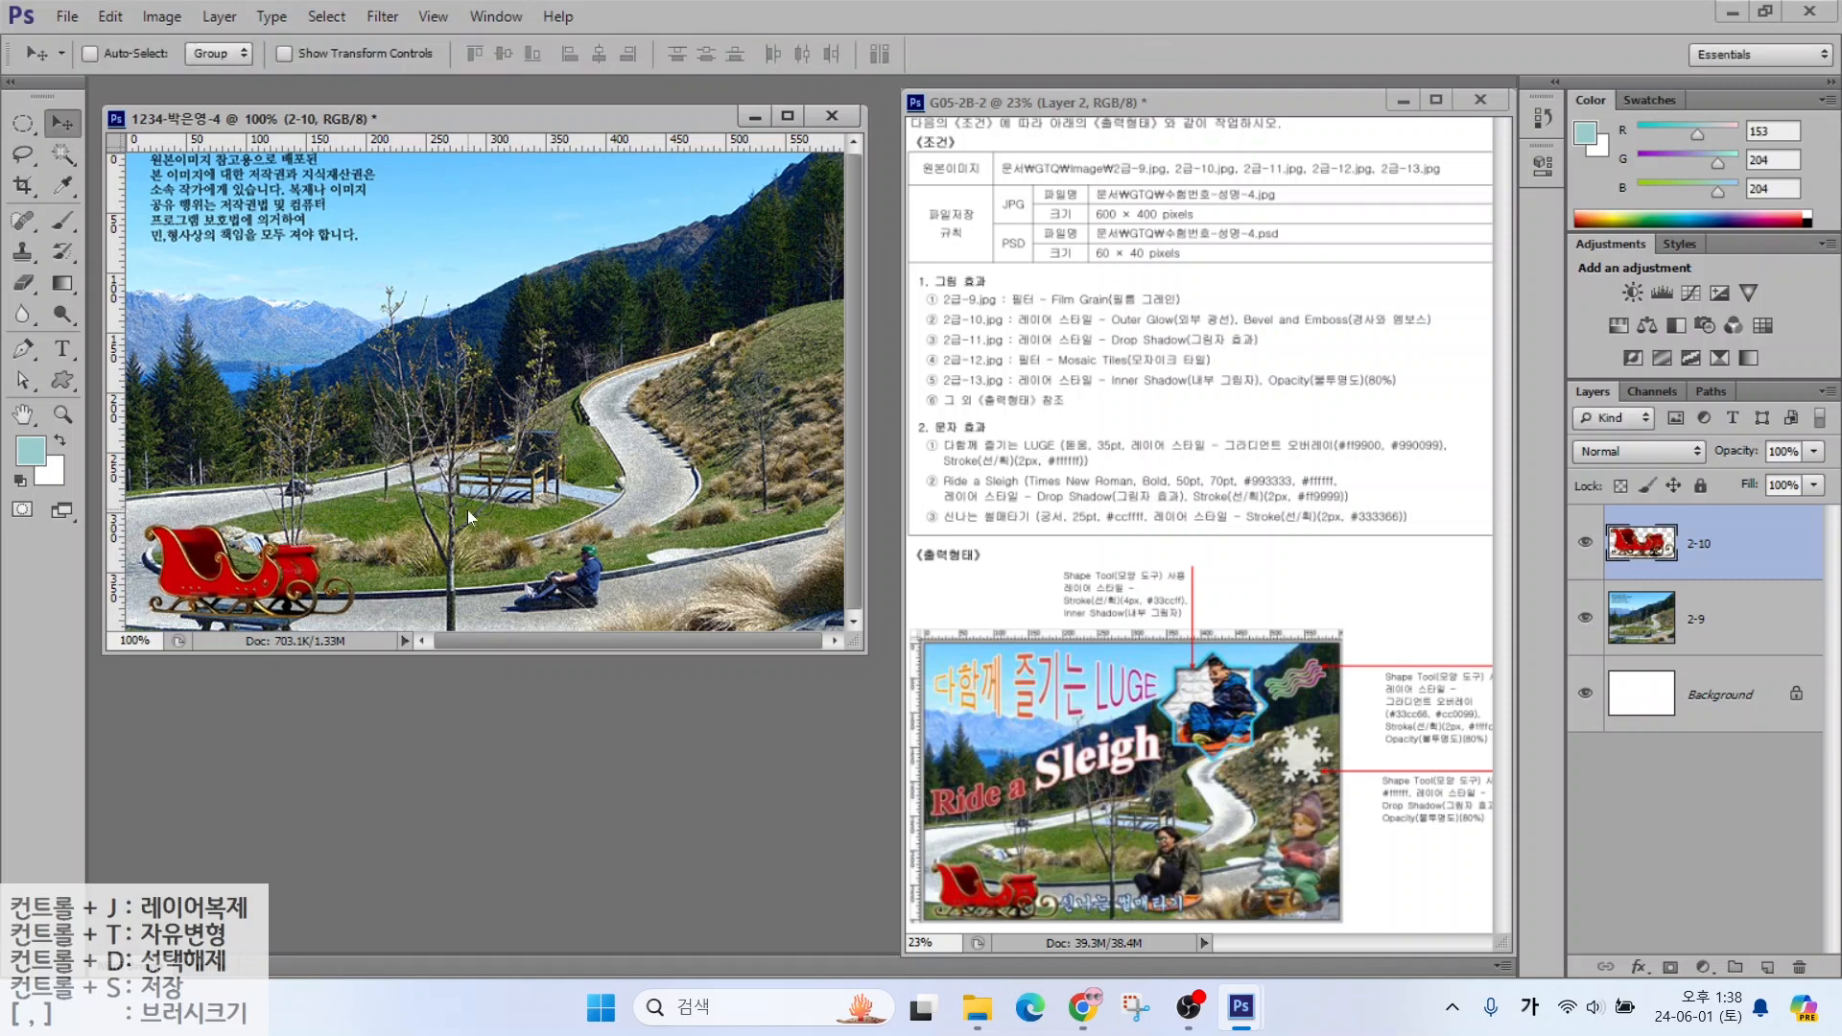
Give the sleigh Outer Glow and Bevel & Emboss, then pick 2급-11.jpg to open
click(1632, 969)
click(1651, 924)
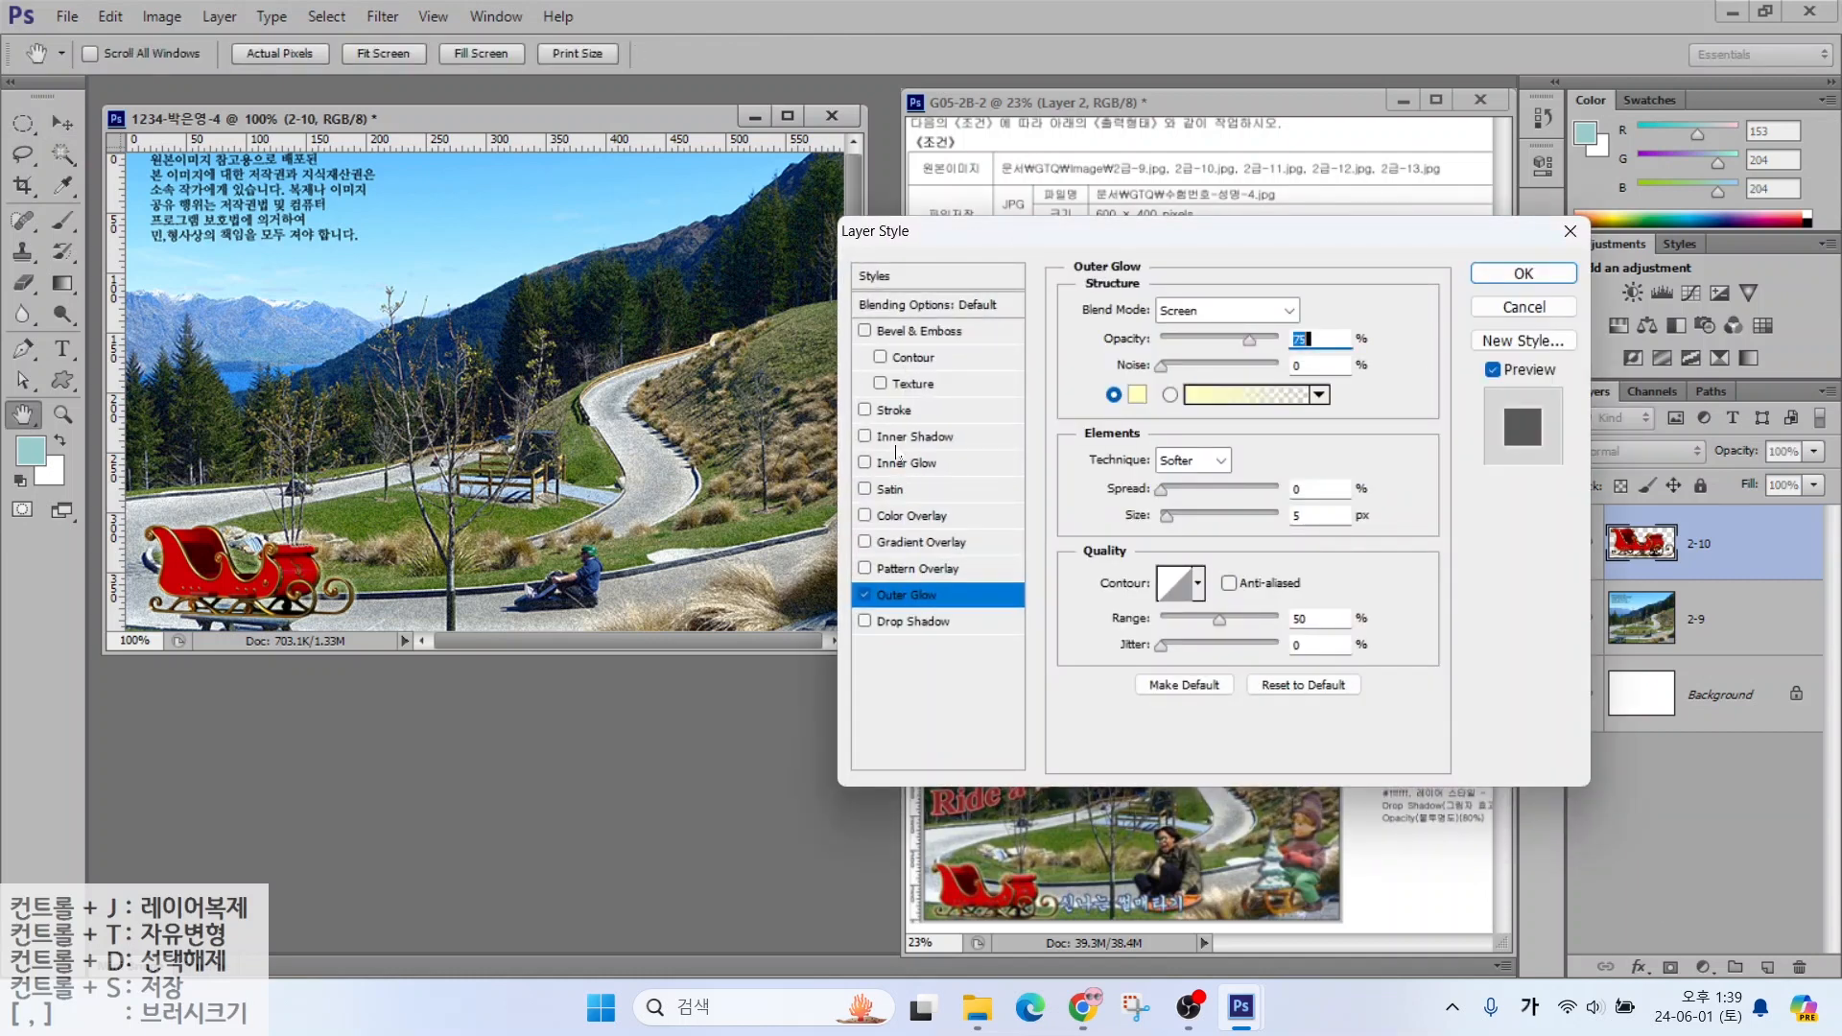
click(911, 331)
click(1504, 275)
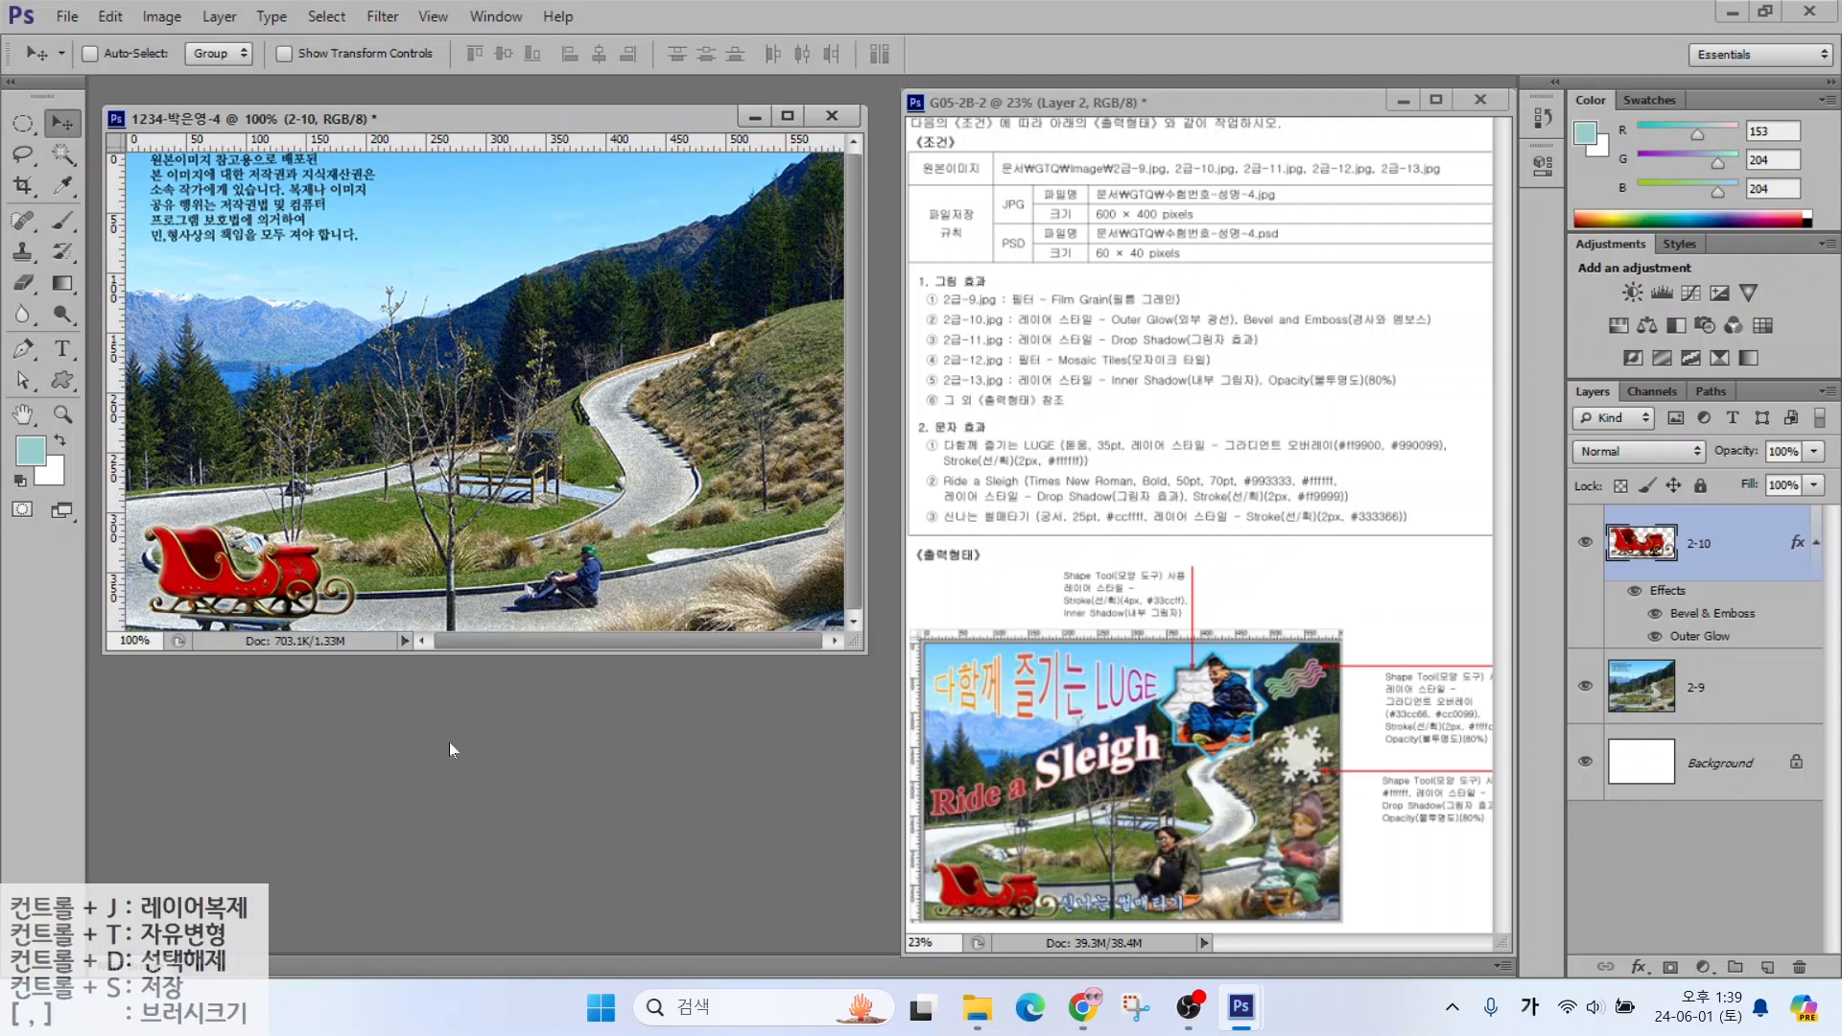
key(ctrl+o)
click(984, 653)
Open 2급-11.jpg and select the woman on the sled, leaving out the caption text
click(1238, 765)
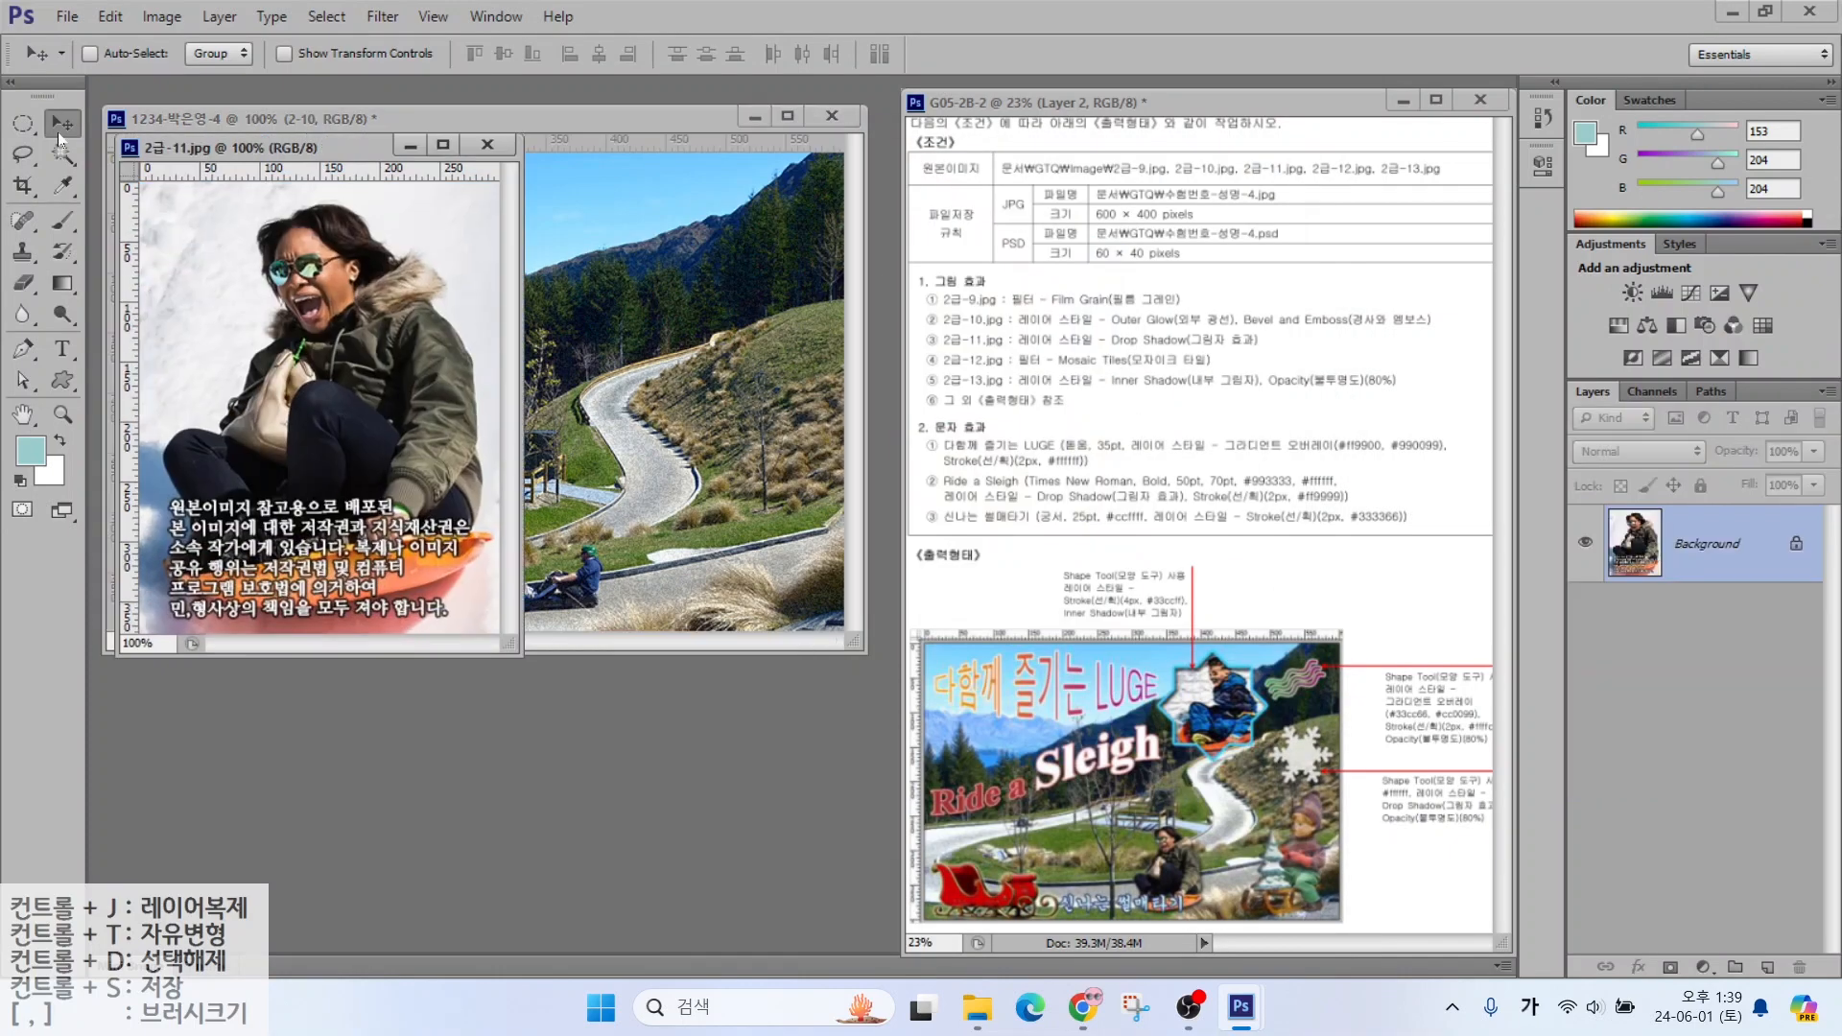
click(63, 154)
mouse_move(317, 288)
mouse_down()
mouse_move(374, 384)
mouse_move(384, 288)
mouse_move(403, 504)
mouse_move(311, 576)
mouse_move(203, 538)
mouse_move(192, 489)
mouse_up()
click(23, 154)
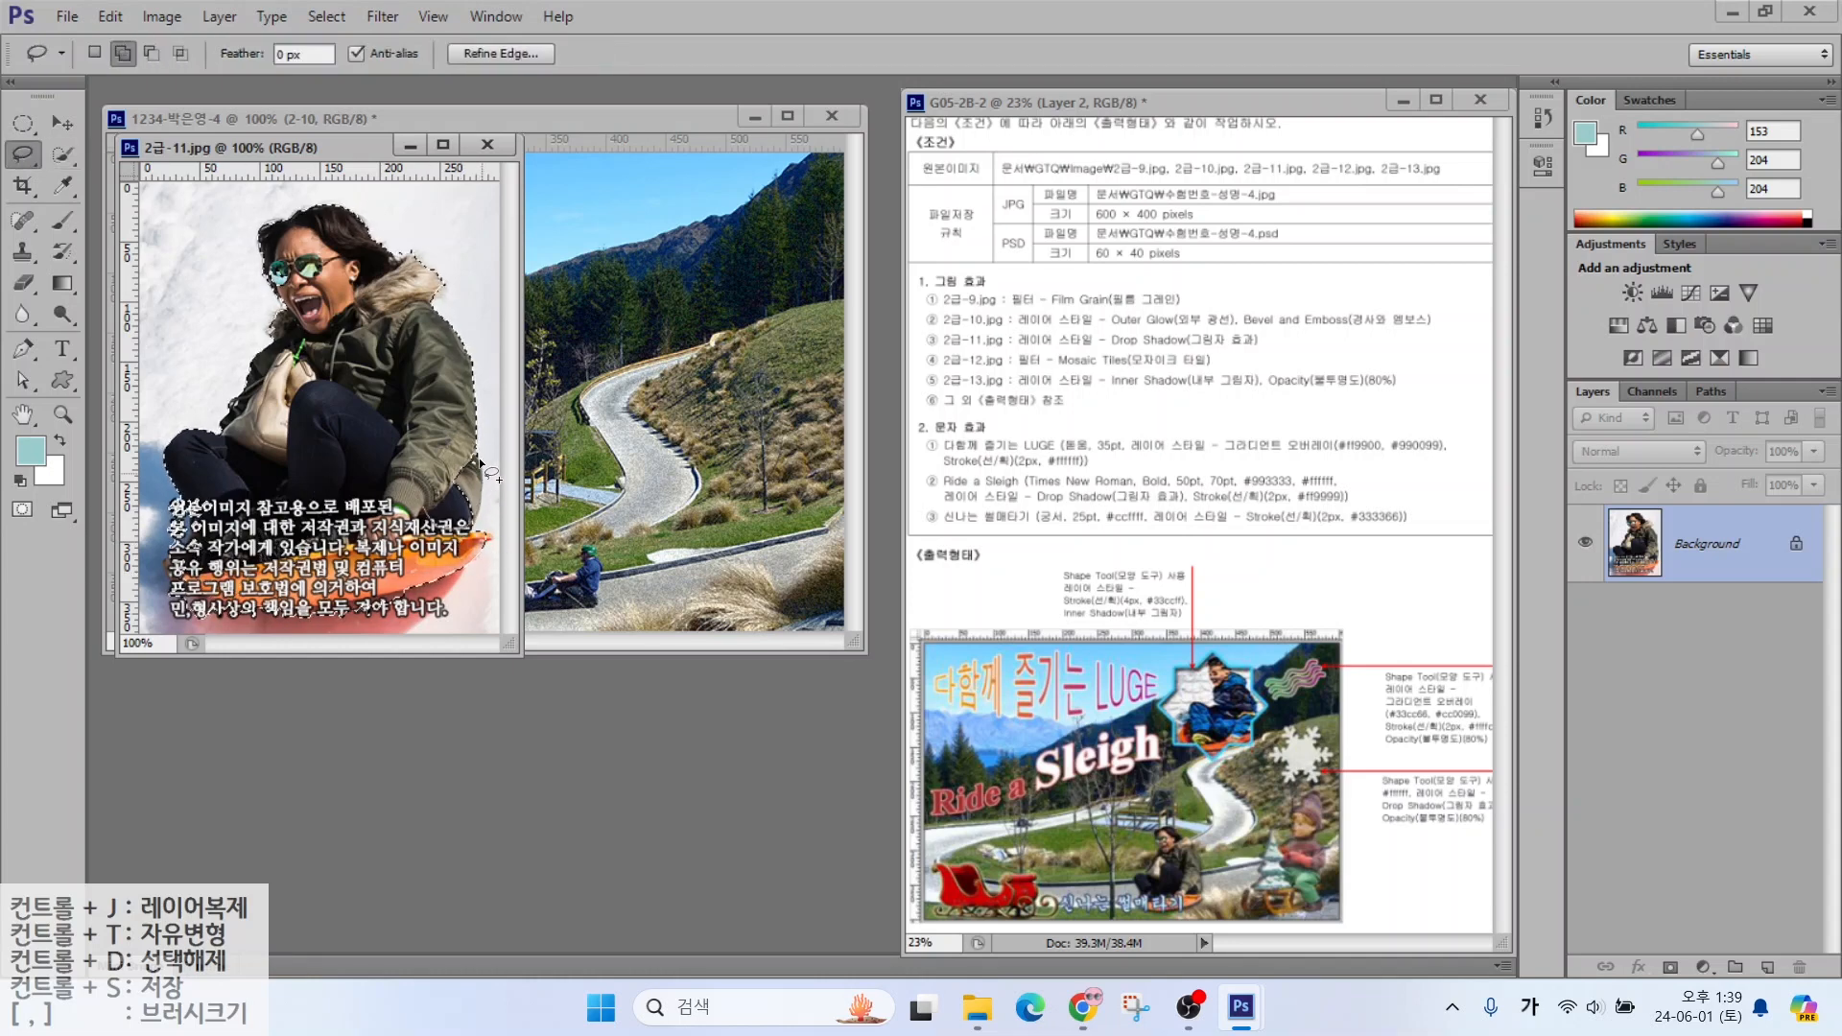
drag(480, 464, 479, 522)
drag(166, 494, 213, 542)
drag(141, 492, 161, 483)
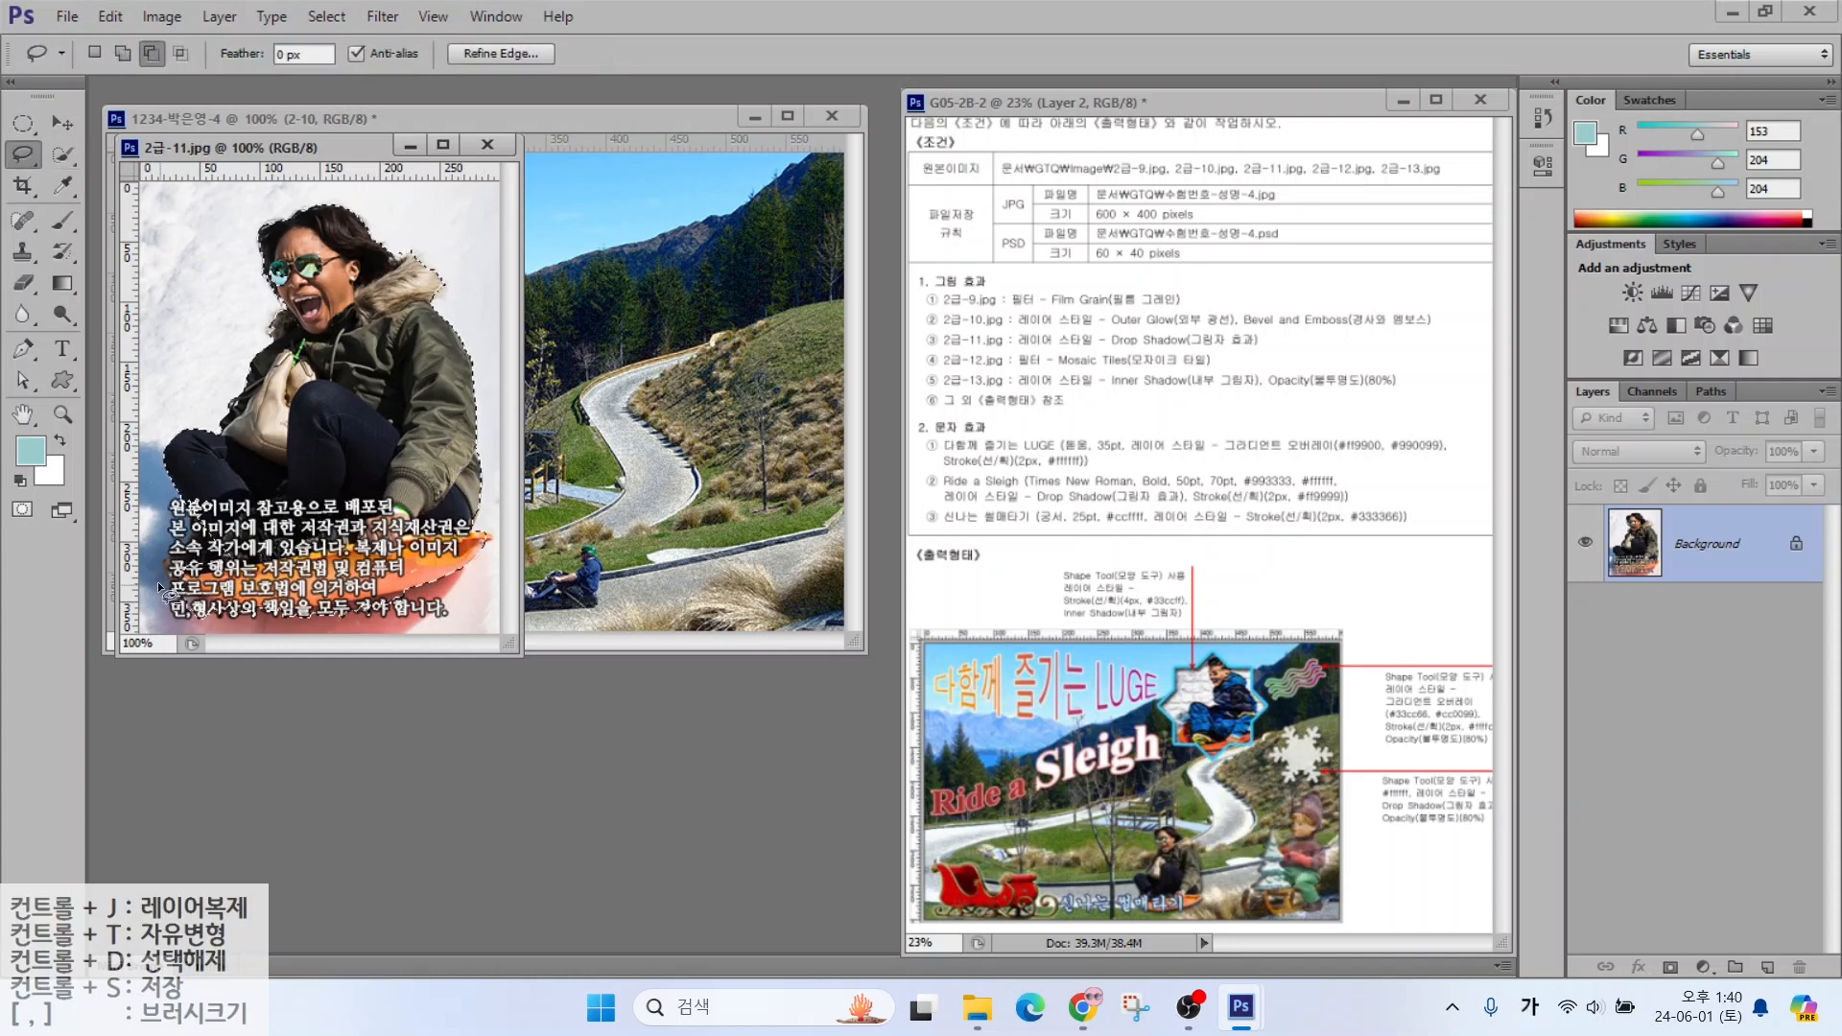
Drag the woman into the poster and name the layer 2-11
click(62, 124)
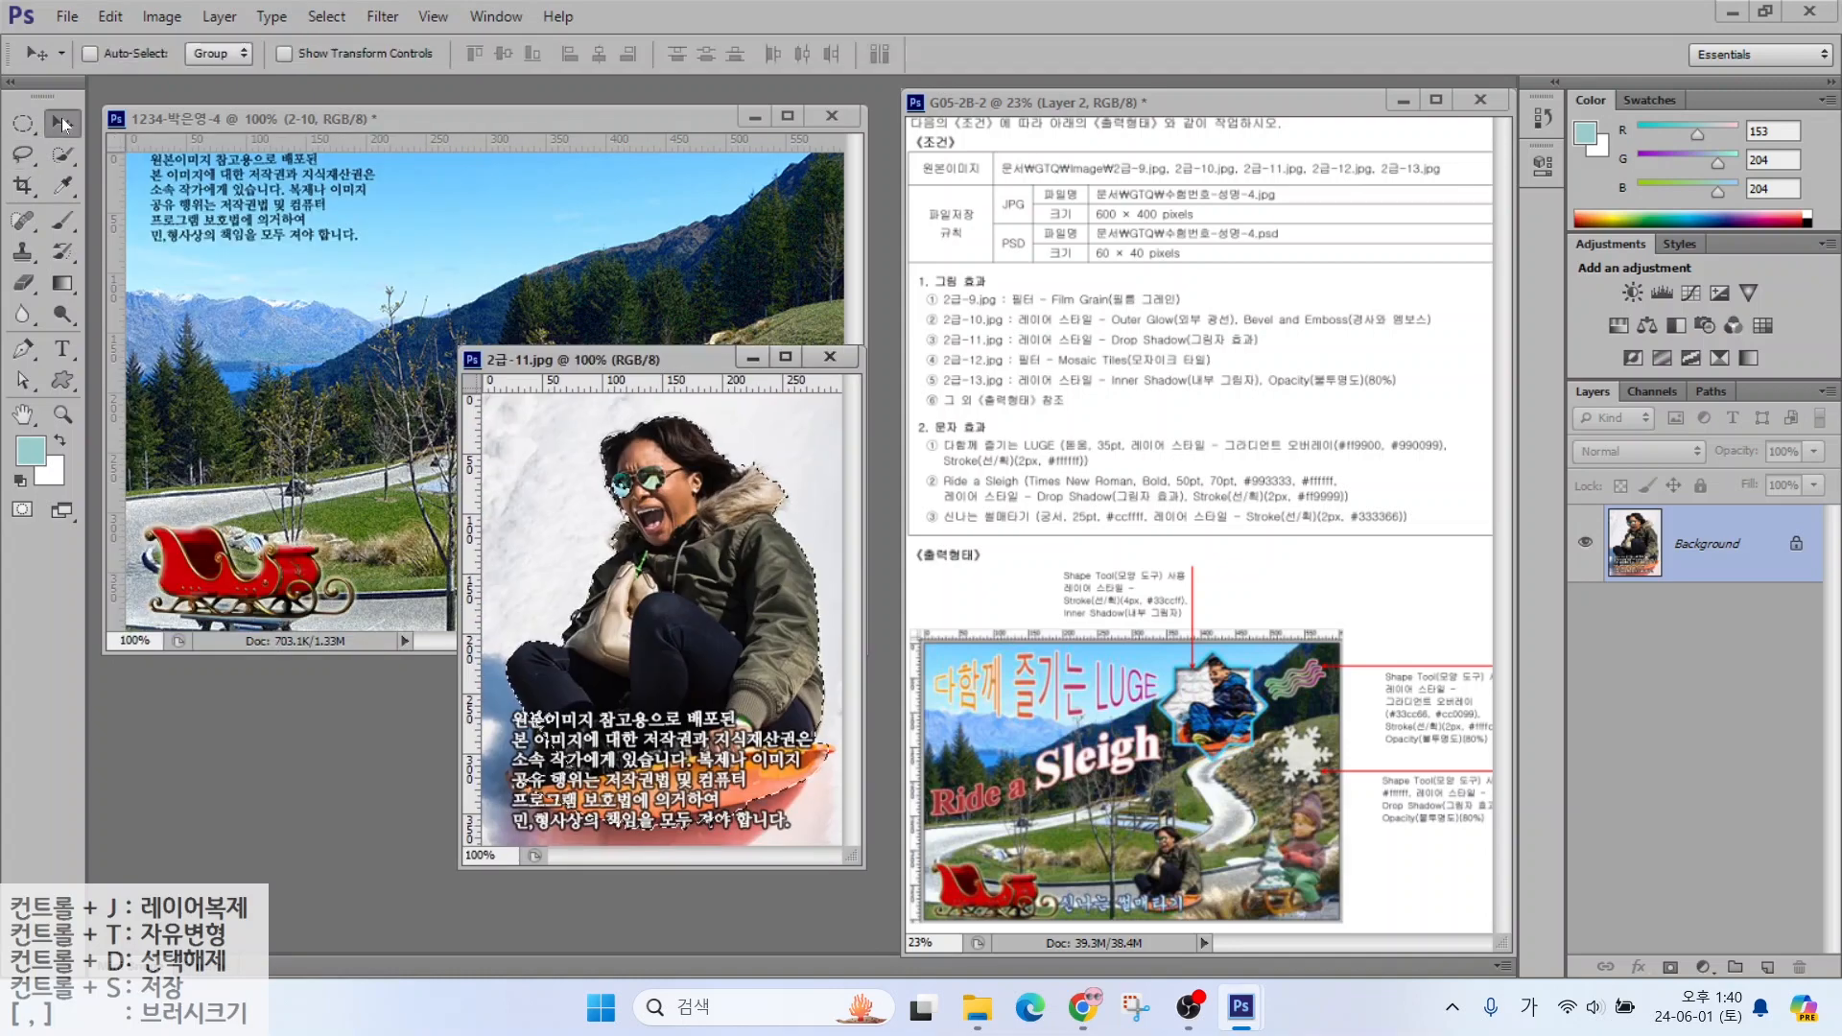
drag(638, 589, 216, 445)
double_click(1695, 765)
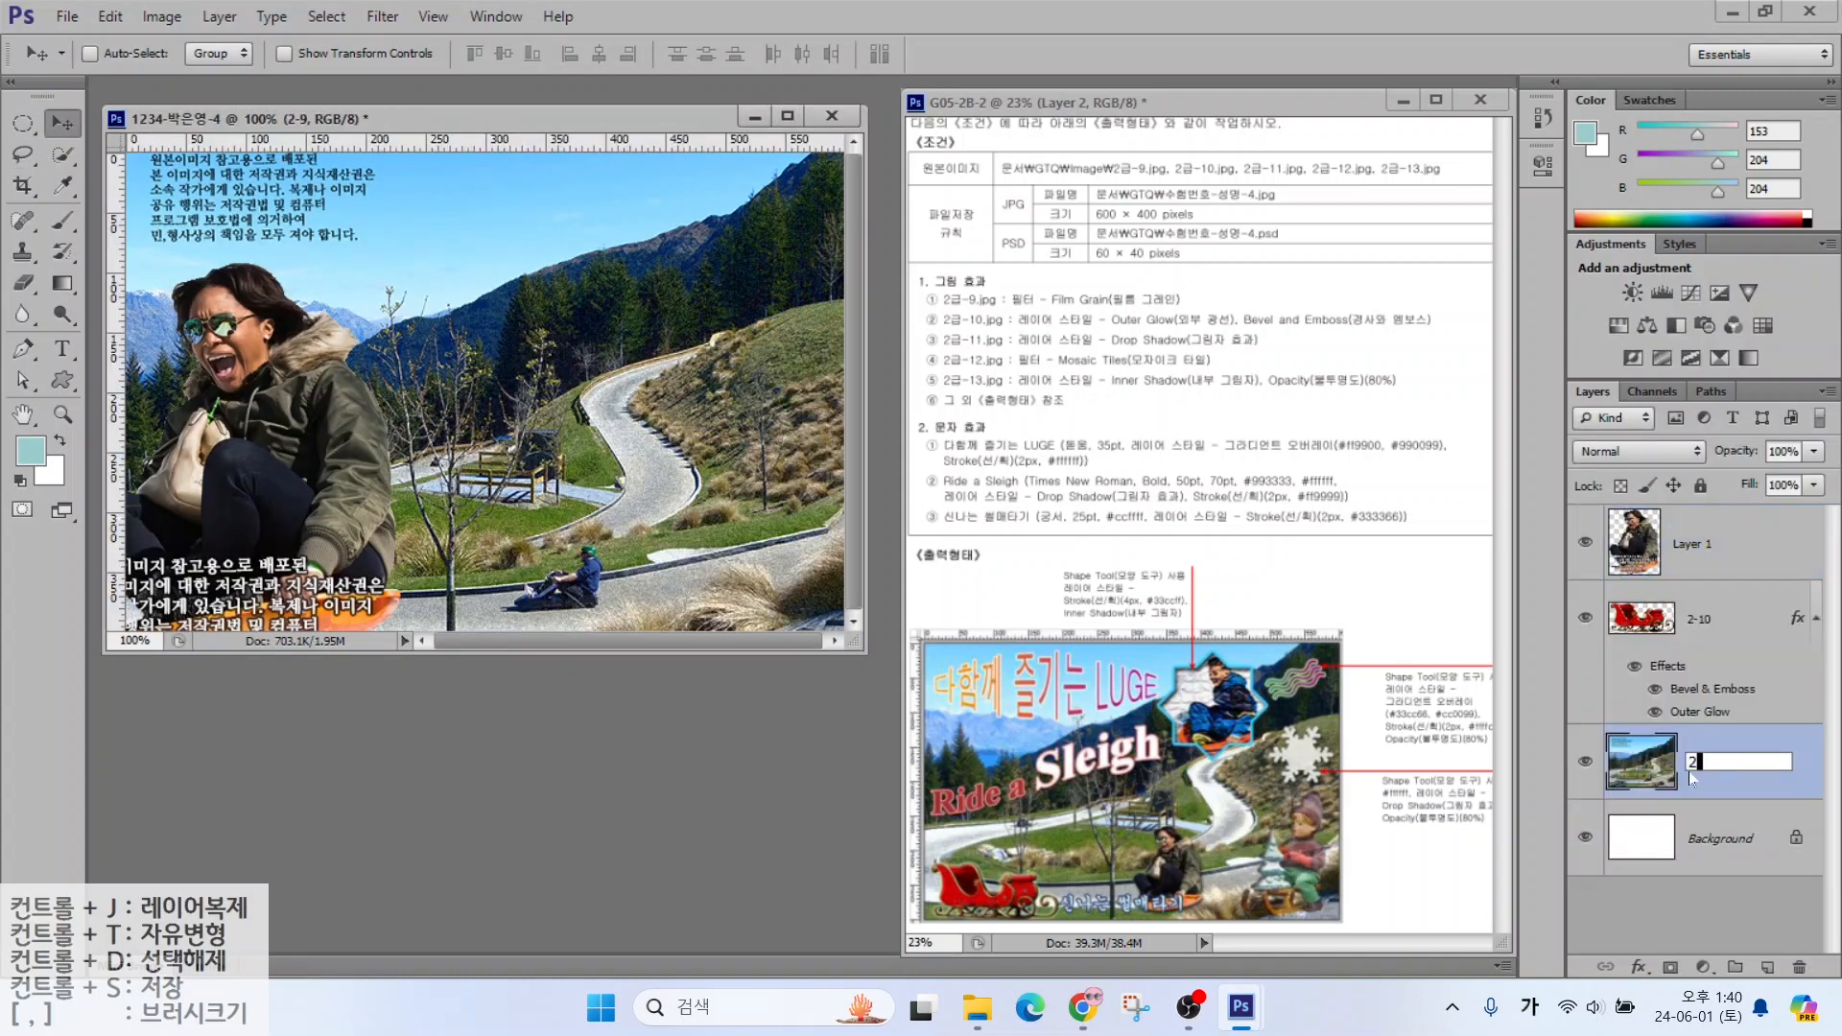
text(2-11)
key(Return)
Shrink the woman to about 36% and place her on the road
key(ctrl+t)
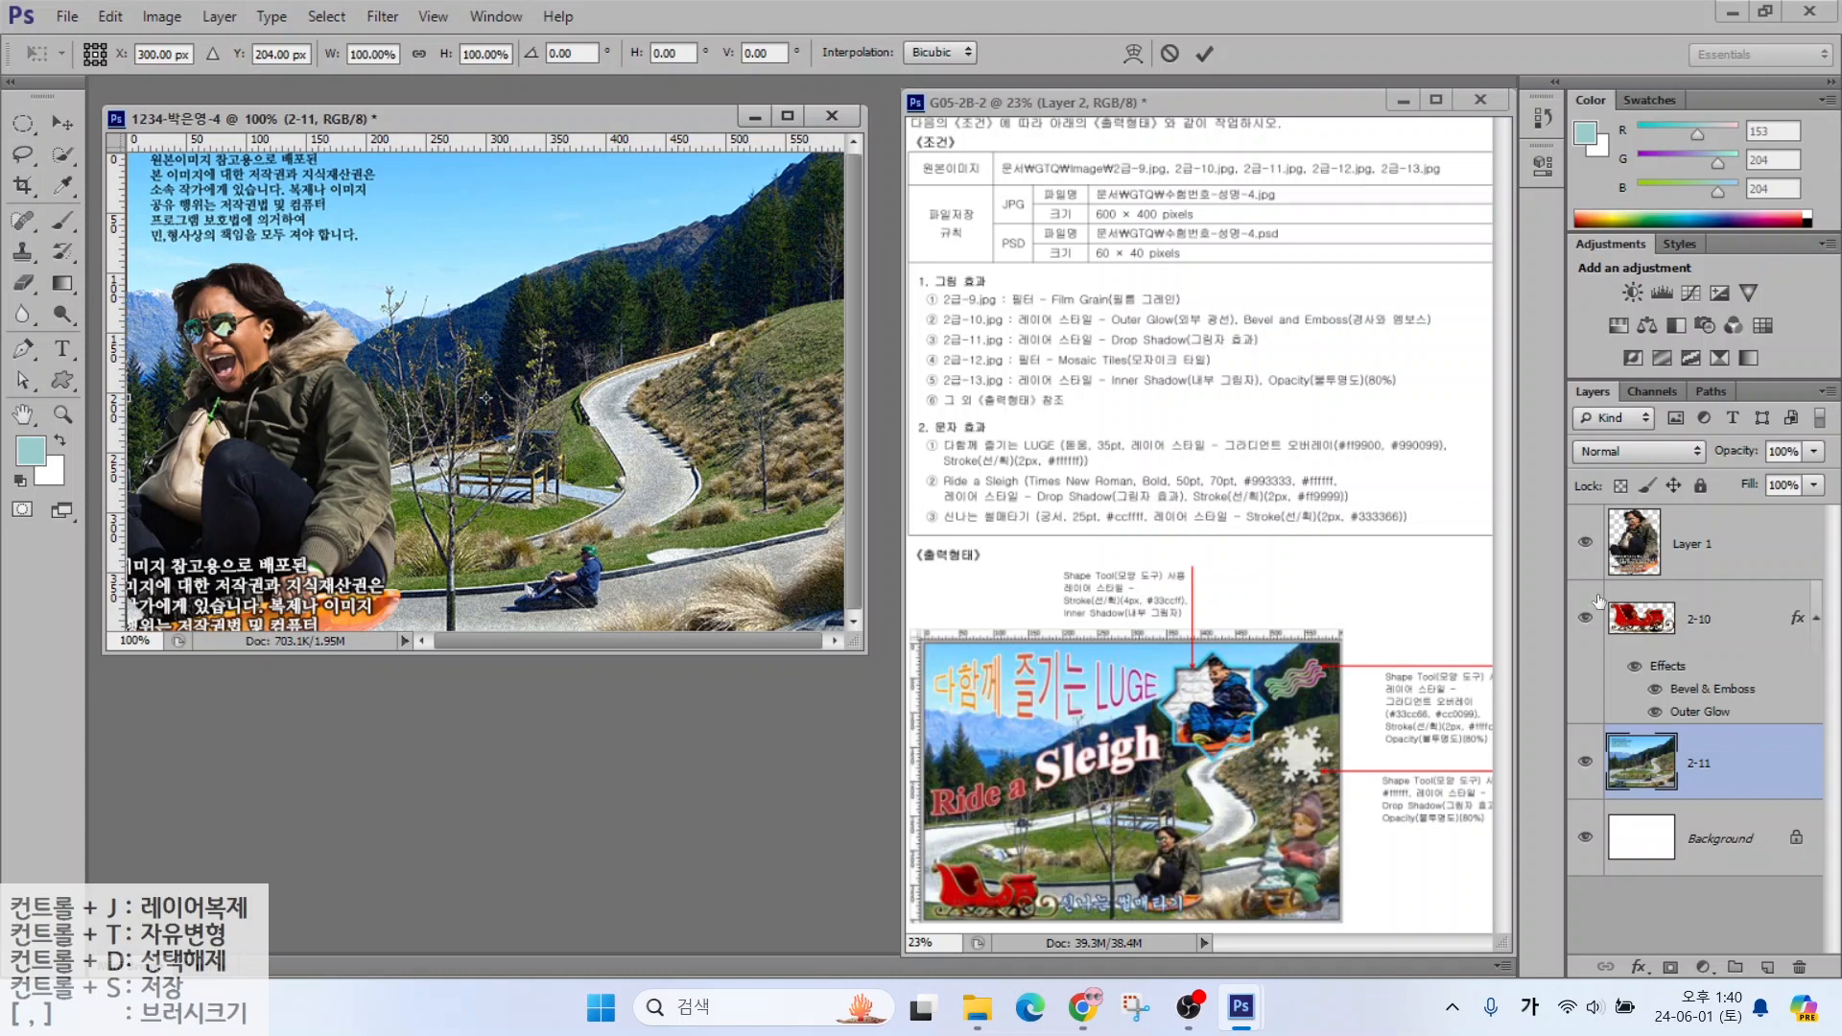
key(Escape)
drag(312, 418, 454, 423)
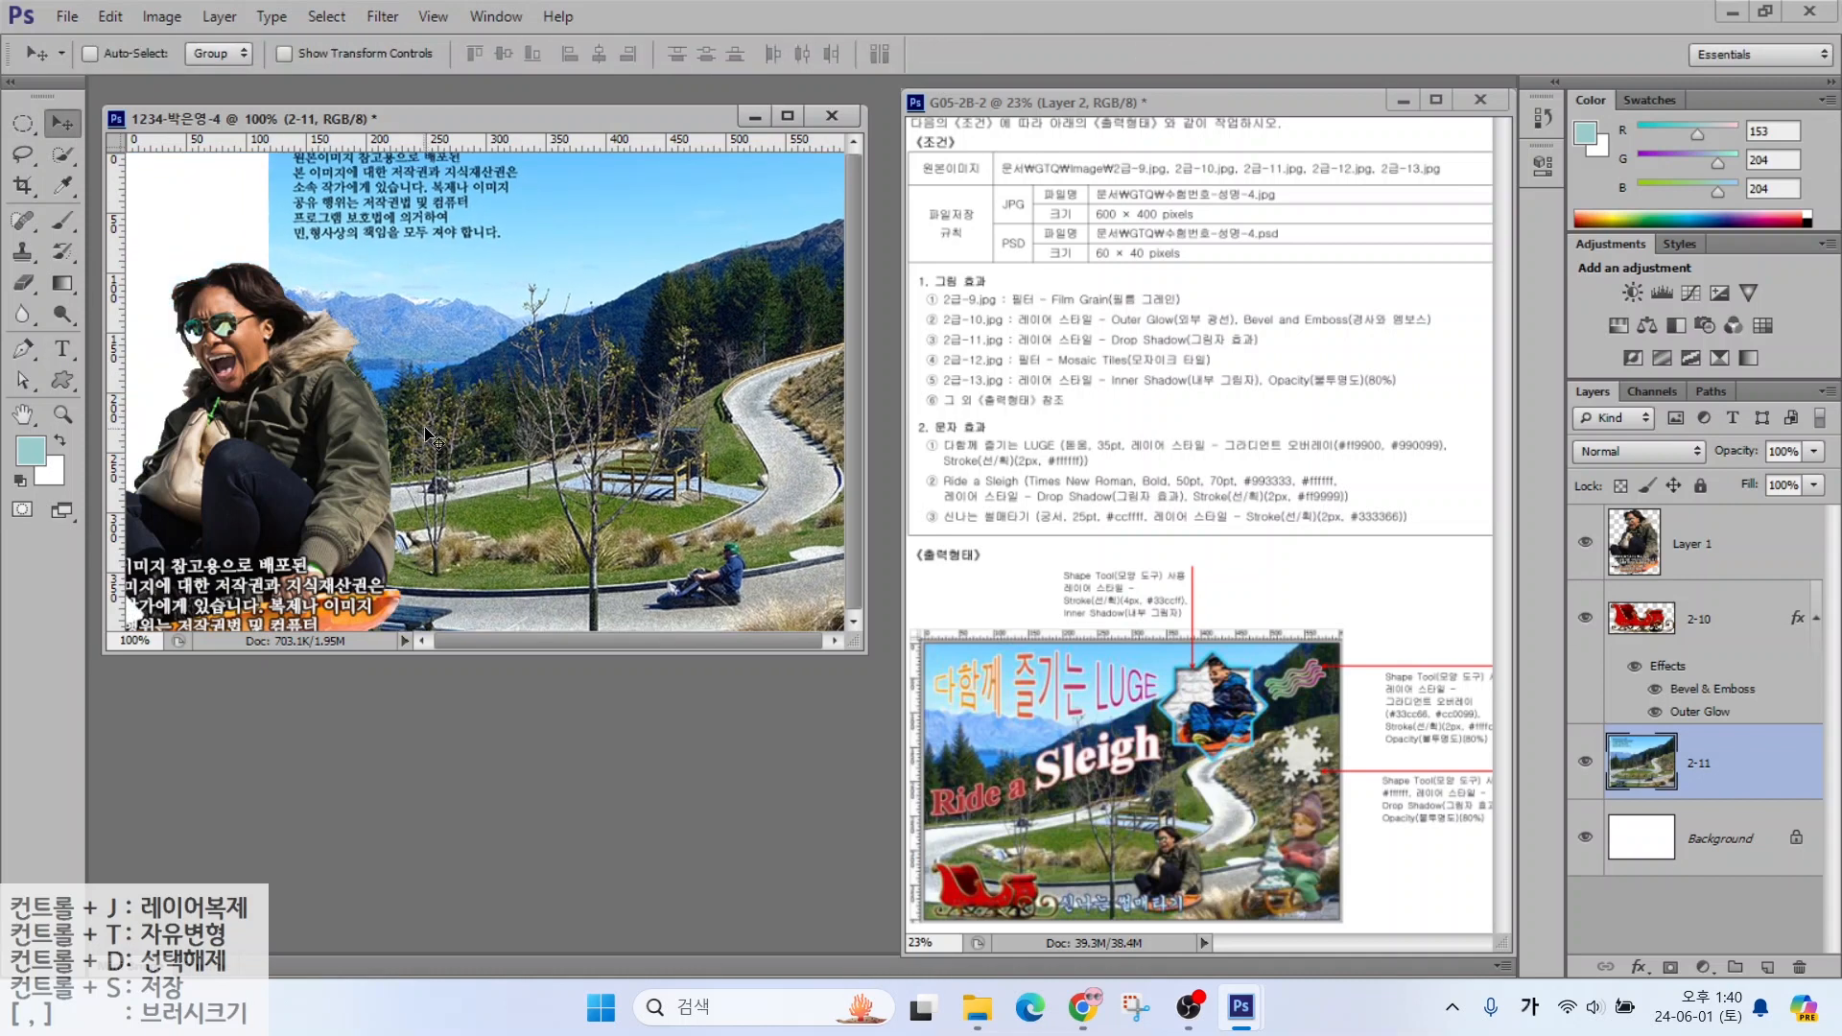
key(ctrl+z)
click(1635, 557)
key(ctrl+t)
drag(398, 261, 329, 350)
drag(288, 469, 676, 413)
drag(714, 294, 600, 471)
drag(554, 582, 608, 583)
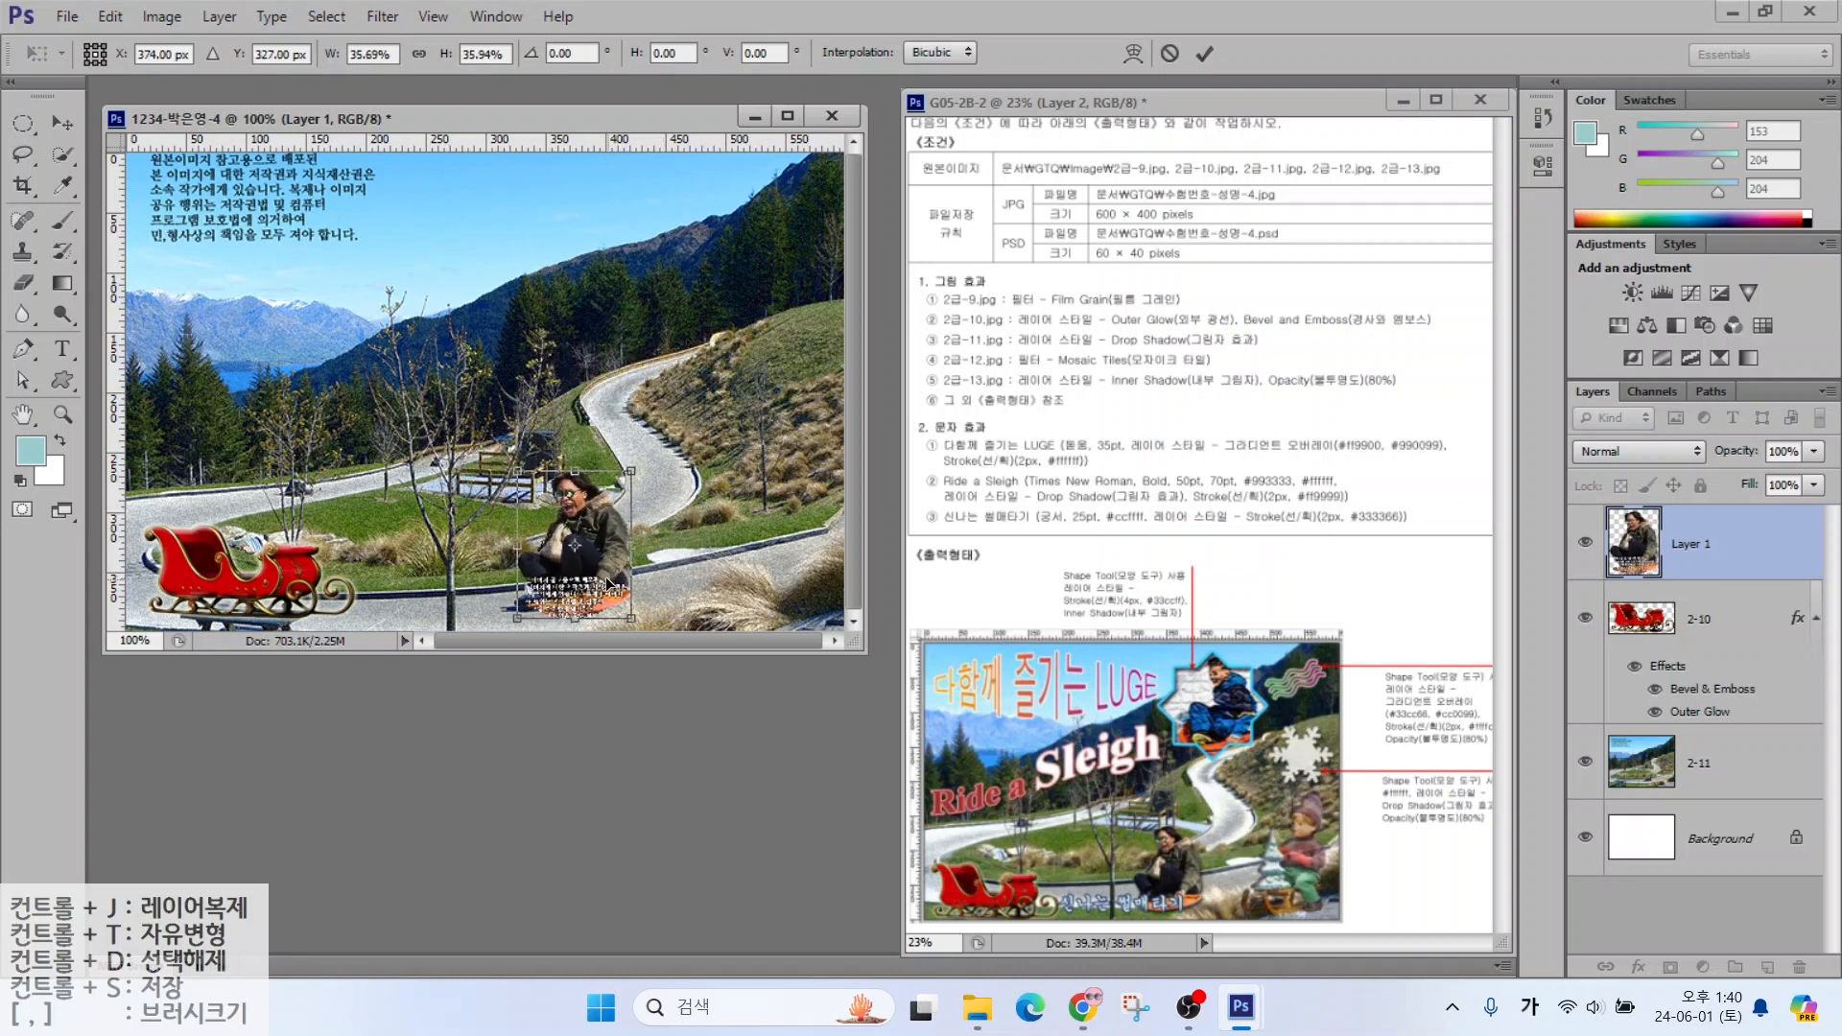
key(Return)
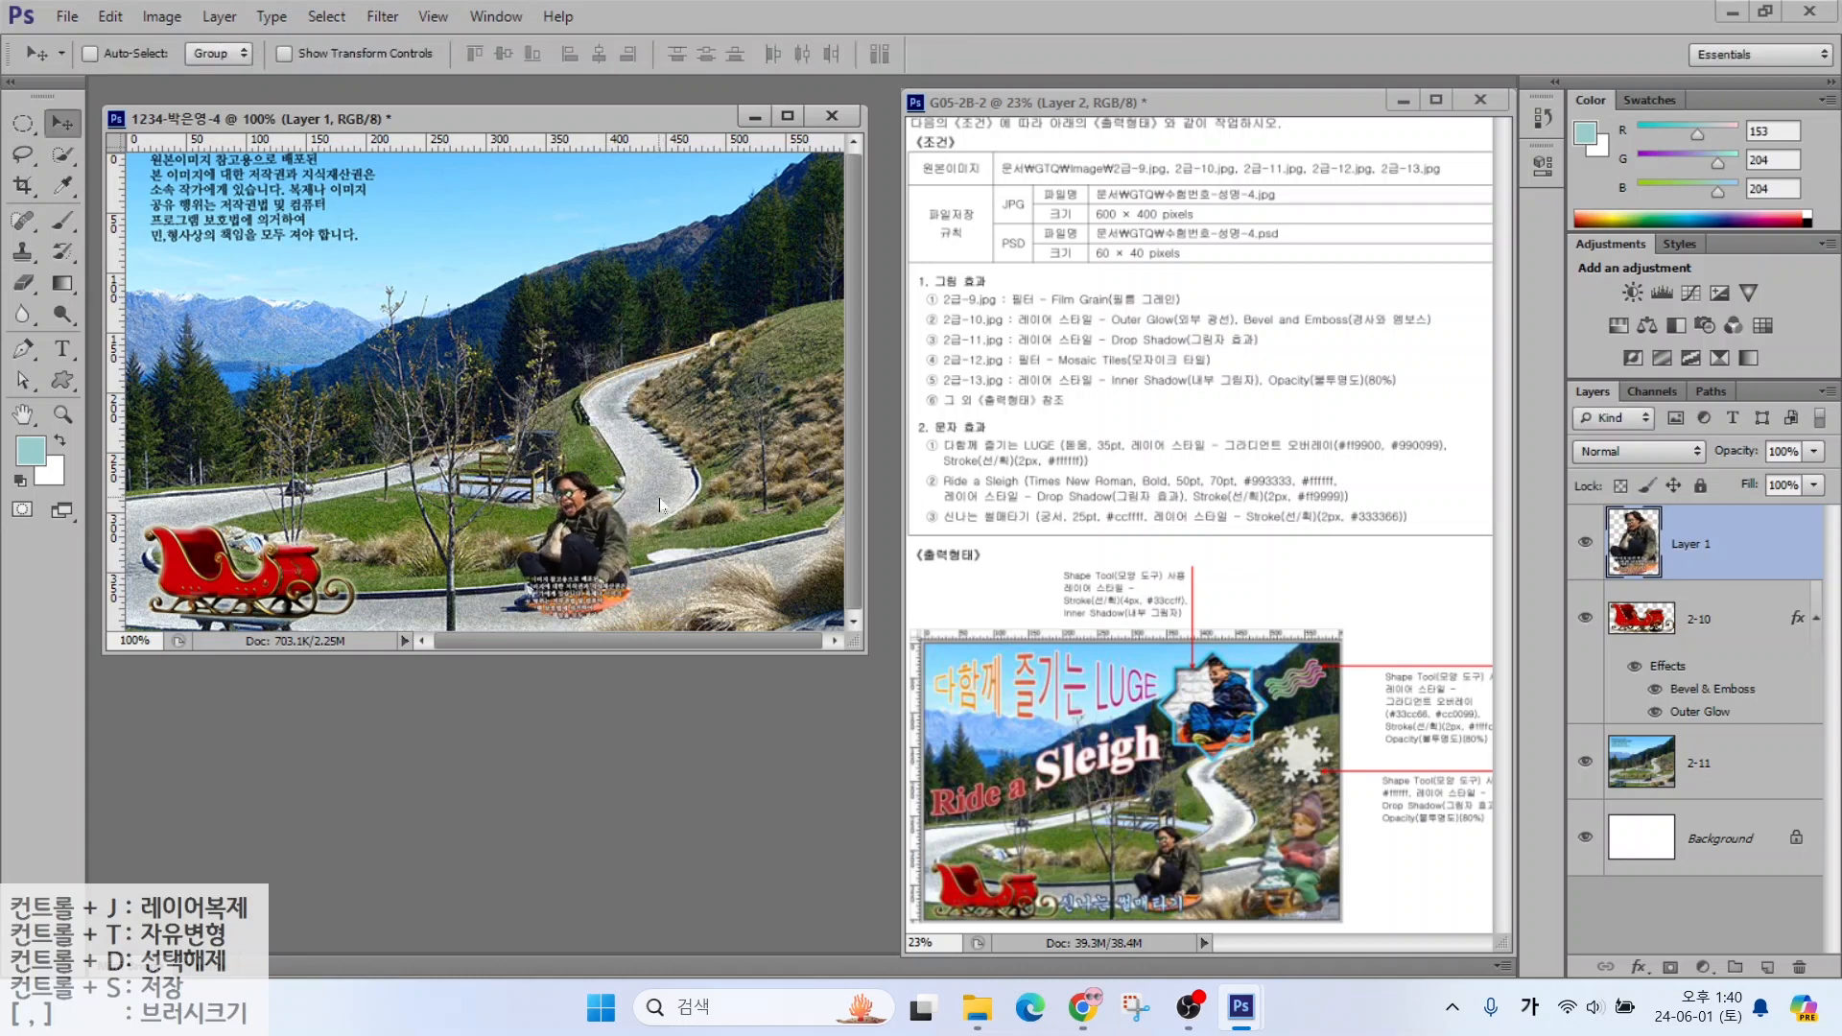
Add a Drop Shadow, rename the layer 2-11, nudge it left, and pick 2급-12.jpg to open
click(1638, 966)
click(1643, 937)
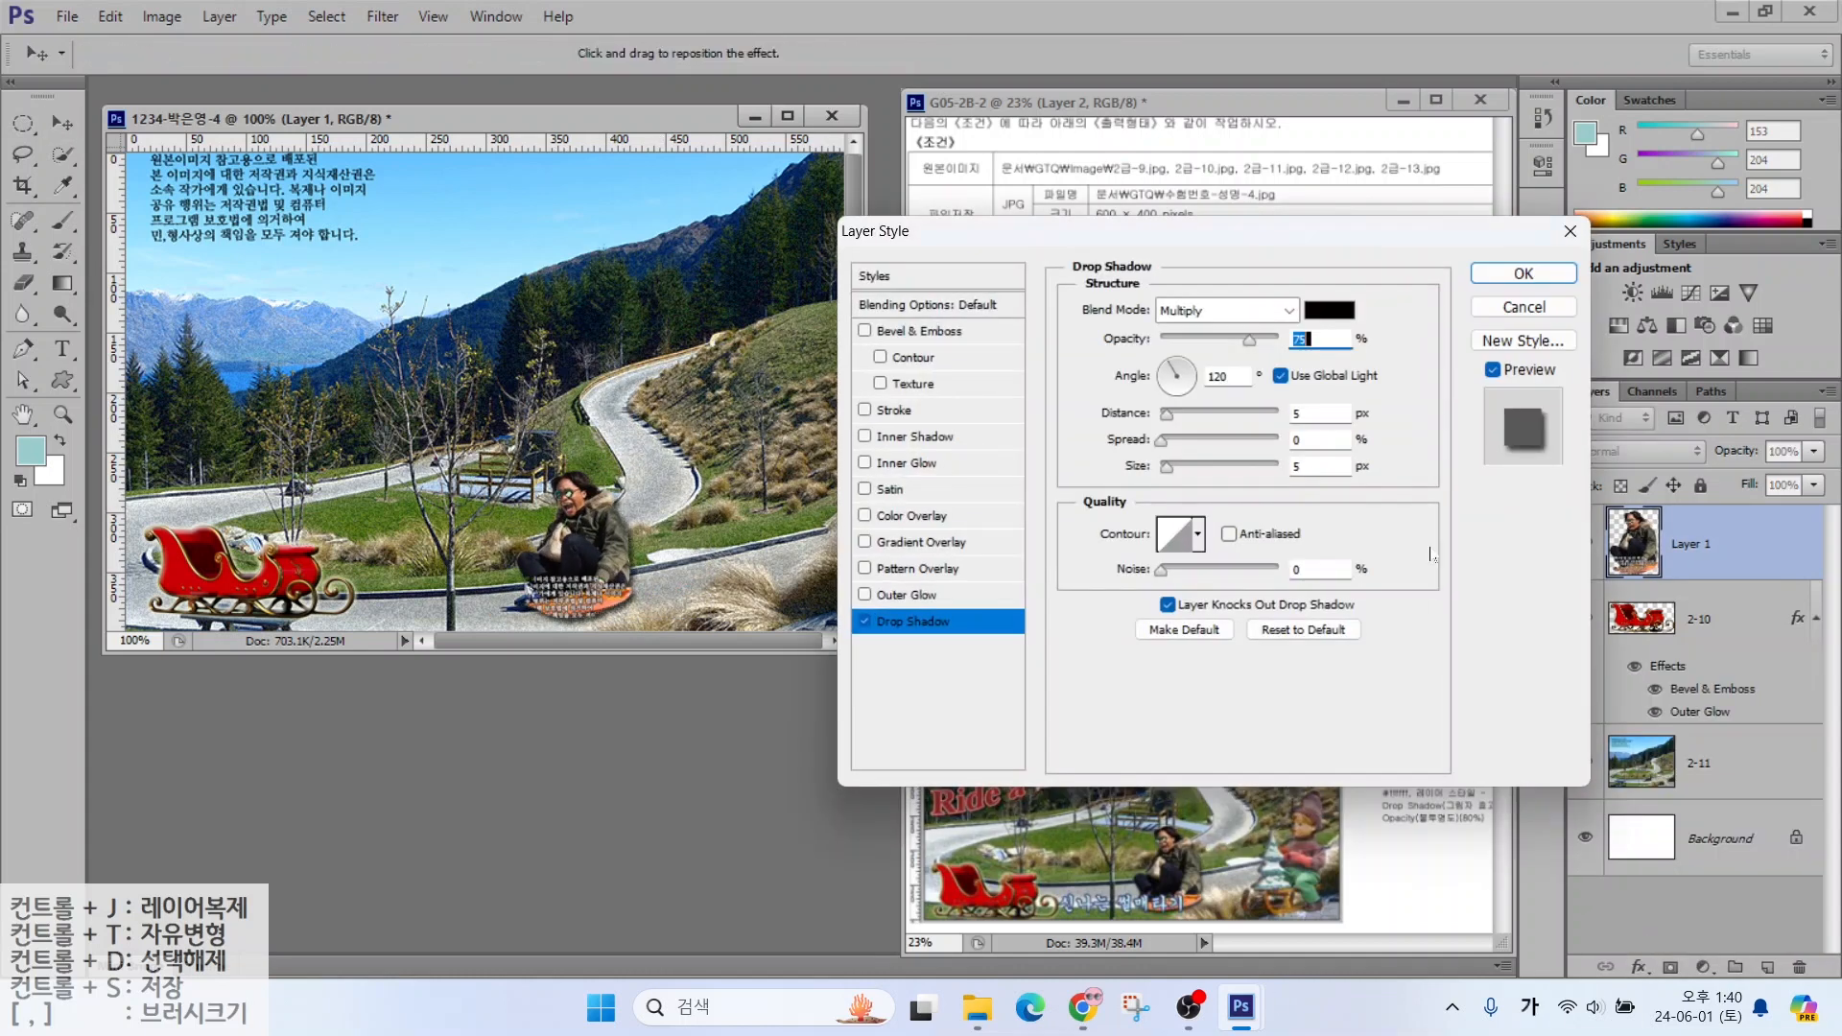
click(1514, 273)
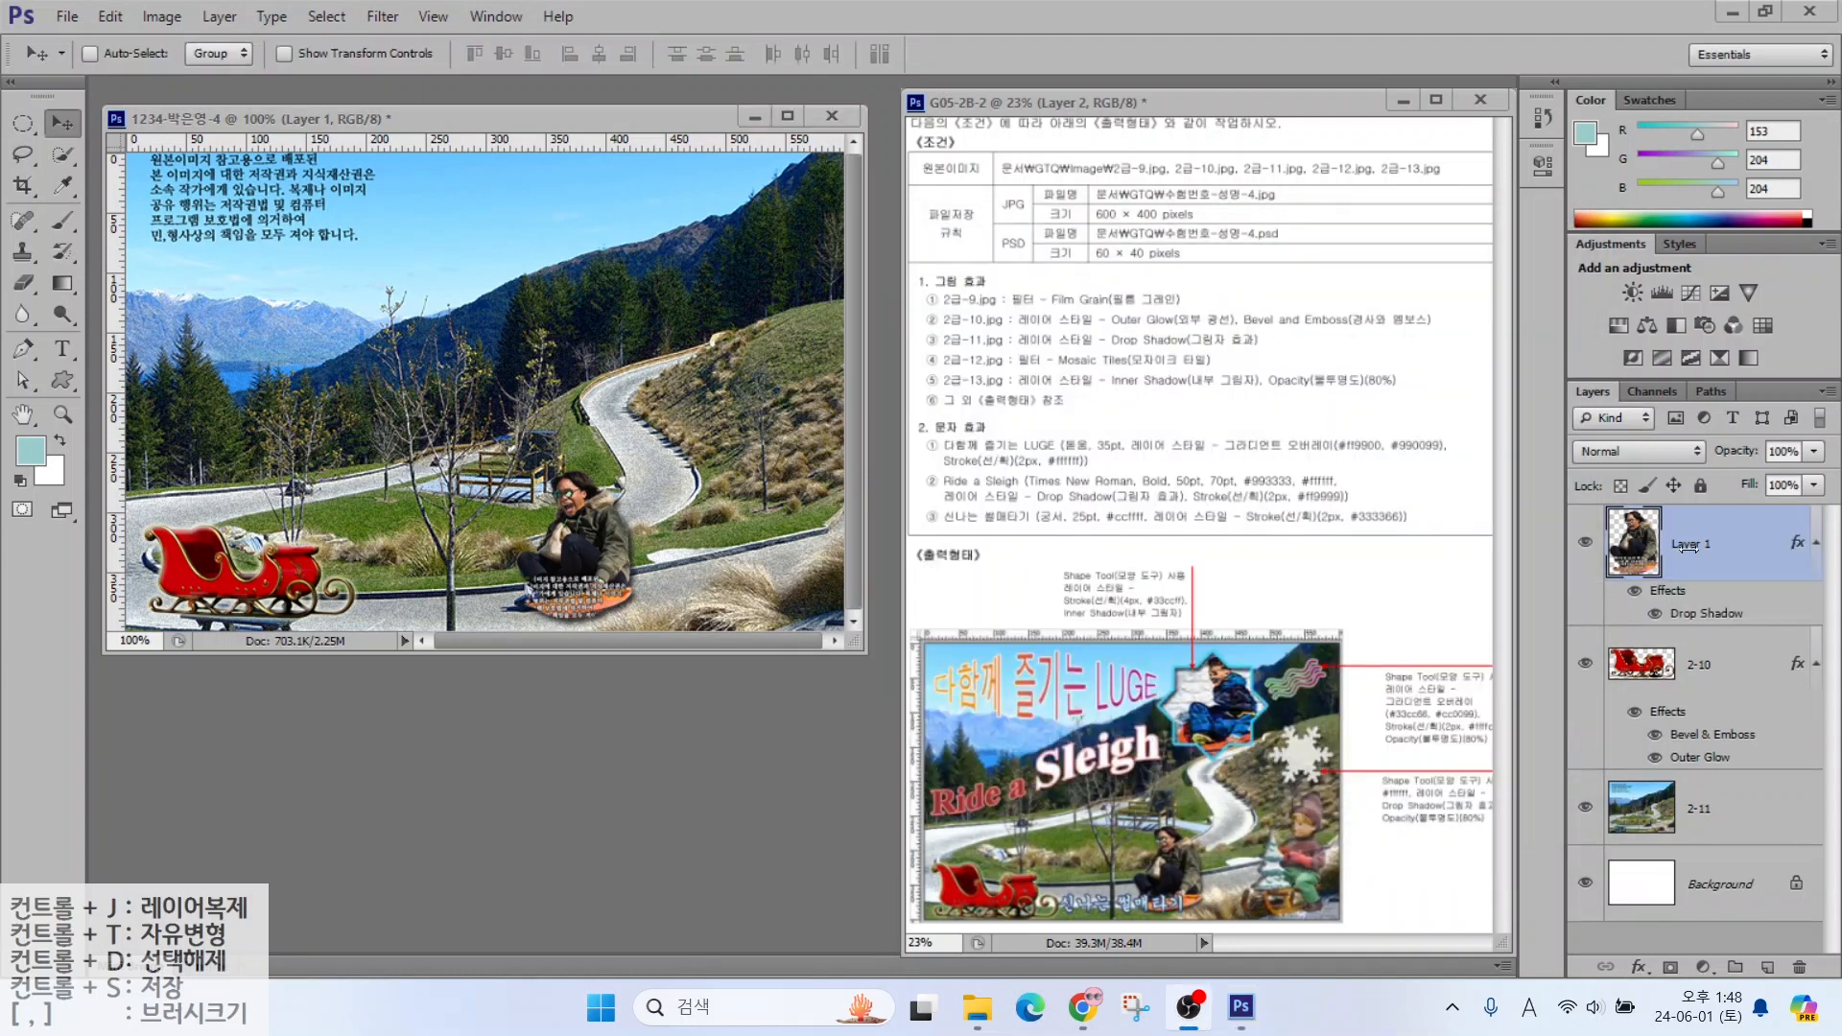
double_click(1686, 545)
text(2-11)
key(Return)
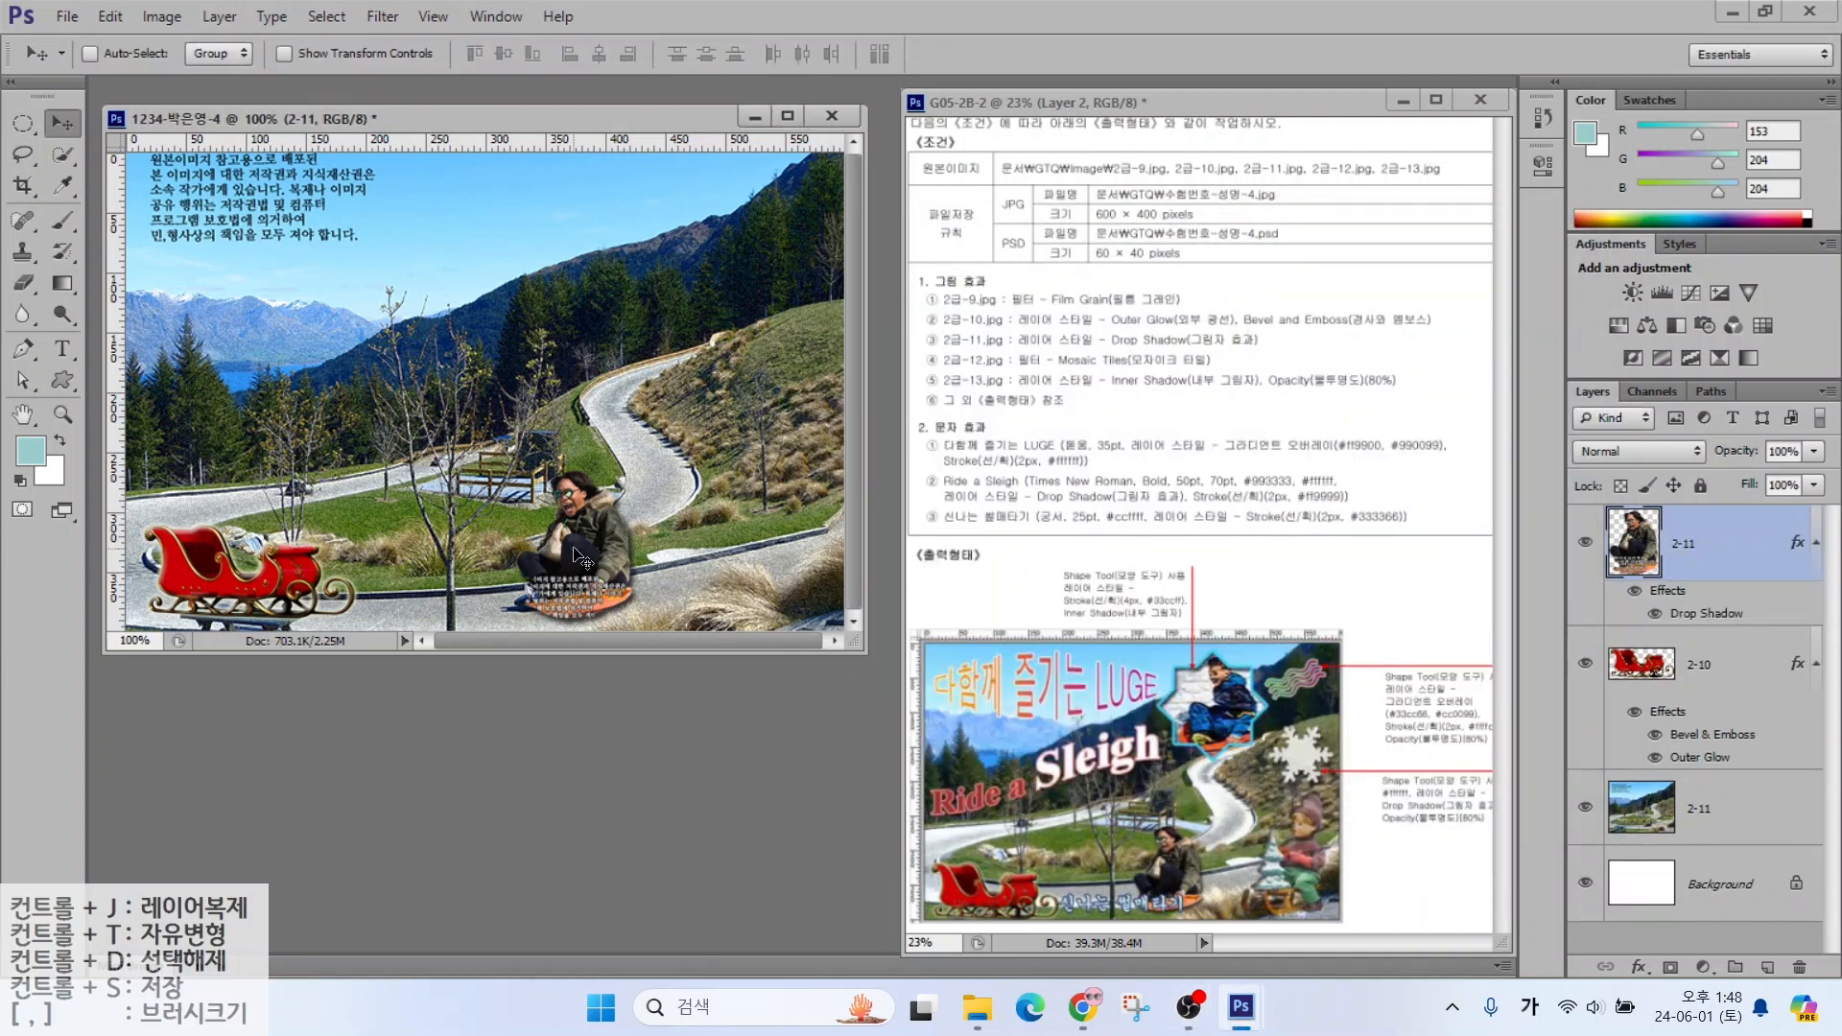
drag(561, 555, 525, 559)
double_click(441, 723)
click(1110, 662)
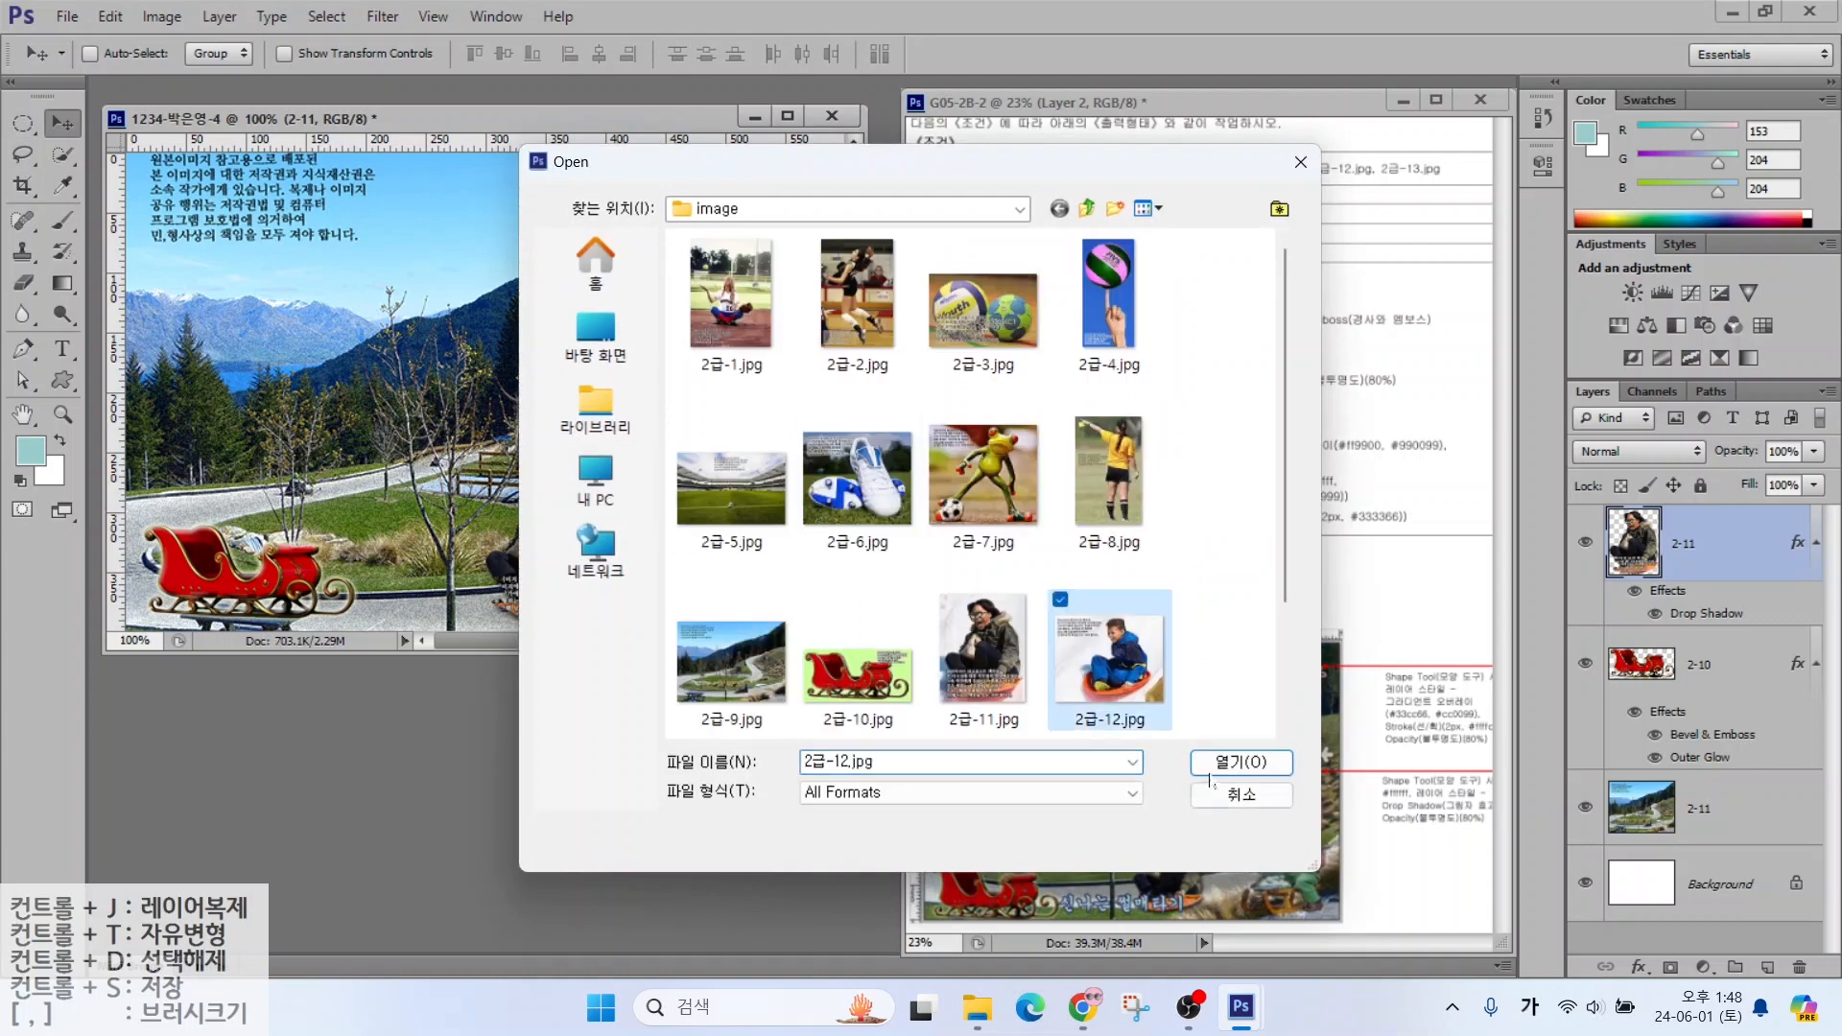
Open 2급-12.jpg and drag the boy-on-sled picture into the poster as a new layer
click(1217, 762)
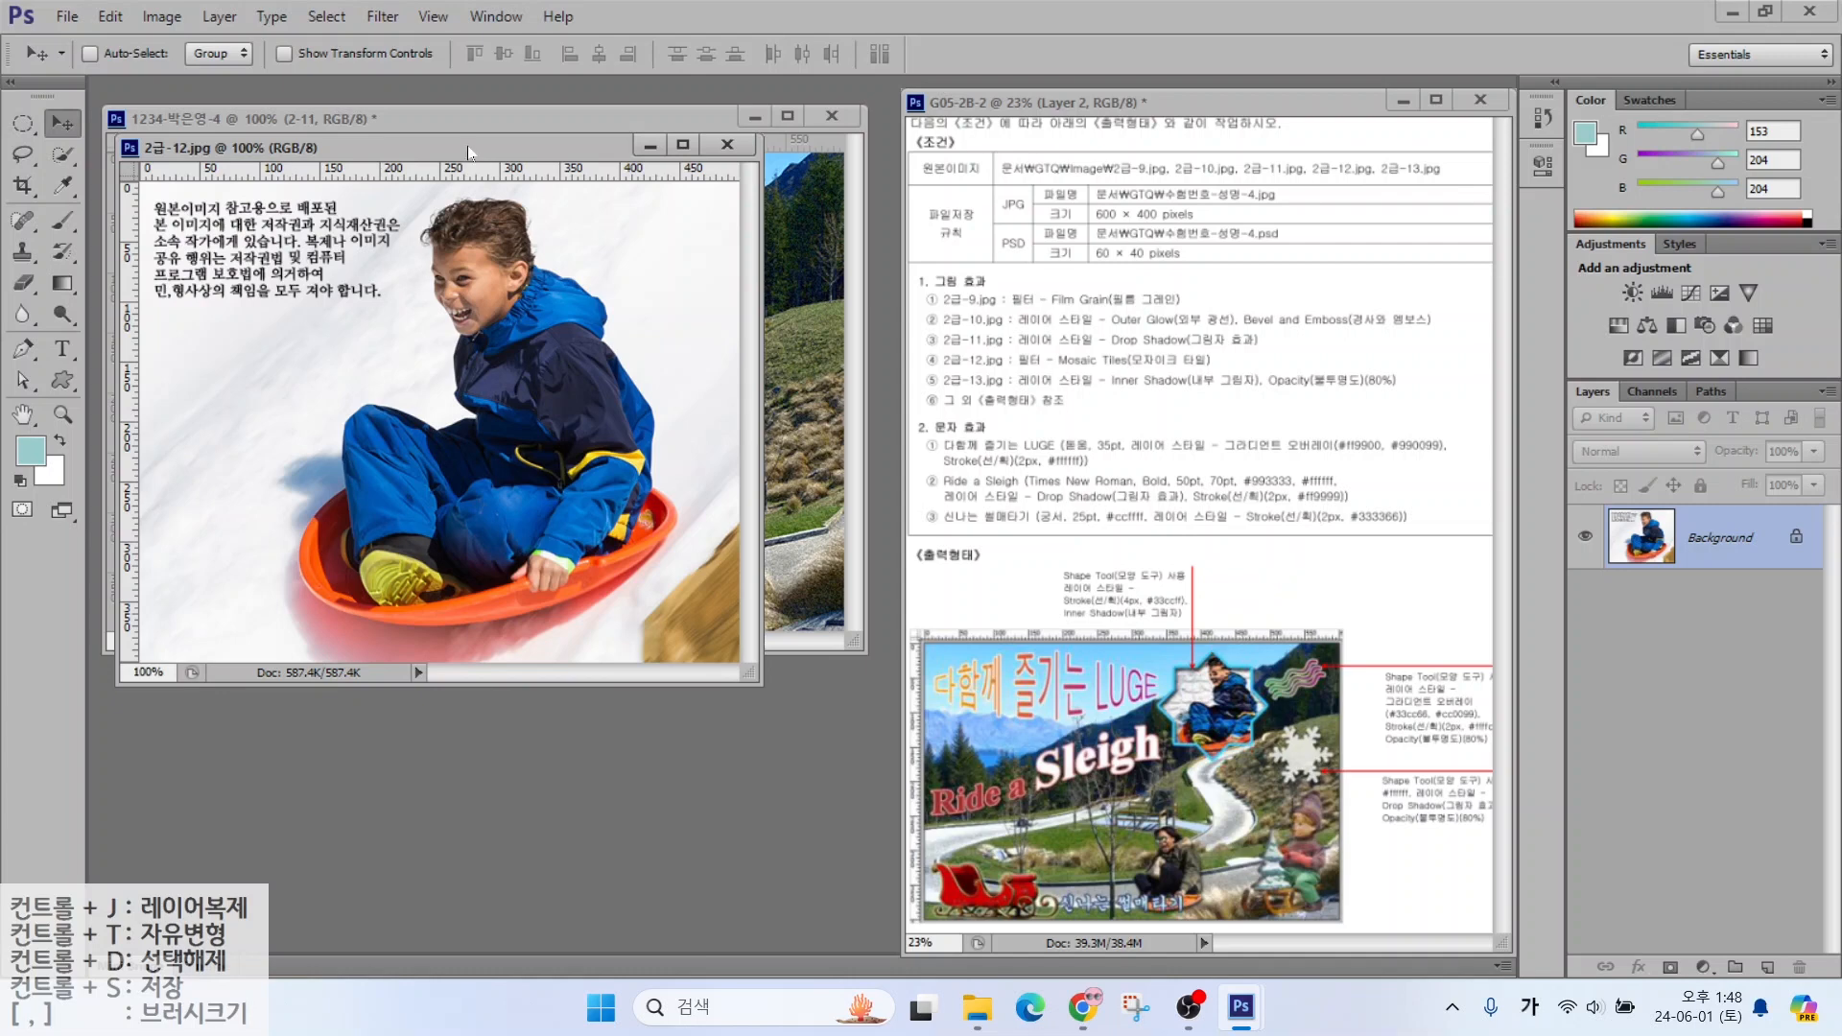
drag(469, 151, 648, 338)
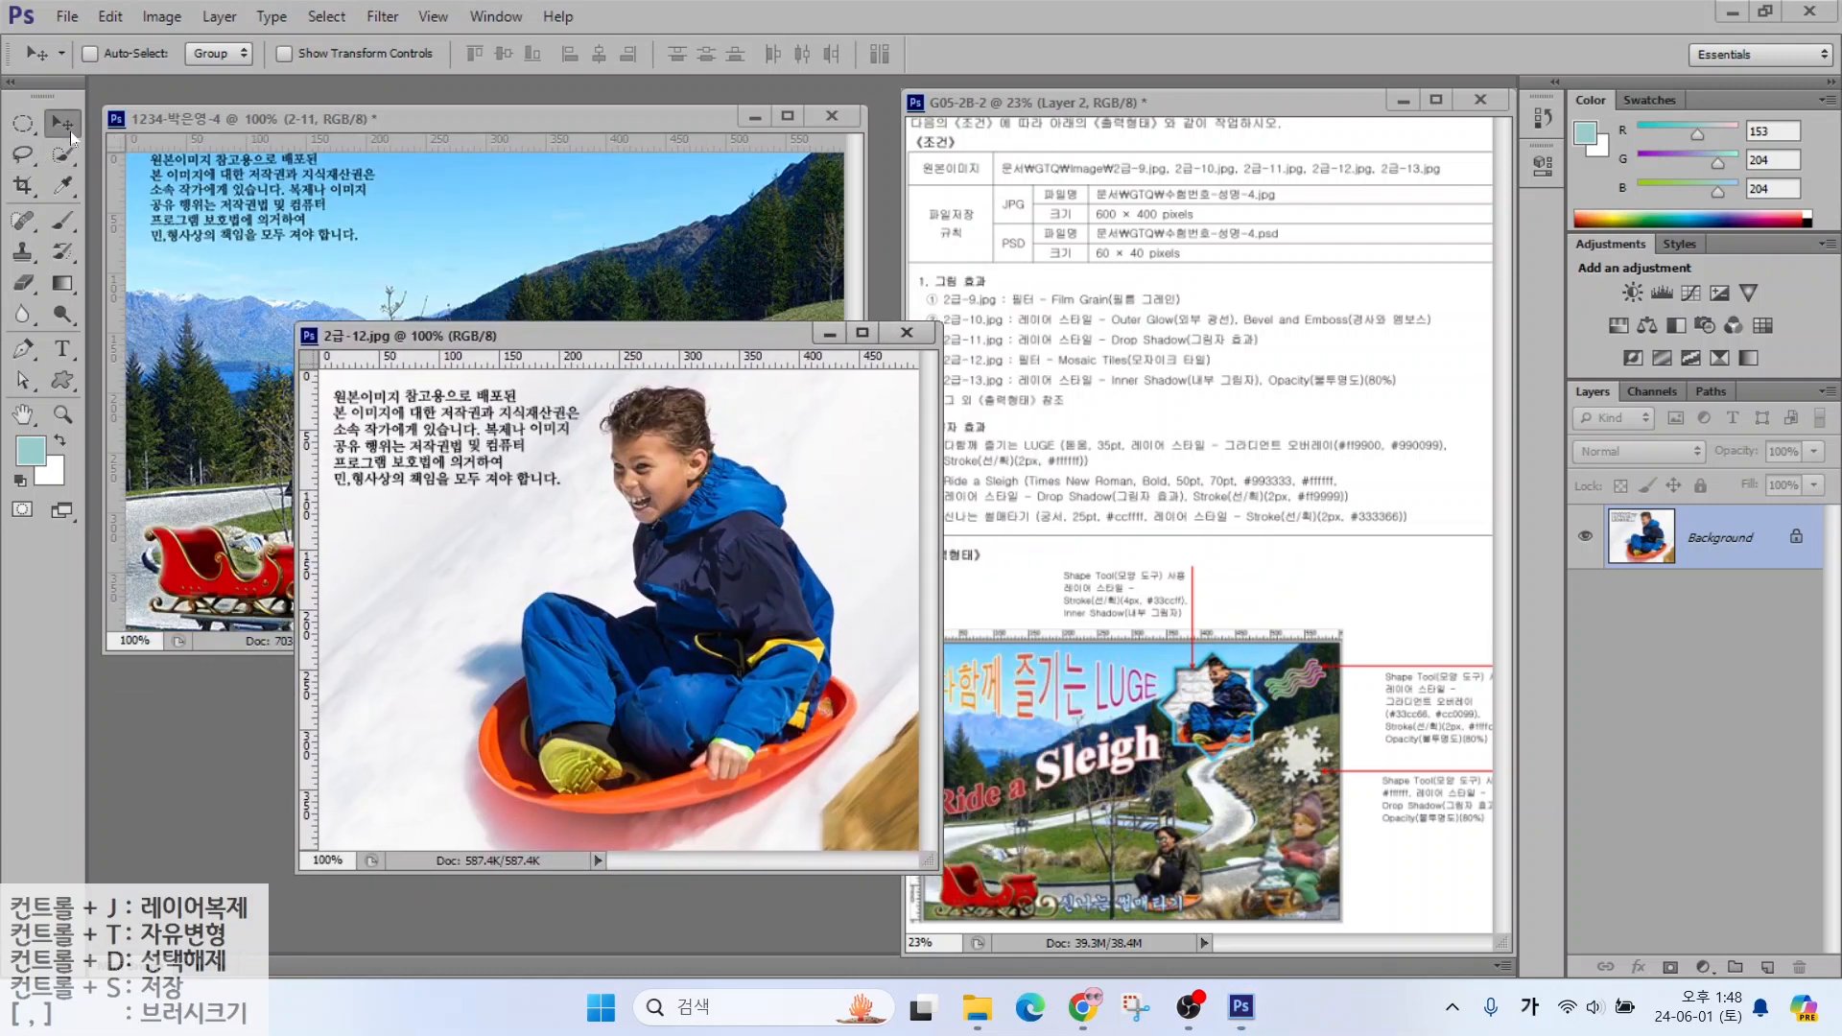
drag(662, 525, 259, 307)
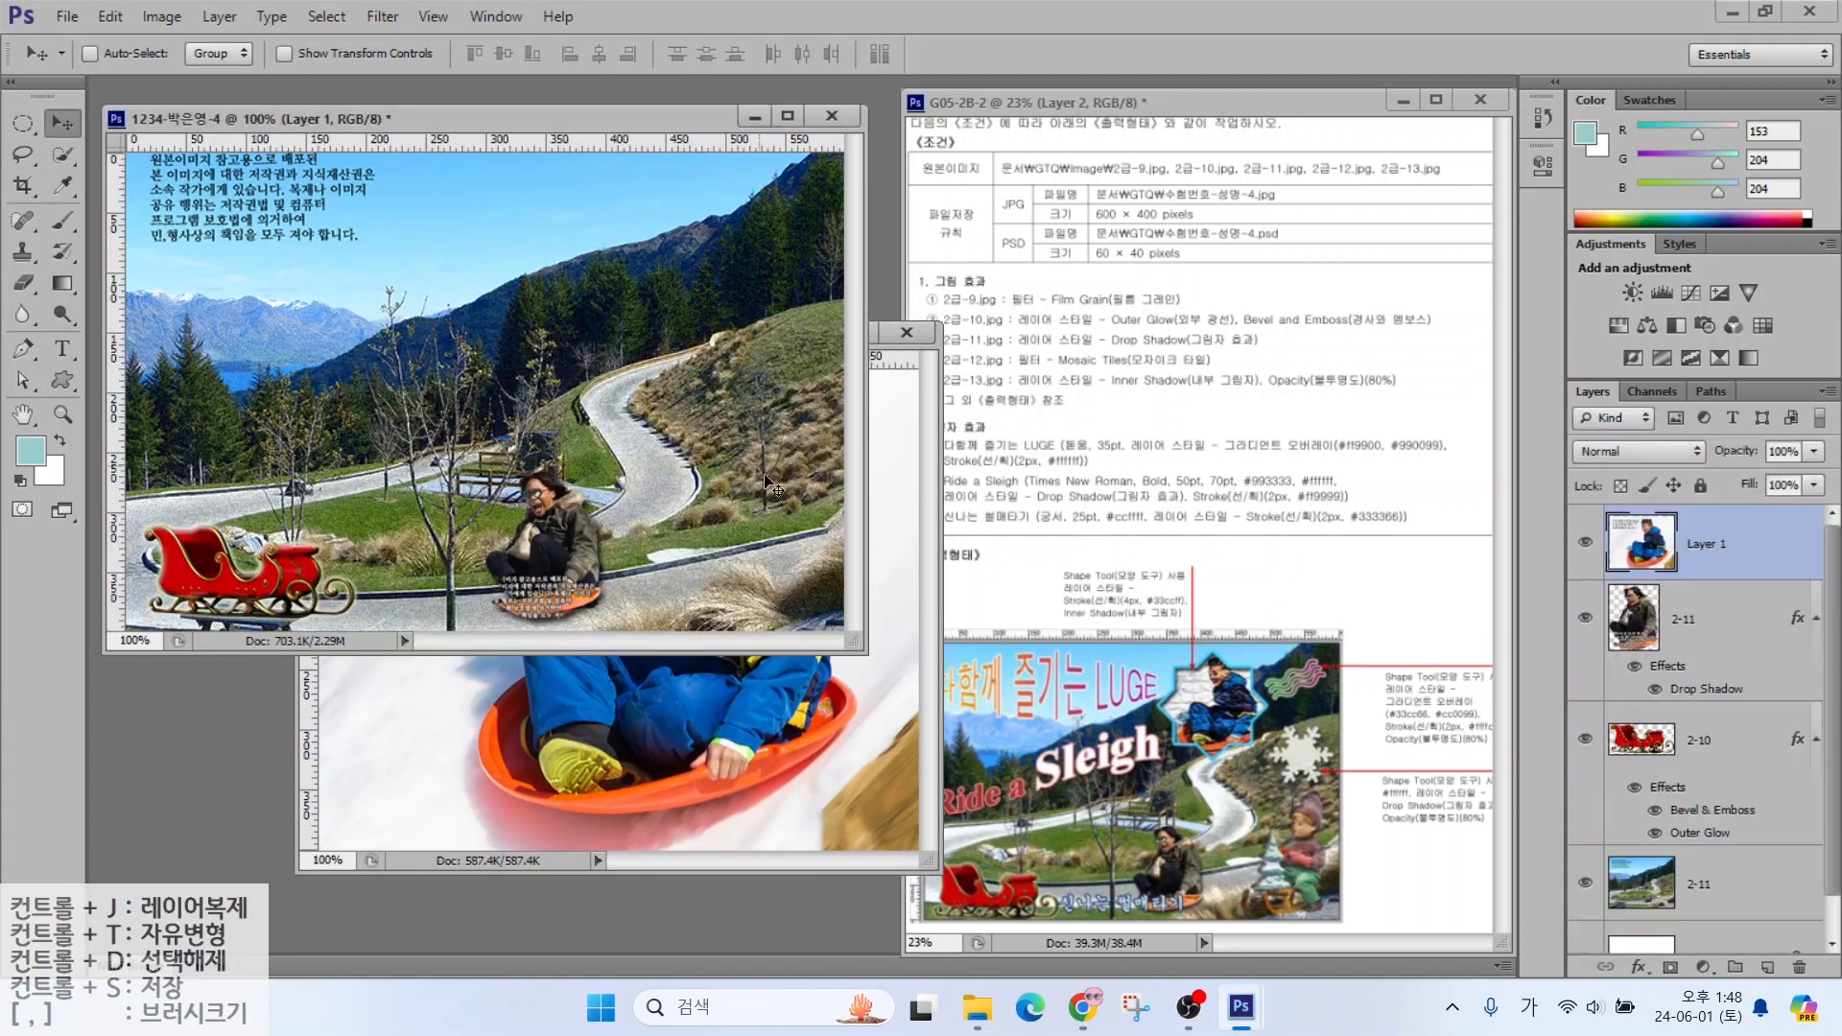
click(907, 333)
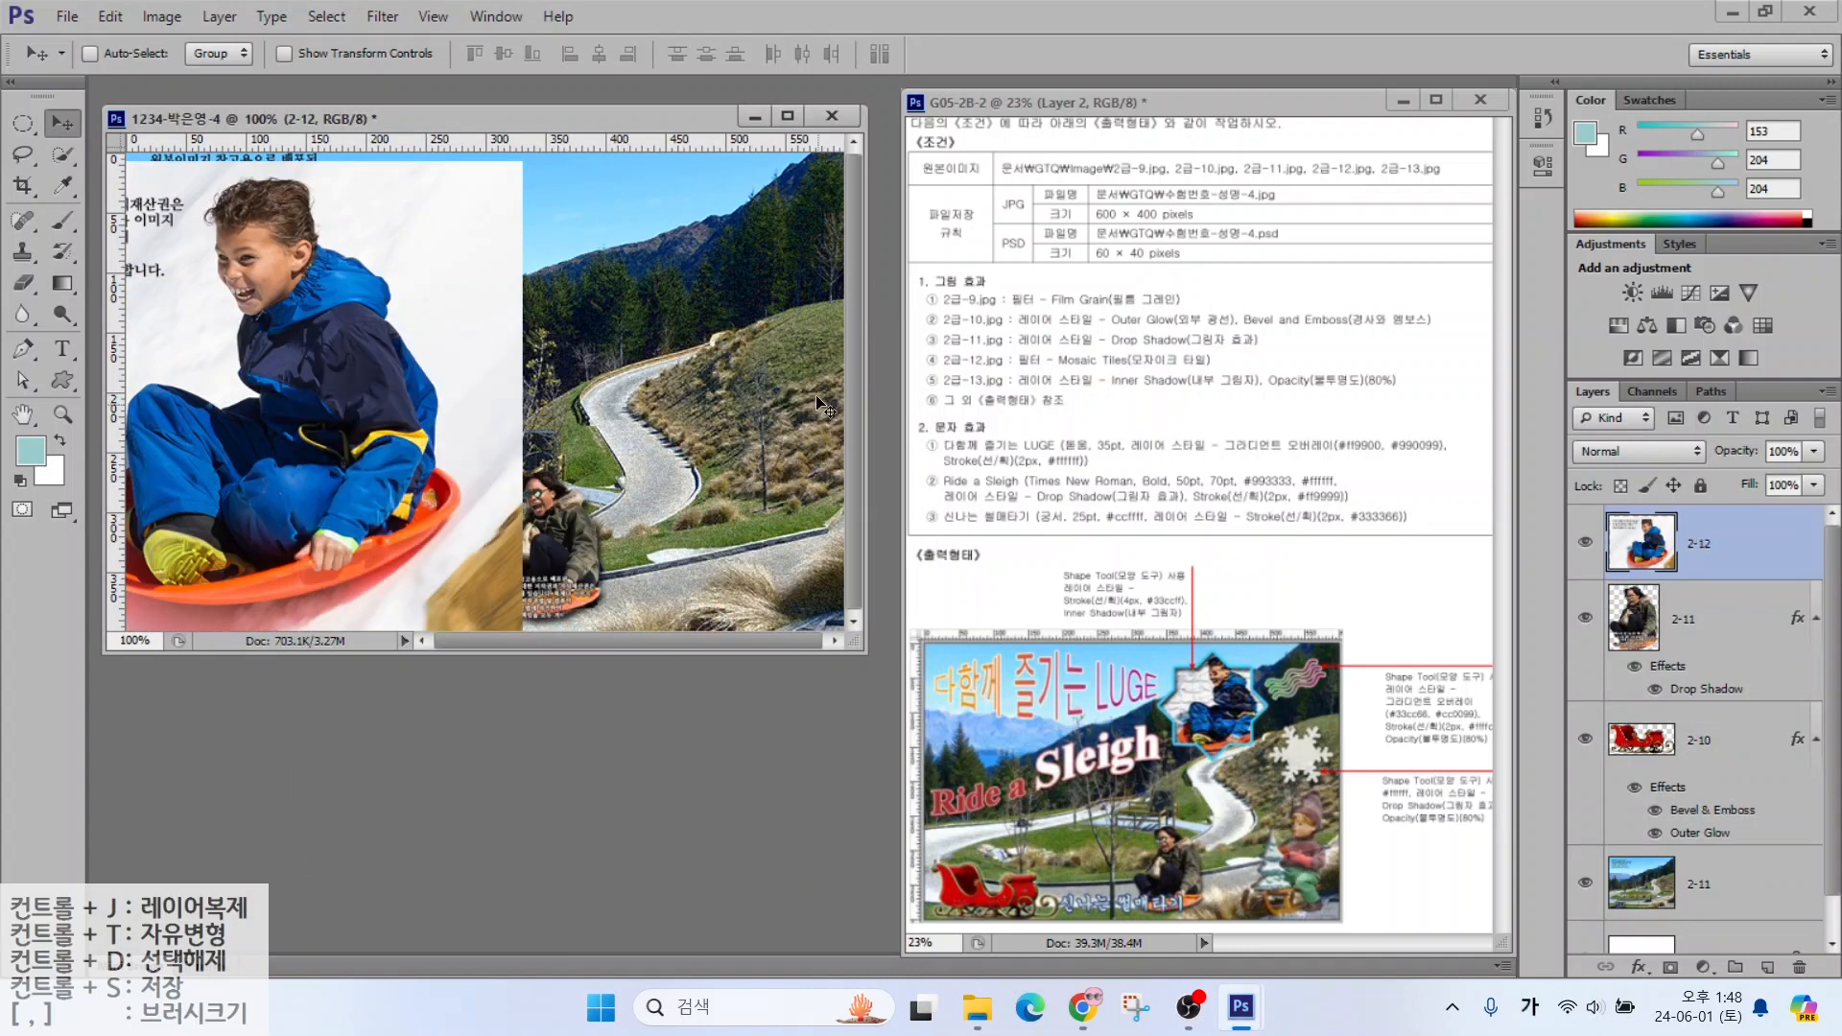
Shrink the boy picture to about 62% and place it near the top right
key(ctrl+t)
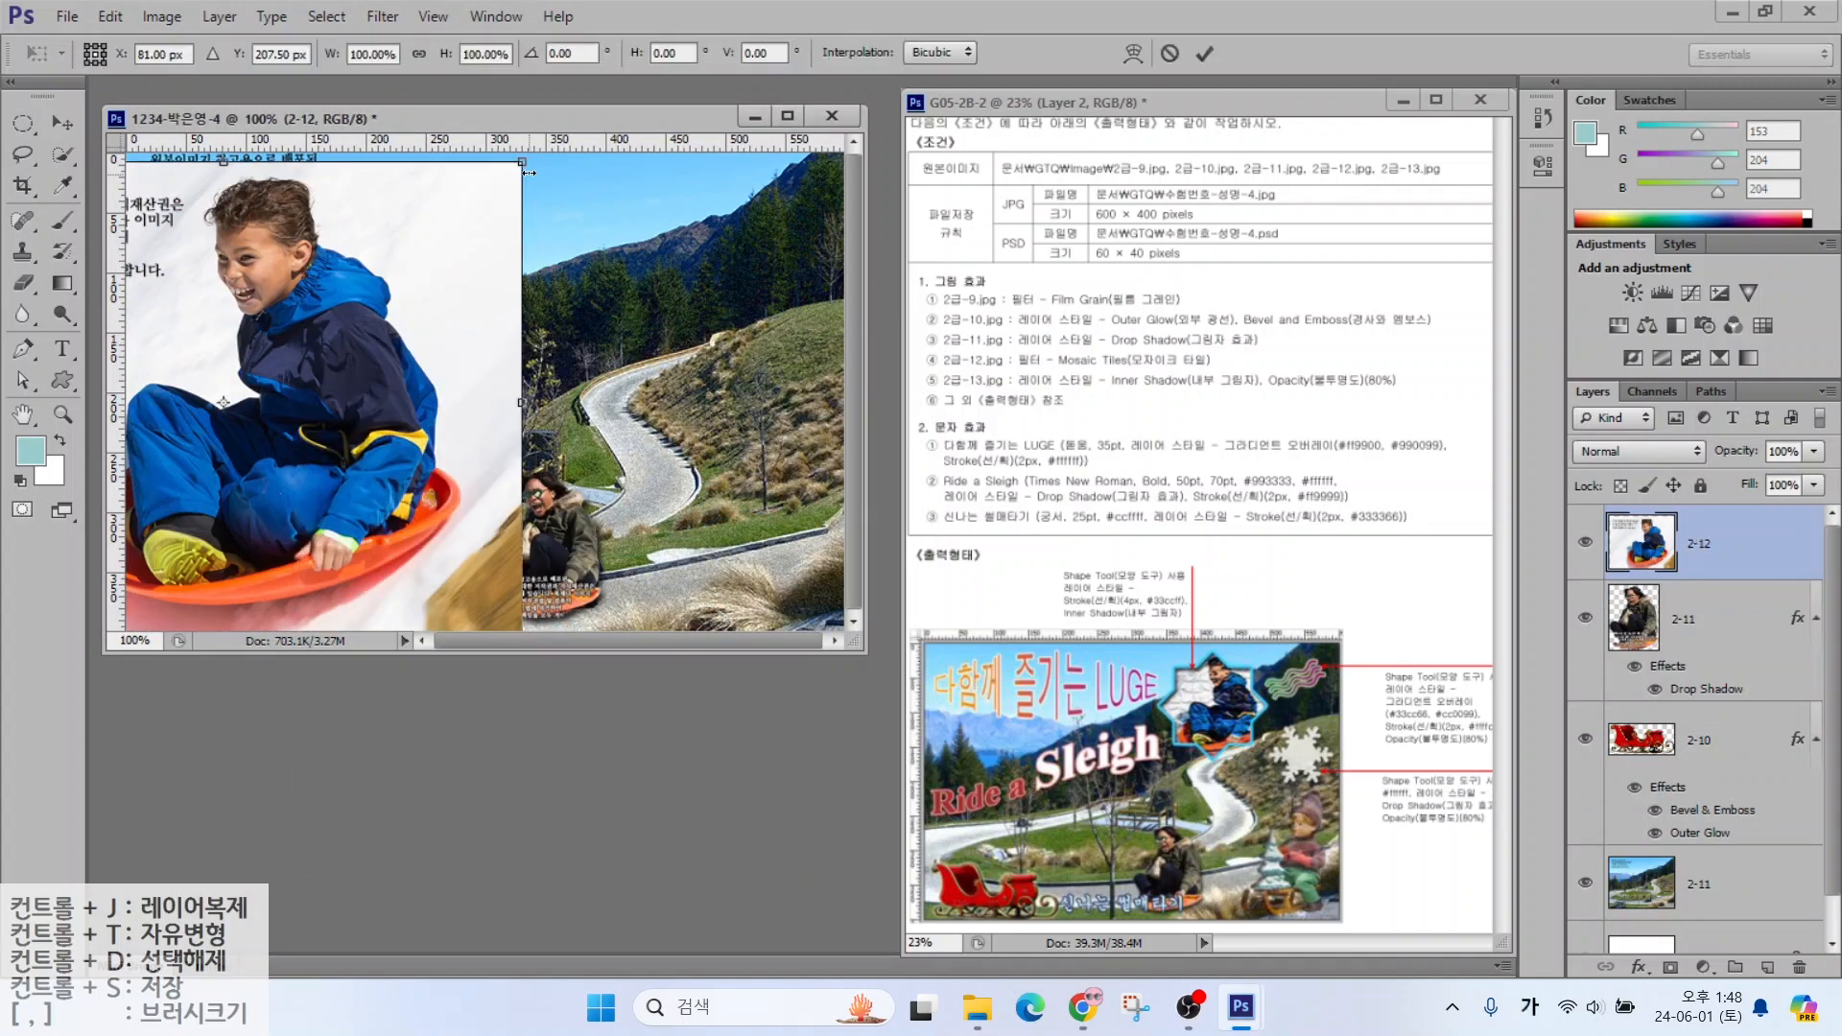
drag(522, 165, 329, 288)
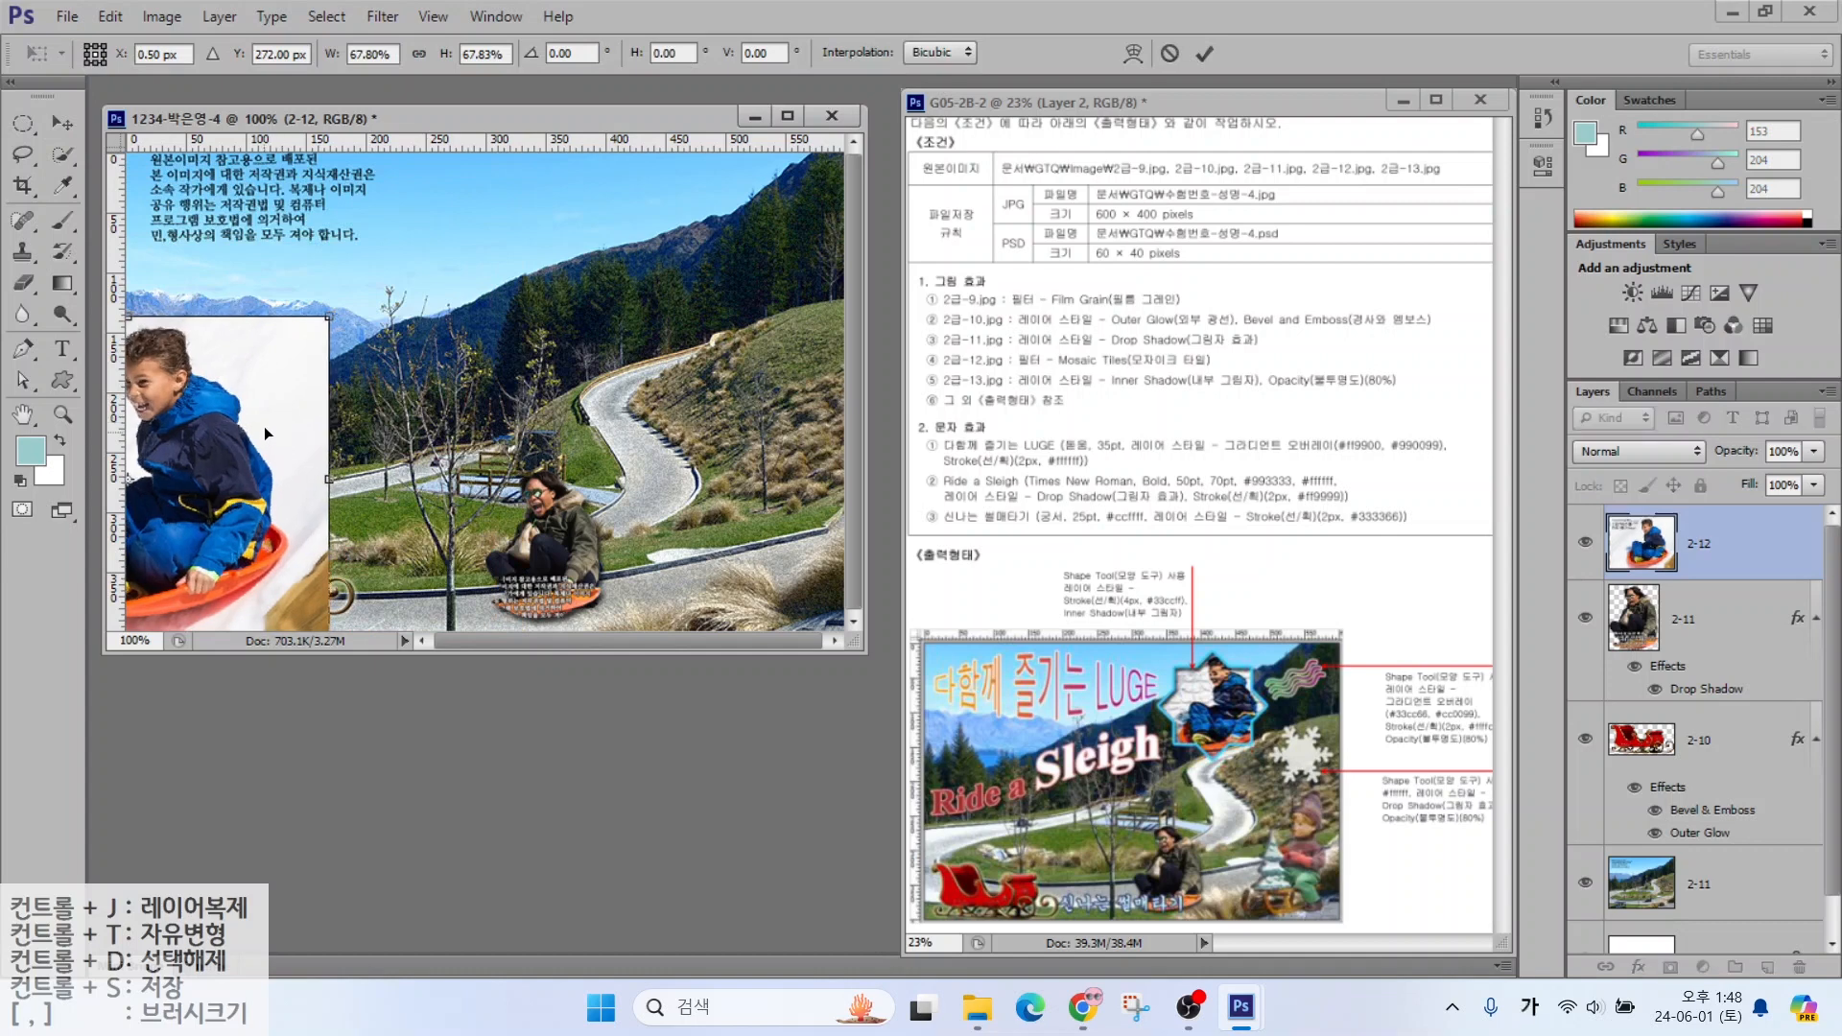
drag(263, 426, 704, 289)
drag(365, 495, 425, 452)
key(Return)
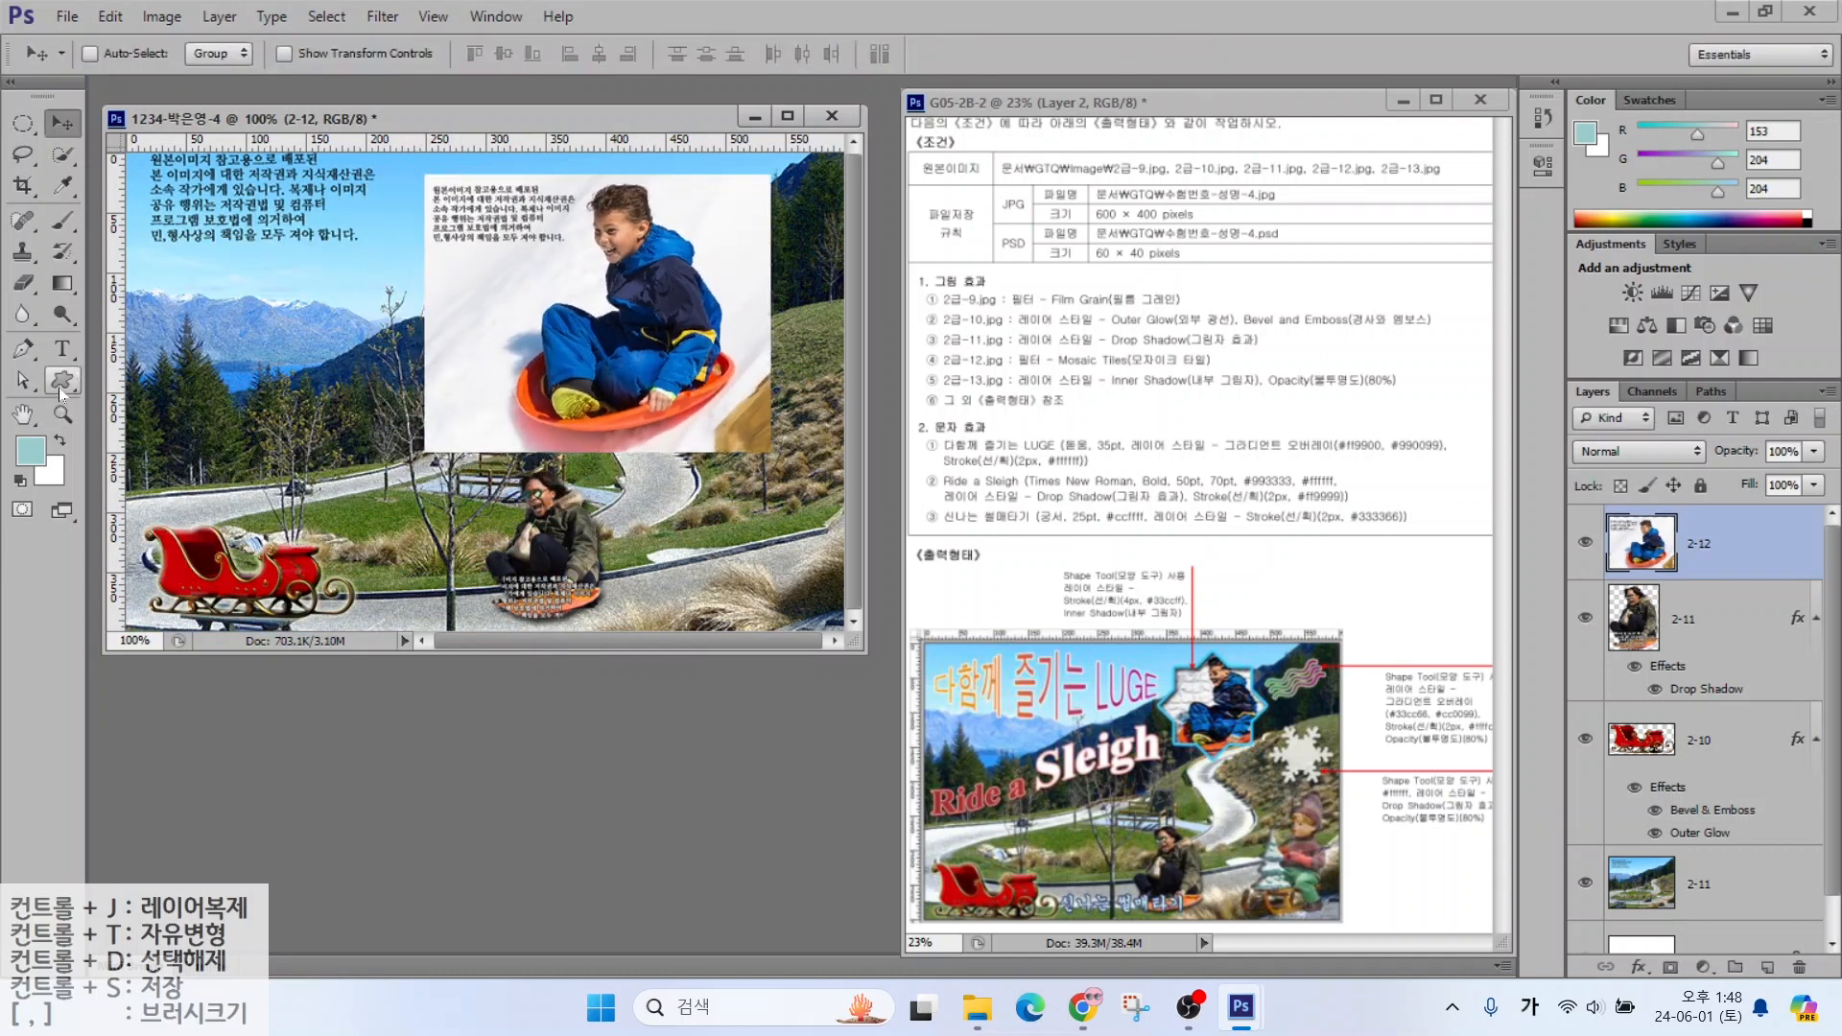
click(60, 388)
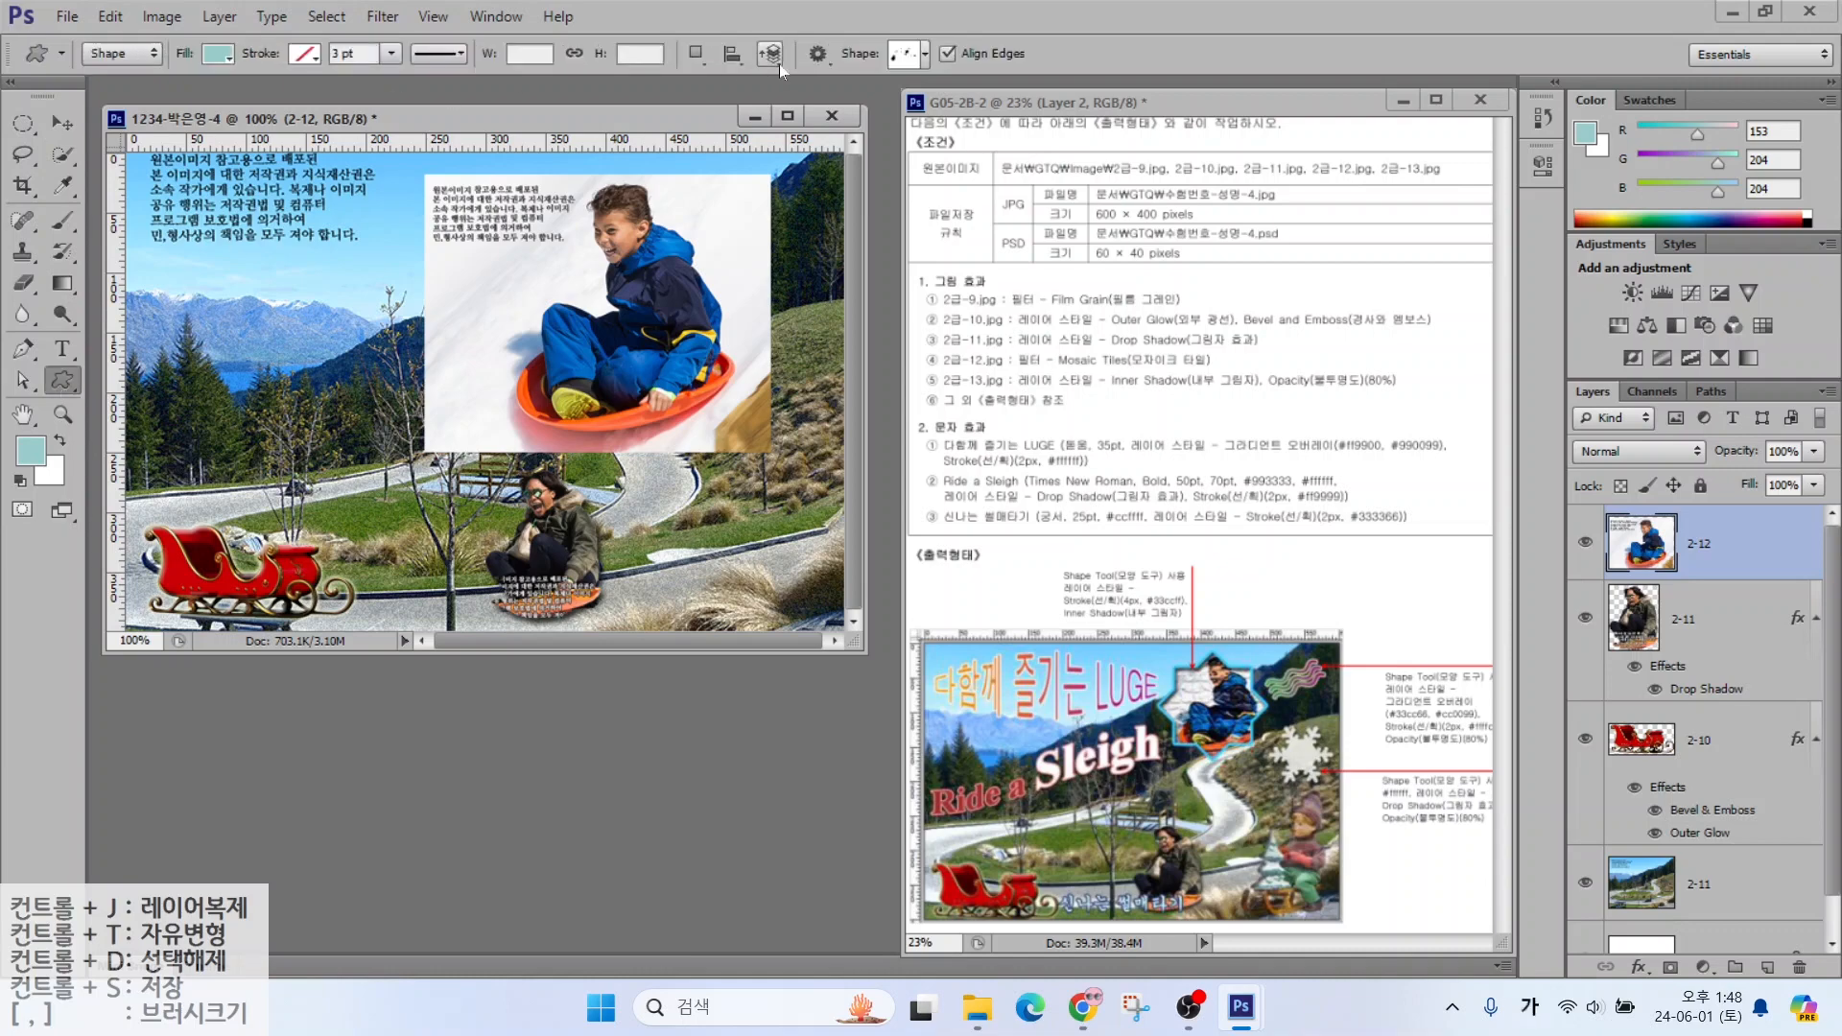
Draw an 8-point star custom shape over the boy photo
click(907, 55)
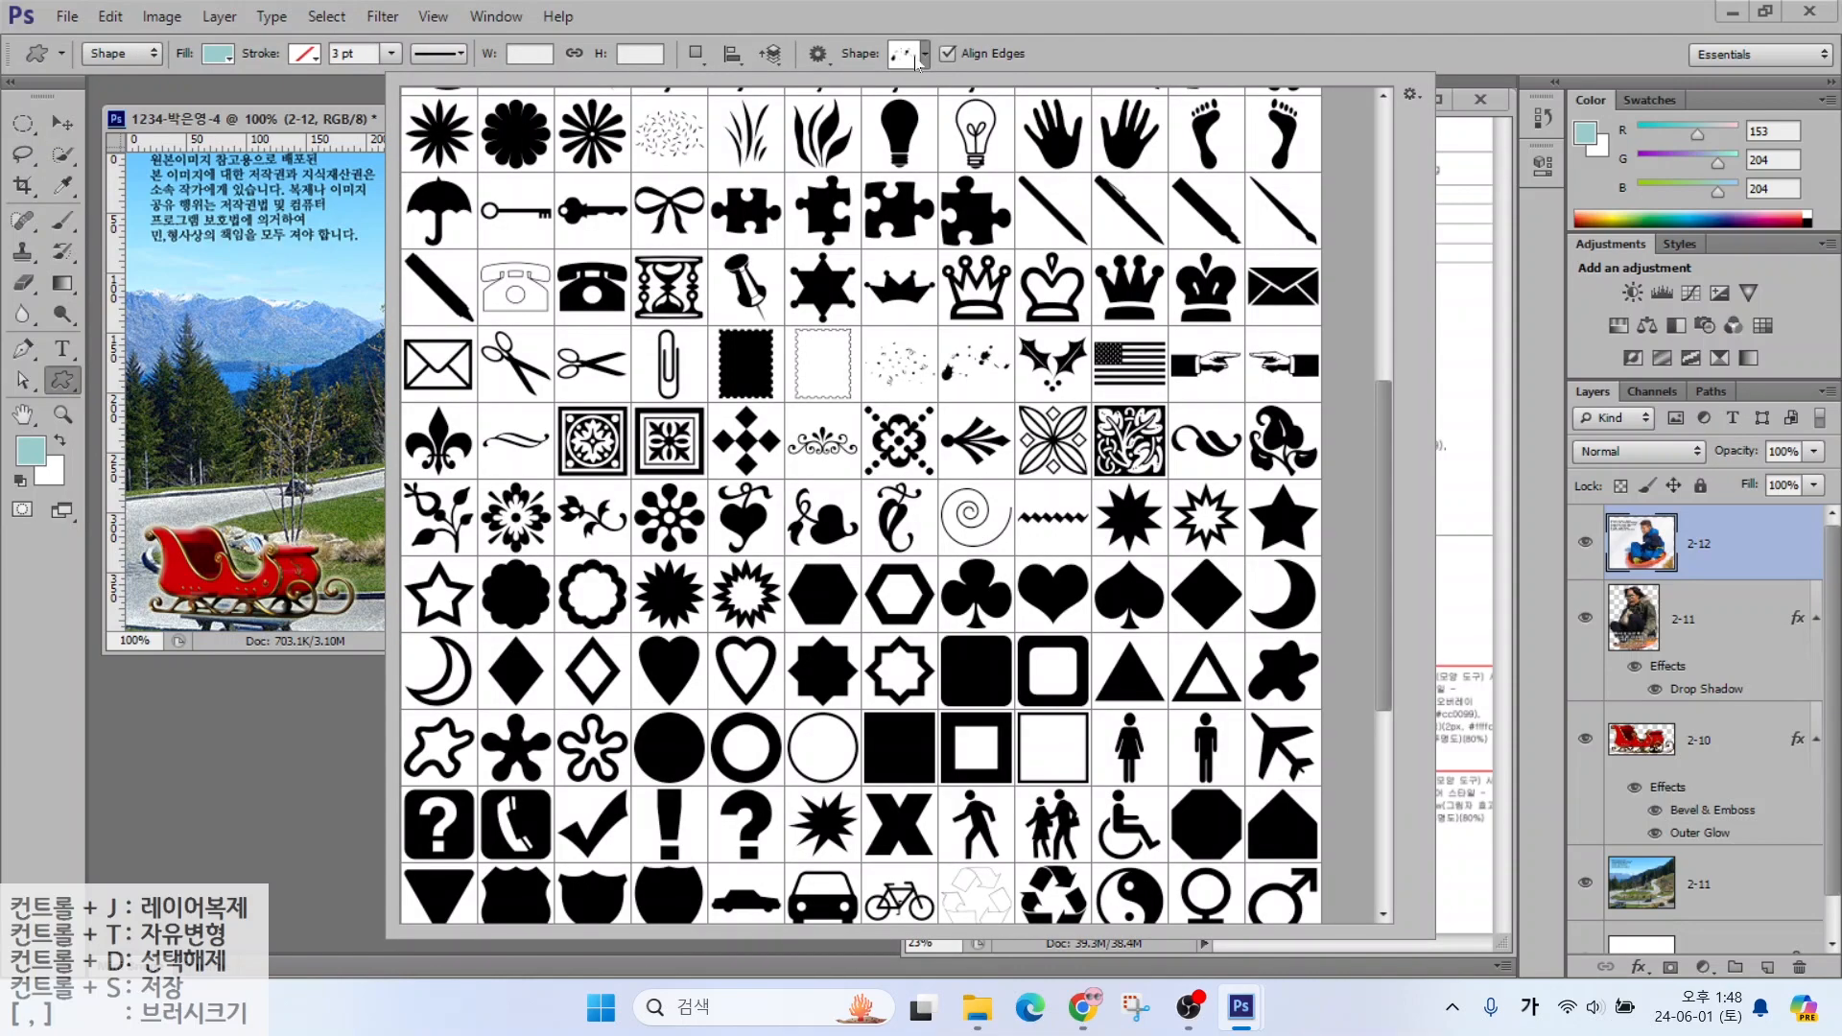
scroll(555, 589, down, 2)
double_click(798, 566)
drag(516, 203, 702, 394)
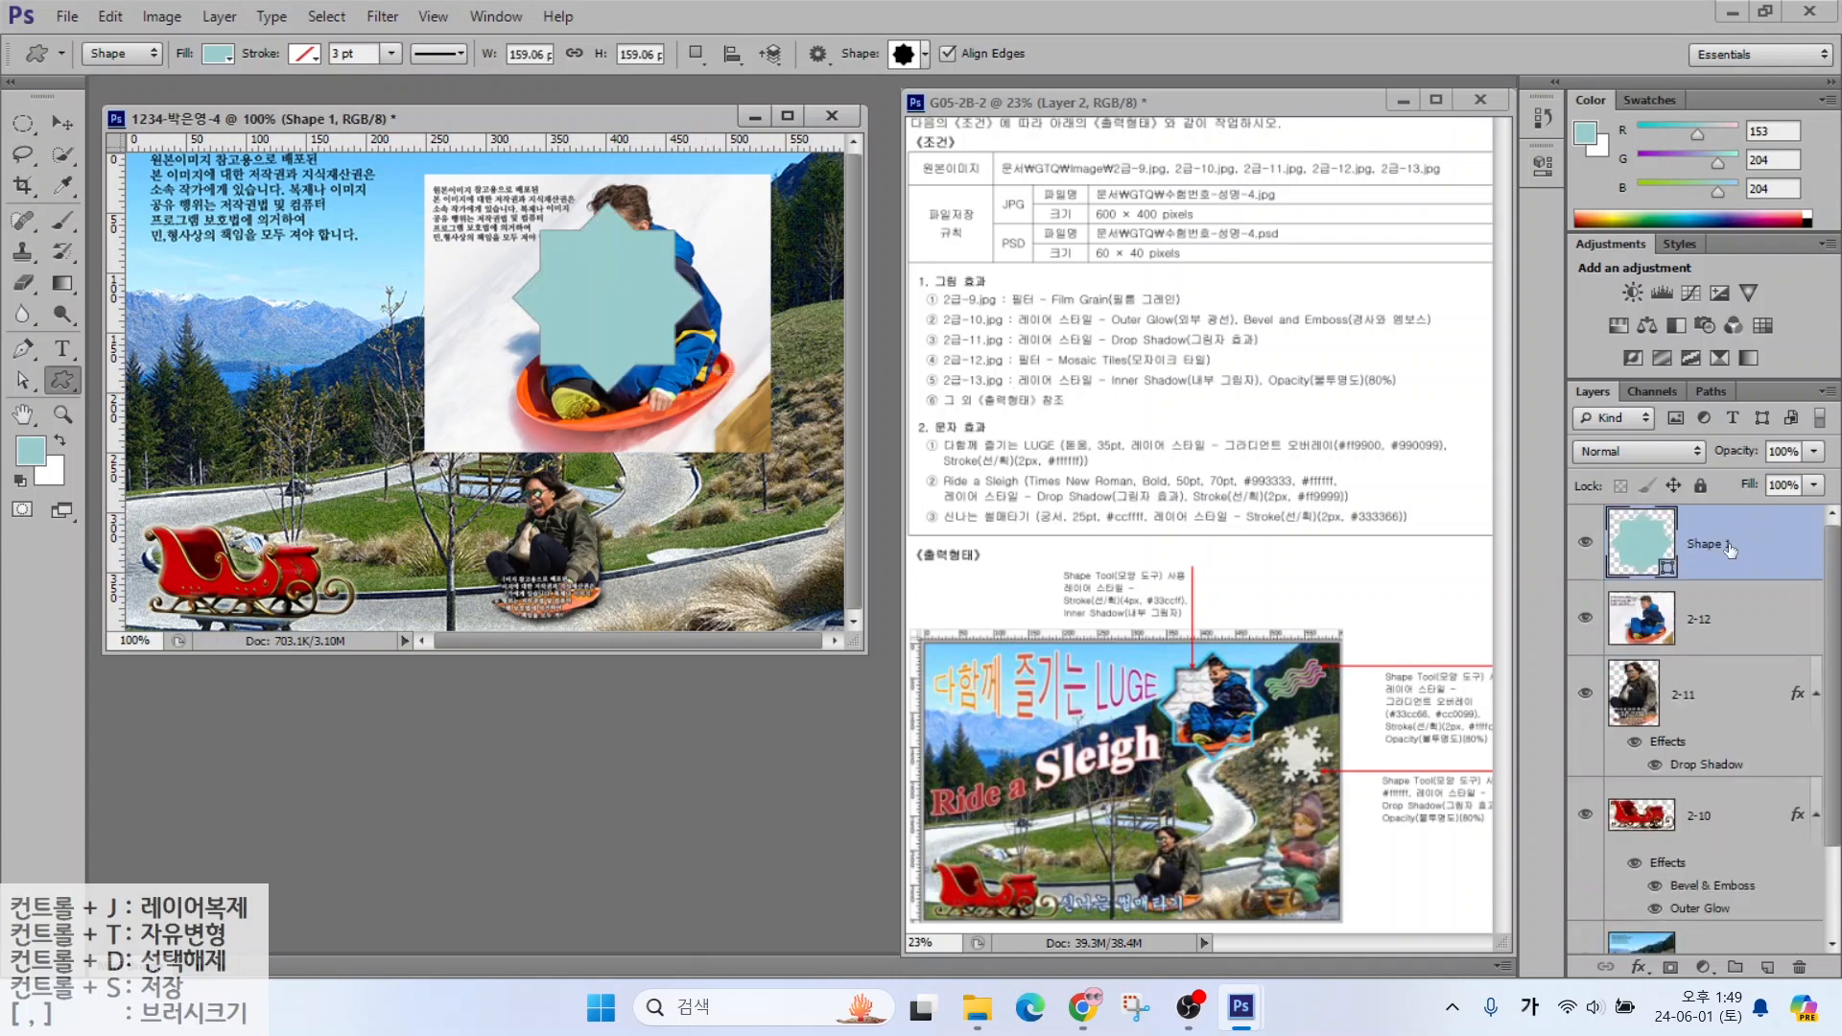
Move layer 2-12 above Shape 1 and create a clipping mask to the star
key(alt+2)
mouse_move(1614, 551)
mouse_down()
mouse_move(1594, 593)
mouse_move(1514, 615)
mouse_up()
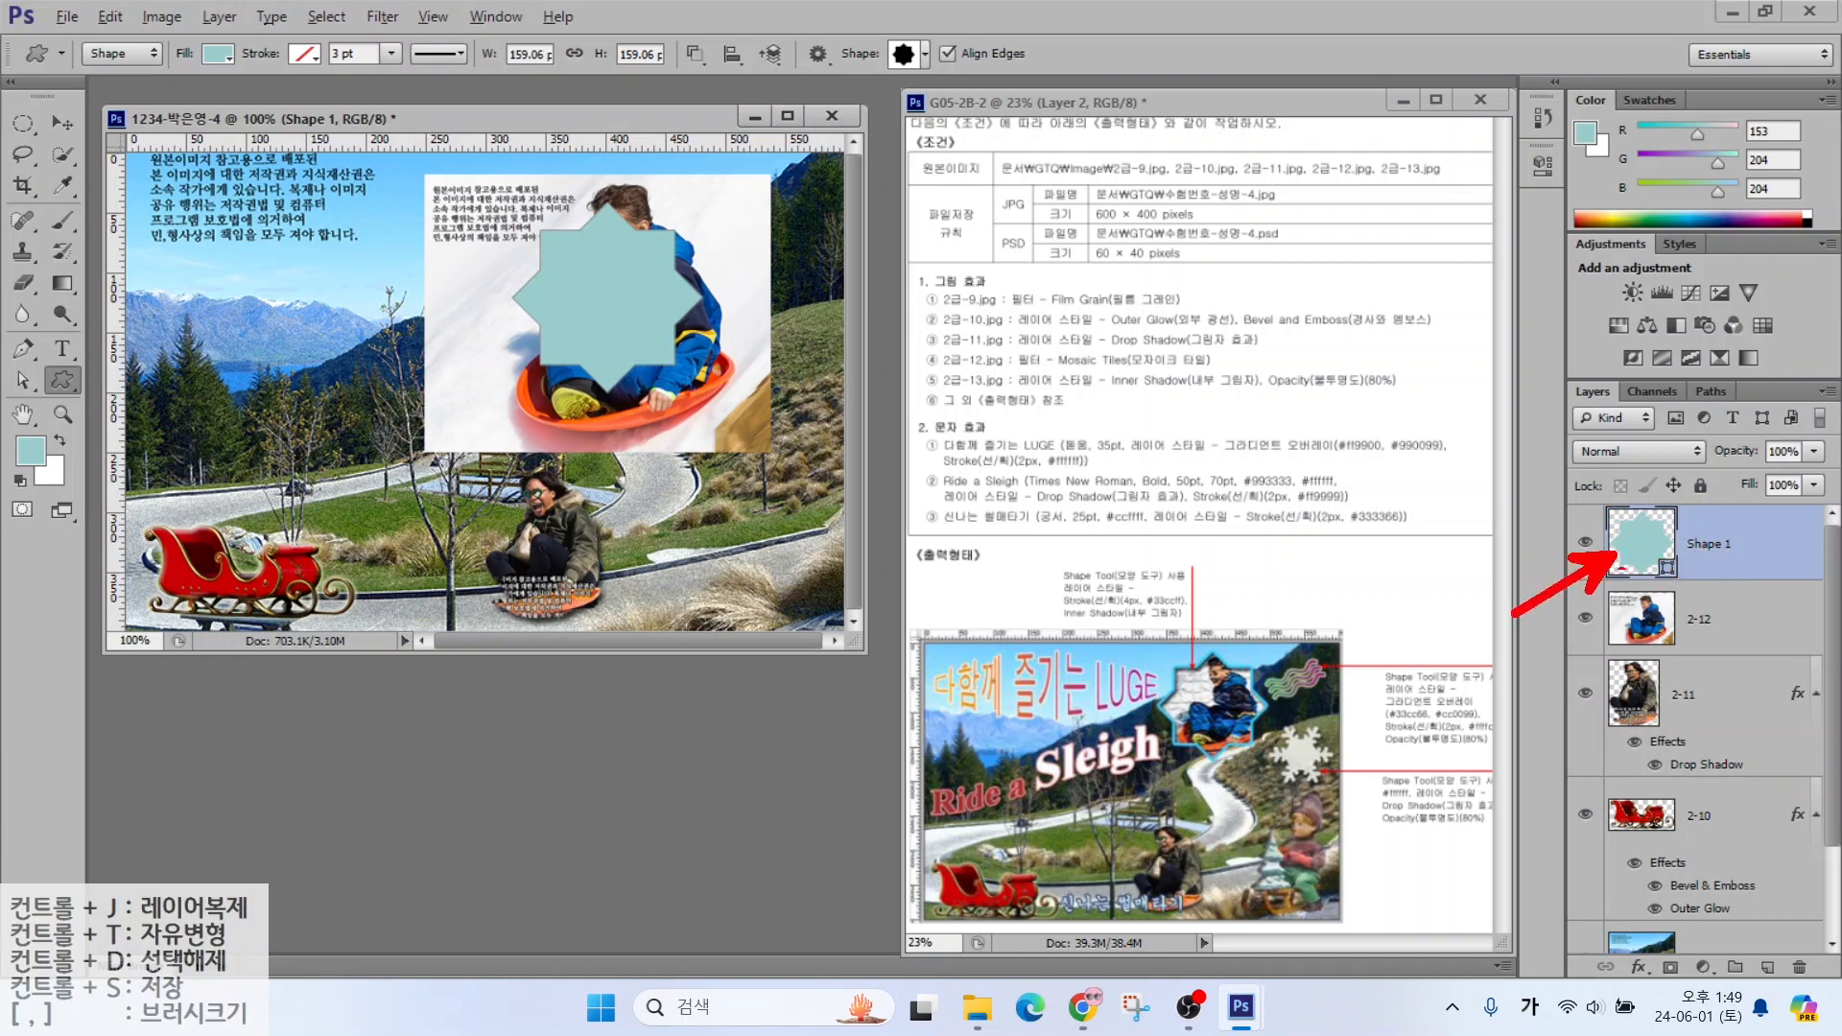
mouse_move(1699, 636)
mouse_down()
mouse_move(1776, 510)
mouse_move(1771, 459)
mouse_up()
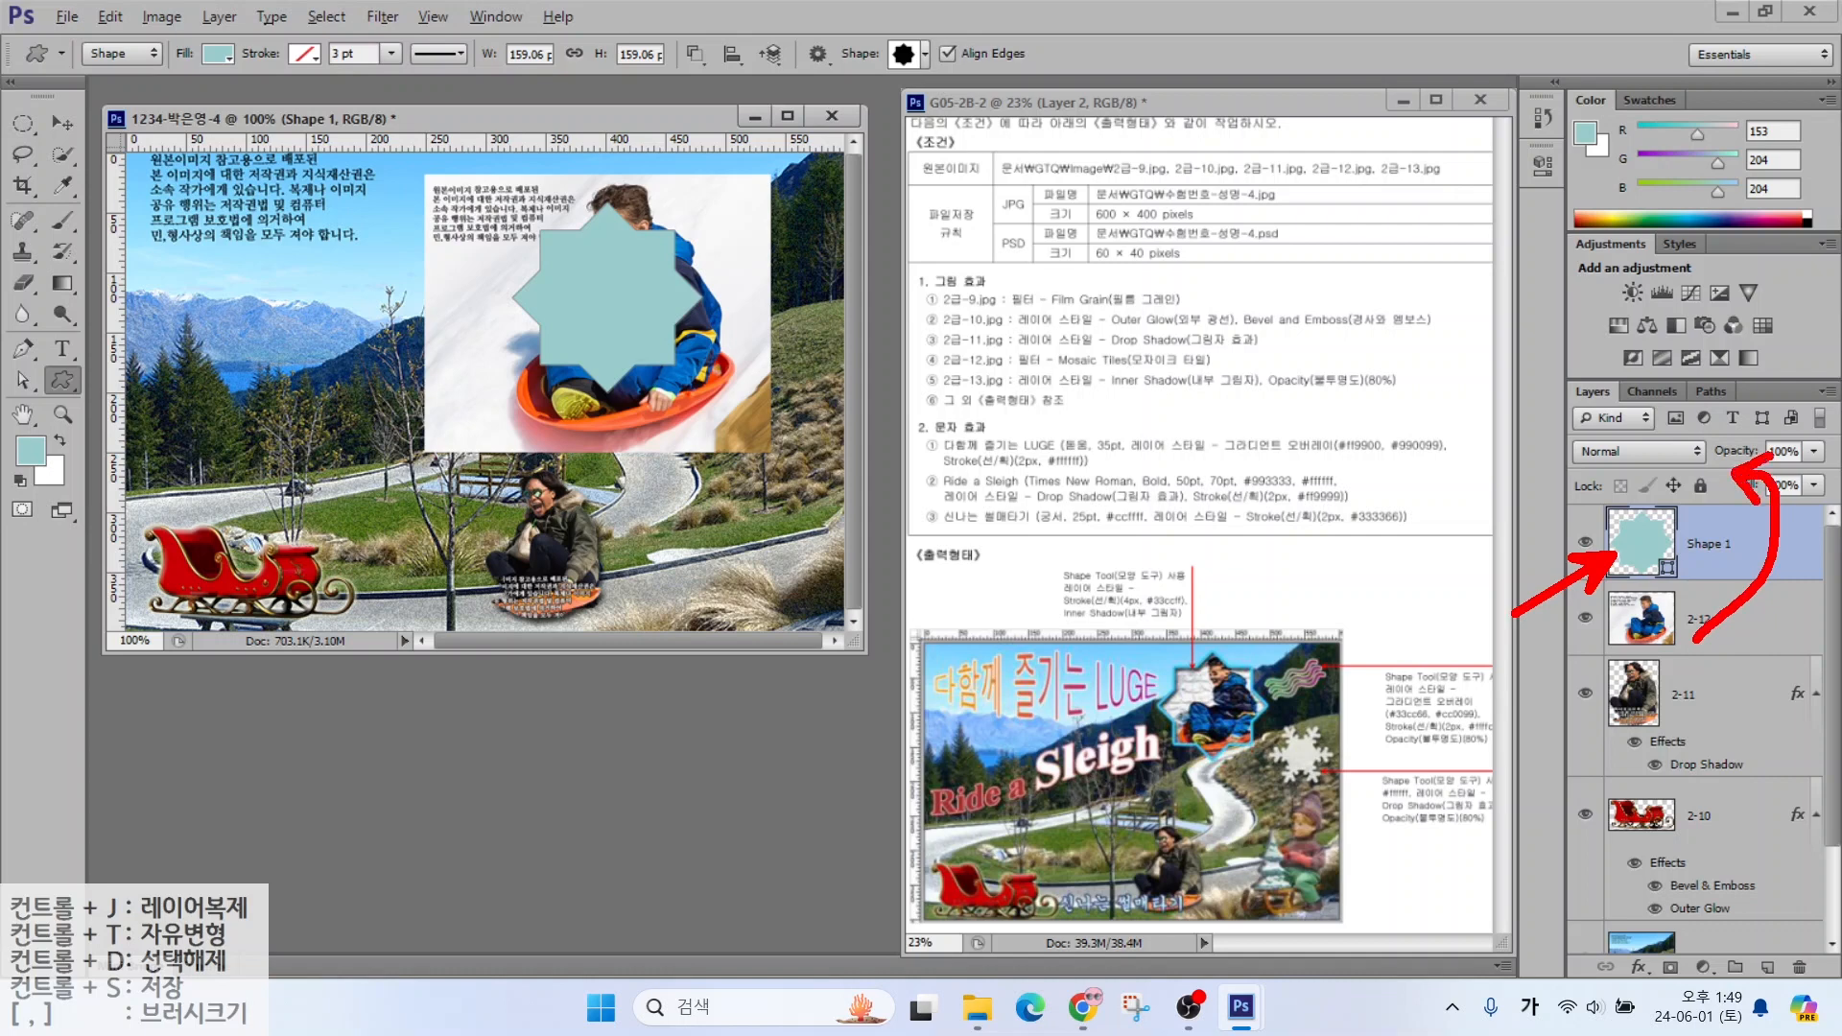
key(Escape)
drag(1711, 638, 1742, 545)
right_click(1752, 549)
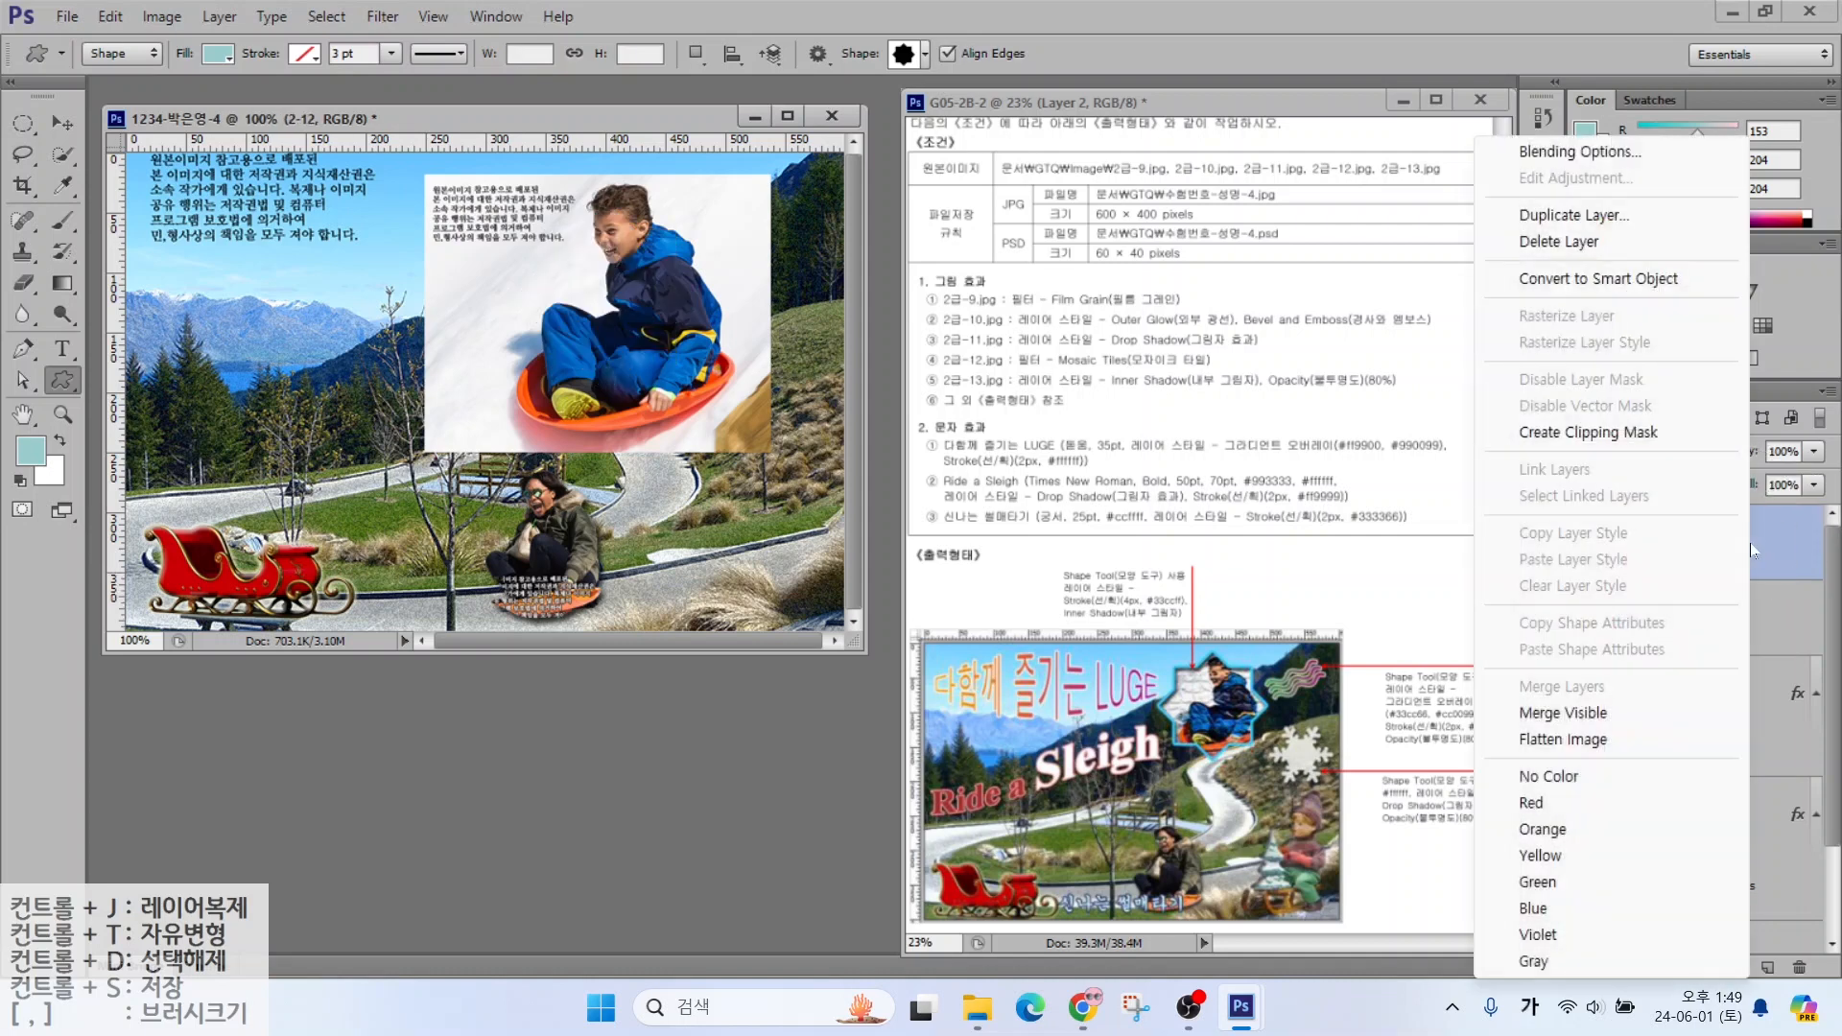
click(1611, 441)
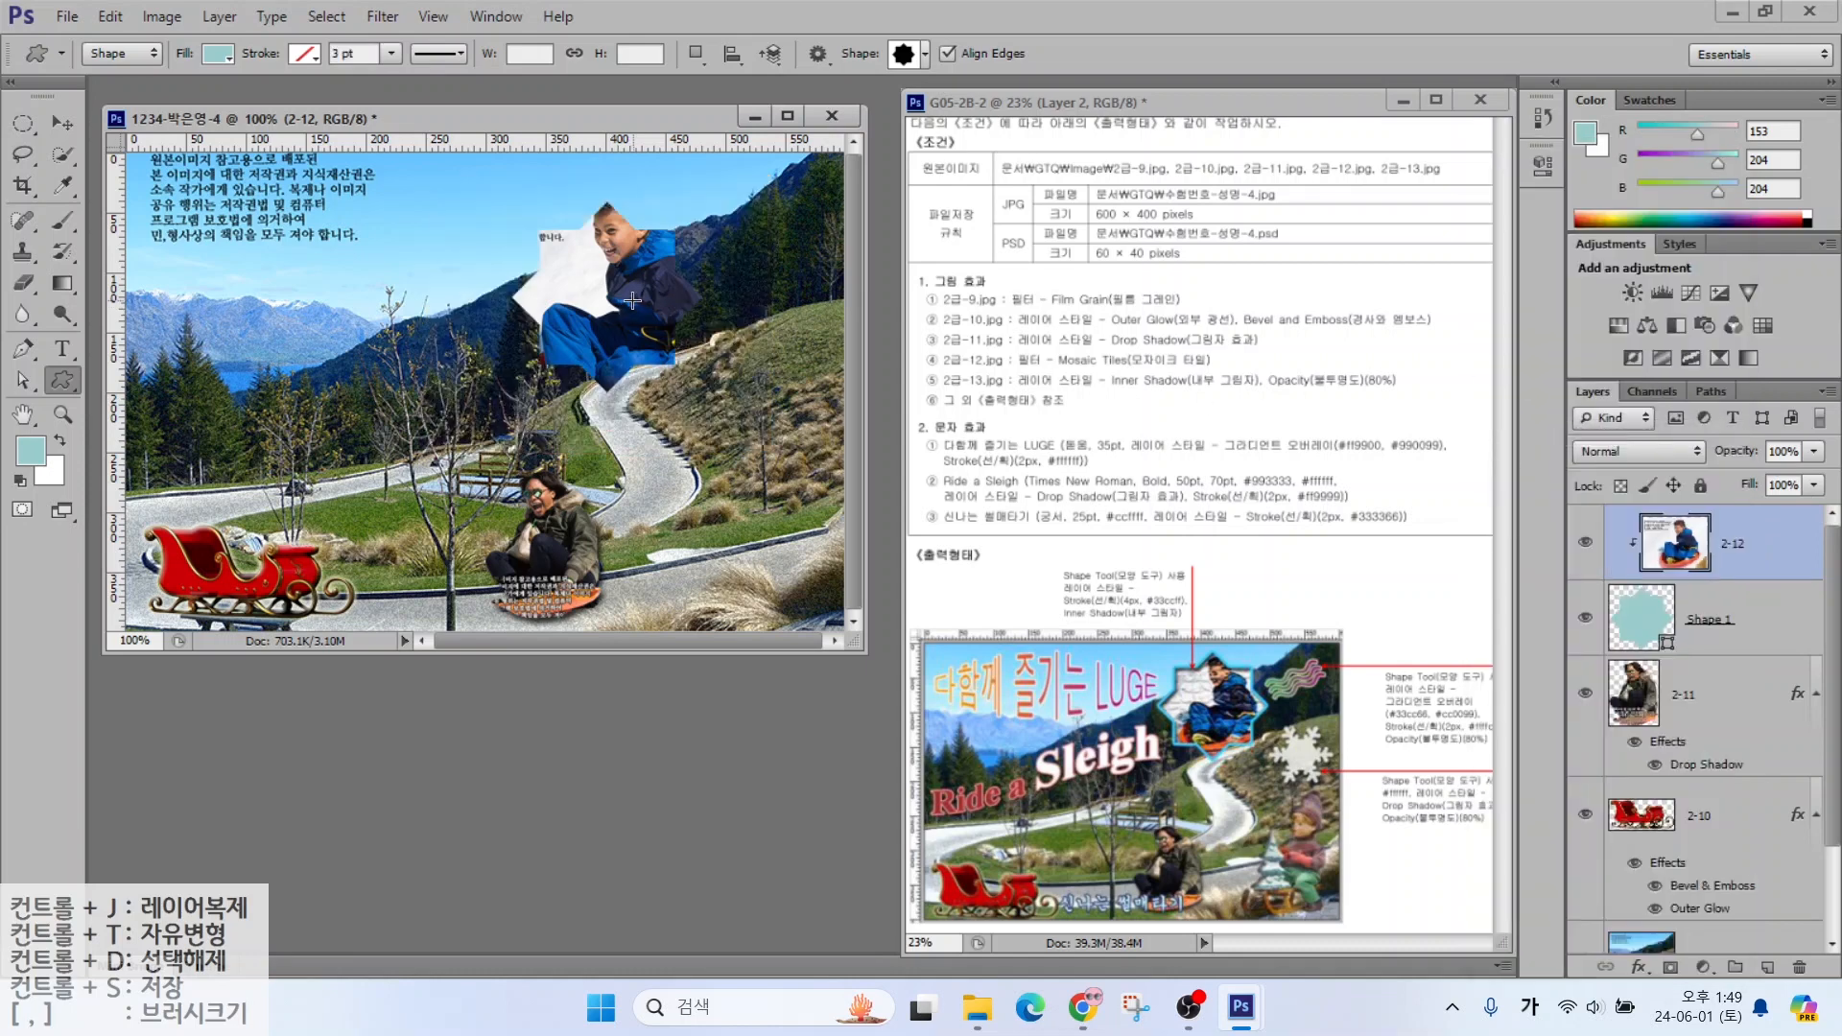
Enlarge the star to about 111% and shrink the clipped boy photo to about 80%
click(1748, 622)
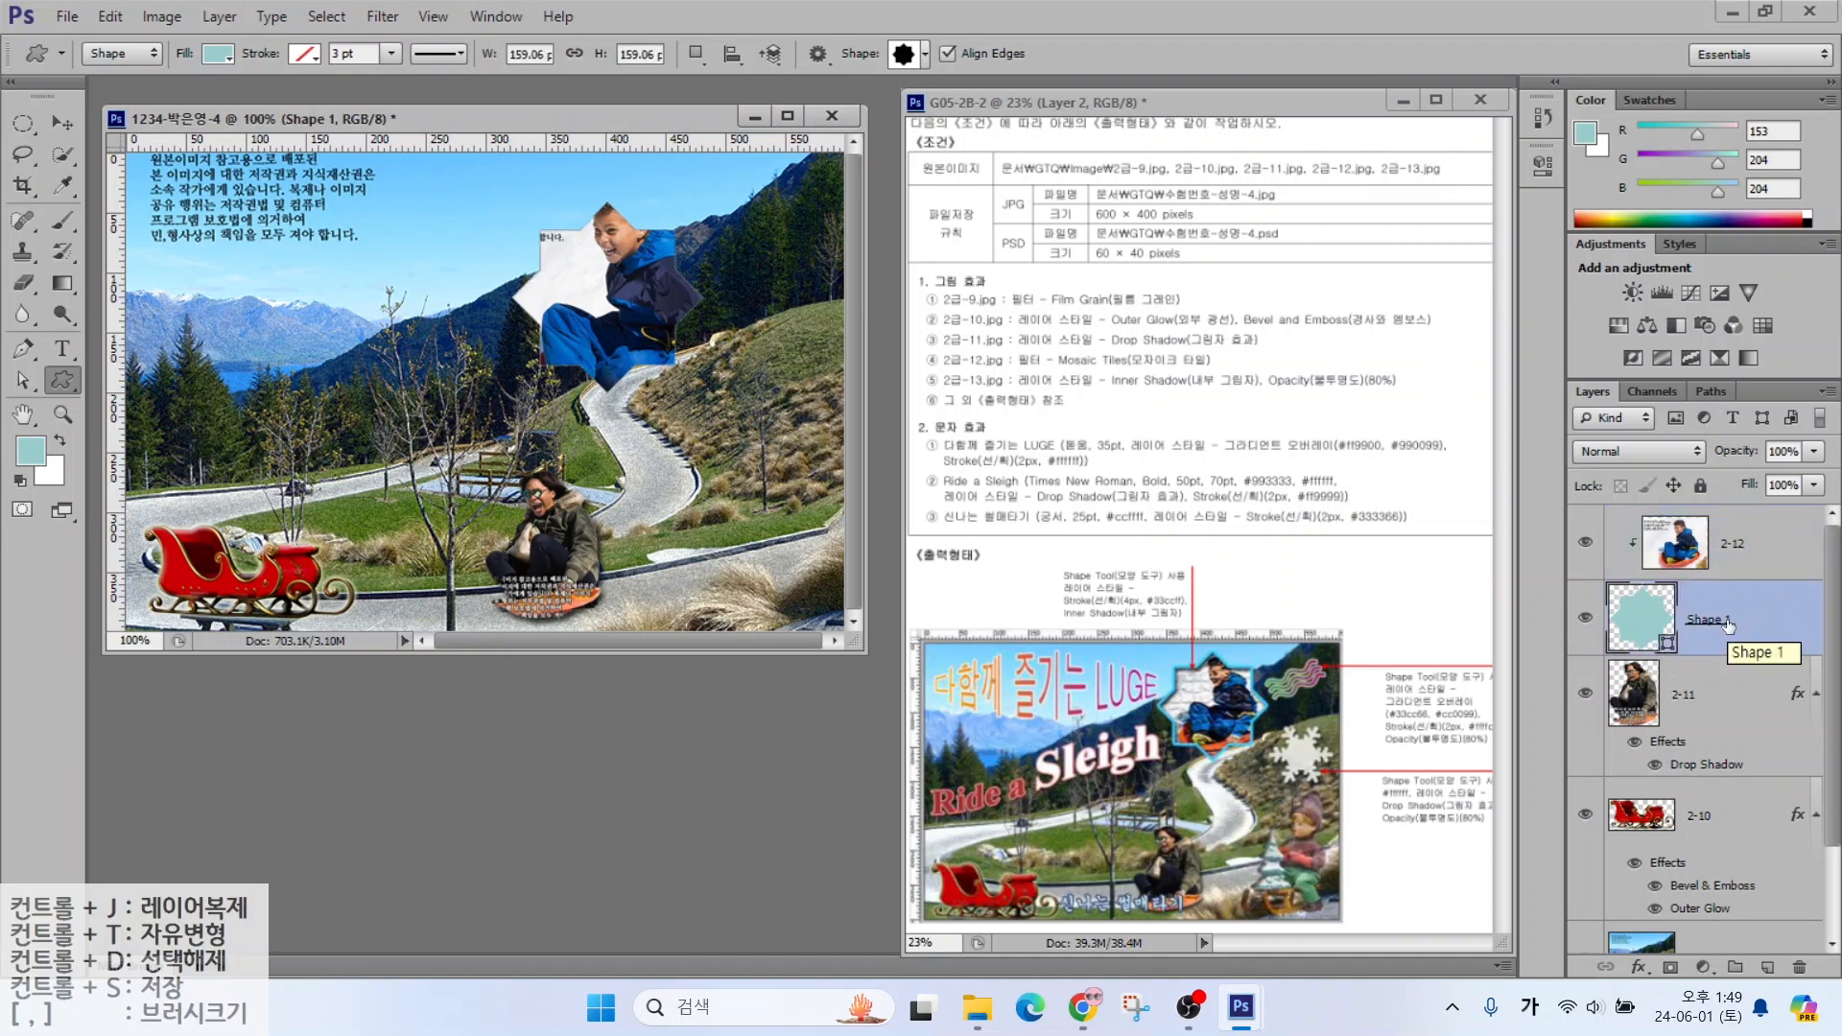
key(ctrl+t)
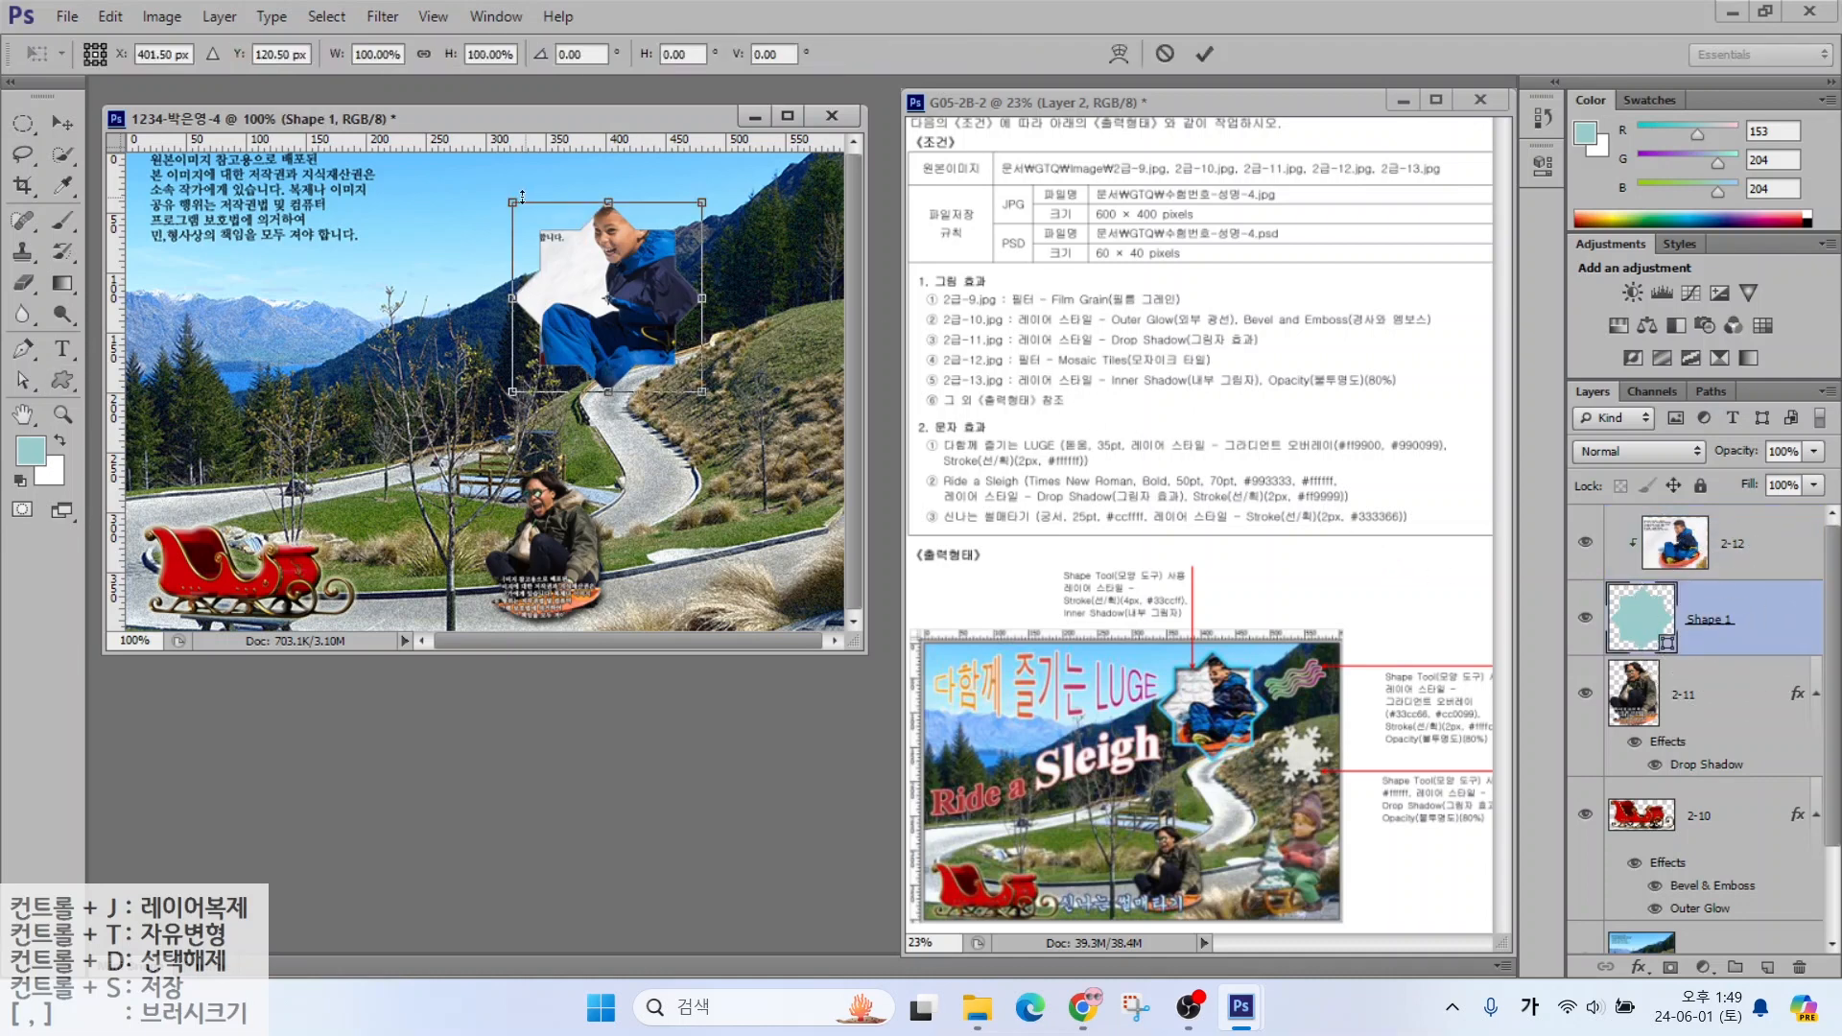
drag(513, 201, 490, 180)
key(Return)
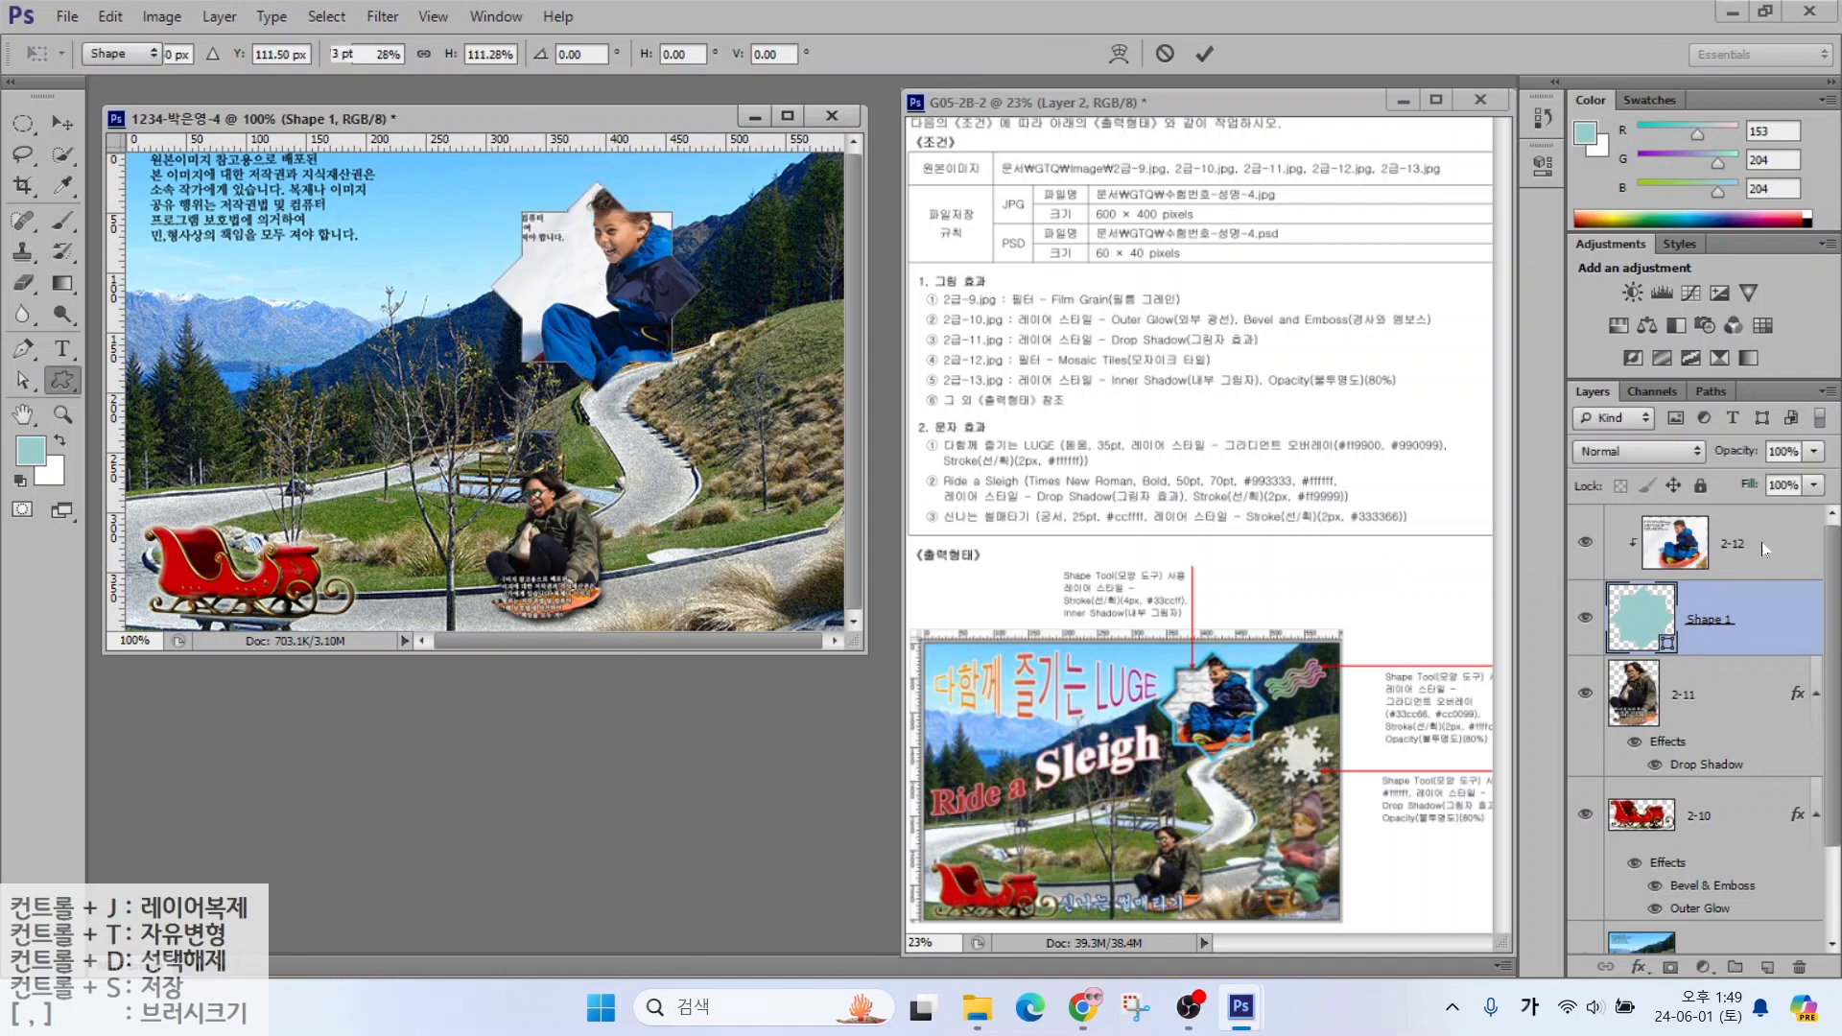
key(alt+])
key(ctrl+t)
drag(426, 450, 495, 395)
drag(601, 309, 566, 305)
key(Return)
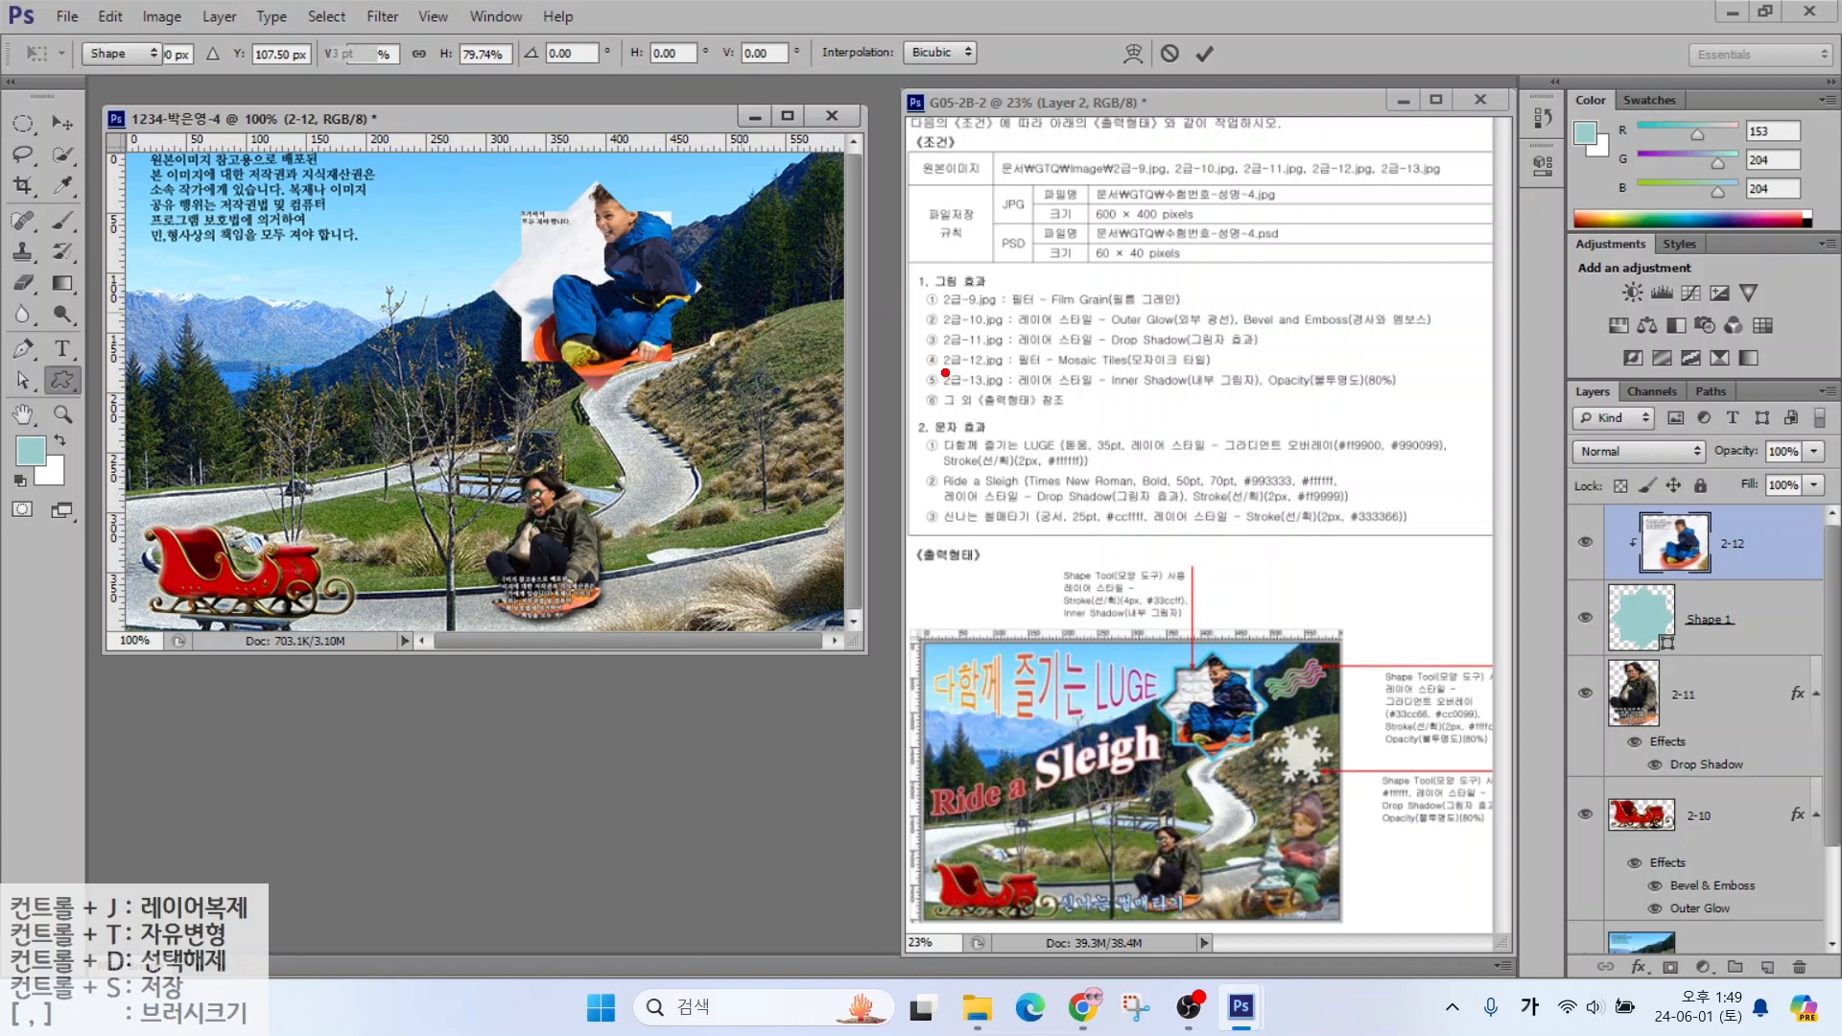
drag(945, 373, 1223, 371)
key(Escape)
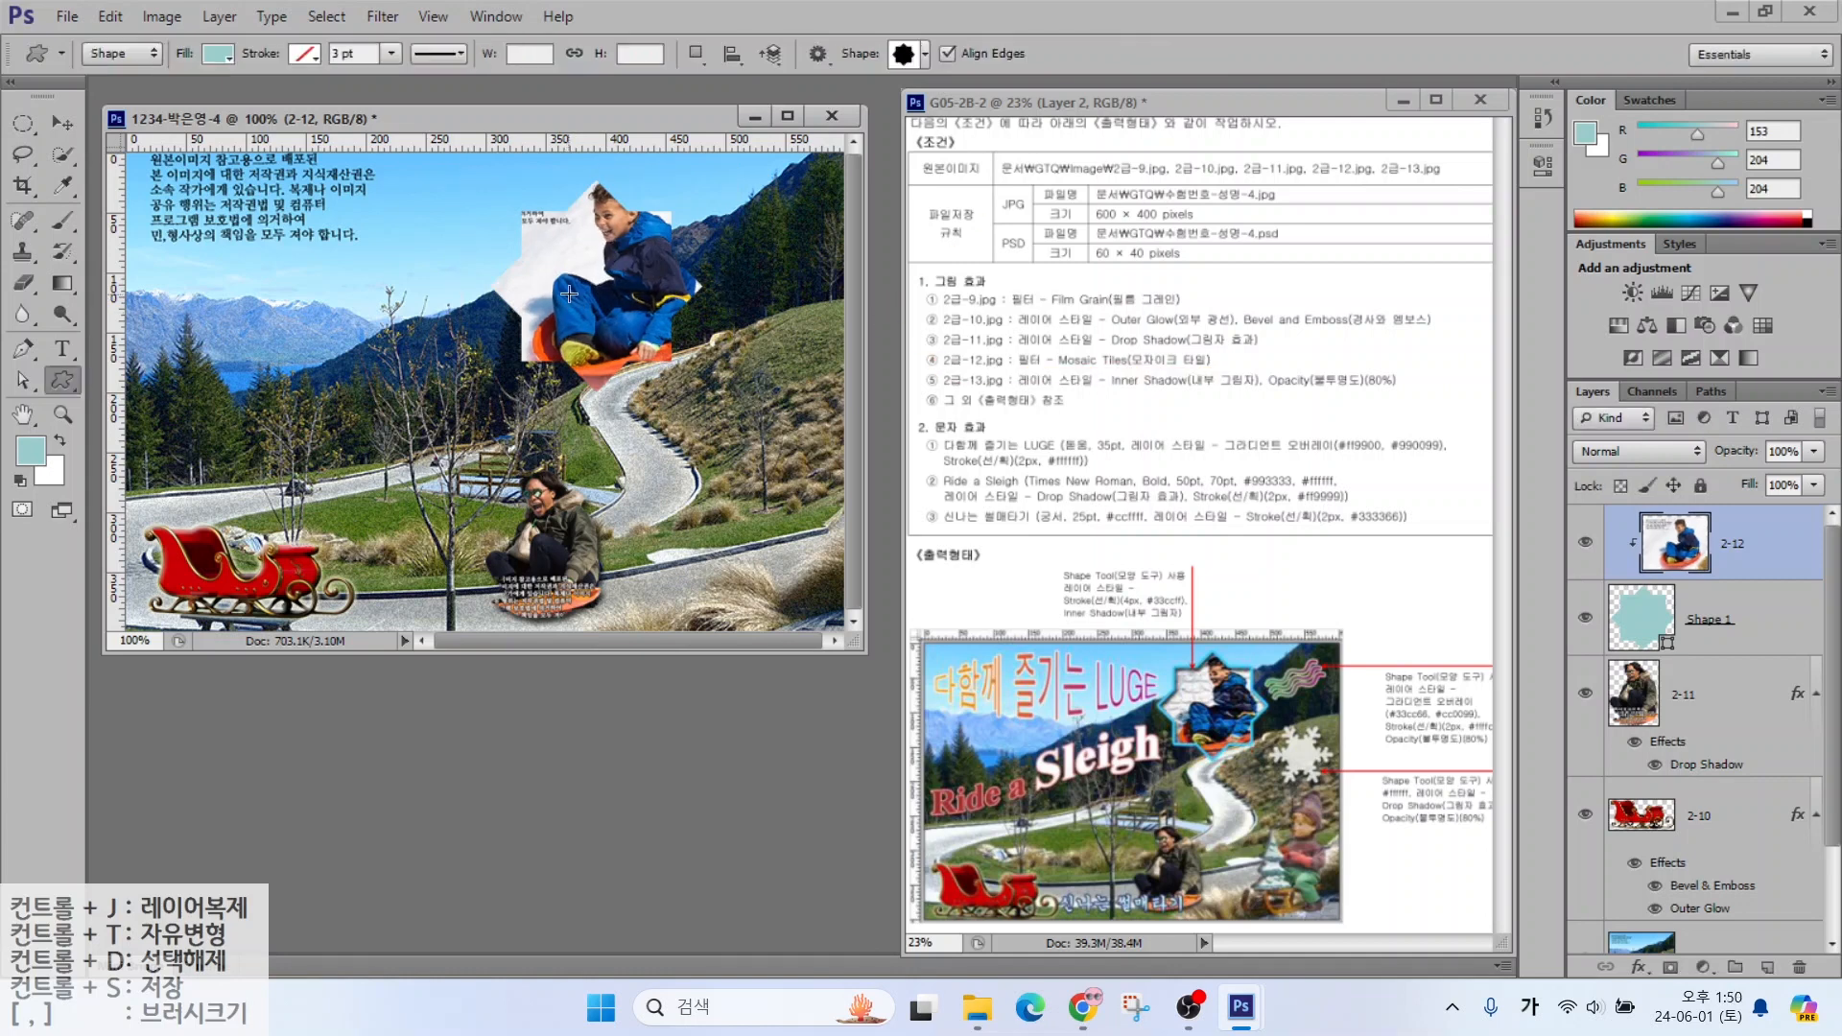
Apply the Filter Gallery's Texture > Mosaic Tiles filter to layer 2-12
click(433, 16)
mouse_move(382, 16)
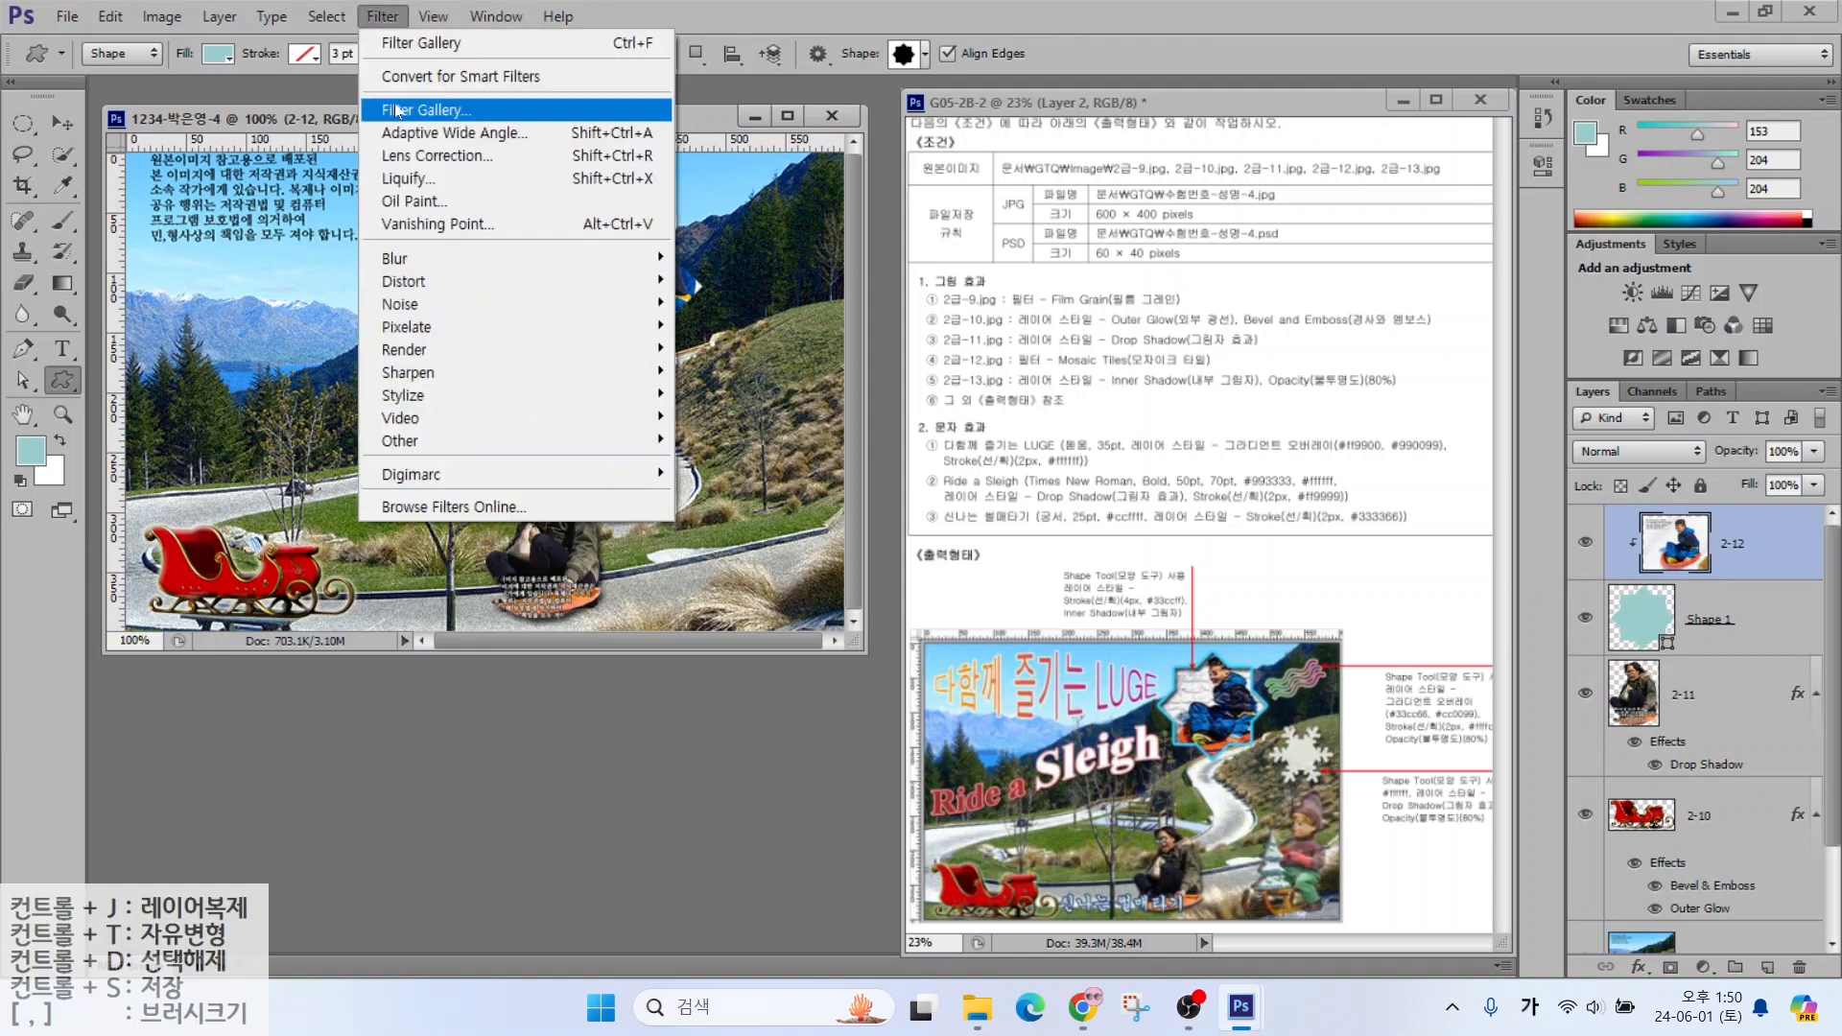
click(401, 111)
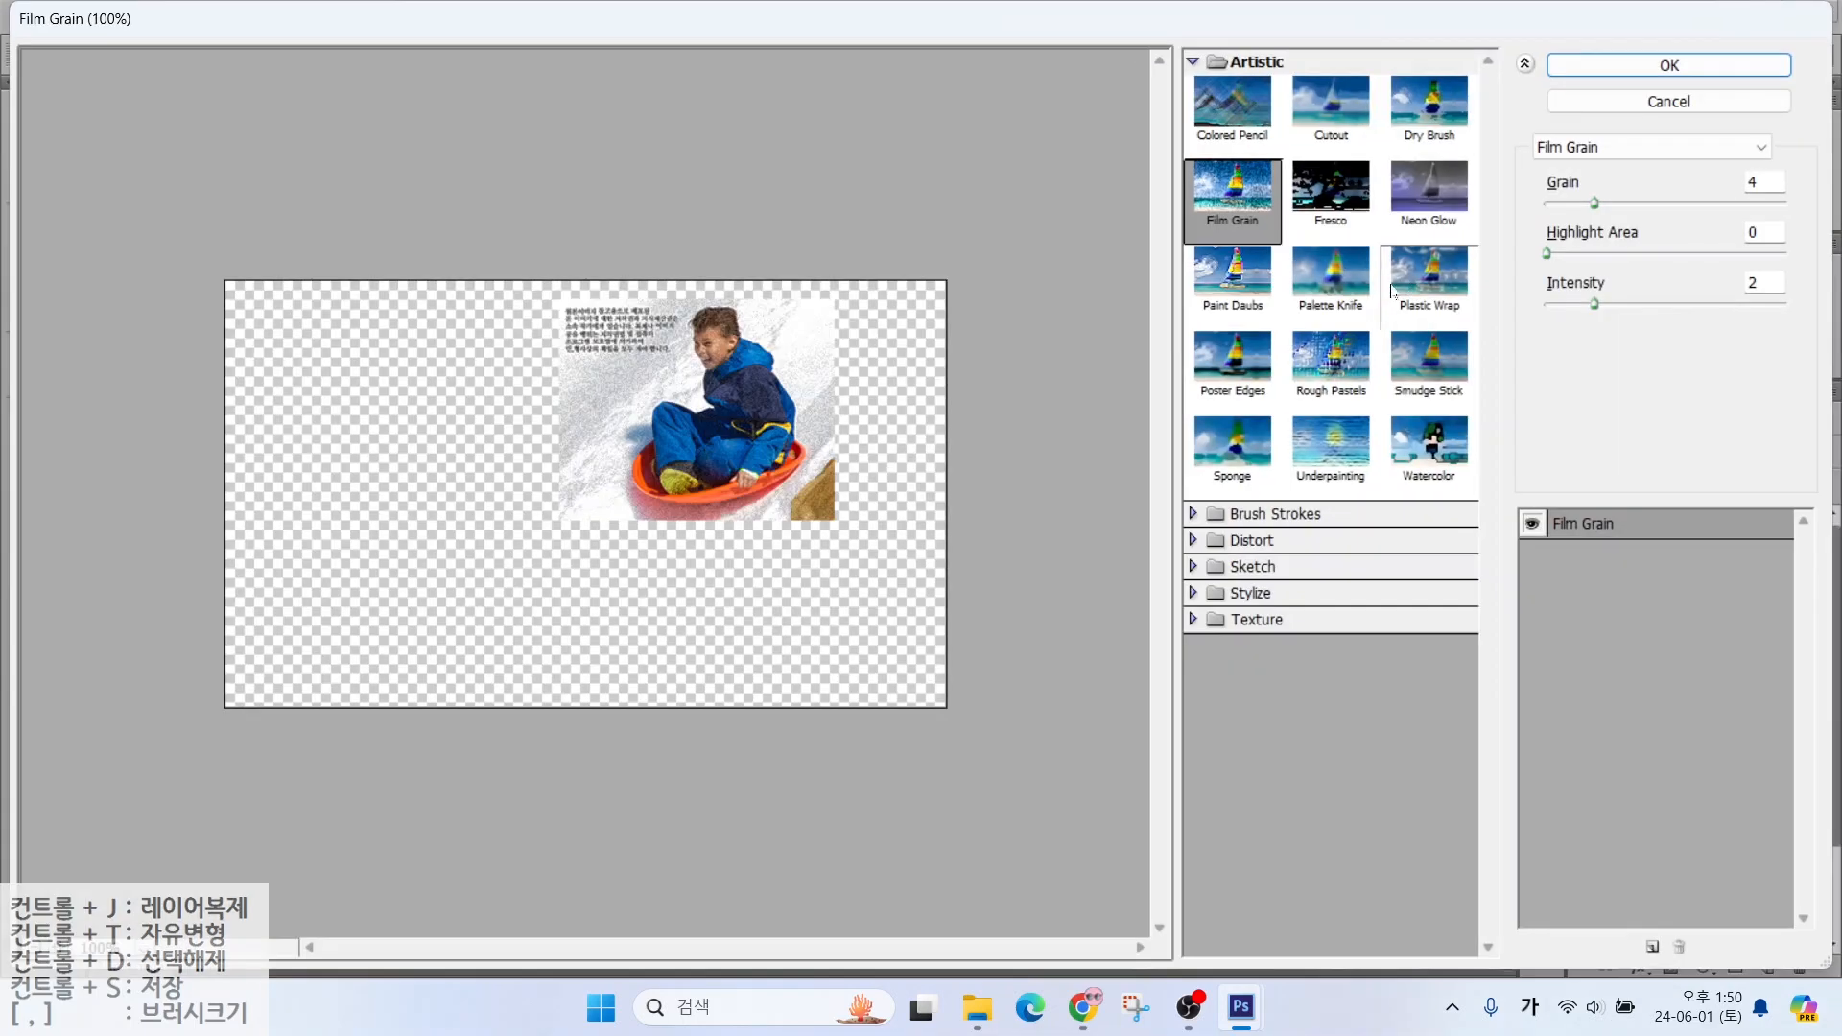
click(1217, 619)
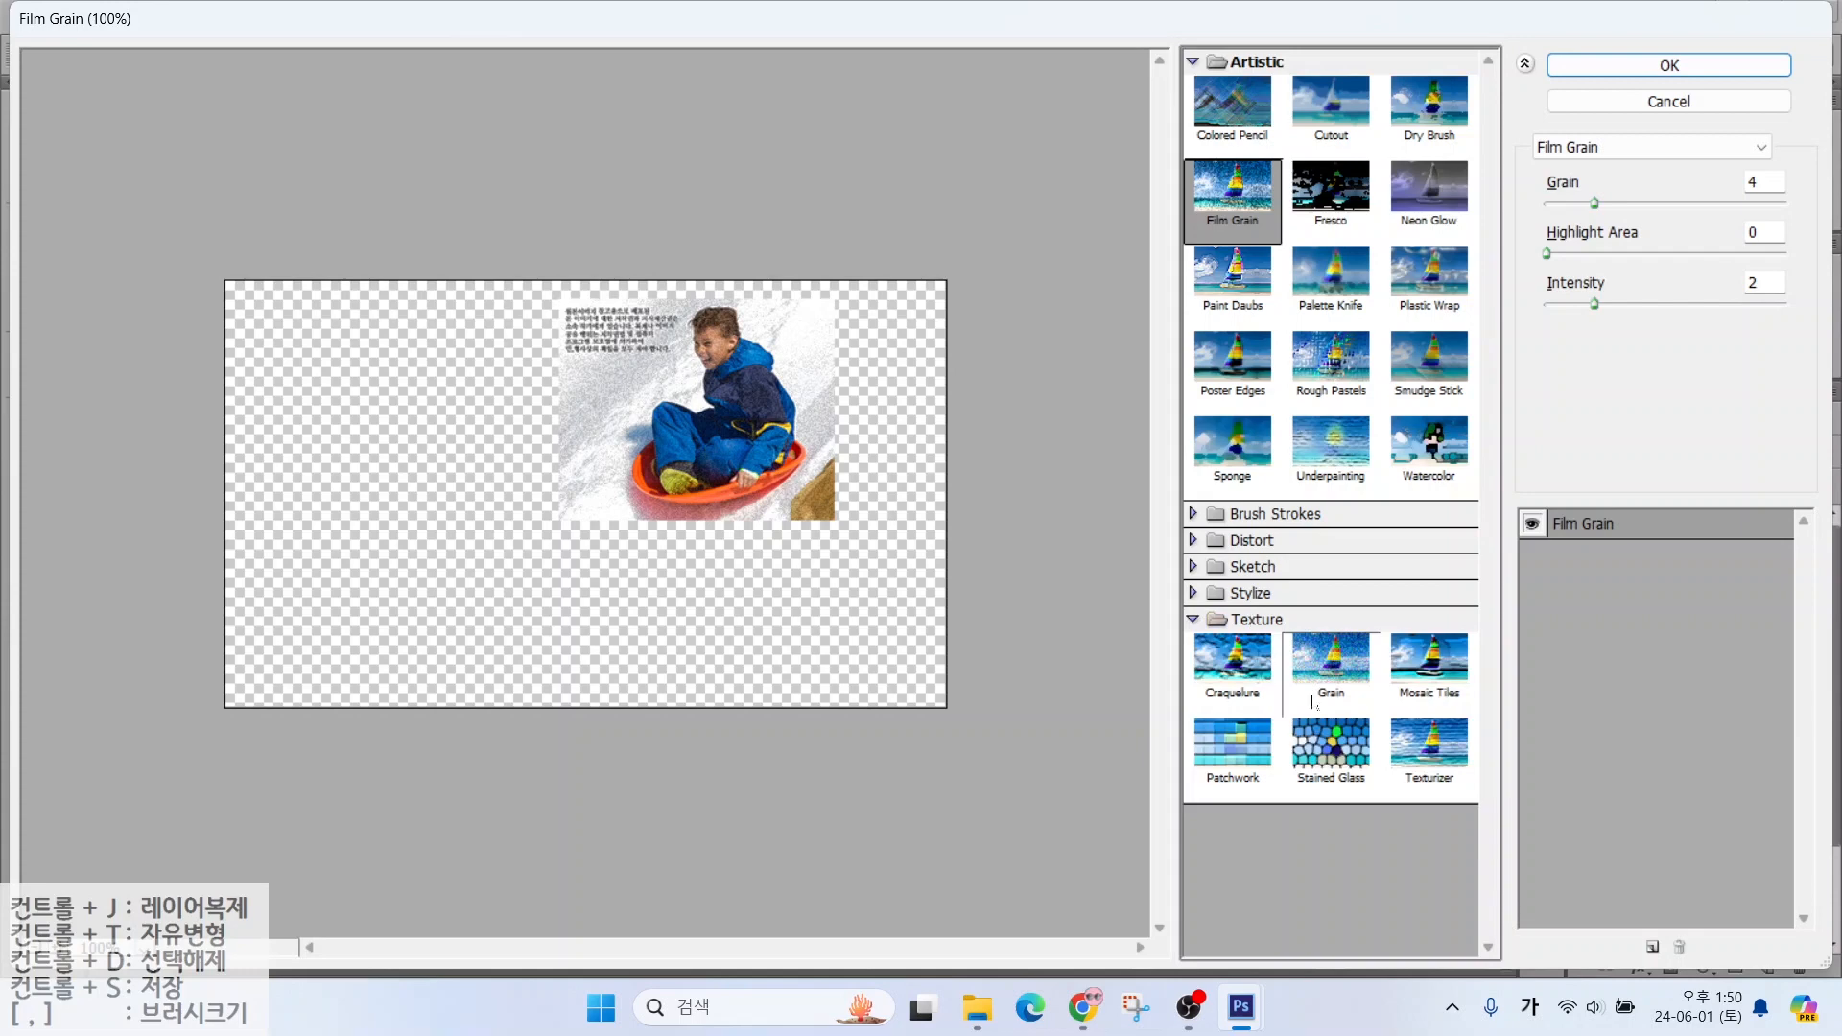
click(1399, 675)
key(Return)
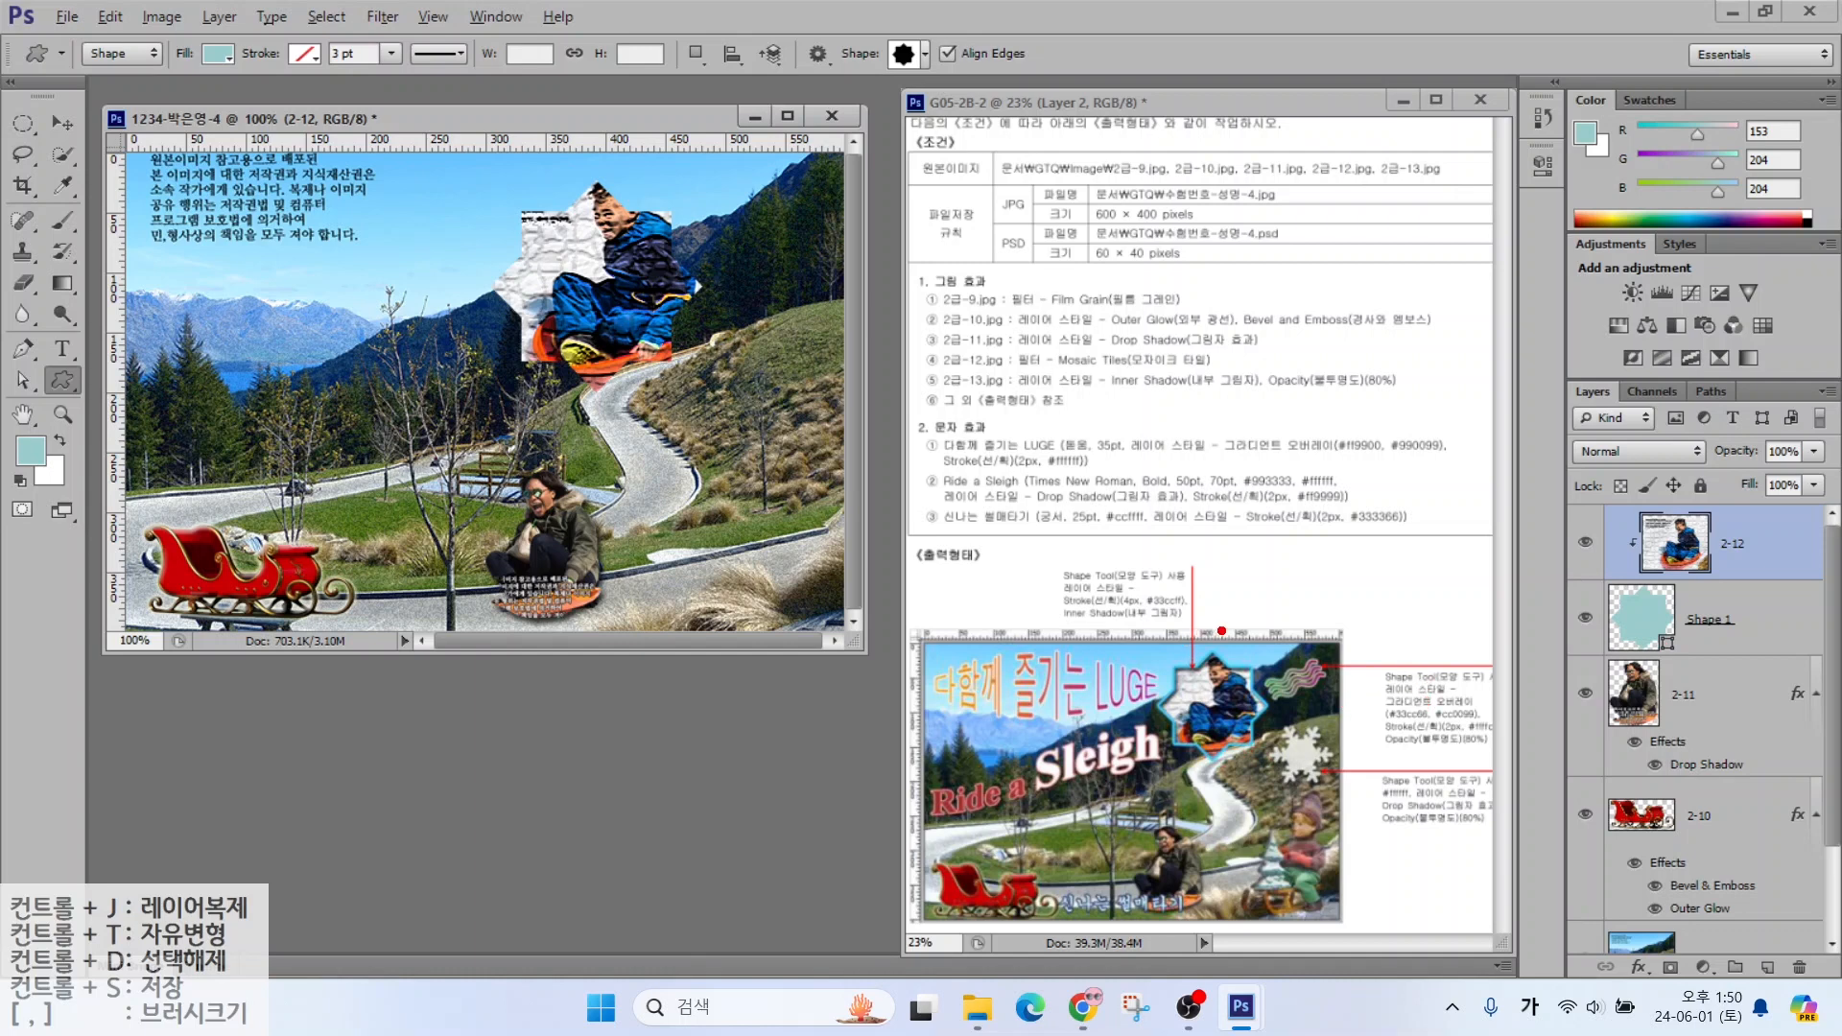
mouse_move(1221, 631)
mouse_down()
mouse_move(1056, 639)
mouse_move(1168, 503)
mouse_move(1215, 641)
mouse_up()
key(Escape)
Add a Stroke effect to Shape 1 with colour #33ccff
click(1711, 622)
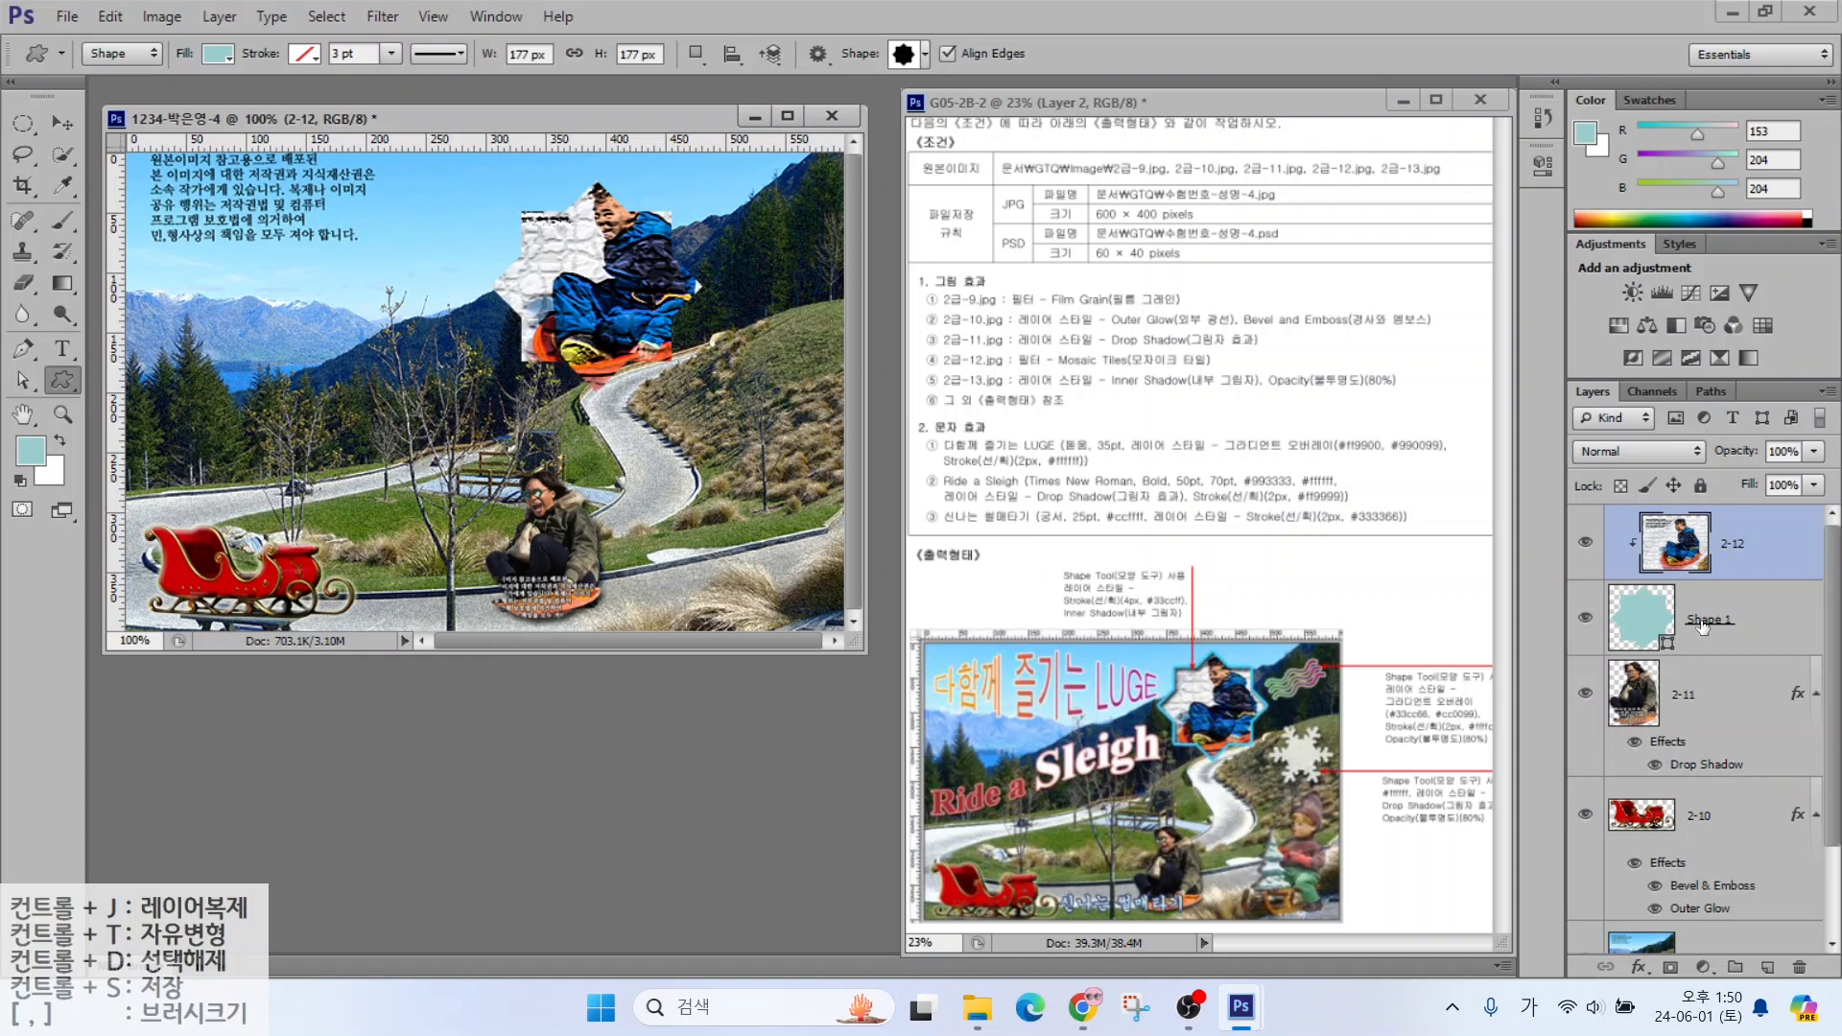
click(1639, 974)
click(1663, 748)
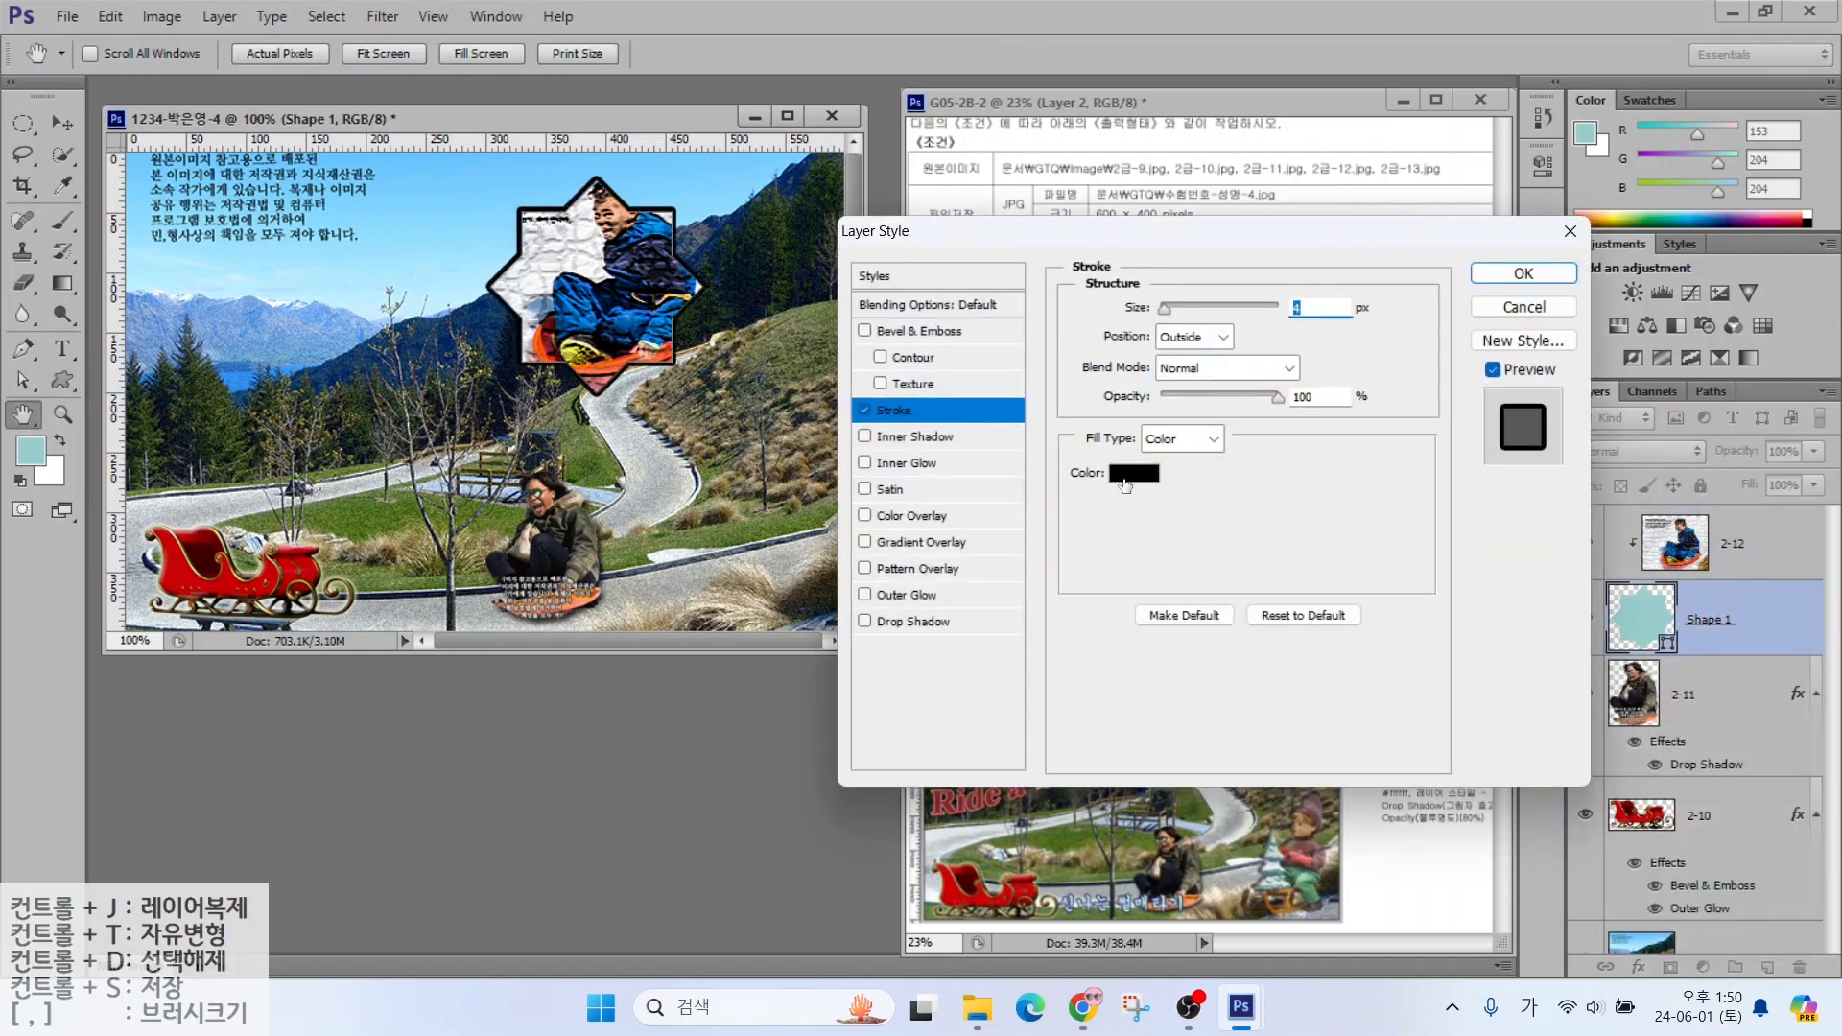
click(1135, 473)
double_click(674, 510)
text(33ccff)
key(Return)
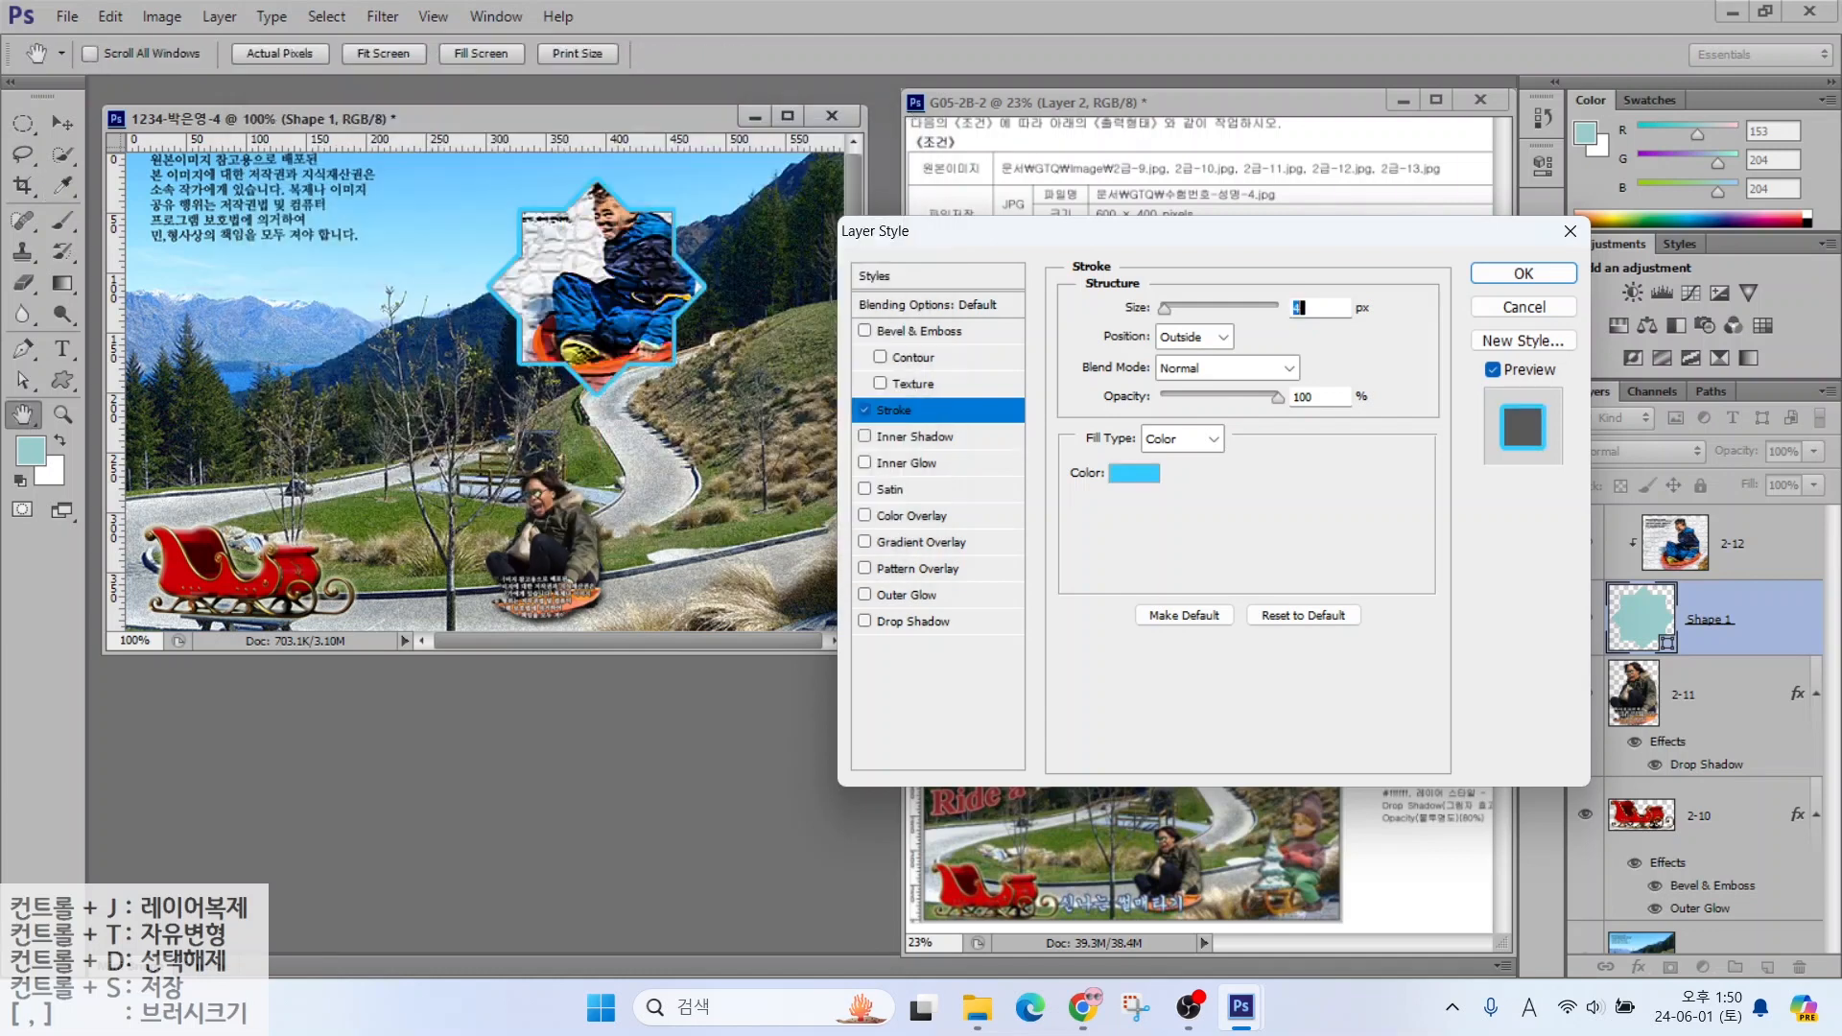
Add an Inner Shadow to the star, confirm the effects, and make layer 2-12 active
click(908, 436)
click(1523, 273)
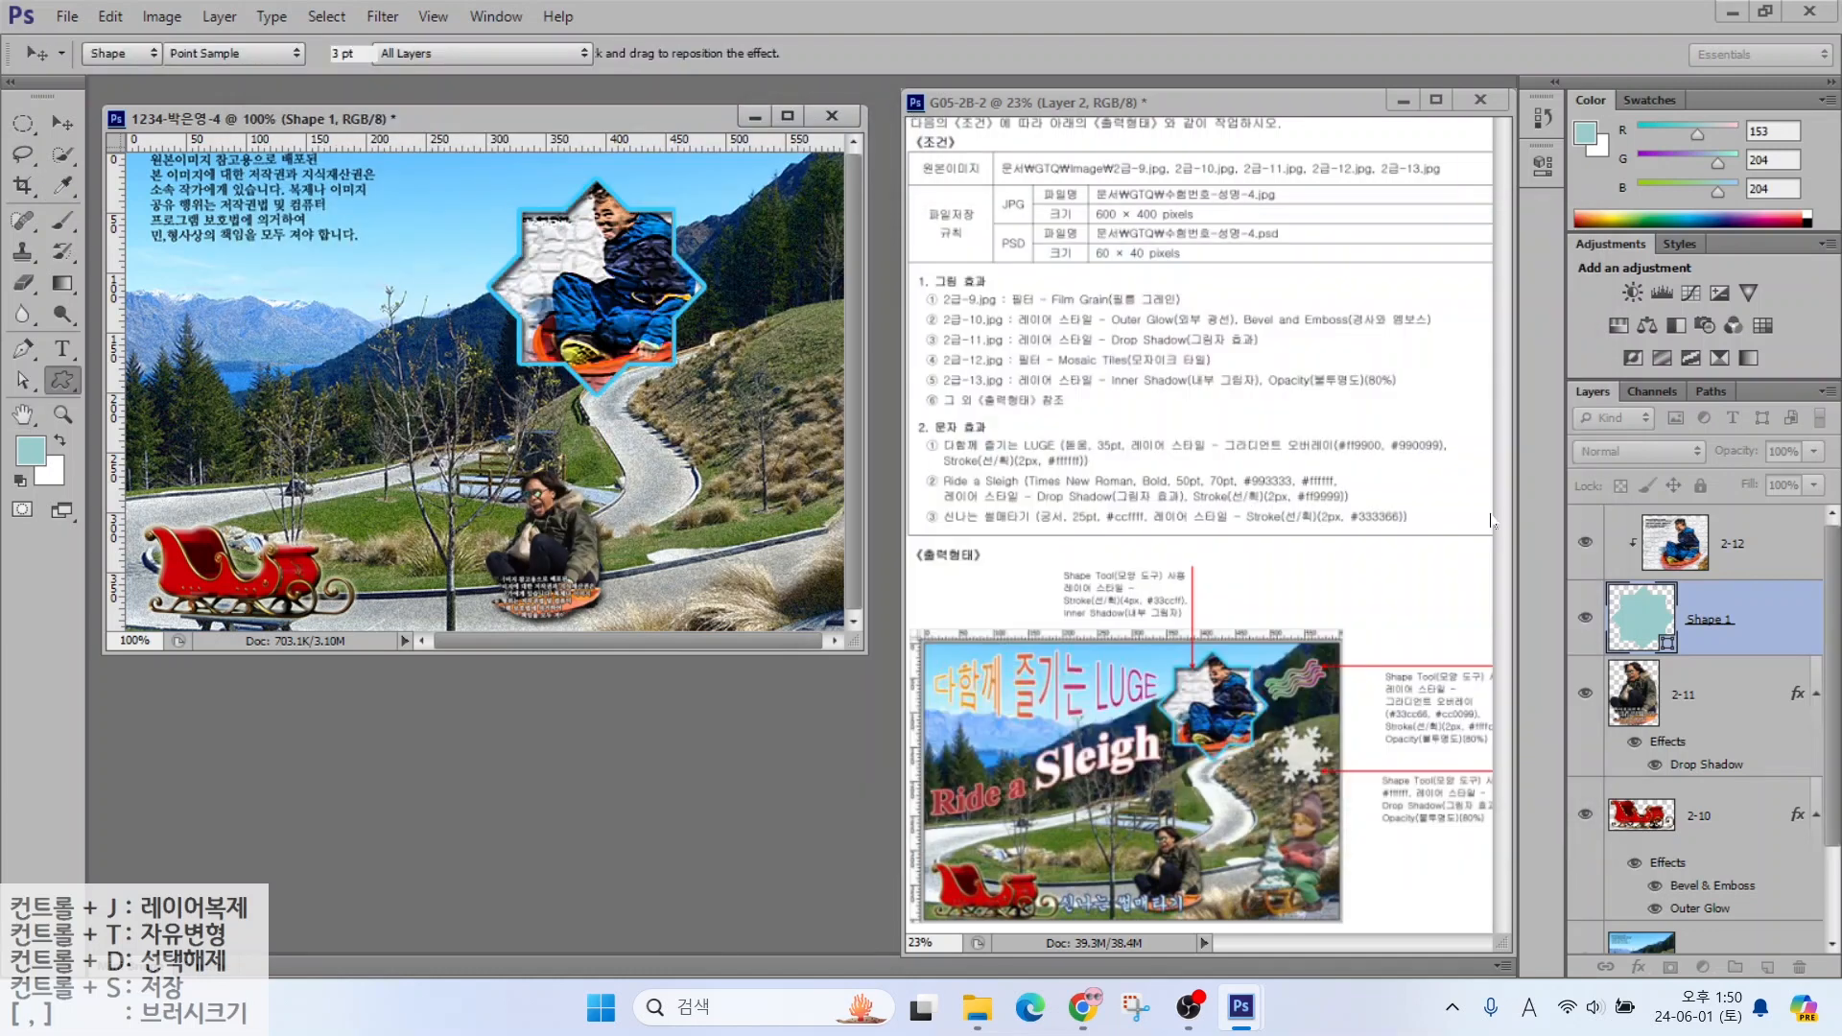
drag(1571, 519, 1802, 574)
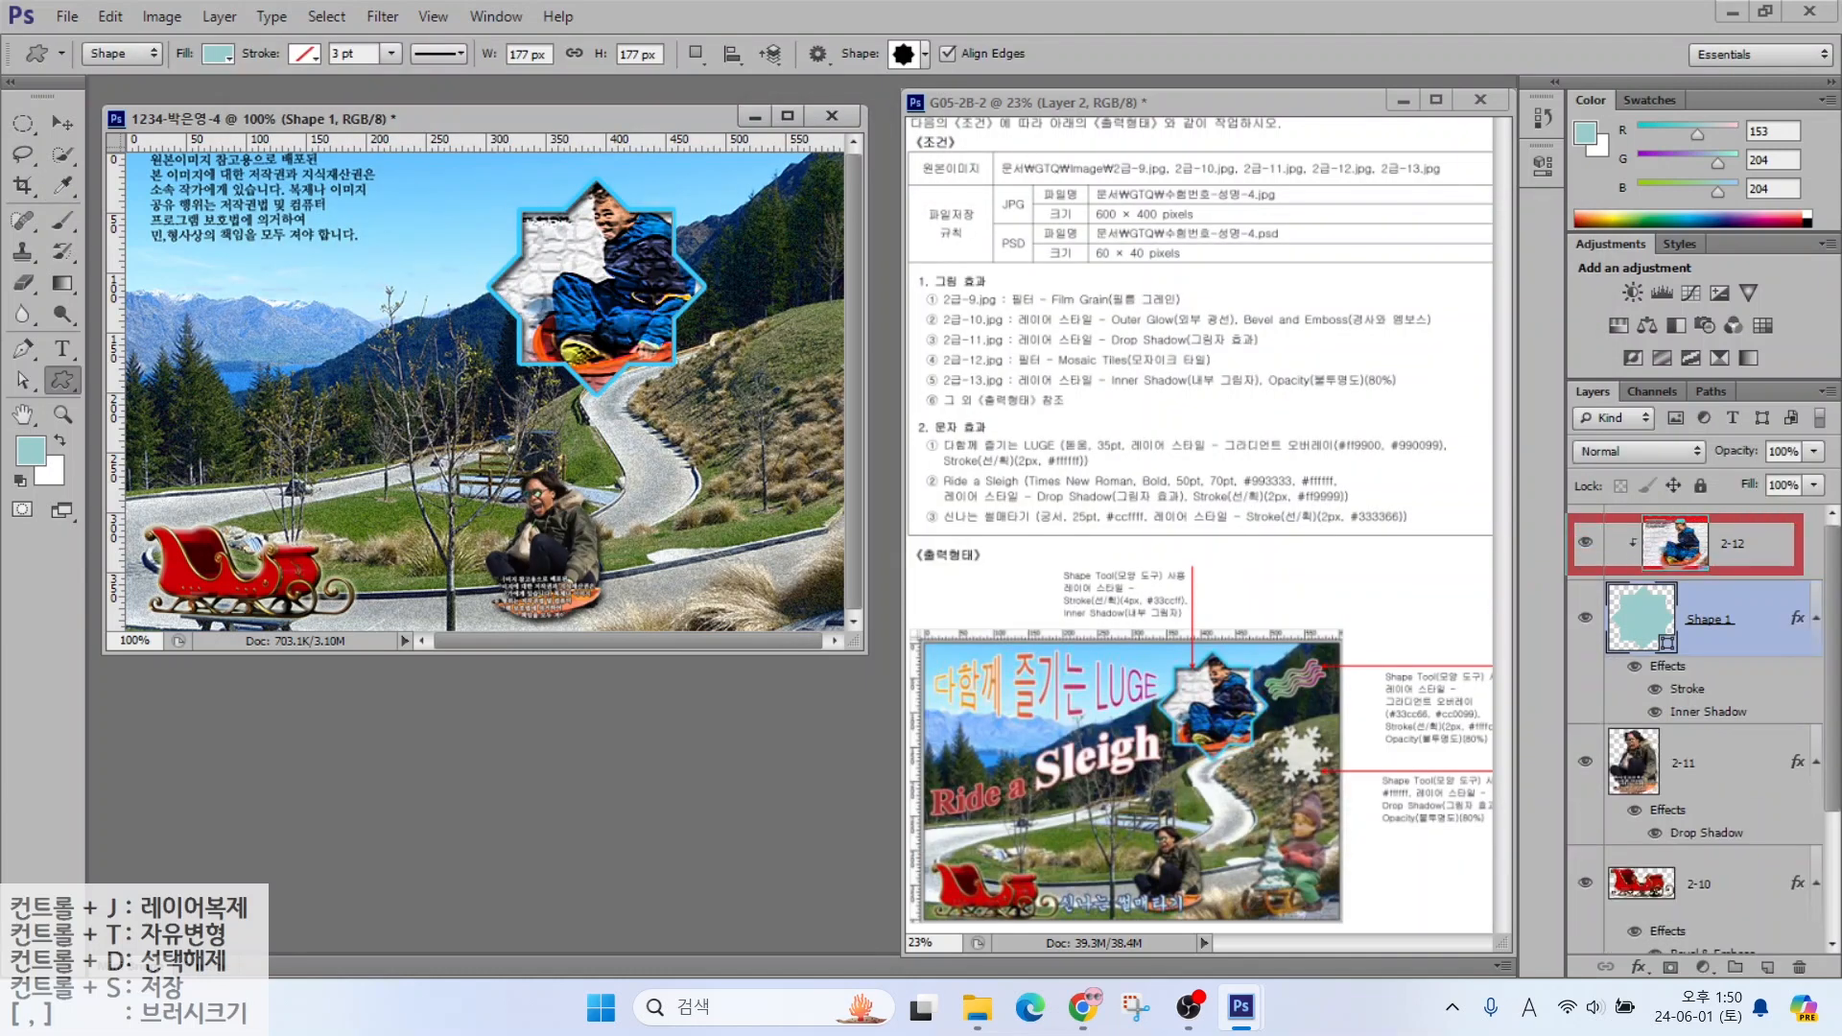
mouse_move(1497, 549)
mouse_down()
mouse_move(1646, 423)
mouse_move(1625, 453)
mouse_up()
mouse_move(1495, 421)
mouse_down()
mouse_move(1540, 370)
mouse_move(1631, 328)
mouse_move(1642, 371)
mouse_up()
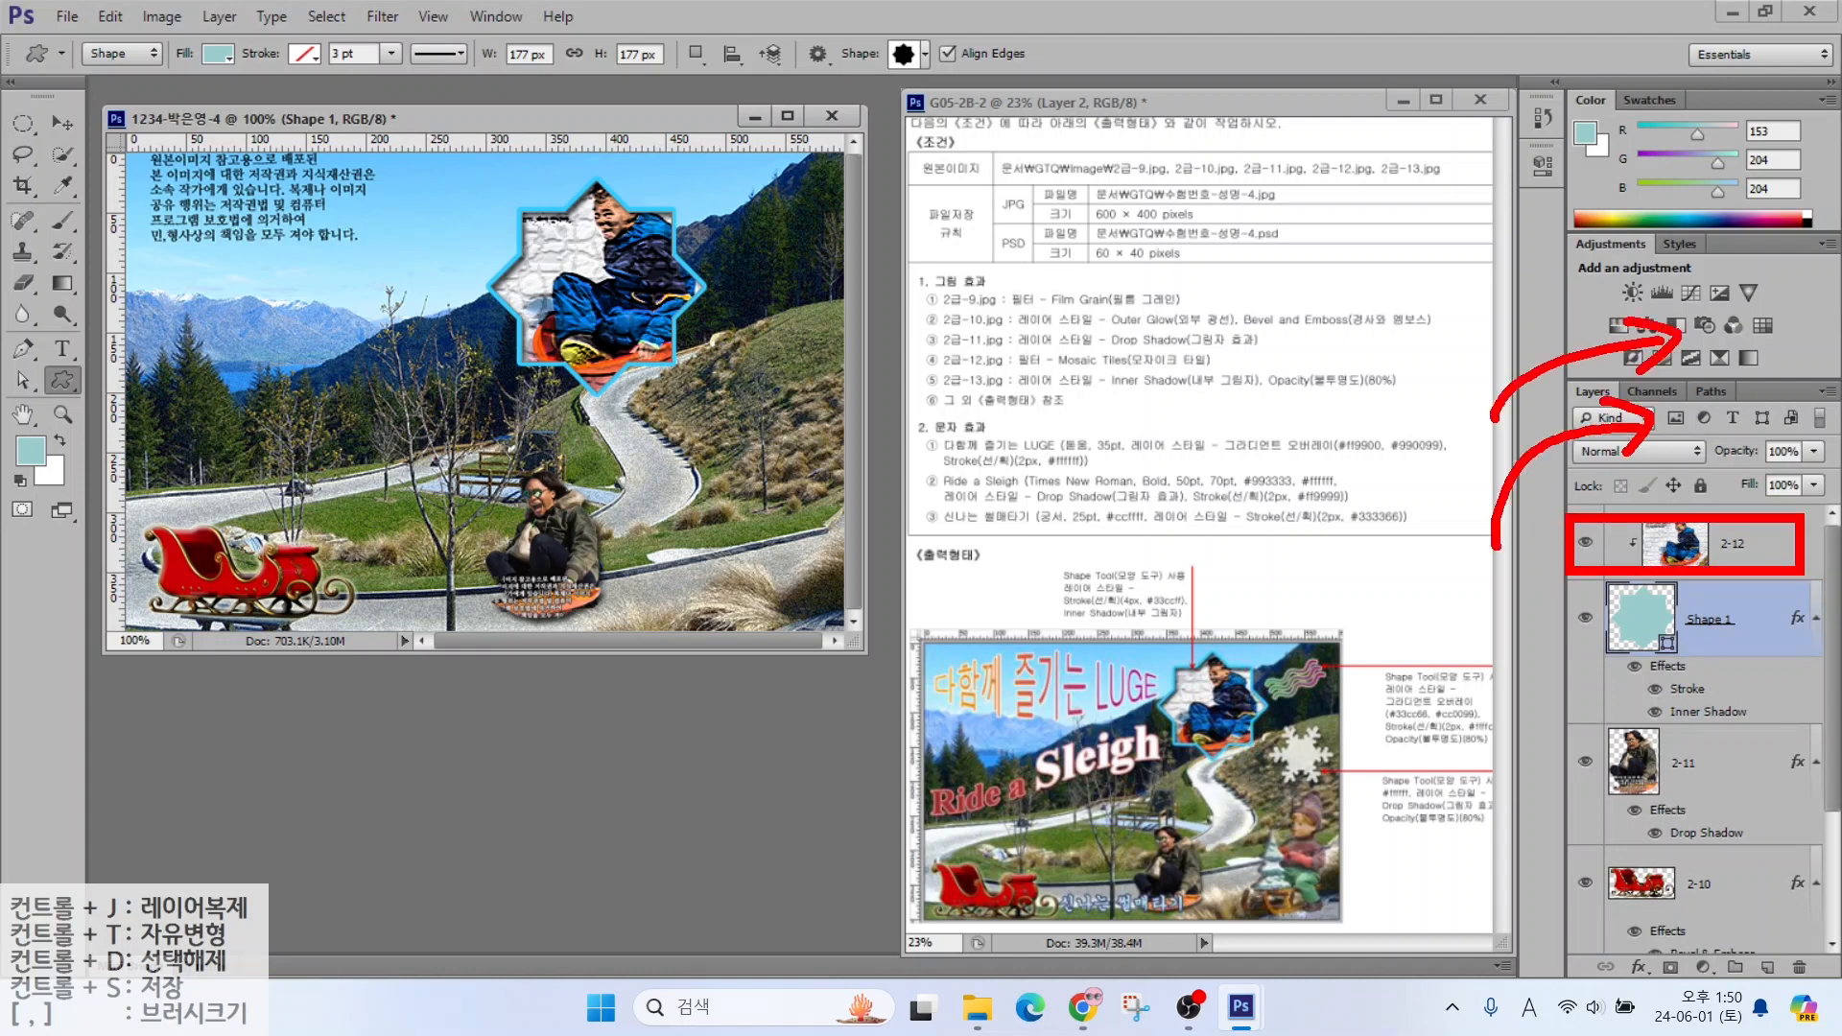
key(Escape)
click(1733, 545)
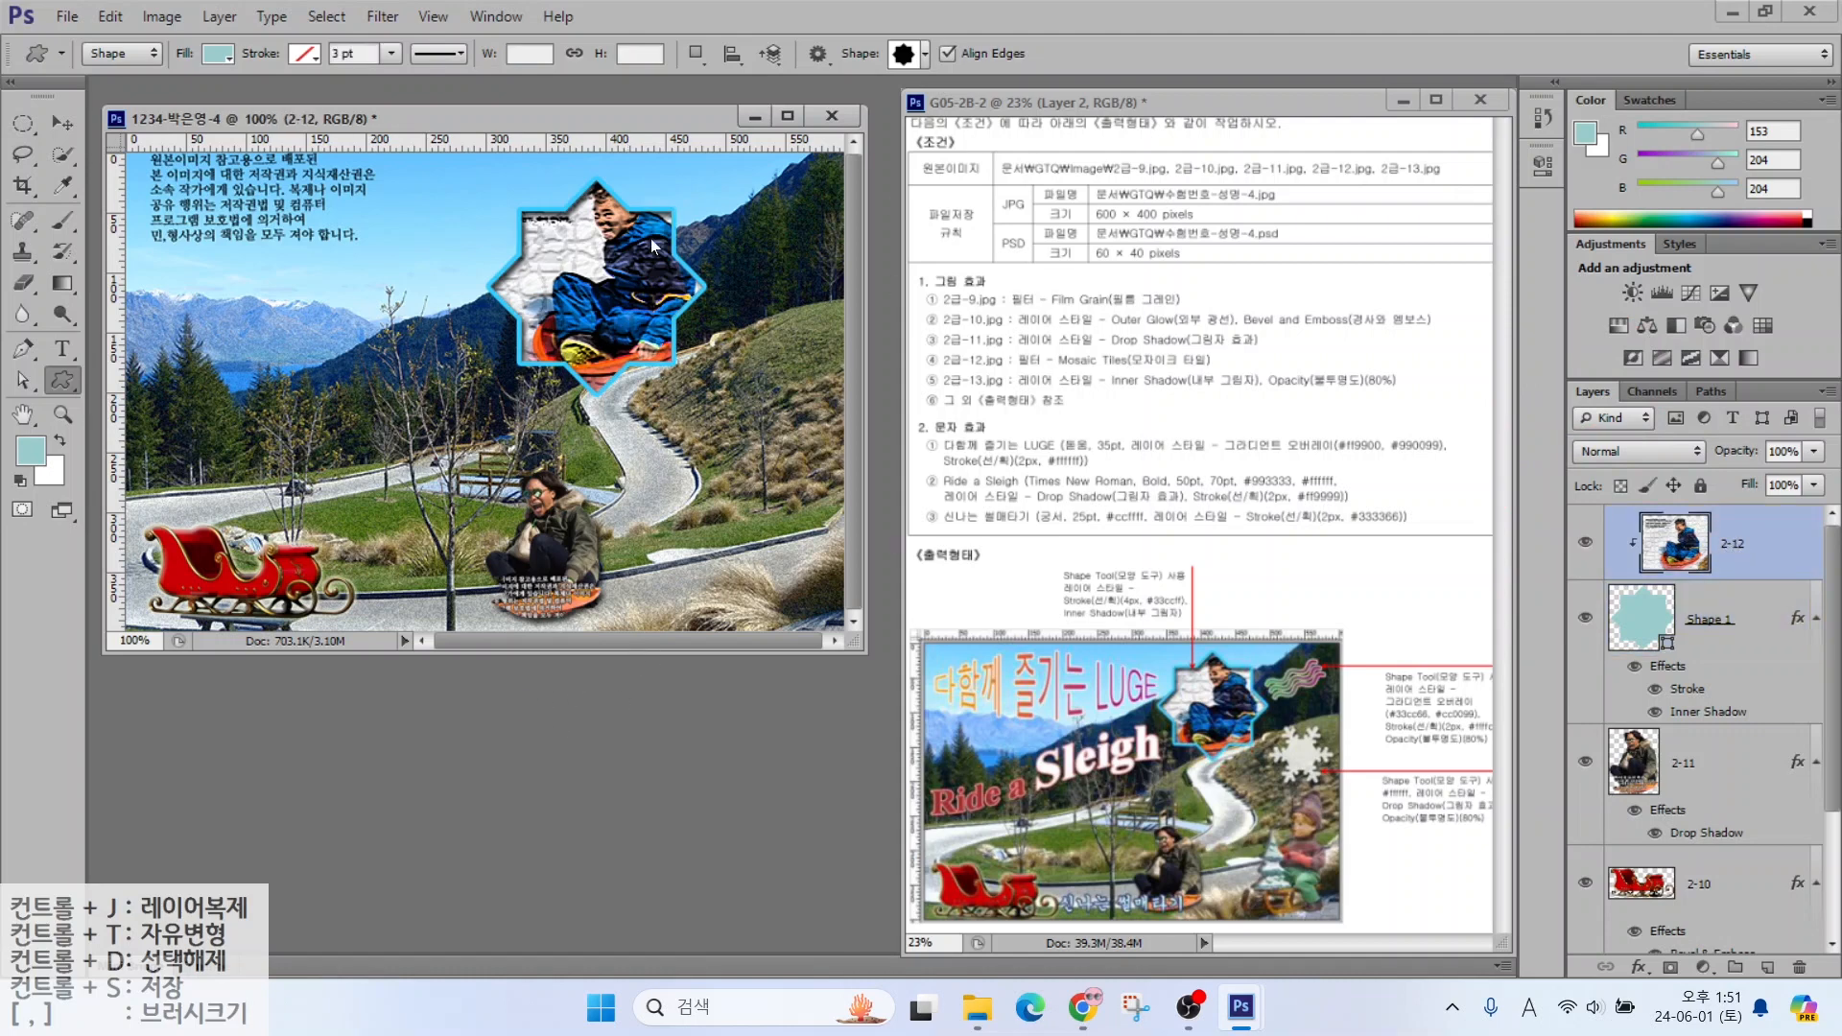
Open 2급-13.jpg and select the doll with the Magic Wand, excluding the caption
double_click(530, 712)
scroll(855, 606, down, 2)
click(731, 657)
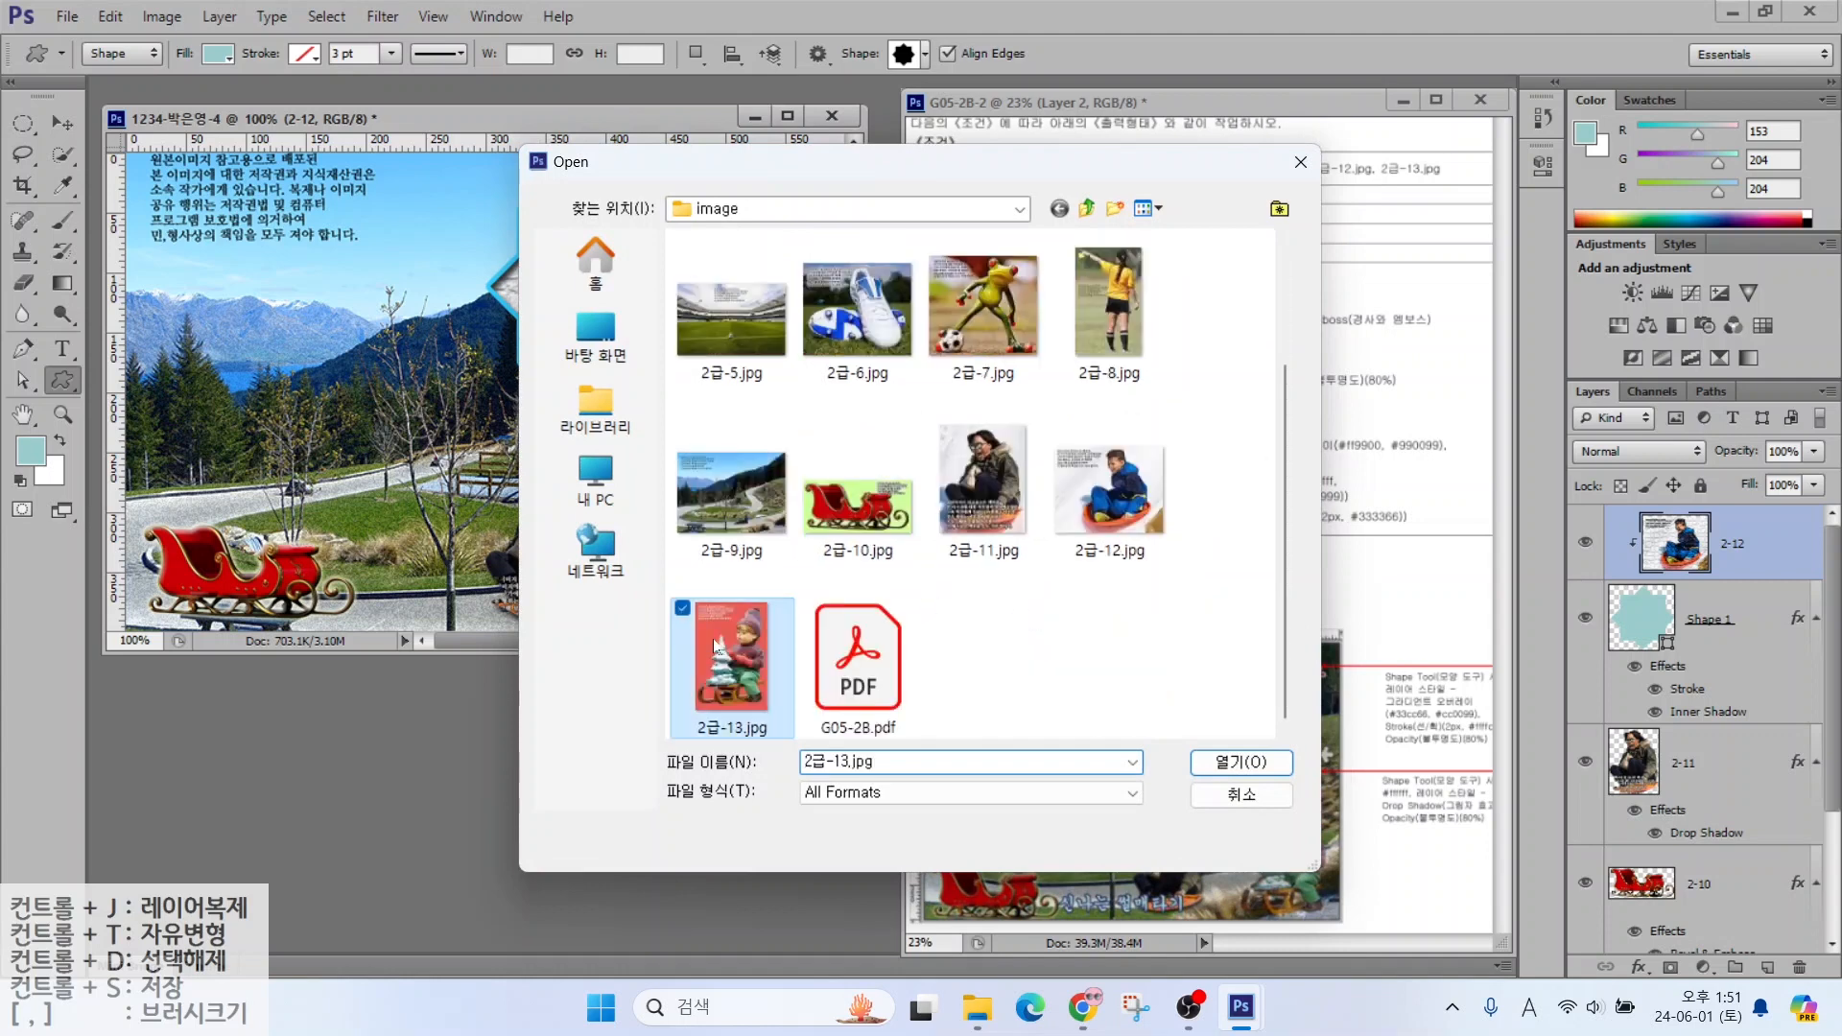
click(1241, 762)
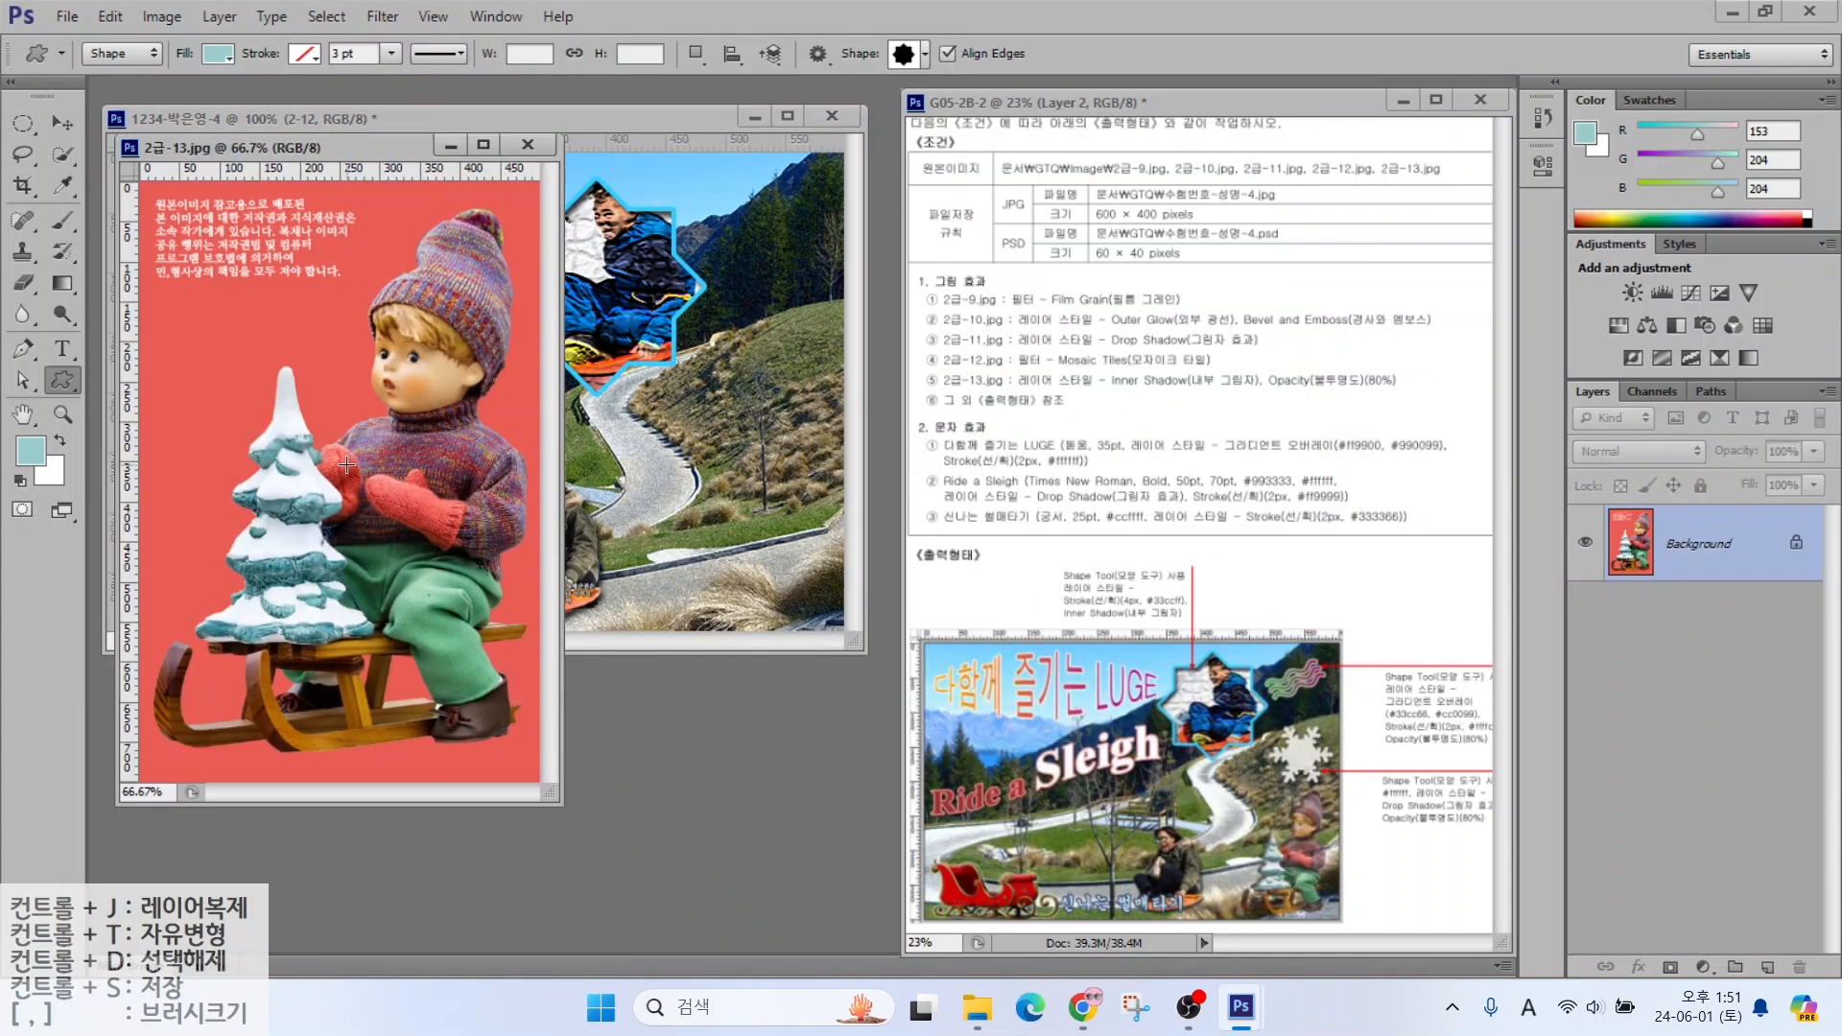
right_click(62, 154)
click(144, 178)
click(368, 240)
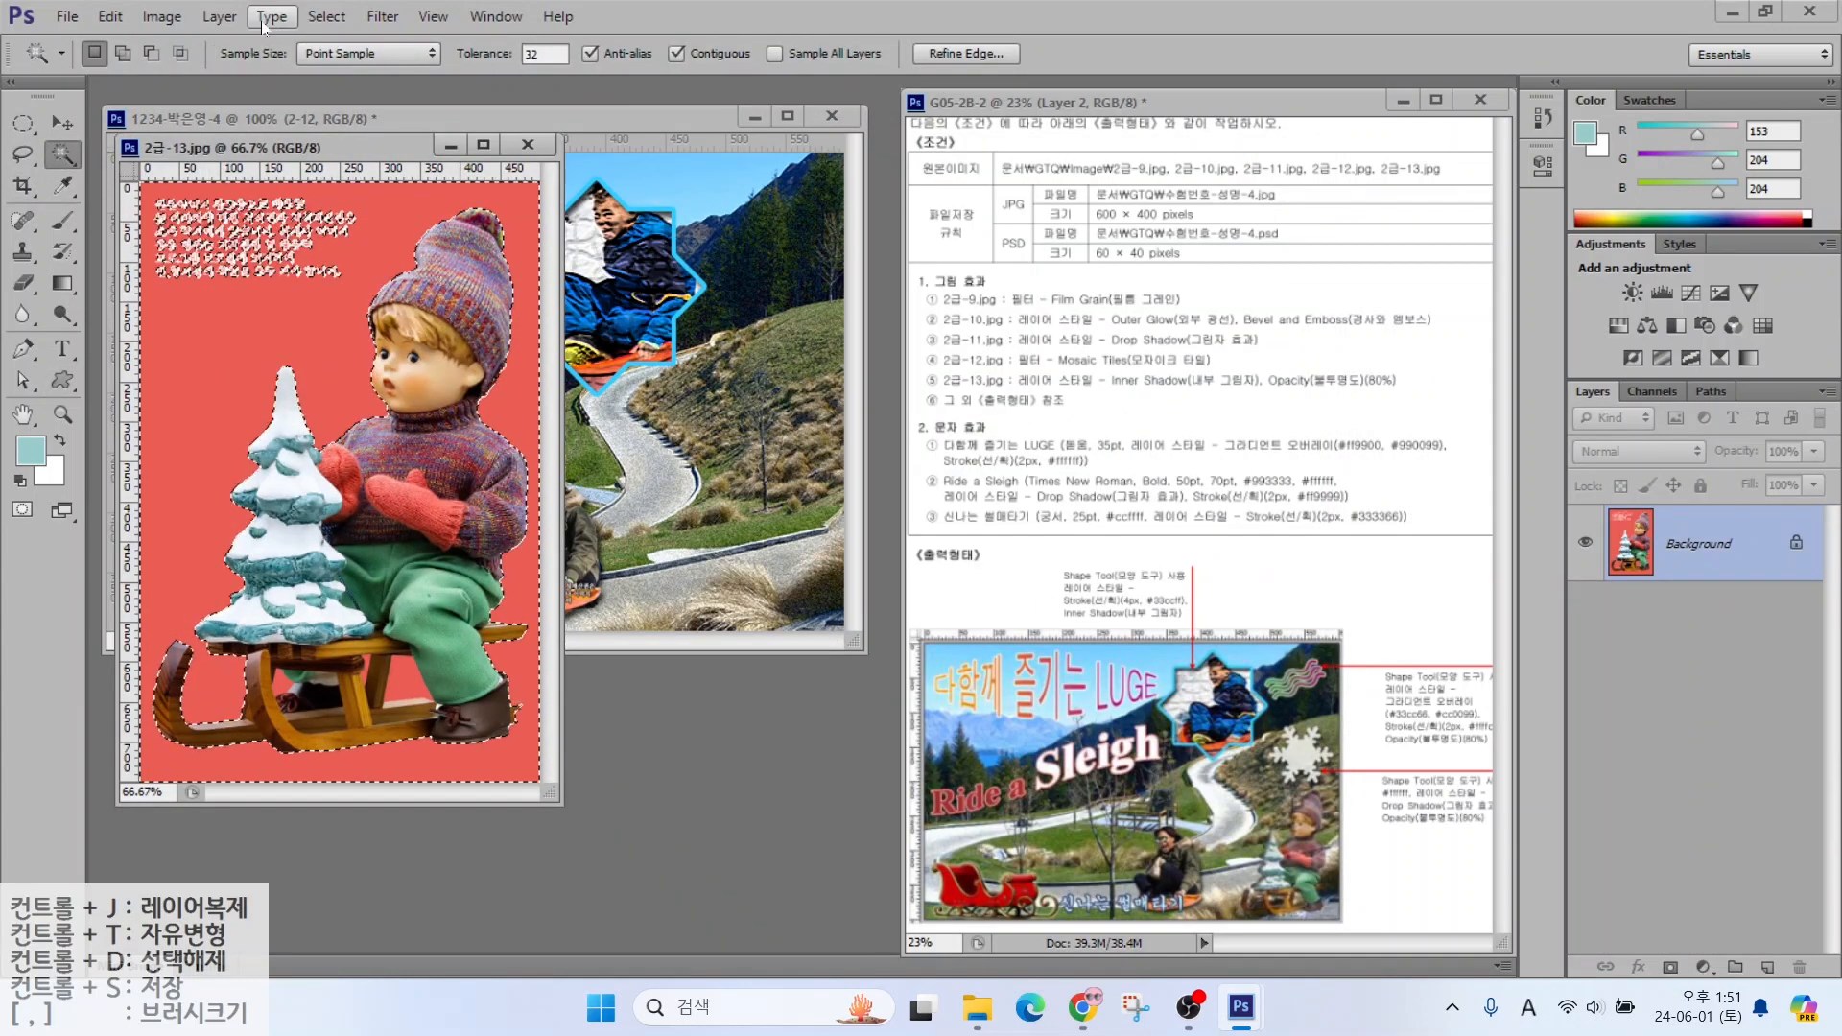
key(l)
mouse_move(382, 232)
mouse_down()
mouse_move(346, 299)
mouse_move(386, 200)
mouse_move(382, 233)
mouse_up()
Drag the doll into the poster as a new layer and close 2급-13.jpg
drag(290, 148, 380, 251)
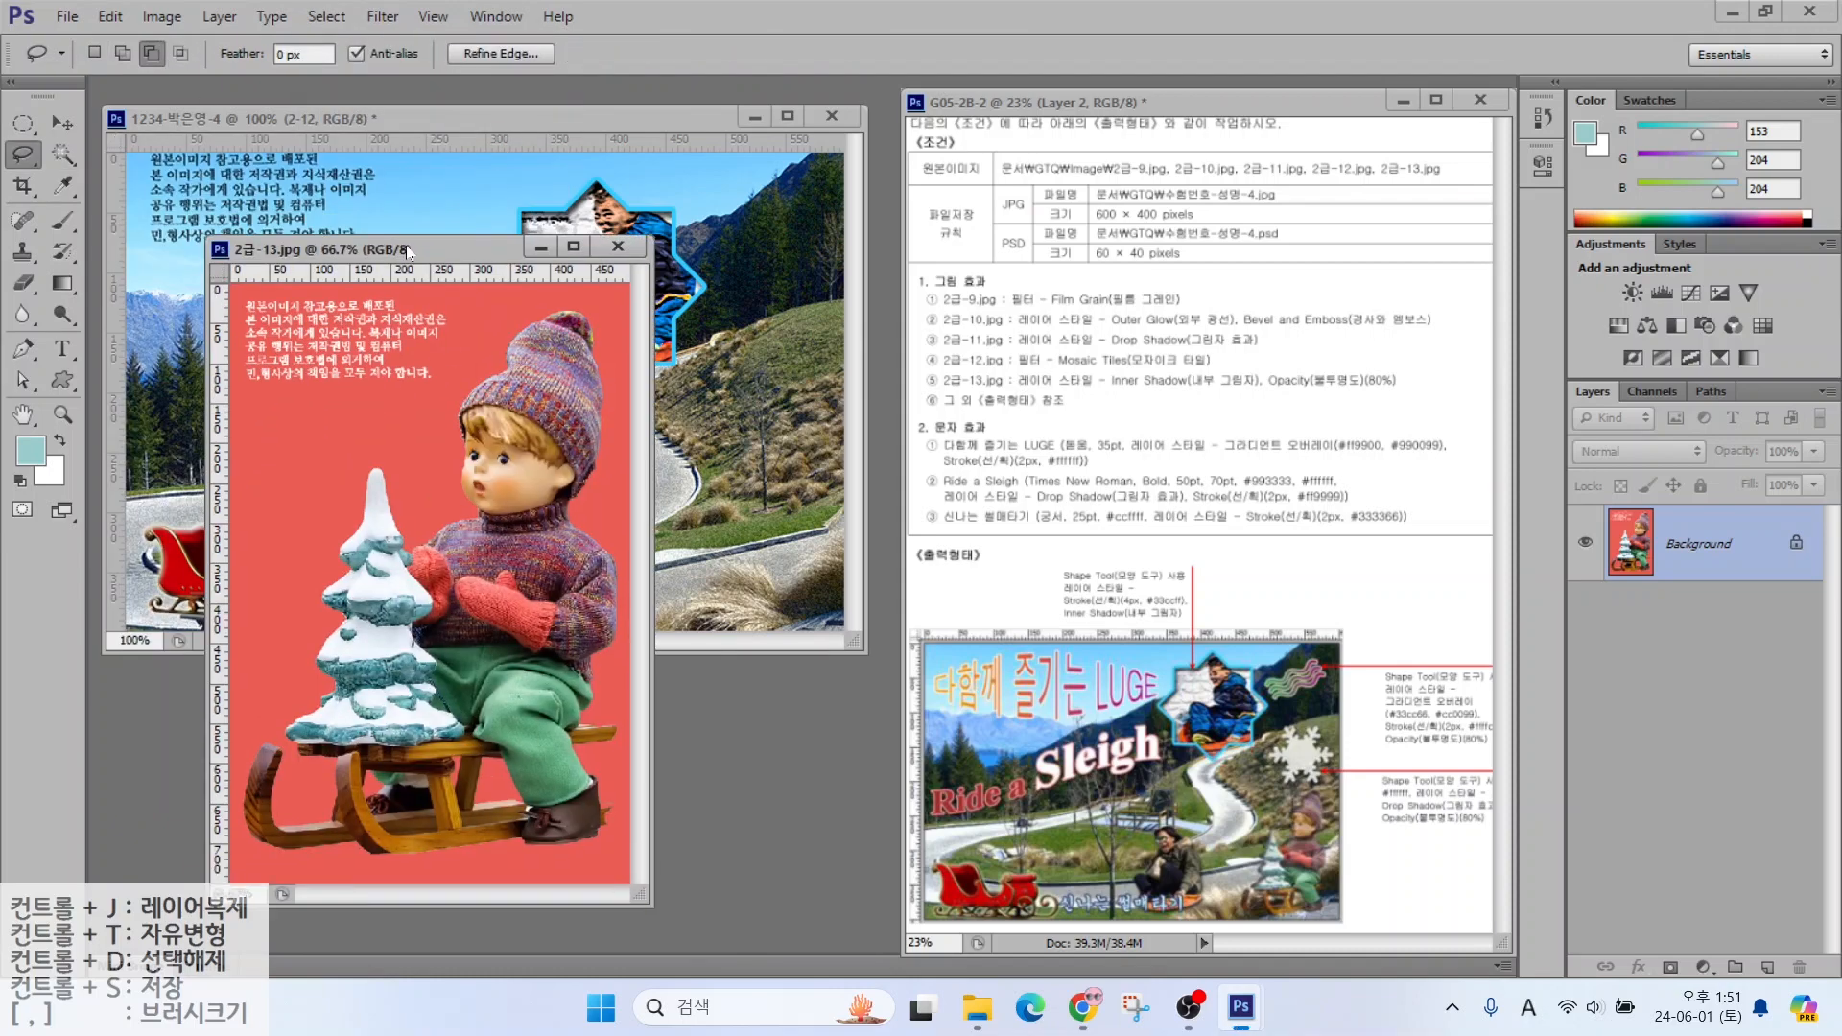
key(v)
drag(581, 410, 755, 406)
click(576, 715)
click(618, 249)
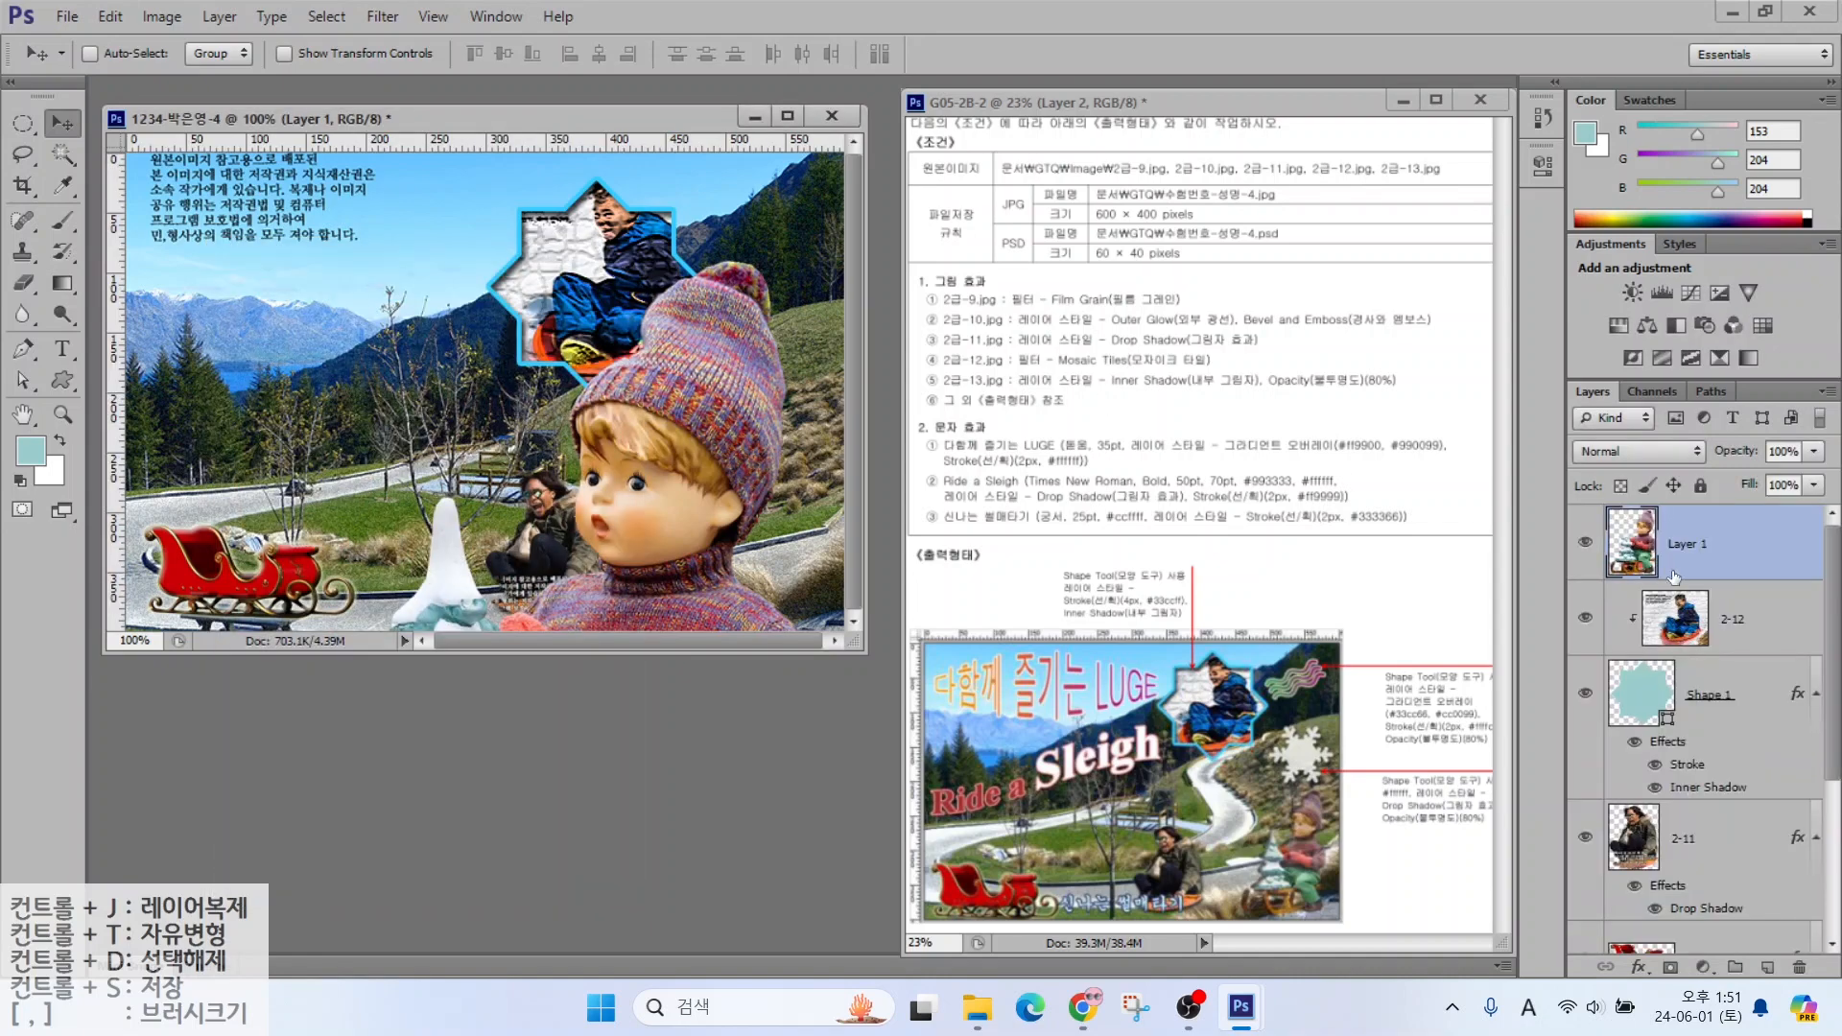
Name the doll layer 2-13 and shrink it to about 25% at the lower right
double_click(1681, 543)
text(2-13)
key(Return)
key(ctrl+t)
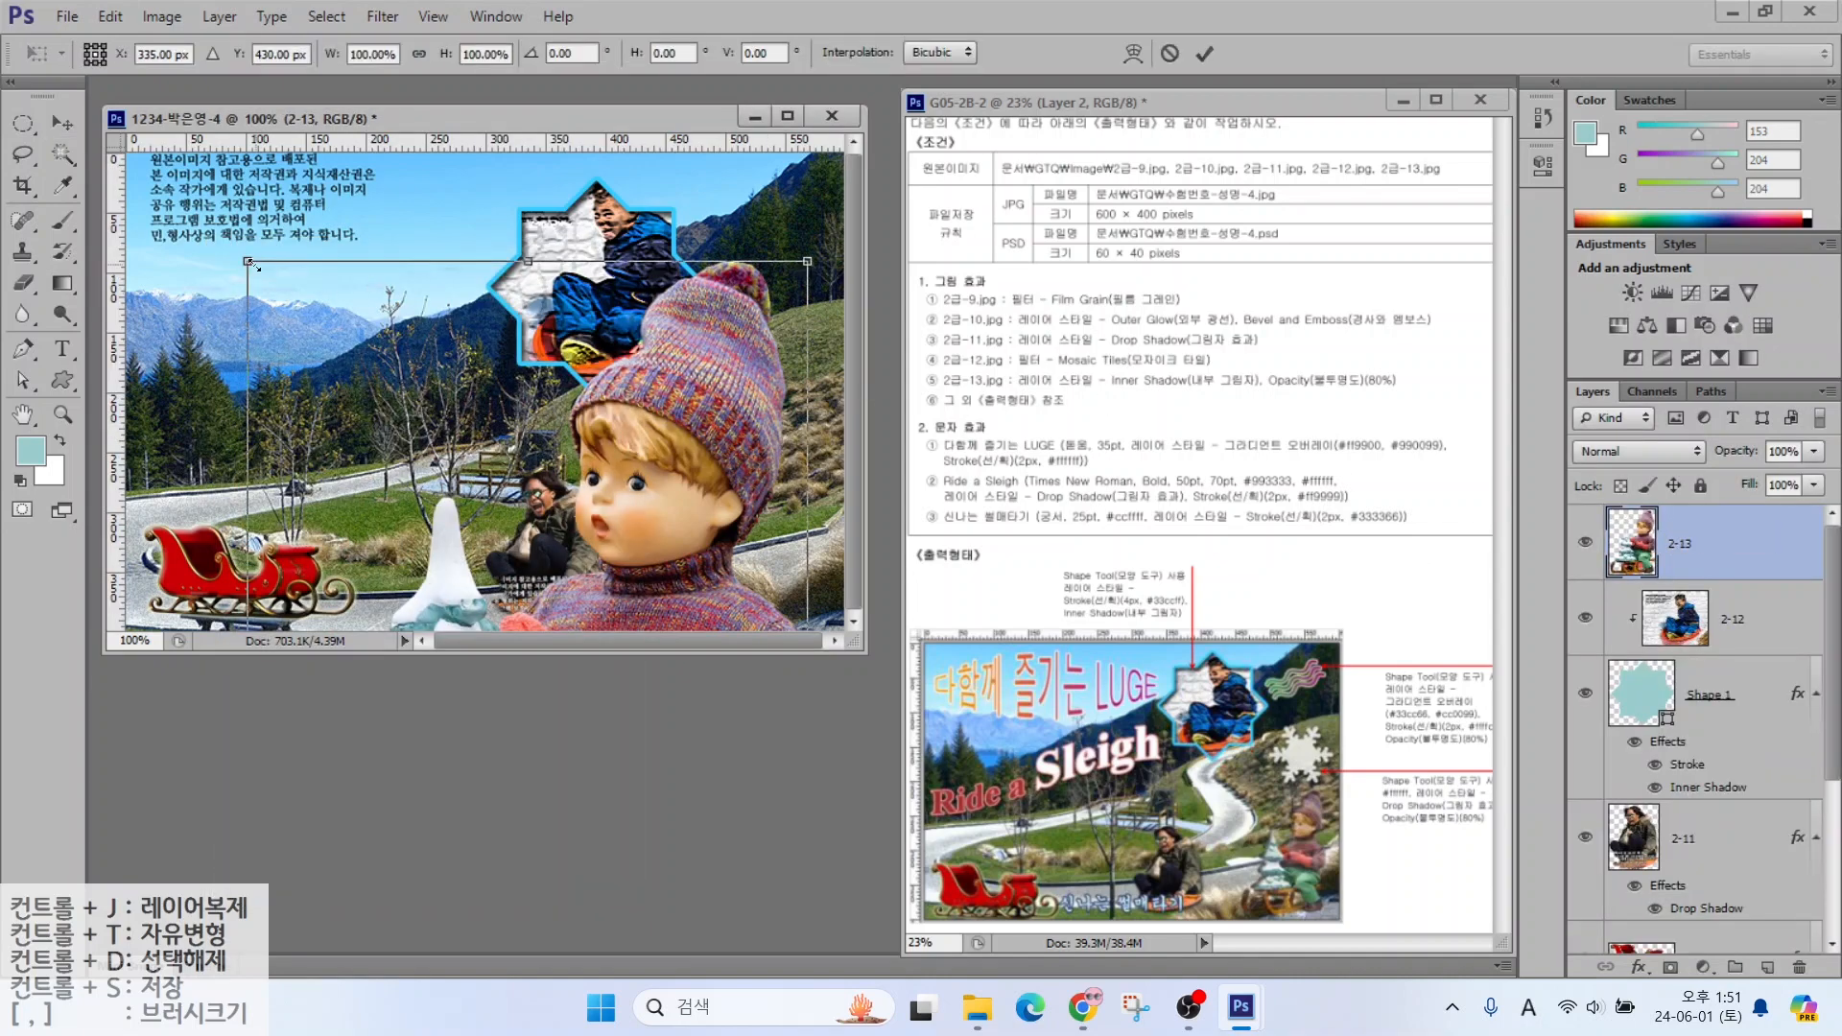
drag(248, 261, 428, 523)
drag(662, 576, 672, 262)
drag(439, 209, 619, 470)
drag(754, 563, 758, 461)
drag(624, 342, 668, 435)
key(Return)
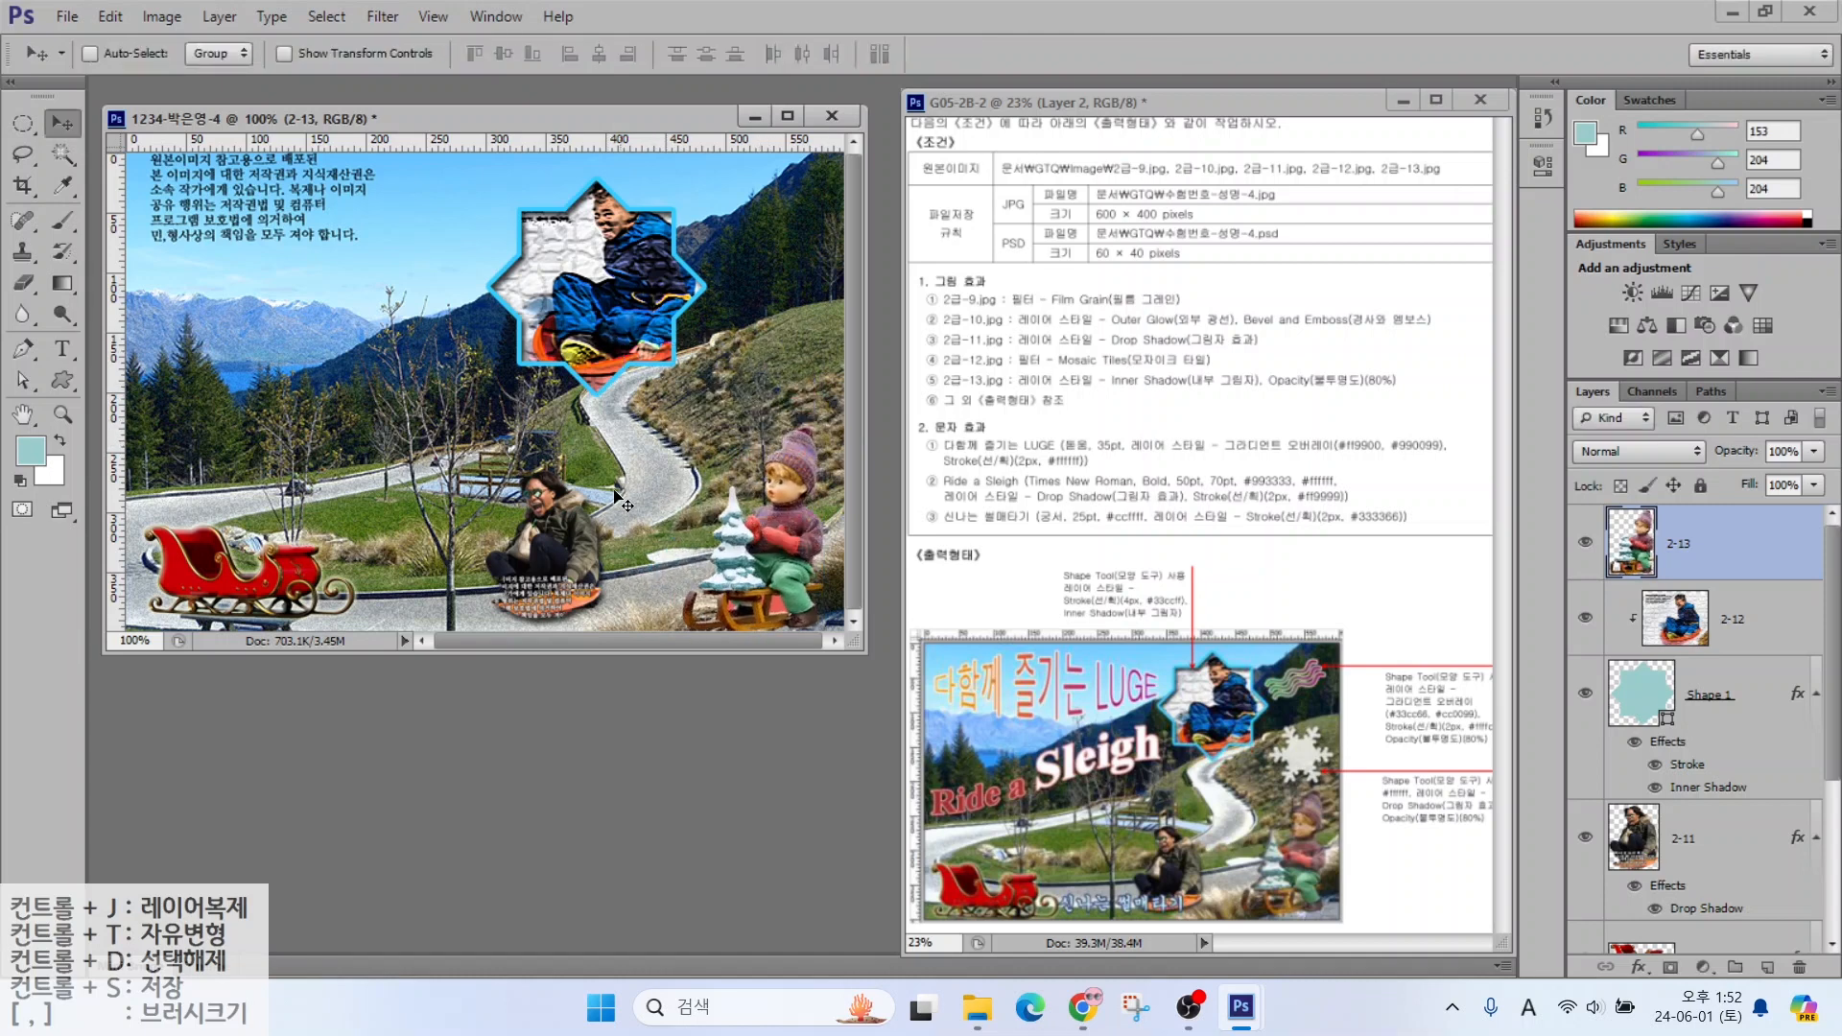
Add an Inner Shadow effect to the toy sledder layer 2-13
click(1639, 967)
click(1595, 795)
double_click(1592, 791)
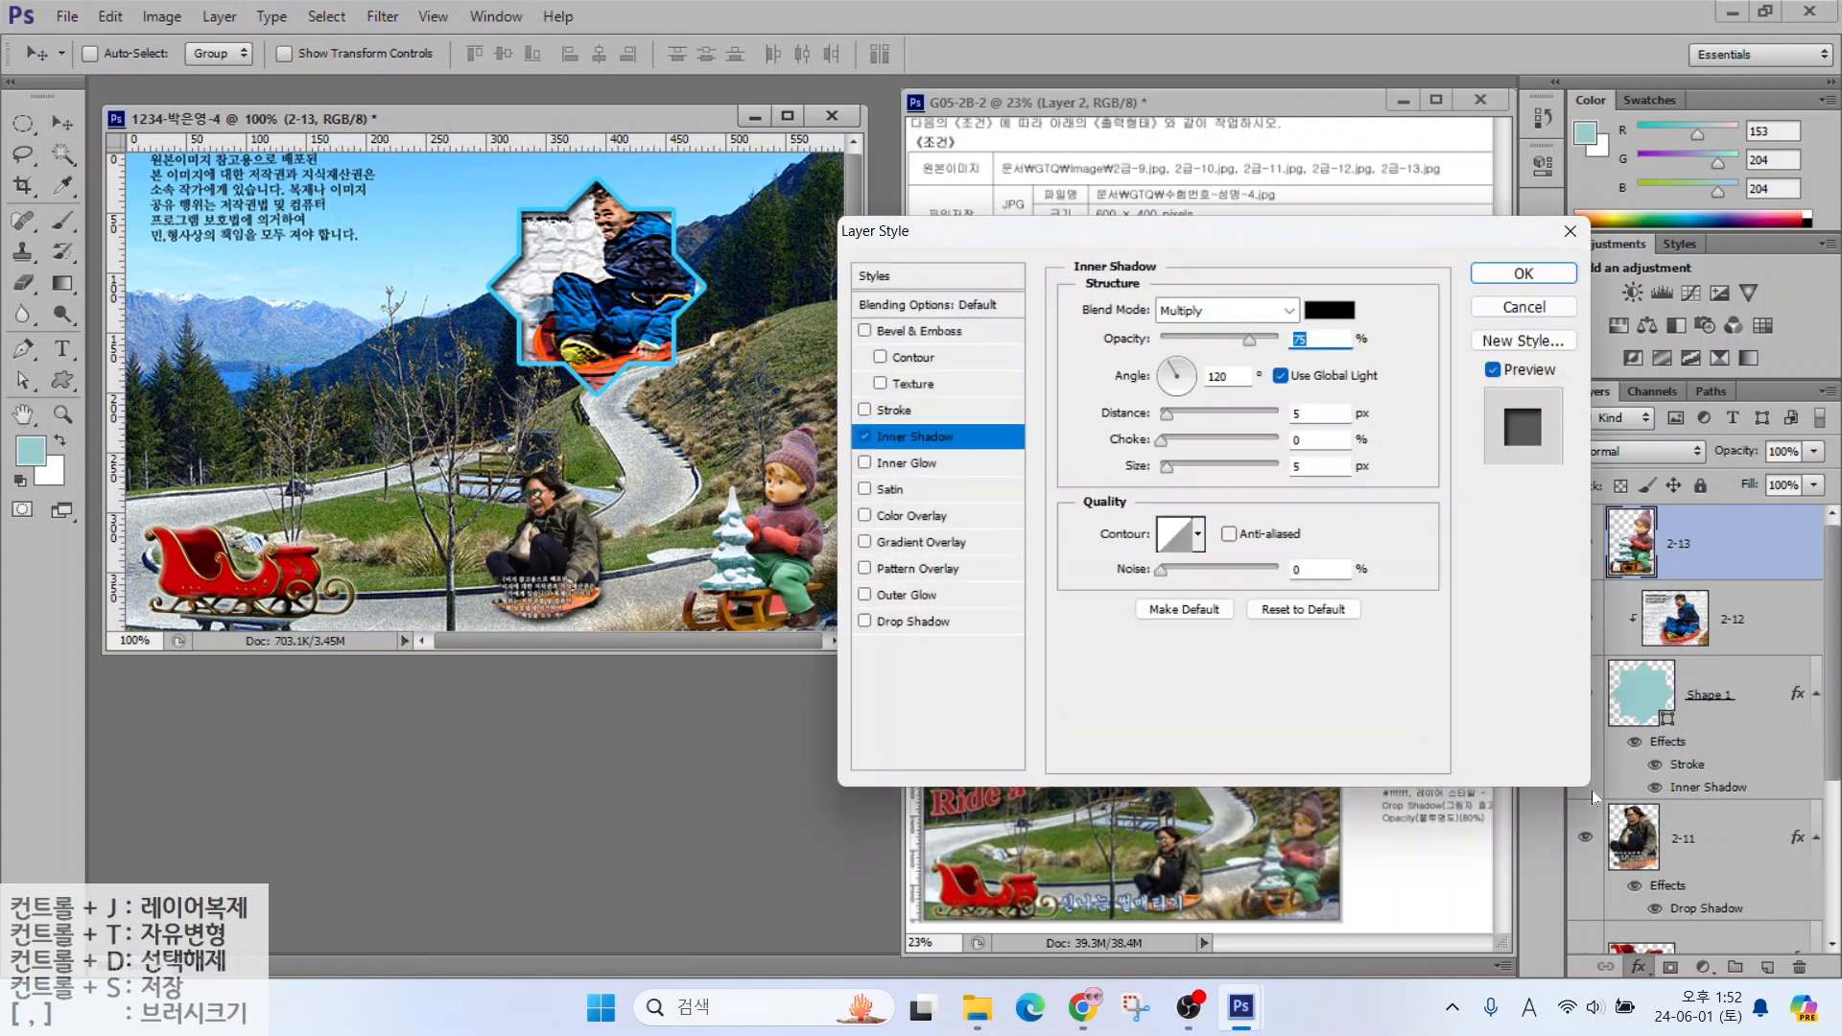
click(1525, 277)
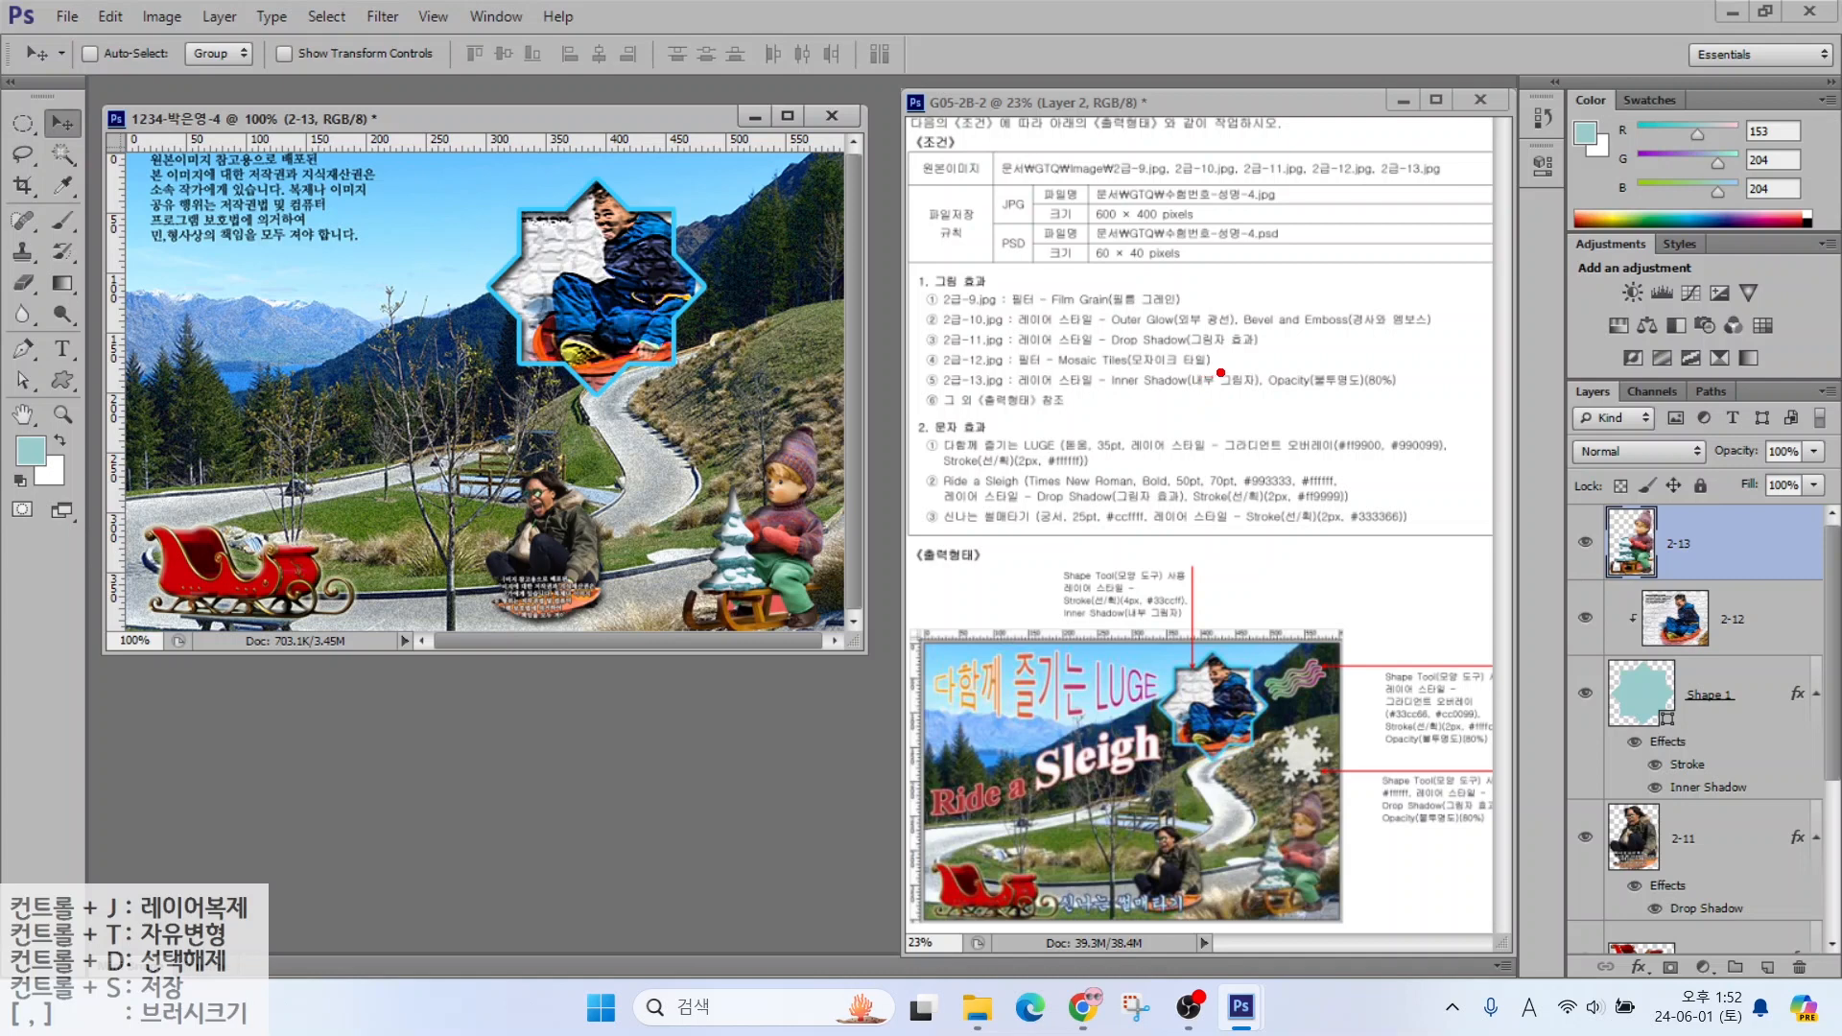
Set layer 2-13's opacity to 80%
mouse_move(1237, 398)
mouse_down()
mouse_move(1398, 398)
mouse_move(1393, 321)
mouse_up()
drag(1552, 362, 1832, 491)
drag(1780, 445, 1723, 353)
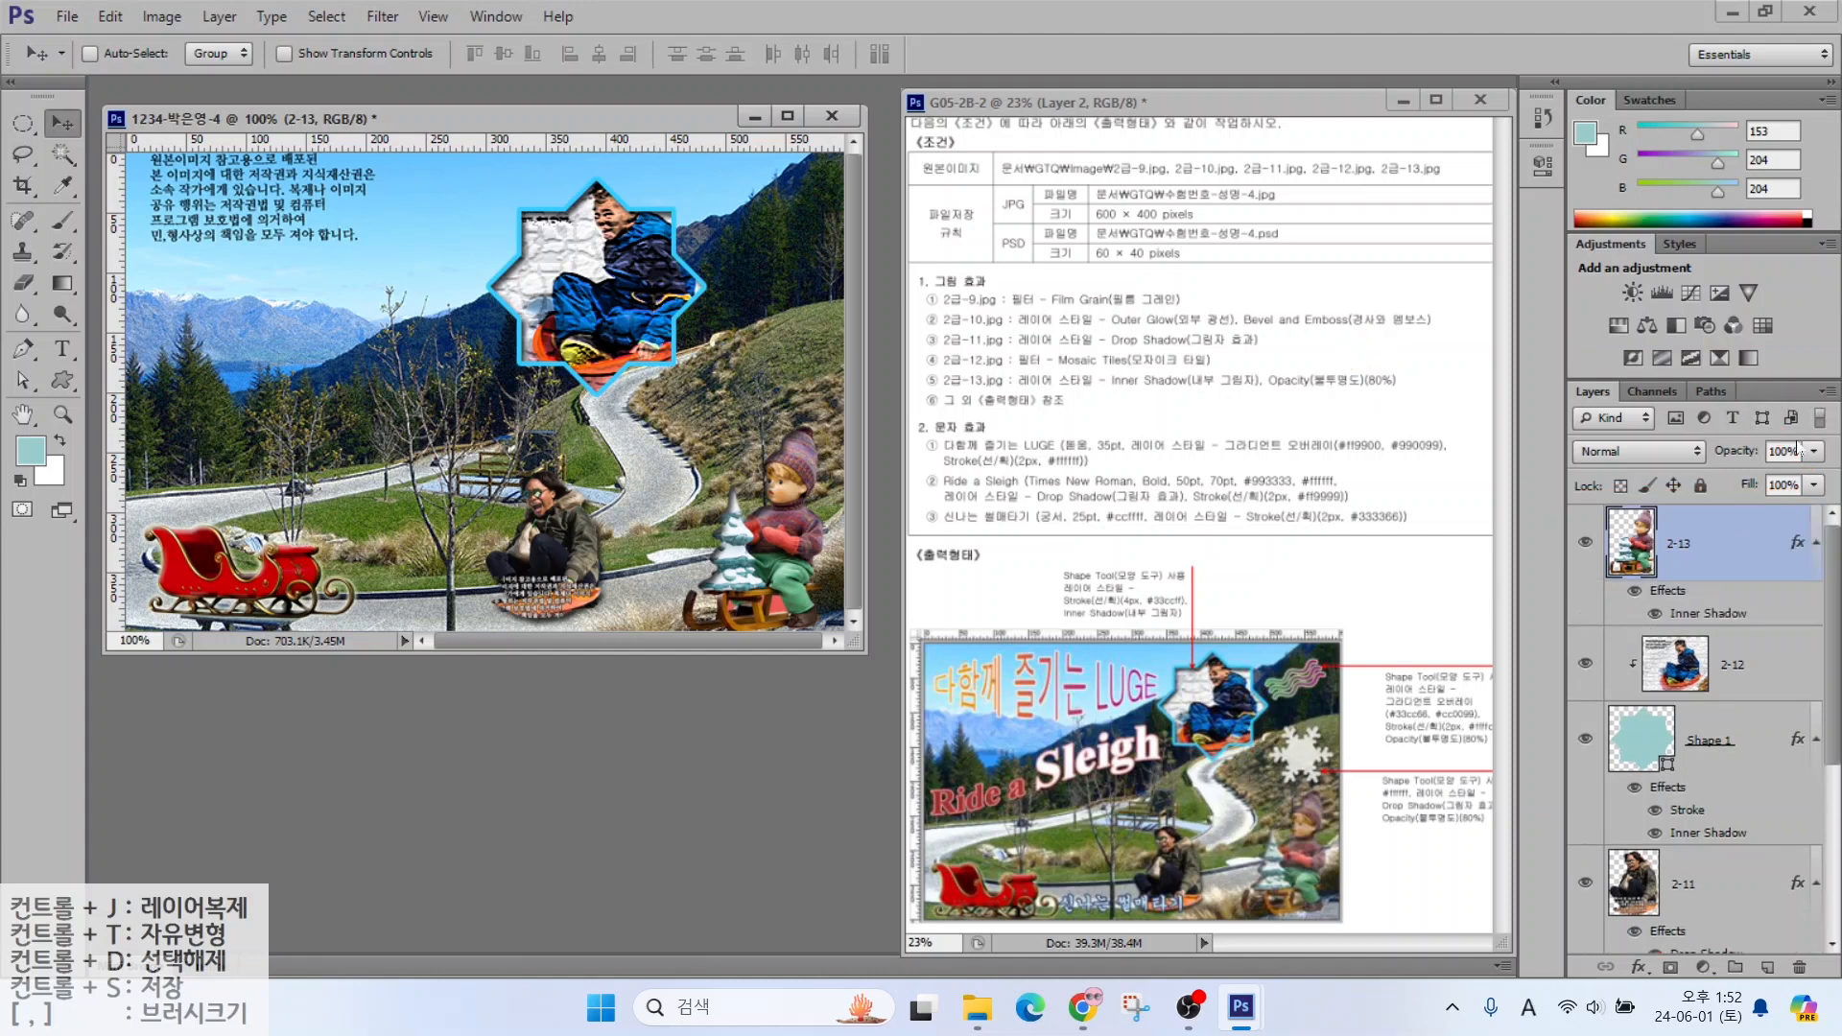
text(80)
key(Return)
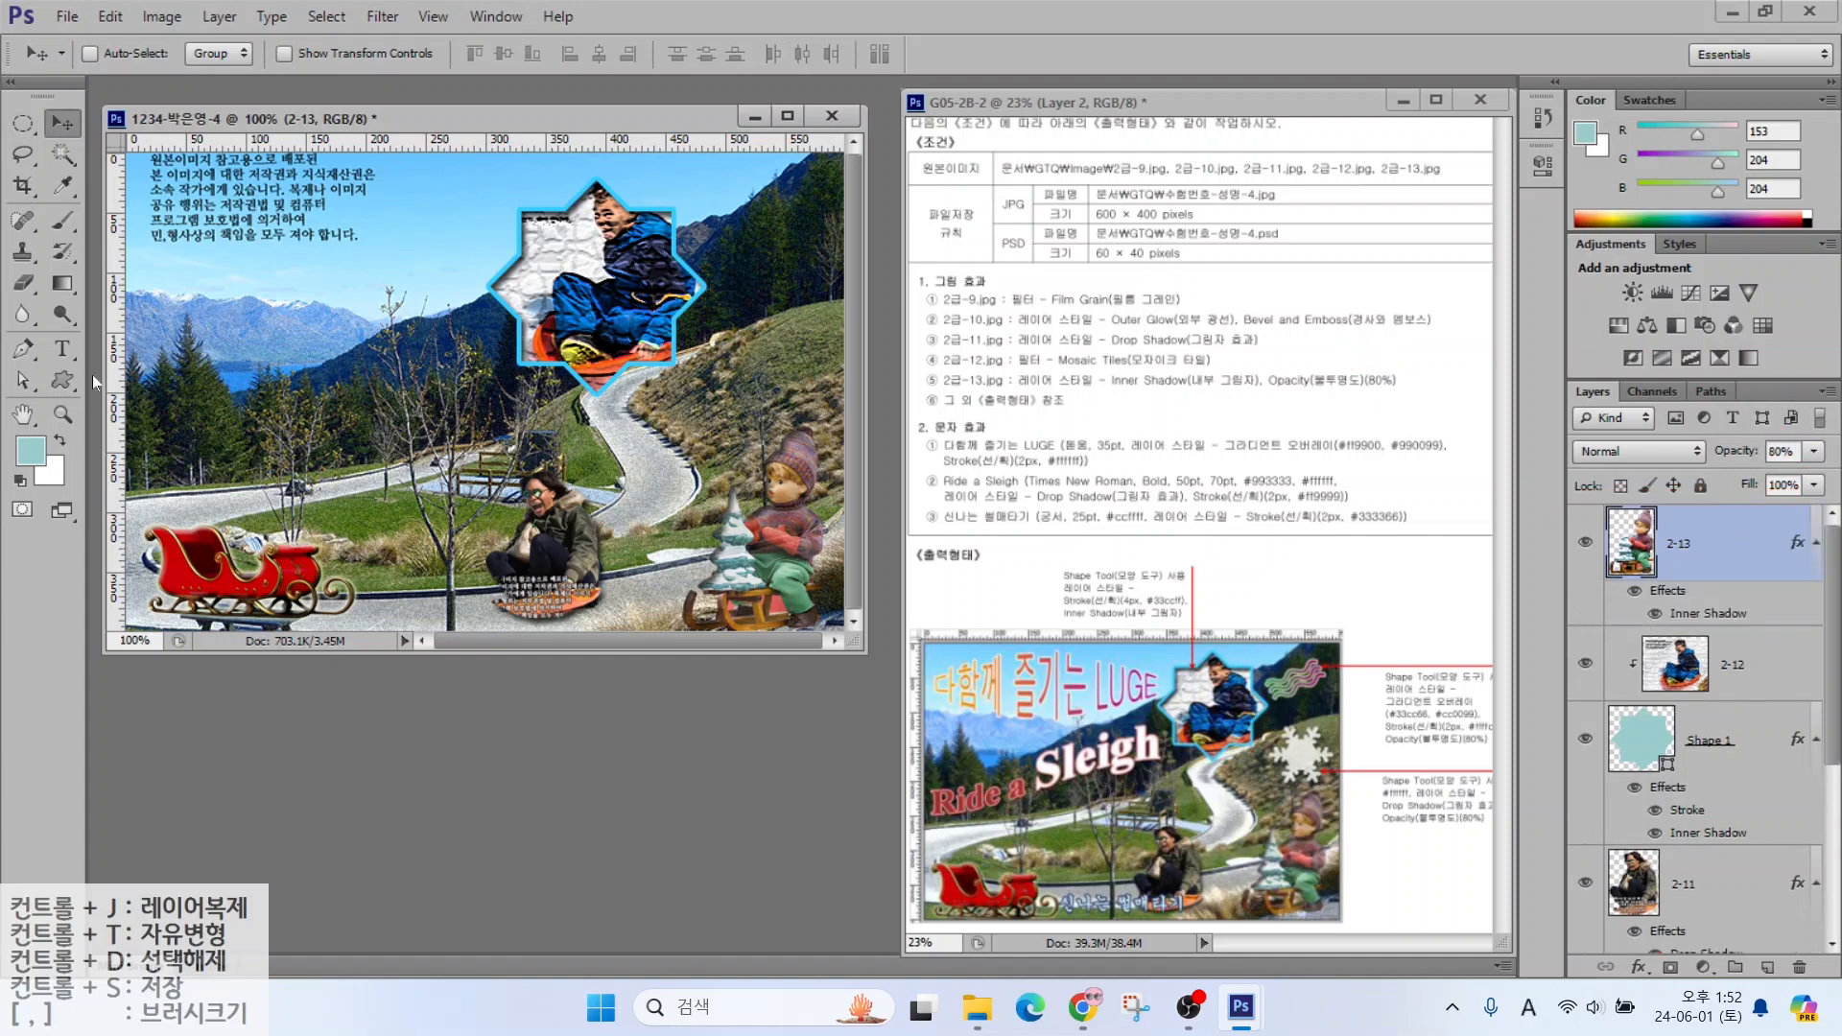
click(53, 379)
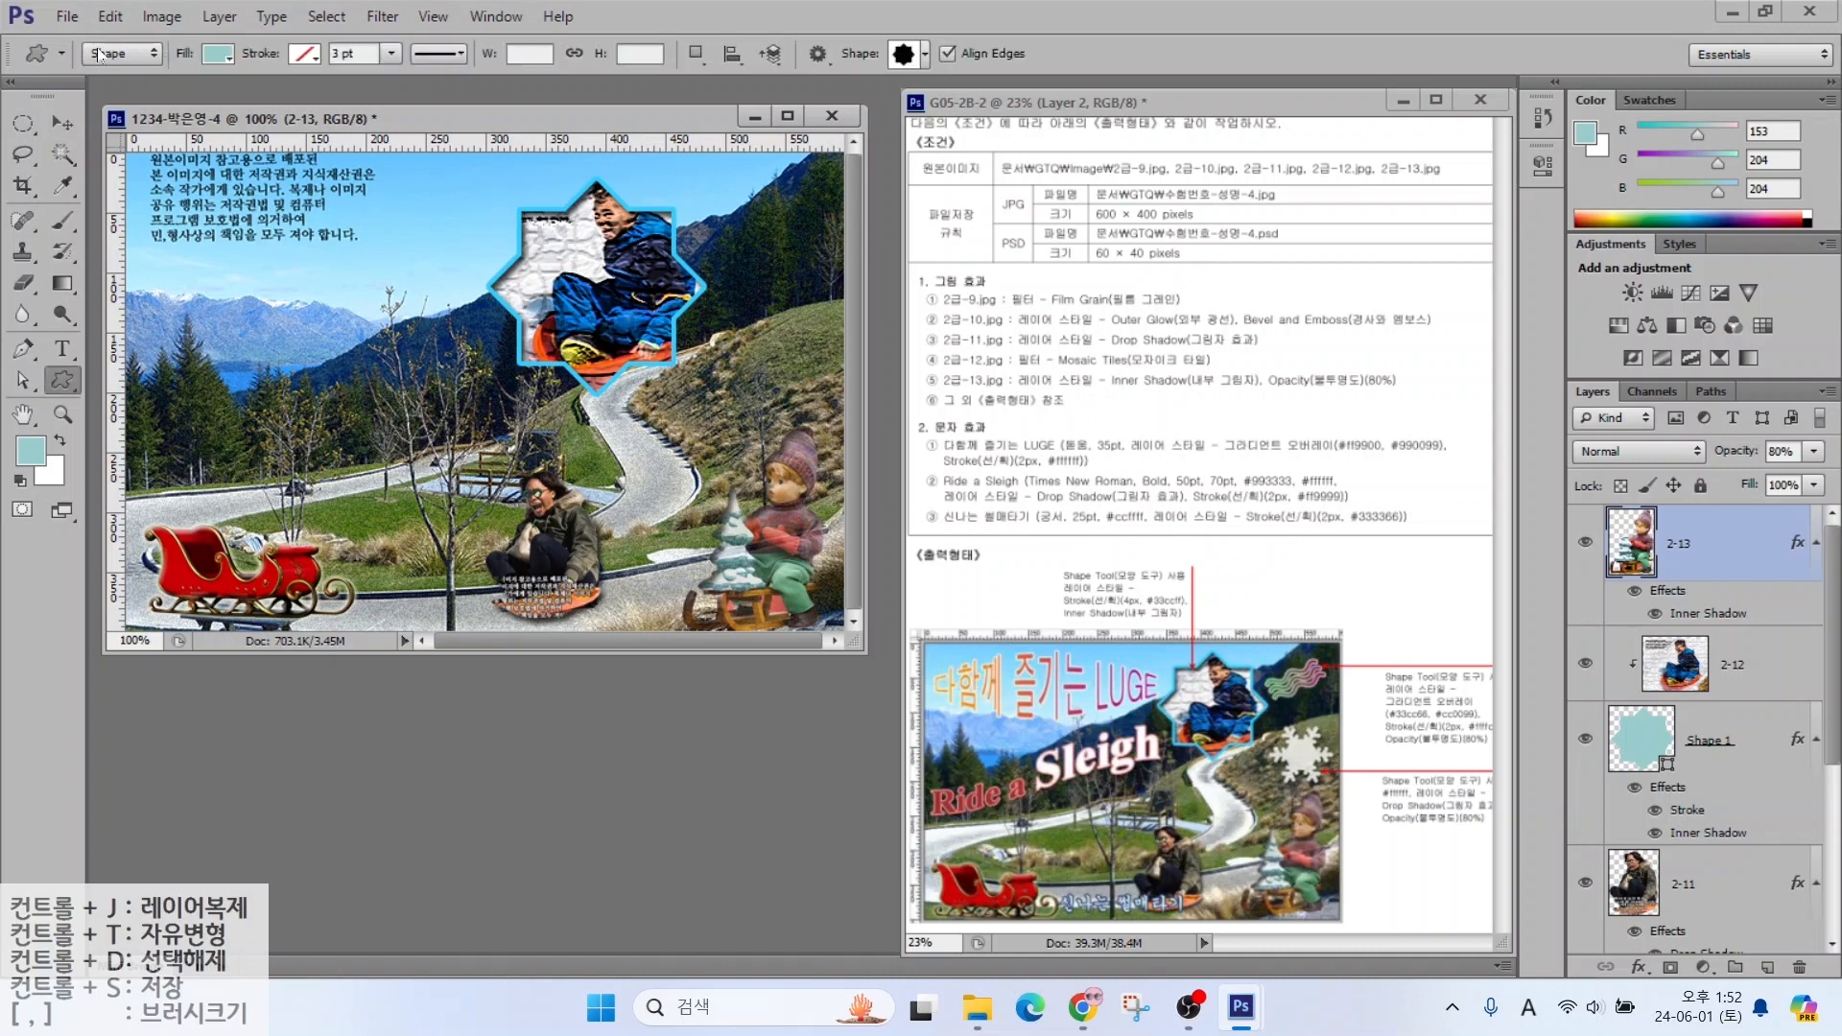
Draw a Waves custom shape to the right of the star
click(903, 54)
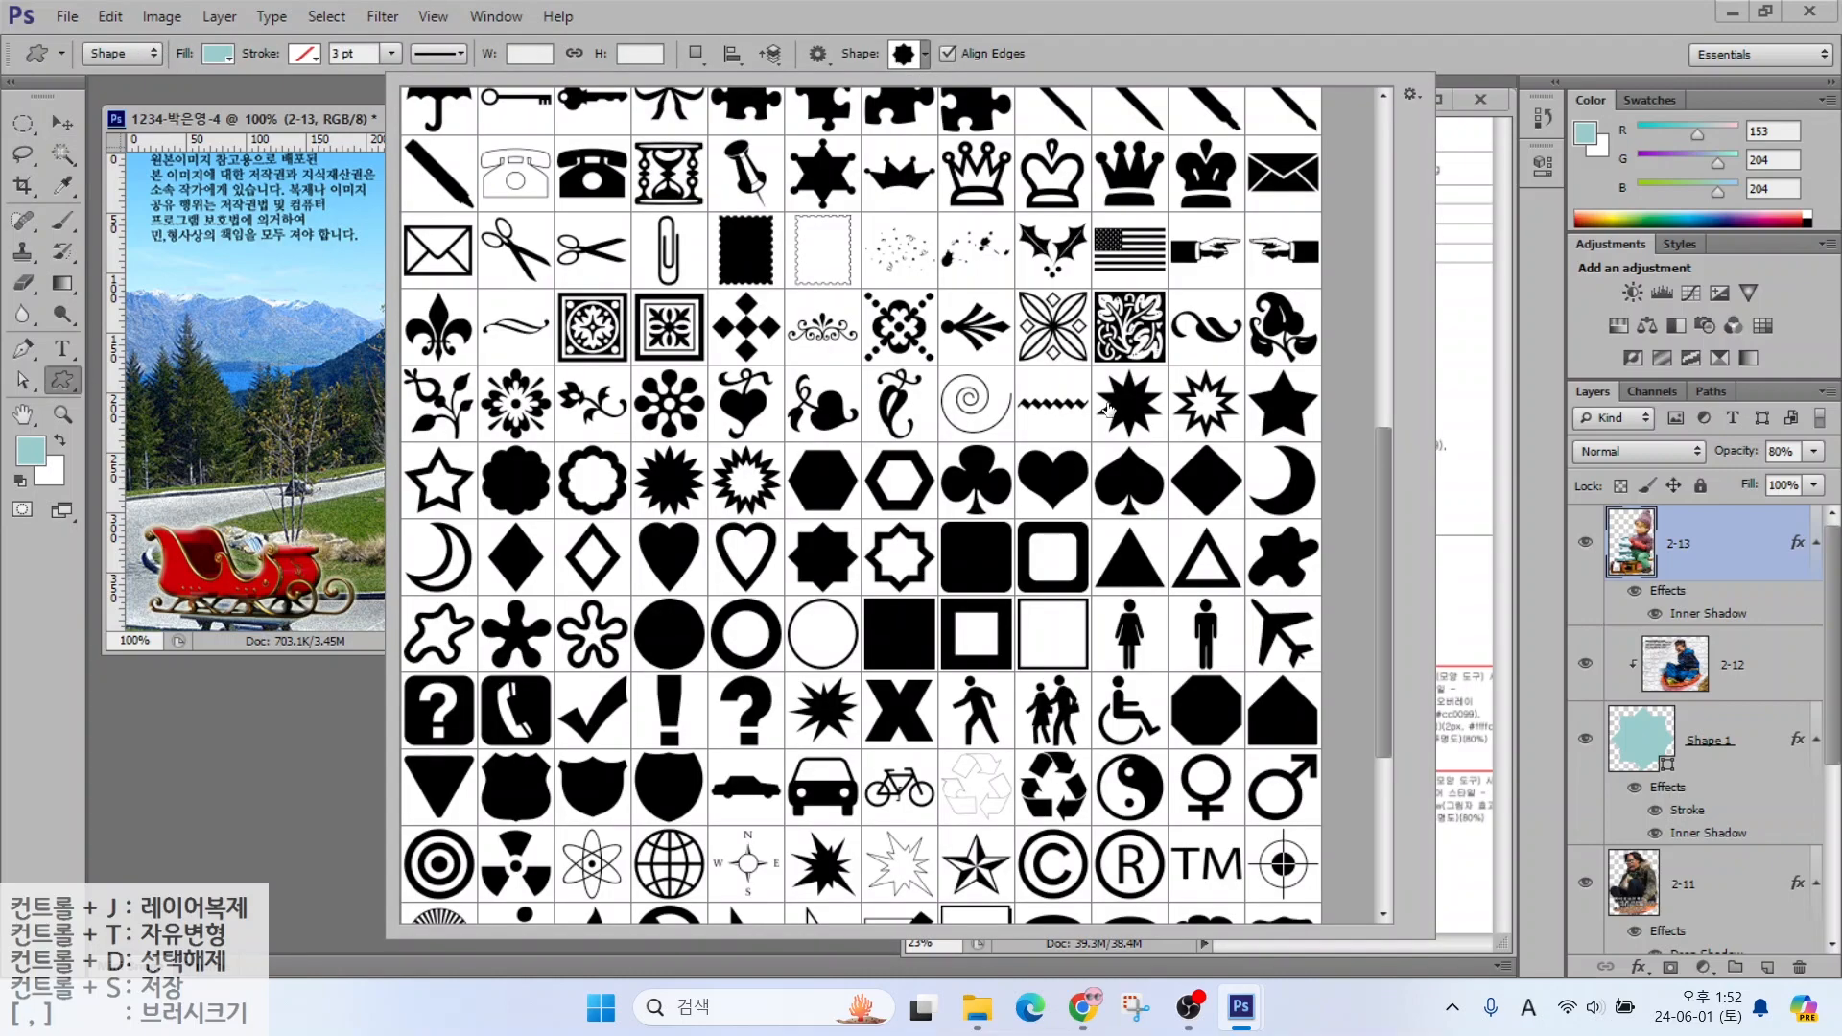
drag(1382, 453, 1379, 295)
double_click(593, 253)
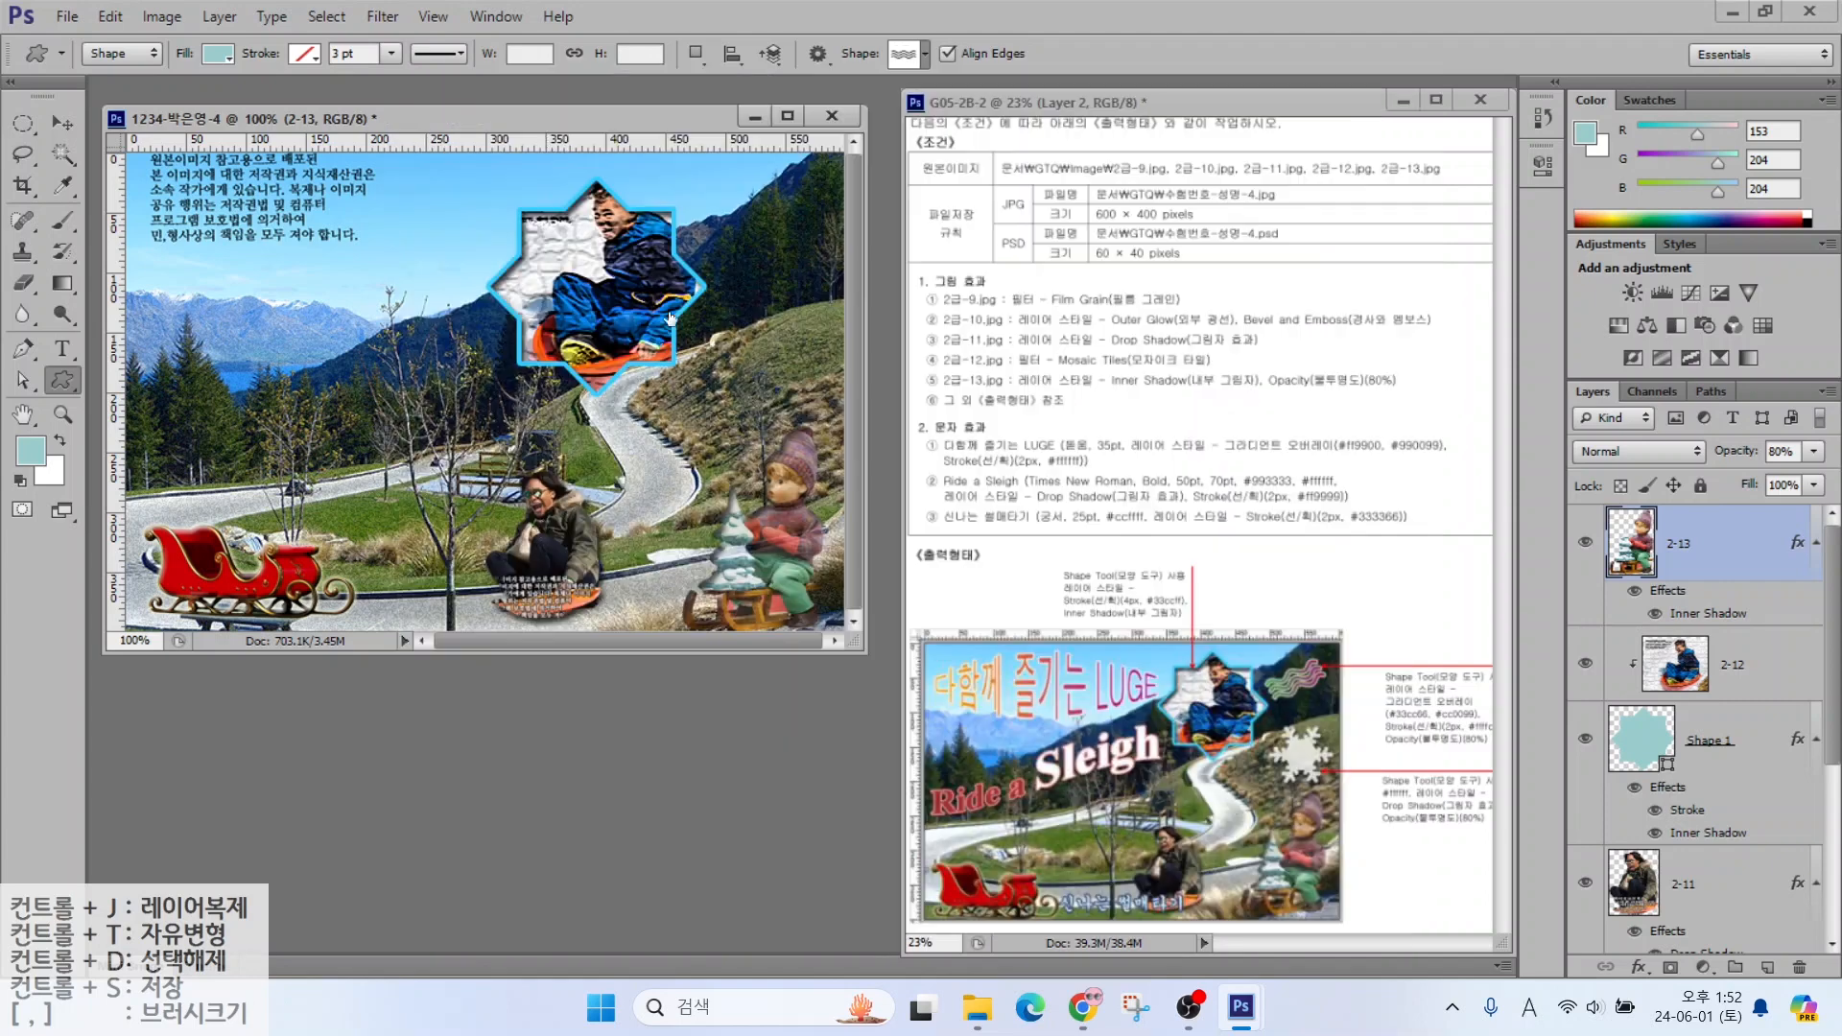
drag(688, 205, 817, 252)
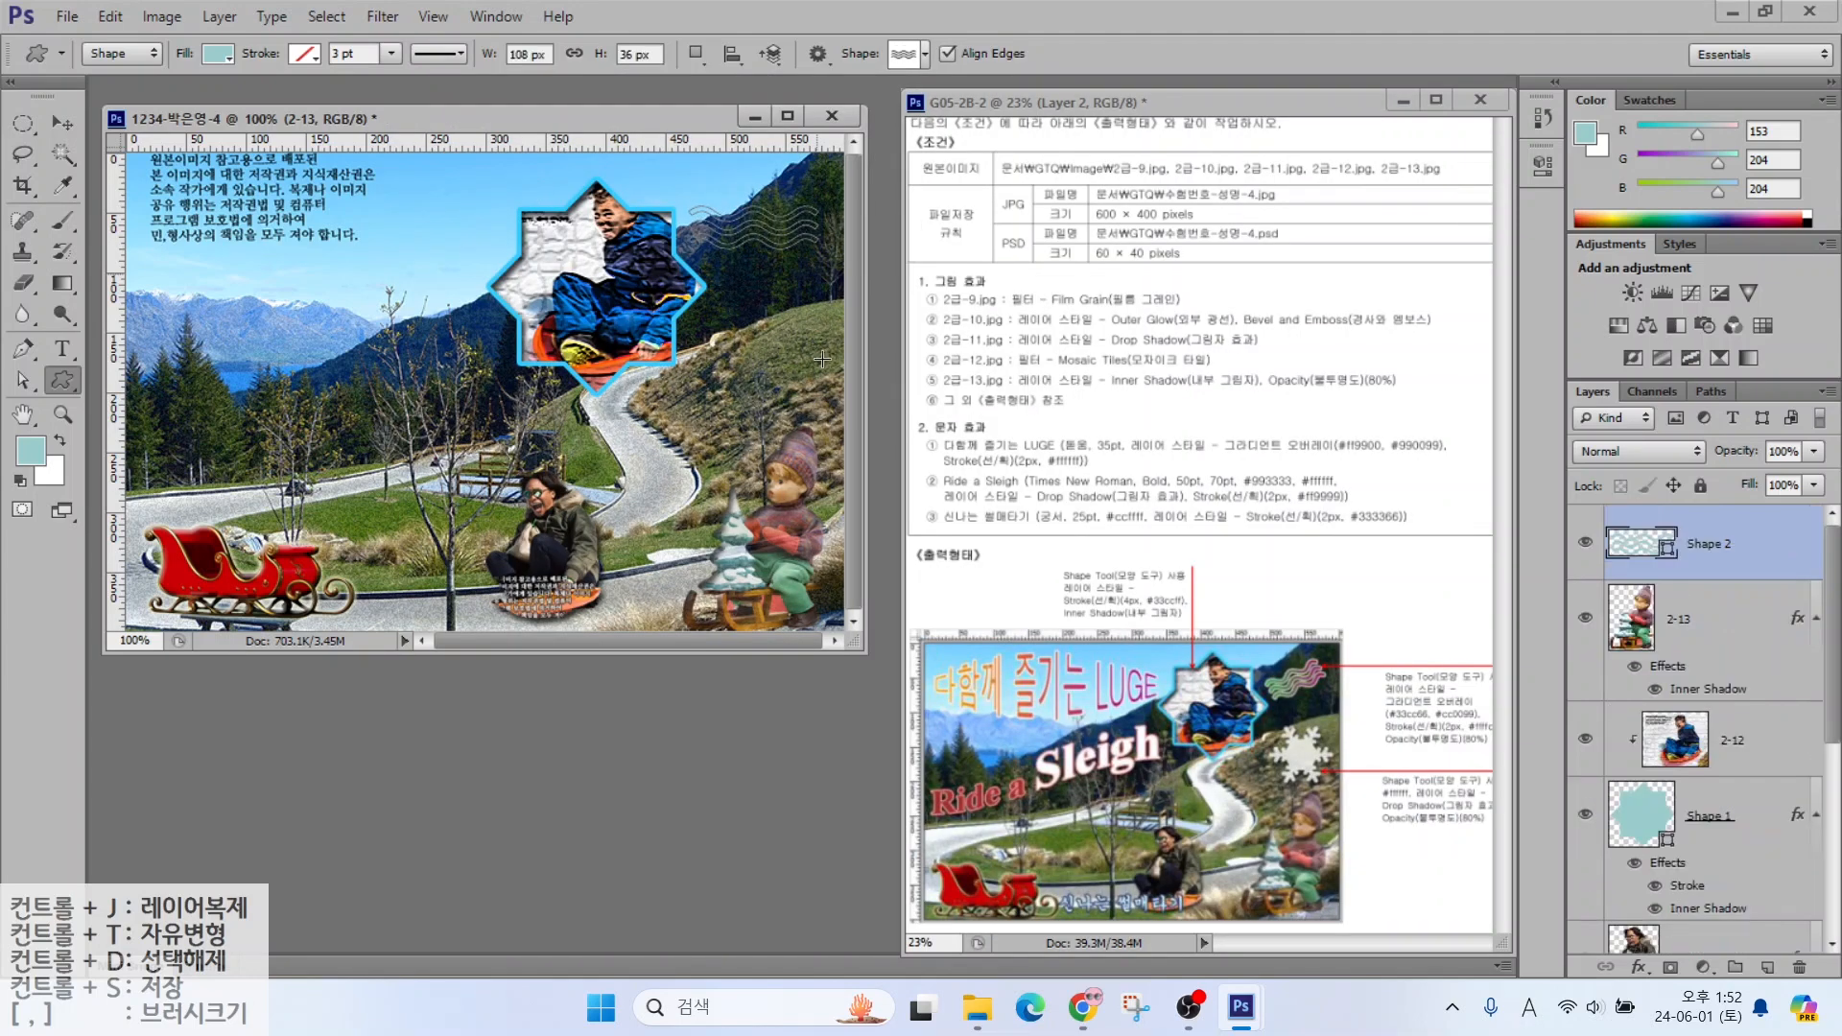
Give the wave shape a Gradient Overlay from green #33cc66 to magenta #cc0099
click(1639, 967)
click(1671, 877)
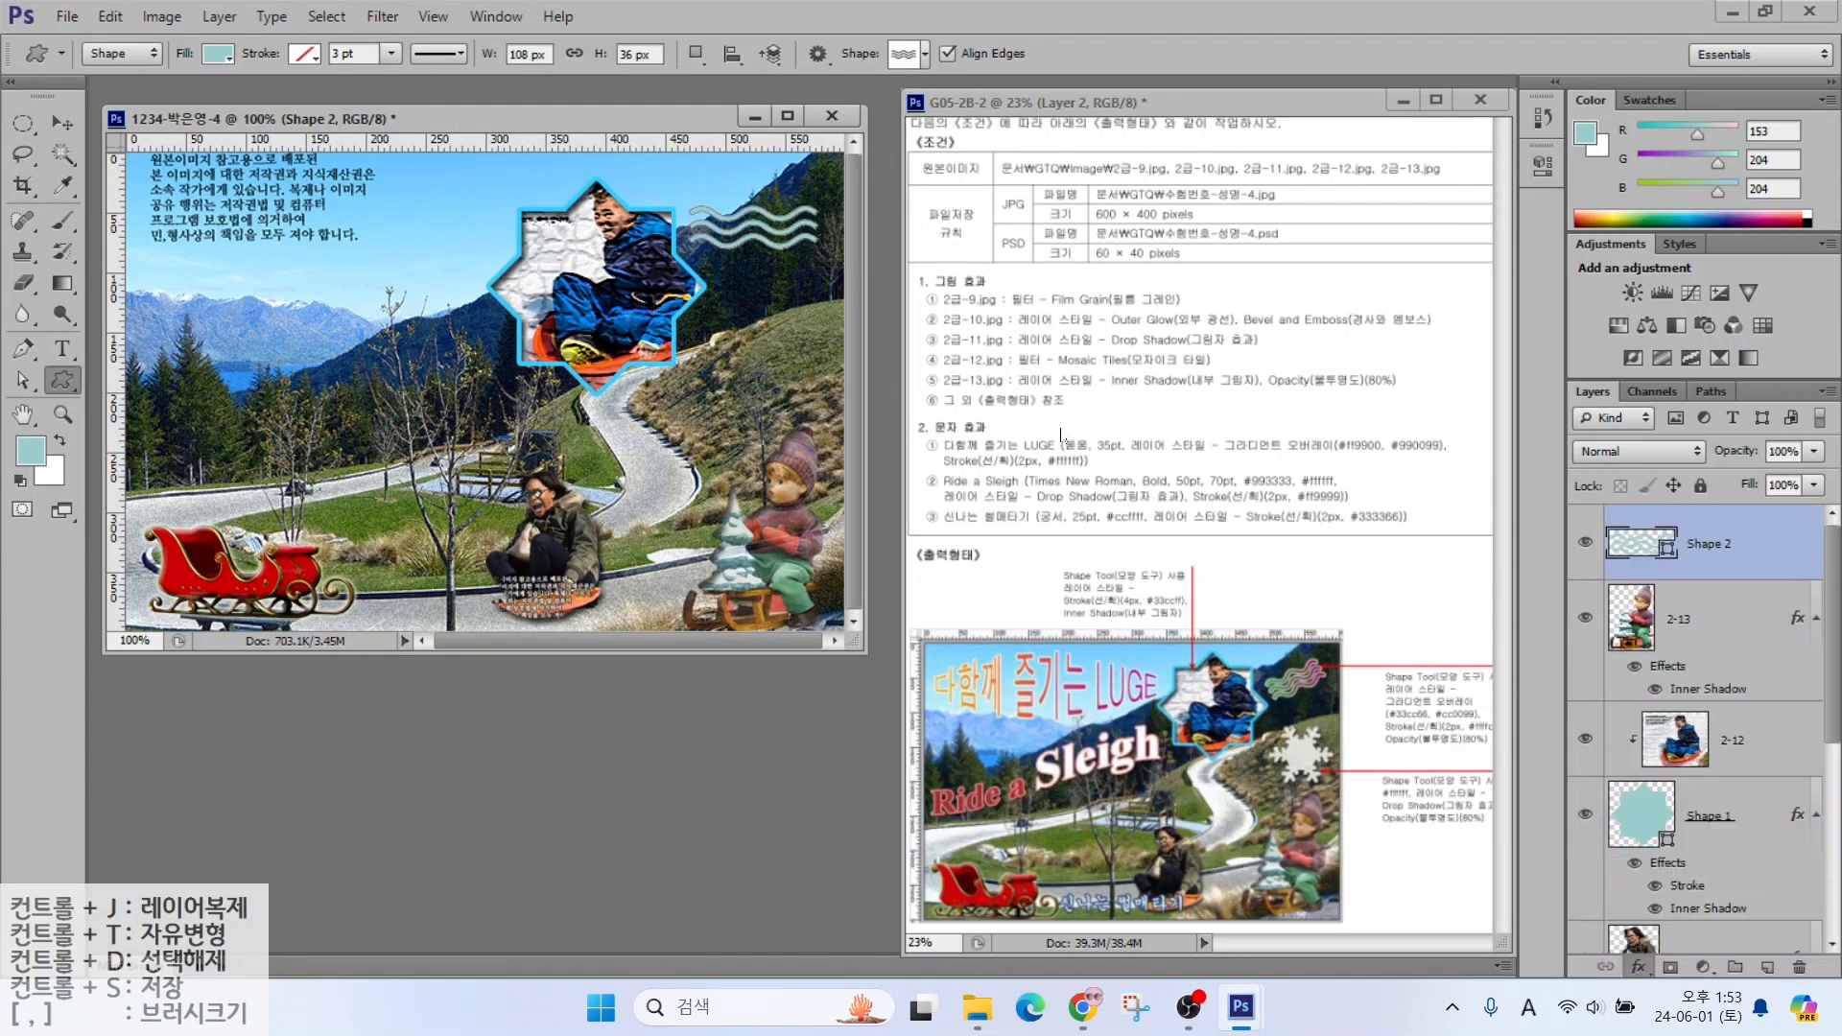
click(1185, 370)
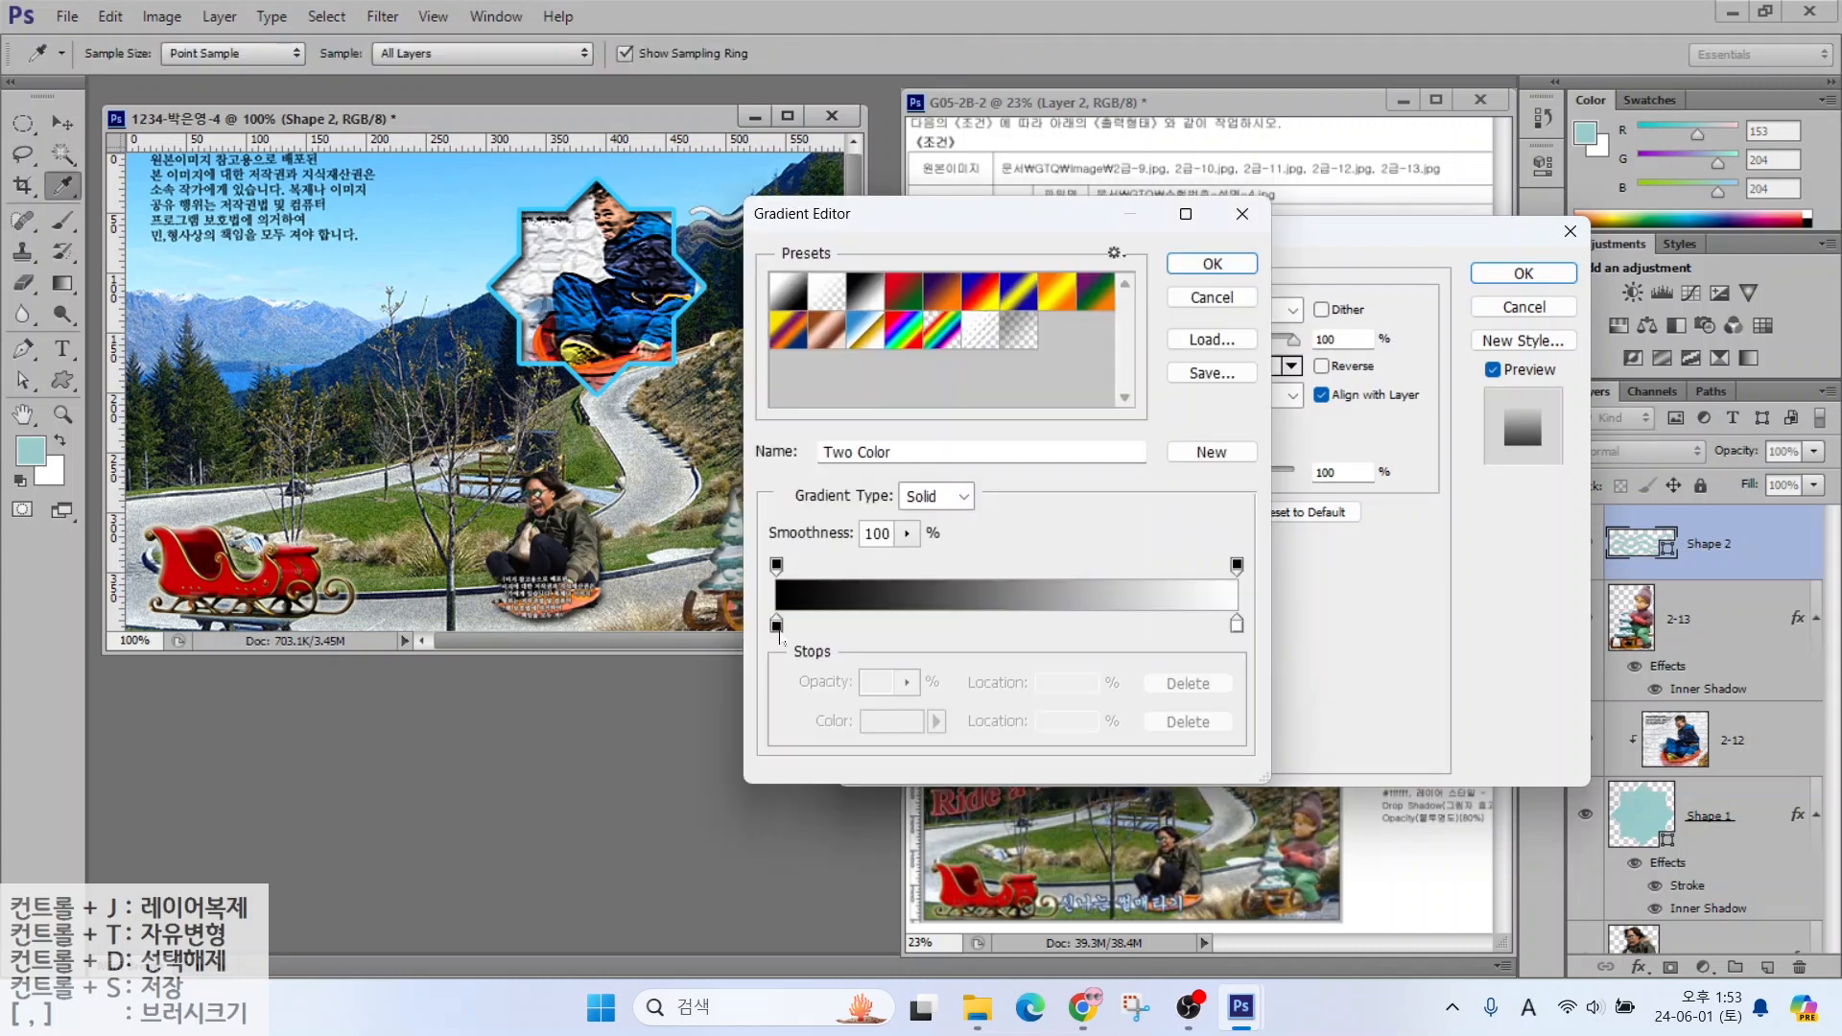
double_click(779, 629)
click(705, 508)
text(3c)
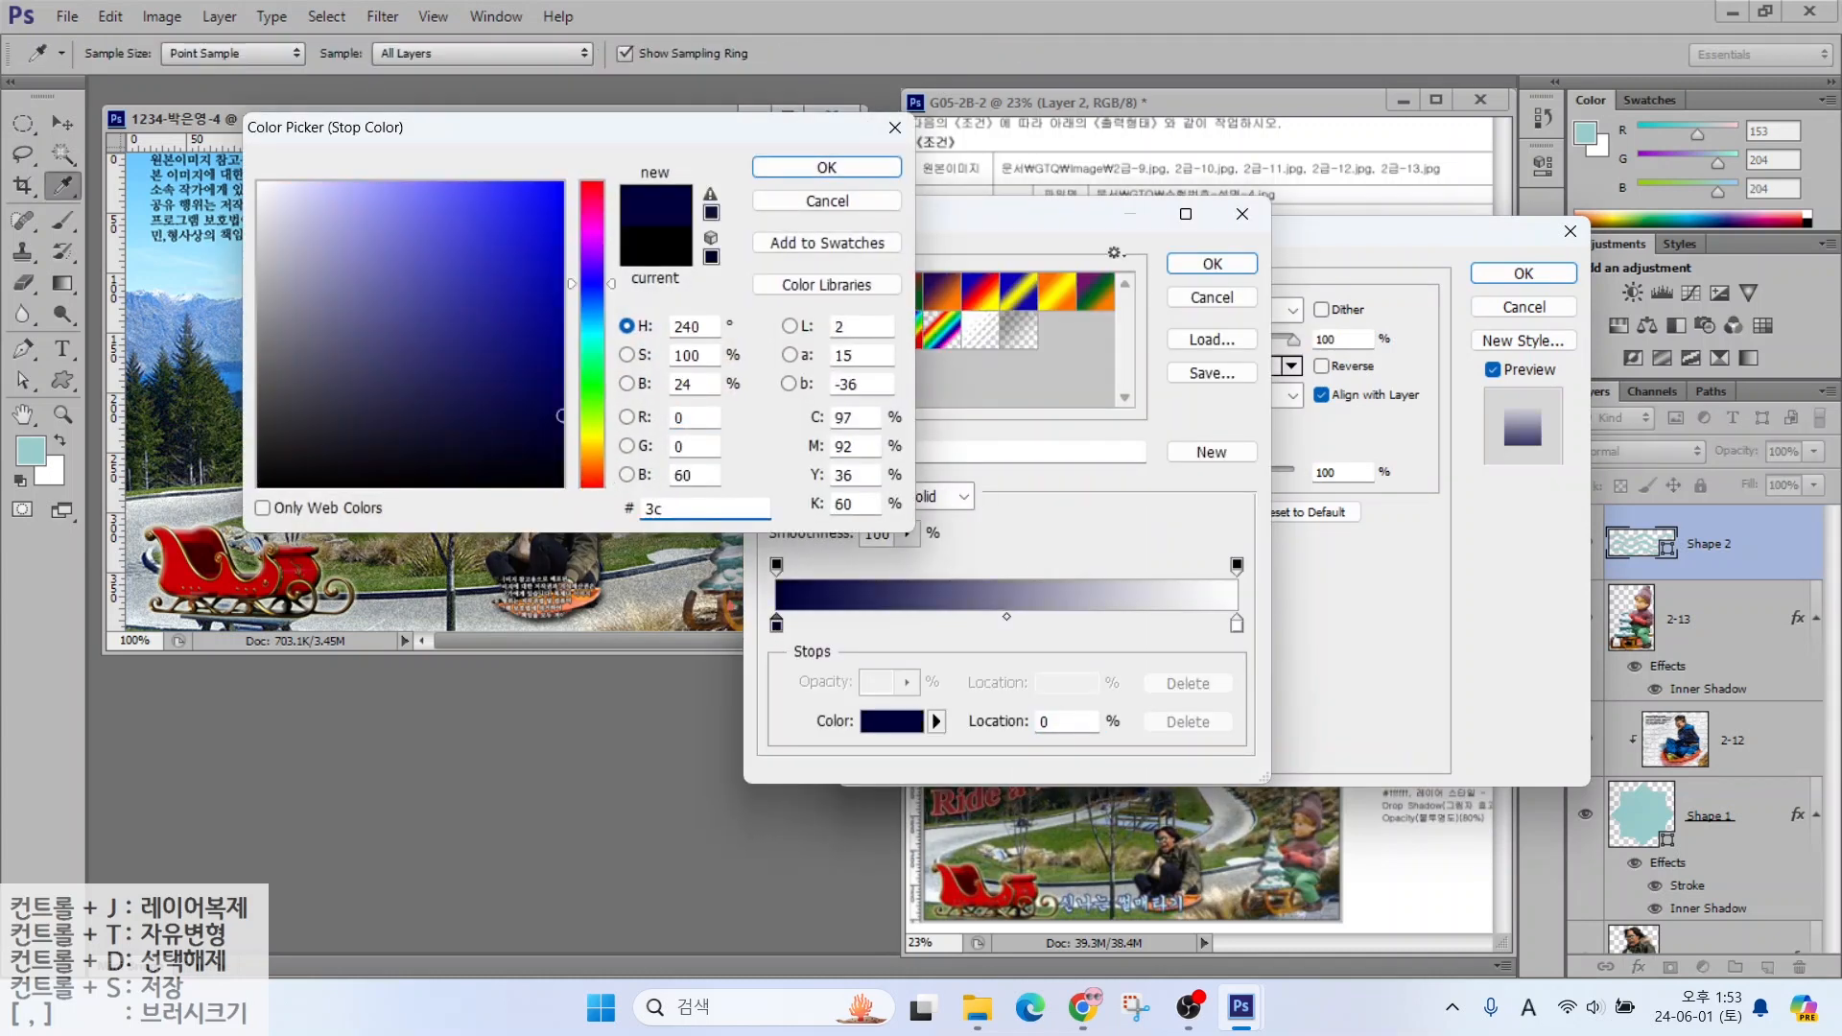
text(6)
key(Return)
double_click(1237, 626)
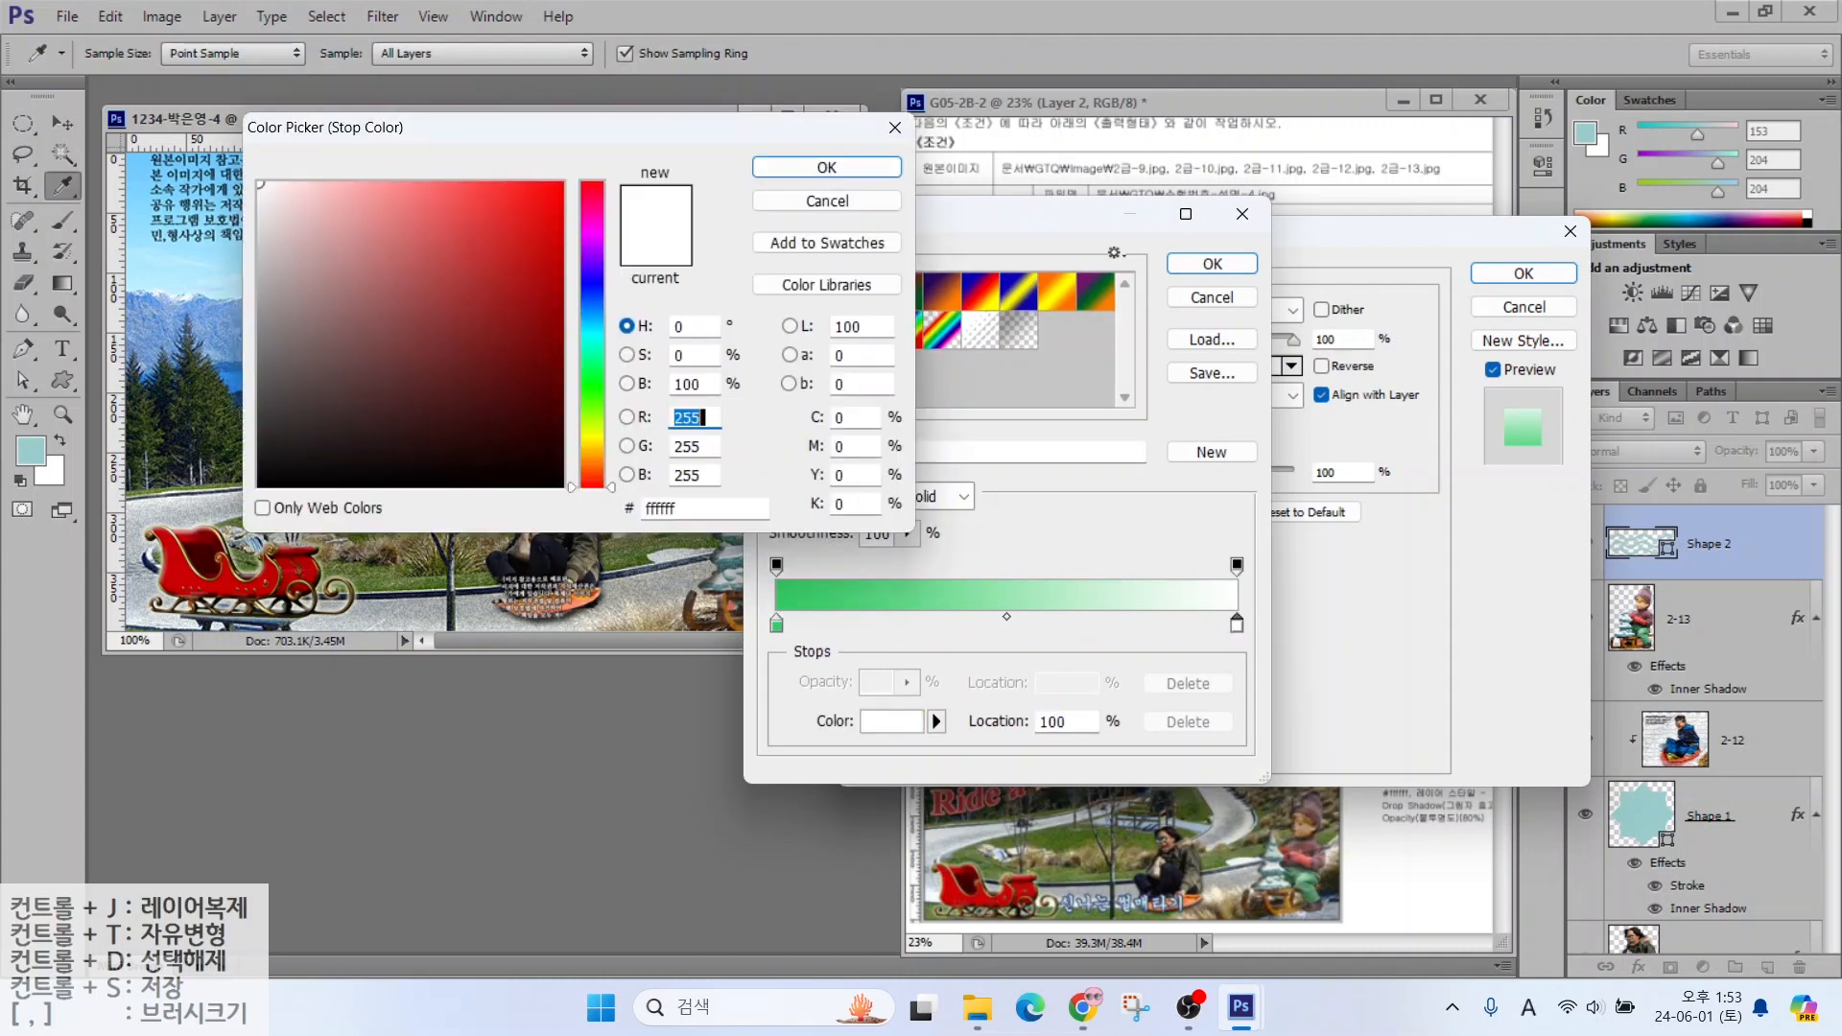
double_click(683, 508)
text(c09)
key(Return)
key(Return)
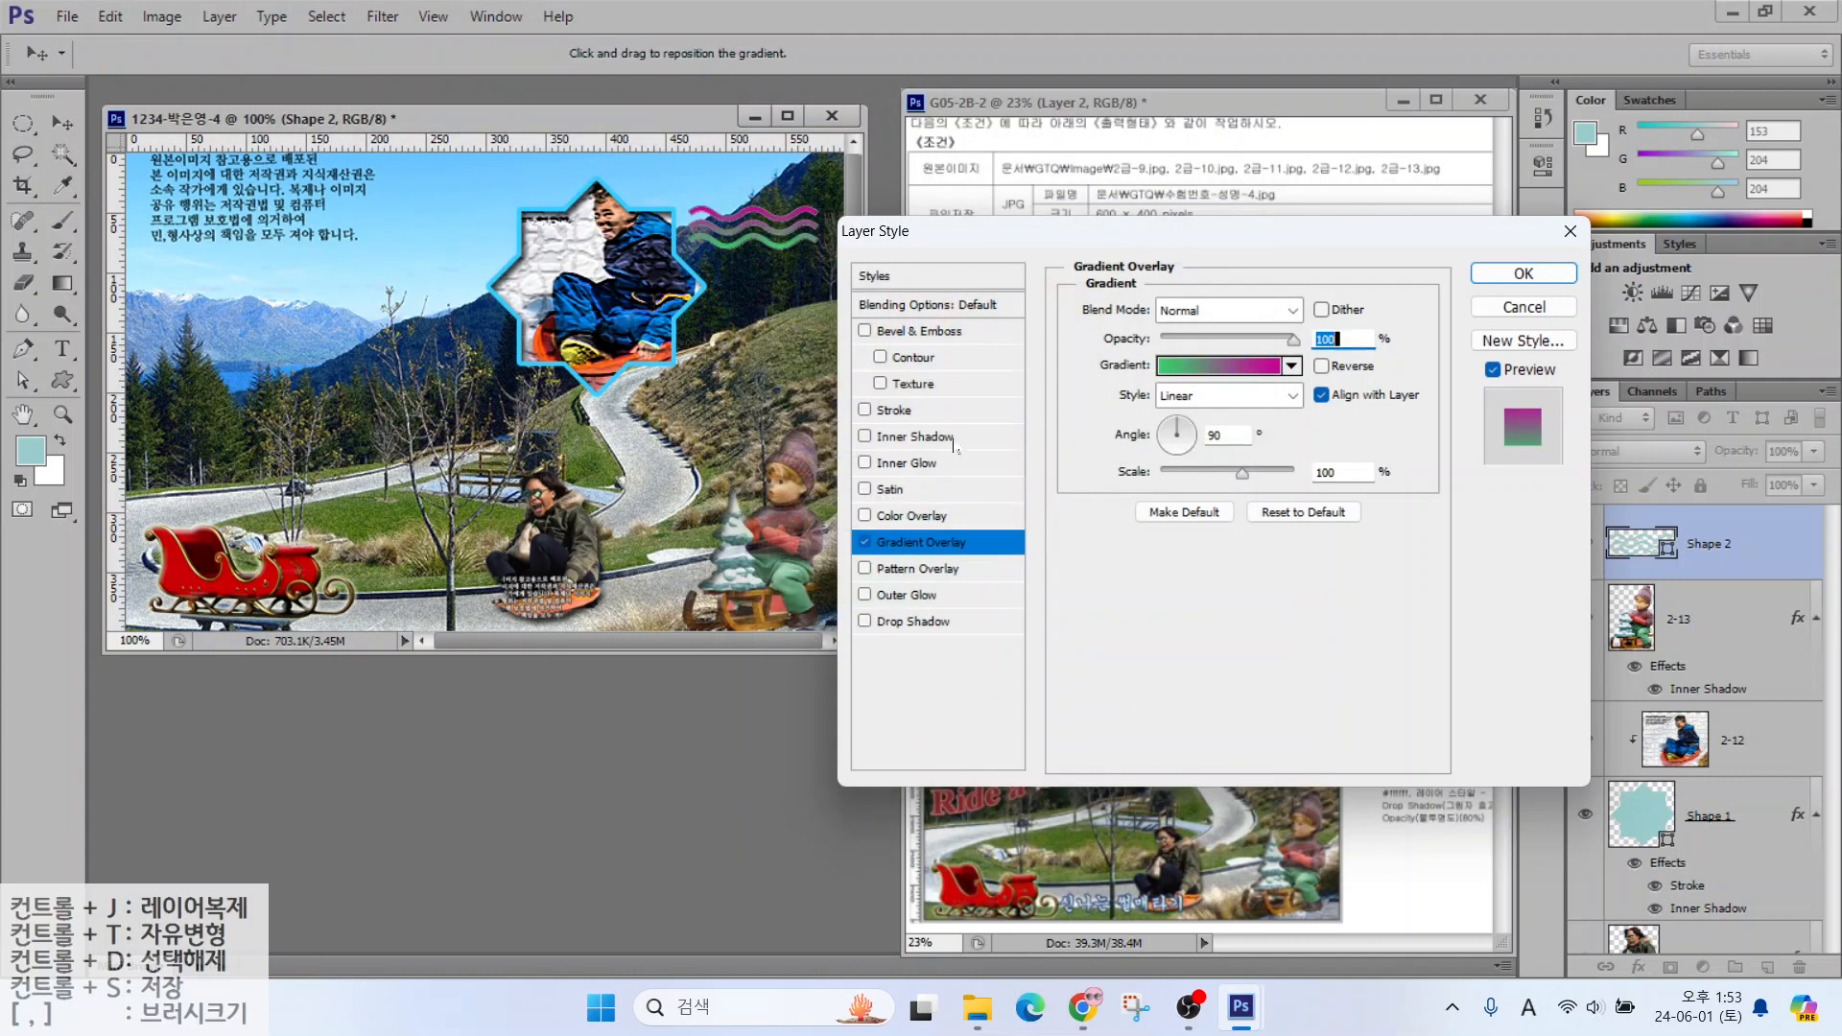
Add a 2 px pale-yellow #ffffcc Stroke to the wave shape and apply the effects
click(893, 410)
text(2)
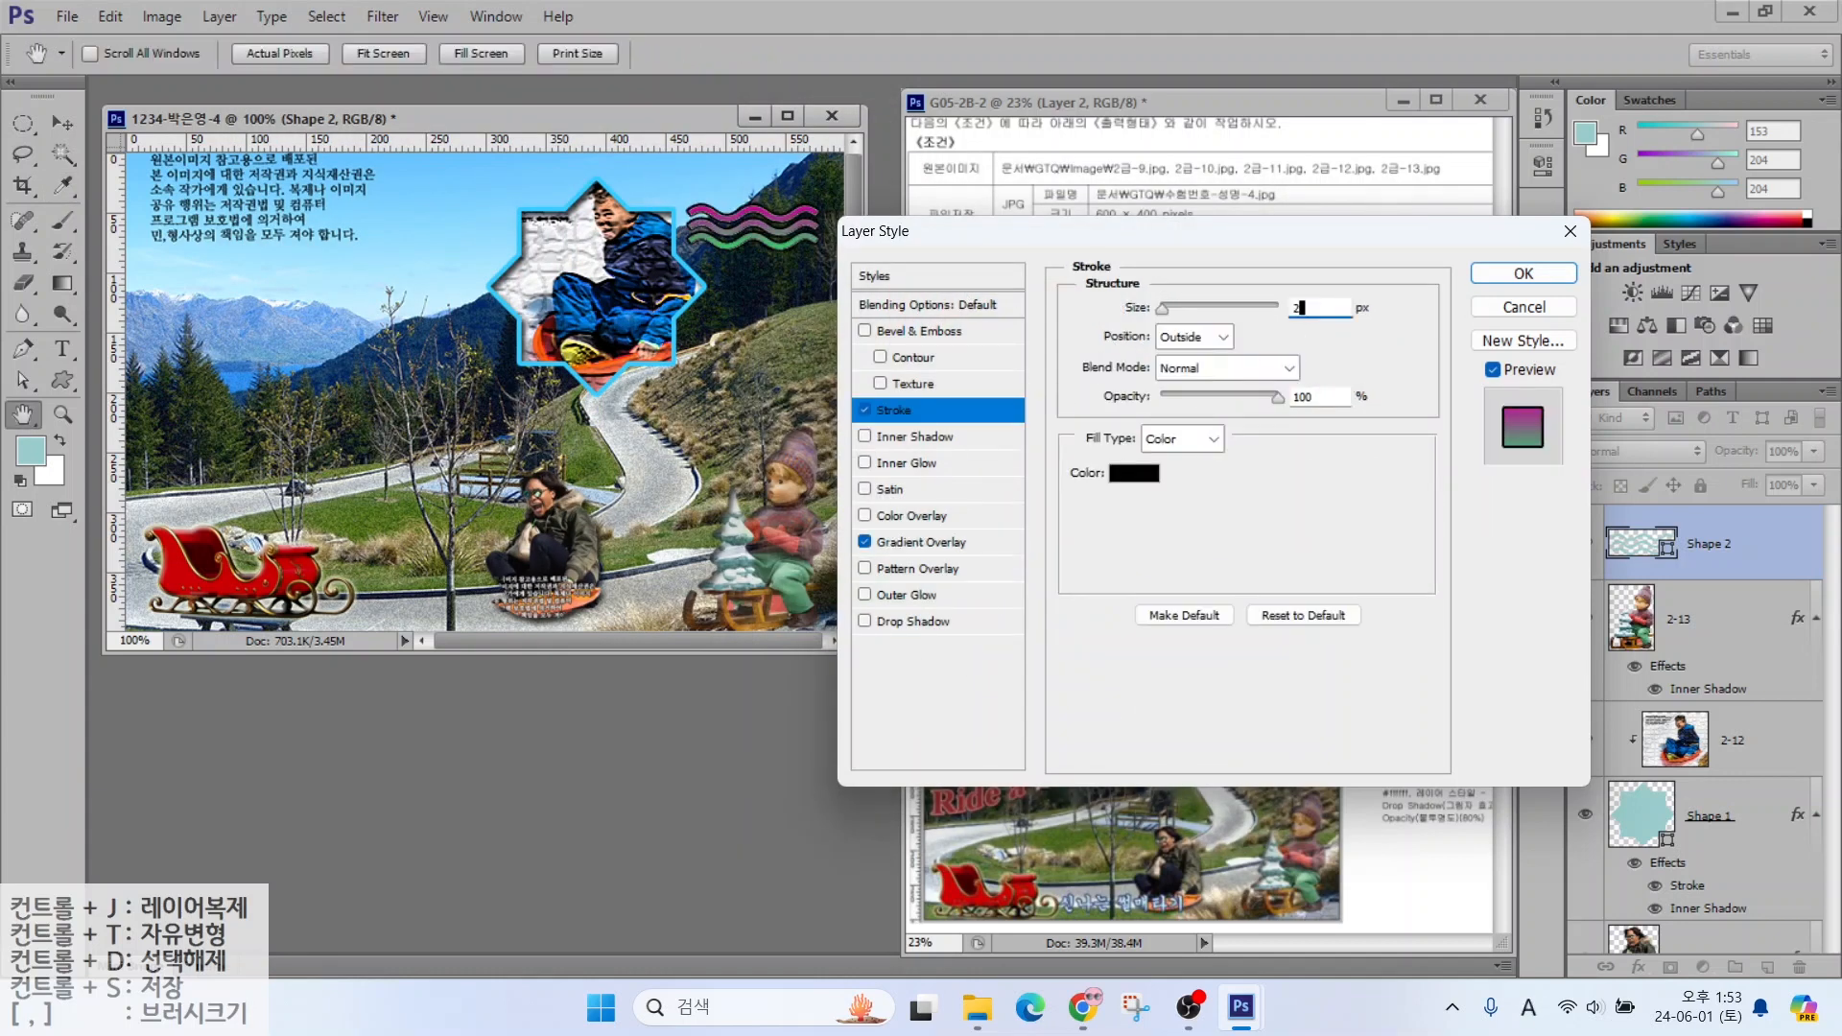
click(1134, 473)
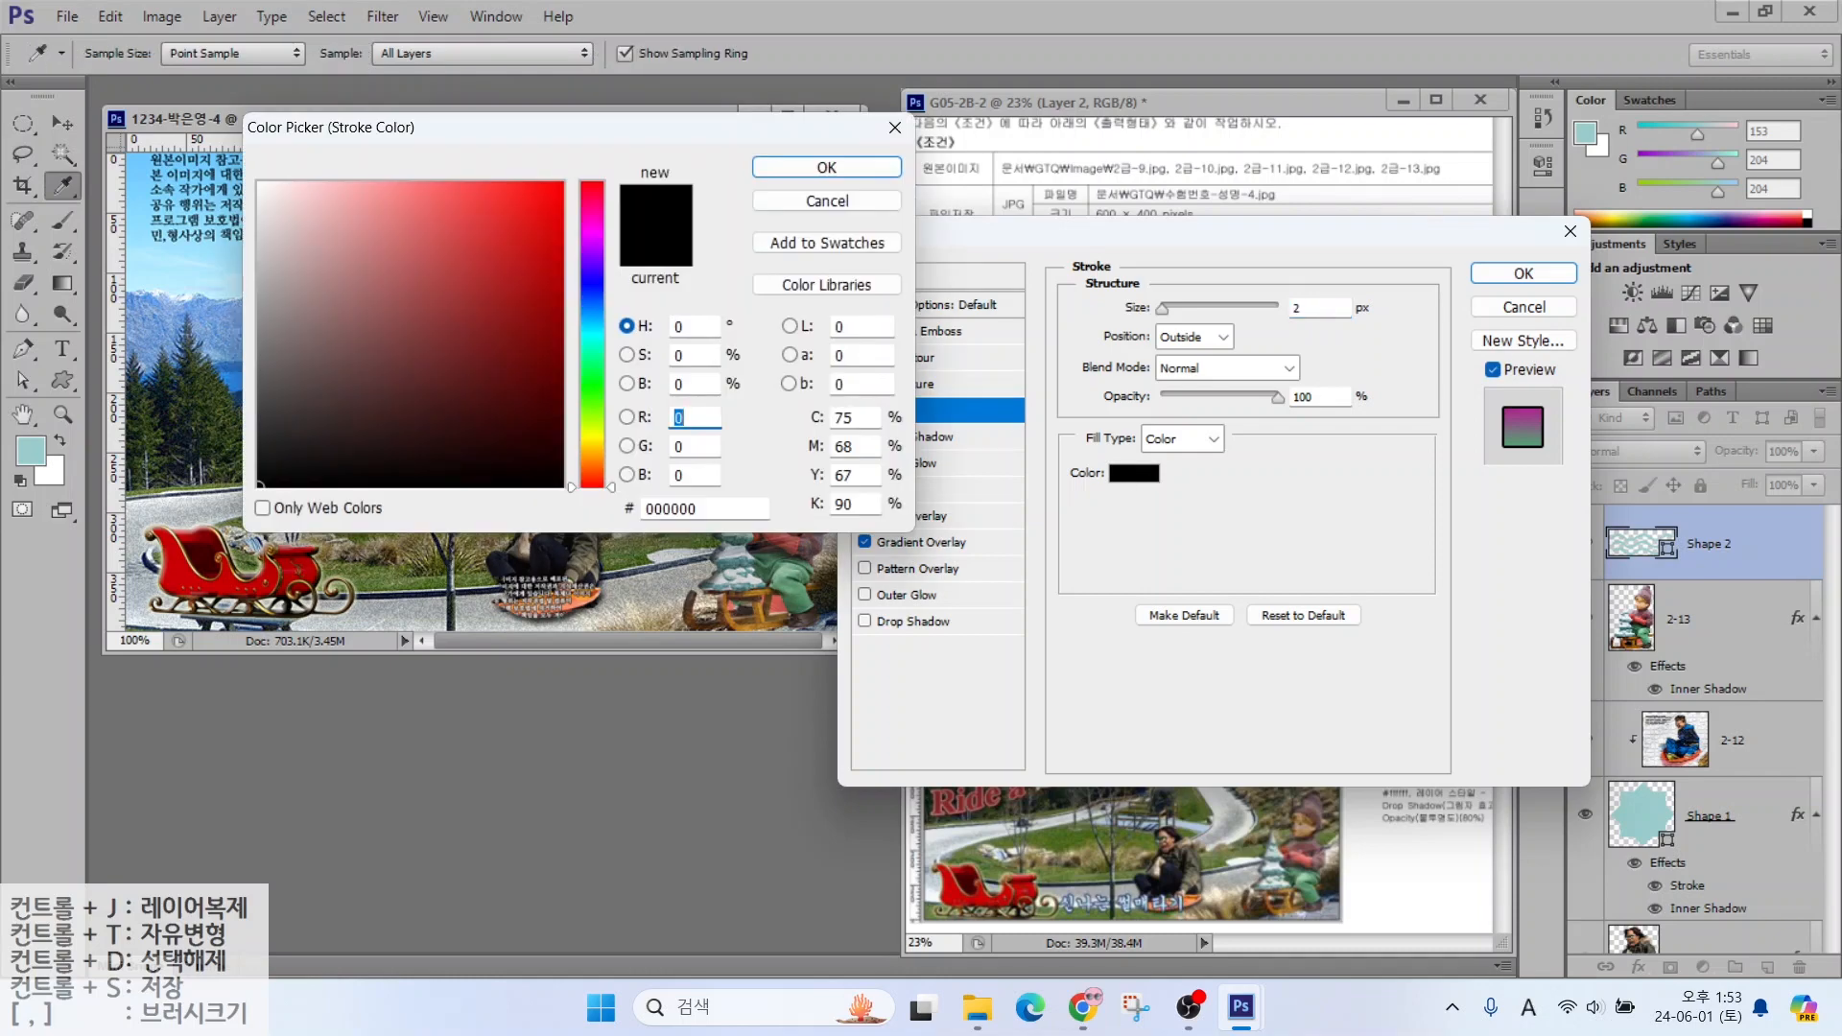
double_click(683, 509)
text(ffc)
key(Return)
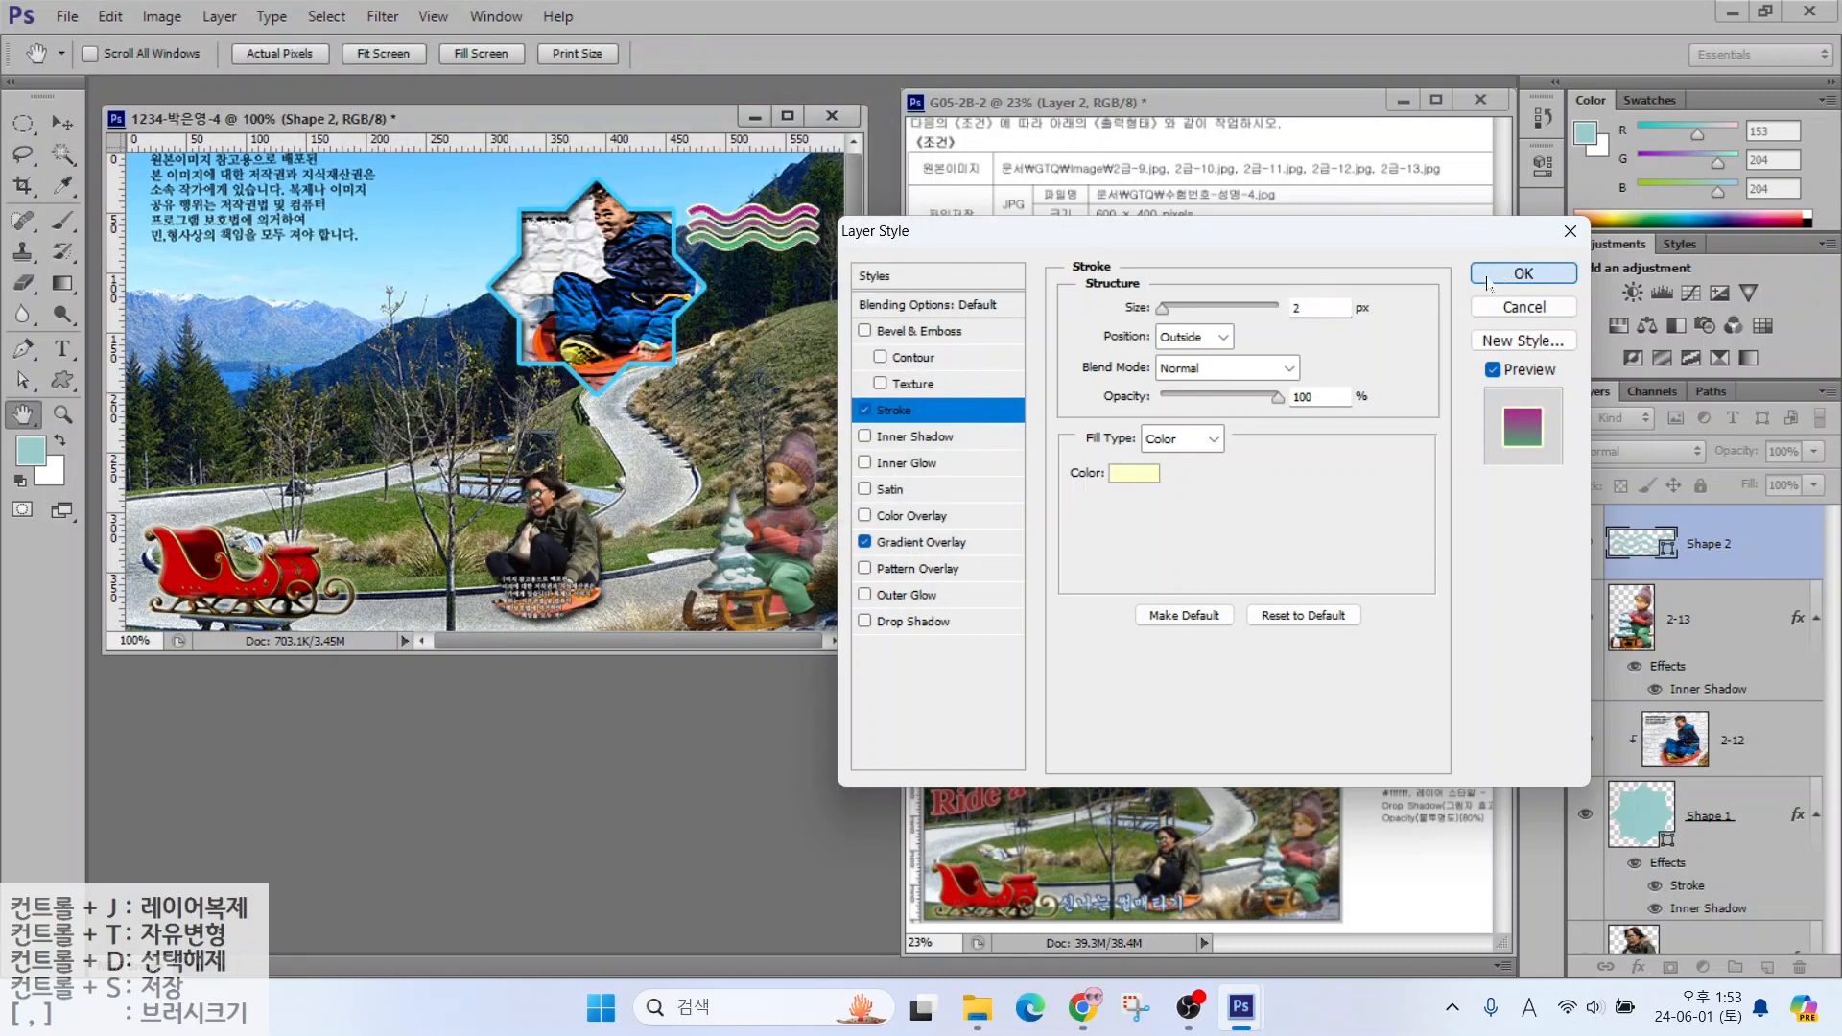
key(Return)
Set the wave layer to 80% opacity and rotate it about -27°
text(80)
key(Return)
key(ctrl+t)
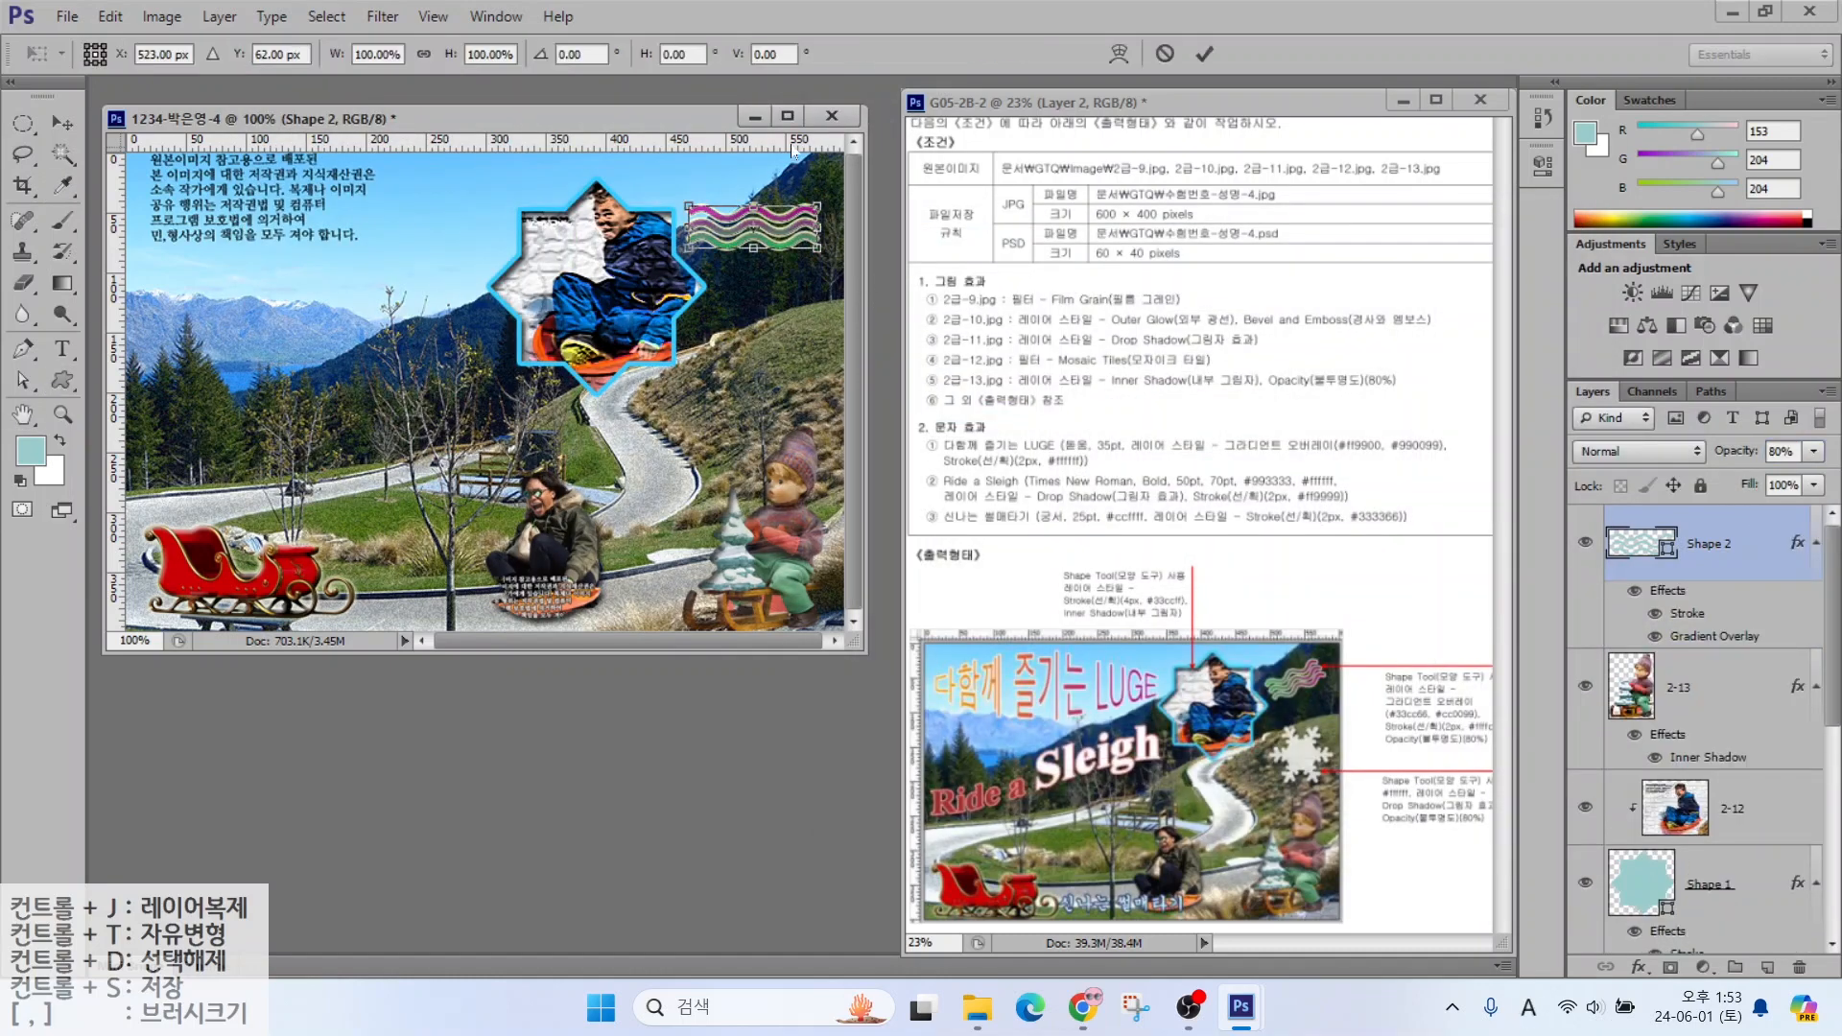
drag(681, 217, 695, 248)
key(Return)
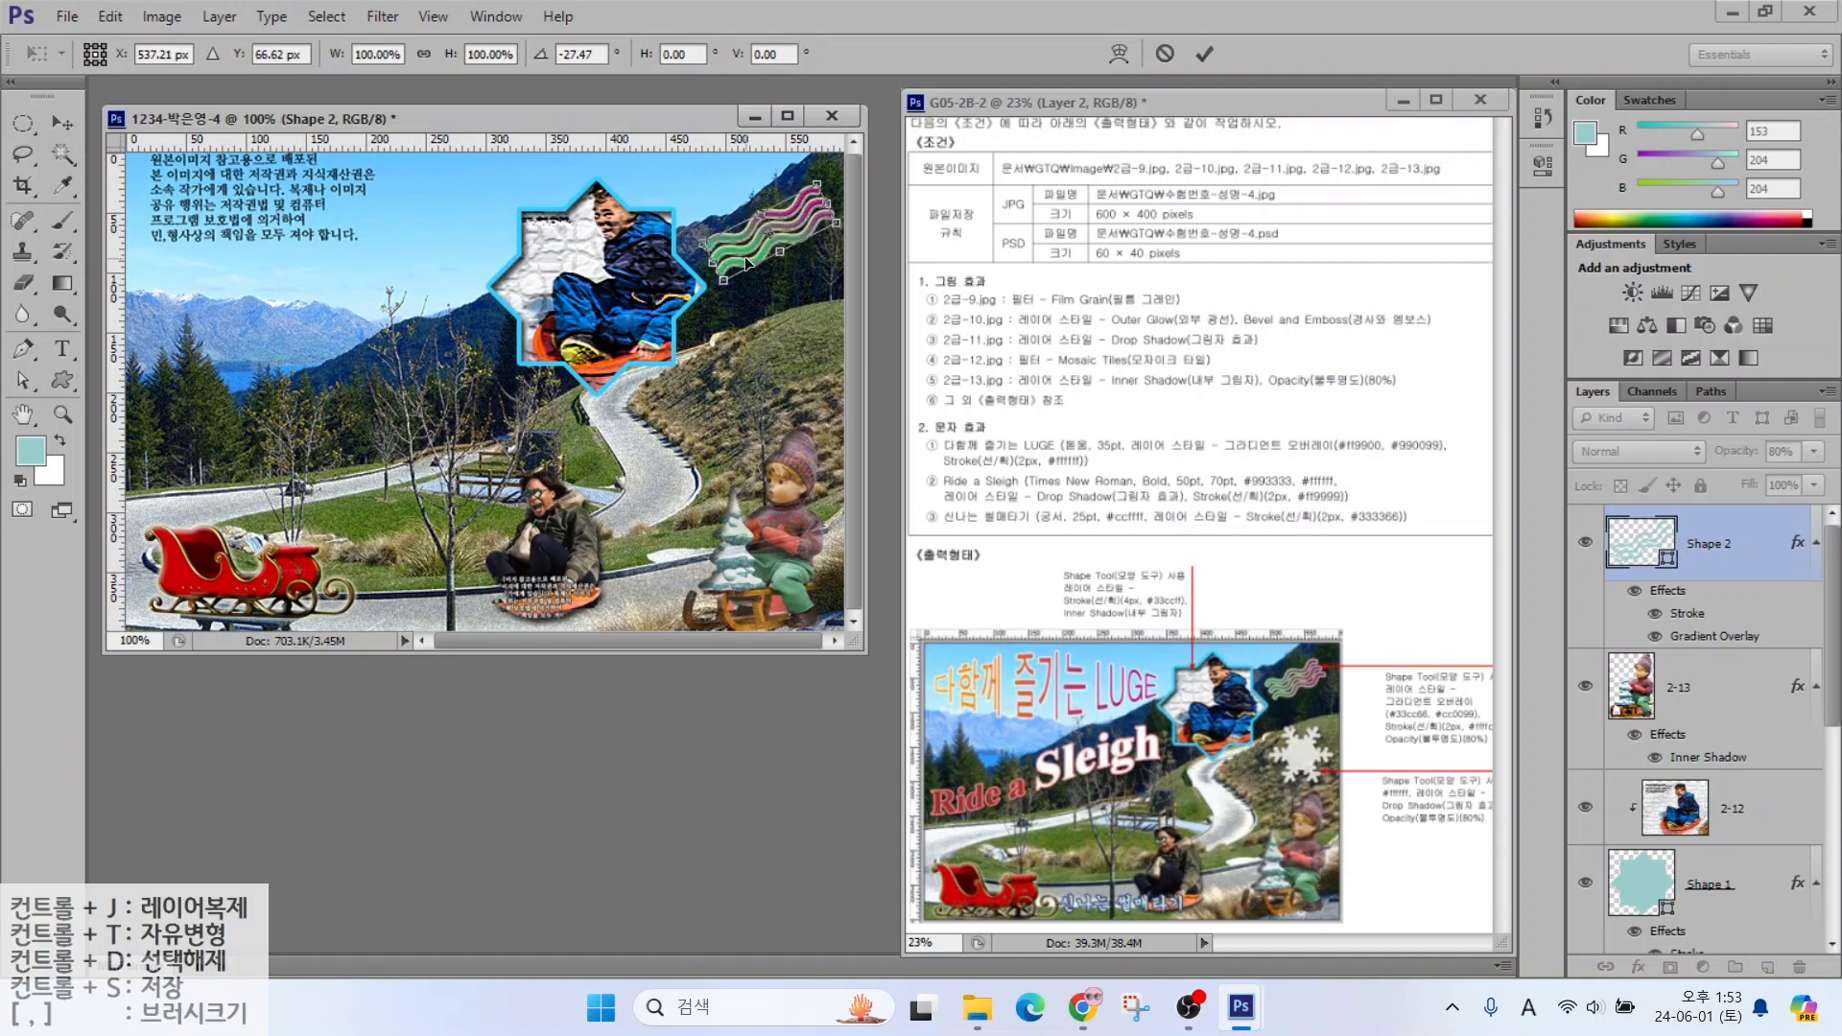
Draw a Snowflake custom shape below the waves, right of the star
key(u)
click(912, 60)
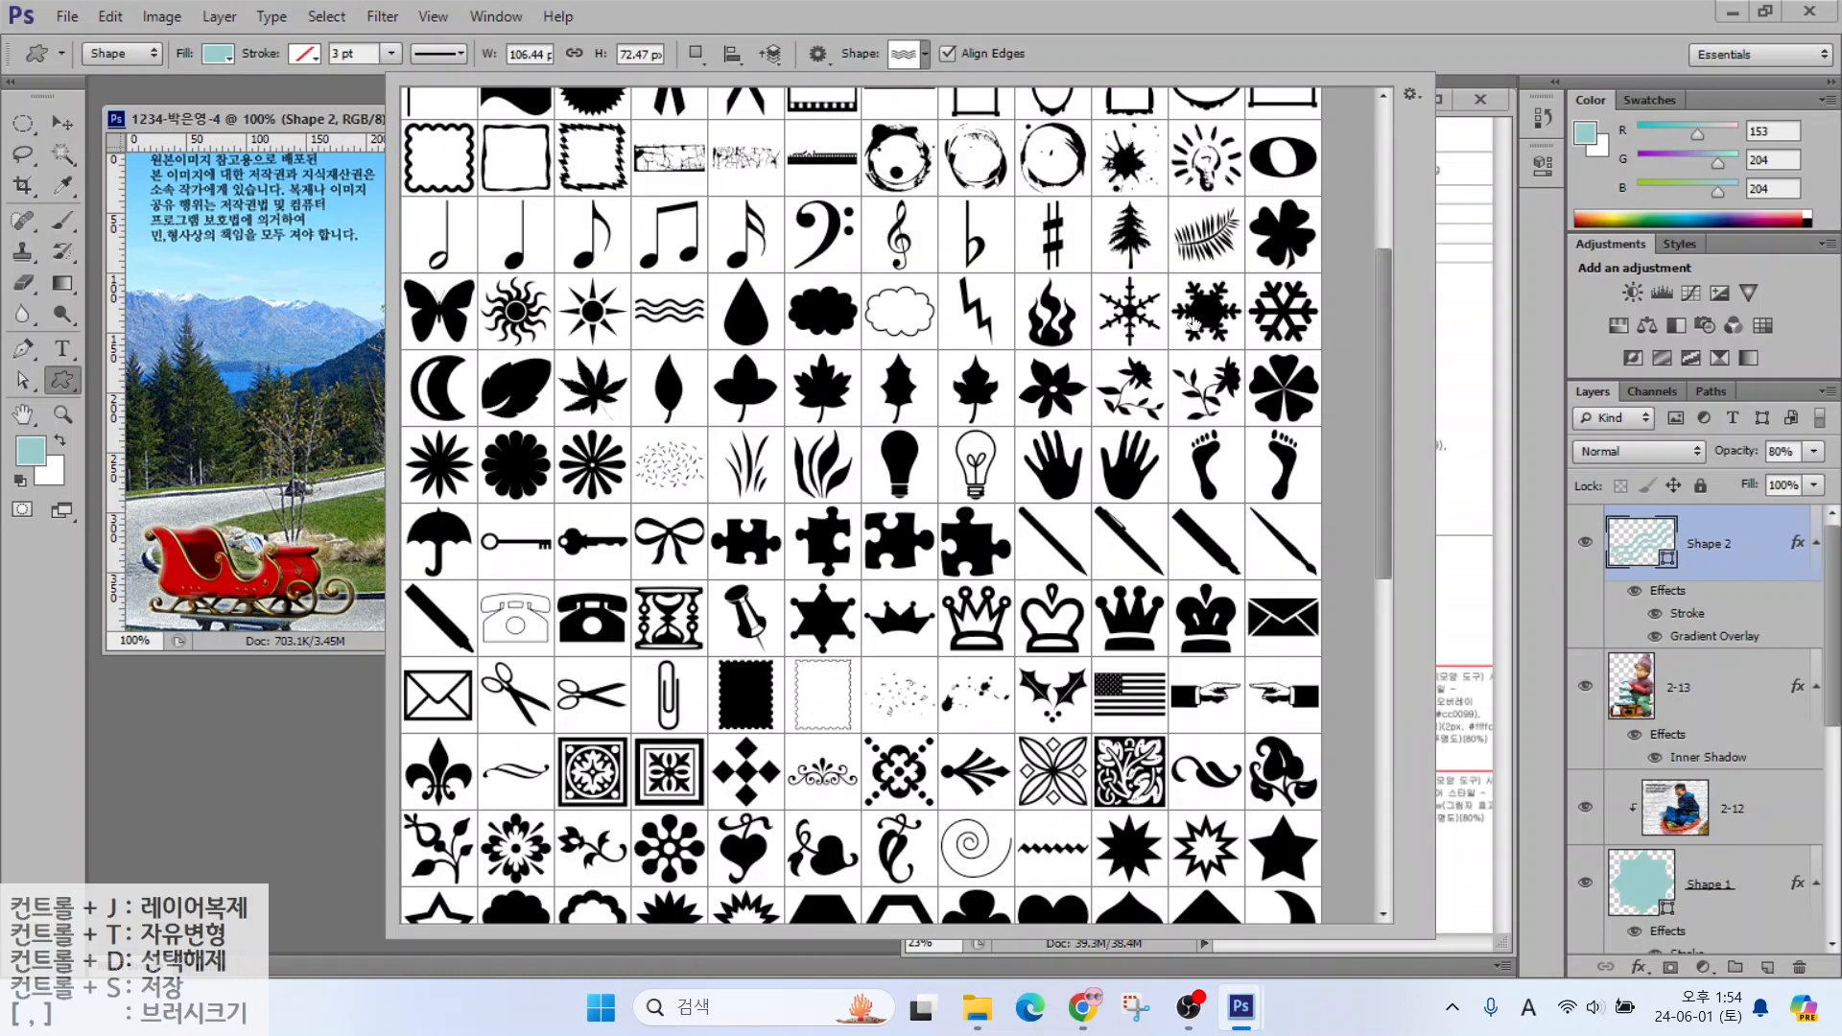
double_click(1200, 316)
drag(737, 309, 844, 401)
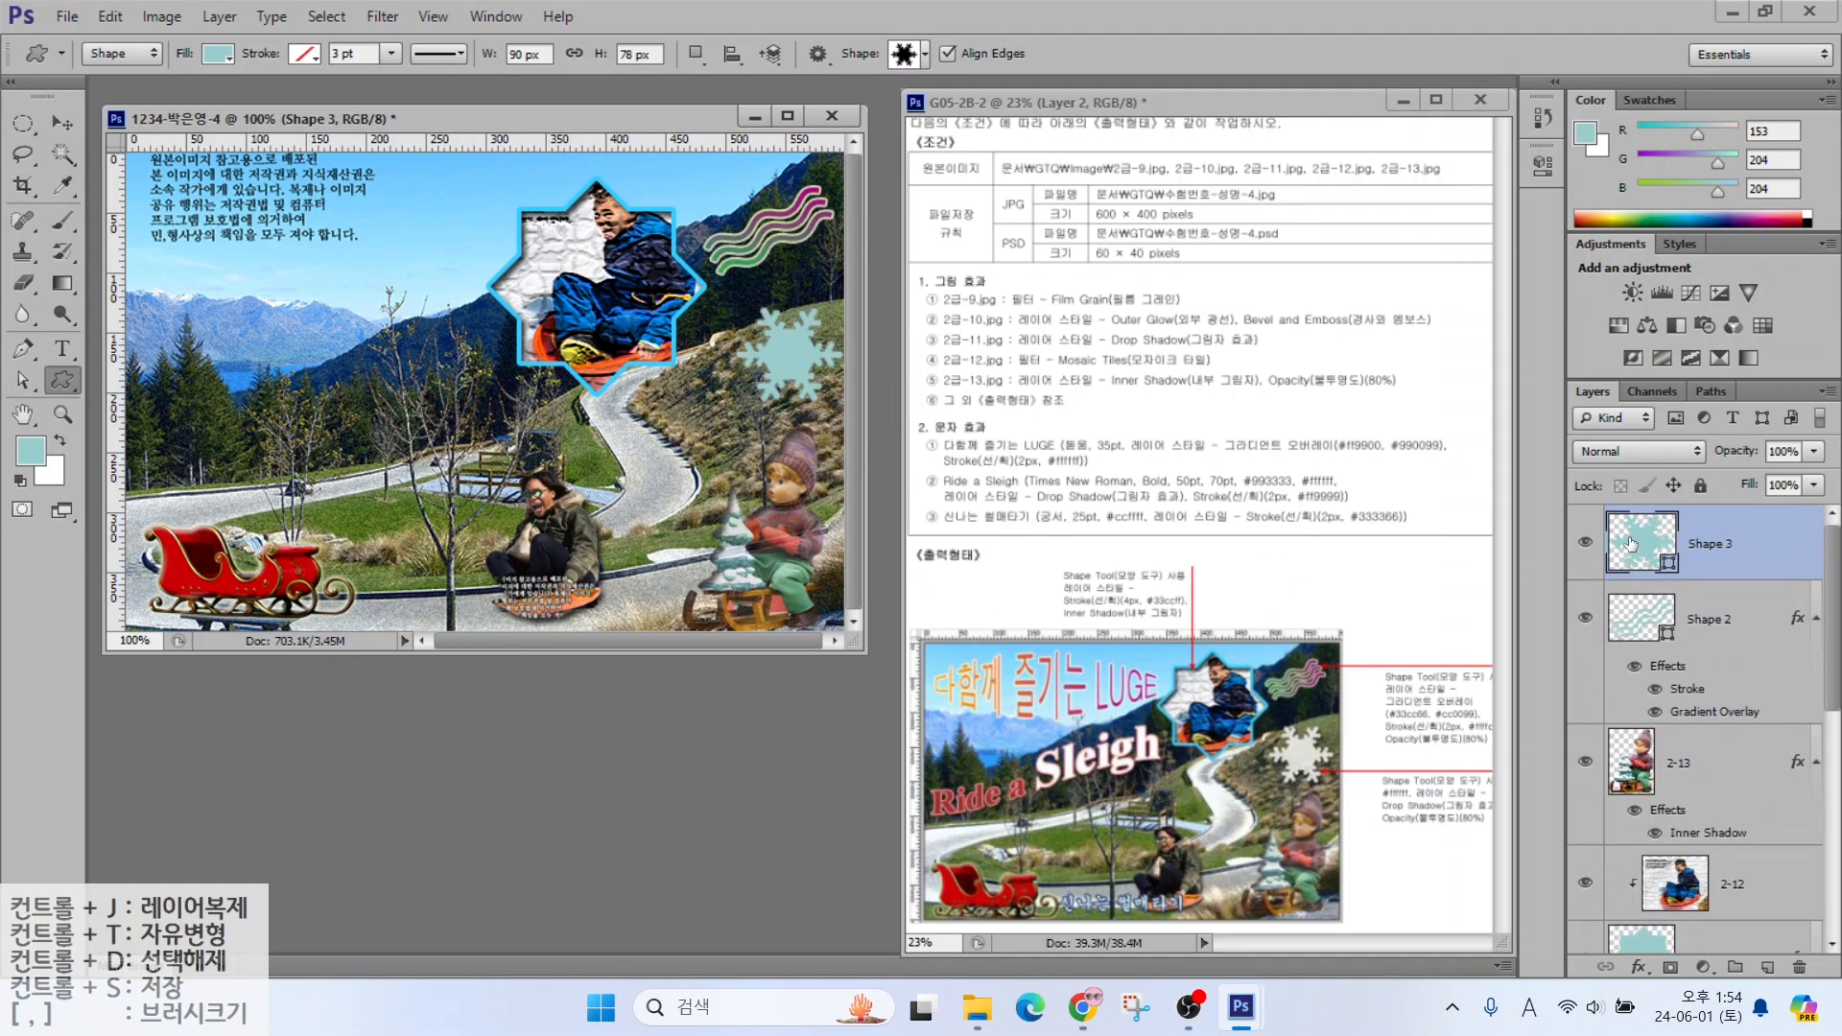
Fill the snowflake with white #ffffff and set its opacity to 80%
double_click(1631, 545)
text(ffffff)
click(789, 168)
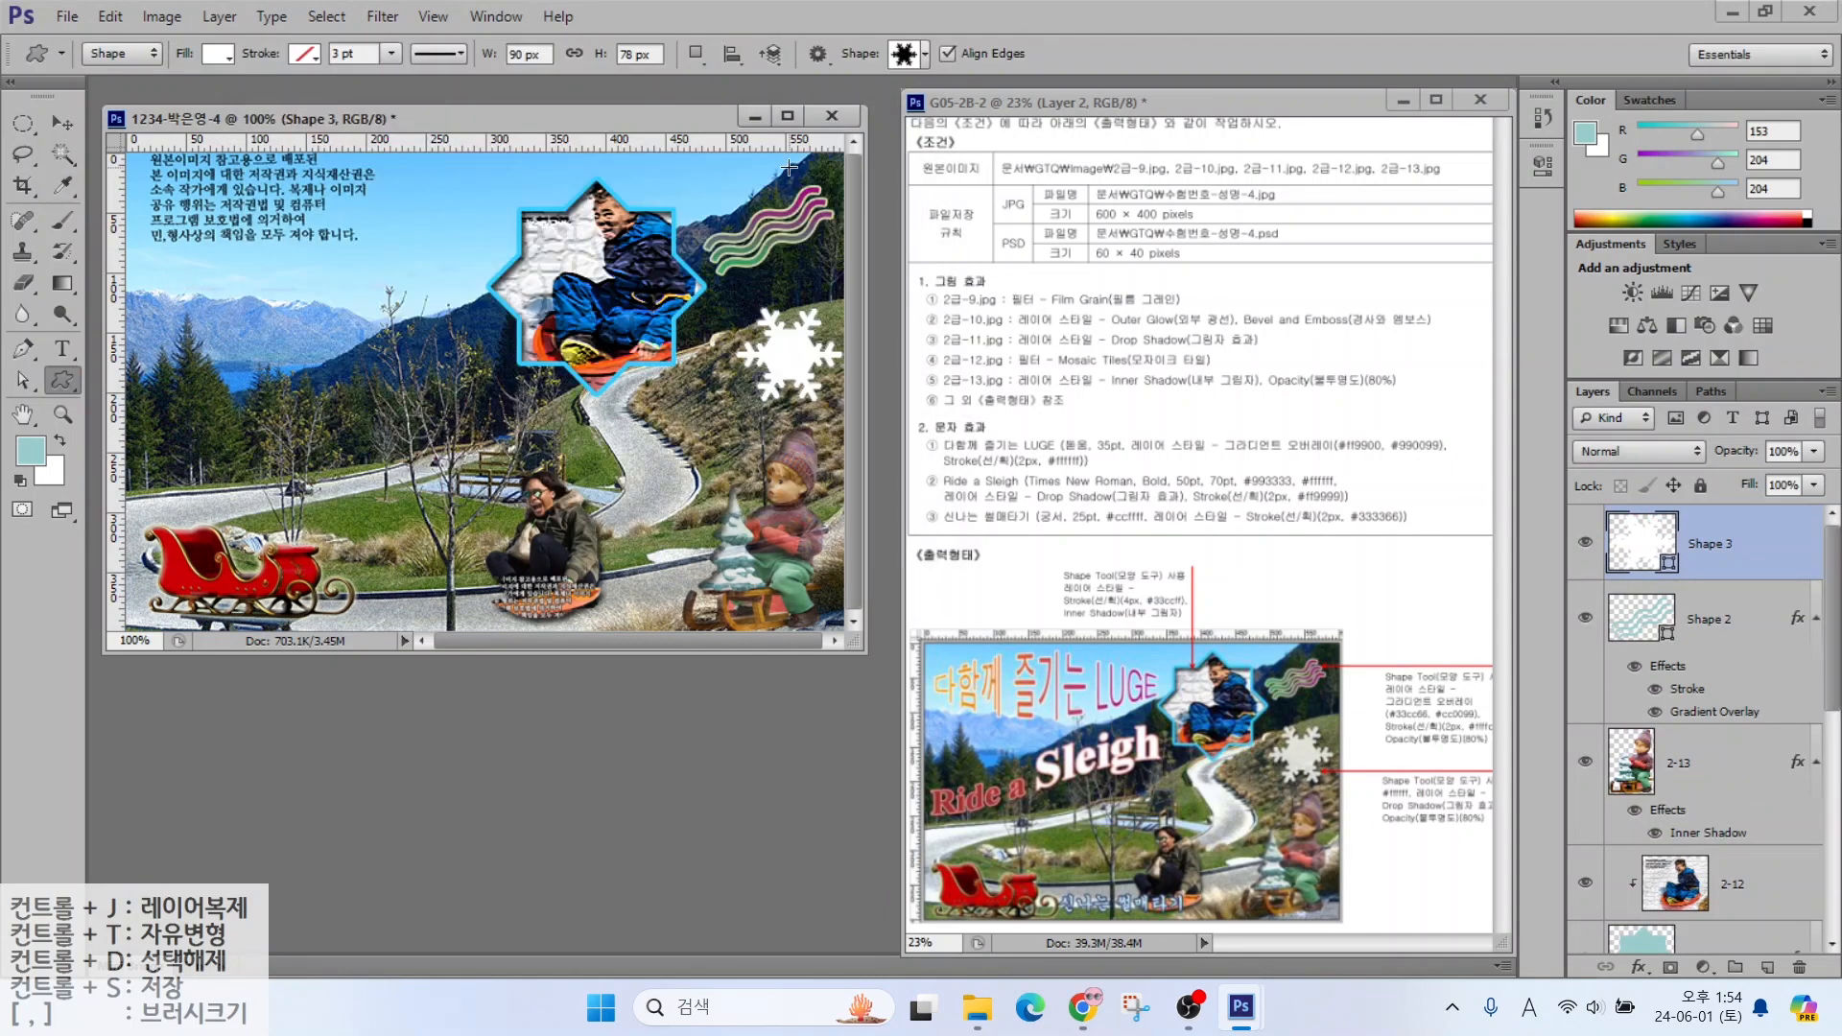
double_click(1780, 451)
text(80)
key(Return)
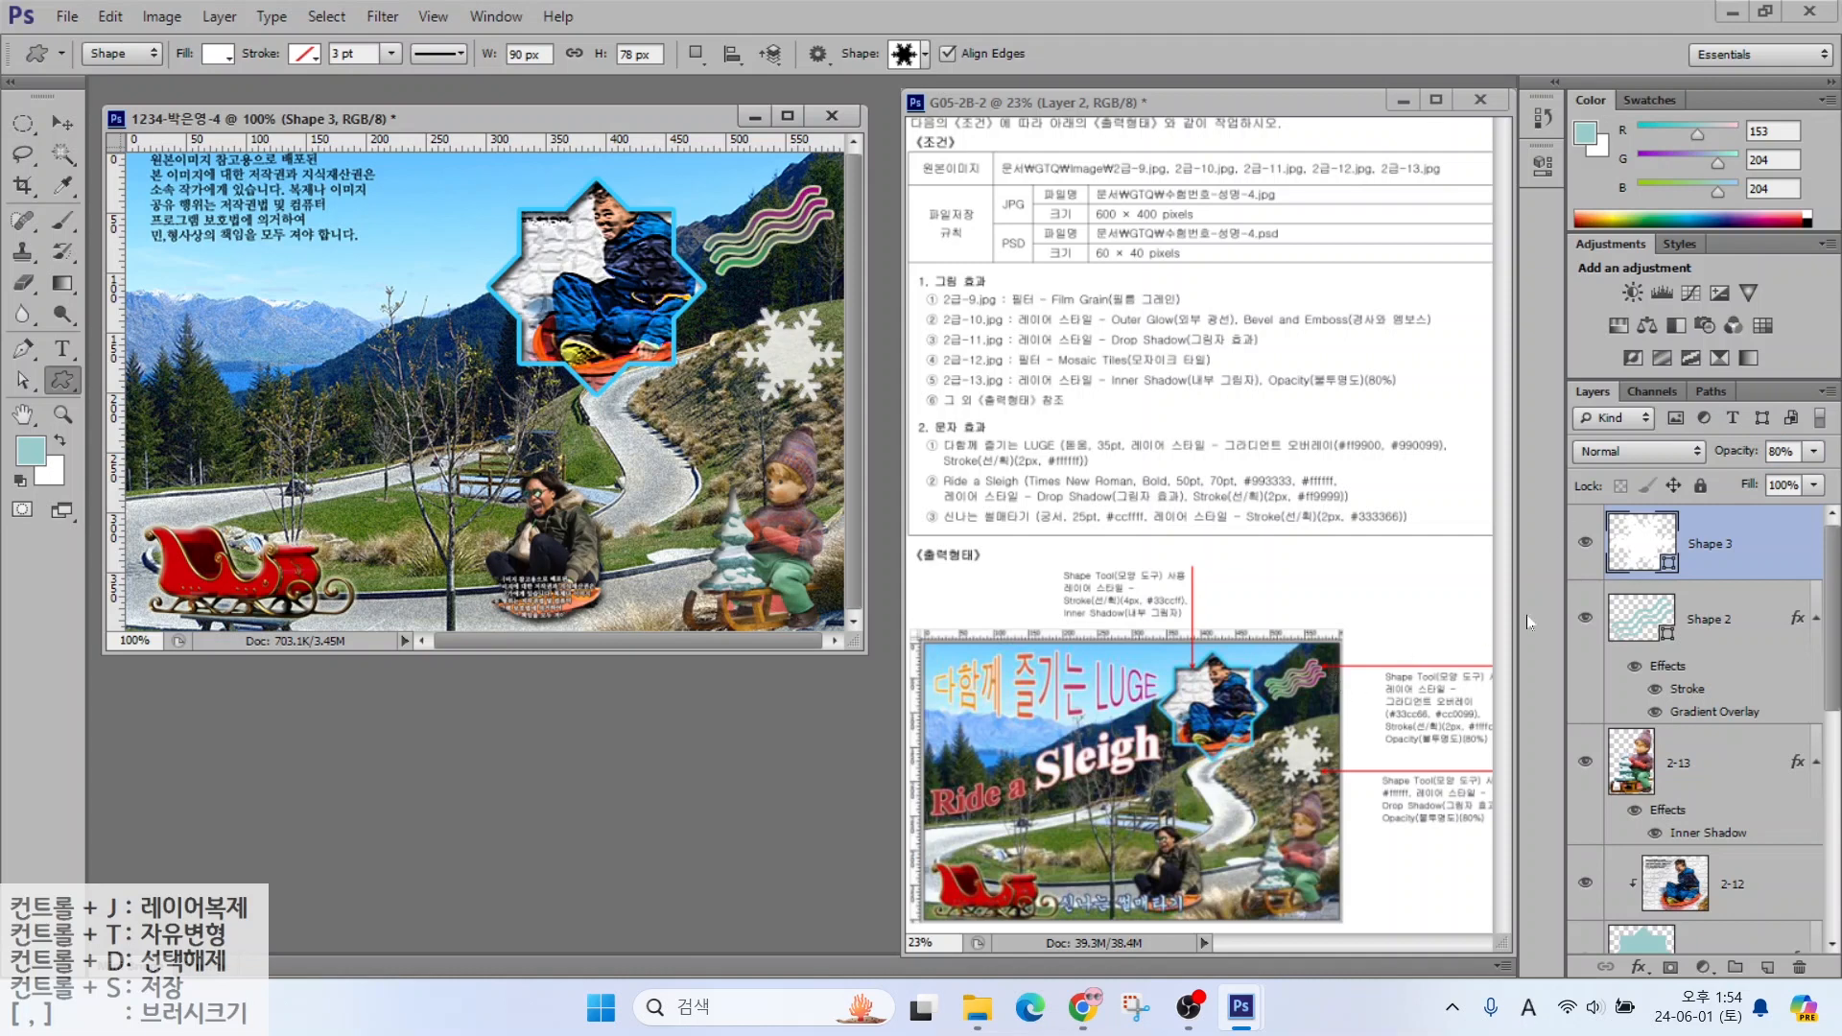
Add a Drop Shadow effect to the snowflake layer
click(1641, 968)
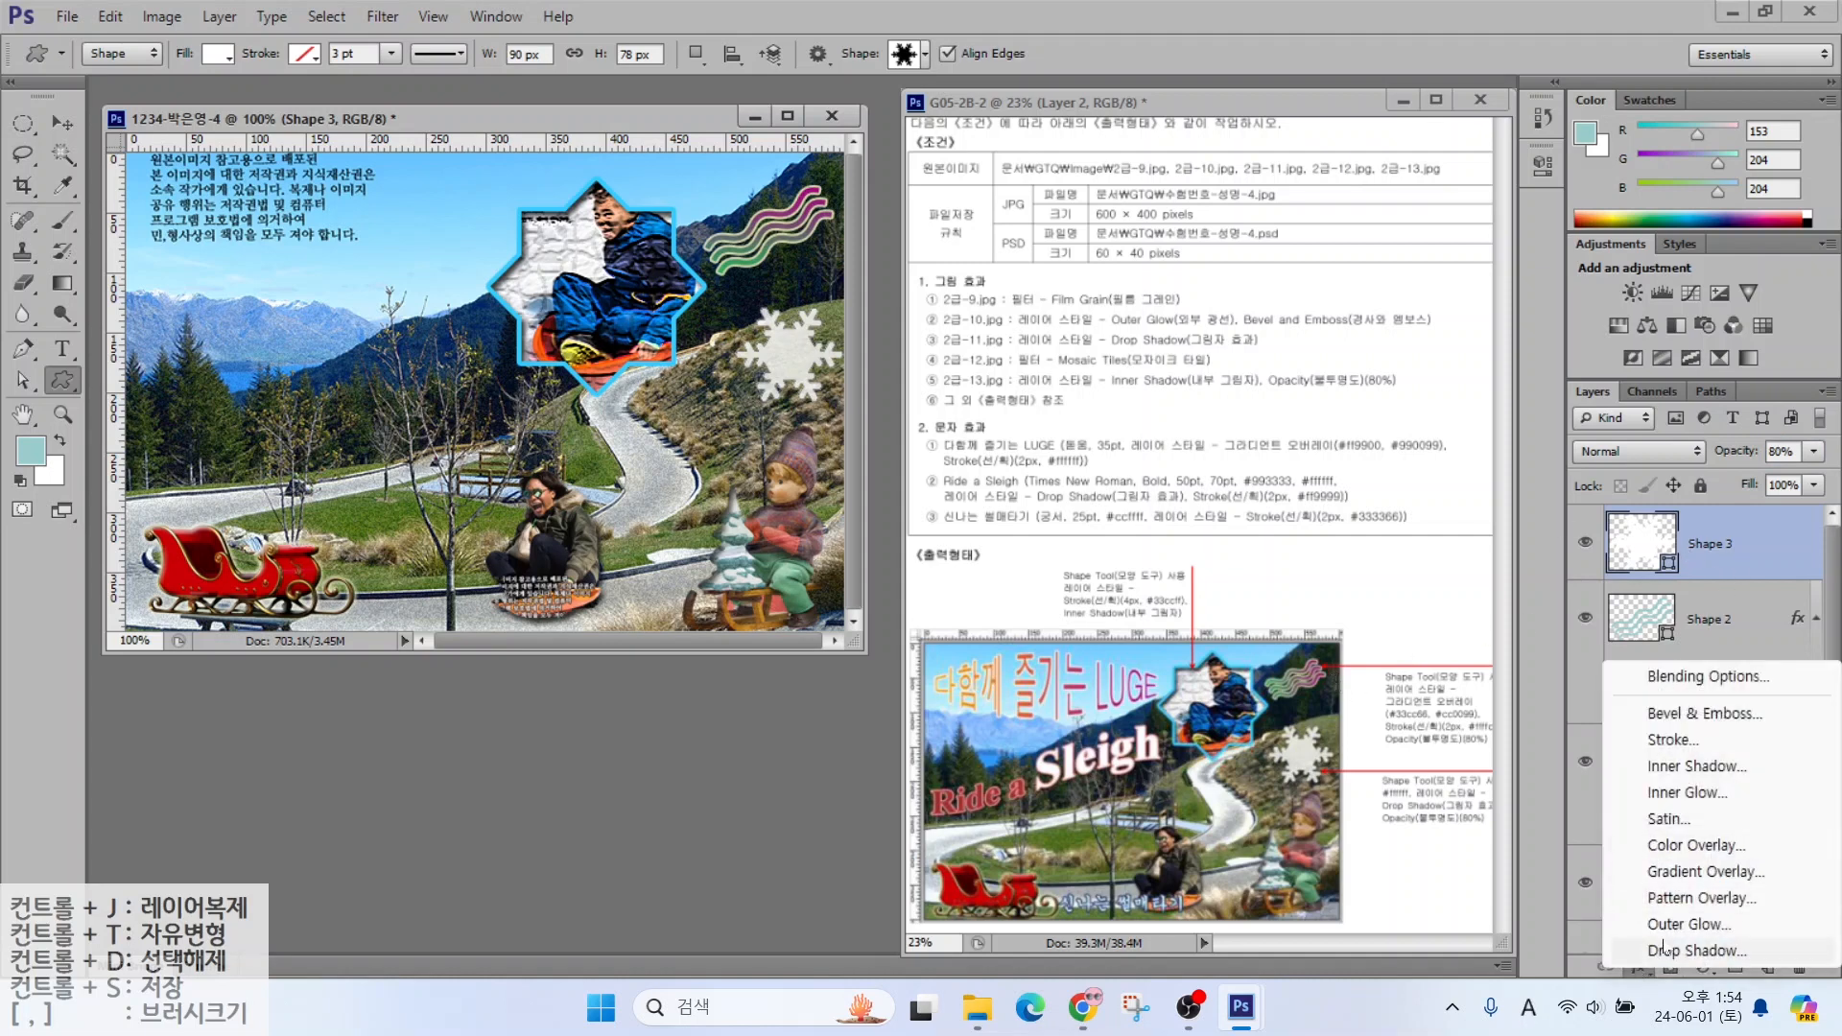
click(1664, 948)
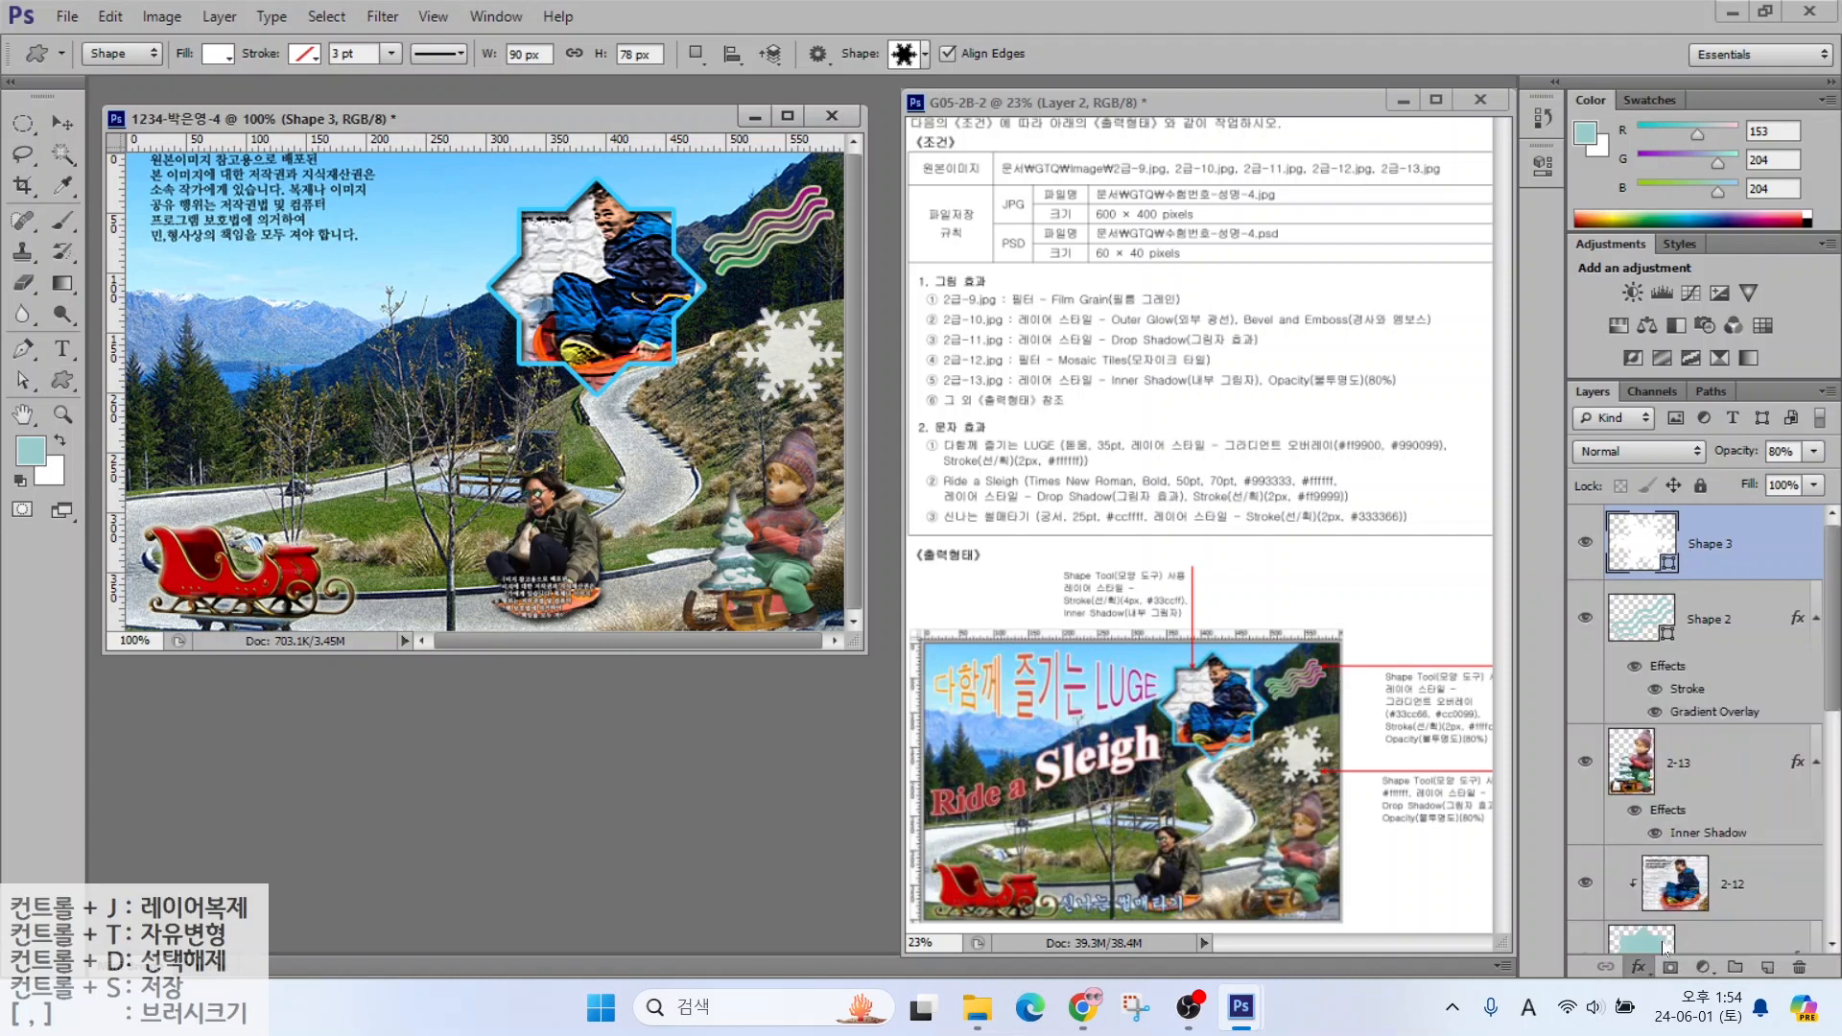
click(1524, 273)
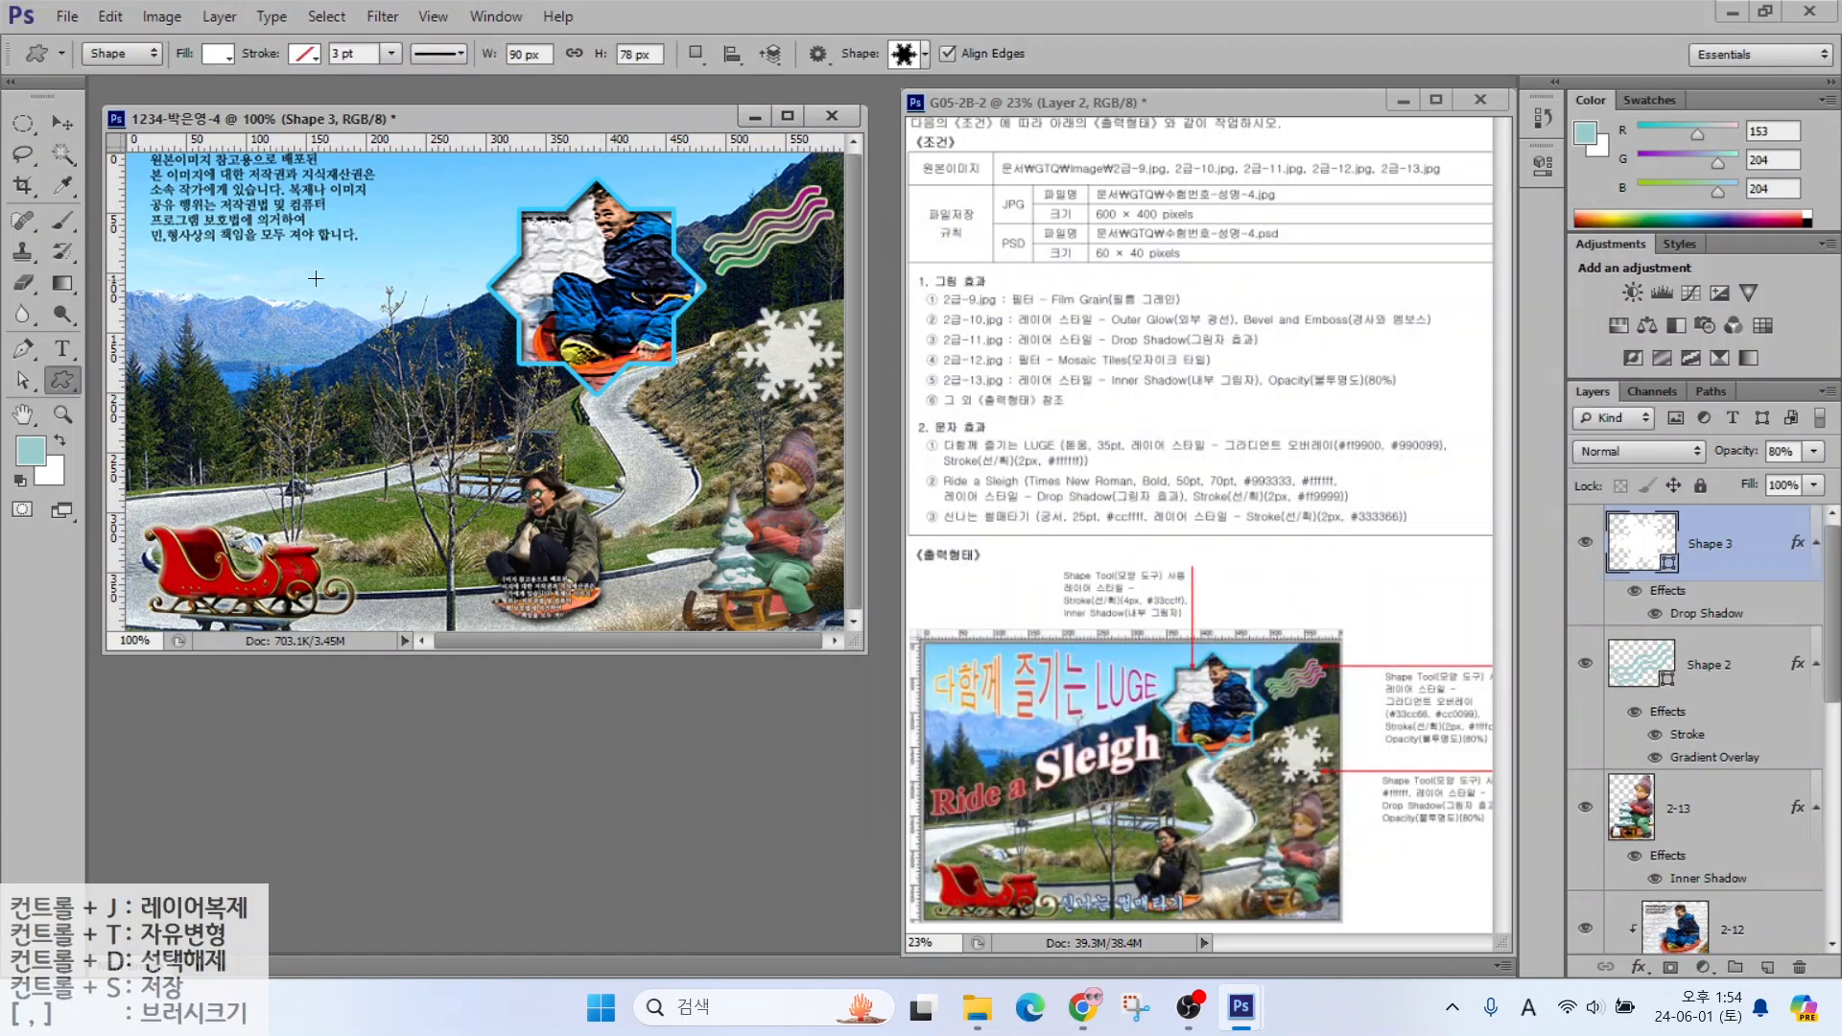
click(63, 352)
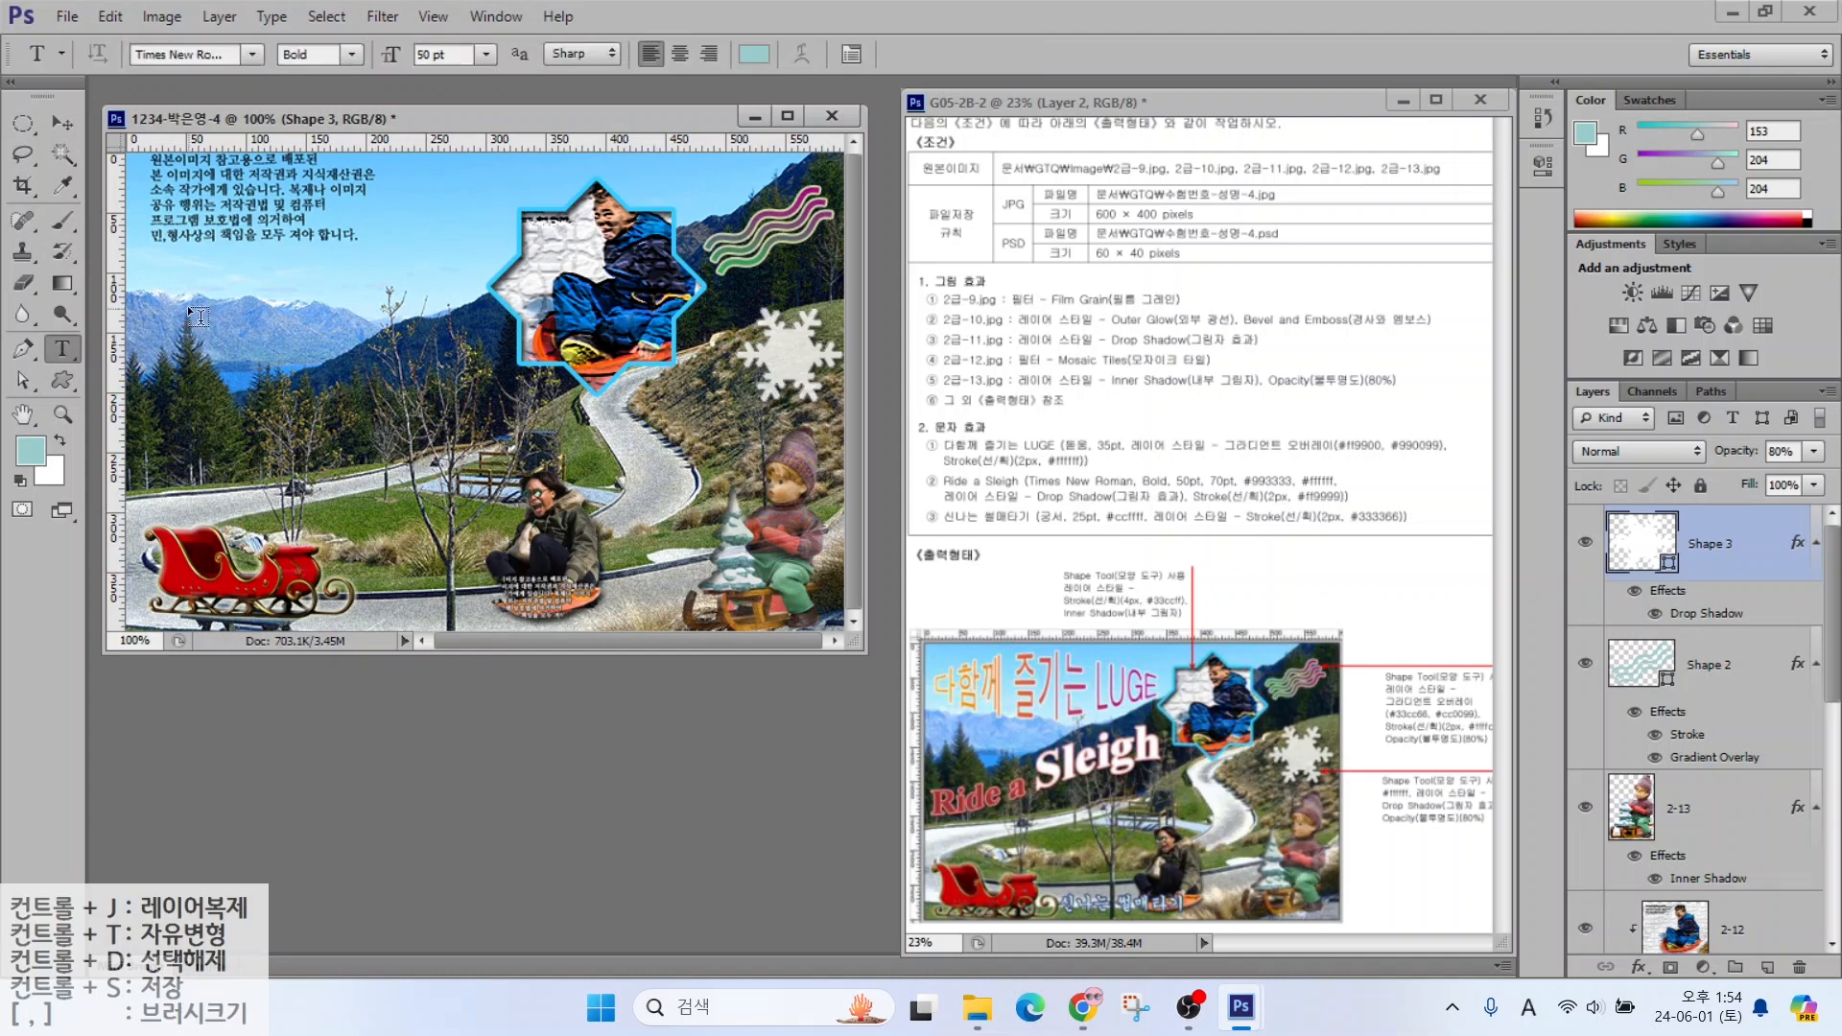
Type the title '다함께 즐기는 LUGE' left of the star in 돋움 at 35 pt
click(188, 304)
key(Hangul)
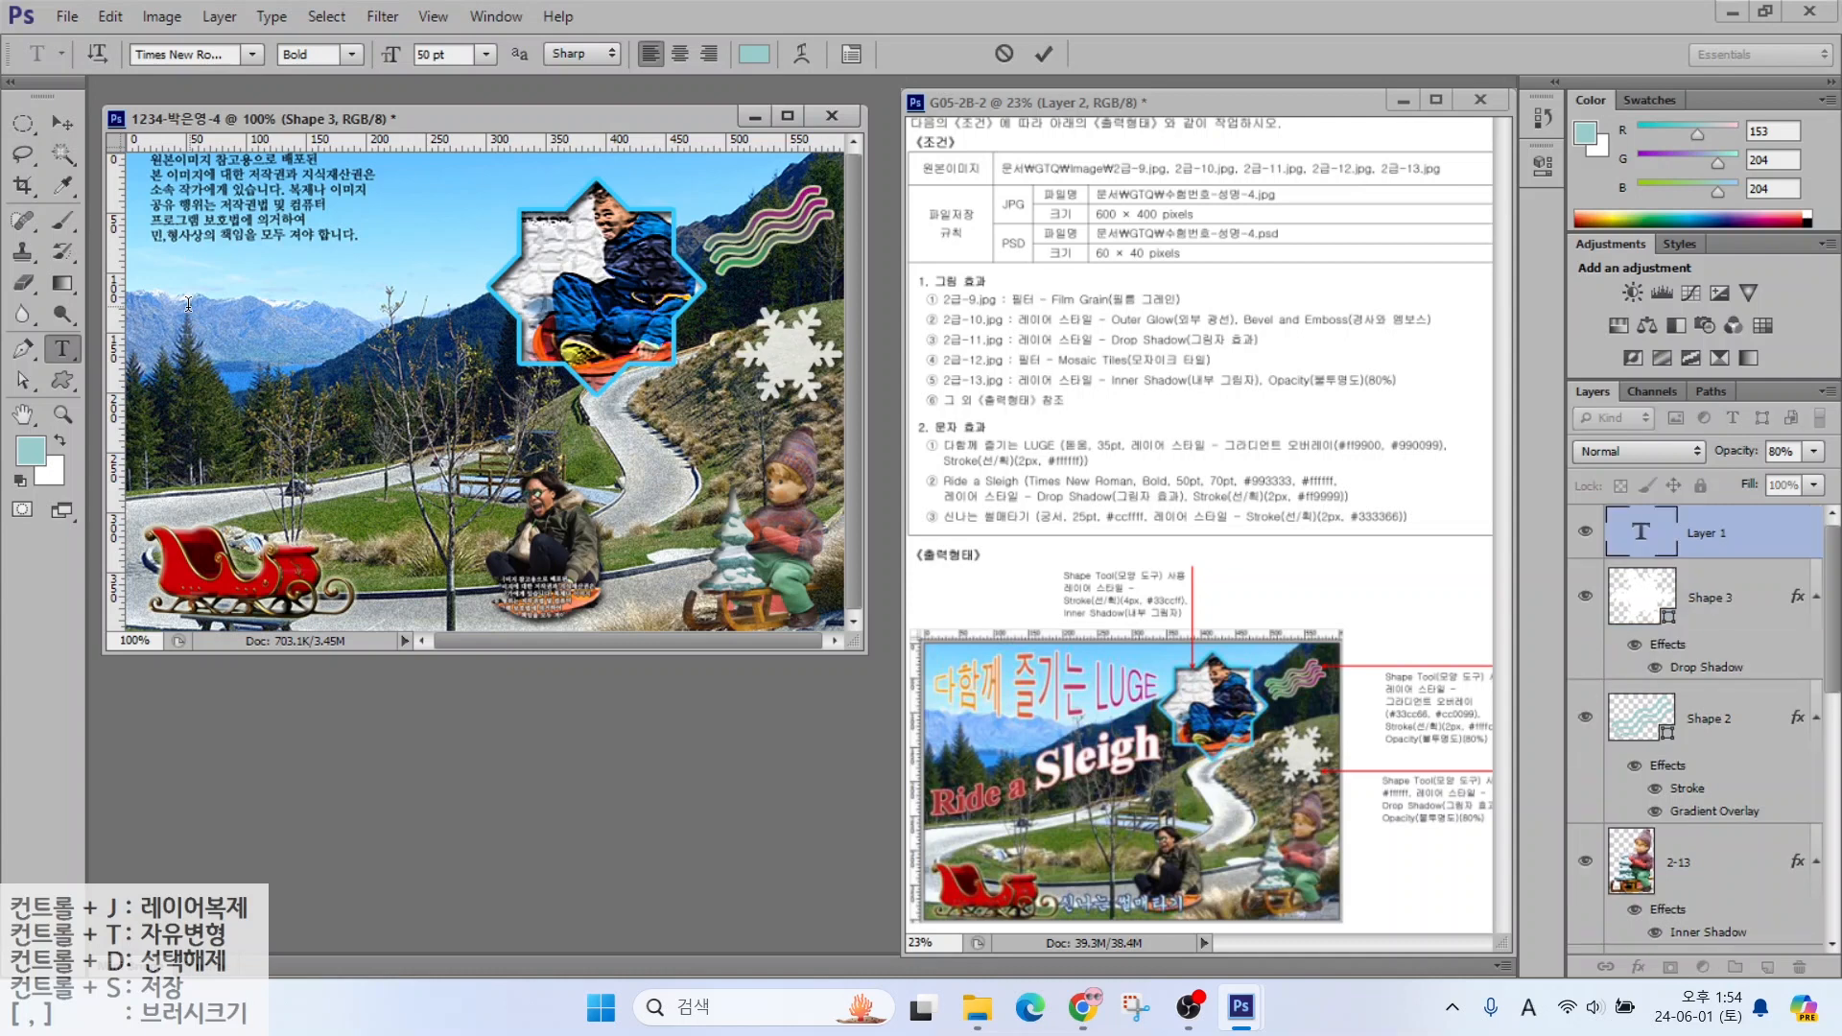
text(다함께 즐기)
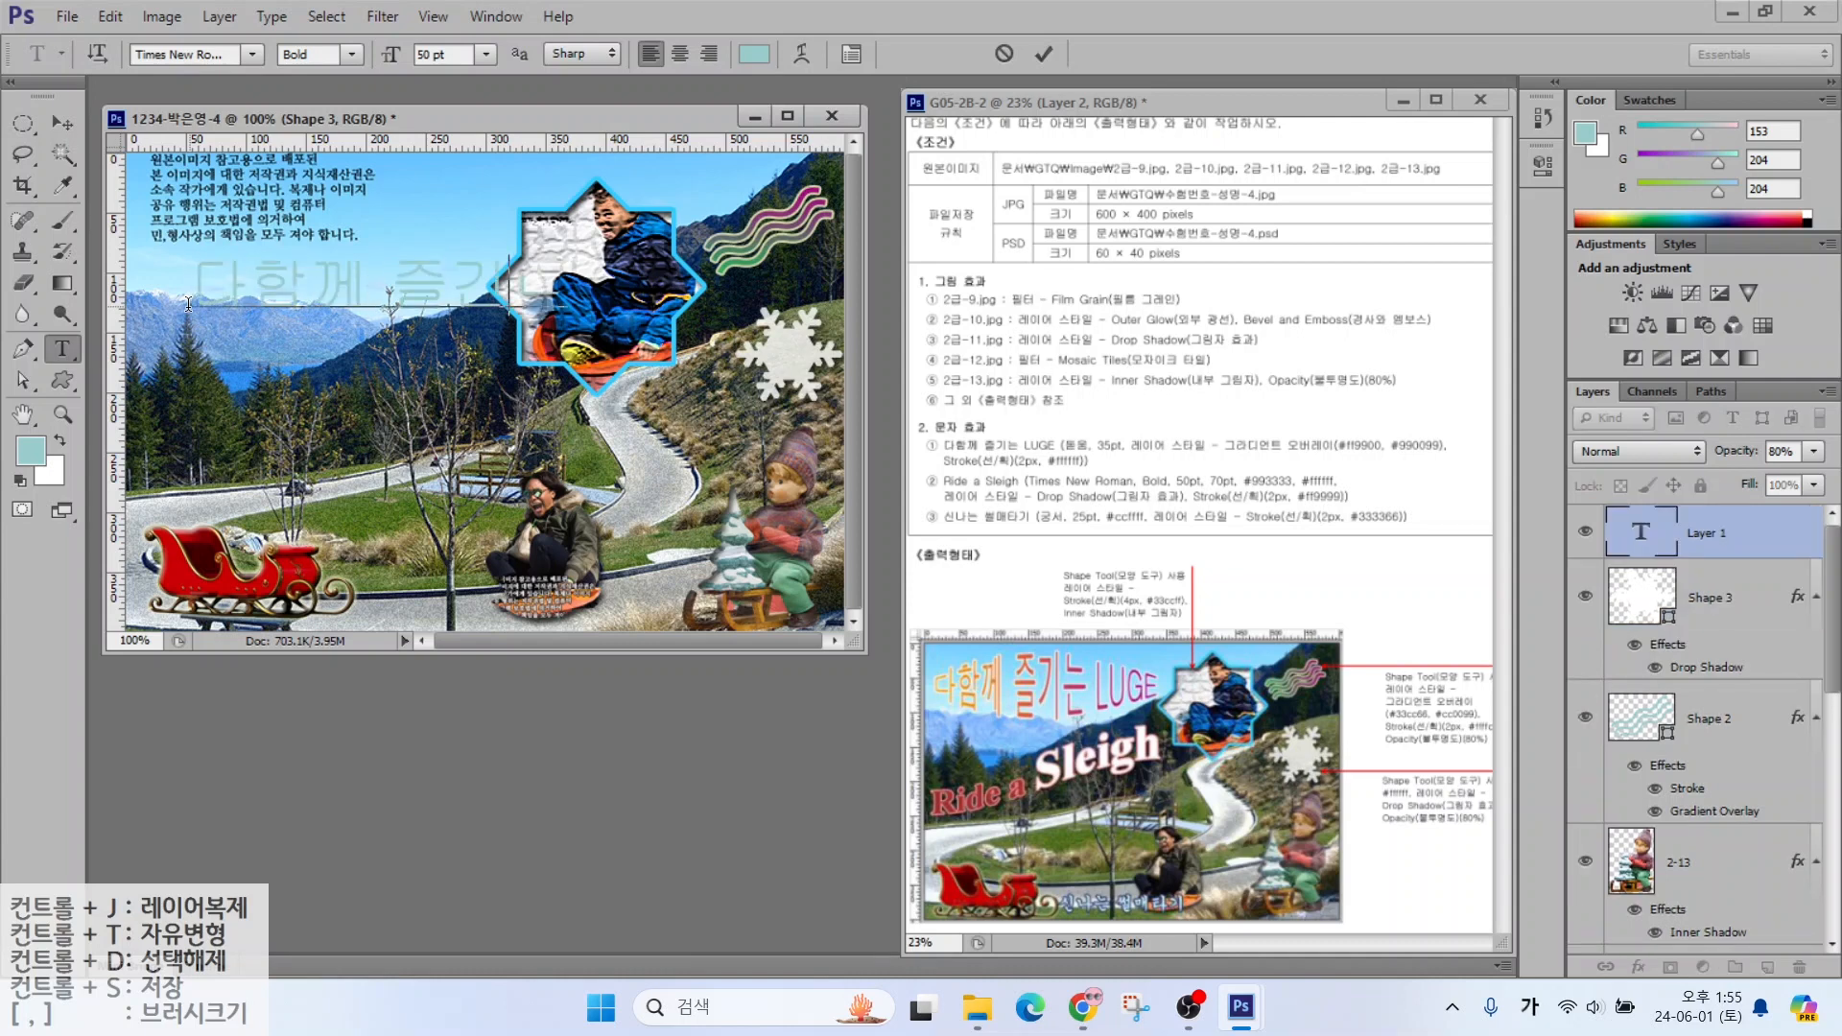
text(는 LUGE)
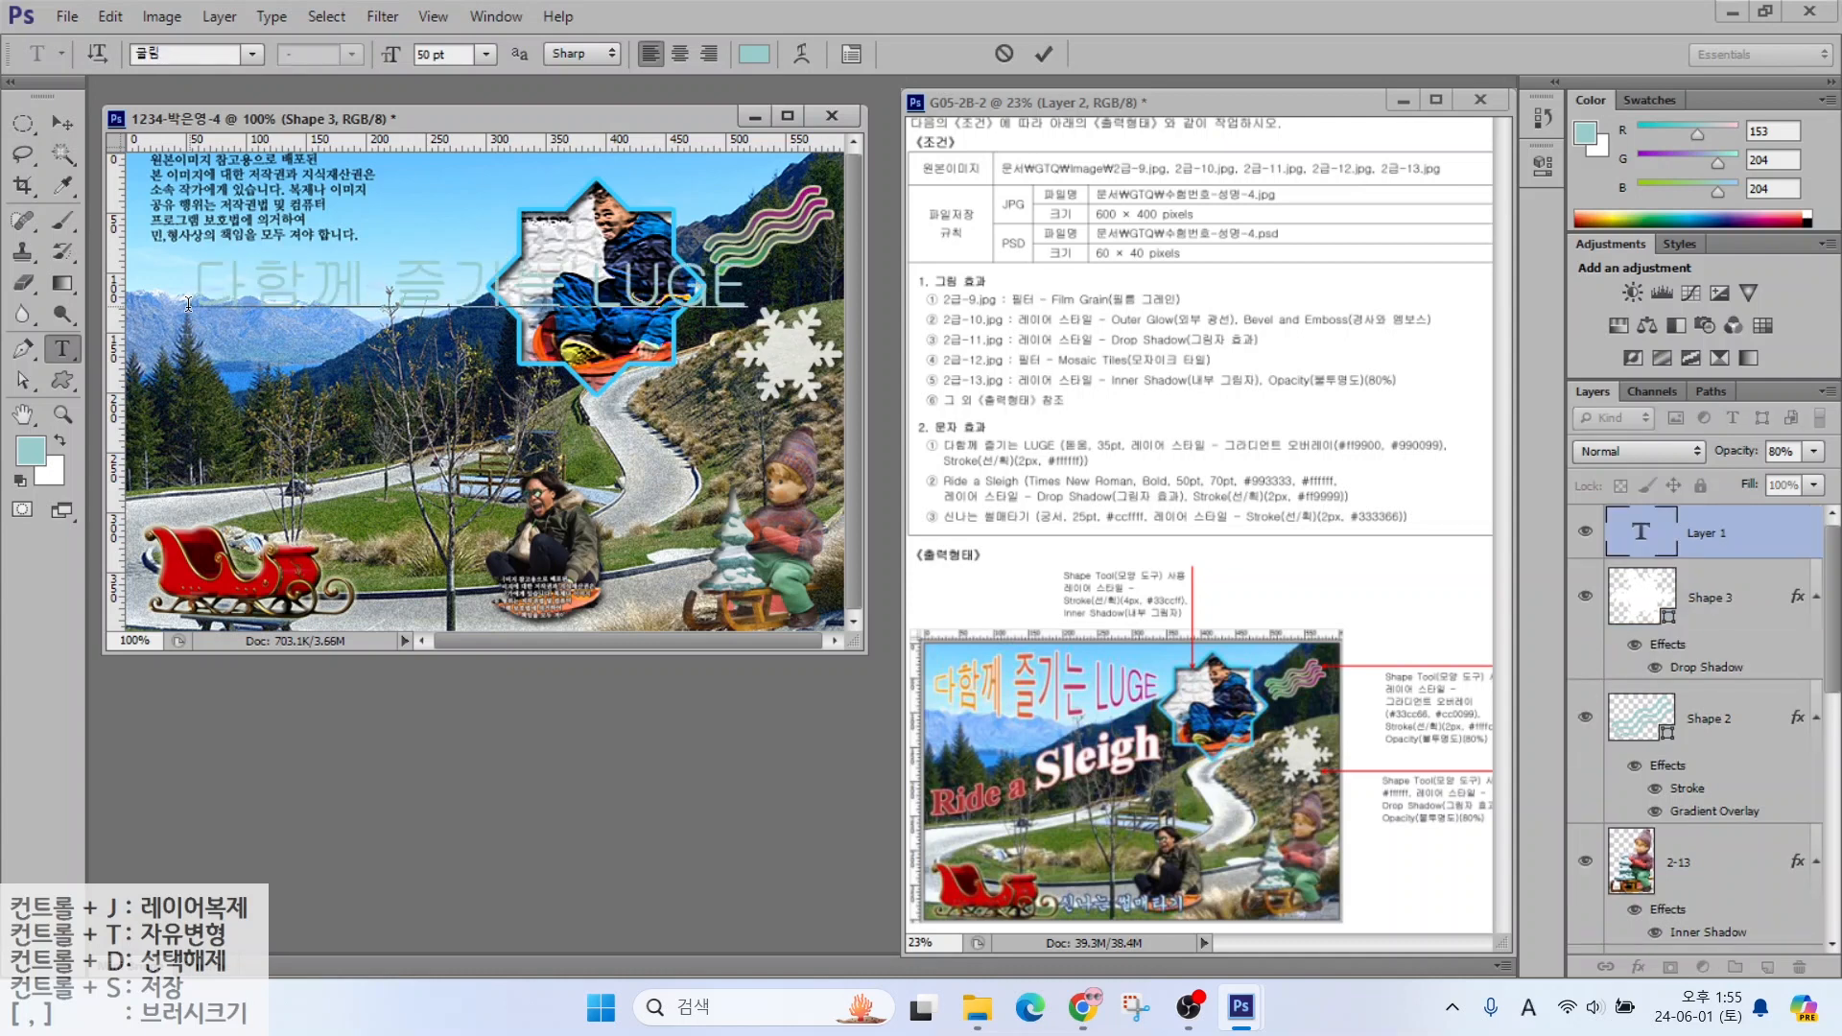
key(ctrl+Return)
click(252, 54)
click(188, 294)
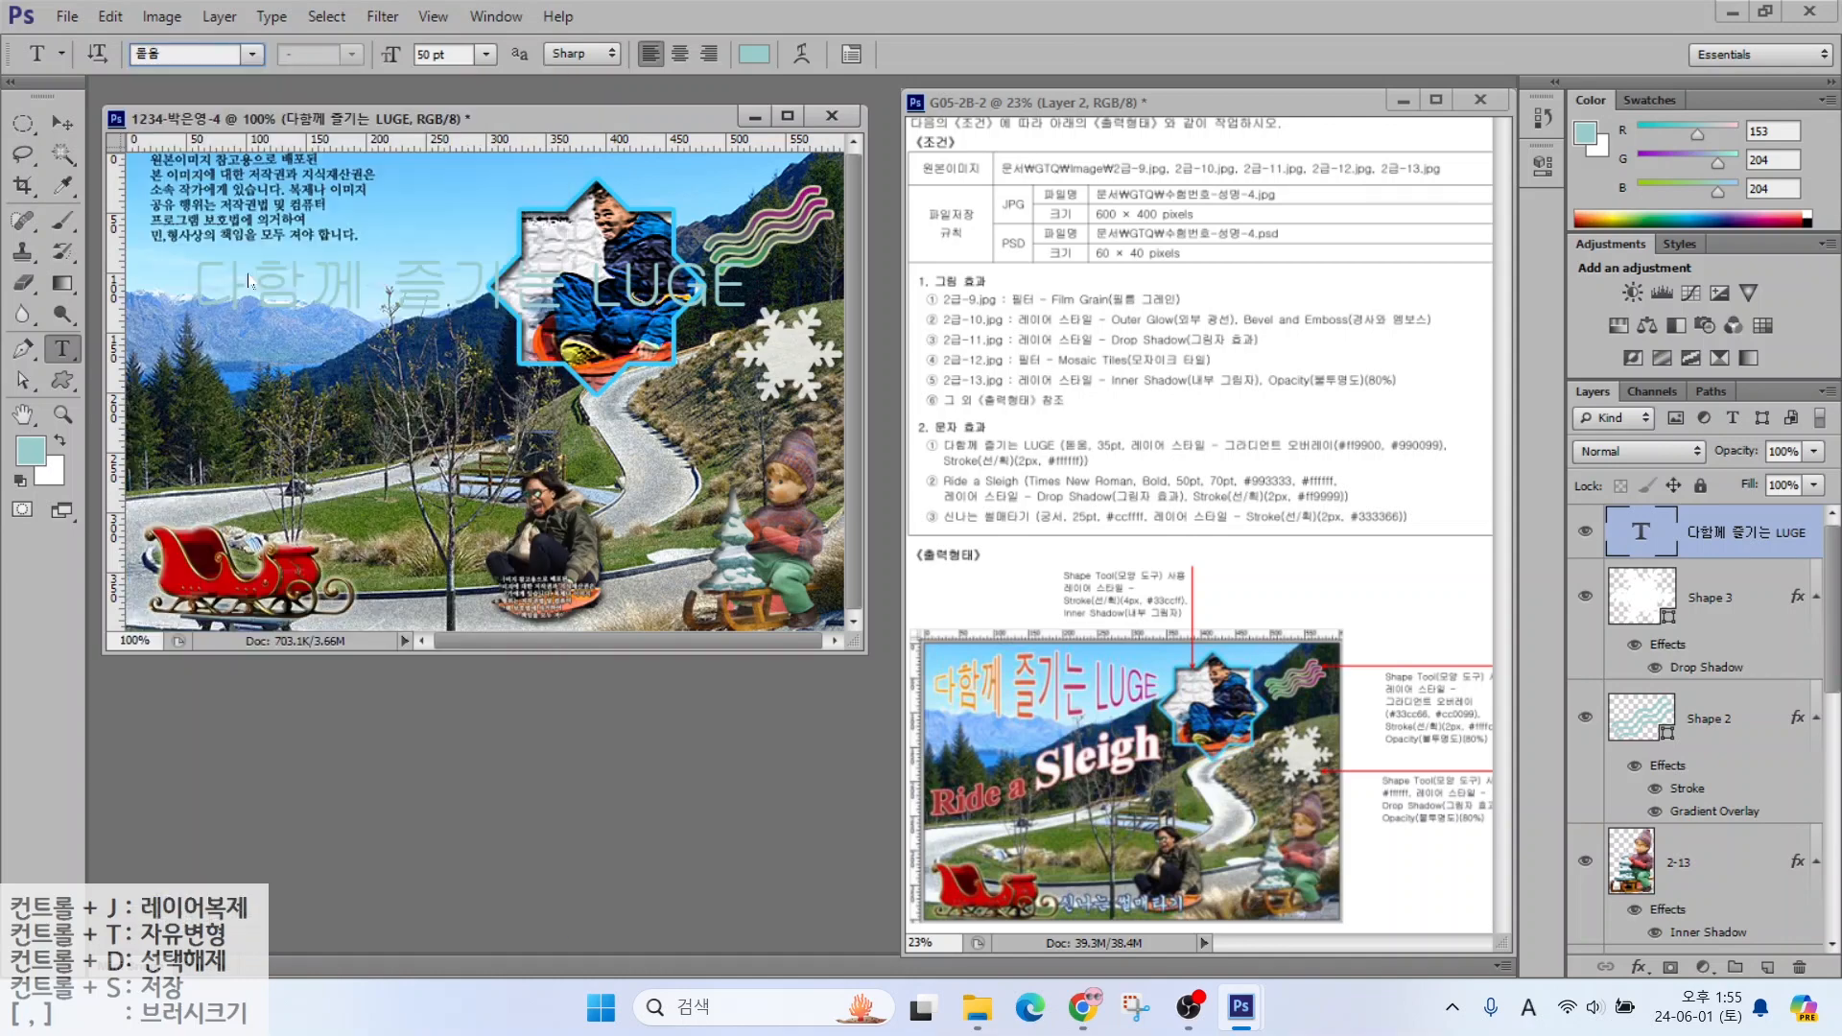
click(437, 54)
text(35)
key(Return)
Give the title a Gradient Overlay from orange #ff9900 to purple #990099
click(1639, 967)
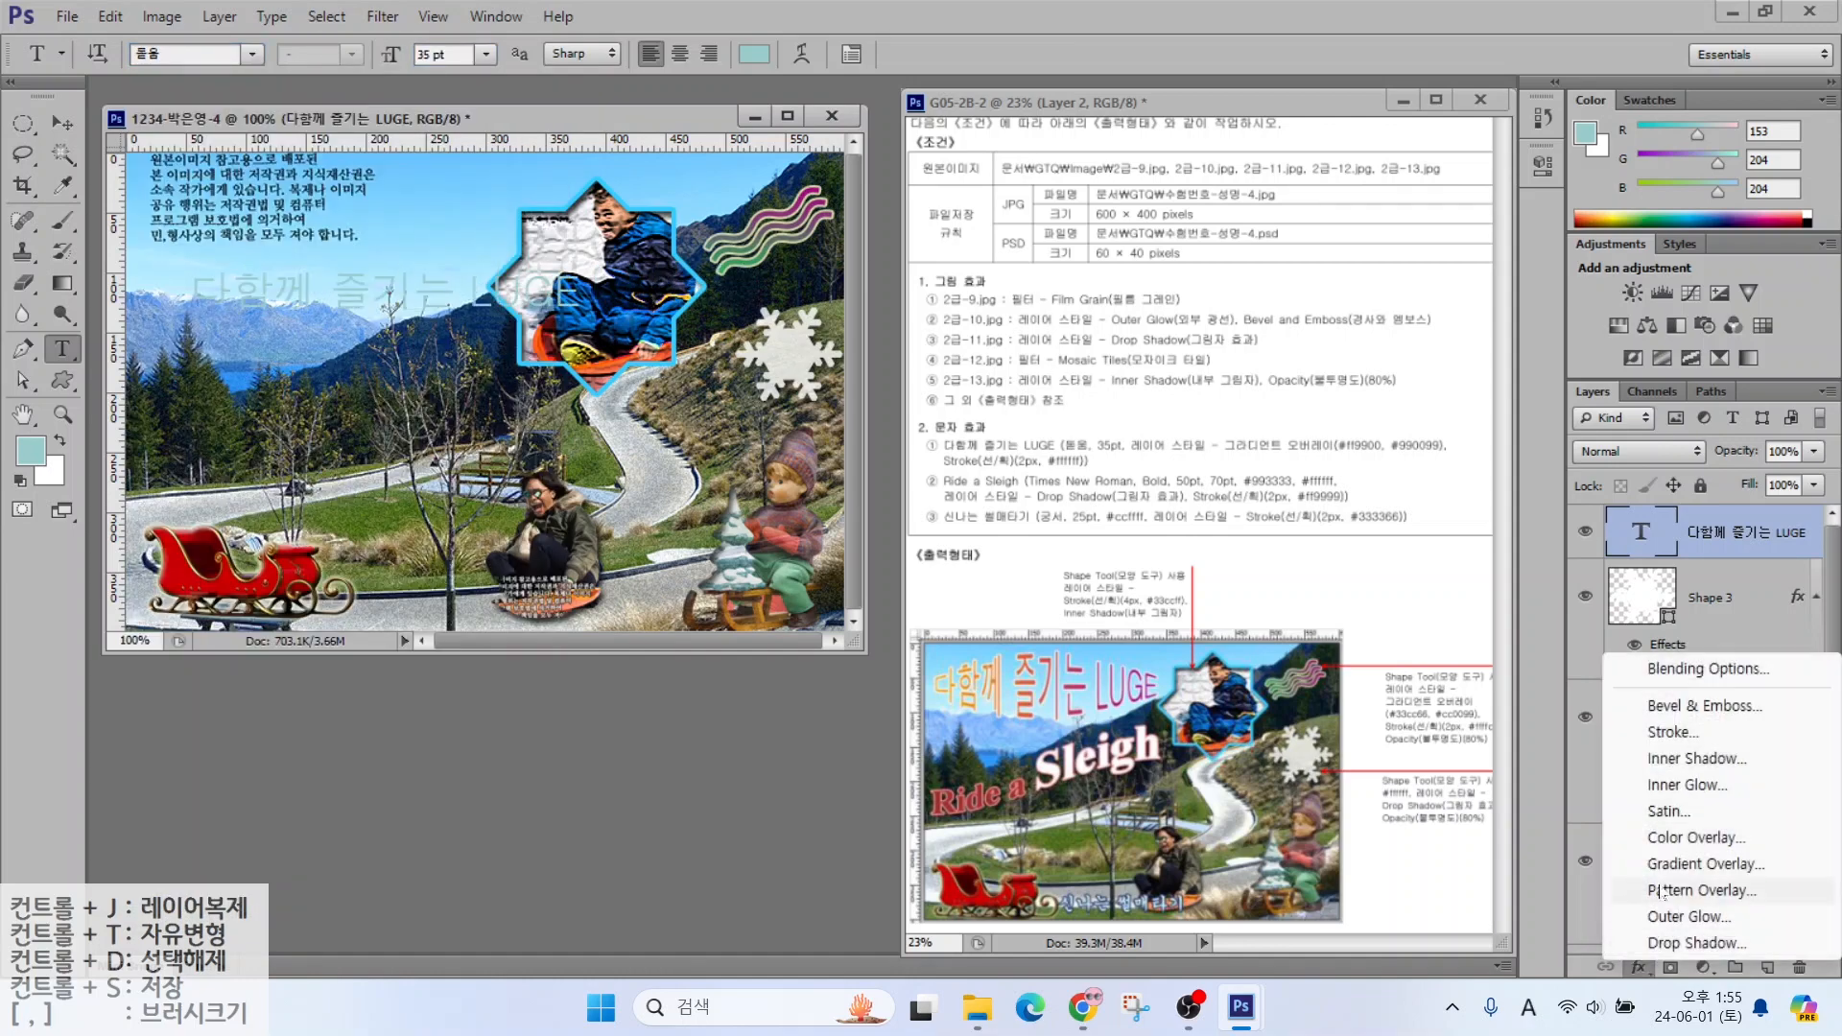
click(1689, 867)
click(1242, 366)
double_click(776, 625)
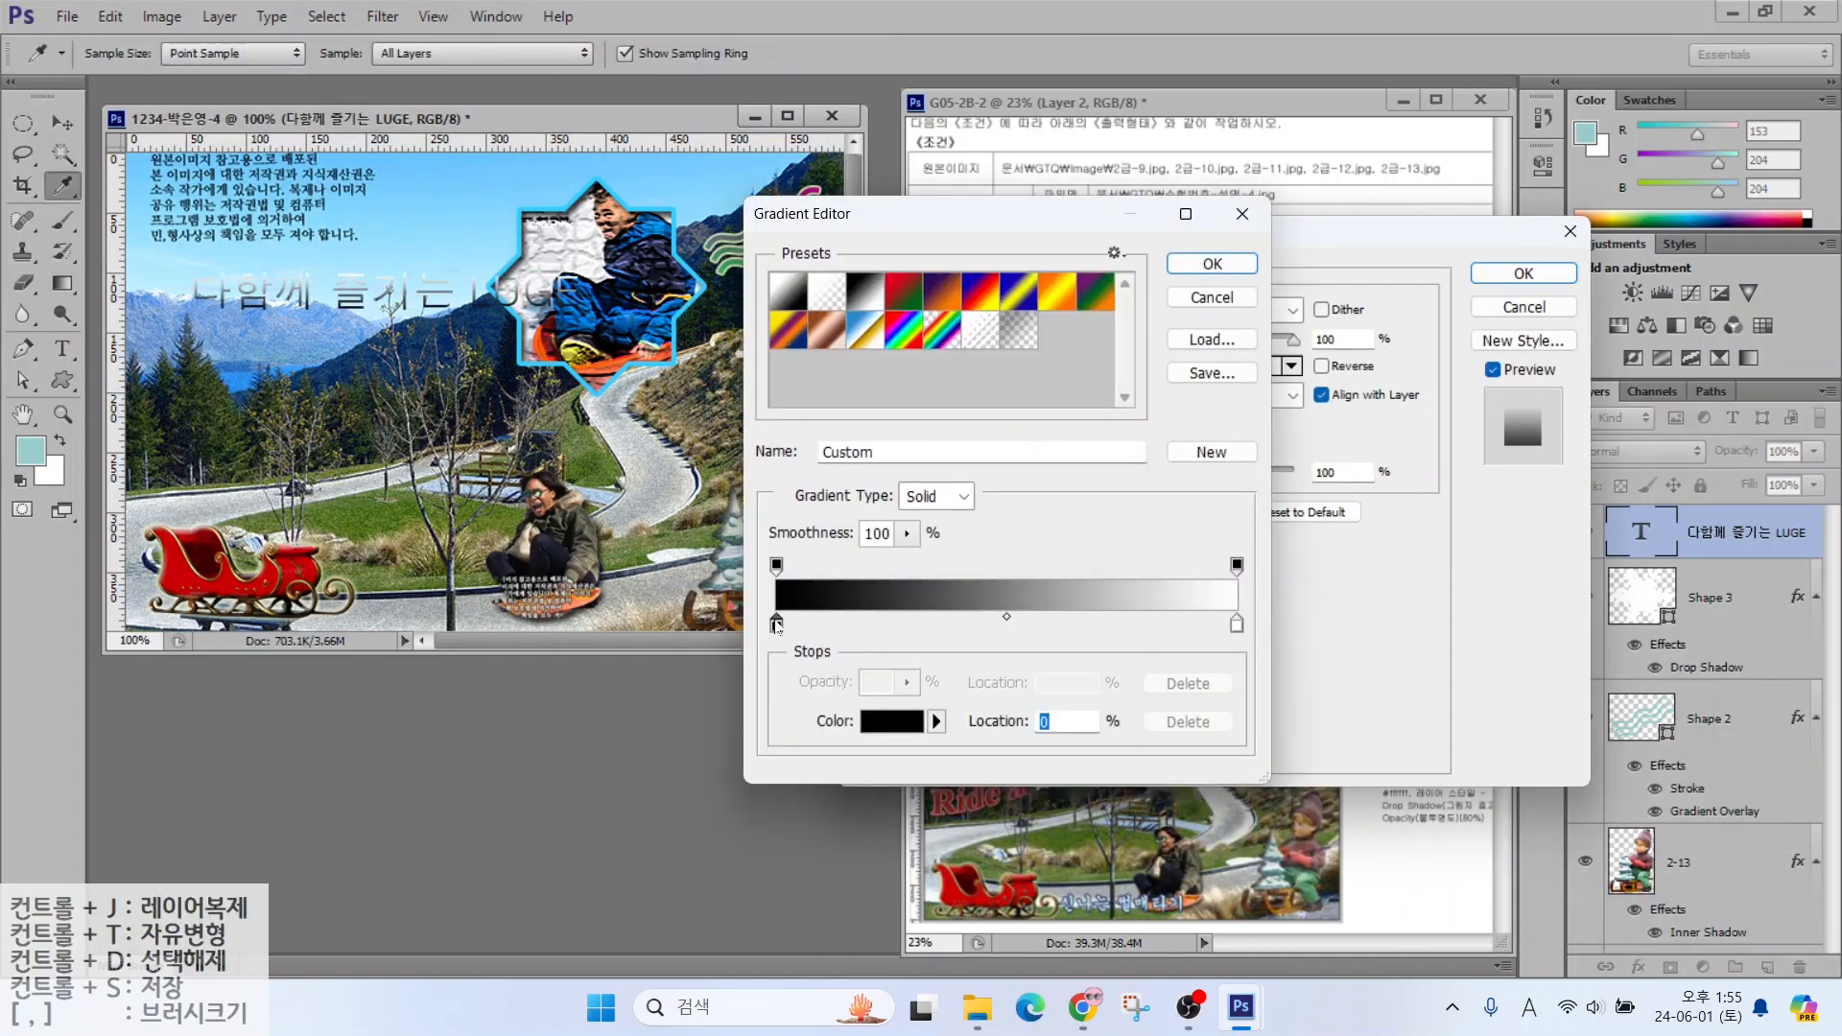
double_click(676, 507)
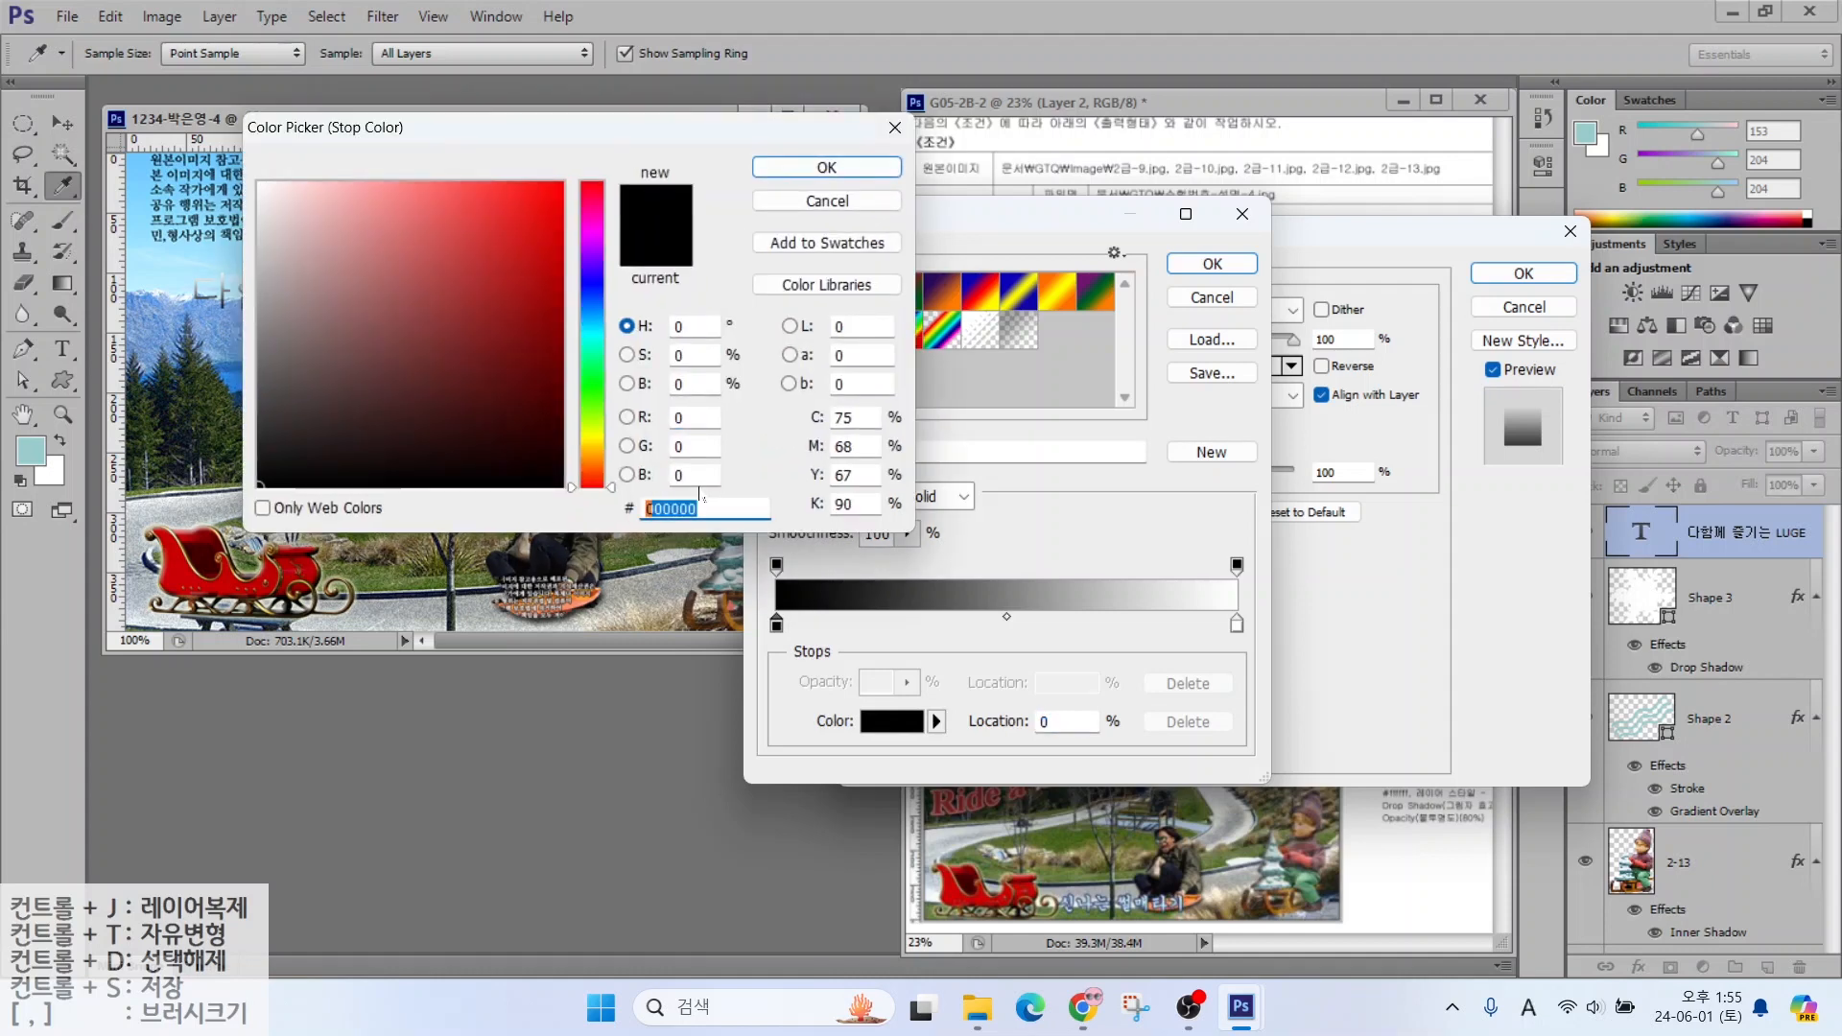
text(f90)
key(Return)
click(1237, 626)
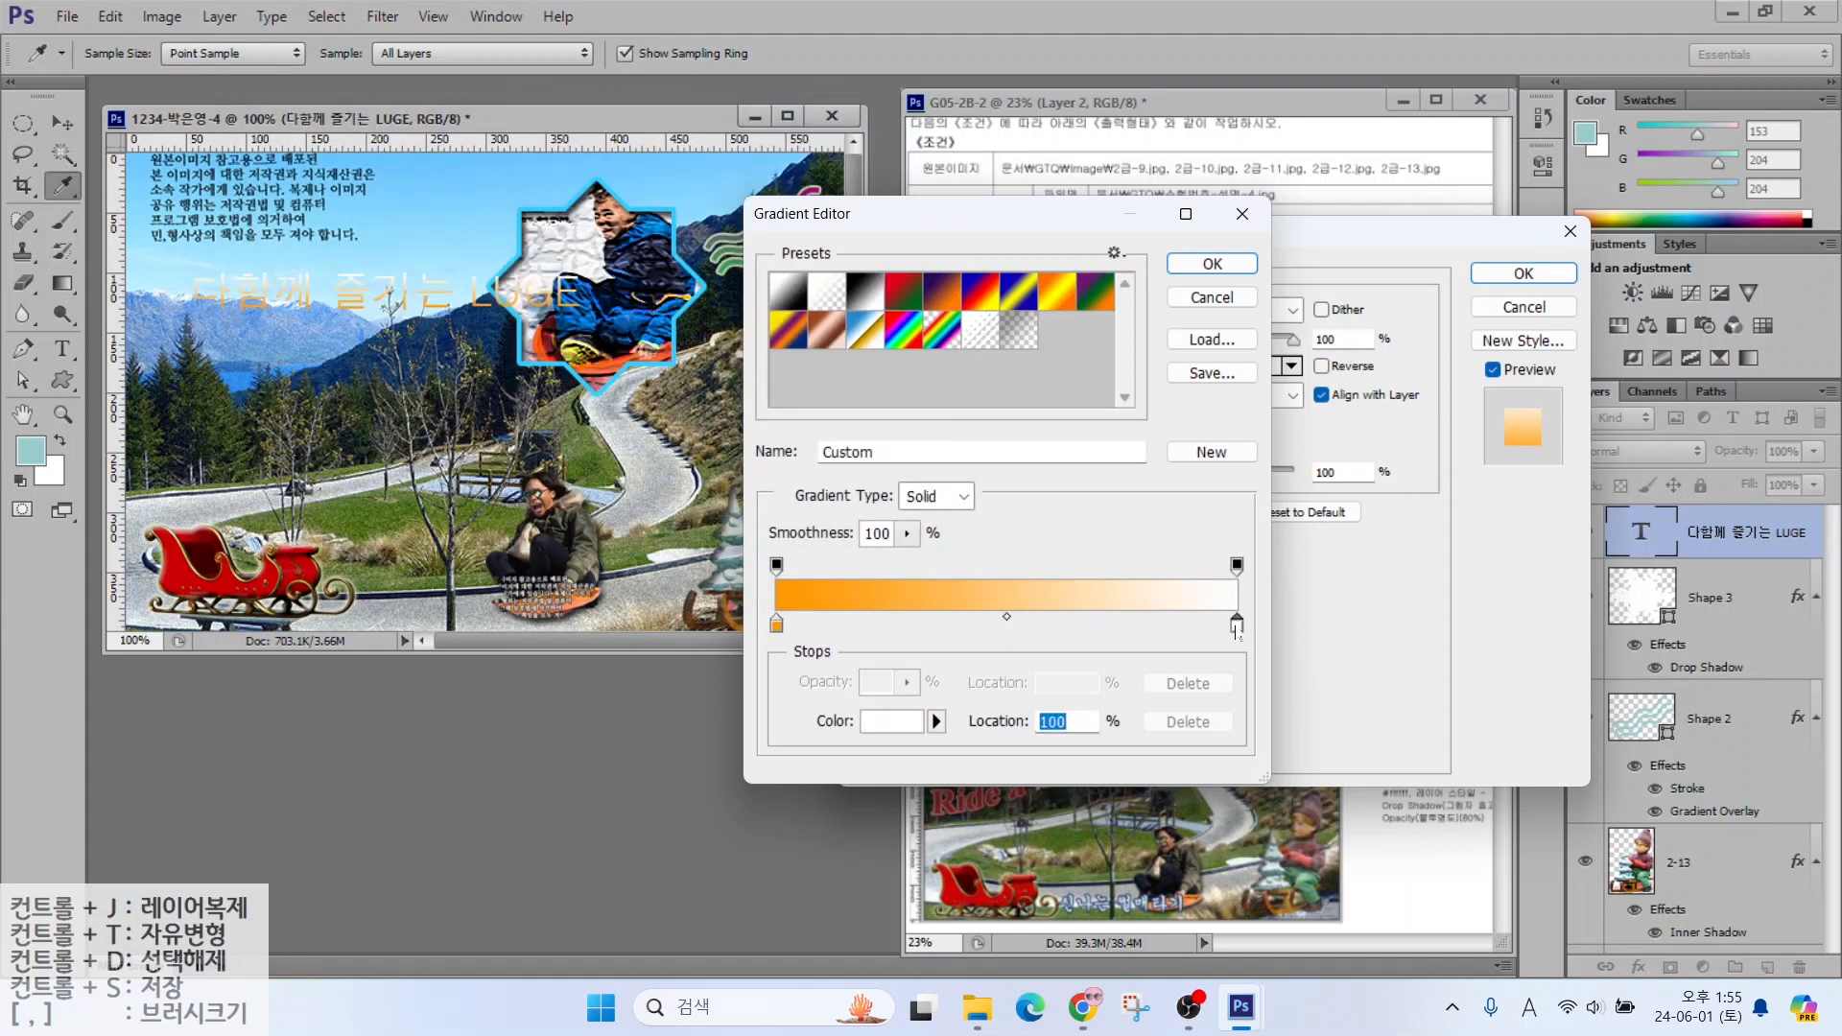
double_click(1237, 626)
drag(683, 509, 537, 470)
text(909)
key(Return)
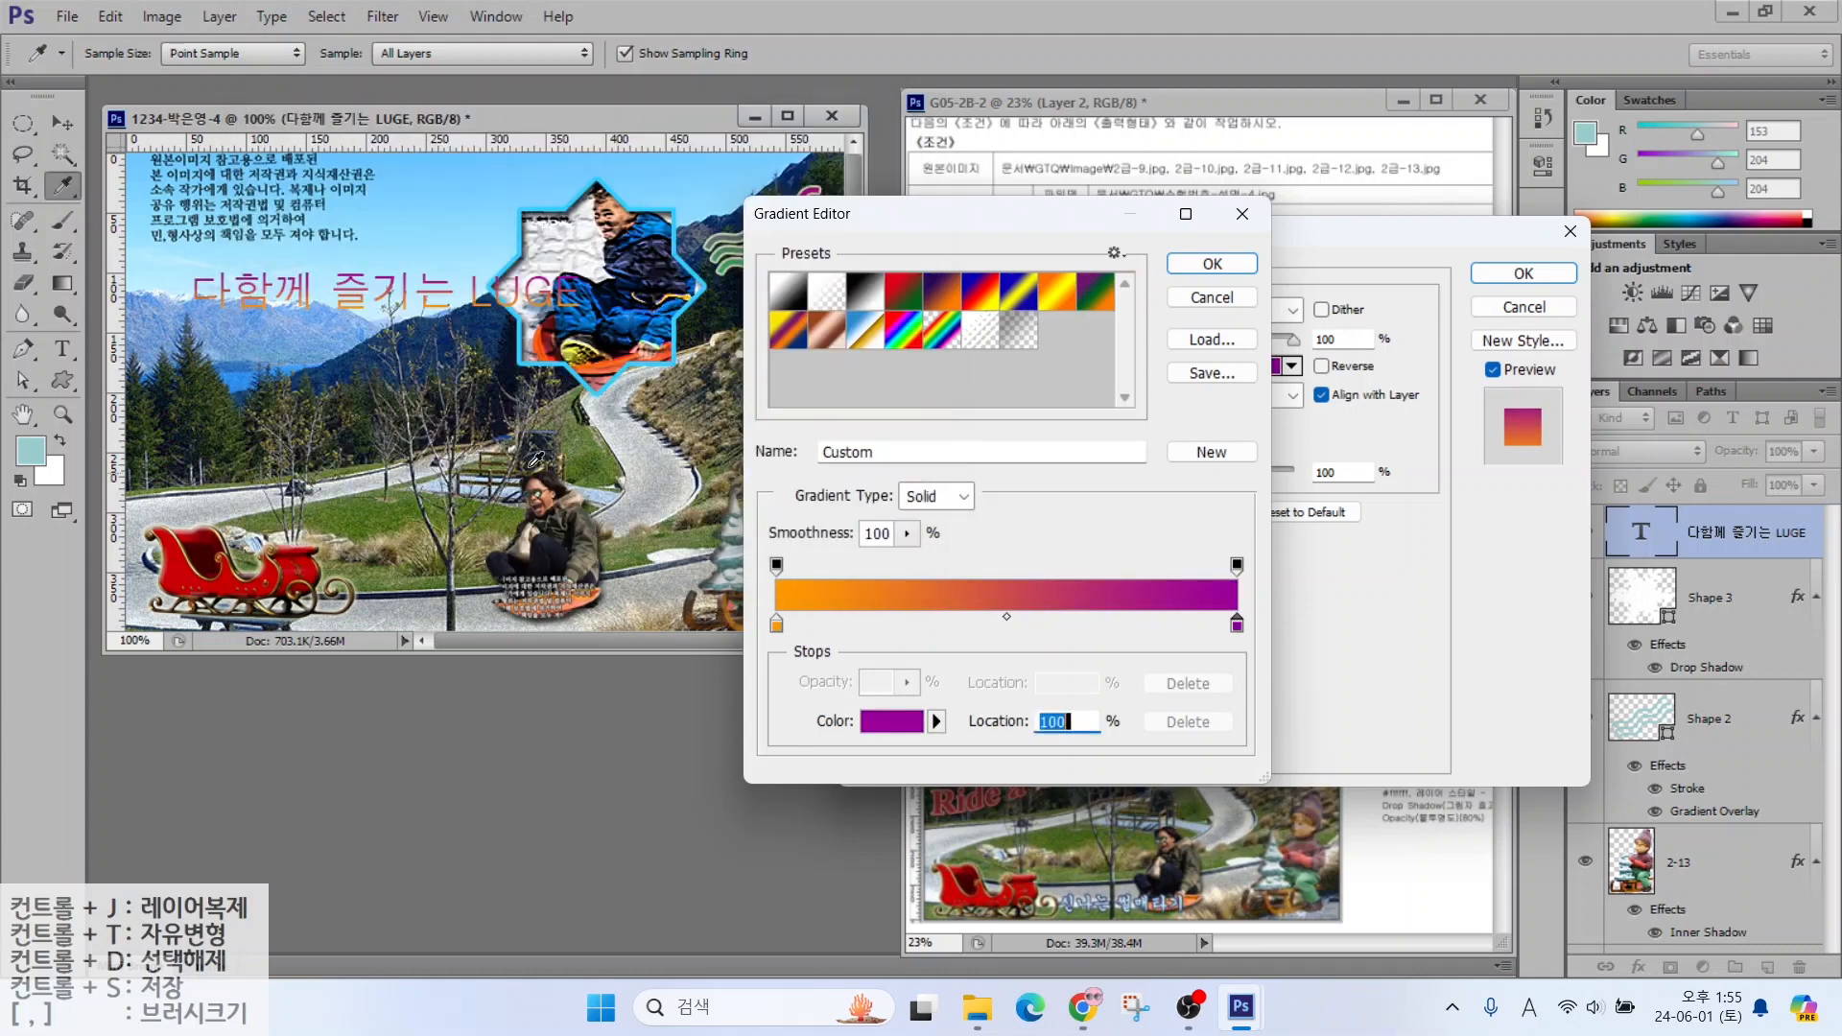
click(1202, 267)
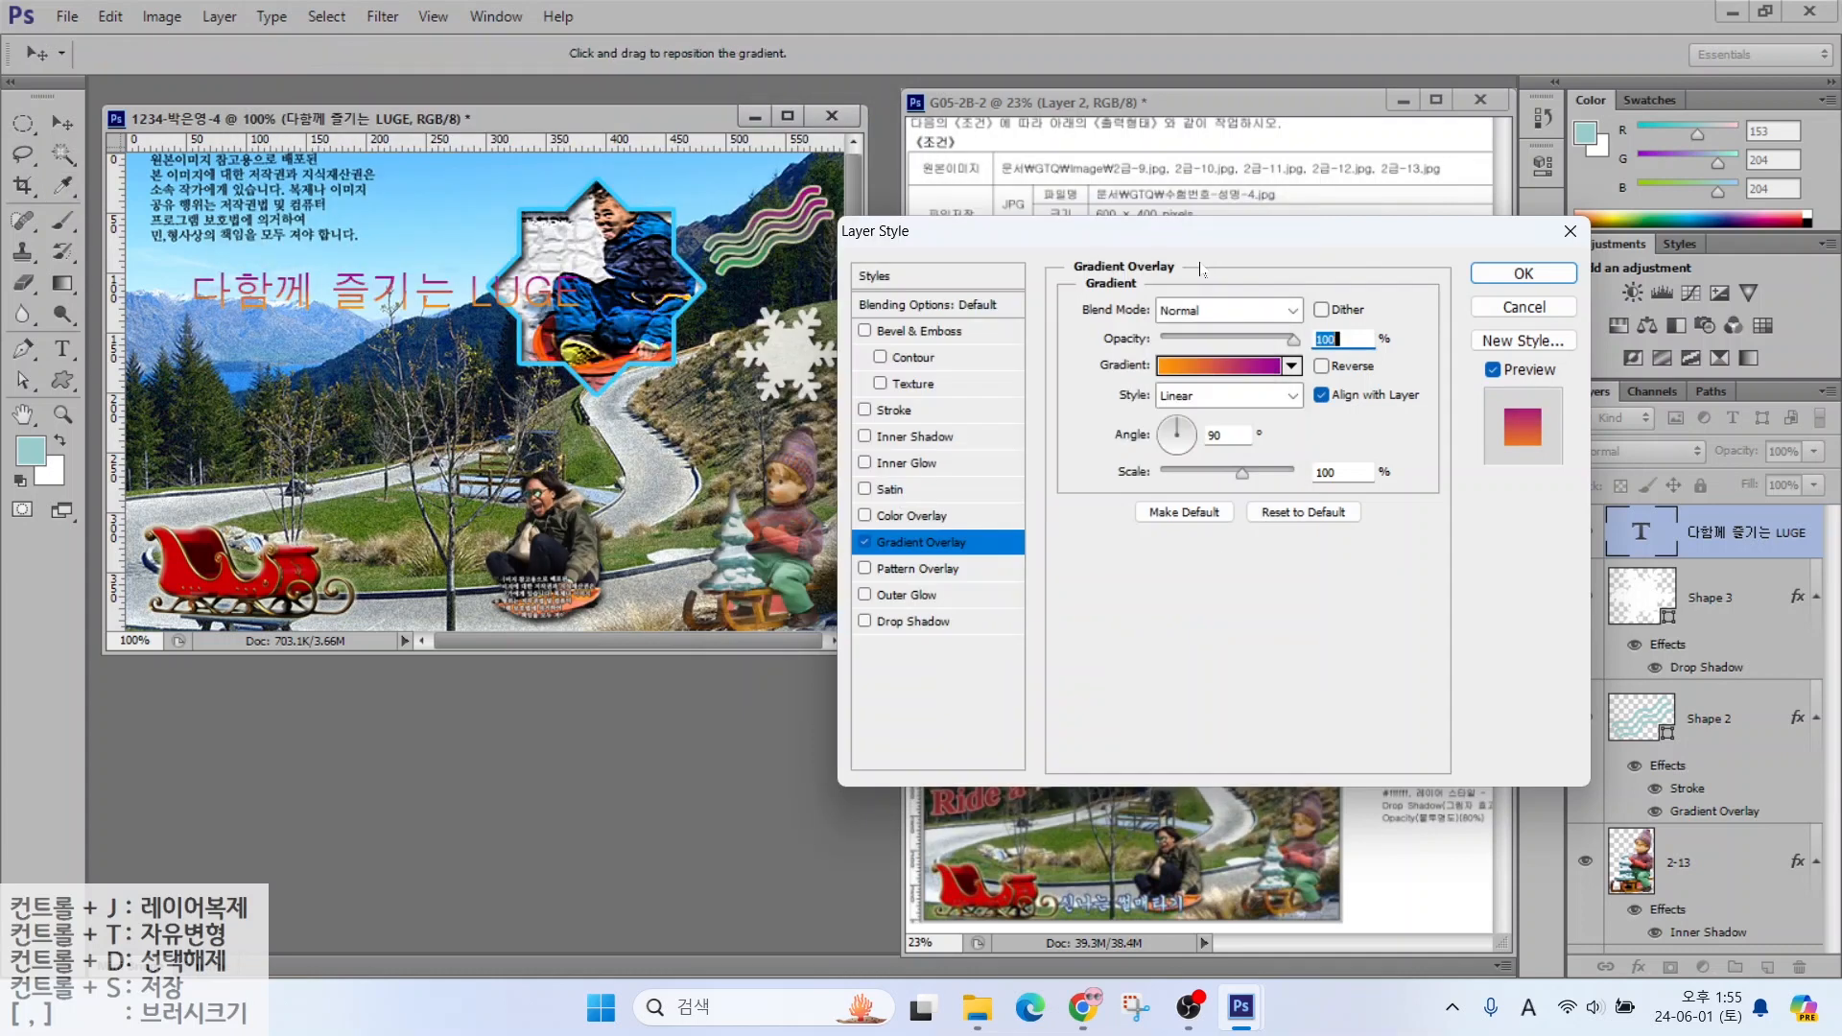
Add a 2 px white Stroke outline to the title
click(882, 411)
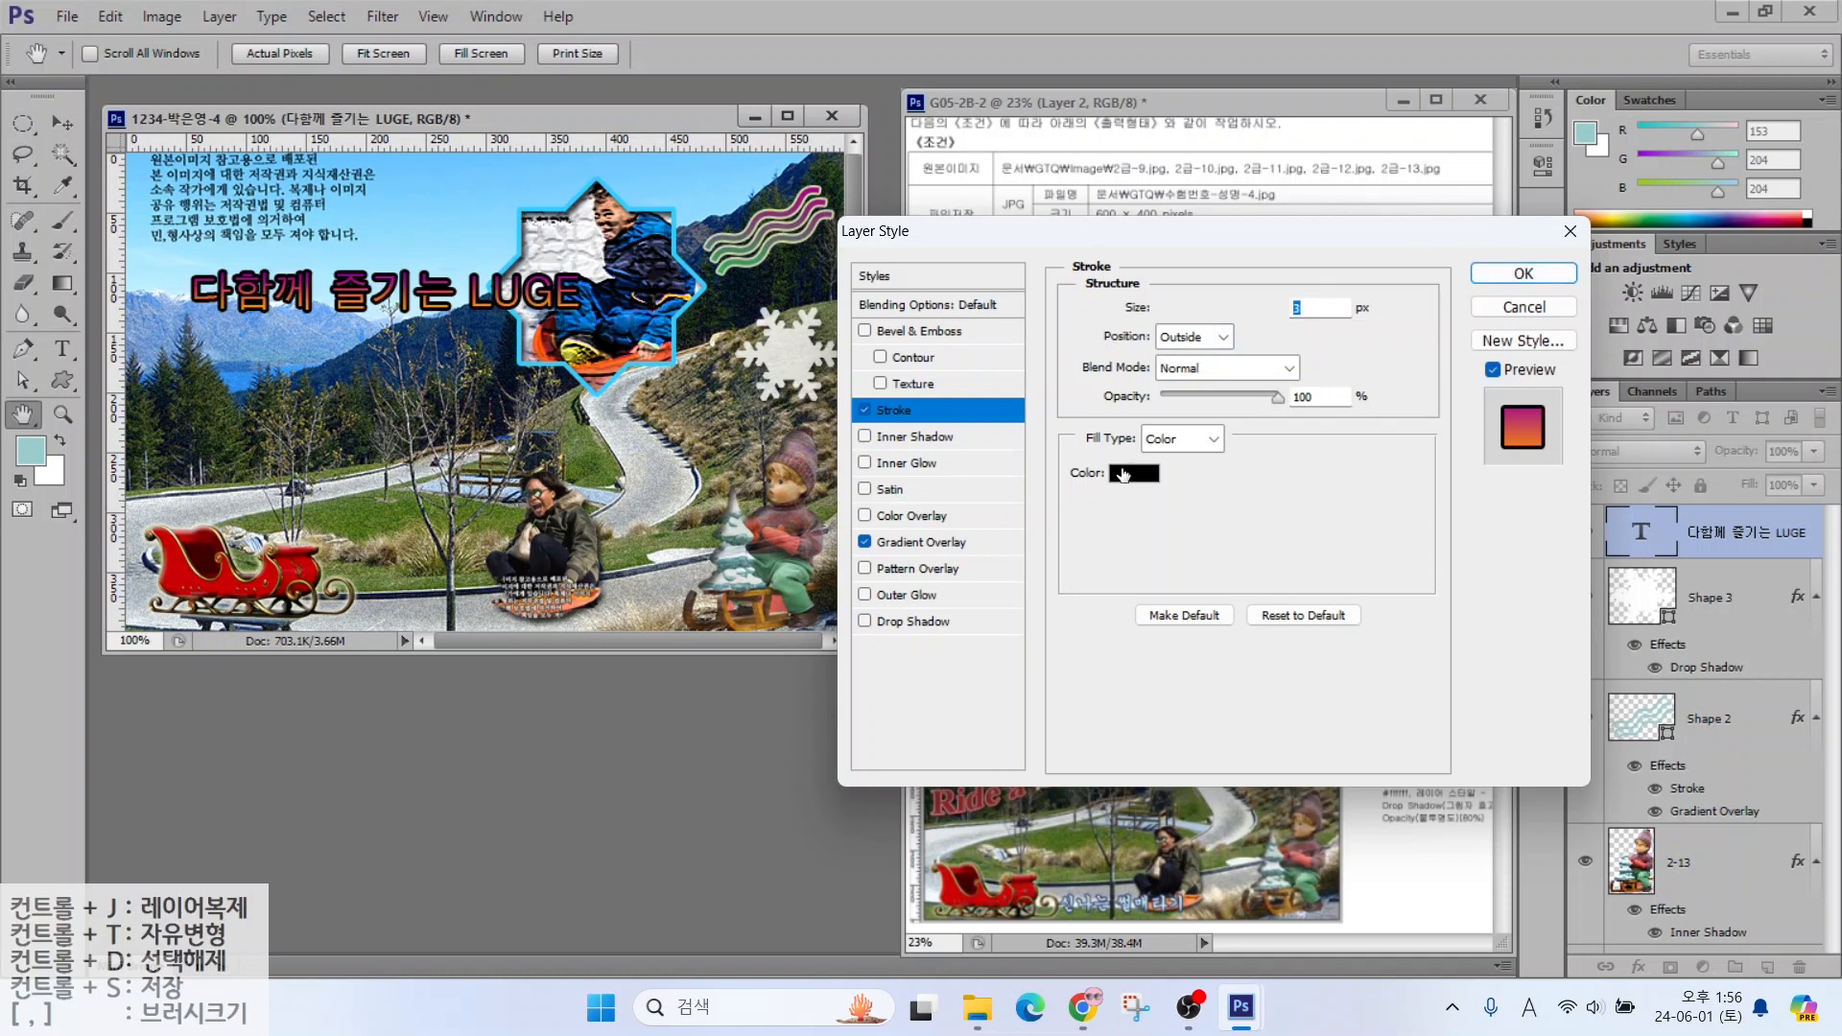
click(1124, 476)
click(198, 139)
click(826, 167)
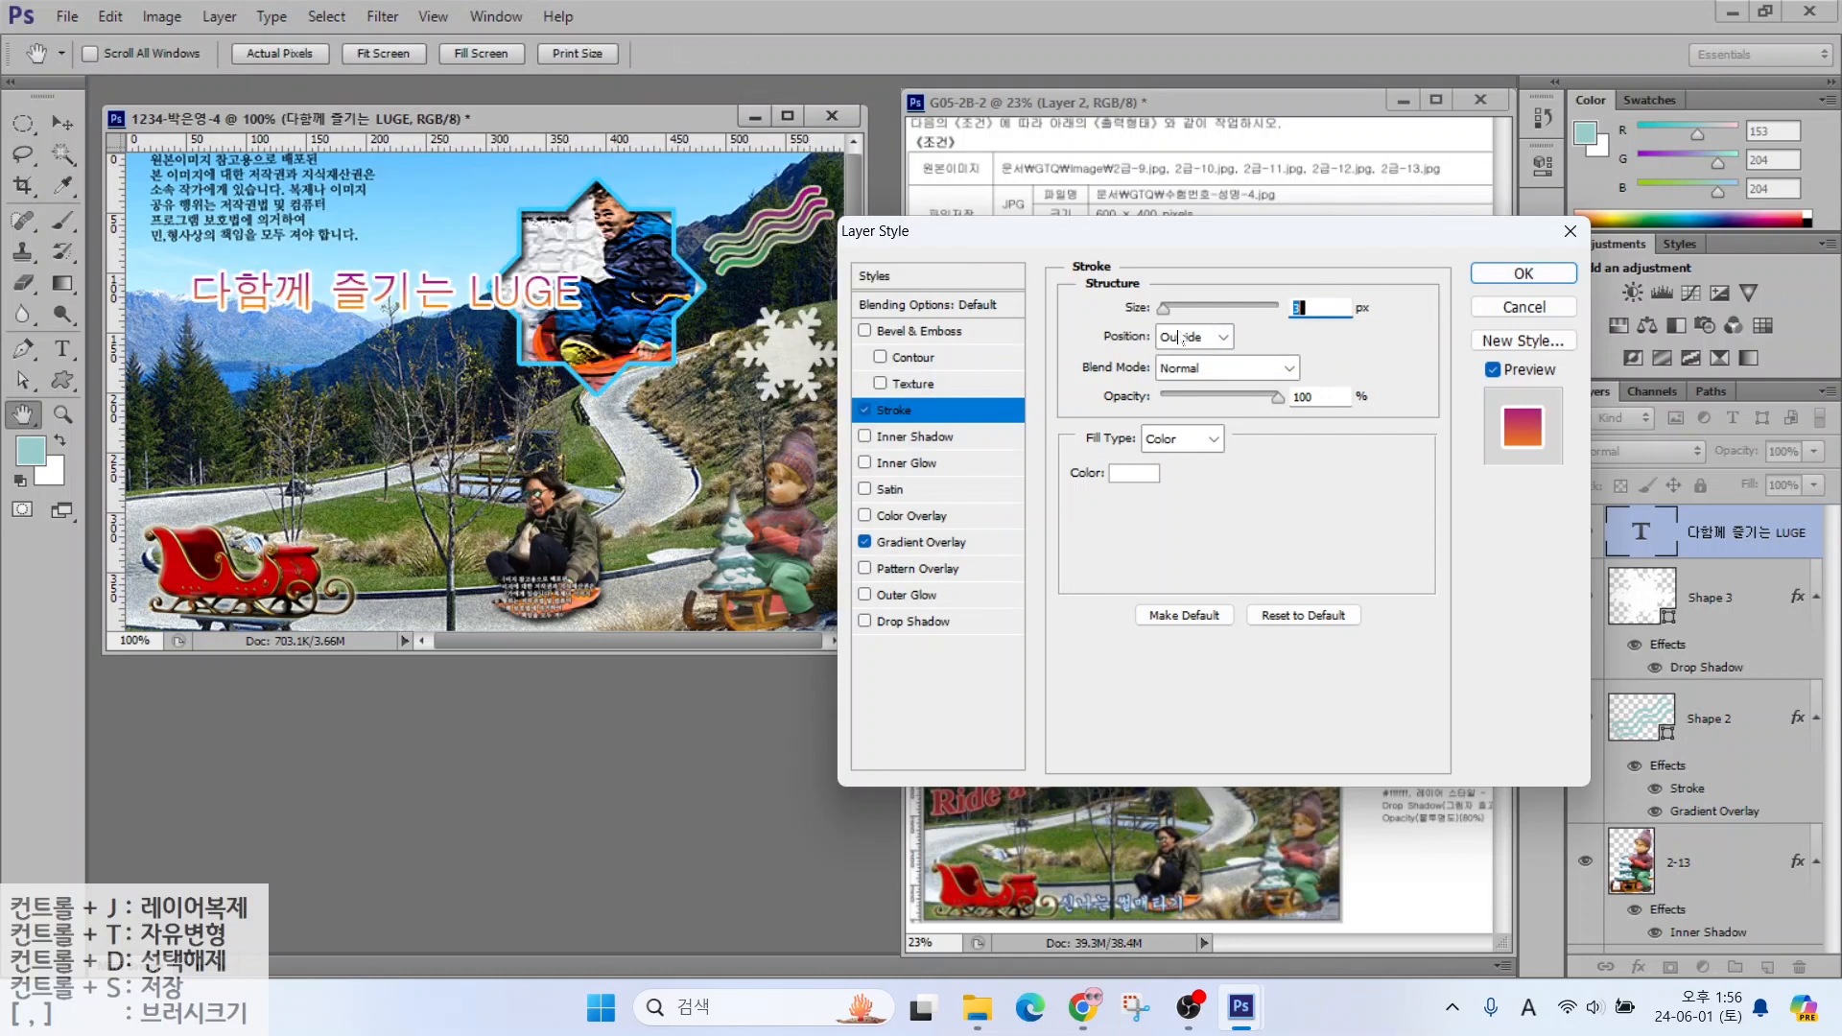
text(2)
key(Return)
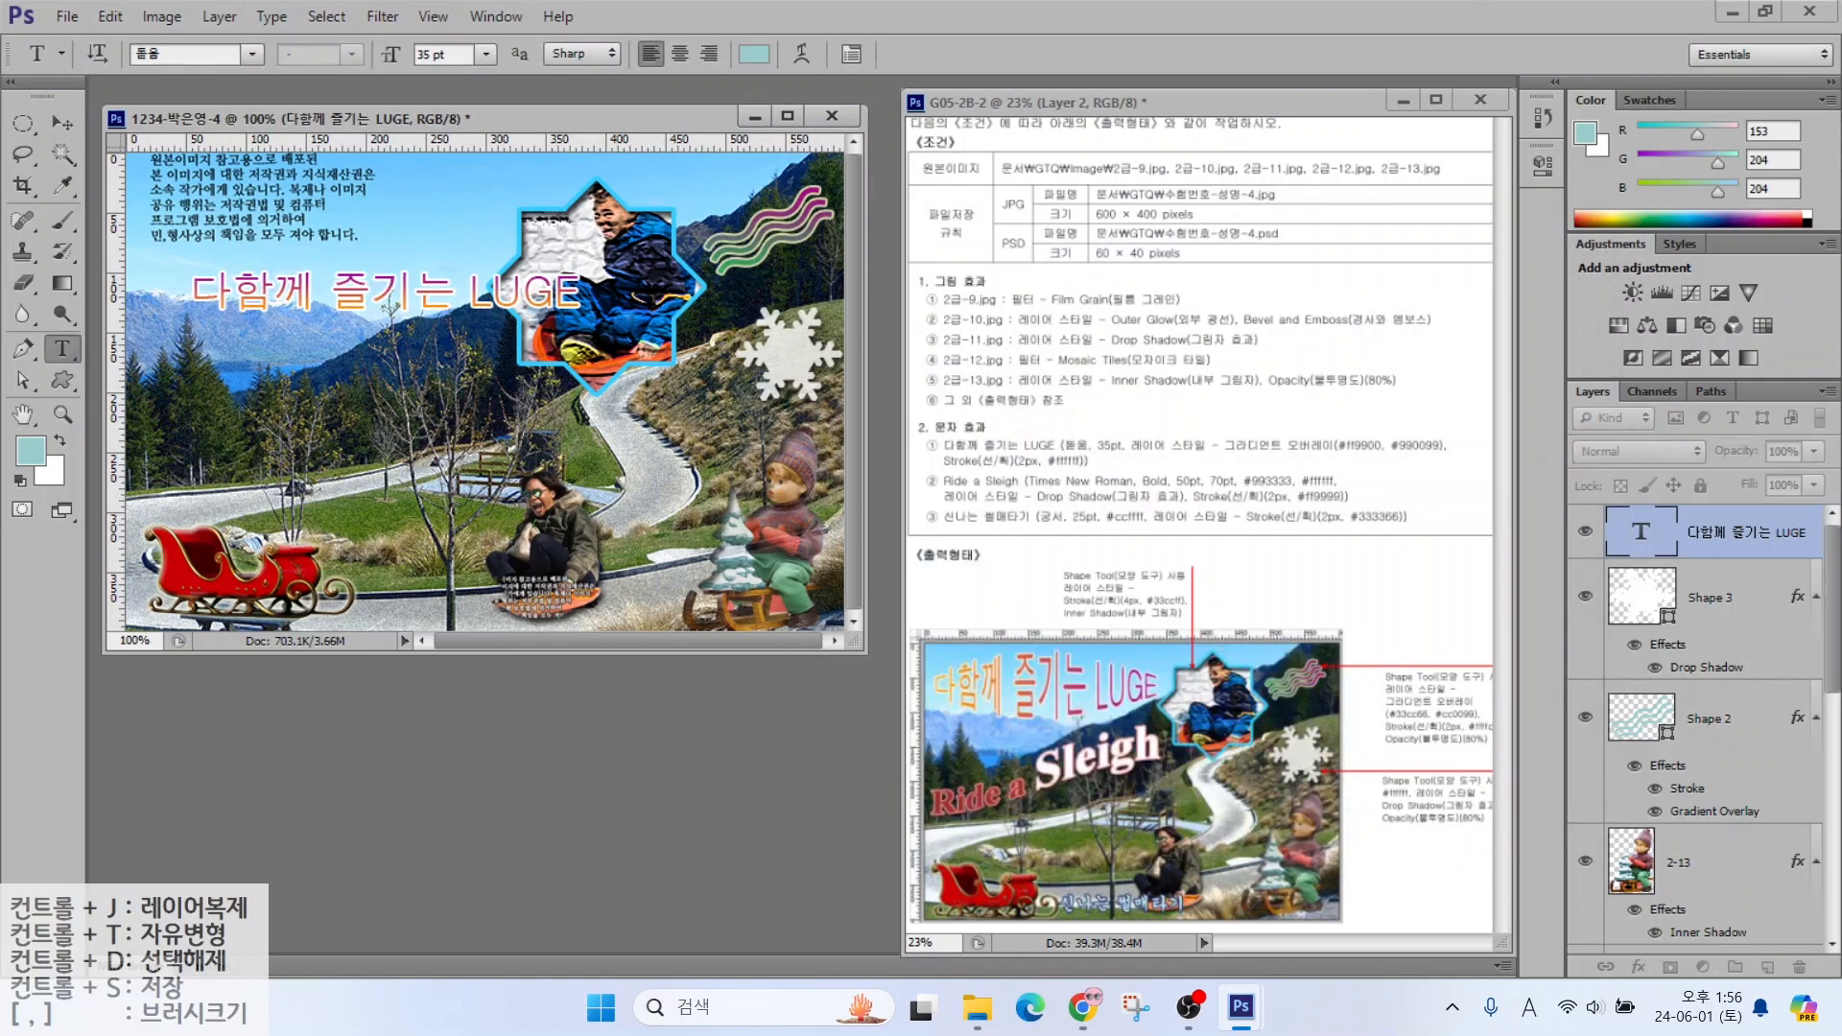
Warp the title with Bulge at about +30 and move it toward the top-left
click(801, 53)
click(883, 281)
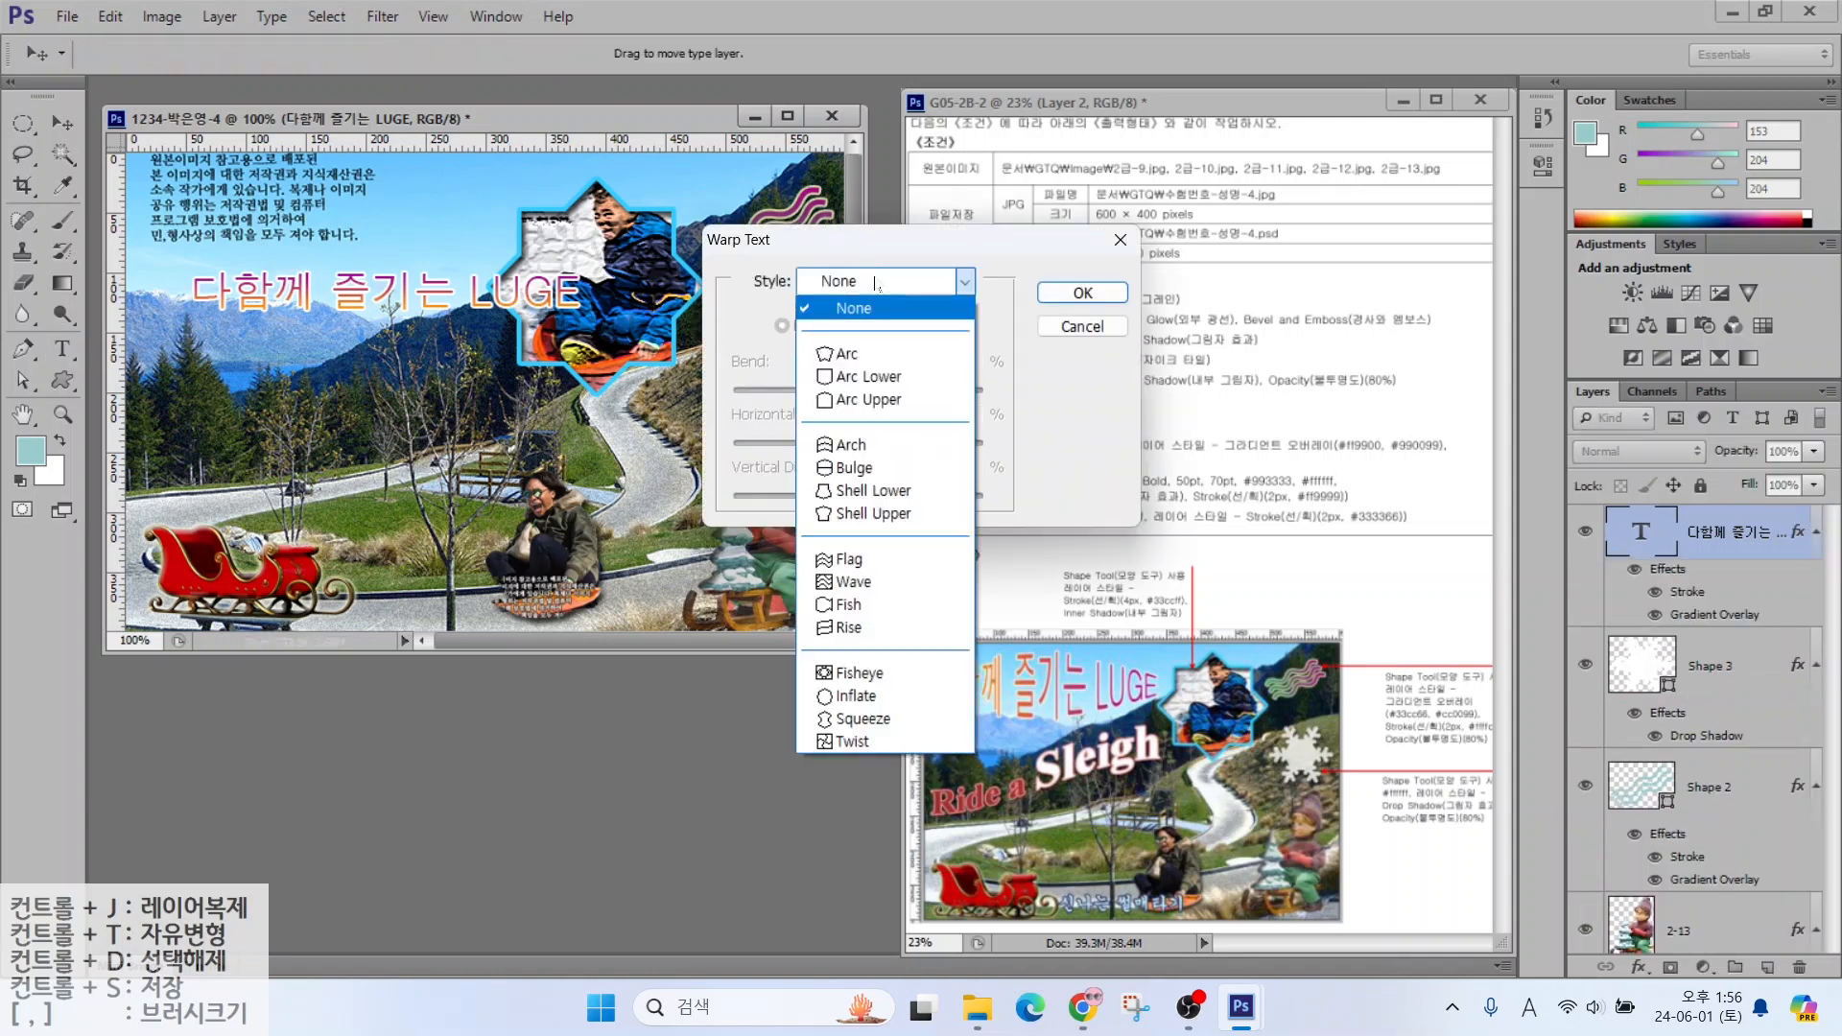
click(838, 469)
drag(921, 392, 896, 391)
click(1082, 293)
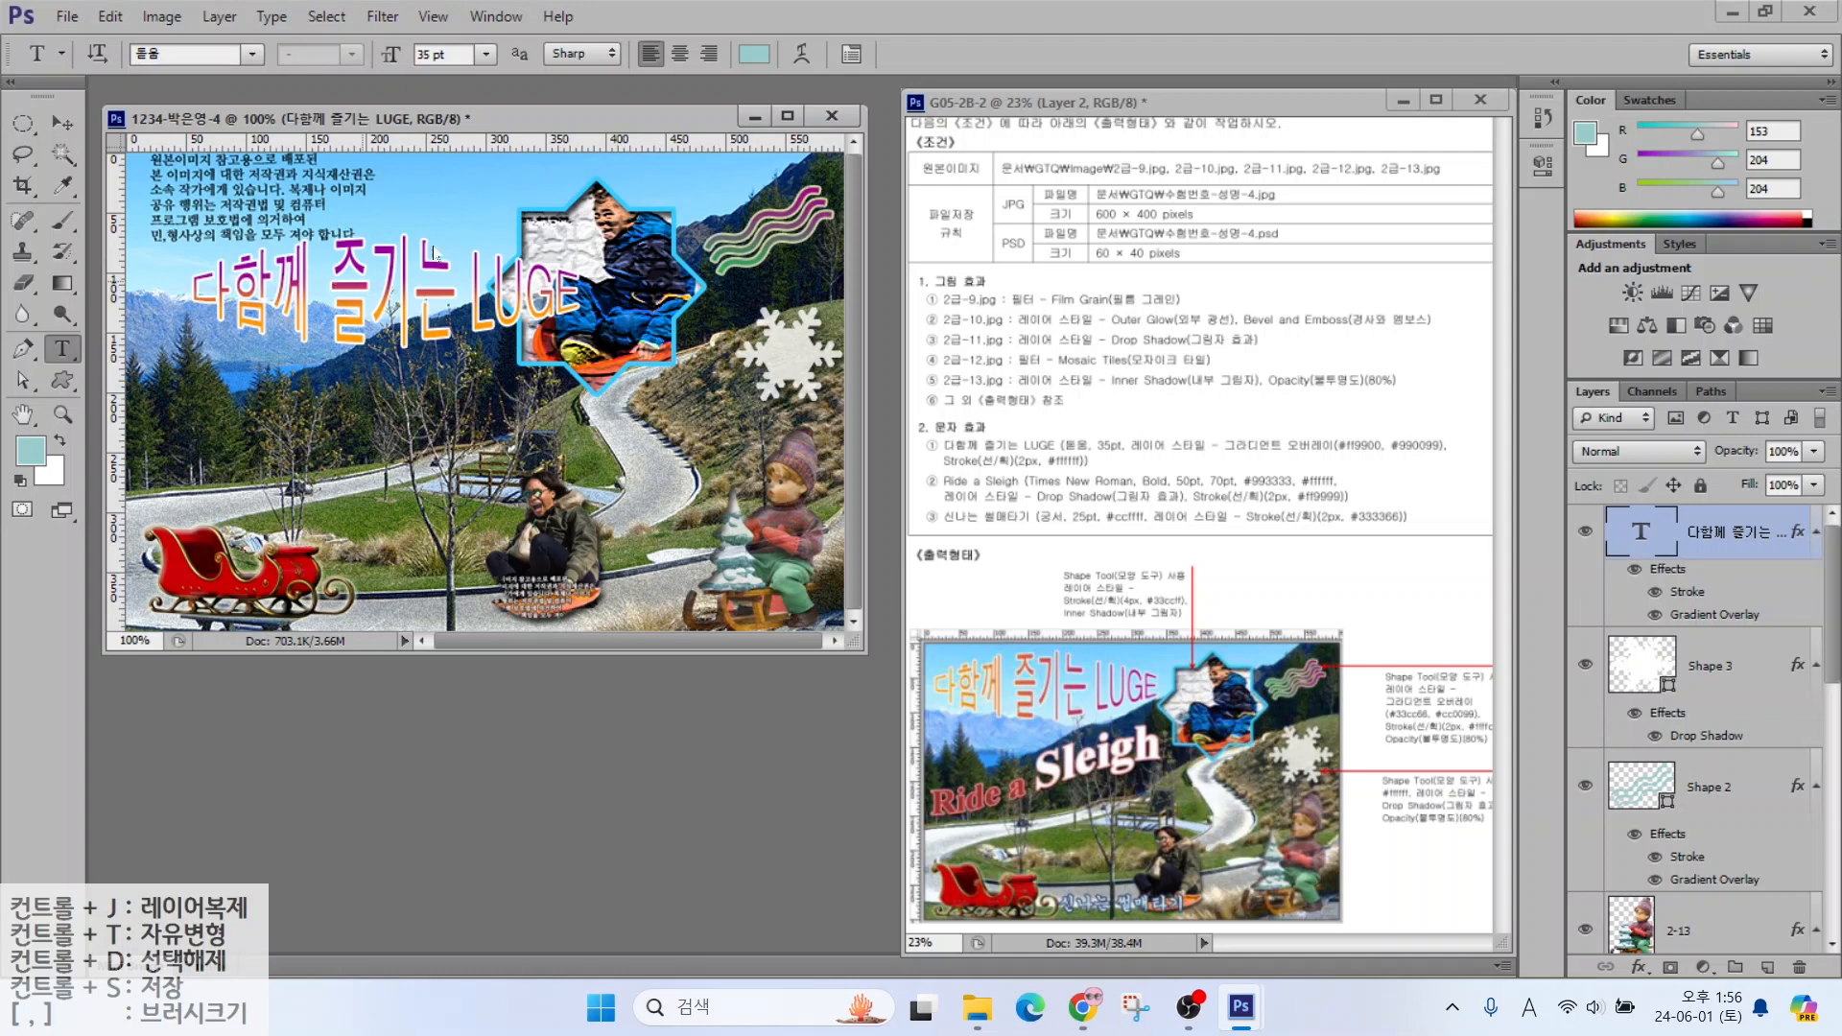
key(v)
drag(347, 259, 294, 202)
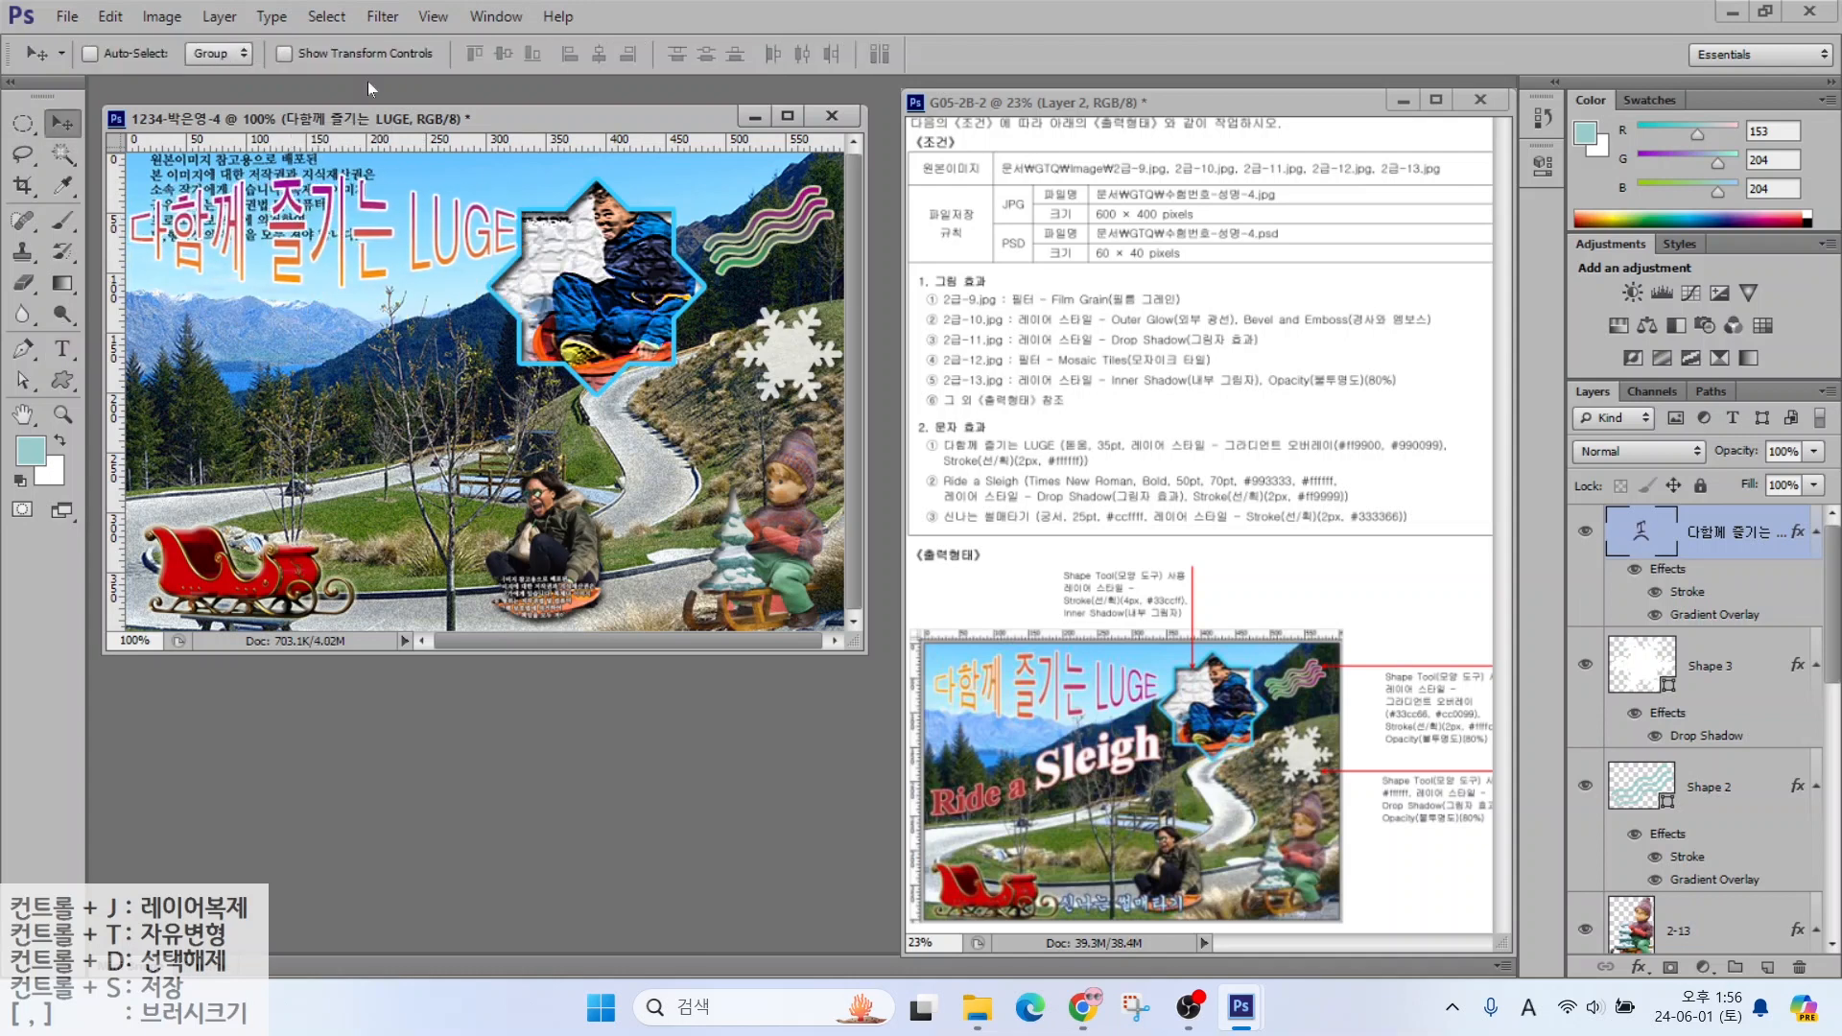
Type 'Ride a Sleigh' on the left middle in Times New Roman Bold, 30 pt
key(t)
click(221, 427)
text(Ride a Sl)
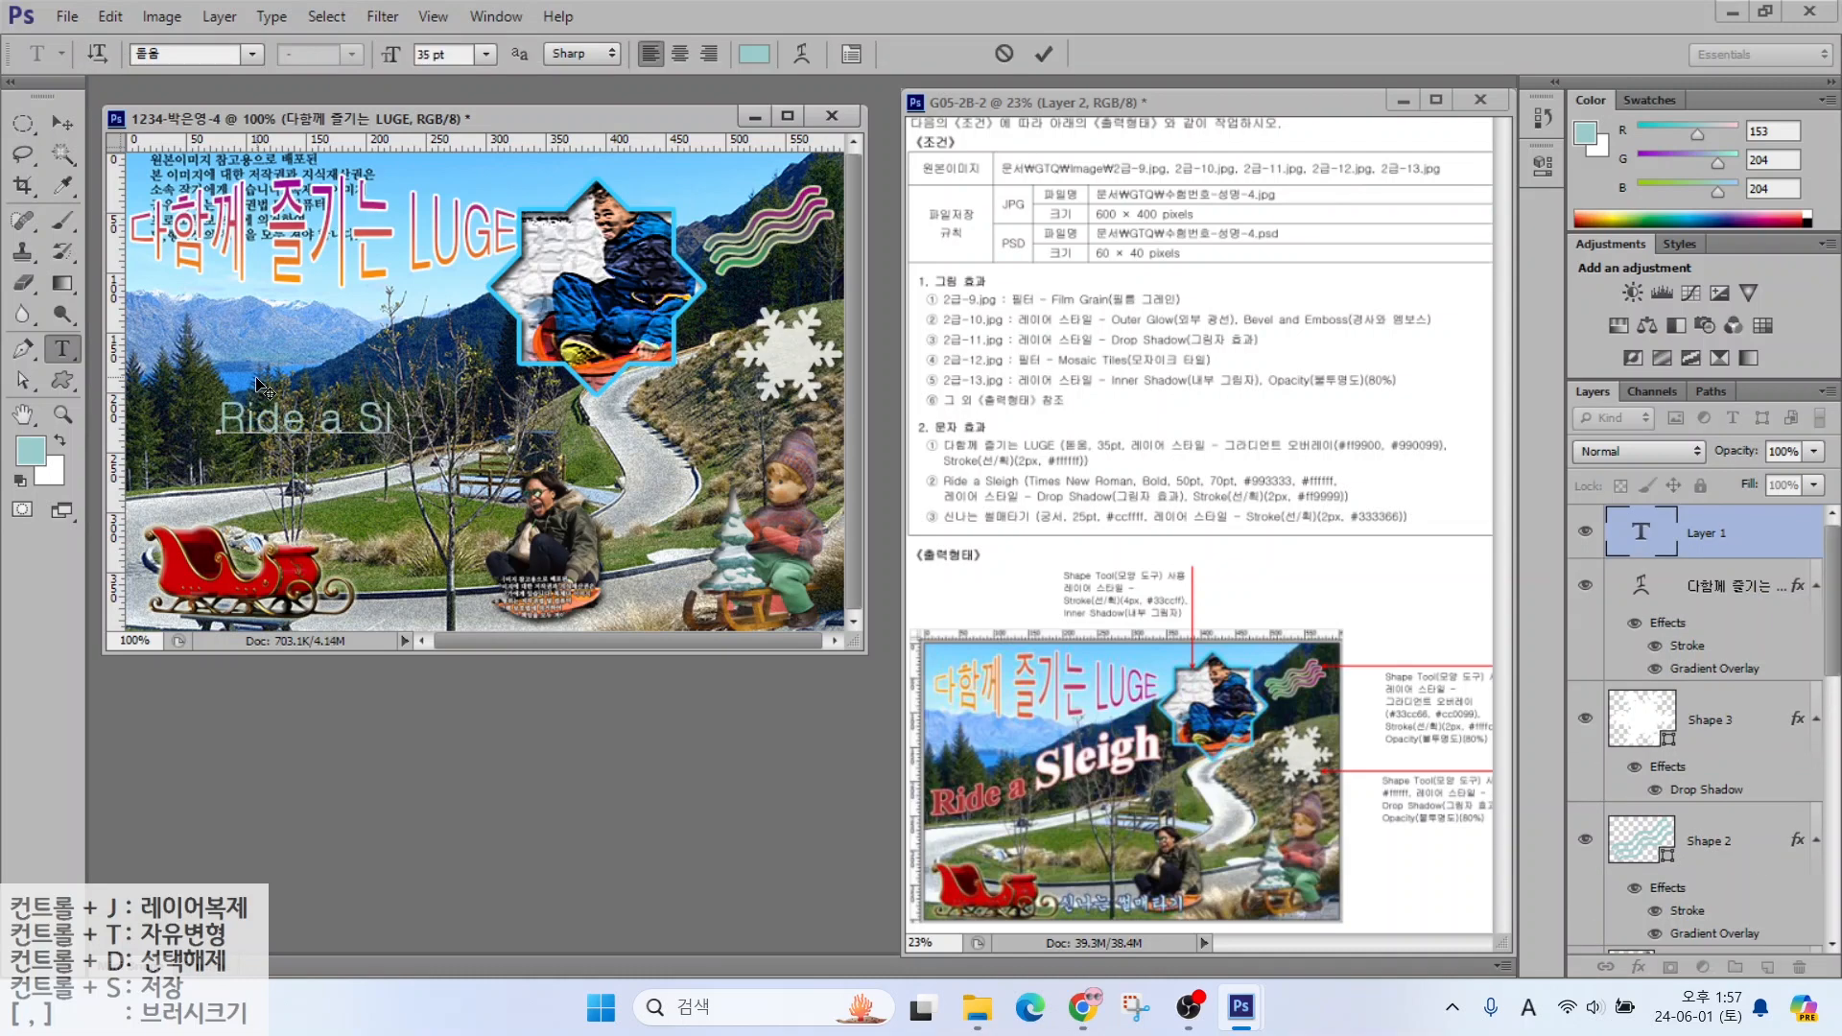
text(eigh)
key(ctrl+Return)
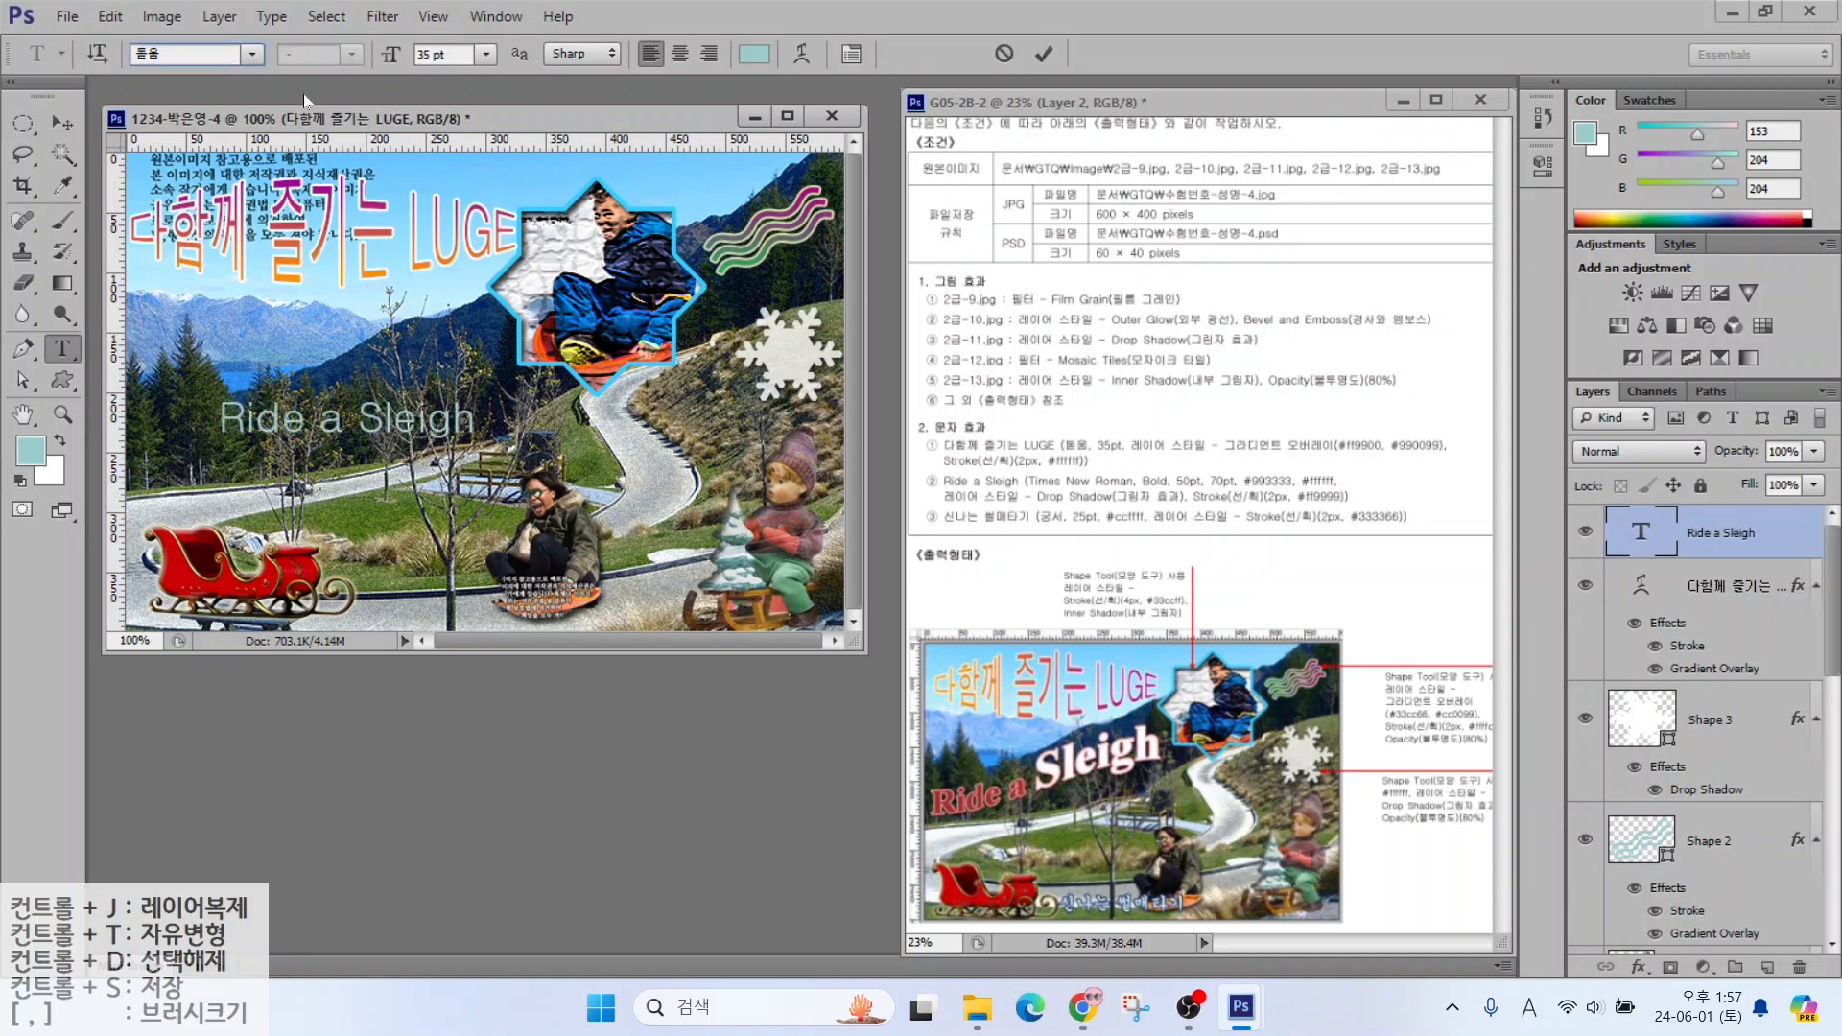
click(251, 54)
drag(553, 288, 566, 837)
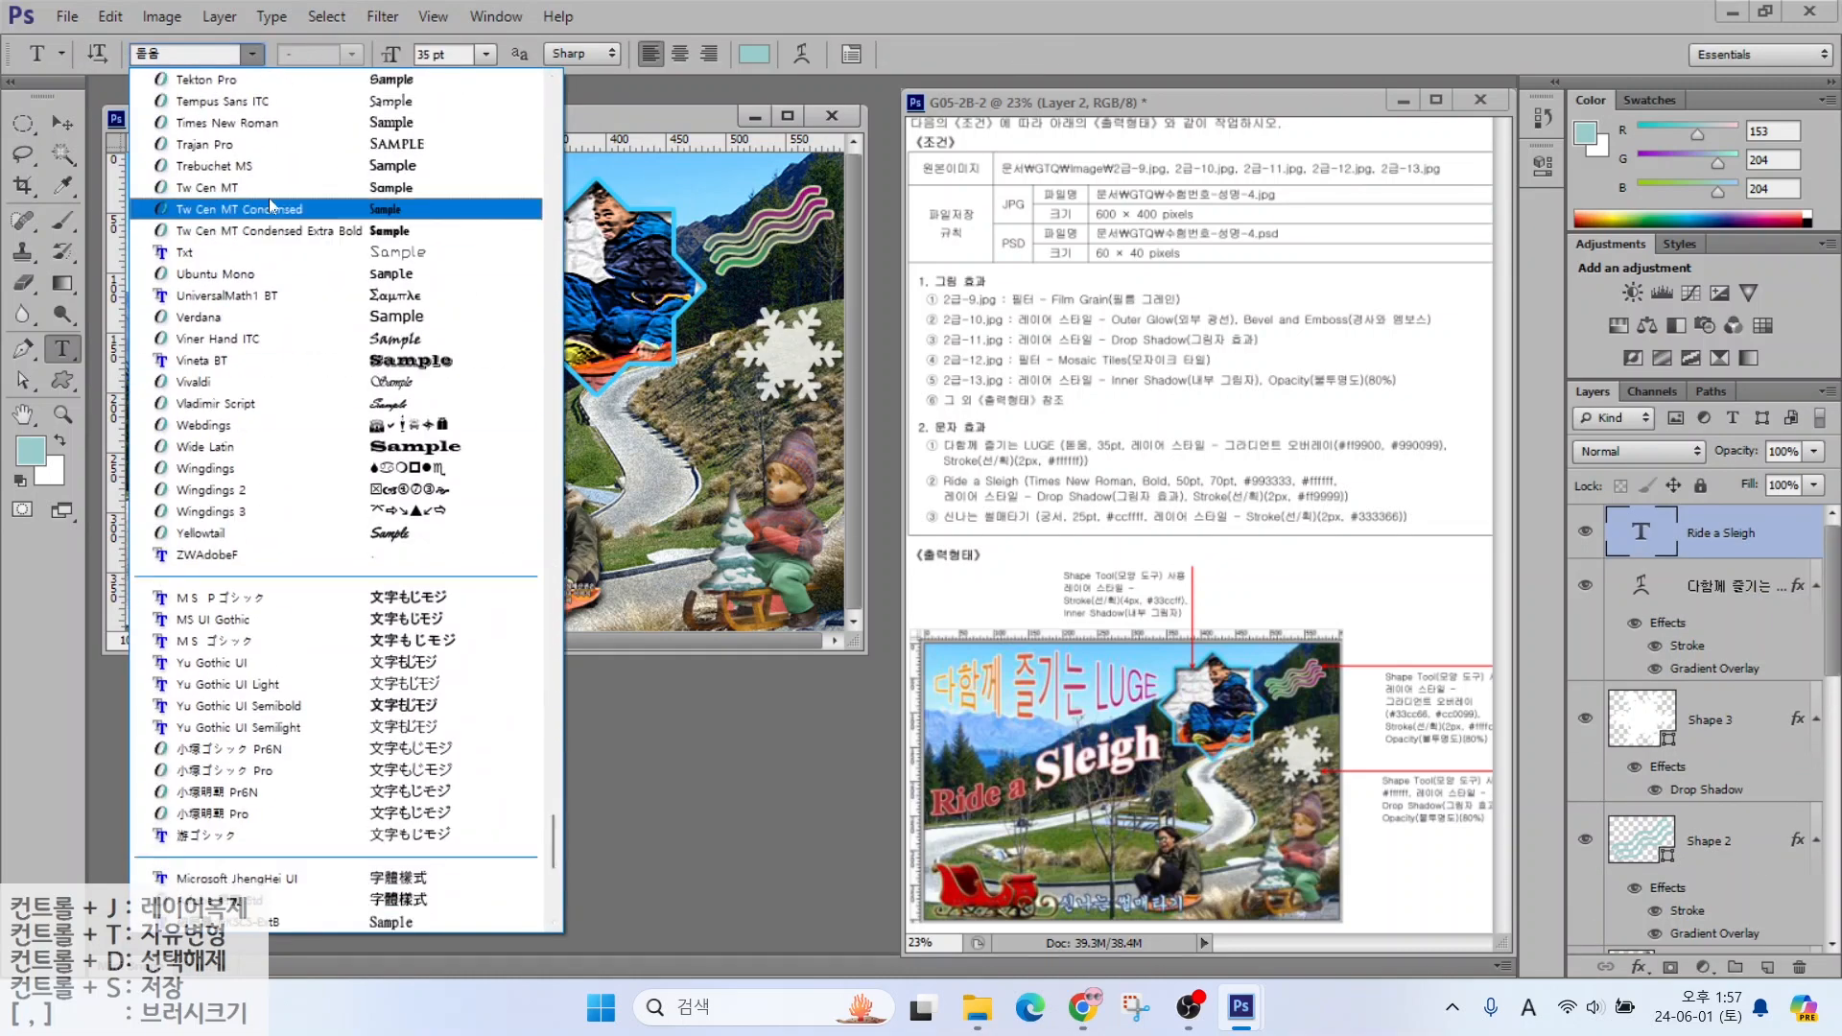
click(229, 127)
click(355, 55)
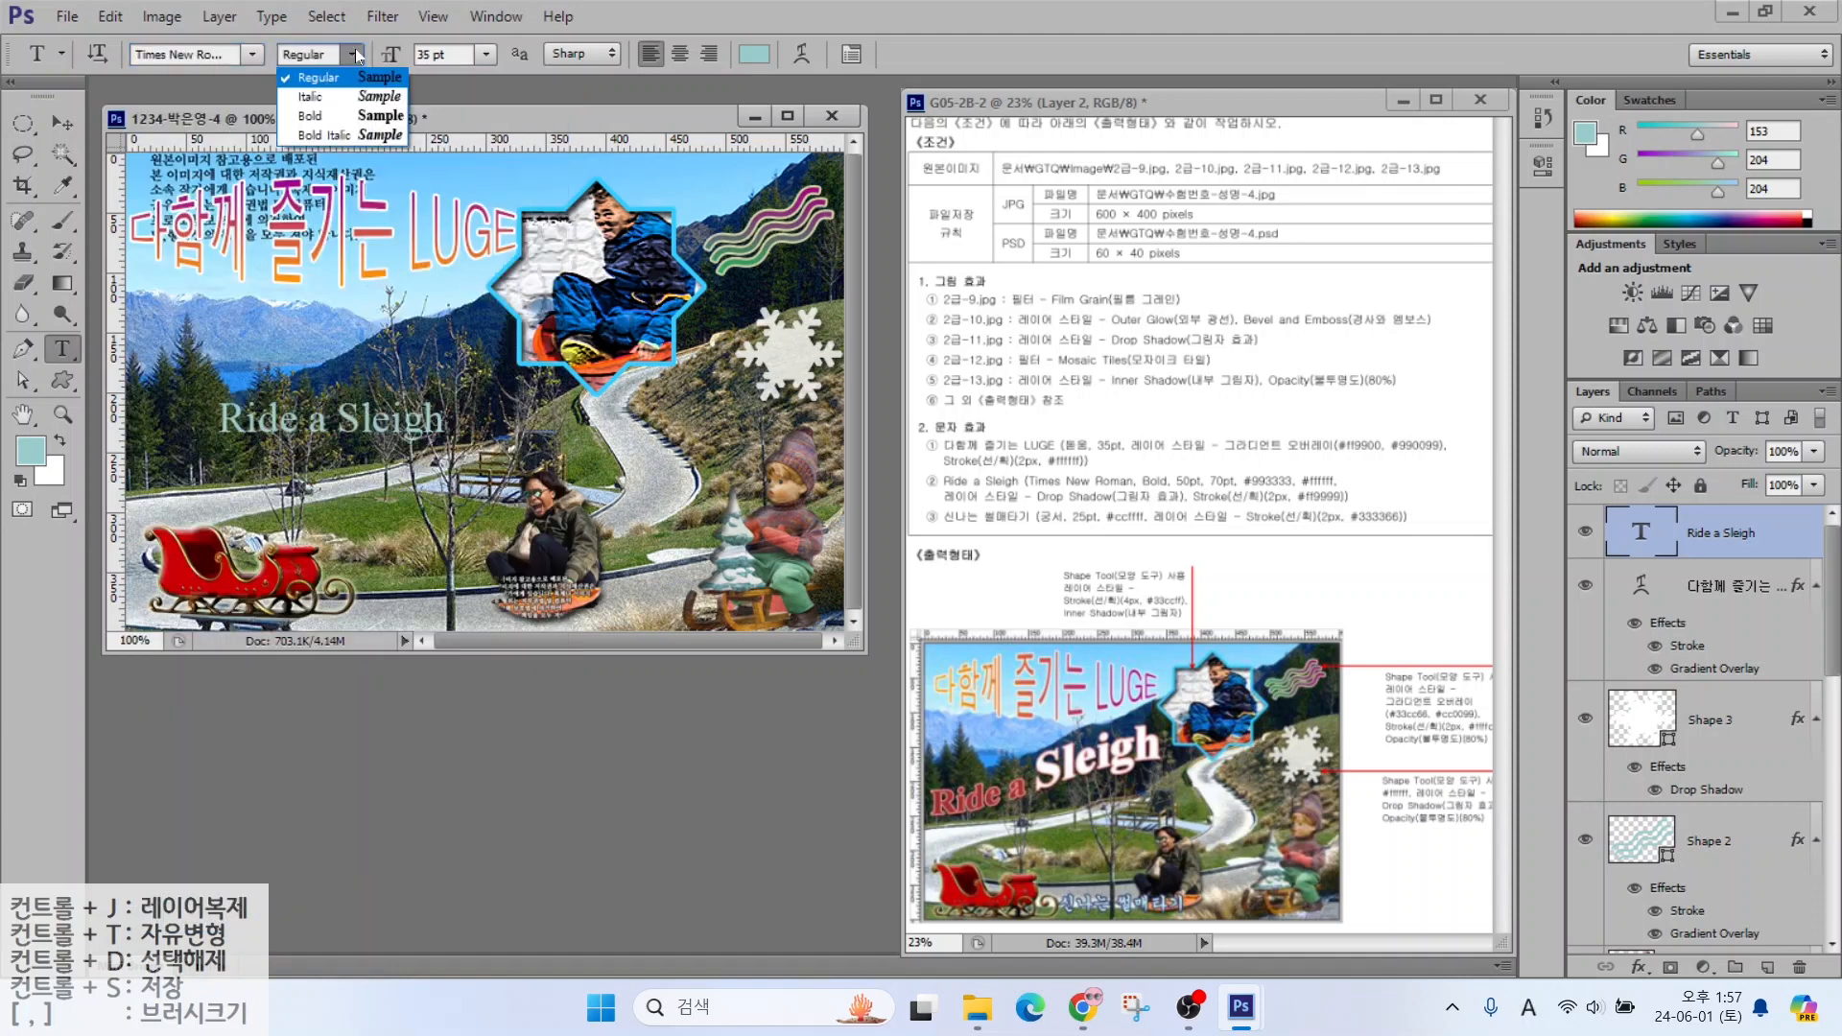
click(310, 122)
drag(459, 56, 277, 51)
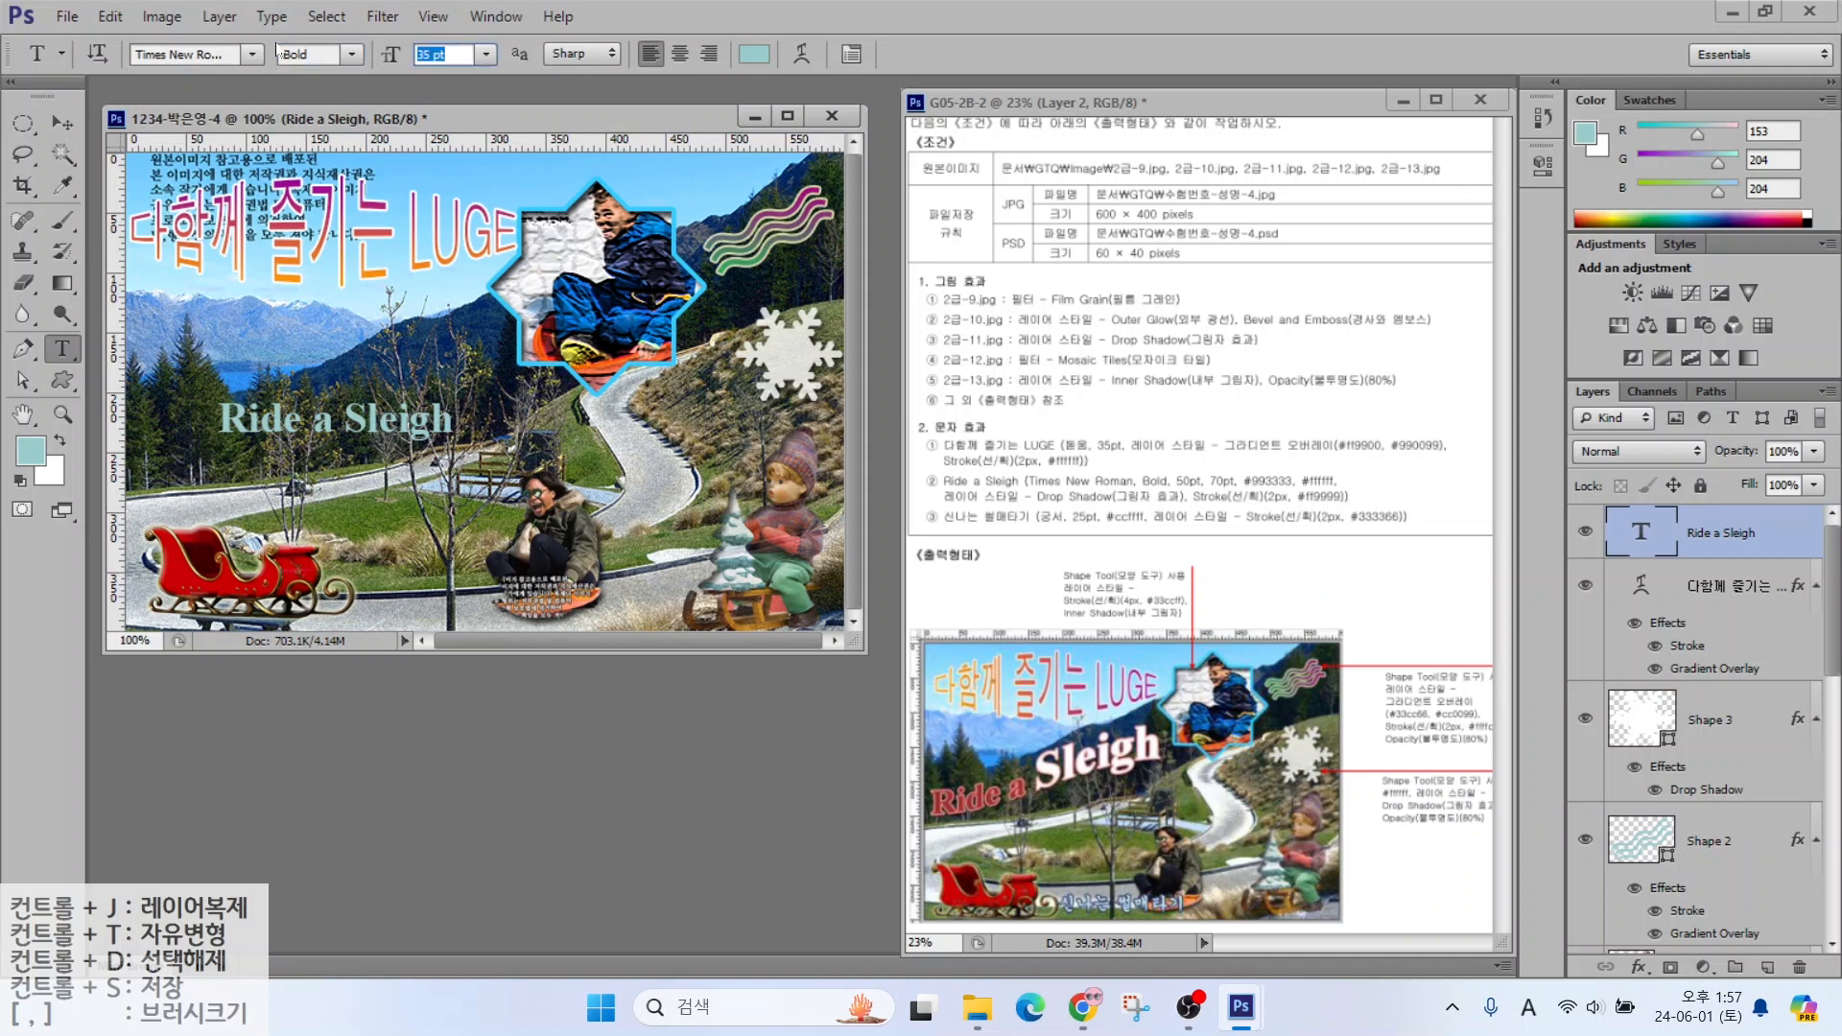
text(30)
key(Return)
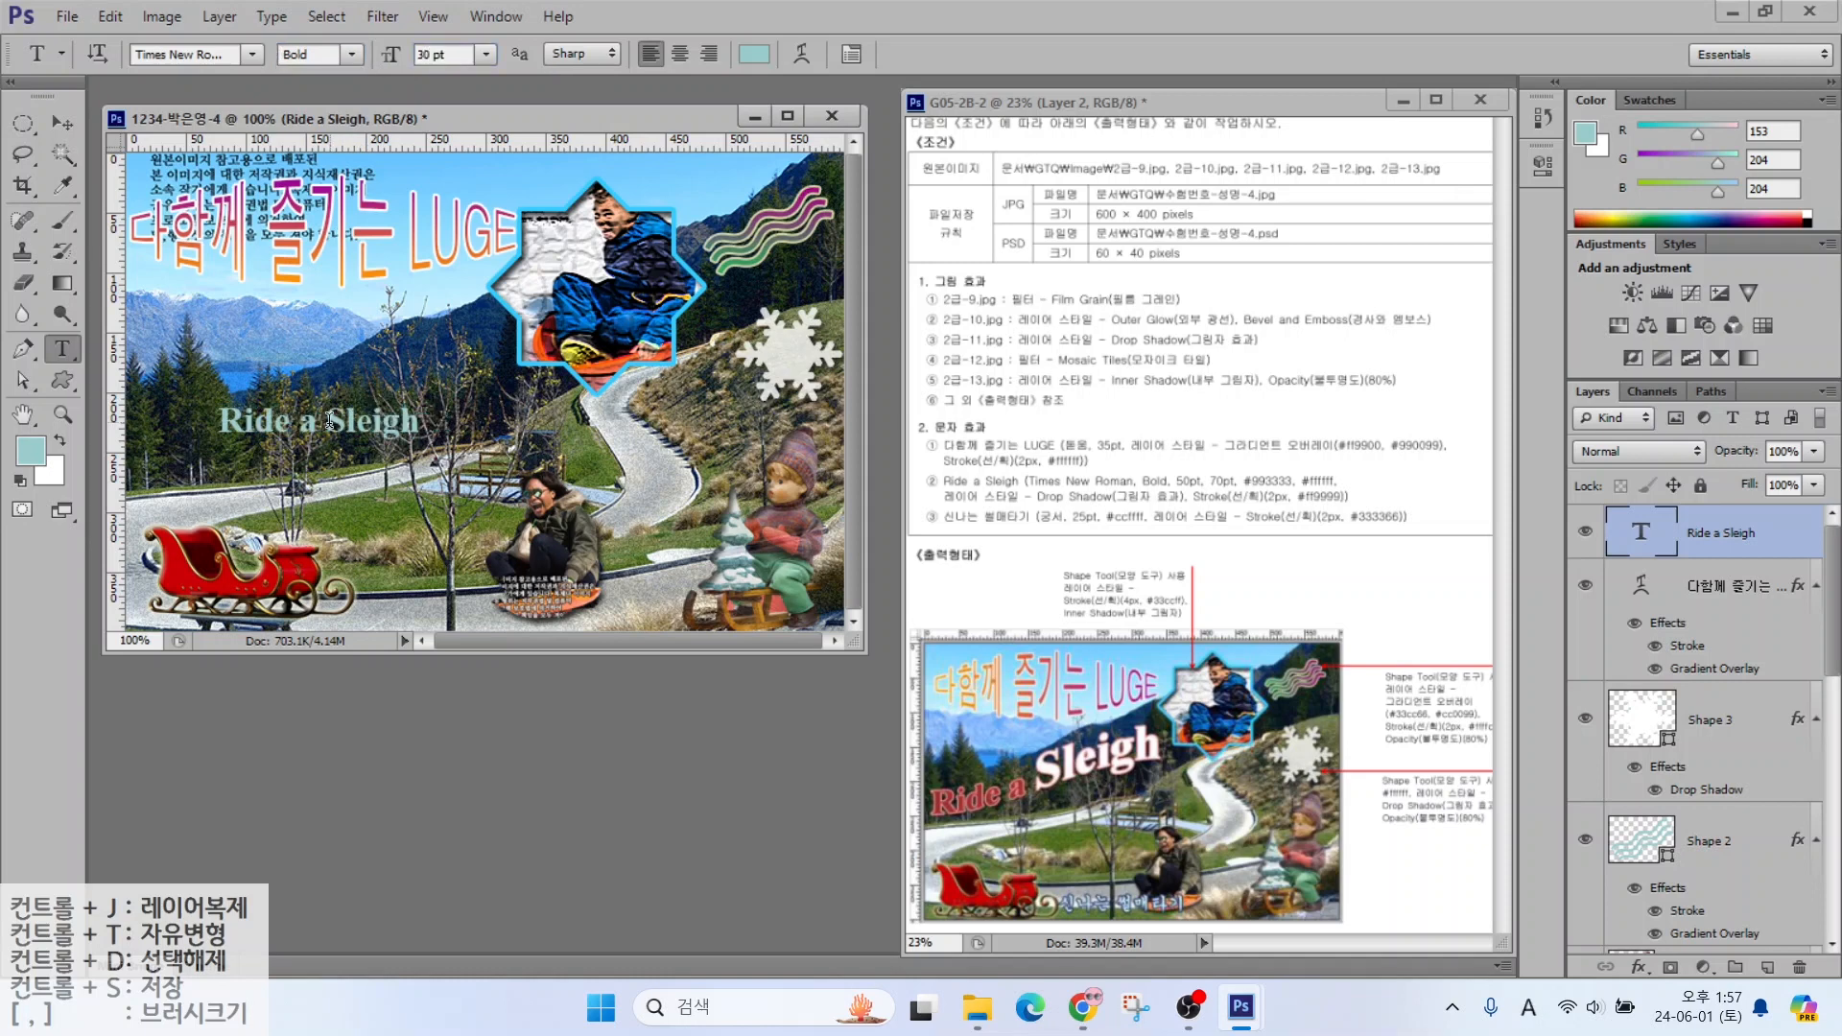
Resize the whole 'Ride a Sleigh' text to 50 pt in dark red #993333
double_click(329, 421)
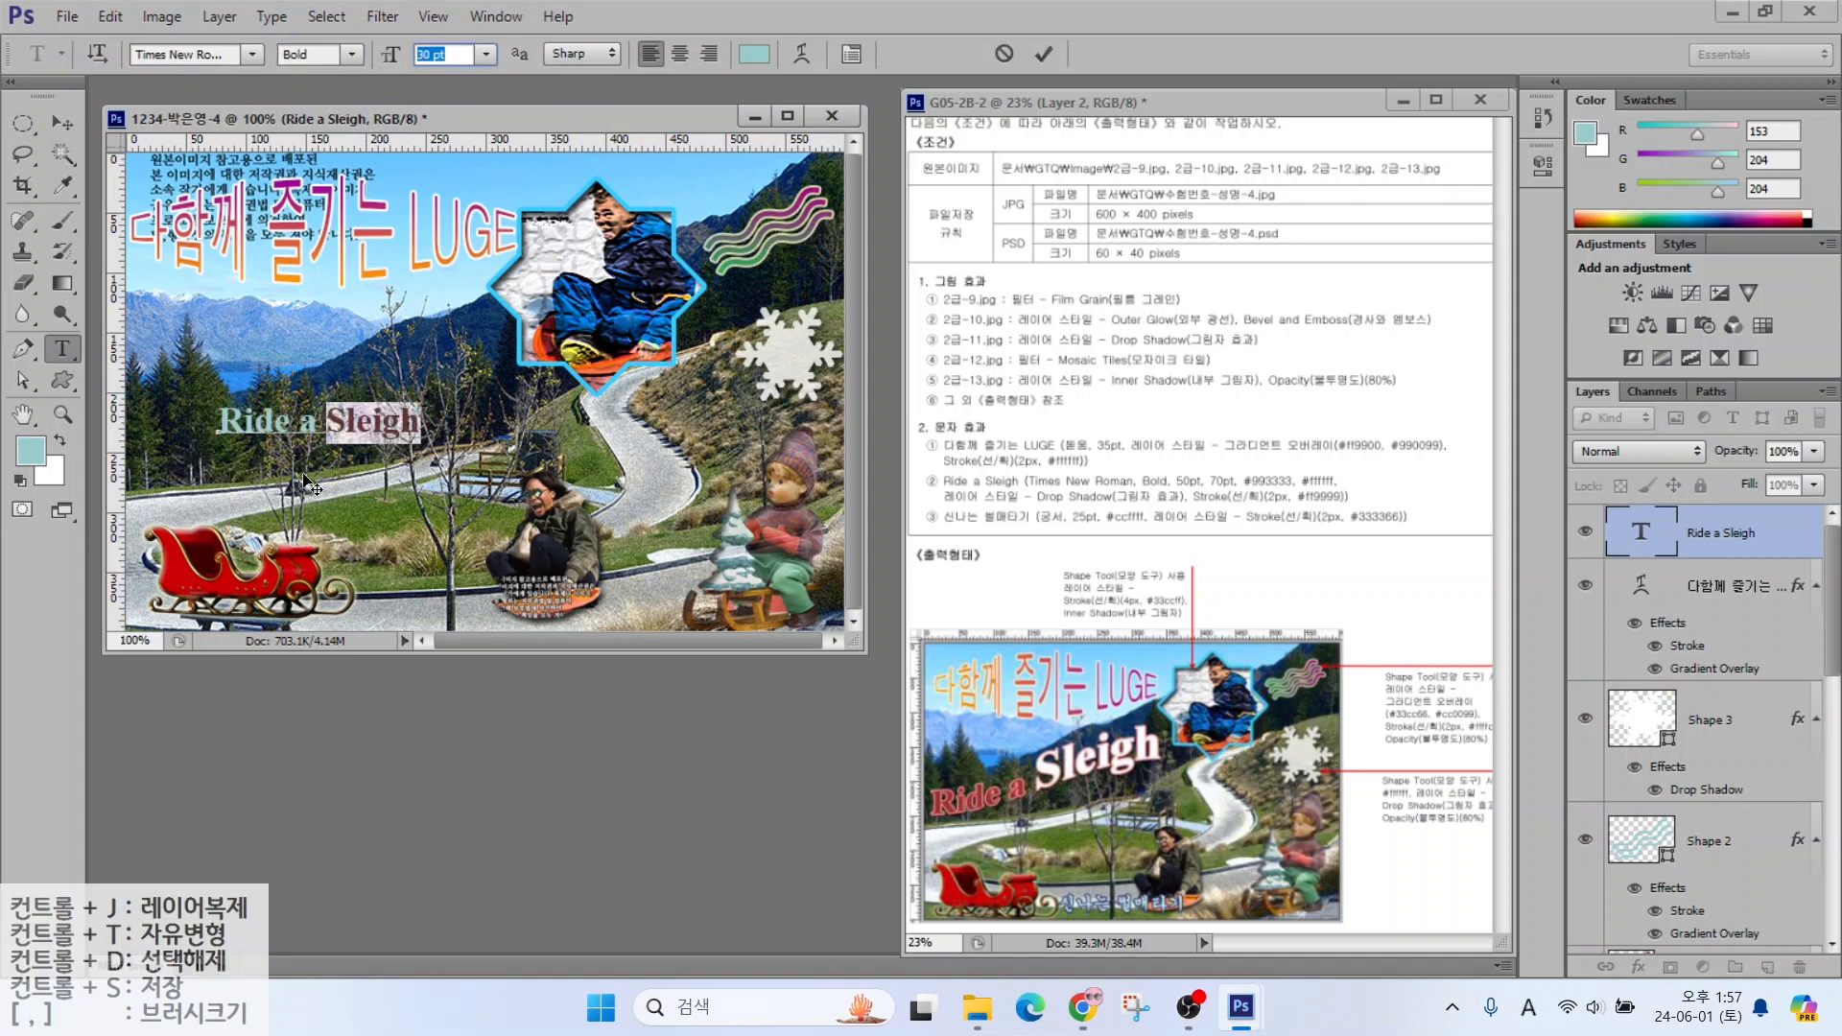
drag(222, 422, 443, 423)
drag(459, 55, 273, 23)
text(50)
key(Return)
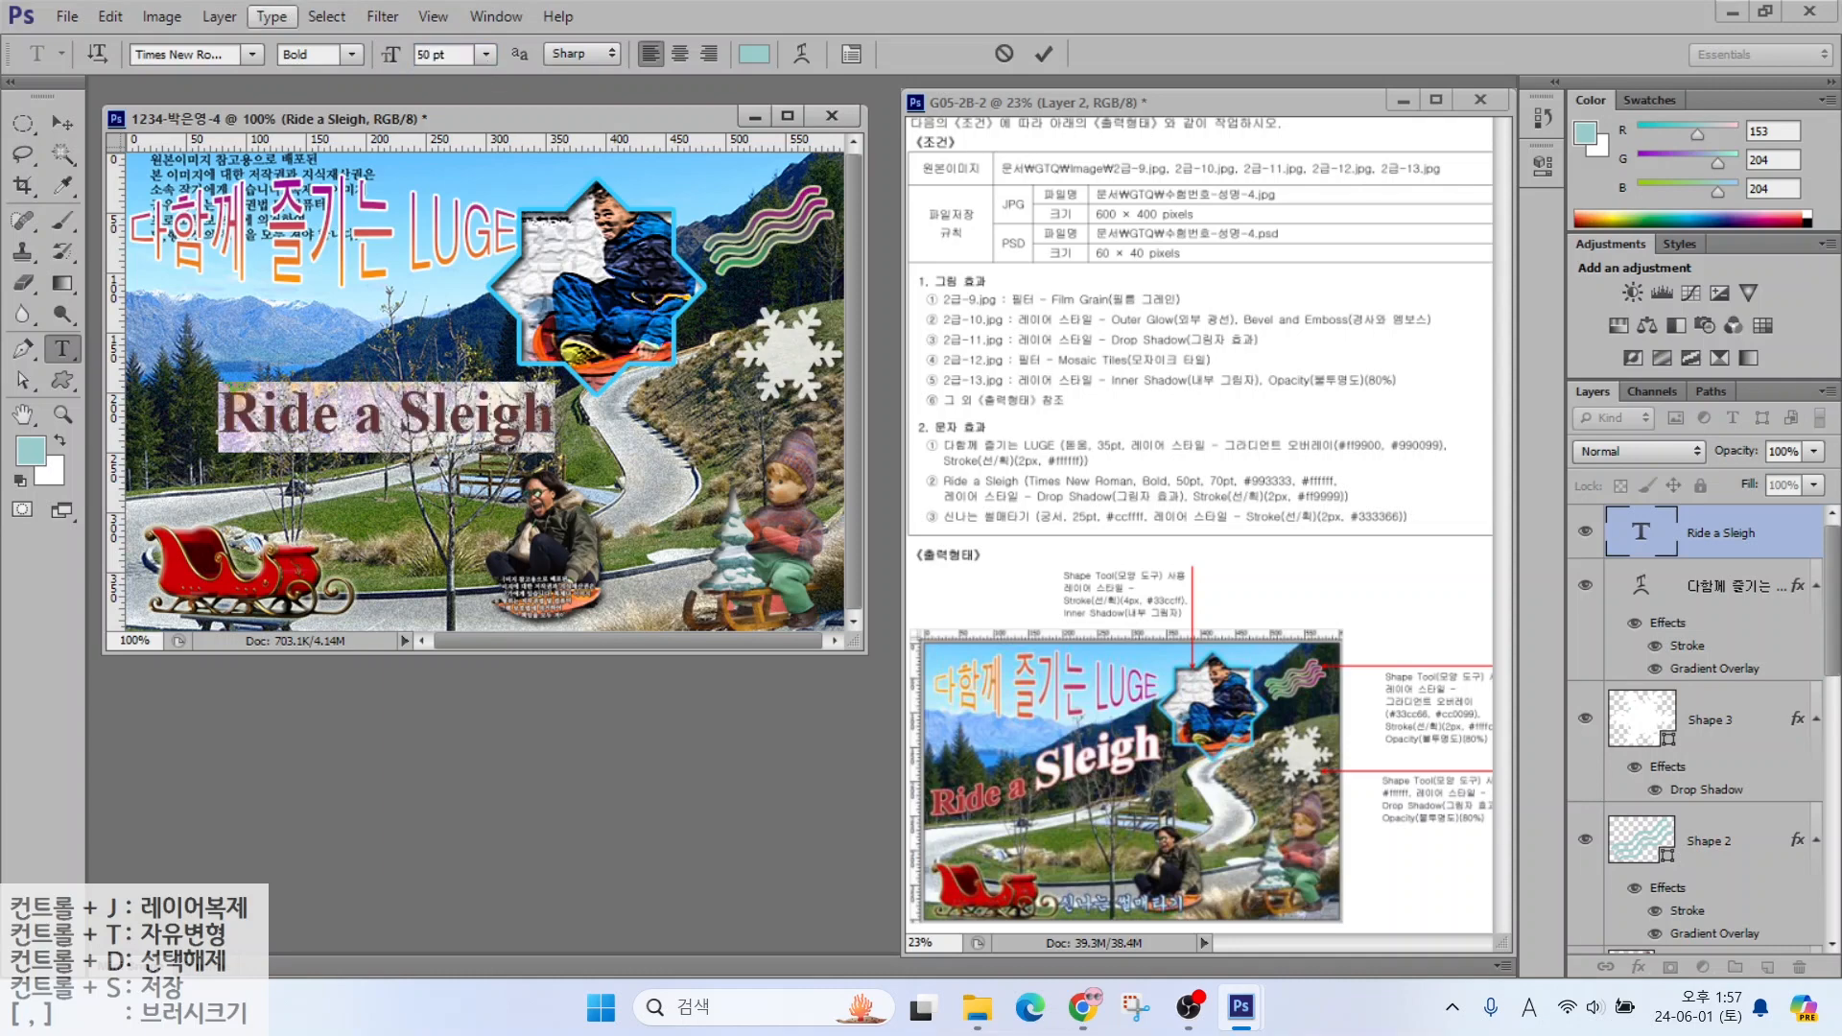
click(754, 55)
drag(721, 509, 633, 509)
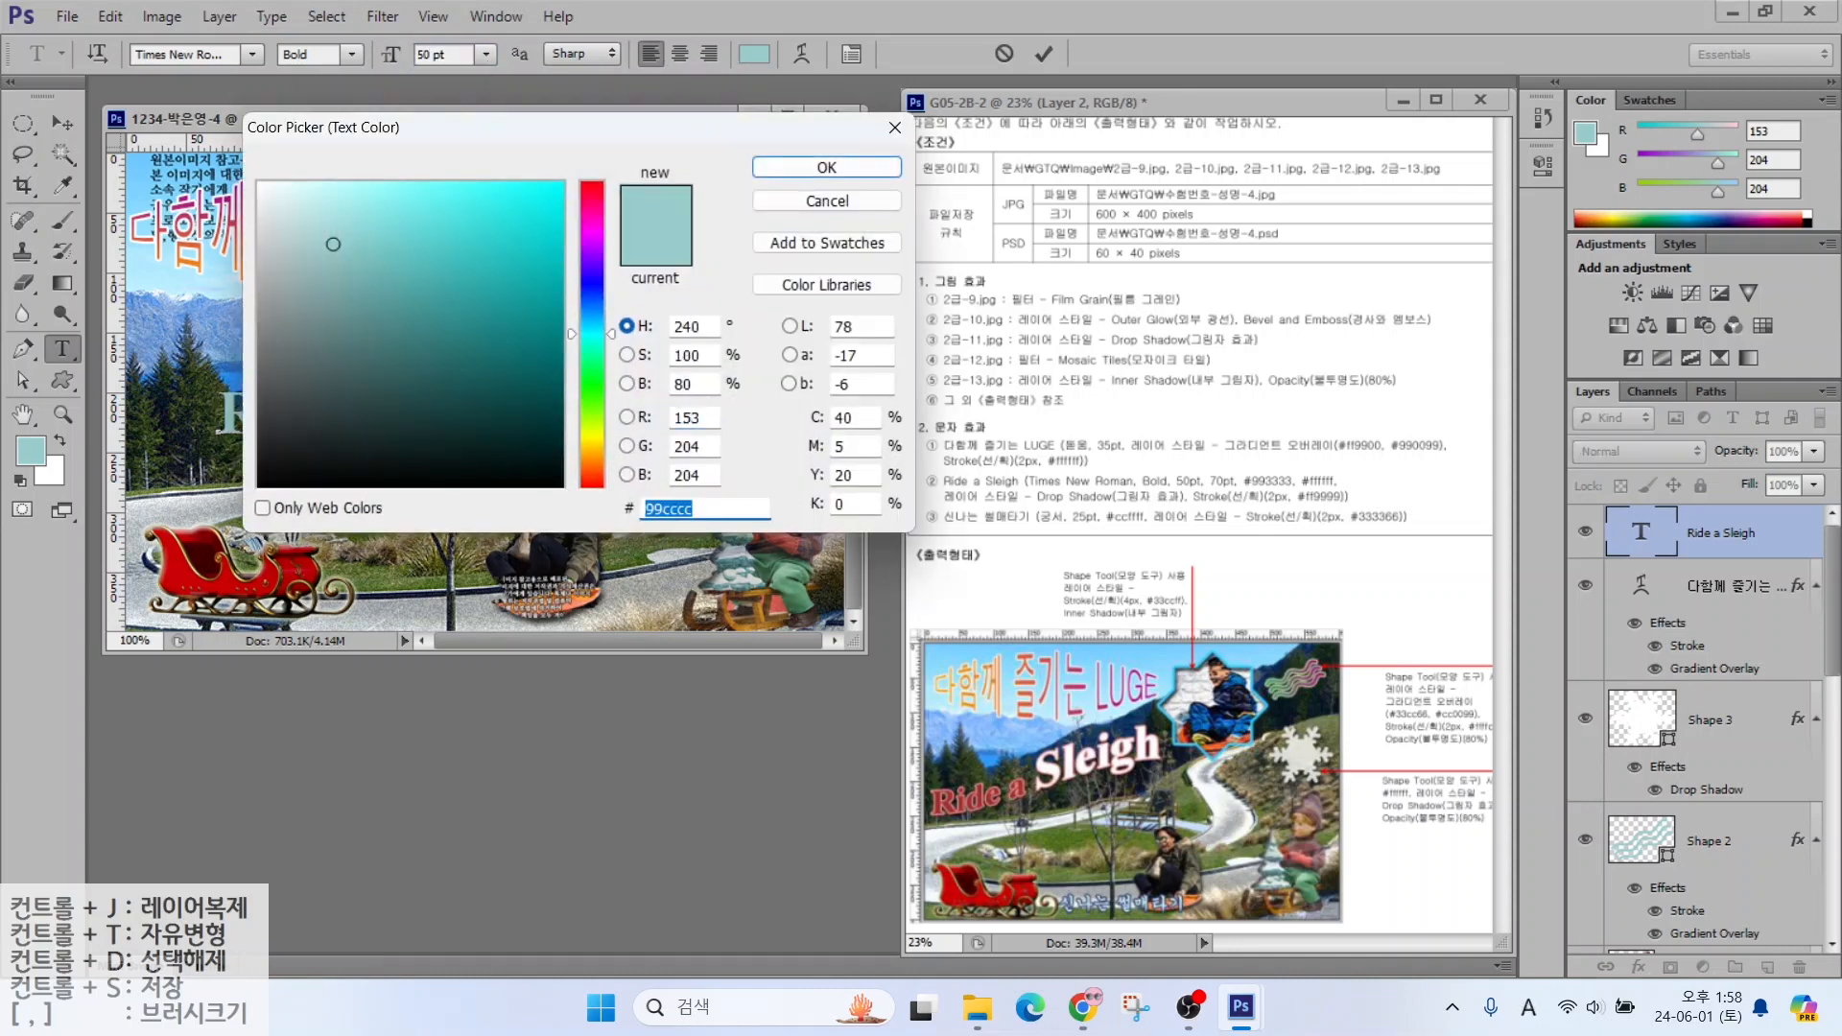
text(993333)
key(Return)
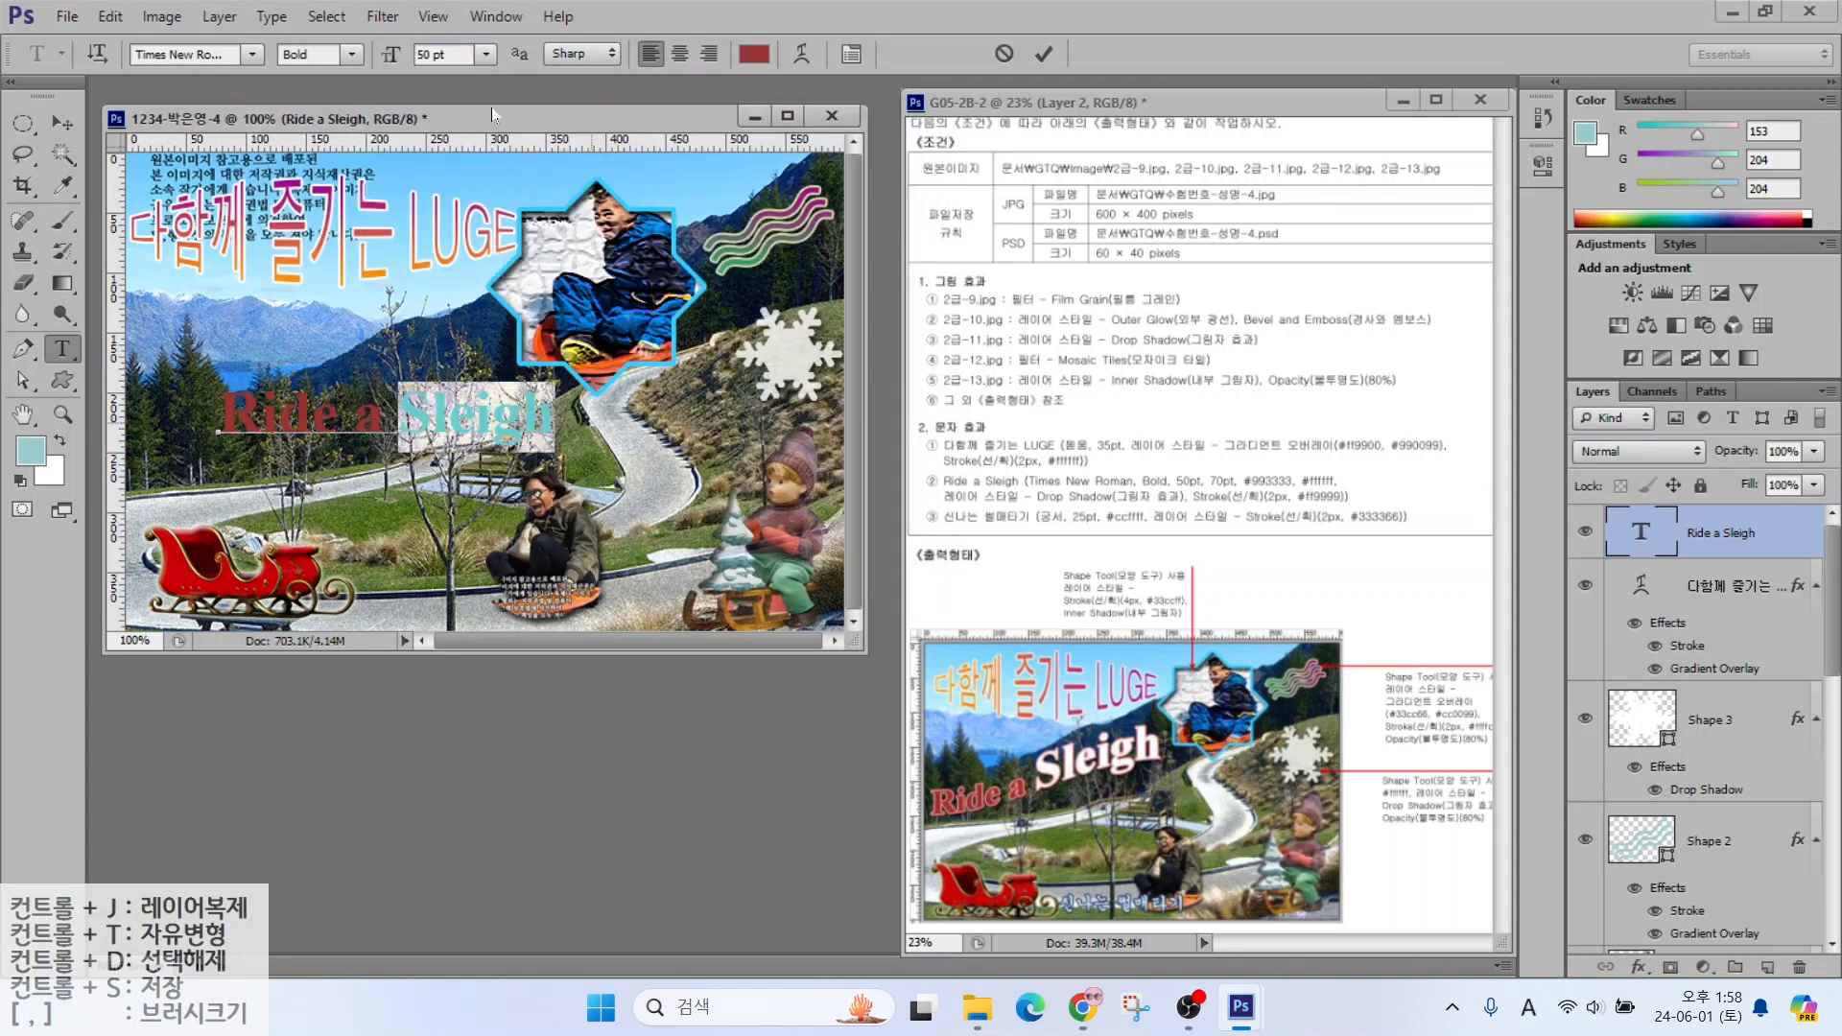
Make the word 'Sleigh' 70 pt and white
drag(461, 54, 419, 55)
text(70)
key(Return)
click(754, 55)
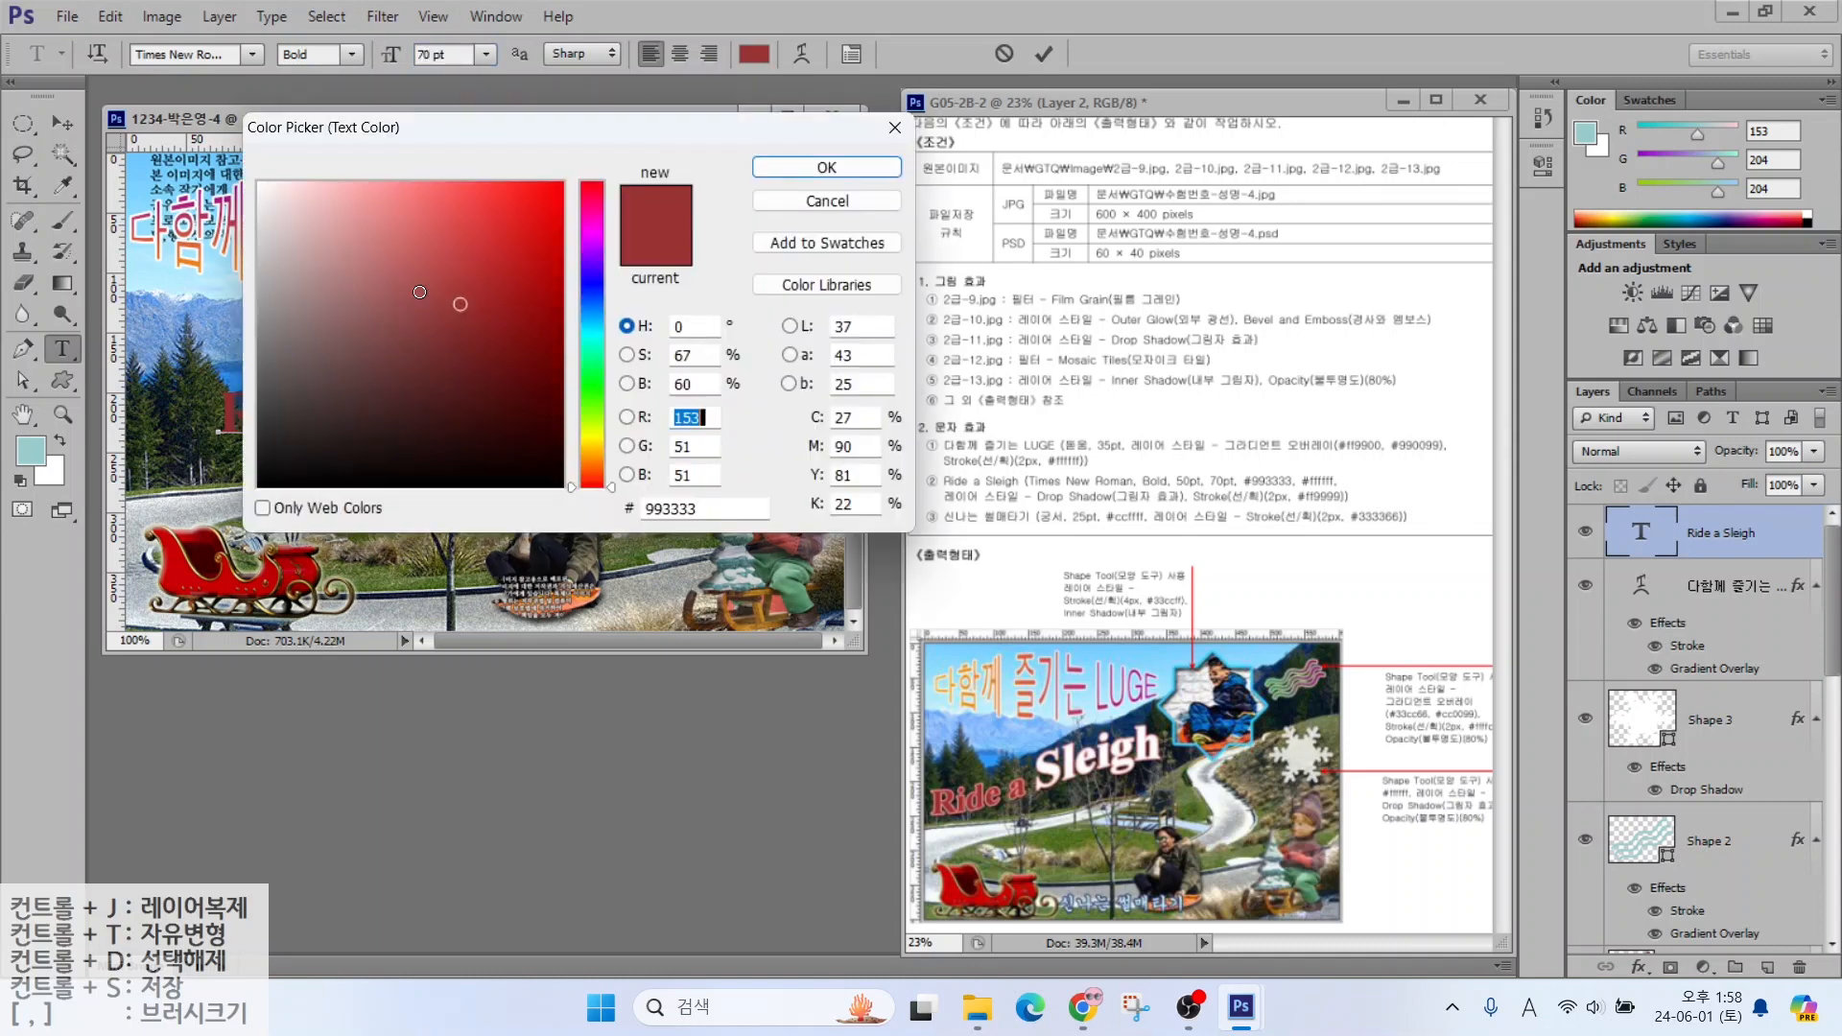
drag(420, 291, 257, 181)
key(Return)
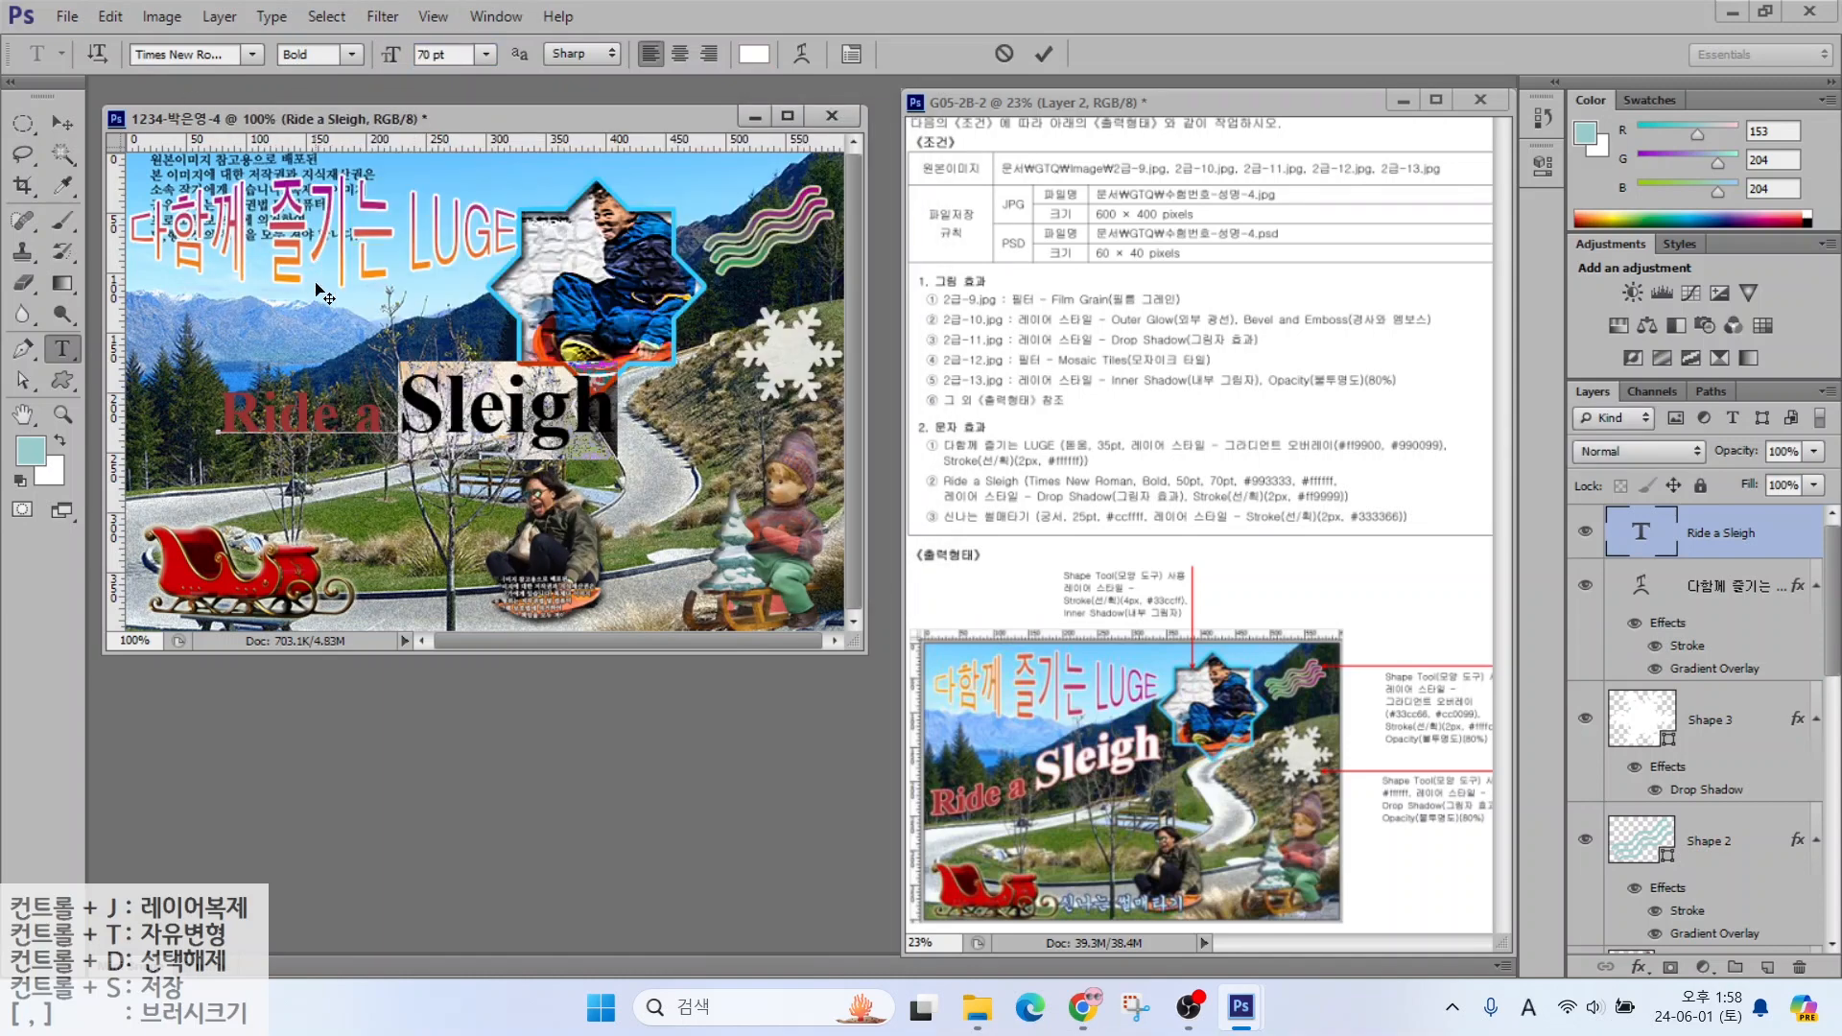
click(1044, 54)
Add a 2 px pink Stroke outline to the Ride a Sleigh layer
click(1639, 967)
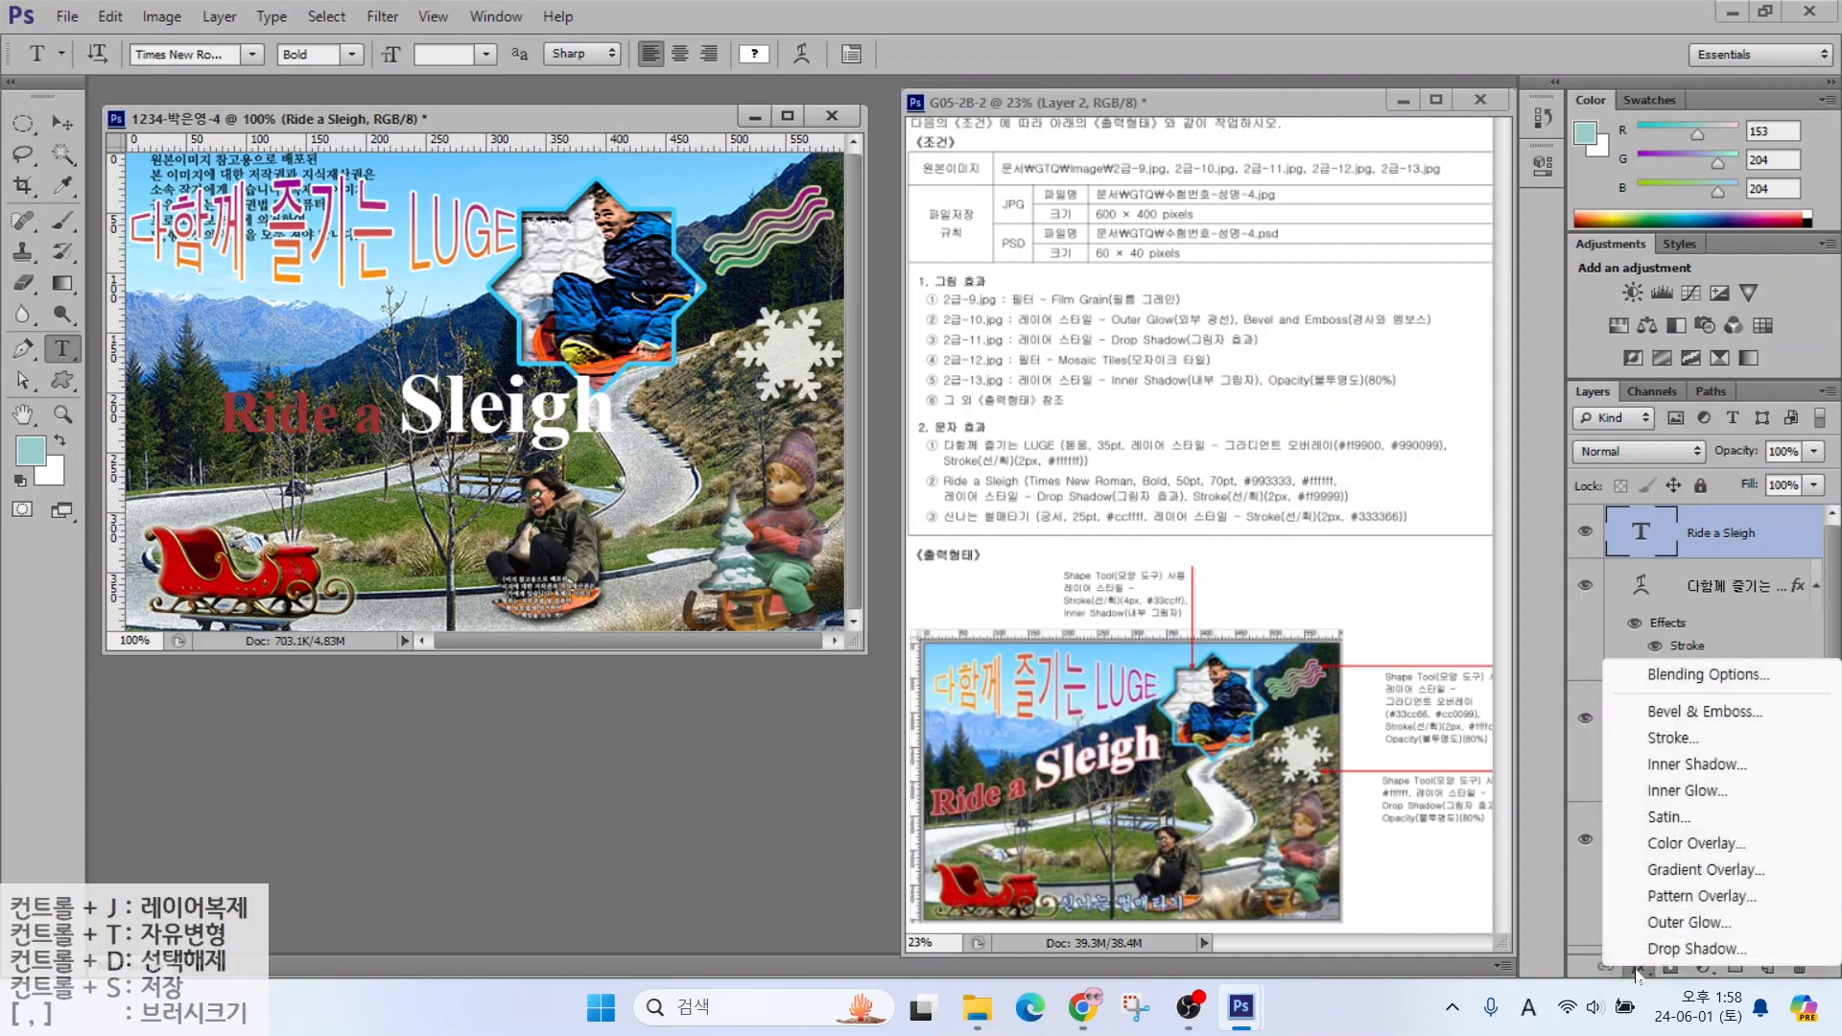
click(1672, 739)
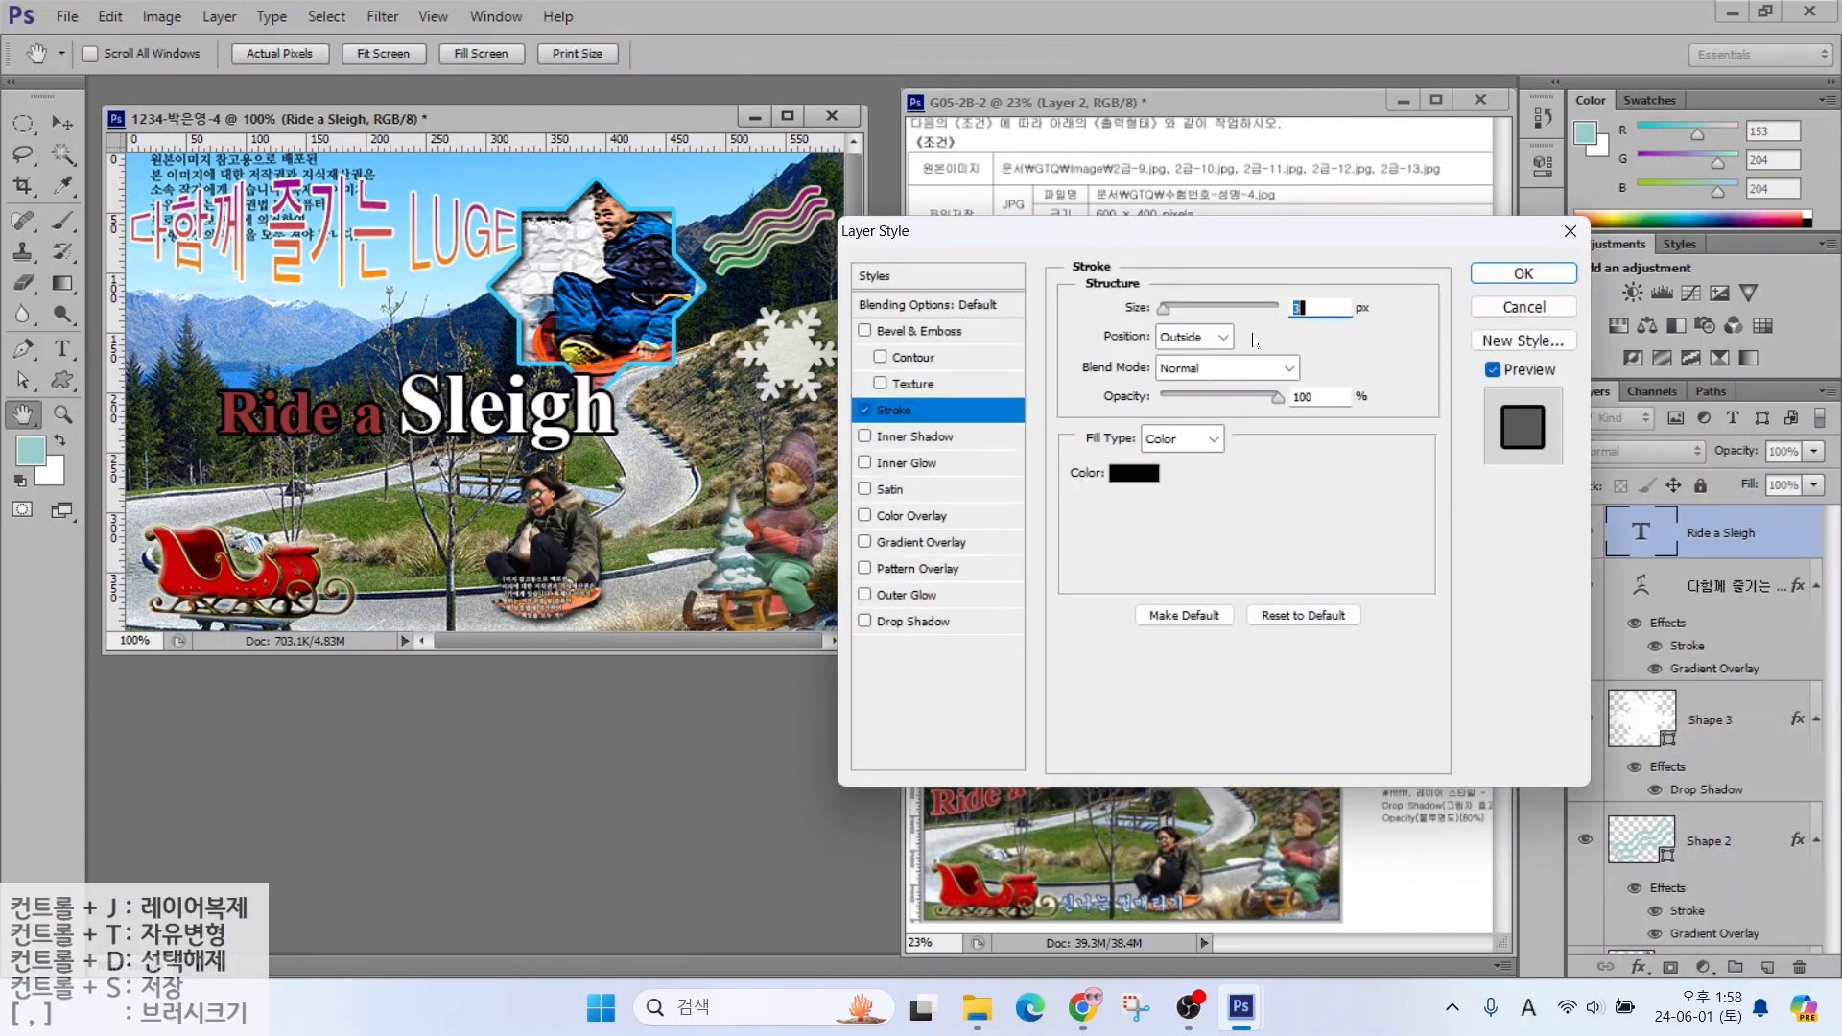
text(2)
click(1134, 473)
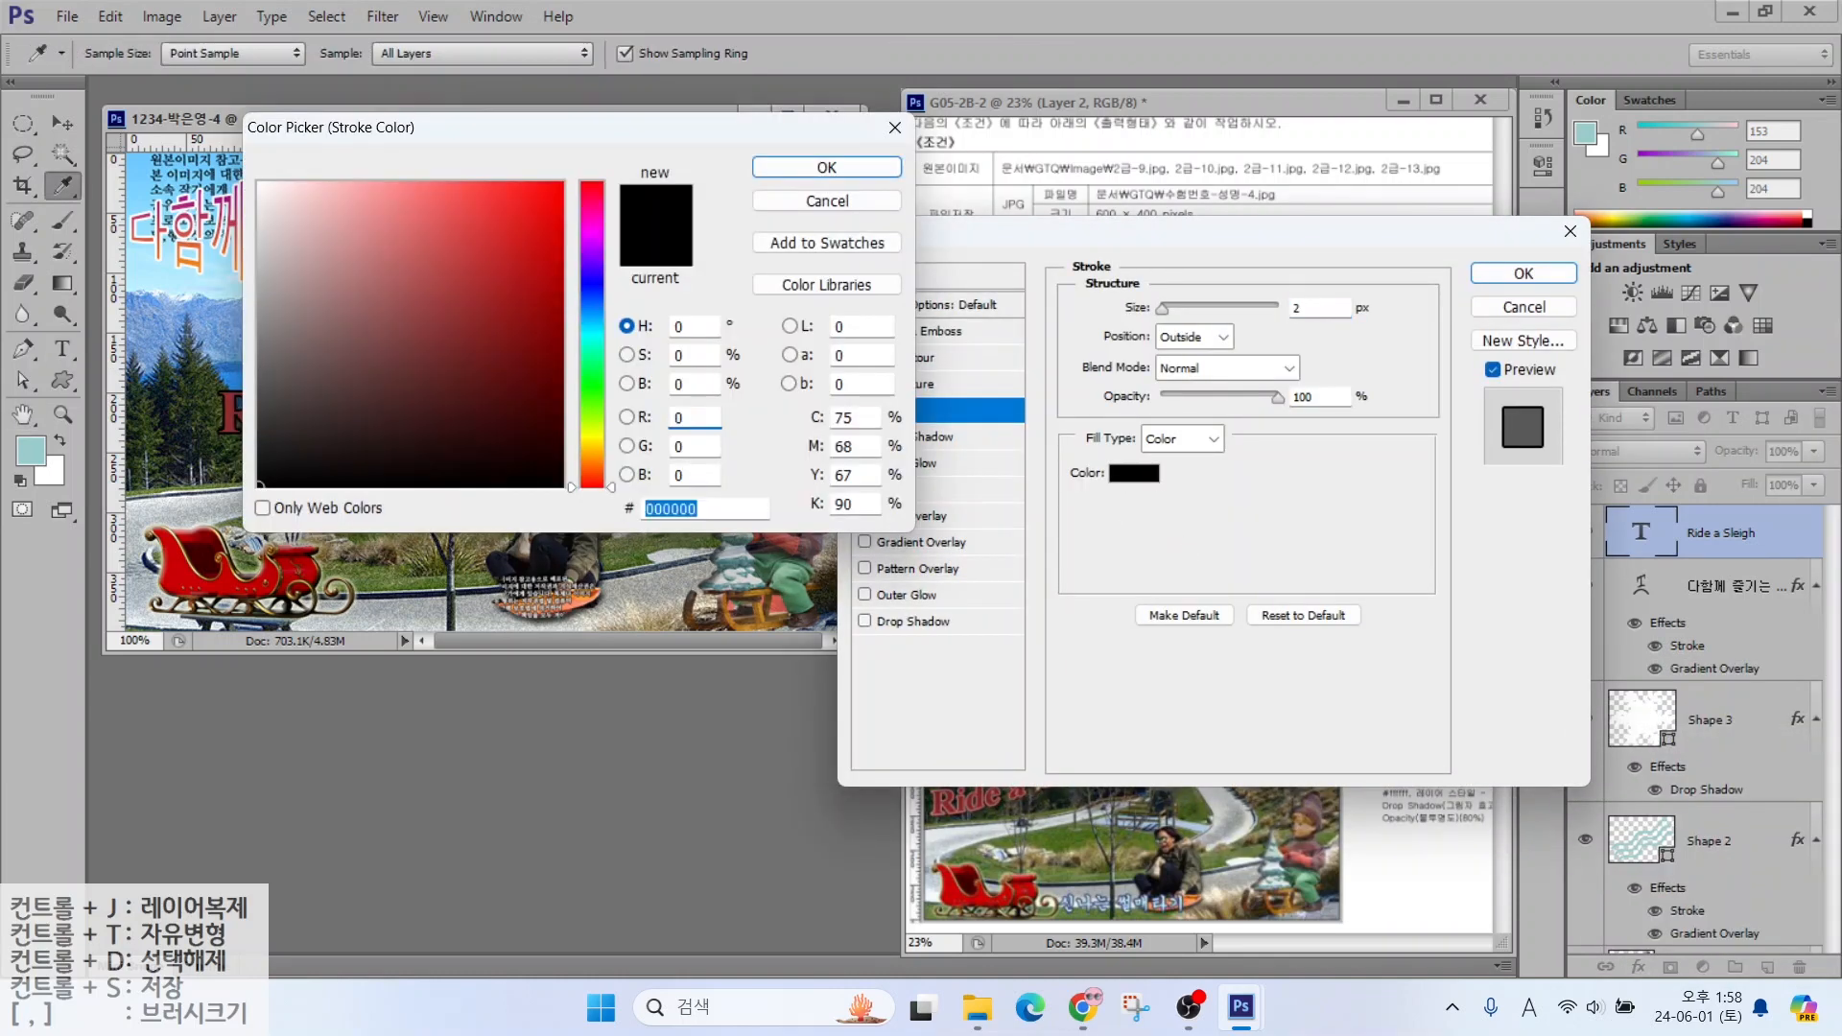
text(f9)
key(Return)
key(Return)
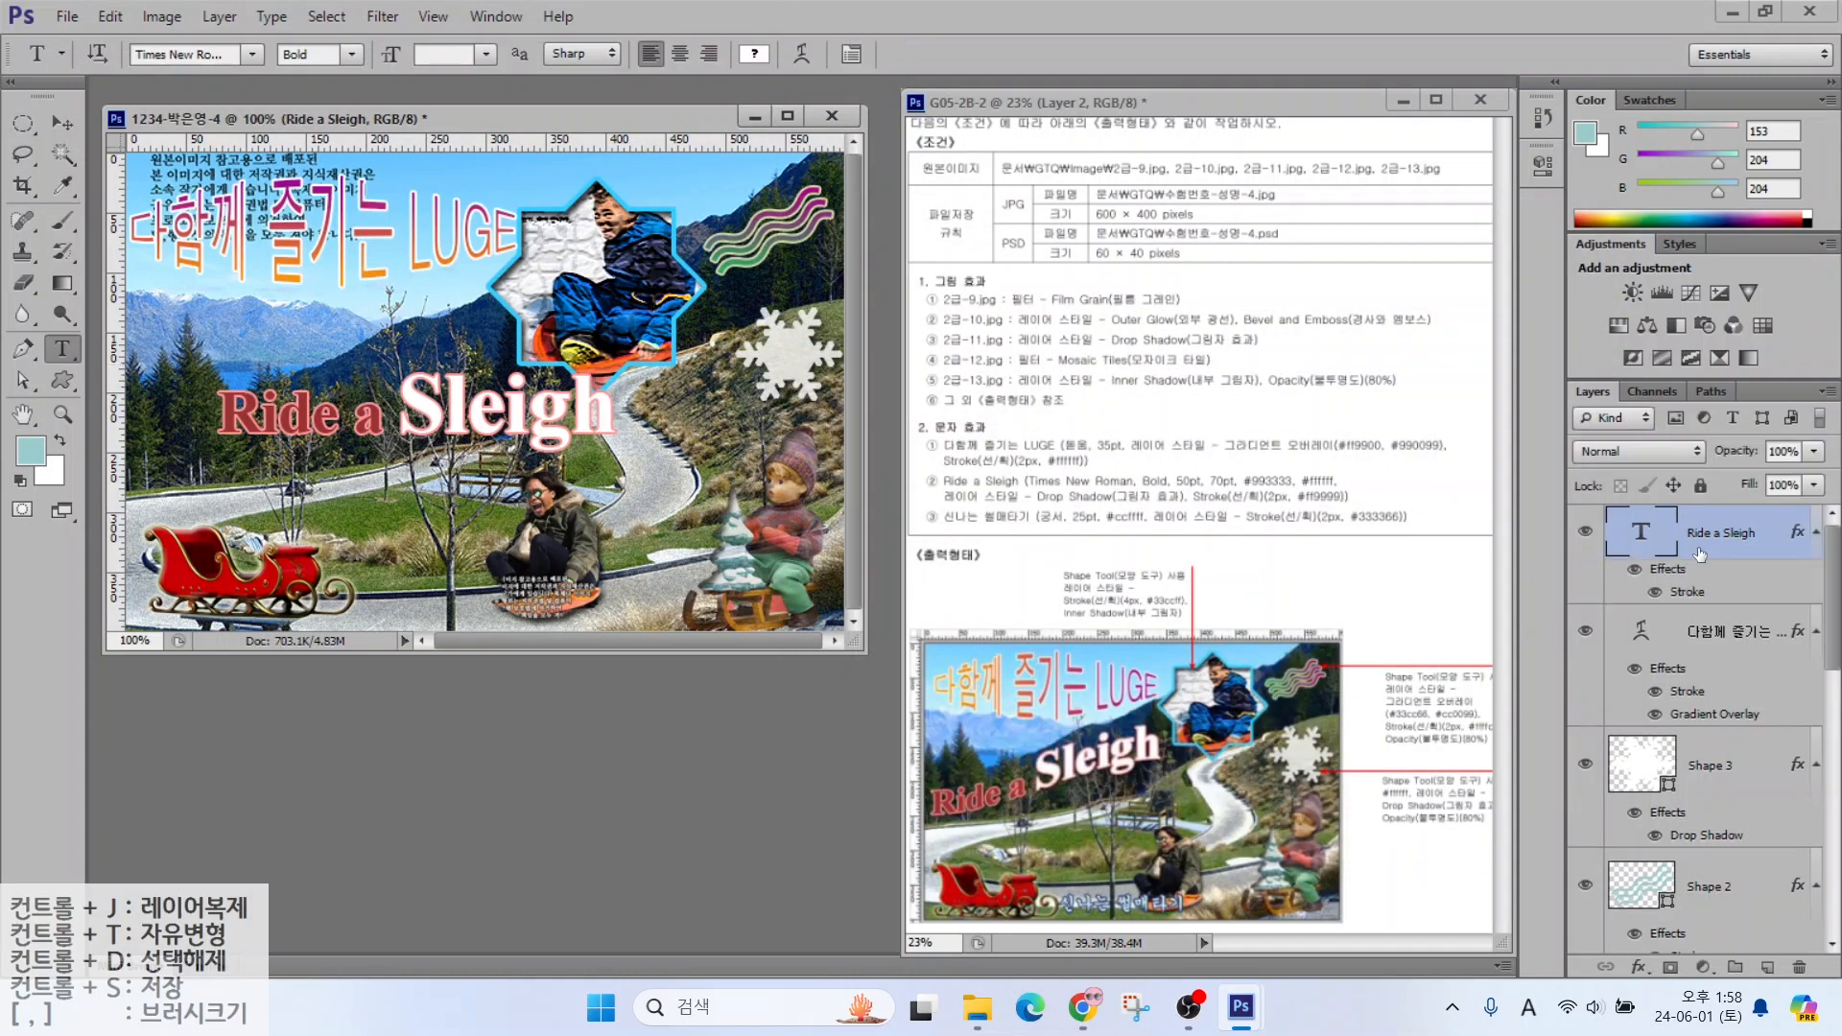
Apply a Rise warp and move 'Ride a Sleigh' further left and higher
click(802, 53)
click(883, 281)
click(849, 633)
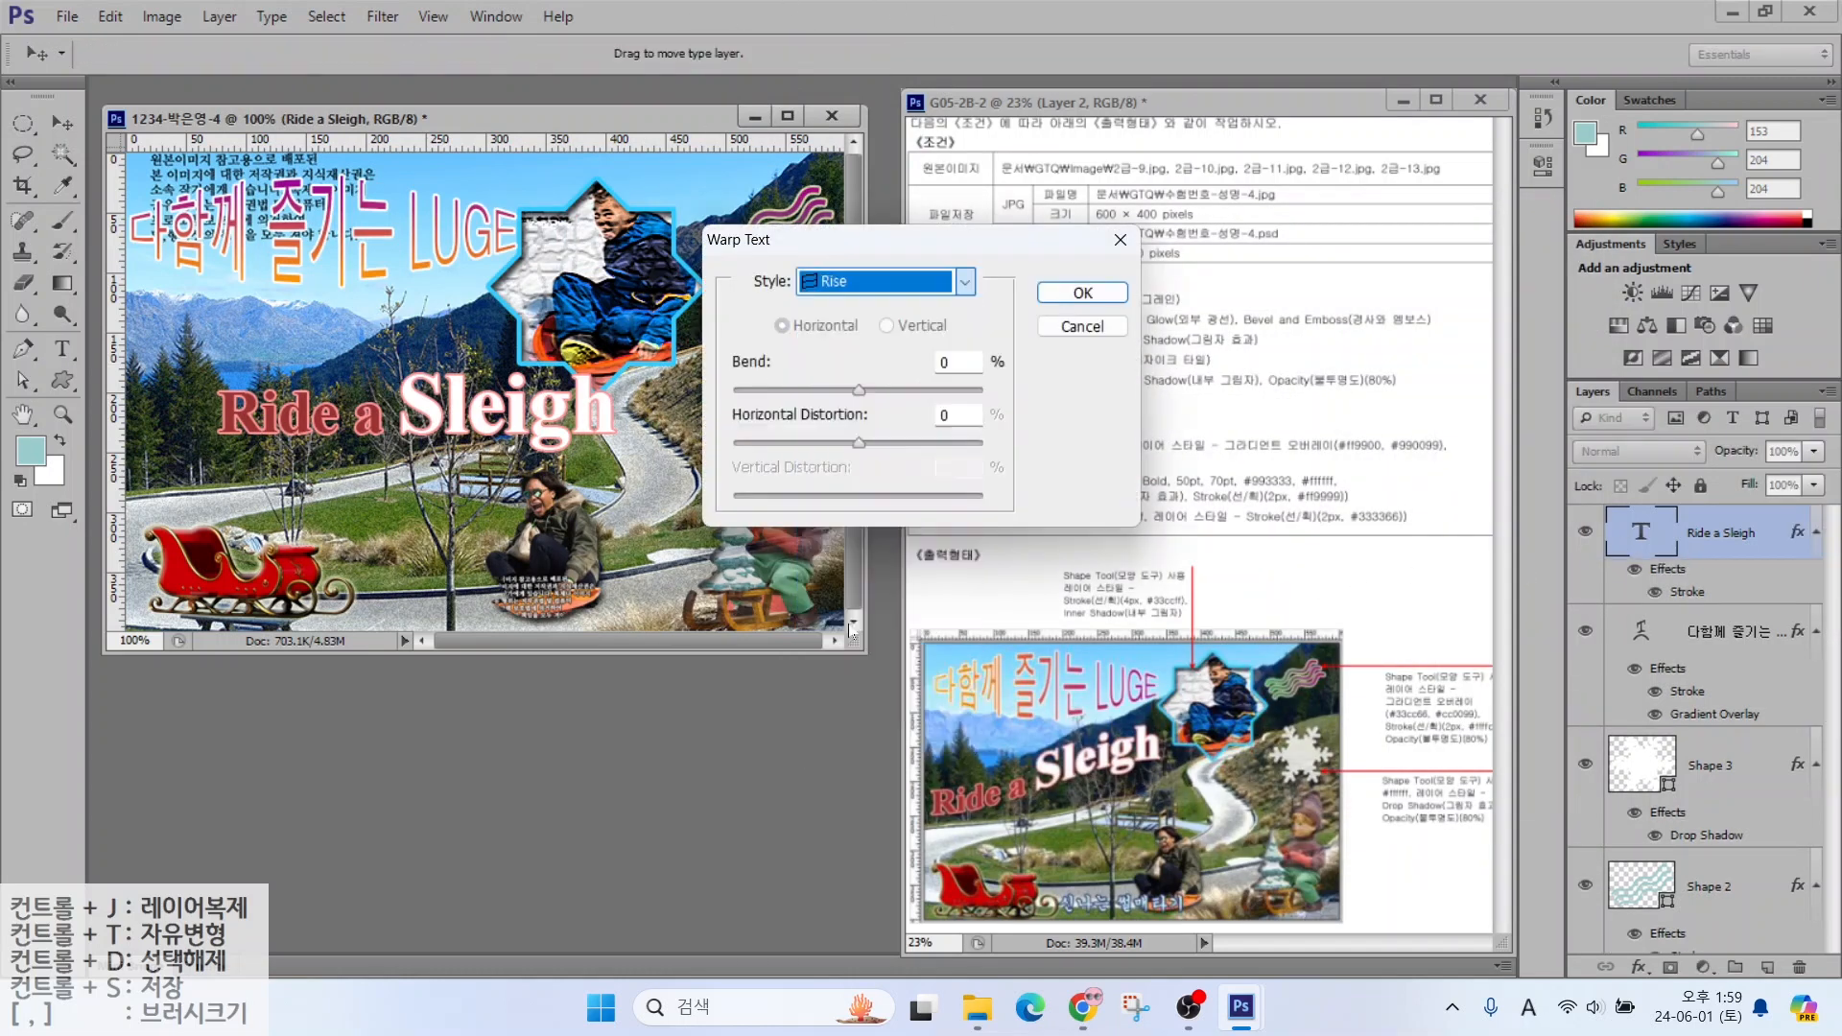
key(Return)
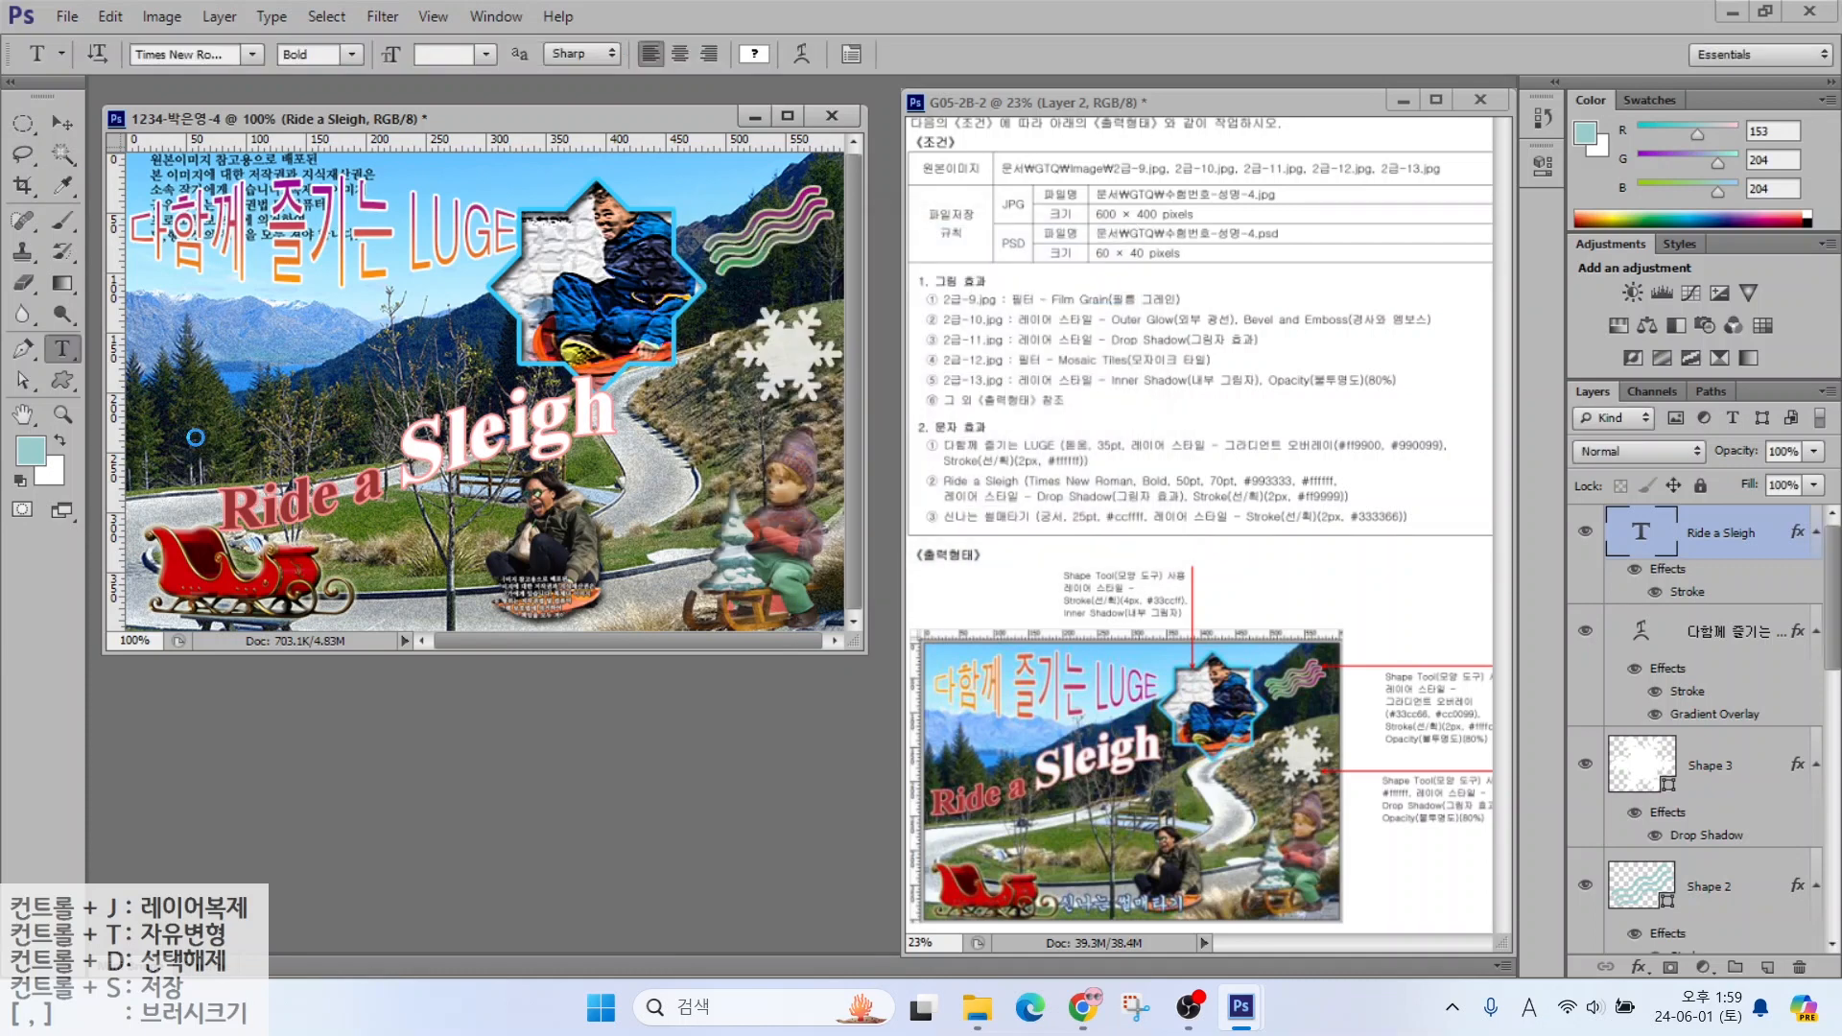
key(v)
drag(410, 451, 323, 399)
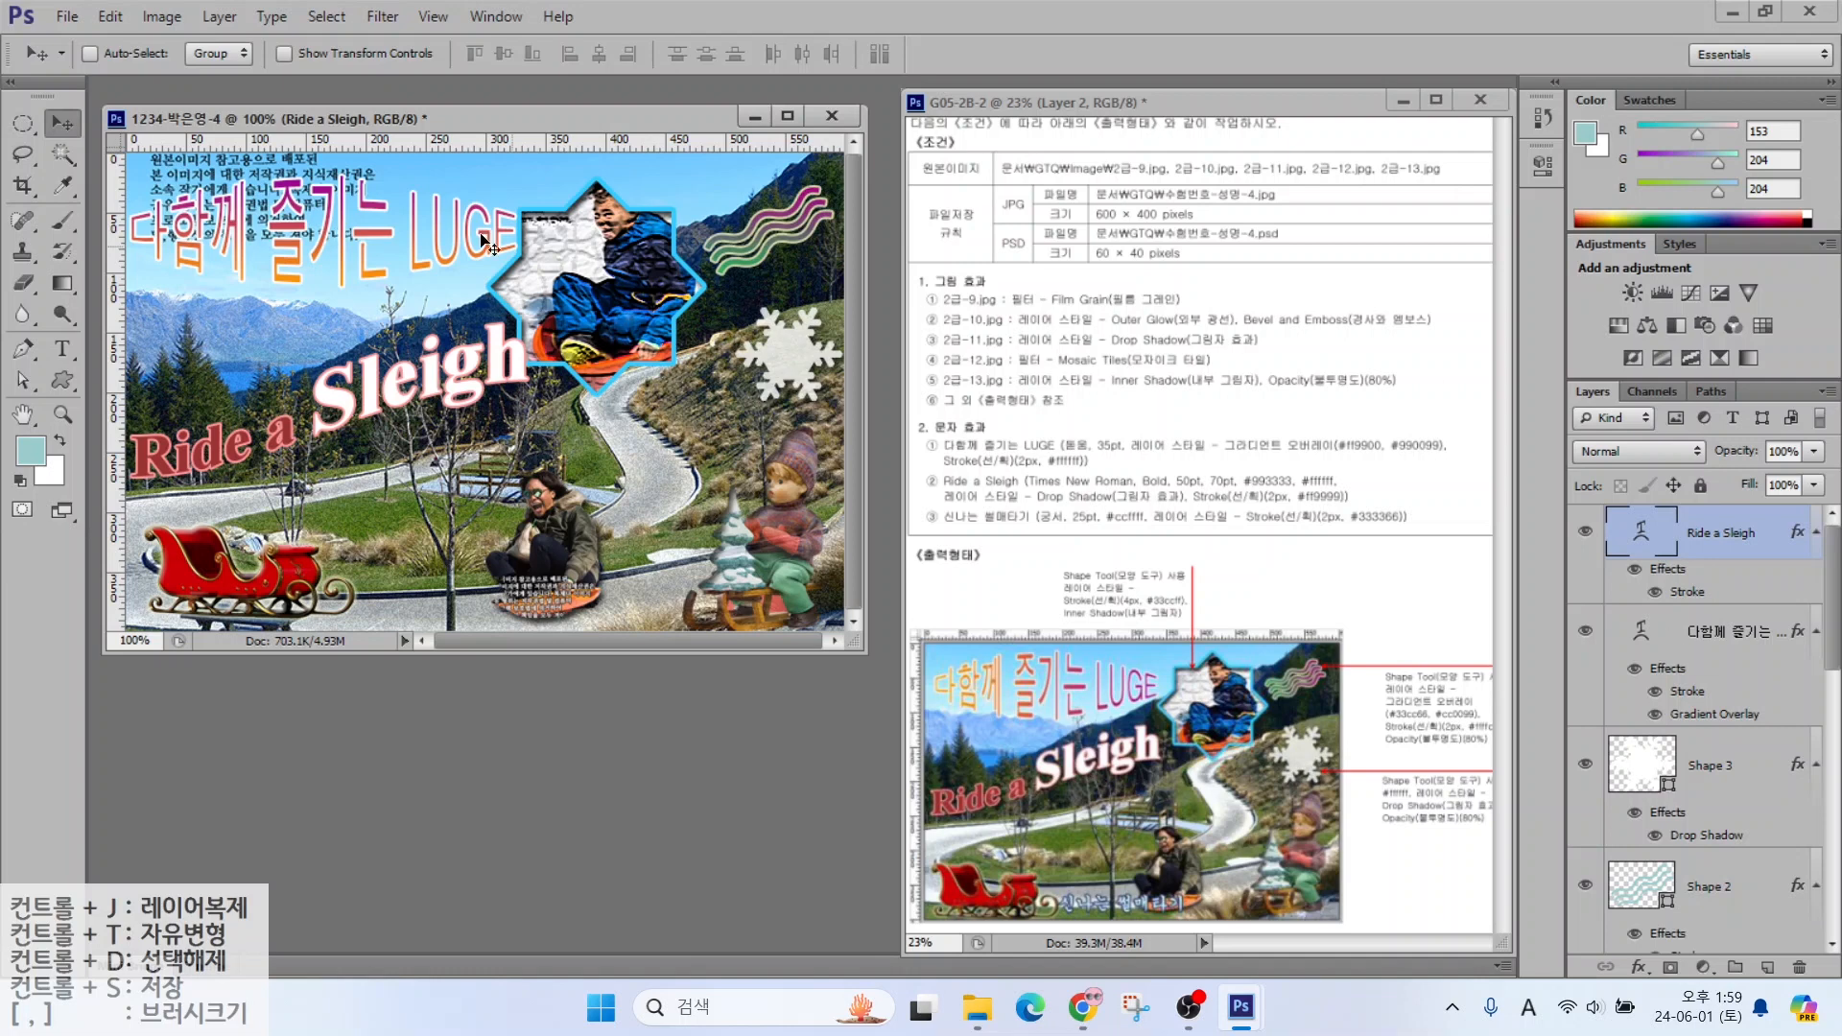
key(t)
click(423, 519)
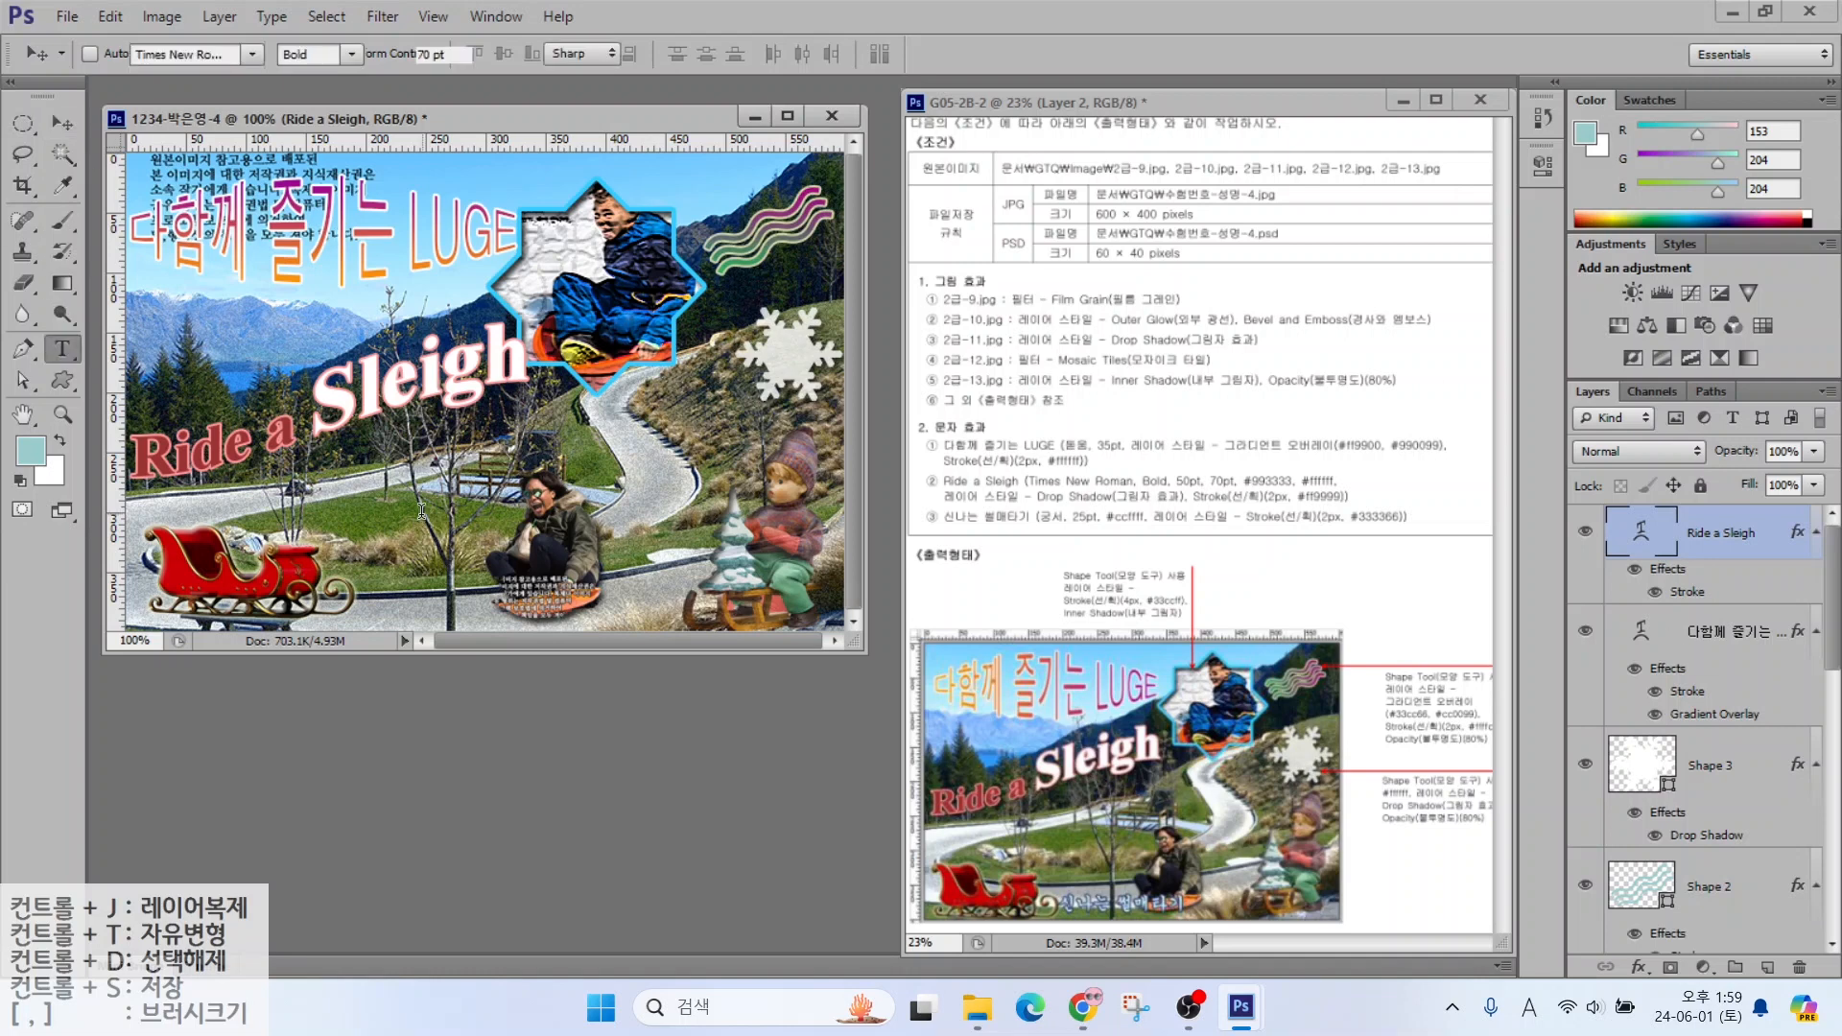
Type the caption 신나는 썰매타기 in 25 pt 궁서 with text colour #ccffff
key(Hangul)
text(신나는 썰매)
key(ctrl+Return)
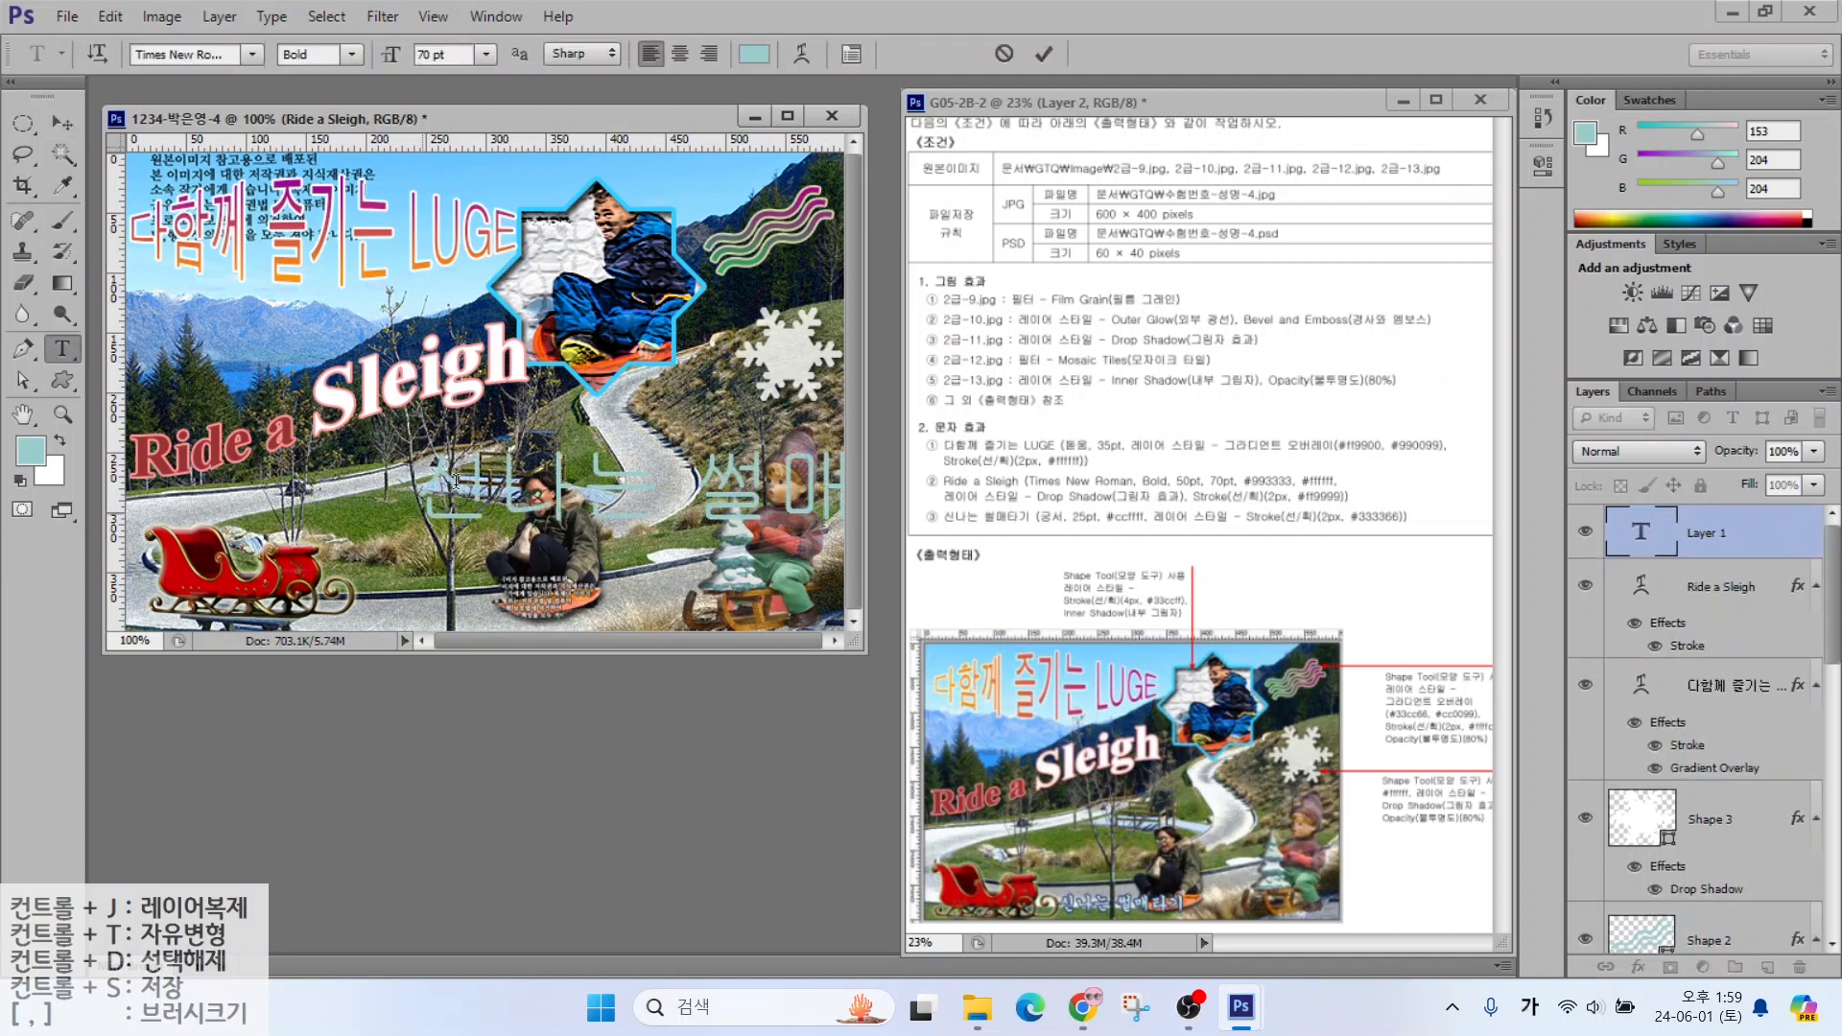
click(251, 58)
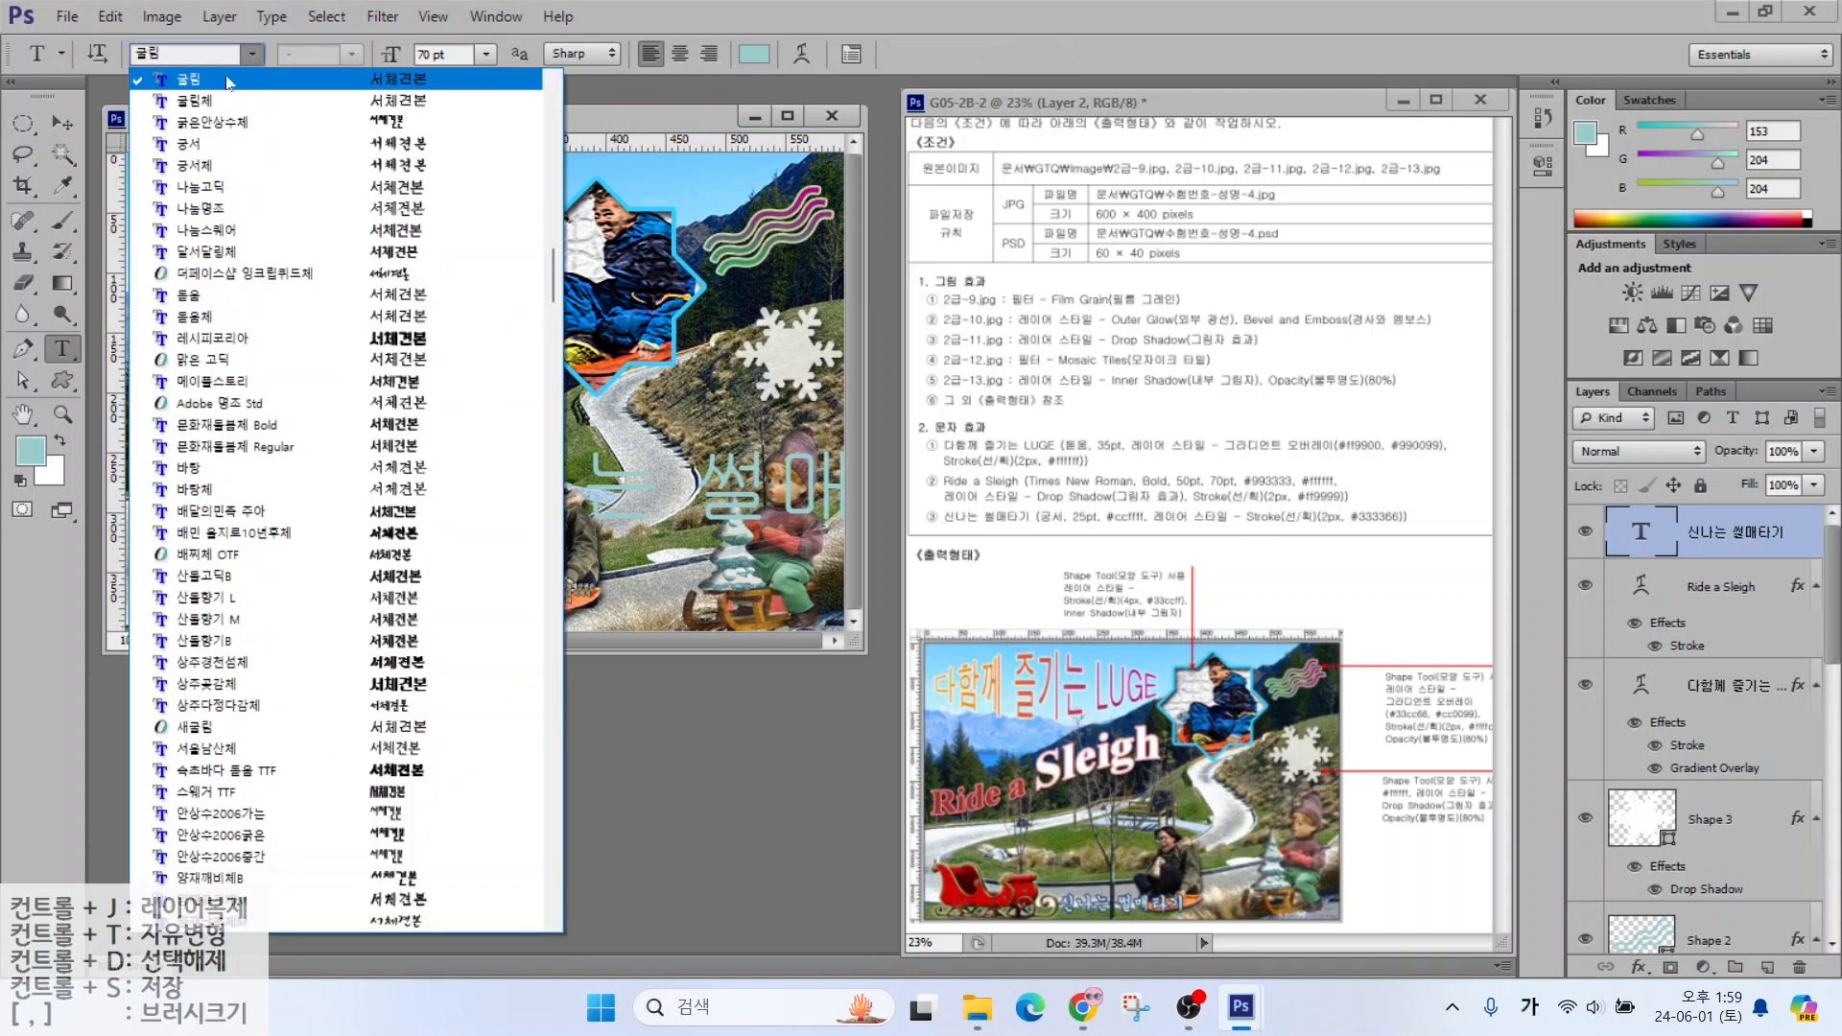
click(226, 144)
drag(453, 55, 341, 56)
text(25)
key(Return)
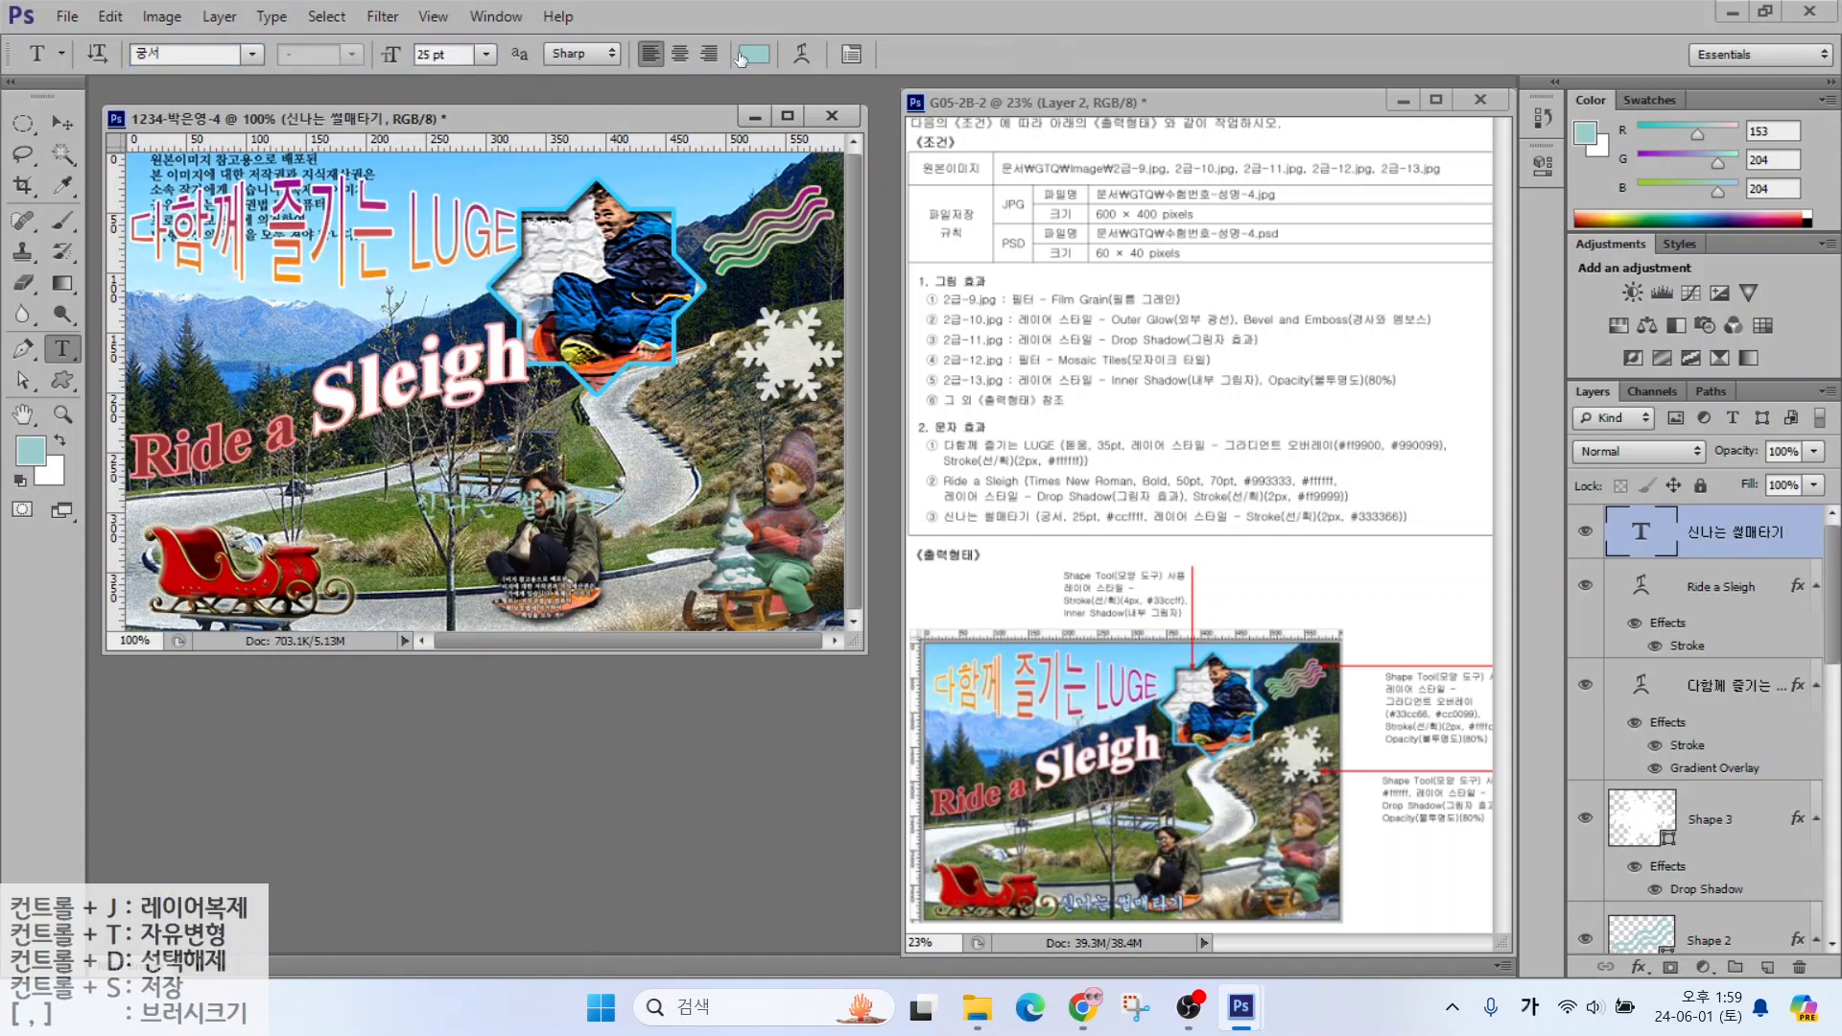
click(754, 54)
text(ccffff)
key(Return)
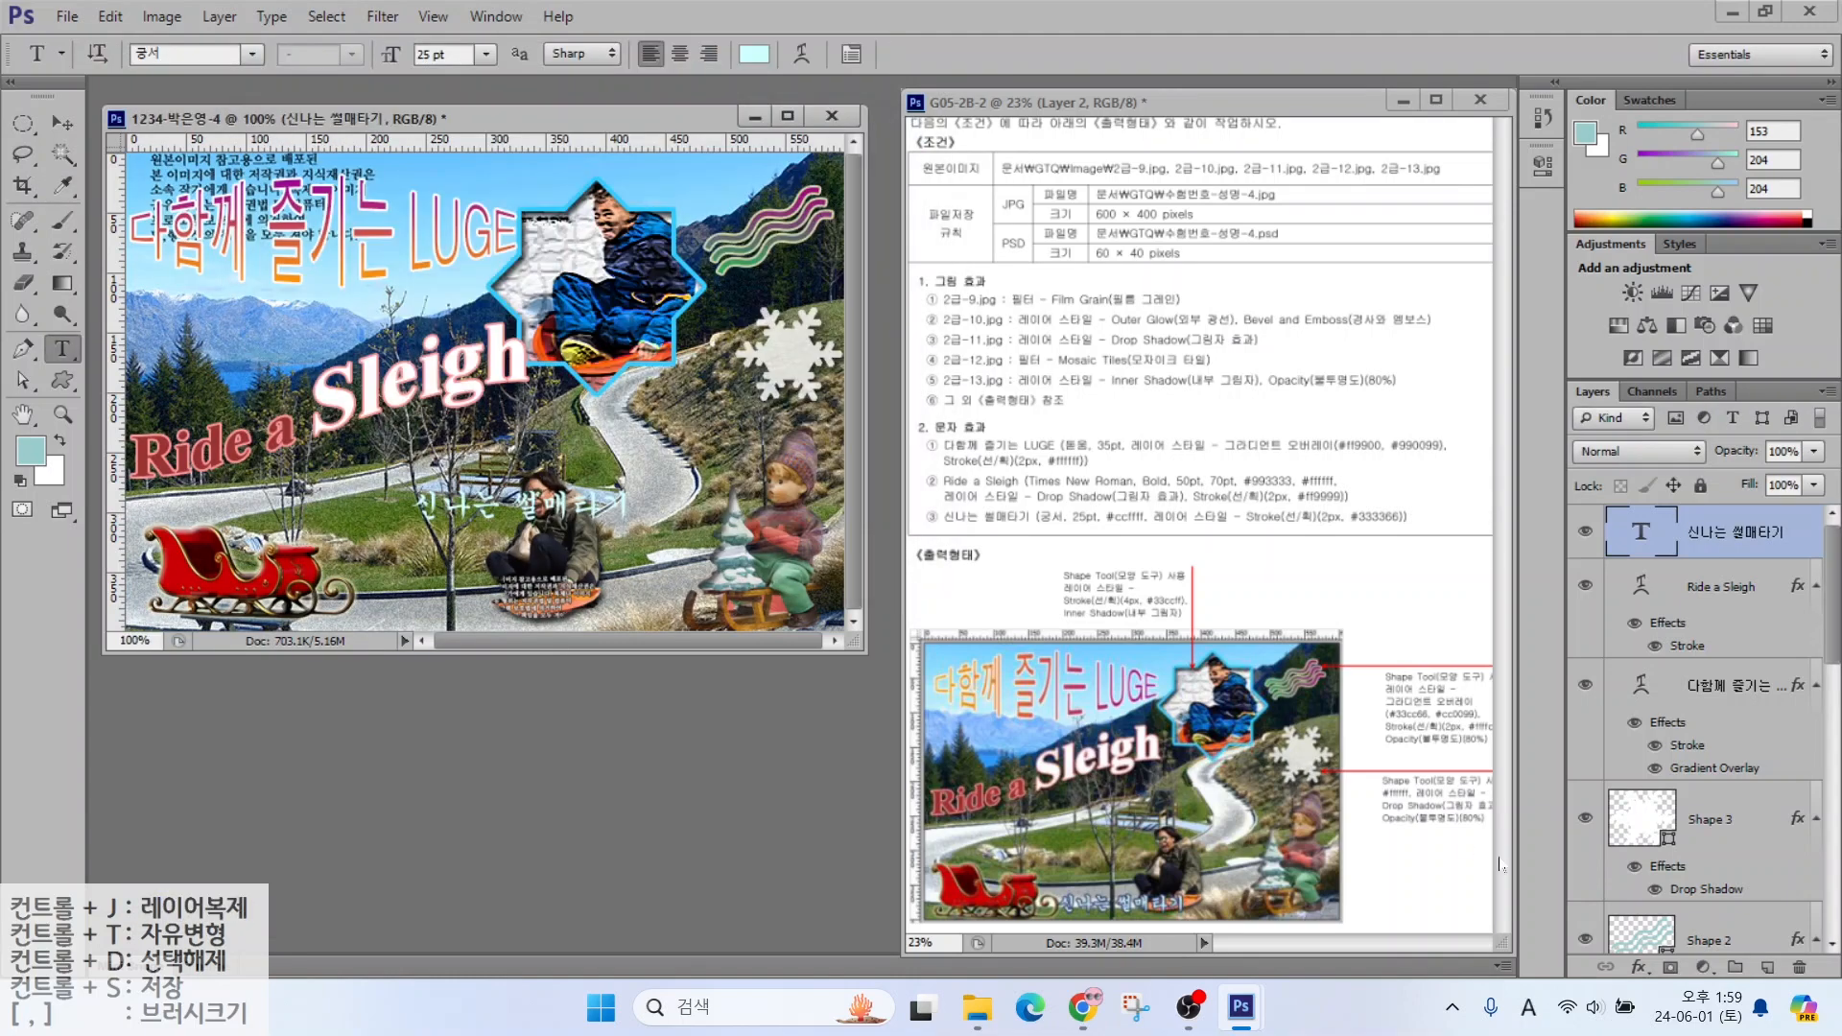
Give the caption a 2 px Stroke layer effect in colour #333366
click(1638, 967)
click(1673, 736)
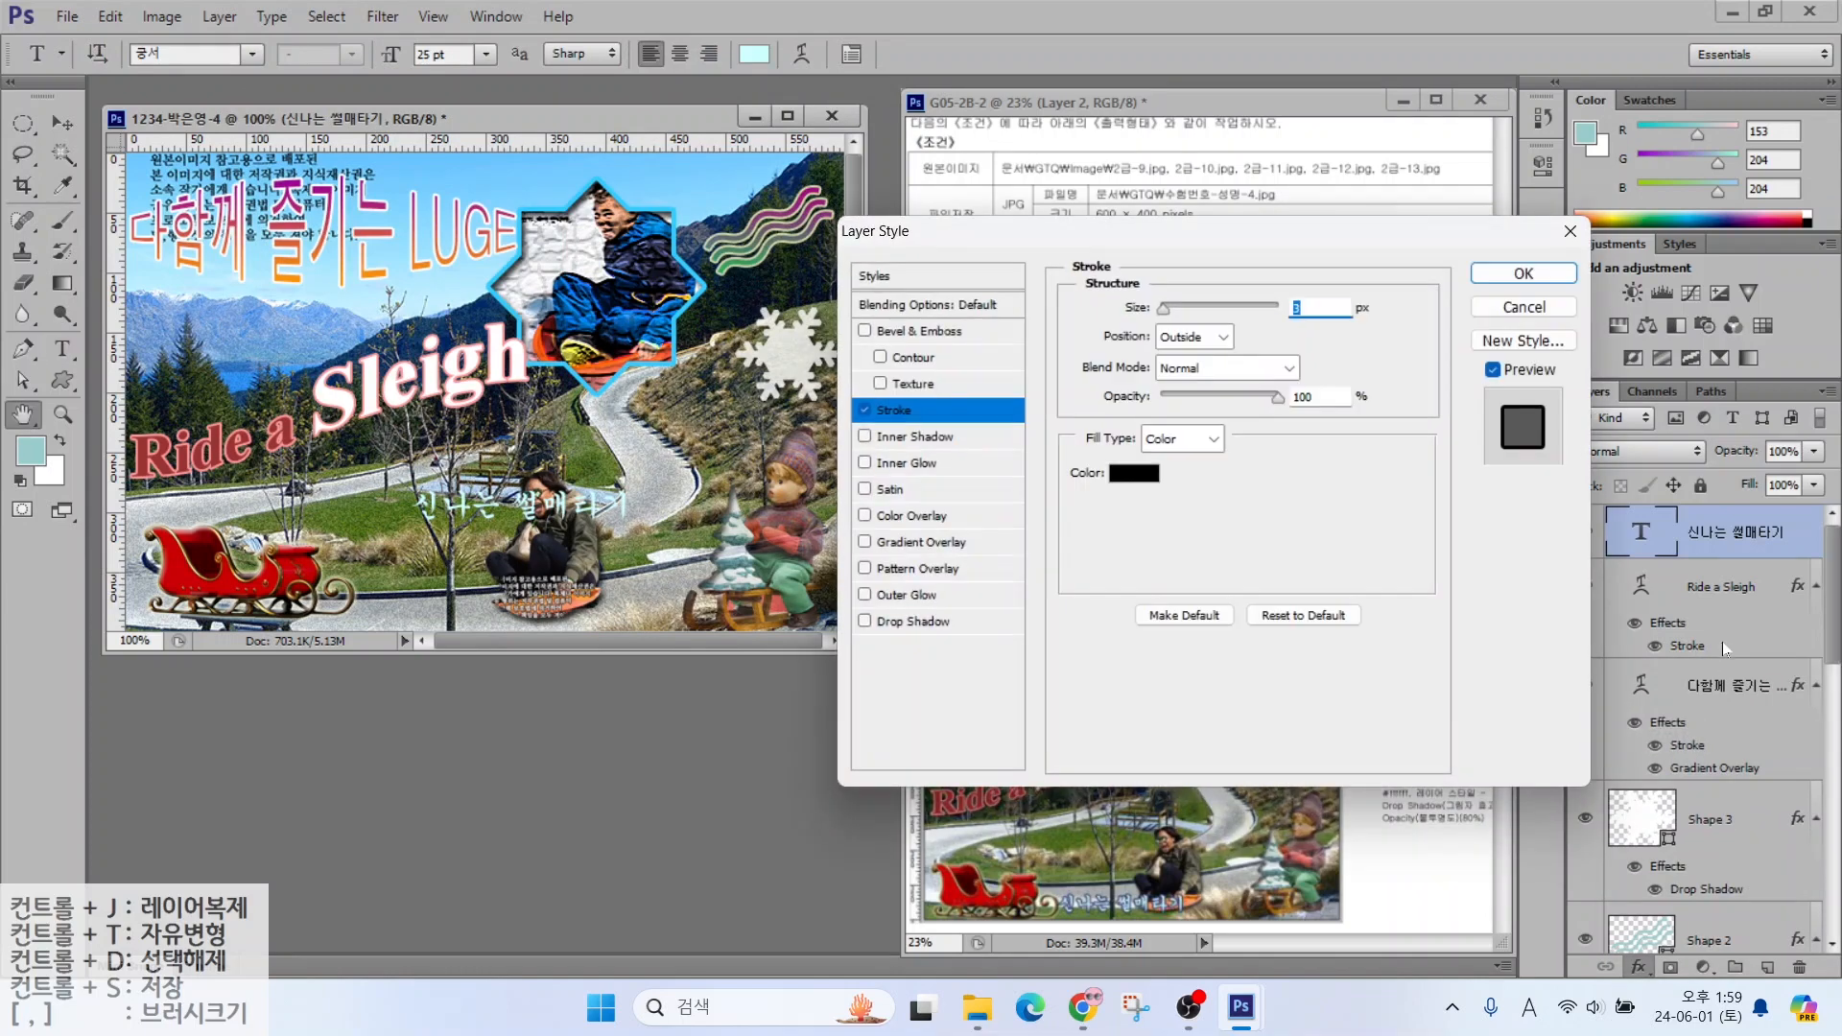
text(2)
click(1134, 473)
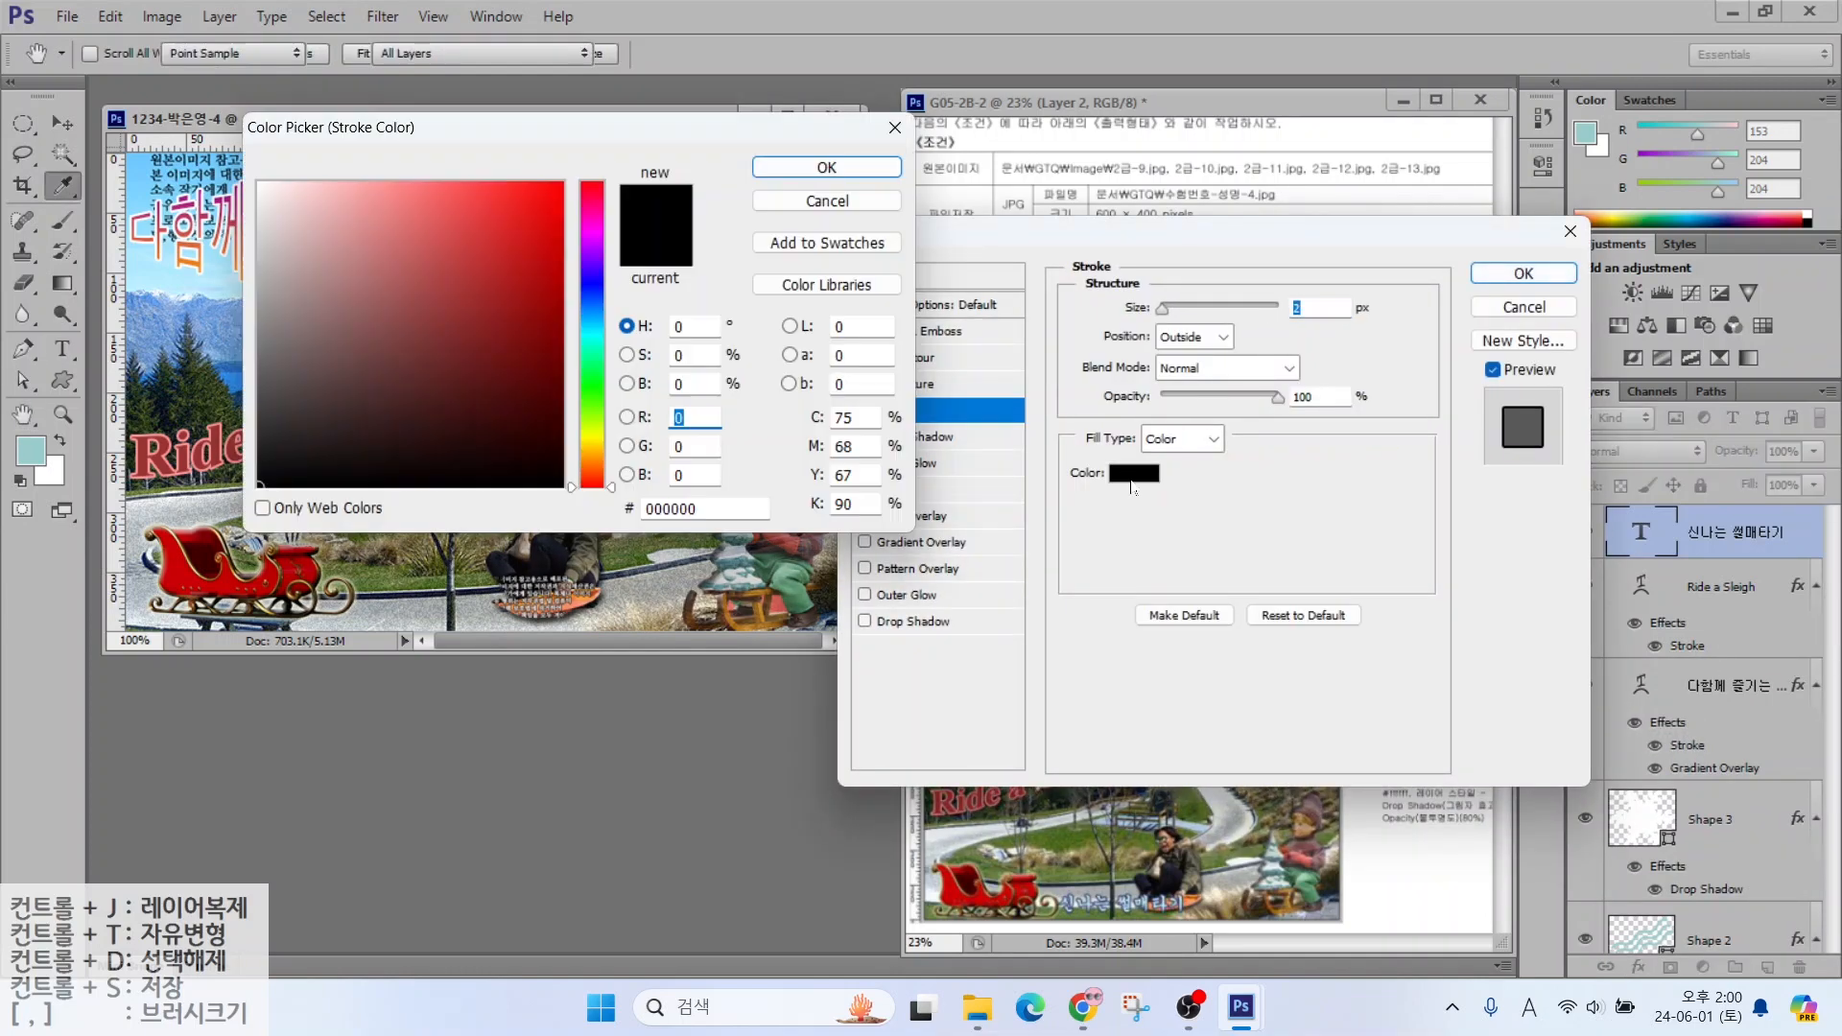
text(333366)
key(Return)
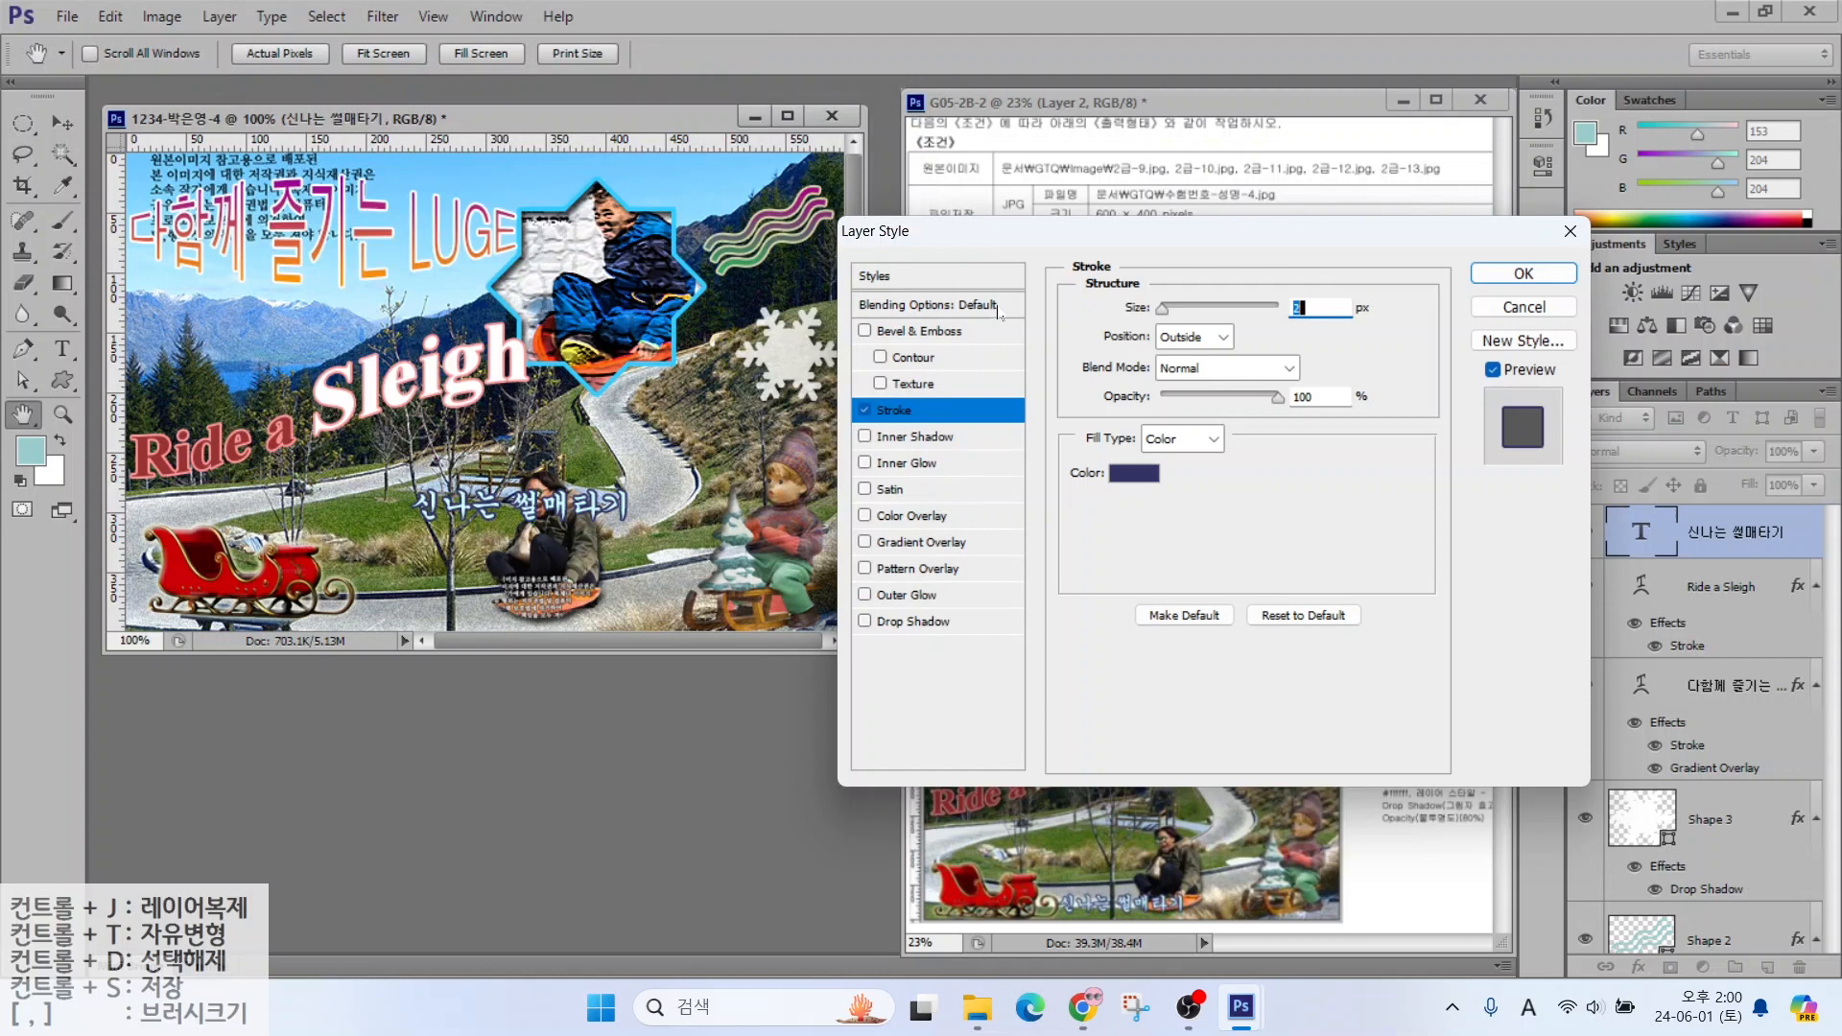
click(1524, 274)
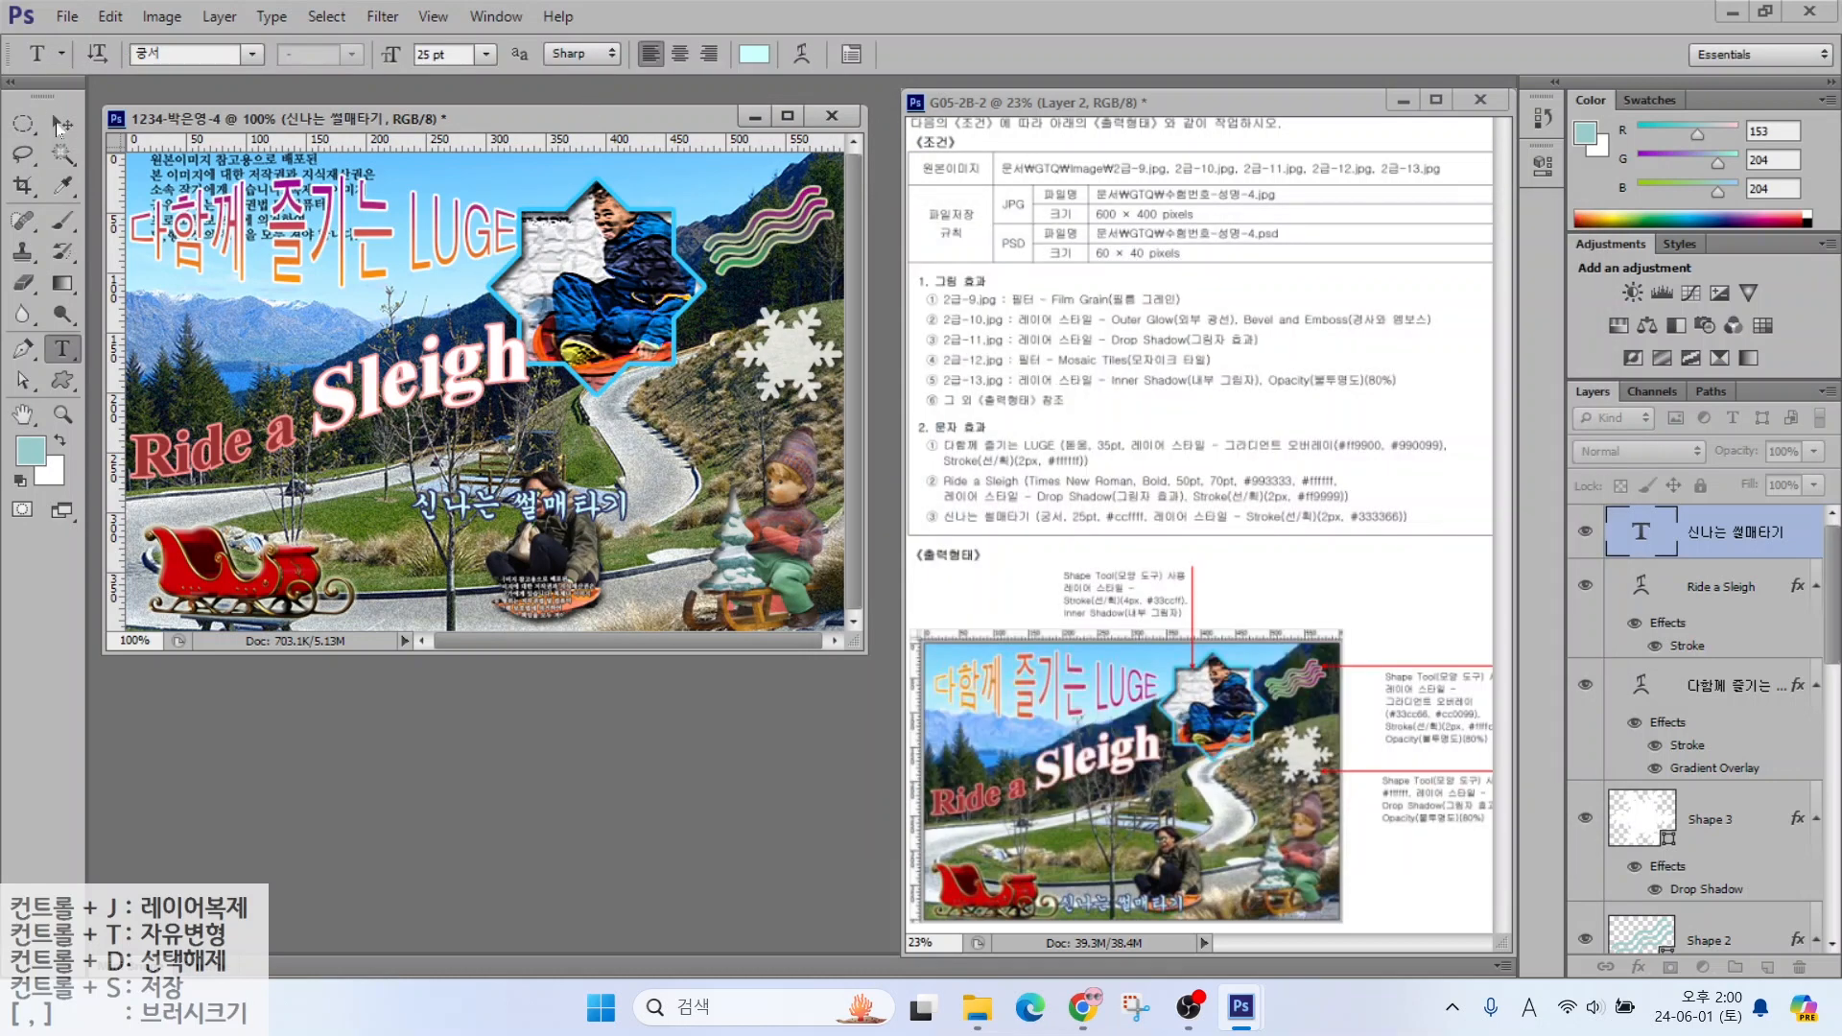
Move the caption down to the bottom centre of the poster
click(61, 123)
drag(459, 521, 408, 605)
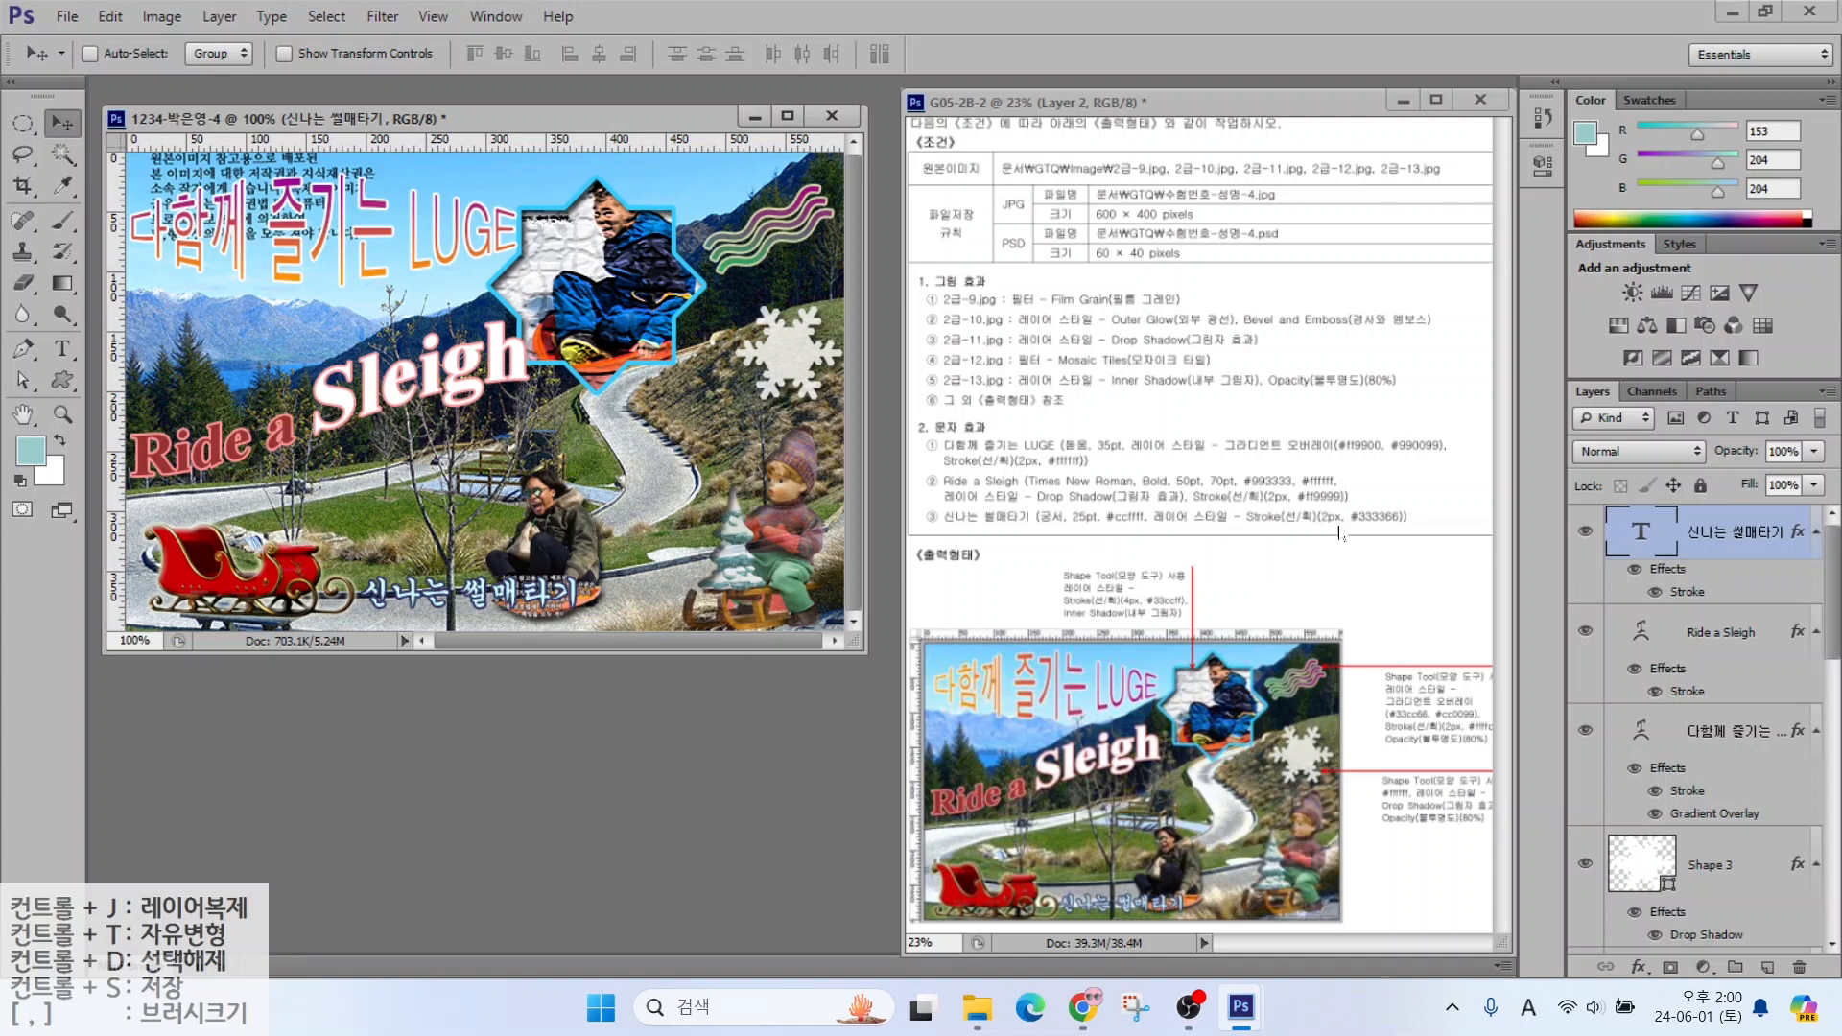
drag(1839, 592, 1815, 754)
Scale the 2-12 sled photo and Shape 1 star down together to about 90%
click(1726, 718)
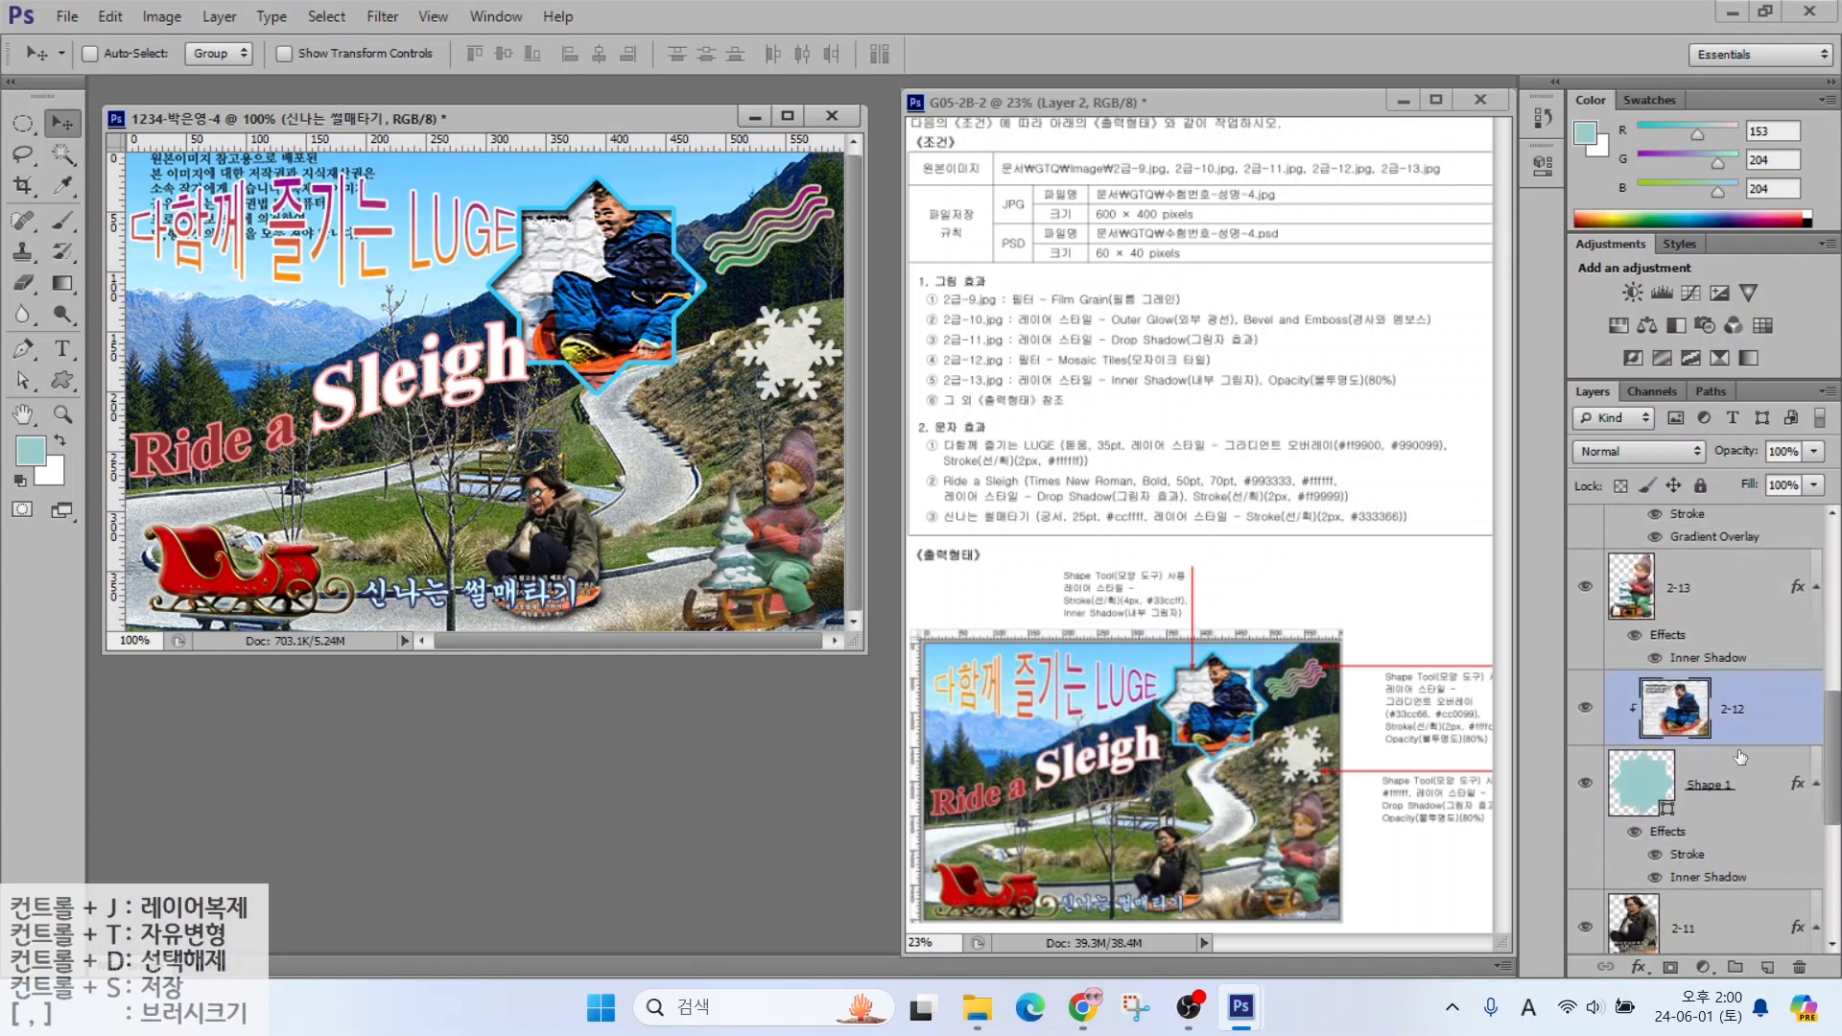
shift+click(1707, 780)
key(ctrl+t)
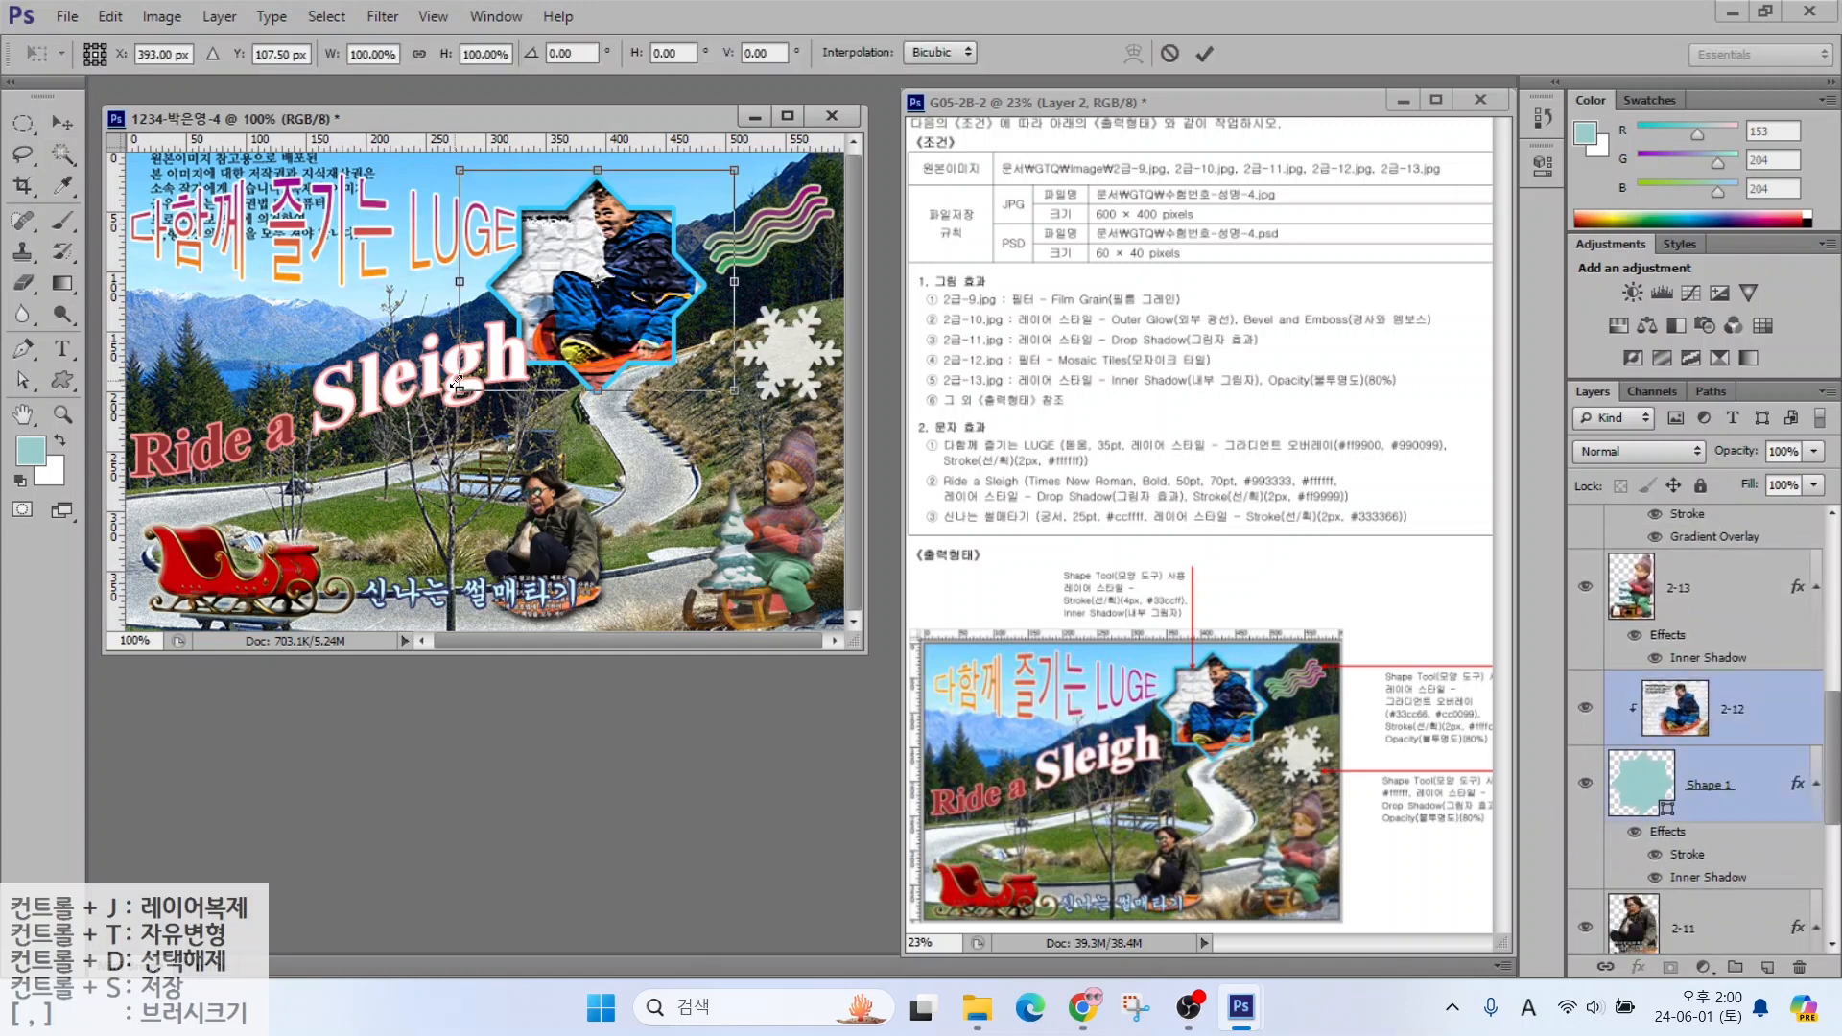
drag(461, 390, 489, 368)
key(Return)
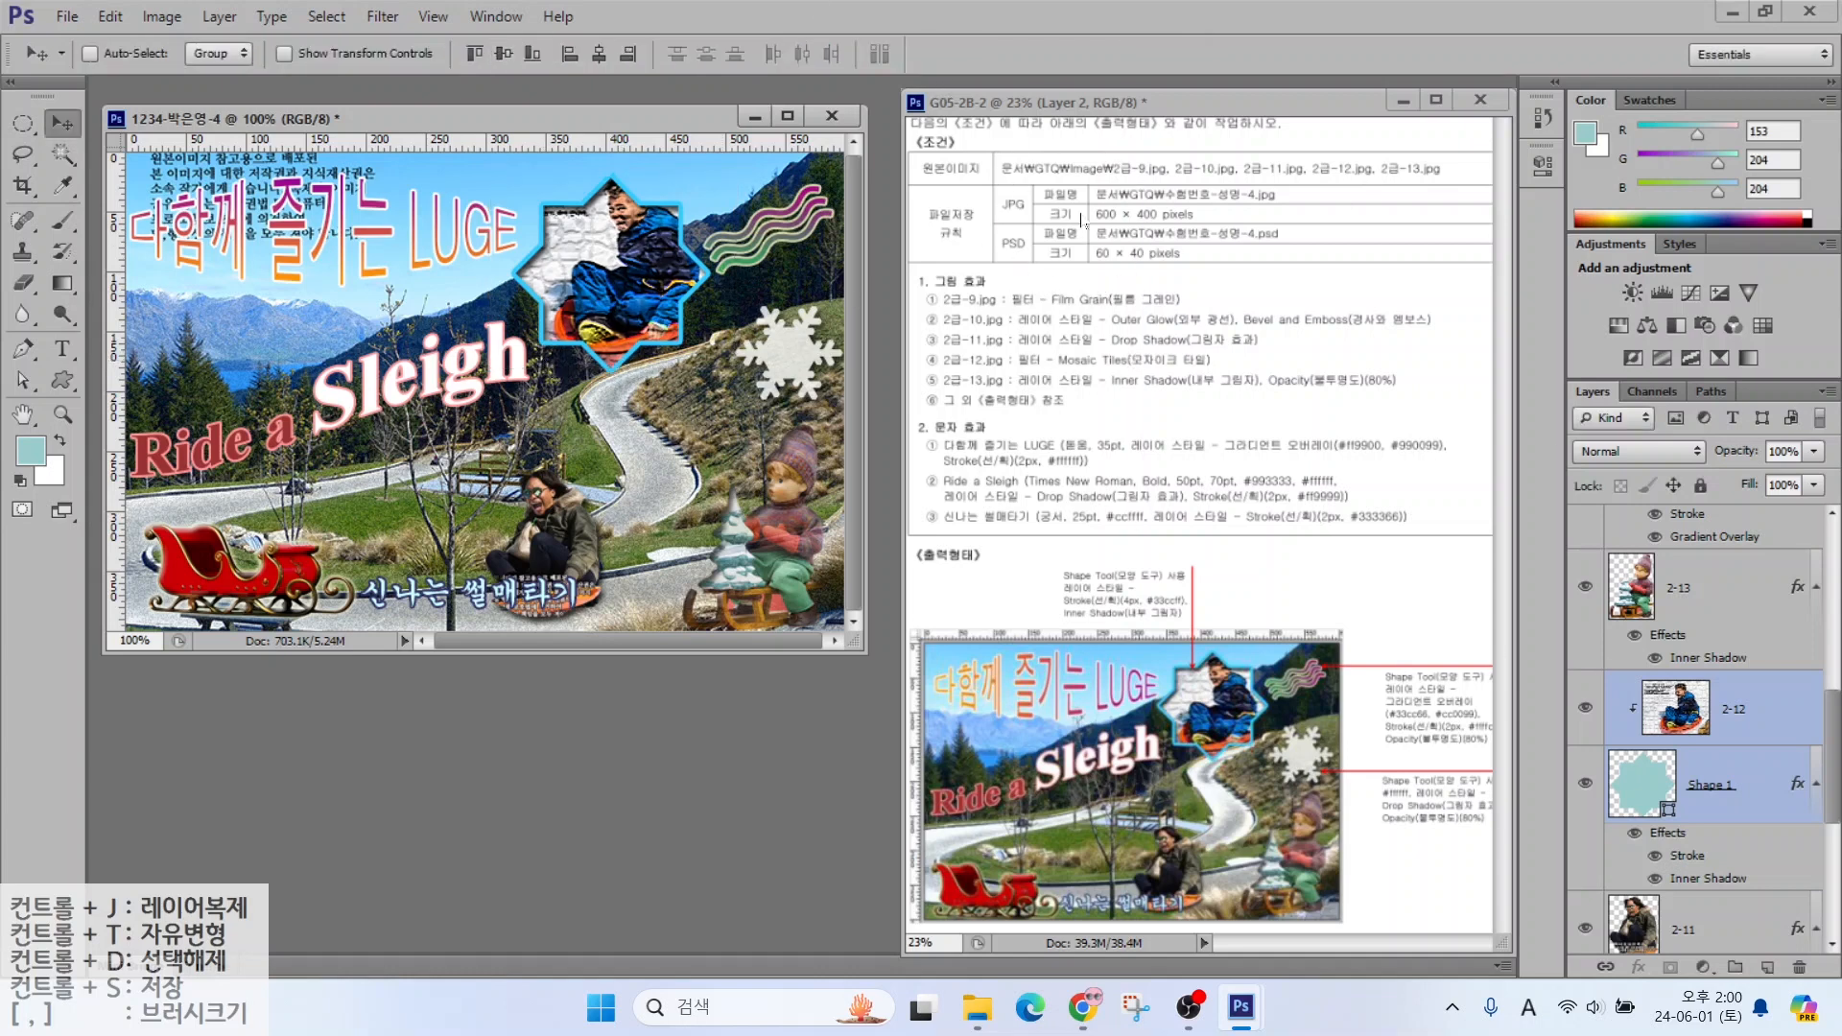
Save the poster as a JPEG, accepting the default quality options
click(67, 16)
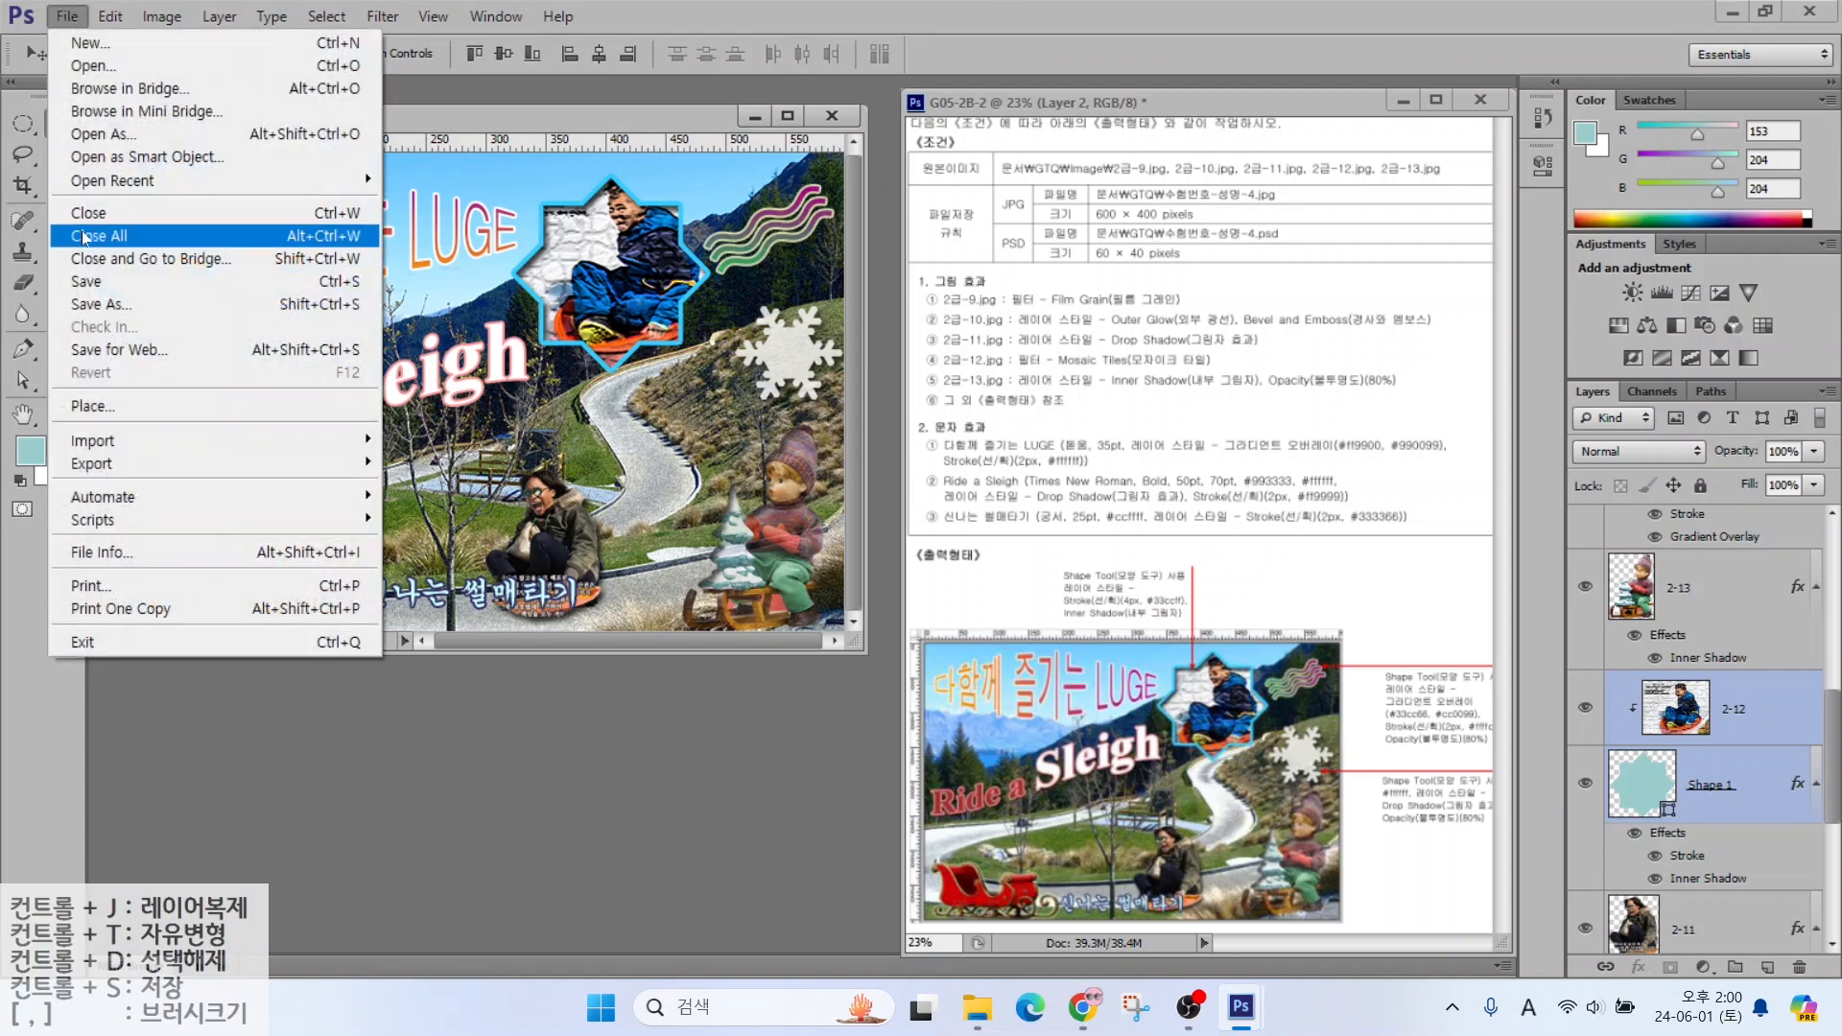
click(86, 282)
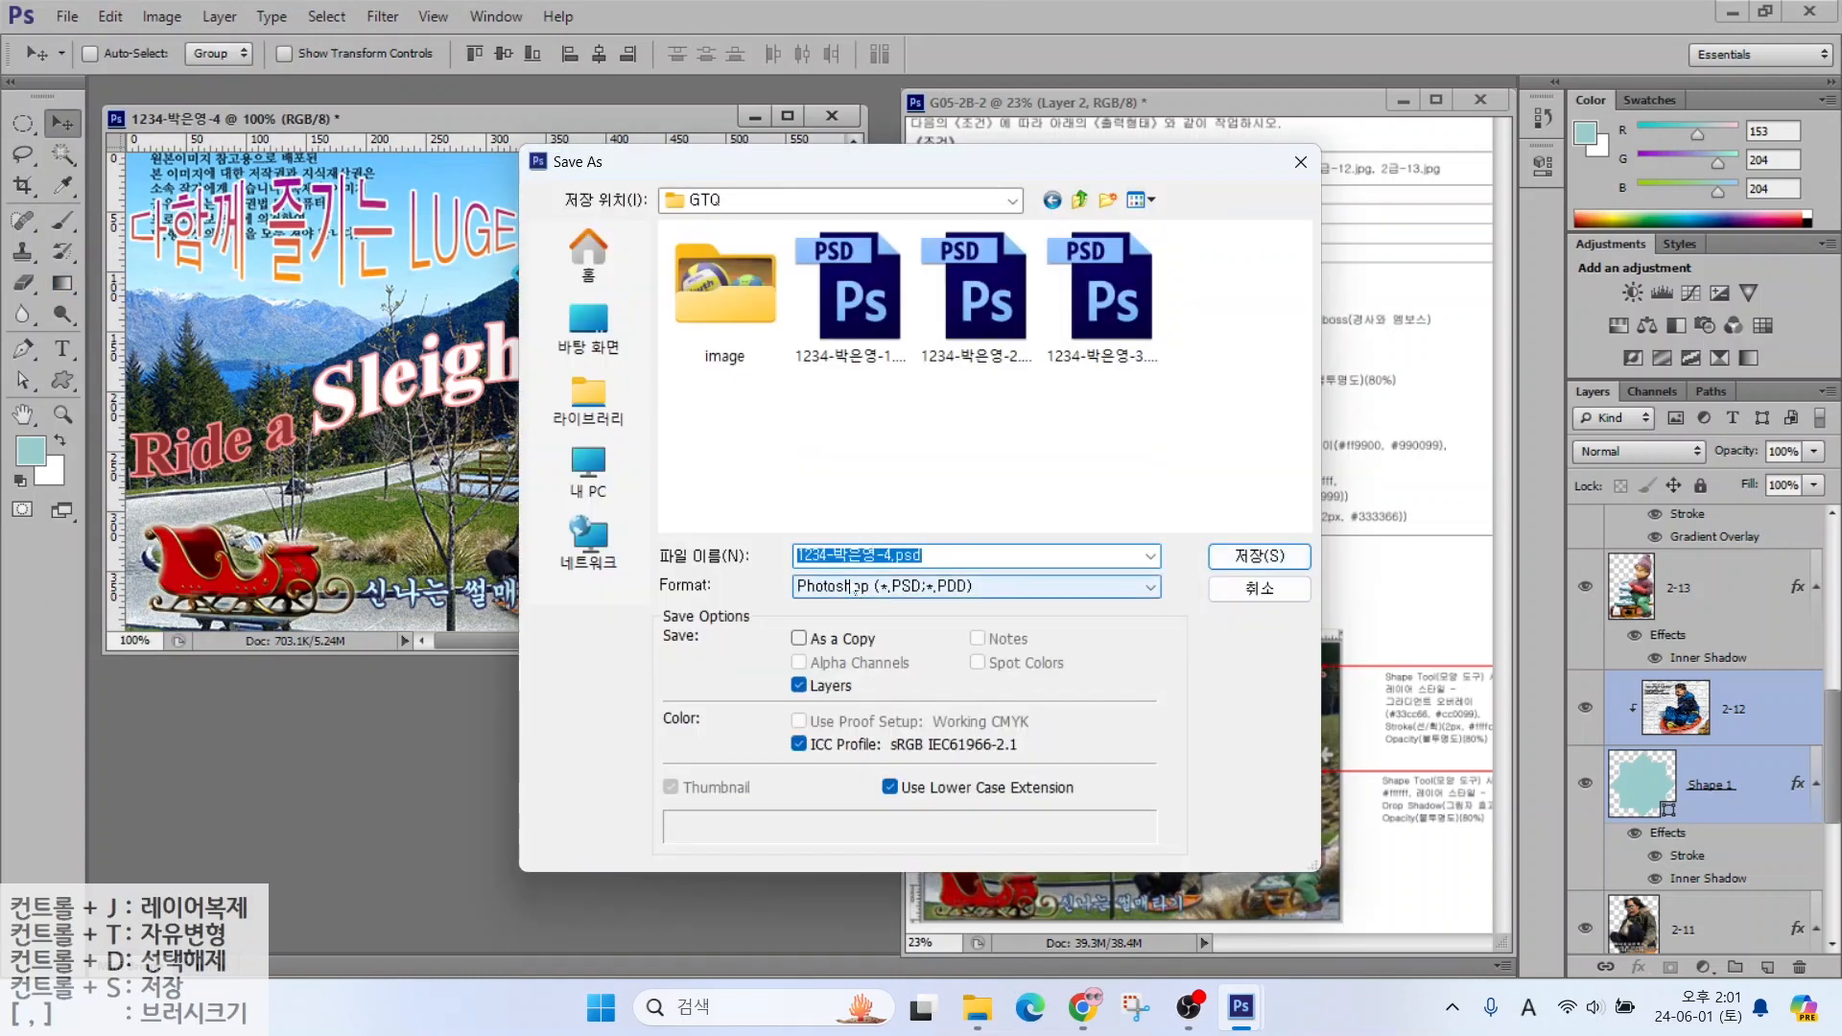
click(831, 586)
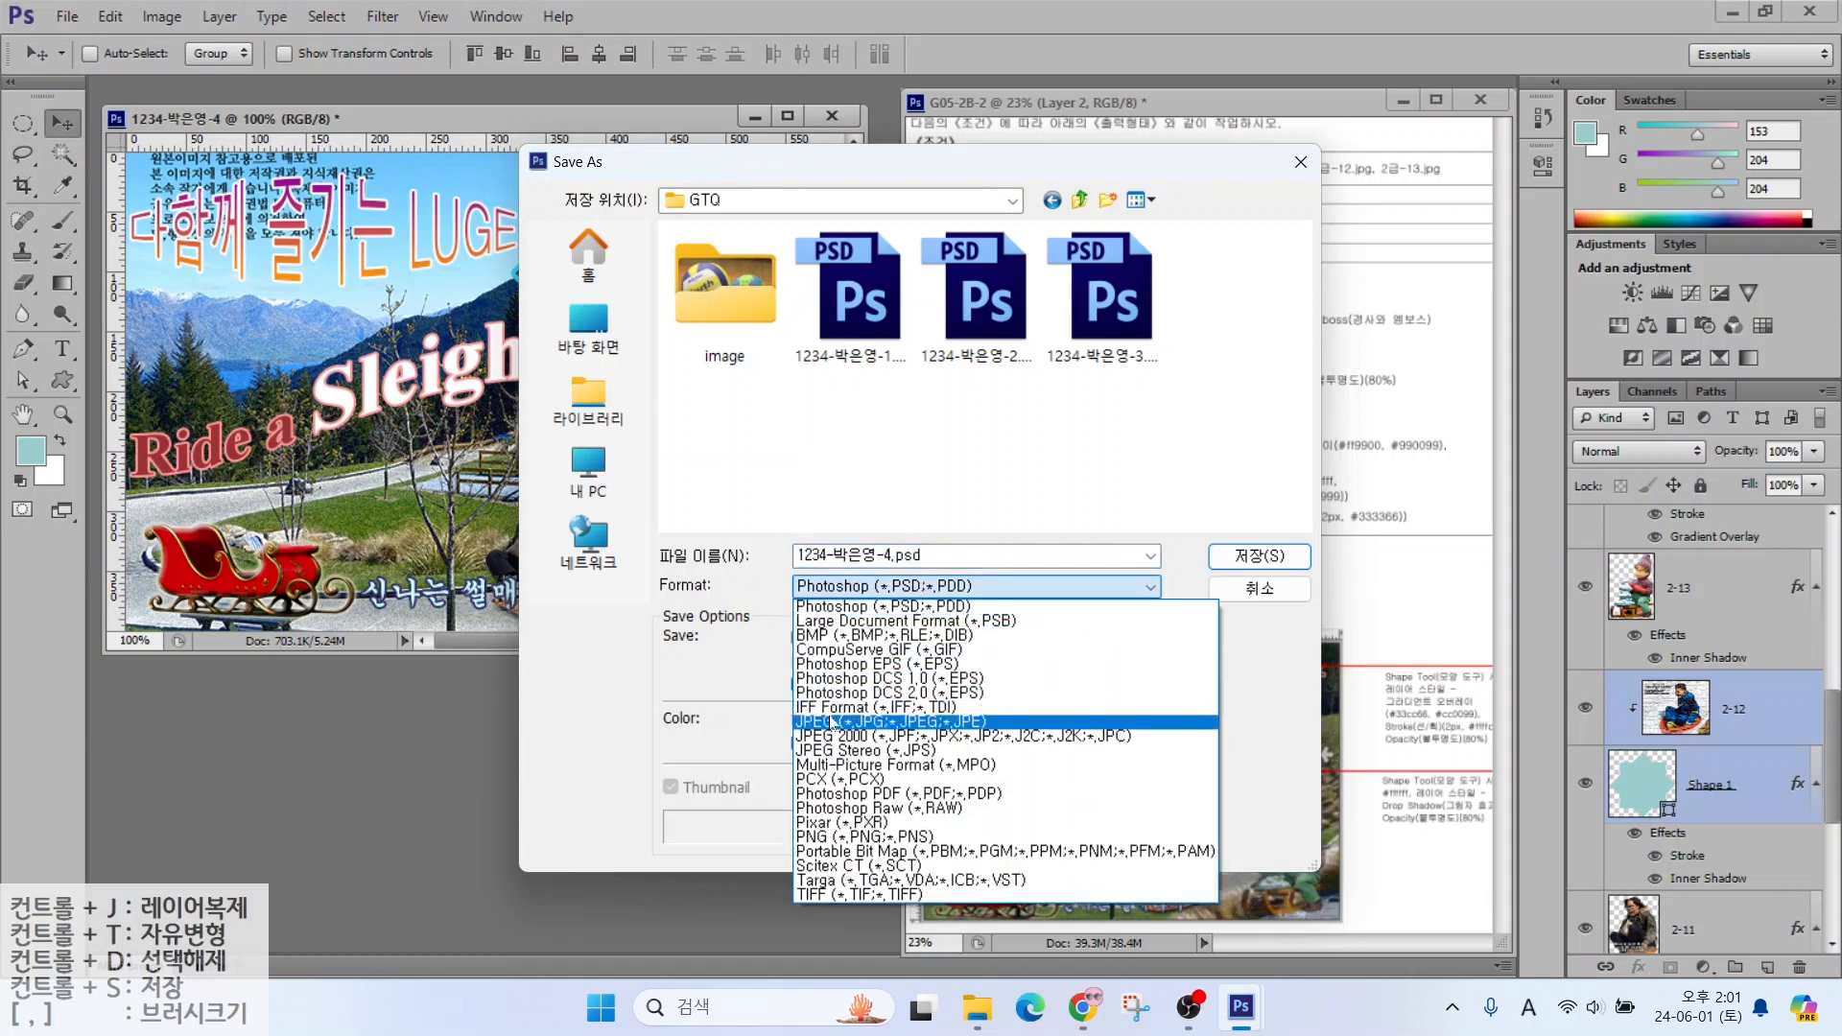
click(831, 722)
click(1233, 561)
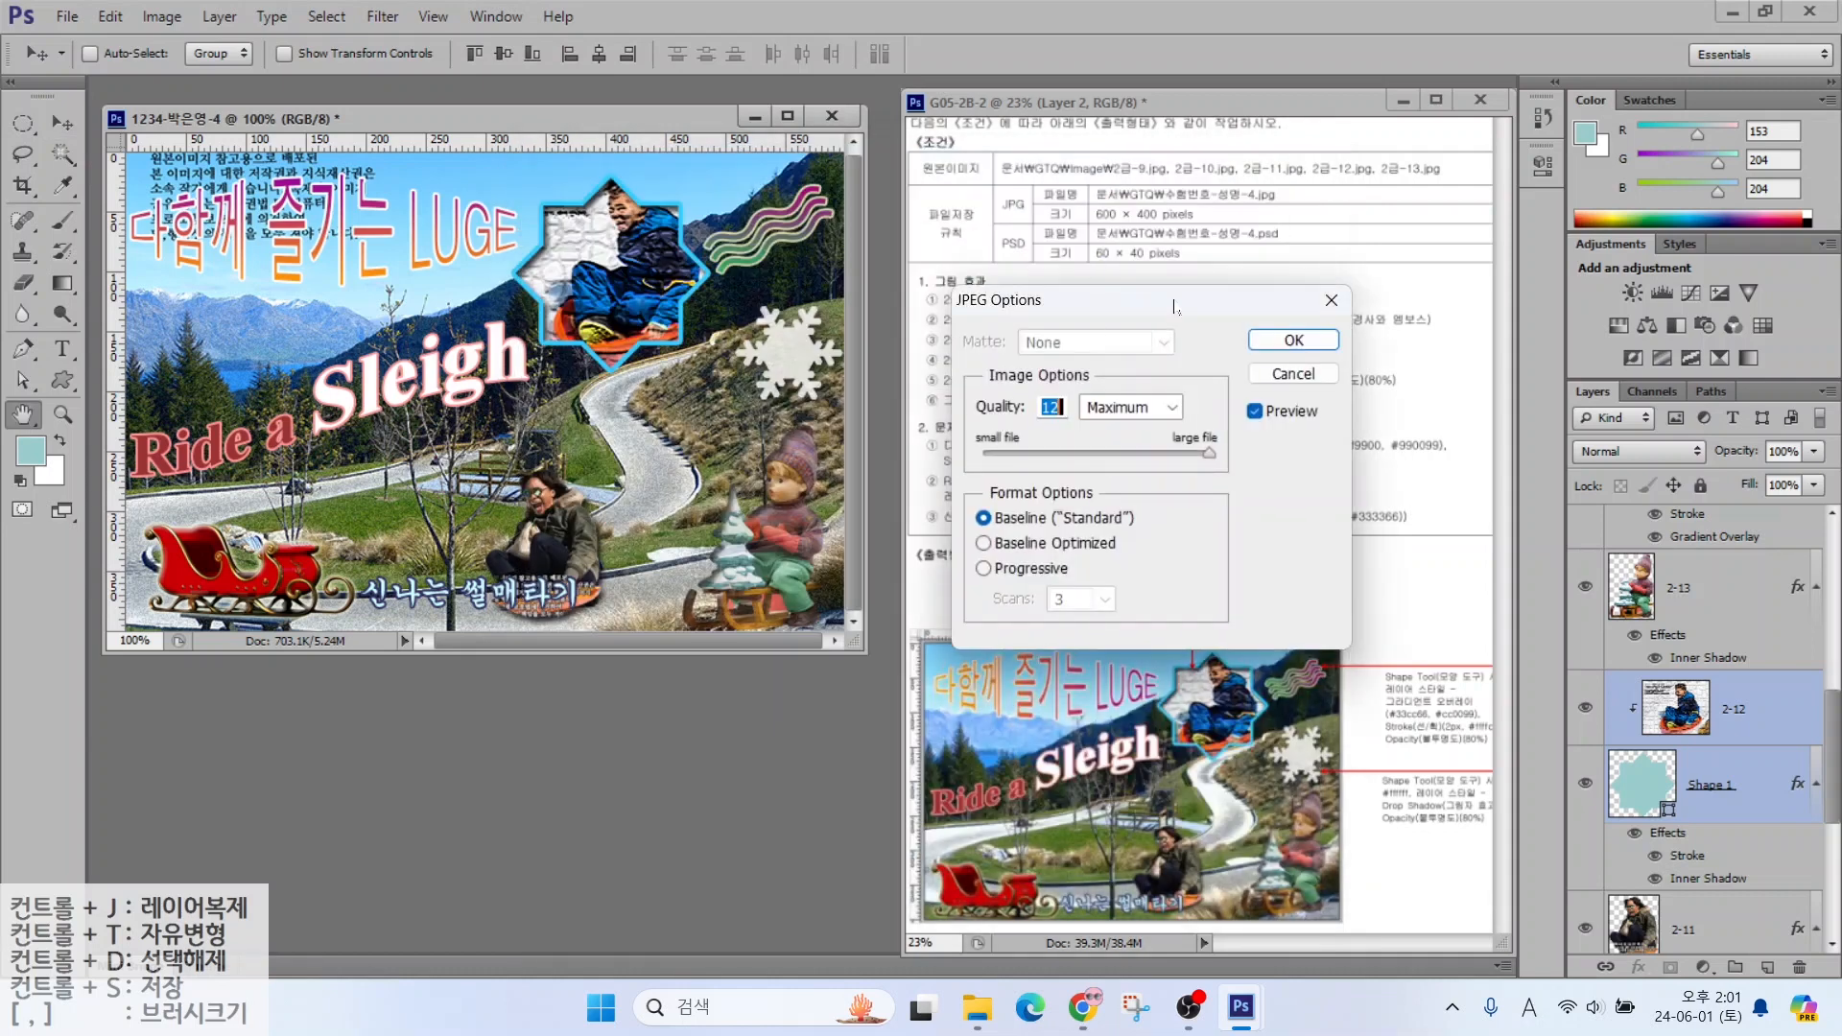
key(Return)
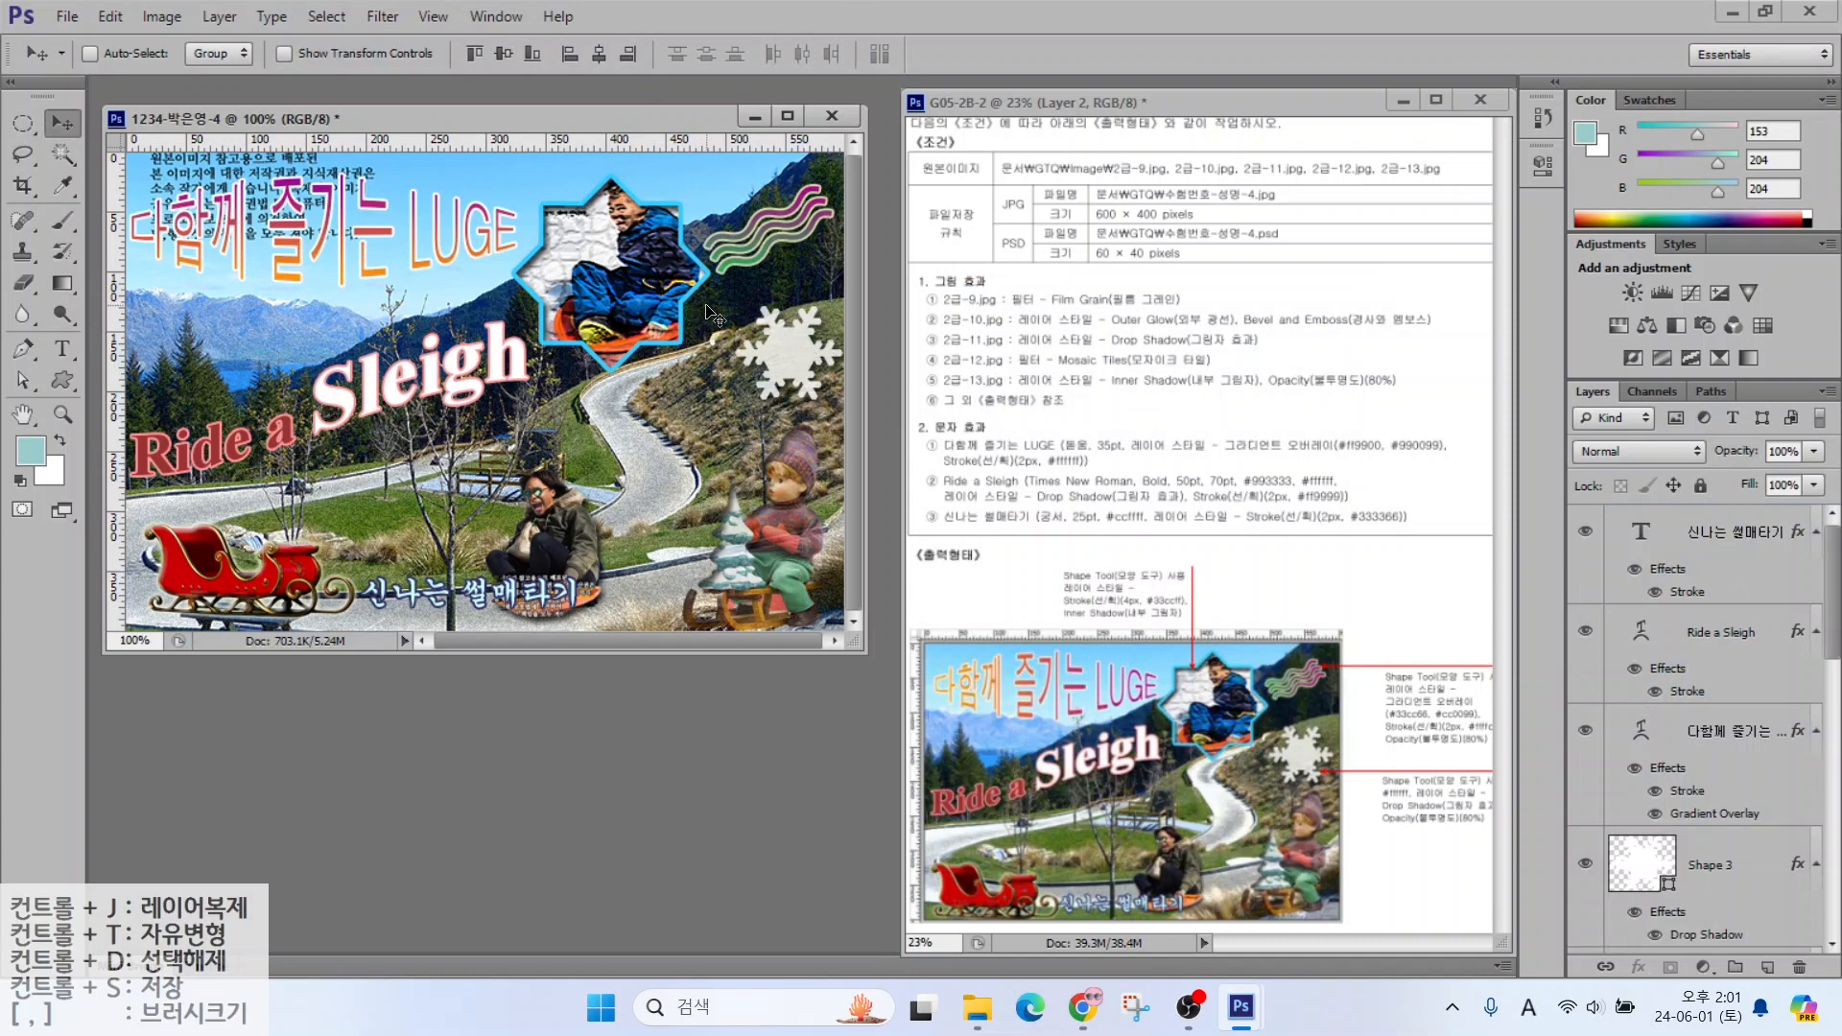
Resize the image to 60 px wide (60 × 40 pixels)
click(161, 16)
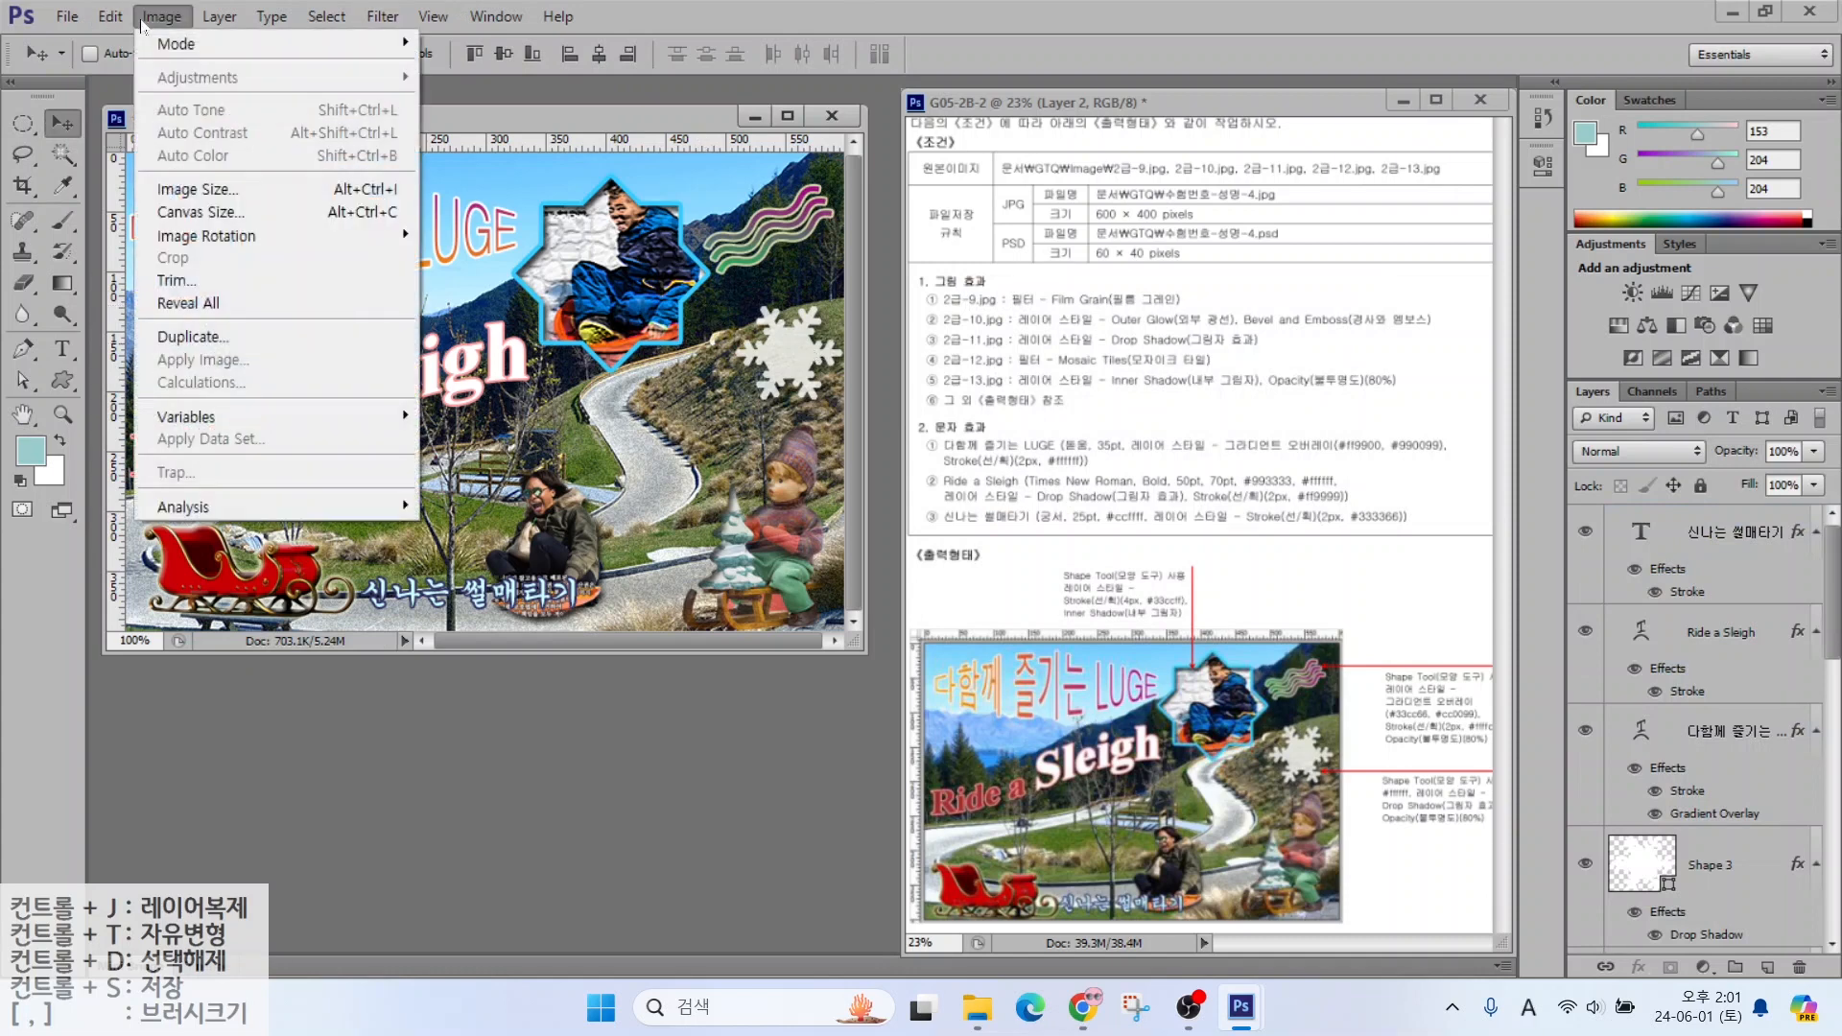
click(187, 189)
text(60)
key(Return)
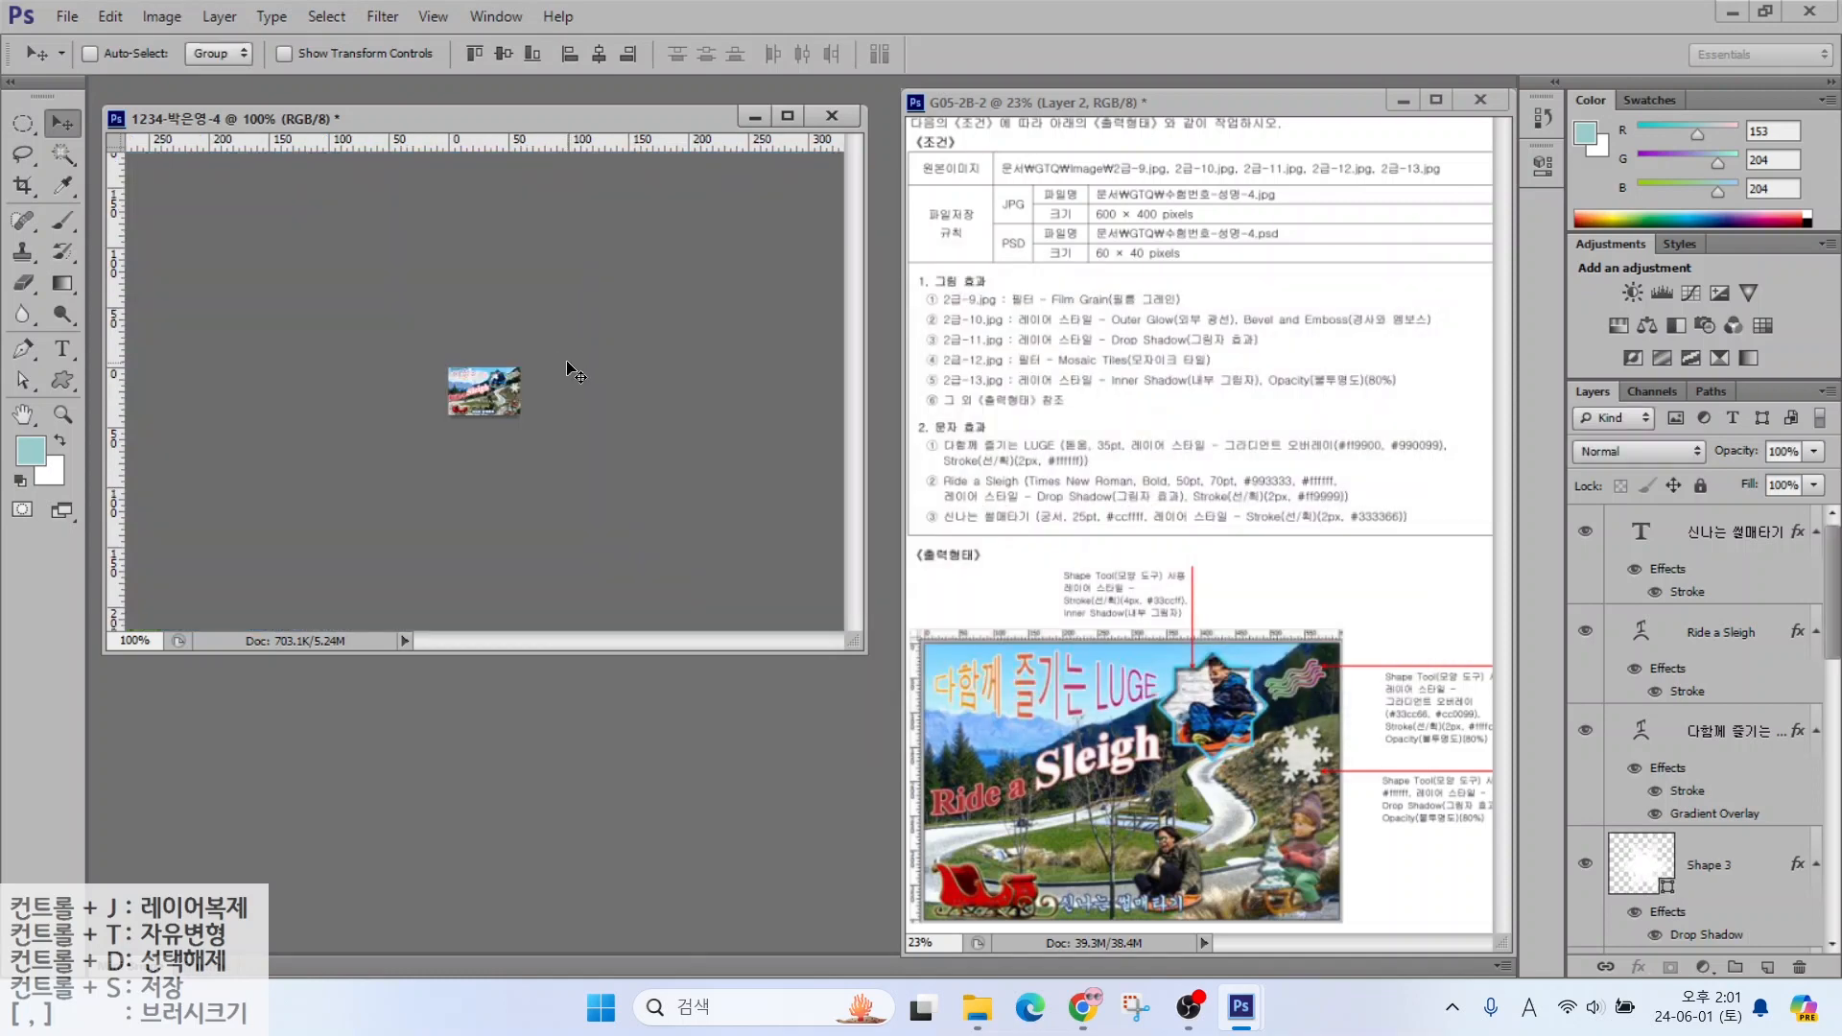
Save the reduced image as a Photoshop PSD file, accepting the compatibility options
click(68, 16)
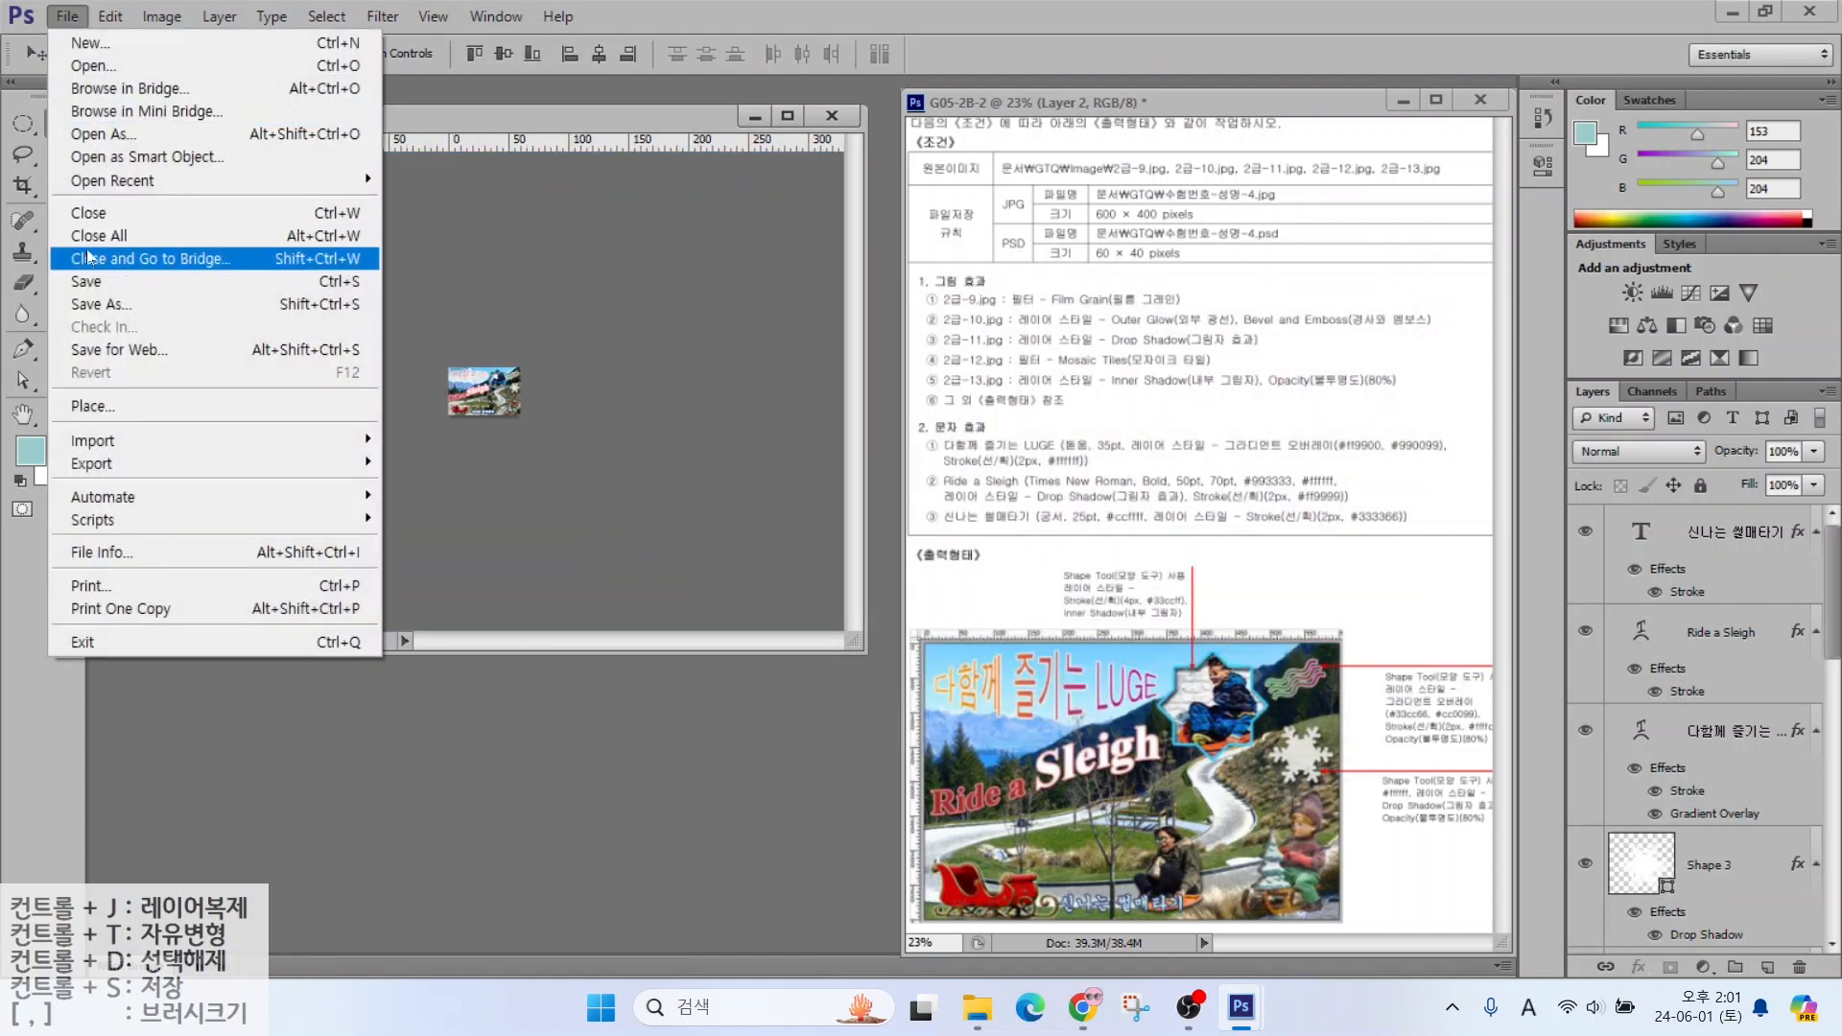
click(86, 283)
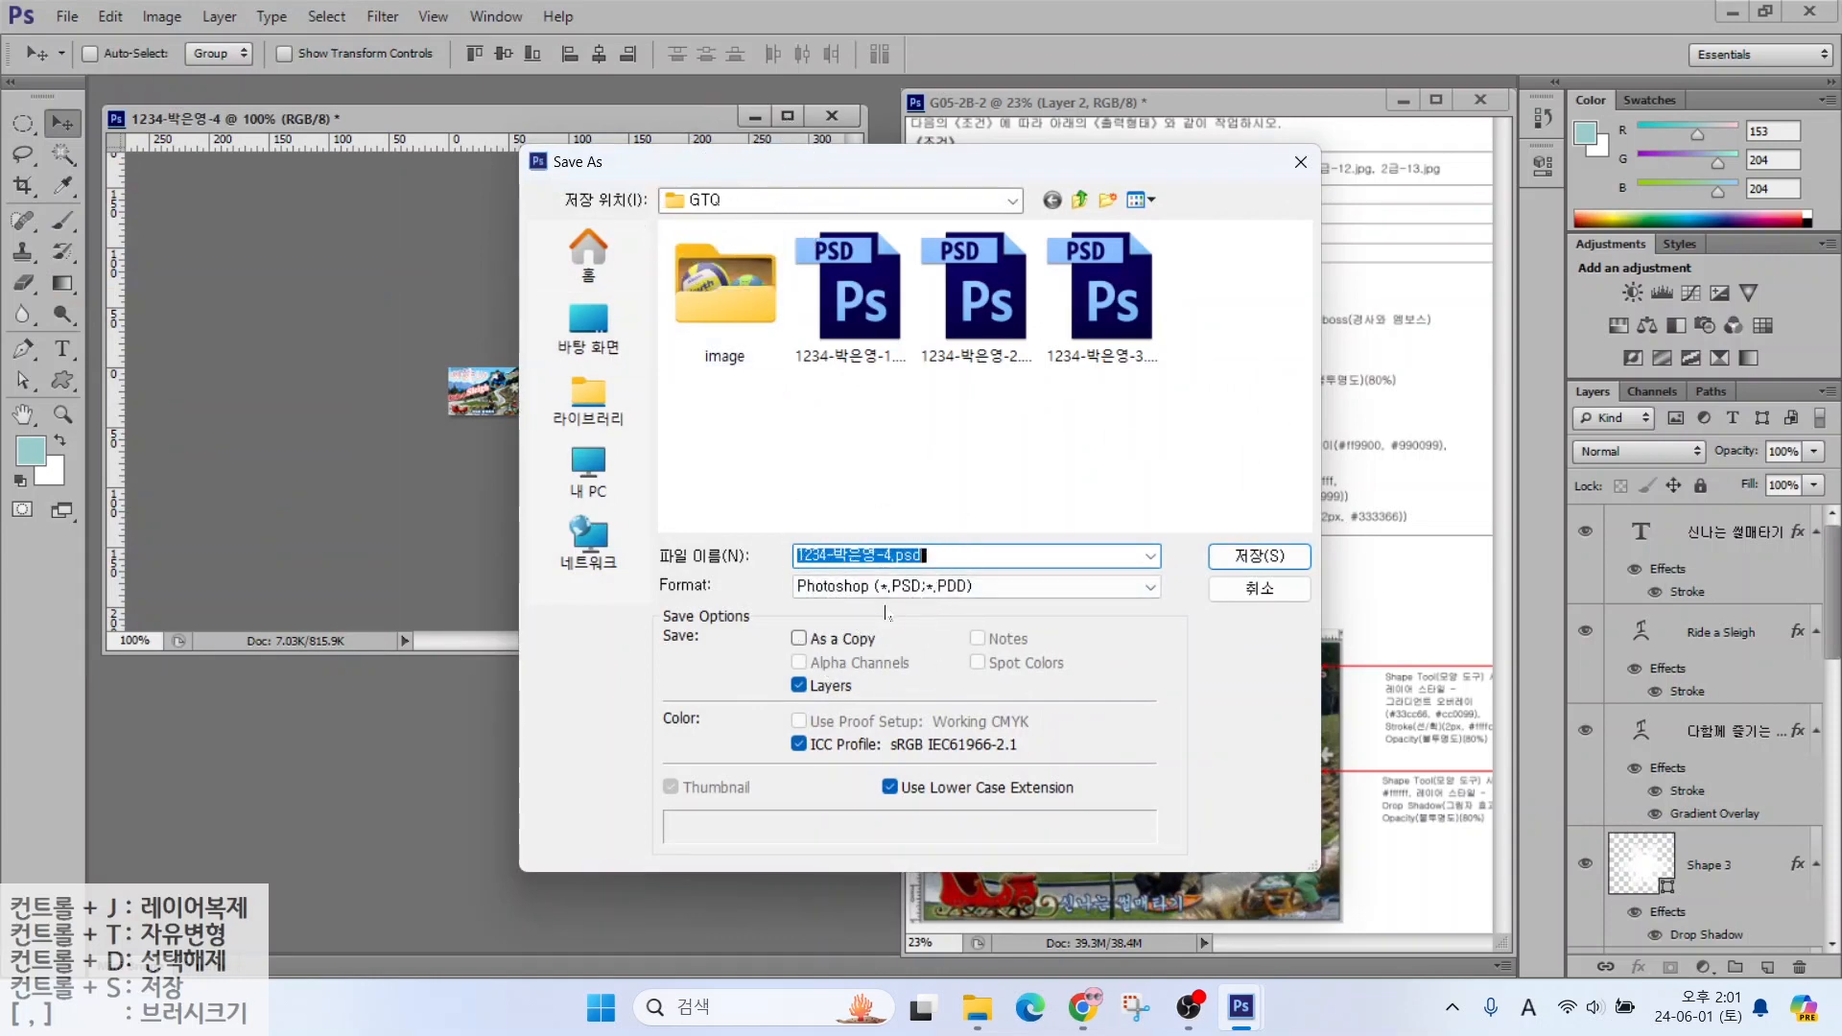
key(Return)
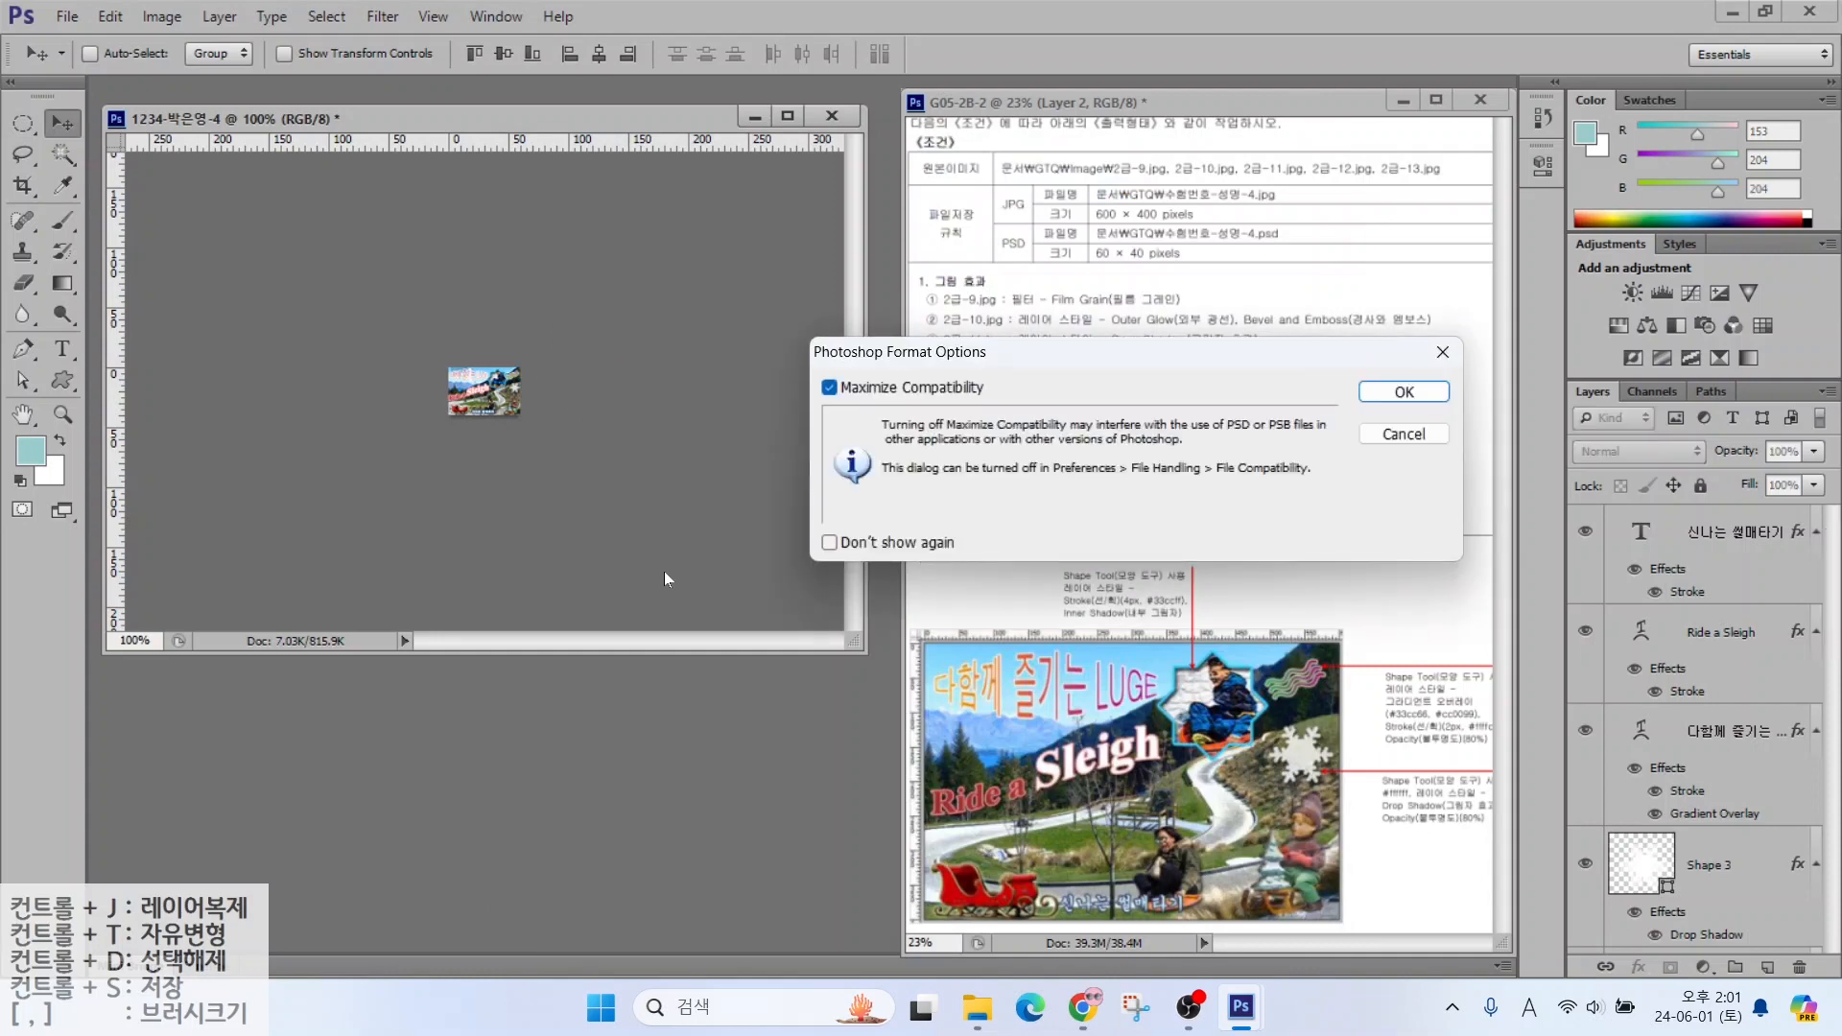
click(1411, 395)
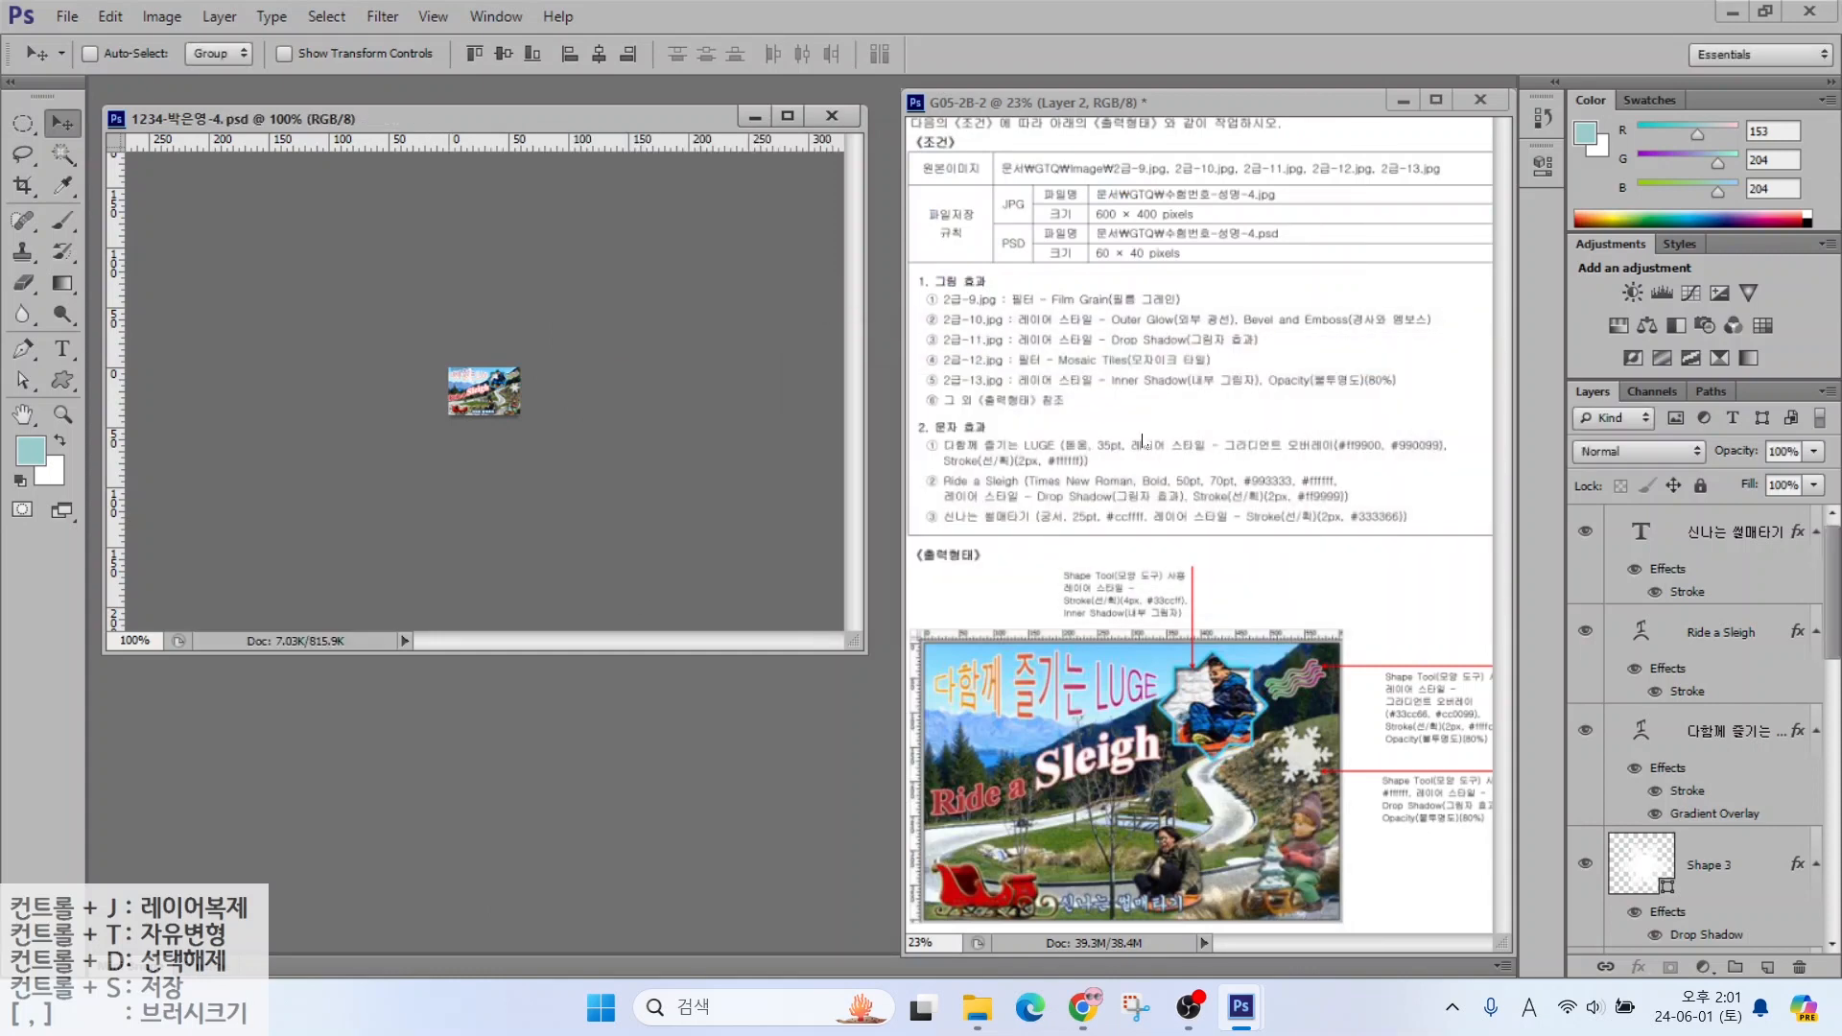